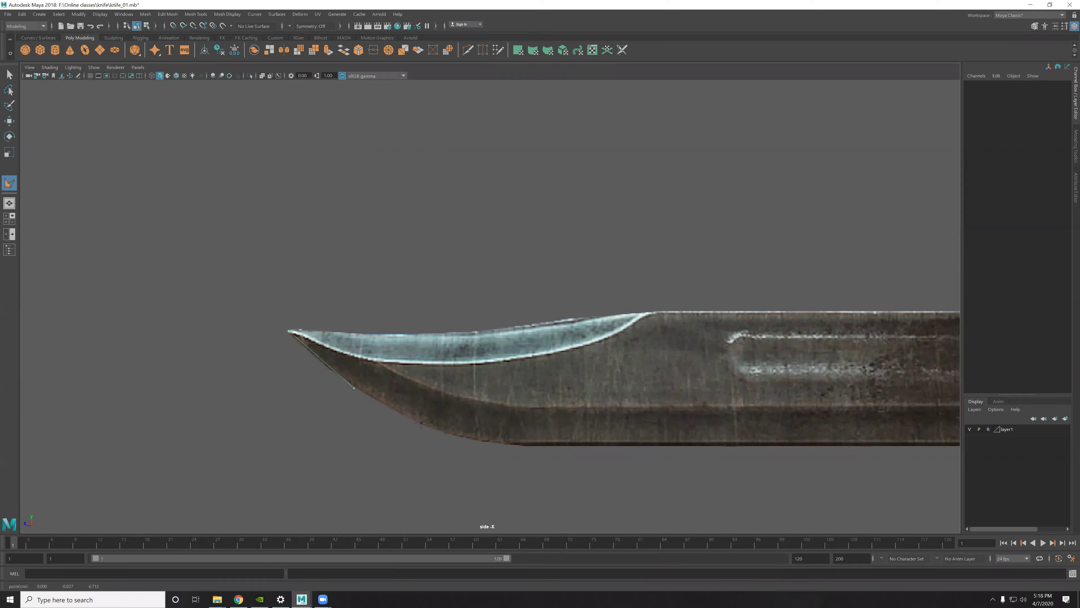
Step: Switch to wireframe and place outline points along the blade's lower edge to the guard end
key("4")
left_click(479, 440)
left_click(526, 446)
middle_click_drag(820, 441, 640, 425, "alt")
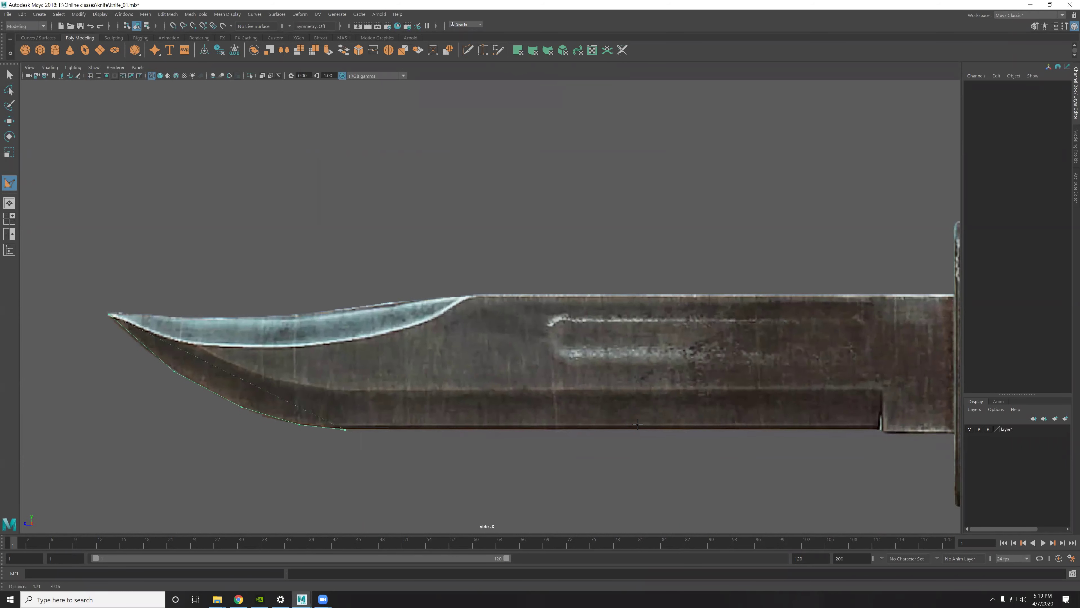
left_click(877, 429)
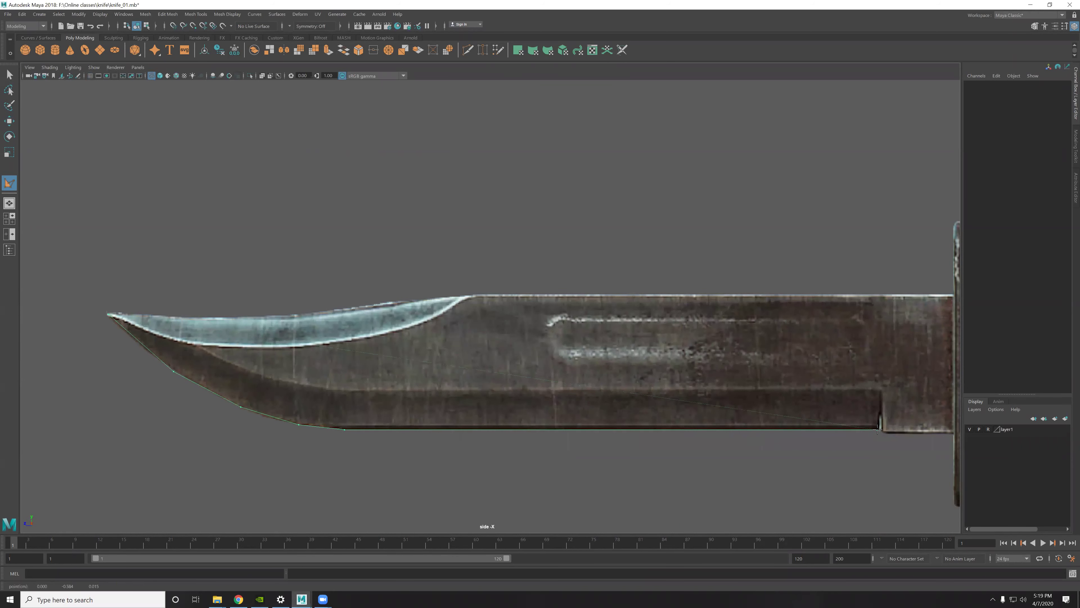
left_click(954, 432)
middle_click_drag(955, 382, 682, 387, "alt")
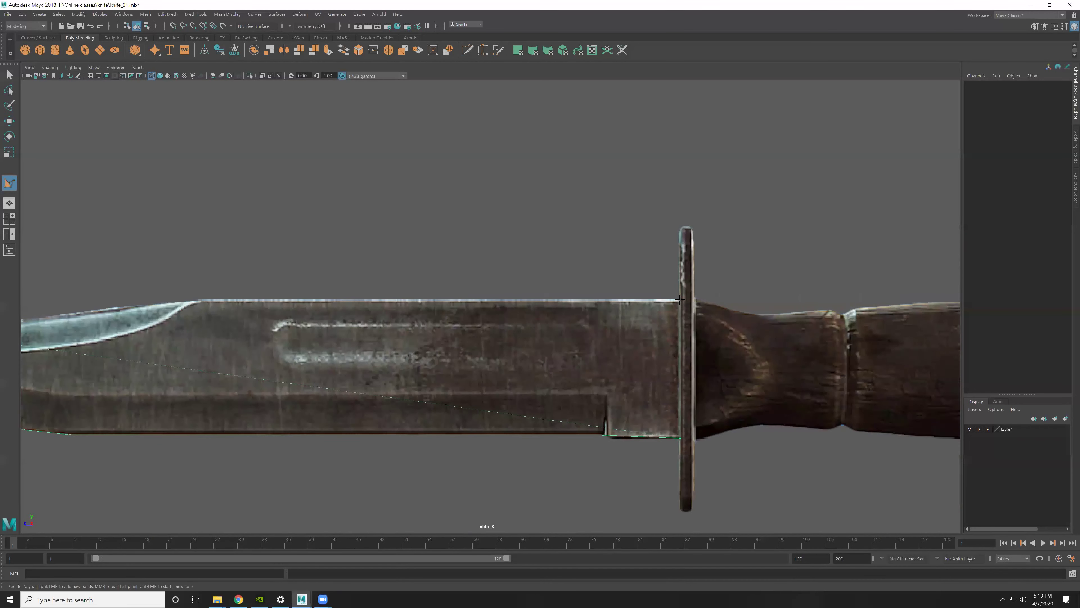
Step: Add outline points along the blade's top edge, ending near the tip
middle_click_drag(255, 302, 632, 315, "alt")
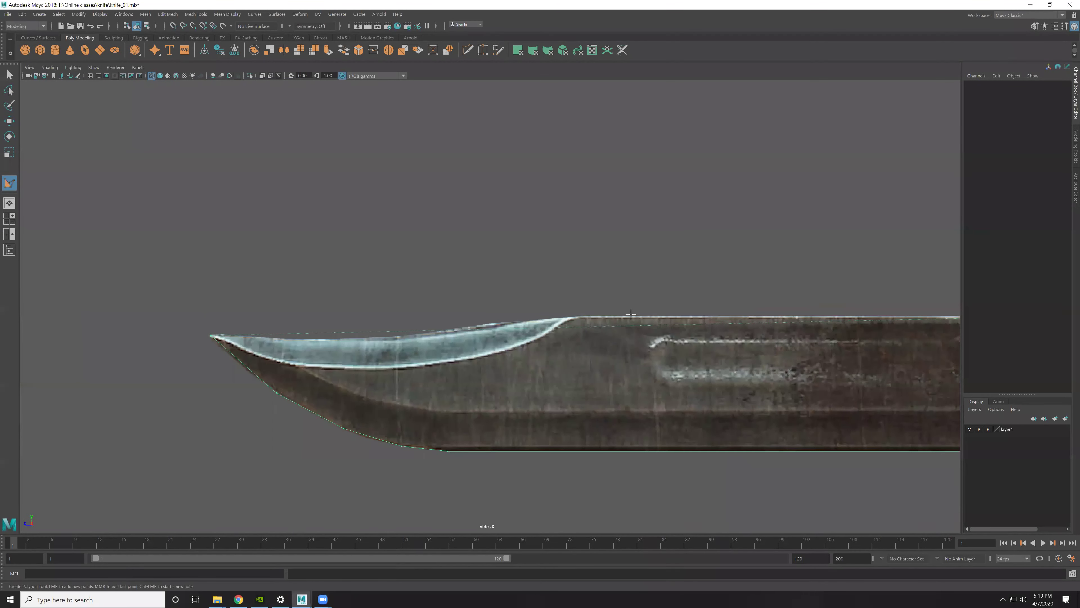
left_click(577, 317)
left_click(417, 334)
left_click(355, 339)
left_click(307, 338)
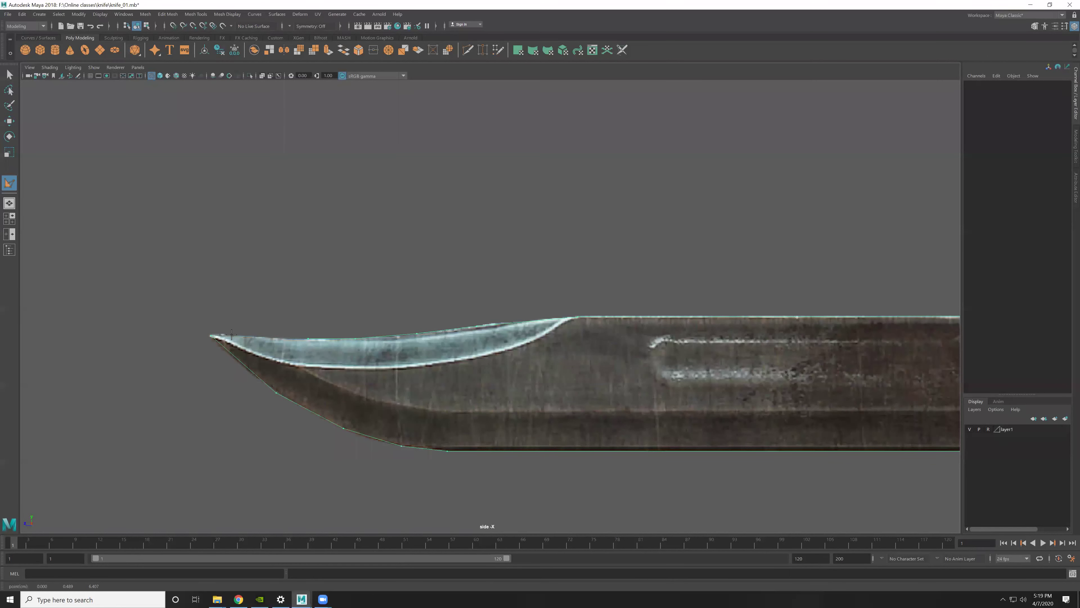
left_click(259, 337)
Step: Finish the traced polygon and check the new blade plane in the perspective view
key("Return")
key("w")
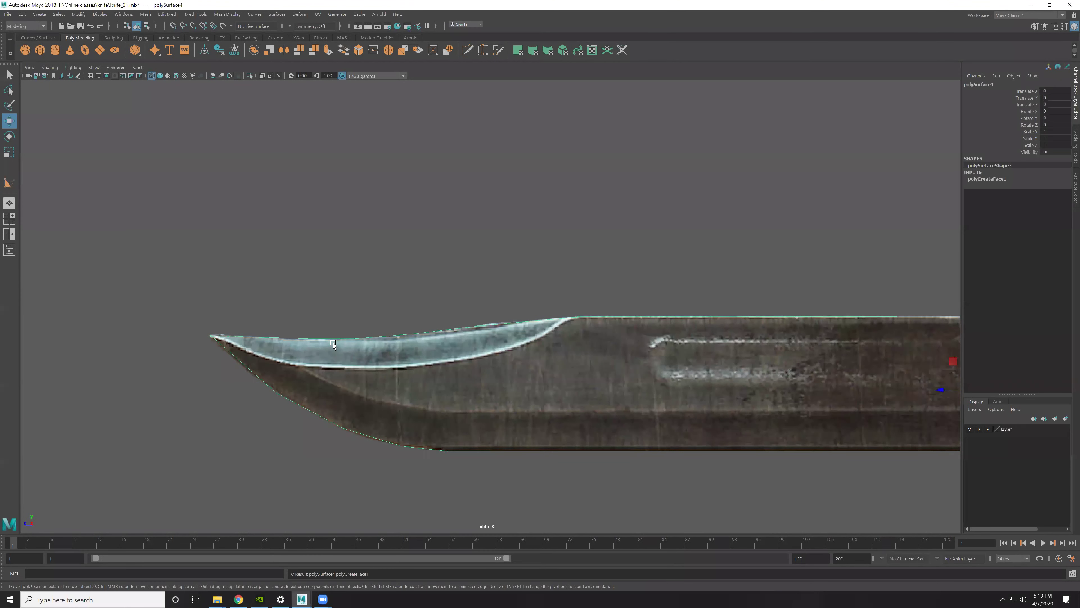
scroll(584, 358, "down", 5)
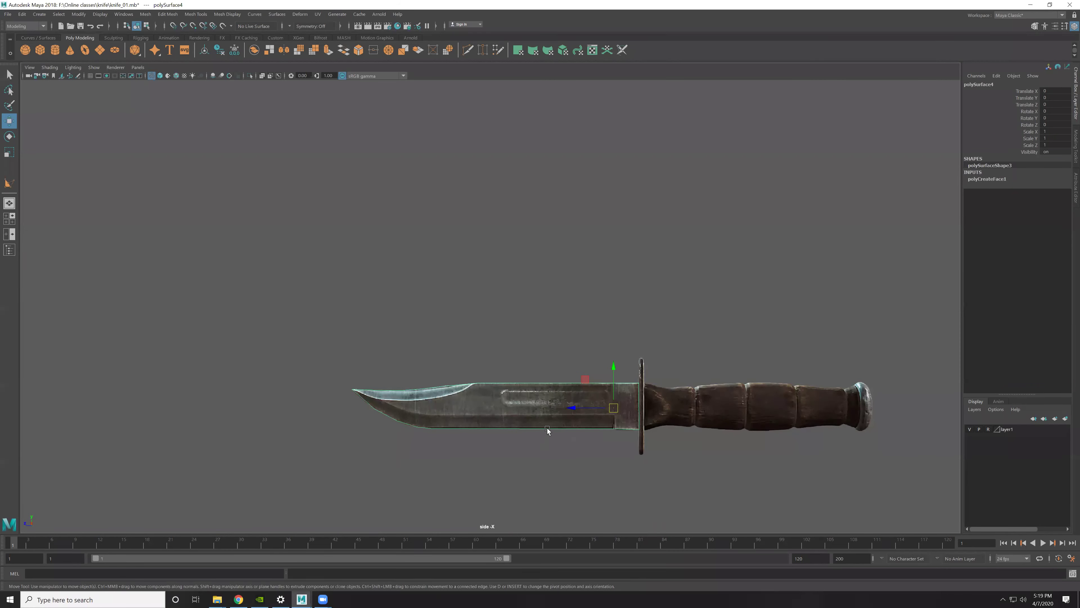
scroll(607, 415, "down", 1)
scroll(622, 415, "up", 2)
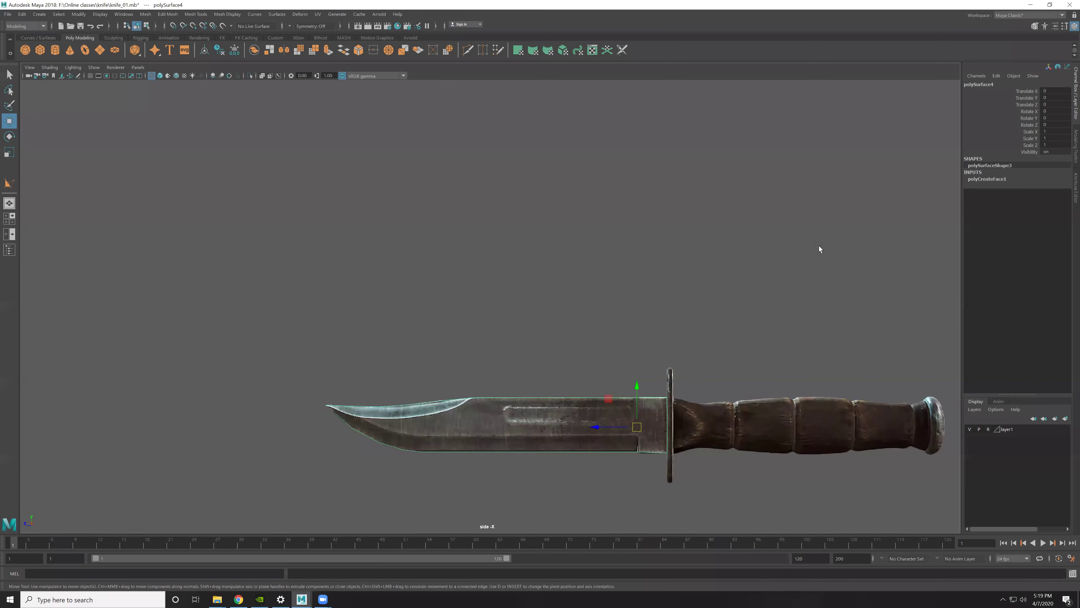
key("space")
key("space")
mouse_move(621, 254)
left_mouse_down("alt")
mouse_move(506, 316)
mouse_move(543, 316)
mouse_move(506, 320)
mouse_move(570, 336)
mouse_move(507, 321)
left_mouse_up("alt")
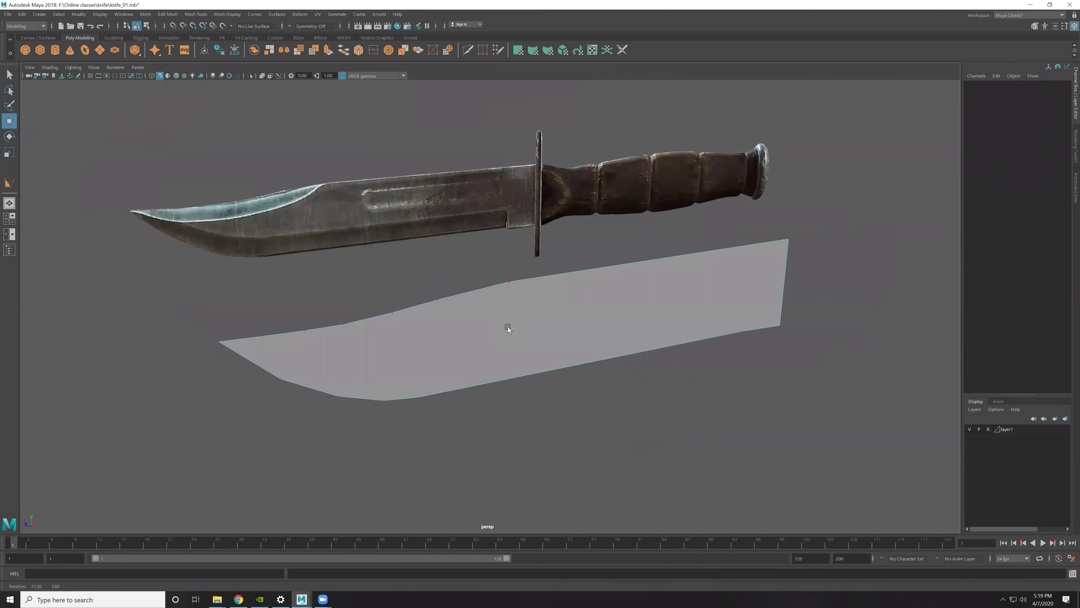
left_click(562, 307)
key("space")
key("space")
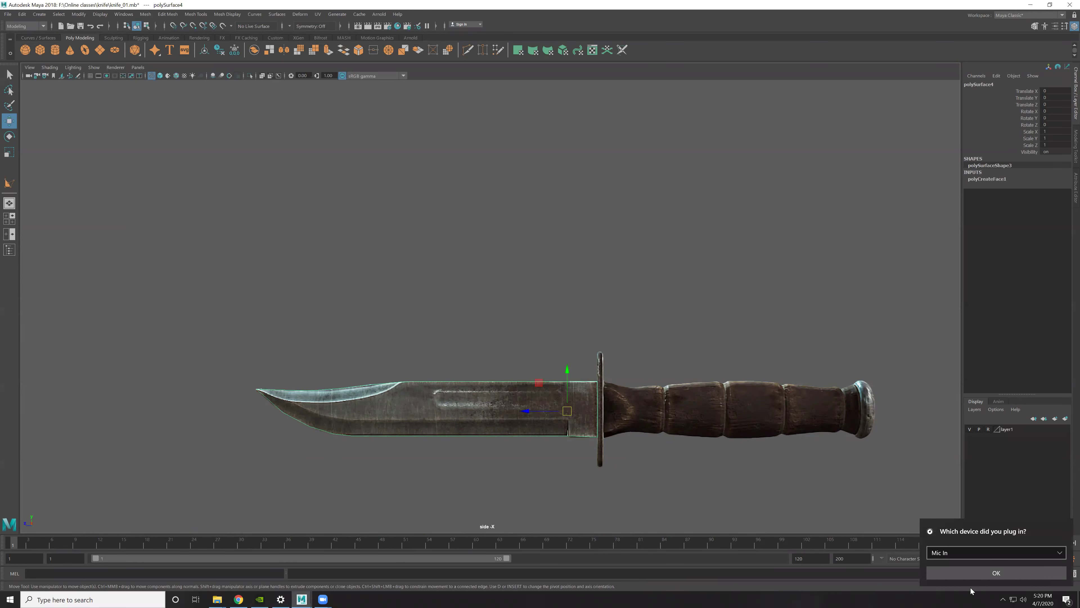
Step: Dismiss the audio device notification and zoom the side view onto the blade tip
left_click(966, 573)
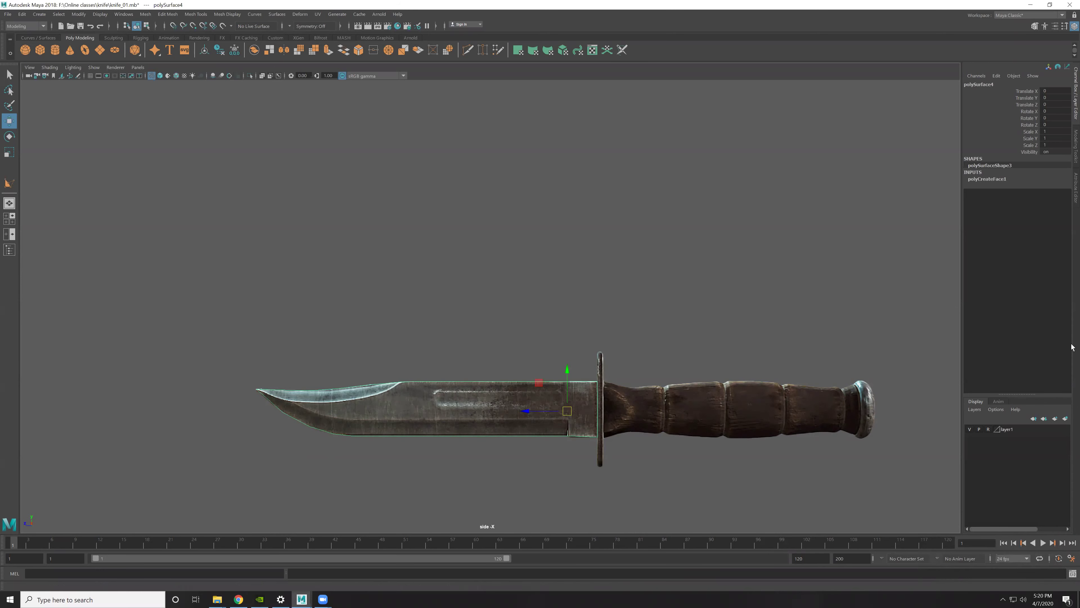
middle_click_drag(378, 370, 609, 280, "alt")
scroll(625, 341, "up", 2)
scroll(625, 342, "up", 1)
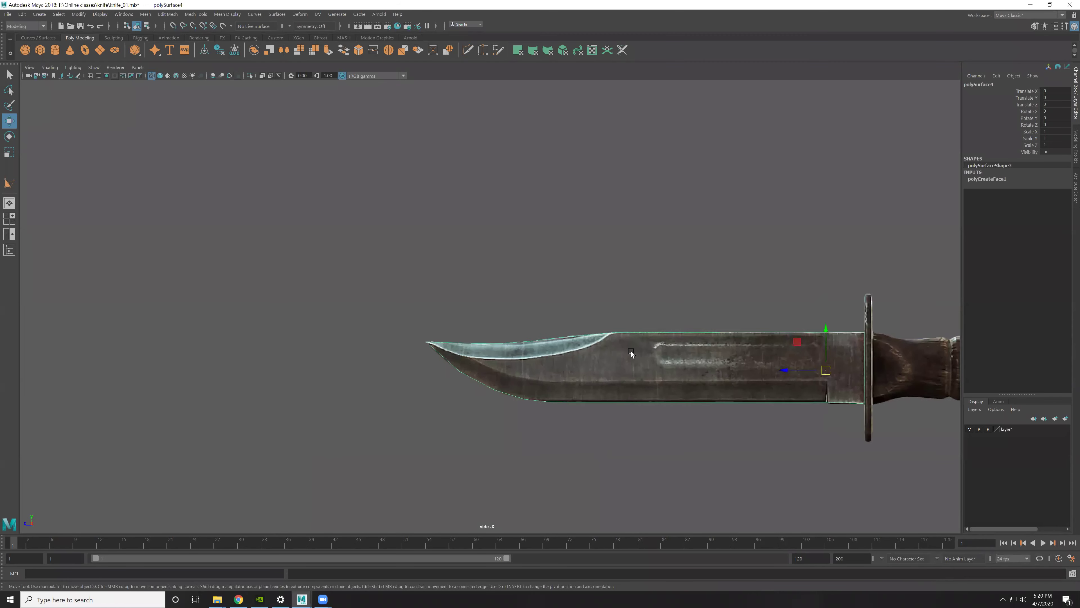
middle_click_drag(631, 350, 545, 321, "alt")
middle_click_drag(583, 281, 574, 316, "alt")
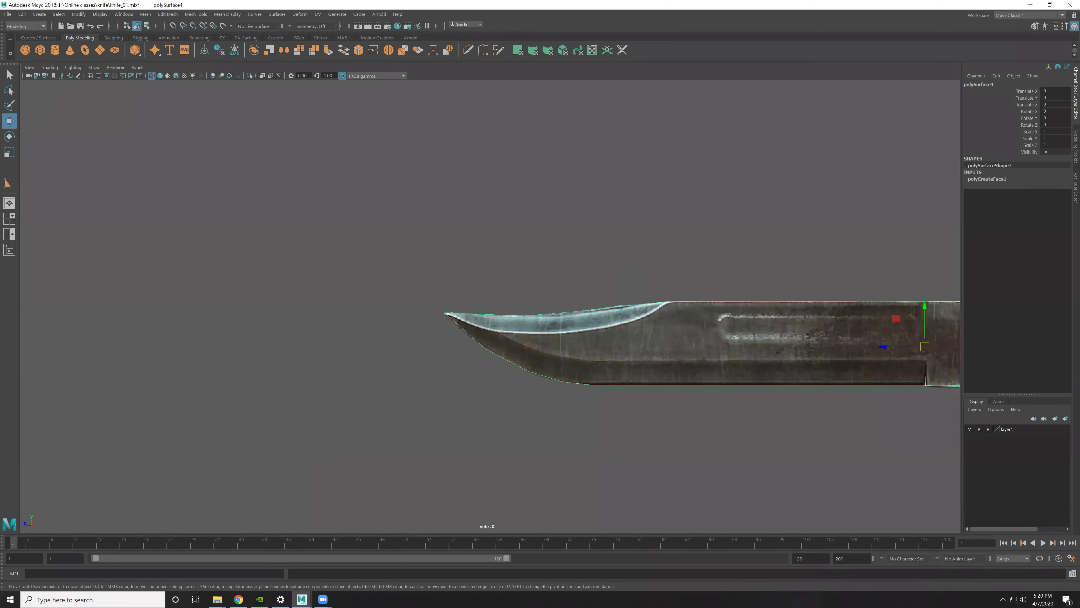
scroll(591, 321, "up", 2)
Step: Connect the first vertex pair near the blade tip with a new edge
left_click(540, 295)
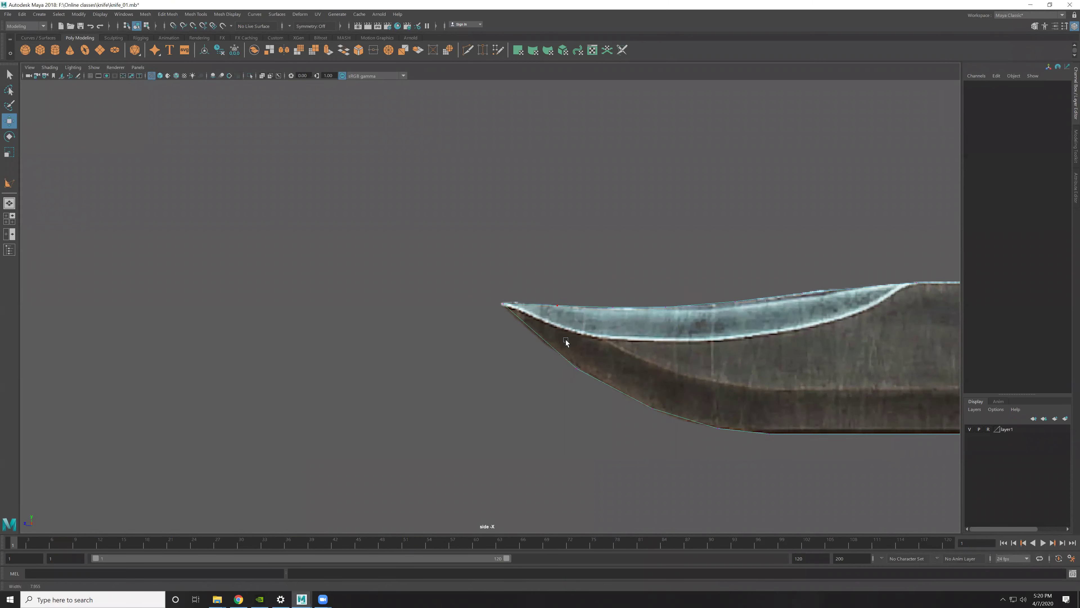
scroll(566, 340, "up", 1)
mouse_move(571, 368)
middle_mouse_down("alt")
mouse_move(589, 351)
mouse_move(619, 397)
middle_mouse_up("alt")
left_click(566, 300)
right_click(585, 267, "shift")
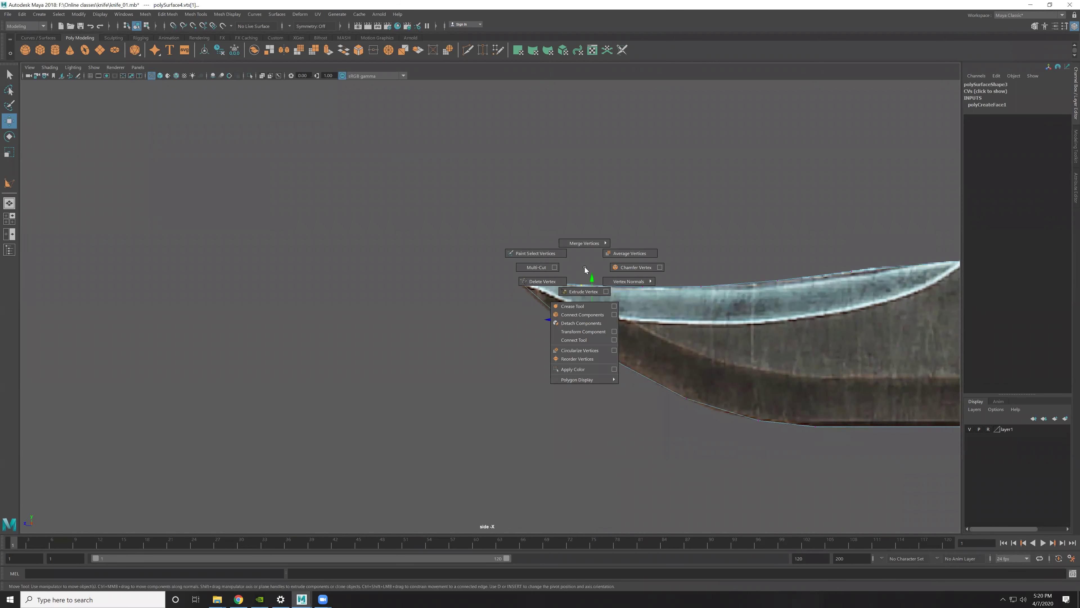
left_click(586, 316)
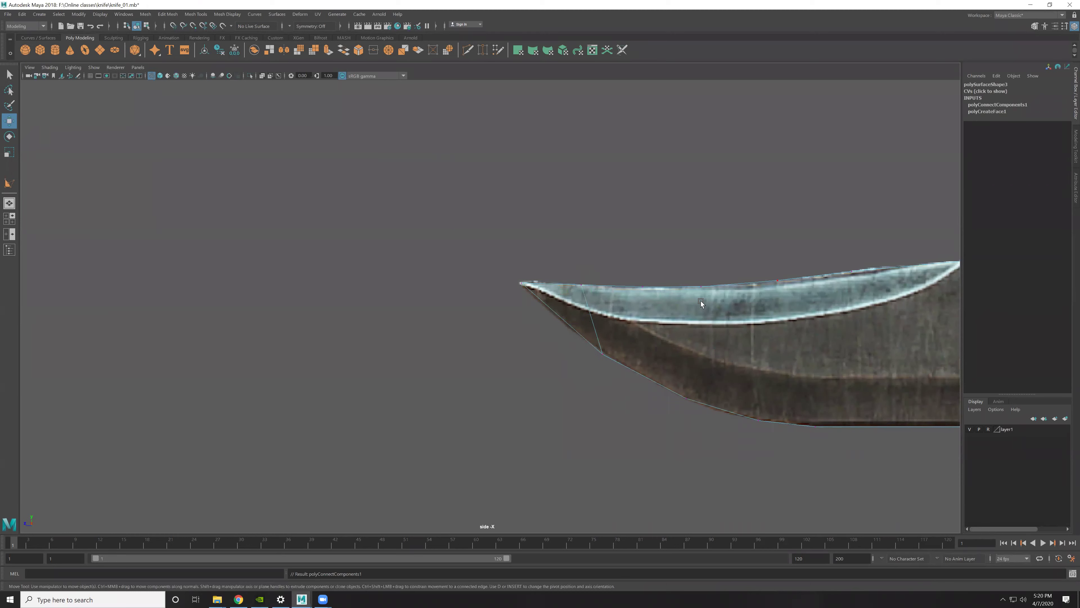
Step: Join a lower-edge vertex to its matching top-edge vertex with a second edge
middle_click_drag(658, 395, 641, 381, "alt")
left_click(655, 367)
left_click(672, 258, "shift")
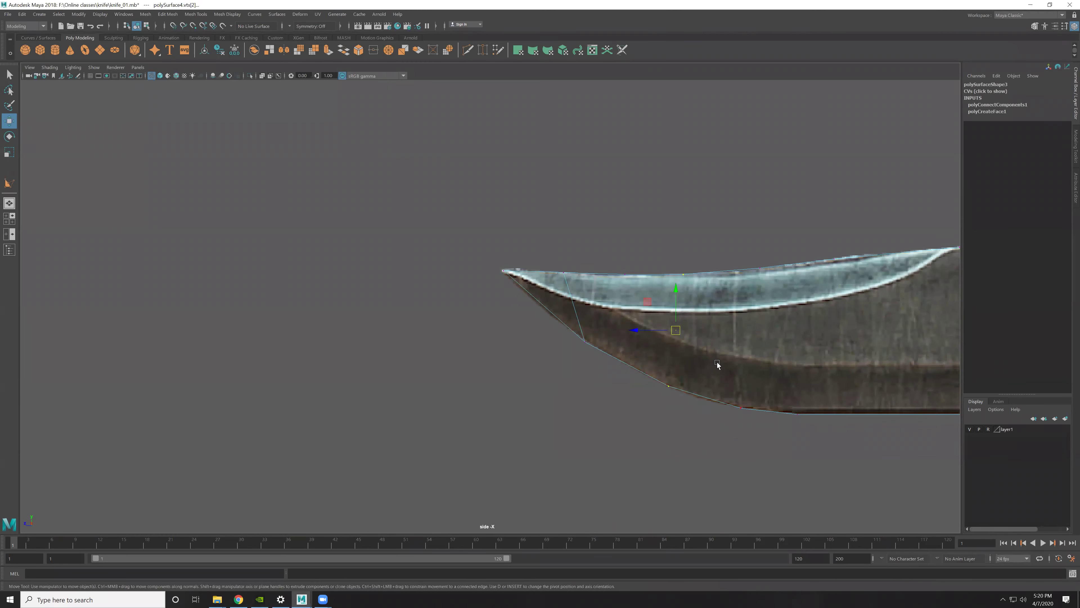
right_click_drag(649, 269, 643, 319, "shift")
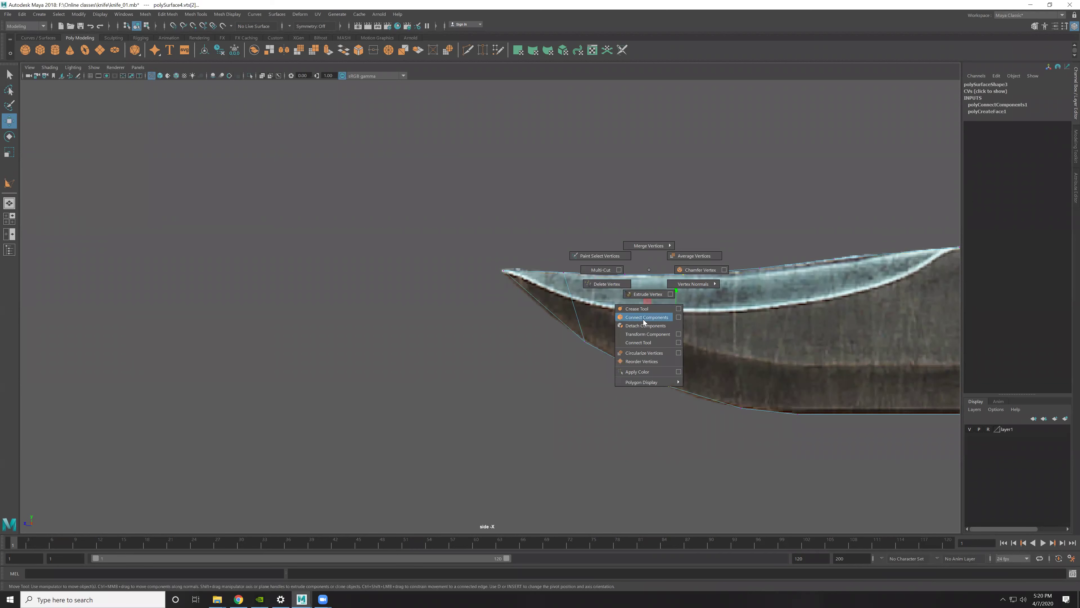
left_click(647, 317)
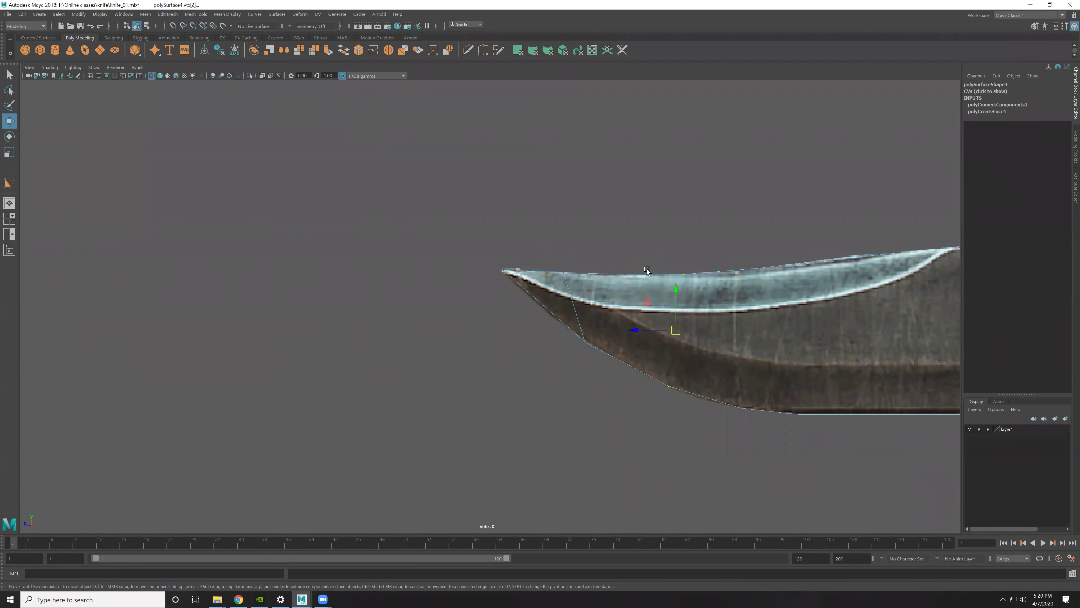
Step: Connect the next top and bottom vertex pair, undoing an unwanted repeated connection
middle_click_drag(727, 268, 662, 233, "alt")
mouse_move(662, 233)
left_mouse_down()
mouse_move(698, 327)
mouse_move(701, 405)
left_mouse_up()
right_click_drag(723, 298, 729, 347, "shift")
left_click(732, 380)
left_click_drag(756, 215, 805, 295, "shift")
key("g")
middle_click_drag(808, 344, 762, 344, "alt")
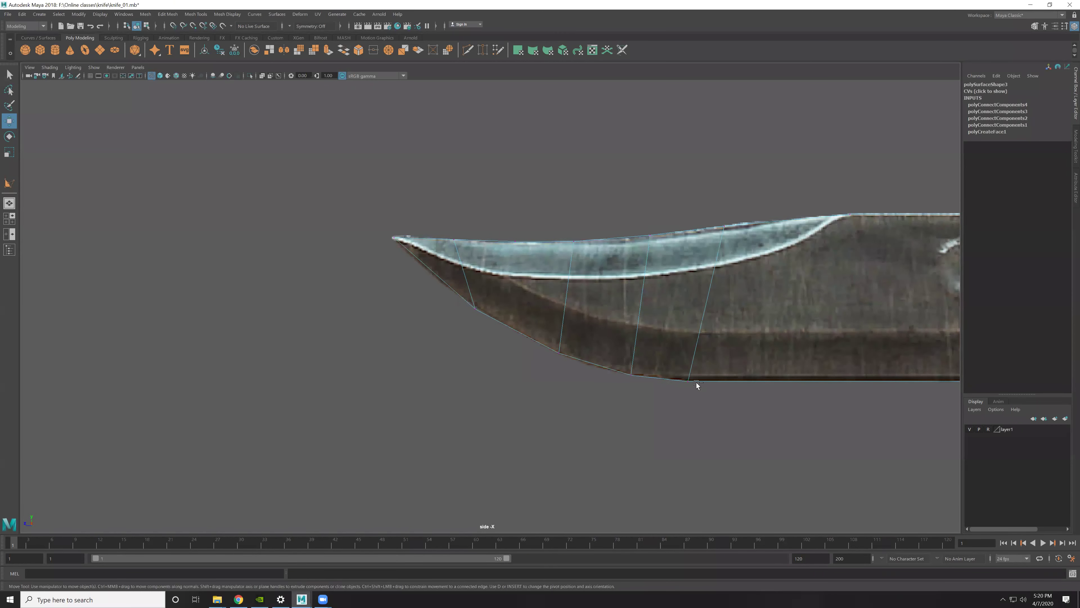
key("ctrl+z")
Step: Pair a bottom vertex with a top vertex, undoing the diagonal edge it created
left_click_drag(676, 367, 698, 389)
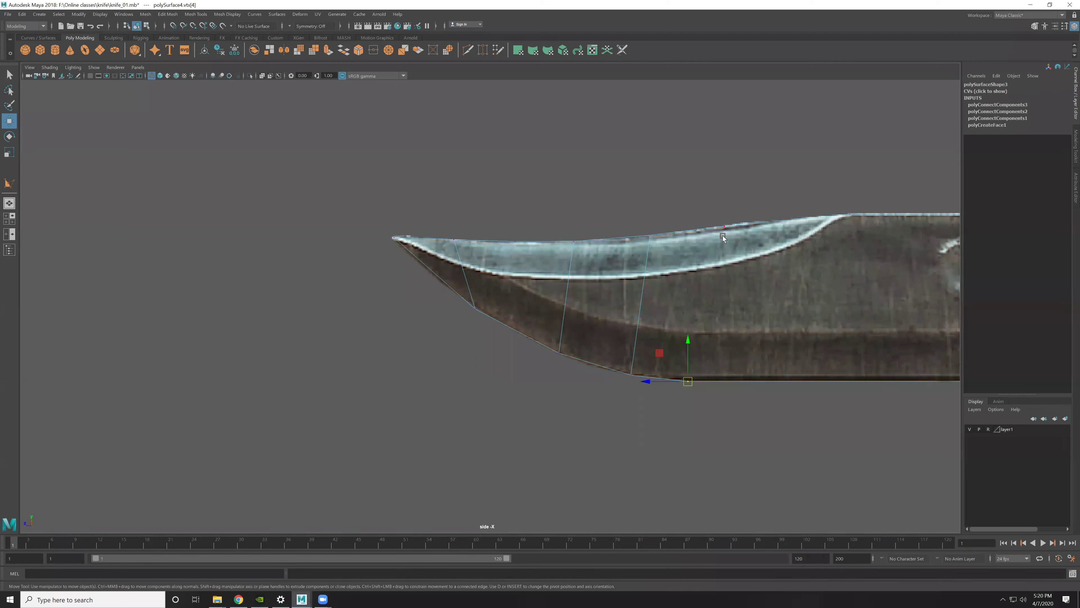
left_click_drag(754, 254, 745, 271)
left_click(836, 210, "shift")
key("g")
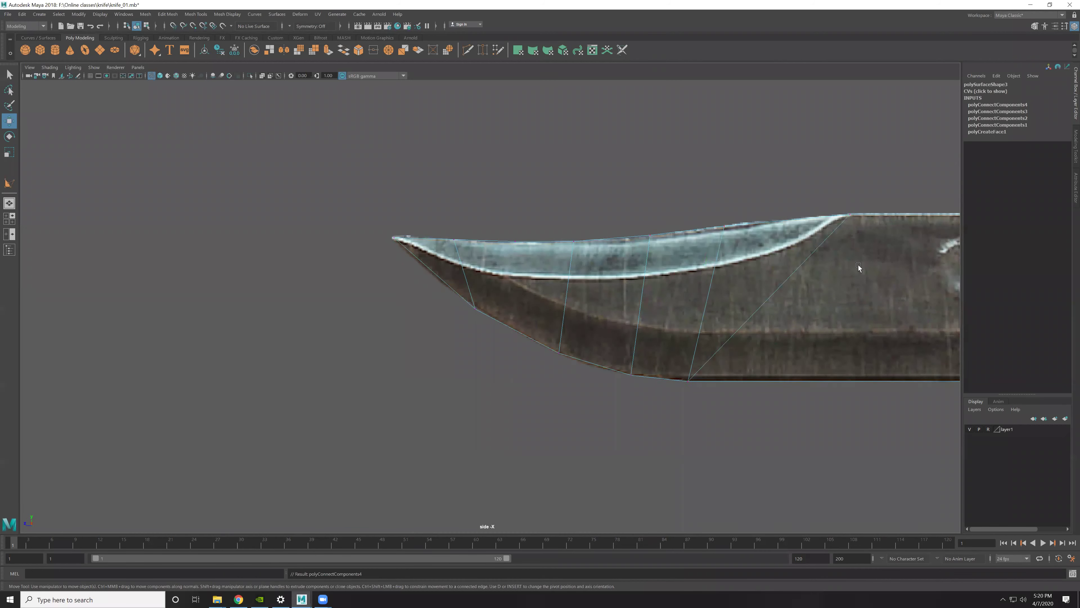
key("ctrl+z")
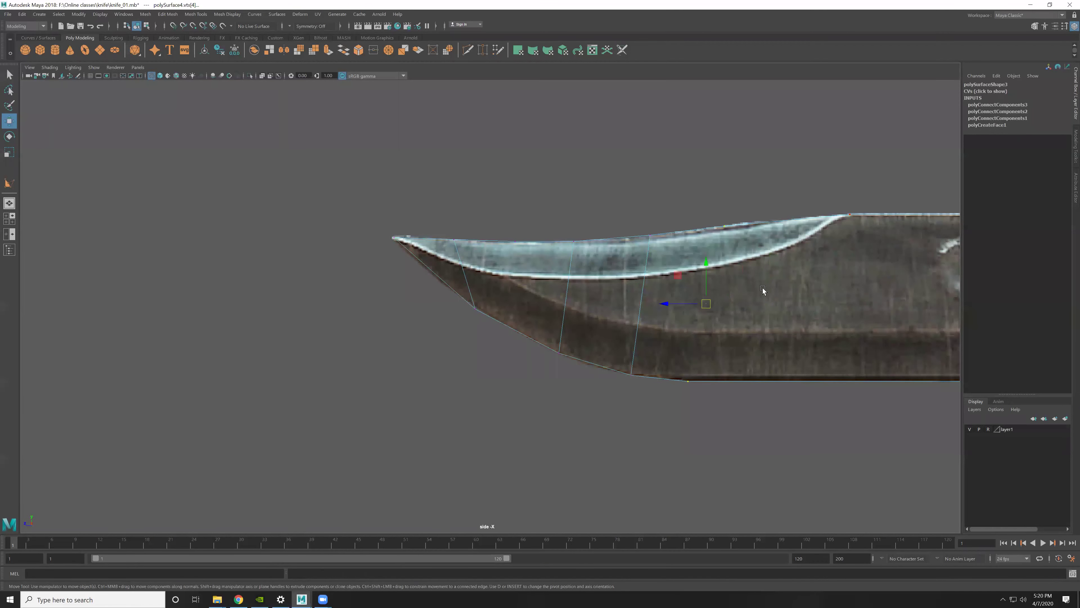
middle_click_drag(748, 334, 651, 349, "alt")
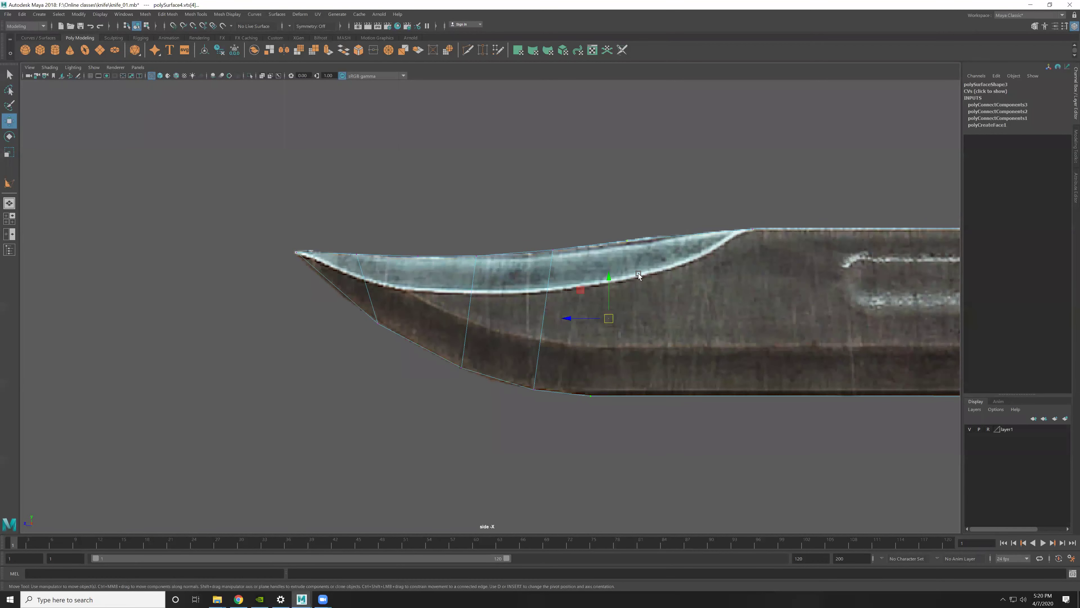
left_click(568, 377)
key("ctrl+z")
Step: Connect the next vertex pair across the bevel toward the spine, then clear the selection
middle_click_drag(713, 374, 606, 363, "alt")
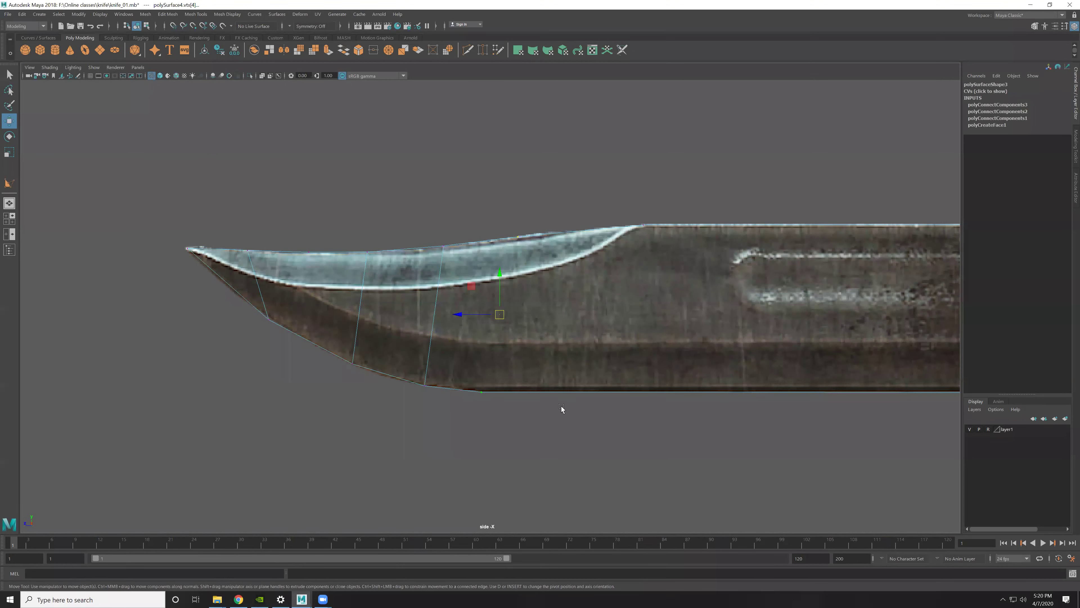
right_click_drag(570, 349, 613, 324, "shift")
middle_click_drag(653, 298, 587, 338, "alt")
left_click(578, 263)
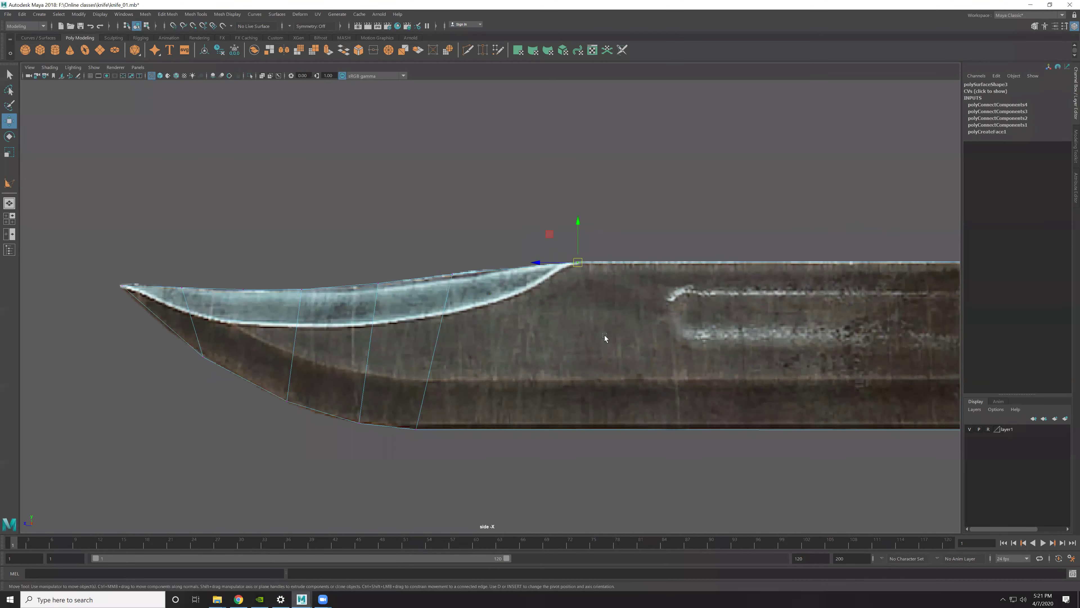
middle_click_drag(619, 423, 490, 410, "alt")
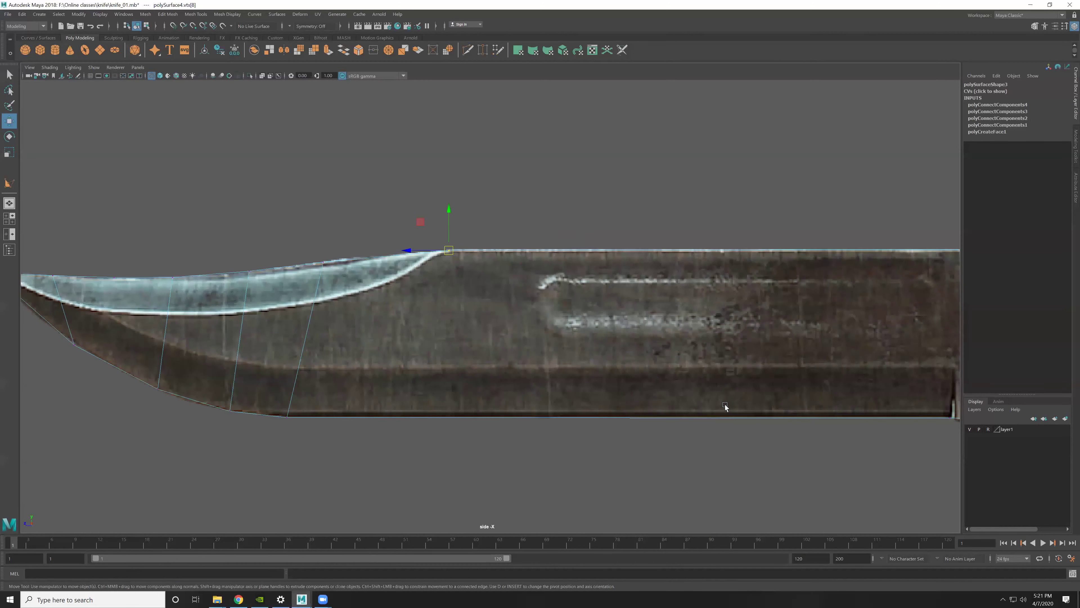
scroll(549, 402, "down", 3)
scroll(547, 396, "up", 3)
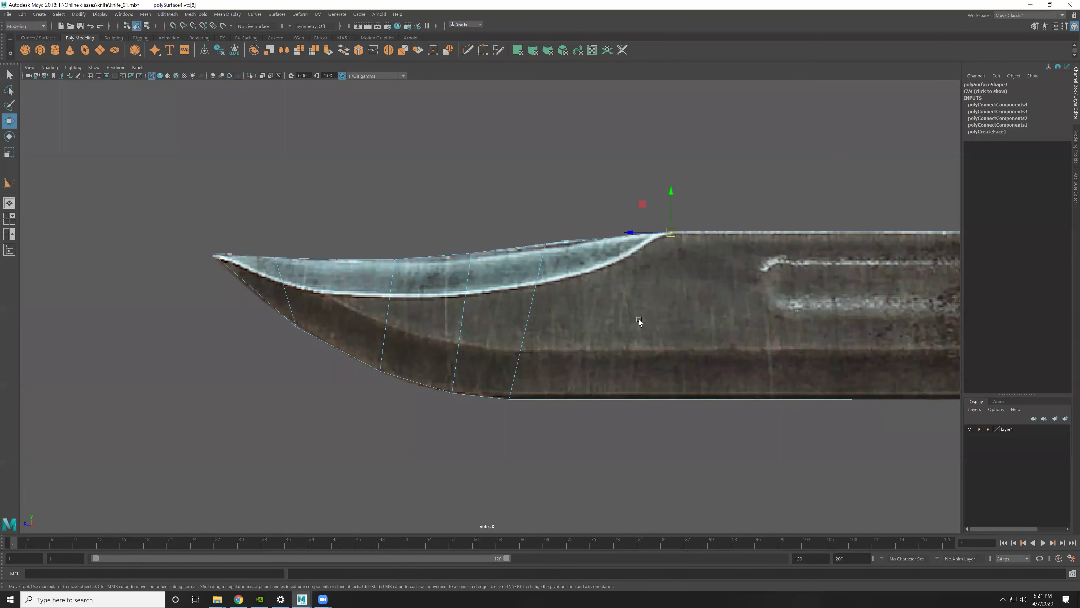
left_click(706, 443)
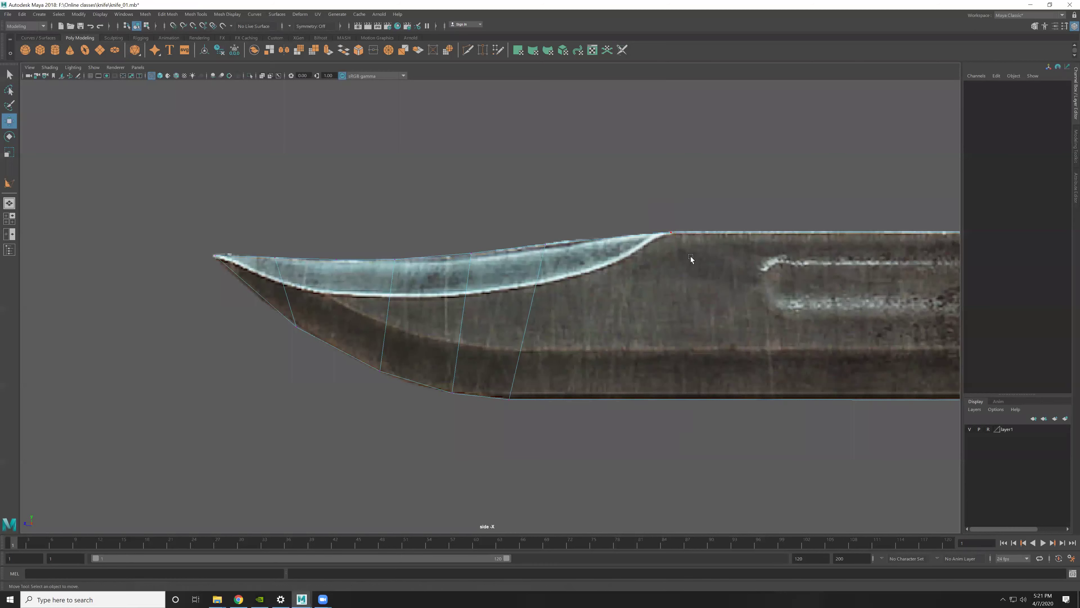
Step: Multi-Cut a vertical edge from the spine bevel's end down to the blade's bottom edge
right_click_drag(713, 242, 708, 237, "shift")
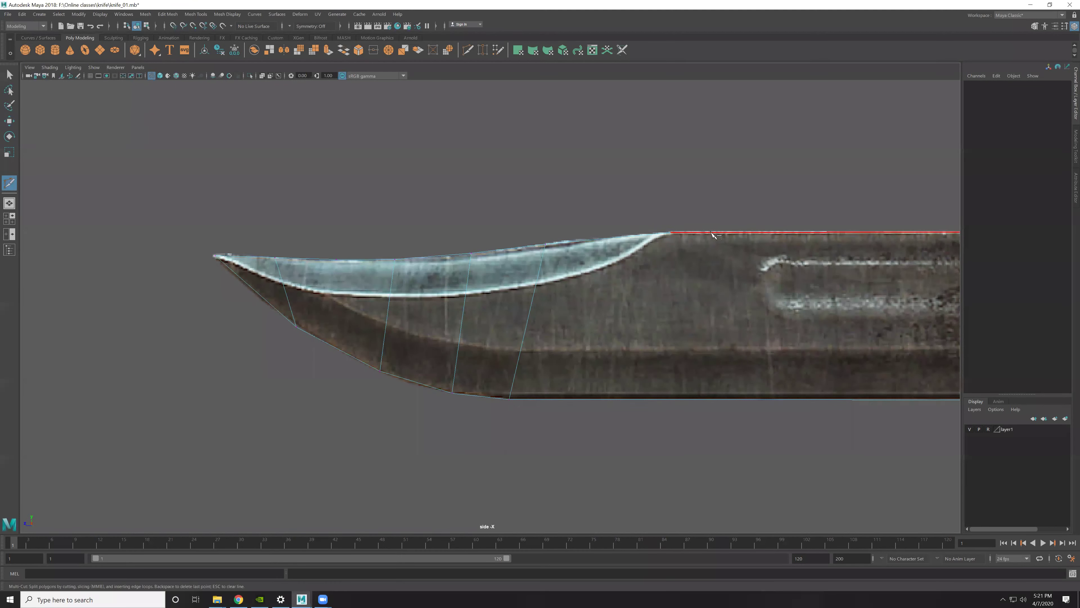
left_click(727, 232)
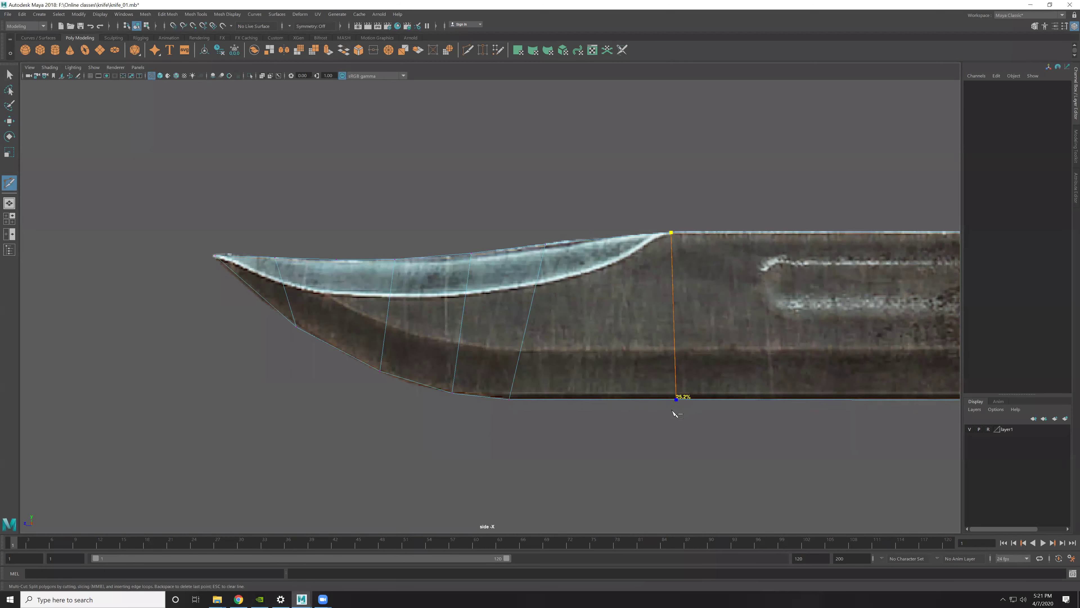
left_click(663, 416)
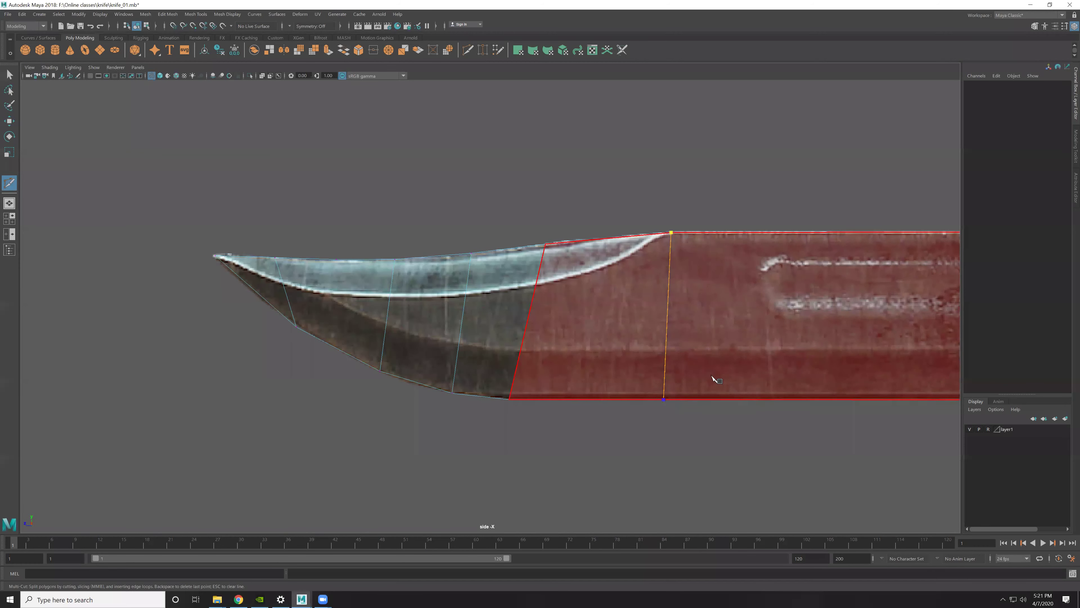
key("Return")
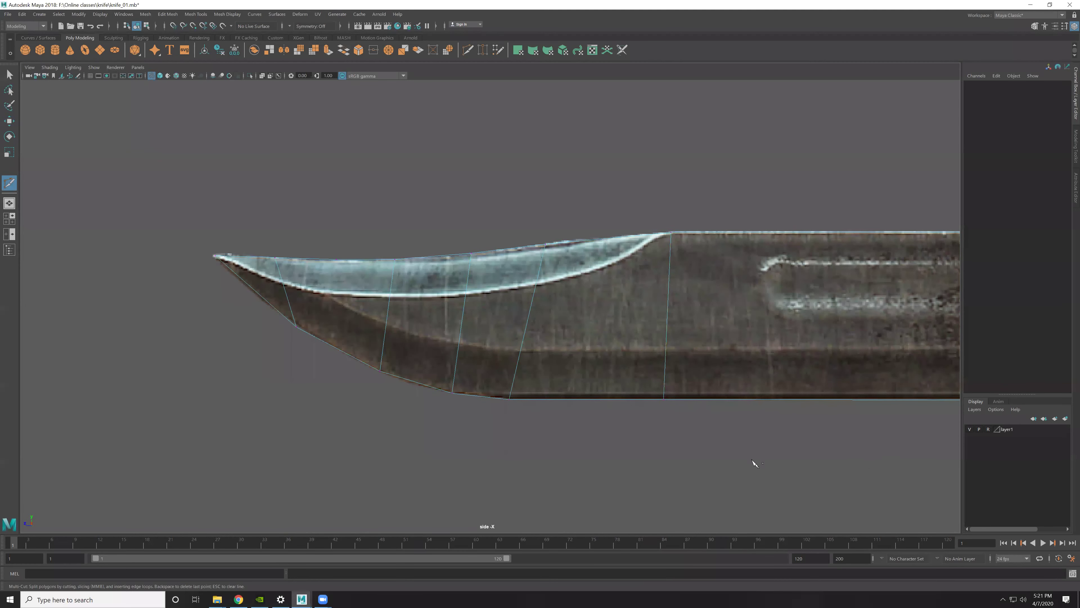
key("w")
left_click_drag(642, 393, 698, 447)
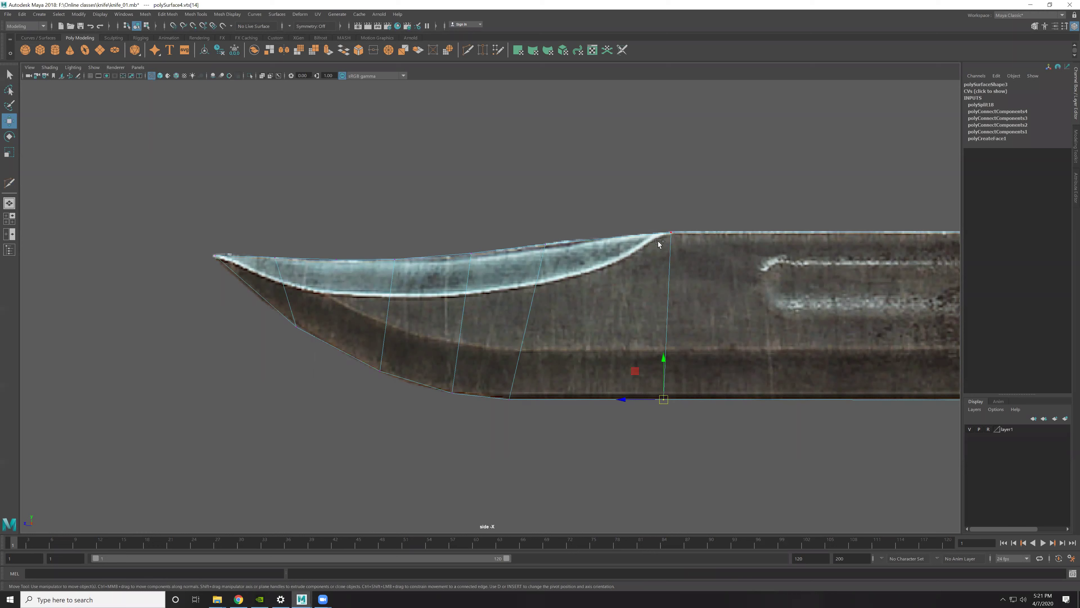
left_click(848, 409)
scroll(848, 406, "down", 5)
Step: Cut a vertical edge across the blade at the lower-edge step near the guard
scroll(697, 362, "up", 2)
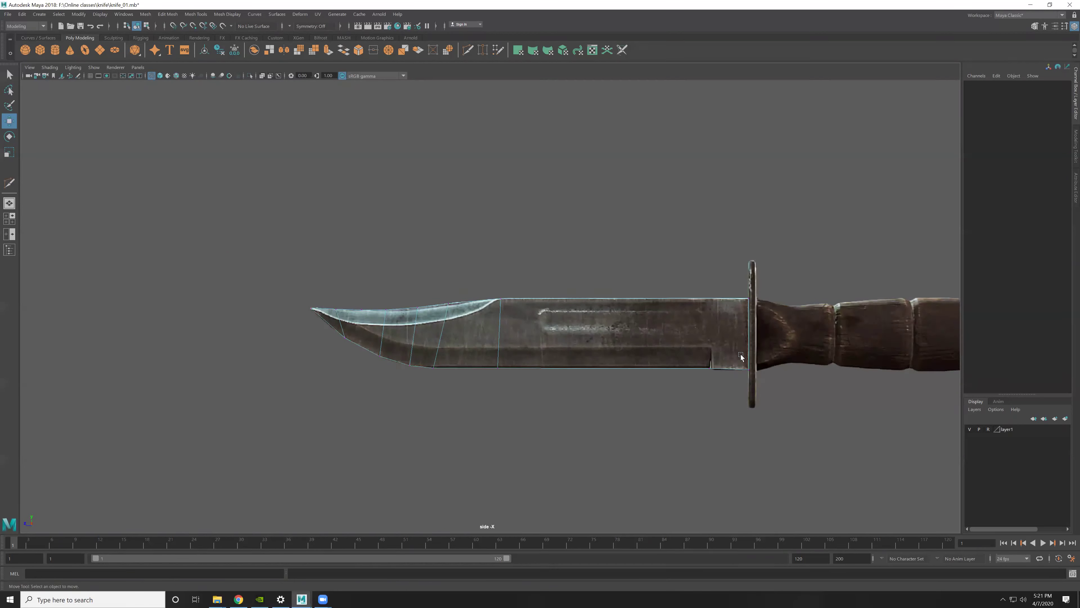
scroll(722, 379, "up", 1)
scroll(715, 401, "up", 2)
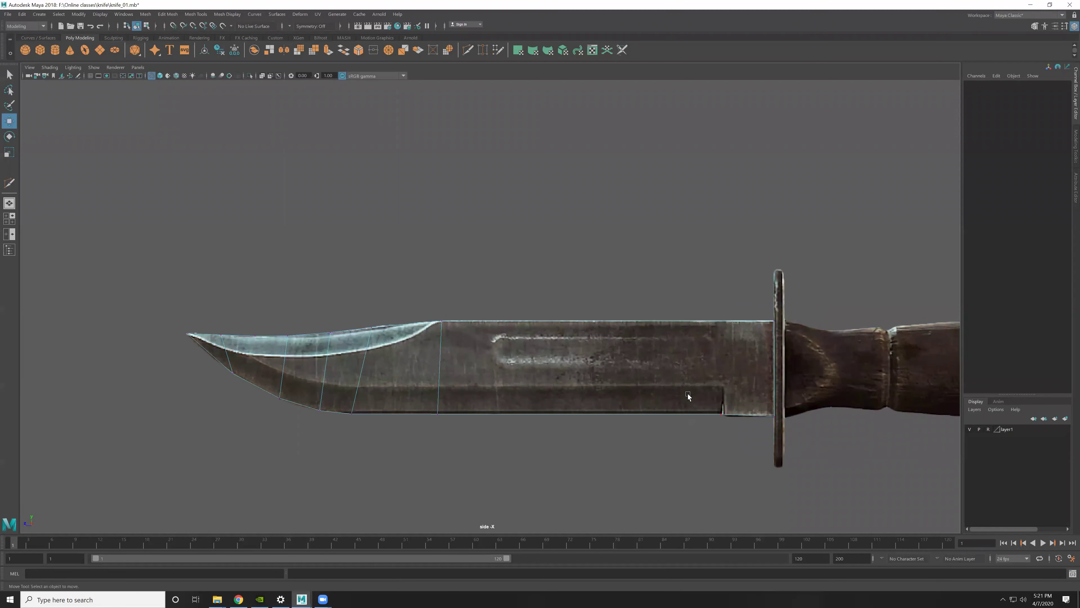
right_click_drag(715, 350, 556, 353, "shift")
scroll(828, 453, "up", 1)
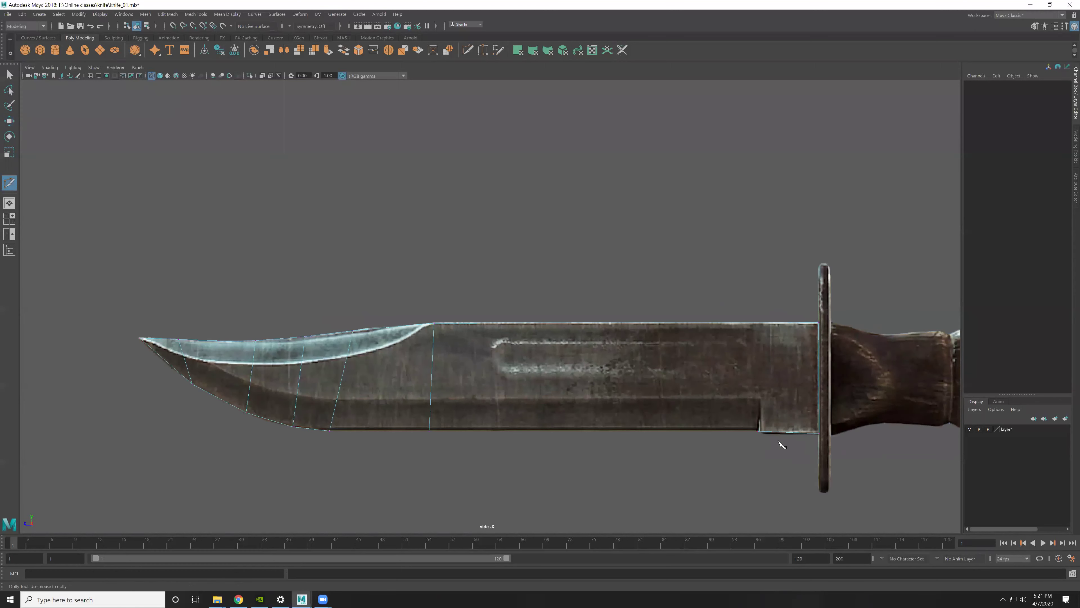
scroll(779, 441, "up", 1)
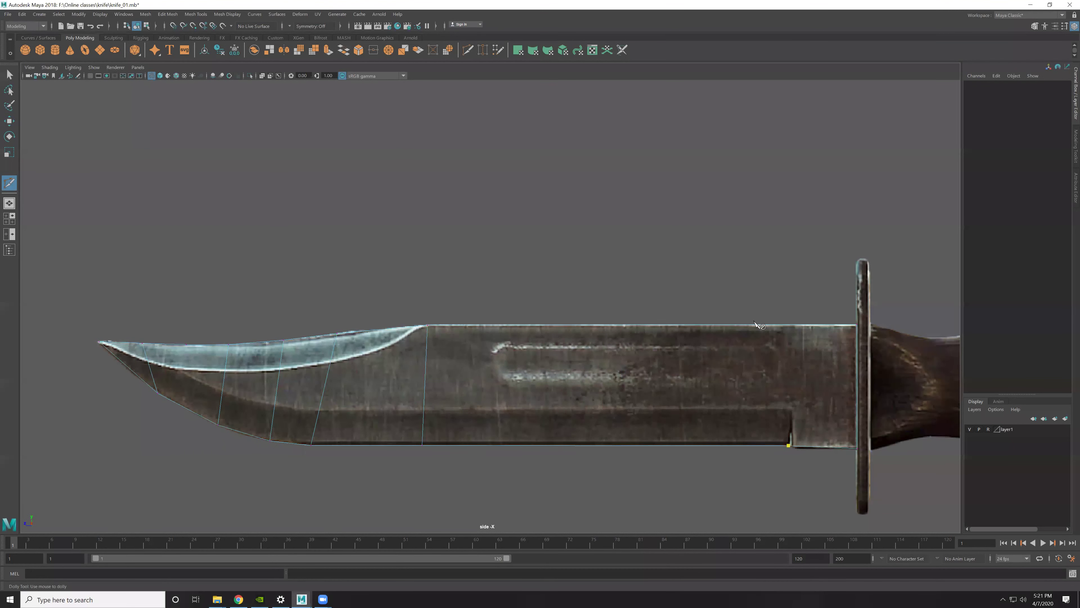
left_click(792, 335)
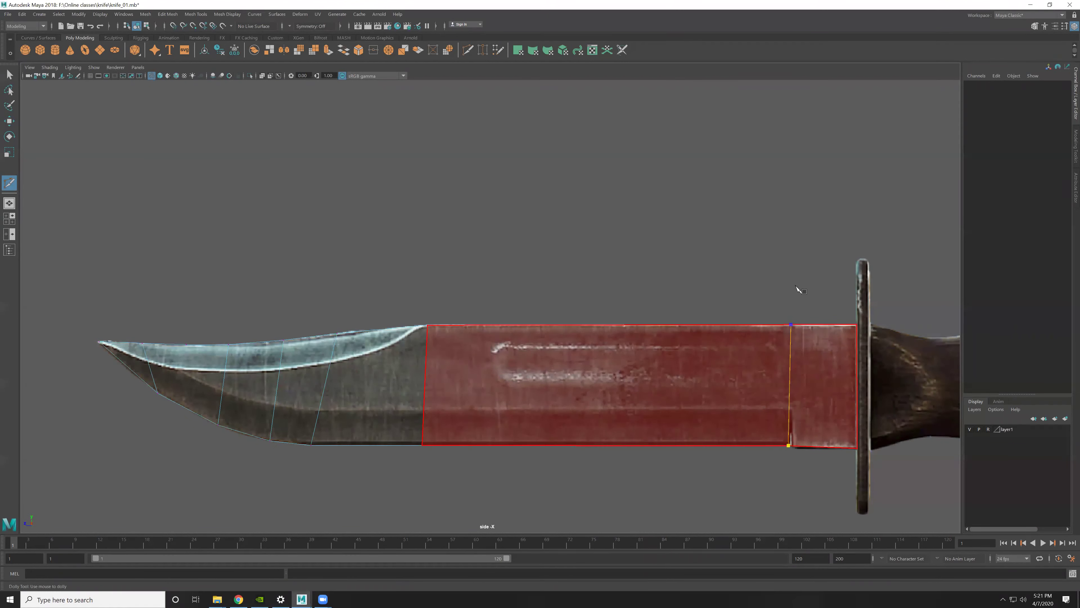
middle_click_drag(908, 334, 887, 279, "alt")
key("w")
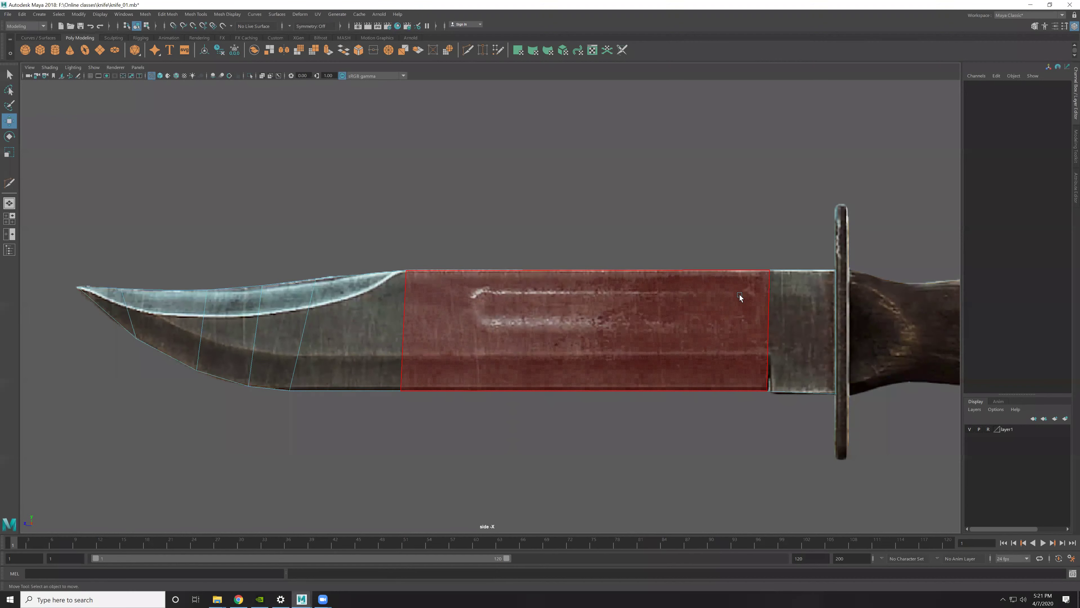
Step: Select a vertex on the new edge and scale it along the blade's length
middle_click_drag(826, 318, 675, 357, "alt")
scroll(685, 346, "up", 2)
scroll(588, 271, "up", 2)
left_click_drag(665, 373, 652, 390)
key("r")
left_click(621, 306)
middle_click_drag(358, 302, 499, 239, "alt")
Step: Select the bevel-end edge's top and bottom vertices and toggle Snap Scale in the marking menu
left_click_drag(499, 238, 515, 252)
left_click_drag(495, 387, 516, 406, "shift")
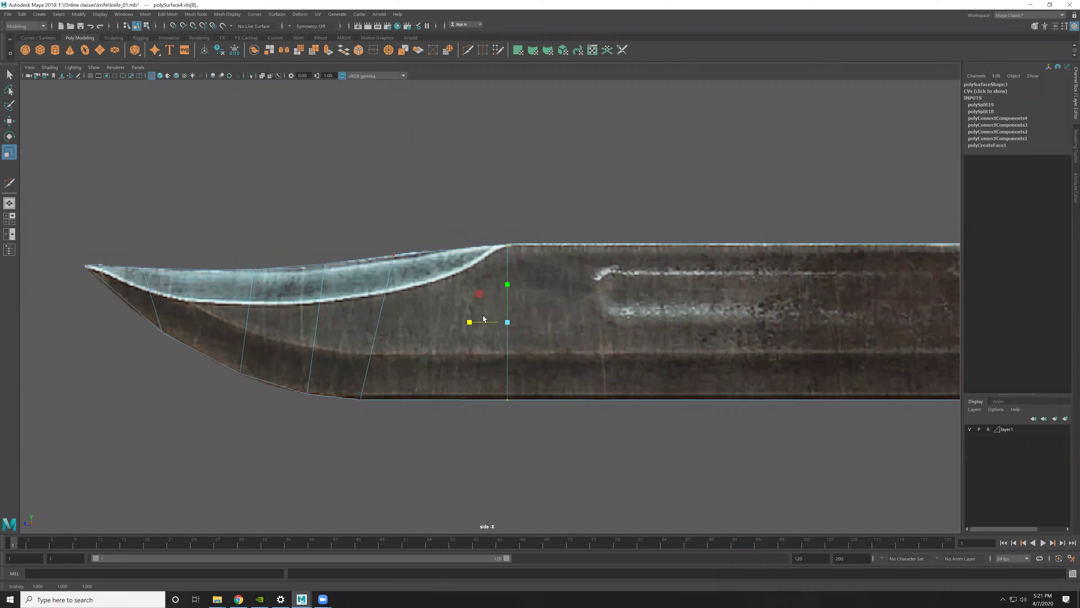
left_click_drag(483, 318, 509, 328)
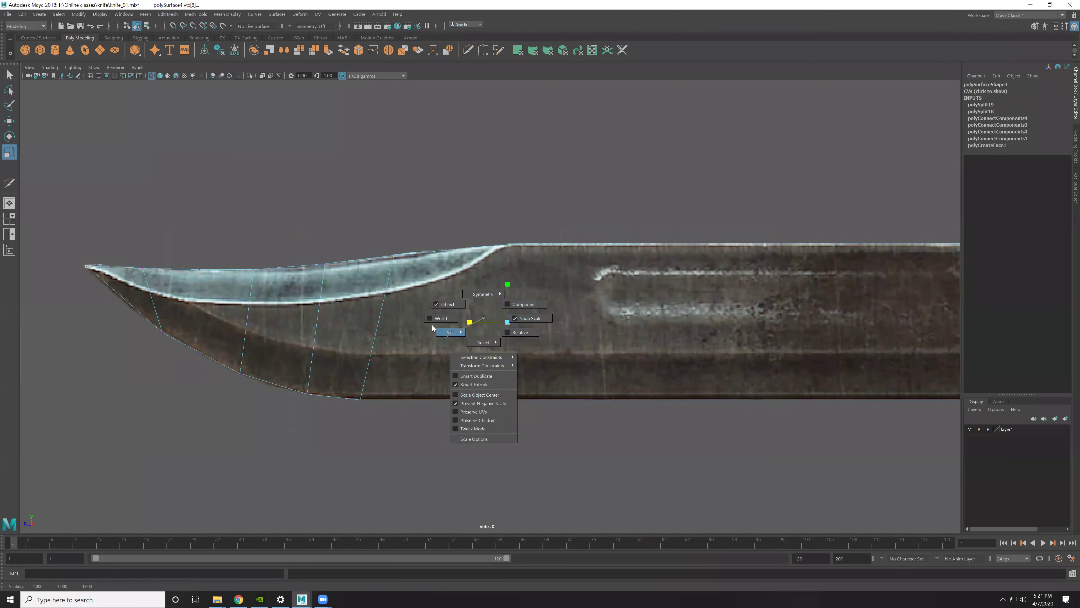
left_click(543, 323)
mouse_move(483, 329)
left_mouse_down()
mouse_move(529, 332)
mouse_move(493, 330)
left_mouse_up()
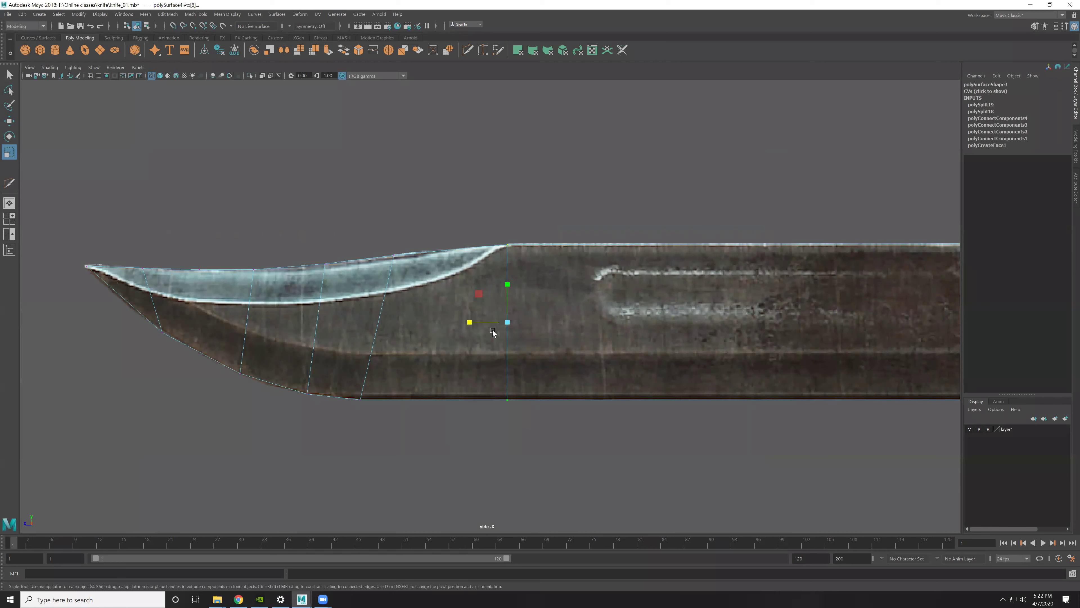
scroll(534, 334, "down", 5)
scroll(584, 394, "up", 3)
Step: Slide the lower bevel vertices right along X to straighten their cross edges
scroll(627, 298, "up", 1)
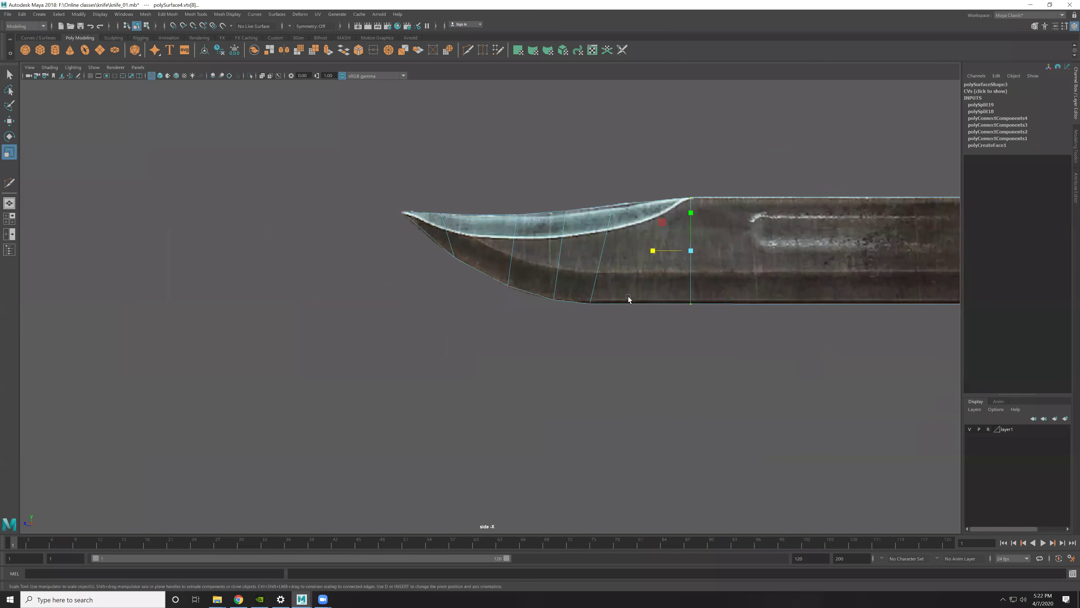
scroll(574, 291, "up", 1)
left_click_drag(573, 291, 628, 344)
key("w")
scroll(593, 308, "up", 1)
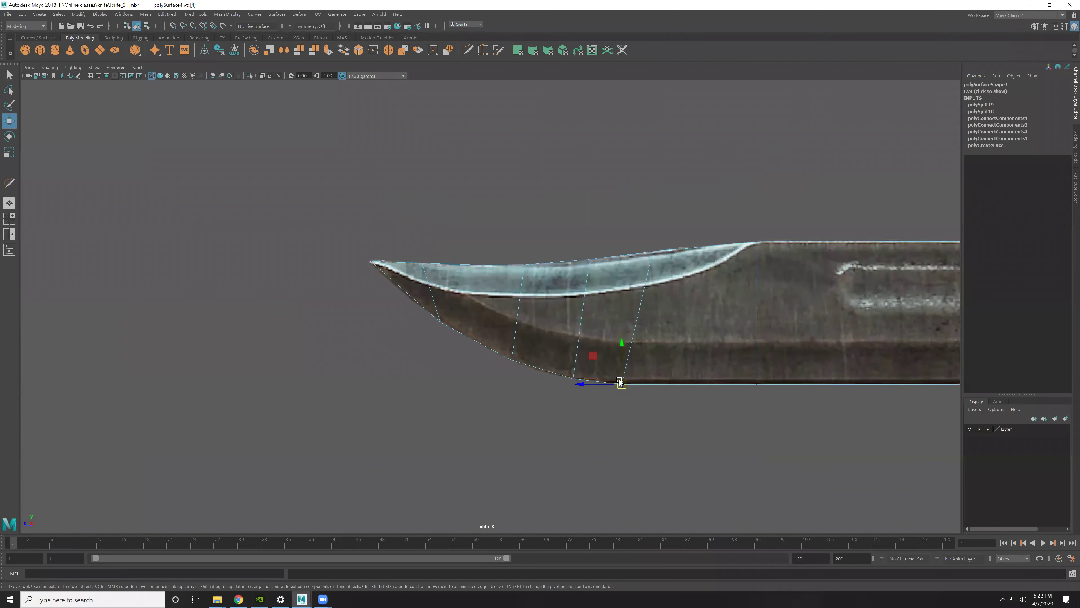
scroll(603, 367, "up", 1)
middle_click_drag(603, 367, 638, 367)
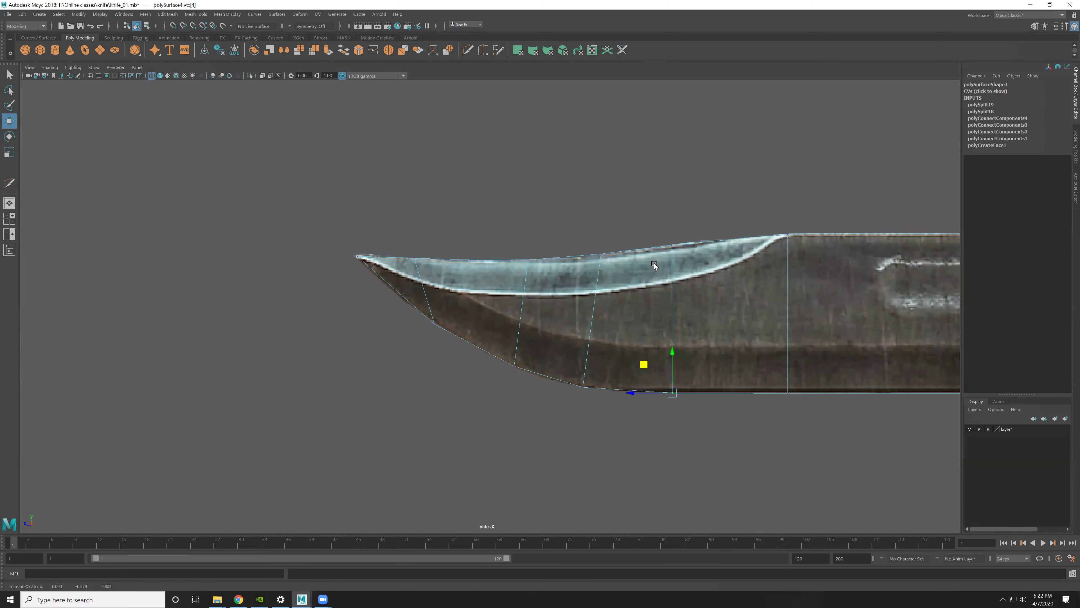
middle_click_drag(564, 341, 597, 370, "alt")
left_click_drag(608, 406, 624, 427)
middle_click_drag(586, 388, 743, 406)
left_click_drag(664, 409, 697, 420)
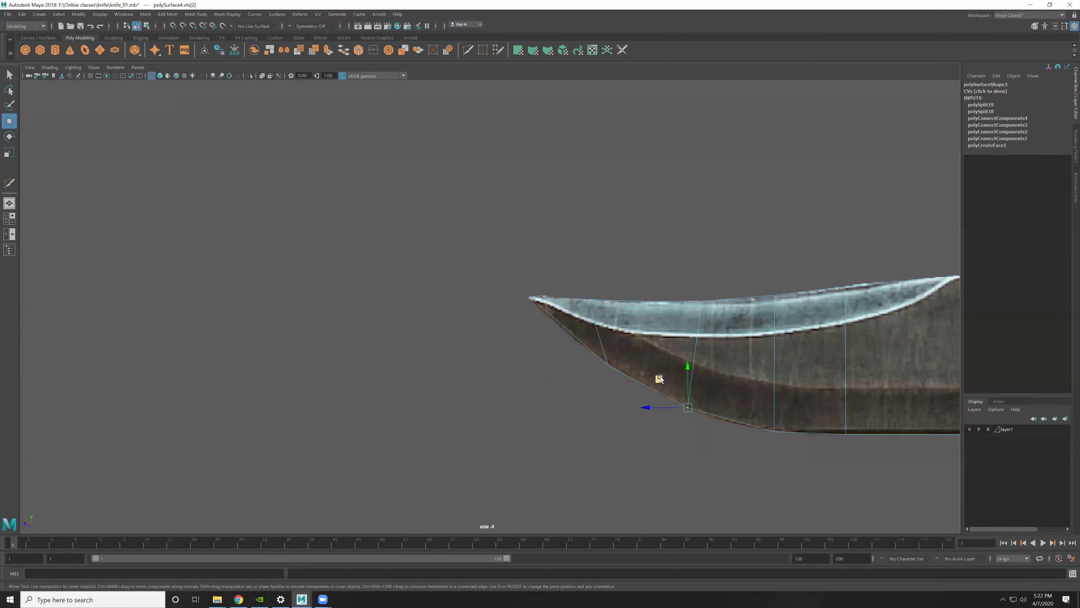
left_click_drag(659, 379, 666, 383)
Step: Reposition the vertices nearest the tip, top and bottom, to fit its outline
middle_click_drag(615, 372, 680, 417, "alt")
left_click(672, 409)
left_click_drag(636, 373, 609, 352)
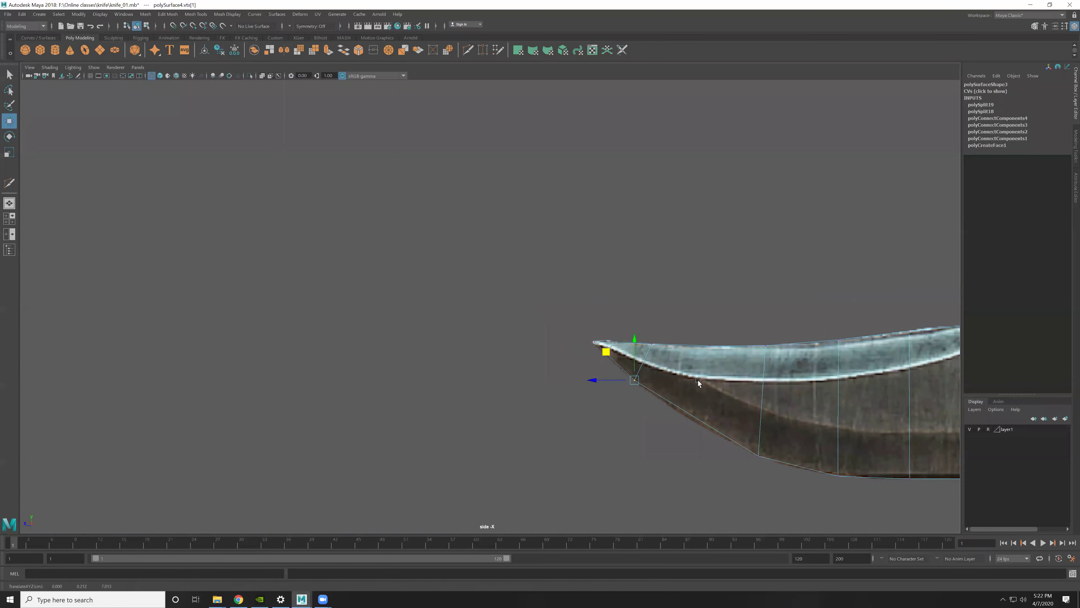
middle_click_drag(733, 426, 631, 344, "alt")
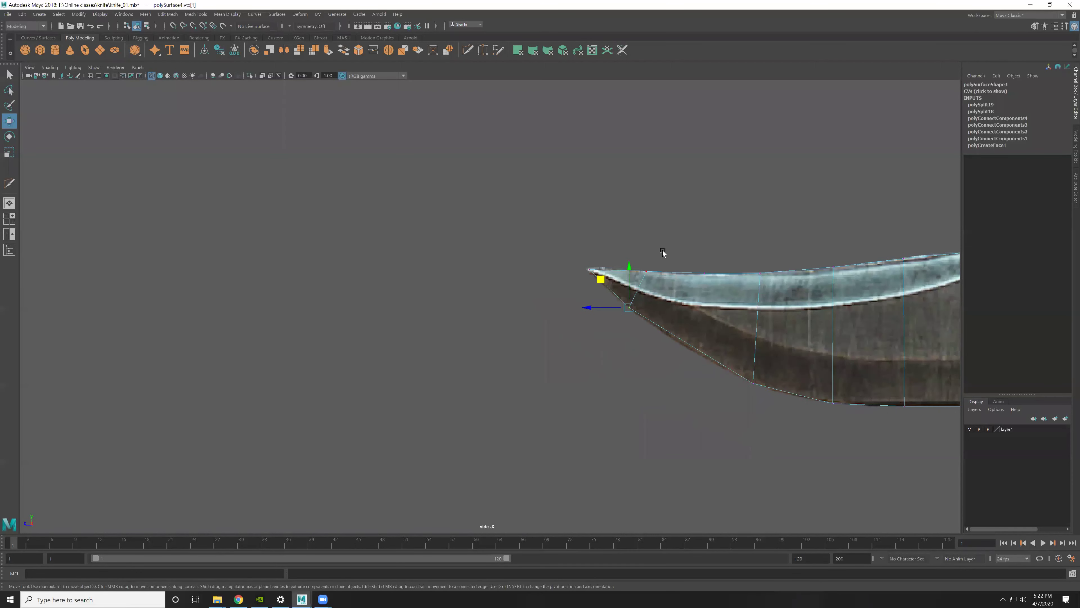
left_click(650, 272)
middle_click_drag(616, 244, 615, 243)
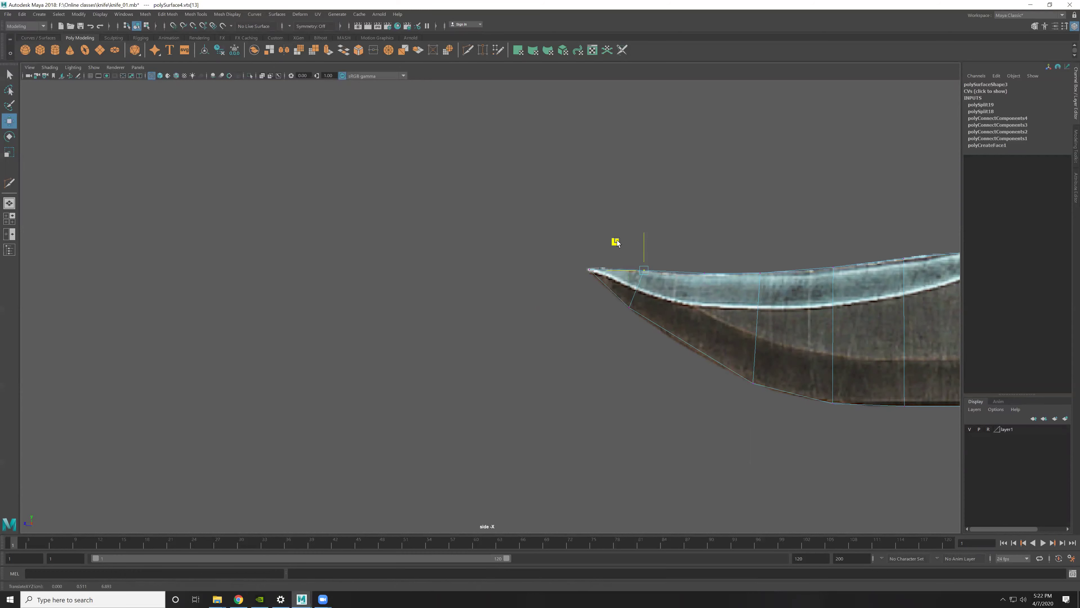
middle_click_drag(851, 269, 780, 278, "alt")
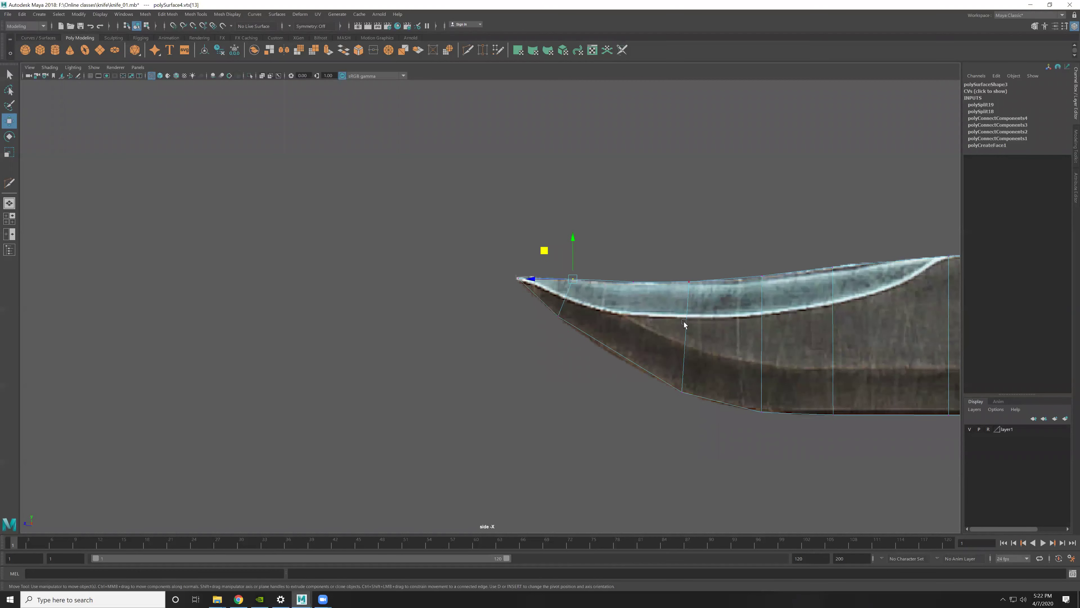
left_click(629, 379)
mouse_move(638, 377)
middle_mouse_down("alt")
mouse_move(710, 413)
mouse_move(556, 335)
middle_mouse_up("alt")
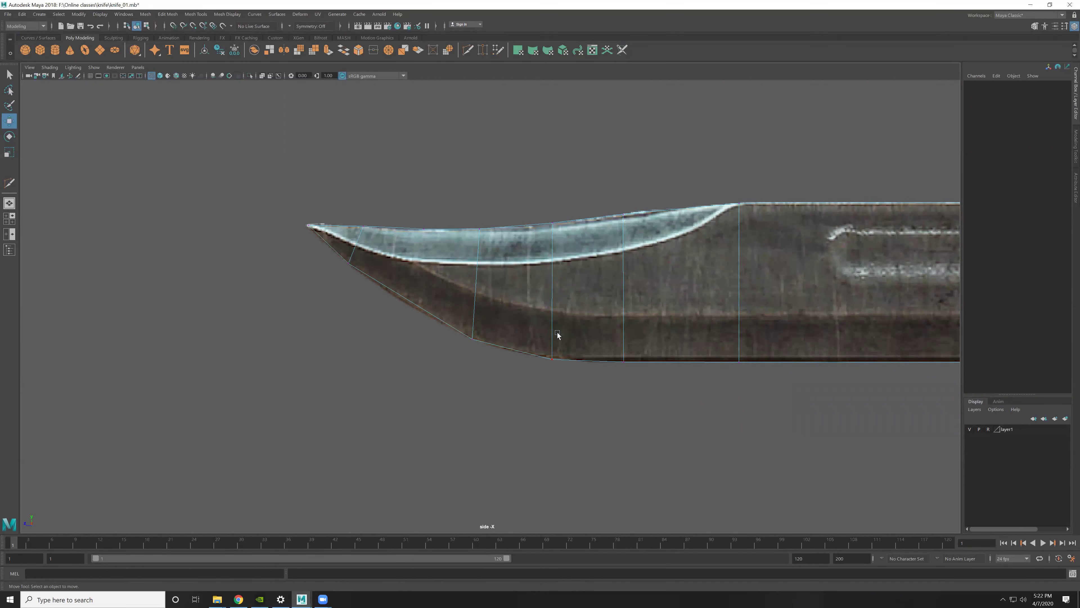
Step: Multi-Cut an extra edge across the bevel near the blade tip
middle_click_drag(382, 268, 501, 280, "alt")
right_click_drag(501, 280, 553, 255, "shift")
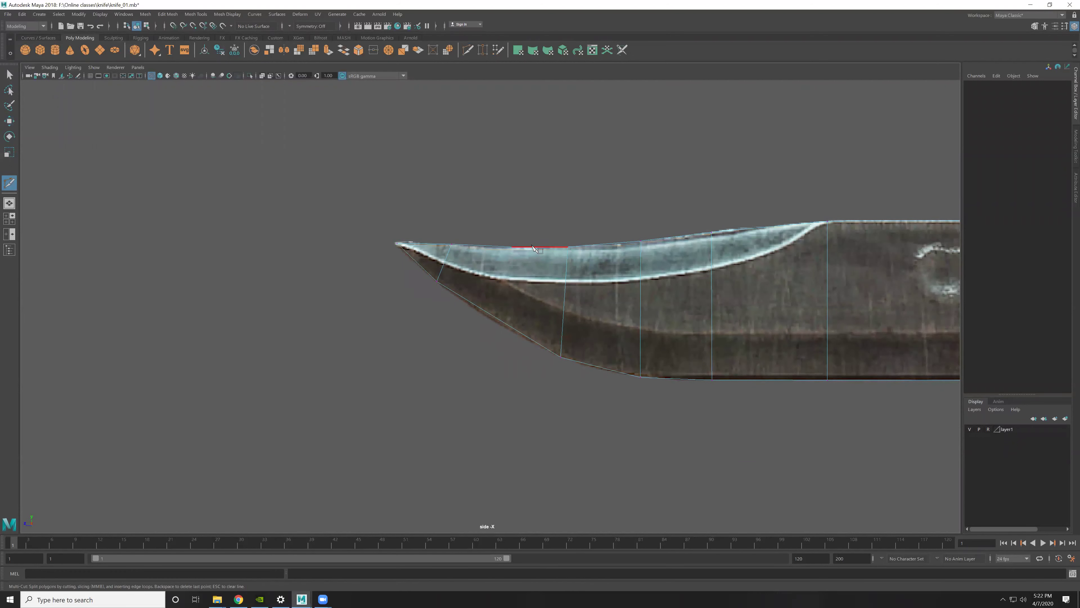
left_click_drag(550, 249, 503, 312)
key("w")
left_click(480, 313)
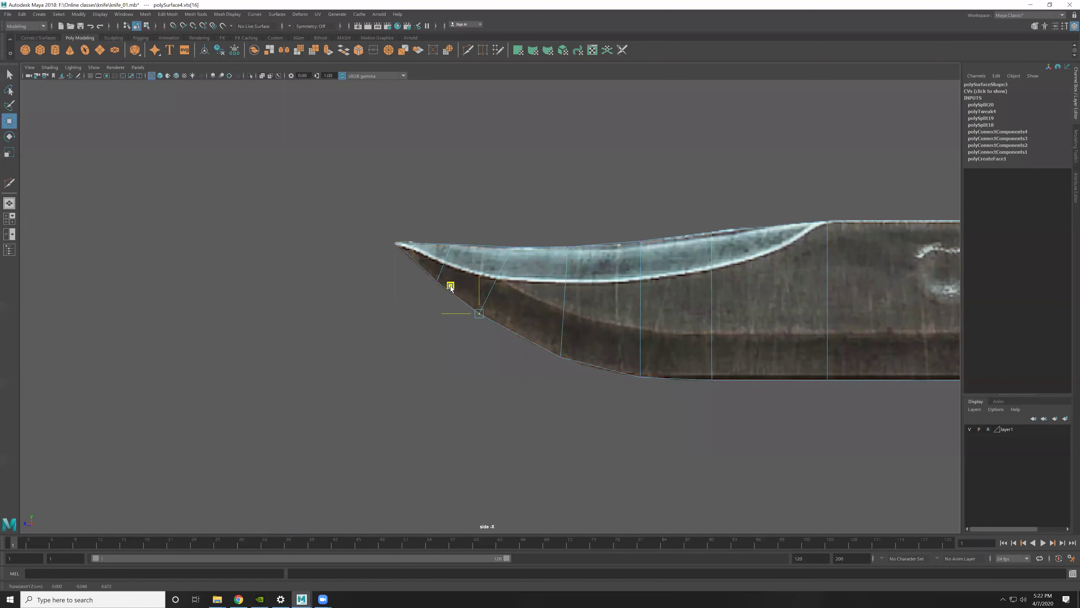
Step: Slide two lower-edge vertices left along the edge, then select a top edge of the tip
middle_click_drag(592, 384, 567, 347, "alt")
left_click(534, 320)
left_click_drag(505, 292, 482, 280)
left_click(617, 341)
left_click_drag(585, 316, 580, 313)
right_click_drag(602, 162, 602, 157)
left_click(579, 208)
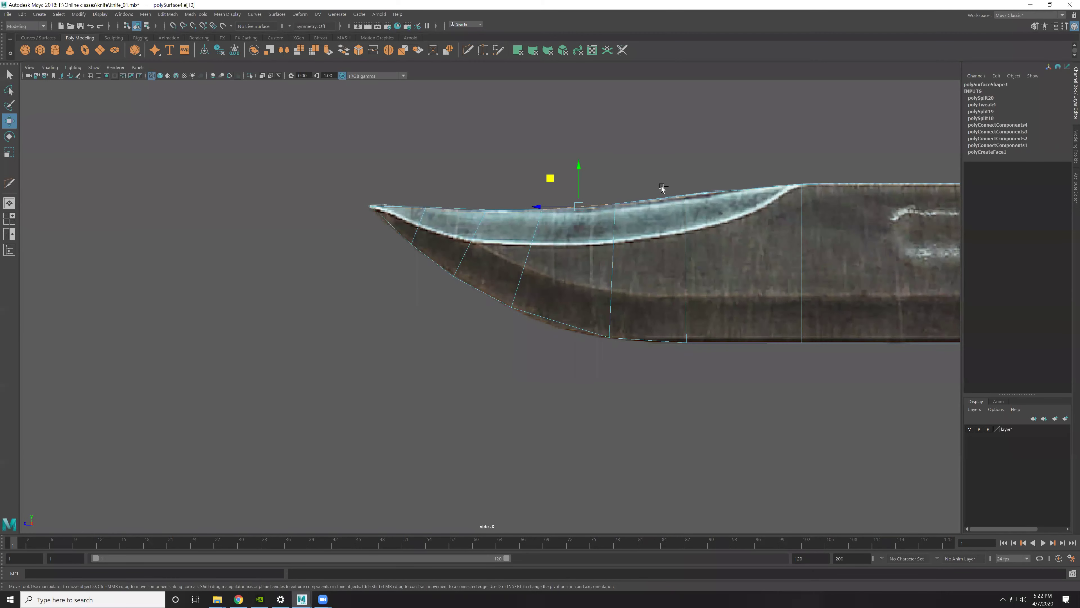
Step: Switch to vertex selection and move a blade-edge vertex down
right_click_drag(641, 174, 524, 231, "ctrl")
right_click(639, 178, "ctrl")
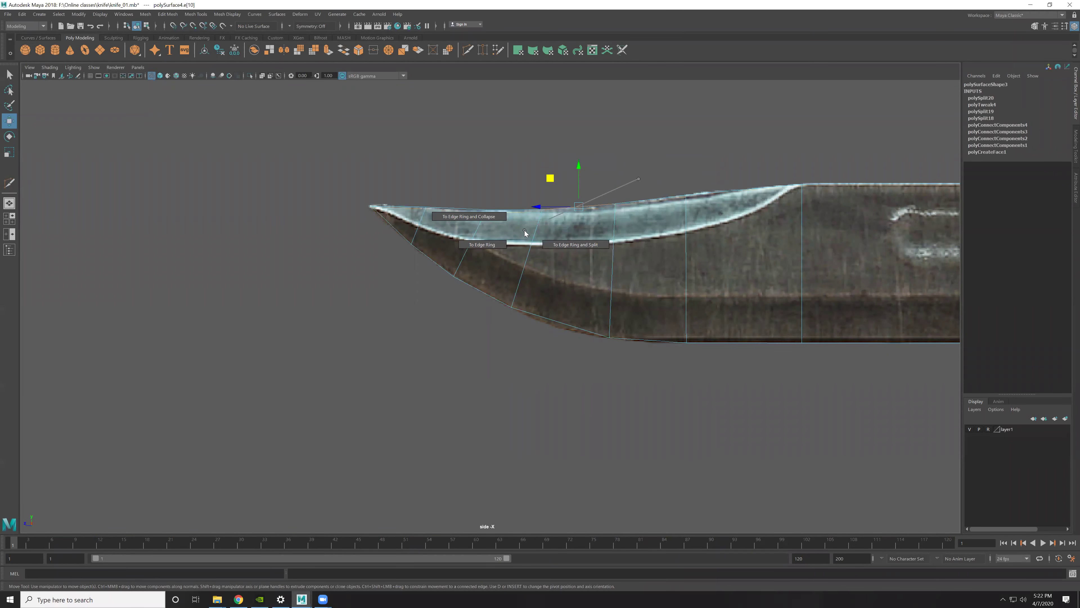
key("F9")
left_click(561, 322)
left_click_drag(532, 294, 539, 303)
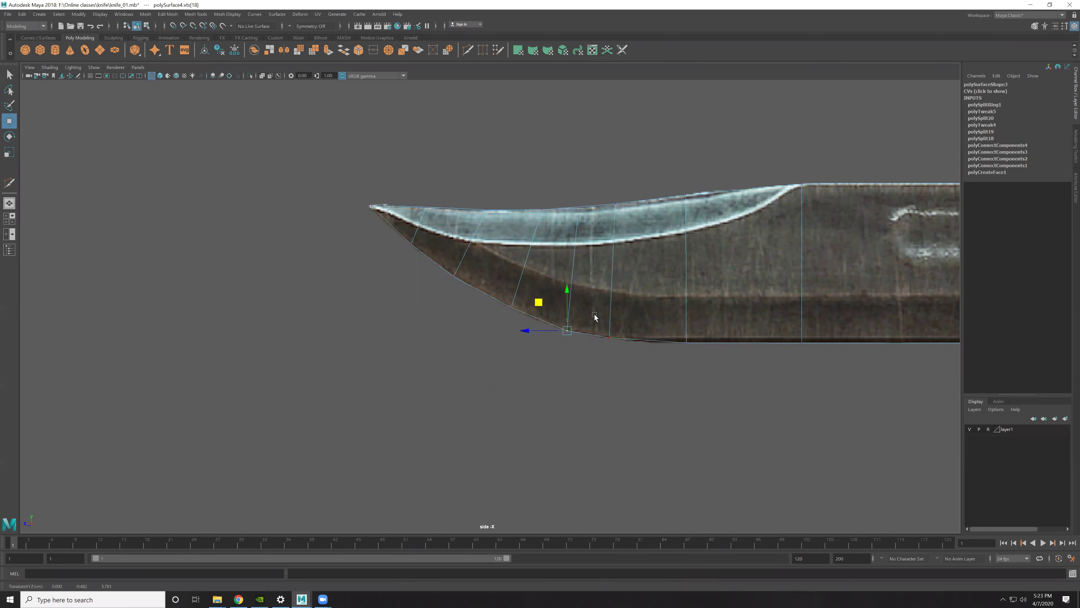
Step: Slide a bevel vertex and its top vertex right, and pull the tip's top-edge vertex up-left
left_click(609, 337)
left_click(615, 204, "shift")
left_click_drag(589, 271, 619, 271)
left_click_drag(581, 208, 566, 179)
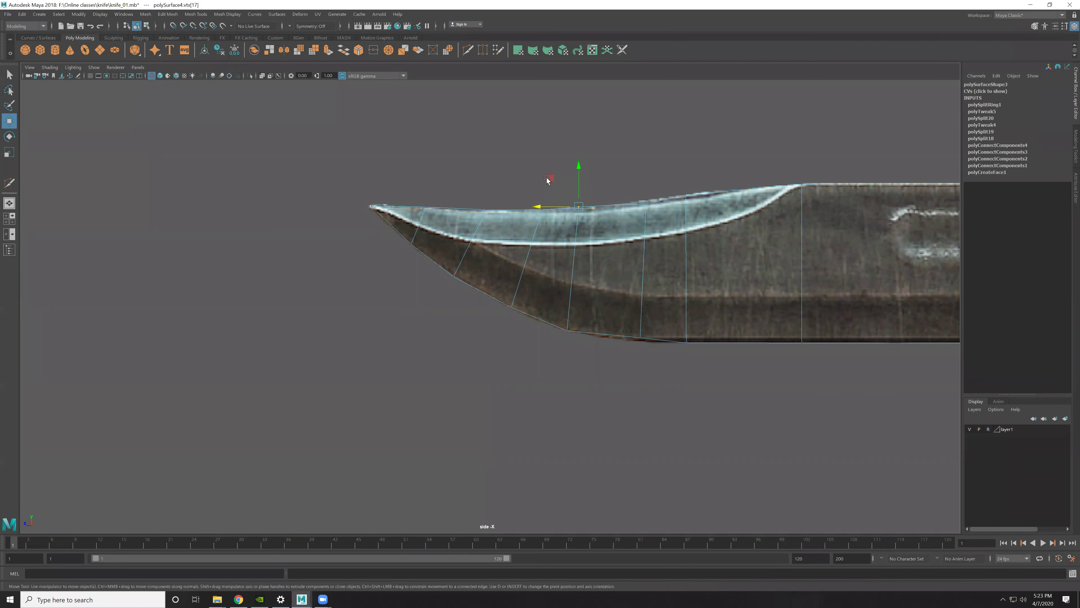
Step: Slide a lower-edge vertex slightly right and select the next vertex along the bevel
left_click(537, 302)
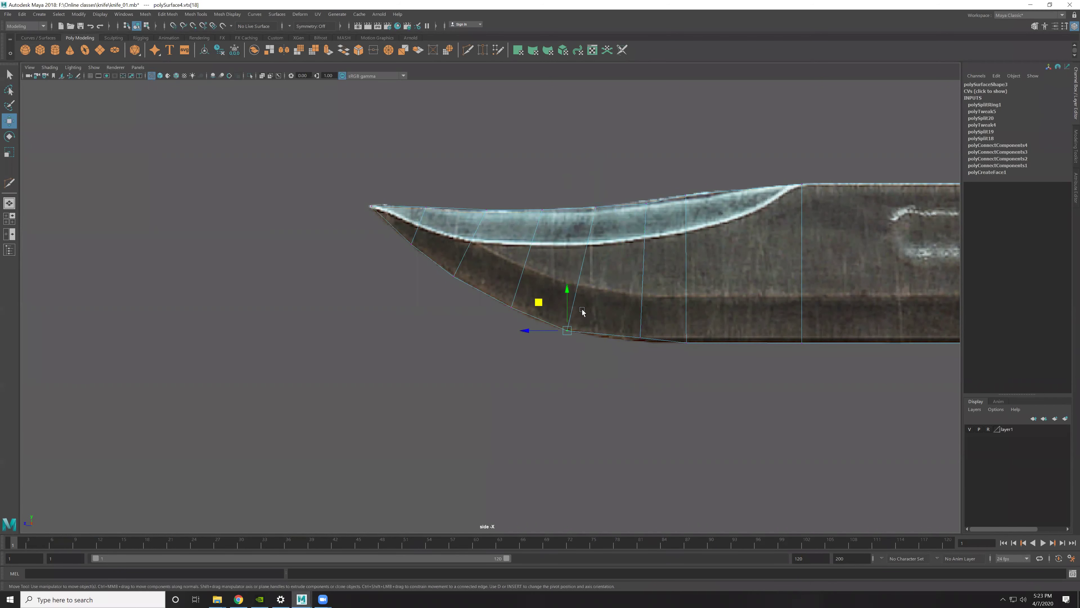
middle_click_drag(541, 302, 556, 307)
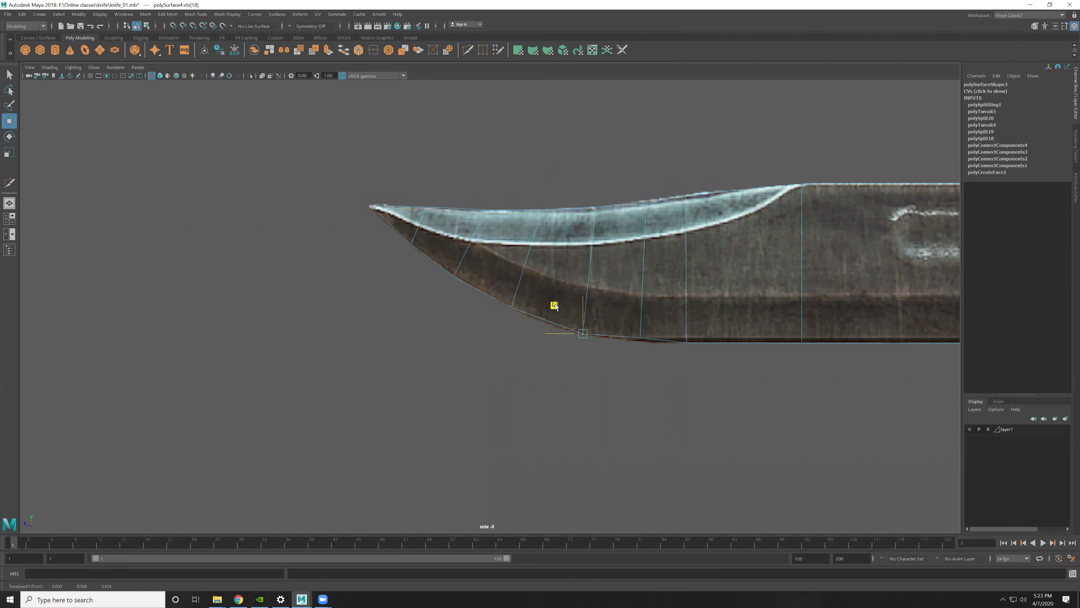
mouse_move(663, 367)
left_mouse_down()
mouse_move(612, 309)
mouse_move(641, 310)
left_mouse_up()
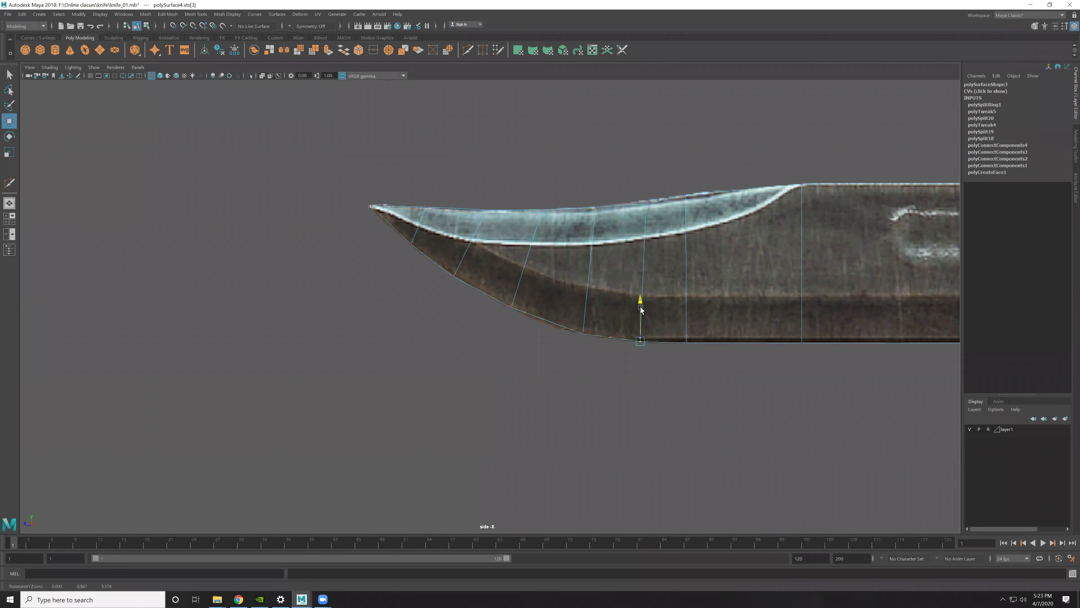
middle_click_drag(641, 310, 614, 336, "alt")
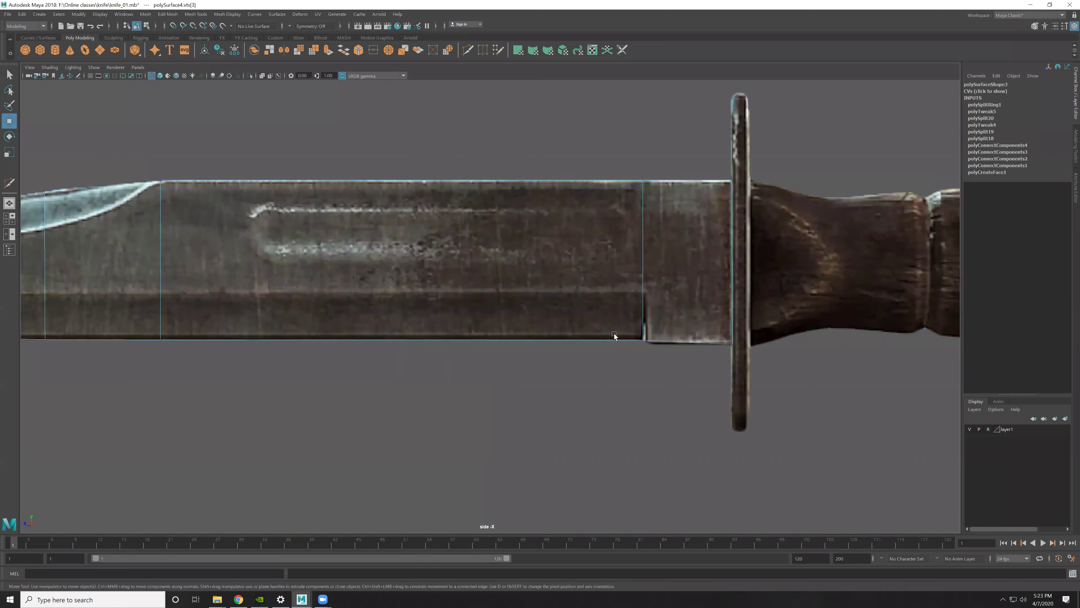
Step: Shift the blade-guard junction edge's two vertices slightly right
scroll(698, 350, "up", 2)
scroll(698, 339, "up", 2)
middle_click_drag(698, 339, 580, 319, "alt")
left_click(608, 331)
left_click_drag(595, 91, 616, 128, "shift")
key("r")
key("w")
left_click_drag(570, 216, 575, 218)
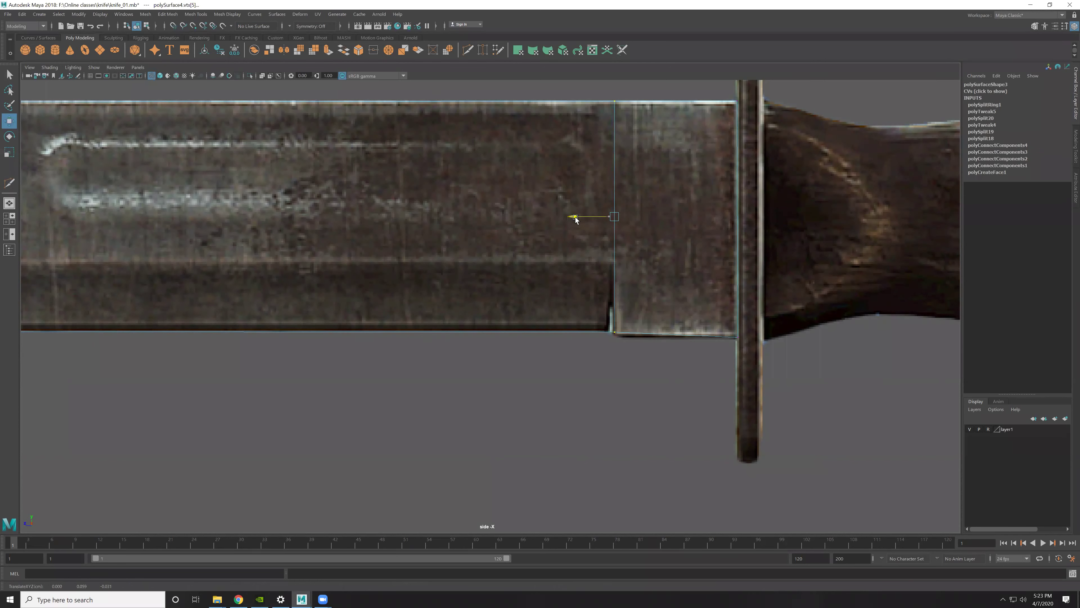
Step: Select the bottom step vertices and insert a vertical edge loop near the guard
left_click_drag(601, 317, 643, 341)
left_click_drag(783, 371, 725, 323, "shift")
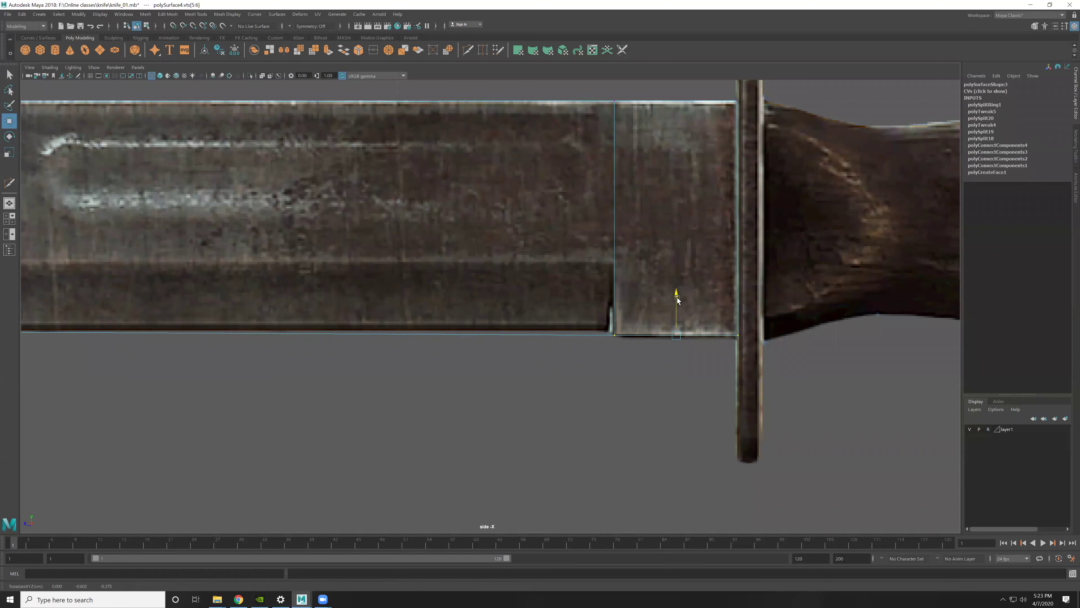
middle_click_drag(643, 395, 685, 406, "alt")
right_click_drag(685, 404, 662, 333, "shift")
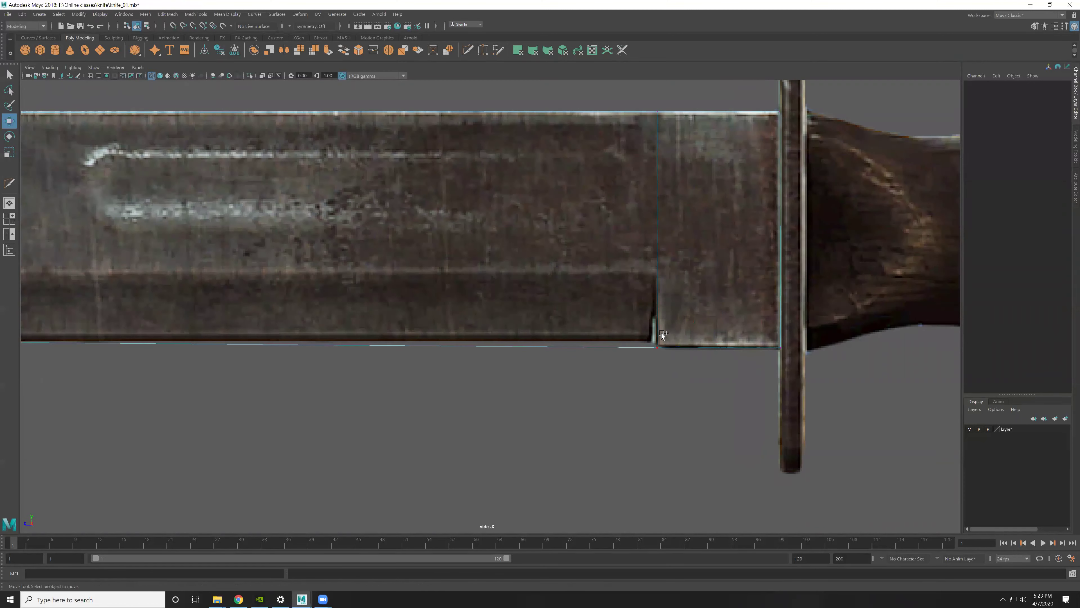
left_click(648, 345, "ctrl")
key("w")
Step: Select the new loop's bottom vertex and a lower-edge vertex along the blade
left_click_drag(632, 336, 653, 367)
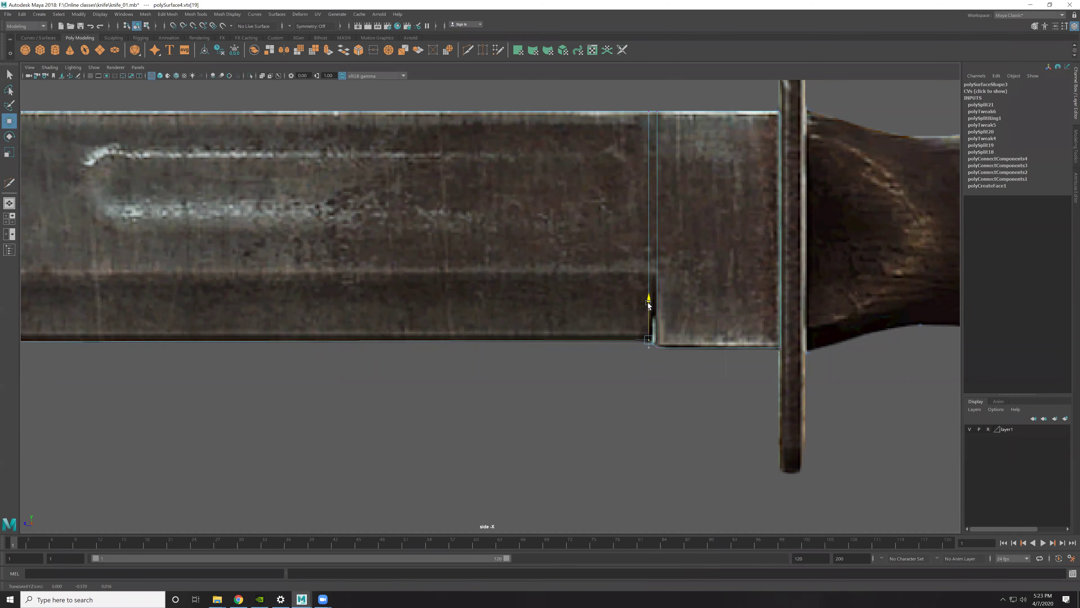
middle_click_drag(296, 341, 420, 336, "alt")
left_click(420, 336)
scroll(420, 336, "down", 3)
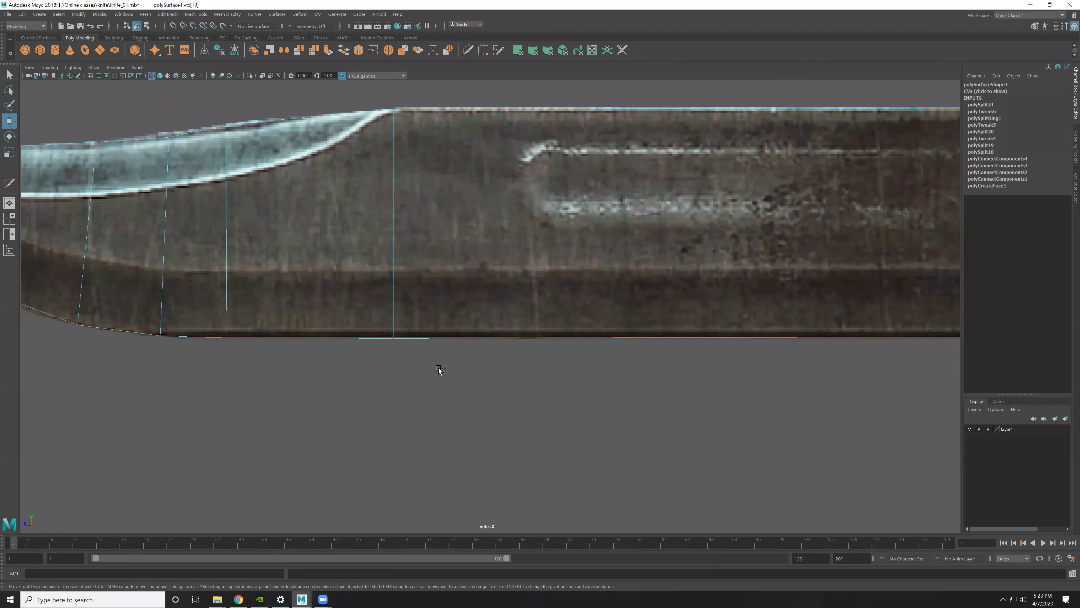
scroll(439, 367, "down", 3)
key("r")
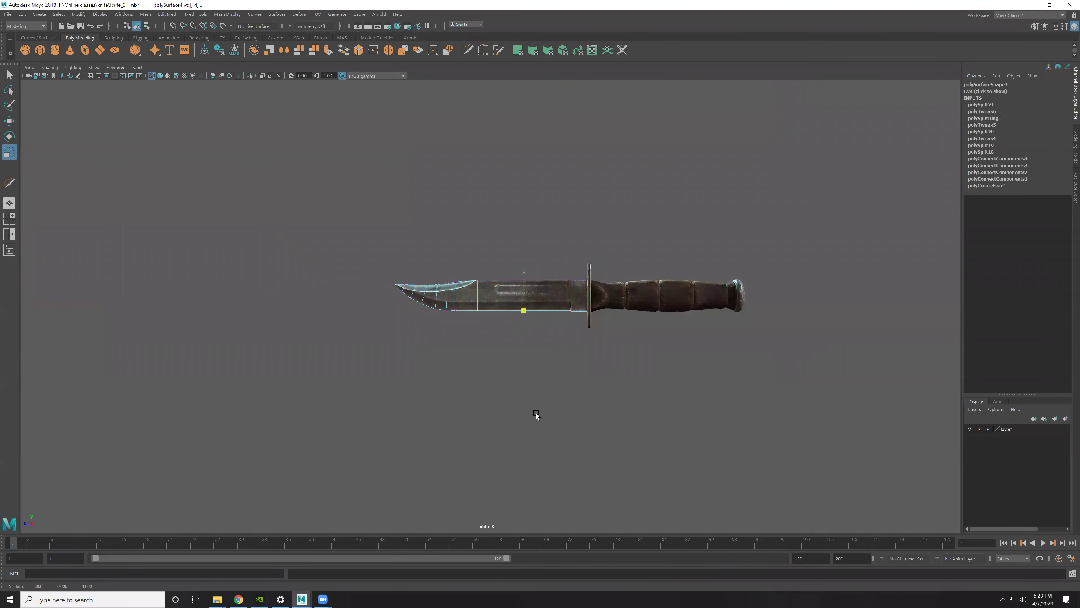
scroll(545, 320, "up", 1)
scroll(545, 321, "up", 6)
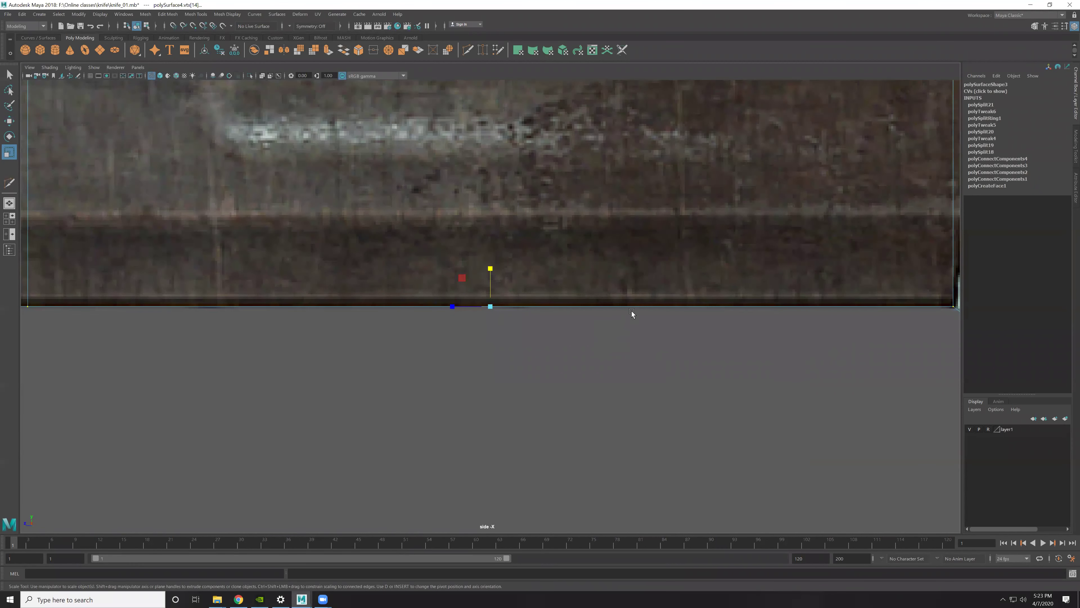
middle_click_drag(631, 310, 577, 335, "alt")
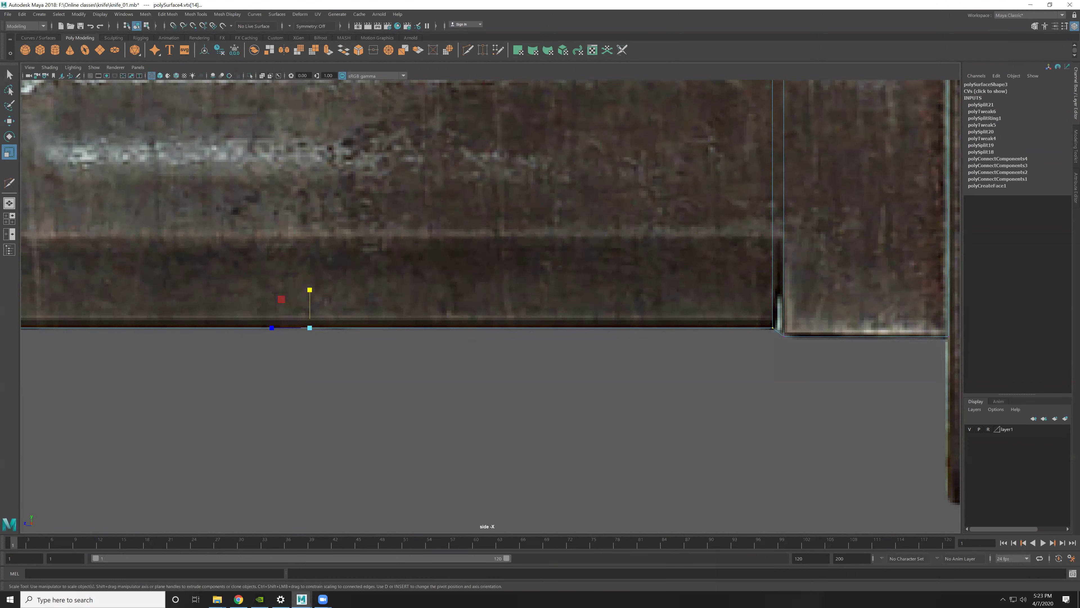
scroll(451, 307, "down", 5)
scroll(431, 345, "down", 1)
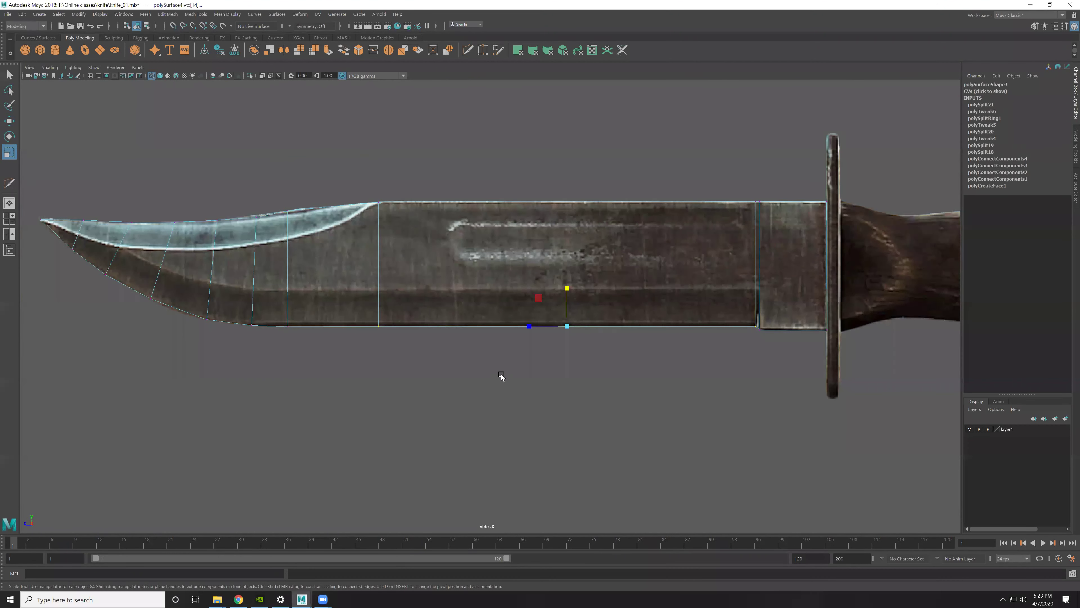
scroll(497, 375, "up", 2)
scroll(328, 380, "up", 1)
left_click(307, 376)
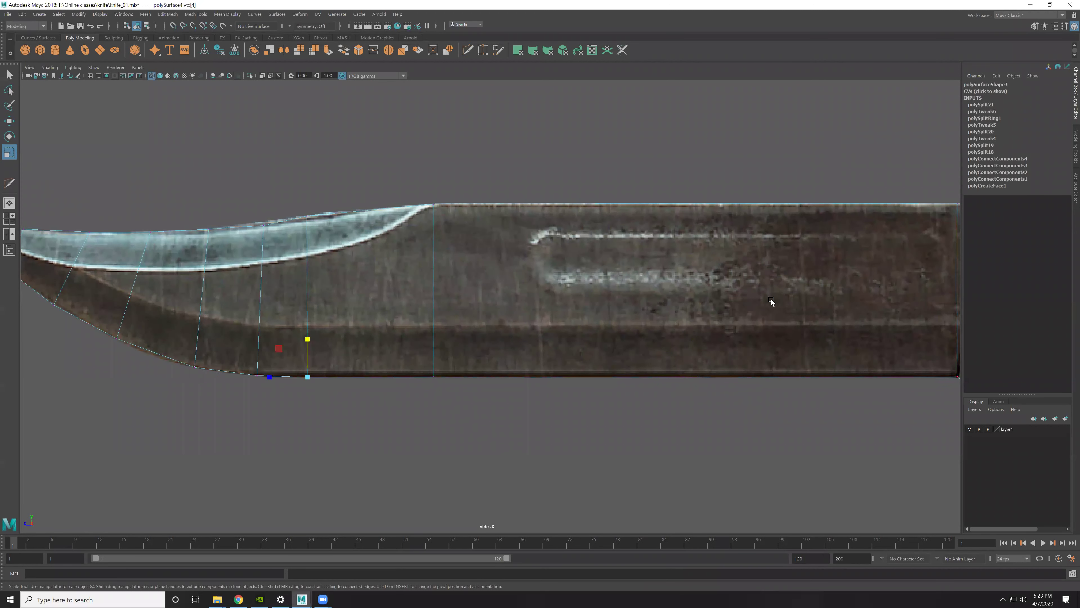
middle_click_drag(681, 416, 560, 421, "alt")
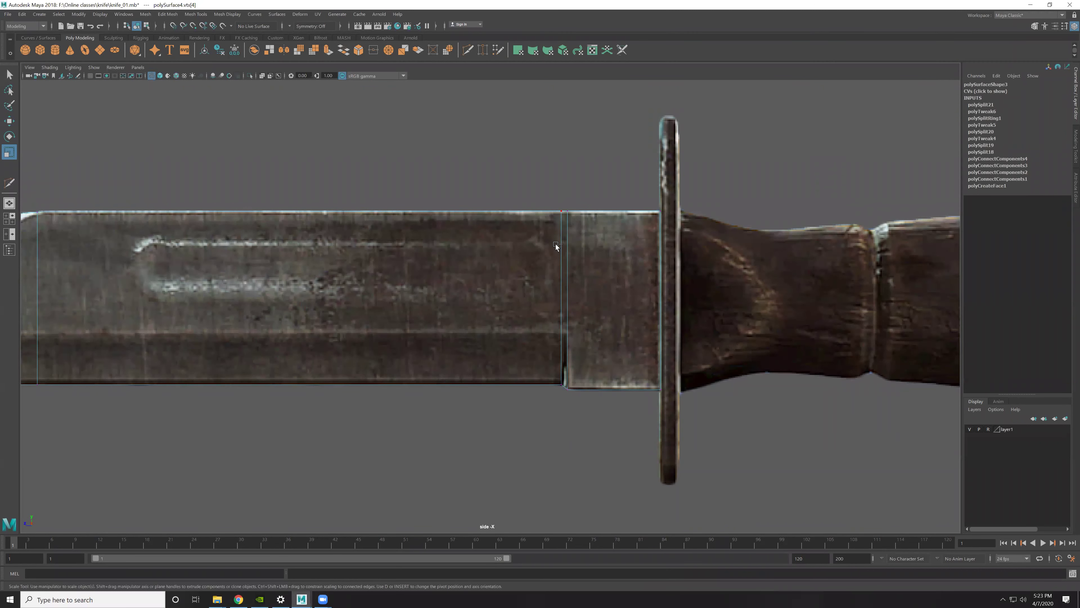
left_click(561, 210)
left_click(563, 385)
middle_click_drag(491, 398, 552, 401, "alt")
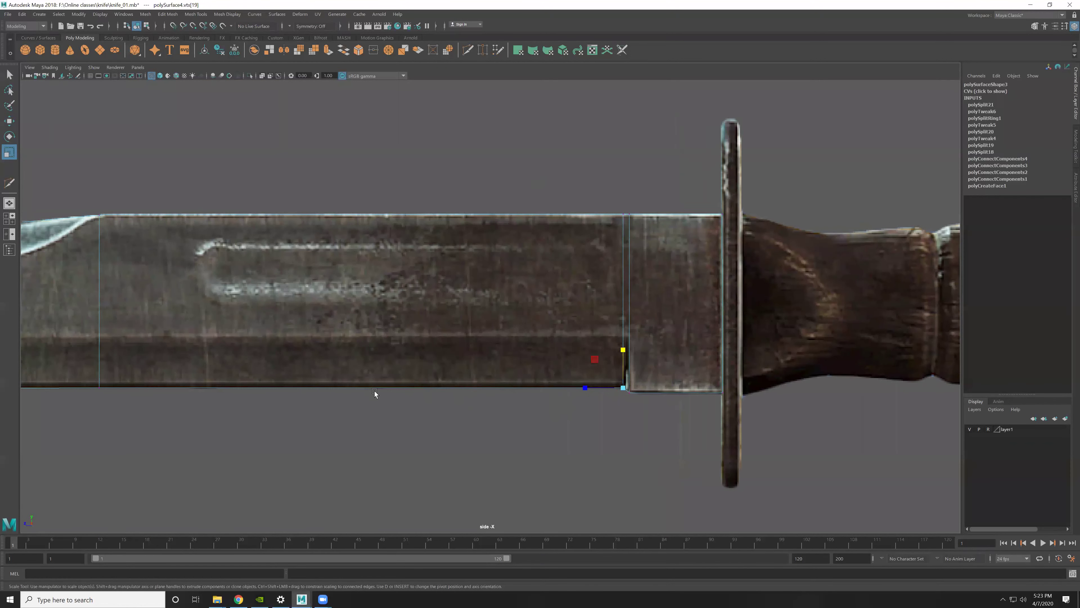
middle_click_drag(375, 391, 664, 399, "alt")
left_click(649, 394)
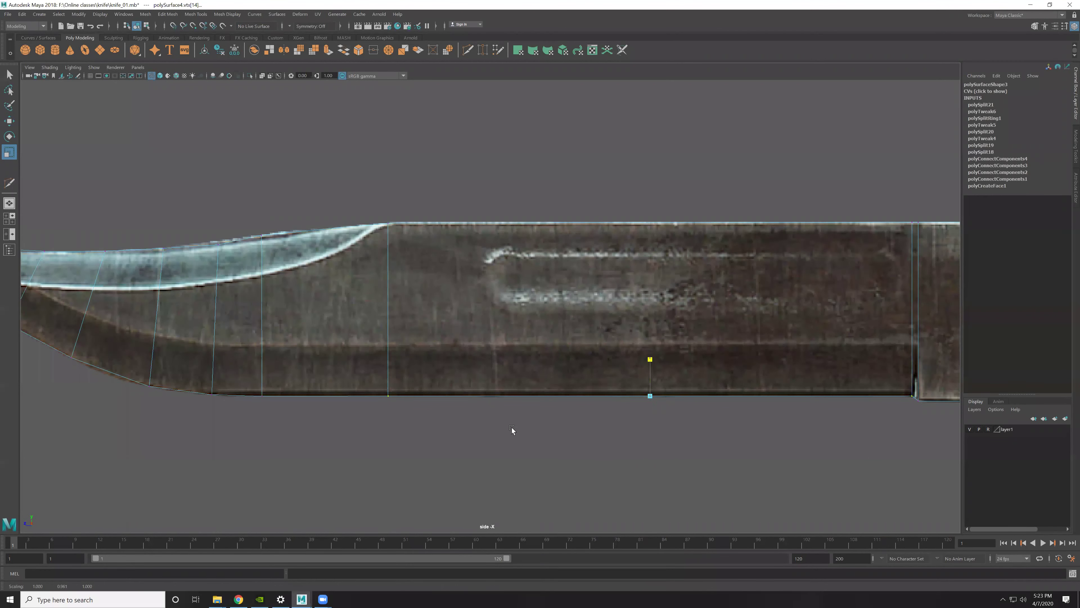
middle_click_drag(300, 410, 373, 399, "alt")
left_click(348, 391)
key("w")
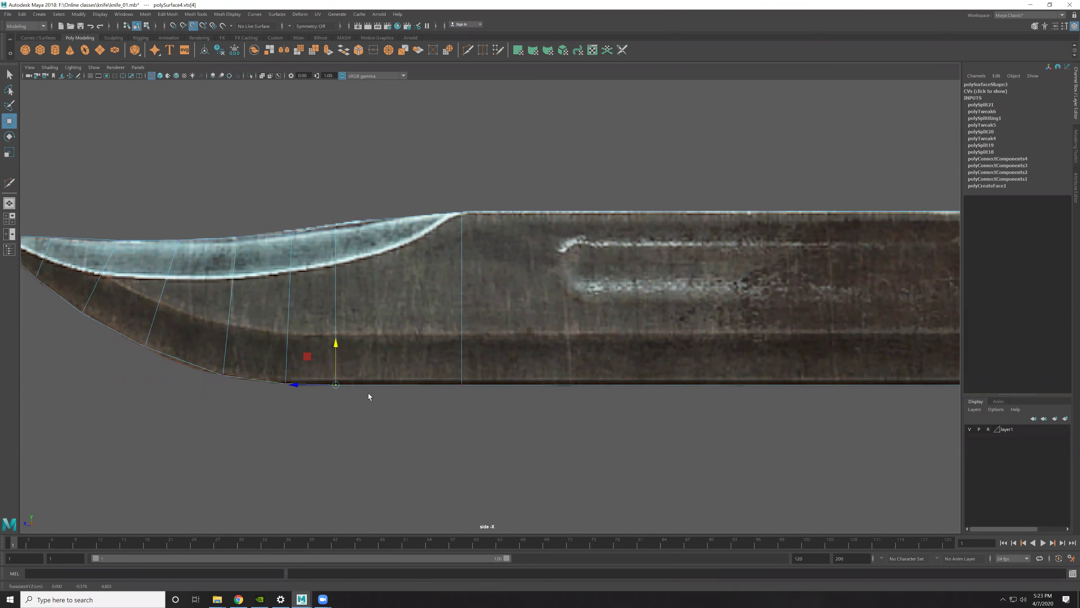
Step: Select a lower-edge vertex near the tip and a vertex on the blade's top spine
middle_click_drag(463, 384, 471, 417, "alt")
left_click(498, 426)
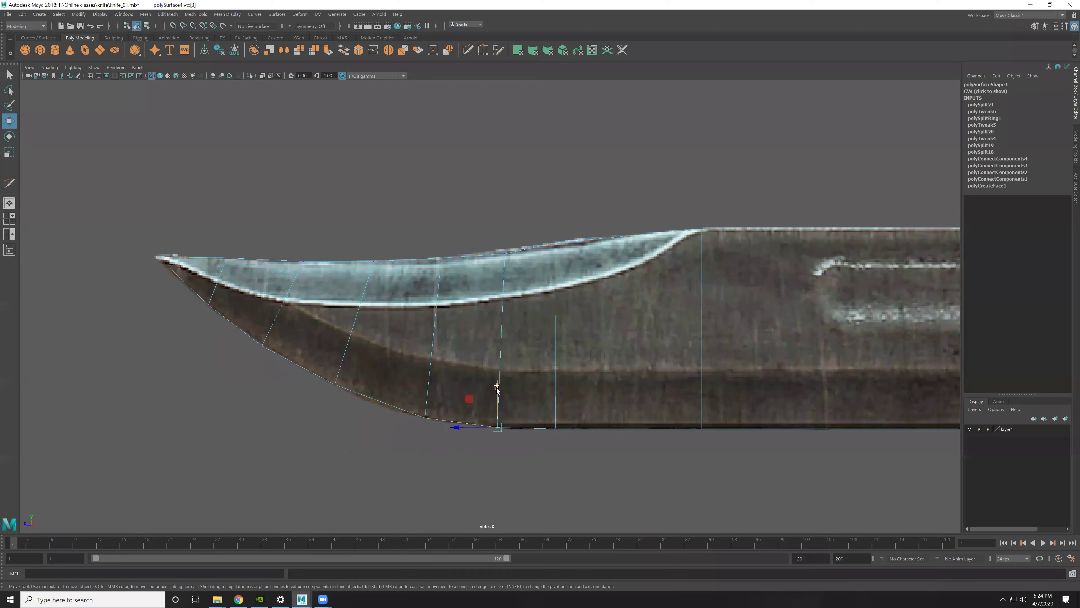
mouse_move(470, 397)
middle_mouse_down("alt")
mouse_move(218, 382)
mouse_move(771, 433)
middle_mouse_up("alt")
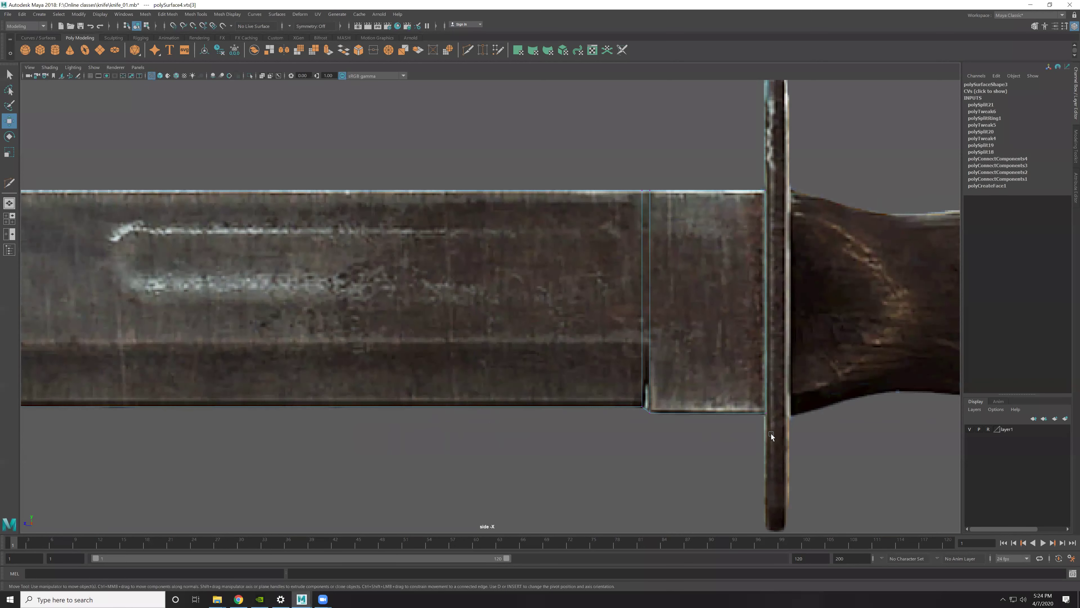
scroll(678, 410, "up", 1)
middle_click_drag(680, 372, 705, 346, "alt")
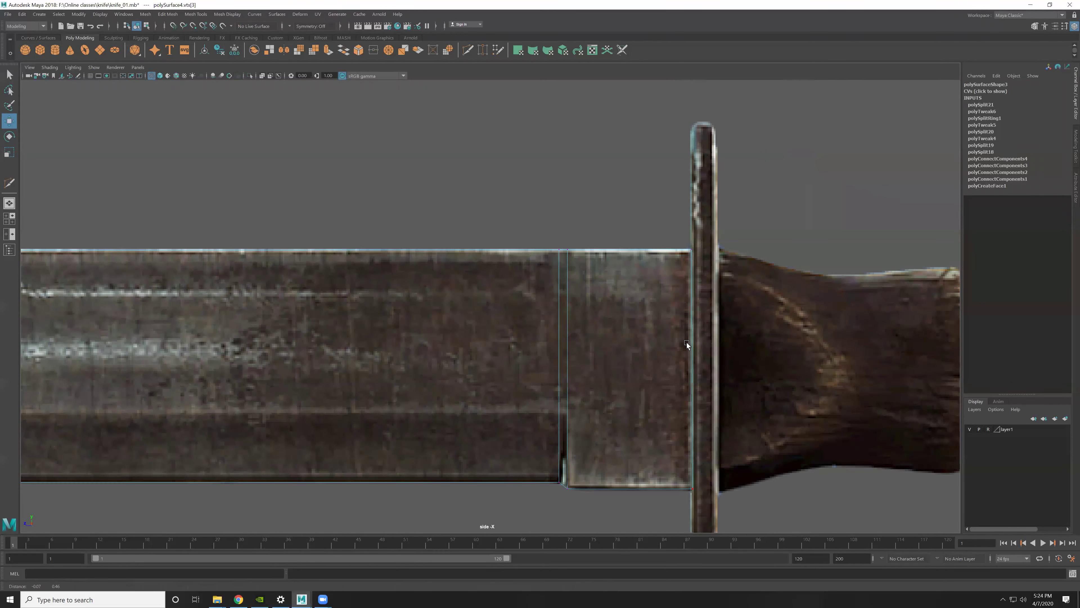
middle_click_drag(38, 234, 548, 256, "alt")
left_click(162, 293)
mouse_move(852, 315)
middle_mouse_down("alt")
mouse_move(550, 336)
mouse_move(680, 299)
middle_mouse_up("alt")
scroll(555, 355, "down", 3)
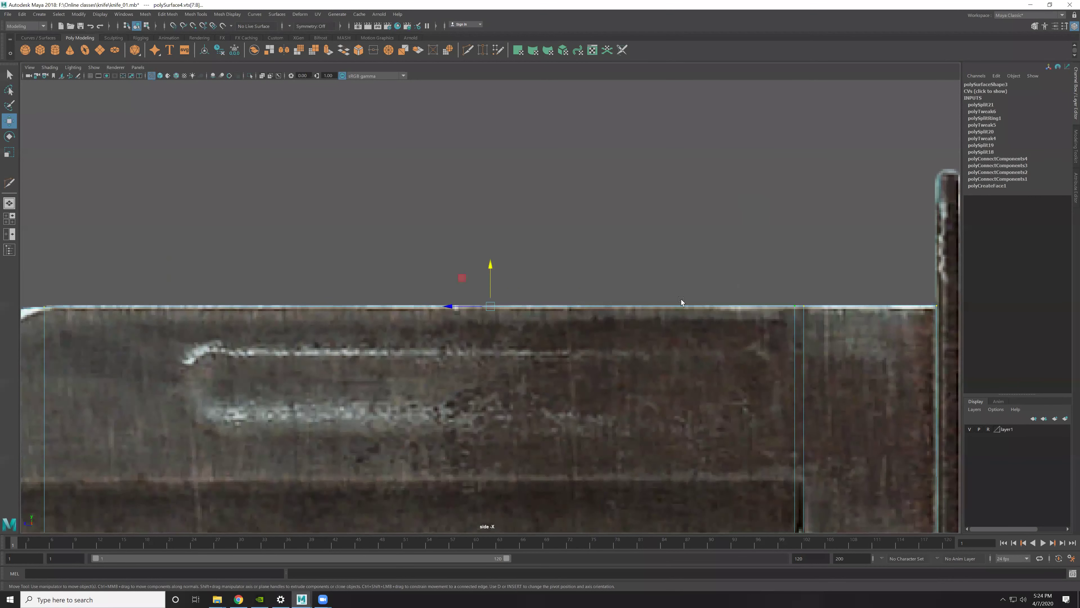
Step: Scale the two spine vertices flat vertically, redoing it after an undo
key("r")
scroll(643, 450, "up", 3)
key("ctrl+z")
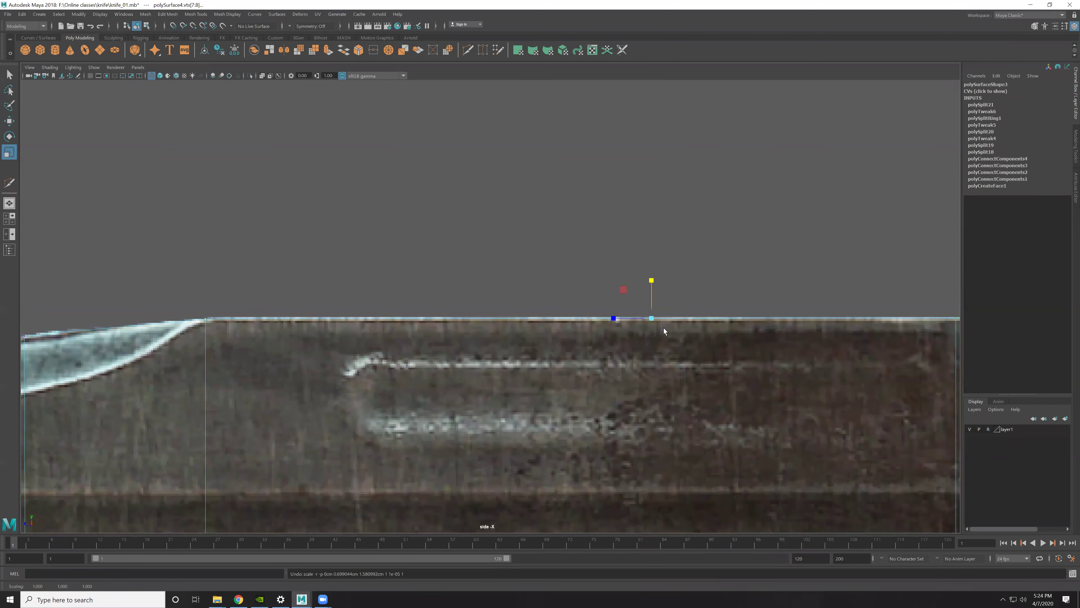
scroll(653, 300, "up", 1)
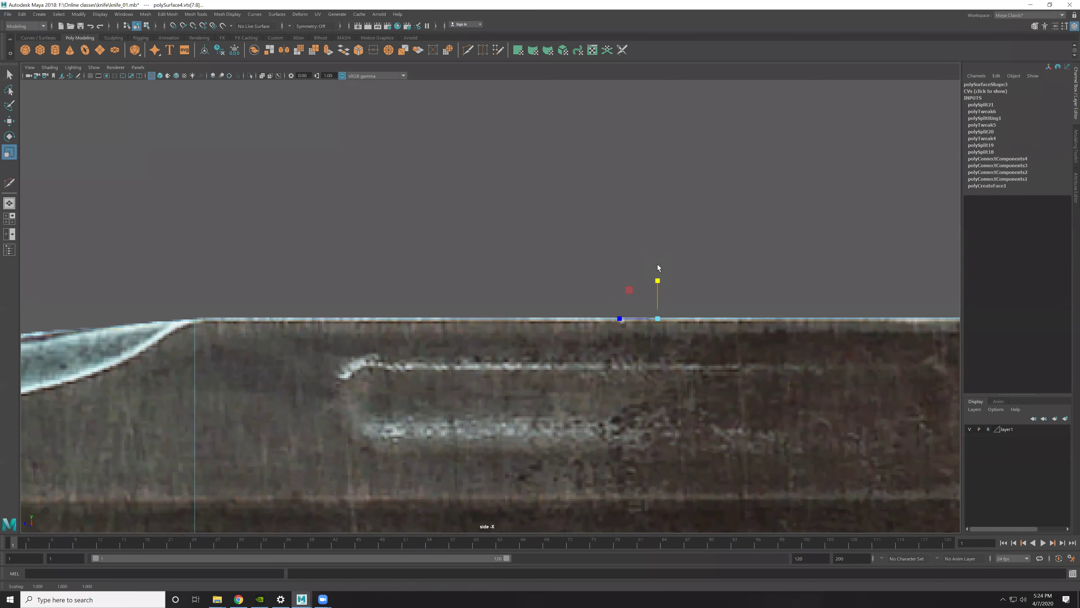
left_click_drag(646, 350, 250, 370)
scroll(855, 276, "down", 5)
Step: Select the spine vertices near the guard
left_click_drag(635, 291, 596, 336)
scroll(622, 207, "up", 5)
middle_click_drag(622, 208, 639, 295, "alt")
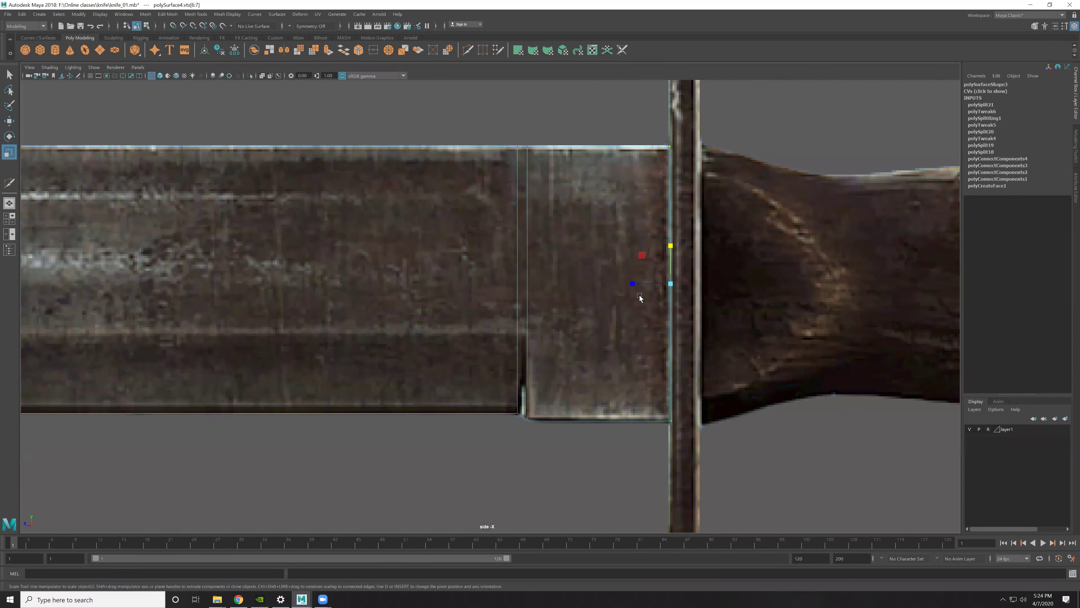
scroll(710, 279, "down", 2)
scroll(776, 314, "down", 5)
scroll(776, 336, "up", 4)
mouse_move(776, 337)
middle_mouse_down("alt")
mouse_move(579, 391)
mouse_move(364, 299)
mouse_move(565, 315)
middle_mouse_up("alt")
Step: Slide a vertical edge at the blade tip right, then back slightly left
scroll(453, 323, "up", 3)
middle_click_drag(442, 316, 490, 278, "alt")
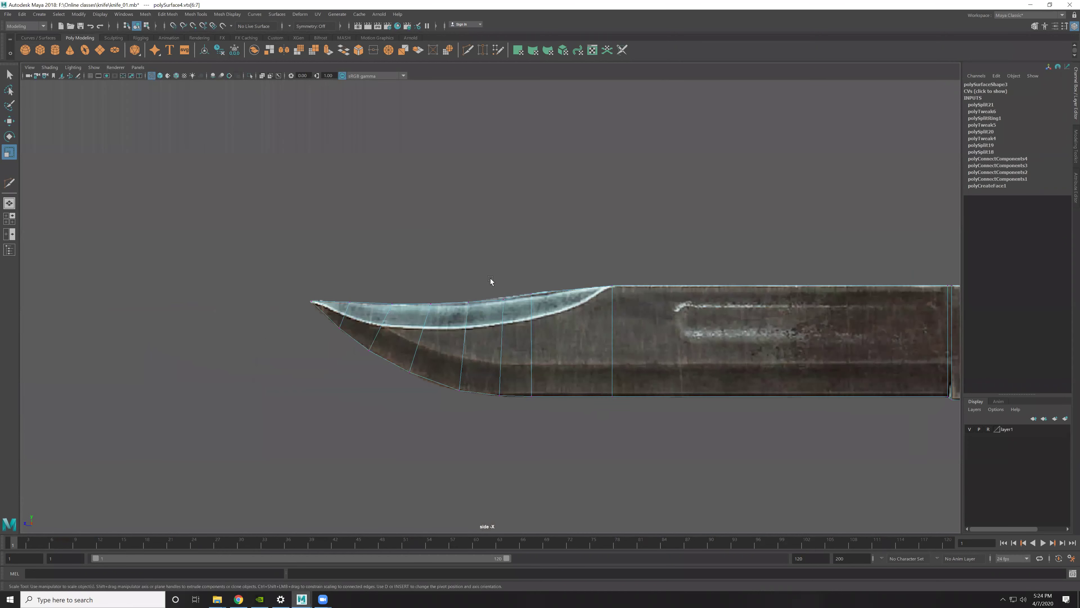
left_click_drag(529, 255, 538, 411)
key("w")
mouse_move(494, 345)
left_mouse_down()
mouse_move(526, 349)
mouse_move(516, 350)
left_mouse_up()
left_click_drag(544, 281, 560, 309)
Step: Shift the next tip edge slightly right and adjust its top vertex vertically
left_click(503, 299)
left_click(500, 395, "shift")
left_click_drag(471, 349, 479, 350)
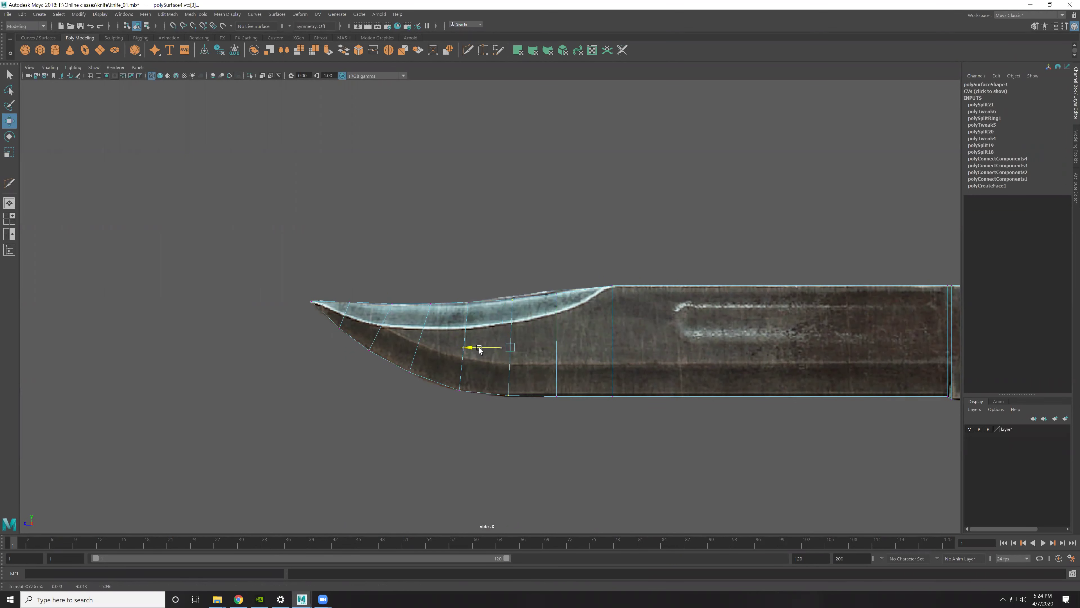
left_click_drag(512, 408, 491, 370)
left_click(508, 297)
left_click(512, 276)
left_click(556, 286)
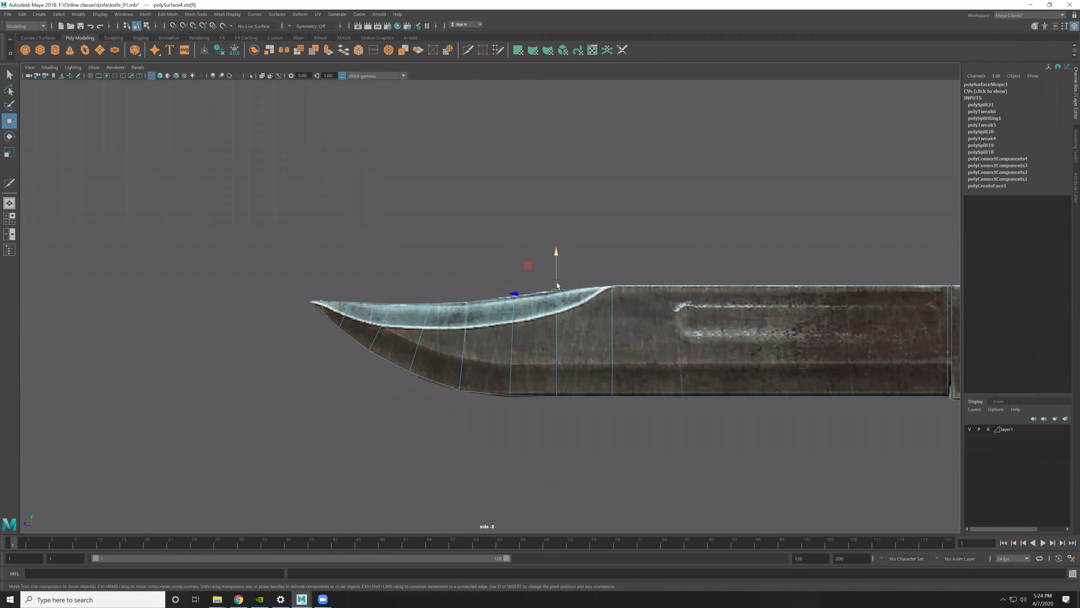
Step: Clear the selection and pan and zoom across the blade and guard
middle_click_drag(619, 294, 600, 300, "alt")
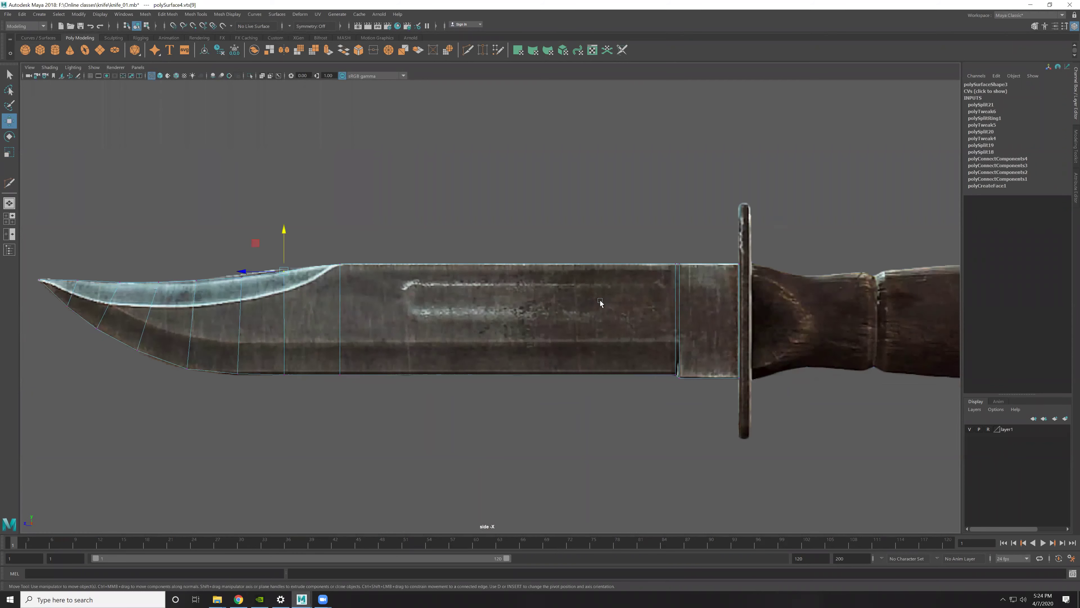
left_click(637, 401)
middle_click_drag(562, 400, 912, 381, "alt")
mouse_move(489, 369)
middle_mouse_down("alt")
mouse_move(658, 369)
mouse_move(684, 393)
mouse_move(458, 438)
middle_mouse_up("alt")
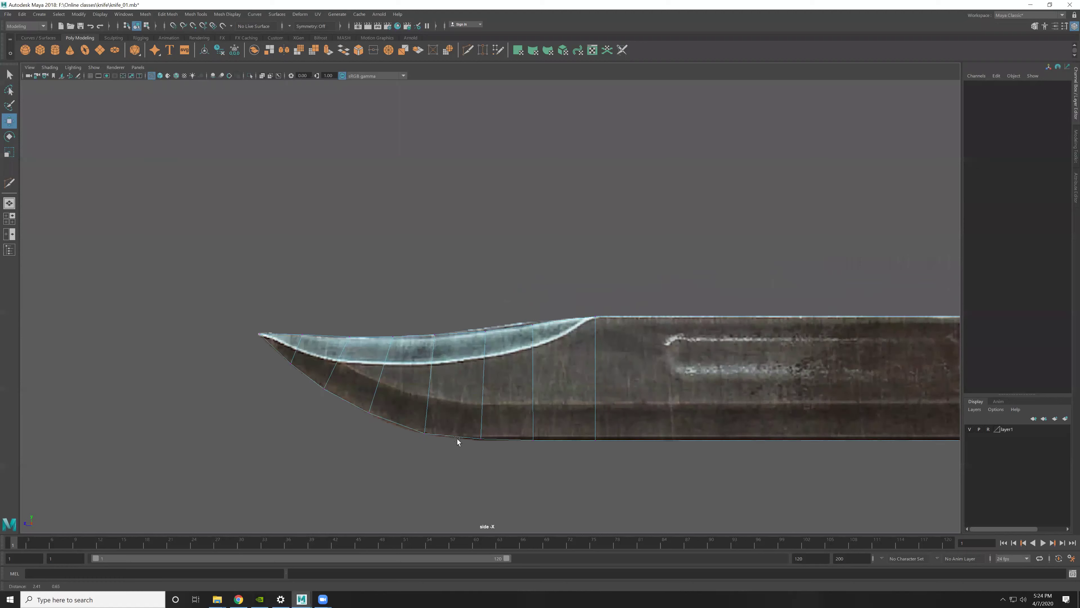
middle_click_drag(807, 347, 399, 316, "alt")
right_click_drag(602, 439, 632, 441, "alt")
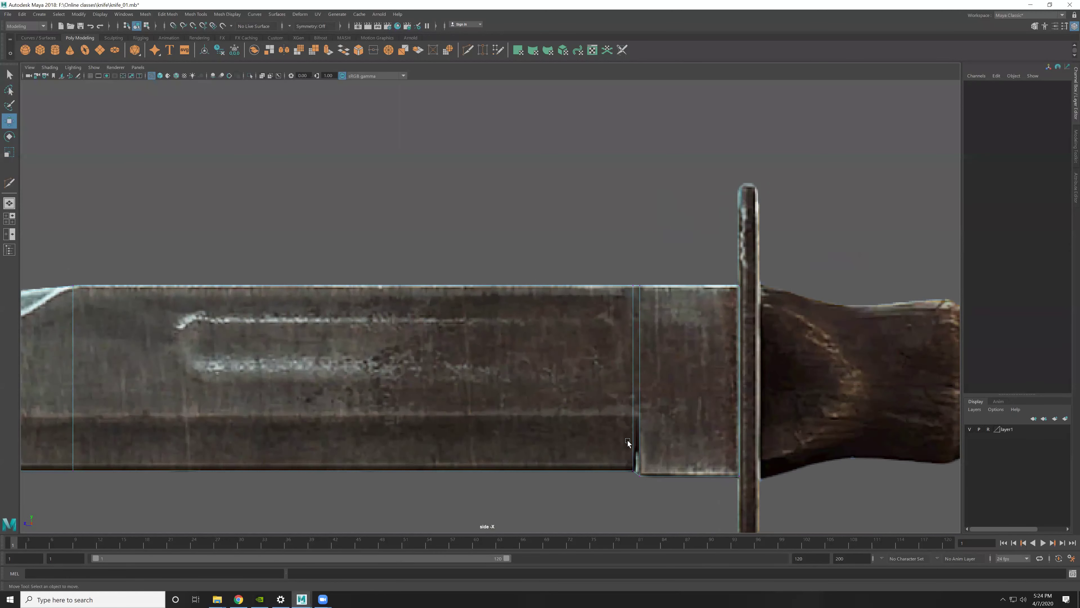
right_click_drag(627, 368, 658, 389, "alt")
Step: Frame the curved blade tip close up and start Multi-Cut
mouse_move(298, 374)
middle_mouse_down("alt")
mouse_move(582, 366)
mouse_move(808, 382)
middle_mouse_up("alt")
middle_click_drag(379, 392, 574, 375, "alt")
middle_click_drag(403, 356, 373, 335, "alt")
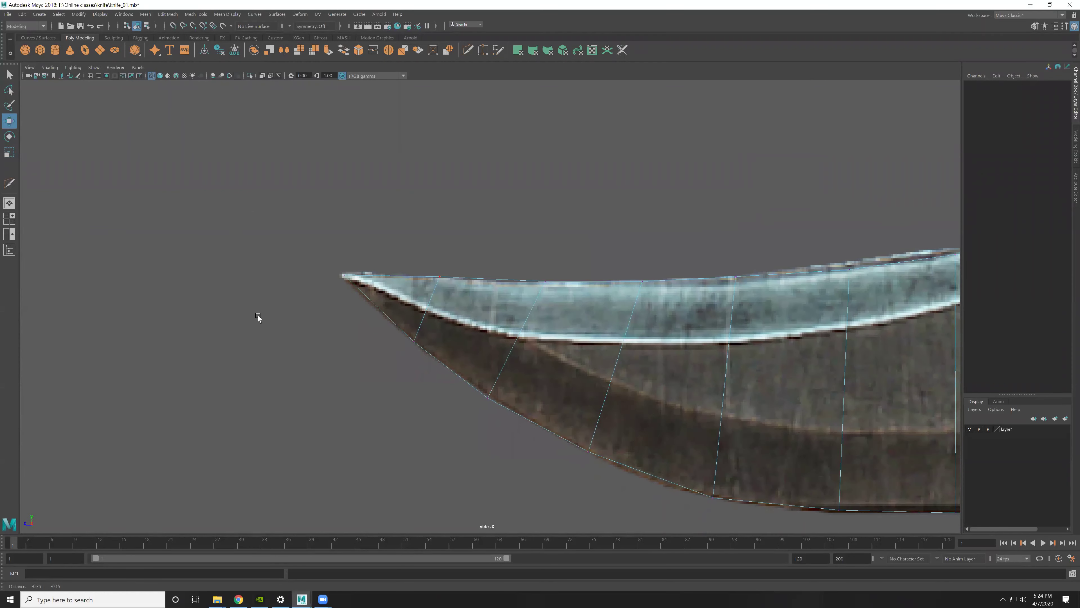
right_click_drag(258, 315, 590, 341, "alt")
middle_click_drag(591, 341, 516, 374, "alt")
middle_click_drag(457, 342, 455, 289, "alt")
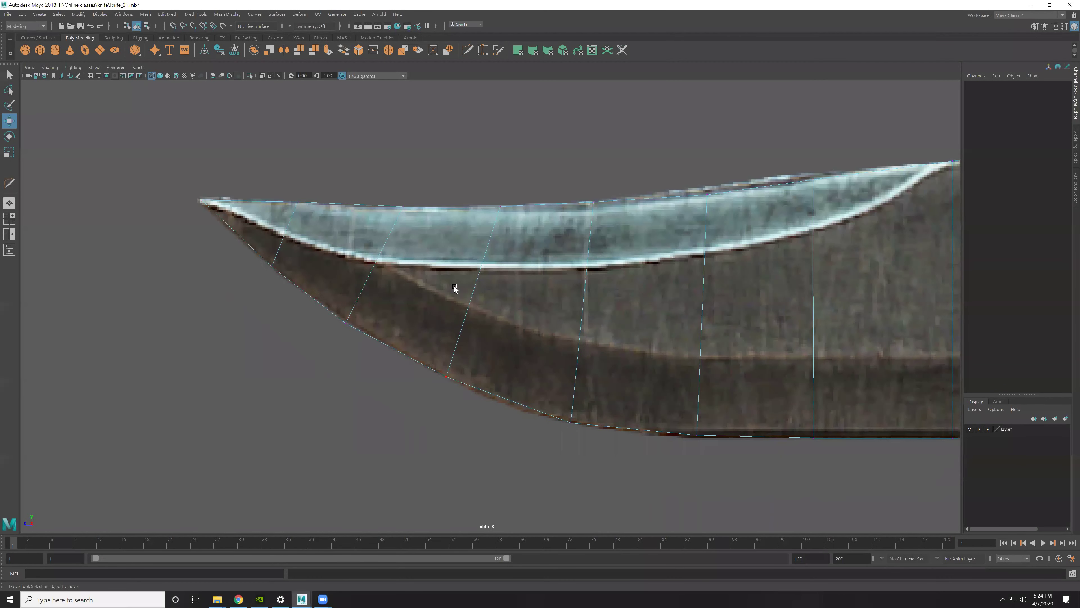
right_click_drag(444, 264, 224, 277, "shift")
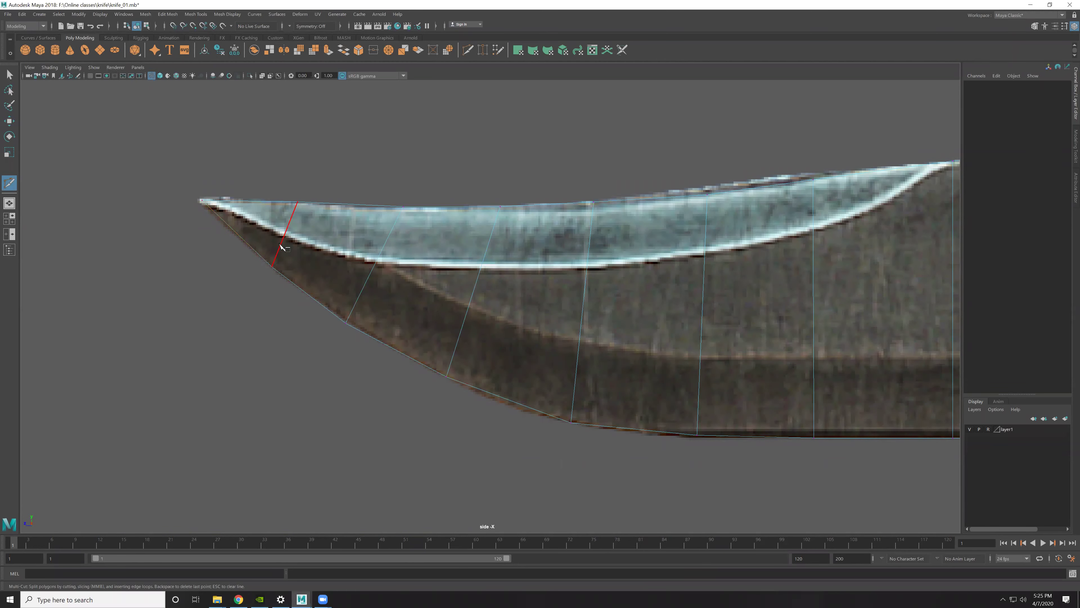
Step: Try a cut on the lower blade edge, cancel it, undo a vertex move, and return to Multi-Cut
left_click(272, 266)
key("Escape")
left_click(220, 261)
key("w")
key("ctrl+z")
key("ctrl+z")
left_click(250, 272)
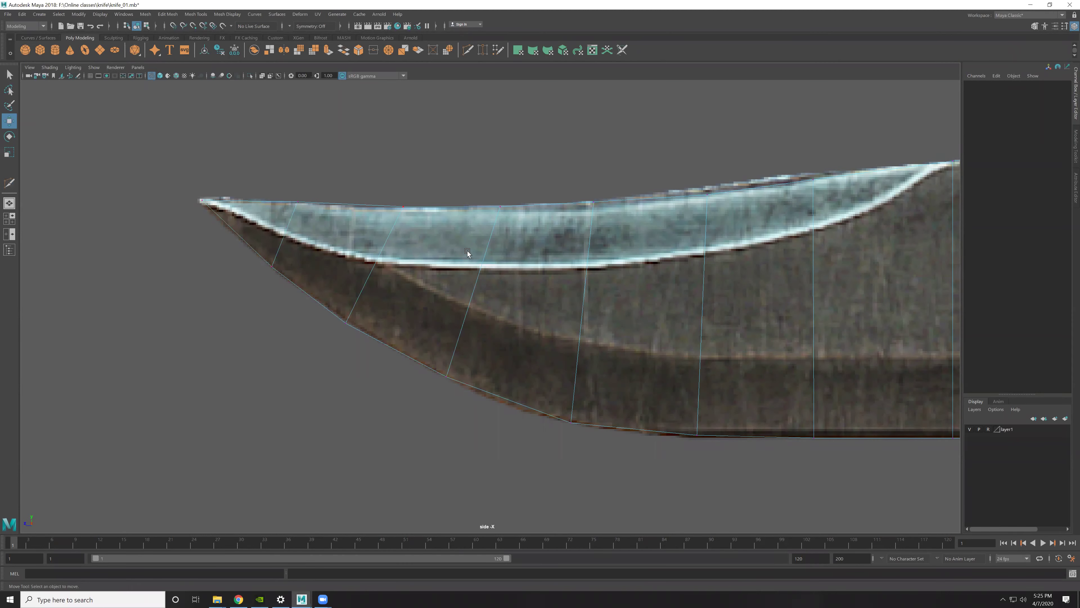
right_click_drag(425, 239, 259, 239, "shift")
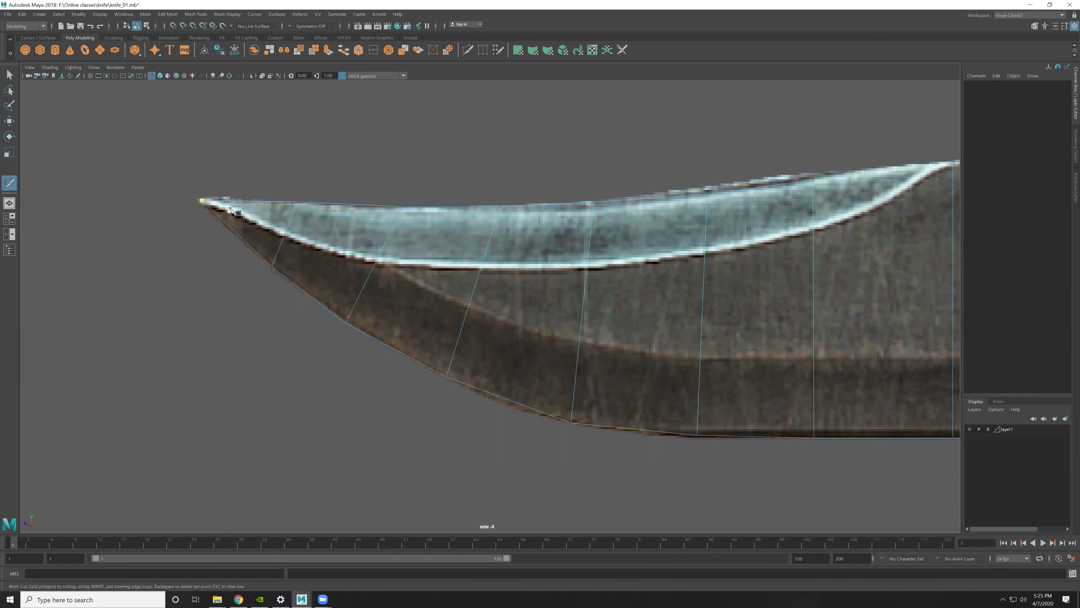
Step: Trace a cut from the blade-tip vertex across four vertical edges along the bevel
left_click(255, 202)
key("ctrl+z")
left_click(201, 200)
left_click(284, 237)
left_click(377, 259)
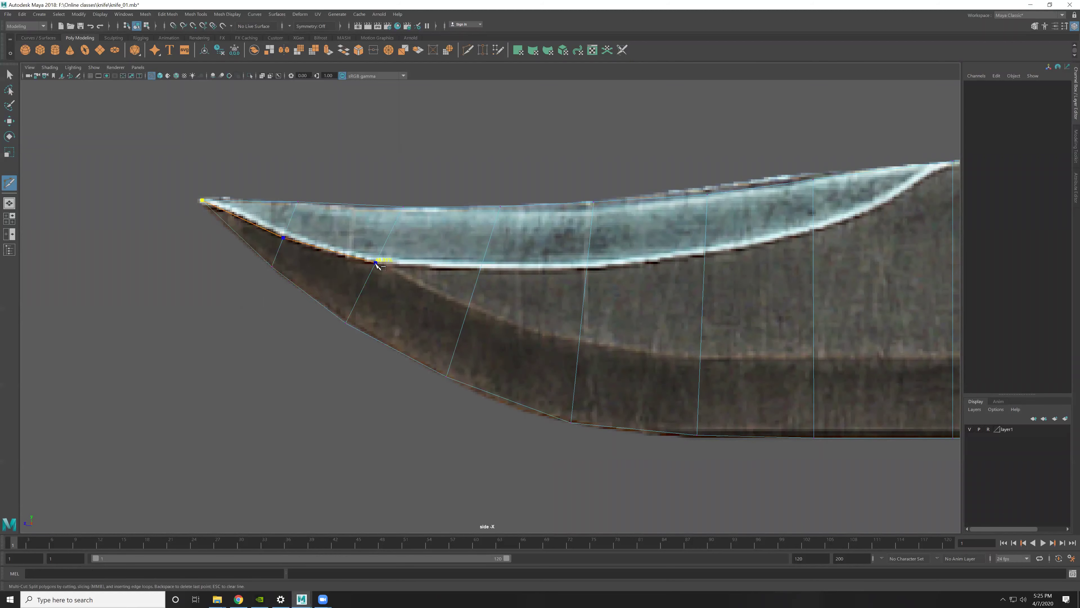
left_click(482, 265)
left_click(588, 267)
middle_click_drag(697, 266, 537, 340, "alt")
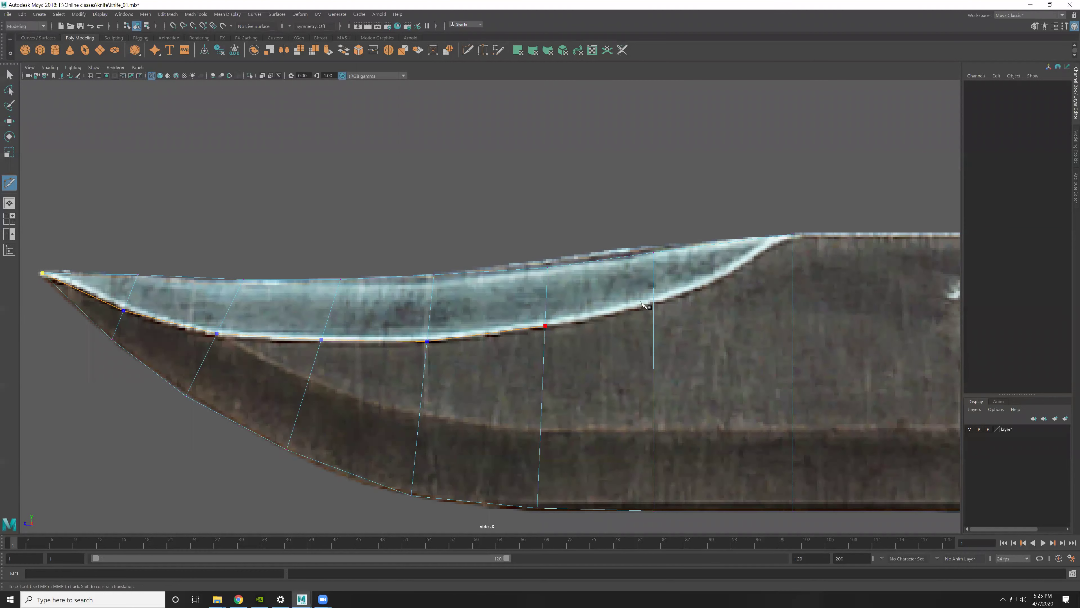
Step: Extend the bevel support cut to the last vertical edge and commit it
left_click(653, 305)
left_click(778, 239)
key("Return")
left_click(653, 305)
key("w")
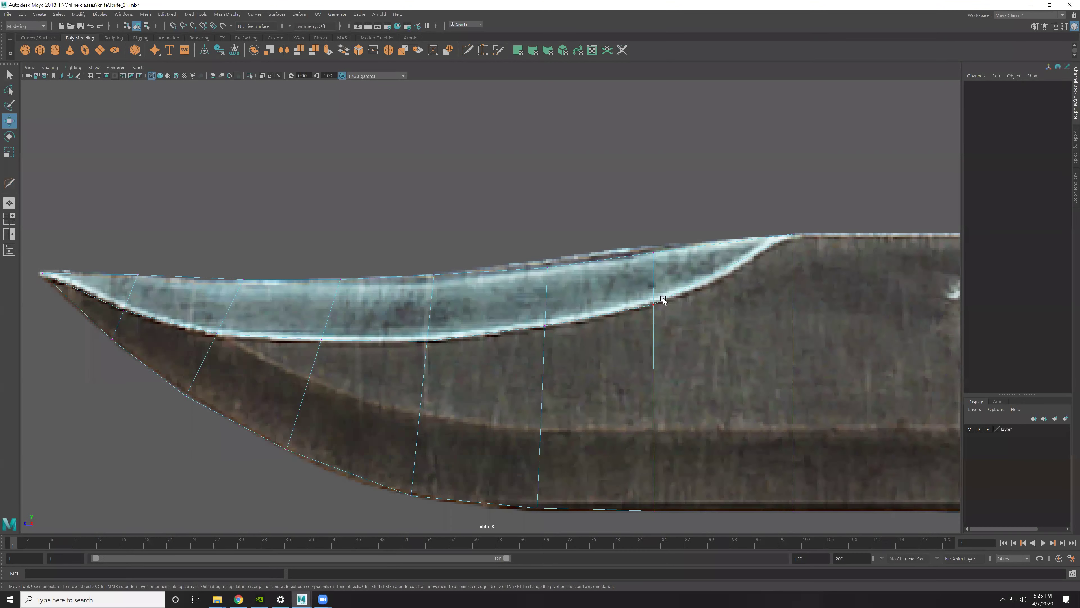
Step: Check the new cut vertices one by one toward the tip with Move
left_click(655, 263)
left_click(553, 328)
left_click(427, 340)
middle_click_drag(457, 361, 713, 361, "alt")
left_click(578, 341)
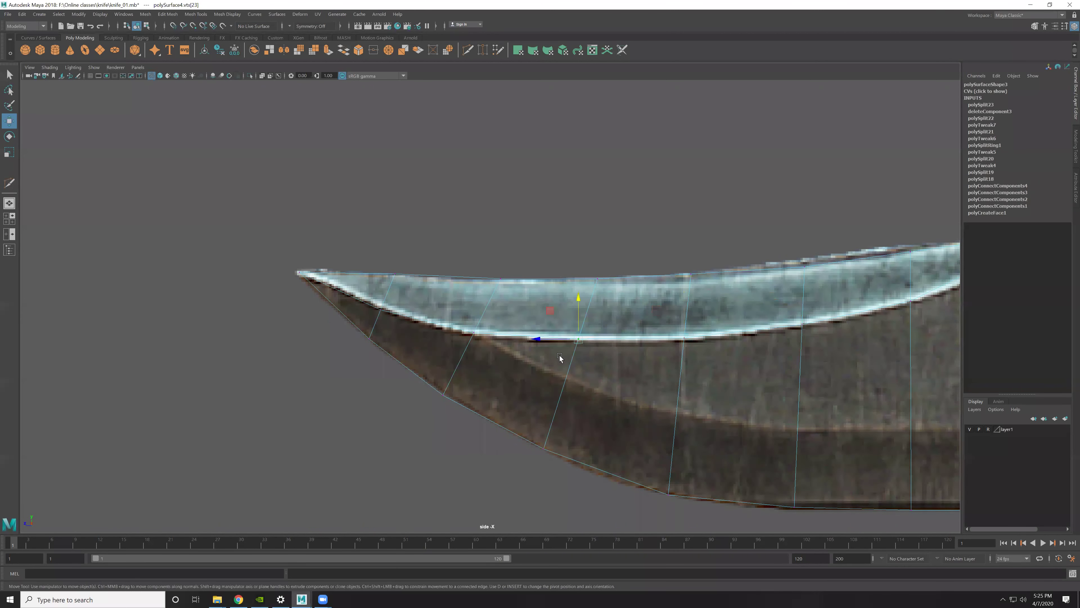
middle_click_drag(458, 336, 560, 373, "alt")
left_click(480, 345)
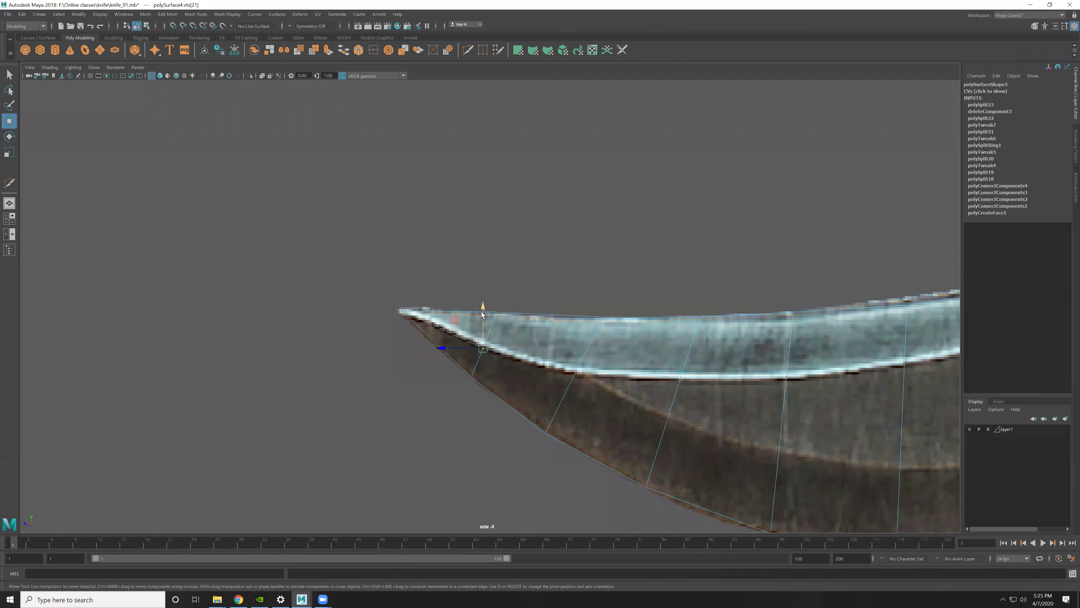
middle_click_drag(686, 356, 635, 348, "alt")
left_click(524, 362)
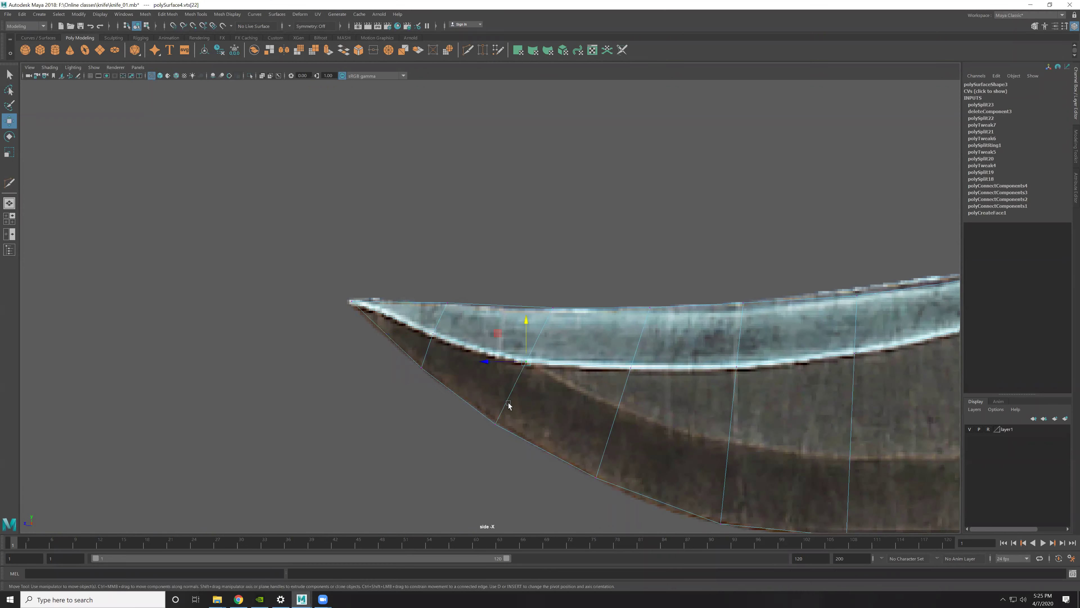
left_click(561, 405)
Step: Trace a second cut along the lower bevel edge toward the guard
key("y")
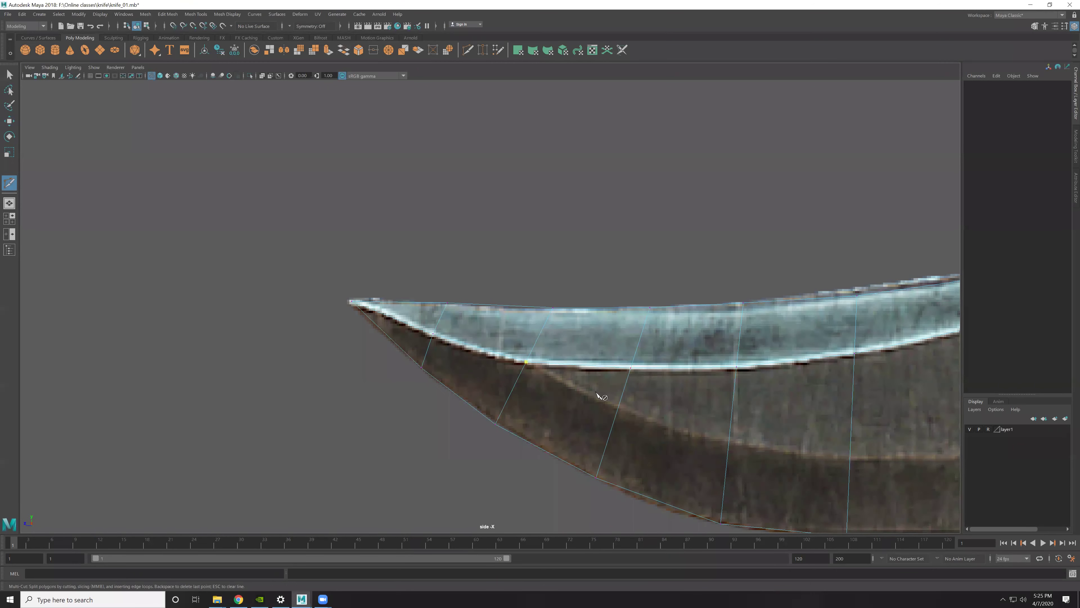
left_click(618, 407)
left_click(729, 444)
middle_click_drag(854, 447, 580, 410, "alt")
left_click(576, 415)
left_click(690, 418)
left_click(830, 413)
middle_click_drag(835, 415, 823, 404, "alt")
middle_click_drag(374, 374, 429, 366, "alt")
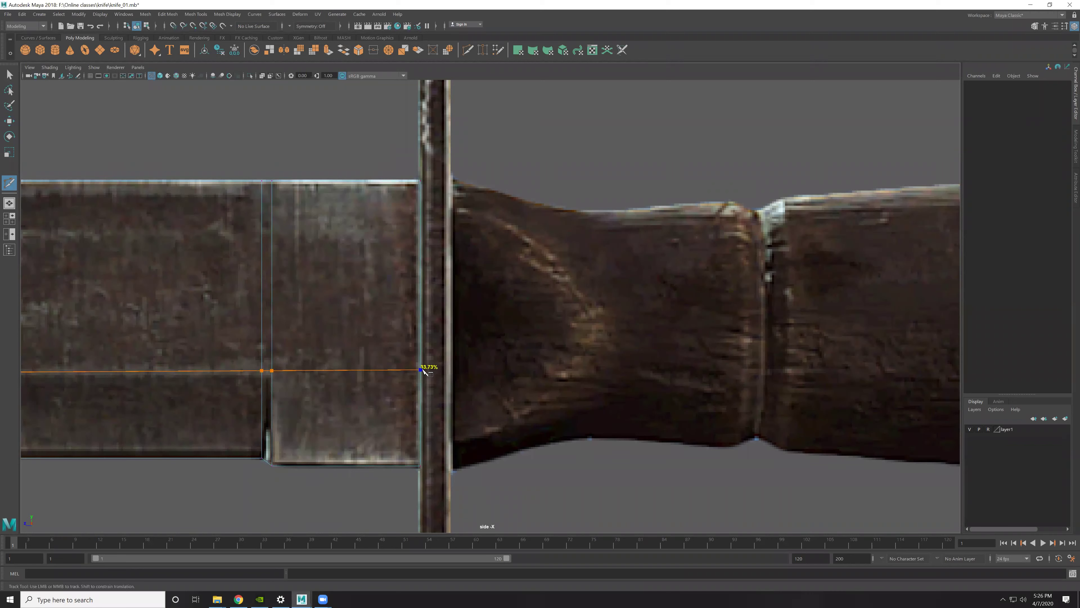
Step: Commit the cut and scale the new guard-end vertices flat in Y into a straight line
key("w")
middle_click_drag(251, 378, 572, 391, "alt")
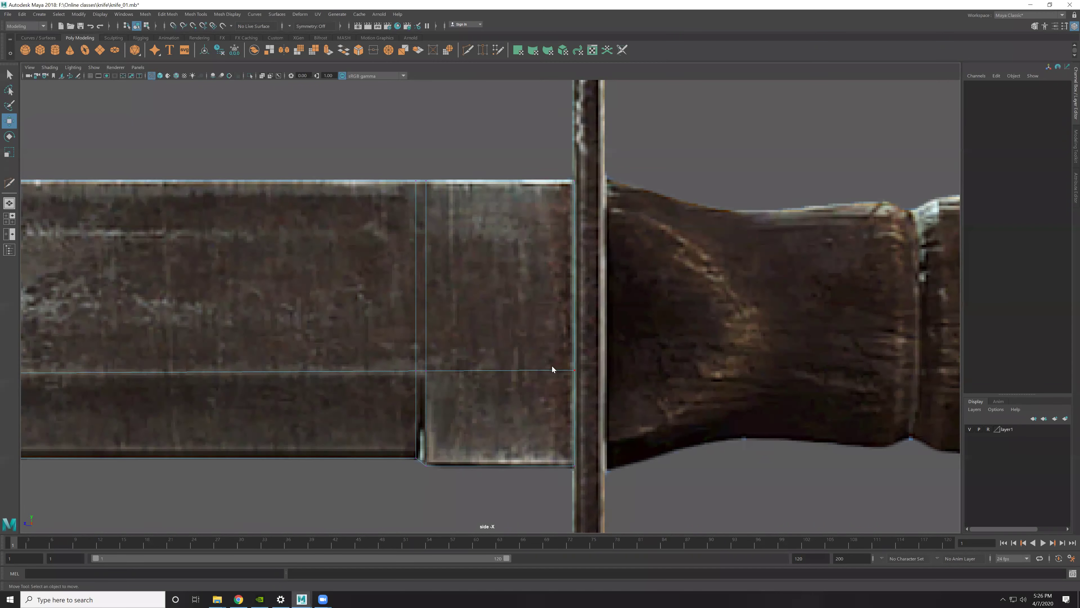
left_click_drag(583, 359, 458, 386)
middle_click_drag(458, 386, 655, 414, "alt")
scroll(489, 420, "up", 3)
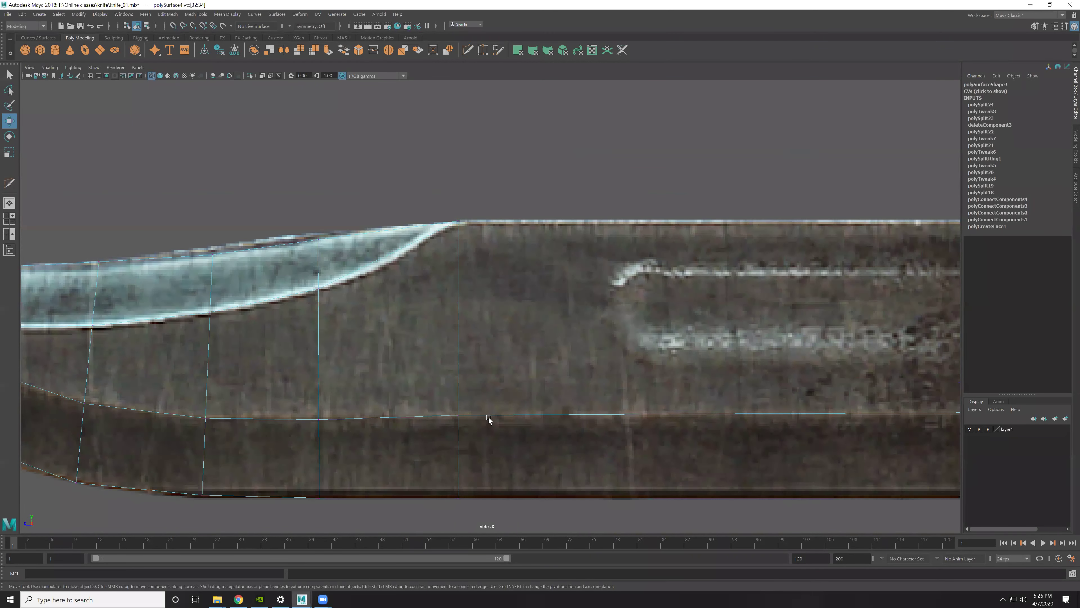
scroll(426, 410, "down", 3)
key("r")
left_click(444, 306, "shift")
scroll(494, 288, "down", 5)
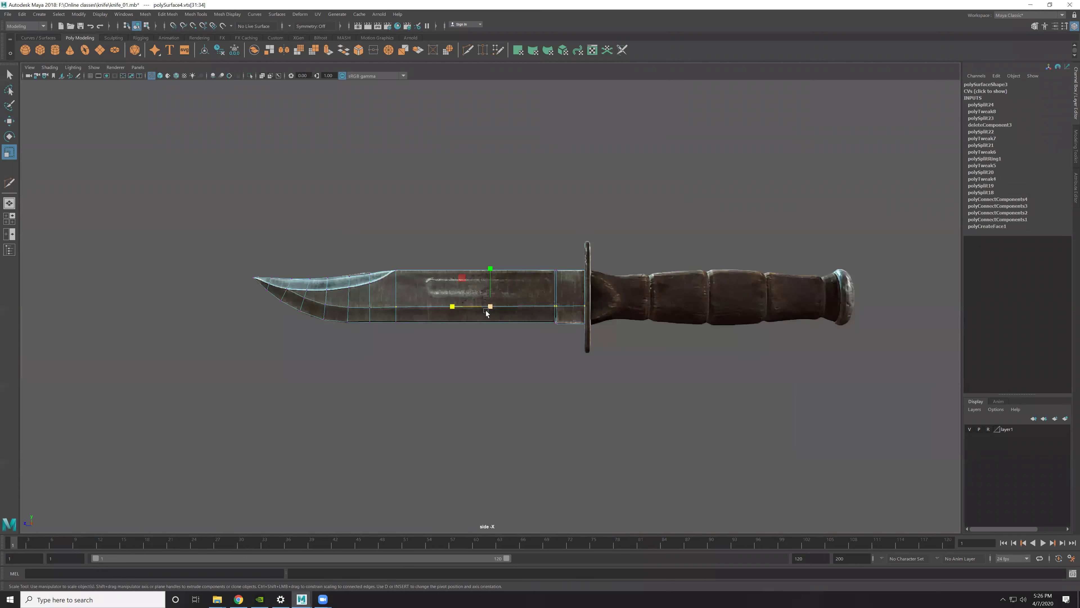
mouse_move(493, 288)
left_mouse_down()
mouse_move(493, 298)
mouse_move(490, 269)
left_mouse_up()
Step: Zoom toward the blade tip and move a vertex there with vertex snapping (V)
key("w")
scroll(519, 277, "up", 2)
scroll(520, 277, "up", 1)
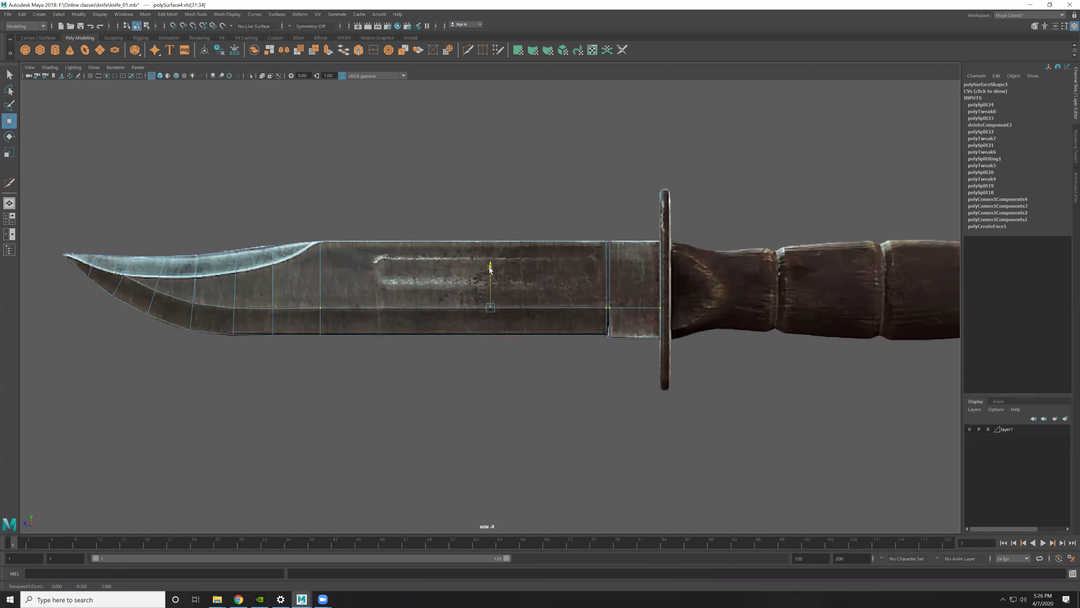
middle_click_drag(490, 273, 550, 325, "alt")
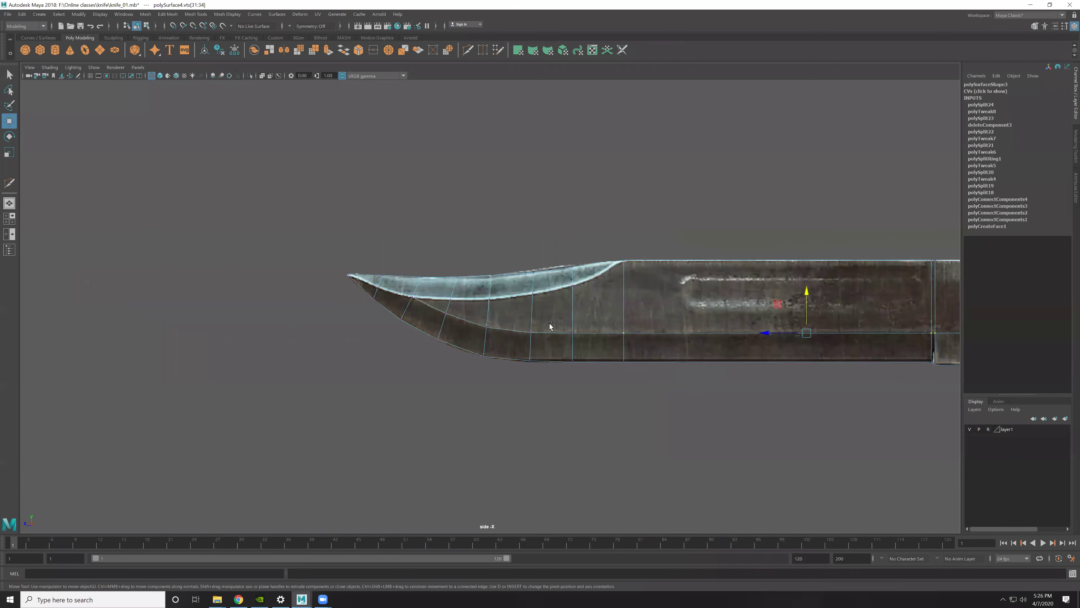
scroll(674, 362, "up", 2)
scroll(660, 365, "up", 1)
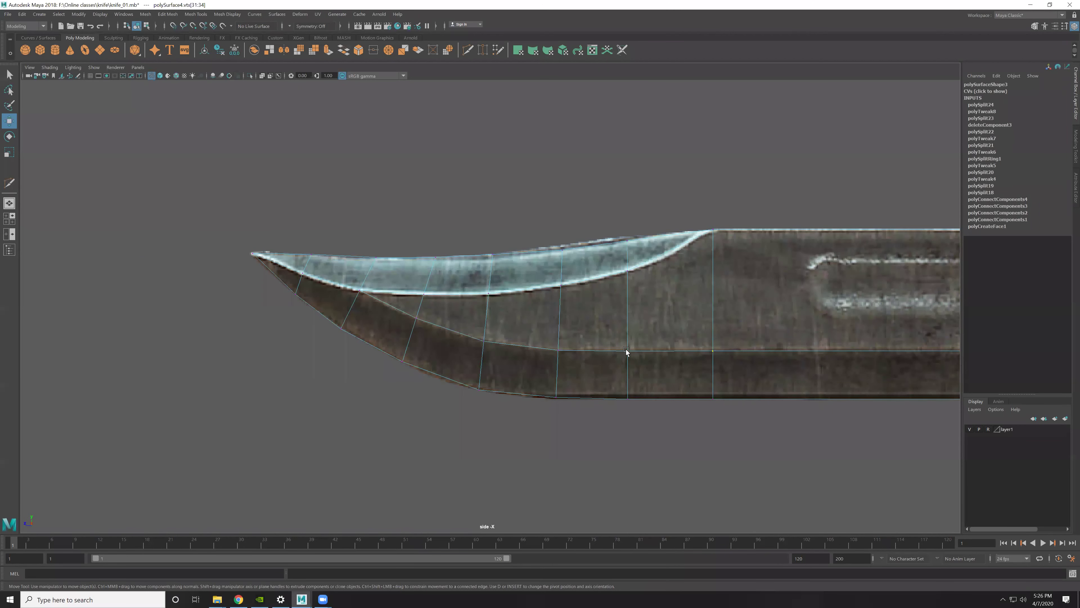
key("v")
middle_click_drag(626, 351, 627, 357)
Step: Nudge a tip vertex slightly along the blade's curve
mouse_move(764, 344)
middle_mouse_down("alt")
mouse_move(555, 410)
mouse_move(503, 403)
middle_mouse_up("alt")
left_click(614, 378)
scroll(572, 421, "up", 1)
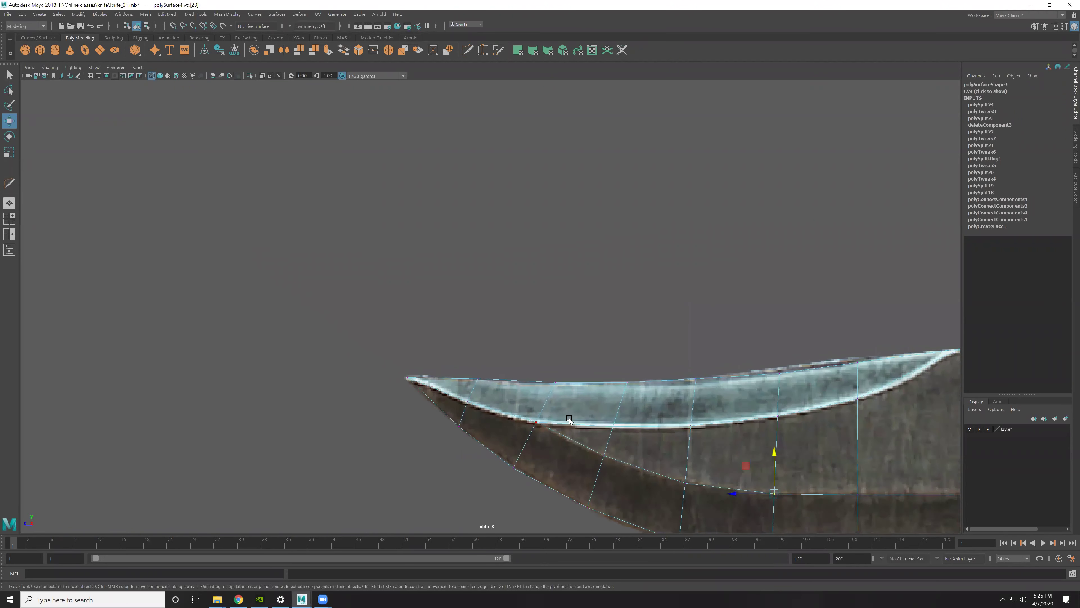
scroll(565, 426, "up", 1)
left_click(520, 396)
left_click_drag(503, 374, 502, 370)
Step: Move the blade-tip vertex and a nearby top-edge vertex up and left
mouse_move(528, 410)
middle_mouse_down("alt")
mouse_move(550, 386)
mouse_move(451, 389)
middle_mouse_up("alt")
scroll(523, 396, "up", 1)
middle_click_drag(524, 397, 581, 385, "alt")
left_click(513, 428)
left_click_drag(485, 404, 467, 386)
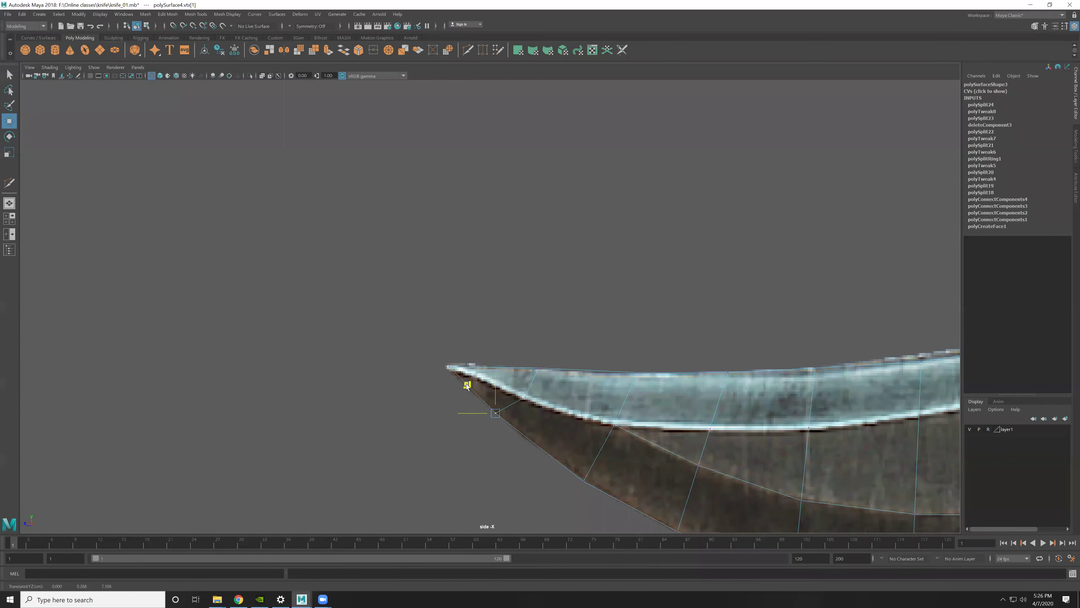
left_click(532, 371)
left_click_drag(509, 340, 487, 343)
Step: Select an edge near the blade tip and split its edge ring
left_click(523, 396)
key("F10")
left_click(569, 406)
right_click_drag(522, 405, 588, 381, "ctrl")
Step: Undo the first edge ring split and redo it near the tip
key("ctrl+z")
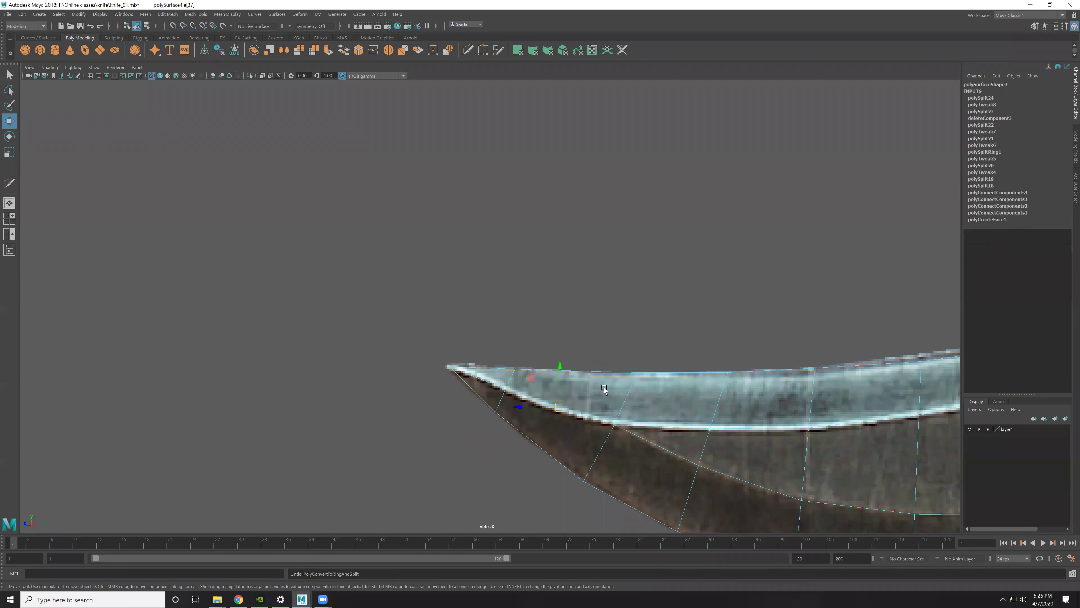
right_click_drag(610, 368, 613, 438, "ctrl")
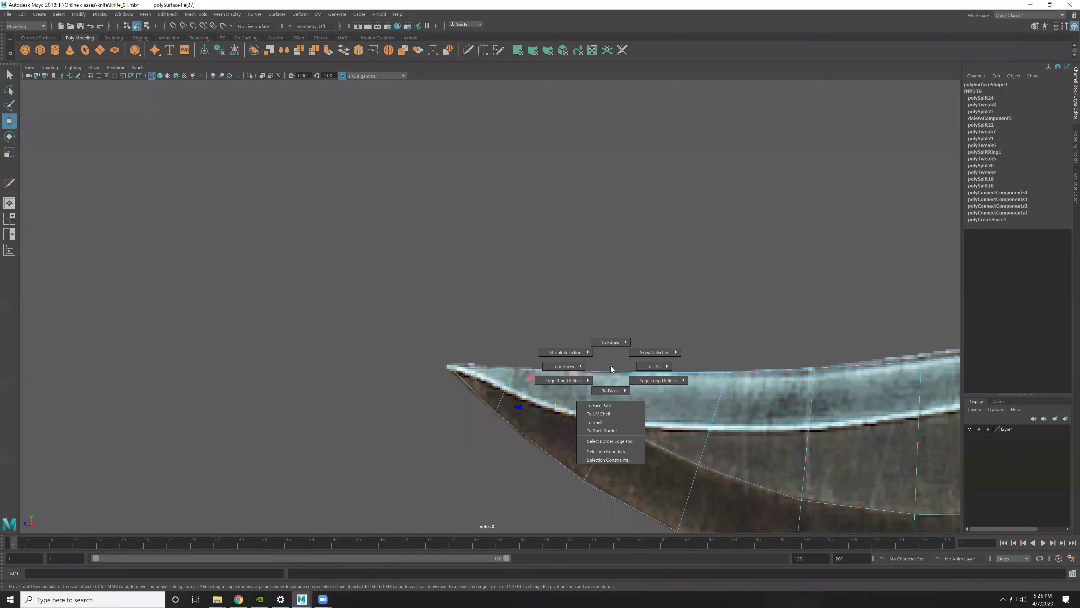
key("F9")
Step: Nudge the new split vertices and a lower-edge vertex to follow the tip's curve
left_click(538, 446)
middle_click_drag(511, 419, 510, 420)
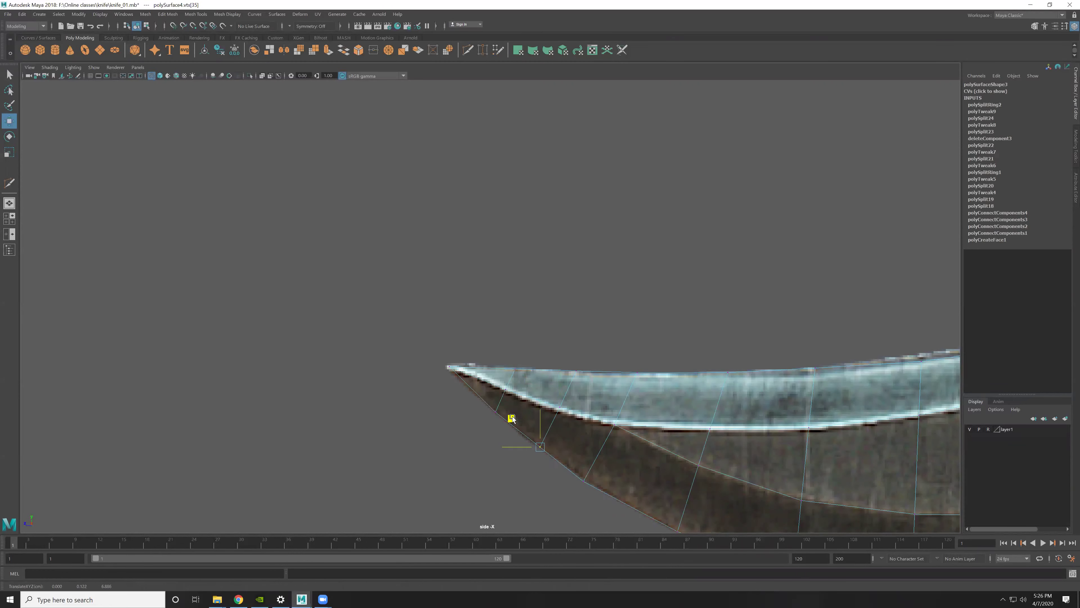
left_click(564, 361)
left_click_drag(552, 345, 550, 344)
middle_click_drag(640, 382, 546, 333, "alt")
mouse_move(524, 312)
left_mouse_down()
mouse_move(566, 329)
mouse_move(522, 294)
left_mouse_up()
scroll(596, 252, "down", 2)
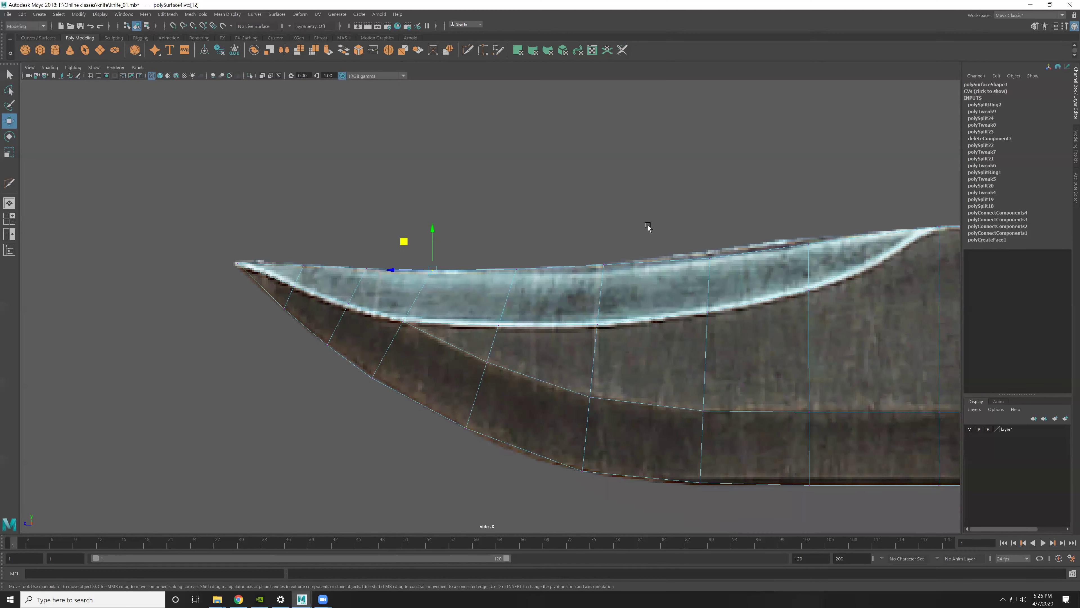
scroll(668, 409, "up", 2)
left_click(661, 380)
left_click_drag(661, 380, 627, 373)
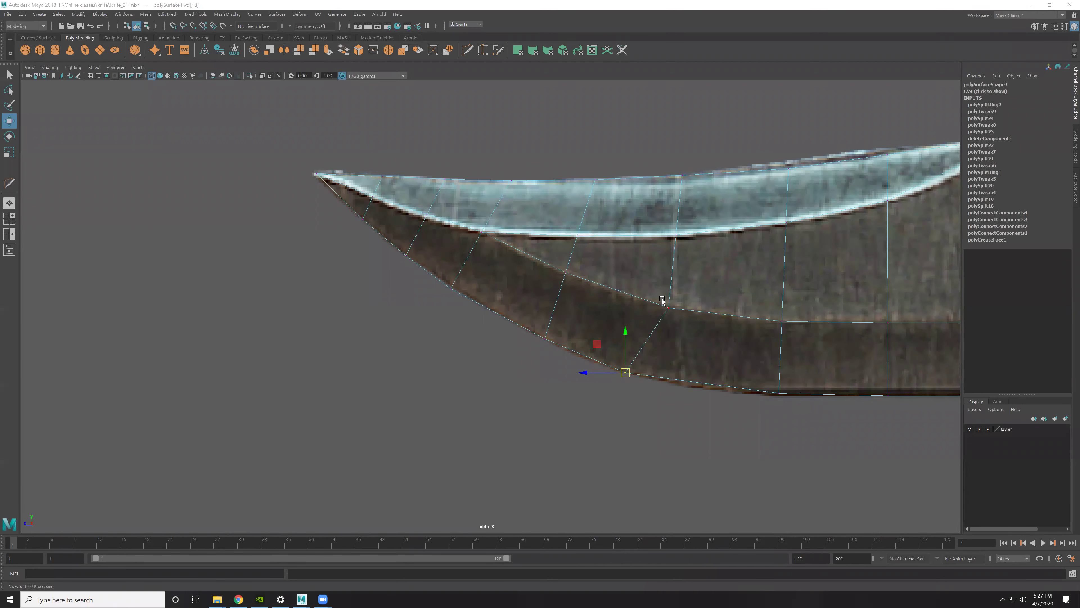
Step: Move two lower-bevel vertices and one top-edge vertex at the tip onto the reference outline
middle_click_drag(782, 357, 699, 332, "alt")
left_click(584, 274)
middle_click_drag(555, 255, 535, 246)
left_click(578, 197)
mouse_move(578, 197)
middle_mouse_down()
mouse_move(548, 182)
mouse_move(574, 264)
middle_mouse_up()
left_click(577, 211)
middle_click_drag(559, 181, 550, 187)
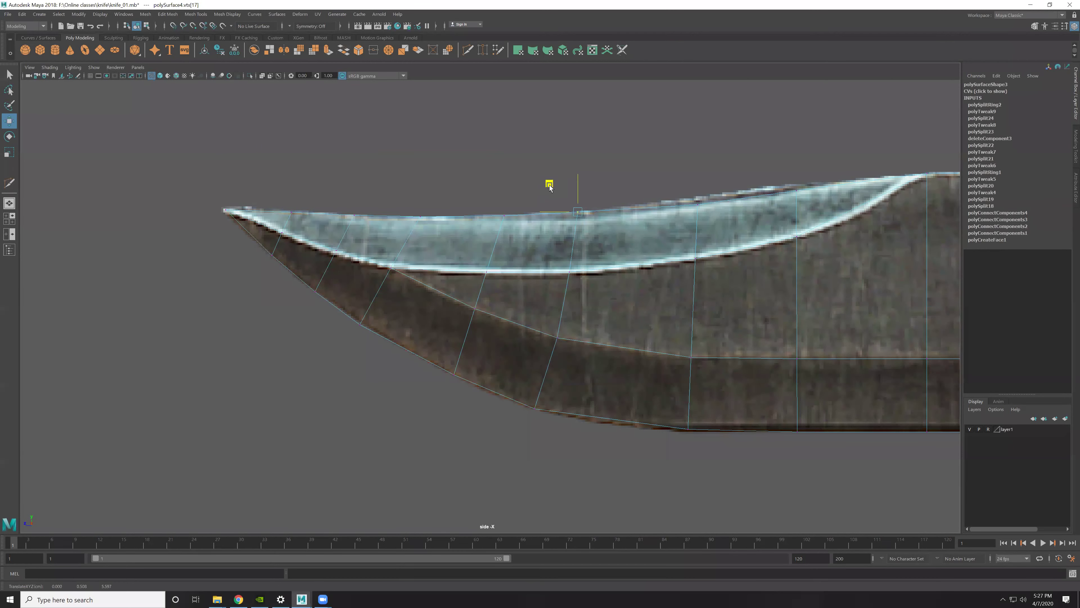
middle_click_drag(376, 248, 450, 277, "alt")
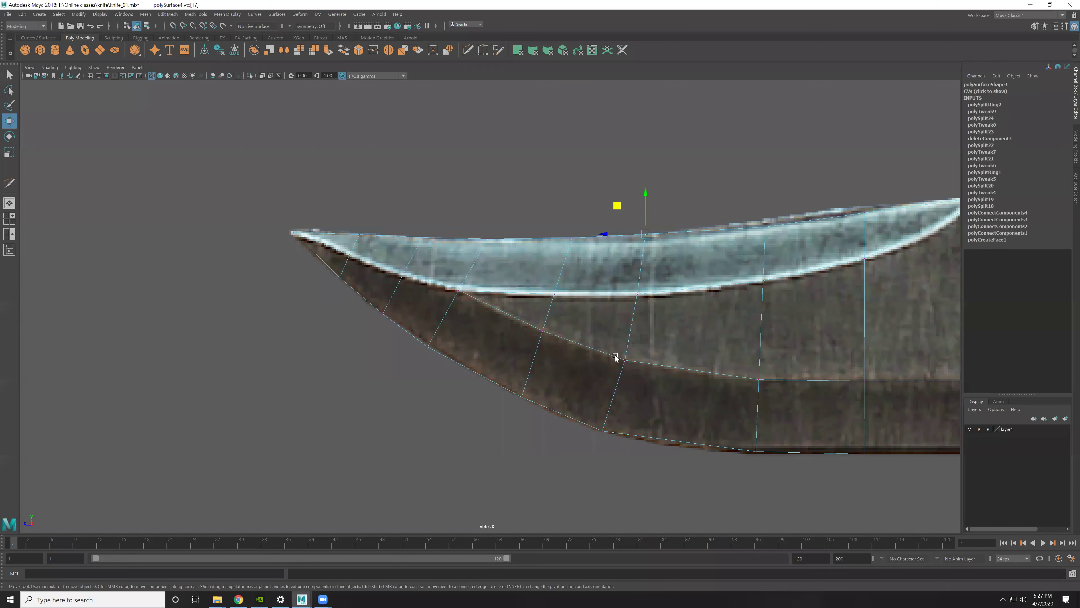
middle_click_drag(669, 426, 628, 396, "alt")
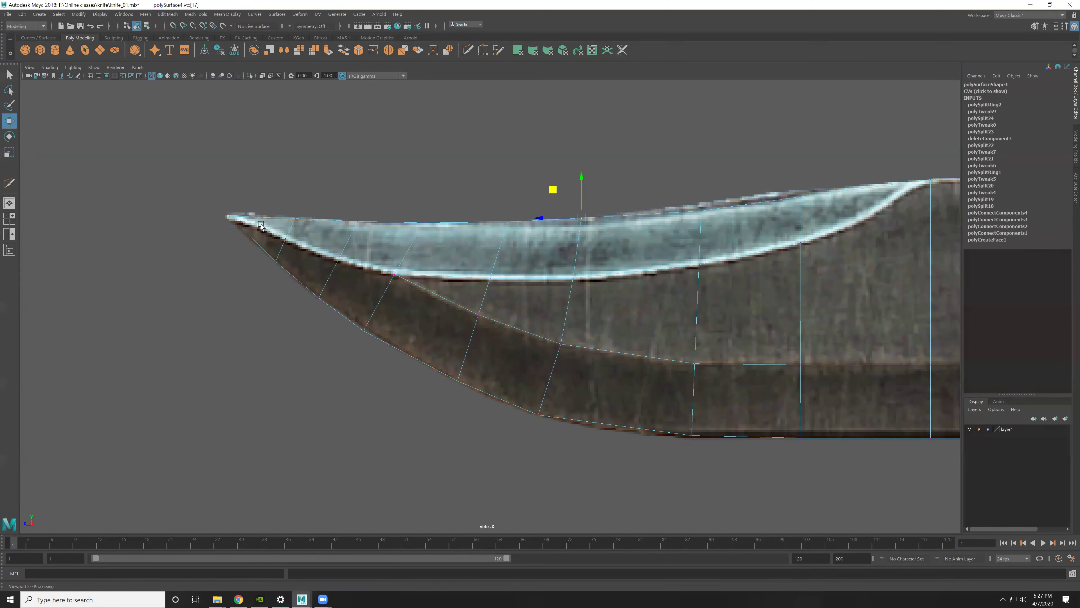
middle_click_drag(622, 330, 603, 352, "alt")
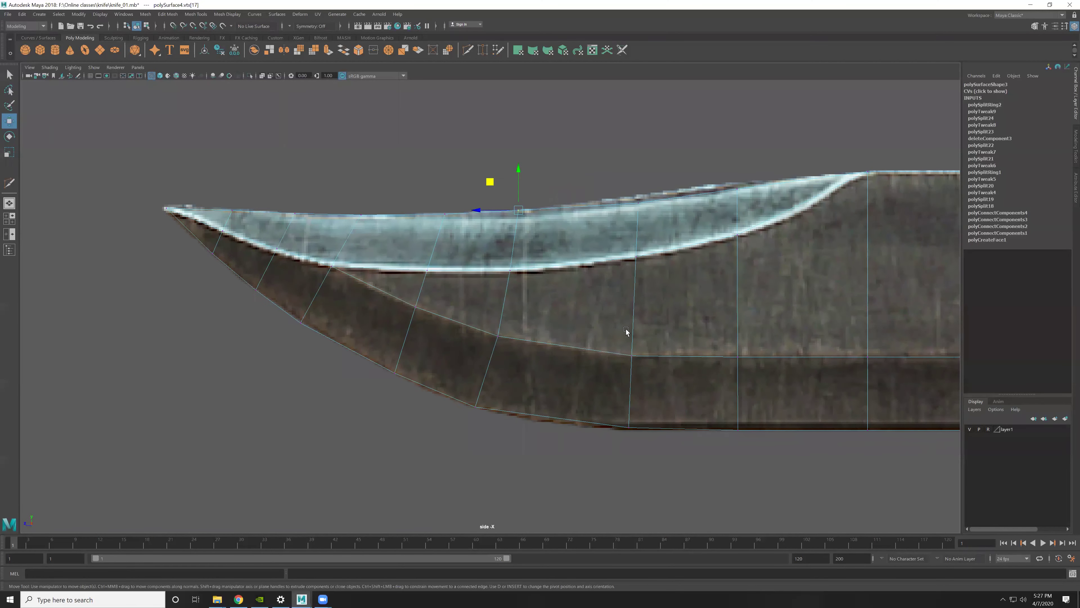
middle_click_drag(584, 432, 608, 447, "alt")
Step: Shift a vertical vertex column right and raise its top vertex slightly
key("F10")
left_click(542, 376)
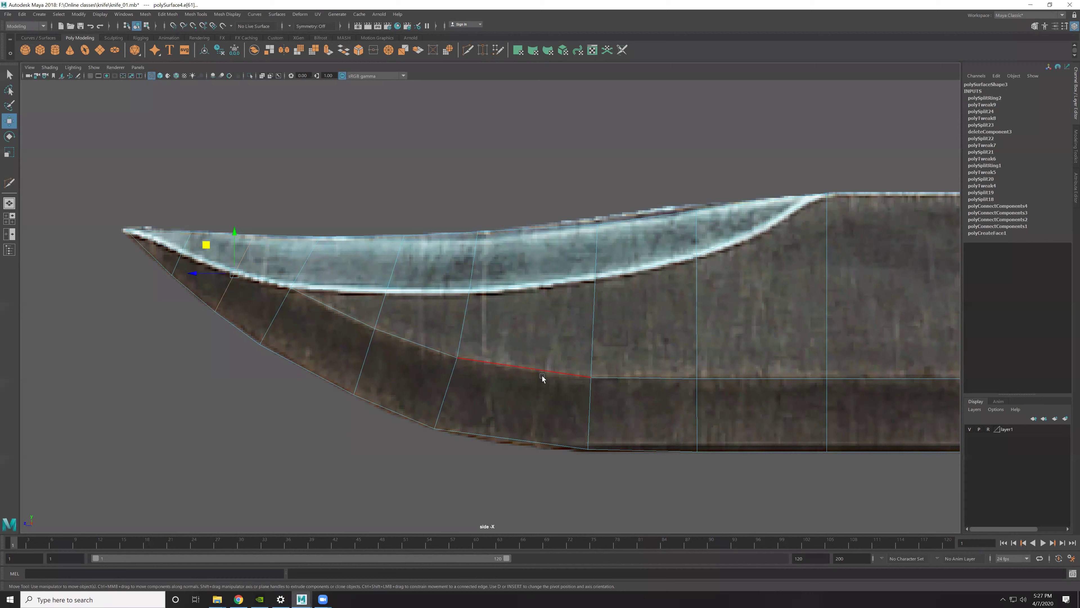
middle_click_drag(758, 355, 667, 361, "alt")
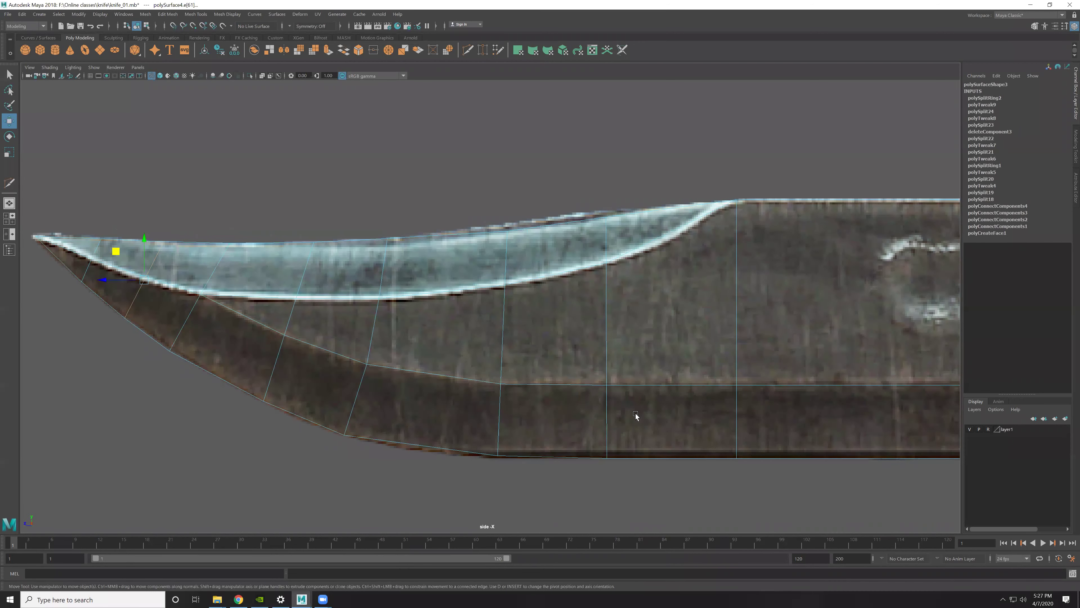
key("F9")
left_click(606, 458)
left_click(606, 385, "shift")
left_click_drag(593, 208, 612, 273, "shift")
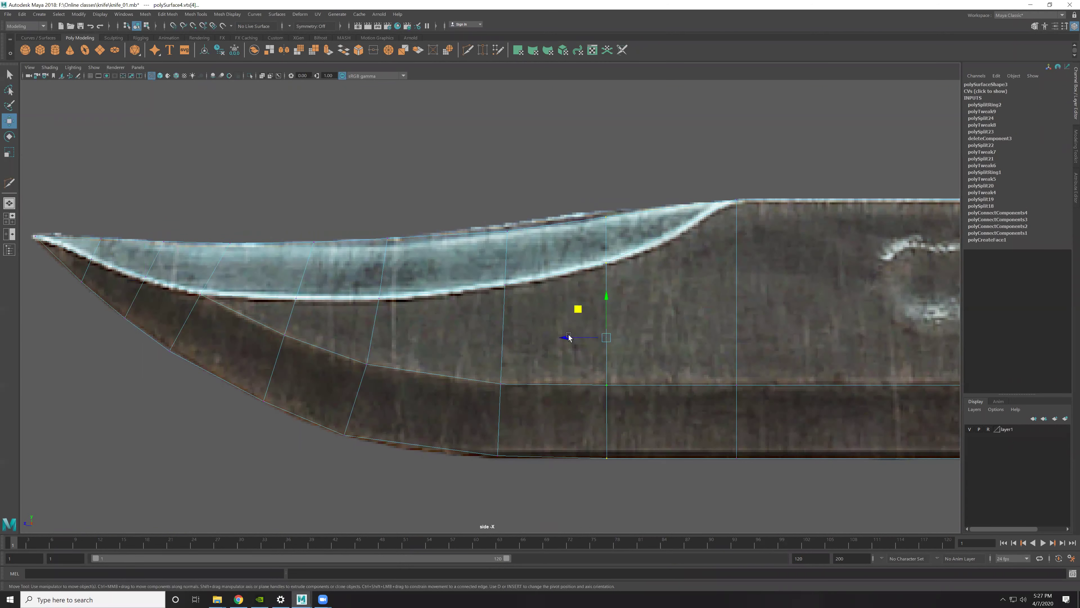
left_click_drag(590, 334, 616, 334)
left_click(631, 213)
left_click_drag(630, 199, 630, 193)
Step: Insert a vertical edge loop across the lower blade and lower its vertices onto the bevel line
mouse_move(607, 337)
middle_mouse_down("alt")
mouse_move(631, 303)
mouse_move(635, 320)
middle_mouse_up("alt")
middle_click_drag(564, 342, 621, 325, "alt")
key("F10")
left_click(608, 353)
right_click_drag(861, 390, 603, 386, "ctrl")
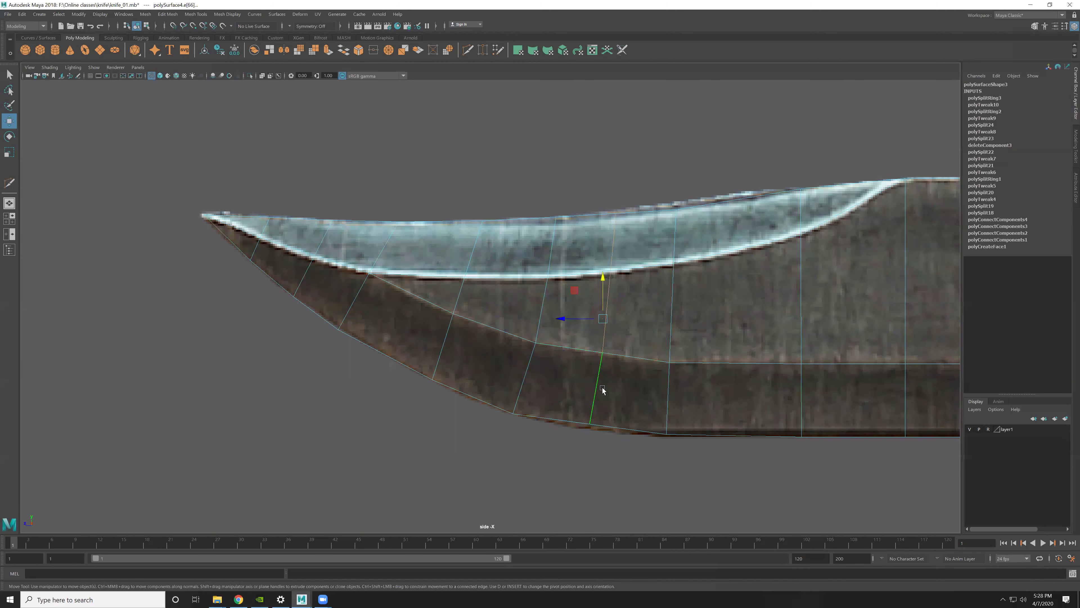
key("F9")
left_click(595, 387)
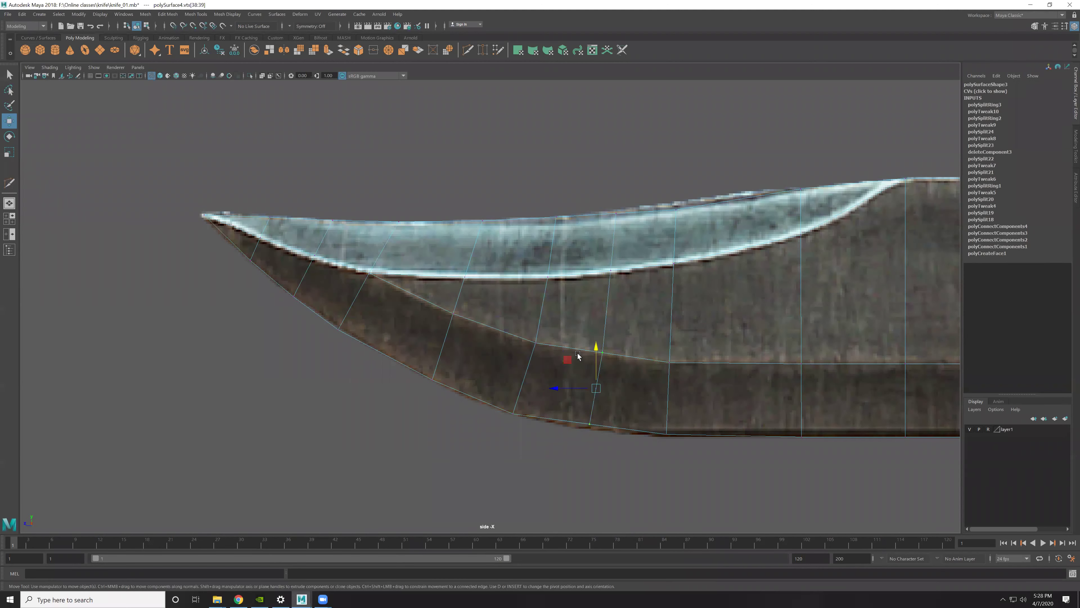
left_click_drag(567, 360, 564, 368)
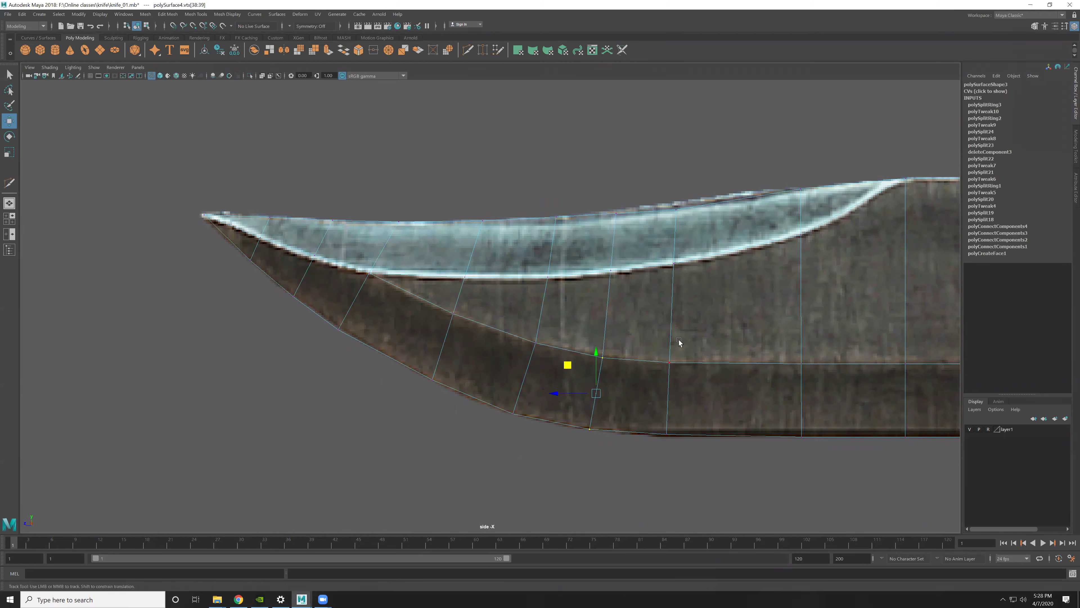
Step: Shift the next vertex column right, adjust its bevel vertices, then clear the selection
middle_click_drag(565, 369, 532, 356, "alt")
left_click_drag(687, 458, 625, 341)
left_click_drag(639, 183, 645, 276, "shift")
left_click_drag(599, 317, 621, 317)
mouse_move(676, 259)
left_mouse_down()
mouse_move(646, 187)
mouse_move(657, 183)
left_mouse_up()
left_click_drag(609, 337, 693, 421)
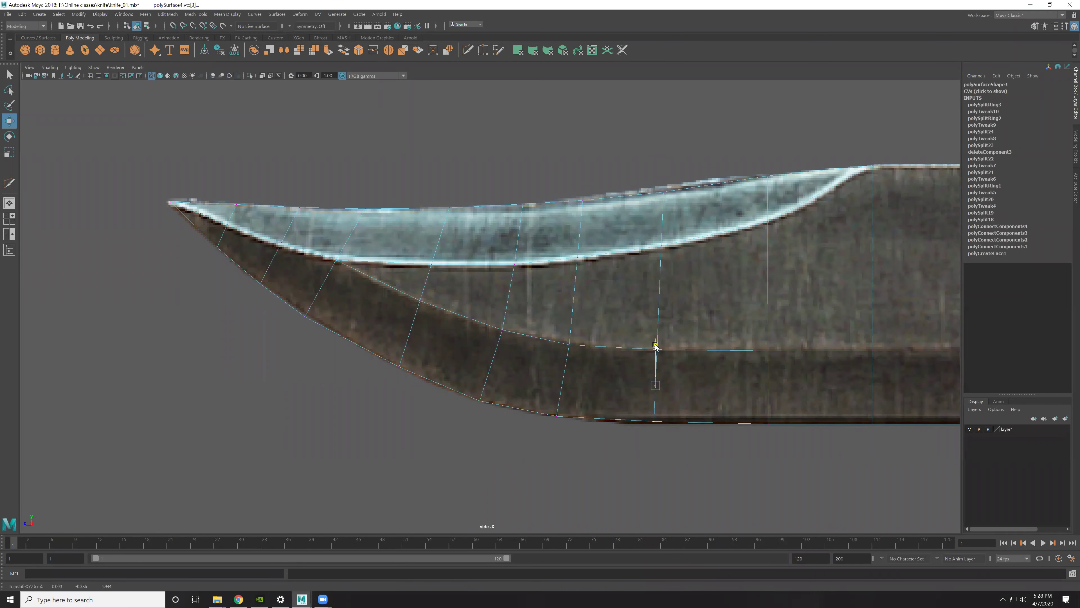
mouse_move(683, 386)
middle_mouse_down("alt")
mouse_move(551, 391)
mouse_move(442, 496)
middle_mouse_up("alt")
left_click(202, 426)
scroll(578, 375, "down", 10)
Step: Zoom to the blade-guard corner and Multi-Cut from the corner vertex up to the edge vertex
scroll(583, 382, "up", 1)
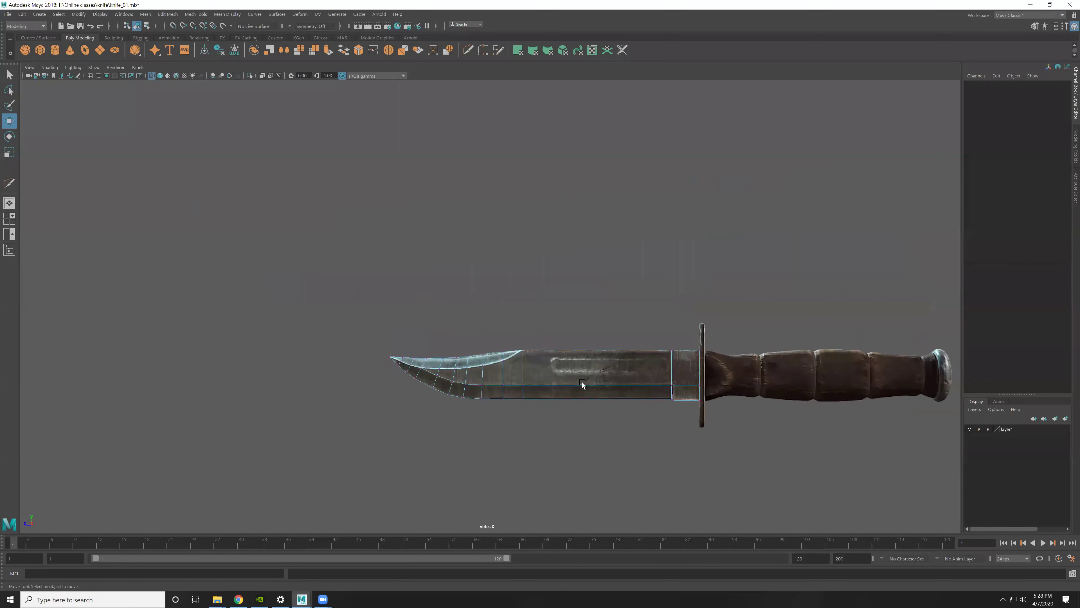
right_click_drag(582, 381, 712, 392, "alt")
middle_click_drag(713, 392, 567, 320, "alt")
scroll(567, 320, "up", 2)
scroll(579, 311, "up", 2)
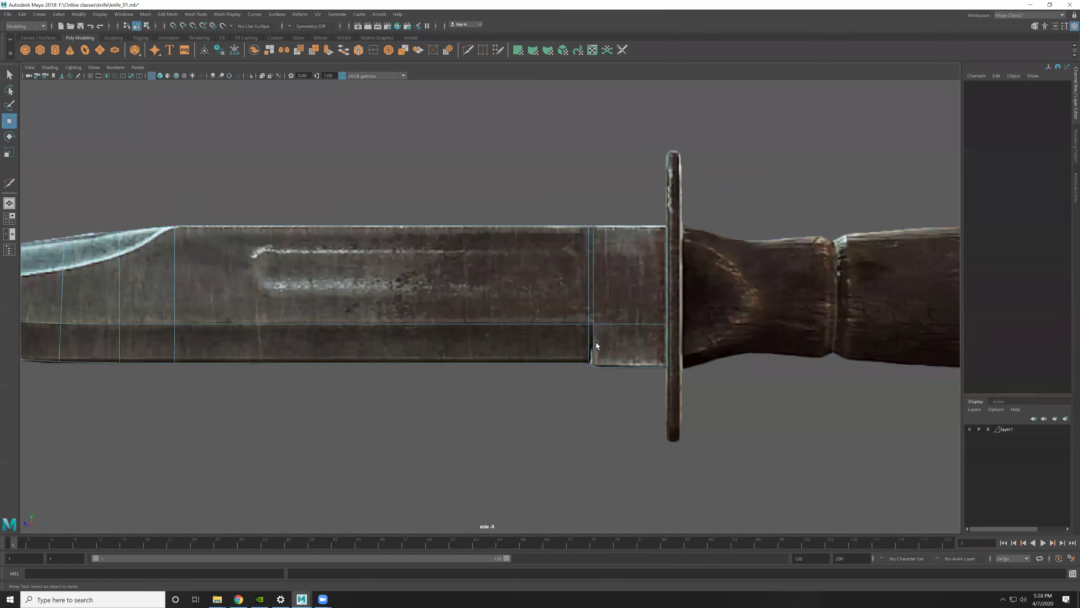
scroll(675, 375, "up", 2)
scroll(614, 342, "up", 3)
scroll(587, 377, "up", 2)
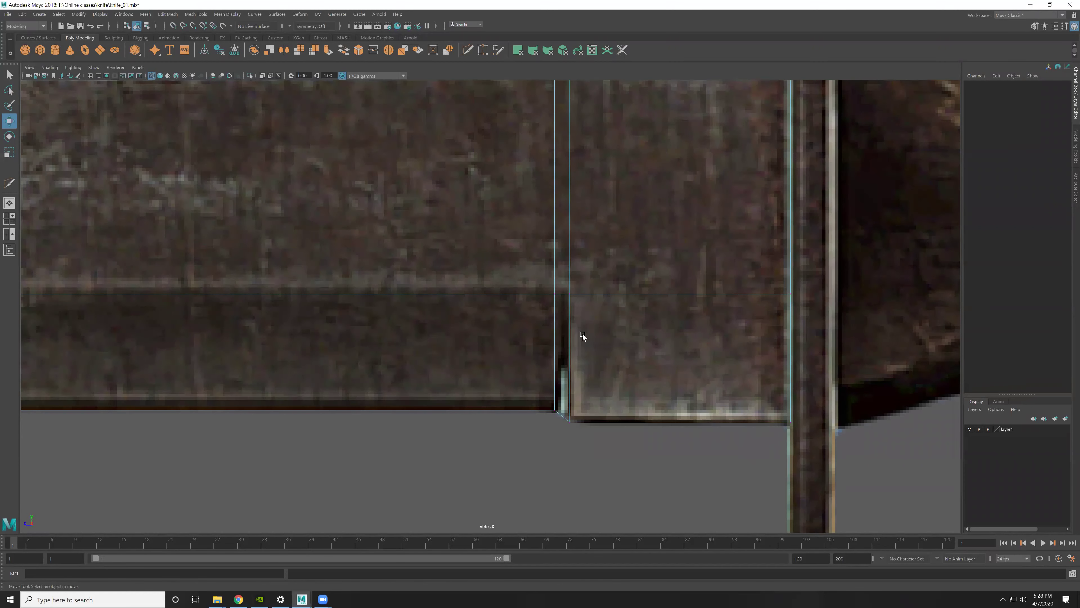
scroll(583, 333, "up", 1)
right_click_drag(567, 359, 489, 349, "shift")
left_click(556, 381)
key("Escape")
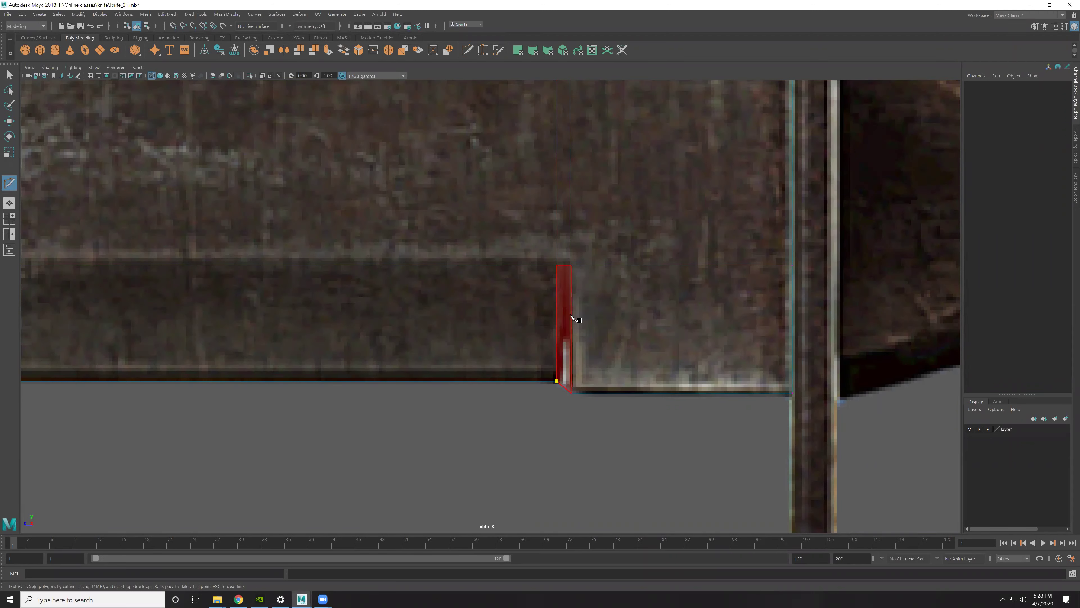
left_click(571, 265)
key("w")
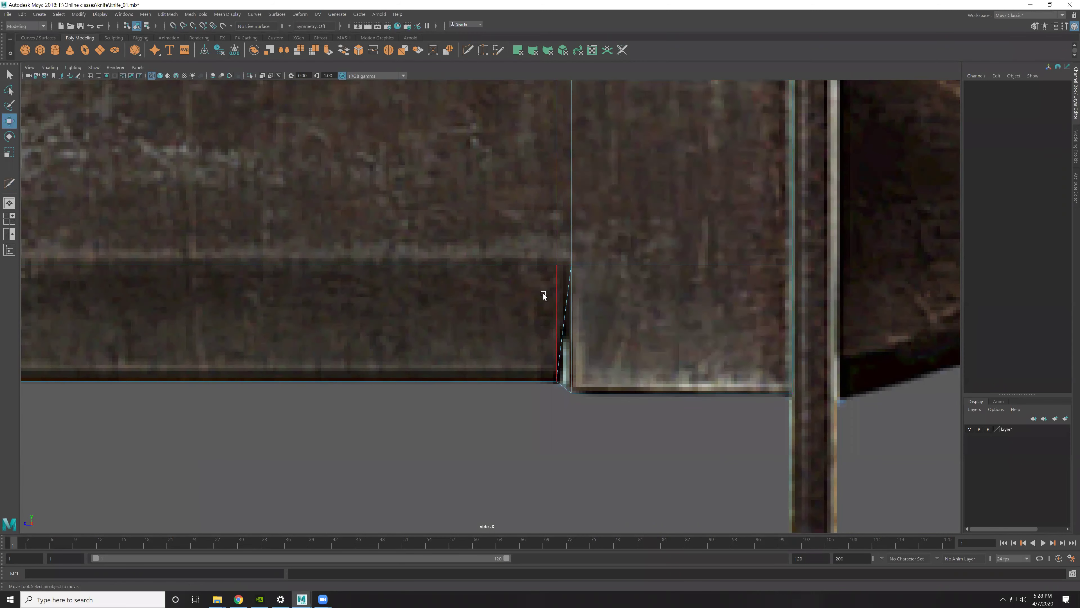
Step: Delete the vertical edge beside the new diagonal cut
left_click(543, 293)
middle_click_drag(601, 117, 602, 320, "alt")
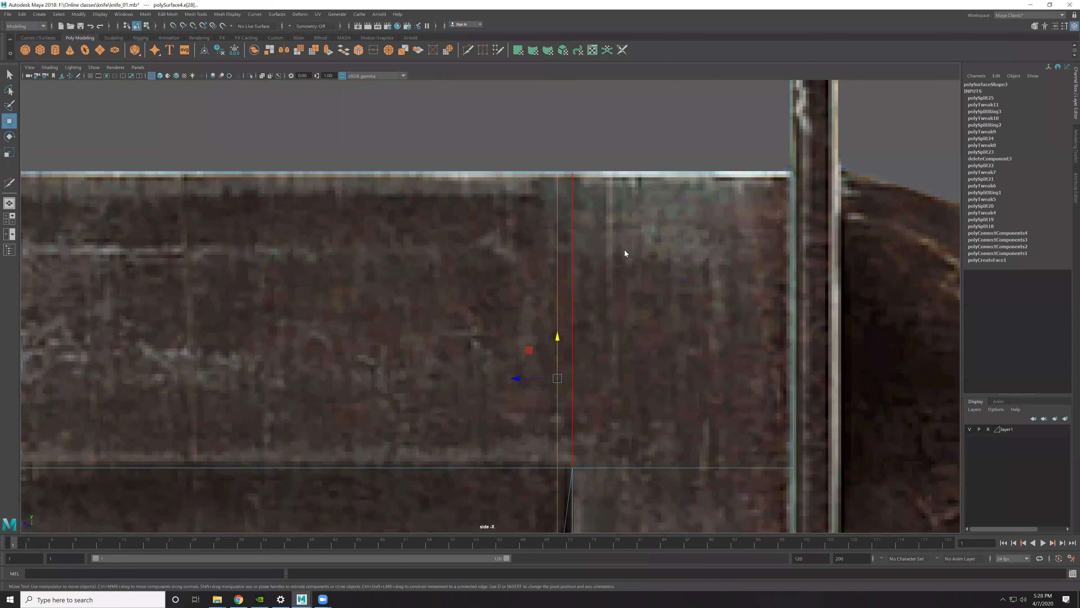
right_click_drag(624, 250, 454, 336, "shift")
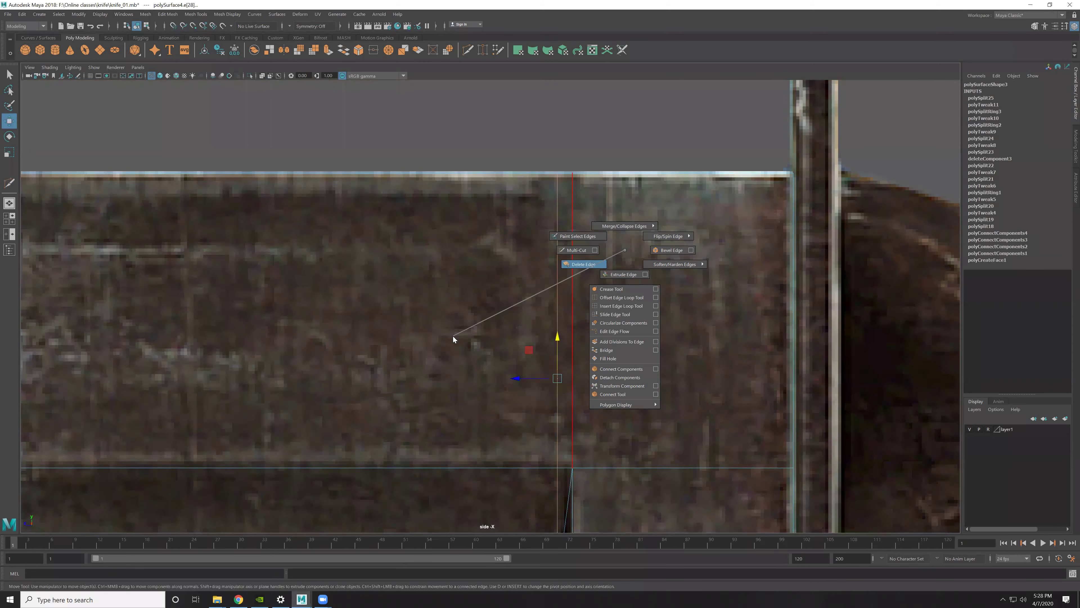
middle_click_drag(658, 490, 684, 342, "alt")
Step: Maximize the perspective view, orbit to the blade and select a single belly face
key("space")
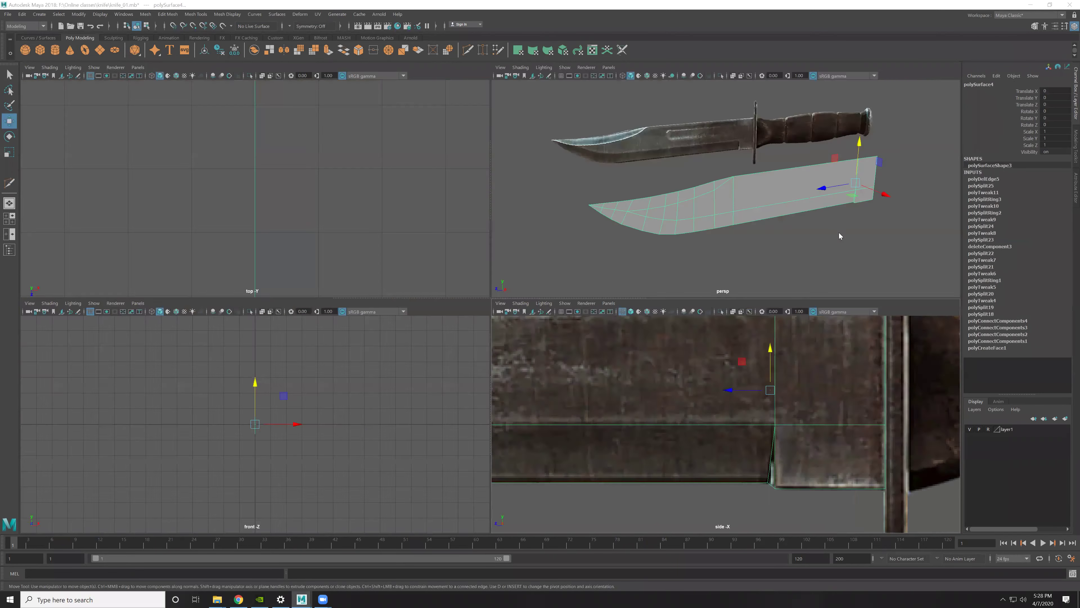
key("space")
mouse_move(711, 345)
left_mouse_down("alt")
mouse_move(582, 298)
mouse_move(506, 419)
mouse_move(475, 427)
left_mouse_up("alt")
left_click(484, 402)
left_click(530, 392, "shift")
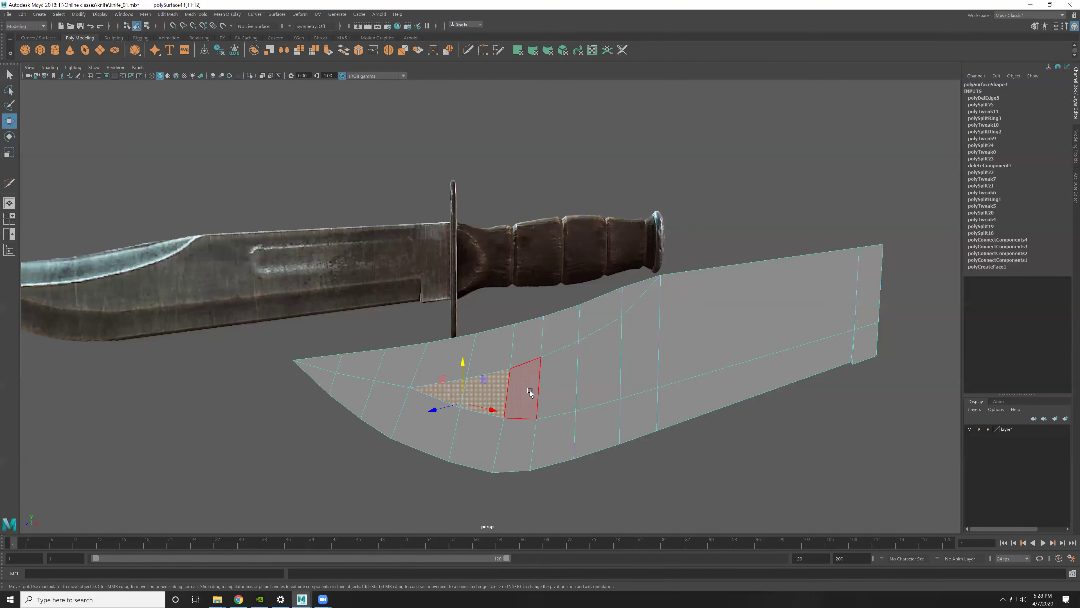
left_click(530, 392, "shift")
right_click(582, 315)
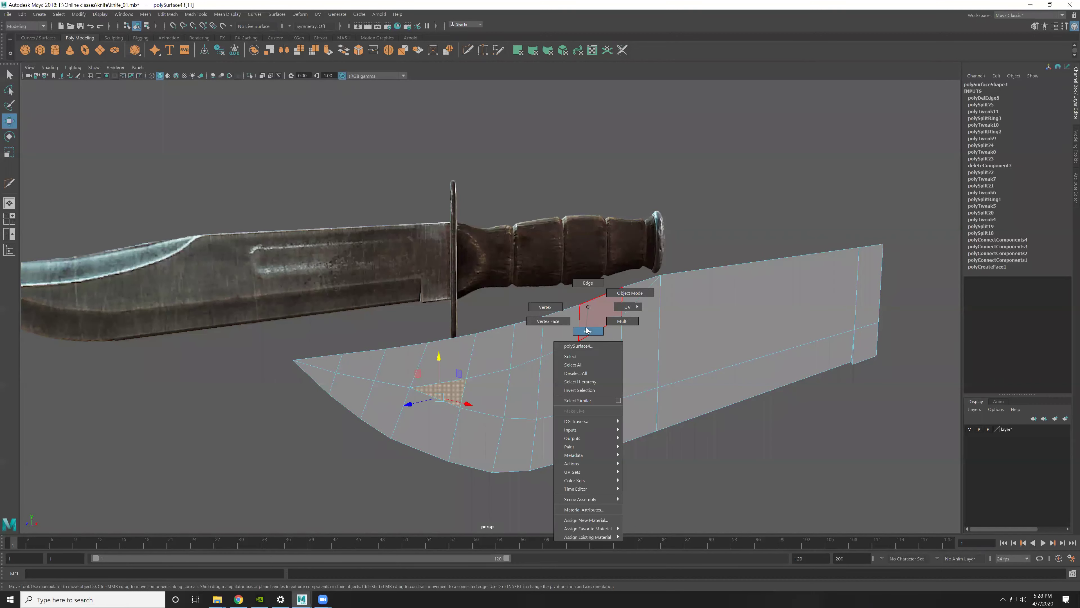
left_click(486, 400, "shift")
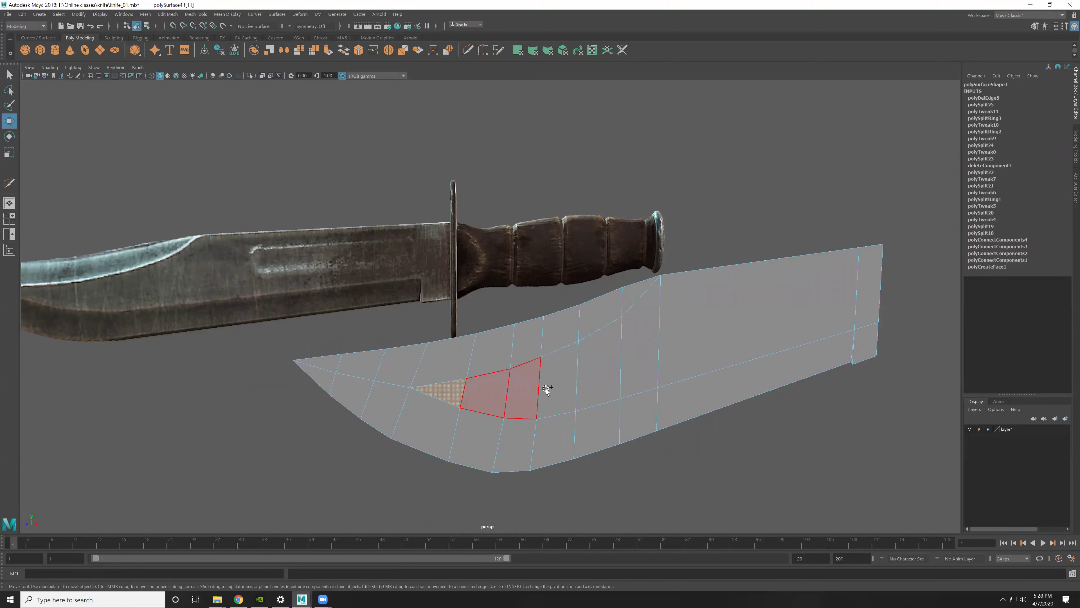
Step: Select the strip of faces along the blade, closing the accidentally opened Start menu
double_click(873, 337)
left_click_drag(747, 344, 745, 366, "alt")
key("super")
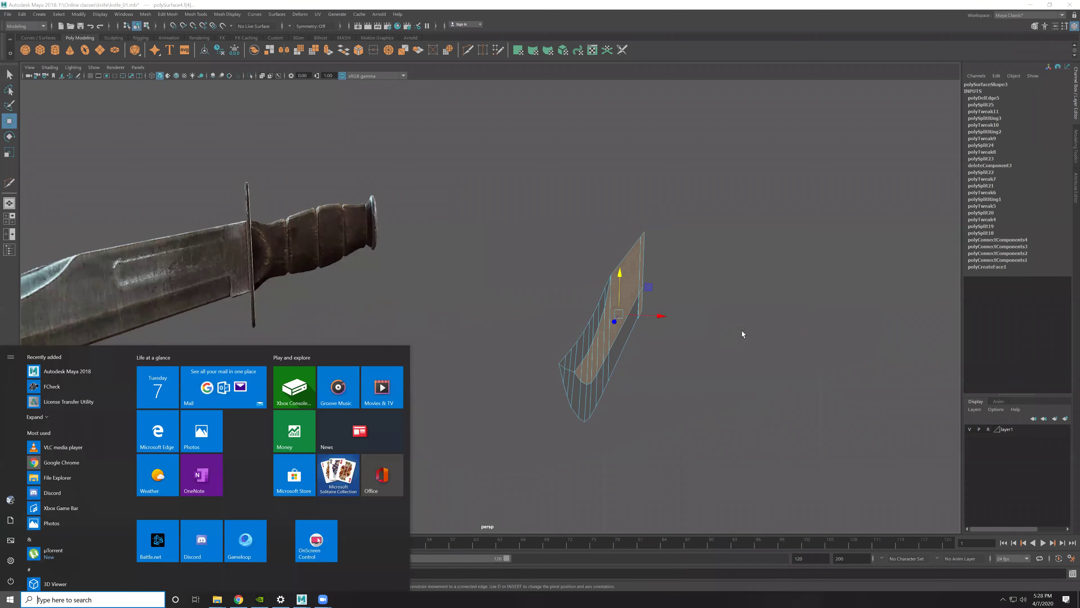
left_click(742, 333)
key("ctrl+z")
key("ctrl+z")
Step: Try a sideways extrusion of the selected faces, then undo it
left_click_drag(657, 331, 638, 381, "shift")
key("ctrl+z")
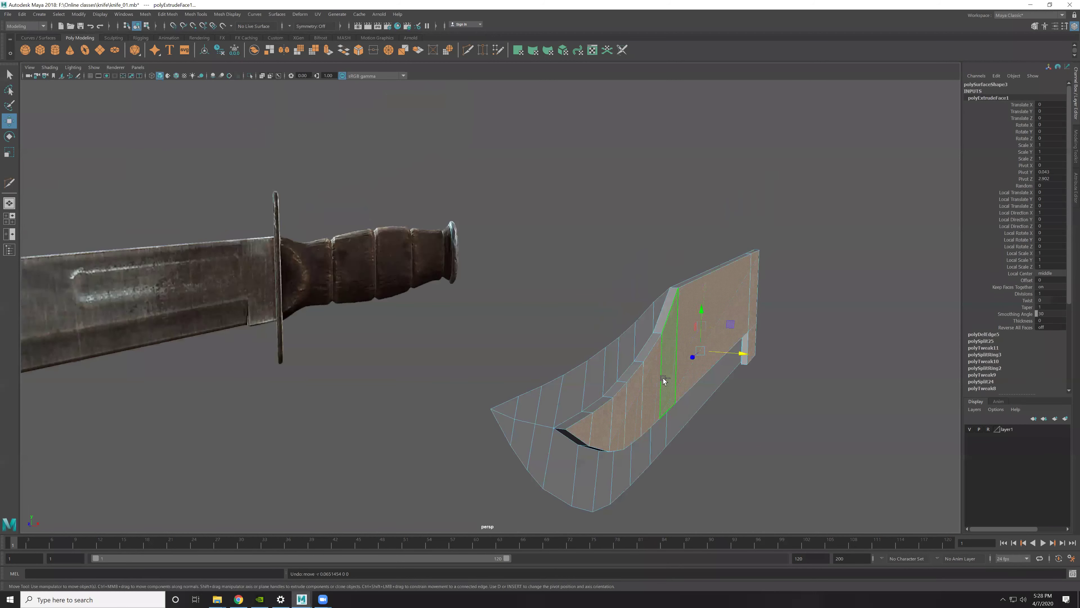
key("ctrl+z")
Step: Extrude the blade's border edges outward, inspect the result, and undo the last extrusion
key("F10")
double_click(611, 348)
mouse_move(611, 345)
left_mouse_down("alt")
mouse_move(691, 382)
mouse_move(523, 308)
left_mouse_up("alt")
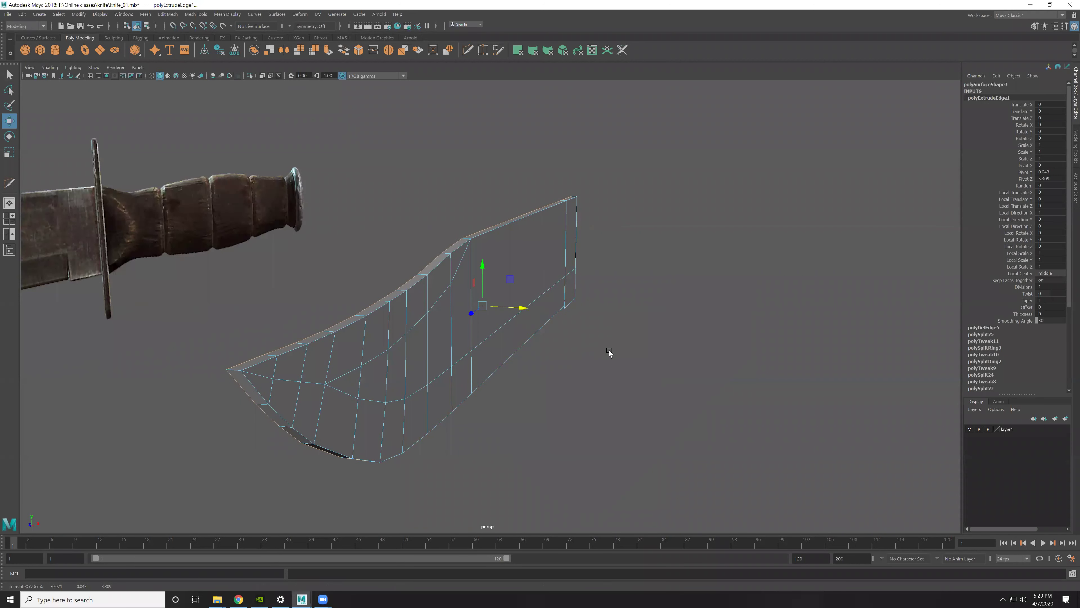
mouse_move(614, 351)
left_mouse_down("alt")
mouse_move(594, 324)
mouse_move(510, 305)
left_mouse_up("alt")
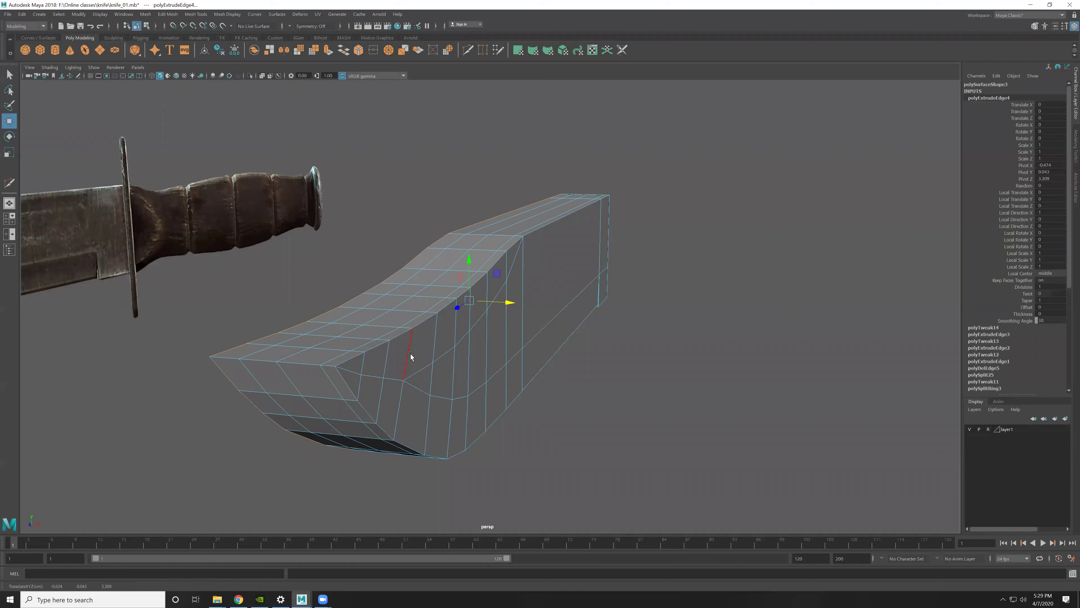
left_click(339, 353)
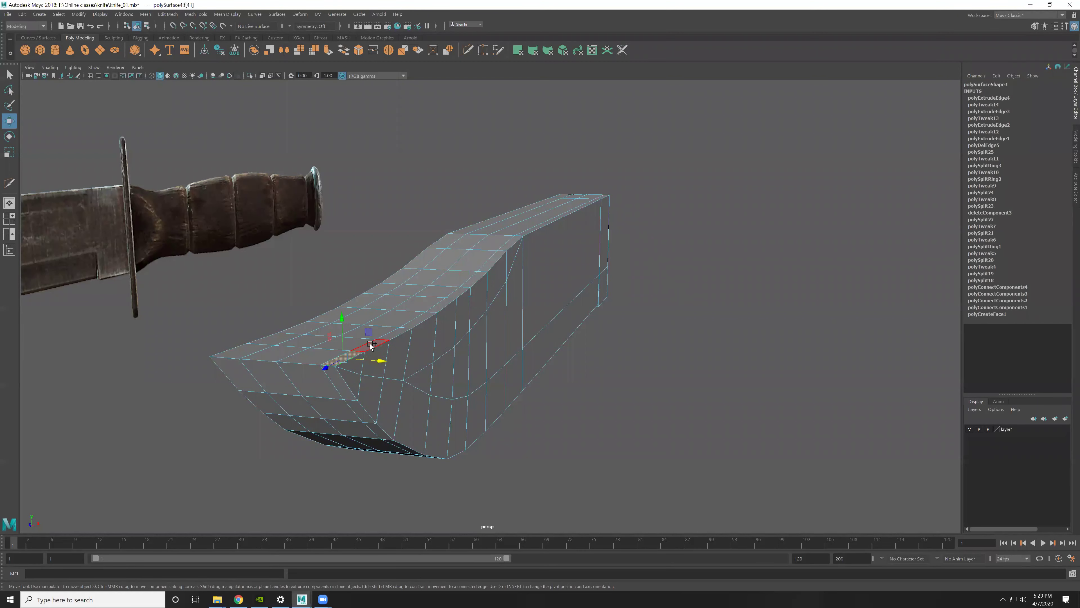
key("ctrl+z")
key("ctrl+z")
Step: Delete the extruded strip and extrude the top border edges into a thin spine strip (about -0.042 local Z)
left_click(355, 315)
key("Delete")
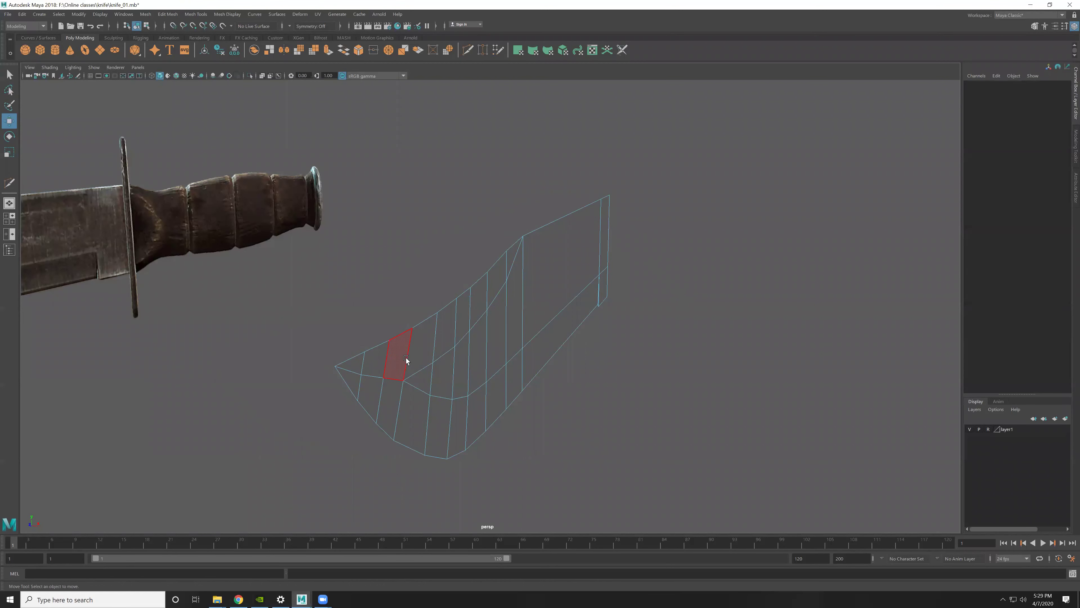
double_click(442, 314)
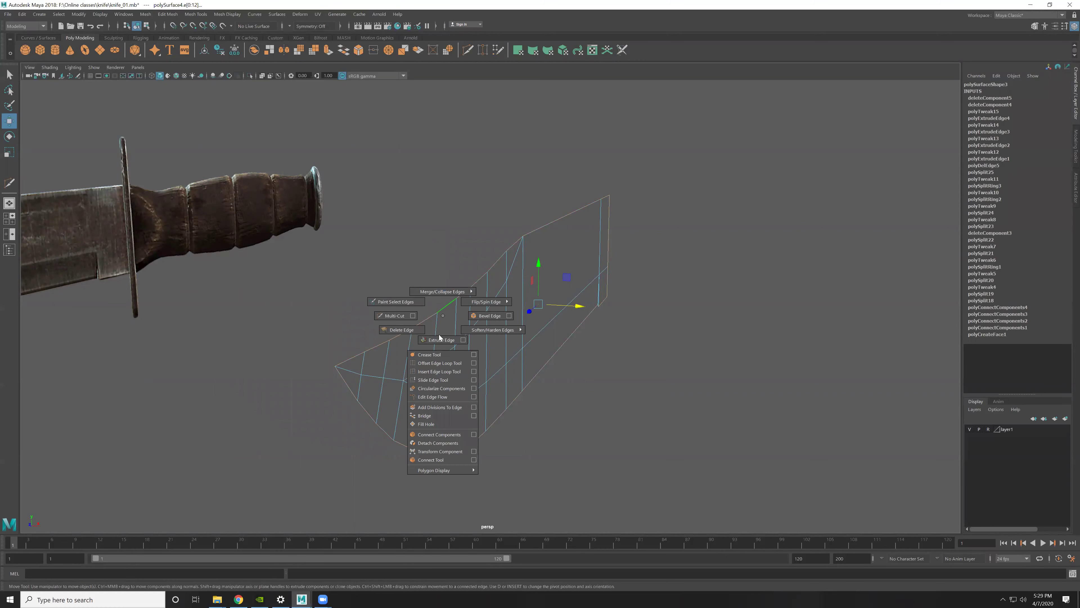
right_click_drag(443, 315, 440, 340, "shift")
left_click_drag(393, 419, 473, 397)
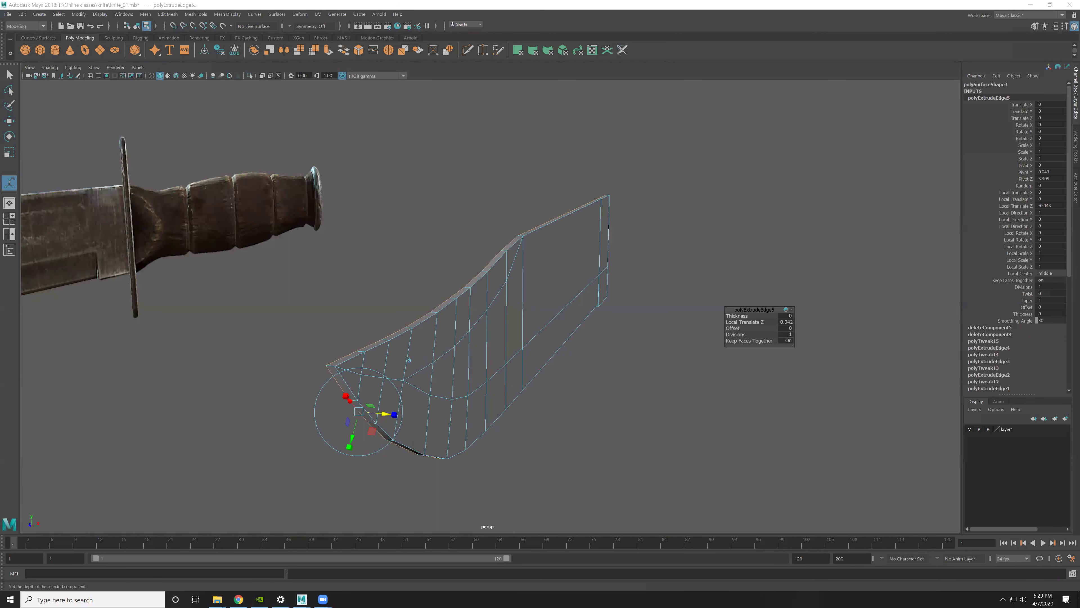
Step: Orbit around the blade and select the whole spine edge loop
mouse_move(498, 264)
left_mouse_down("alt")
mouse_move(585, 222)
mouse_move(631, 252)
mouse_move(579, 219)
mouse_move(475, 272)
mouse_move(423, 274)
left_mouse_up("alt")
key("q")
left_click(578, 220)
left_click(440, 308)
double_click(440, 308)
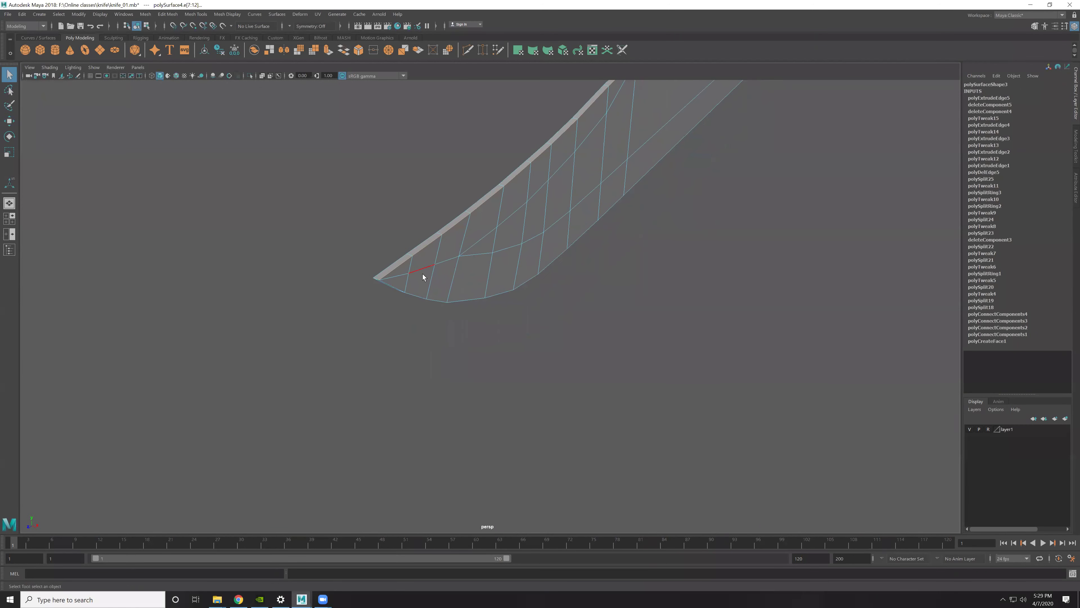
Step: Check the blade in side and perspective views, then bring the Combat Knife reference browser forward
scroll(600, 176, "up", 3)
scroll(604, 317, "up", 3)
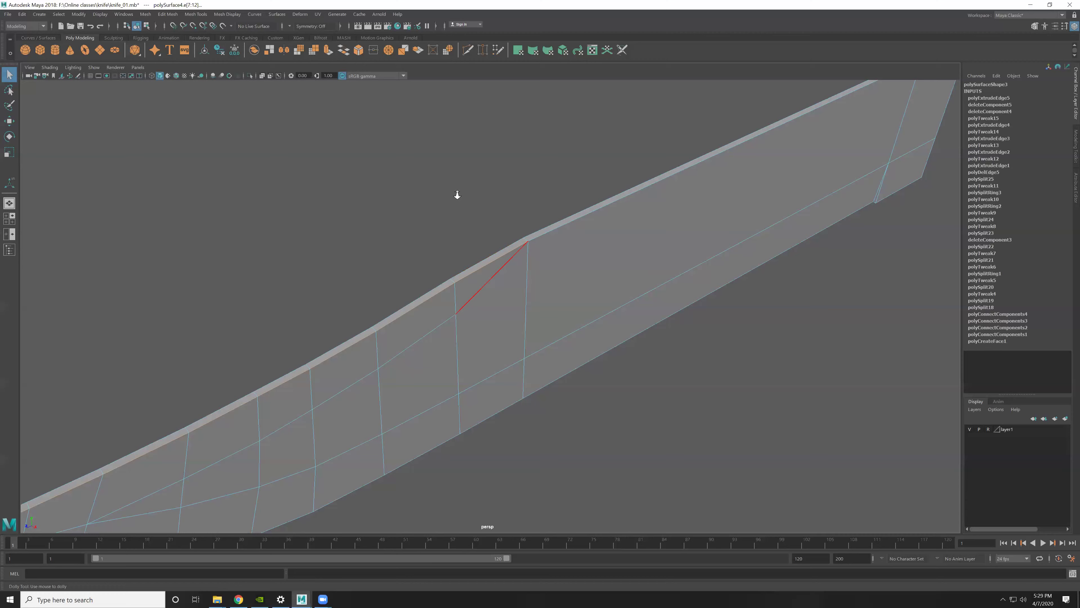
left_click_drag(454, 195, 550, 263, "alt")
key("space")
key("space")
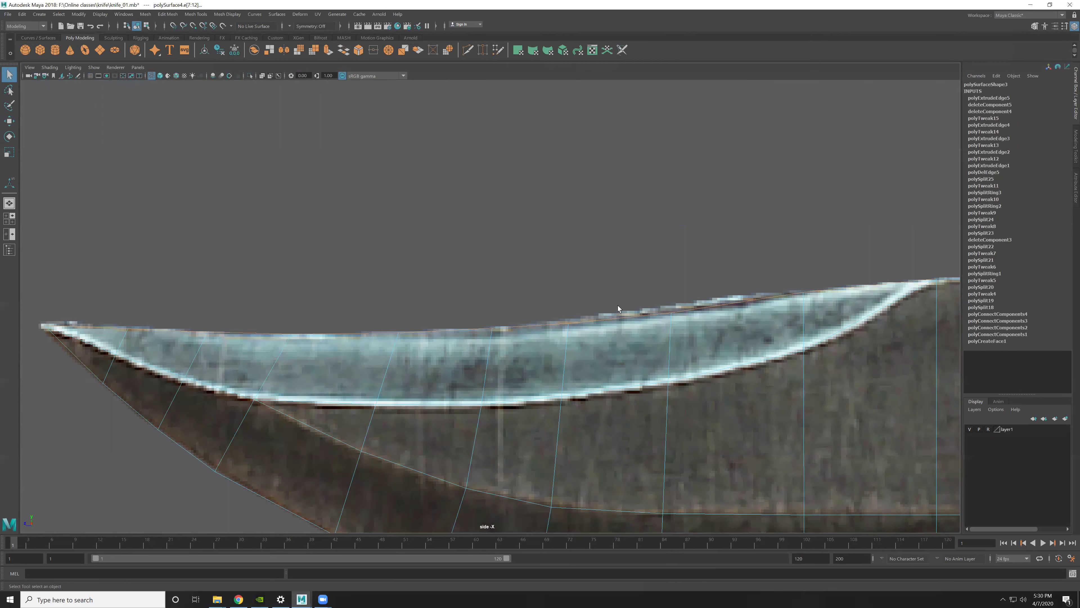
scroll(608, 309, "down", 5)
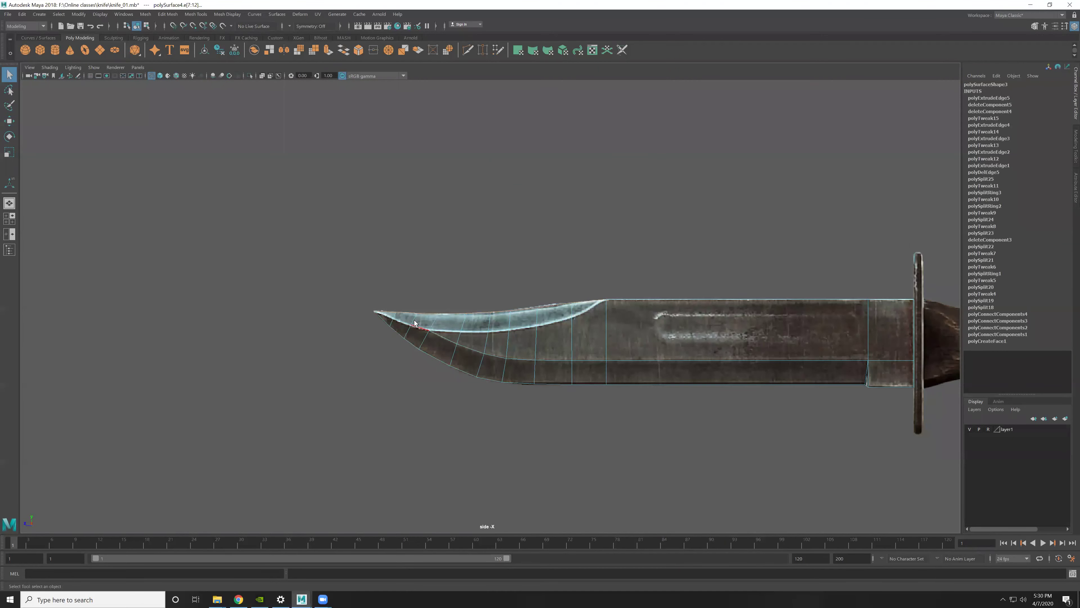
key("space")
key("space")
scroll(553, 379, "down", 3)
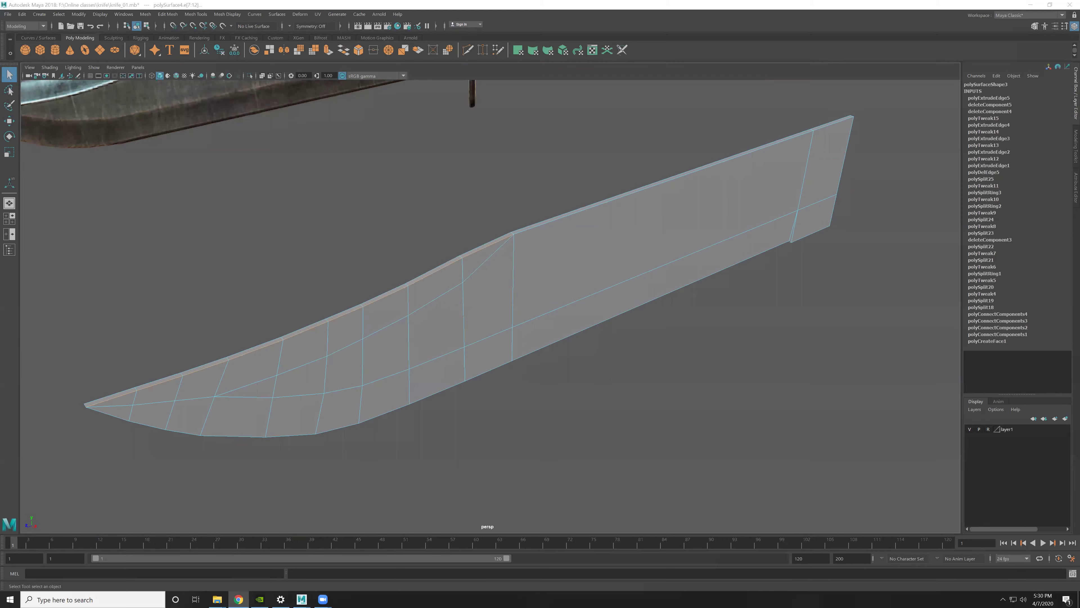
key("alt+Tab")
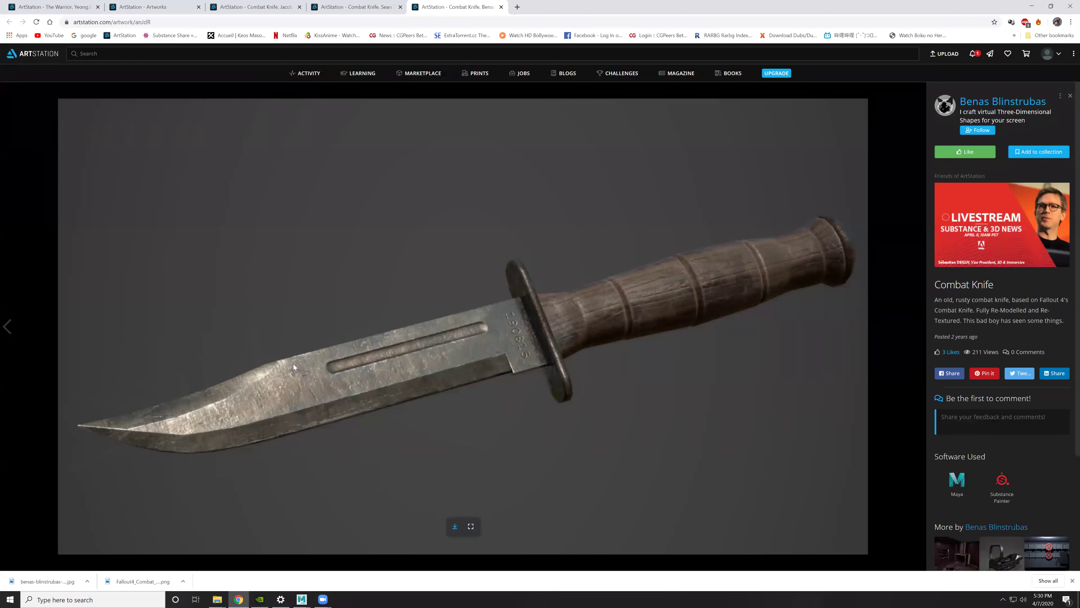
Step: Browse the previous and next Combat Knife reference tabs, scrolling through each page
key("ctrl+shift+Tab")
scroll(544, 309, "down", 4)
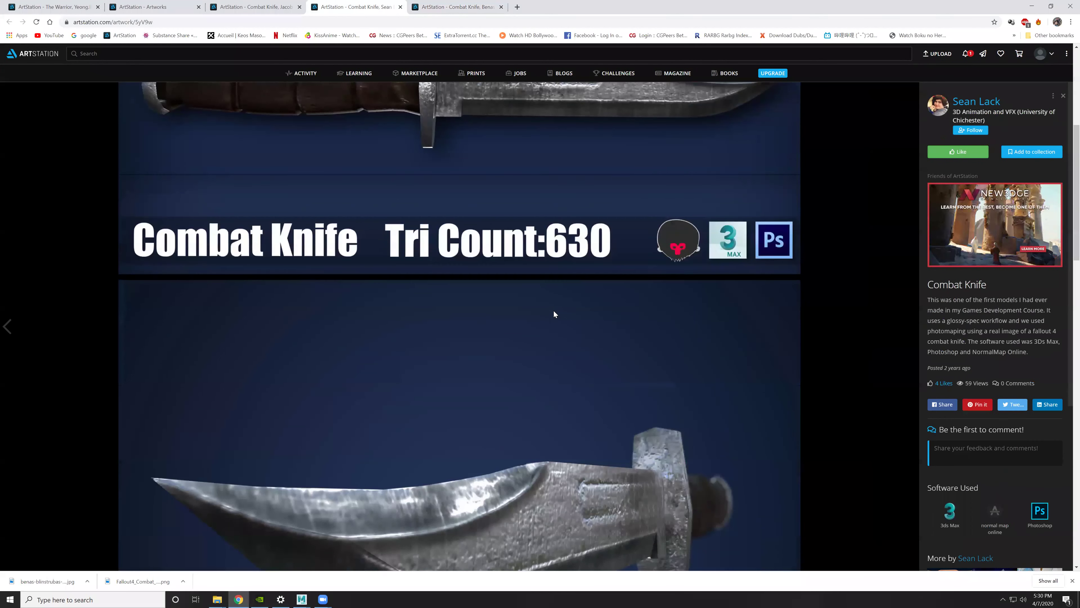
scroll(553, 313, "down", 3)
scroll(555, 314, "up", 2)
scroll(559, 312, "up", 4)
scroll(562, 310, "up", 2)
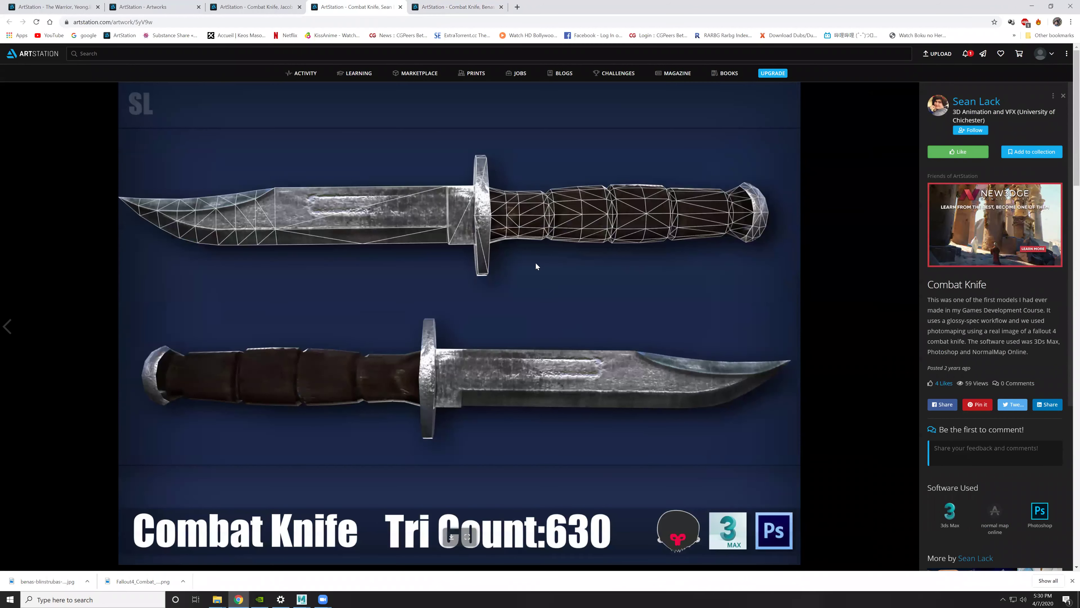
key("ctrl+Tab")
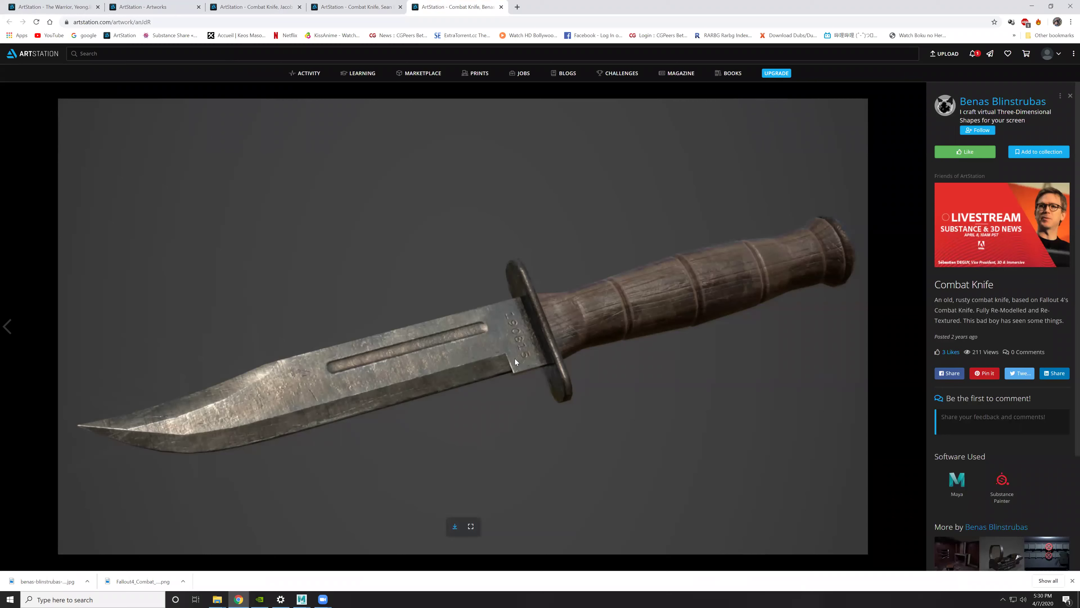
scroll(909, 415, "down", 3)
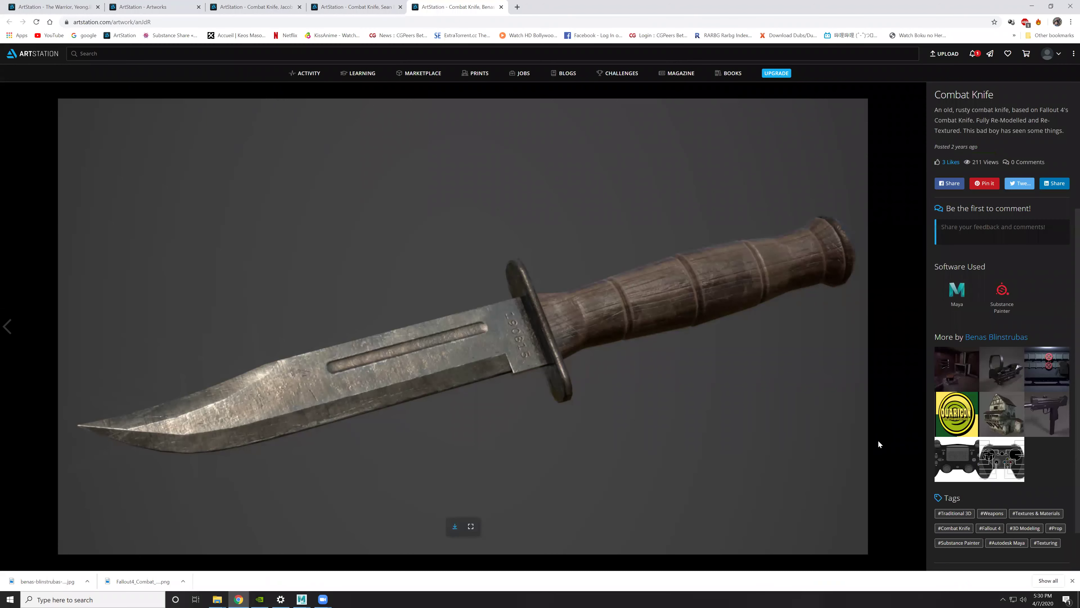
Step: Rotate the reference knife in the 3D viewer, then minimize Chrome to return to Maya
key("ctrl+shift+Tab")
key("ctrl+shift+Tab")
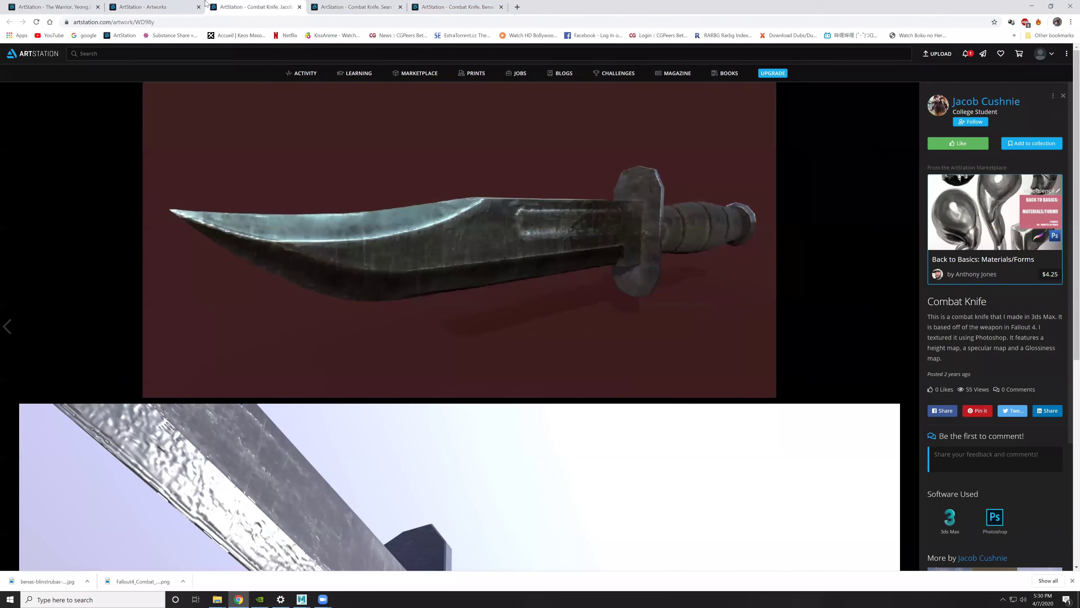
scroll(545, 275, "down", 2)
scroll(584, 247, "down", 5)
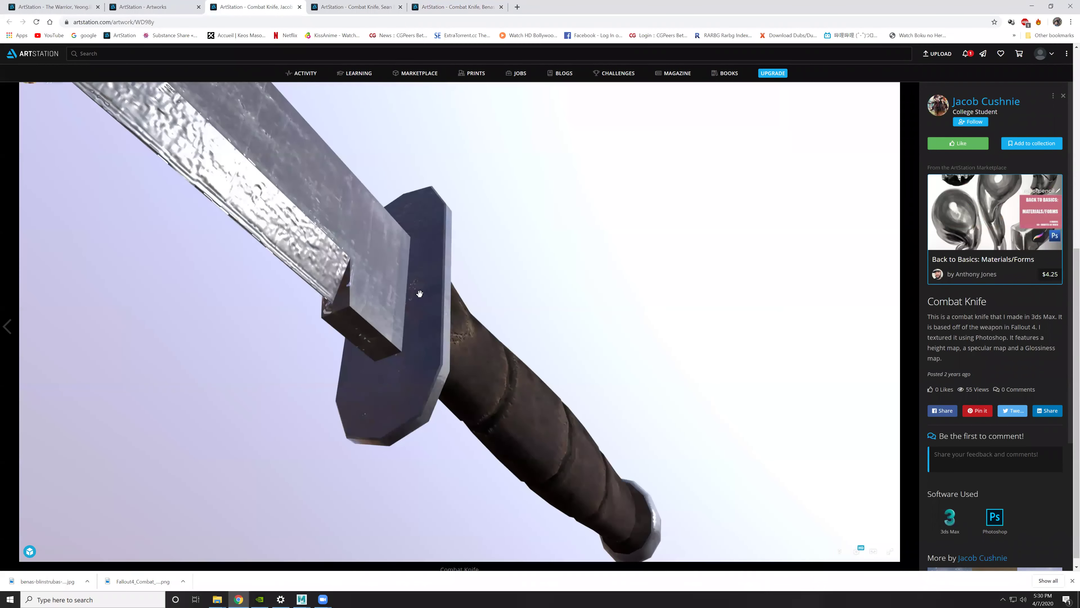
mouse_move(344, 301)
left_mouse_down()
mouse_move(402, 310)
mouse_move(303, 368)
left_mouse_up()
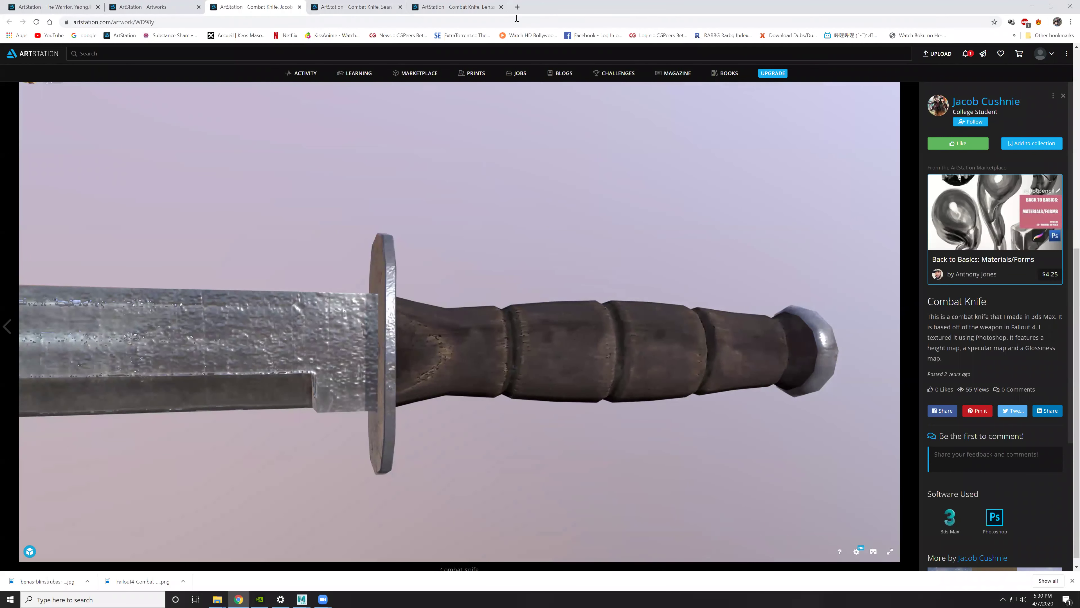
left_click(430, 6)
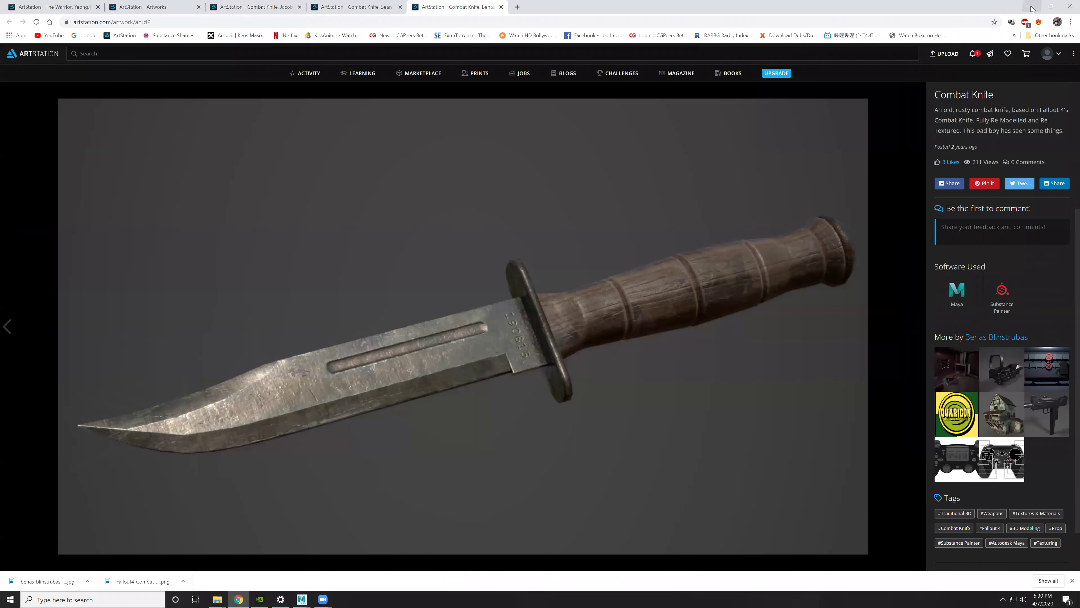
left_click(1031, 6)
mouse_move(627, 313)
left_mouse_down("alt")
mouse_move(524, 313)
mouse_move(460, 363)
left_mouse_up("alt")
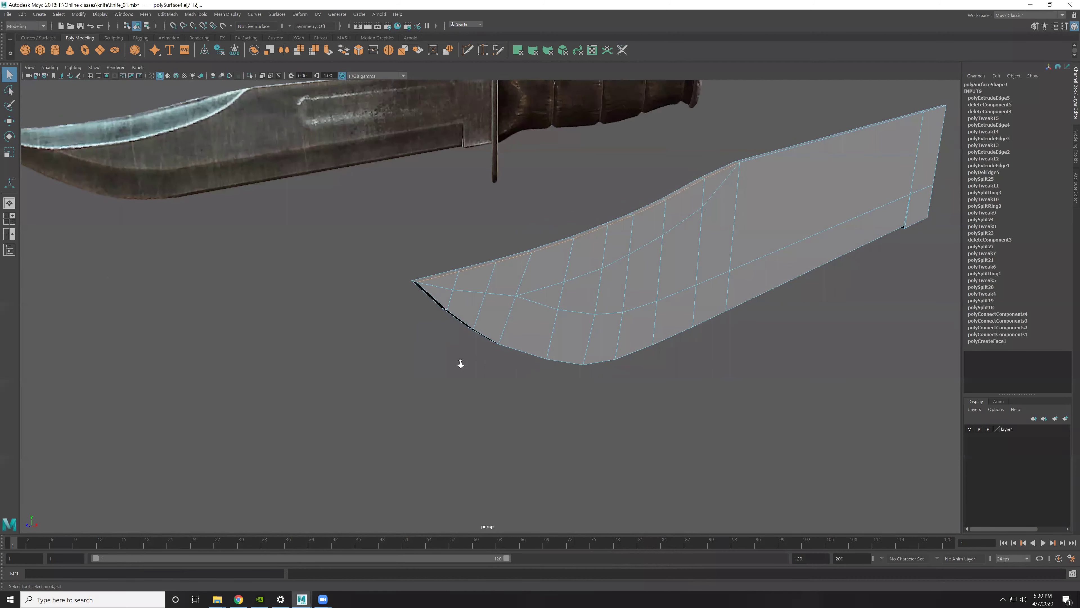
Step: Delete the unwanted bottom edge loop from the blade
mouse_move(448, 316)
left_mouse_down("alt")
mouse_move(569, 309)
mouse_move(609, 390)
mouse_move(634, 338)
mouse_move(783, 430)
mouse_move(716, 381)
mouse_move(595, 343)
mouse_move(584, 234)
left_mouse_up("alt")
double_click(716, 393)
right_click_drag(583, 230, 472, 271, "shift")
key("w")
mouse_move(476, 270)
left_mouse_down("alt")
mouse_move(485, 324)
mouse_move(548, 228)
mouse_move(507, 285)
mouse_move(499, 260)
mouse_move(748, 270)
left_mouse_up("alt")
mouse_move(748, 270)
right_mouse_down("alt")
mouse_move(702, 368)
mouse_move(528, 297)
right_mouse_up("alt")
mouse_move(528, 296)
left_mouse_down("alt")
mouse_move(735, 373)
mouse_move(504, 287)
mouse_move(592, 403)
mouse_move(643, 374)
mouse_move(508, 394)
left_mouse_up("alt")
Step: Target-weld the stray vertex near the blade's rear notch onto its neighbour
key("F9")
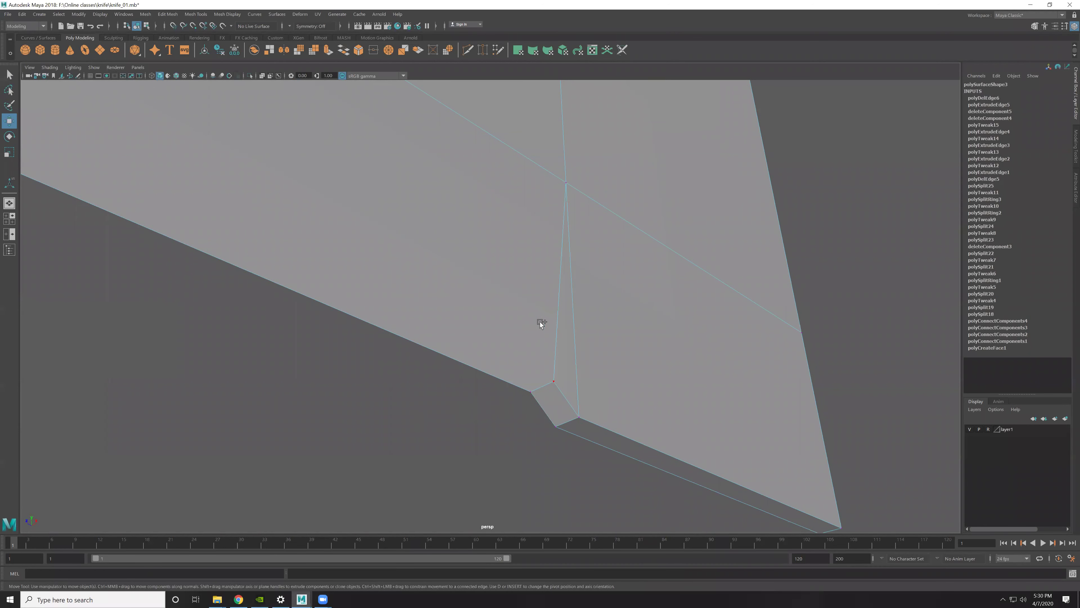
mouse_move(539, 300)
right_mouse_down("shift")
mouse_move(536, 274)
mouse_move(541, 296)
right_mouse_up("shift")
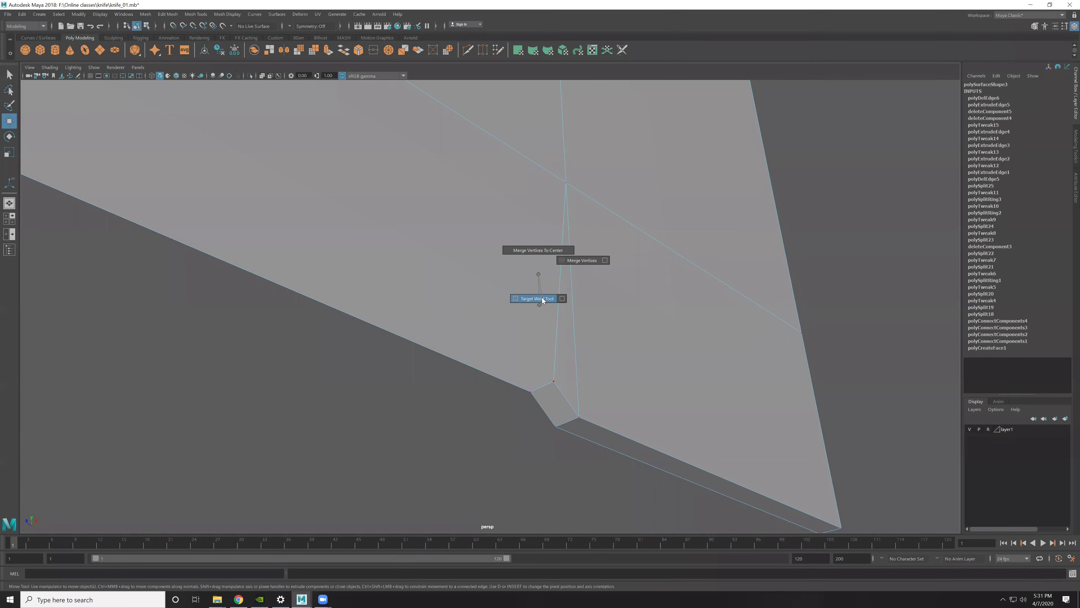
right_click_drag(541, 297, 542, 297, "shift")
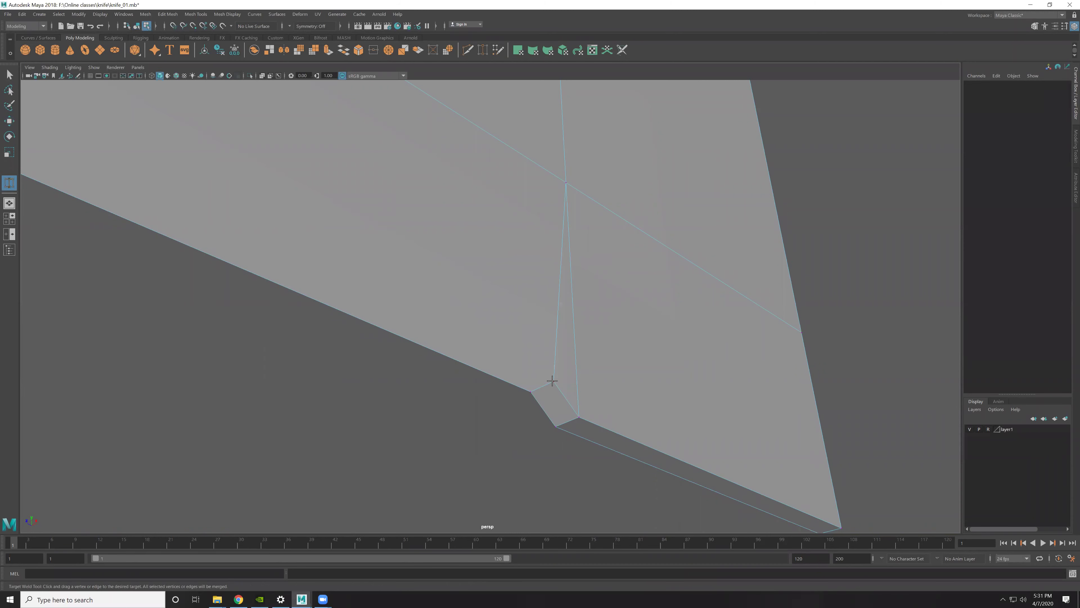
left_click_drag(552, 380, 531, 391)
key("w")
Step: Inspect the edited blade from several angles, then deselect it
left_click_drag(656, 323, 710, 330, "alt")
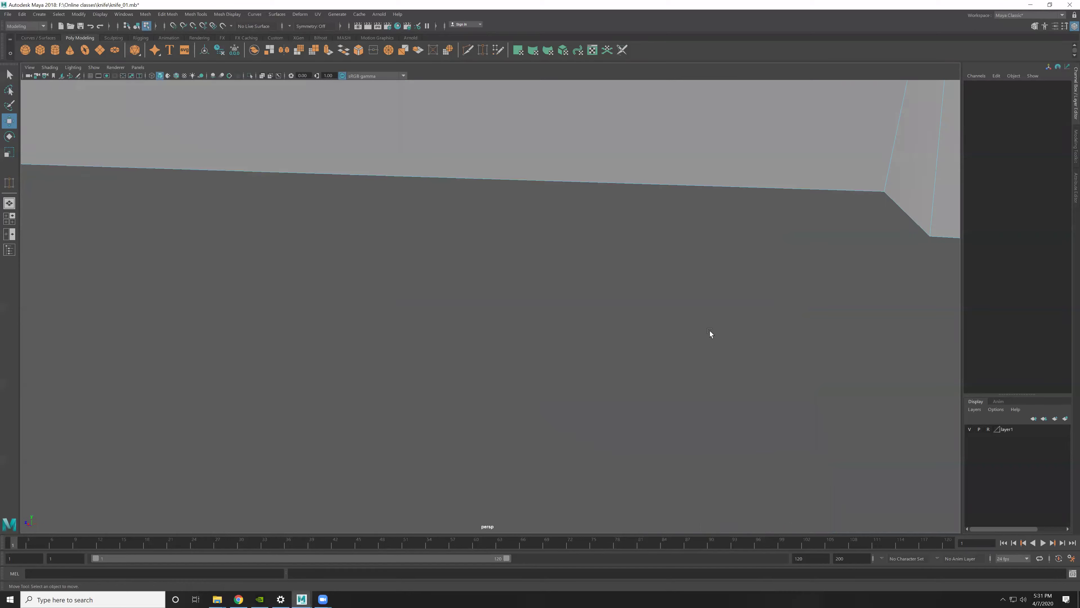
mouse_move(802, 368)
left_mouse_down("alt")
mouse_move(729, 392)
mouse_move(612, 359)
mouse_move(555, 429)
left_mouse_up("alt")
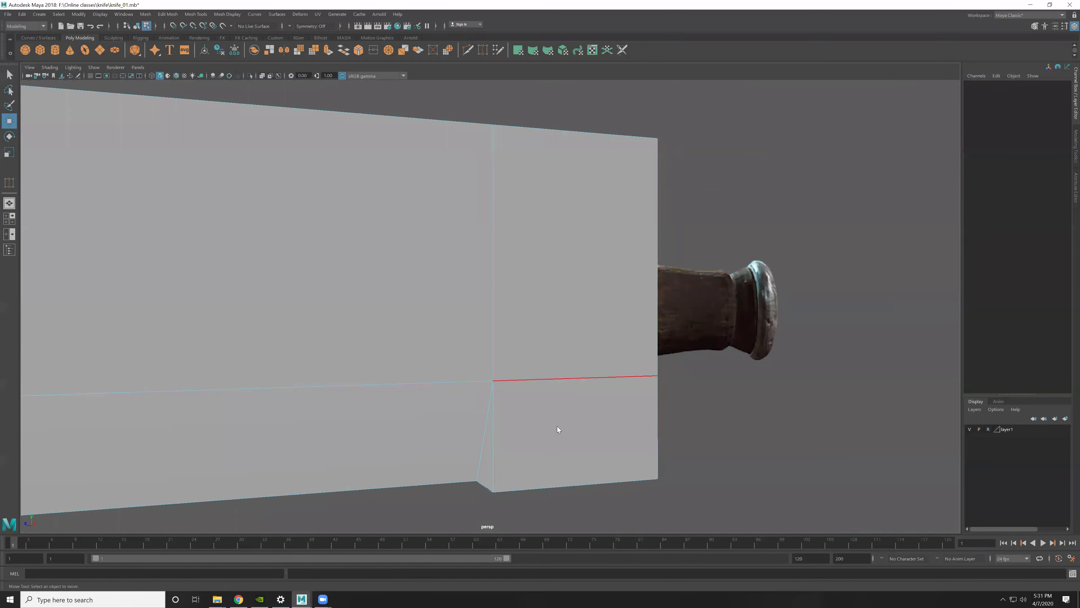
left_click(484, 451)
key("f")
left_click_drag(622, 447, 653, 437, "alt")
mouse_move(533, 441)
left_mouse_down("alt")
mouse_move(703, 401)
mouse_move(388, 252)
mouse_move(353, 302)
left_mouse_up("alt")
scroll(622, 379, "up", 5)
left_click(624, 345)
scroll(426, 307, "down", 5)
mouse_move(531, 314)
left_mouse_down("alt")
mouse_move(602, 387)
mouse_move(821, 348)
mouse_move(675, 393)
mouse_move(671, 381)
mouse_move(815, 450)
mouse_move(805, 378)
mouse_move(631, 322)
mouse_move(561, 347)
mouse_move(589, 356)
left_mouse_up("alt")
scroll(655, 387, "up", 5)
left_click(815, 450)
Step: Select the blade's spine edge loops in edge mode
left_click(589, 357)
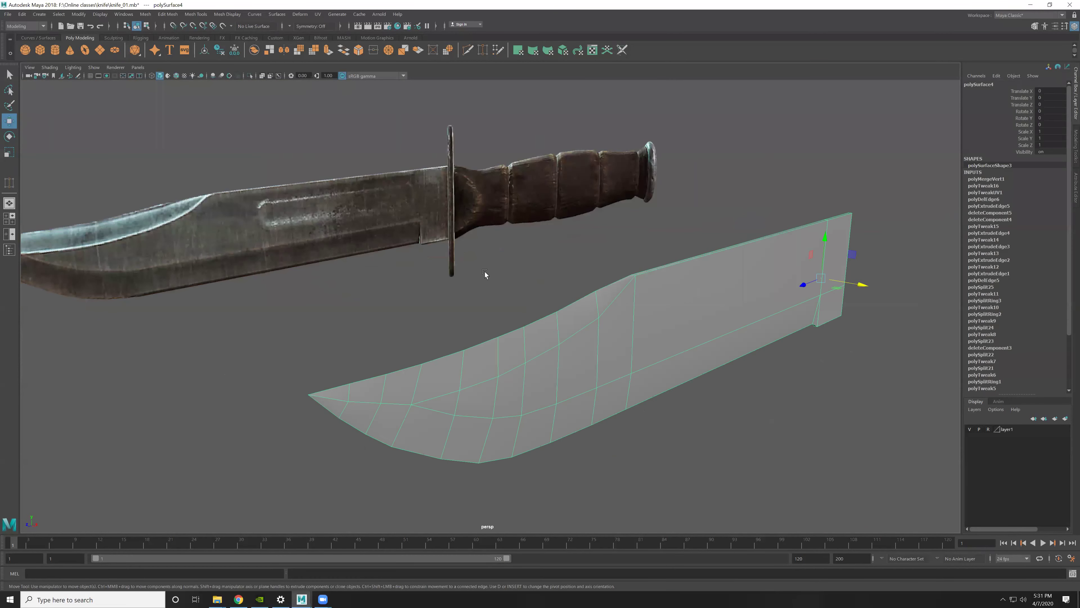
right_click_drag(598, 370, 588, 225)
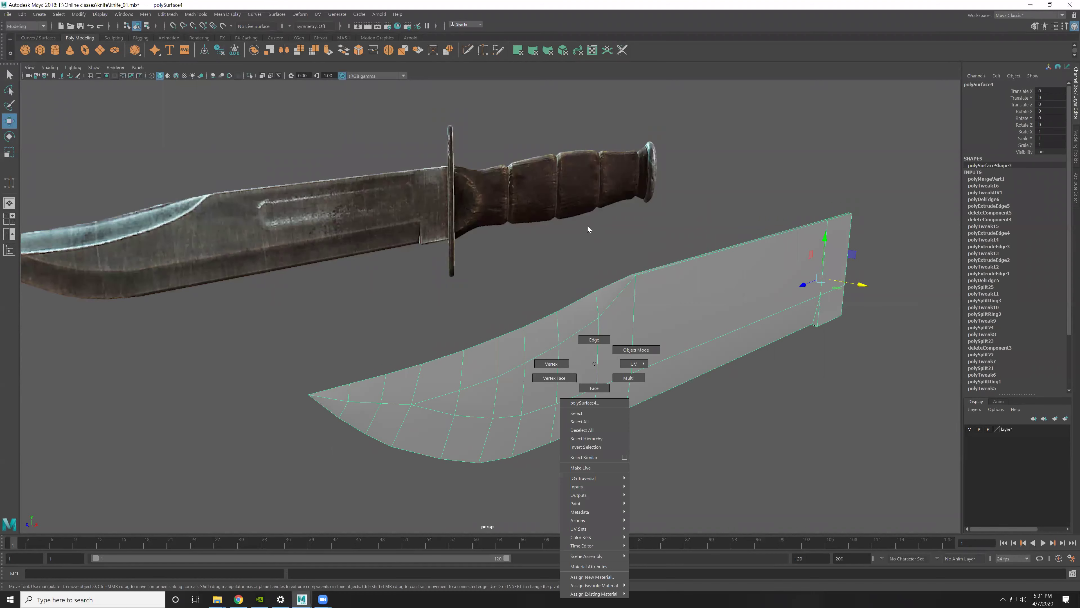
left_click(438, 395)
double_click(478, 383)
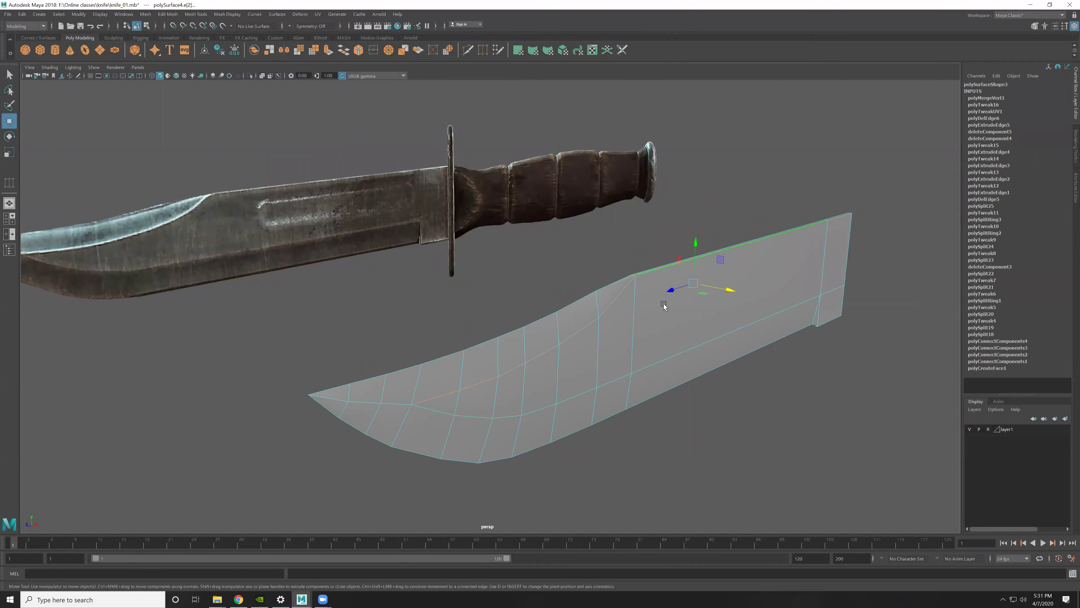
left_click(482, 417)
double_click(510, 415)
left_click(484, 384)
mouse_move(484, 384)
left_mouse_down("alt")
mouse_move(579, 344)
mouse_move(791, 364)
mouse_move(644, 272)
left_mouse_up("alt")
scroll(643, 272, "up", 5)
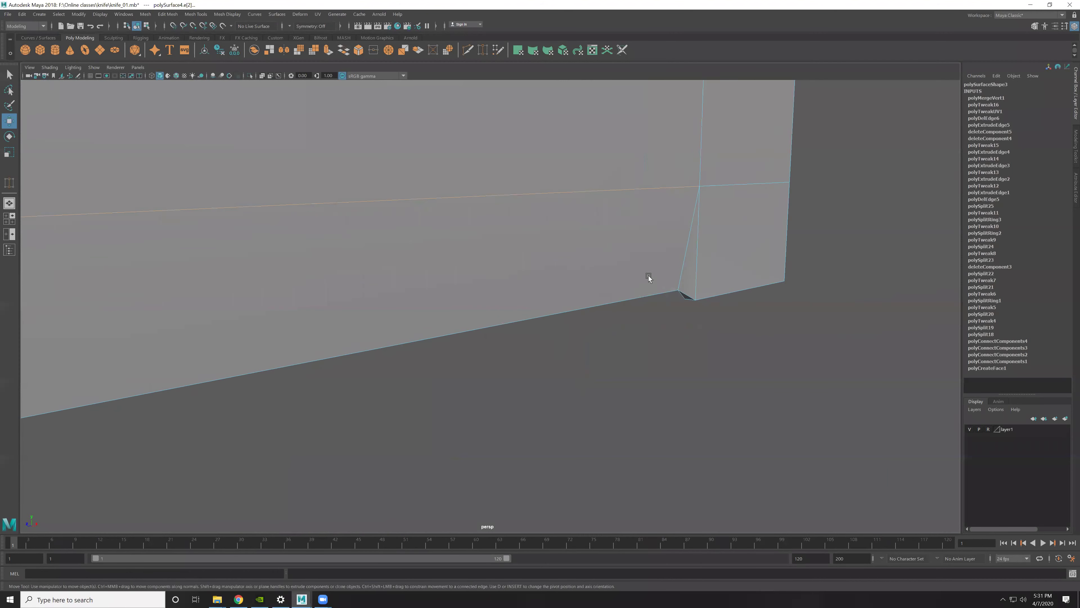
mouse_move(689, 308)
left_mouse_down("alt")
mouse_move(696, 269)
mouse_move(779, 244)
mouse_move(653, 271)
mouse_move(640, 240)
left_mouse_up("alt")
Step: Harden the selected spine edges, then clear the selection
right_click_drag(605, 219, 668, 247, "shift")
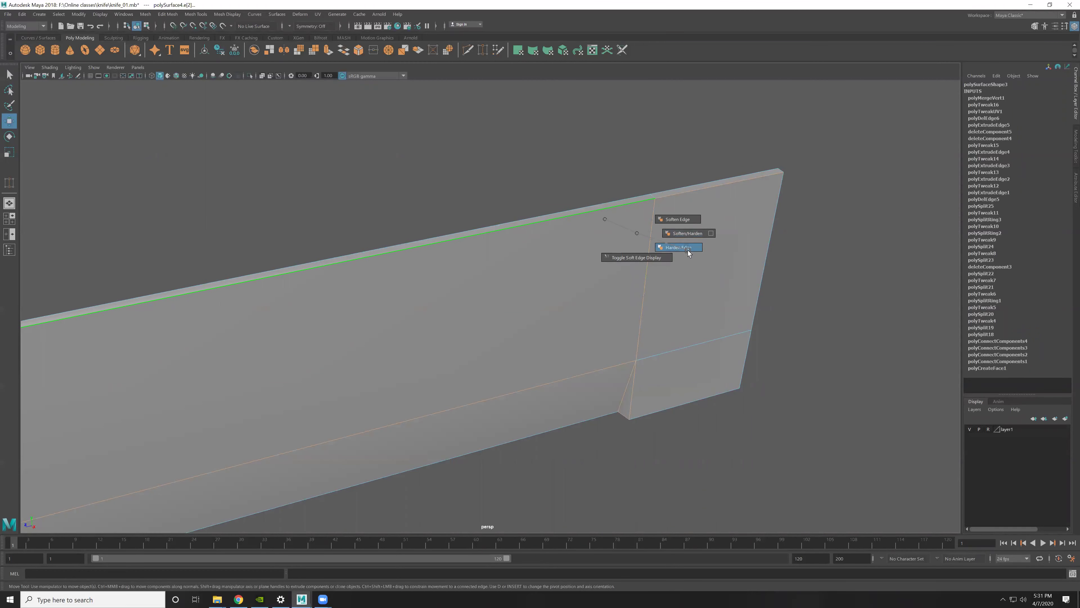
right_click_drag(689, 251, 689, 252, "shift")
left_click_drag(602, 274, 639, 305, "alt")
left_click(737, 390)
mouse_move(738, 388)
left_mouse_down("alt")
mouse_move(601, 328)
mouse_move(637, 325)
mouse_move(678, 280)
mouse_move(421, 306)
mouse_move(510, 393)
left_mouse_up("alt")
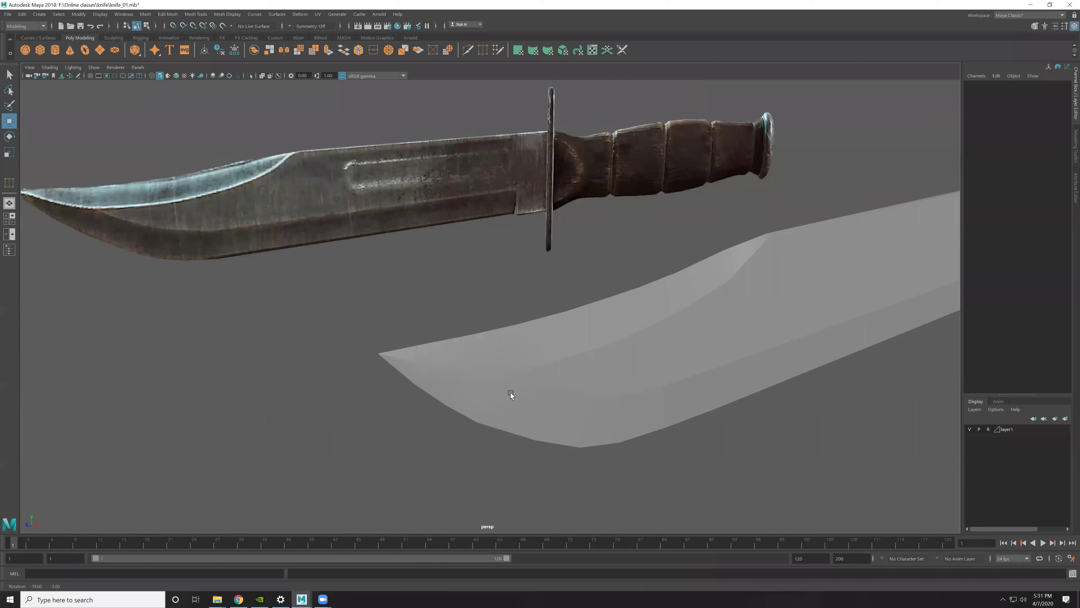
Step: Soften the selected edge near the blade tip
left_click(481, 386)
mouse_move(481, 385)
right_mouse_down()
mouse_move(479, 374)
mouse_move(622, 385)
mouse_move(625, 366)
right_mouse_up()
left_click(432, 366)
left_click(470, 353)
left_click(743, 413)
Step: Pick edges along the blade, clear them, and orbit to lay the blade horizontal
left_click_drag(743, 413, 629, 389, "alt")
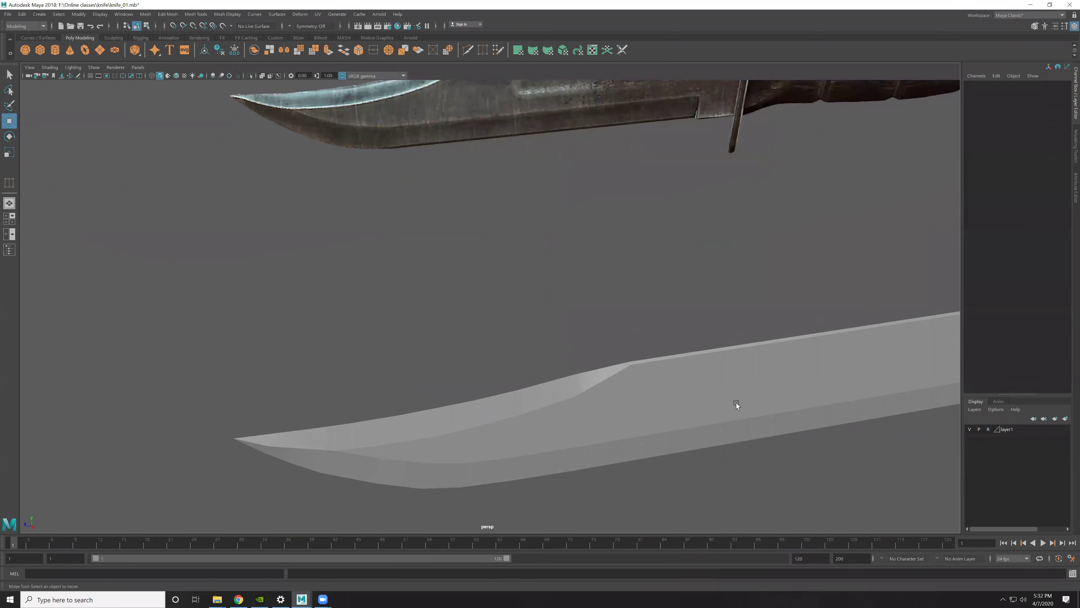
left_click(735, 403)
scroll(591, 404, "up", 3)
left_click(598, 391)
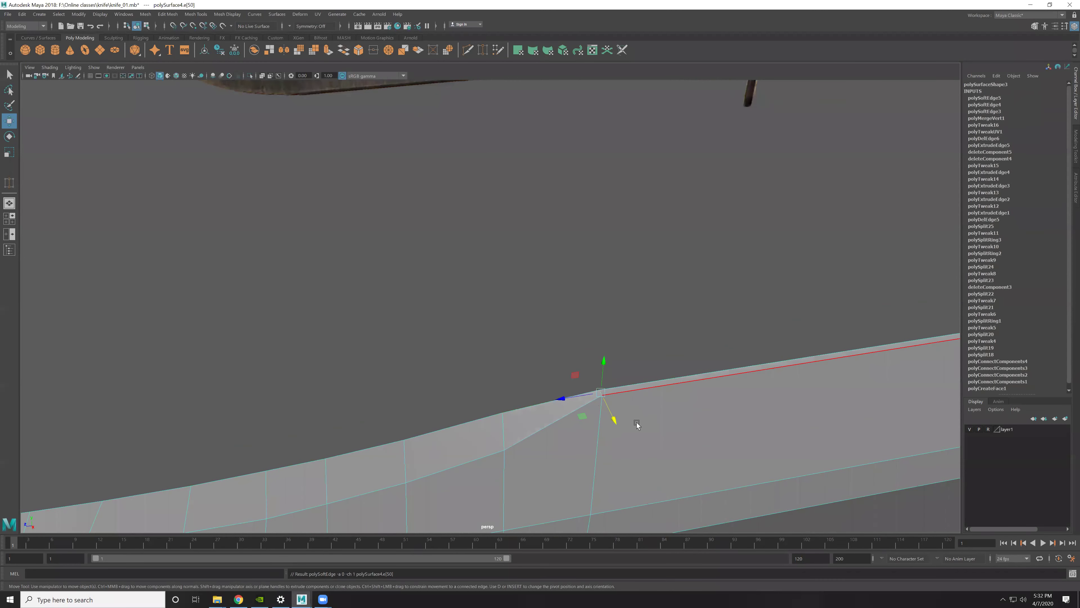
left_click(637, 422)
scroll(665, 355, "down", 5)
mouse_move(665, 355)
left_mouse_down("alt")
mouse_move(637, 347)
mouse_move(691, 352)
mouse_move(606, 361)
mouse_move(747, 306)
mouse_move(554, 292)
mouse_move(506, 331)
mouse_move(451, 313)
left_mouse_up("alt")
Step: Select the blade's end faces in face mode, then return to object mode
left_click(606, 361)
scroll(451, 314, "up", 3)
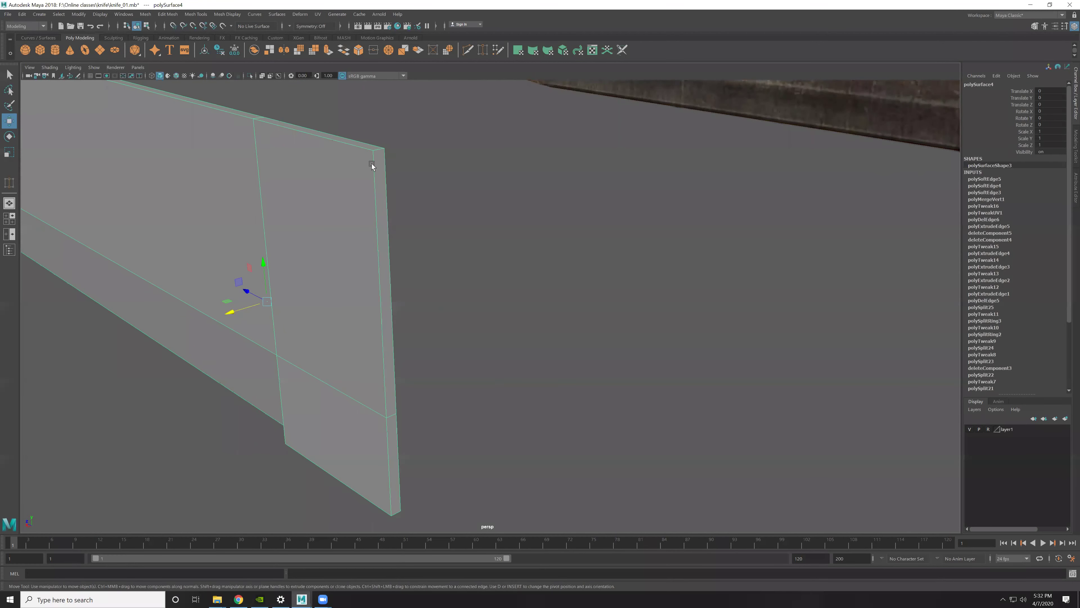
key("F11")
left_click(384, 203)
left_click(393, 428, "shift")
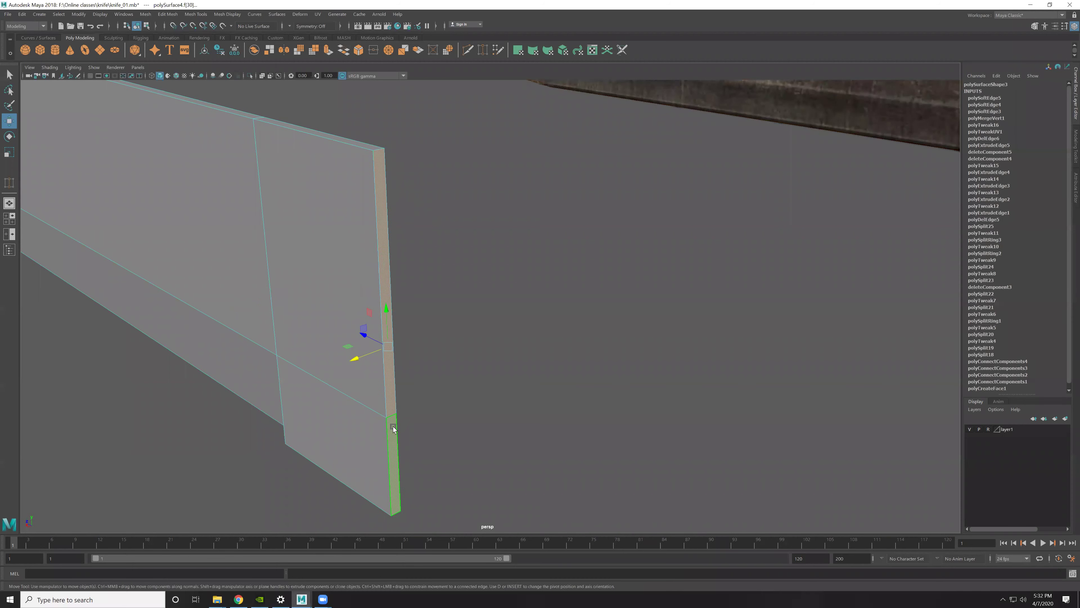
key("F8")
mouse_move(428, 442)
left_mouse_down("alt")
mouse_move(407, 310)
mouse_move(441, 282)
mouse_move(506, 325)
left_mouse_up("alt")
Step: Try the Walk Tool, frame the blade, and switch the viewport to the top view
key("alt+grave")
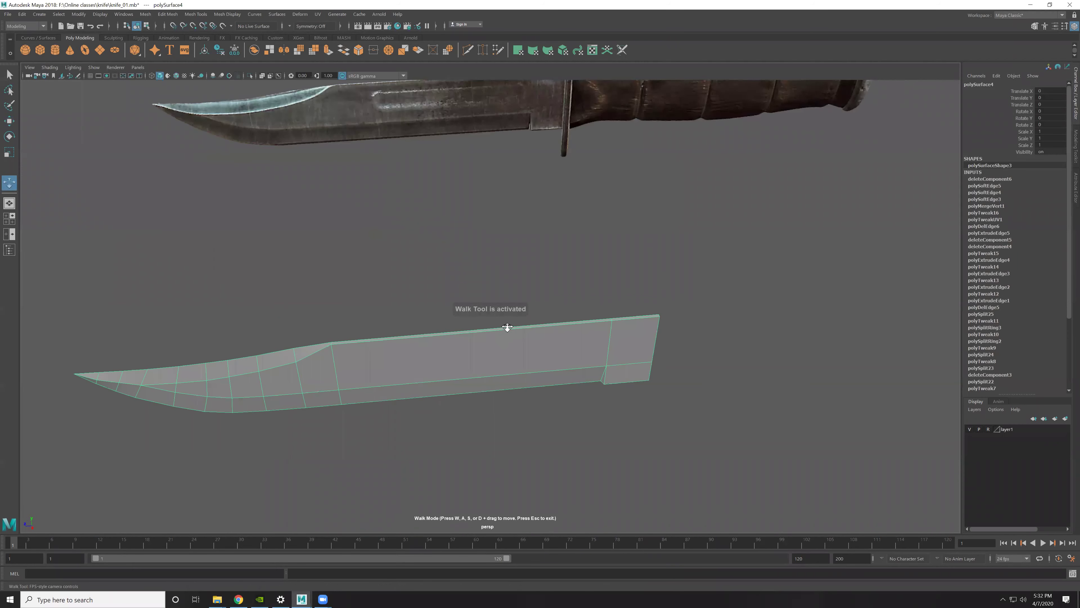
key("Escape")
key("f")
left_click_drag(482, 346, 416, 260)
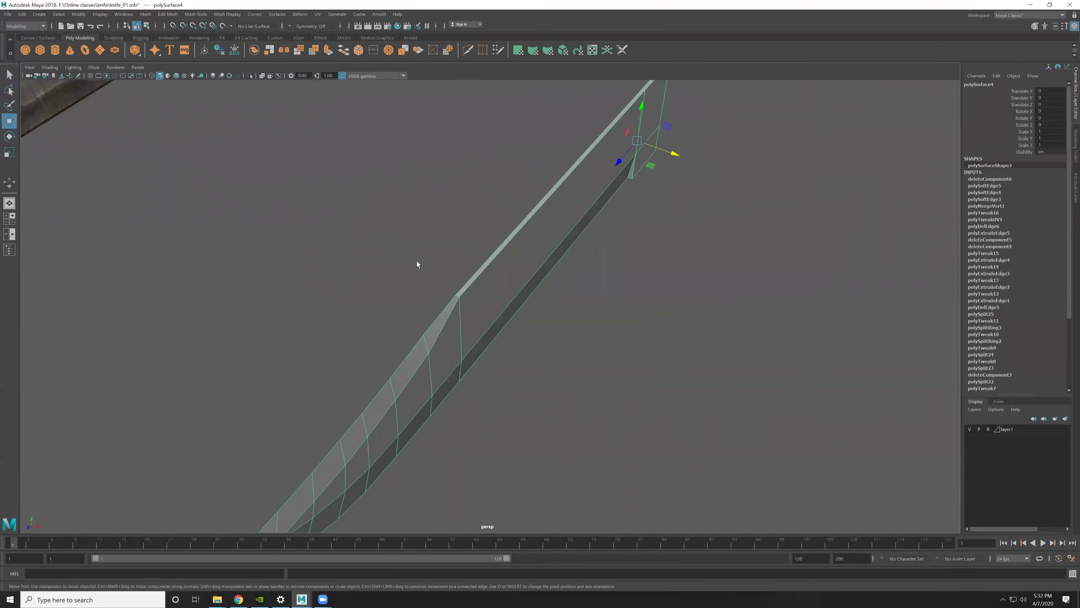
scroll(530, 279, "up", 3)
scroll(533, 289, "down", 4)
middle_click_drag(552, 241, 461, 387)
Step: Snap the blade's pivot onto its edge
key("d")
scroll(506, 292, "up", 5)
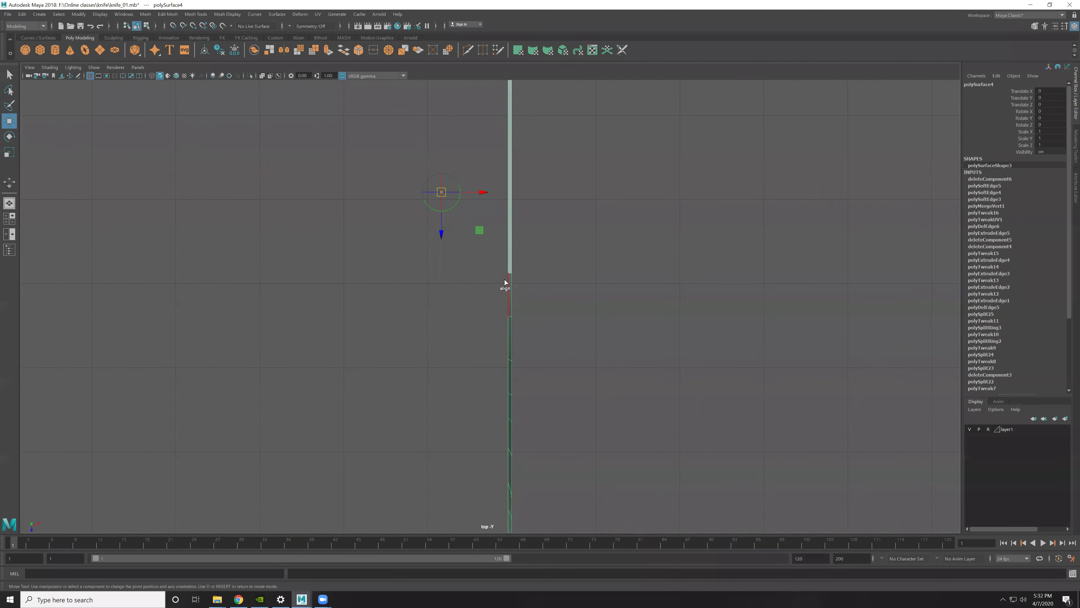
left_click(504, 283)
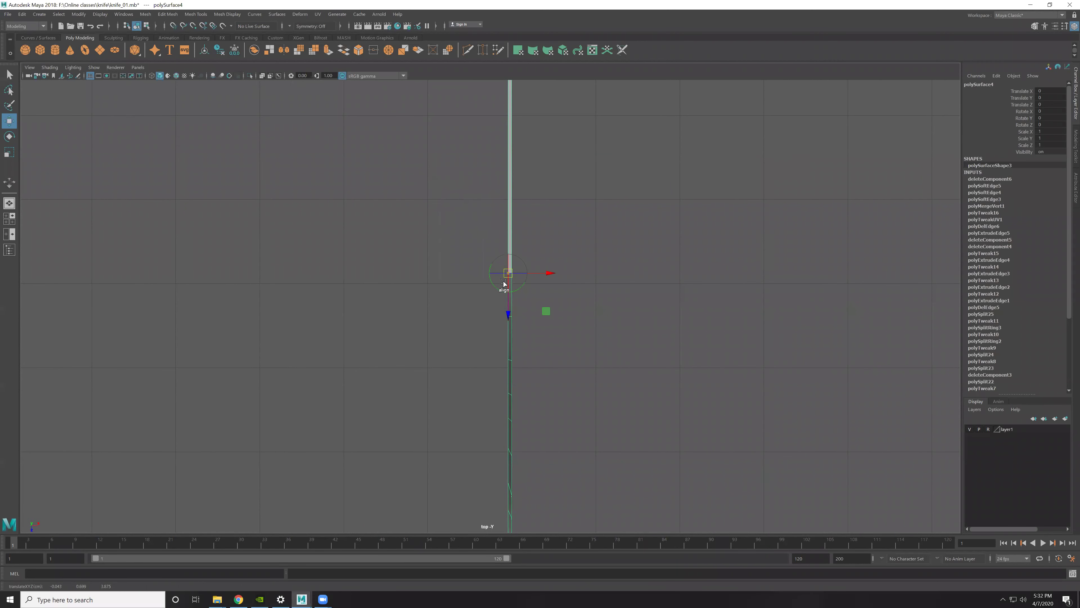
key("d")
Step: Move the blade to Translate X 0.043 with grid snapping, then return to perspective
left_click_drag(536, 273, 555, 292)
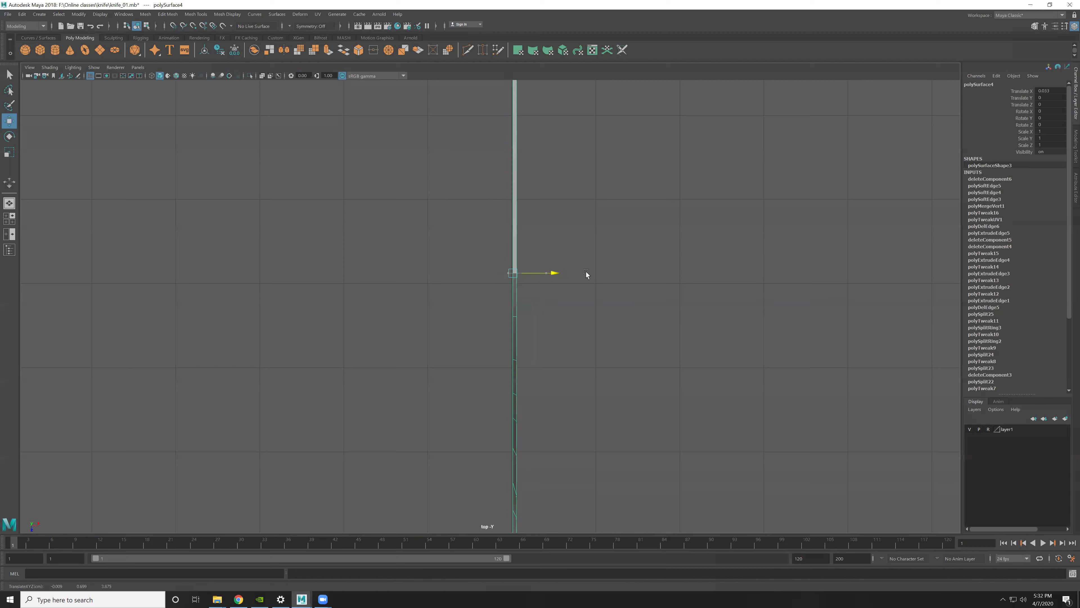
middle_click_drag(508, 285, 508, 293)
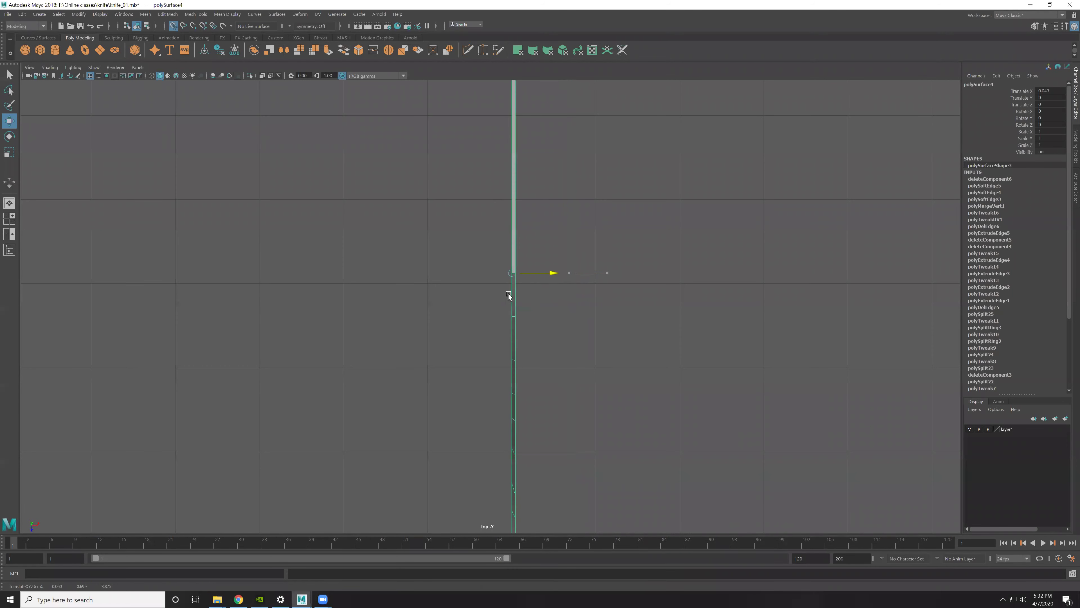
key("space")
key("space")
mouse_move(700, 226)
left_mouse_down("alt")
mouse_move(659, 400)
mouse_move(580, 360)
mouse_move(491, 374)
mouse_move(313, 250)
mouse_move(447, 310)
mouse_move(405, 350)
left_mouse_up("alt")
scroll(659, 400, "up", 5)
scroll(447, 310, "down", 5)
Step: Select a strip of faces along the blade, then return to object mode
key("F11")
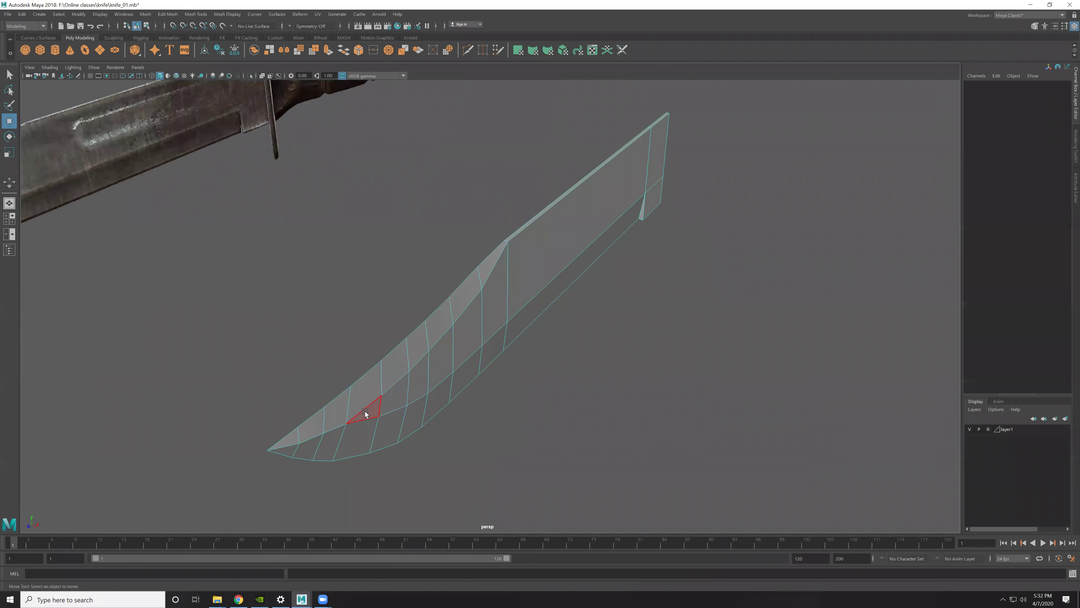
left_click(365, 411)
mouse_move(400, 396)
left_mouse_down()
mouse_move(568, 238)
mouse_move(661, 170)
mouse_move(638, 219)
left_mouse_up()
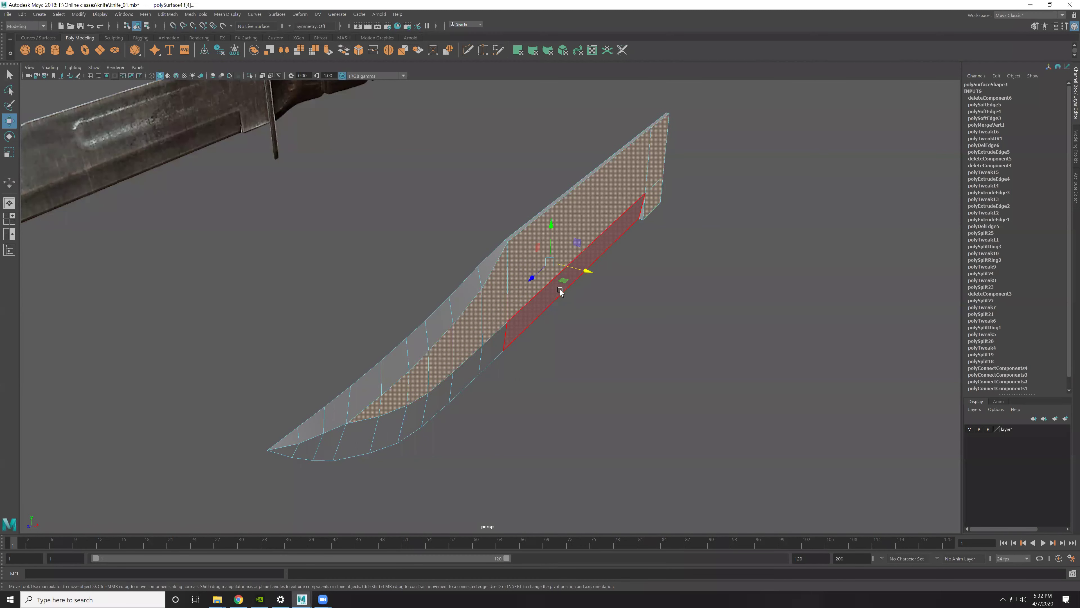
left_click_drag(588, 274, 404, 350, "alt")
key("F8")
Step: Select the blade-tip vertex and maximize the side view zoomed in on it
key("F9")
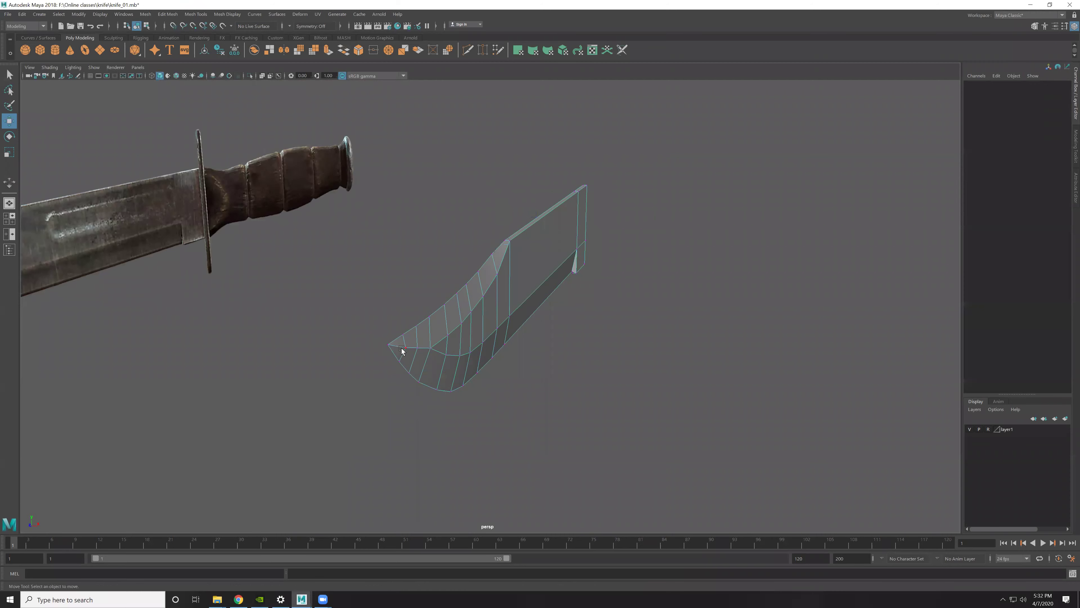
left_click(405, 347)
key("space")
key("space")
key("f")
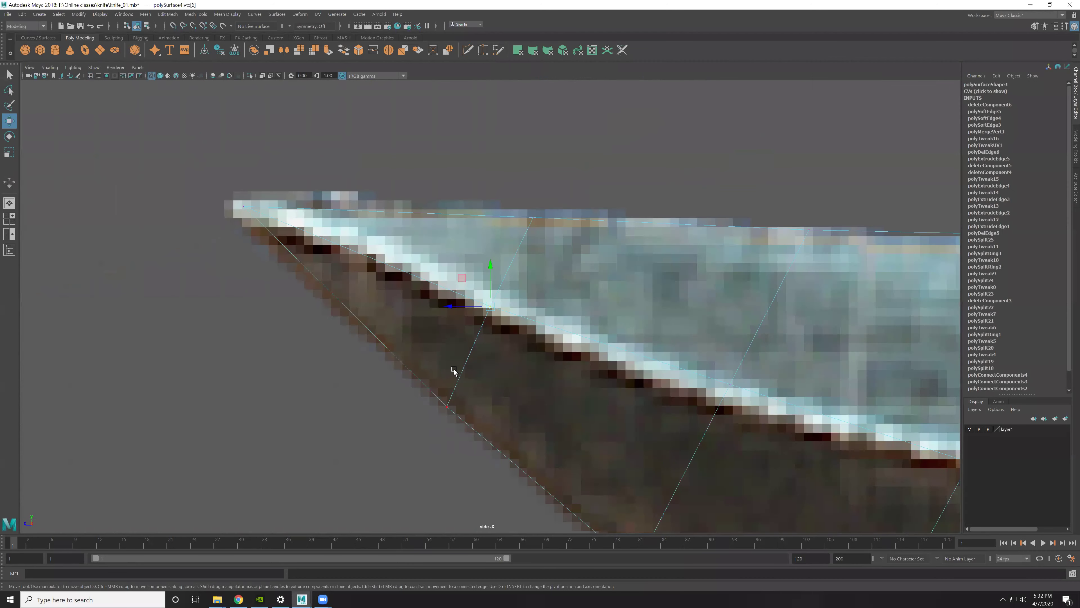
key("space")
key("space")
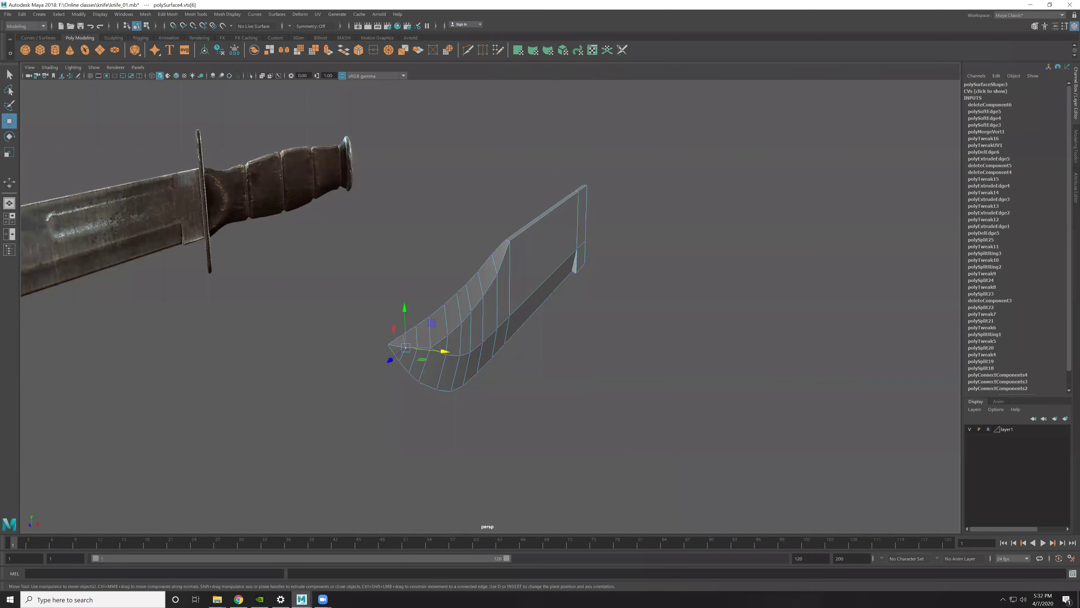
mouse_move(565, 339)
left_mouse_down("alt")
mouse_move(393, 320)
mouse_move(540, 330)
left_mouse_up("alt")
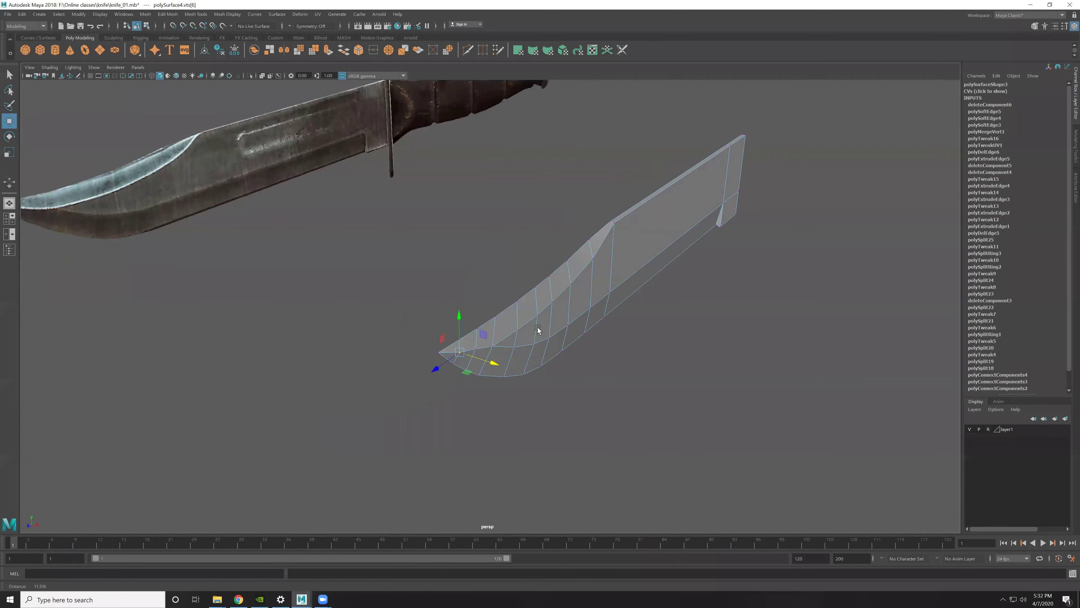
scroll(413, 330, "up", 5)
scroll(573, 374, "up", 3)
scroll(553, 368, "down", 3)
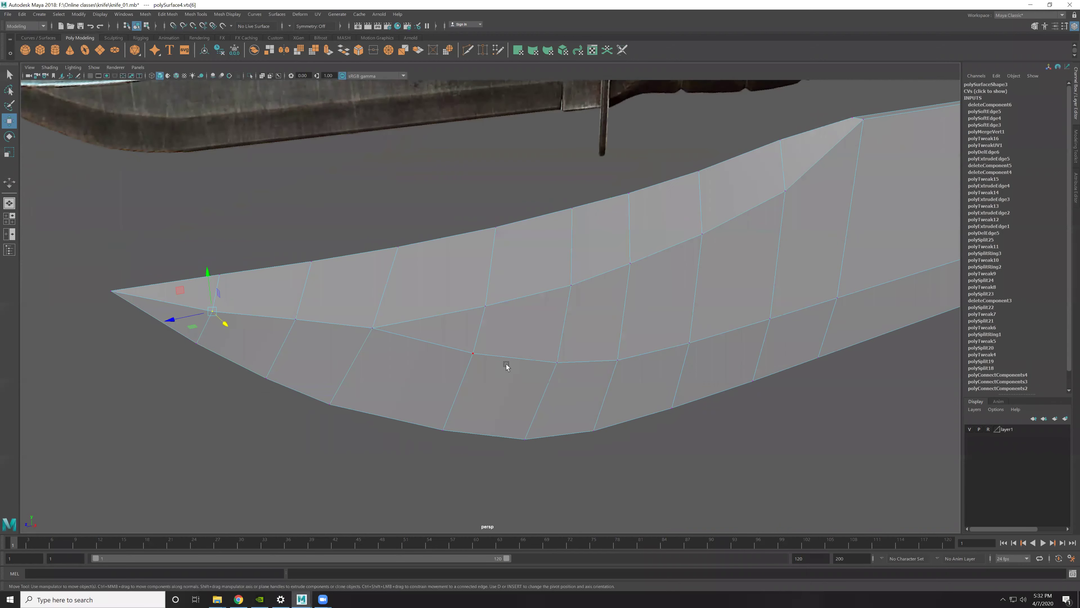
key("space")
key("space")
scroll(495, 319, "down", 5)
Step: Move the tip vertices in side view to follow the reference knife's edge
scroll(496, 319, "up", 1)
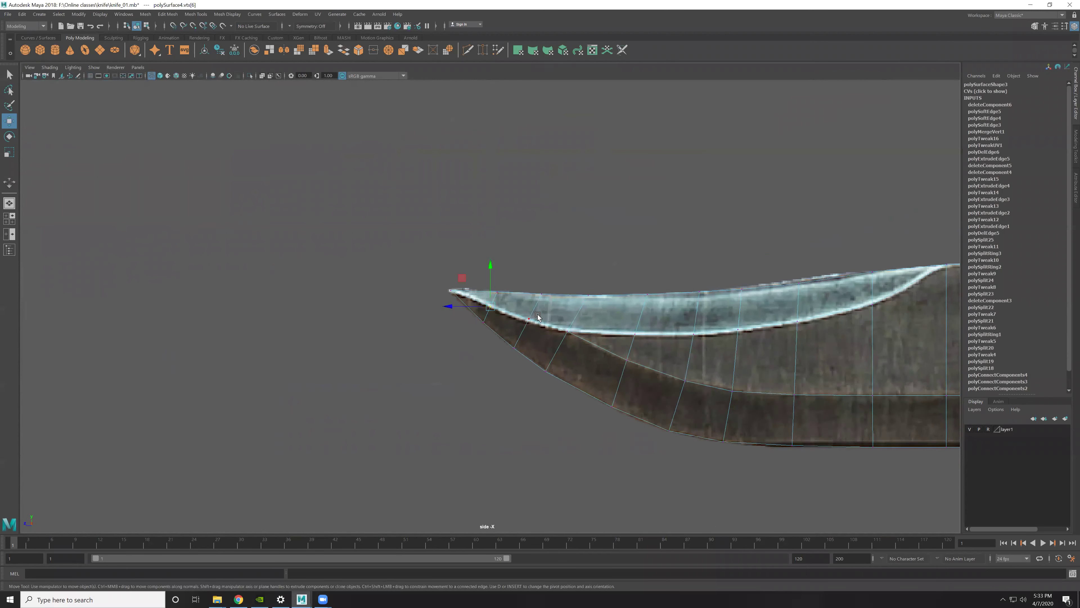
scroll(539, 318, "up", 2)
scroll(554, 324, "up", 2)
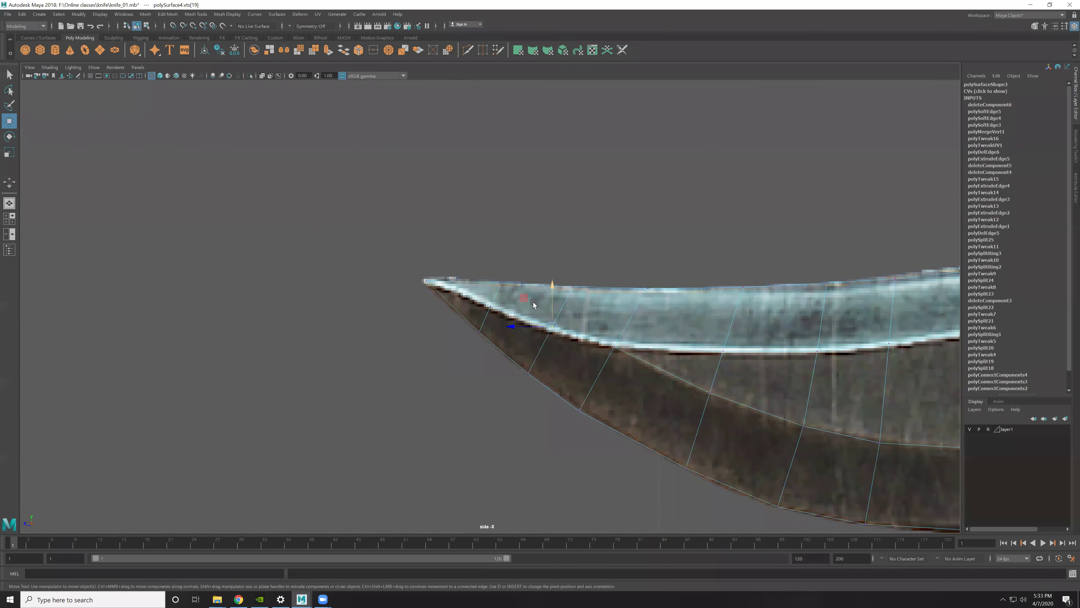
left_click_drag(523, 298, 618, 349)
left_click(616, 348)
left_click_drag(586, 317, 585, 318)
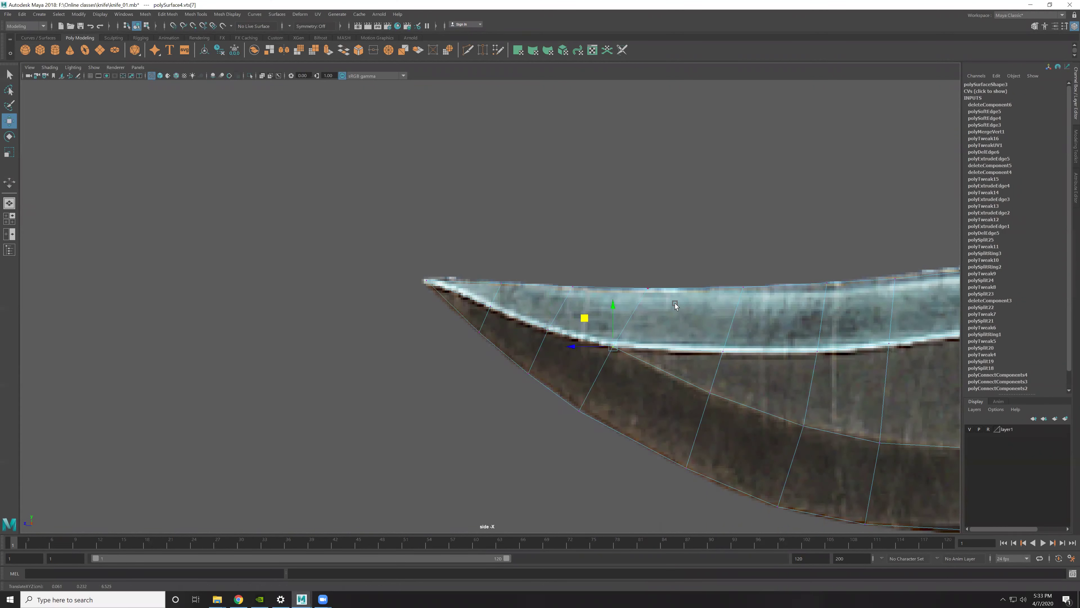
Step: Return to the four-view layout and orbit the perspective view to check the reshaped tip
key("space")
key("space")
mouse_move(745, 355)
left_mouse_down("alt")
mouse_move(690, 299)
mouse_move(718, 252)
left_mouse_up("alt")
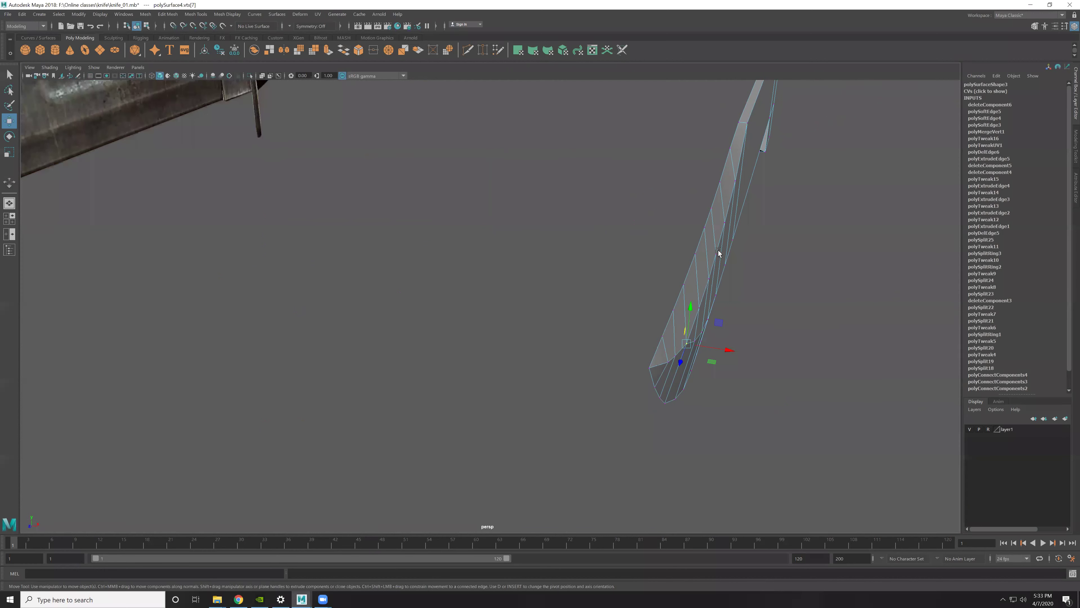
mouse_move(677, 345)
left_mouse_down("alt")
mouse_move(661, 360)
mouse_move(665, 292)
left_mouse_up("alt")
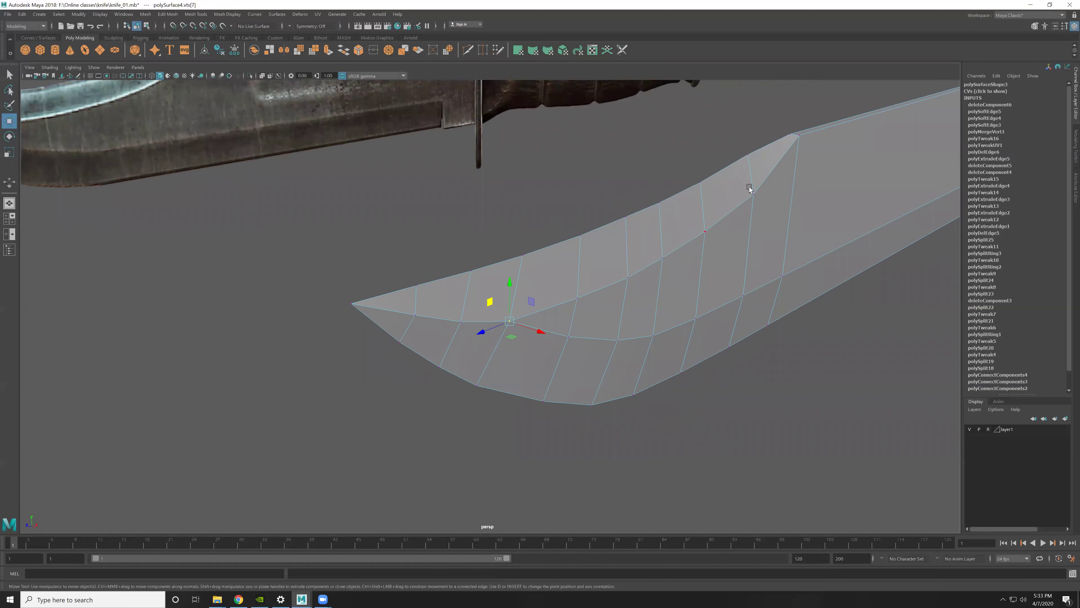
left_click_drag(791, 192, 806, 169, "alt")
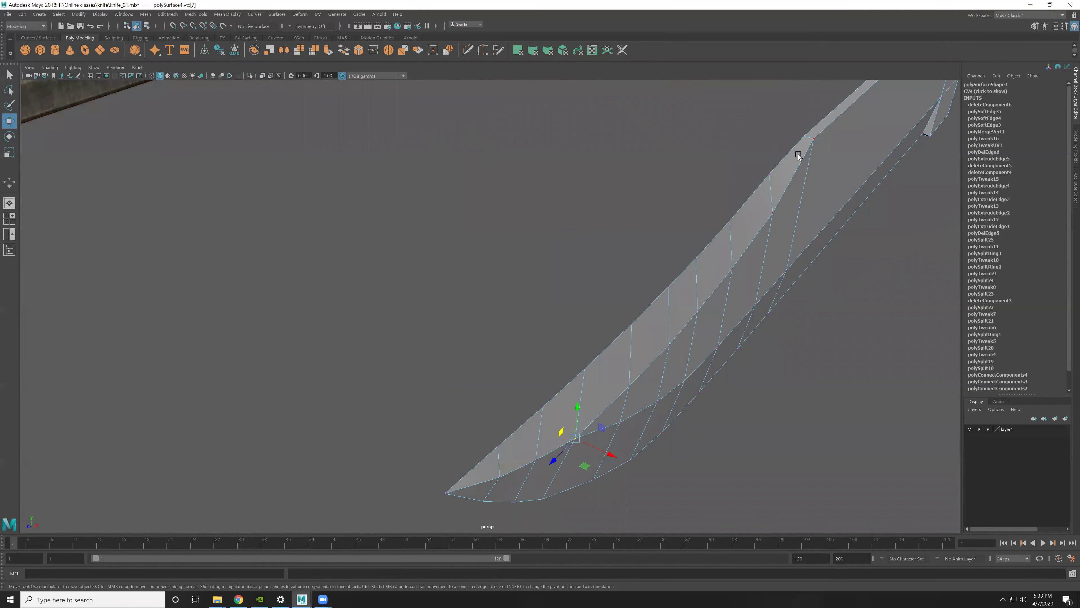
mouse_move(475, 445)
left_mouse_down("alt")
mouse_move(611, 444)
mouse_move(621, 300)
left_mouse_up("alt")
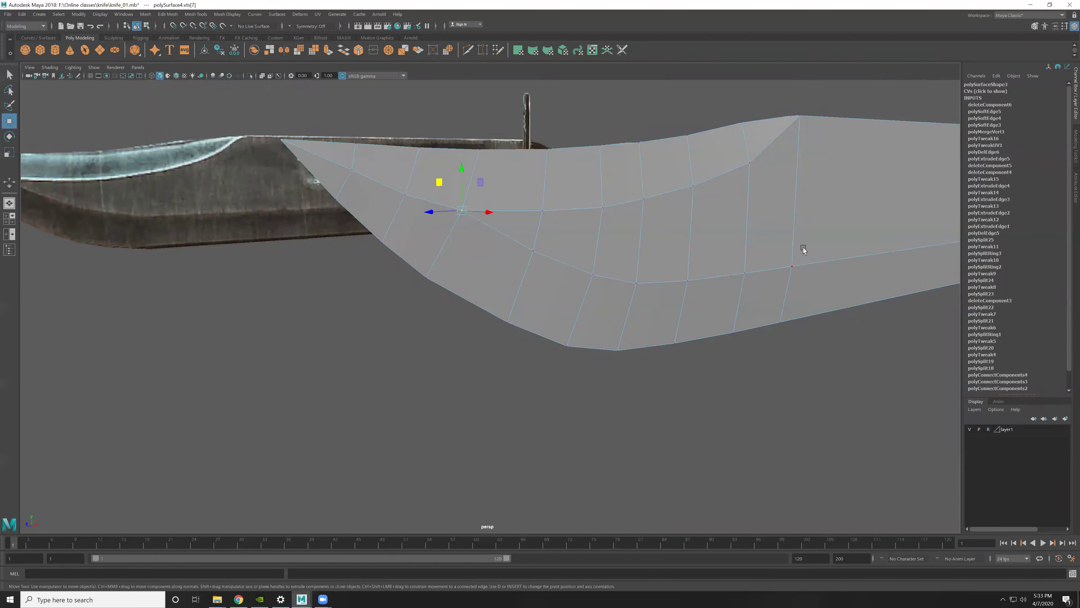
right_click_drag(818, 295, 770, 261, "alt")
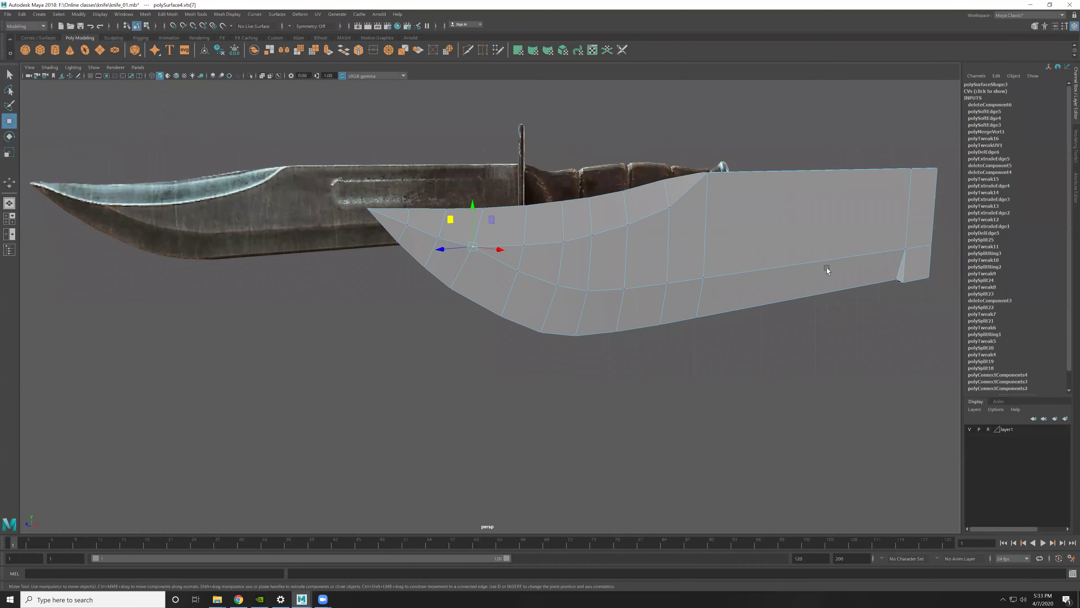
mouse_move(760, 282)
left_mouse_down("alt")
mouse_move(526, 270)
mouse_move(459, 234)
left_mouse_up("alt")
left_click(459, 235)
Step: Select a bevel vertex near the blade tip and inspect it in perspective
key("space")
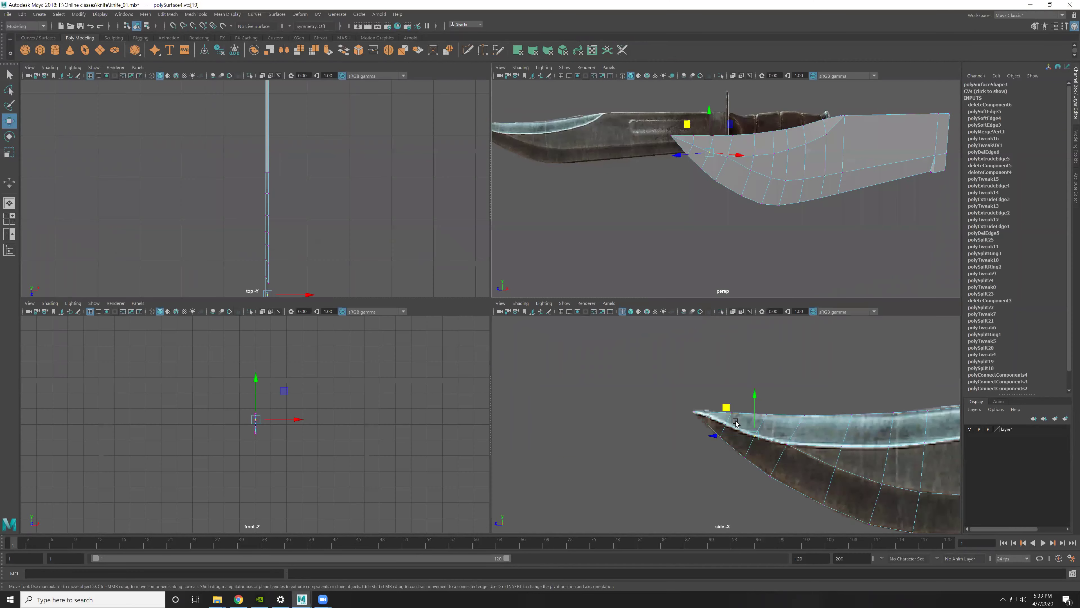
key("space")
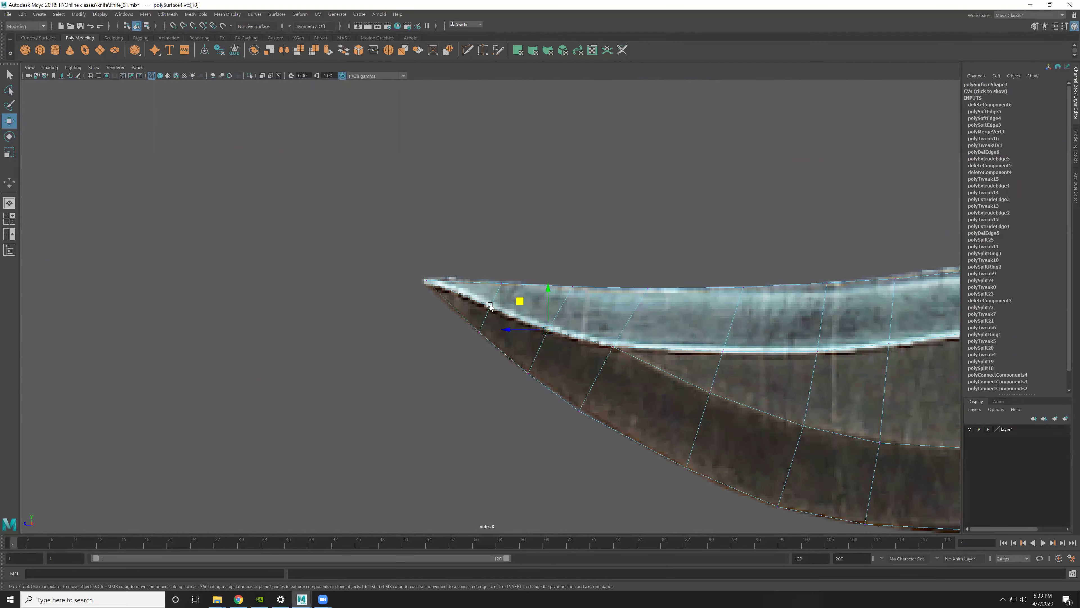
key("space")
key("space")
mouse_move(655, 189)
left_mouse_down("alt")
mouse_move(655, 228)
mouse_move(683, 265)
left_mouse_up("alt")
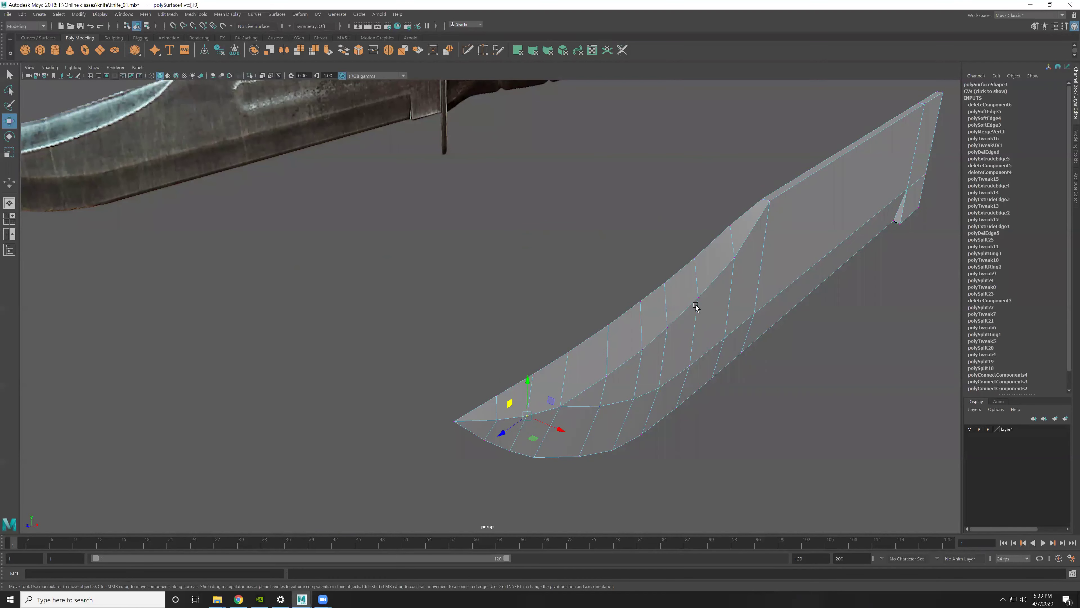
left_click(771, 207)
mouse_move(771, 208)
left_mouse_down("alt")
mouse_move(790, 226)
mouse_move(753, 231)
left_mouse_up("alt")
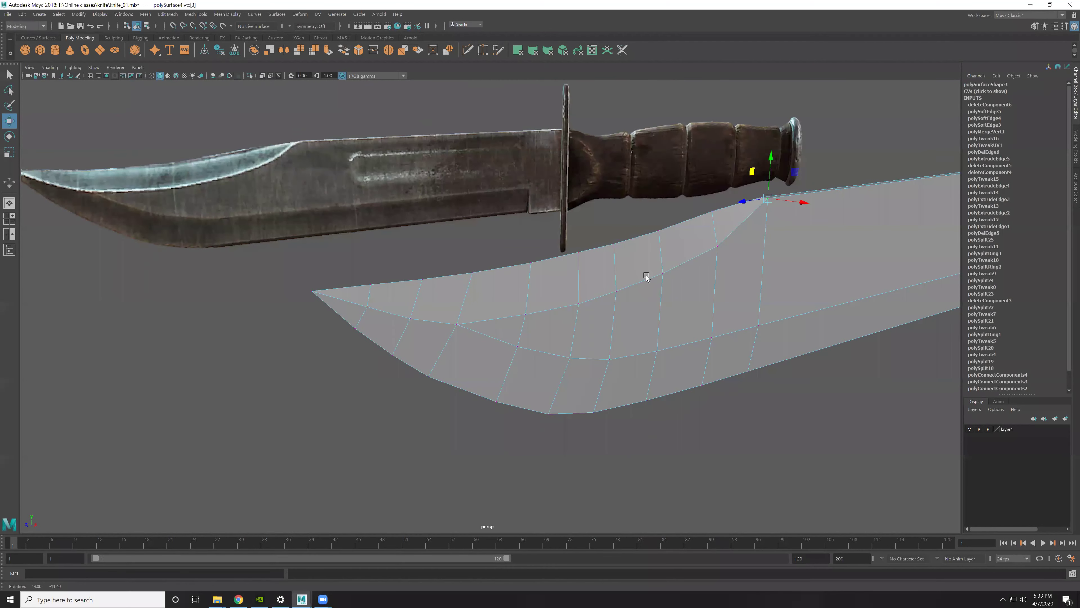
scroll(646, 275, "up", 5)
left_click_drag(647, 275, 375, 285, "alt")
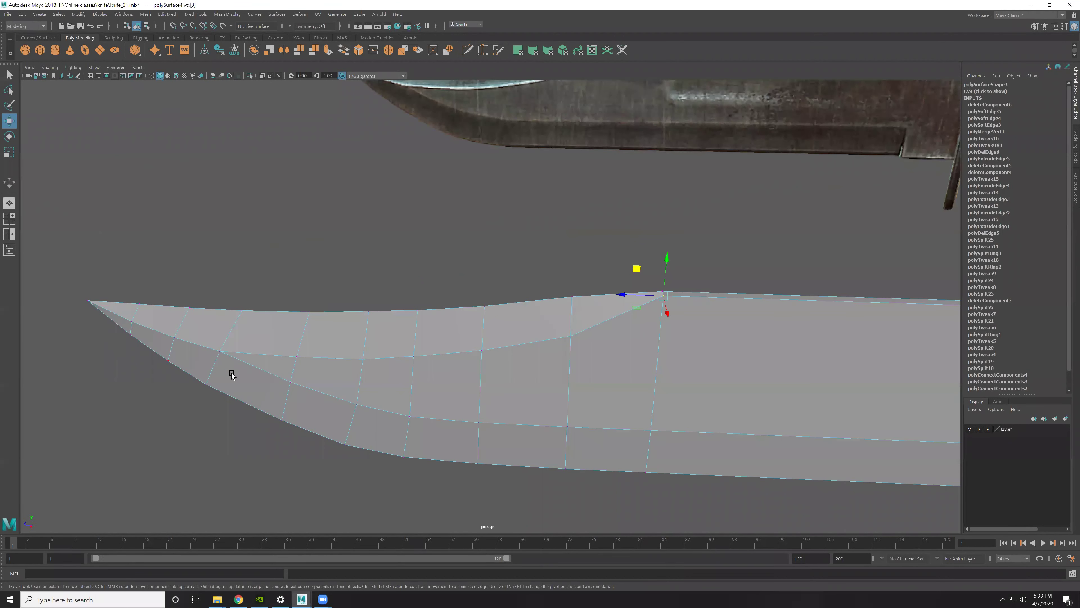
left_click_drag(616, 339, 640, 321, "alt")
Step: In the side view, move a tip vertex up and toward the tip to match the reference
key("space")
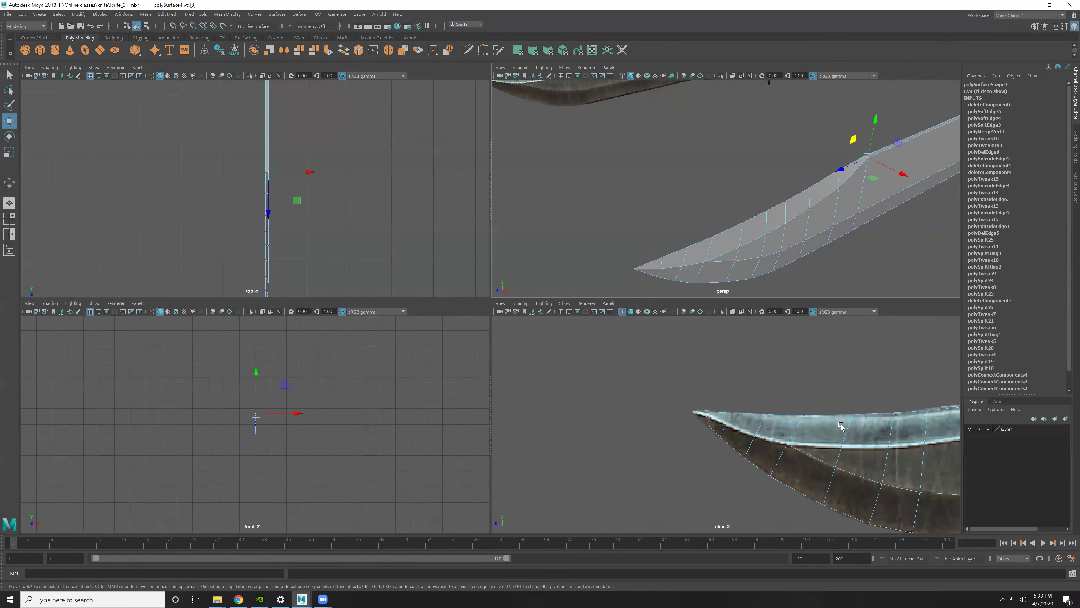
key("space")
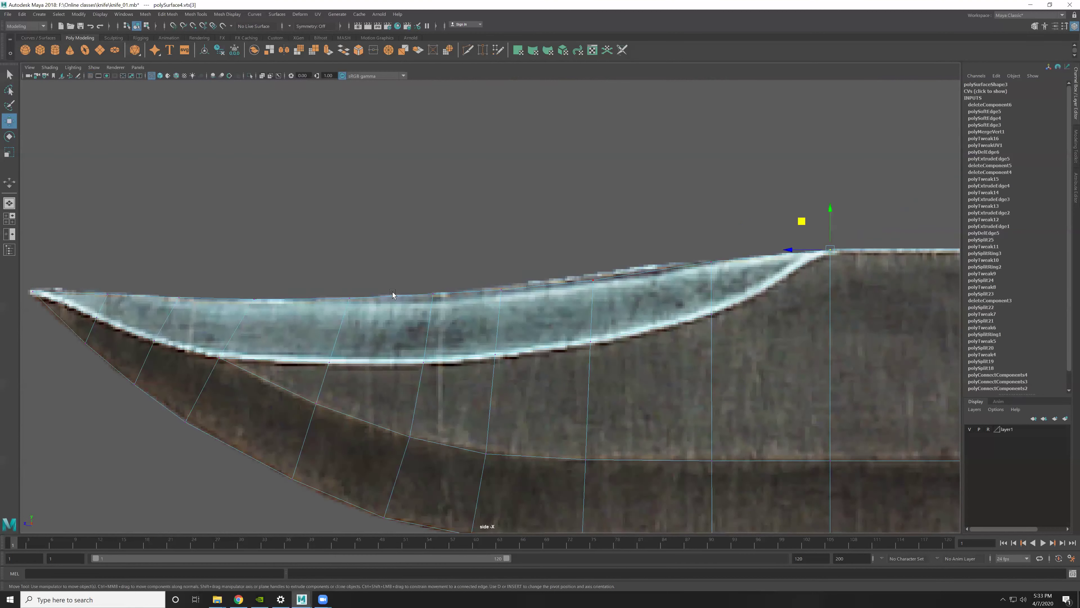
key("space")
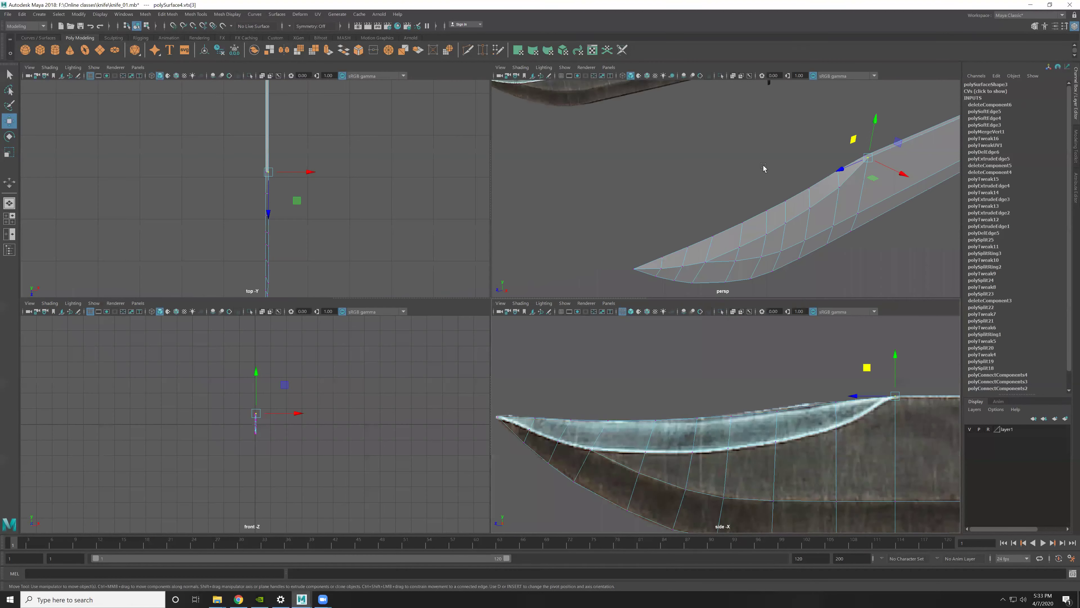
key("space")
mouse_move(735, 301)
left_mouse_down("alt")
mouse_move(613, 343)
mouse_move(566, 333)
mouse_move(562, 309)
left_mouse_up("alt")
left_click(561, 311)
key("space")
key("space")
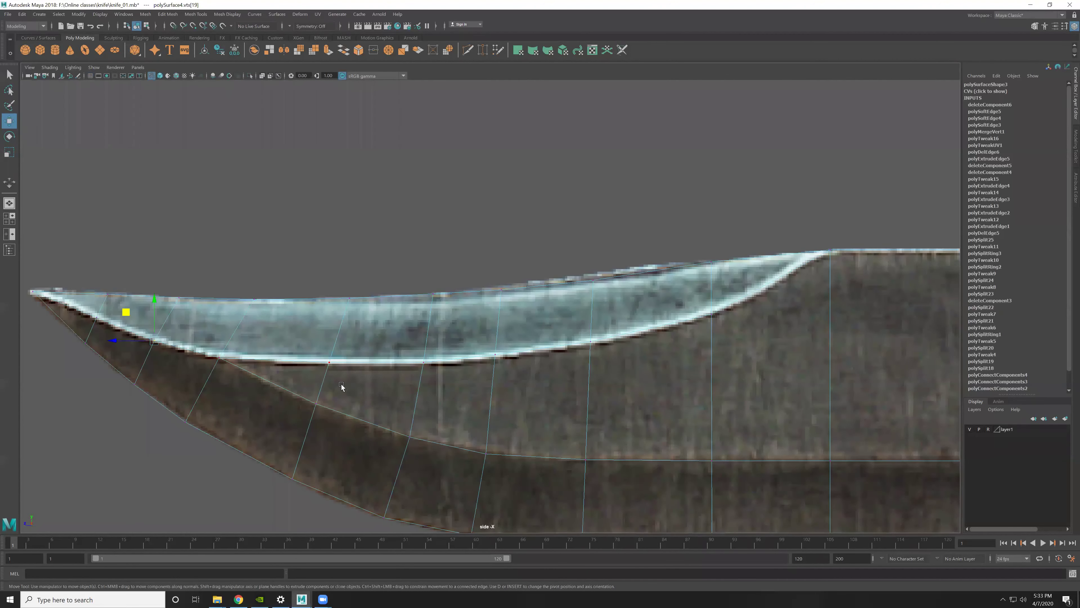
middle_click_drag(341, 386, 423, 391, "alt")
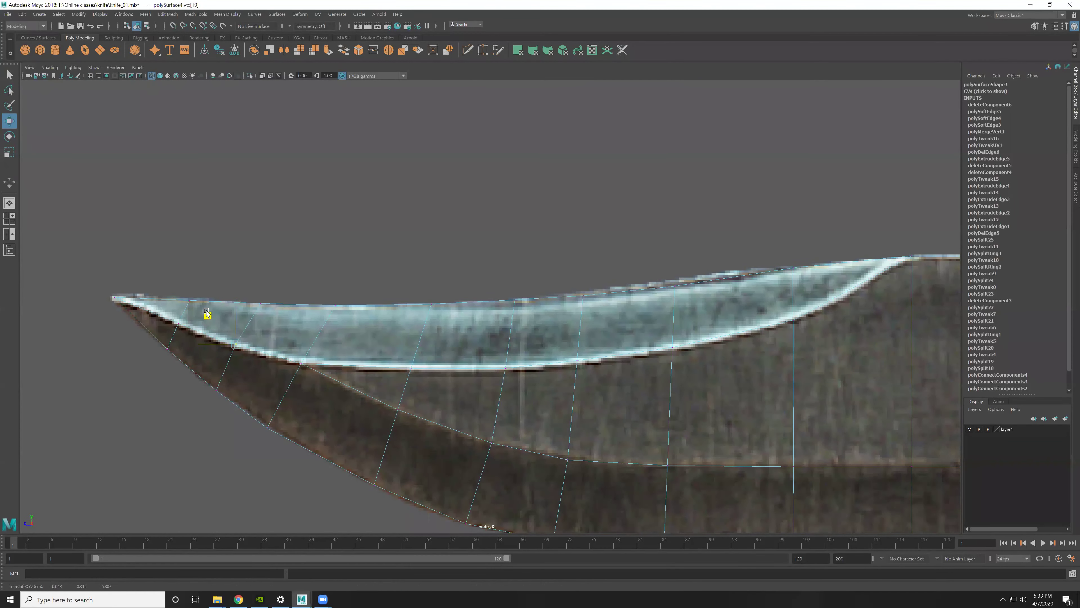
middle_click_drag(208, 316, 202, 312)
Step: In the top view, slide a tip vertex inward along X across the blade's width
left_click(177, 322)
key("space")
left_click_drag(297, 234, 308, 225)
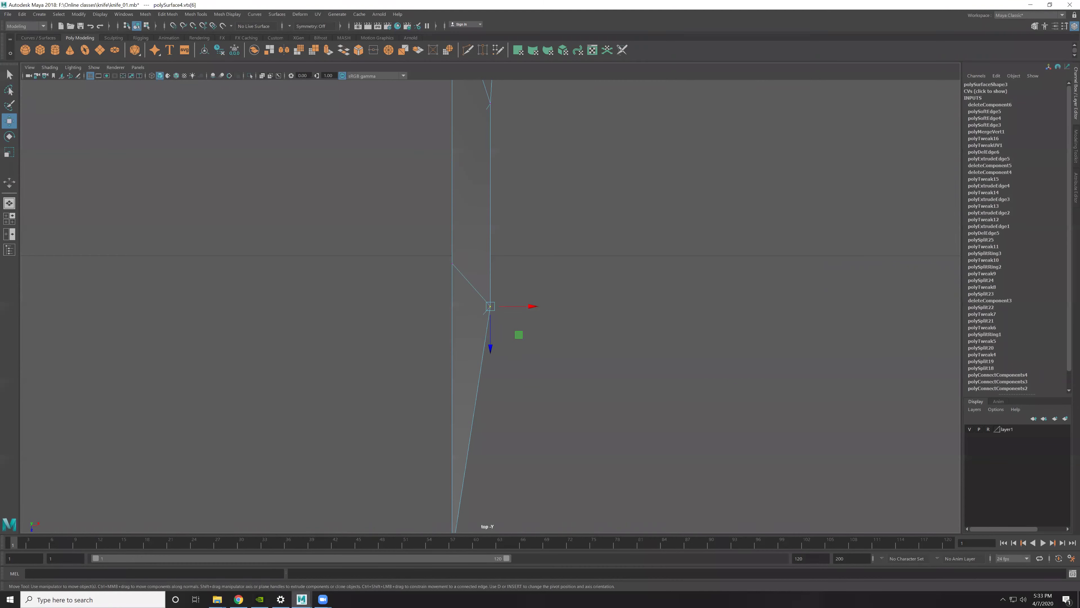
middle_click_drag(482, 350, 497, 349, "alt")
left_click_drag(550, 303, 531, 302)
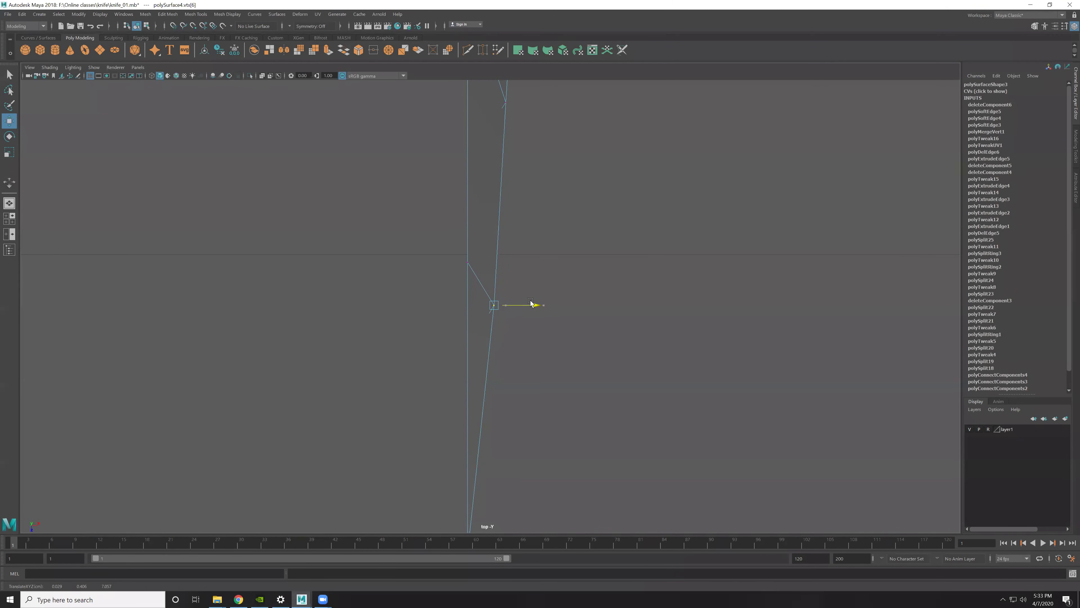
mouse_move(555, 217)
middle_mouse_down()
mouse_move(555, 410)
mouse_move(568, 390)
mouse_move(590, 259)
mouse_move(600, 376)
mouse_move(617, 151)
mouse_move(586, 239)
mouse_move(595, 275)
middle_mouse_up()
middle_click_drag(675, 399, 672, 398)
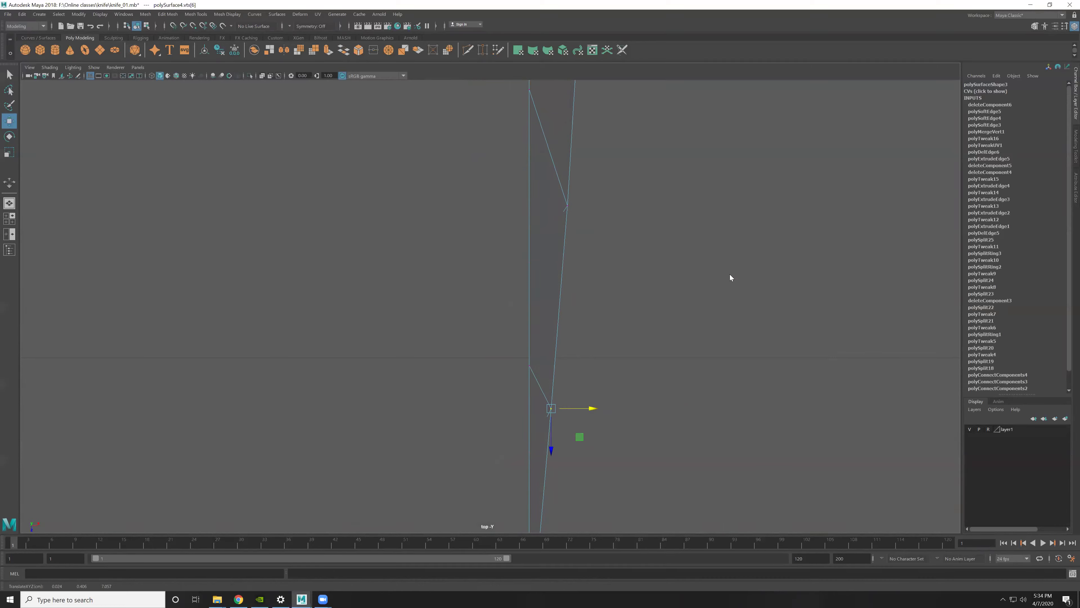
Step: Orbit the perspective view close to the tip to check the taper
key("space")
key("space")
mouse_move(727, 268)
left_mouse_down("alt")
mouse_move(584, 279)
mouse_move(470, 374)
left_mouse_up("alt")
mouse_move(437, 316)
left_mouse_down("alt")
mouse_move(459, 310)
mouse_move(530, 405)
left_mouse_up("alt")
right_click_drag(530, 405, 553, 411, "alt")
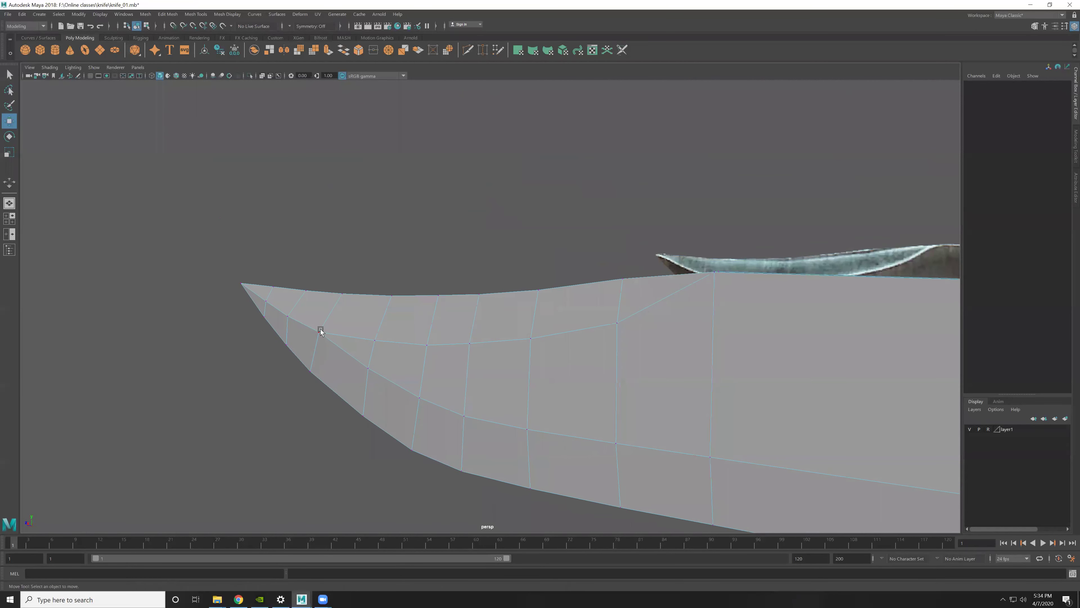
Step: Switch the blade to plain shaded display (5) while viewing a tip vertex
left_click(289, 314)
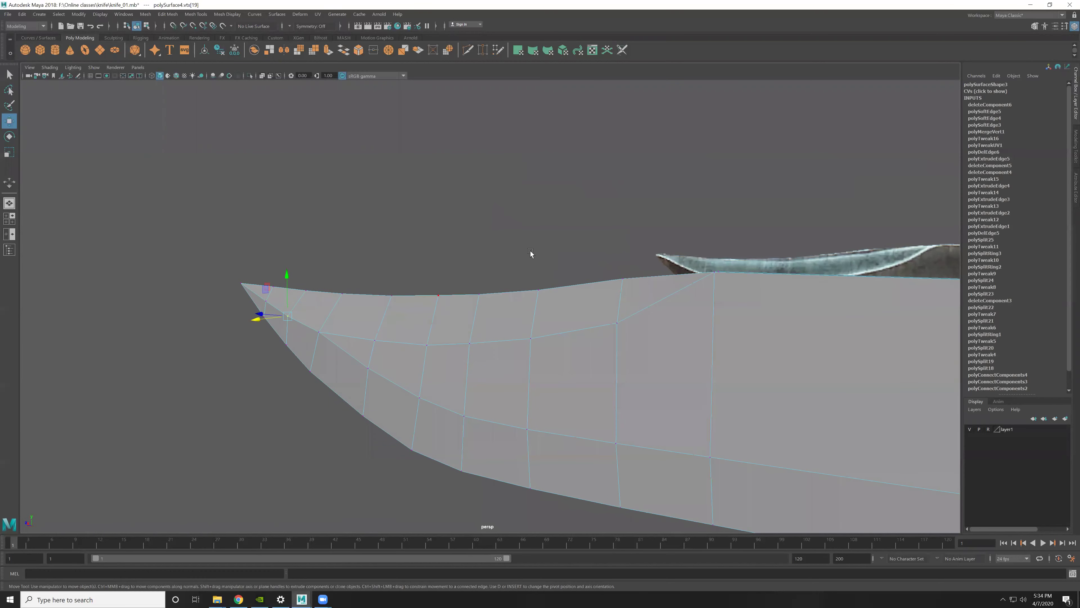
key("space")
key("space")
mouse_move(542, 279)
left_mouse_down("alt")
mouse_move(569, 272)
mouse_move(691, 405)
left_mouse_up("alt")
key("space")
key("space")
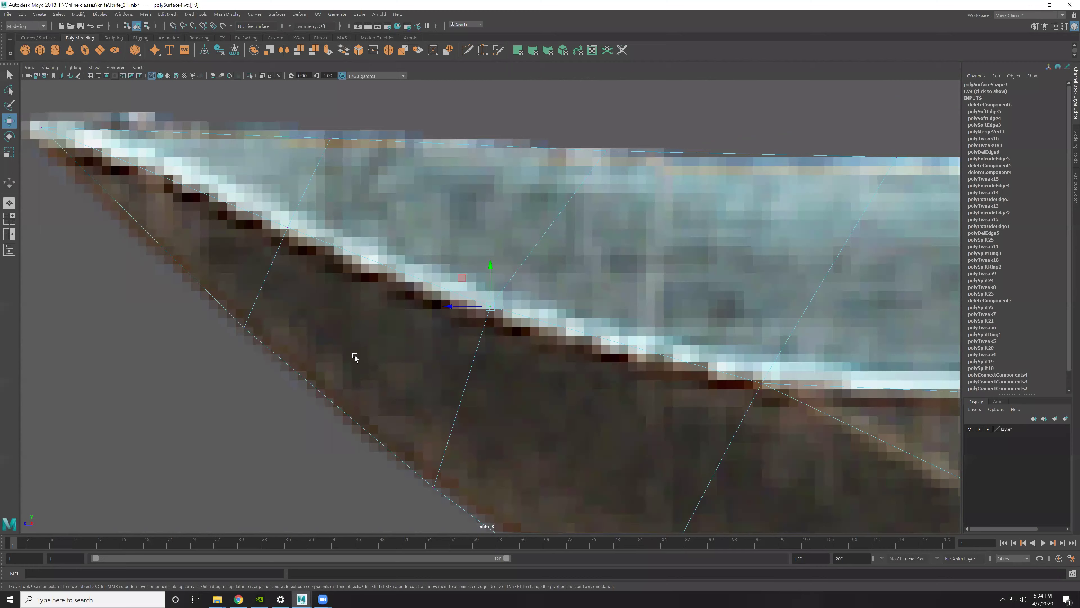
scroll(586, 377, "down", 2)
scroll(585, 384, "down", 5)
key("5")
Step: Inspect the tip and select a vertex on the bevel line
left_click(426, 284)
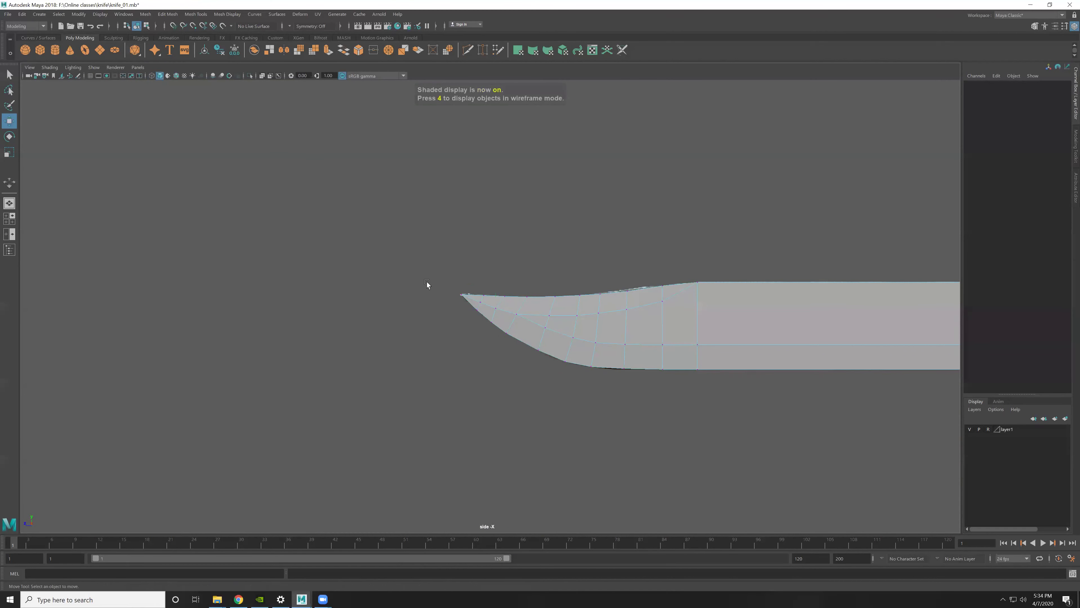
scroll(550, 302, "up", 3)
scroll(573, 361, "up", 3)
scroll(572, 360, "up", 1)
middle_click_drag(457, 277, 317, 254, "alt")
left_click(454, 328)
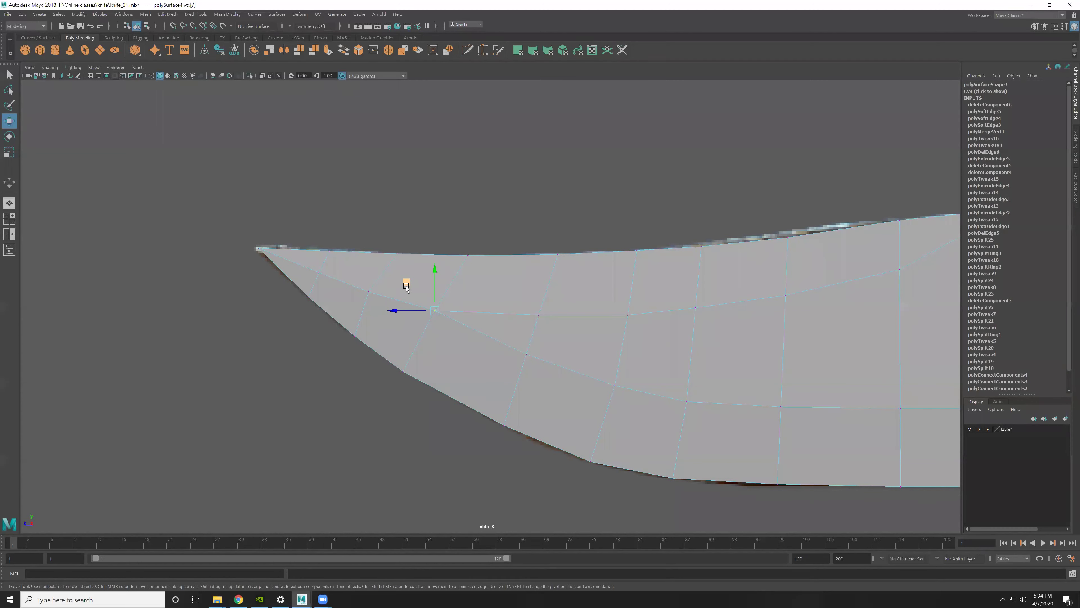
scroll(553, 307, "up", 5)
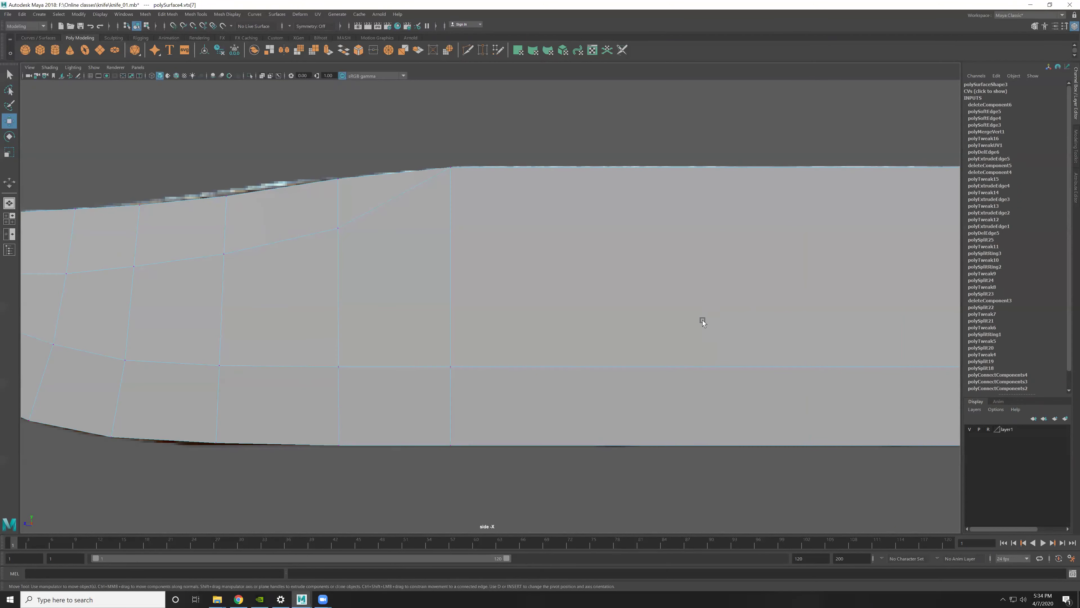
middle_click_drag(354, 292, 395, 299, "alt")
Step: Select the whole blade object with F8 and open the Edit menu
key("space")
key("space")
mouse_move(618, 241)
left_mouse_down("alt")
mouse_move(787, 217)
mouse_move(688, 283)
mouse_move(733, 284)
mouse_move(728, 268)
mouse_move(670, 292)
left_mouse_up("alt")
key("F8")
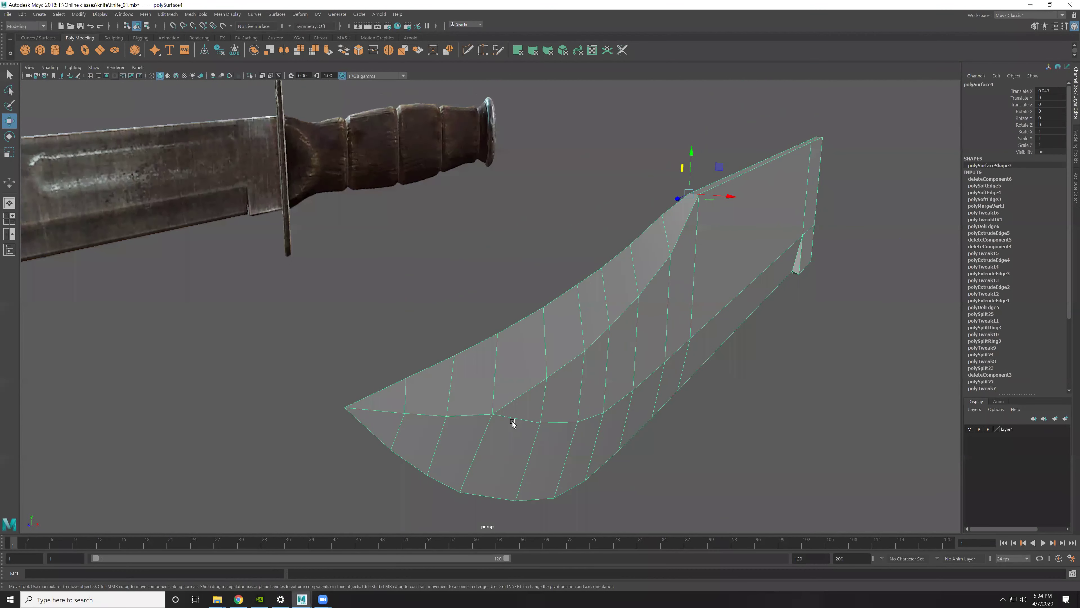
mouse_move(523, 398)
left_mouse_down("alt")
mouse_move(646, 410)
mouse_move(660, 292)
left_mouse_up("alt")
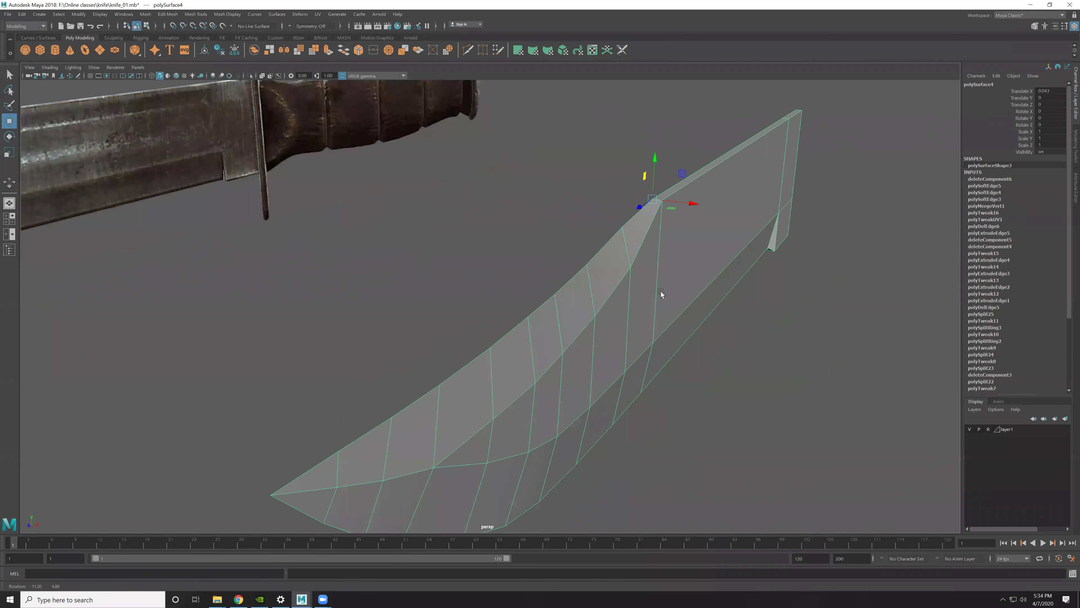
left_click_drag(700, 455, 719, 438, "alt")
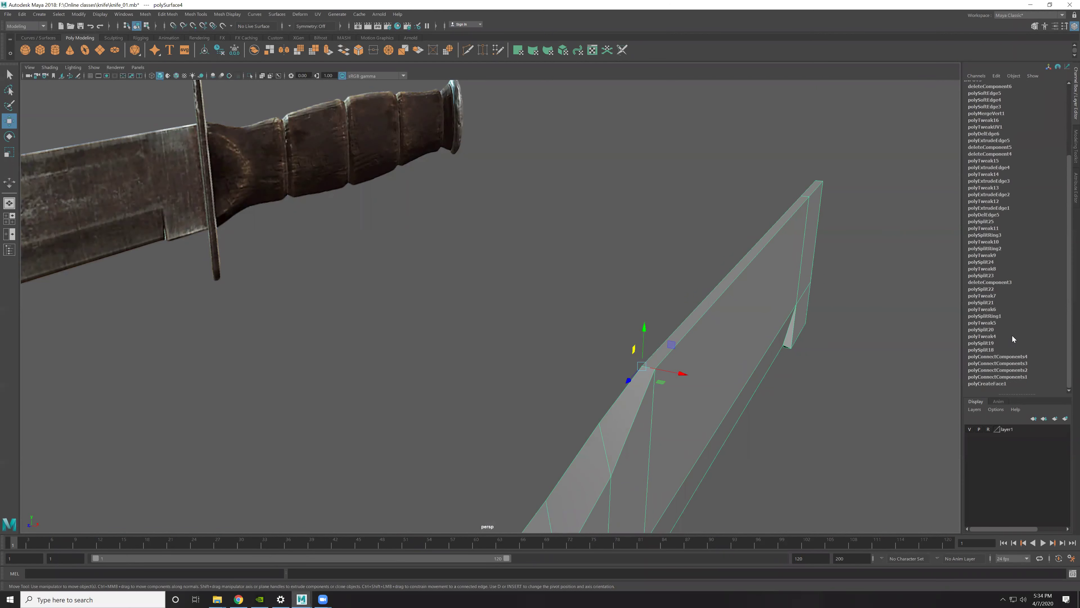
left_click(21, 14)
mouse_move(51, 123)
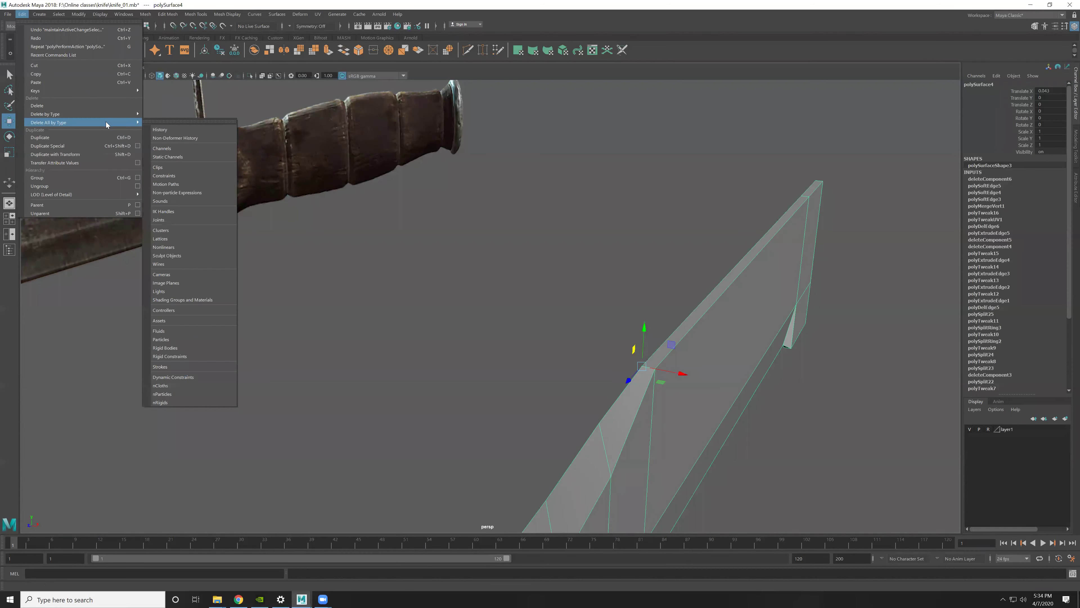
Step: Delete the blade's construction history and save the scene
left_click(170, 129)
mouse_move(765, 330)
left_mouse_down("alt")
mouse_move(610, 278)
mouse_move(663, 317)
left_mouse_up("alt")
key("ctrl+s")
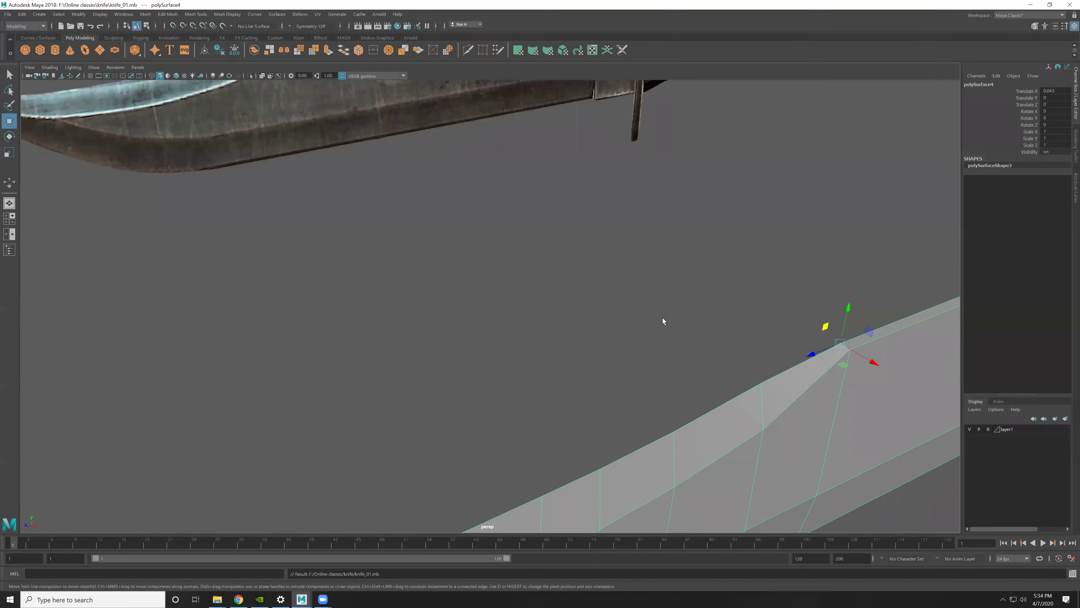
key("f")
Step: Assign a new Blinn material to the blade and rename it Knife
right_click_drag(560, 257, 583, 484)
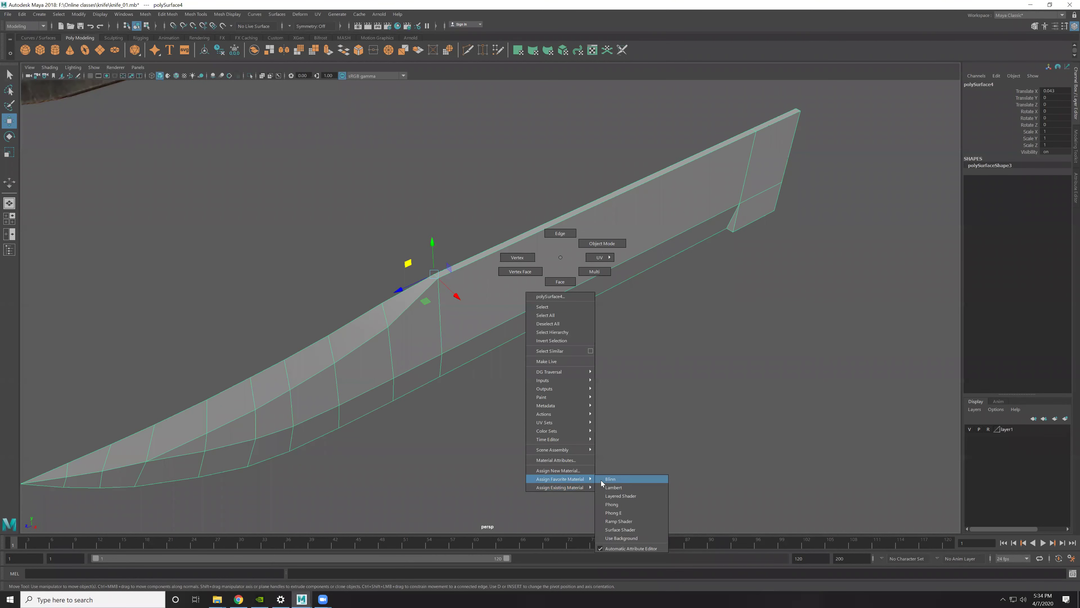
left_click(631, 481)
right_click_drag(634, 264, 632, 467)
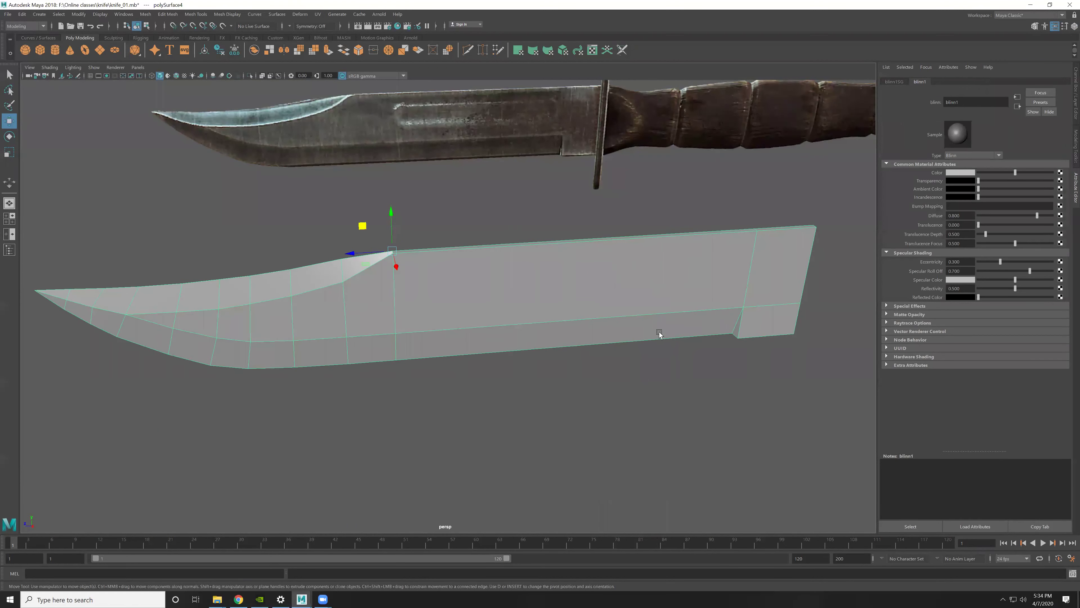
double_click(962, 102)
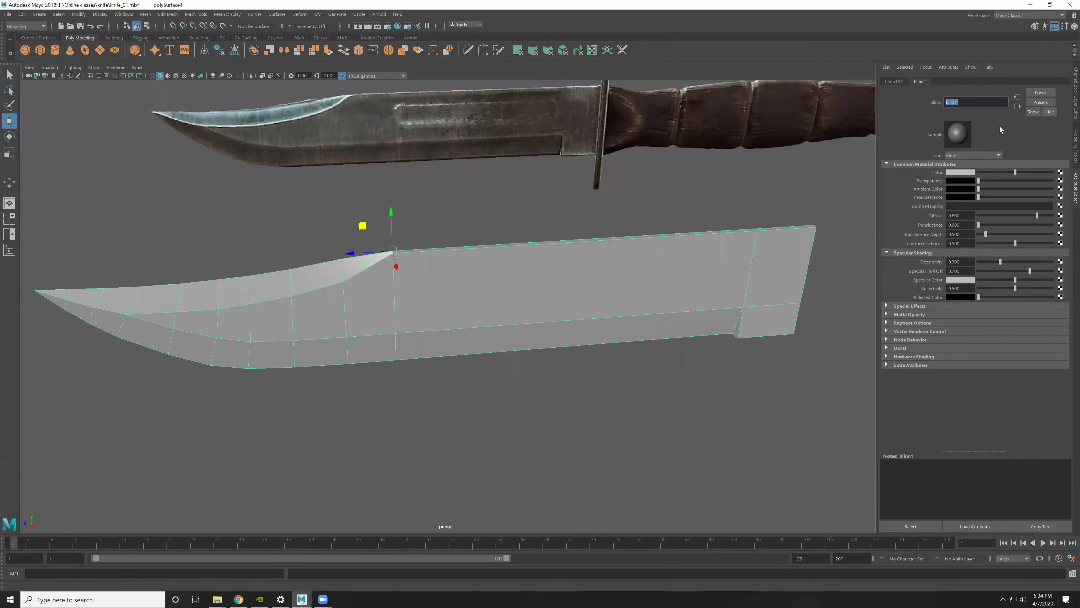
type("Knife")
key("Return")
key("ctrl+a")
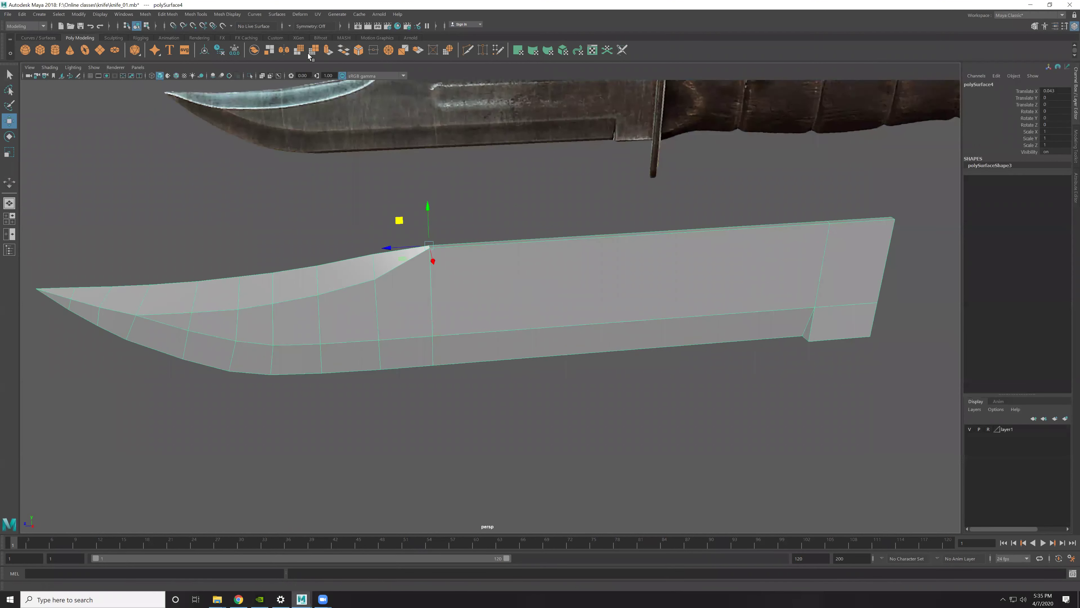
left_click_drag(390, 185, 476, 258, "alt")
left_click(475, 258)
mouse_move(338, 320)
left_mouse_down("alt")
mouse_move(605, 296)
mouse_move(558, 291)
left_mouse_up("alt")
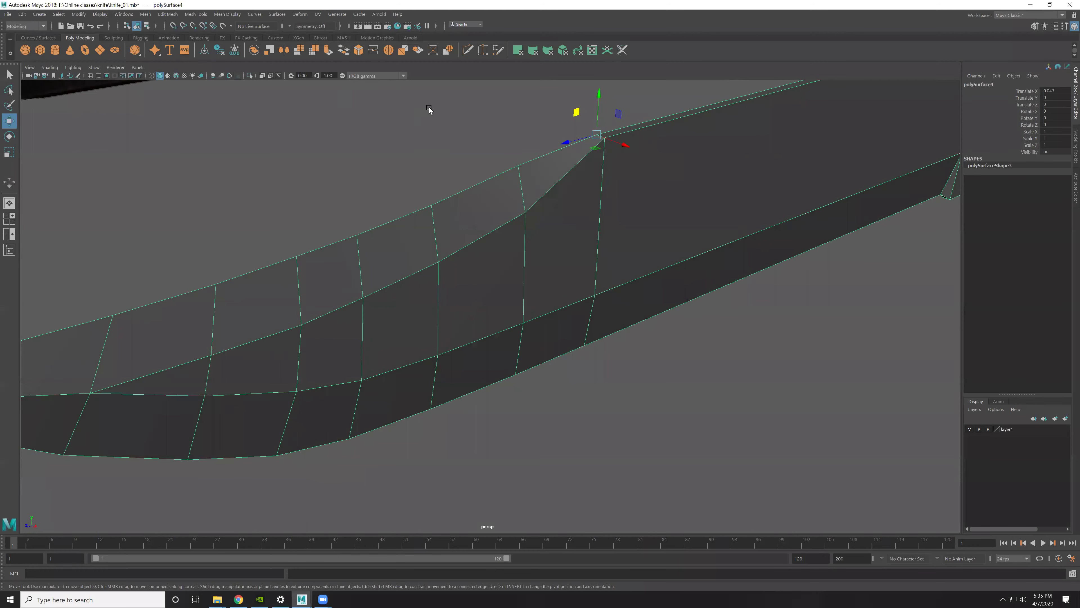
right_click_drag(682, 258, 576, 206, "alt")
left_click_drag(576, 206, 353, 79, "alt")
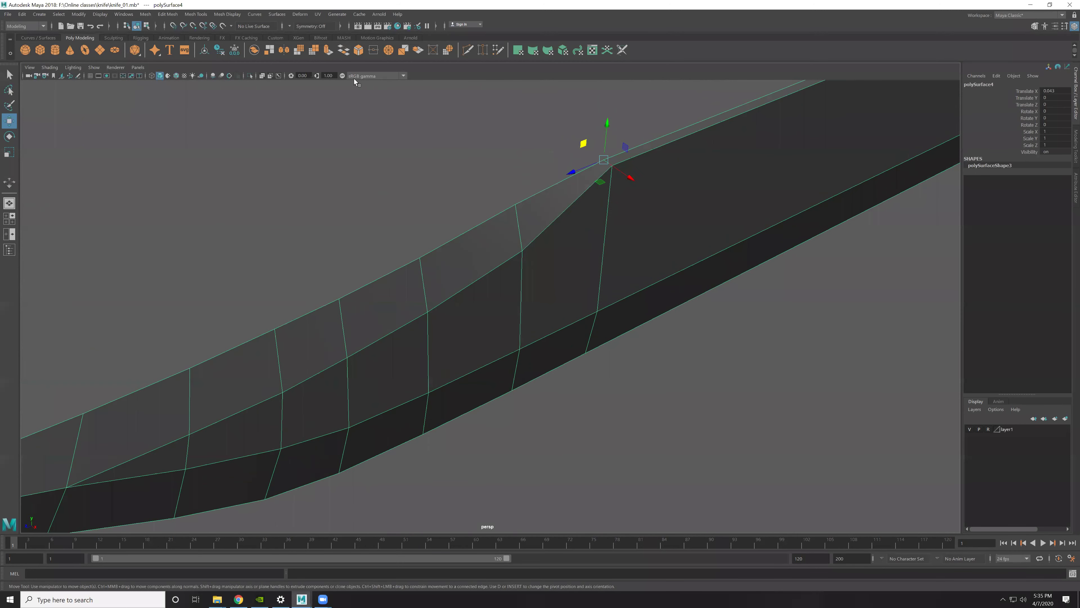
left_click(341, 75)
right_click_drag(560, 163, 740, 267, "alt")
left_click(740, 267)
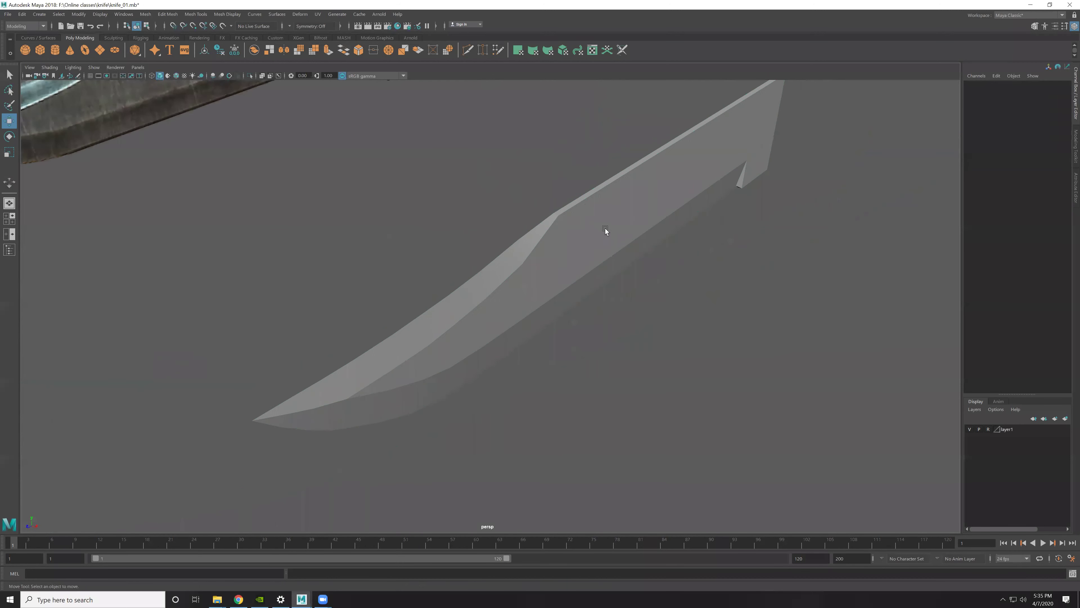
right_click_drag(607, 231, 476, 175, "alt")
left_click(341, 75)
left_click_drag(511, 194, 544, 220, "alt")
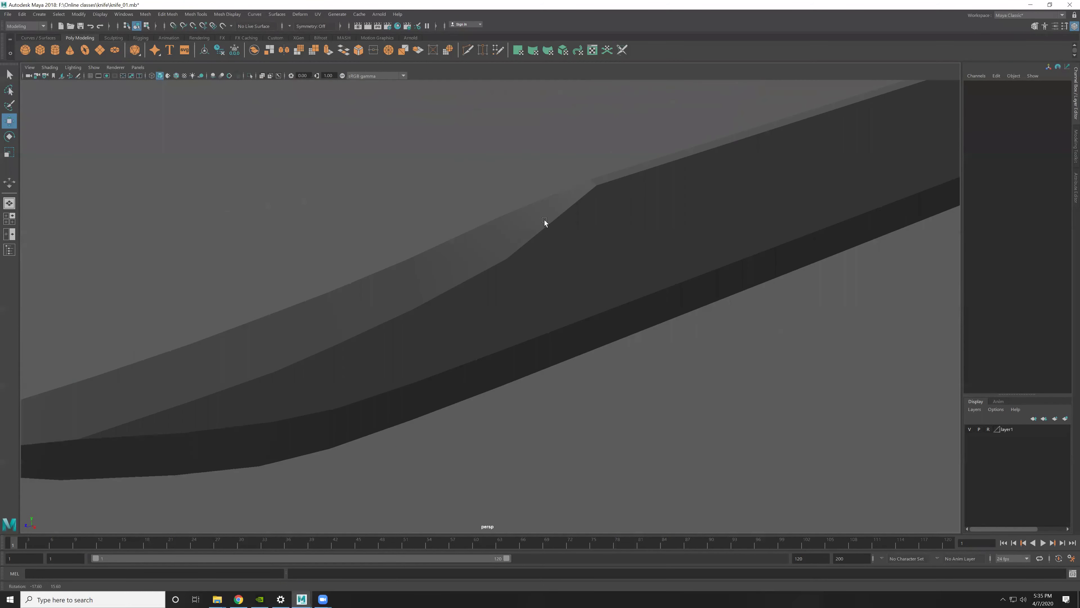
left_click(572, 209)
key("3")
left_click(753, 261)
mouse_move(753, 262)
left_mouse_down("alt")
mouse_move(720, 231)
mouse_move(670, 230)
mouse_move(708, 225)
mouse_move(670, 227)
left_mouse_up("alt")
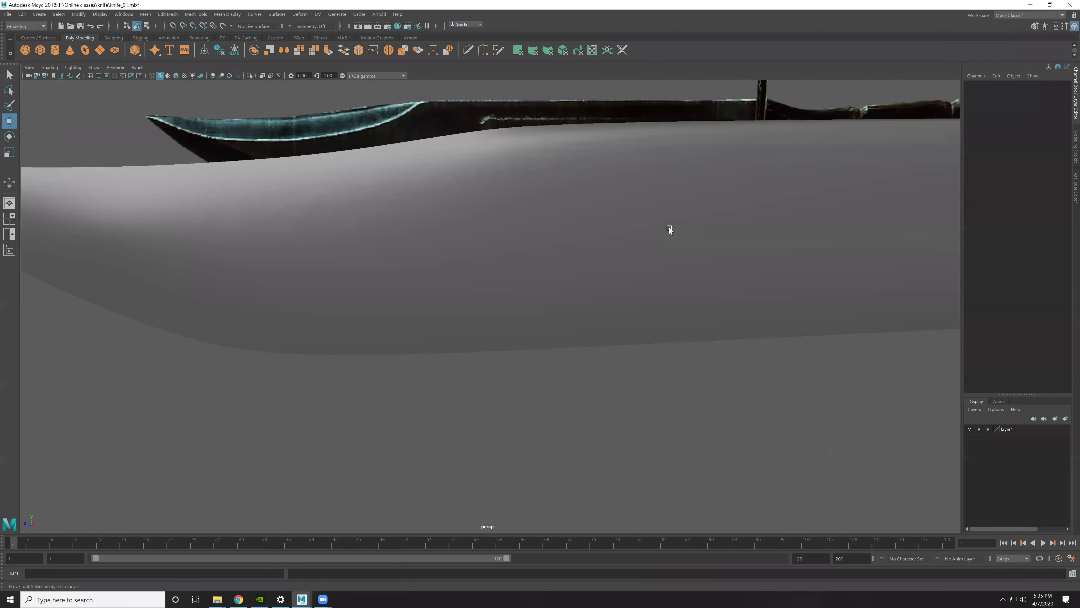
left_click(343, 75)
mouse_move(625, 173)
left_mouse_down("alt")
mouse_move(611, 176)
mouse_move(639, 179)
mouse_move(608, 182)
mouse_move(429, 120)
left_mouse_up("alt")
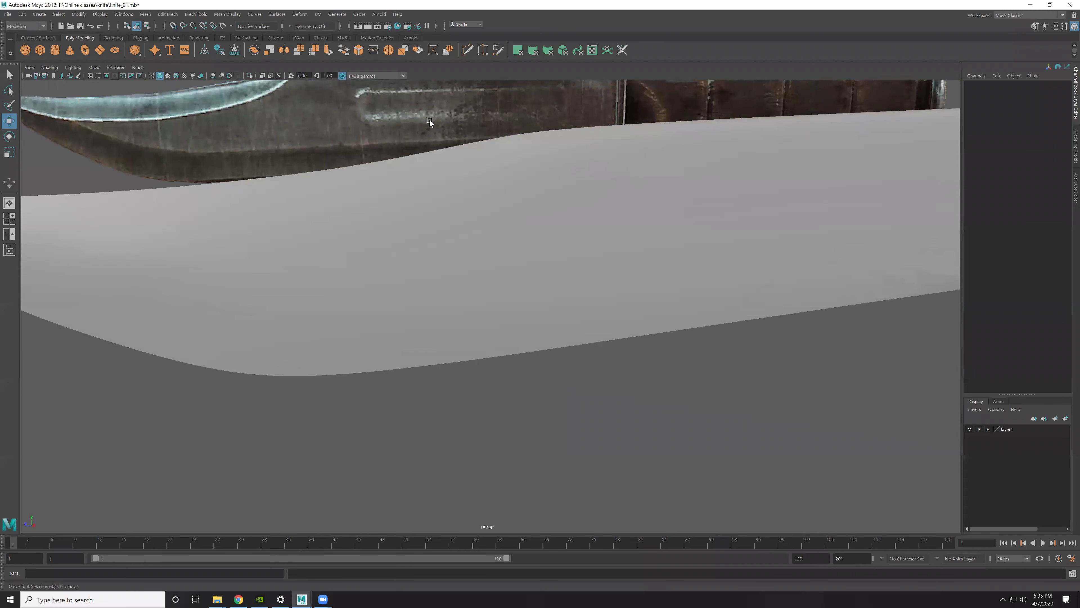
left_click(342, 75)
mouse_move(550, 160)
left_mouse_down("alt")
mouse_move(471, 172)
mouse_move(523, 227)
mouse_move(520, 206)
left_mouse_up("alt")
left_click(519, 207)
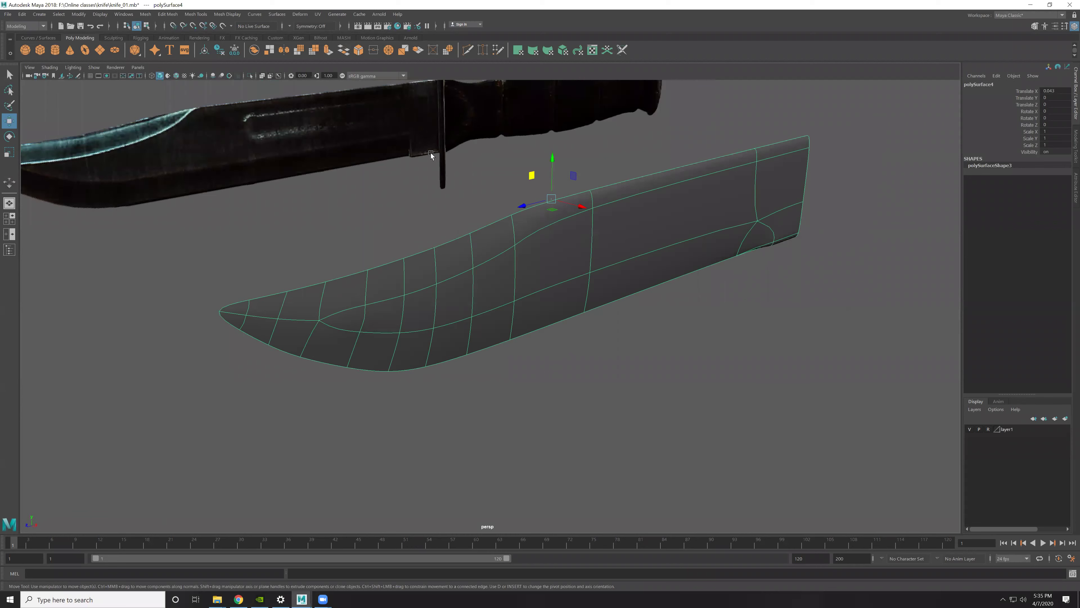
left_click(343, 76)
left_click_drag(444, 141, 457, 170, "alt")
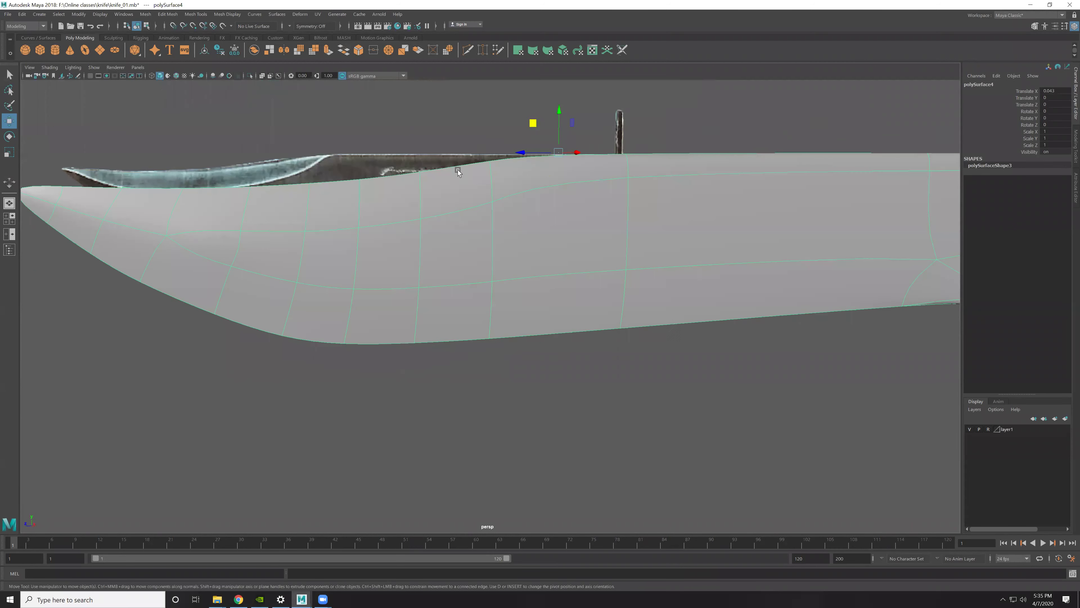
right_click_drag(370, 144, 340, 92, "alt")
left_click(343, 75)
mouse_move(342, 76)
left_mouse_down("alt")
mouse_move(425, 133)
mouse_move(366, 205)
left_mouse_up("alt")
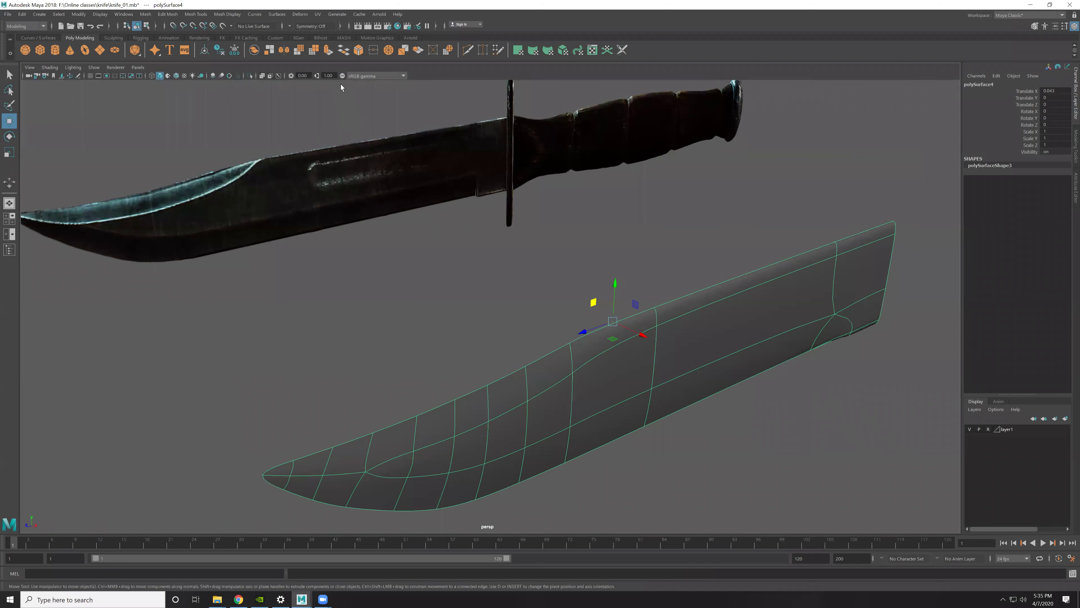
left_click(342, 76)
right_click_drag(348, 89, 297, 111, "alt")
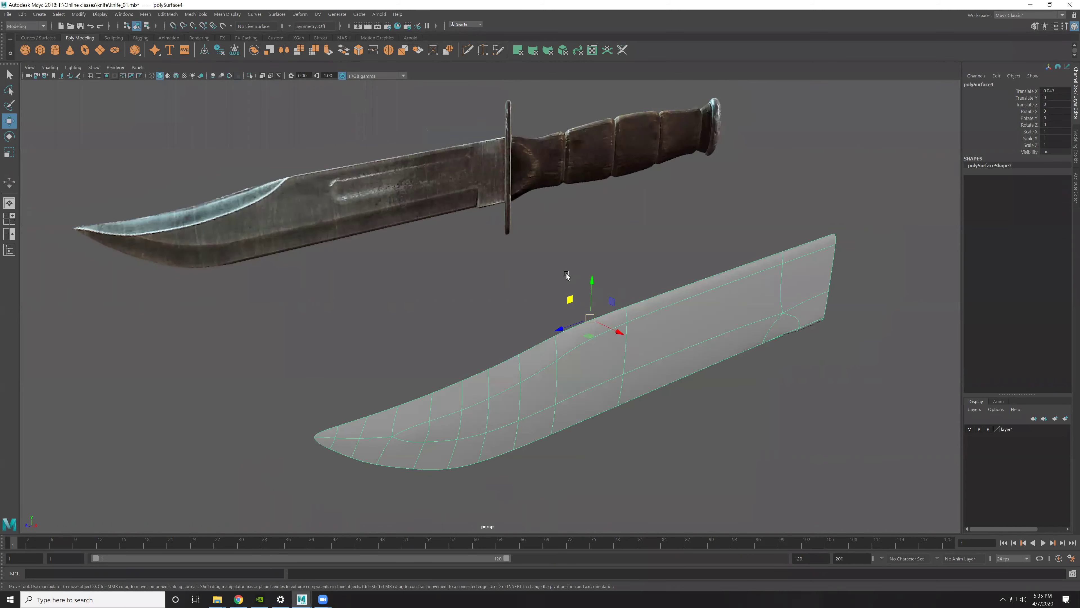
left_click_drag(693, 301, 616, 315, "alt")
right_click_drag(617, 315, 631, 326, "alt")
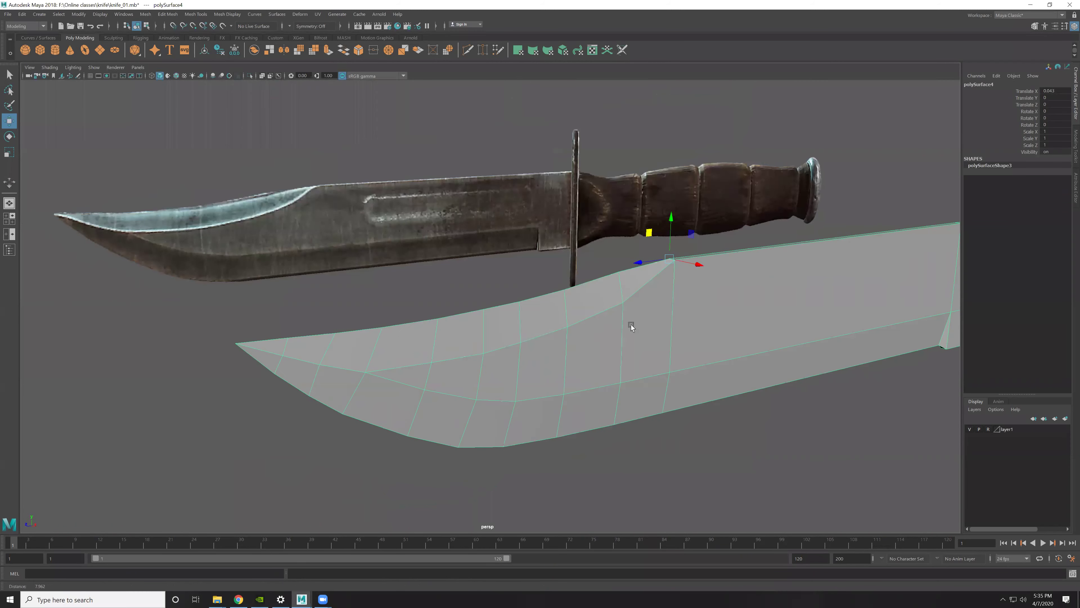
mouse_move(631, 326)
left_mouse_down("alt")
mouse_move(511, 340)
mouse_move(687, 340)
mouse_move(615, 262)
left_mouse_up("alt")
scroll(818, 388, "down", 5)
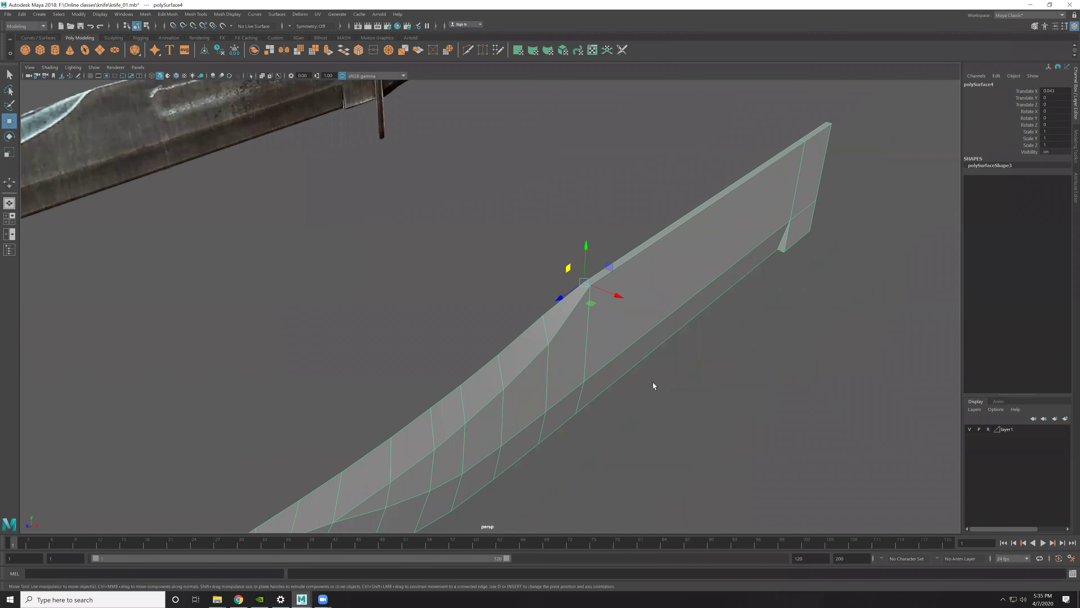
left_click_drag(650, 381, 550, 272, "alt")
key("space")
key("space")
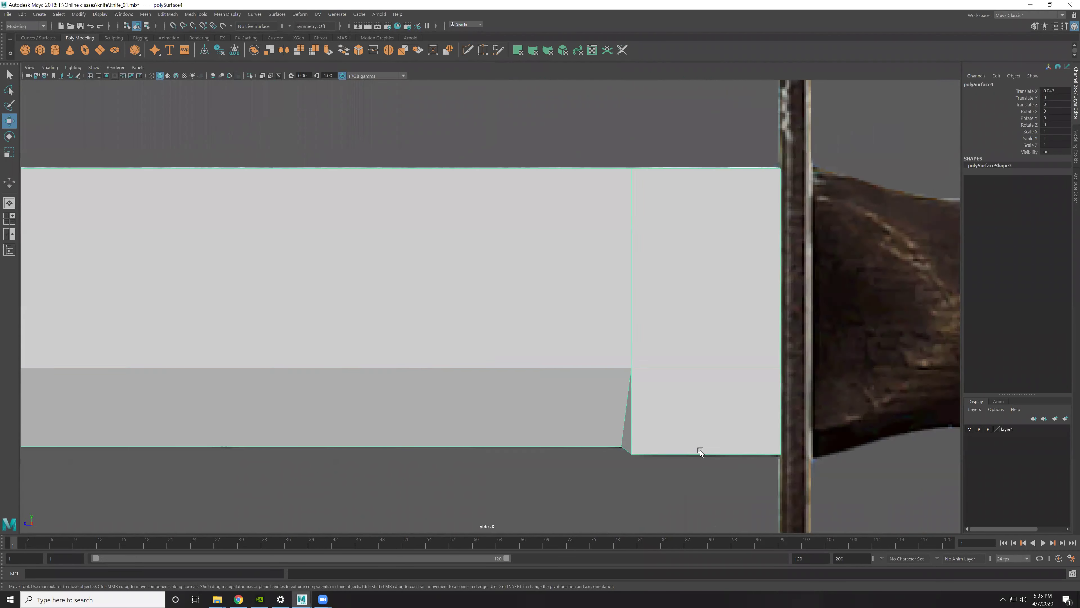
scroll(700, 450, "down", 4)
key("6")
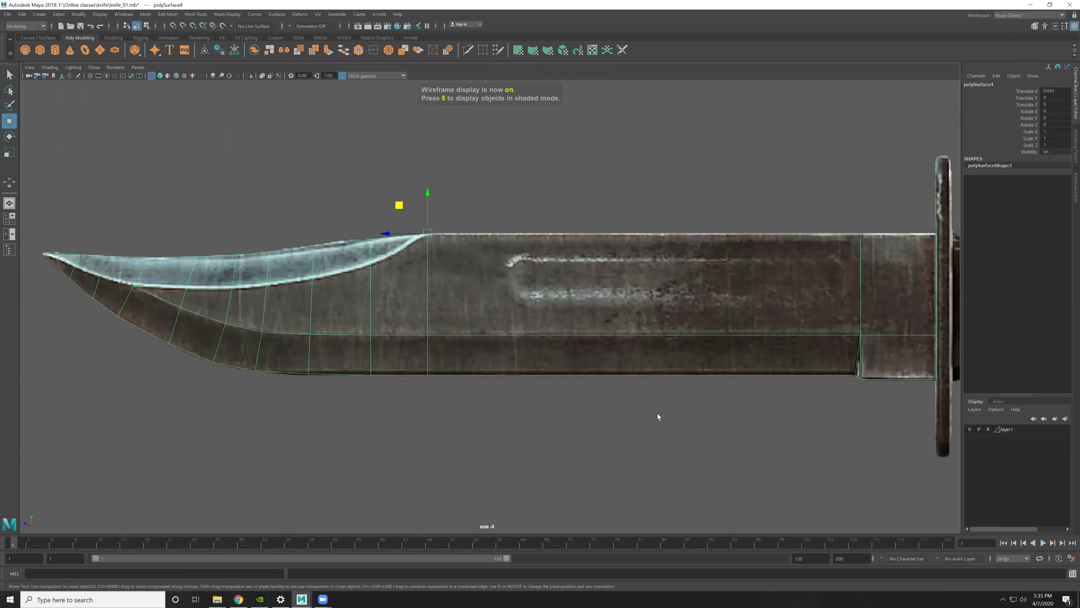
scroll(686, 329, "up", 2)
key("5")
key("space")
key("space")
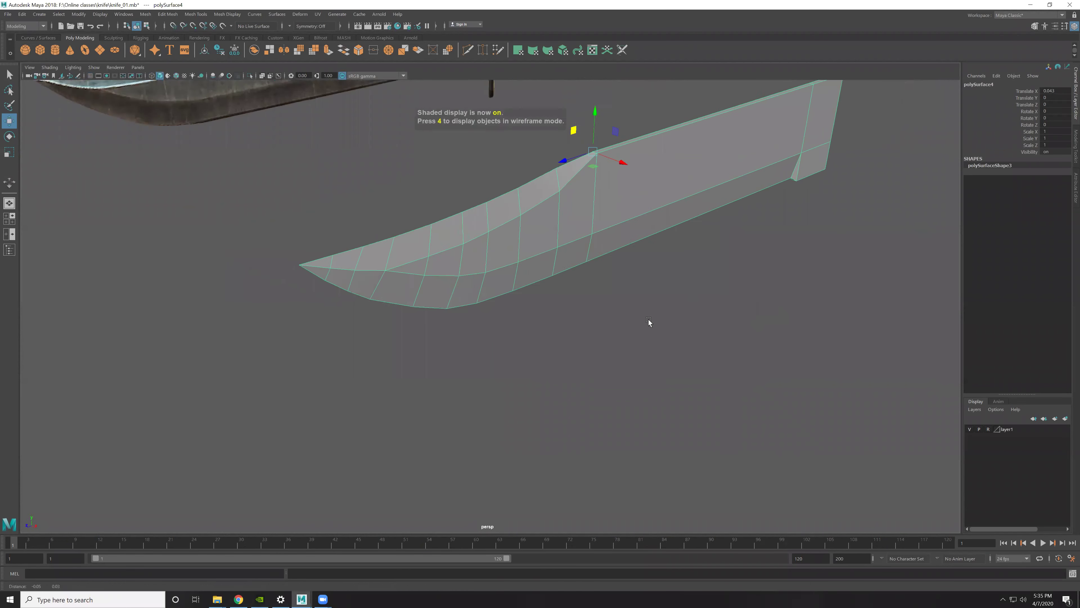
scroll(510, 318, "up", 3)
Step: Start a Multi-Cut on the top bevel edge, then delete a stray edge
right_click_drag(564, 308, 504, 316, "shift")
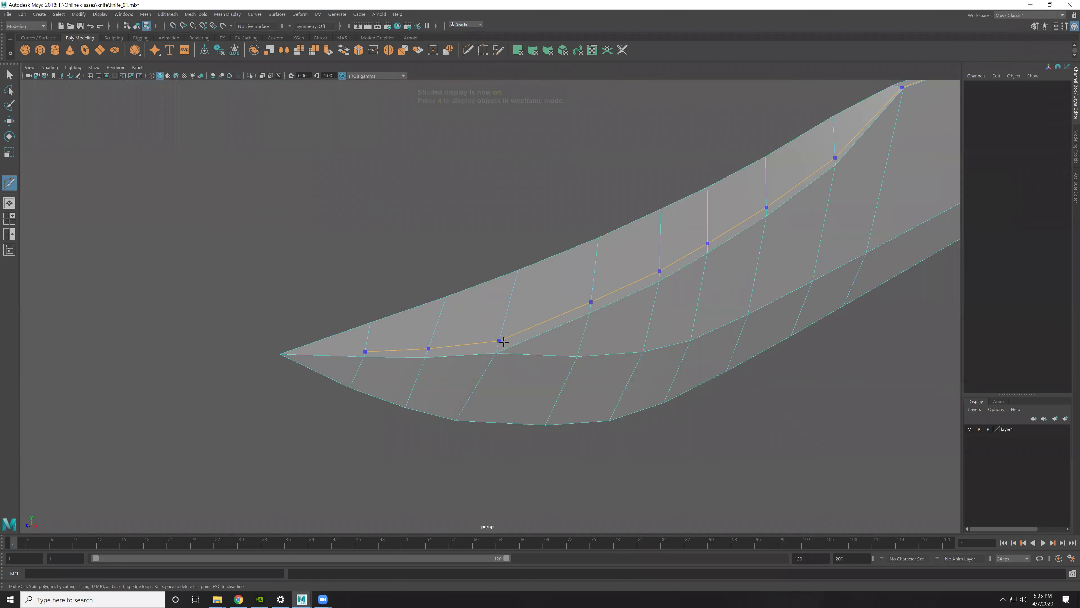
left_click(525, 267)
mouse_move(603, 295)
right_mouse_down("alt")
mouse_move(475, 265)
mouse_move(488, 283)
right_mouse_up("alt")
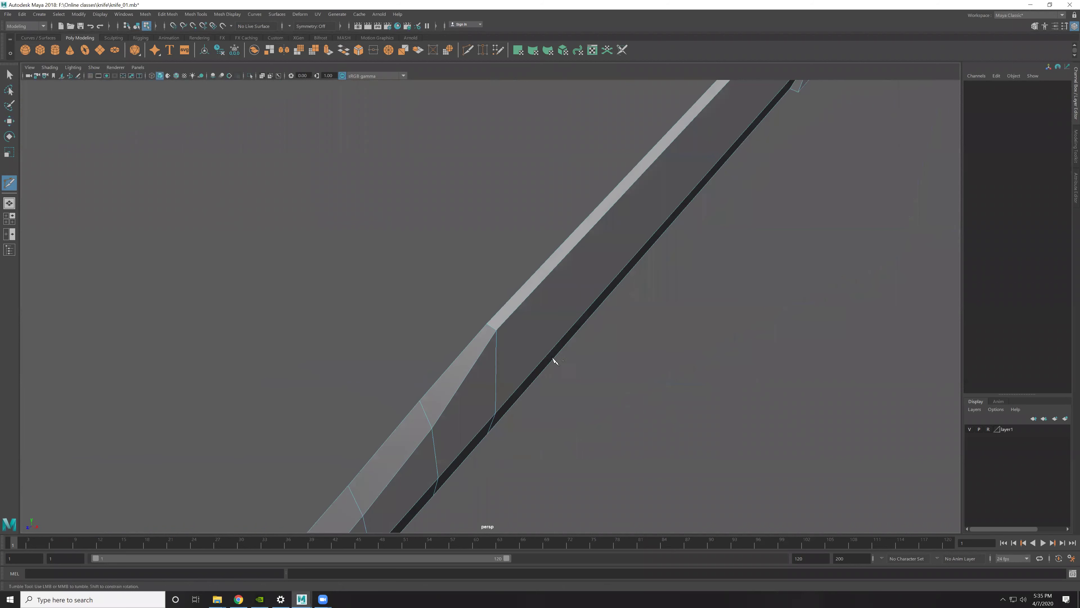
right_click_drag(509, 326, 478, 307, "alt")
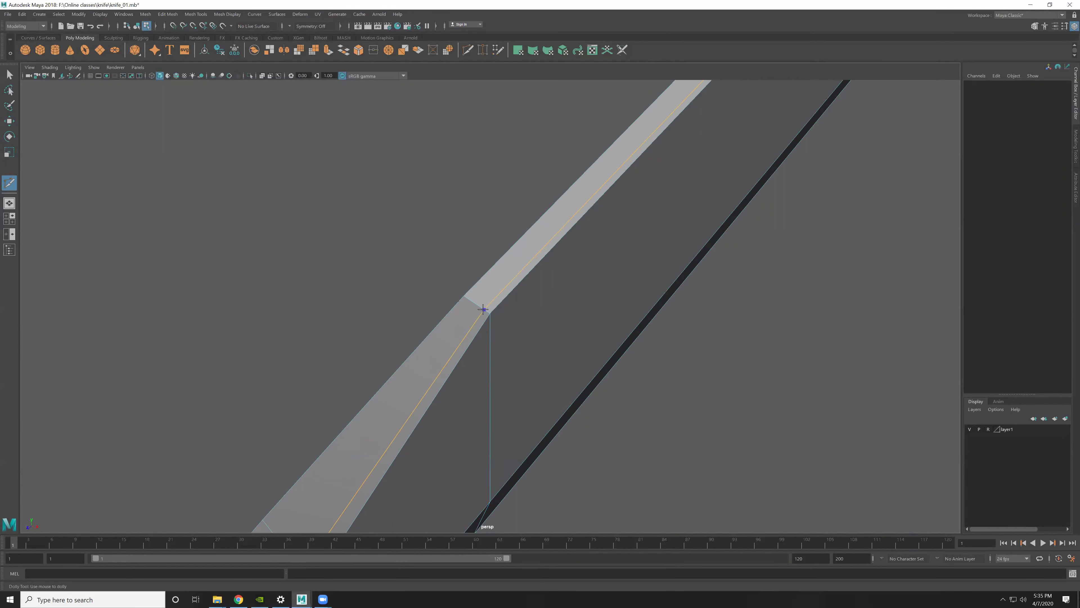
middle_click_drag(465, 367, 543, 235, "alt")
key("q")
left_click(542, 187)
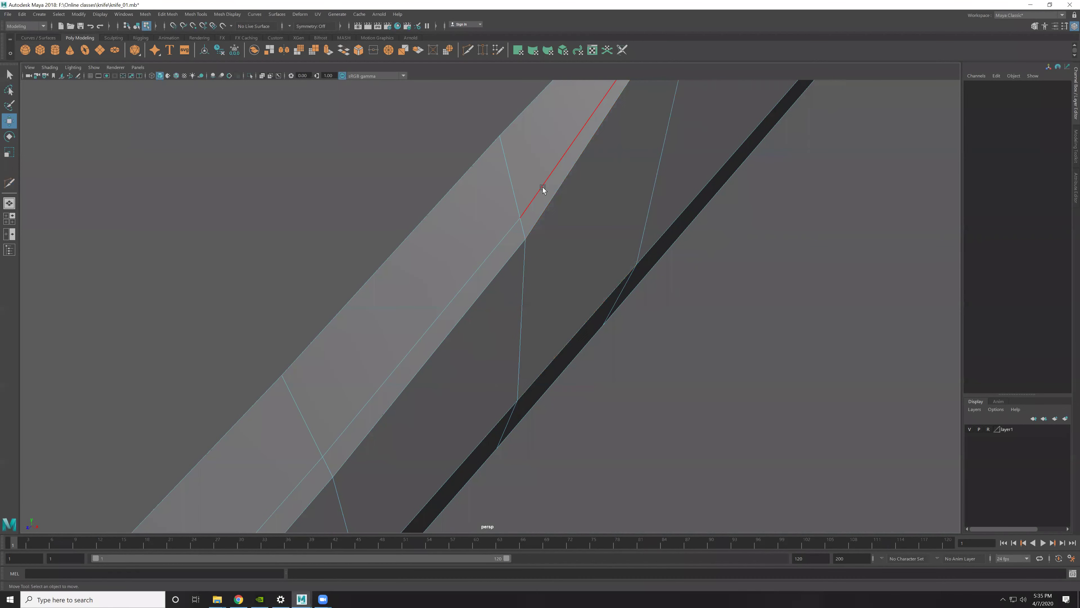
key("ctrl+Delete")
key("w")
Step: Multi-Cut a new two-point edge across the bevel near the spine corner
key("g")
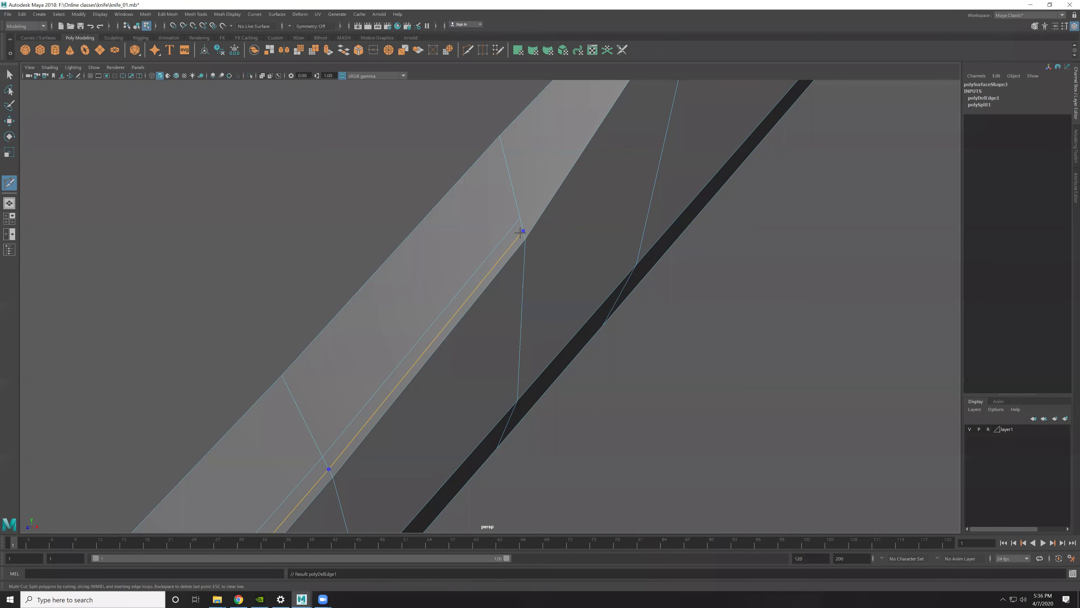
left_click(523, 233)
left_click(576, 172)
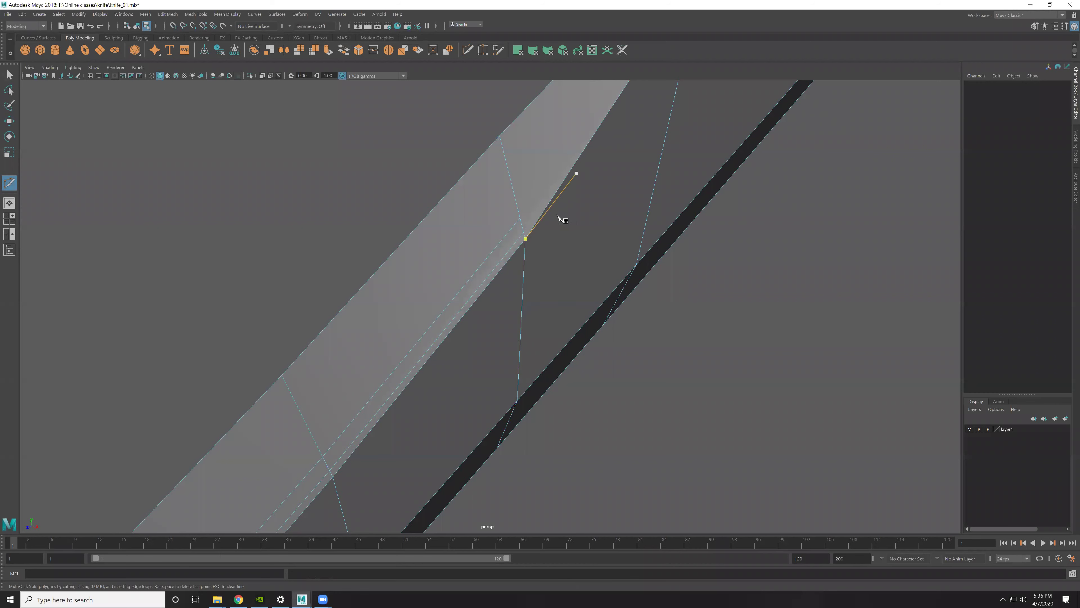
middle_click_drag(570, 182, 587, 163, "alt")
middle_click_drag(545, 270, 512, 294, "alt")
scroll(330, 241, "up", 5)
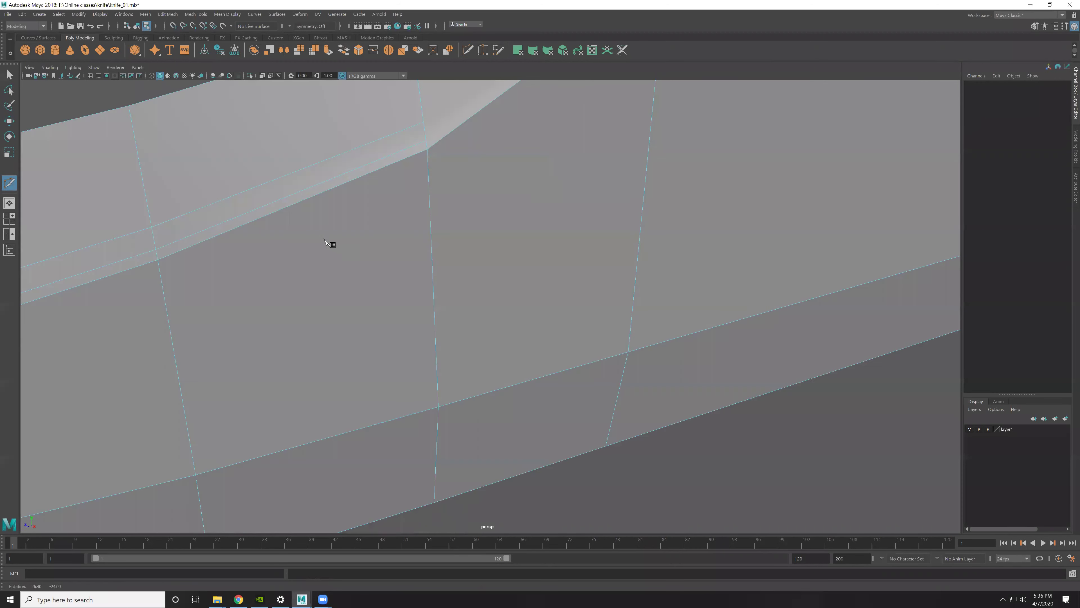
middle_click_drag(330, 242, 581, 153, "alt")
mouse_move(581, 154)
left_mouse_down("alt")
mouse_move(631, 285)
mouse_move(656, 290)
left_mouse_up("alt")
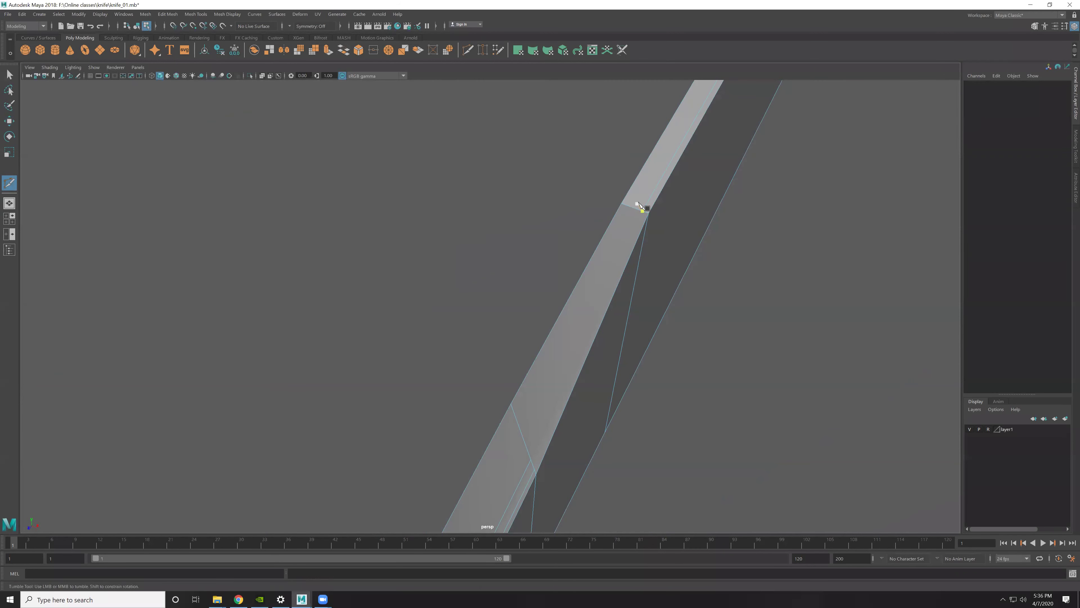
left_click_drag(638, 205, 430, 376, "alt")
mouse_move(429, 376)
right_mouse_down("alt")
mouse_move(505, 301)
mouse_move(490, 275)
right_mouse_up("alt")
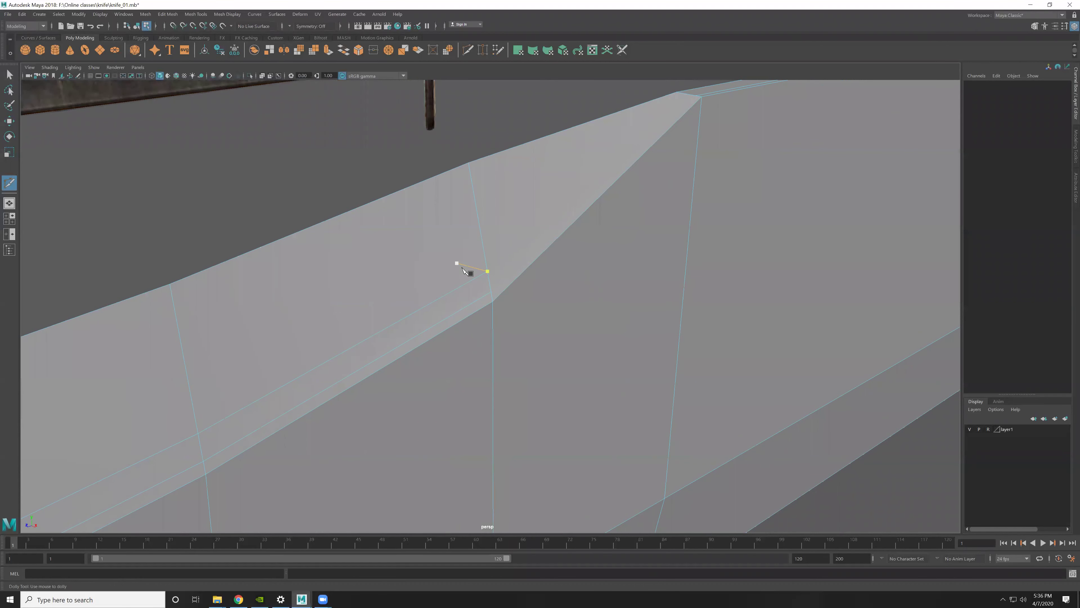
right_click_drag(540, 345, 437, 274, "alt")
Step: Check the bevel strip faces, then select and delete the extra edge loop along it
key("w")
left_click(437, 276)
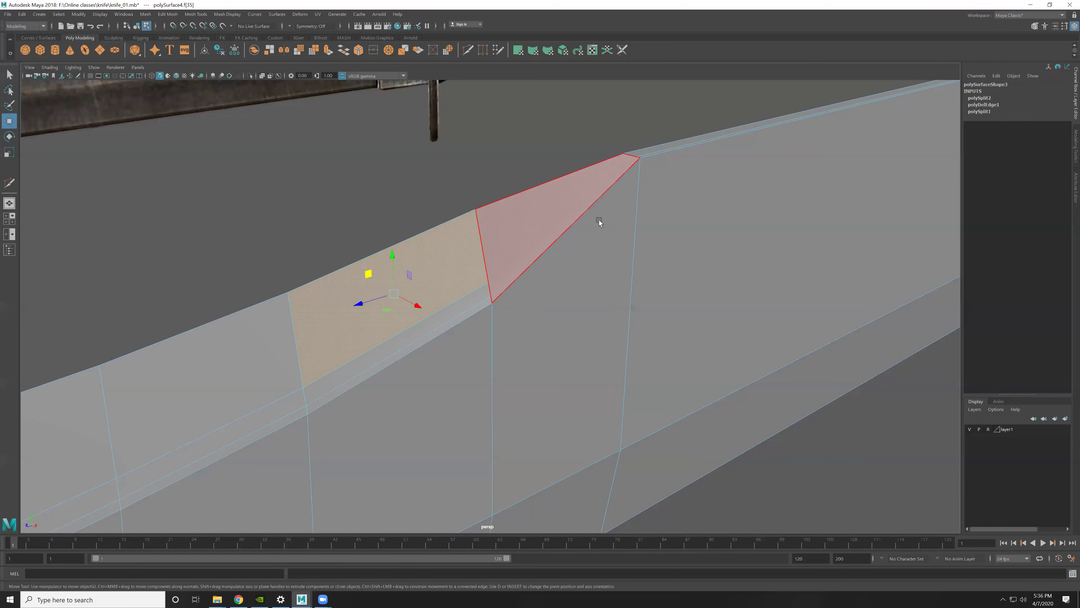
left_click_drag(600, 221, 652, 184, "alt")
left_click(648, 185)
left_click_drag(635, 274, 526, 241, "alt")
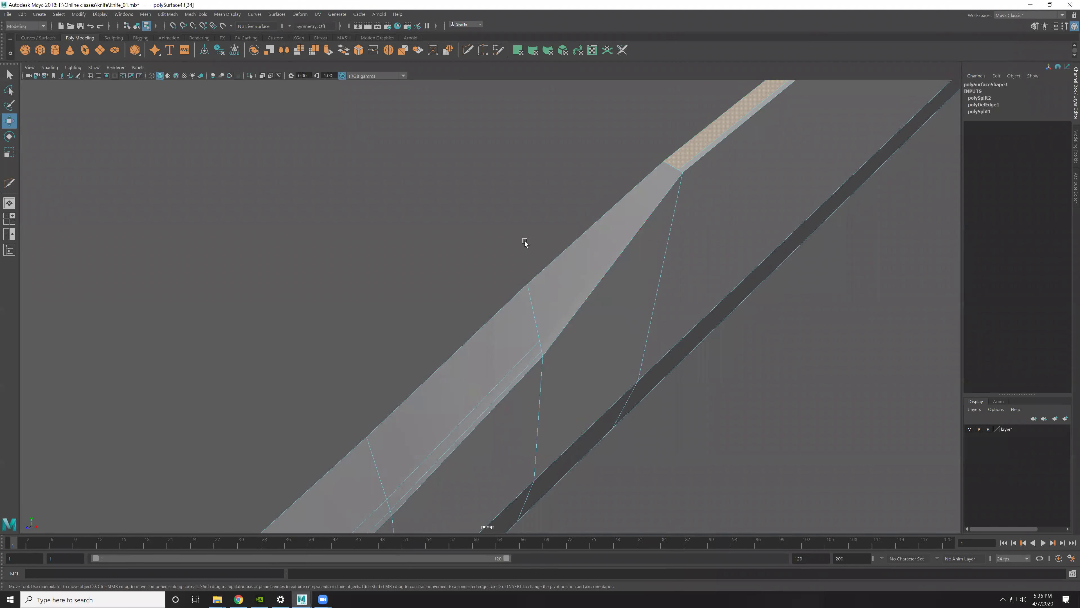
left_click(526, 242)
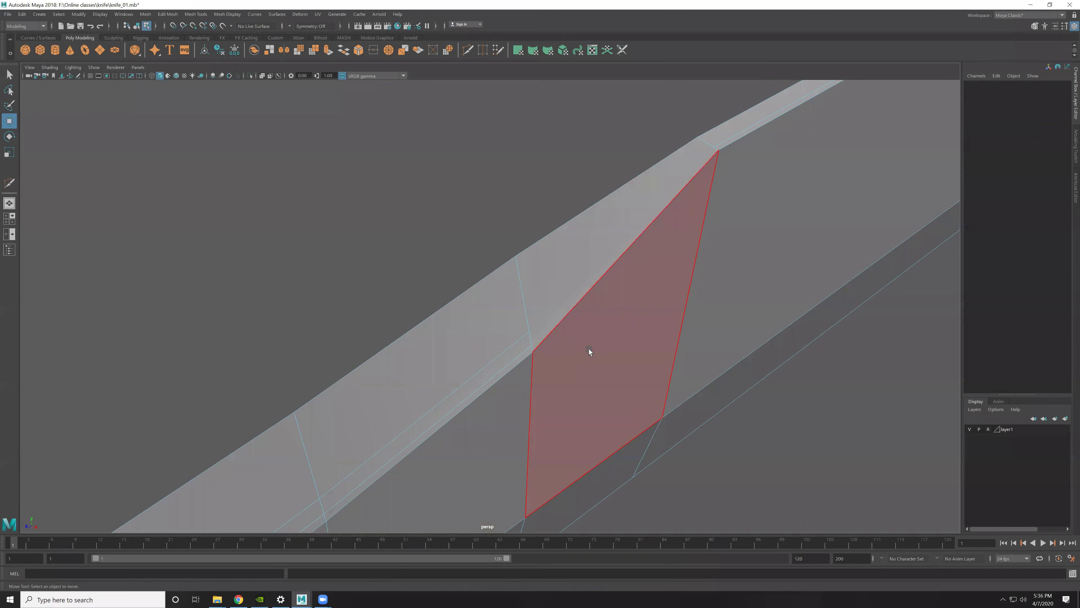
scroll(550, 360, "up", 2)
left_click_drag(538, 365, 695, 305, "alt")
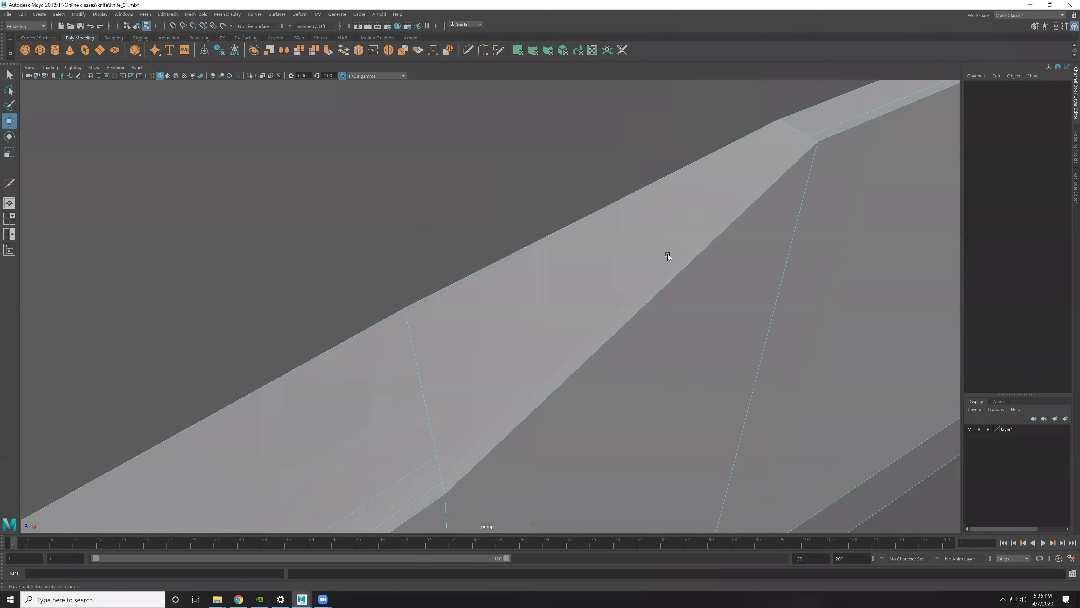
left_click_drag(628, 361, 519, 340, "alt")
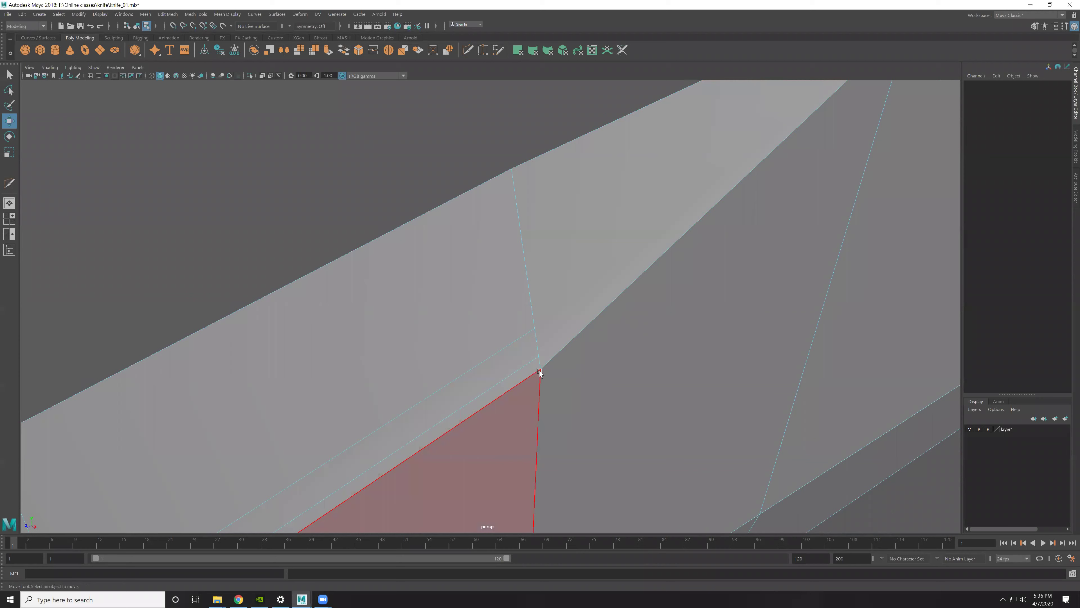
double_click(506, 350)
scroll(520, 352, "down", 5)
left_click_drag(423, 365, 510, 360, "alt")
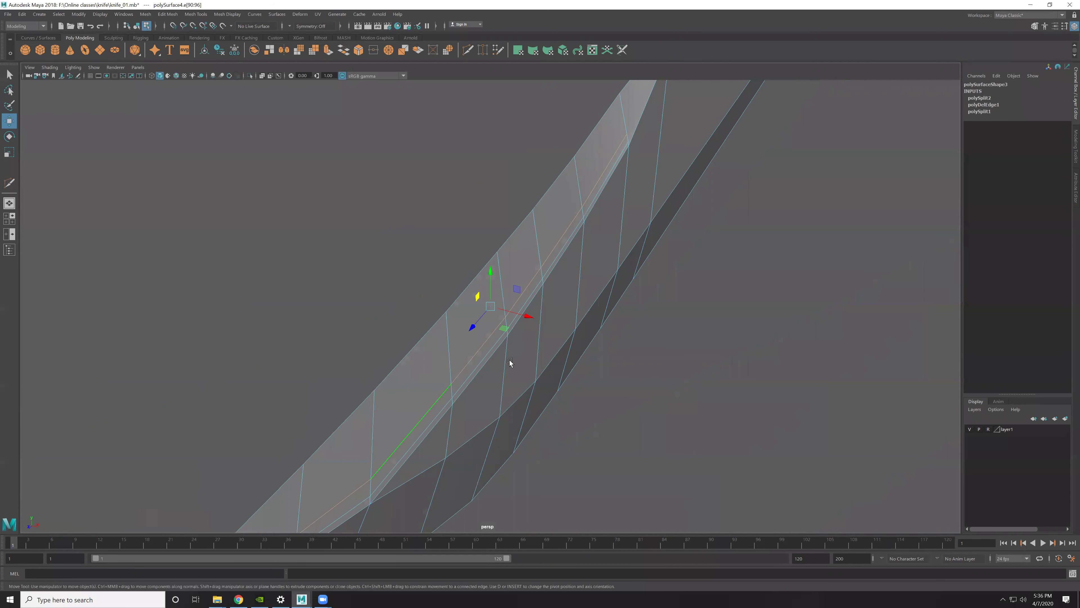
key("Delete")
Step: Connect two tip vertices with a new edge using Connect Components
scroll(521, 473, "up", 3)
mouse_move(521, 473)
left_mouse_down("alt")
mouse_move(533, 219)
mouse_move(578, 153)
left_mouse_up("alt")
left_click(563, 203)
left_click(588, 151, "shift")
right_click_drag(556, 177, 554, 221, "shift")
Step: Delete the unwanted edge near the blade tip
mouse_move(646, 266)
left_mouse_down("alt")
mouse_move(514, 299)
mouse_move(808, 321)
left_mouse_up("alt")
scroll(646, 377, "up", 2)
scroll(610, 440, "up", 2)
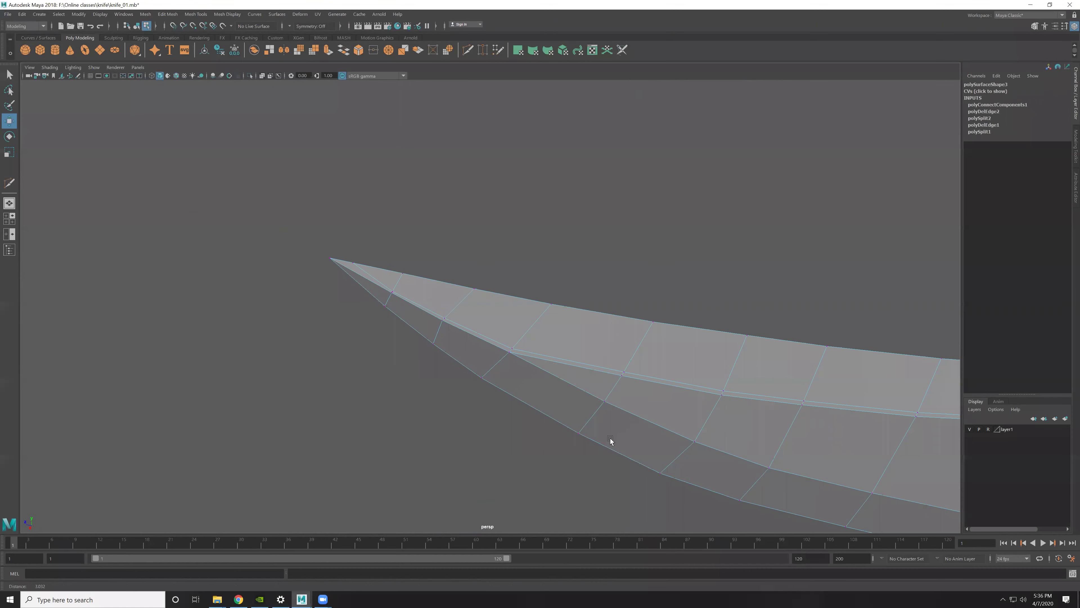
scroll(610, 438, "up", 2)
mouse_move(586, 429)
middle_mouse_down("alt")
mouse_move(454, 369)
mouse_move(574, 363)
middle_mouse_up("alt")
right_click_drag(656, 344, 690, 370)
key("Delete")
Step: Multi-Cut a new edge from the bevel vertex to the blade tip
left_click(696, 379)
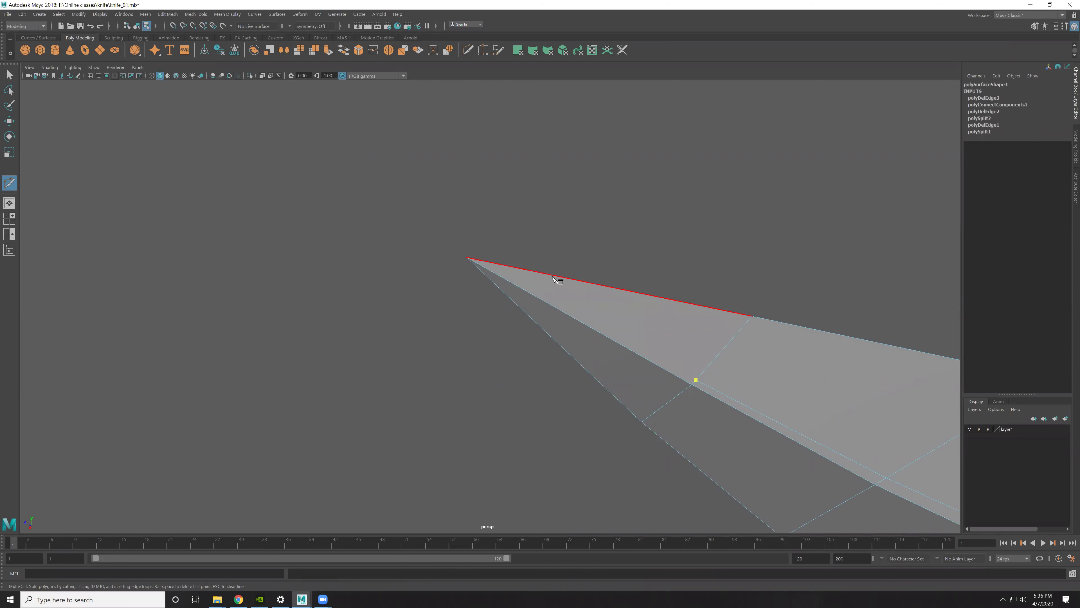
left_click(506, 260)
key("Return")
left_click(692, 384)
mouse_move(765, 447)
left_mouse_down("alt")
mouse_move(677, 374)
mouse_move(721, 354)
mouse_move(595, 309)
mouse_move(773, 278)
left_mouse_up("alt")
scroll(850, 336, "down", 5)
scroll(562, 340, "up", 10)
middle_click_drag(364, 306, 362, 340, "alt")
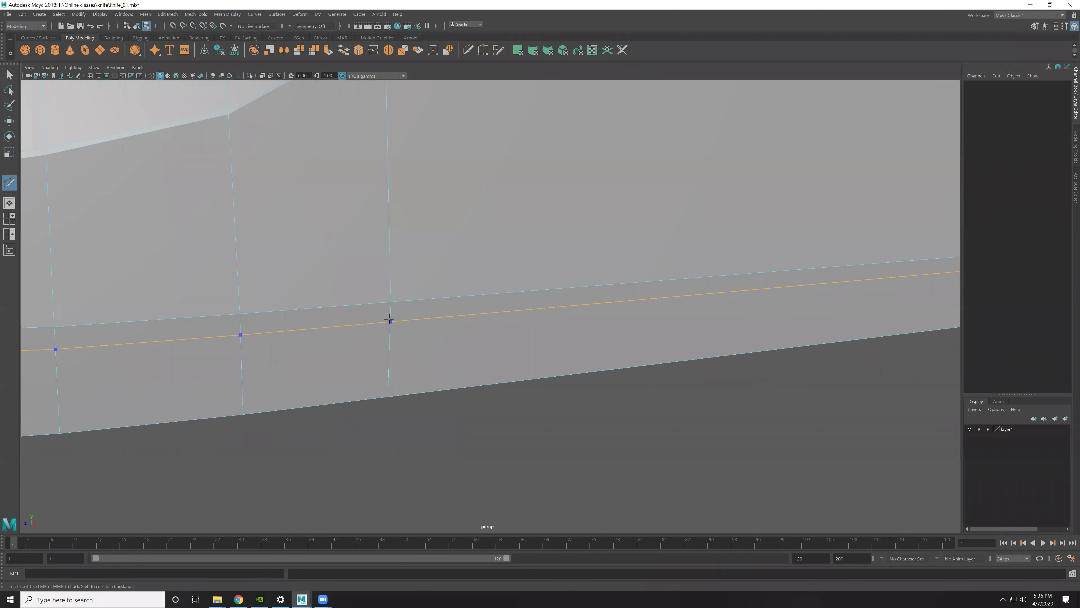
Step: Add a support edge loop running beside the bevel edge
left_click(391, 308)
scroll(135, 307, "down", 5)
scroll(316, 342, "up", 6)
scroll(254, 334, "up", 3)
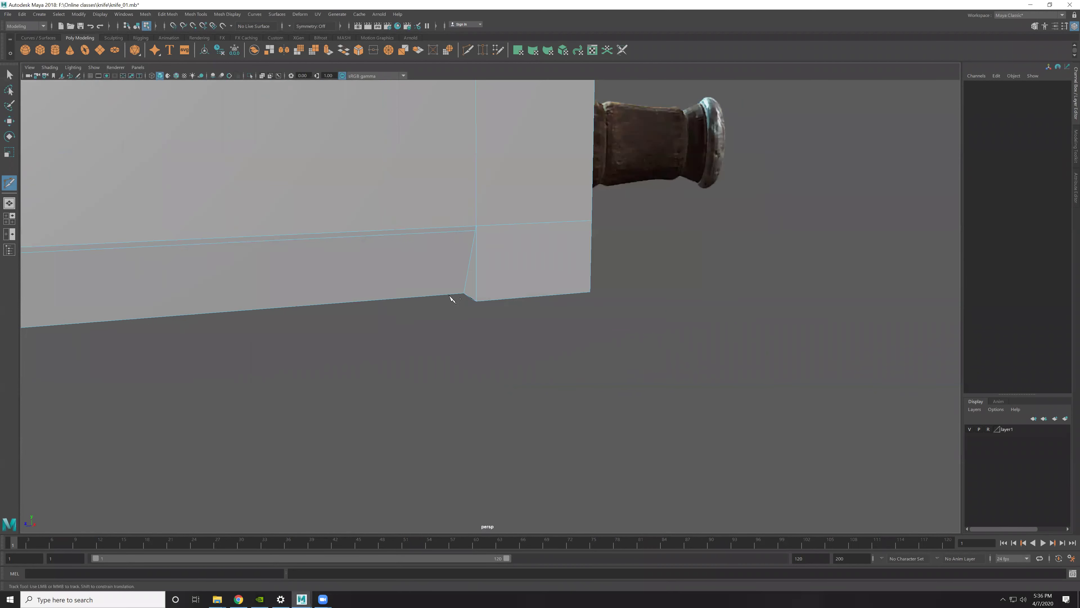
scroll(254, 333, "down", 5)
scroll(475, 280, "down", 2)
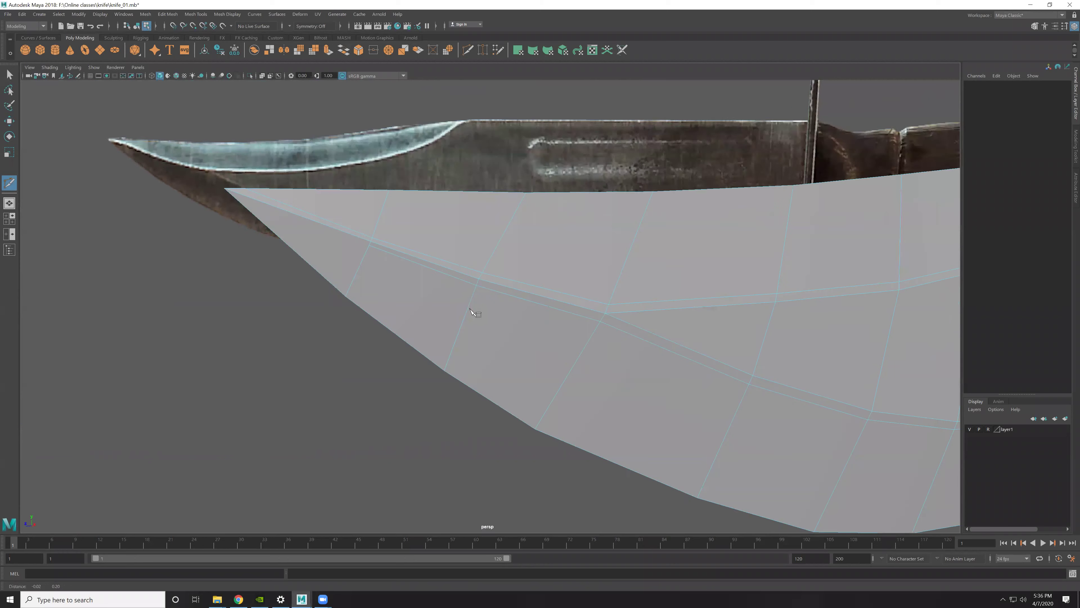
scroll(280, 242, "up", 7)
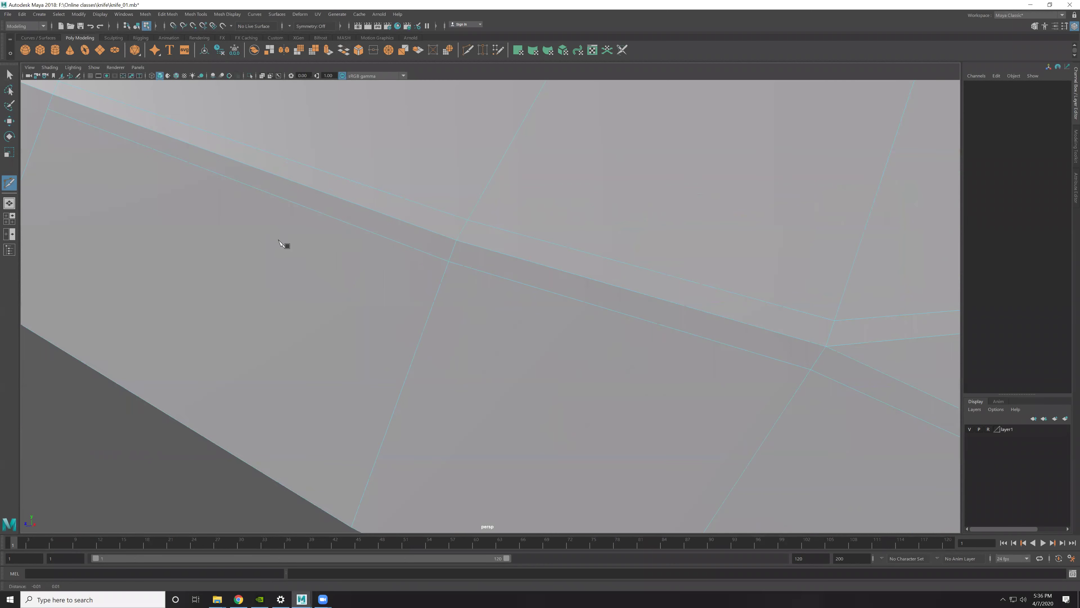
scroll(279, 241, "down", 3)
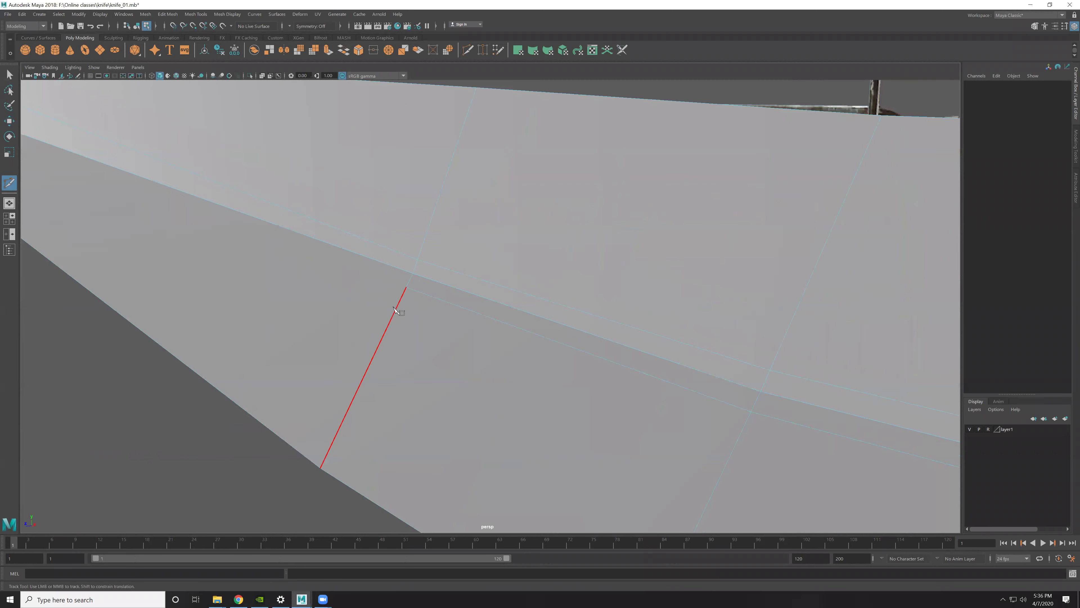
scroll(348, 334, "up", 2)
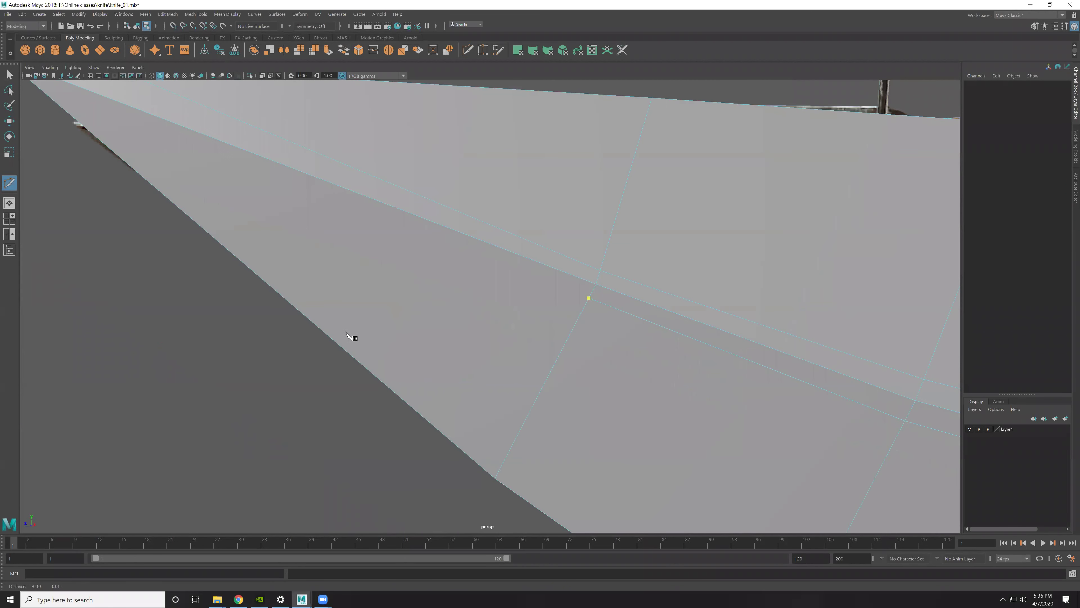
middle_click_drag(172, 217, 284, 323, "alt")
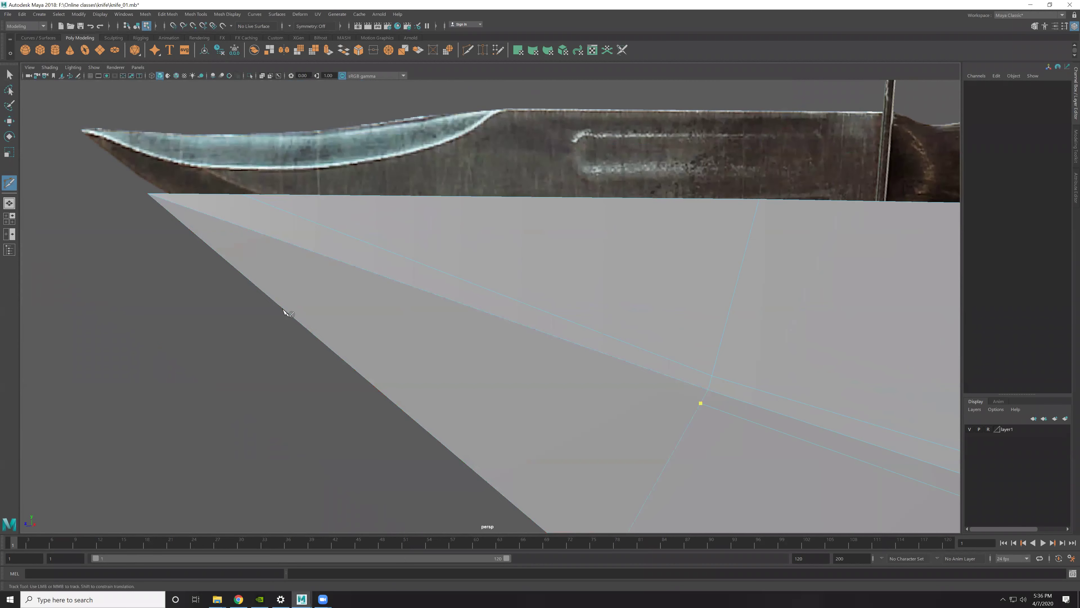
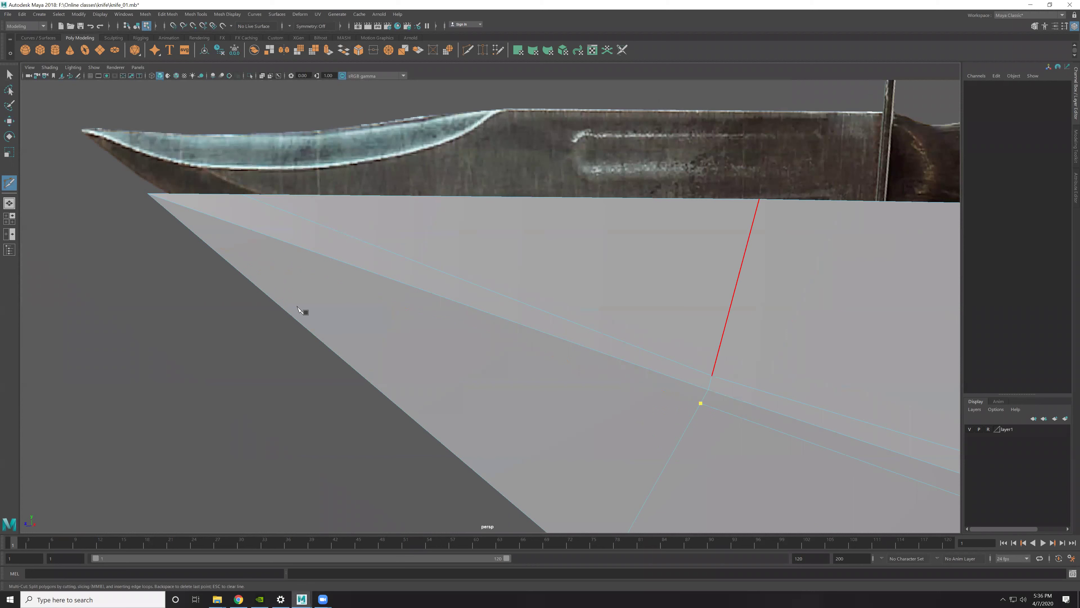
Step: Finish the Multi-Cut from the blade's left edge and add a cut across the blade tip
left_click(194, 219)
key("Return")
left_click(688, 400)
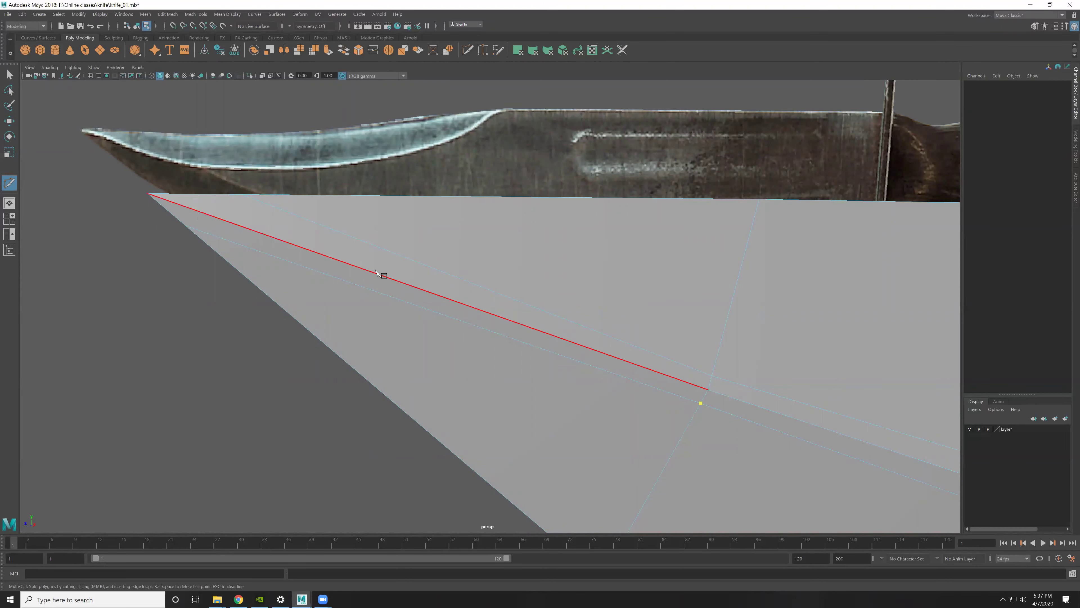
key("Return")
key("w")
Step: Delete the unwanted stray edge near the blade tip
left_click(393, 296)
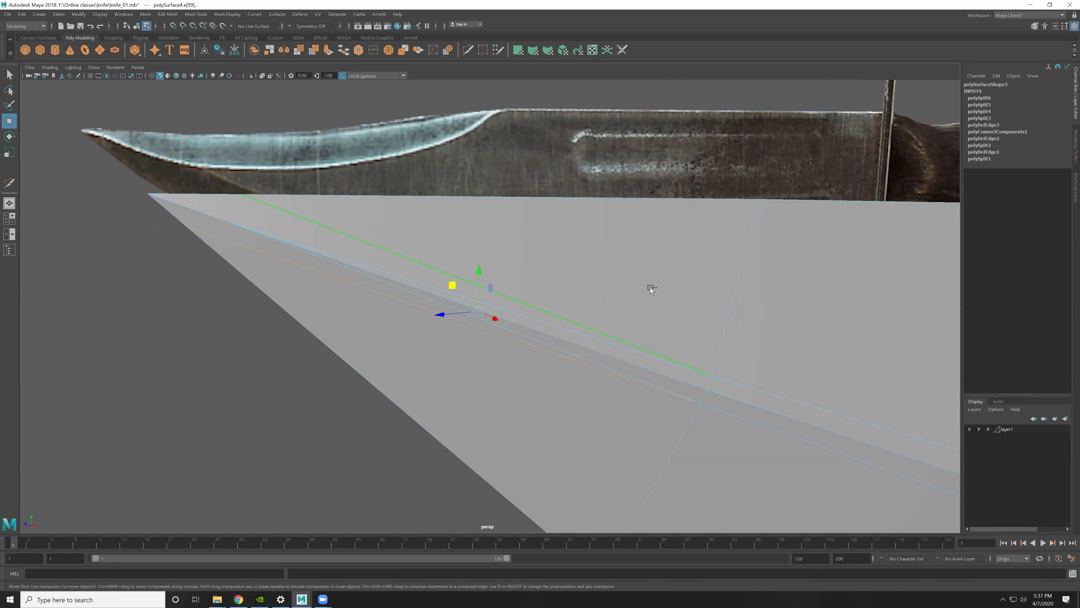
key("Delete")
scroll(598, 361, "down", 5)
middle_click_drag(597, 361, 540, 367, "alt")
Step: Insert an edge loop along the blade length following the swedge line, then review it
key("ctrl+shift+x")
left_click(578, 369, "ctrl")
key("w")
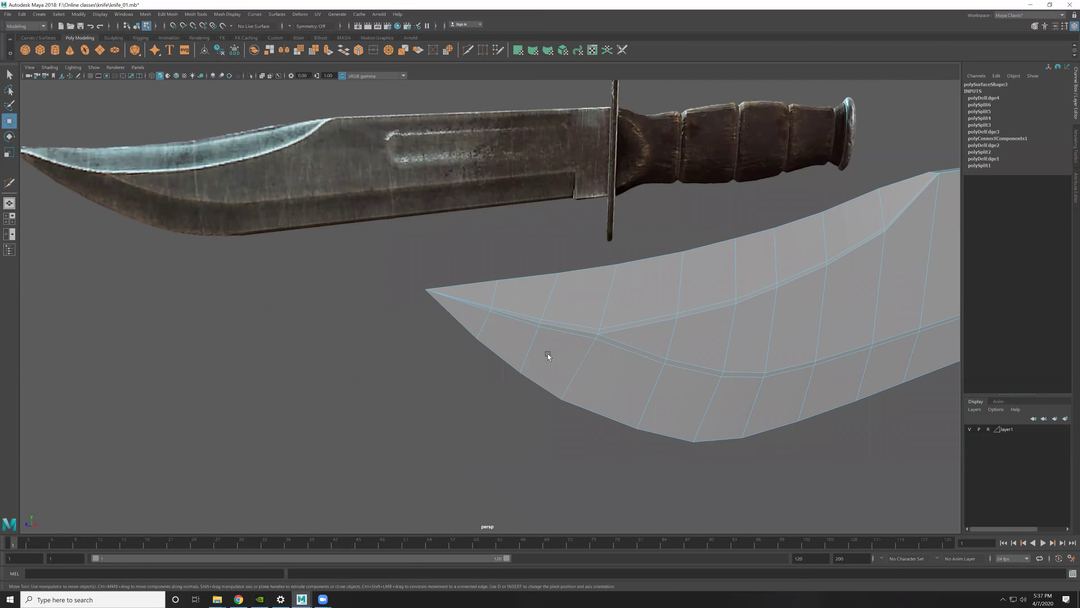
left_click(548, 353)
scroll(489, 332, "up", 2)
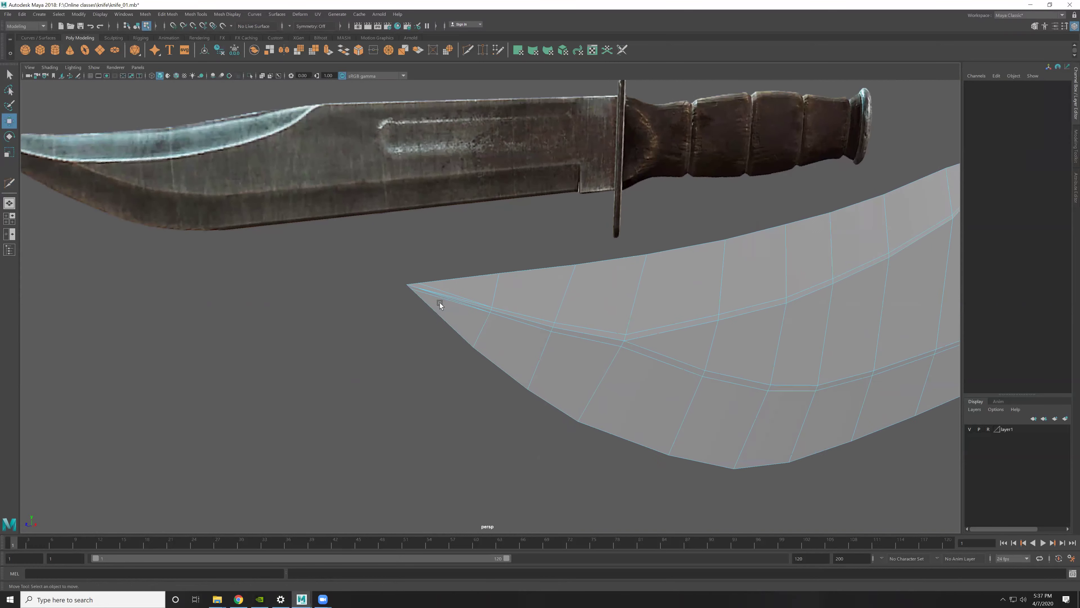
scroll(410, 290, "up", 5)
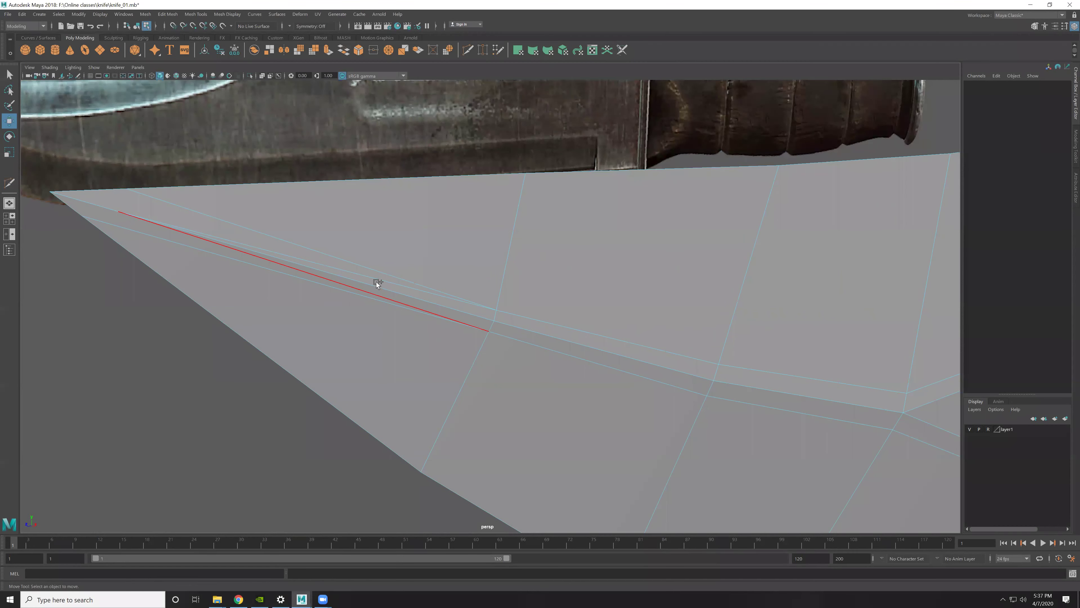
left_click(470, 264)
scroll(641, 379, "down", 3)
scroll(574, 392, "down", 3)
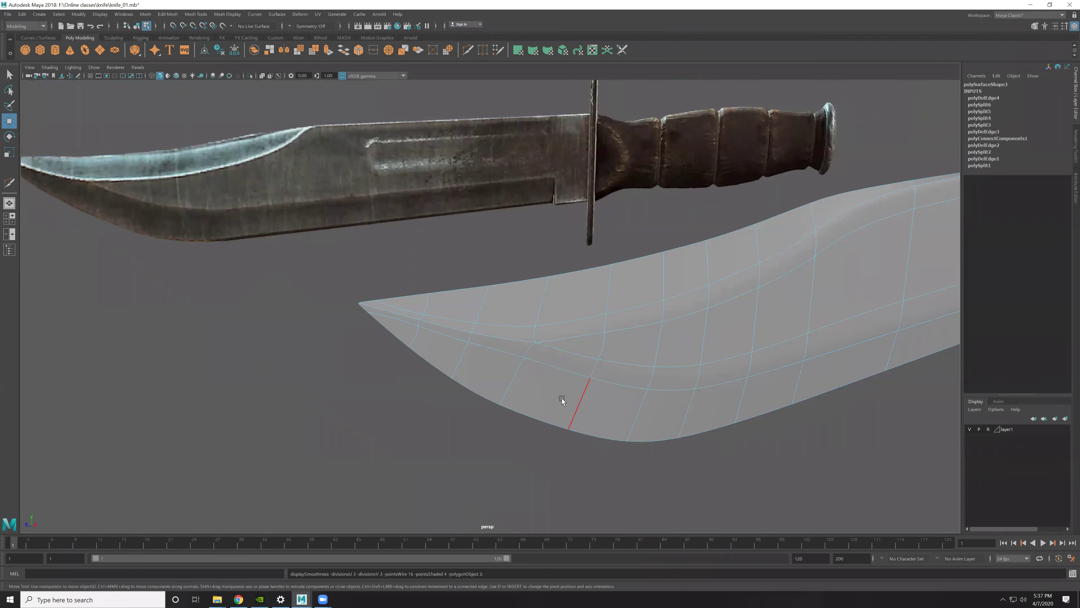
left_click(361, 386)
scroll(543, 333, "down", 1)
Step: Orbit around the blade to compare it with the reference knife
scroll(514, 437, "up", 4)
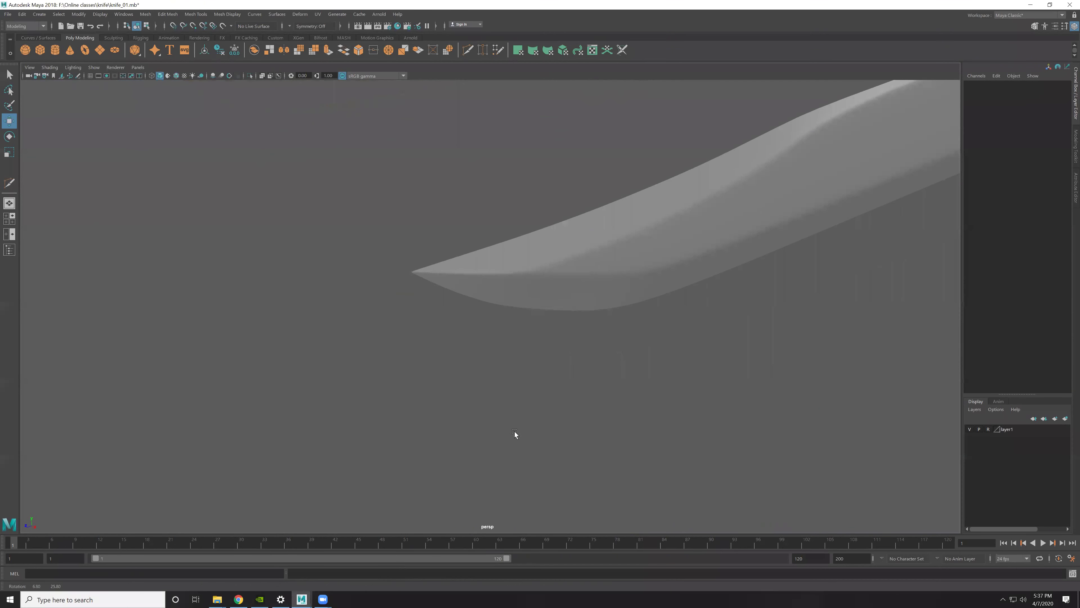
scroll(646, 337, "up", 3)
left_click_drag(647, 337, 460, 329, "alt")
left_click(495, 346)
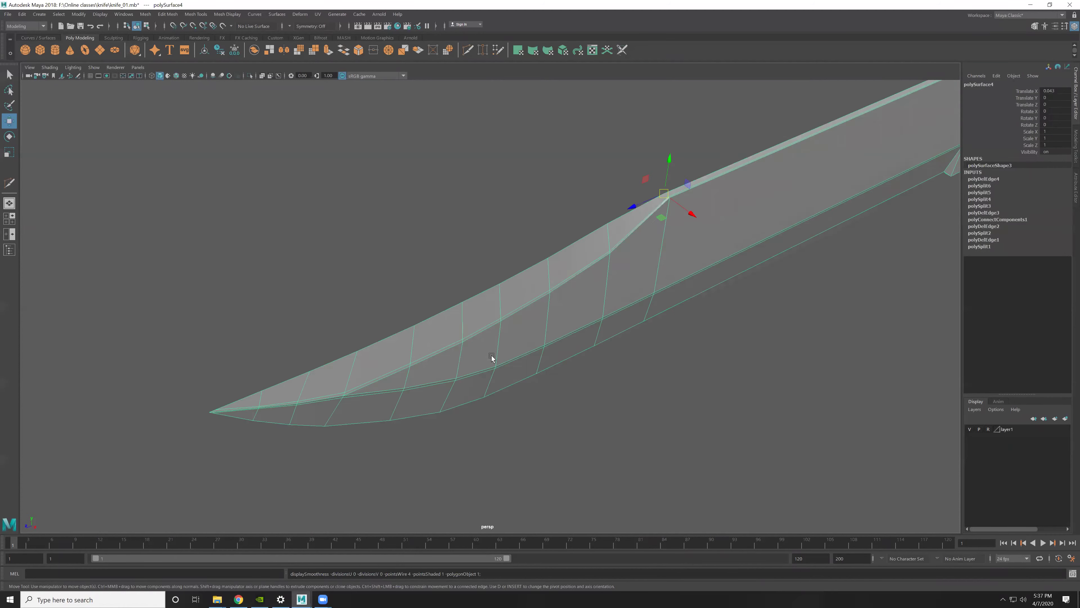
left_click_drag(624, 307, 464, 298, "alt")
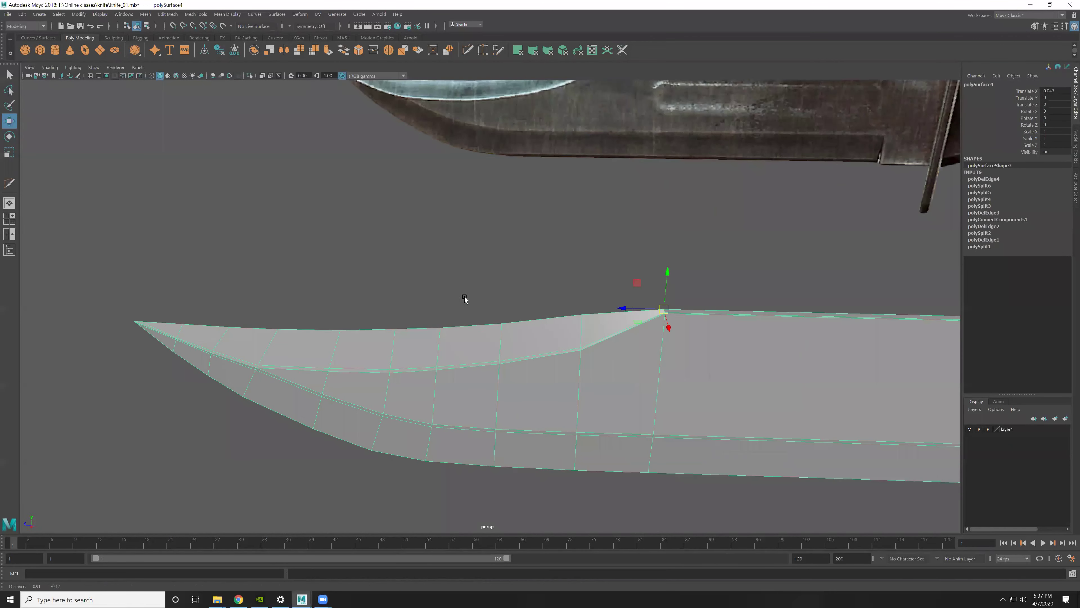
left_click(610, 302)
mouse_move(759, 367)
left_mouse_down("alt")
mouse_move(658, 343)
mouse_move(490, 374)
mouse_move(404, 438)
left_mouse_up("alt")
left_click(728, 277)
left_click(743, 244)
mouse_move(744, 244)
left_mouse_down("alt")
mouse_move(610, 314)
mouse_move(535, 299)
mouse_move(609, 286)
mouse_move(697, 320)
mouse_move(542, 320)
mouse_move(578, 369)
left_mouse_up("alt")
mouse_move(577, 370)
right_mouse_down("alt")
mouse_move(607, 476)
mouse_move(431, 377)
right_mouse_up("alt")
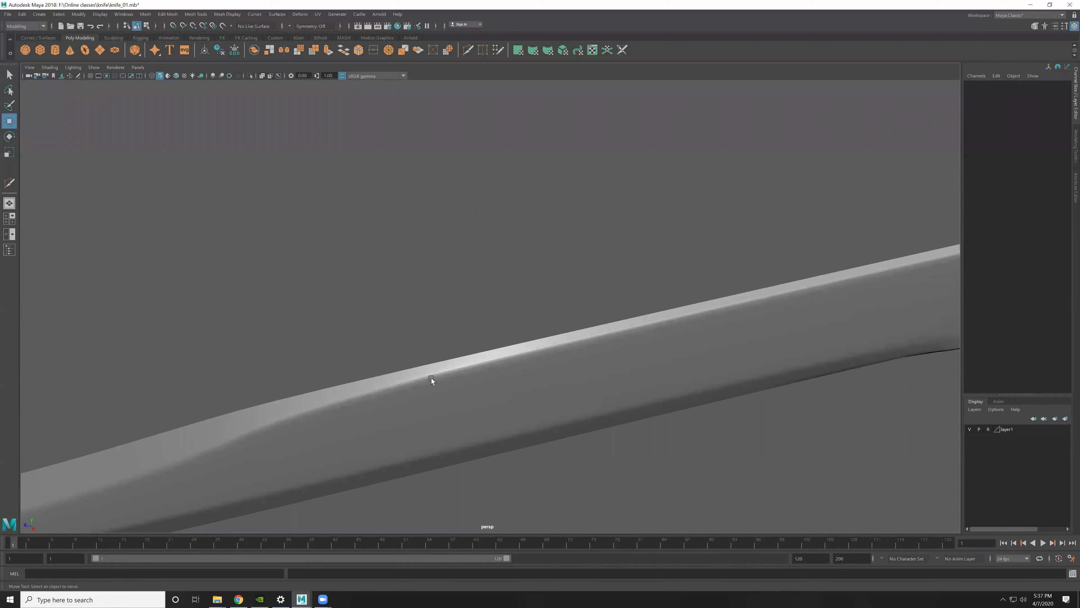
left_click(420, 380)
mouse_move(420, 379)
left_mouse_down("alt")
mouse_move(337, 323)
mouse_move(299, 351)
mouse_move(521, 406)
mouse_move(406, 342)
mouse_move(515, 322)
left_mouse_up("alt")
Step: Select edges along the blade spine and inspect them close up
key("F10")
left_click(406, 340)
mouse_move(516, 322)
right_mouse_down("alt")
mouse_move(486, 339)
mouse_move(510, 314)
mouse_move(509, 355)
right_mouse_up("alt")
left_click(510, 314, "shift")
left_click_drag(509, 356, 572, 272, "alt")
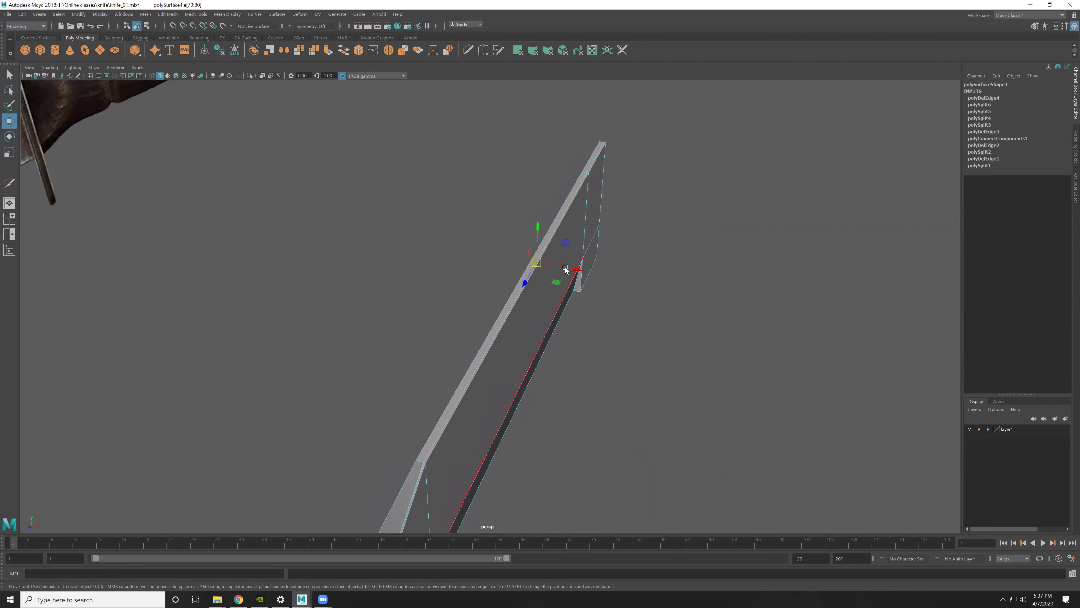
mouse_move(572, 272)
right_mouse_down("alt")
mouse_move(552, 349)
mouse_move(681, 343)
right_mouse_up("alt")
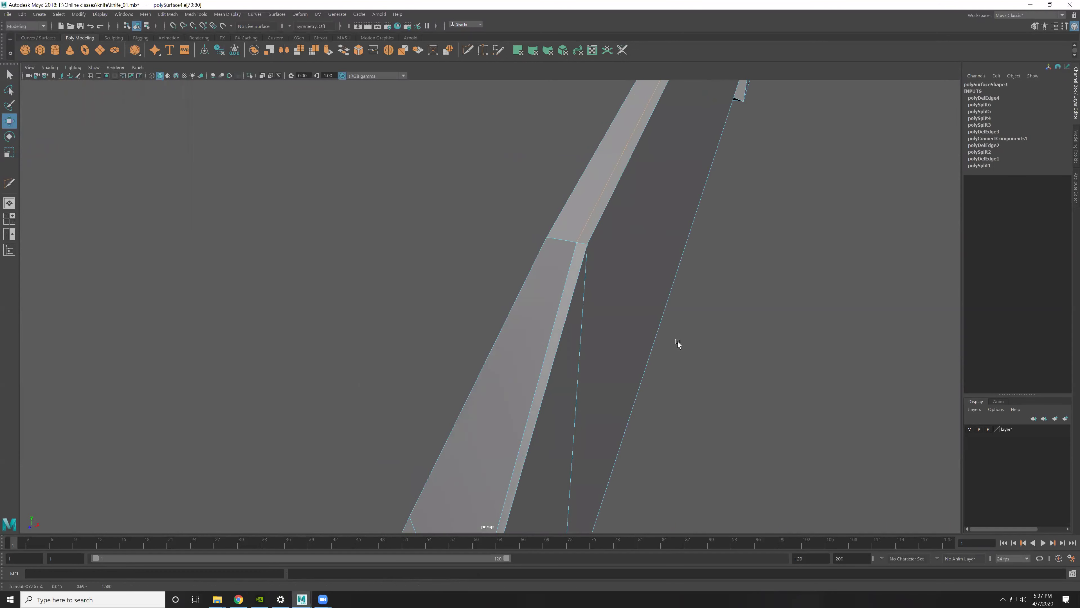
Step: Preview the blade smoothed and view the whole blade from the side
key("F8")
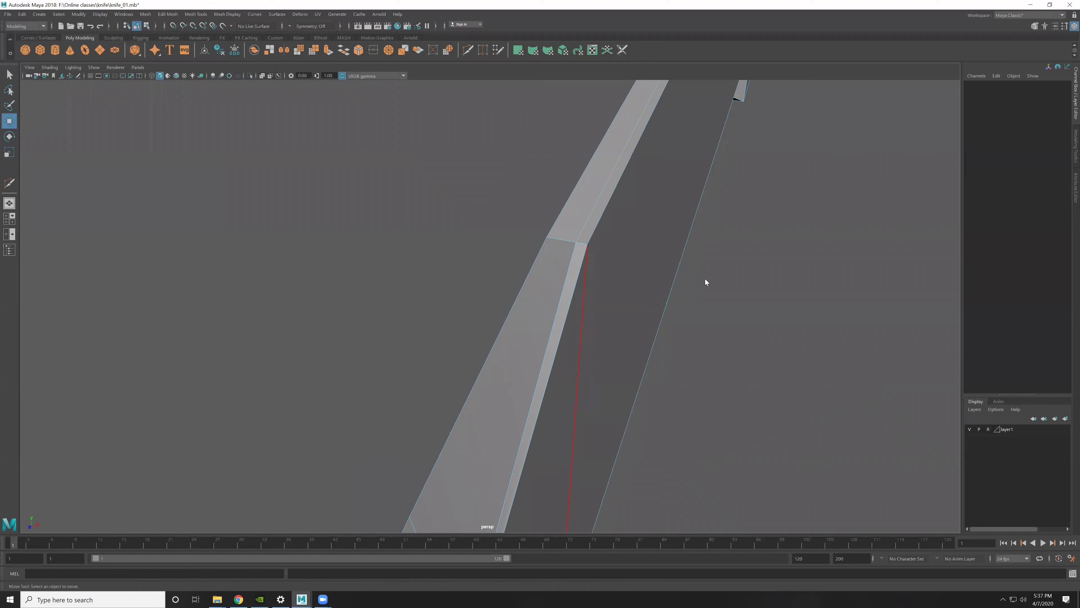
key("3")
left_click(721, 459)
left_click(487, 386)
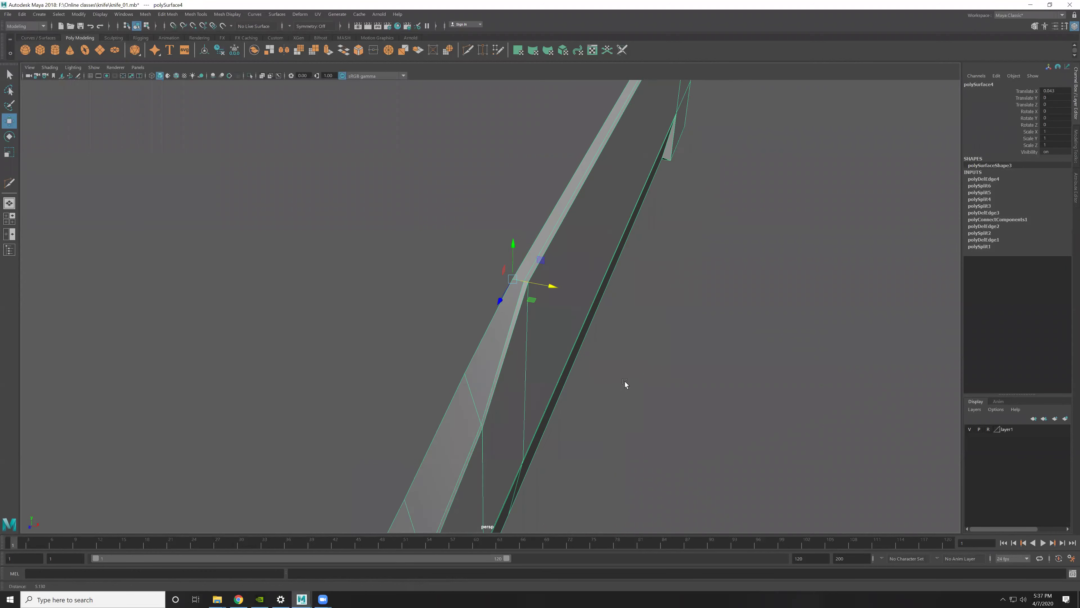
left_click_drag(624, 381, 328, 284, "alt")
right_click_drag(328, 285, 491, 339, "alt")
Step: Select the strip of faces on the blade's flat side behind the swedge
key("F11")
left_click(364, 327)
left_click(416, 324, "shift")
left_click(495, 322, "shift")
left_click(612, 311, "shift")
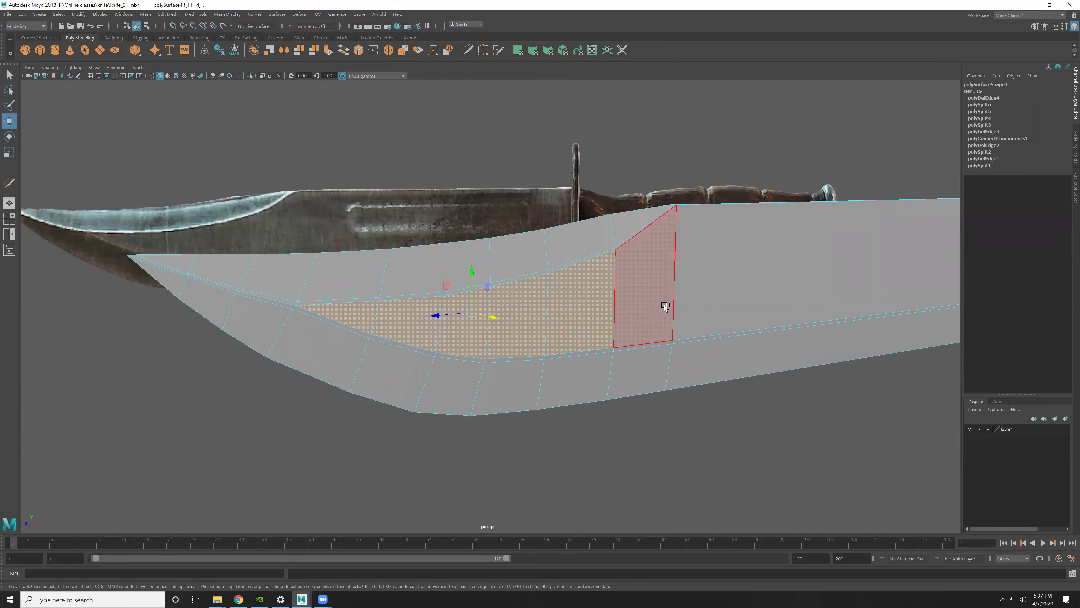
left_click(664, 305, "shift")
scroll(515, 299, "up", 3)
Step: Add the remaining flat-side face to the selection and frame the selected faces
left_click(629, 348, "shift")
mouse_move(630, 348)
left_mouse_down("alt")
mouse_move(577, 391)
mouse_move(545, 396)
mouse_move(537, 372)
left_mouse_up("alt")
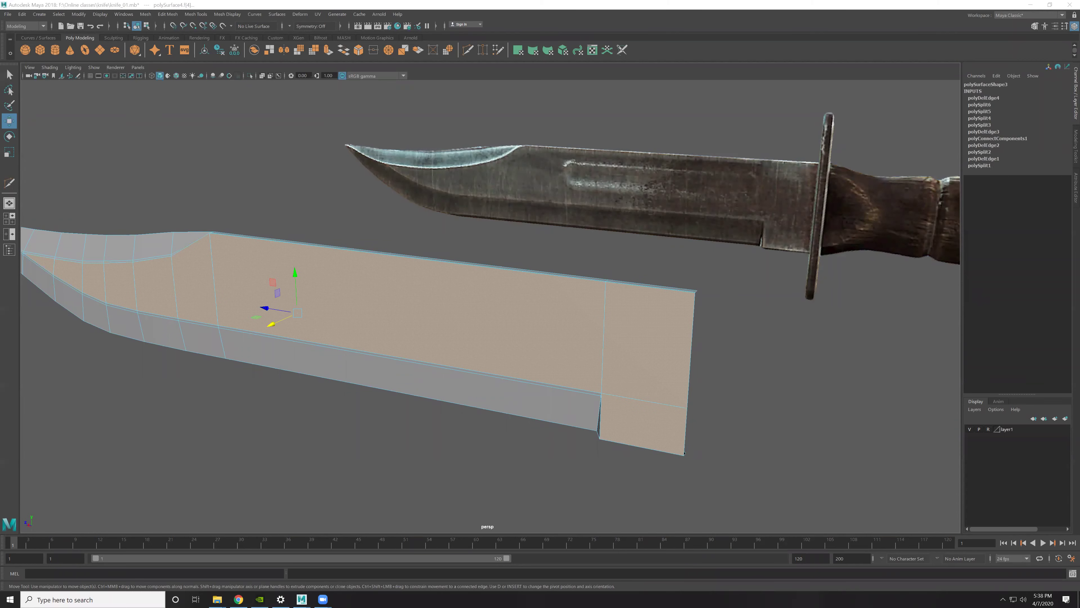
mouse_move(660, 392)
left_mouse_down("alt")
mouse_move(552, 298)
mouse_move(555, 216)
left_mouse_up("alt")
scroll(538, 278, "up", 3)
scroll(617, 290, "up", 3)
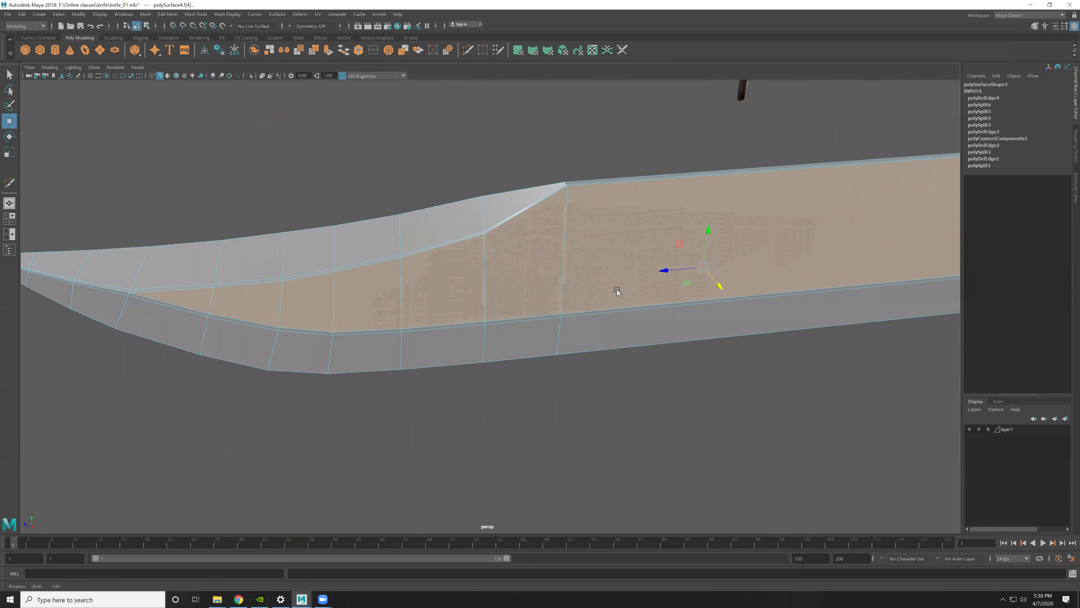
Step: Extrude the selected flat-side faces with an offset of 0.03
right_click(590, 206, "shift")
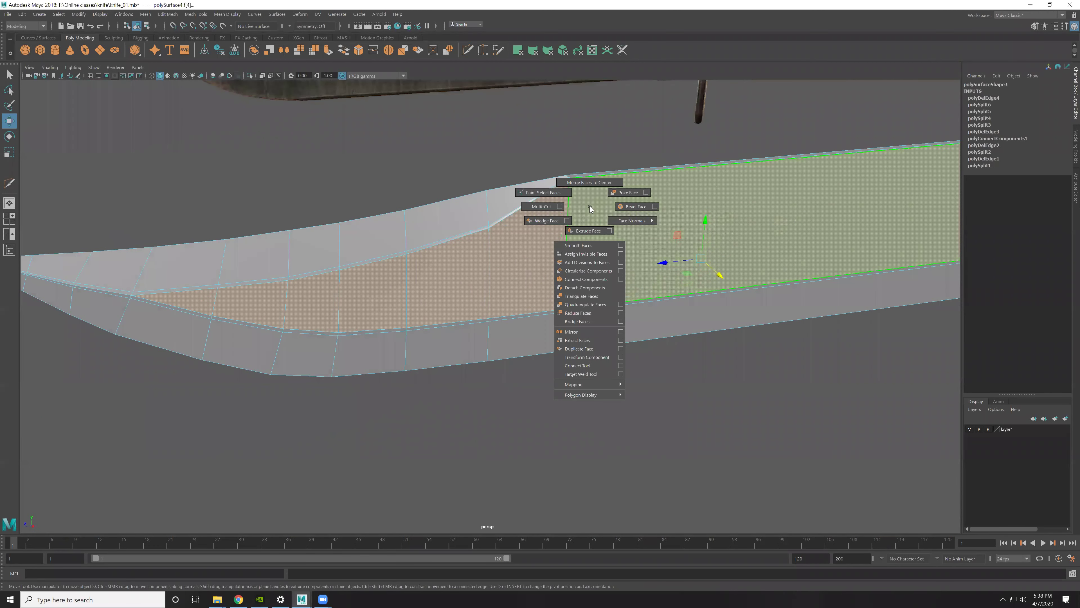
left_click(584, 229)
mouse_move(728, 265)
left_mouse_down("alt")
mouse_move(738, 285)
mouse_move(805, 300)
left_mouse_up("alt")
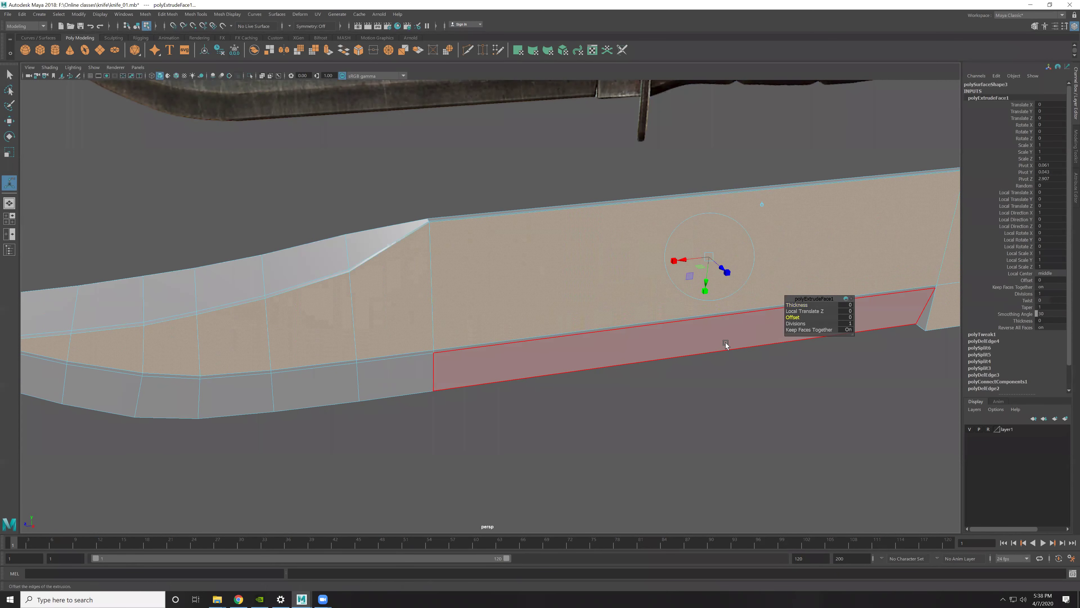
left_click(821, 319)
left_click_drag(656, 338, 509, 314, "alt")
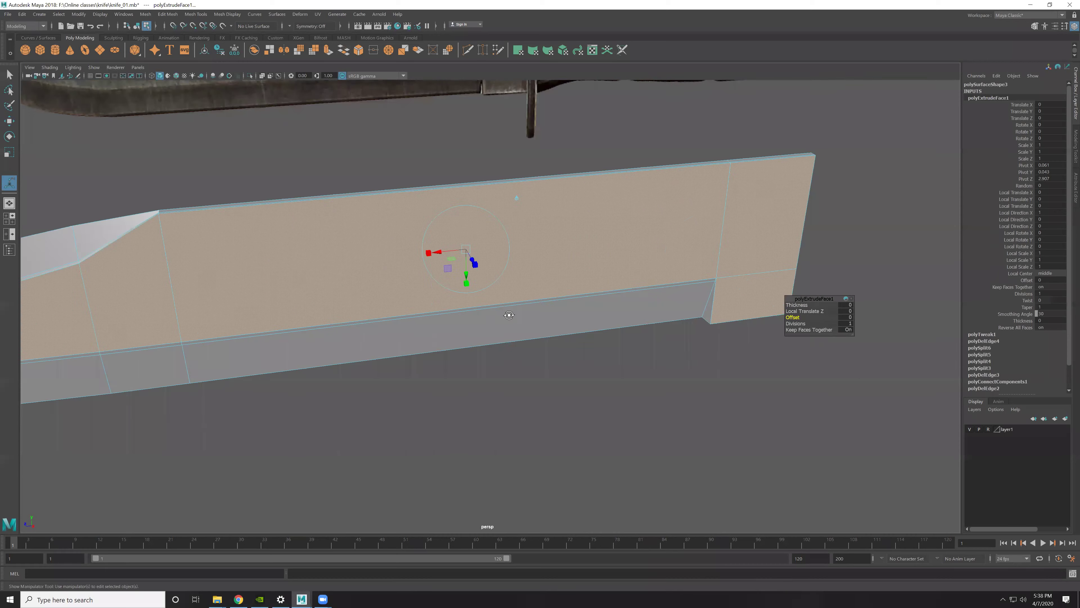
left_click_drag(628, 313, 543, 295, "alt")
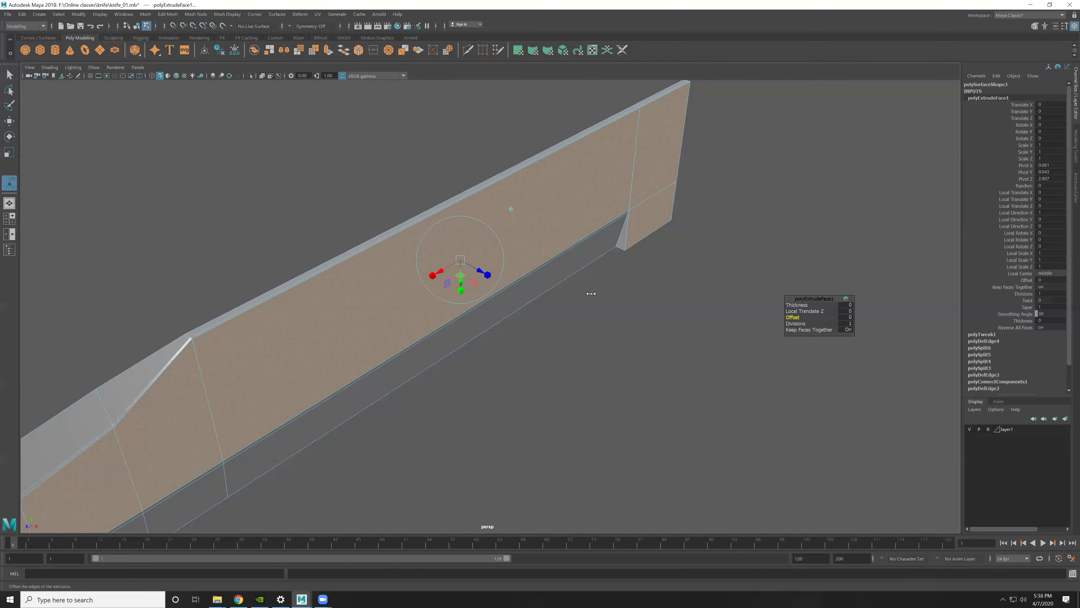
middle_click_drag(587, 295, 495, 225)
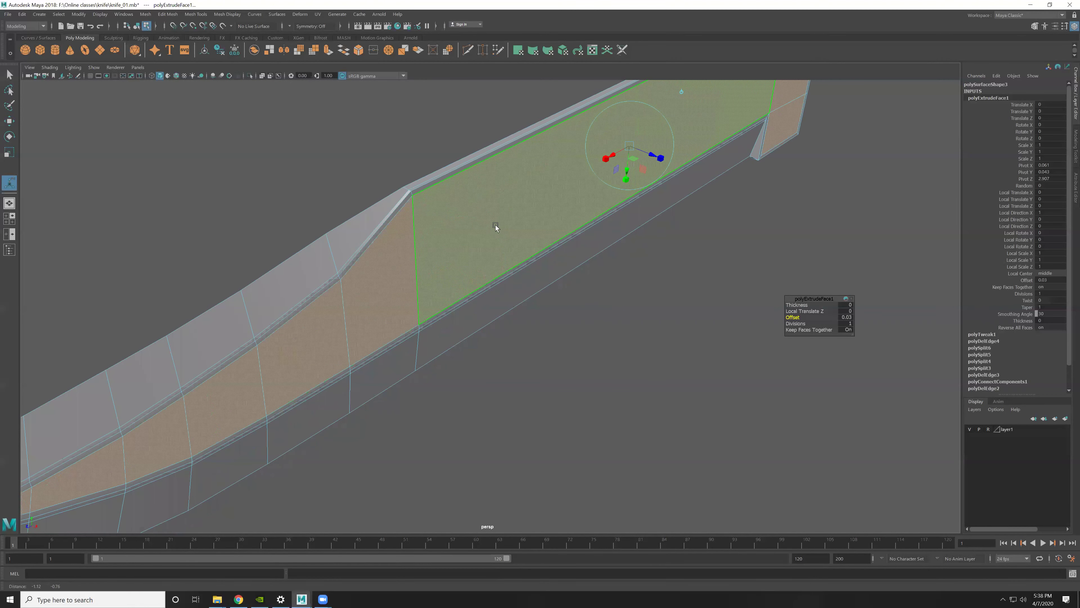
Step: Orbit and zoom around the blade to check the new inset edges
left_click_drag(366, 291, 399, 375, "alt")
right_click_drag(323, 443, 562, 362, "alt")
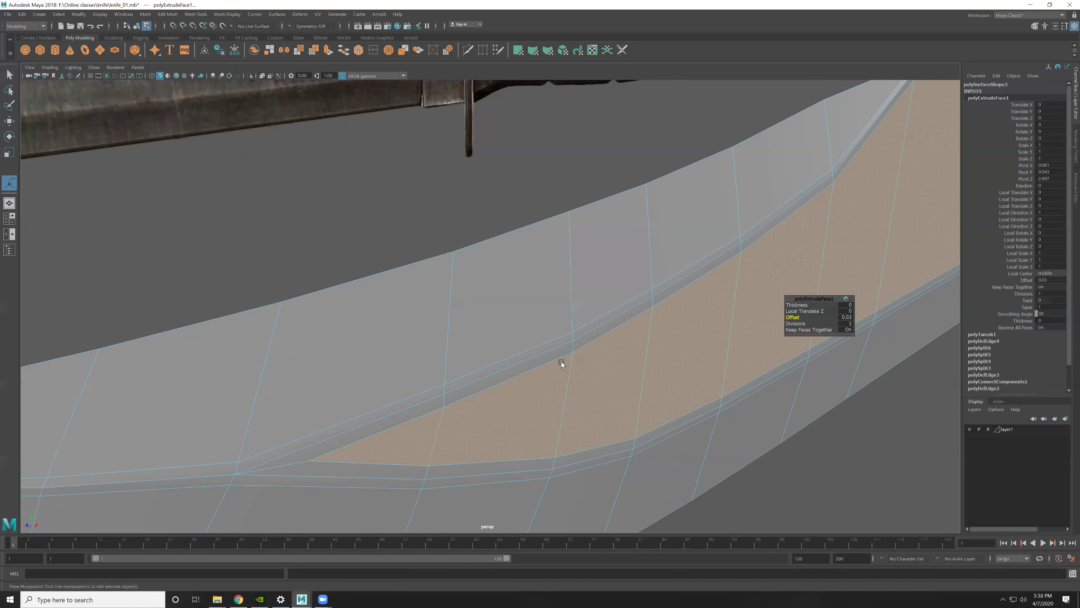
left_click_drag(501, 397, 774, 243, "alt")
mouse_move(726, 300)
left_mouse_down("alt")
mouse_move(689, 289)
mouse_move(586, 169)
mouse_move(677, 302)
left_mouse_up("alt")
mouse_move(678, 301)
right_mouse_down("alt")
mouse_move(557, 284)
mouse_move(590, 335)
mouse_move(615, 285)
right_mouse_up("alt")
Step: Finish the extrusion, return to the blade's cage view and zoom in on its back corner
key("q")
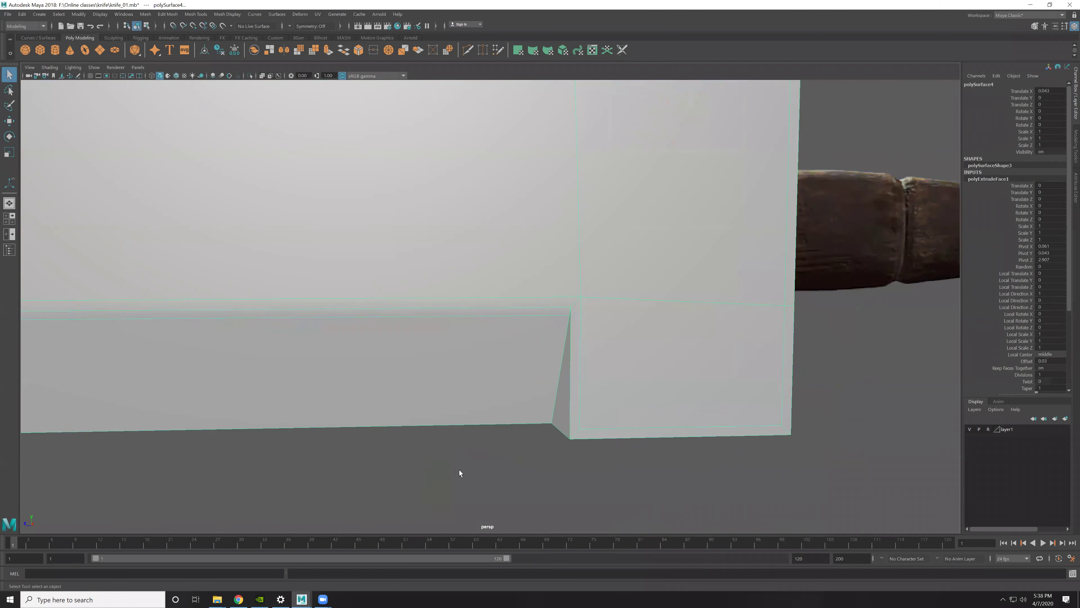
left_click(459, 469)
left_click(590, 292)
mouse_move(591, 292)
left_mouse_down("alt")
mouse_move(615, 256)
mouse_move(696, 448)
mouse_move(608, 350)
left_mouse_up("alt")
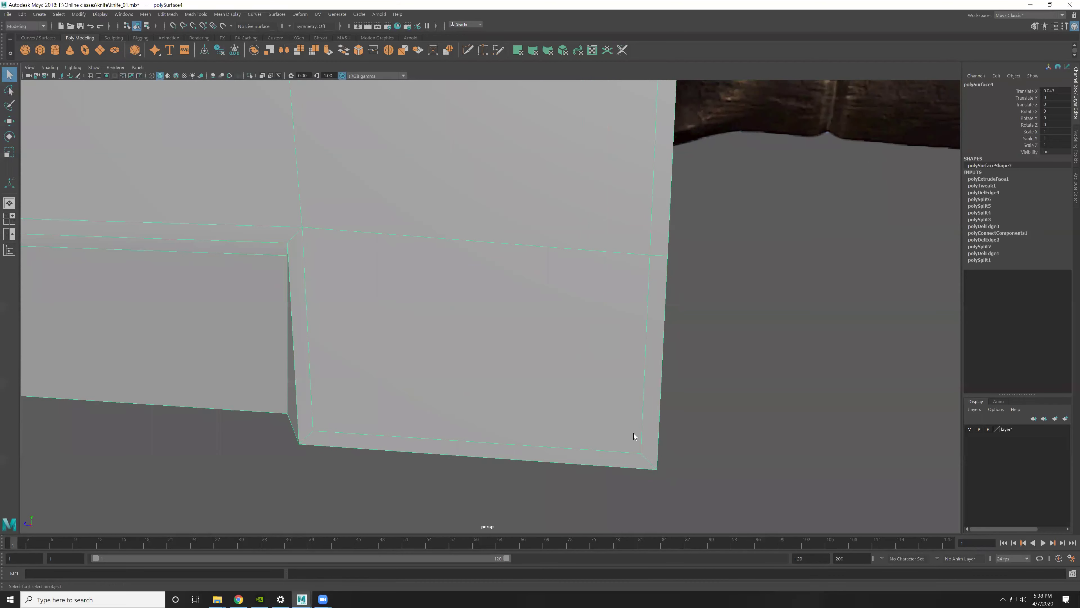
scroll(633, 433, "down", 5)
left_click_drag(609, 285, 490, 350, "alt")
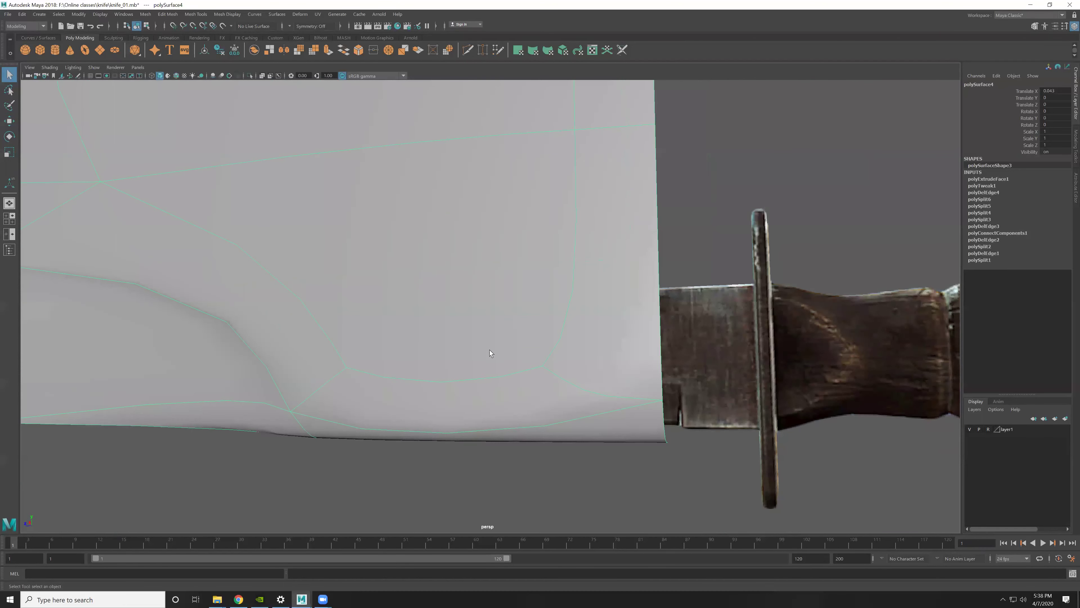
key("1")
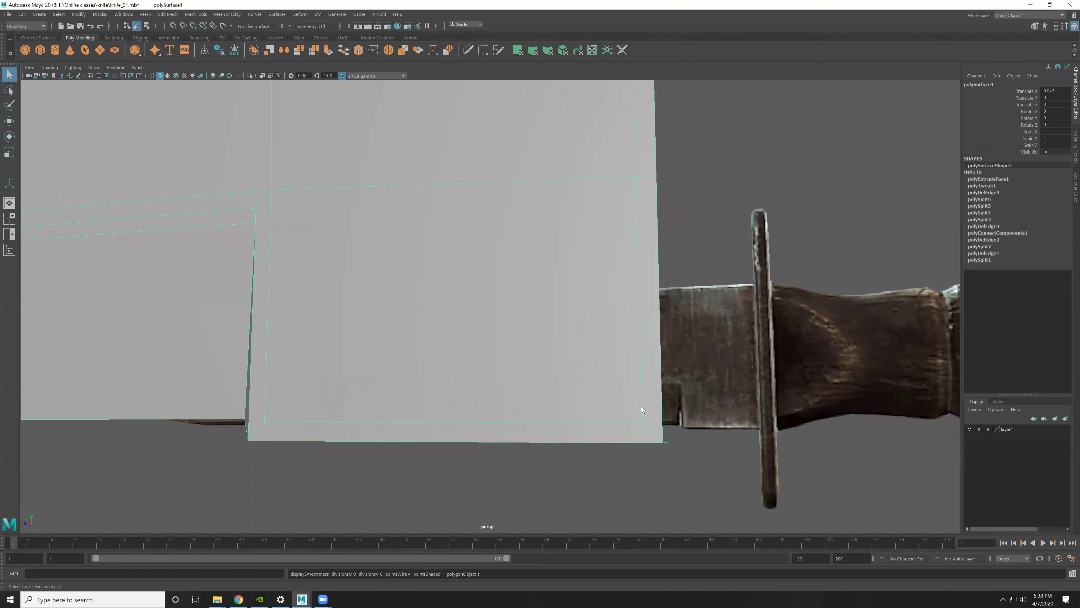
mouse_move(655, 428)
left_mouse_down("alt")
mouse_move(658, 475)
mouse_move(653, 441)
left_mouse_up("alt")
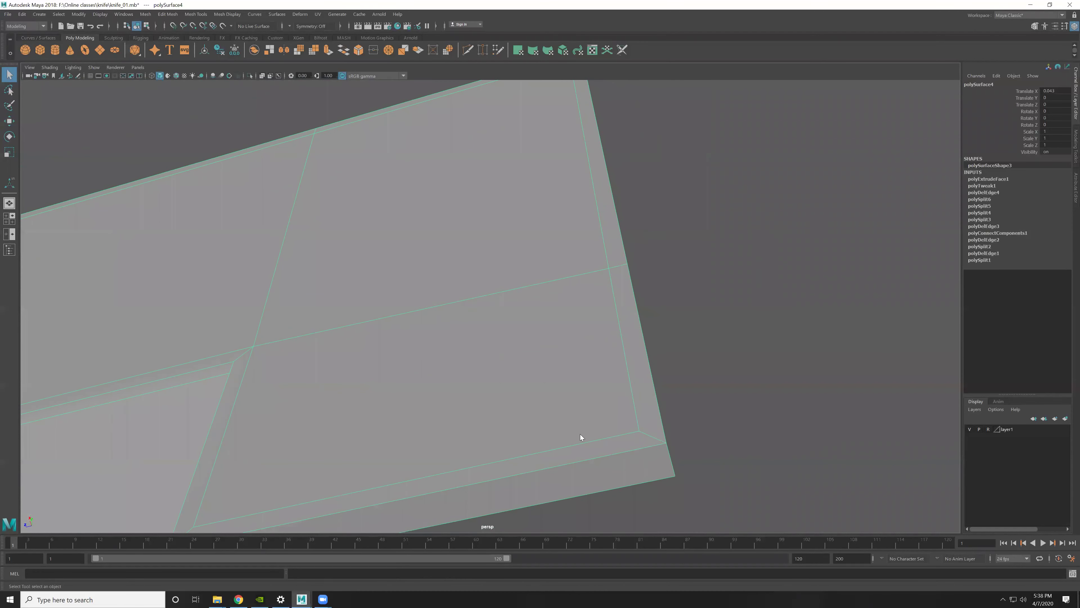
right_click_drag(580, 434, 644, 448, "shift")
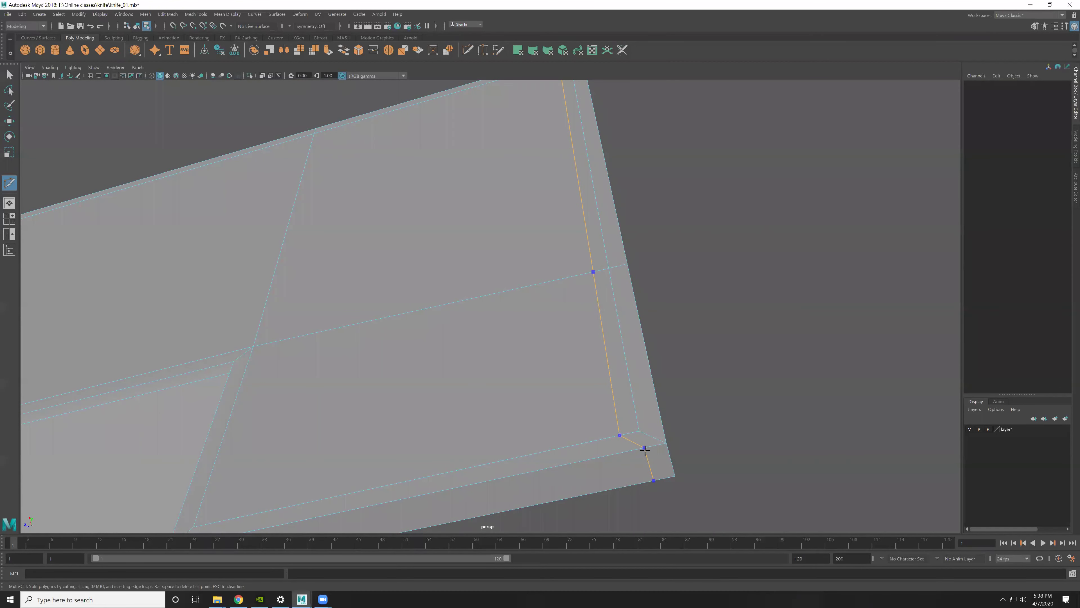
Step: Move the heel corner vertex down to the blade's bottom-right corner
left_click(644, 449)
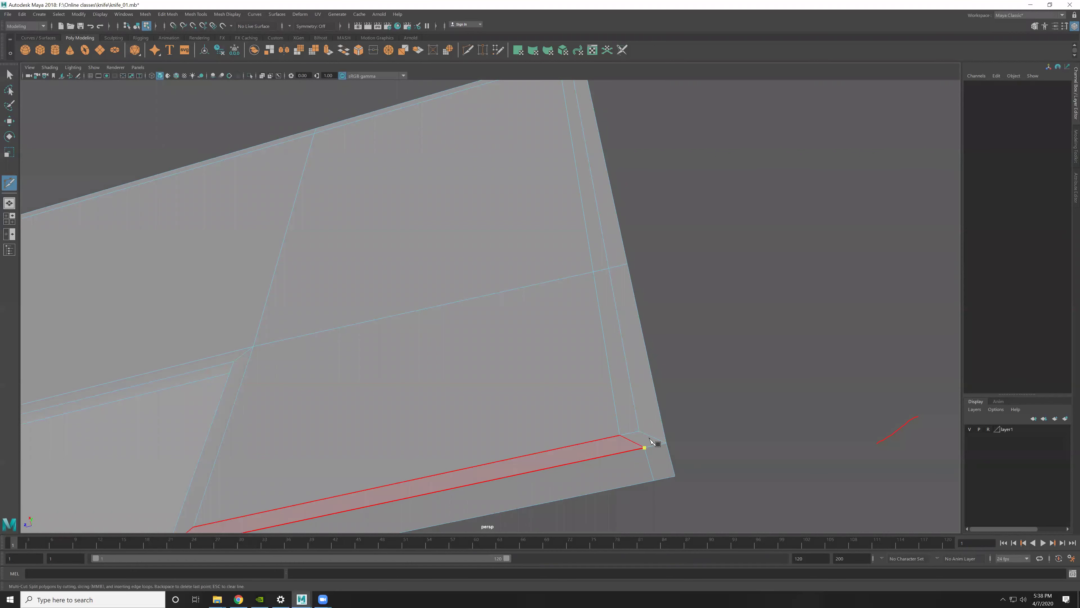
key("w")
left_click(624, 435)
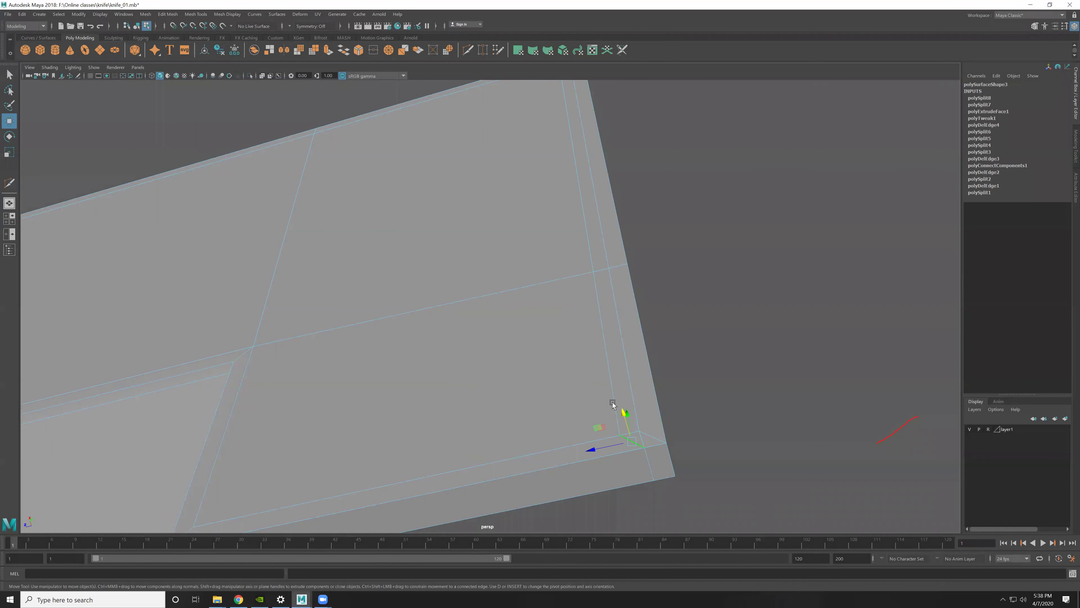
right_click_drag(680, 442, 595, 339, "alt")
left_click_drag(595, 339, 592, 418, "alt")
key("y")
scroll(553, 421, "up", 3)
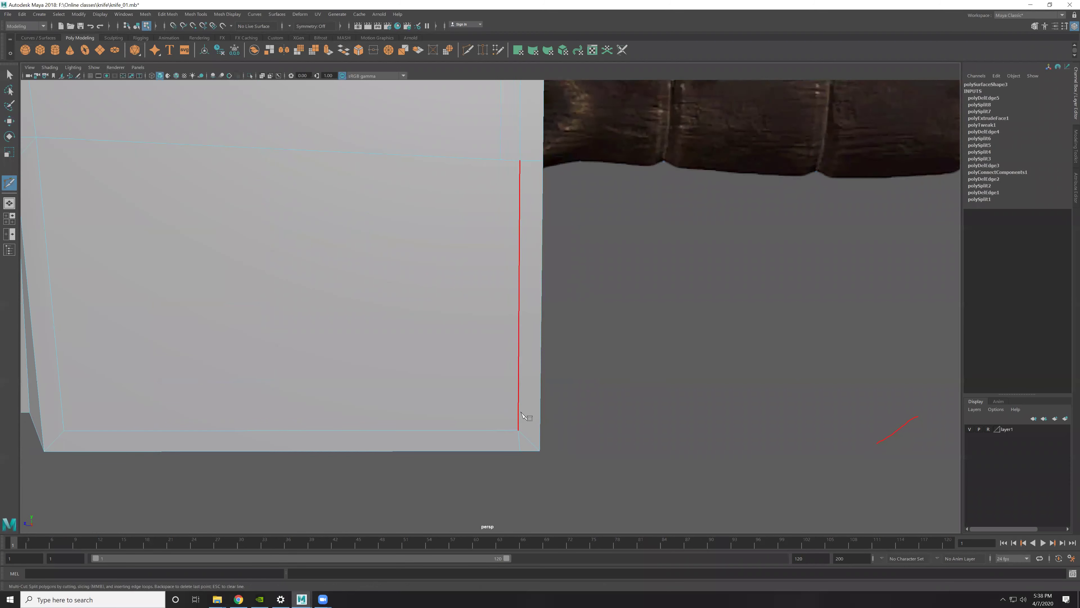
left_click(553, 425)
key("w")
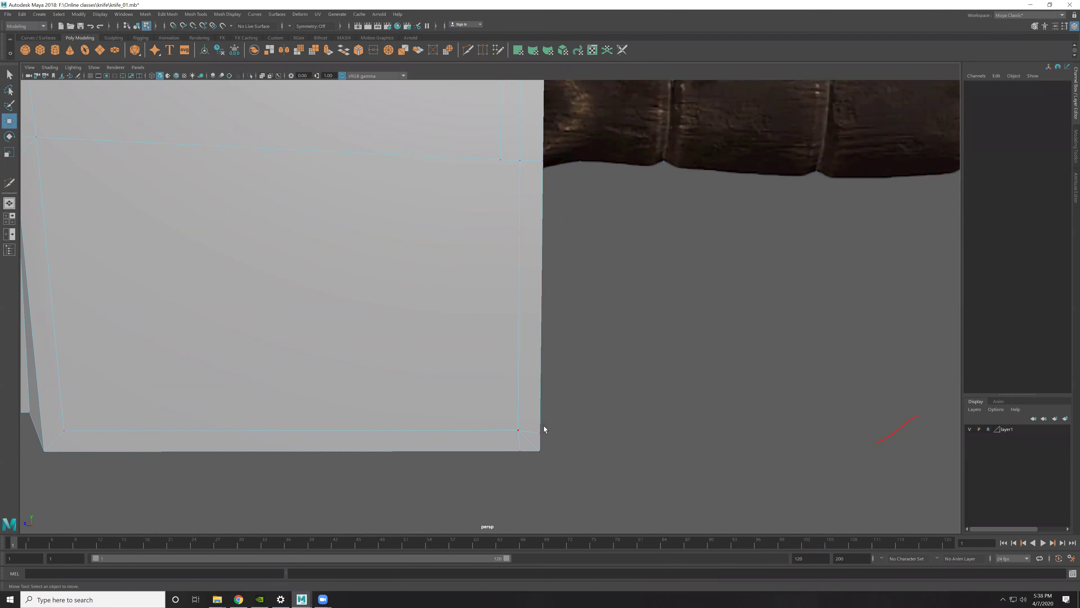
left_click(542, 433)
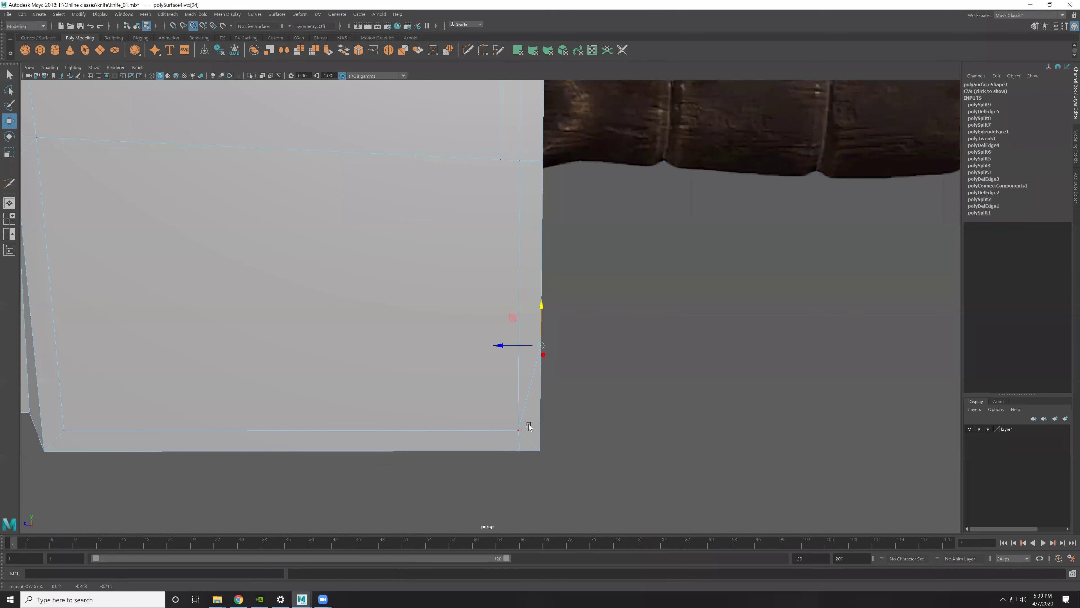
middle_click_drag(518, 429, 523, 429)
Step: Delete the now-redundant edge near the blade's bottom corner and turn on point snapping
key("F10")
left_click(529, 434)
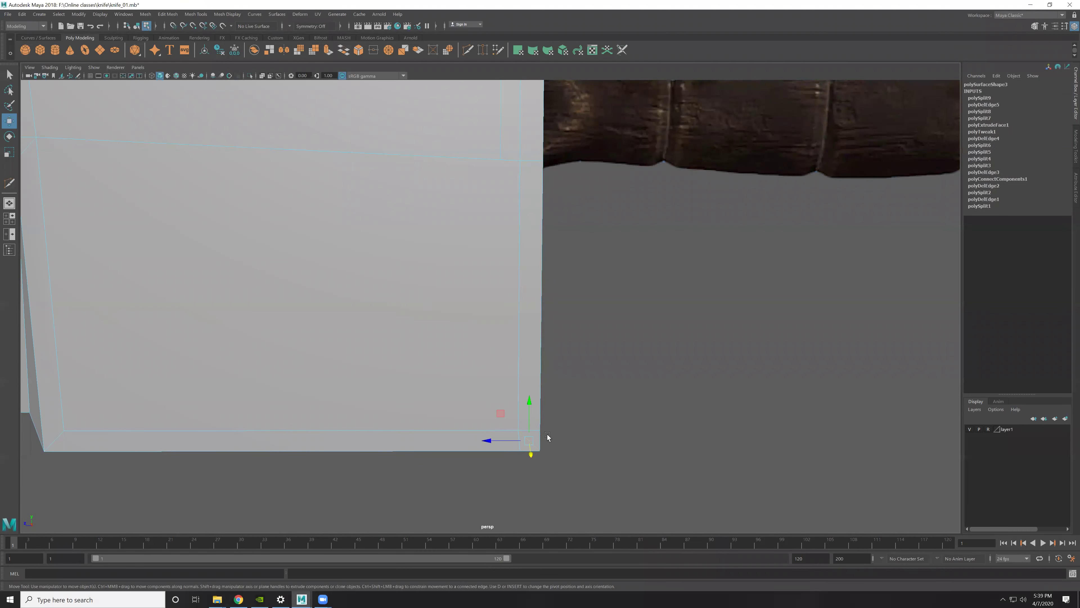
right_click_drag(545, 402, 452, 449, "shift")
left_click_drag(581, 464, 562, 448, "alt")
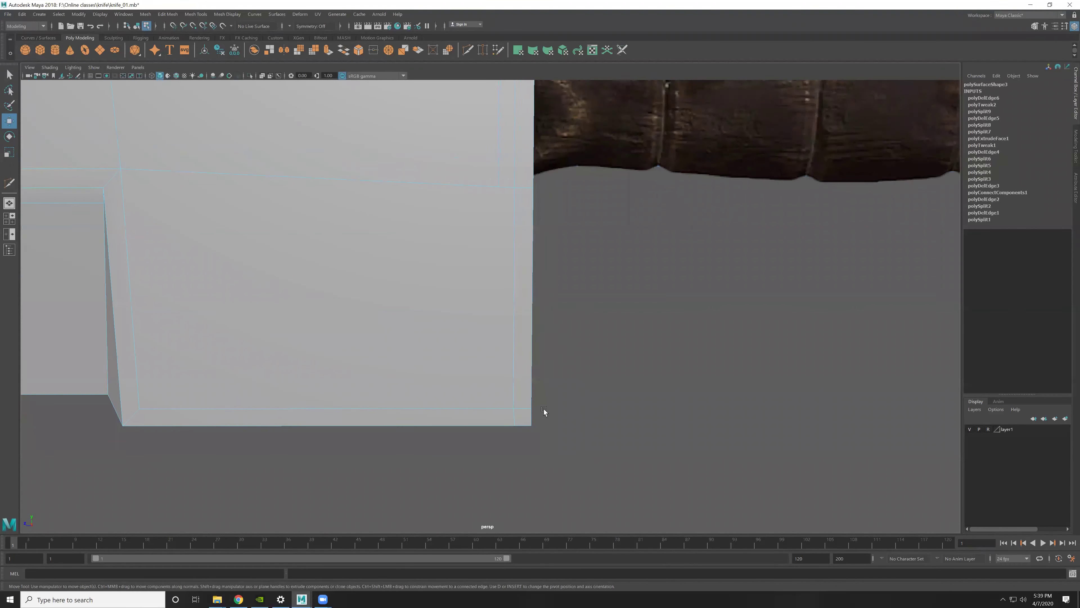
left_click(516, 441)
key("r")
key("w")
key("v")
Step: Connect the vertices near the blade's top corner, then delete the selected edges
mouse_move(519, 419)
left_mouse_down("alt")
mouse_move(538, 378)
mouse_move(534, 291)
mouse_move(554, 401)
mouse_move(528, 280)
mouse_move(533, 425)
left_mouse_up("alt")
right_click_drag(532, 425, 669, 339, "alt")
left_click(669, 338)
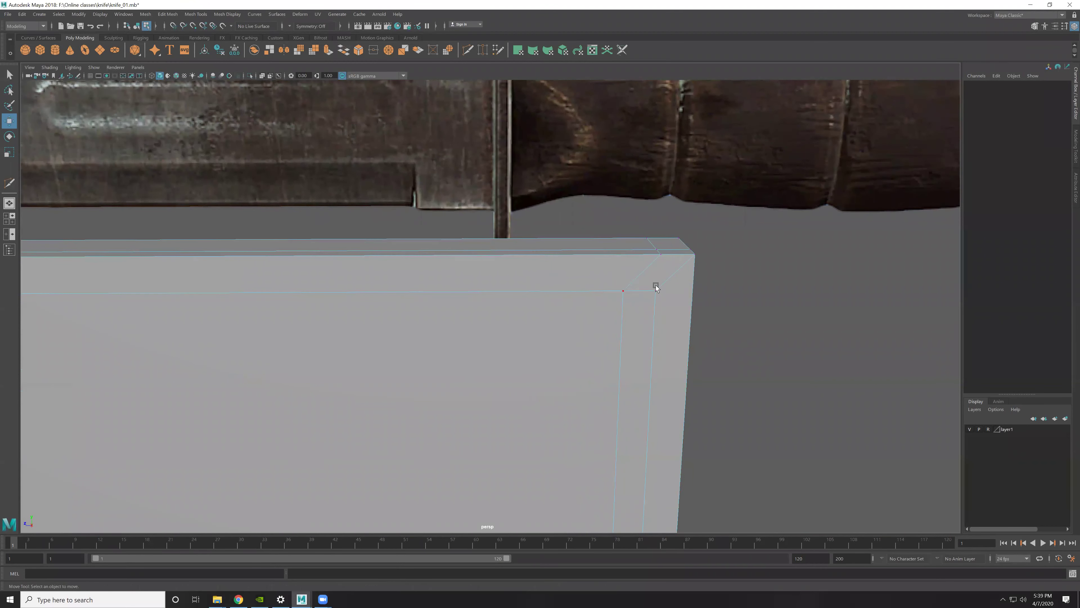
left_click(660, 276)
right_click_drag(682, 255, 675, 300, "shift")
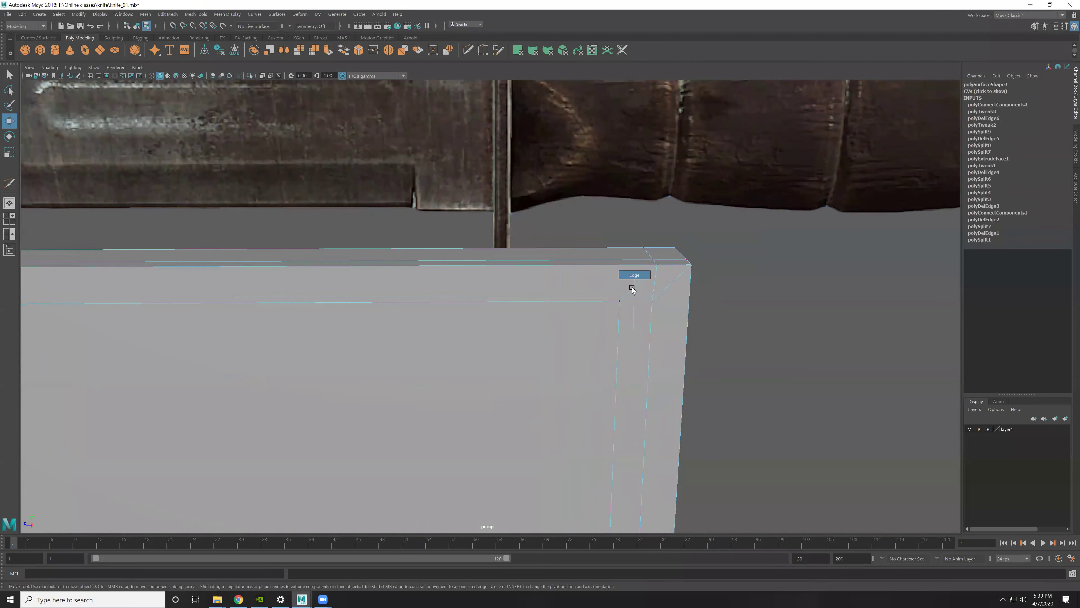
scroll(603, 327, "down", 3)
scroll(634, 300, "up", 6)
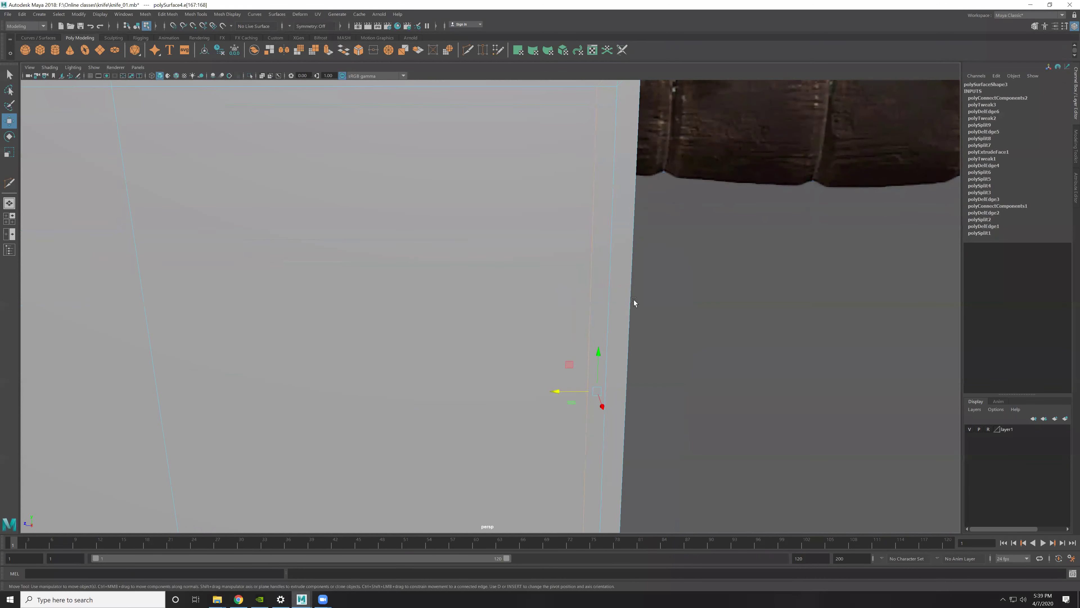
scroll(652, 309, "down", 3)
key("Delete")
Step: Cut a new edge across the box corner and constrain its new vertex vertically
mouse_move(532, 301)
left_mouse_down("alt")
mouse_move(536, 343)
mouse_move(425, 340)
left_mouse_up("alt")
scroll(532, 331, "up", 5)
right_click_drag(425, 340, 381, 351, "shift")
left_click(437, 349)
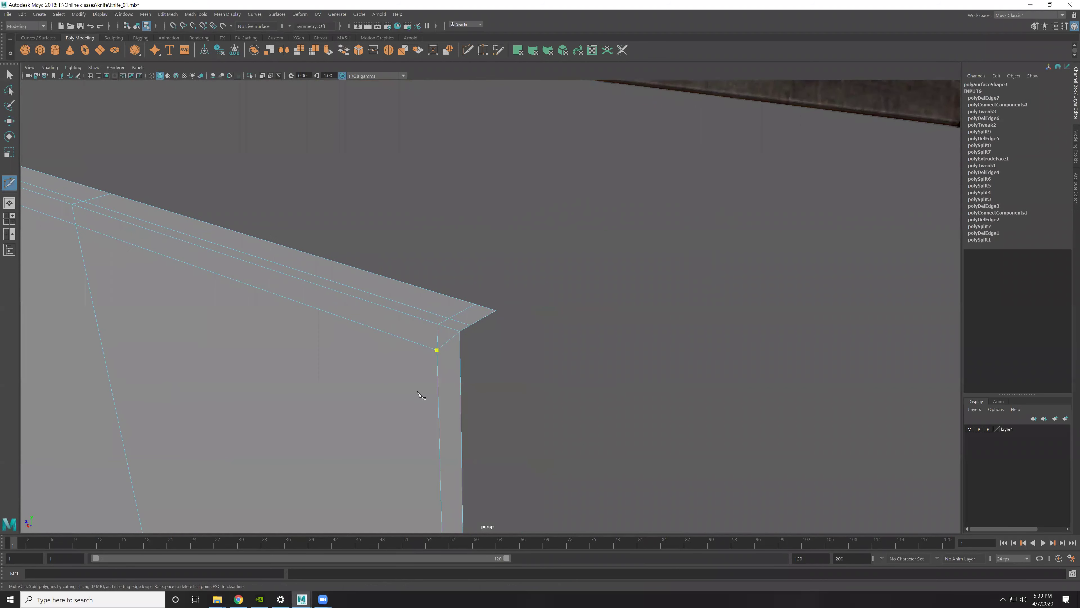
left_click(461, 358)
key("Return")
key("w")
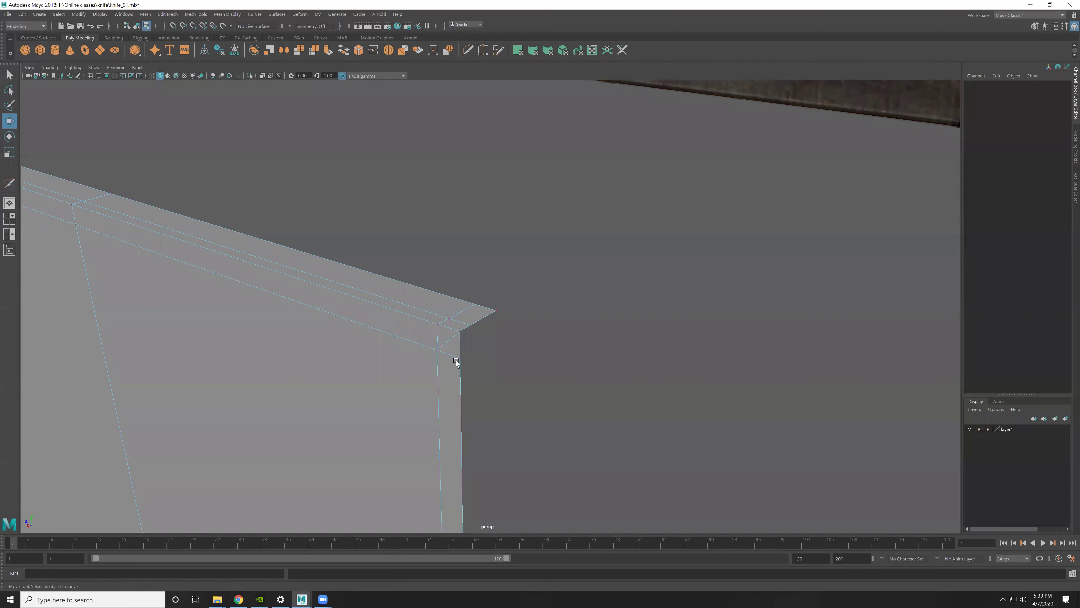
left_click(458, 358)
left_click(459, 323)
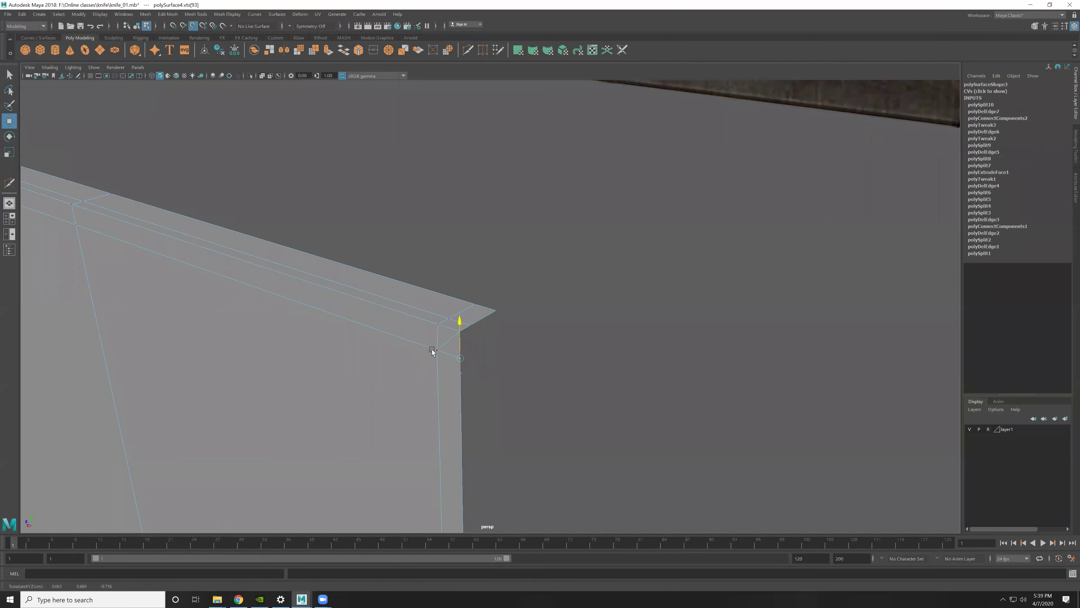
key("F8")
mouse_move(536, 334)
left_mouse_down("alt")
mouse_move(438, 326)
mouse_move(563, 355)
left_mouse_up("alt")
key("f")
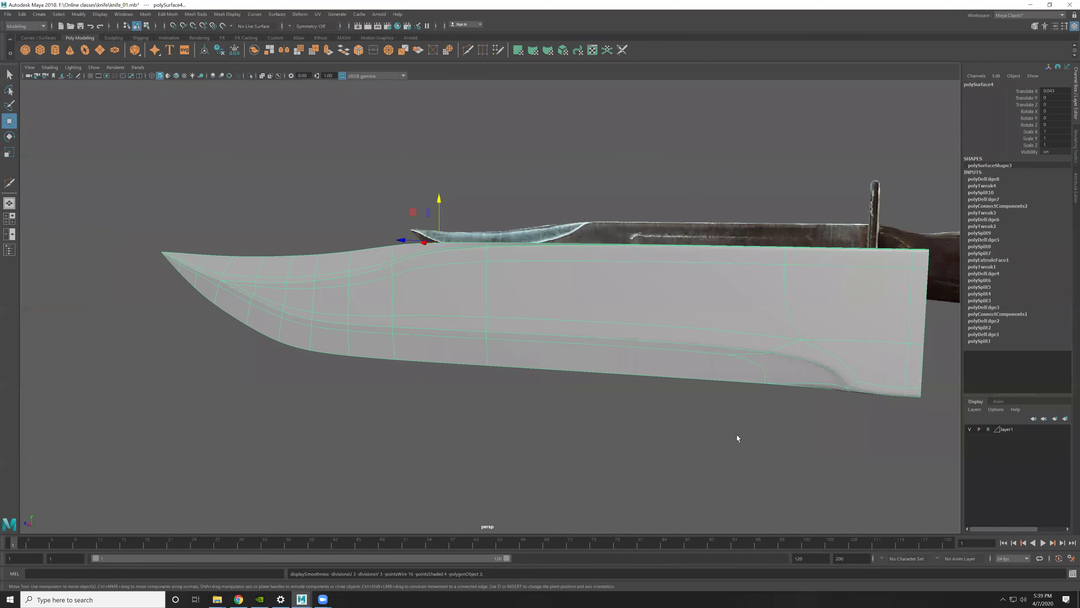
Step: With smooth preview off, insert an edge loop across the blade using Multi-Cut
left_click(736, 435)
scroll(648, 340, "up", 2)
left_click(648, 340)
scroll(663, 355, "up", 5)
scroll(489, 299, "down", 1)
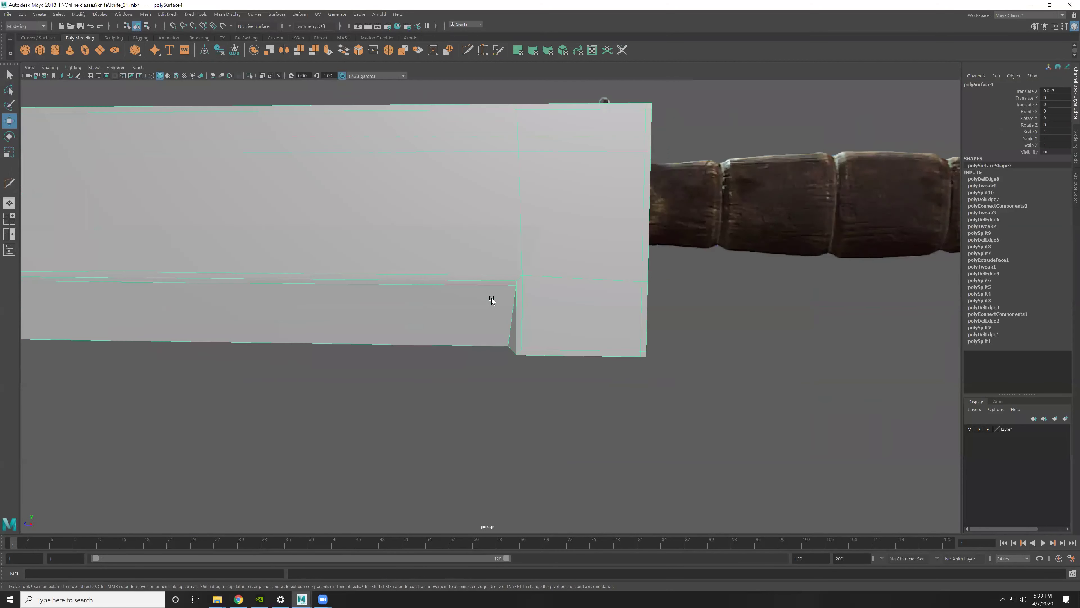
scroll(646, 398, "up", 2)
key("1")
scroll(507, 313, "up", 3)
key("ctrl+shift+x")
left_click(494, 299, "ctrl")
Step: Delete the vertical edge by the notch and the horizontal edge loop across the blade
key("w")
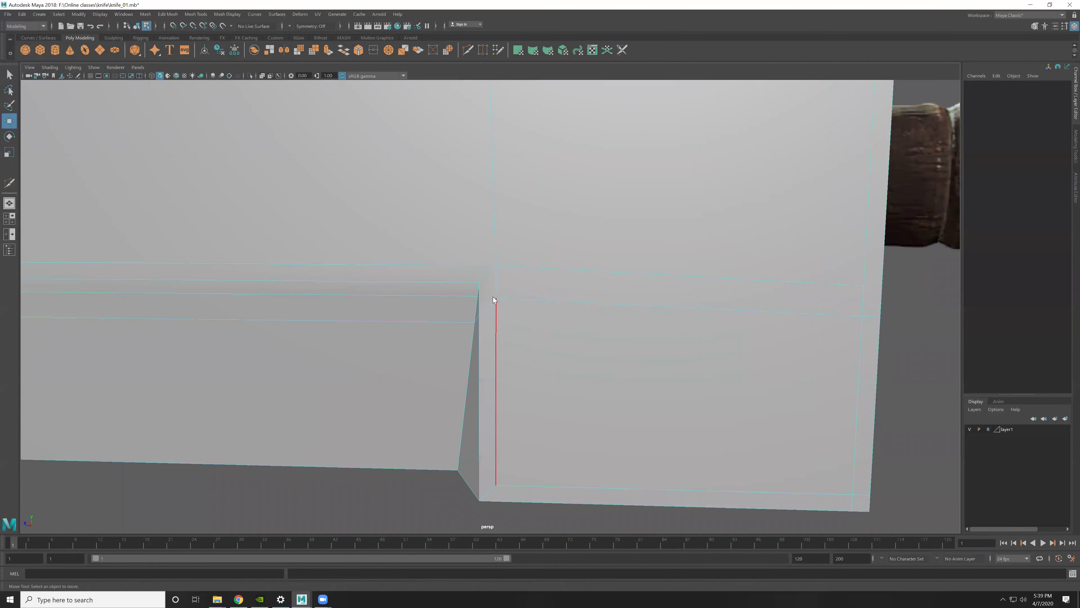
left_click(493, 305)
key("Delete")
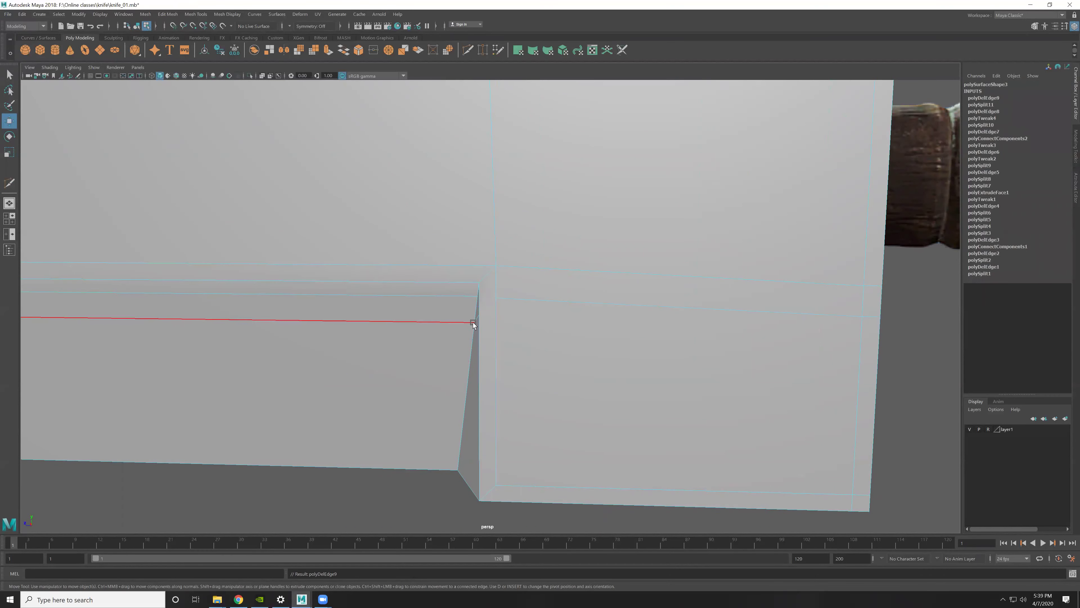
left_click(457, 322)
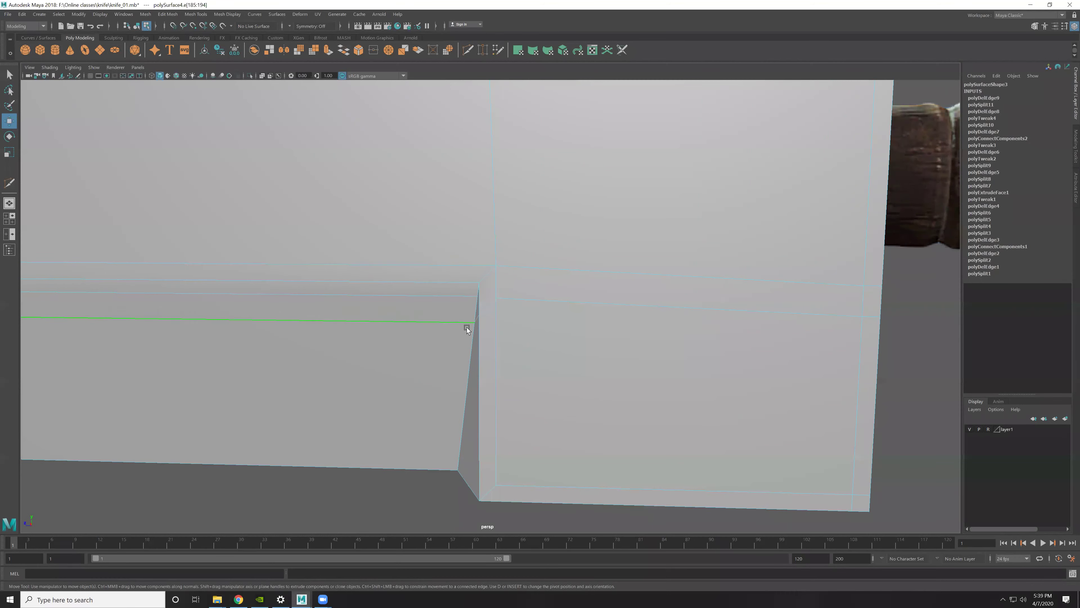
scroll(541, 371, "down", 5)
key("Delete")
Step: Zoom in near the guard and try a cut from the notch vertex
middle_click_drag(660, 336, 436, 303, "alt")
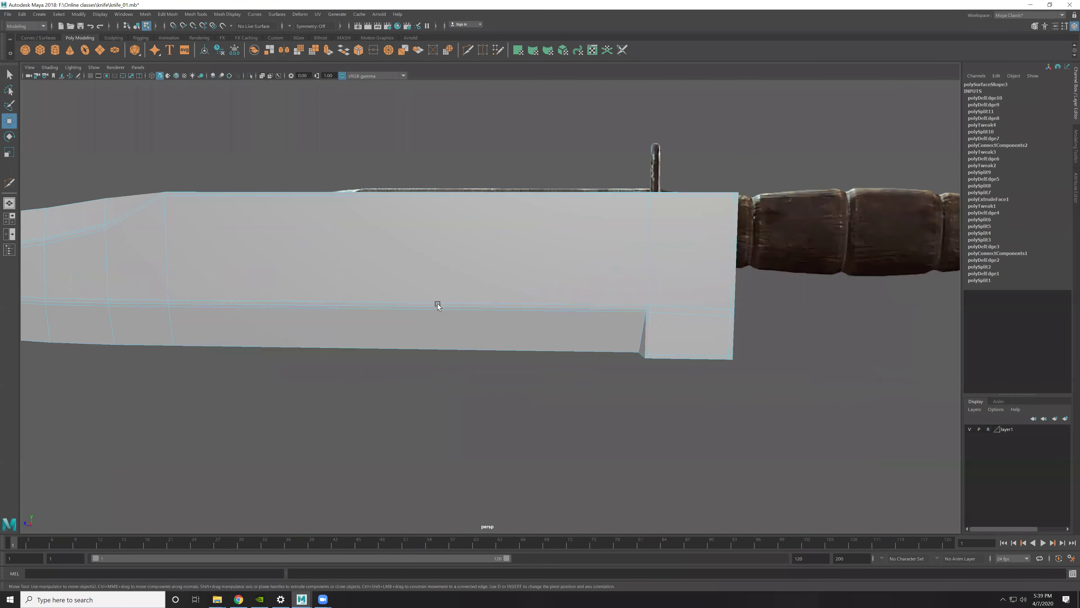
right_click_drag(437, 303, 711, 366, "alt")
scroll(718, 448, "down", 5)
scroll(591, 264, "up", 6)
key("y")
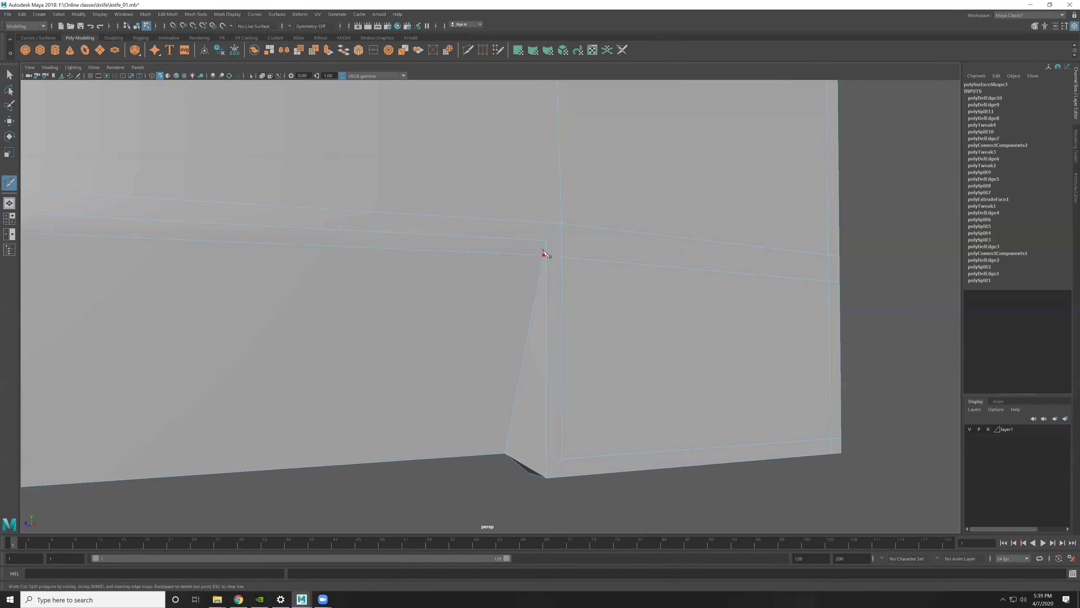
left_click(561, 256)
key("w")
Step: Orbit onto the blade face and place a new cut point at the notch corner
left_click_drag(573, 287, 505, 327, "alt")
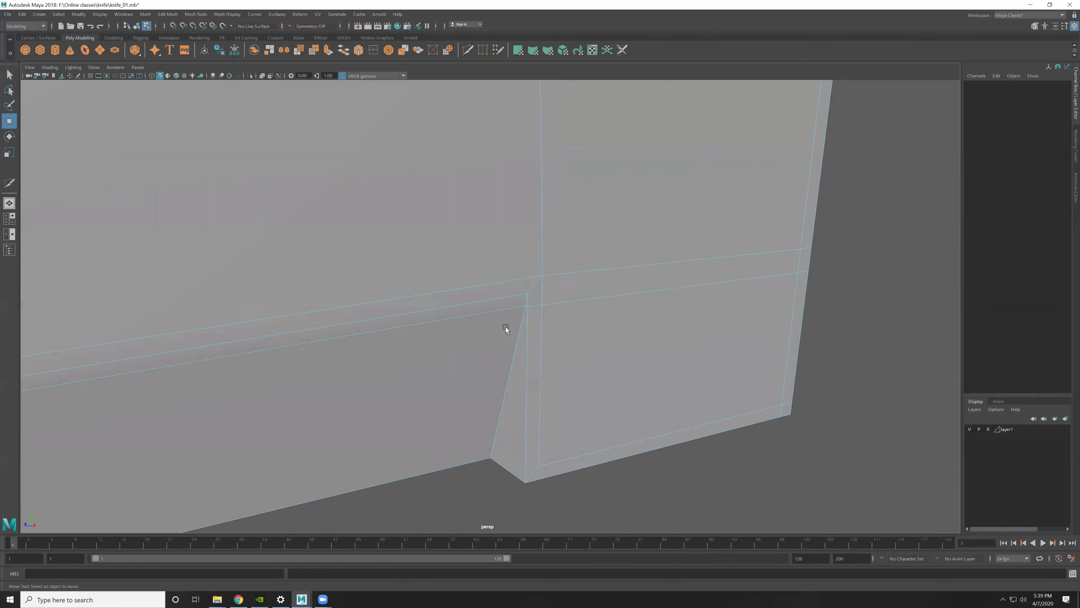
scroll(505, 340, "up", 5)
scroll(505, 341, "down", 5)
left_click_drag(575, 302, 539, 230, "alt")
scroll(583, 335, "up", 5)
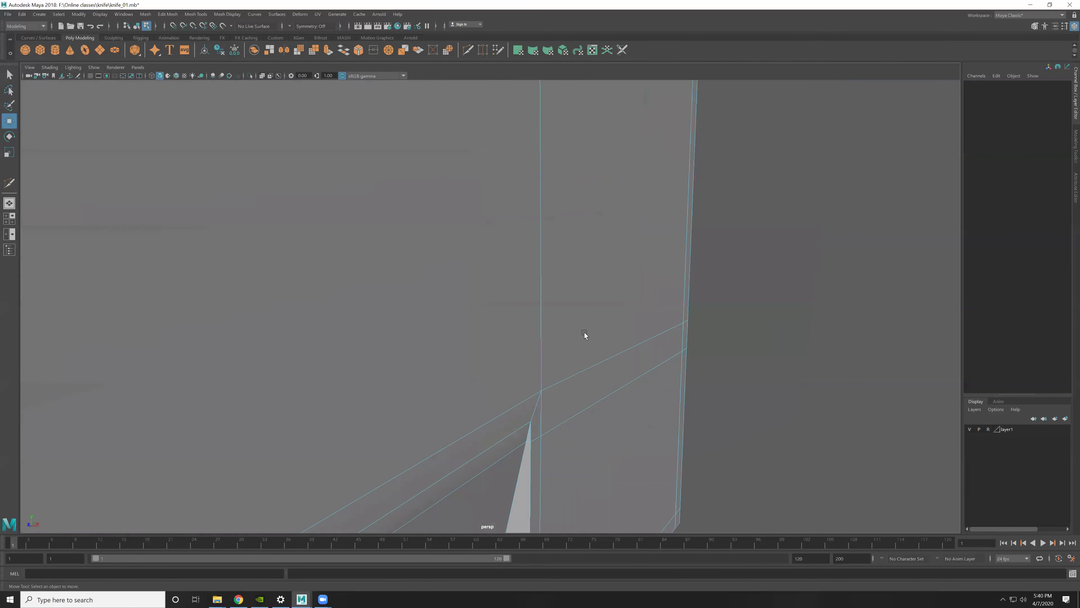
scroll(647, 392, "up", 4)
scroll(647, 392, "down", 4)
scroll(458, 228, "up", 5)
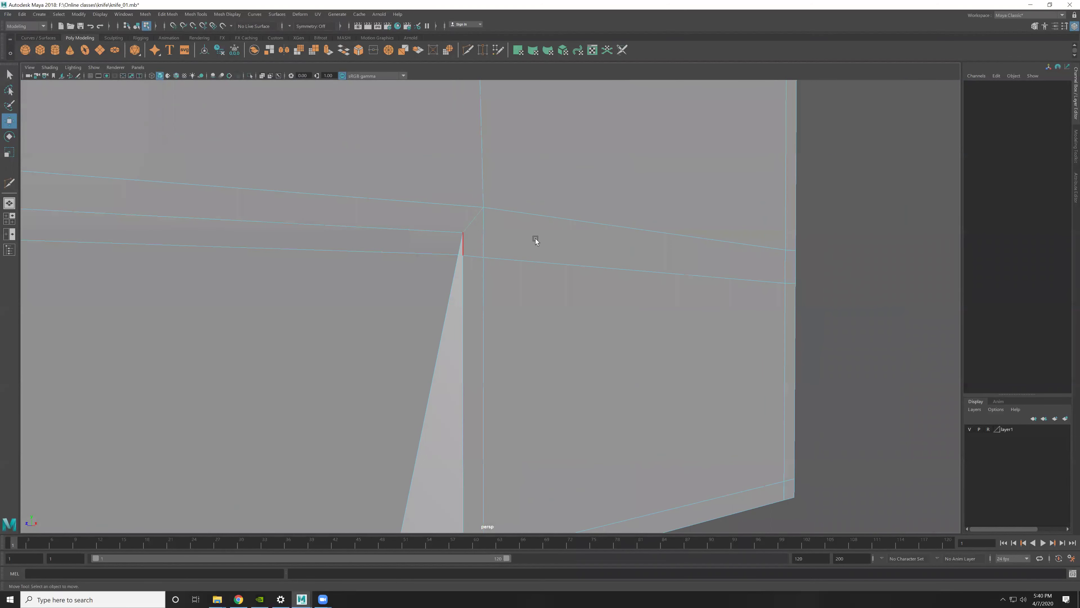
scroll(535, 241, "down", 4)
scroll(447, 212, "up", 5)
left_click_drag(607, 210, 559, 258, "alt")
right_click_drag(561, 257, 550, 340, "shift")
left_click(536, 368)
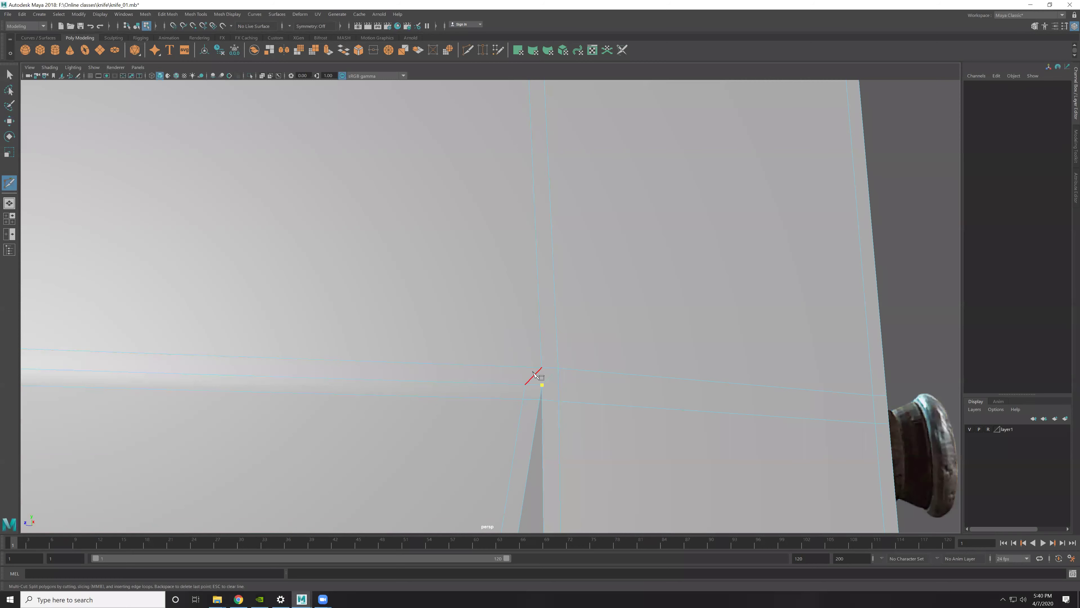
Step: Commit the notch cut and delete the extra edge beside it
key("w")
left_click(536, 368)
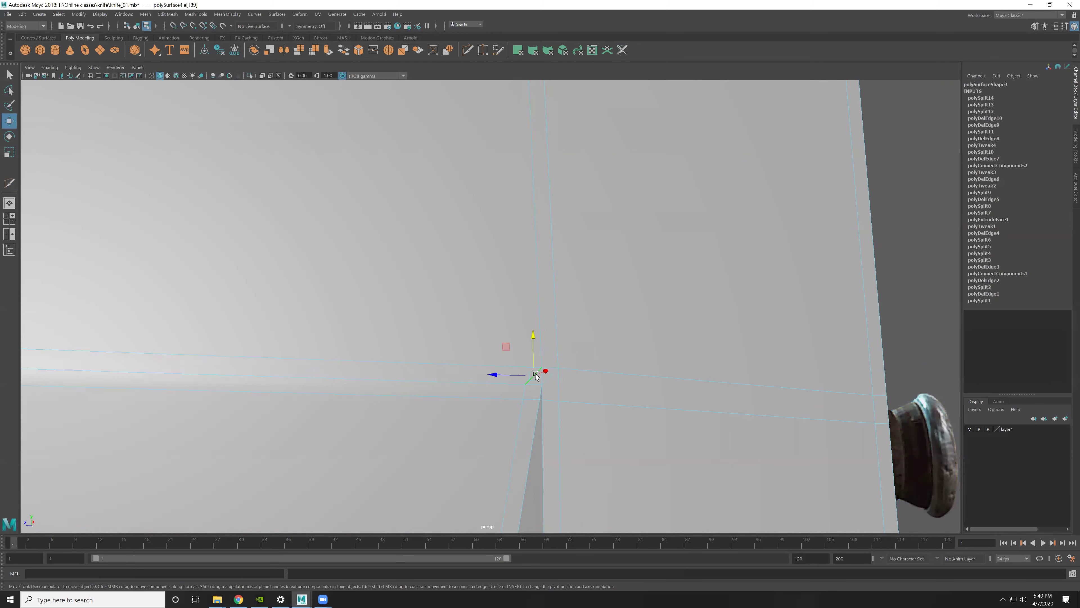
scroll(580, 290, "down", 5)
scroll(560, 271, "up", 3)
scroll(543, 313, "up", 1)
right_click_drag(543, 314, 549, 329, "shift")
middle_click_drag(559, 294, 531, 319, "alt")
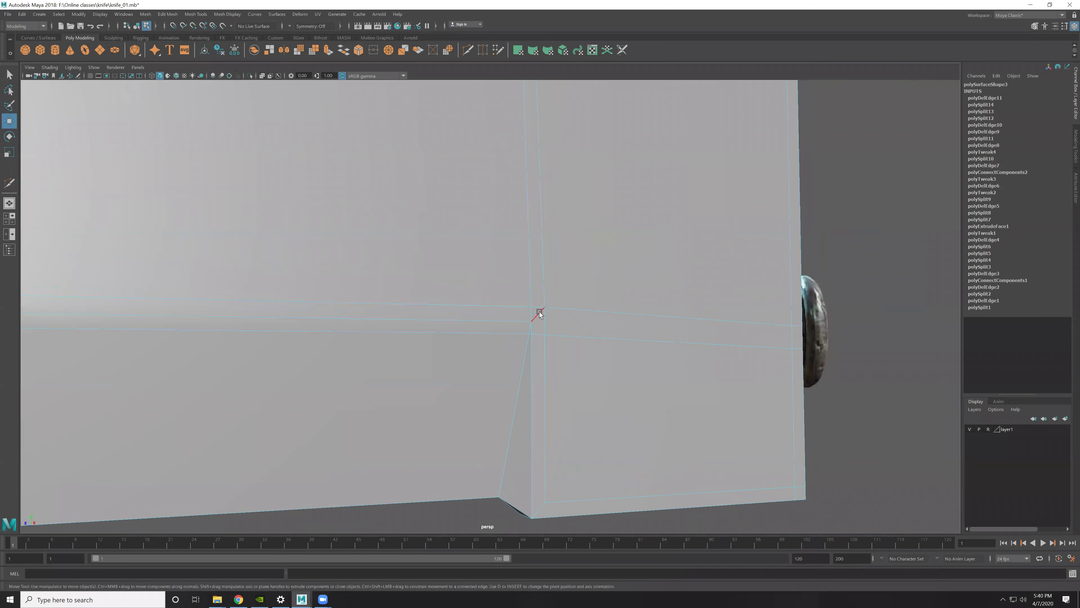
Step: Extend a cut to the blade's end and delete the stray and short leftover edges
key("y")
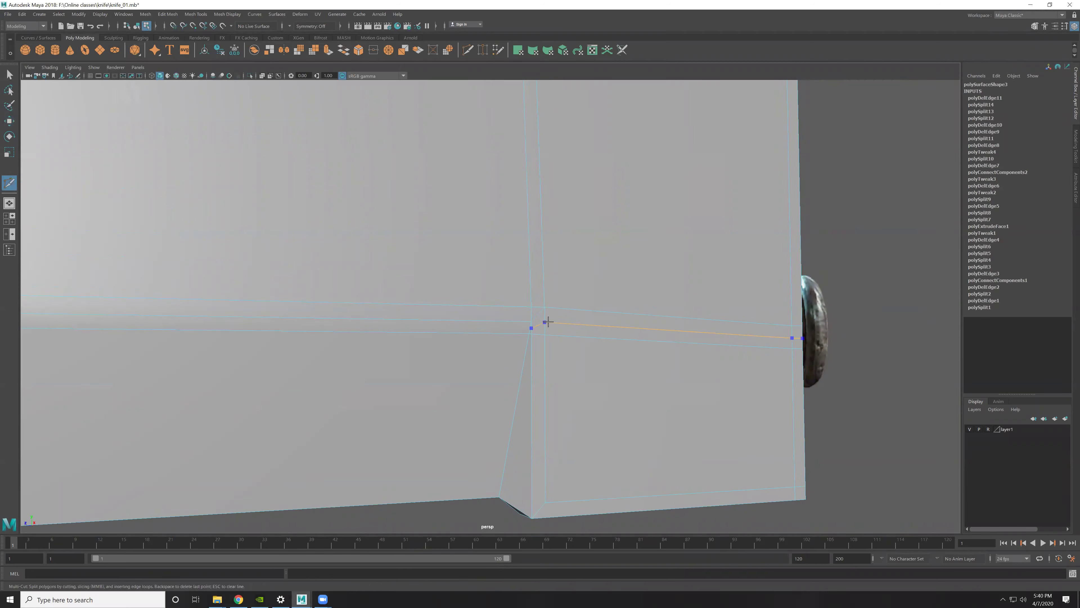
left_click(548, 321)
key("w")
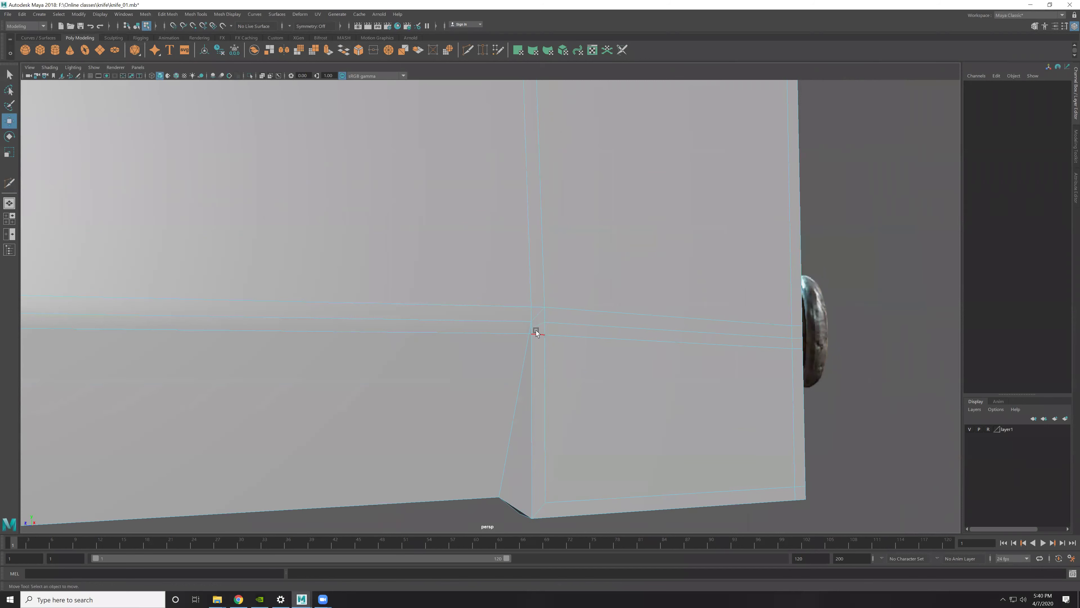
key("ctrl+Delete")
key("y")
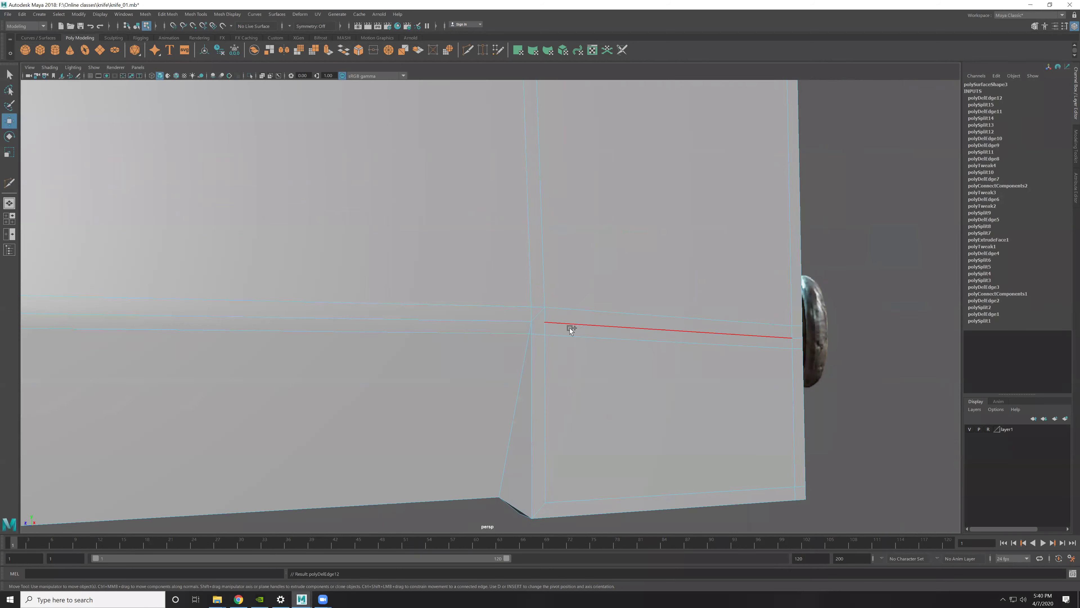
key("w")
left_click(535, 312)
key("ctrl+Delete")
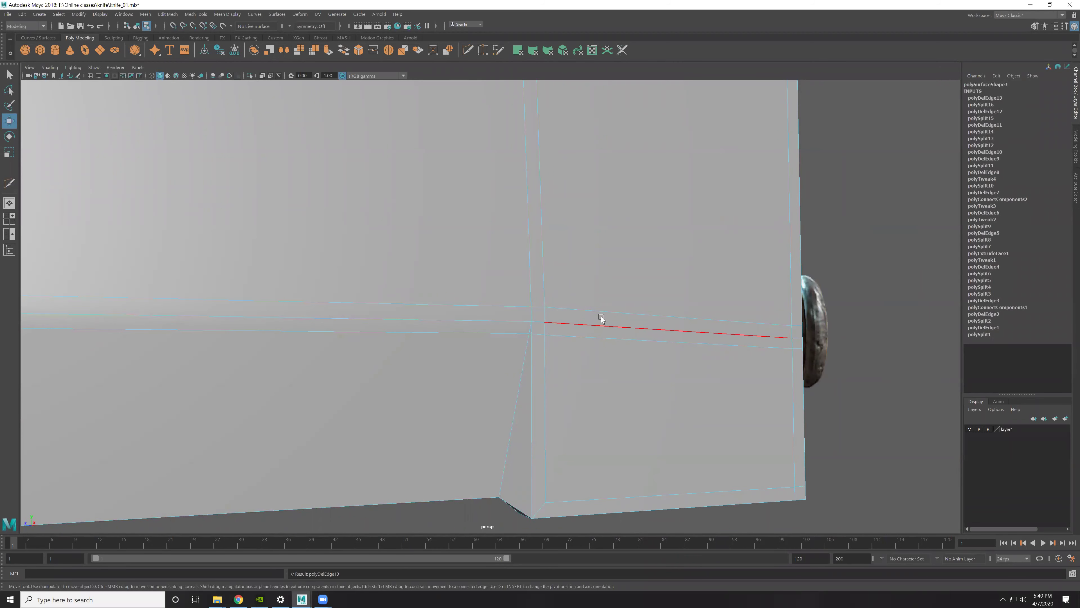
Step: Scale the two long horizontal edges flat in Y
middle_click_drag(600, 314, 528, 314, "alt")
left_click(714, 327)
left_click(587, 319, "shift")
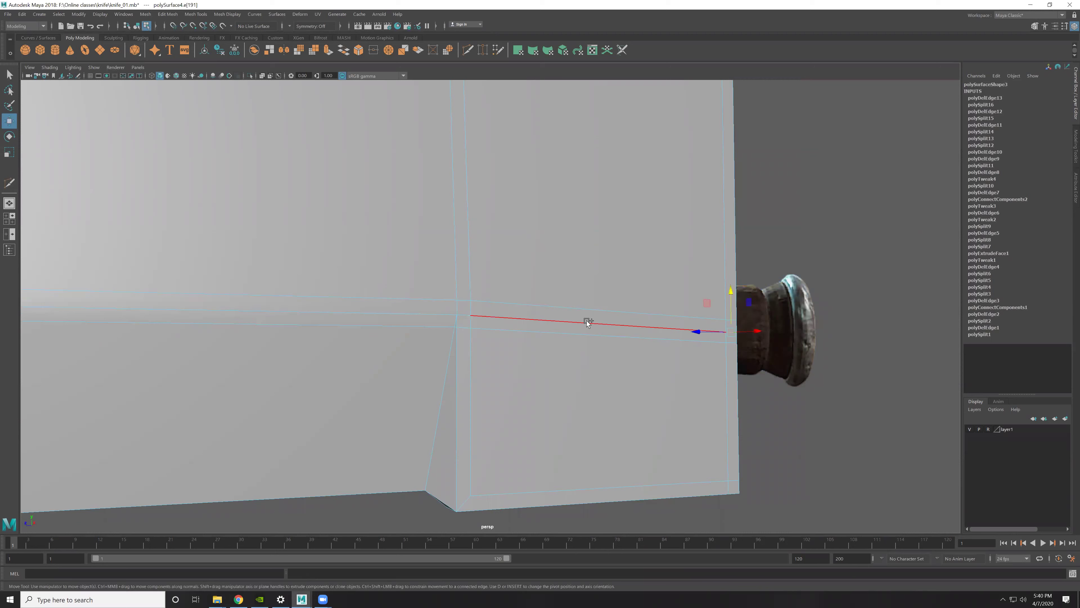
key("r")
left_click_drag(611, 286, 615, 463)
key("w")
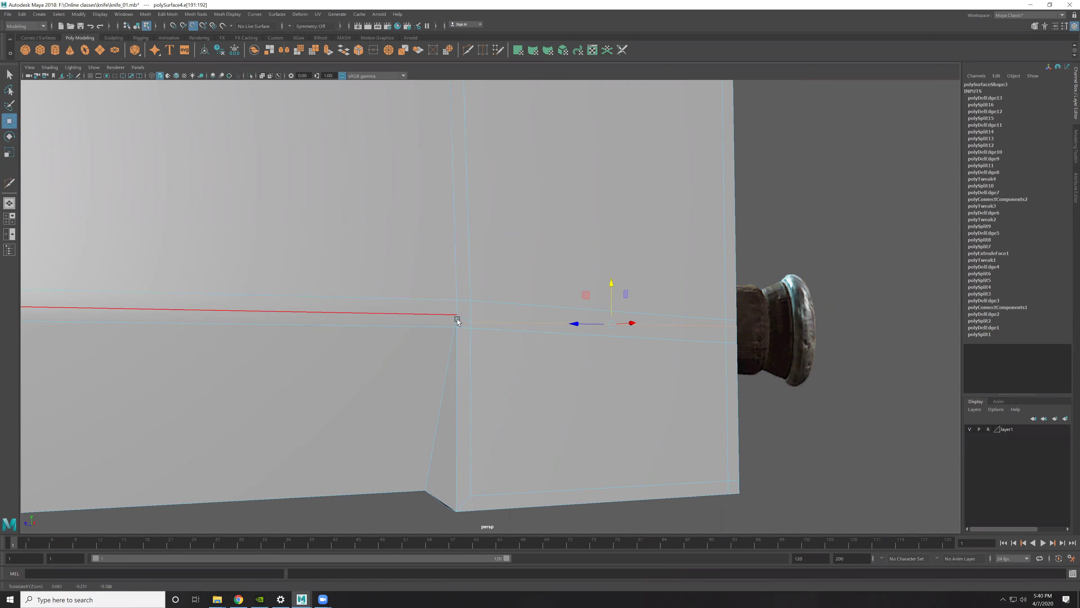
Step: Snap the upper horizontal edge line onto the corner vertex with vertex snapping
left_click(620, 311)
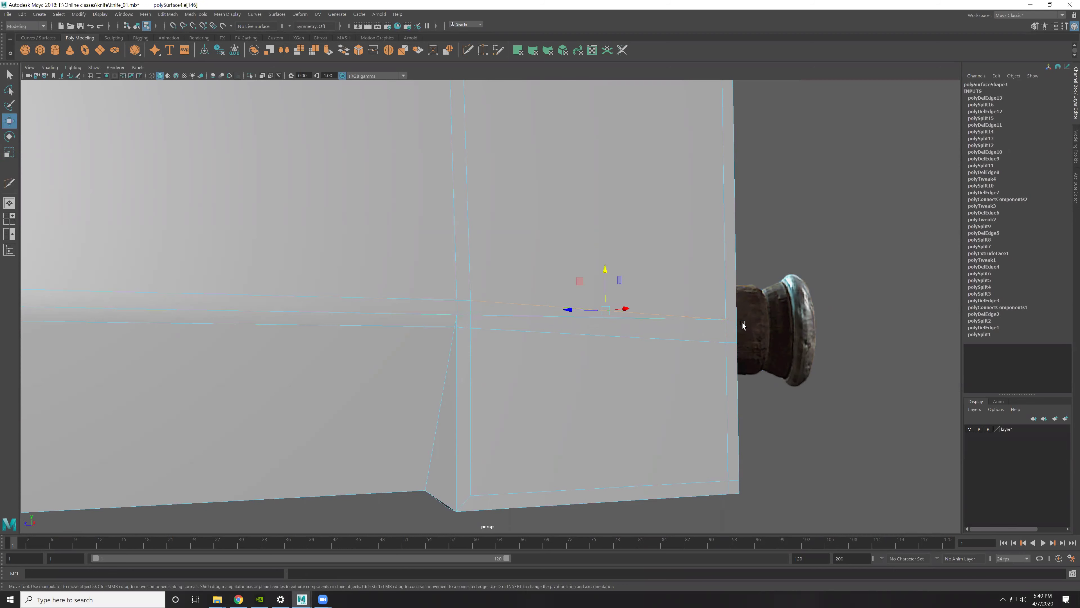
left_click(727, 321)
double_click(591, 301)
key("r")
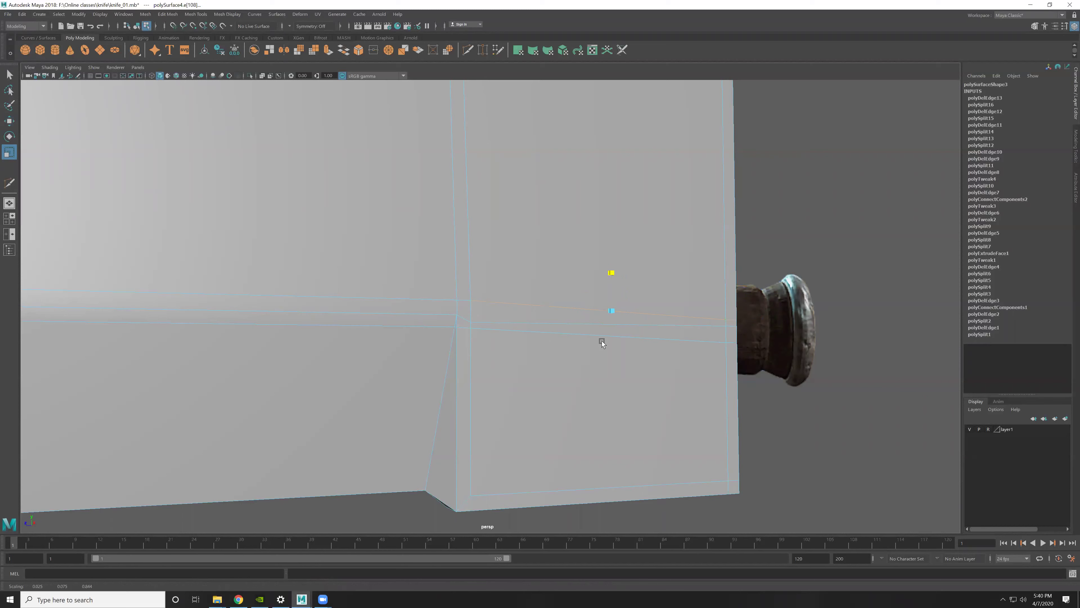
key("w")
key("v")
left_click_drag(453, 295, 455, 304)
Step: Align the remaining upper and lower horizontal edges with the corner vertex
left_click(709, 326)
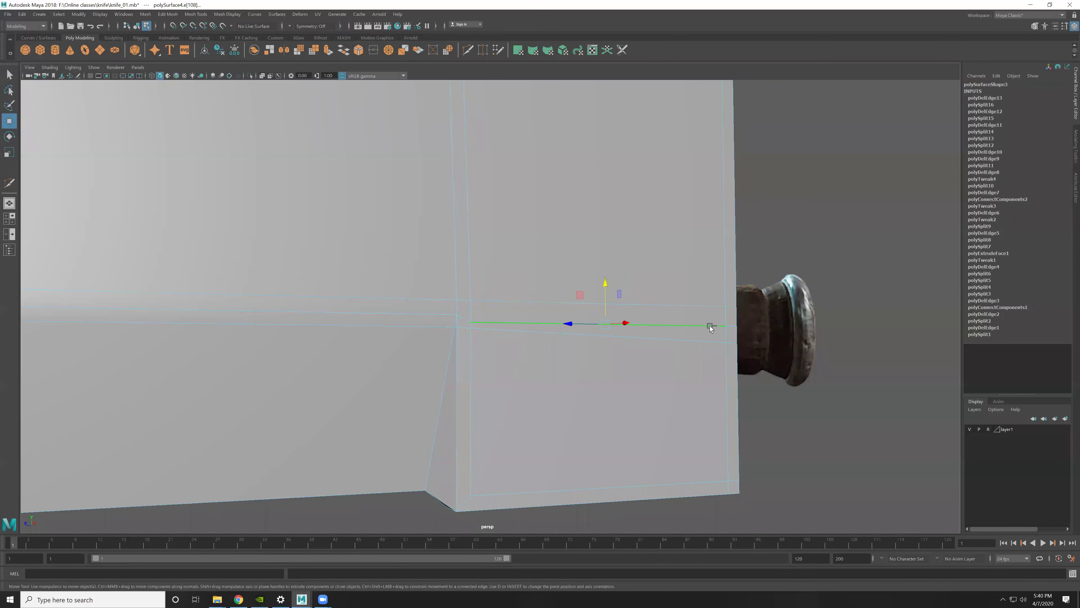
left_click(609, 303, "shift")
left_click_drag(609, 291, 456, 314)
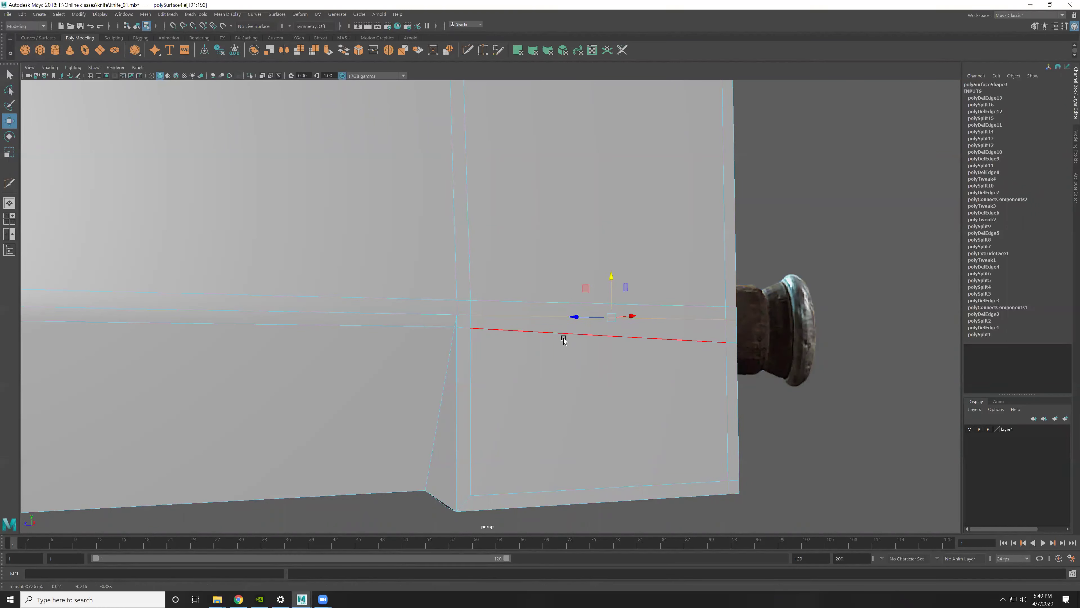
middle_click_drag(564, 338, 597, 336, "alt")
right_click_drag(597, 335, 831, 360, "alt")
left_click(696, 336)
mouse_move(694, 305)
left_mouse_down()
mouse_move(687, 433)
mouse_move(692, 300)
left_mouse_up()
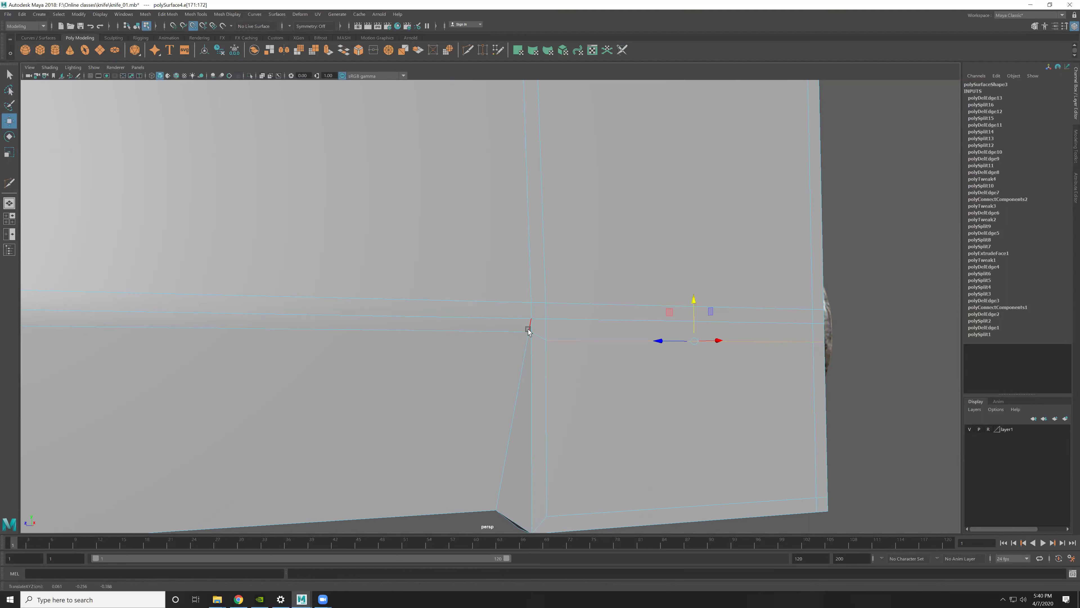
Step: Return to object mode, reselect the blade and orbit toward its underside
key("F8")
scroll(636, 342, "down", 3)
left_click(662, 383)
left_click(522, 352)
left_click_drag(533, 349, 503, 329, "alt")
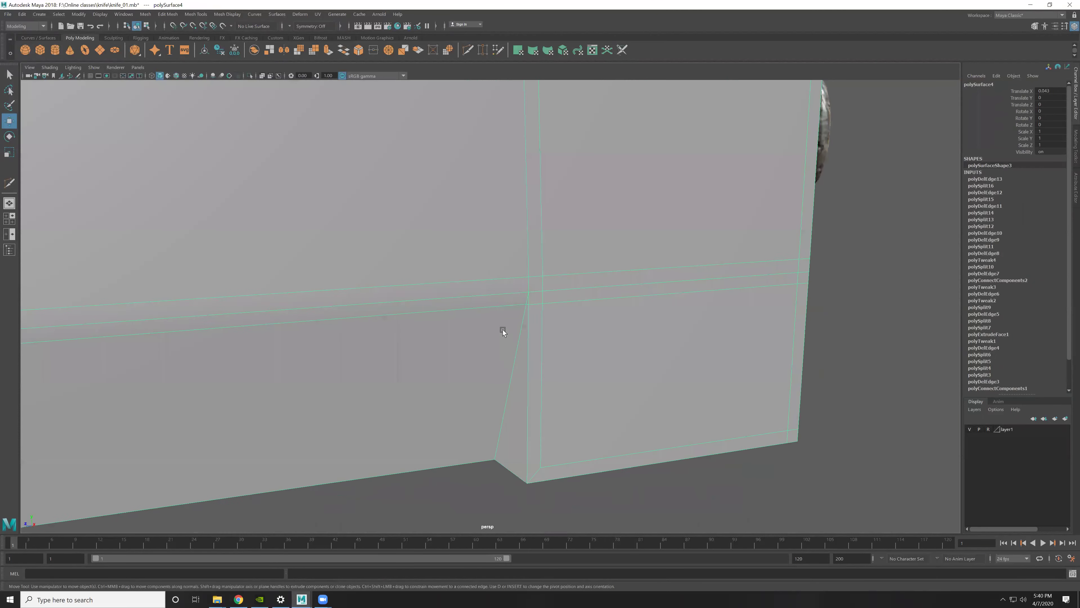
mouse_move(534, 322)
right_mouse_down("shift")
mouse_move(520, 329)
mouse_move(579, 362)
mouse_move(552, 258)
mouse_move(572, 362)
mouse_move(520, 269)
mouse_move(543, 309)
mouse_move(562, 290)
right_mouse_up("shift")
mouse_move(561, 289)
left_mouse_down("alt")
mouse_move(603, 354)
mouse_move(538, 366)
mouse_move(561, 332)
mouse_move(531, 338)
left_mouse_up("alt")
Step: Add Multi-Cut edges connecting to the blade's bevel corner vertex
middle_click_drag(531, 338, 550, 299, "alt")
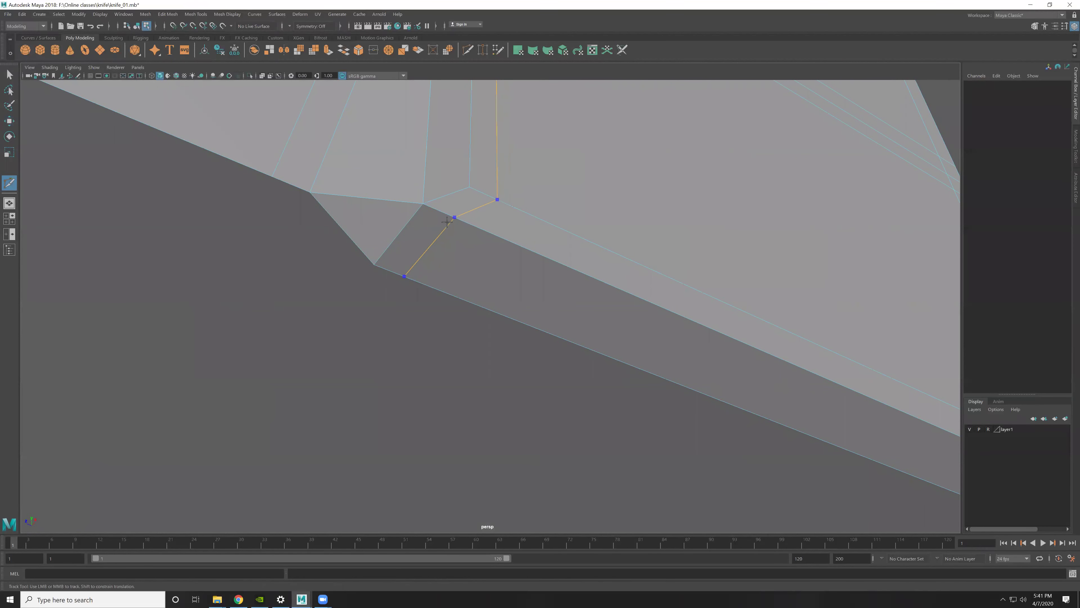
left_click(463, 220, "ctrl")
left_click(480, 192)
left_click(854, 242)
key("Escape")
left_click(505, 203)
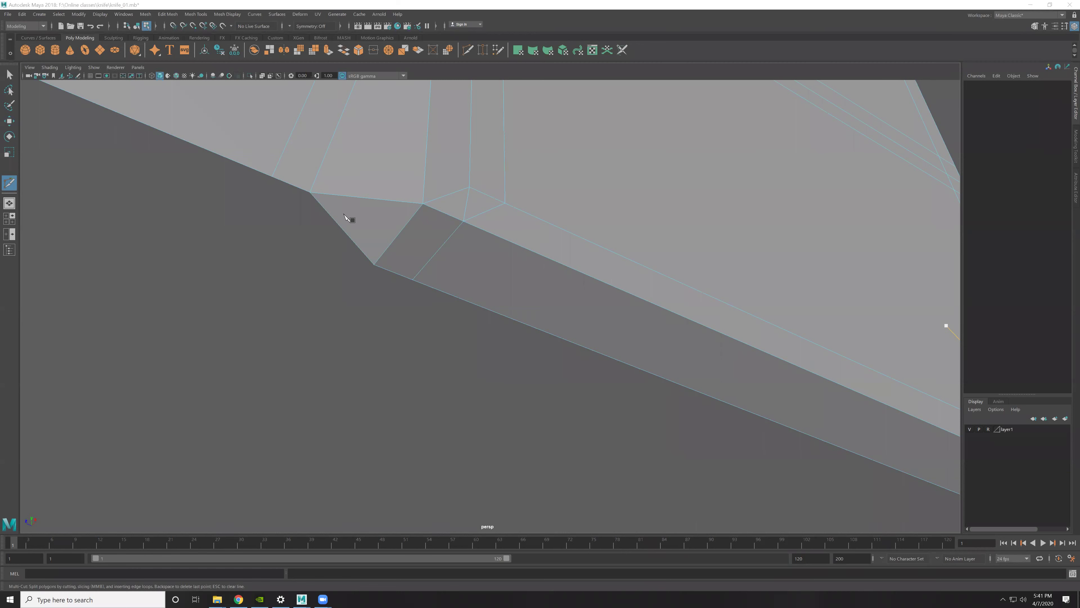
mouse_move(178, 241)
middle_mouse_down("alt")
mouse_move(468, 205)
mouse_move(511, 224)
mouse_move(533, 295)
mouse_move(472, 188)
mouse_move(535, 253)
mouse_move(588, 232)
middle_mouse_up("alt")
Step: Select and delete the unwanted edge loop beside the spike
key("w")
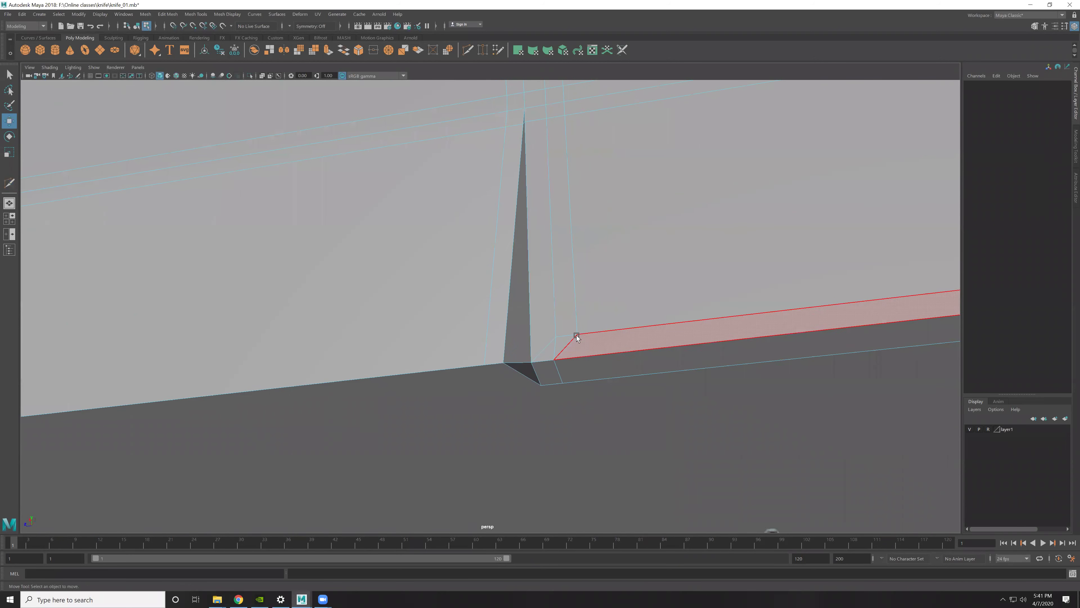
left_click(571, 339)
mouse_move(586, 277)
left_mouse_down("alt")
mouse_move(598, 311)
mouse_move(628, 203)
mouse_move(627, 258)
mouse_move(593, 297)
mouse_move(553, 383)
left_mouse_up("alt")
double_click(572, 220)
key("Delete")
mouse_move(562, 231)
left_mouse_down("alt")
mouse_move(535, 232)
mouse_move(510, 296)
mouse_move(625, 392)
mouse_move(516, 368)
mouse_move(581, 320)
mouse_move(574, 359)
left_mouse_up("alt")
Step: Cut a new edge between the corner's vertical edges, then delete the long edge beside it
left_click(602, 397)
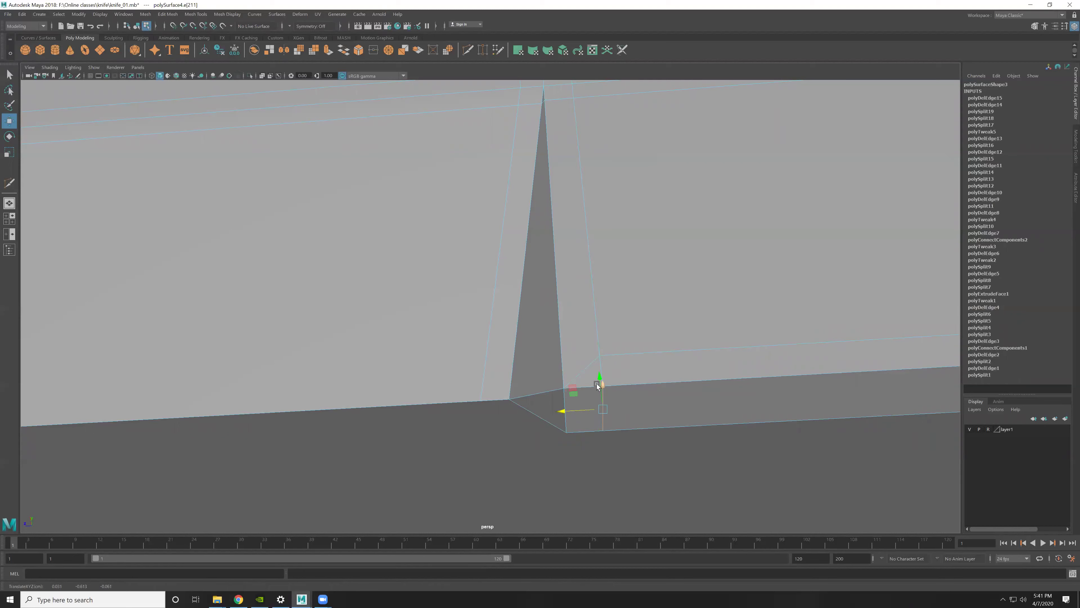
key("ctrl+shift+x")
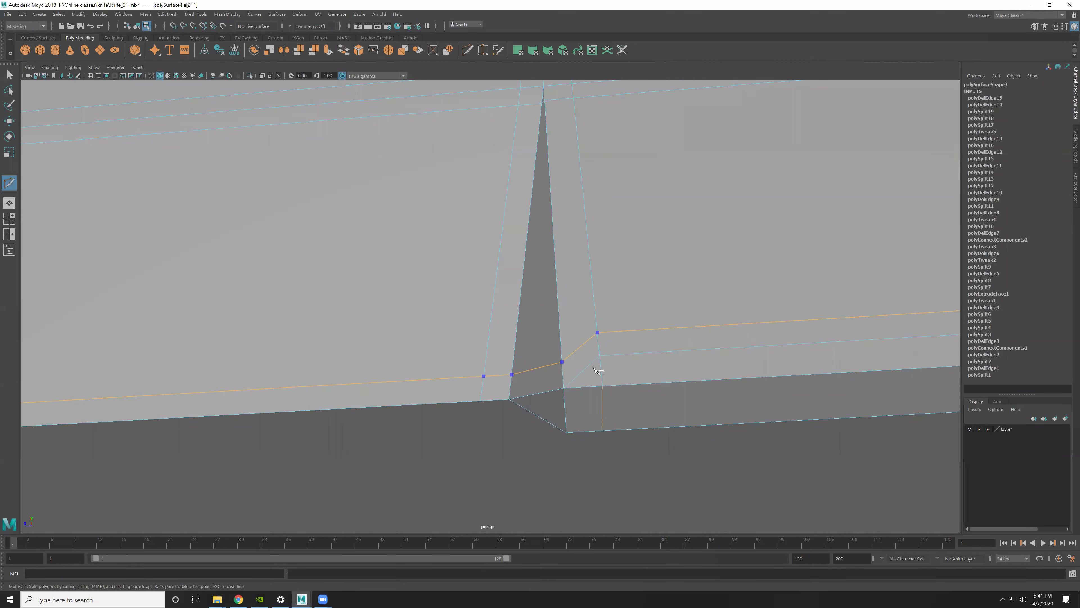
left_click_drag(595, 370, 642, 374, "alt")
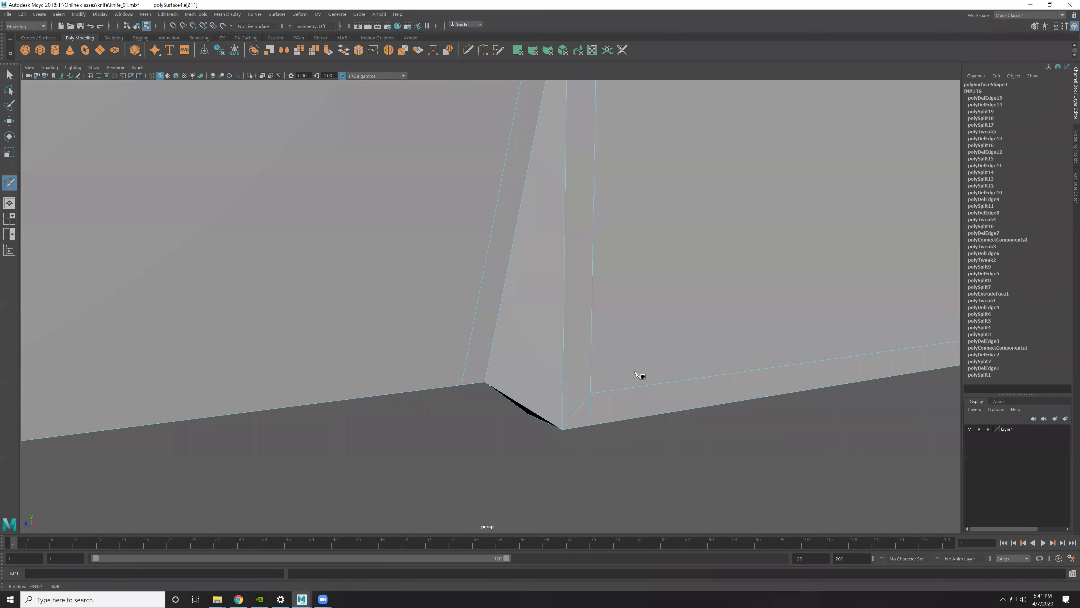
left_click(563, 402)
left_click(590, 393)
key("w")
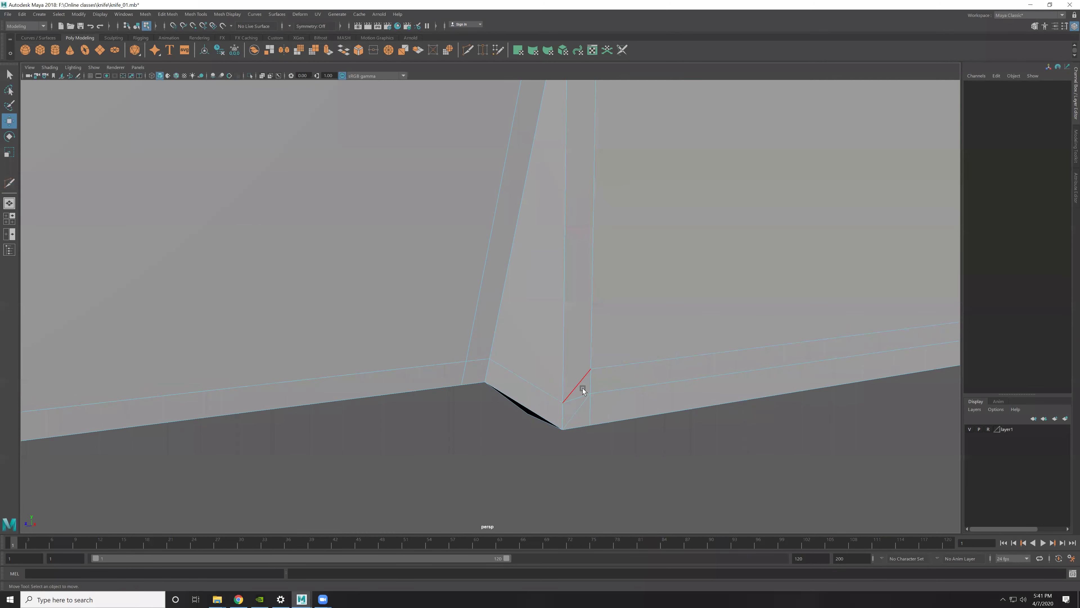
left_click(582, 388)
left_click(630, 358)
key("Delete")
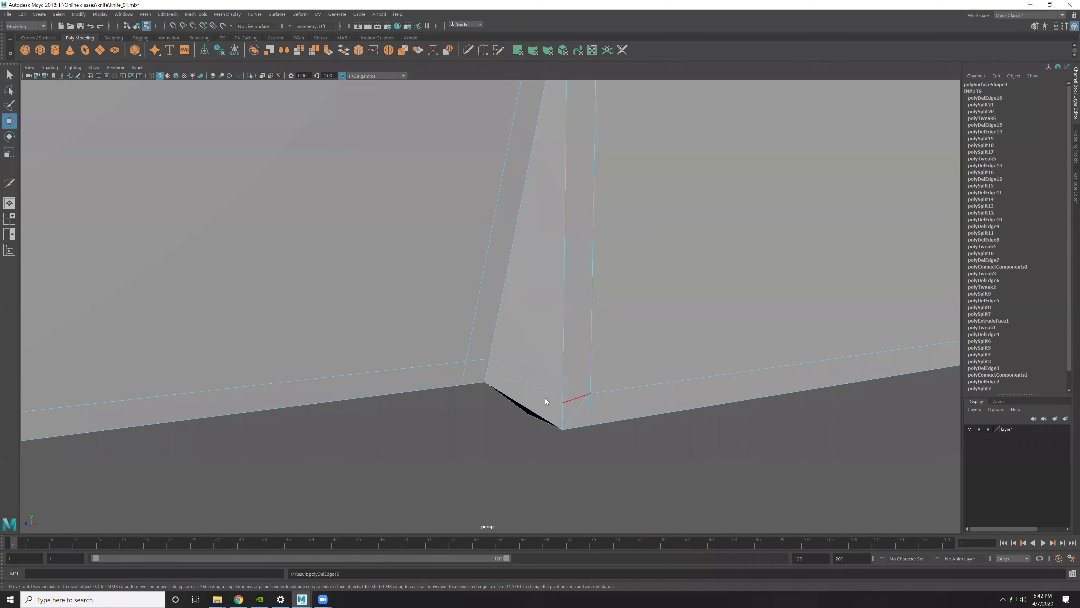
Step: Delete the short diagonal edge e[136] at the blade corner
left_click(562, 401)
key("F10")
left_click(575, 411)
key("Delete")
Step: Try a Multi-Cut up the blade face, then delete that new edge
mouse_move(608, 424)
left_mouse_down("alt")
mouse_move(621, 328)
mouse_move(604, 334)
left_mouse_up("alt")
mouse_move(672, 381)
left_mouse_down("alt")
mouse_move(507, 312)
mouse_move(502, 349)
mouse_move(554, 372)
left_mouse_up("alt")
left_click(511, 373)
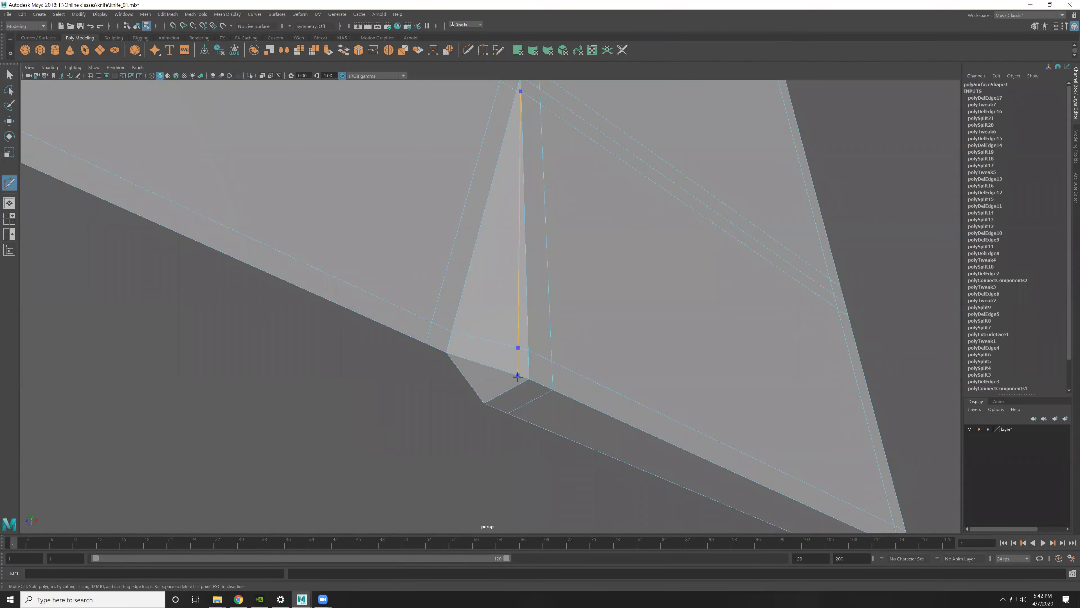
key("Return")
key("w")
left_click(513, 298)
key("Delete")
left_click_drag(544, 345, 568, 304, "alt")
key("y")
Step: Trace further cut points near the tip and on the bevel edge, cancelling an unfinished cut
middle_click_drag(600, 457, 514, 358, "alt")
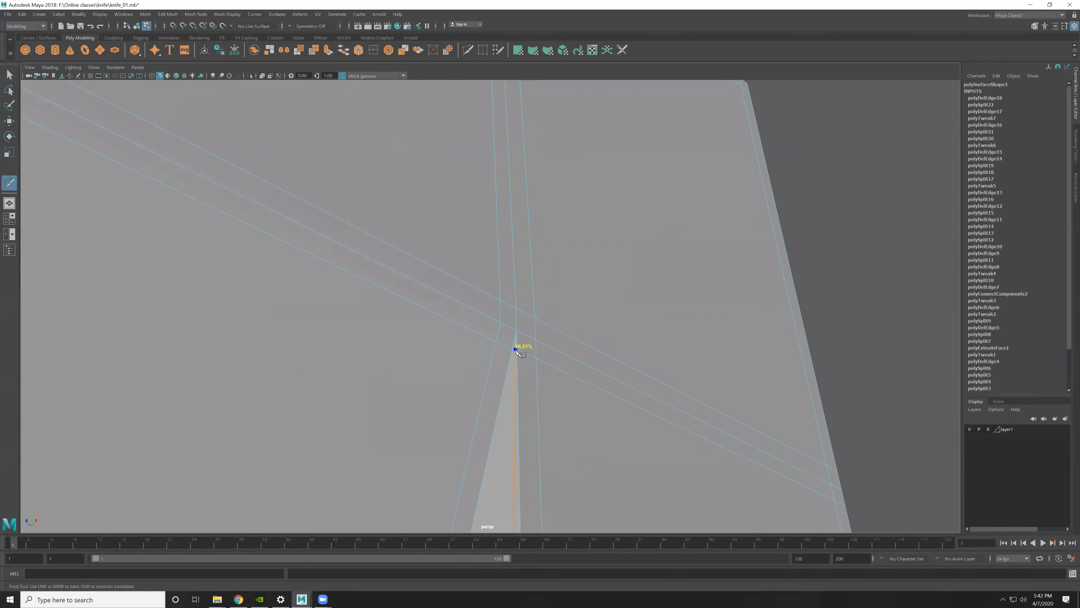
left_click(514, 349)
scroll(579, 273, "down", 3)
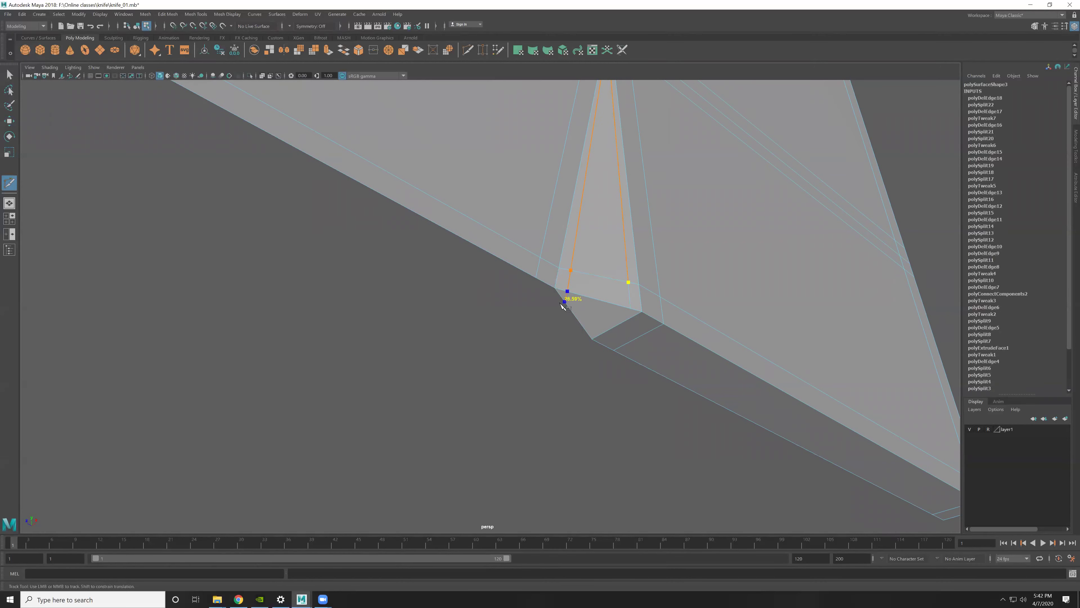
key("Return")
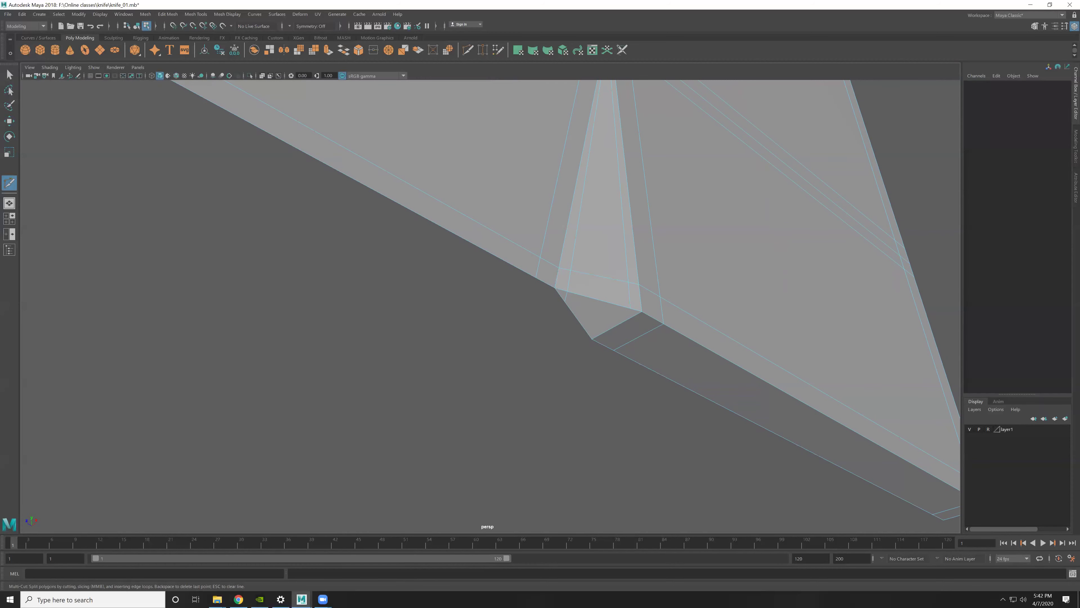
scroll(607, 313, "down", 2)
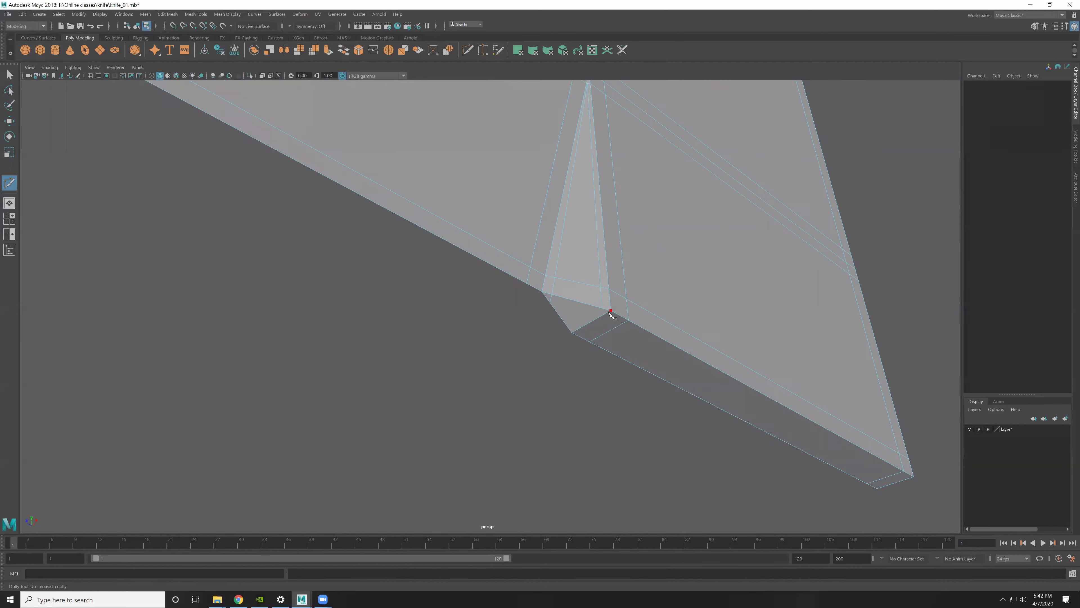
scroll(607, 310, "up", 5)
left_click(611, 281)
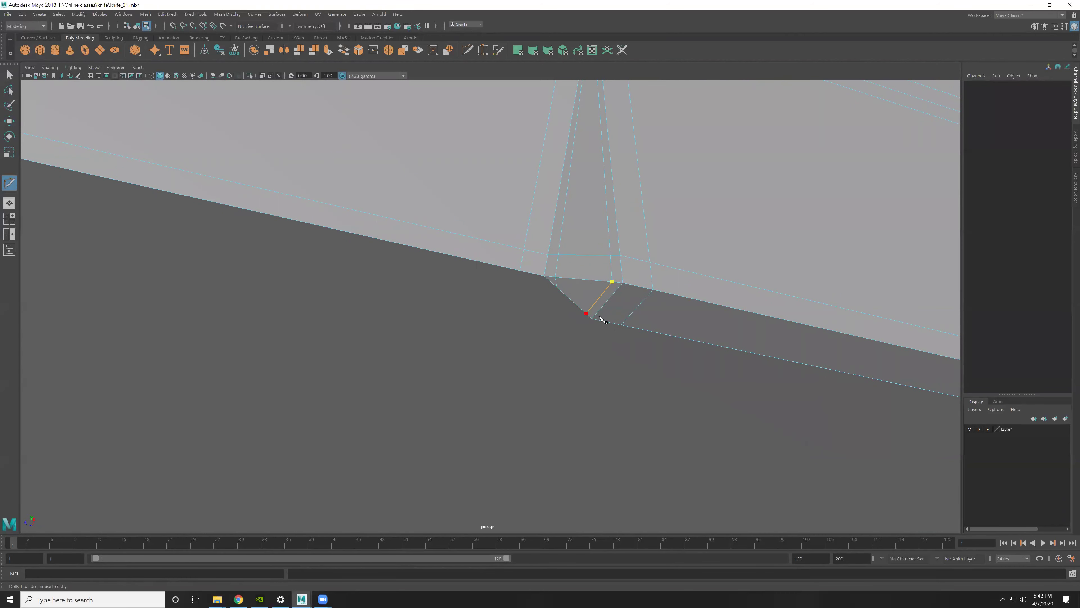
mouse_move(633, 279)
left_mouse_down("alt")
mouse_move(666, 282)
mouse_move(624, 321)
left_mouse_up("alt")
middle_click_drag(624, 321, 730, 344, "alt")
left_click_drag(730, 344, 632, 331, "alt")
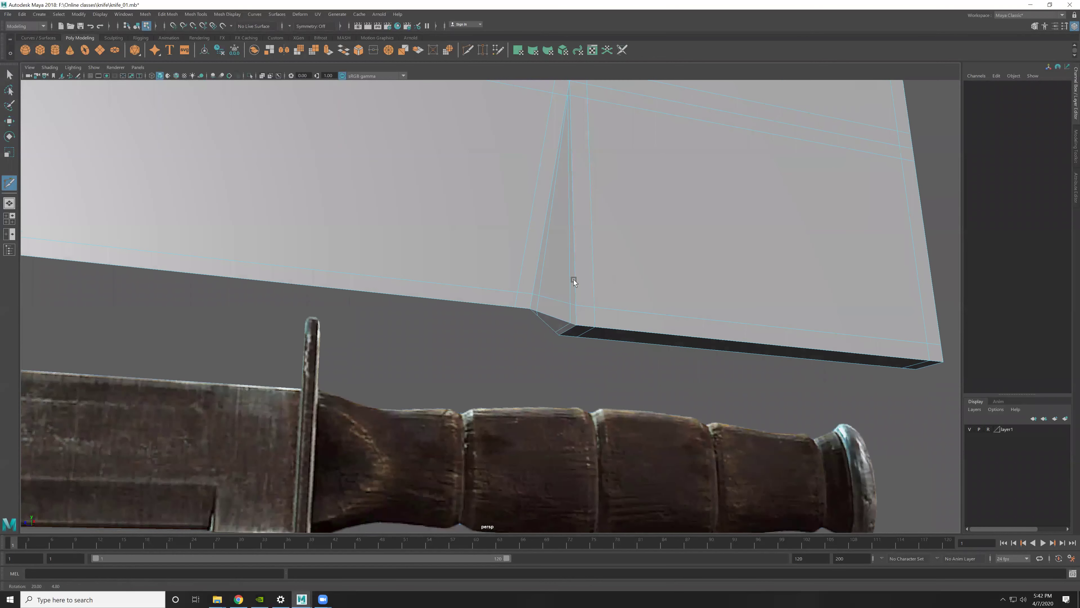
Step: Frame a close side view of the blade and select the blade mesh
left_click_drag(573, 279, 755, 374, "alt")
left_click(755, 374)
left_click_drag(593, 303, 632, 302, "alt")
mouse_move(633, 301)
right_mouse_down("alt")
mouse_move(558, 269)
mouse_move(594, 253)
right_mouse_up("alt")
mouse_move(595, 252)
left_mouse_down("alt")
mouse_move(591, 195)
mouse_move(536, 185)
left_mouse_up("alt")
right_click_drag(535, 186, 741, 419, "alt")
left_click(676, 370)
left_click_drag(689, 361, 683, 365, "alt")
scroll(682, 362, "down", 2)
scroll(778, 383, "up", 3)
scroll(770, 413, "up", 2)
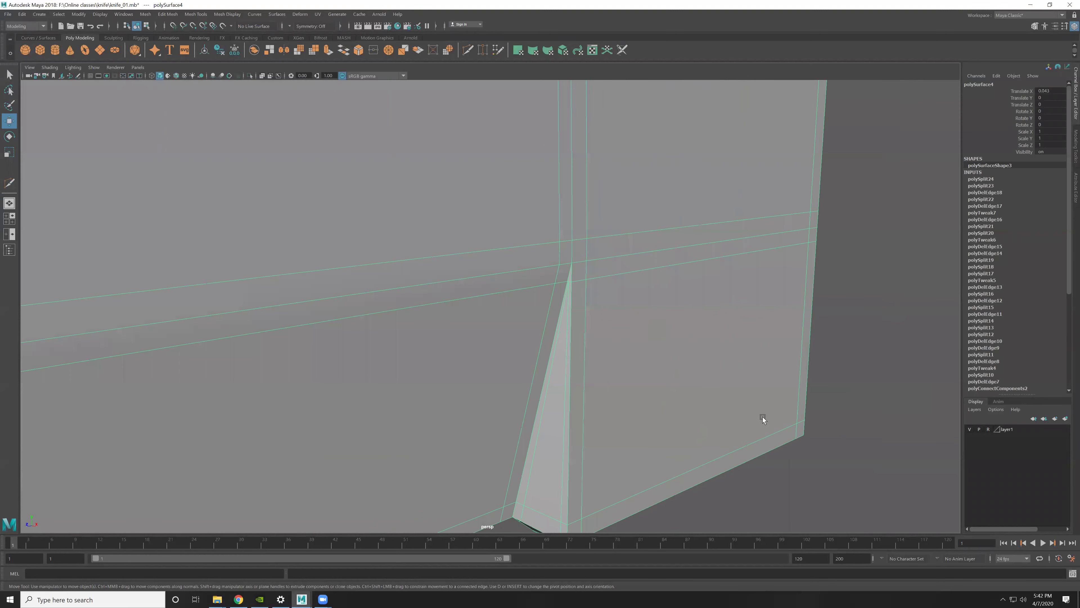
scroll(641, 278, "up", 2)
Step: Cut a short edge beside the spike tip and select and frame the tip vertex
key("ctrl+shift+x")
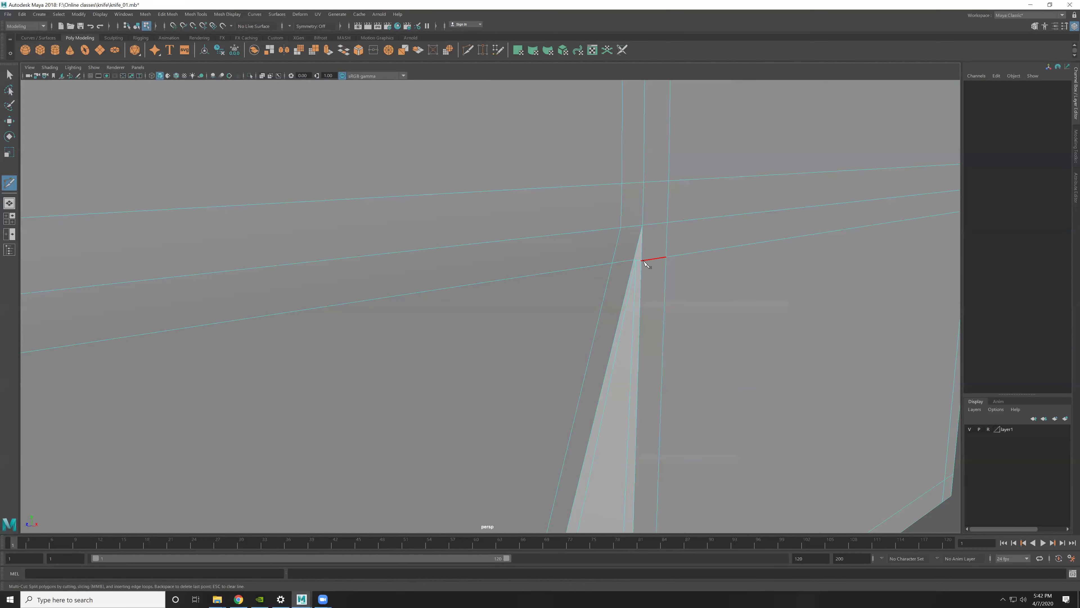
left_click(665, 257)
key("w")
left_click(635, 261)
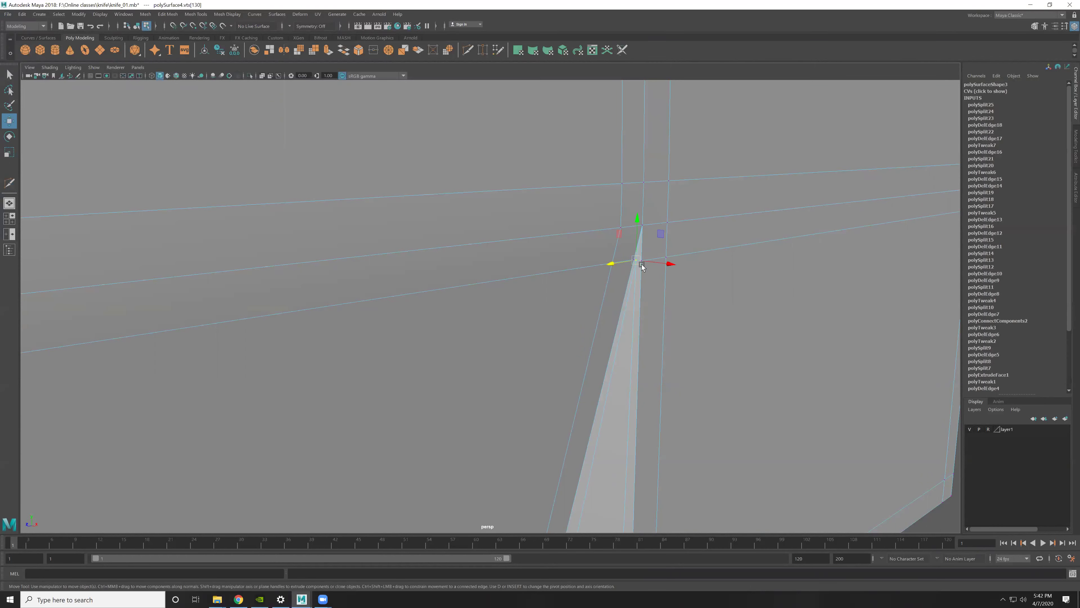
key("f")
right_click_drag(505, 347, 683, 465, "alt")
mouse_move(570, 373)
left_mouse_down("alt")
mouse_move(584, 369)
mouse_move(494, 317)
left_mouse_up("alt")
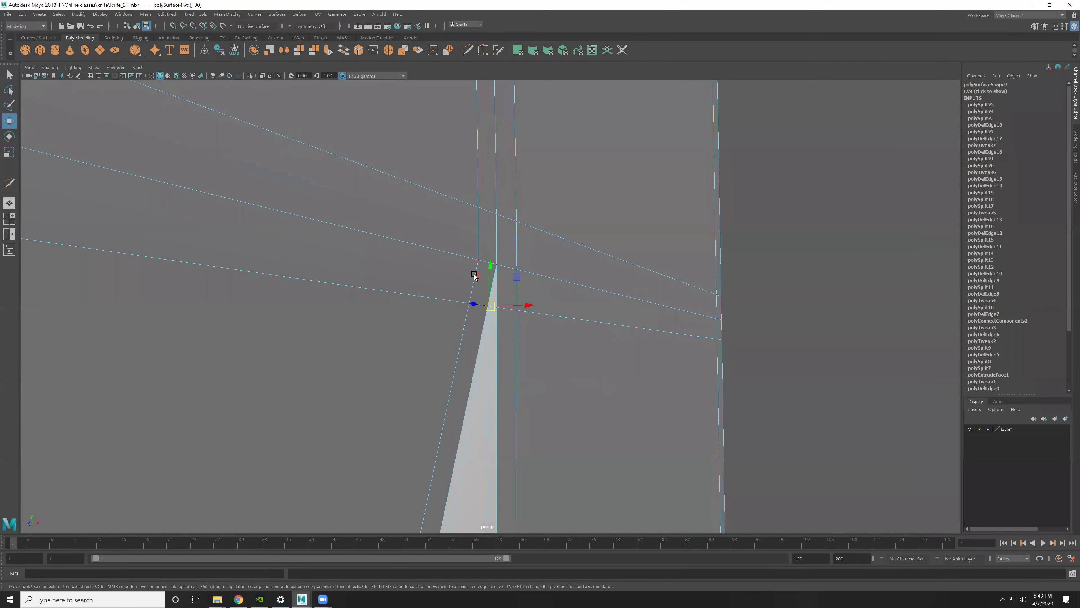
Step: Nudge the notch vertex slightly and view the blade in smooth preview (3)
left_click_drag(479, 277, 479, 279)
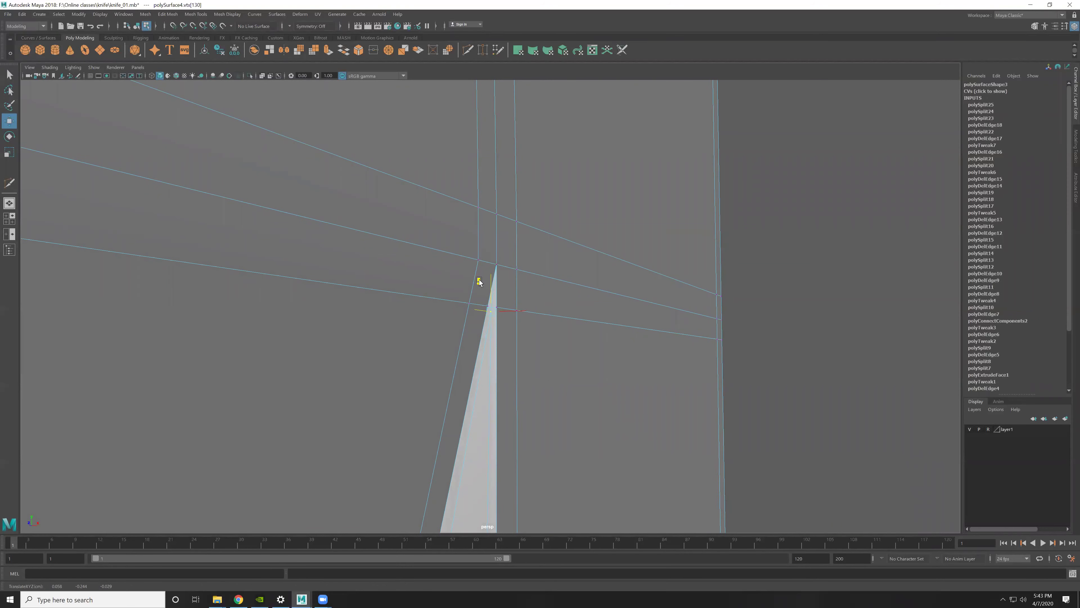
left_click(603, 357)
key("F8")
key("3")
mouse_move(586, 348)
left_mouse_down("alt")
mouse_move(496, 347)
mouse_move(523, 312)
mouse_move(481, 296)
mouse_move(505, 294)
left_mouse_up("alt")
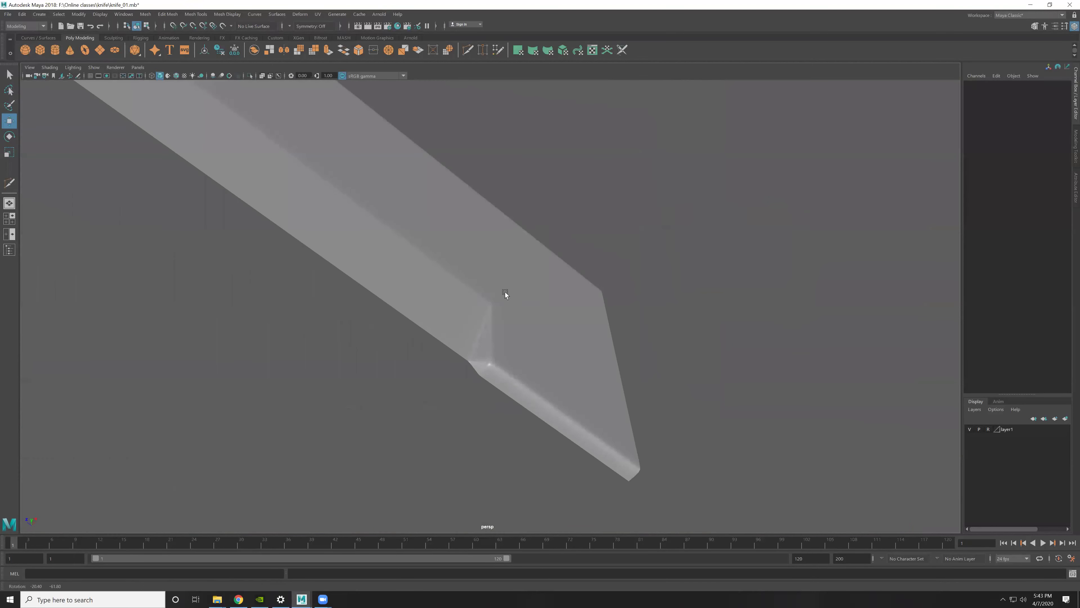
Step: Turn off smooth preview and cut a support edge from the notch corner along the blade edge
left_click(505, 292)
key("1")
left_click_drag(515, 352, 576, 415, "alt")
right_click_drag(582, 389, 865, 380, "alt")
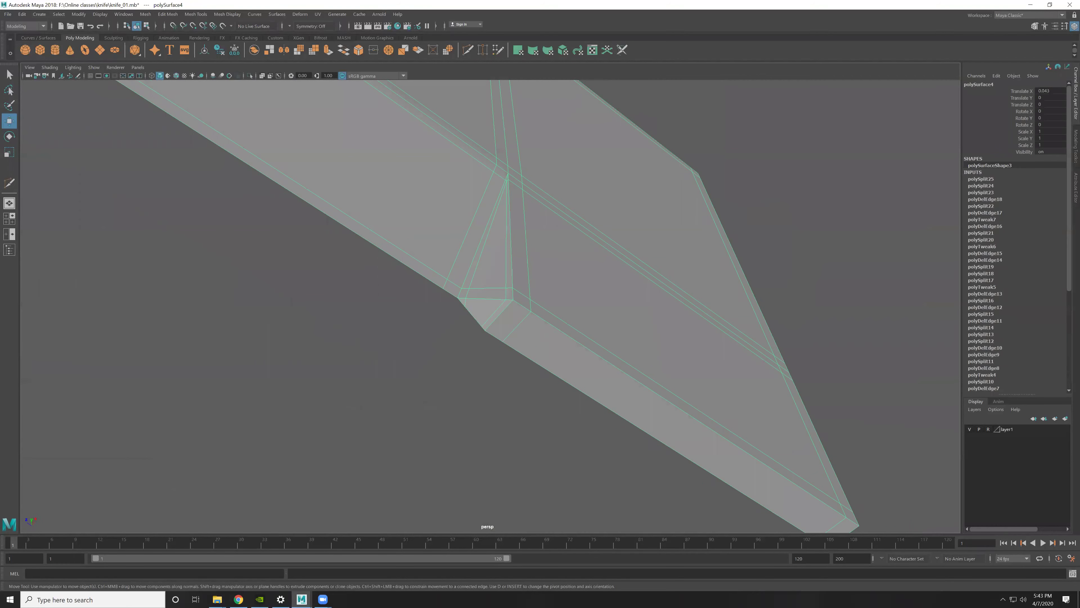
left_click_drag(532, 264, 491, 273, "alt")
right_click_drag(525, 259, 502, 253, "shift")
left_click(438, 245)
left_click(863, 502)
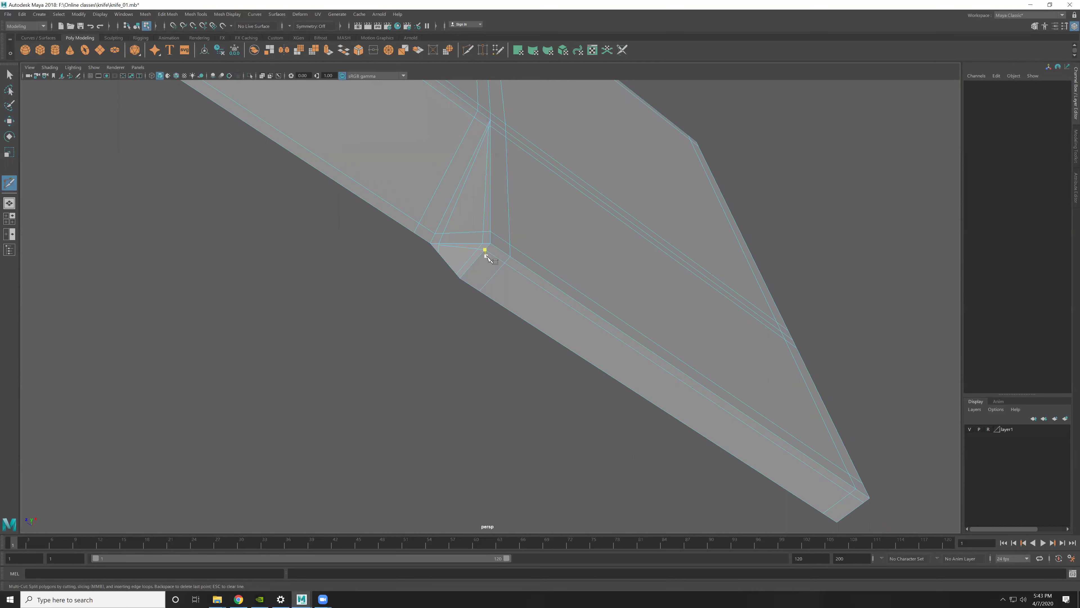
key("w")
Step: Add a second support cut at the notch corner, halfway along the edge
mouse_move(488, 251)
right_mouse_down("alt")
mouse_move(515, 231)
mouse_move(719, 242)
mouse_move(608, 354)
mouse_move(446, 309)
right_mouse_up("alt")
right_click(520, 324)
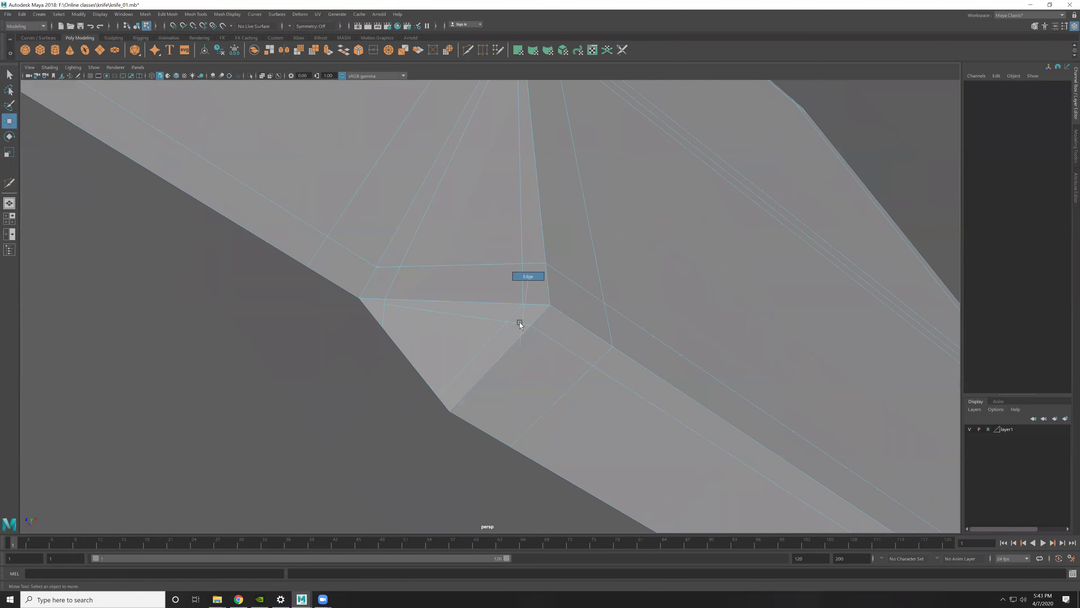
right_click_drag(520, 322, 527, 277)
left_click(490, 319)
middle_click_drag(540, 352, 708, 246, "alt")
right_click_drag(708, 246, 670, 217, "shift")
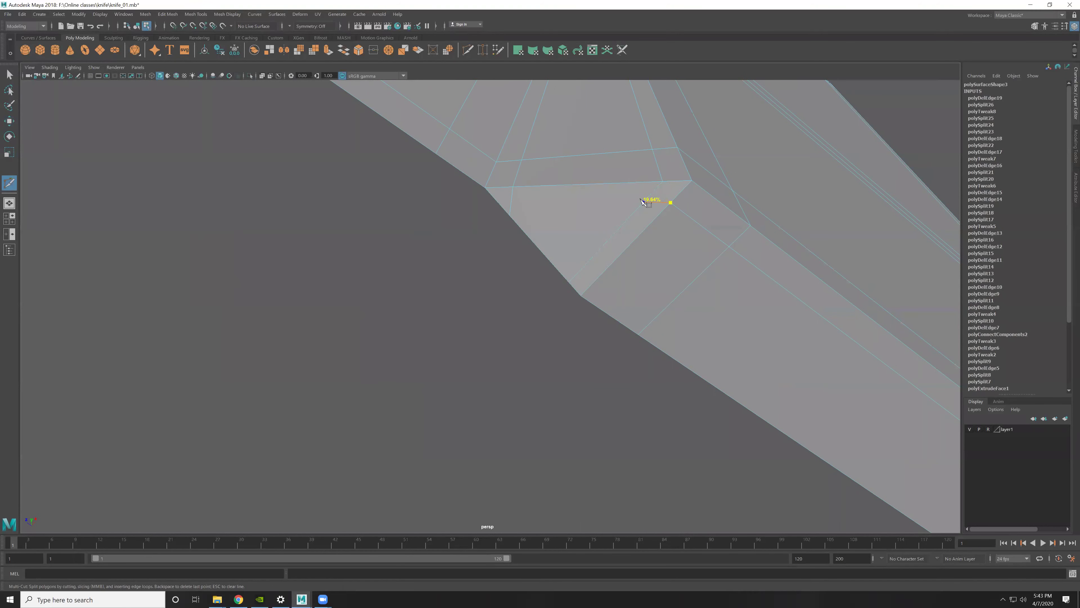
left_click(498, 202)
key("Return")
Step: Preview the blade smoothed and frame it beside the reference knife
key("w")
key("3")
scroll(638, 304, "down", 5)
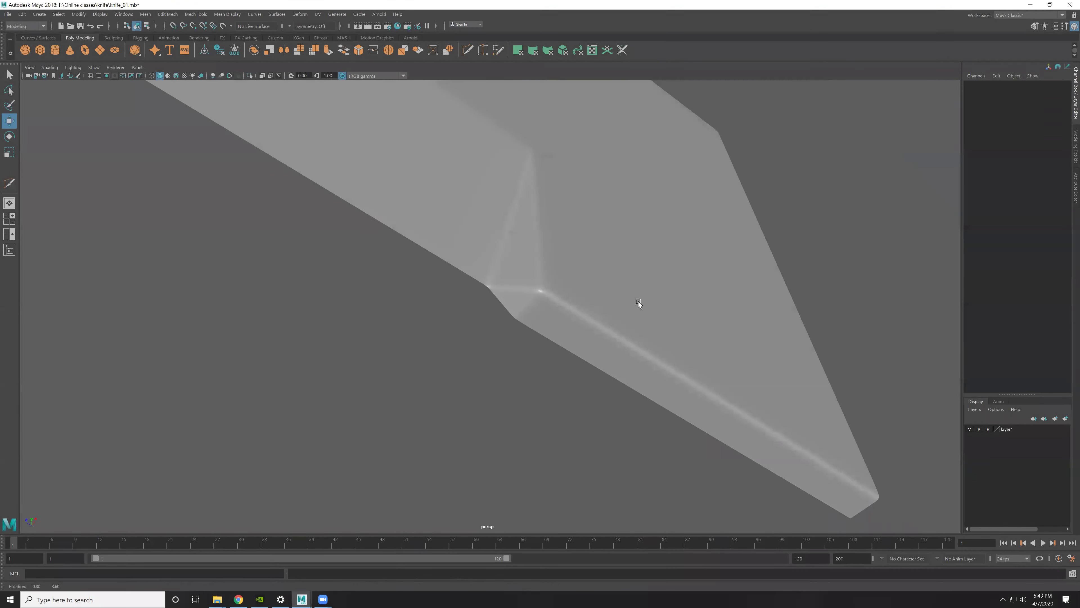
scroll(638, 303, "down", 3)
left_click(567, 341)
key("f")
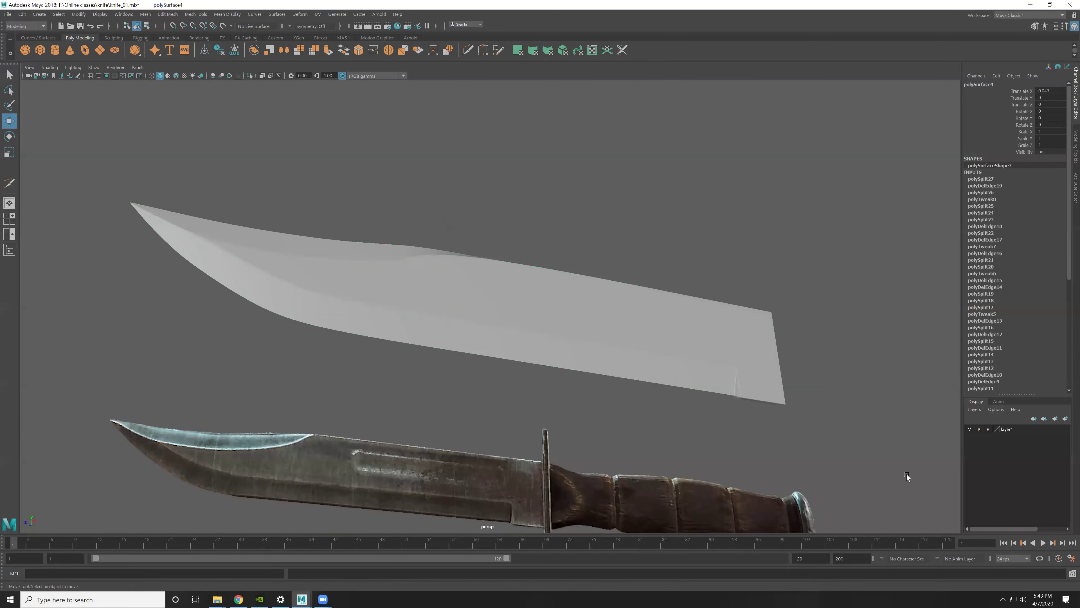
scroll(794, 397, "up", 3)
left_click(794, 397)
scroll(785, 355, "up", 3)
scroll(785, 355, "up", 3)
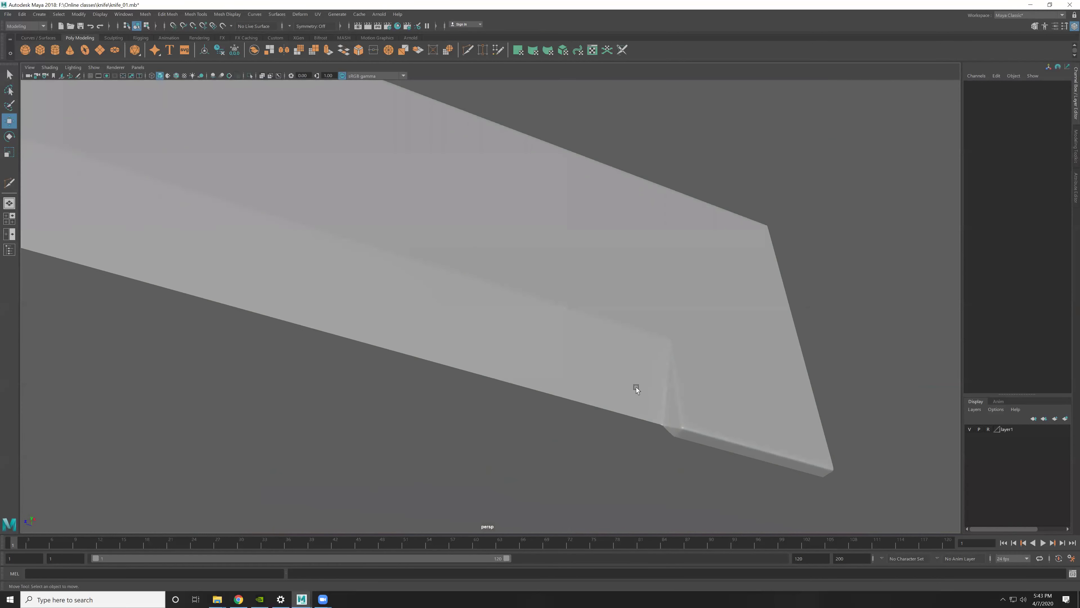
left_click(636, 387)
scroll(680, 357, "down", 3)
scroll(405, 319, "down", 2)
scroll(736, 435, "up", 3)
scroll(698, 428, "up", 3)
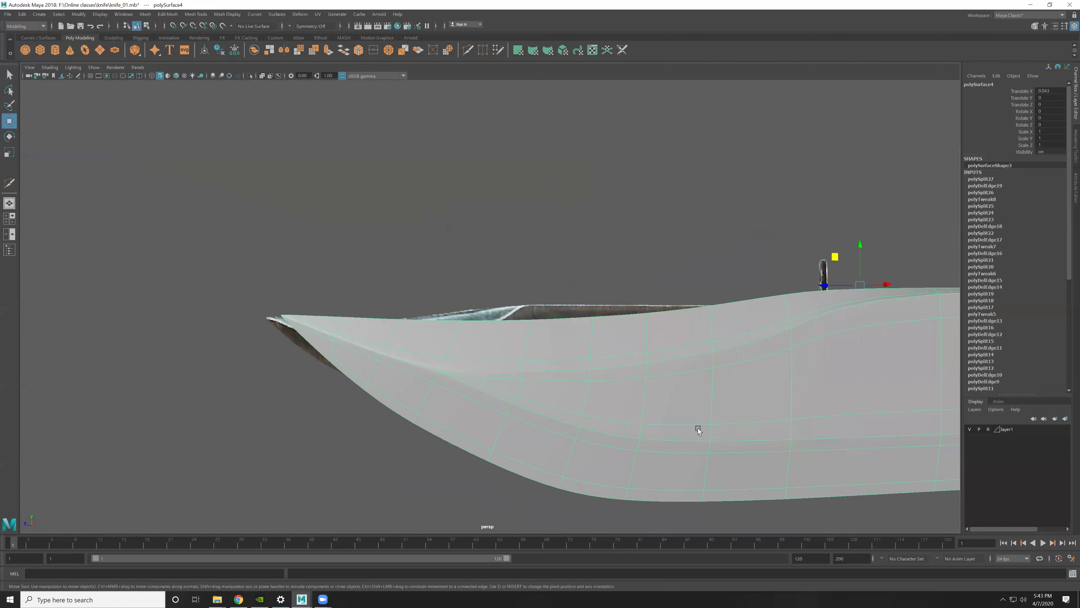
left_click_drag(698, 428, 582, 391, "alt")
left_click_drag(680, 430, 726, 371, "alt")
scroll(747, 335, "up", 1)
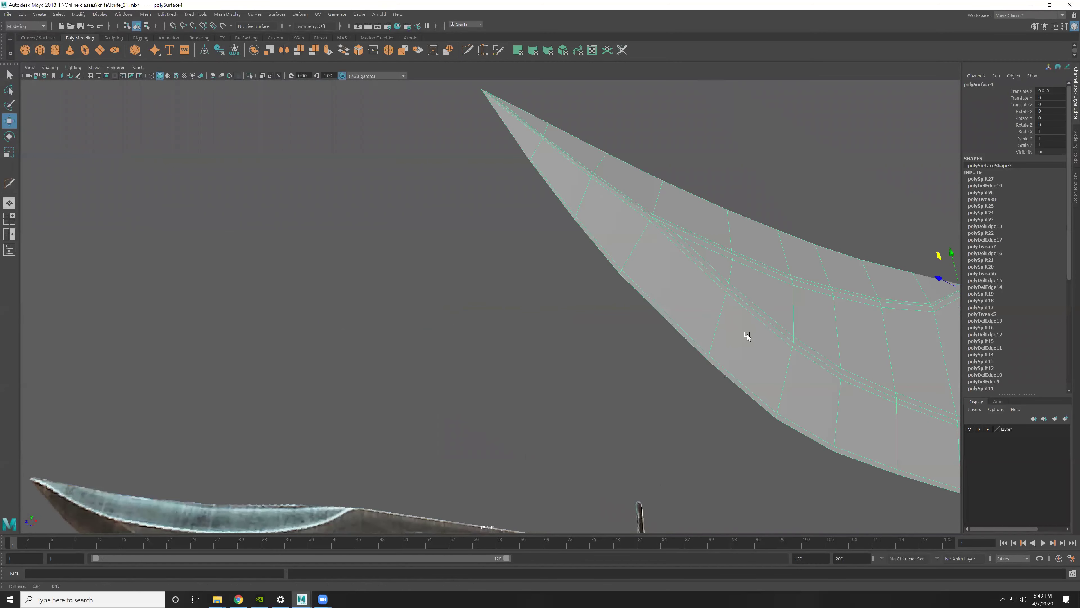
scroll(655, 347, "up", 1)
mouse_move(380, 313)
left_mouse_down("alt")
mouse_move(651, 377)
mouse_move(621, 362)
mouse_move(412, 360)
mouse_move(403, 404)
left_mouse_up("alt")
right_click_drag(403, 403, 529, 392, "alt")
mouse_move(358, 383)
left_mouse_down("alt")
mouse_move(627, 253)
mouse_move(679, 271)
mouse_move(415, 349)
left_mouse_up("alt")
mouse_move(459, 315)
right_mouse_down("alt")
mouse_move(376, 363)
mouse_move(461, 376)
right_mouse_up("alt")
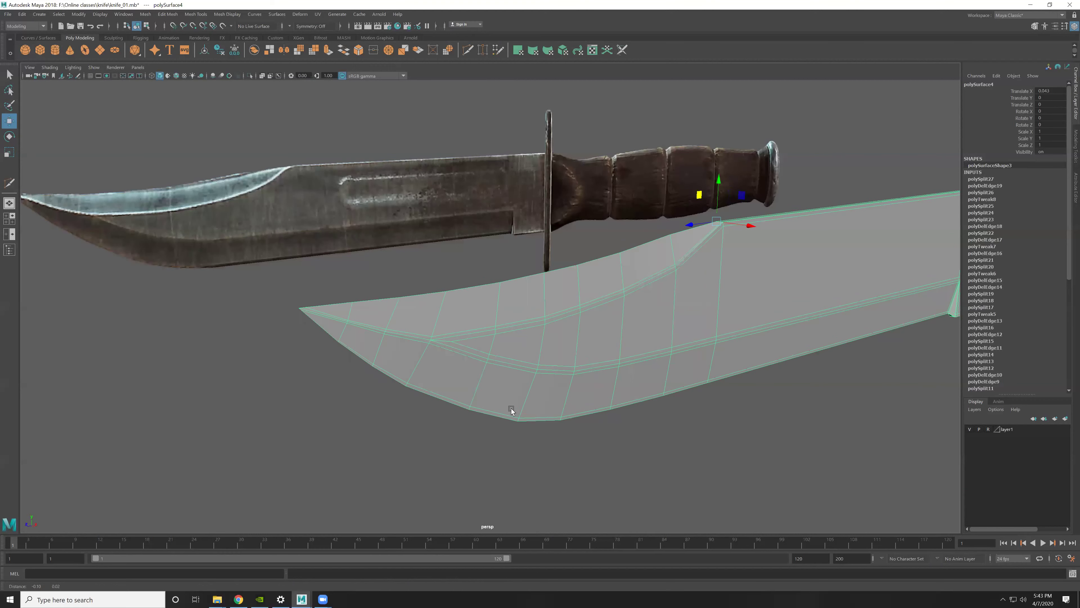
right_click_drag(512, 408, 400, 399, "alt")
mouse_move(555, 393)
left_mouse_down("alt")
mouse_move(357, 342)
mouse_move(552, 387)
mouse_move(625, 309)
mouse_move(613, 303)
mouse_move(655, 297)
mouse_move(687, 234)
left_mouse_up("alt")
mouse_move(687, 235)
right_mouse_down("alt")
mouse_move(496, 252)
mouse_move(533, 315)
right_mouse_up("alt")
left_click_drag(533, 316, 473, 355, "alt")
key("F10")
left_click(495, 427)
mouse_move(495, 428)
left_mouse_down("alt")
mouse_move(789, 355)
mouse_move(696, 298)
left_mouse_up("alt")
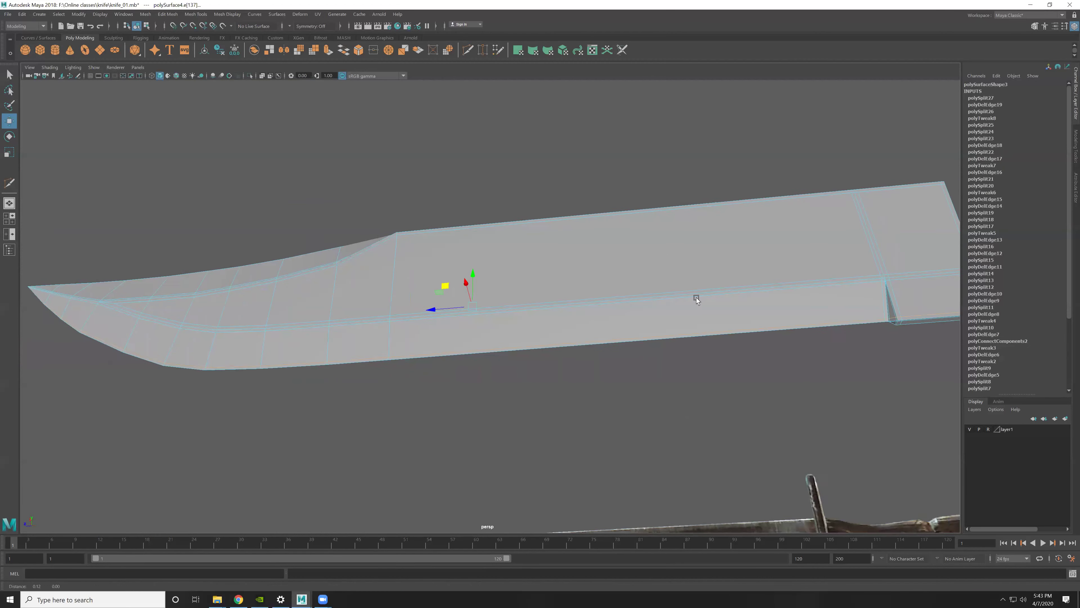
right_click_drag(696, 297, 622, 259, "alt")
mouse_move(638, 245)
left_mouse_down("alt")
mouse_move(668, 343)
mouse_move(624, 321)
left_mouse_up("alt")
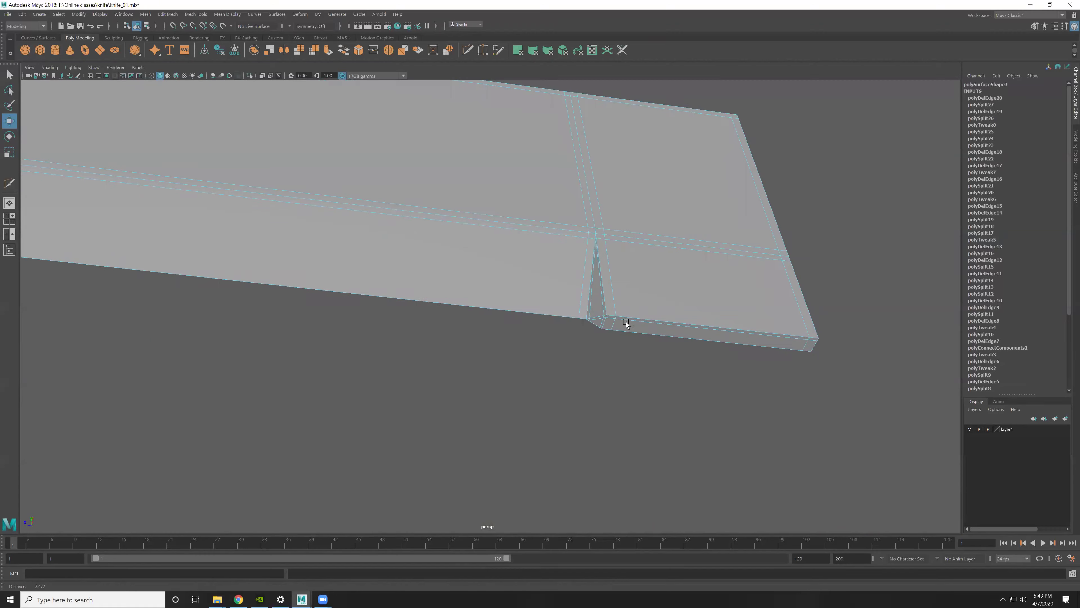
key("F8")
mouse_move(688, 266)
right_mouse_down("alt")
mouse_move(630, 257)
mouse_move(595, 314)
right_mouse_up("alt")
mouse_move(596, 314)
left_mouse_down("alt")
mouse_move(663, 286)
mouse_move(726, 343)
mouse_move(545, 379)
left_mouse_up("alt")
scroll(723, 393, "up", 2)
scroll(704, 390, "up", 2)
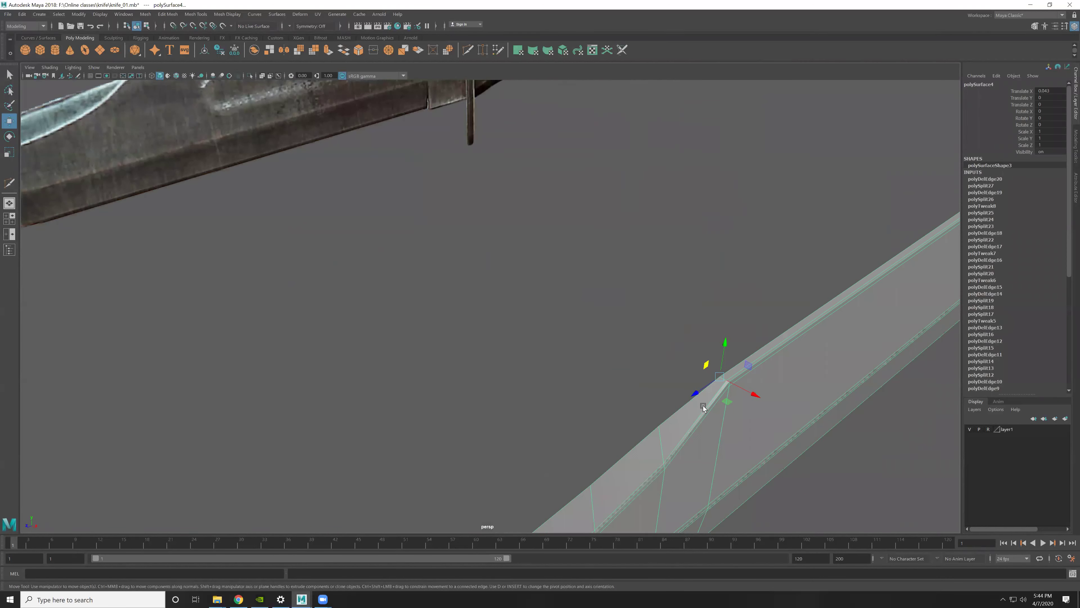
scroll(735, 360, "up", 2)
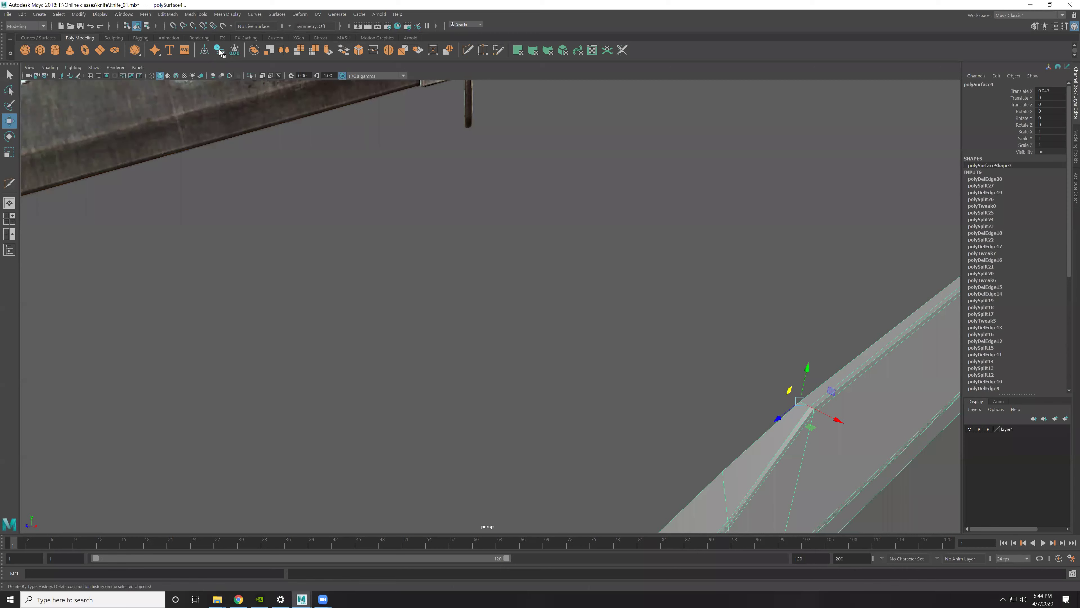
Step: Delete all construction history via Edit > Delete All by Type > History
left_click(22, 14)
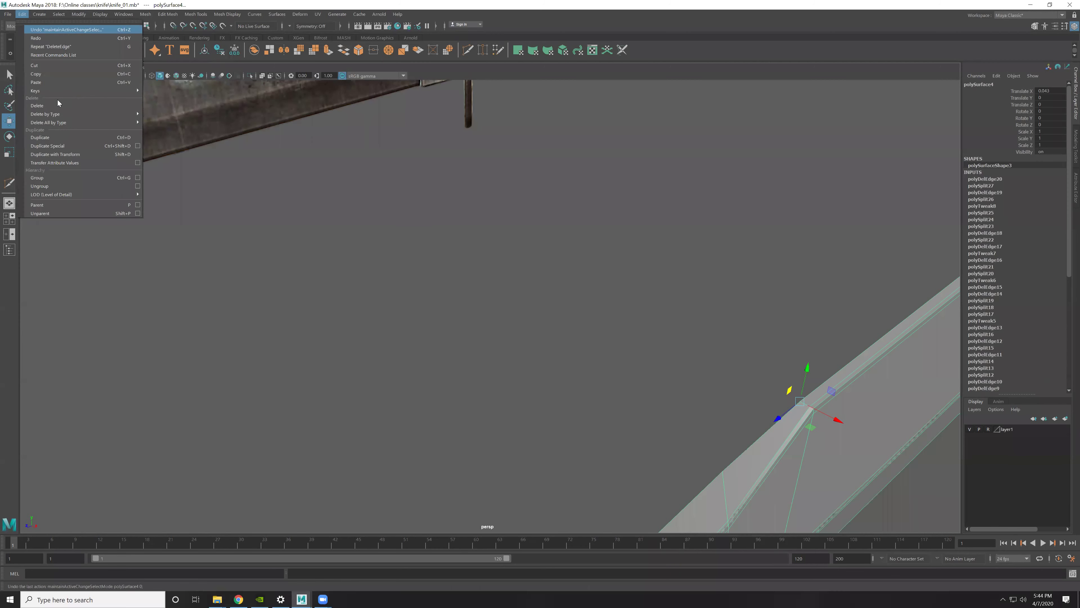
mouse_move(49, 123)
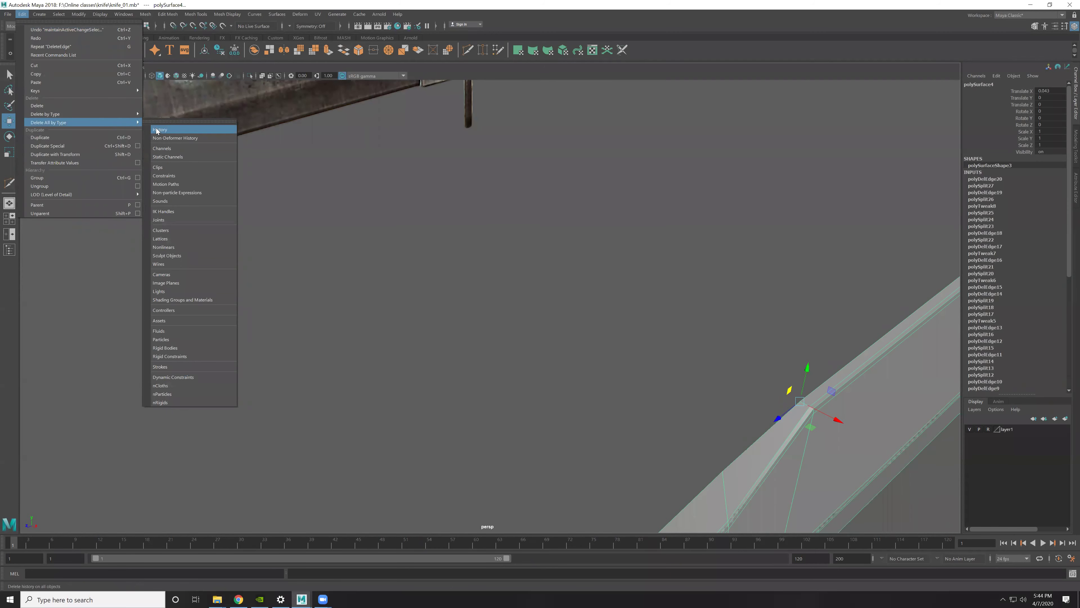
left_click(157, 131)
mouse_move(701, 327)
left_mouse_down("alt")
mouse_move(598, 260)
mouse_move(579, 280)
mouse_move(552, 280)
left_mouse_up("alt")
Step: Move the blade's pivot to the spine corner with the D key
key("d")
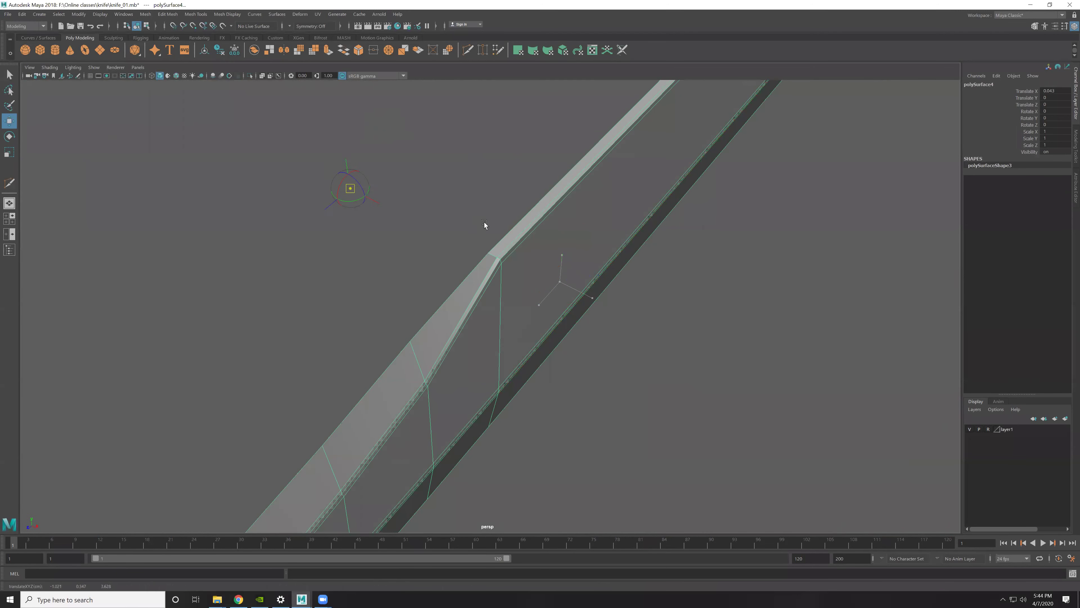
left_click(487, 253)
scroll(516, 225, "down", 5)
Step: Duplicate the blade half with Ctrl+D and set the copy's Scale X to -1
scroll(509, 235, "up", 2)
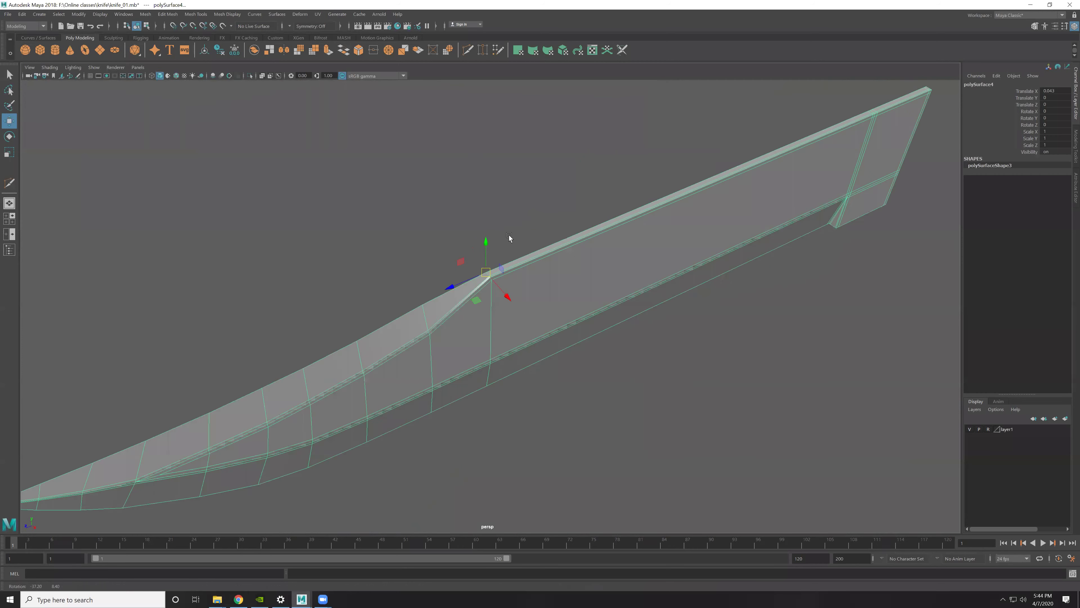
scroll(528, 260, "up", 4)
key("ctrl+d")
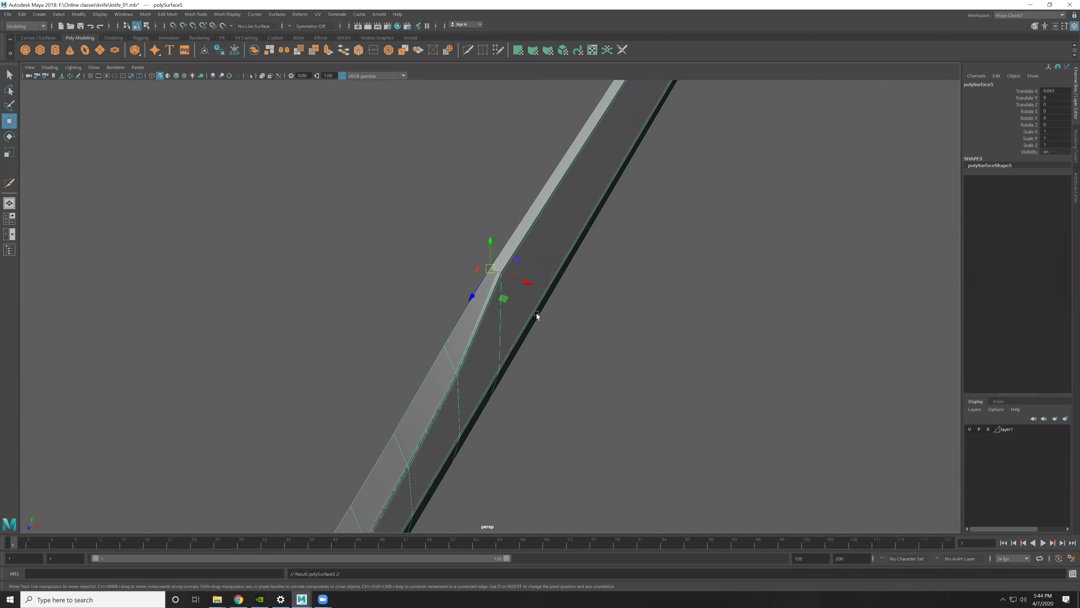
left_click_drag(536, 315, 571, 298, "alt")
left_click_drag(417, 347, 134, 512, "alt")
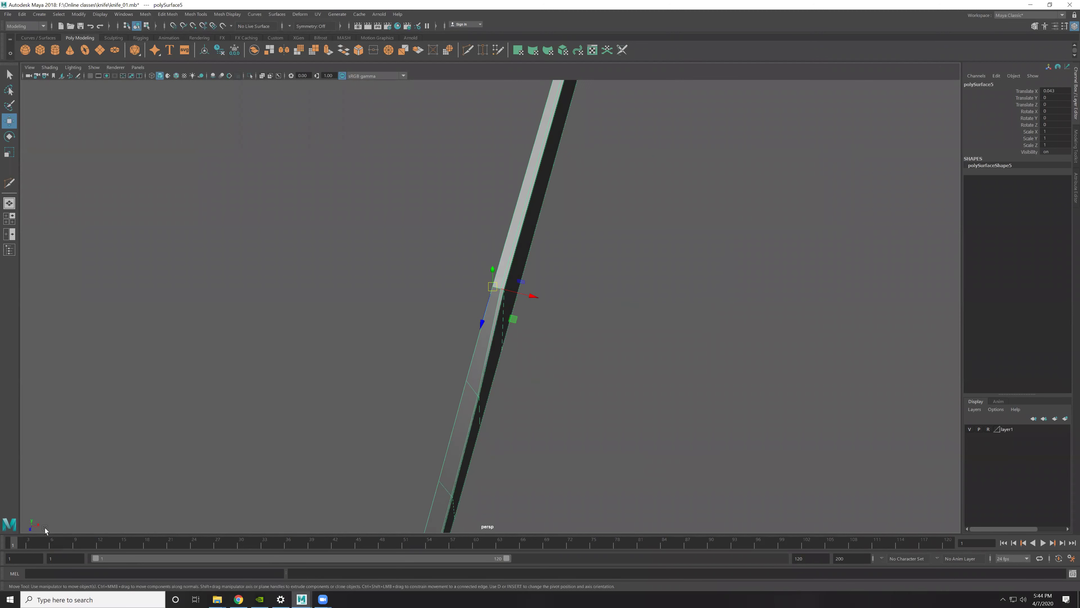
mouse_move(36, 531)
left_mouse_down("alt")
mouse_move(139, 466)
mouse_move(281, 438)
left_mouse_up("alt")
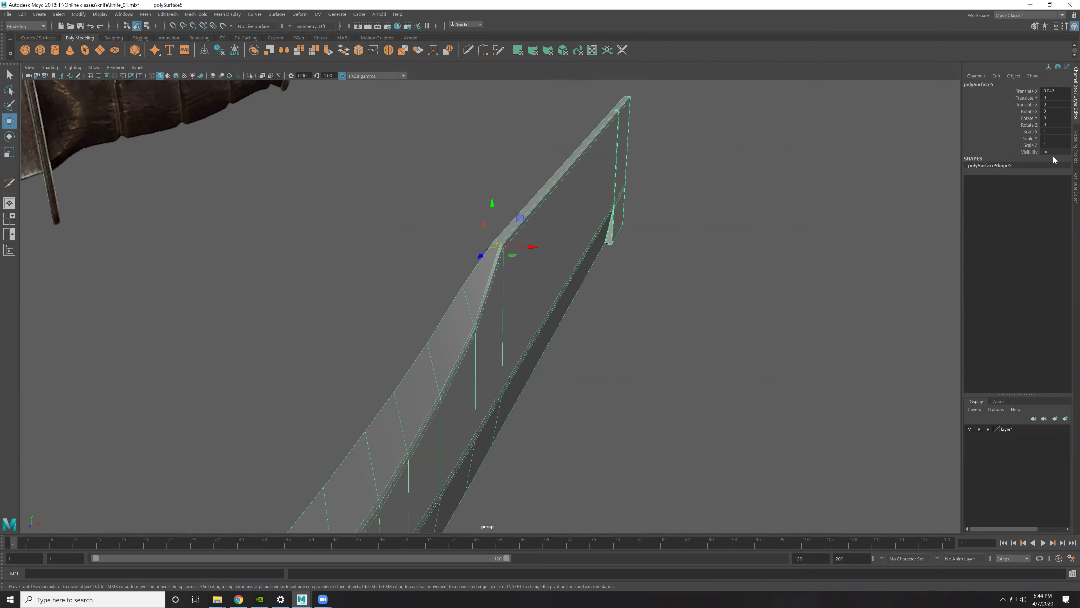
double_click(1048, 132)
key("Return")
left_click(697, 365)
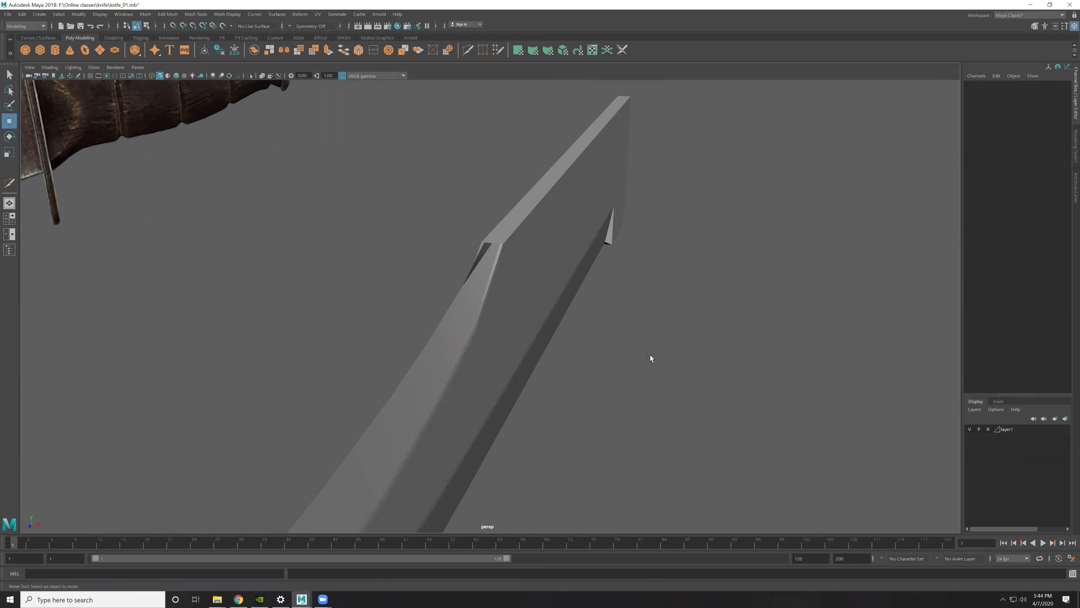
left_click_drag(650, 357, 676, 308, "alt")
left_click(499, 297)
mouse_move(500, 298)
left_mouse_down("alt")
mouse_move(547, 317)
mouse_move(471, 271)
mouse_move(584, 348)
mouse_move(610, 338)
mouse_move(574, 318)
mouse_move(600, 324)
mouse_move(349, 72)
left_mouse_up("alt")
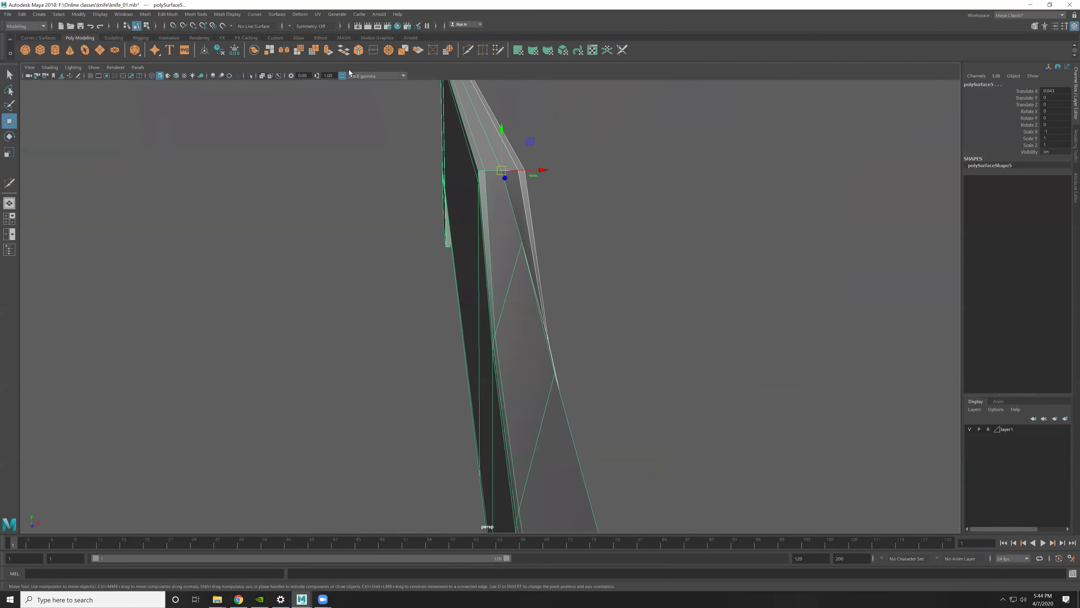
Step: Select both blade halves and Mesh > Combine them into polySurface6, redoing a first attempt
right_click(517, 165, "shift")
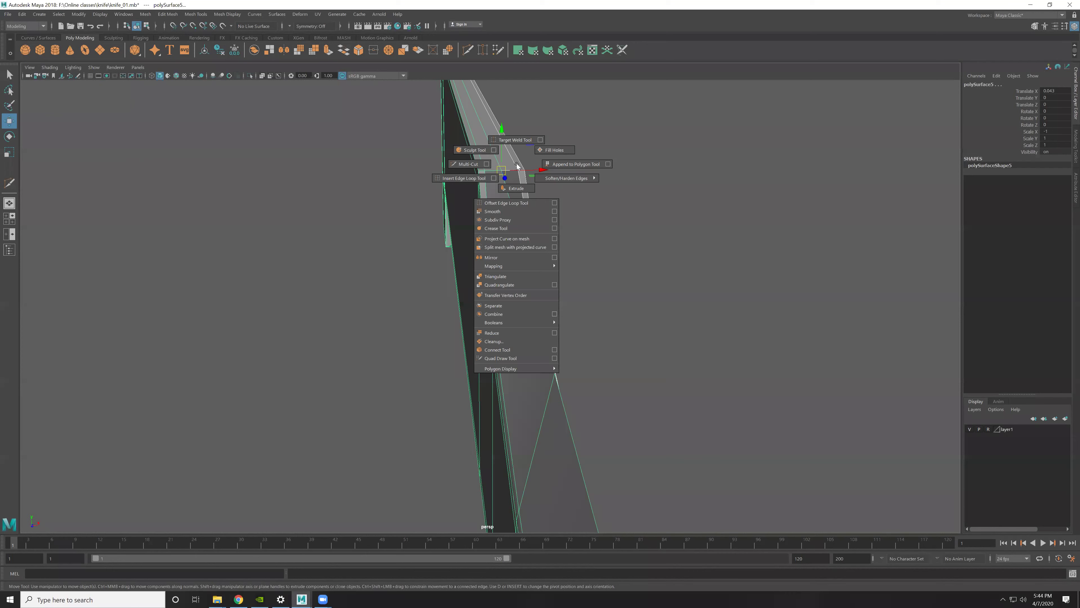
left_click(503, 311)
left_click_drag(503, 311, 291, 51, "alt")
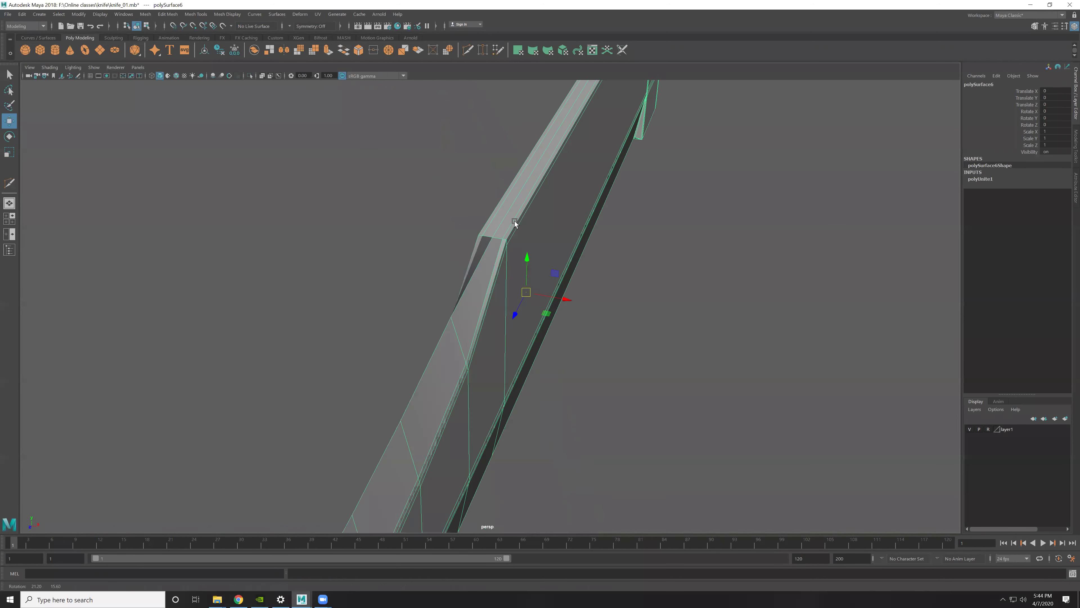
key("ctrl+z")
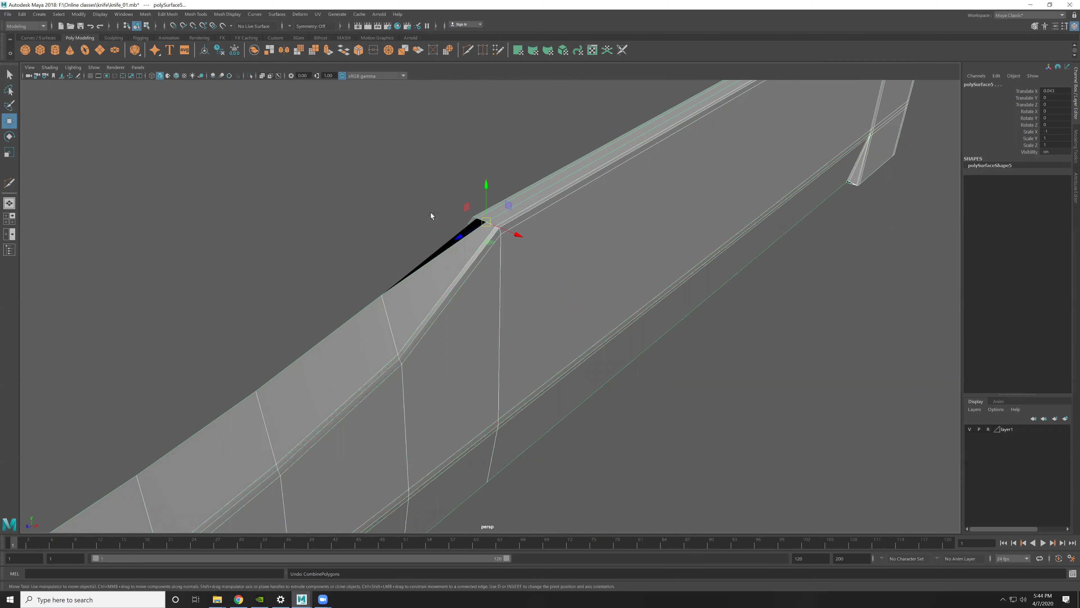
key("ctrl+z")
left_click_drag(562, 338, 335, 102)
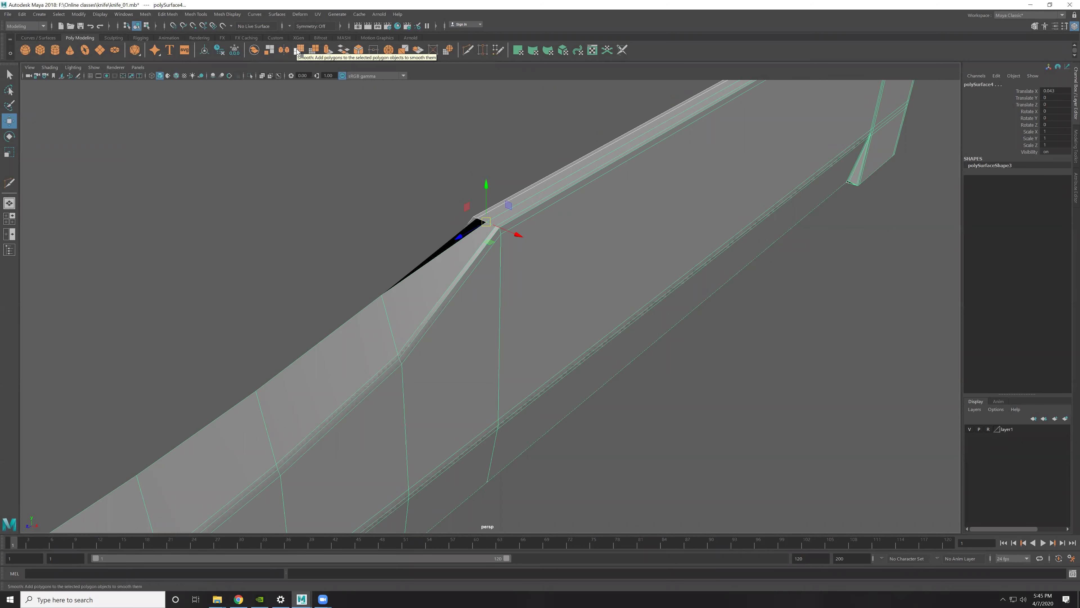
left_click(268, 49)
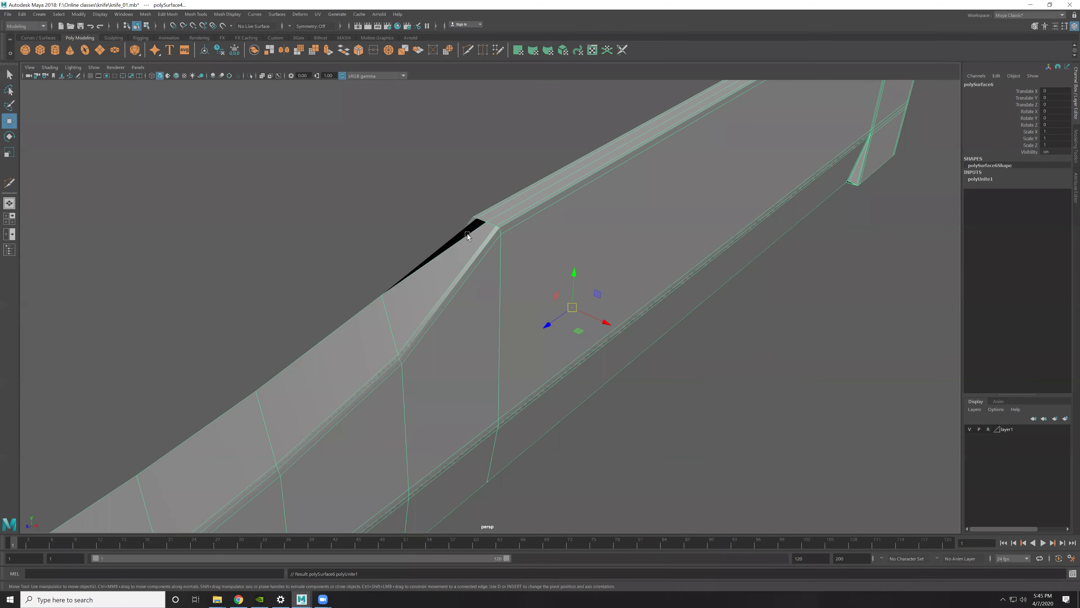
mouse_move(696, 359)
left_mouse_down("alt")
mouse_move(523, 217)
mouse_move(316, 149)
left_mouse_up("alt")
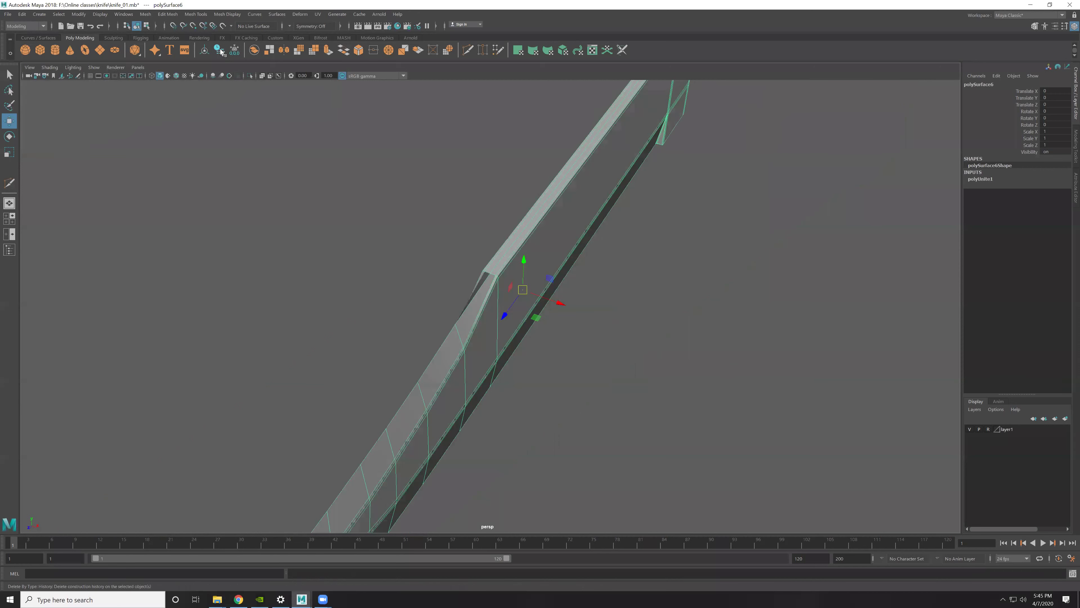
left_click(22, 14)
mouse_move(48, 123)
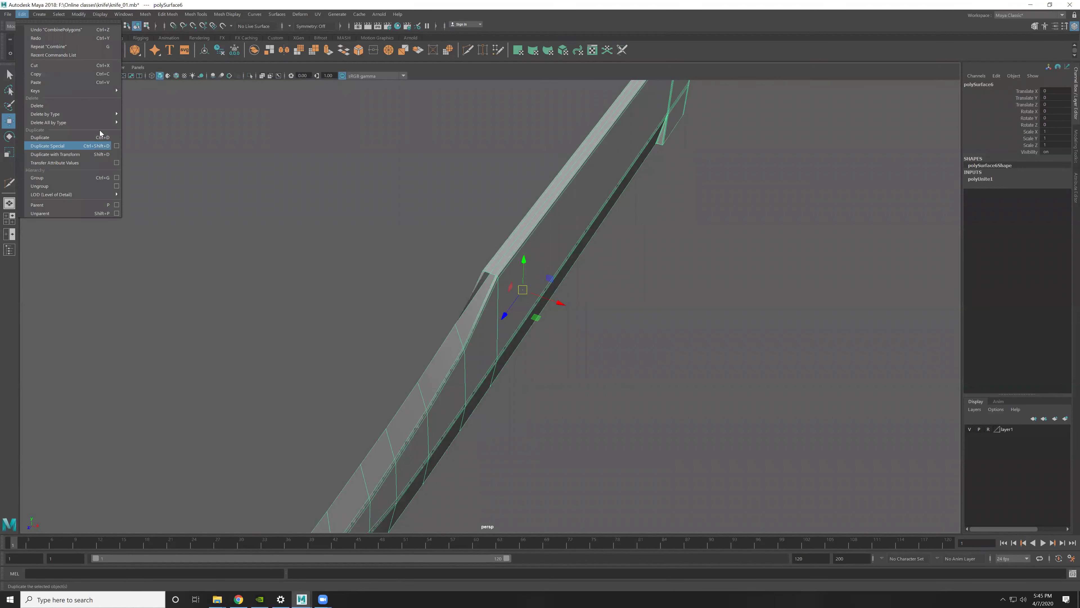
Step: Delete all construction history on the combined blade
left_click(141, 129)
left_click_drag(528, 302, 663, 280, "alt")
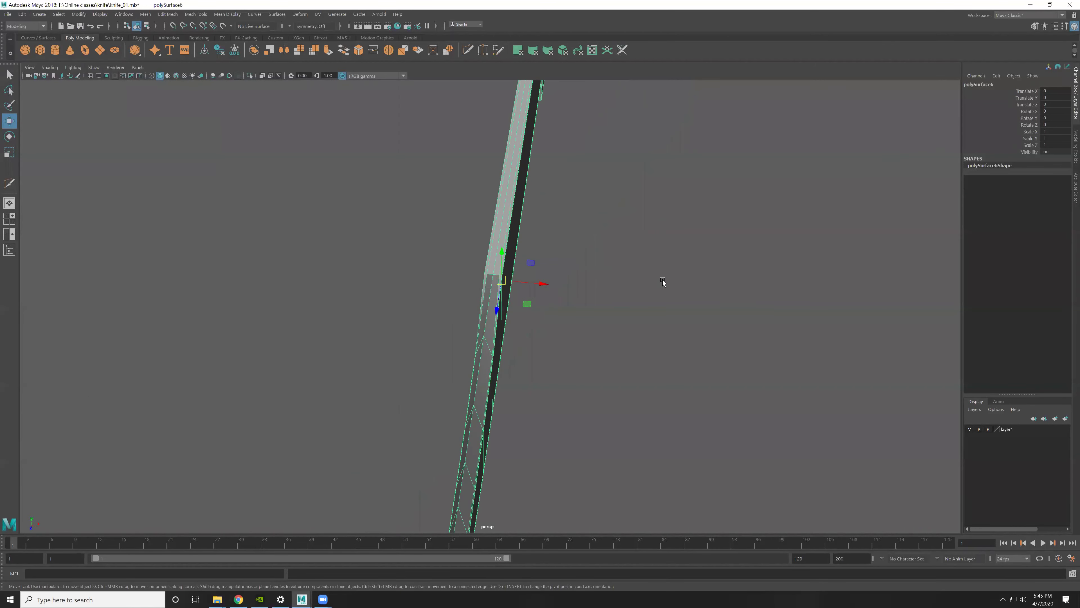
left_click(595, 268)
scroll(512, 253, "down", 5)
Step: Slide the stray vertex vtx[33] along X into place
right_click_drag(521, 242, 357, 250)
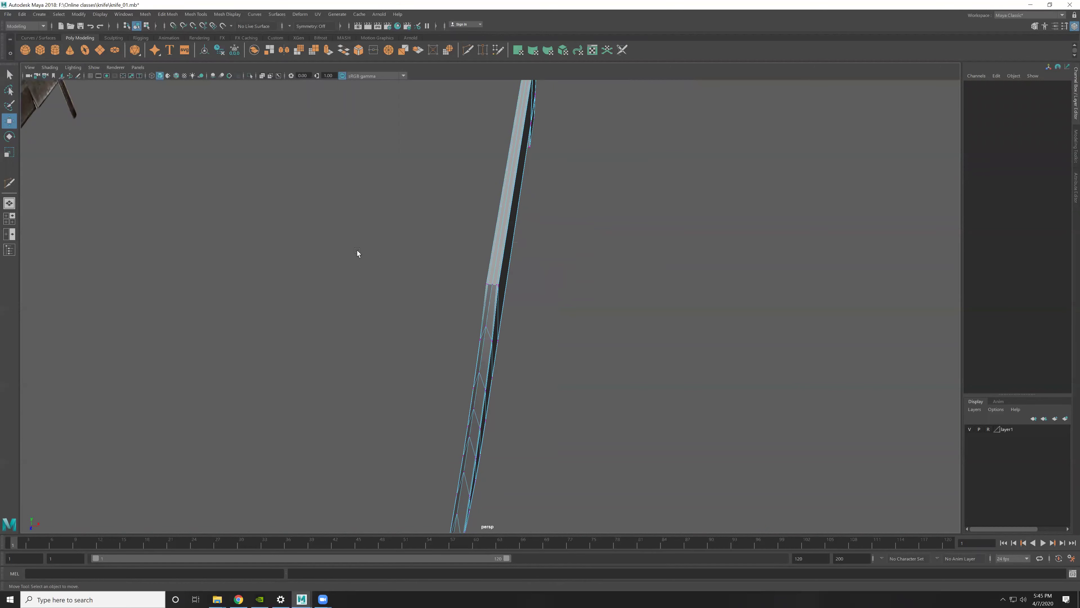
left_click(506, 267)
scroll(509, 269, "up", 3)
scroll(512, 272, "up", 3)
scroll(516, 281, "up", 2)
left_click(494, 256)
mouse_move(526, 261)
left_mouse_down()
mouse_move(460, 159)
mouse_move(593, 200)
left_mouse_up()
Step: Select all blade vertices and merge them with a 0.001 distance threshold
mouse_move(410, 200)
left_mouse_down("alt")
mouse_move(446, 194)
mouse_move(690, 358)
left_mouse_up("alt")
scroll(690, 358, "down", 5)
left_click_drag(356, 135, 808, 499)
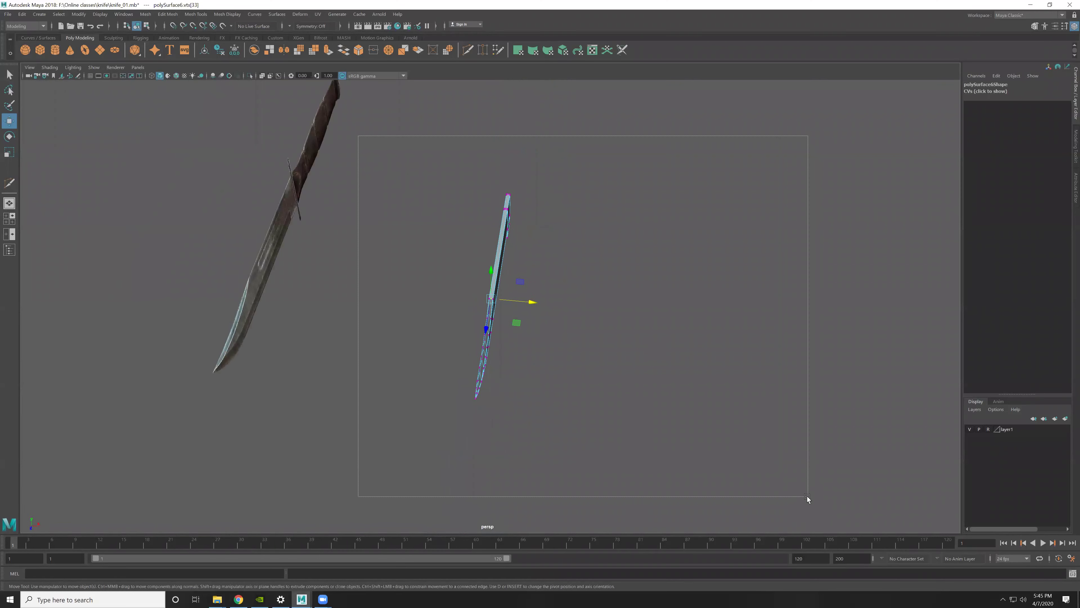
scroll(771, 453, "up", 3)
scroll(510, 228, "up", 2)
mouse_move(497, 200)
right_mouse_down("shift")
mouse_move(503, 148)
mouse_move(542, 138)
right_mouse_up("shift")
left_click(842, 305)
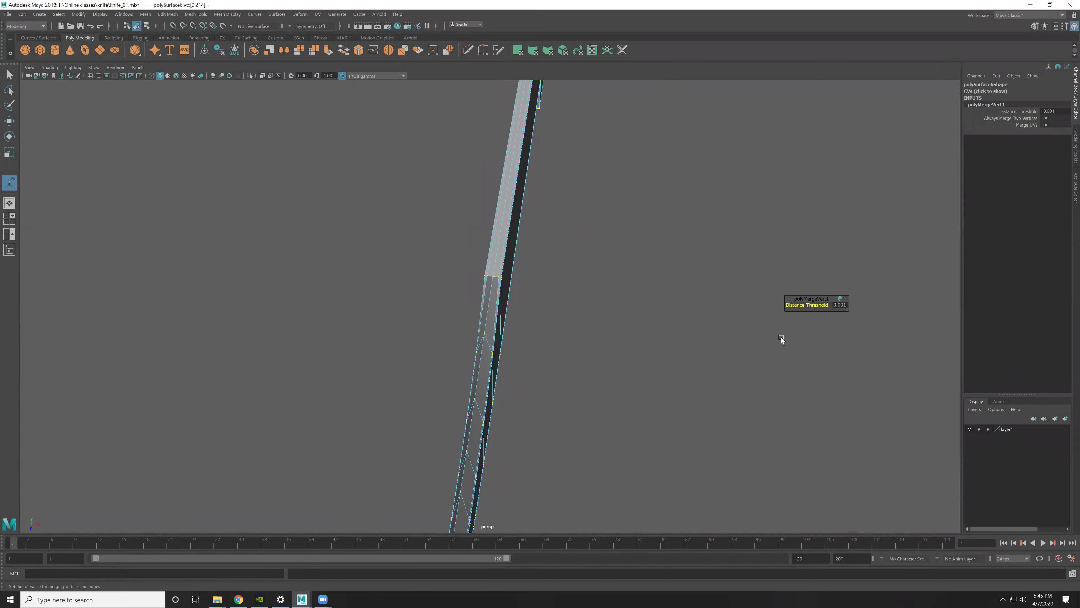
right_click_drag(513, 283, 535, 277)
Step: Orbit around the blade to view it from the side and end-on at the tip
left_click(585, 285)
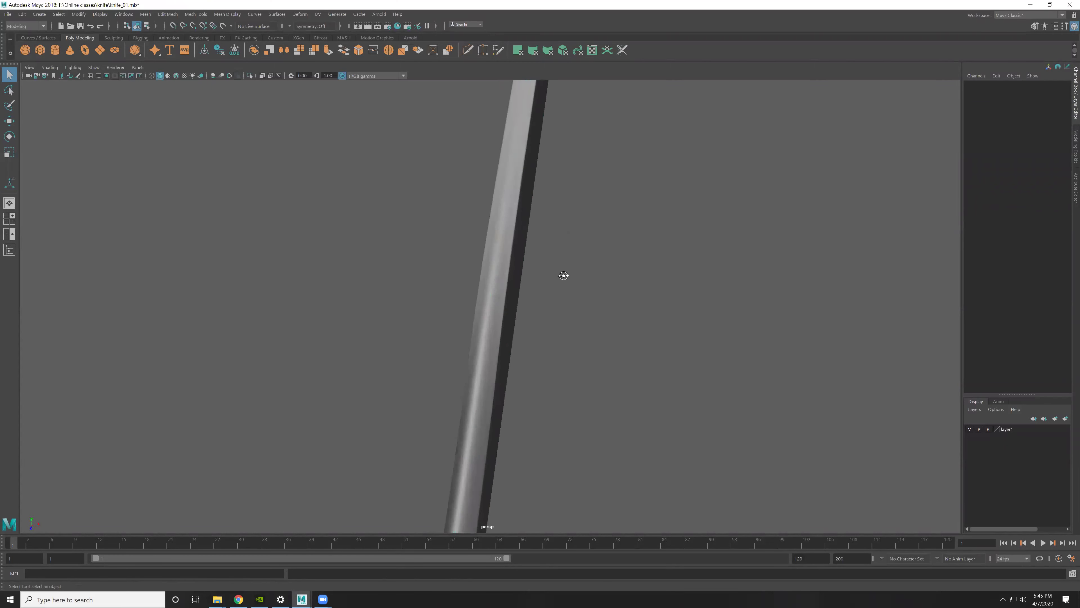
left_click_drag(563, 276, 499, 268, "alt")
left_click(499, 268)
mouse_move(468, 210)
left_mouse_down("alt")
mouse_move(499, 280)
mouse_move(561, 269)
mouse_move(624, 280)
mouse_move(444, 278)
mouse_move(535, 323)
mouse_move(521, 306)
mouse_move(535, 316)
mouse_move(539, 285)
mouse_move(673, 239)
mouse_move(569, 290)
mouse_move(646, 341)
mouse_move(664, 340)
mouse_move(633, 320)
mouse_move(697, 292)
mouse_move(605, 275)
mouse_move(741, 302)
left_mouse_up("alt")
Step: Select an edge at the blade's back-end notch and zoom in close on that corner
left_click(579, 275)
left_click(590, 292)
scroll(589, 289, "down", 5)
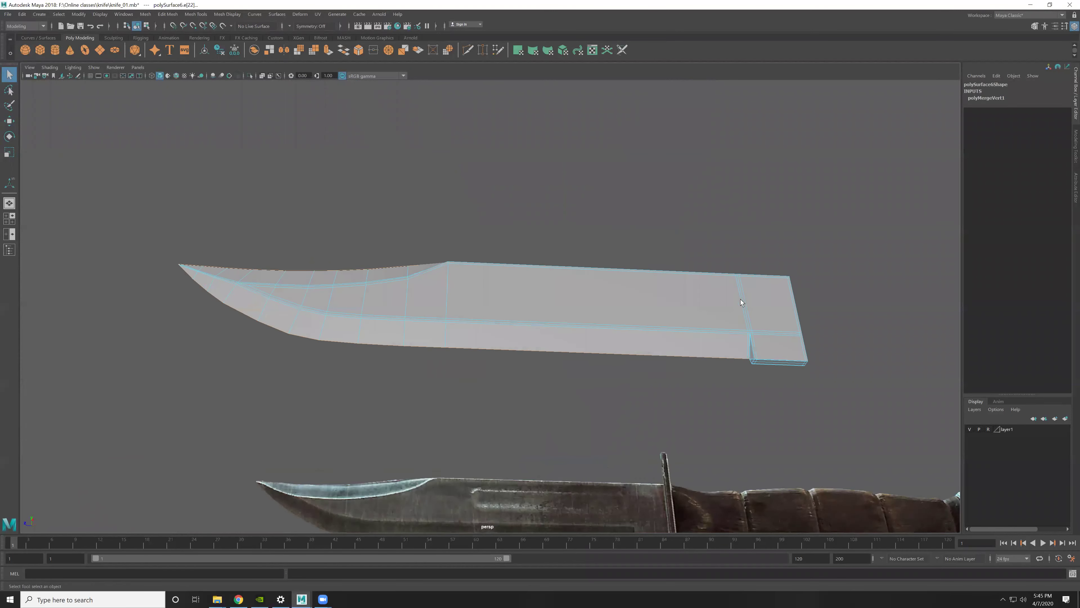
middle_click_drag(741, 302, 513, 306, "alt")
scroll(514, 306, "up", 3)
scroll(458, 314, "up", 3)
mouse_move(458, 314)
left_mouse_down("alt")
mouse_move(526, 217)
mouse_move(743, 361)
mouse_move(670, 321)
mouse_move(685, 309)
left_mouse_up("alt")
right_click_drag(757, 361, 634, 240, "alt")
mouse_move(633, 240)
left_mouse_down("alt")
mouse_move(514, 284)
mouse_move(657, 255)
mouse_move(663, 375)
mouse_move(567, 360)
left_mouse_up("alt")
scroll(357, 277, "up", 3)
mouse_move(357, 278)
right_mouse_down("alt")
mouse_move(907, 516)
mouse_move(685, 323)
mouse_move(651, 345)
mouse_move(642, 313)
mouse_move(610, 298)
mouse_move(645, 301)
right_mouse_up("alt")
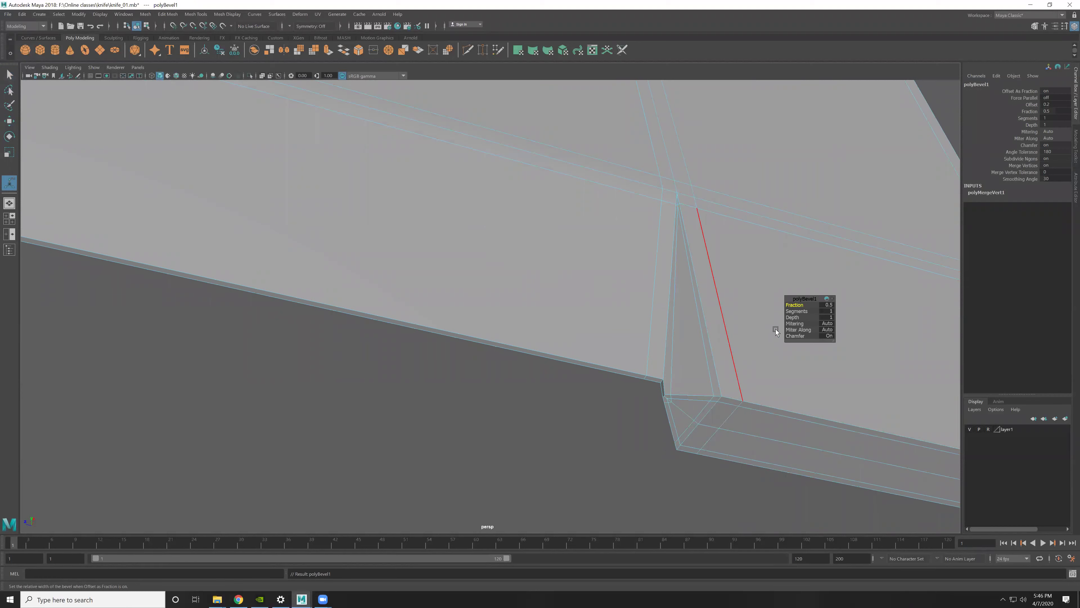
Step: Set the notch-edge bevel to 2 segments and fraction 1, then return to selection
left_click_drag(794, 311, 796, 311)
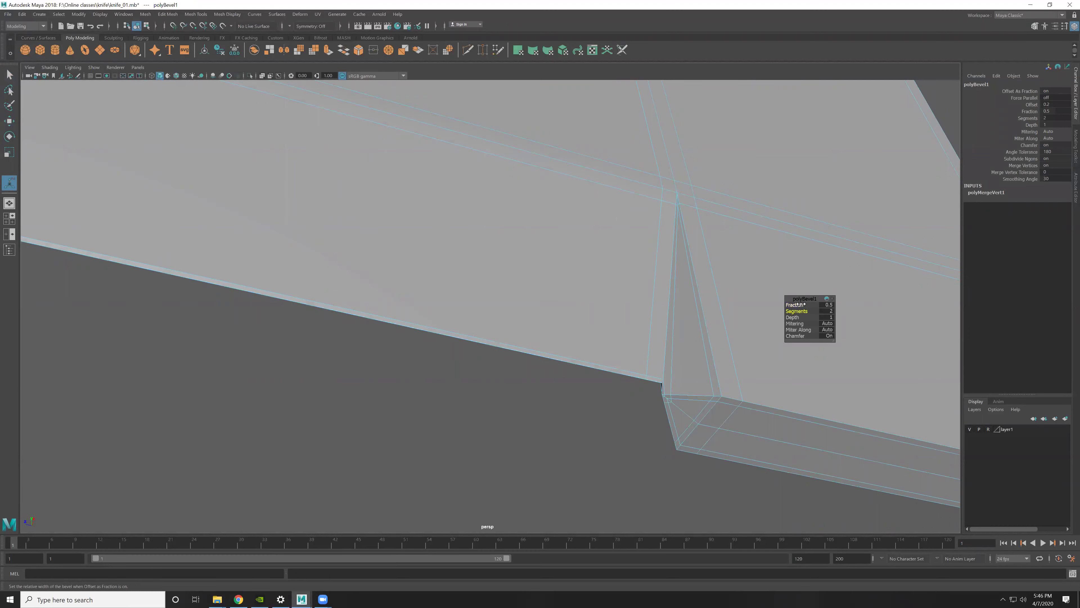
middle_click_drag(751, 317, 682, 317)
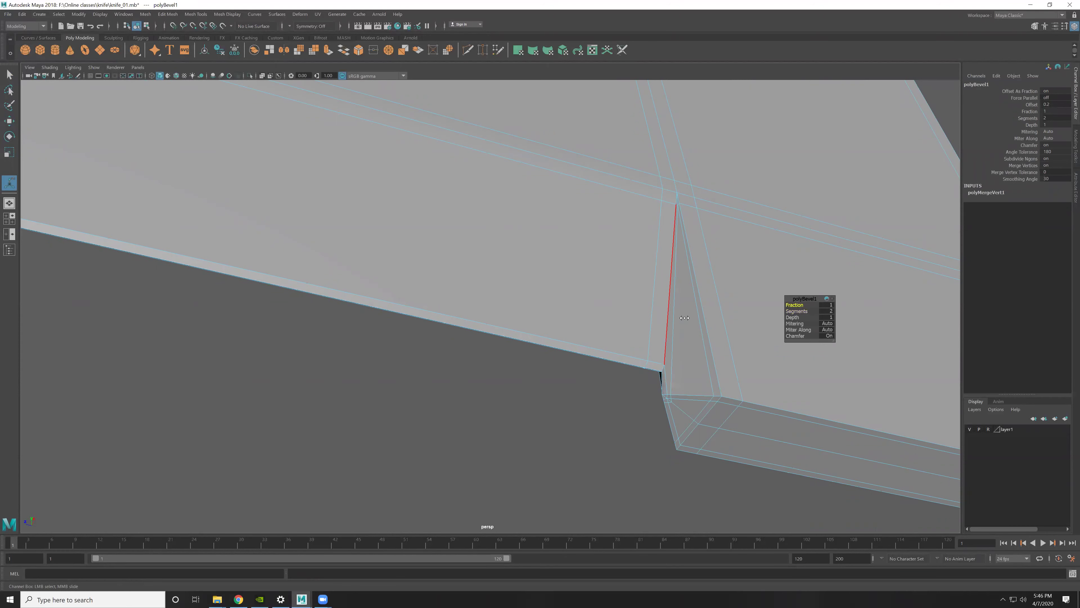
key("q")
Step: Orbit around the blade to inspect the new bevel and reselect the blade mesh
mouse_move(697, 337)
left_mouse_down("alt")
mouse_move(644, 315)
mouse_move(686, 310)
left_mouse_up("alt")
left_click(603, 258)
mouse_move(603, 257)
left_mouse_down("alt")
mouse_move(418, 247)
mouse_move(350, 295)
mouse_move(497, 314)
mouse_move(198, 239)
mouse_move(333, 299)
mouse_move(288, 260)
mouse_move(354, 249)
left_mouse_up("alt")
mouse_move(750, 363)
left_mouse_down("alt")
mouse_move(799, 343)
mouse_move(759, 374)
mouse_move(724, 367)
left_mouse_up("alt")
left_click(532, 360)
mouse_move(532, 360)
left_mouse_down("alt")
mouse_move(490, 366)
mouse_move(407, 268)
mouse_move(480, 261)
mouse_move(765, 316)
mouse_move(787, 334)
mouse_move(728, 340)
mouse_move(406, 443)
mouse_move(525, 375)
mouse_move(651, 394)
mouse_move(625, 352)
mouse_move(651, 378)
mouse_move(574, 363)
left_mouse_up("alt")
left_click(650, 394)
scroll(575, 363, "down", 5)
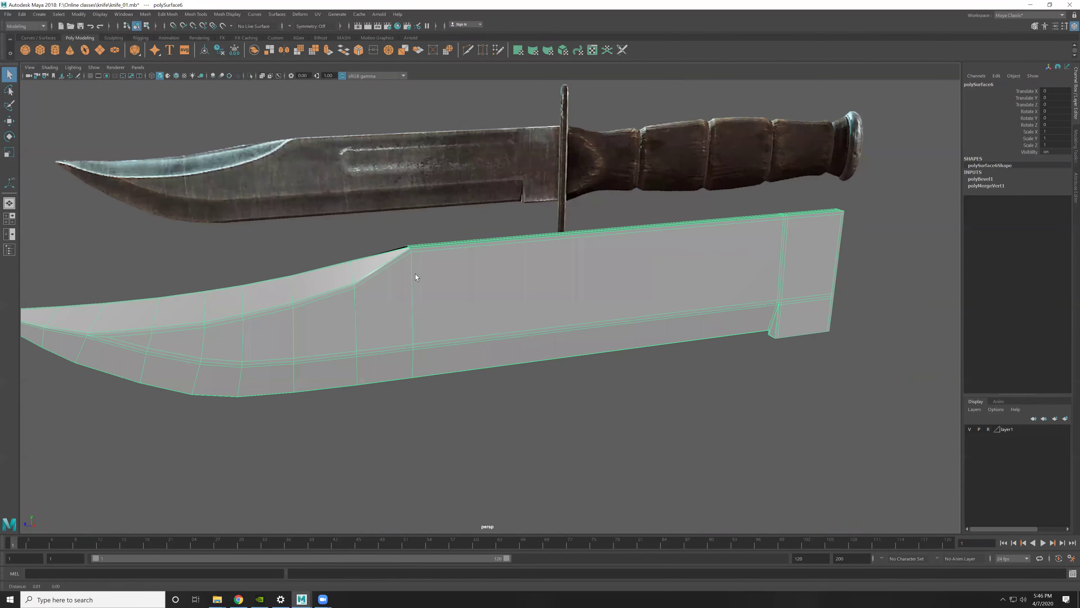
scroll(671, 358, "up", 10)
mouse_move(671, 358)
left_mouse_down("alt")
mouse_move(632, 390)
mouse_move(614, 327)
mouse_move(702, 313)
left_mouse_up("alt")
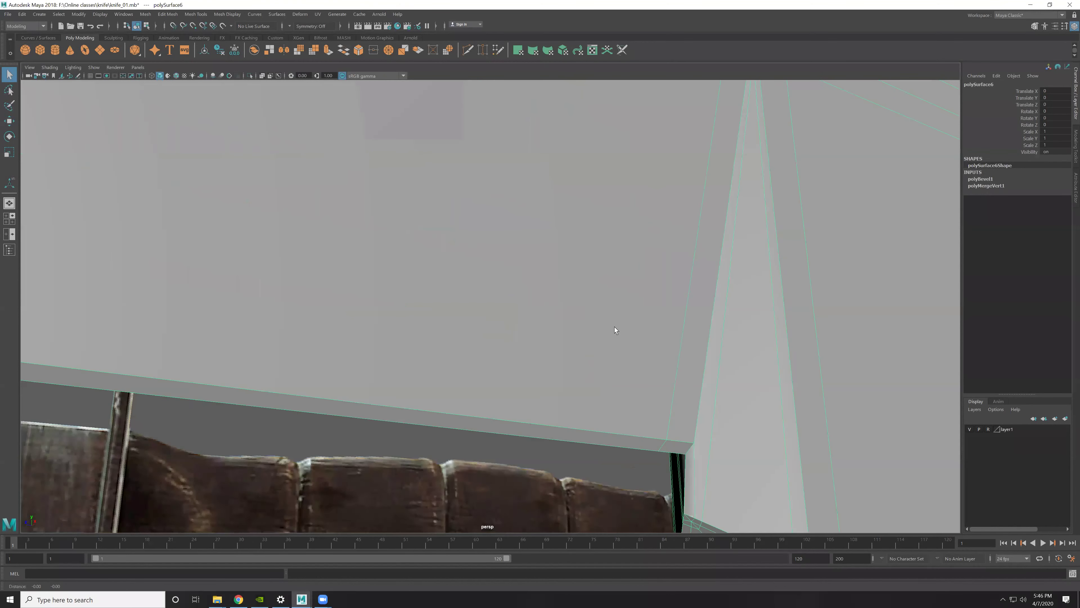
scroll(679, 357, "down", 2)
scroll(482, 407, "up", 6)
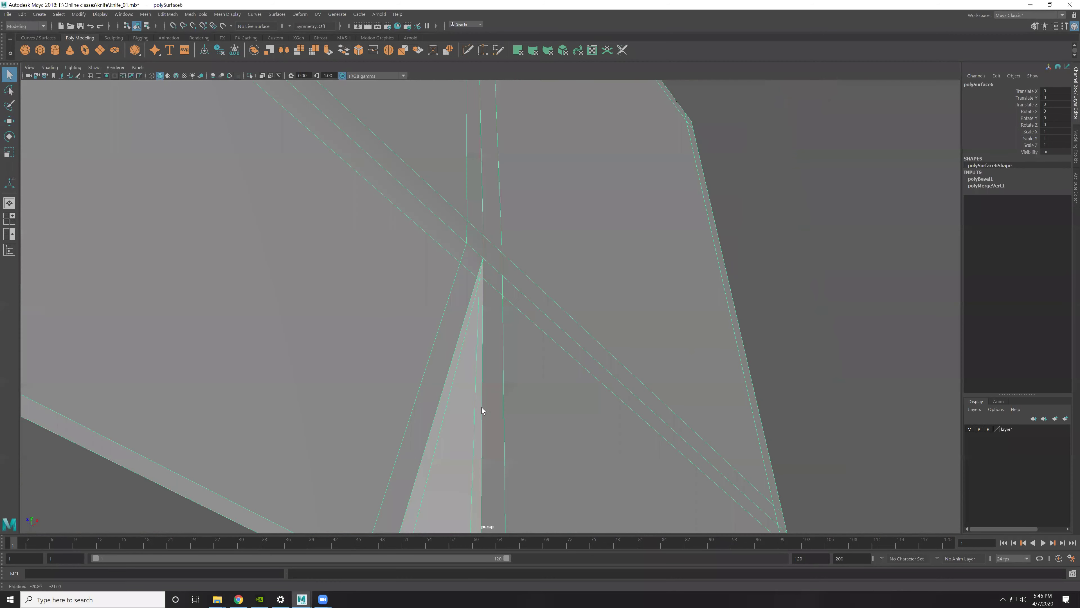
left_click_drag(482, 406, 562, 255, "alt")
scroll(635, 244, "up", 2)
scroll(651, 194, "down", 3)
left_click_drag(659, 198, 600, 212, "alt")
scroll(701, 395, "up", 3)
scroll(702, 394, "up", 2)
key("F11")
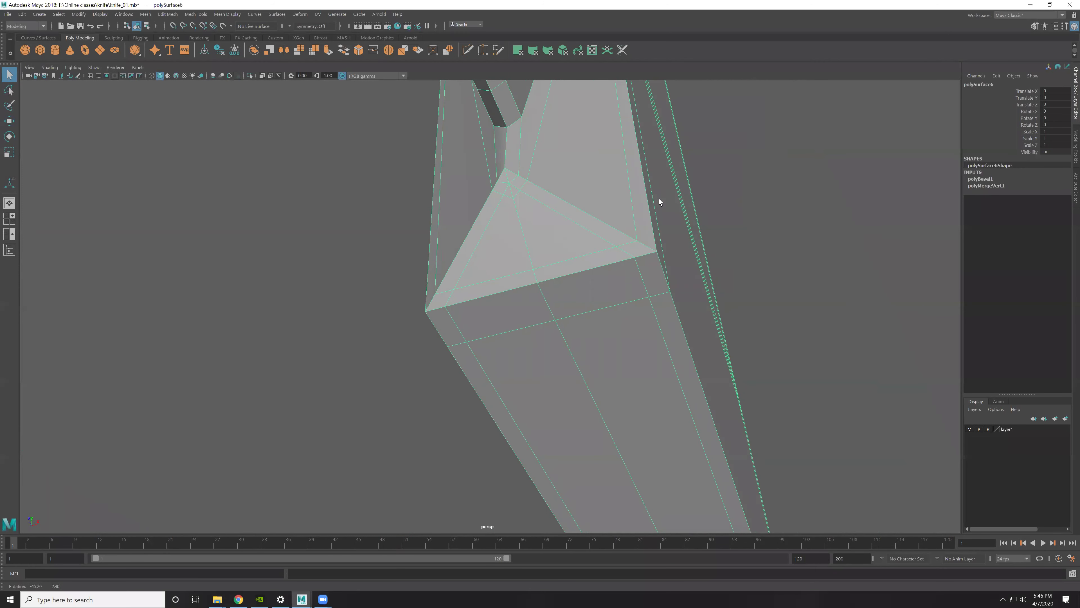
left_click(702, 394)
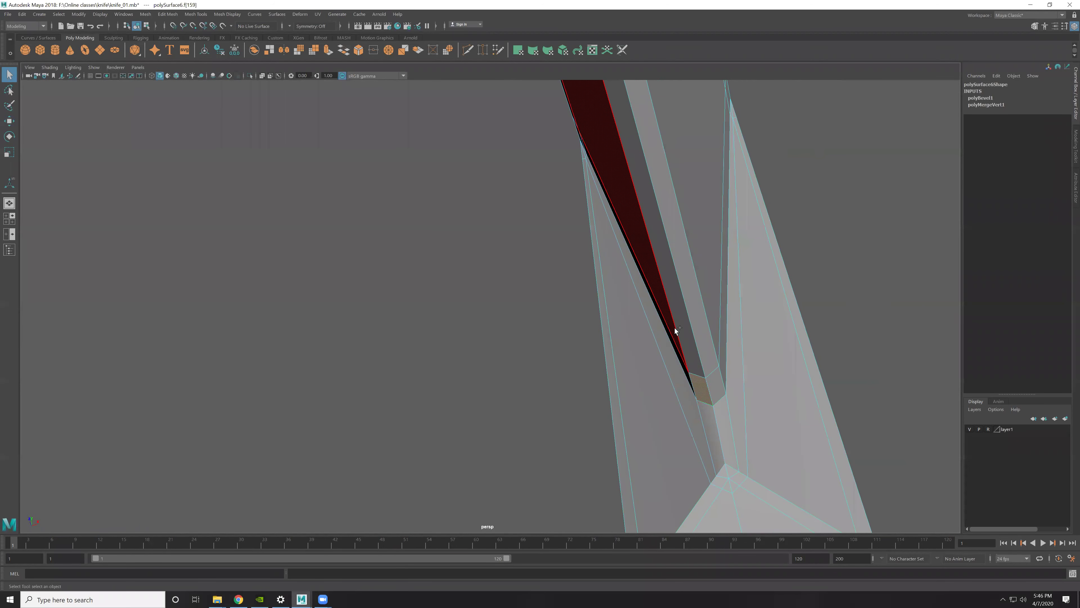
scroll(680, 326, "down", 5)
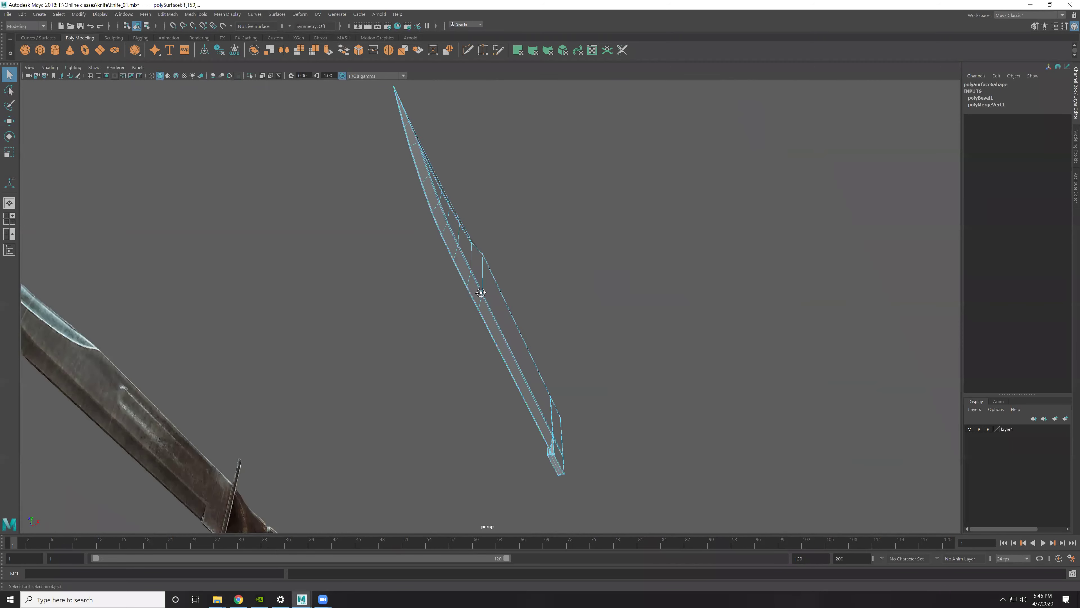
left_click_drag(481, 292, 502, 338, "alt")
scroll(617, 382, "up", 4)
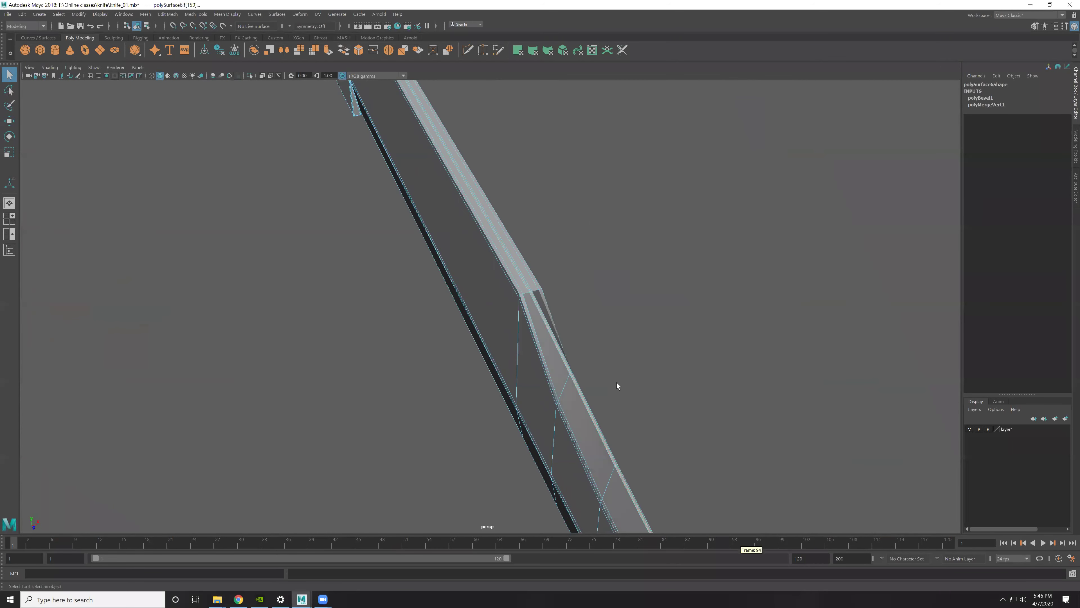
left_click(605, 370)
mouse_move(567, 388)
left_mouse_down("alt")
mouse_move(652, 313)
mouse_move(480, 239)
left_mouse_up("alt")
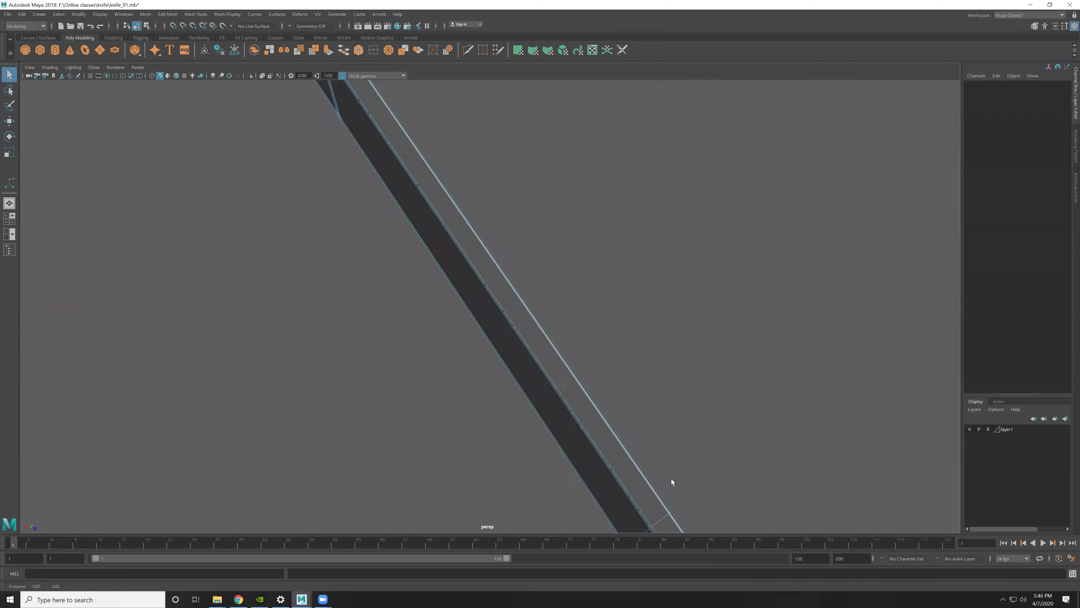
scroll(731, 305, "up", 3)
scroll(730, 305, "down", 2)
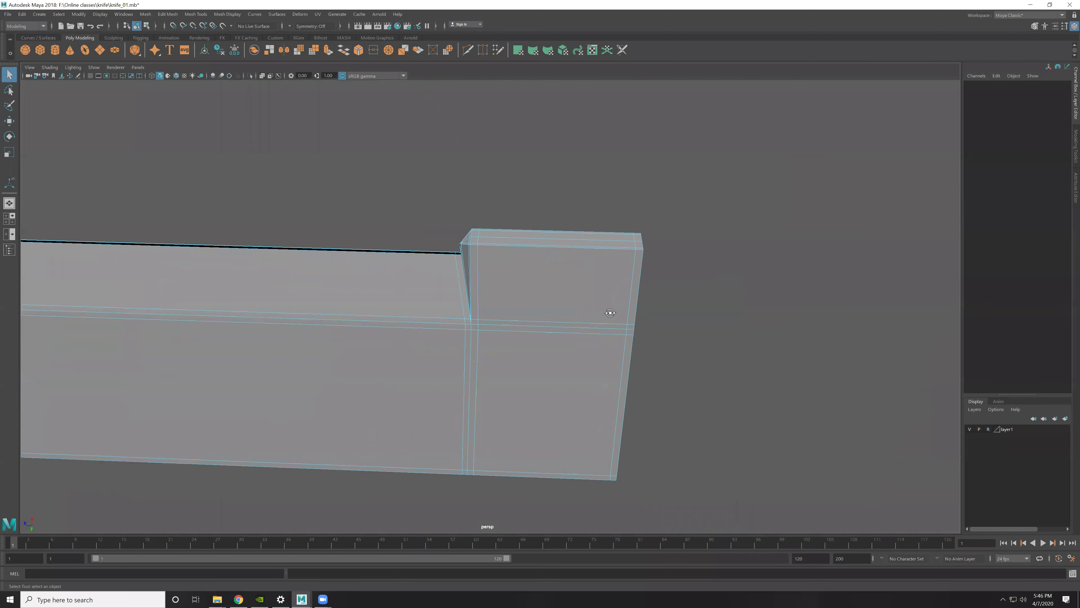
left_click_drag(608, 309, 648, 372, "alt")
scroll(576, 330, "up", 3)
scroll(631, 349, "up", 2)
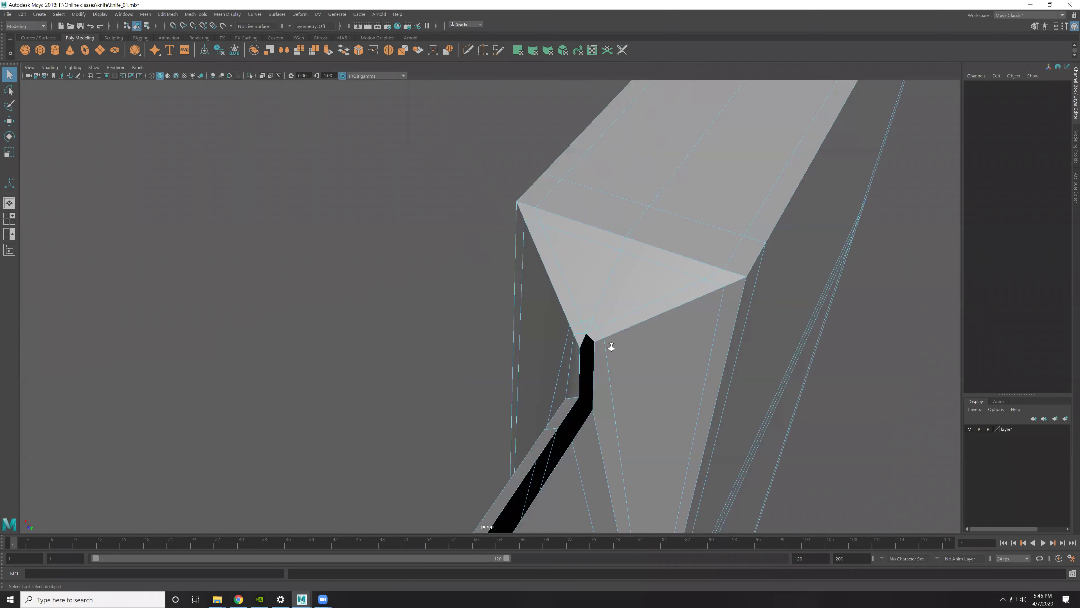
Step: Delete the small triangular faces at the blade's back corner
scroll(611, 347, "up", 2)
left_click(649, 337)
left_click(710, 303, "shift")
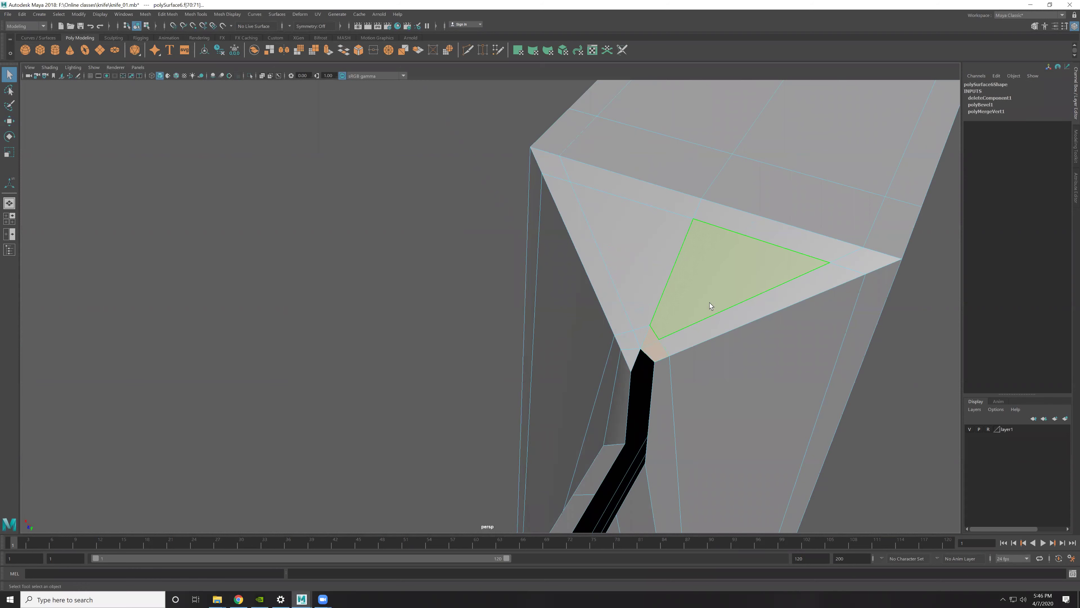
key("Delete")
Step: Delete the top-strip face loop and the adjacent side face loop at the corner
left_click(740, 216)
double_click(762, 196)
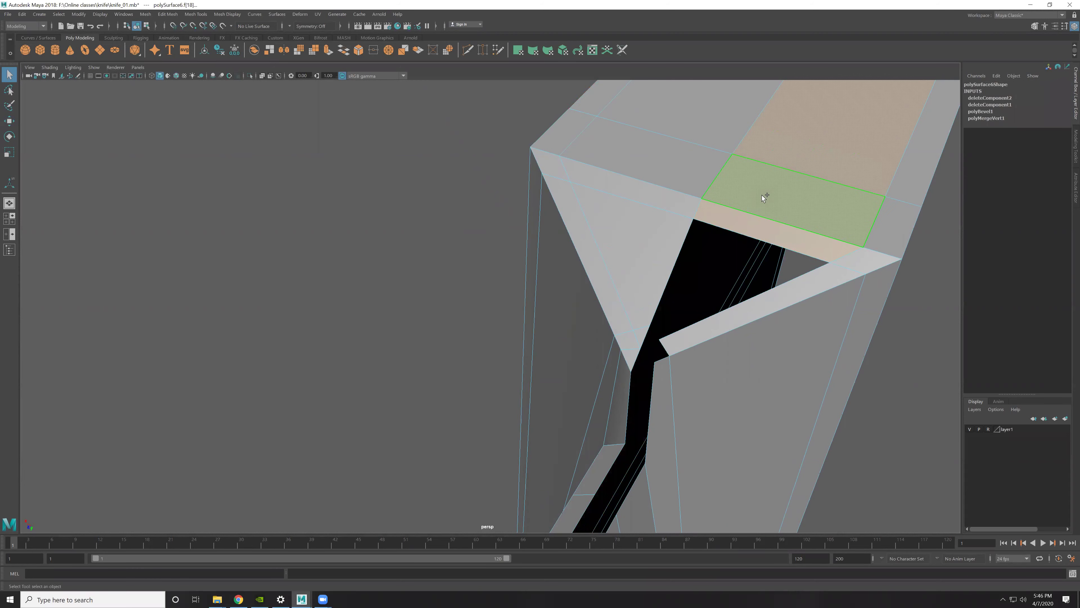
key("Delete")
double_click(750, 349)
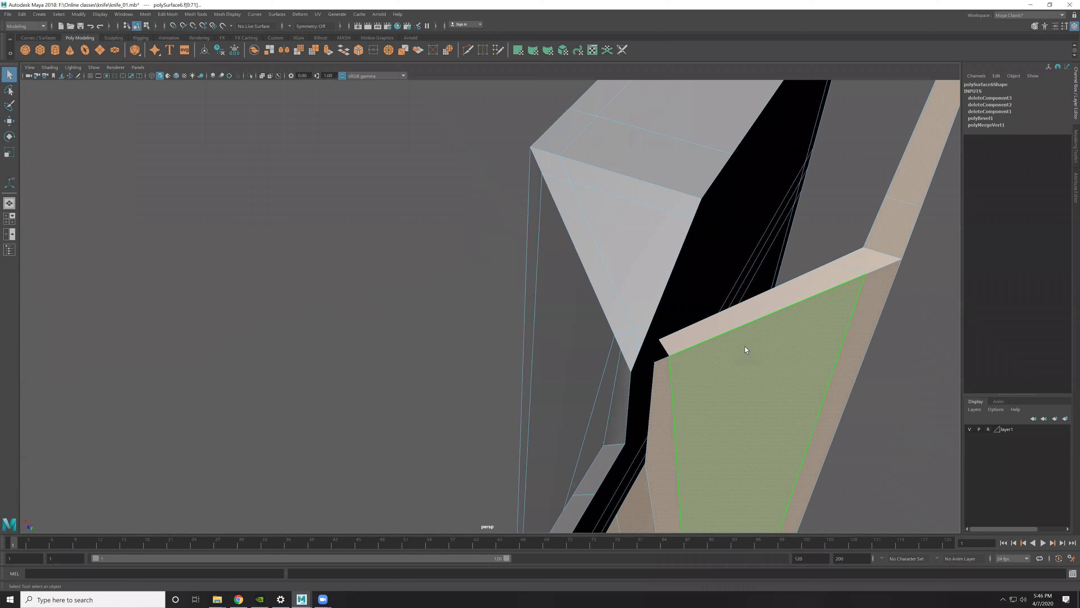
key("f")
left_click_drag(712, 315, 629, 290, "alt")
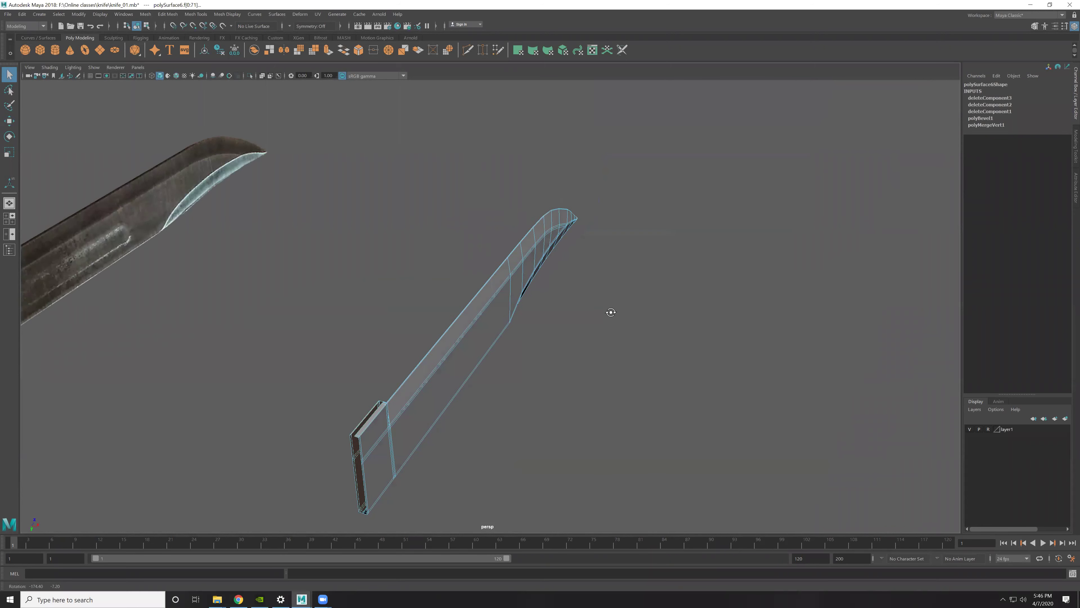
Step: Clear the selection and orbit in close on the blade-to-handle corner
left_click(628, 290)
left_click_drag(515, 306, 536, 252, "alt")
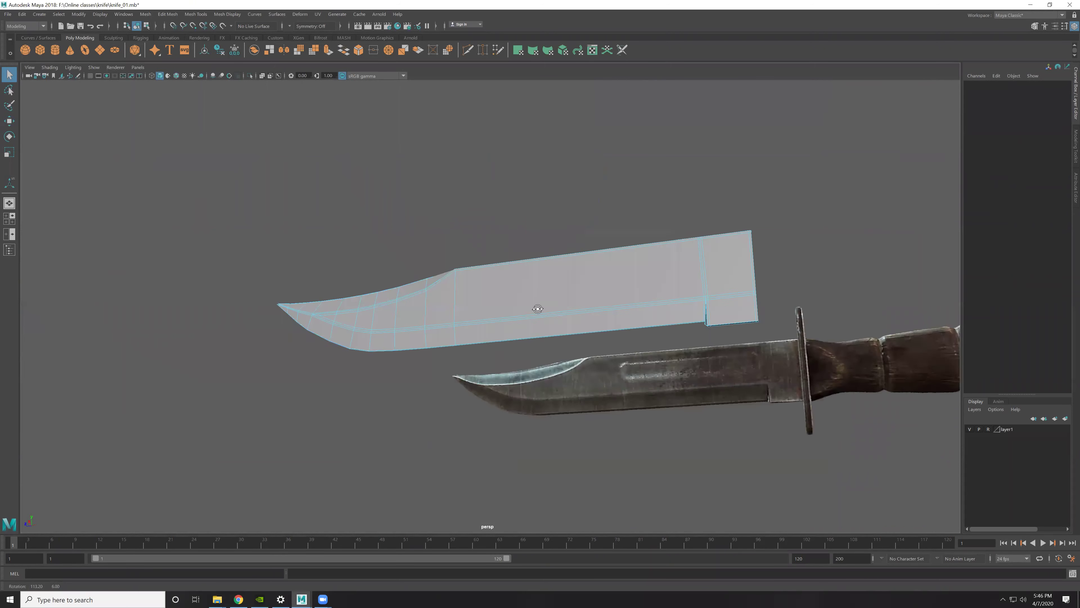
right_click_drag(536, 252, 665, 359, "alt")
middle_click_drag(546, 334, 494, 337, "alt")
mouse_move(495, 338)
right_mouse_down("alt")
mouse_move(596, 337)
mouse_move(596, 310)
mouse_move(681, 394)
mouse_move(726, 407)
right_mouse_up("alt")
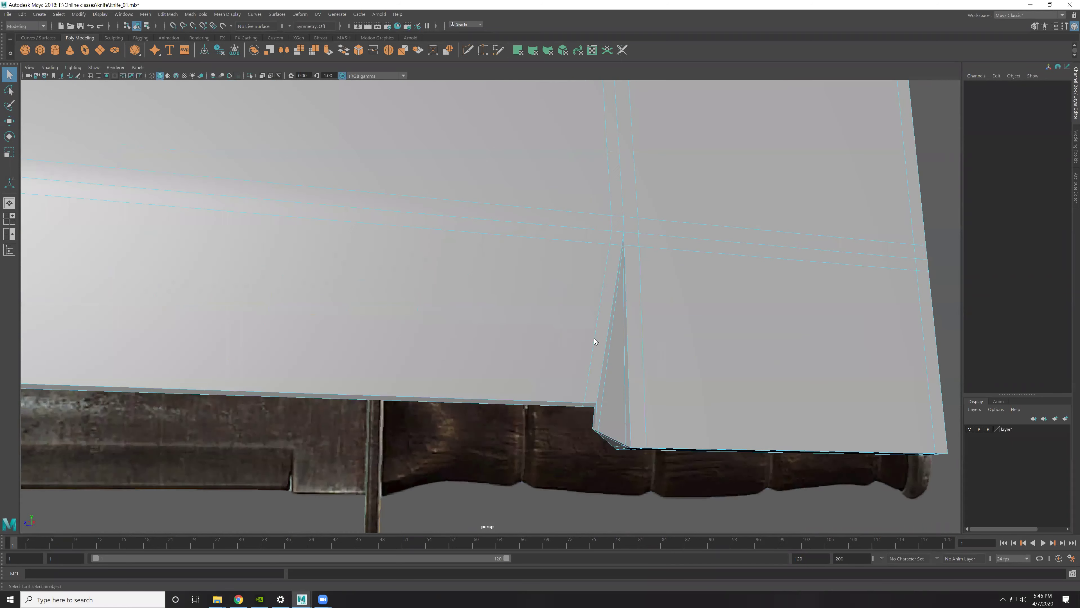
middle_click_drag(726, 407, 704, 391, "alt")
right_click_drag(705, 390, 677, 368, "alt")
left_click_drag(677, 368, 526, 315, "alt")
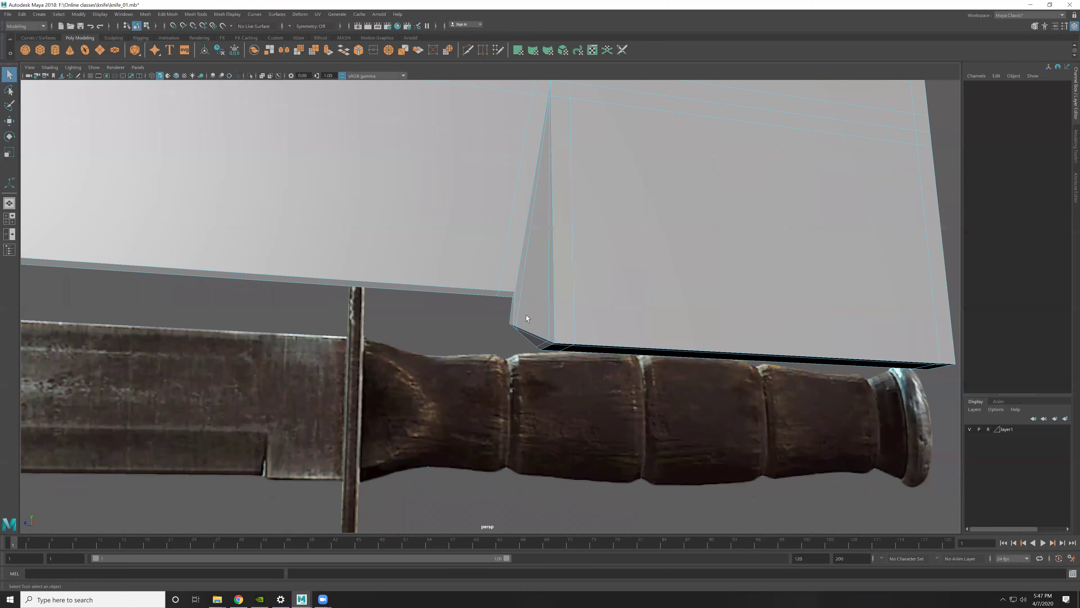
Step: In the wireframe side view, marquee-select the two vertices at the blade-guard corner
key("space")
key("space")
key("5")
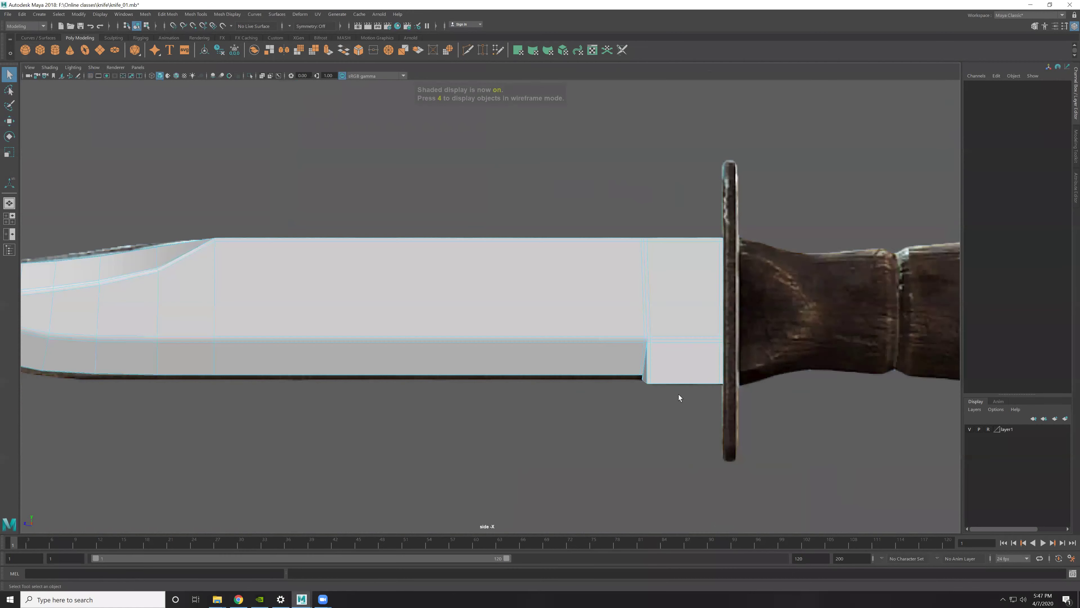
key("4")
left_click(699, 358)
key("f")
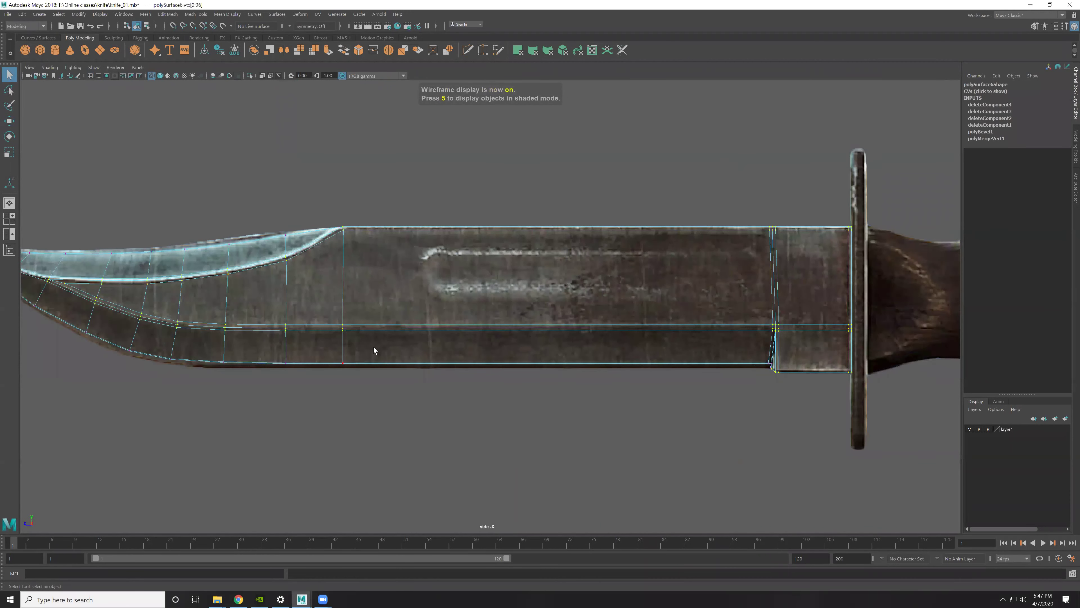
middle_click_drag(320, 348, 652, 369, "alt")
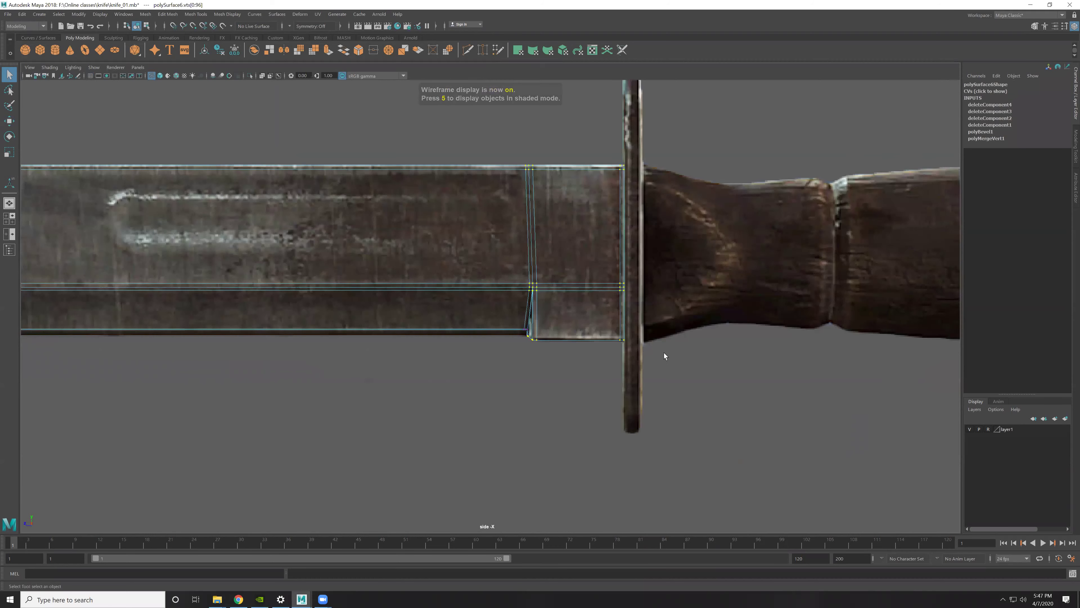
scroll(574, 364, "up", 3)
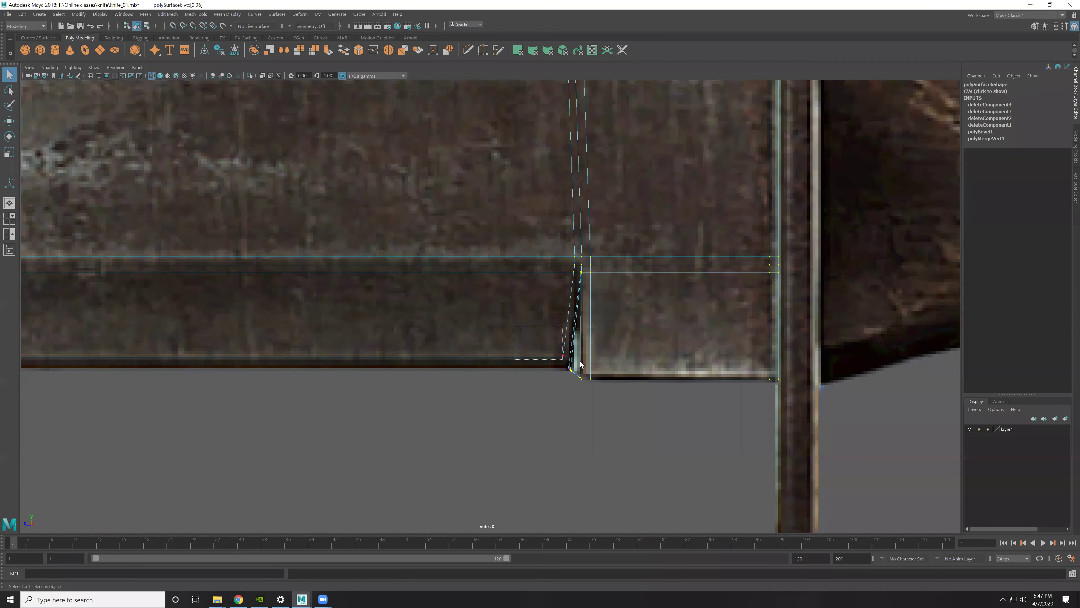
left_click_drag(514, 327, 579, 359)
scroll(579, 359, "up", 2)
scroll(531, 371, "up", 2)
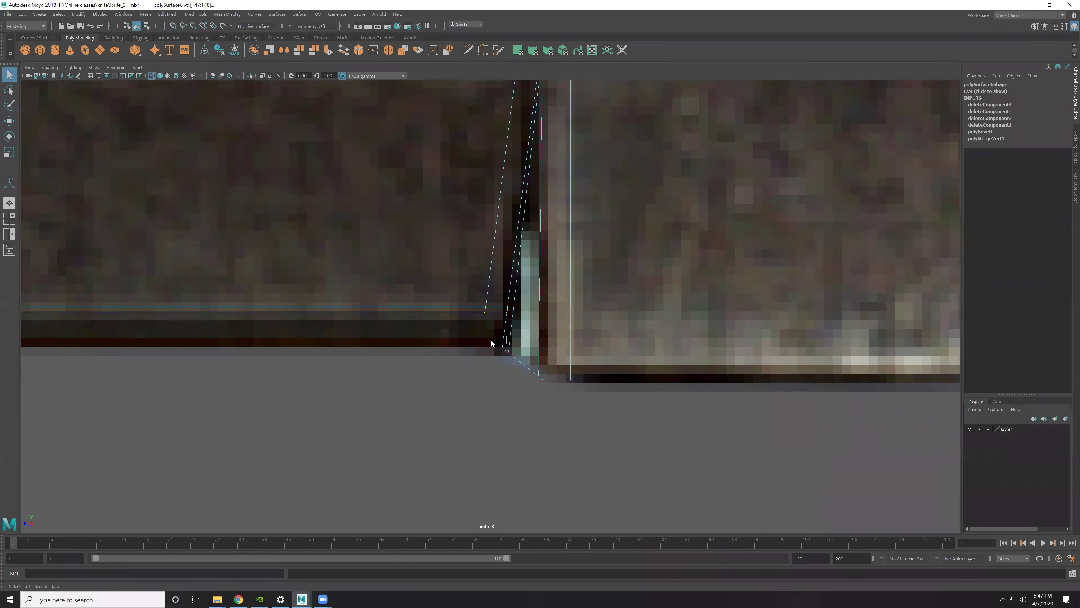
scroll(497, 340, "up", 1)
Step: Move the blade-guard corner vertices onto the reference knife's edge
key("w")
scroll(411, 356, "down", 10)
scroll(458, 367, "up", 1)
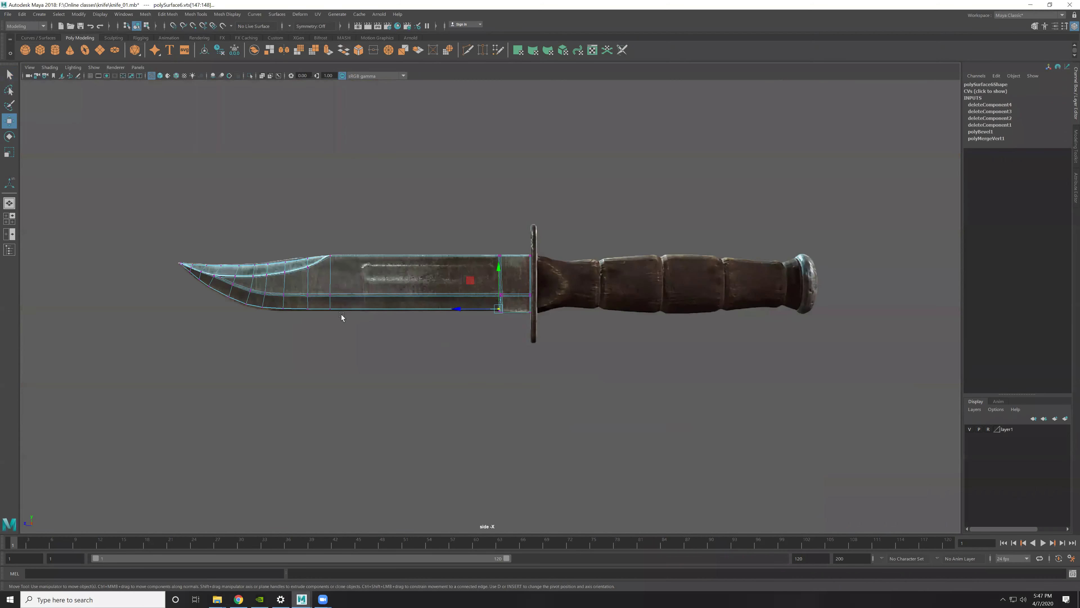
scroll(340, 314, "up", 2)
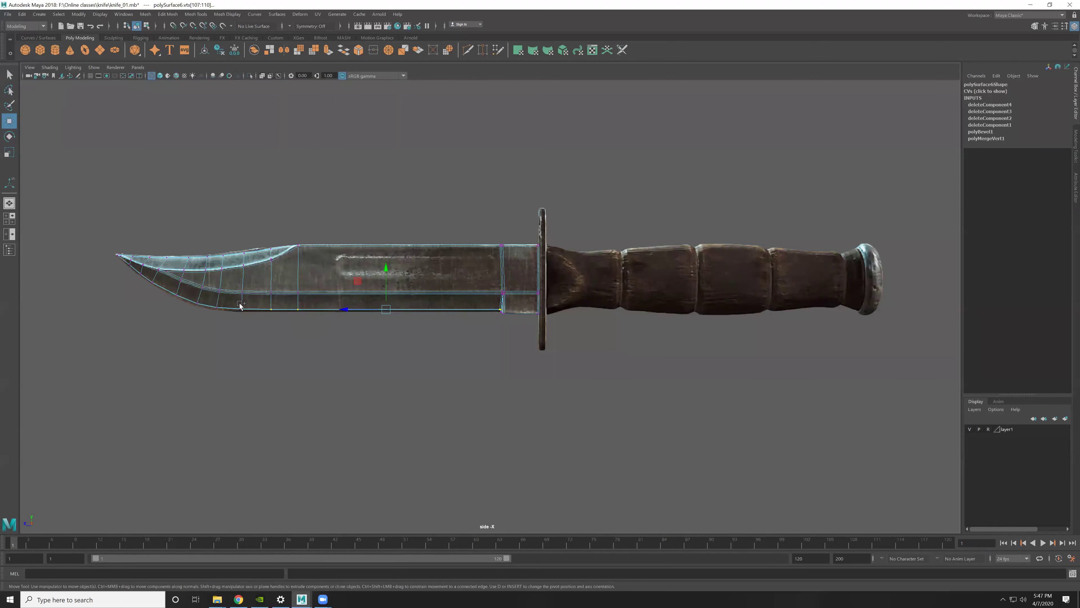
scroll(425, 275, "up", 1)
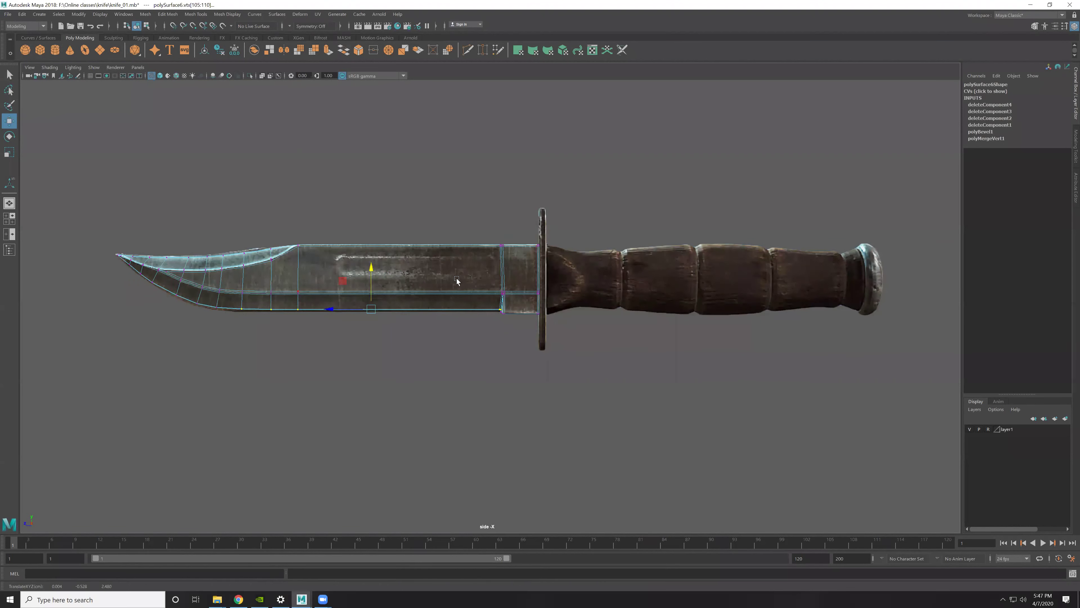
scroll(458, 307, "up", 1)
scroll(468, 328, "up", 2)
scroll(510, 298, "up", 6)
scroll(552, 271, "up", 2)
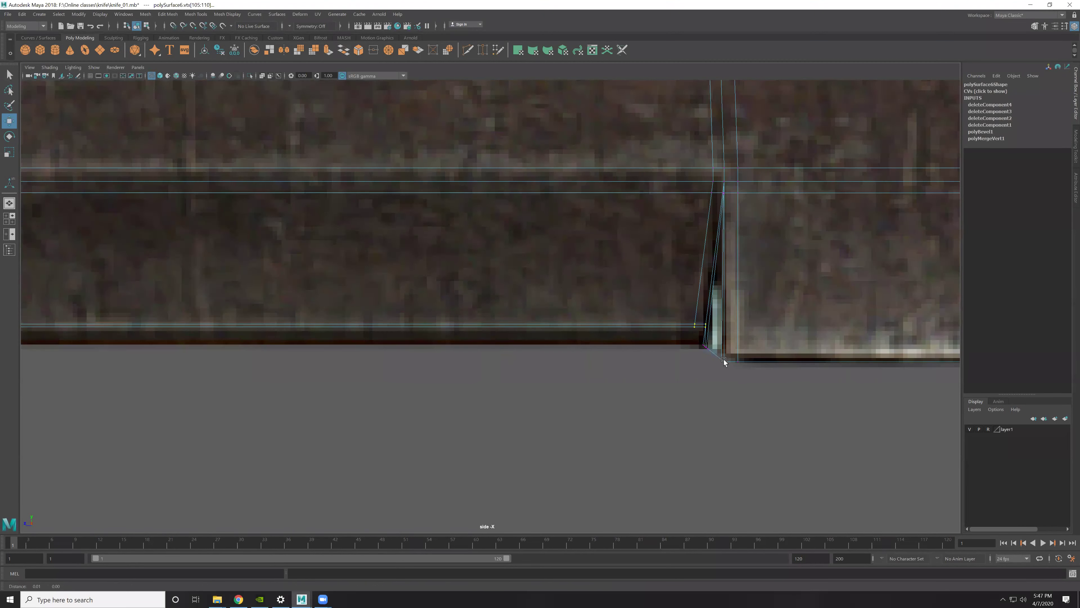
scroll(768, 316, "up", 1)
mouse_move(768, 317)
middle_mouse_down()
mouse_move(385, 352)
mouse_move(748, 367)
middle_mouse_up()
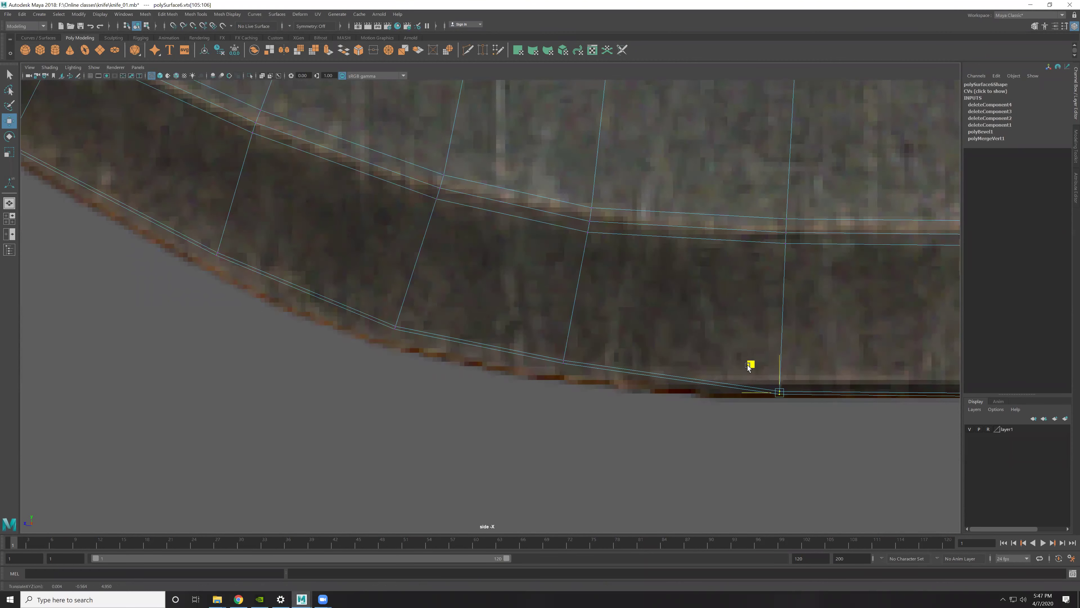
Step: Move the successive cutting-edge vertices down onto the reference's curved edge toward the tip
left_click_drag(543, 360, 569, 391)
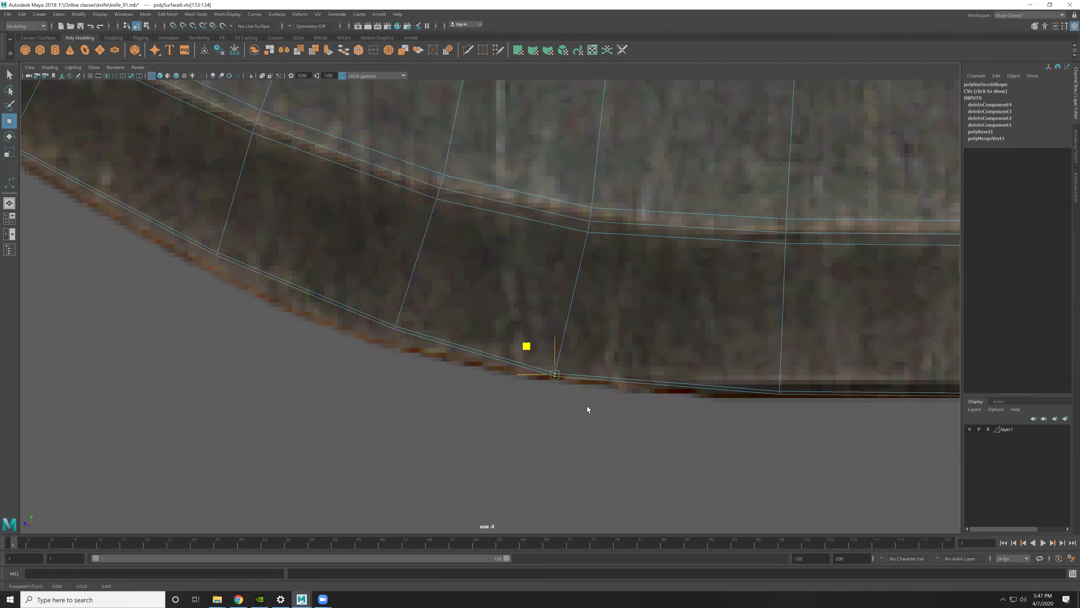
left_click_drag(399, 338, 385, 318)
middle_click_drag(487, 387, 469, 393)
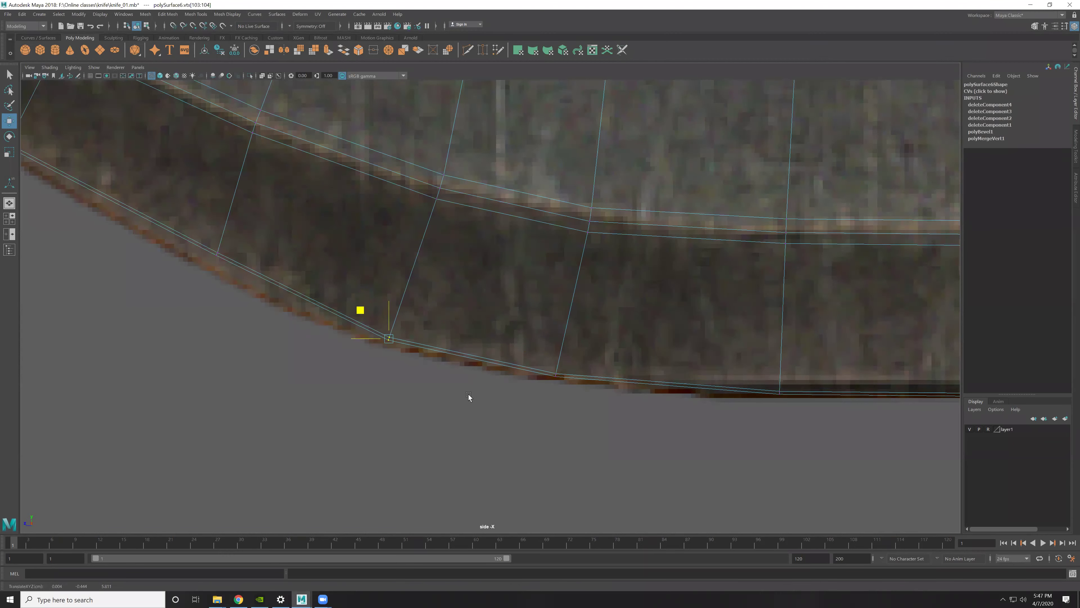
middle_click_drag(345, 356, 429, 310, "alt")
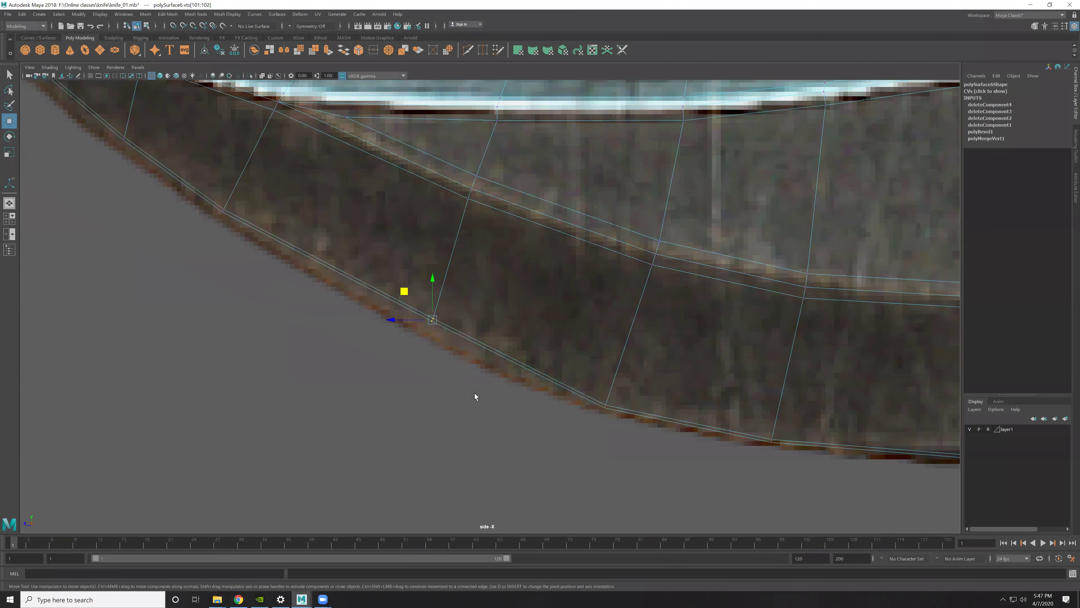
middle_click_drag(474, 392, 622, 476, "alt")
key("Left")
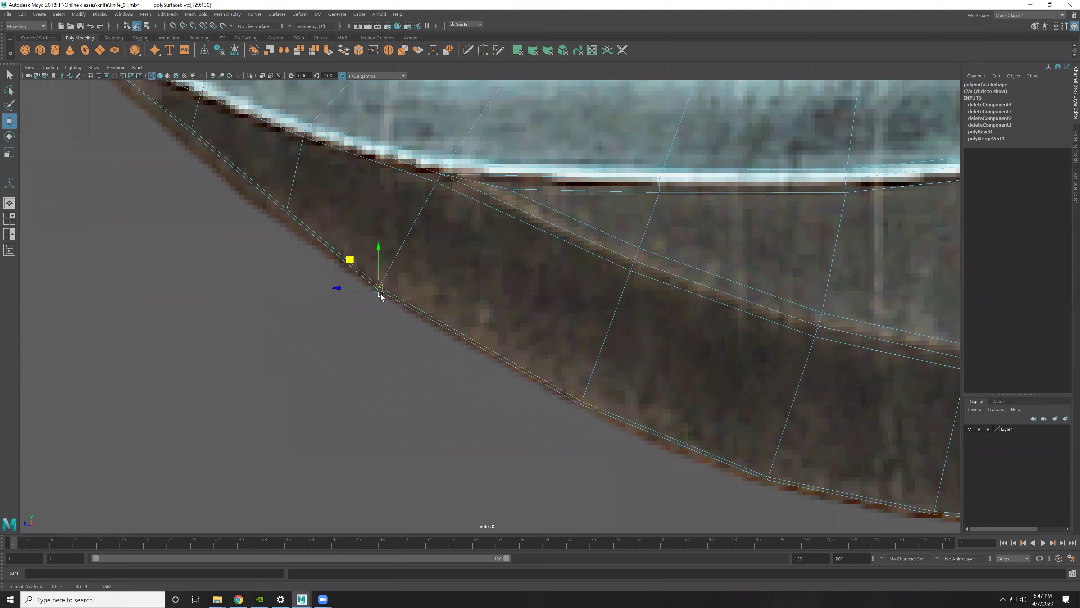
middle_click_drag(273, 205, 402, 310, "alt")
middle_click_drag(517, 338, 499, 346)
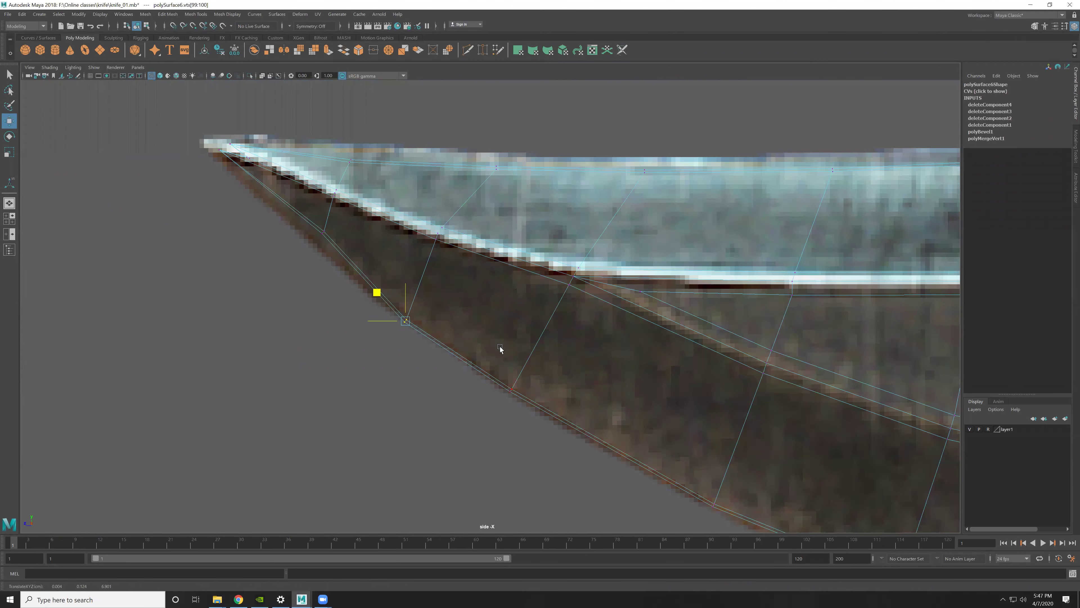
middle_click_drag(421, 331, 467, 387, "alt")
middle_click_drag(416, 302, 420, 302)
Step: Select the vertex at the blade tip and check it in the perspective view
middle_click_drag(316, 221, 352, 261, "alt")
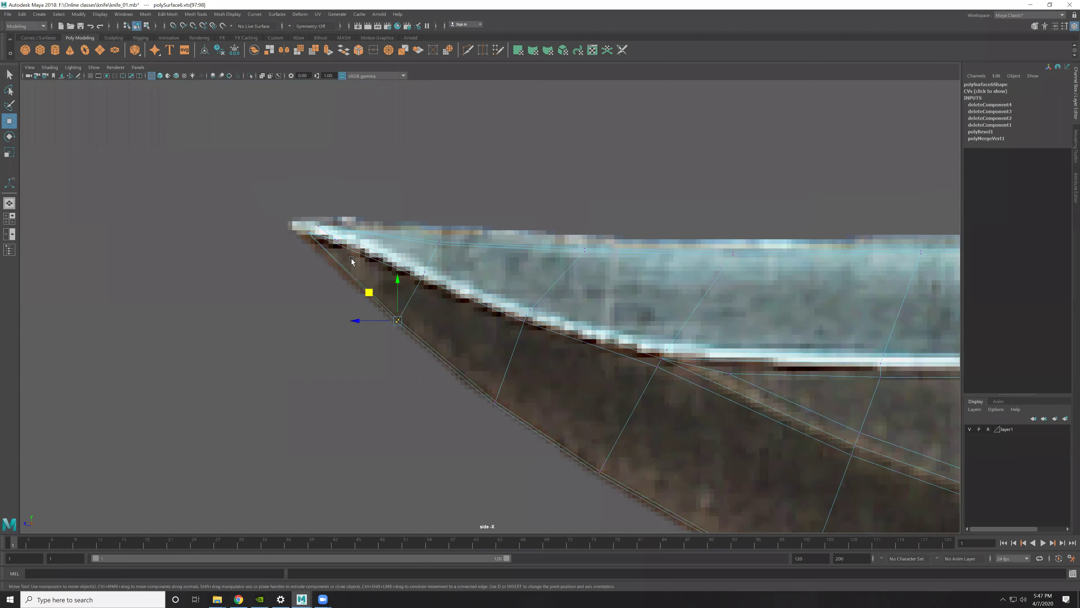
left_click_drag(316, 225, 338, 248)
scroll(338, 248, "down", 5)
key("space")
key("space")
mouse_move(615, 303)
left_mouse_down("alt")
mouse_move(557, 339)
mouse_move(479, 349)
mouse_move(536, 352)
mouse_move(541, 329)
left_mouse_up("alt")
Step: Preview the smoothed blade, then select the two tip vertices and inspect the edge faces
left_click(479, 349)
key("3")
key("1")
left_click_drag(466, 290, 535, 334, "alt")
right_click_drag(535, 335, 516, 329, "alt")
left_click_drag(517, 328, 577, 337, "alt")
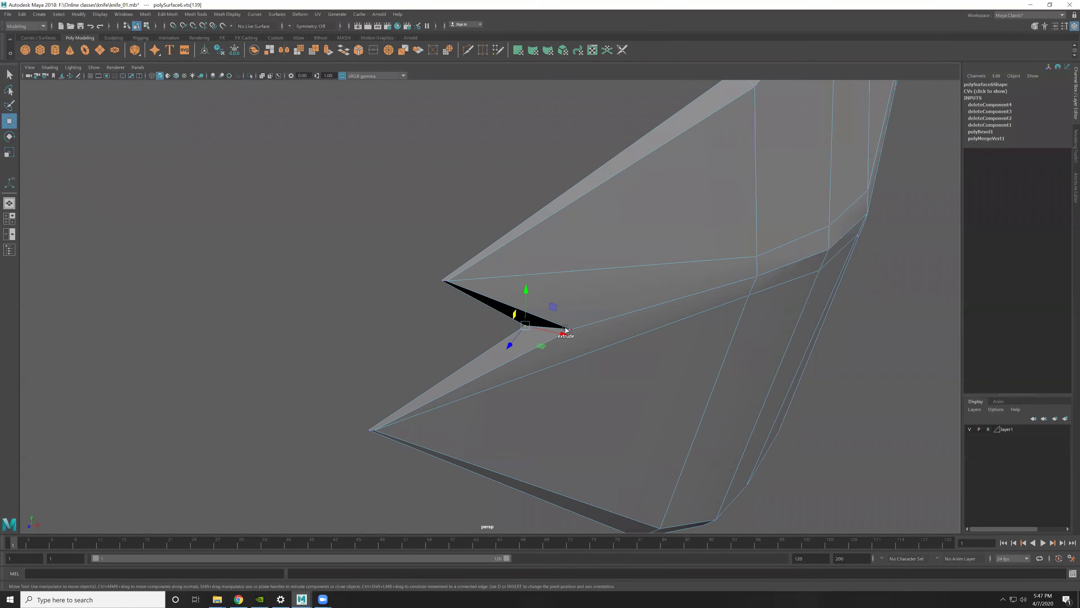
right_click_drag(602, 360, 581, 237, "shift")
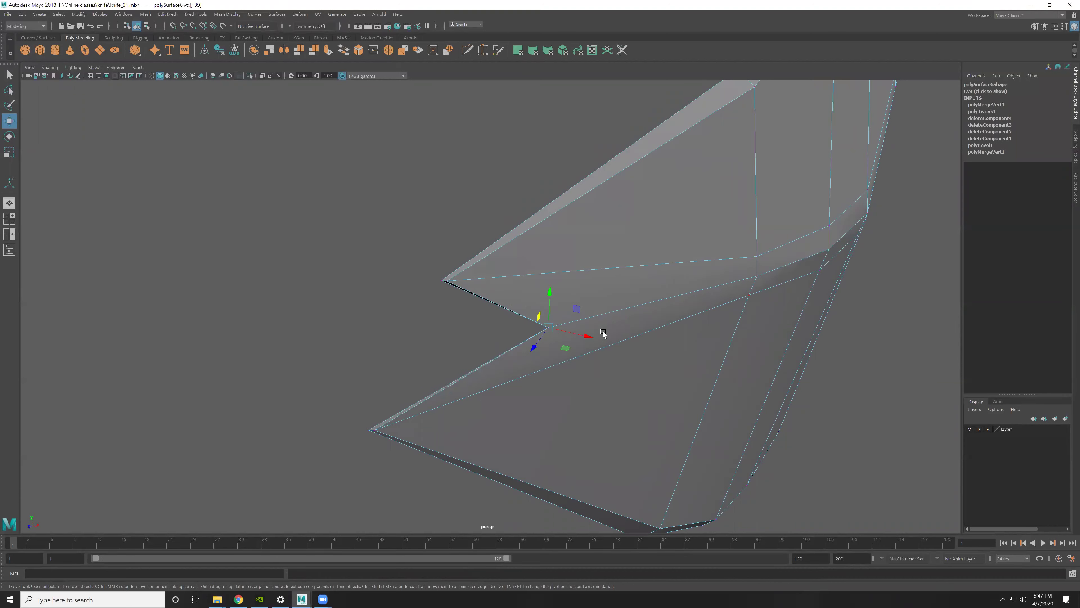
left_click_drag(603, 335, 562, 333, "alt")
left_click_drag(499, 316, 564, 355, "alt")
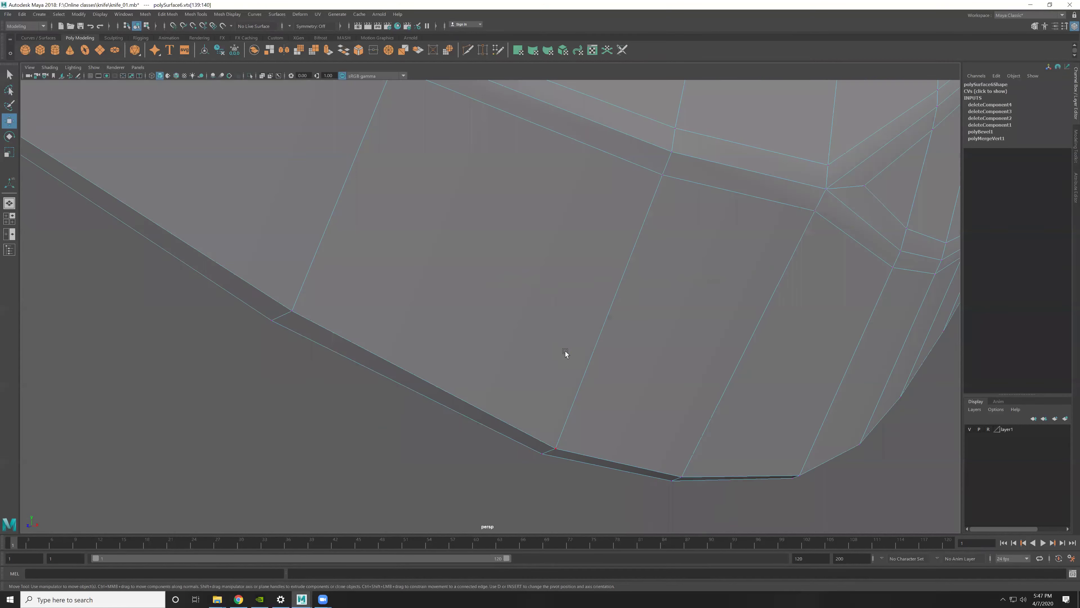
right_click_drag(565, 354, 631, 373, "alt")
right_click_drag(676, 405, 657, 388, "alt")
Step: In the side view, move the tip vertex up-left onto the reference tip
key("space")
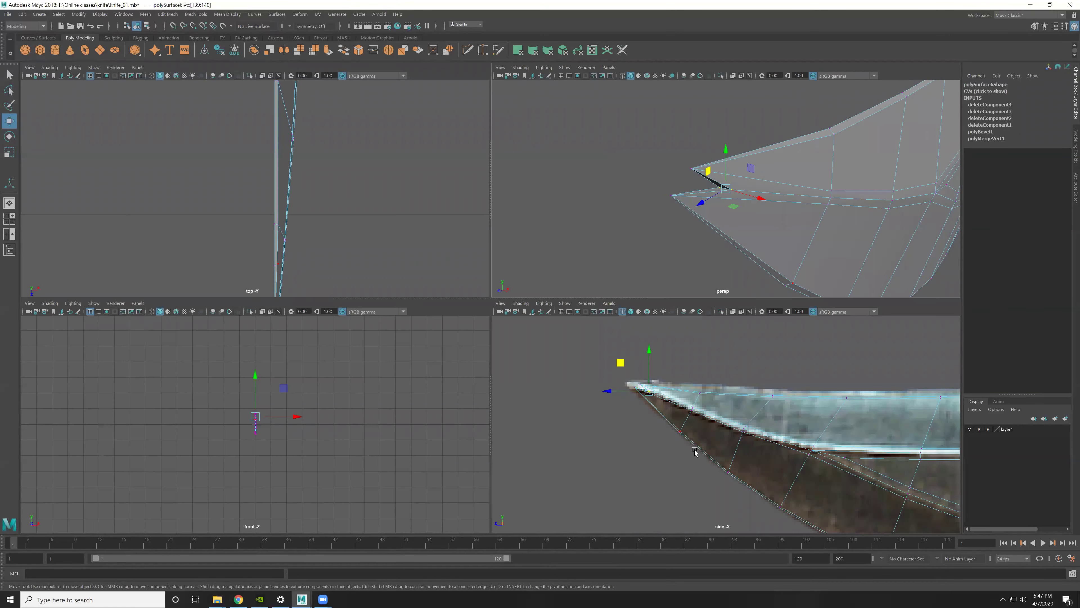
key("space")
middle_click_drag(614, 384, 772, 495, "alt")
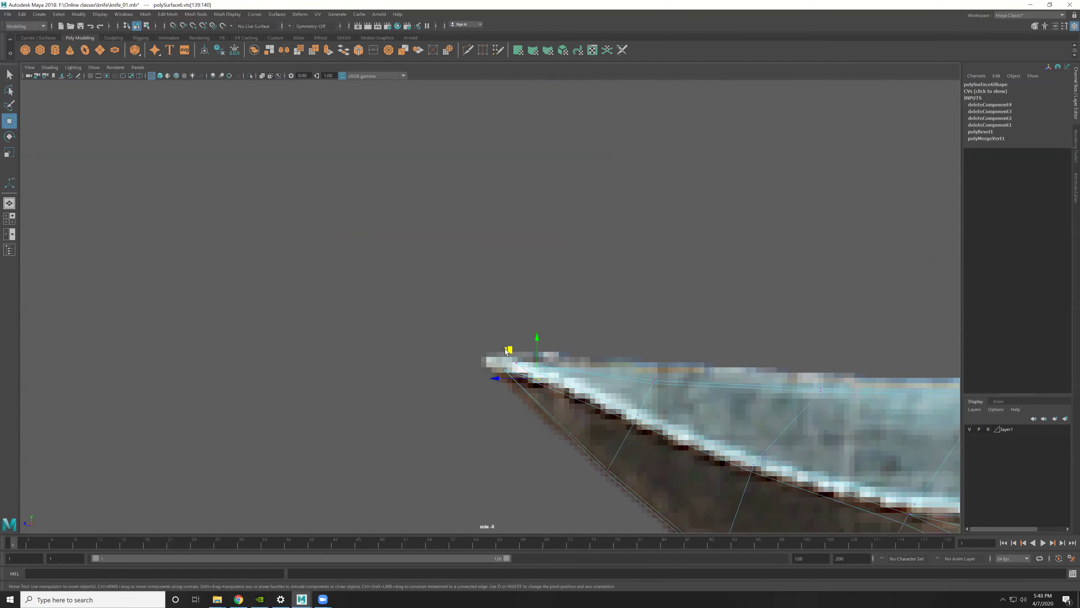
left_click_drag(507, 350, 466, 332)
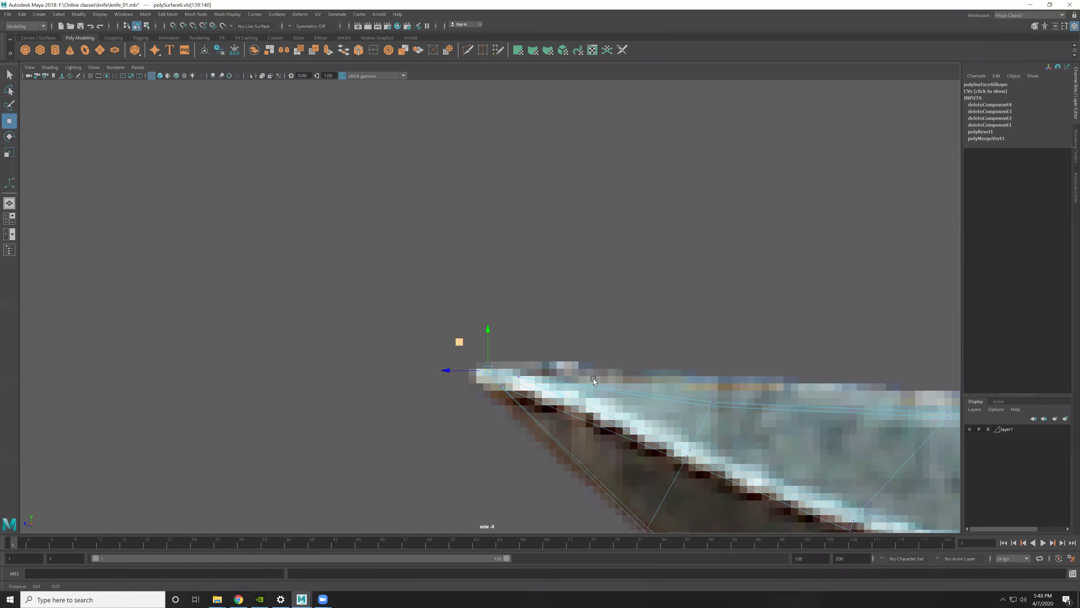
Step: Slide the tip vertex along X from above to thin the blade tip
key("space")
key("space")
mouse_move(579, 353)
left_mouse_down("alt")
mouse_move(557, 333)
mouse_move(522, 336)
left_mouse_up("alt")
left_click(458, 389)
mouse_move(629, 335)
left_mouse_down("alt")
mouse_move(484, 333)
mouse_move(484, 320)
mouse_move(364, 230)
left_mouse_up("alt")
key("space")
key("space")
mouse_move(476, 285)
right_mouse_down("alt")
mouse_move(454, 258)
mouse_move(536, 314)
right_mouse_up("alt")
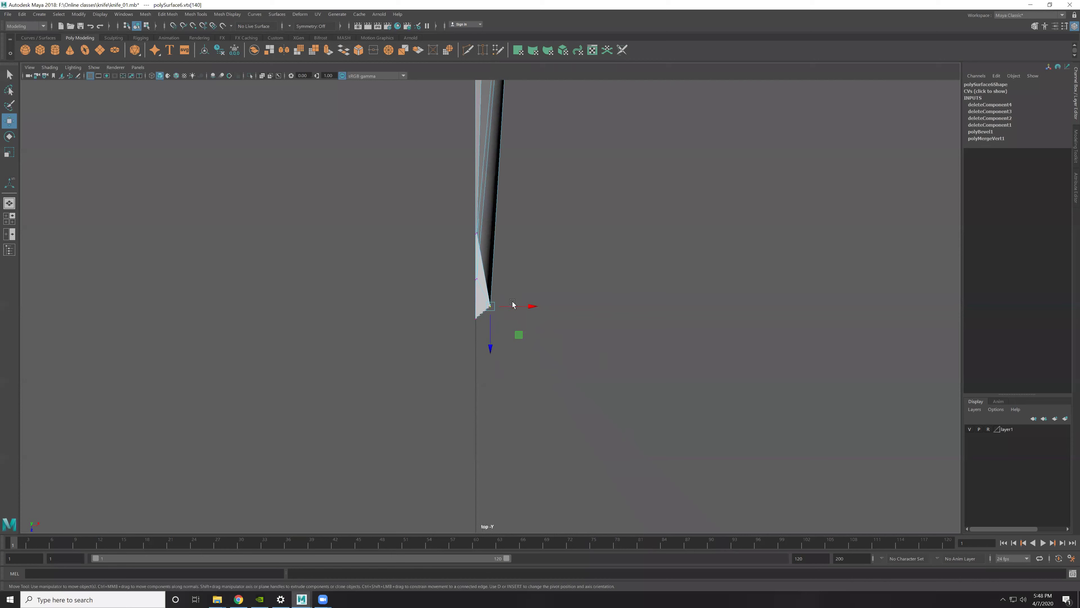
left_click_drag(522, 307, 513, 307)
Step: Reselect the blade tip vertices, then undo the last vertex selection
key("space")
key("space")
mouse_move(589, 357)
left_mouse_down("alt")
mouse_move(602, 357)
mouse_move(561, 350)
mouse_move(607, 341)
mouse_move(523, 314)
mouse_move(508, 292)
mouse_move(643, 376)
mouse_move(588, 350)
mouse_move(581, 333)
mouse_move(621, 257)
left_mouse_up("alt")
left_click(497, 310, "shift")
key("F8")
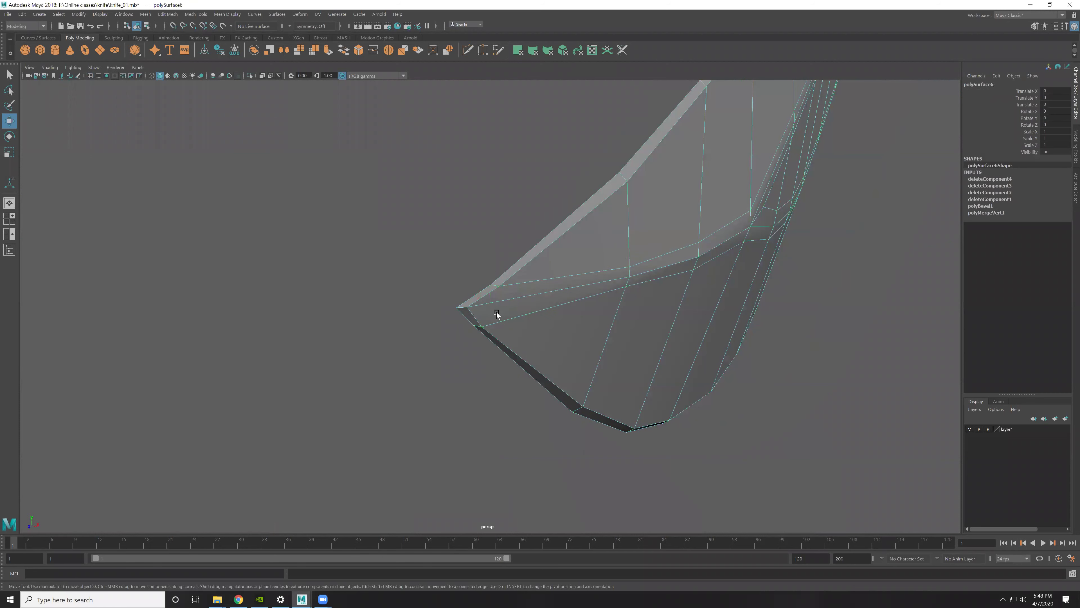
key("F8")
left_click(458, 307)
mouse_move(457, 307)
left_mouse_down("alt")
mouse_move(534, 295)
mouse_move(517, 324)
mouse_move(497, 306)
left_mouse_up("alt")
left_click(523, 269)
key("ctrl+z")
key("ctrl+z")
Step: Undo the tip move and reposition the tip vertex onto the reference tip in side view
key("ctrl+z")
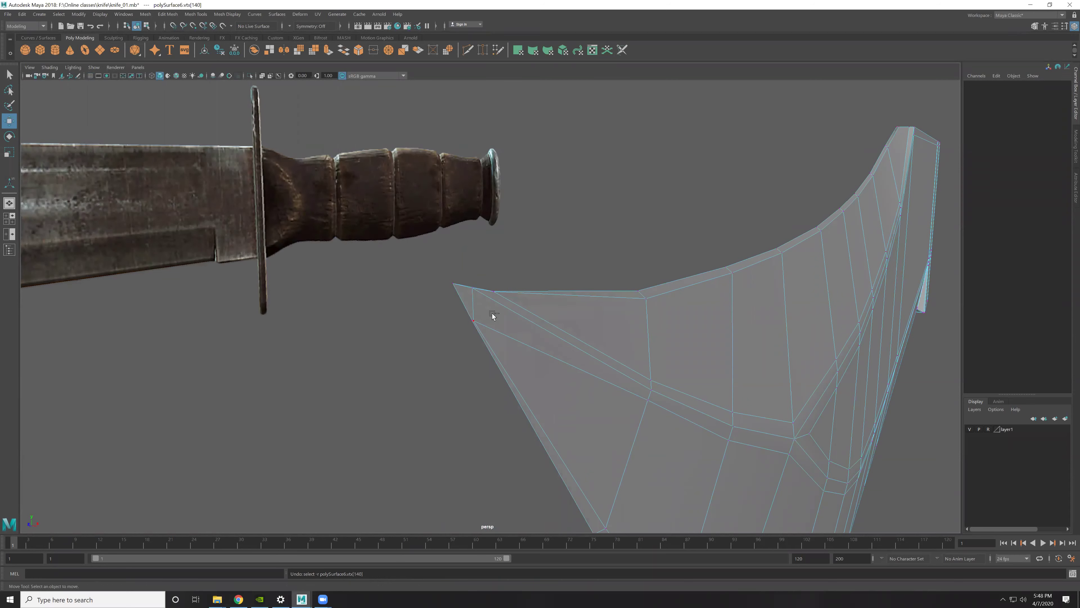
key("ctrl+z")
key("ctrl+z")
mouse_move(553, 343)
left_mouse_down("alt")
mouse_move(564, 355)
mouse_move(523, 316)
mouse_move(564, 313)
mouse_move(467, 274)
left_mouse_up("alt")
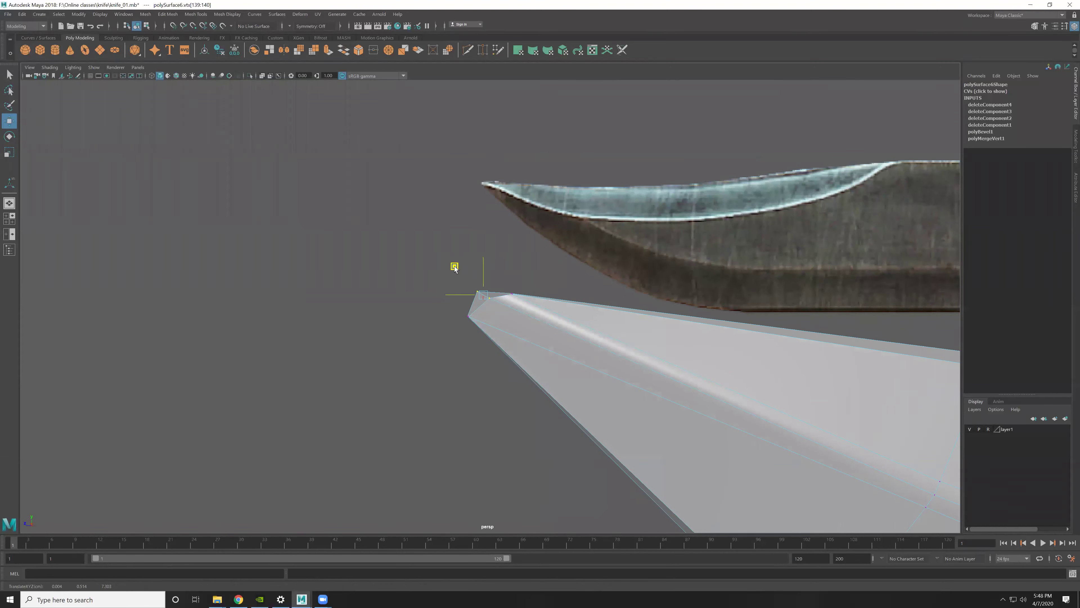
key("space")
key("space")
middle_click_drag(535, 343, 527, 338)
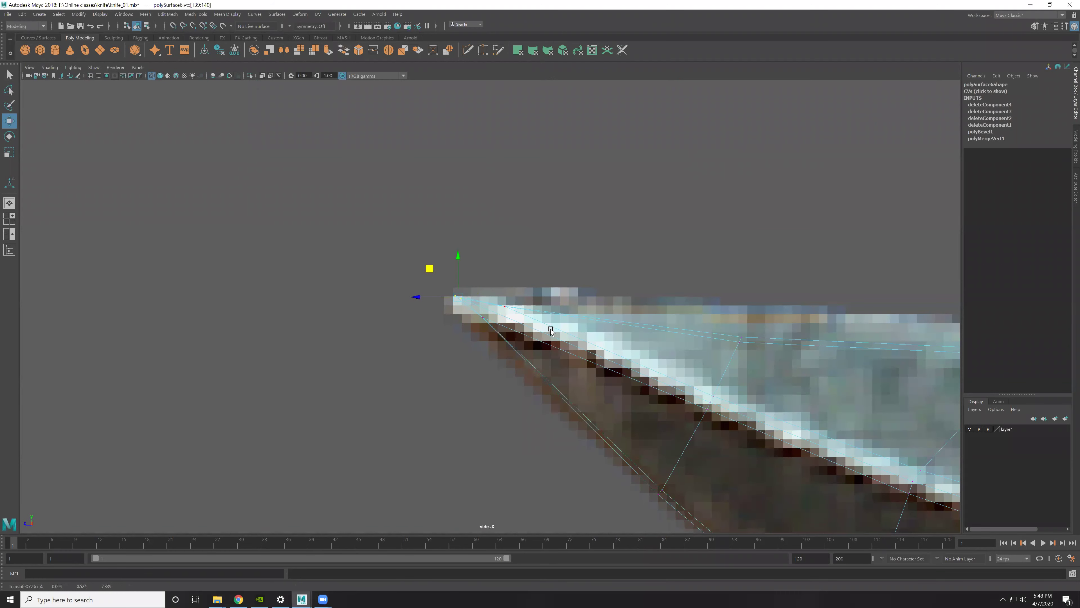
Step: Reposition a near-tip vertex and shift it sideways in the top view to thin the blade
key("space")
key("space")
mouse_move(662, 273)
left_mouse_down("alt")
mouse_move(690, 264)
mouse_move(481, 331)
mouse_move(535, 319)
left_mouse_up("alt")
middle_click_drag(517, 314, 527, 316)
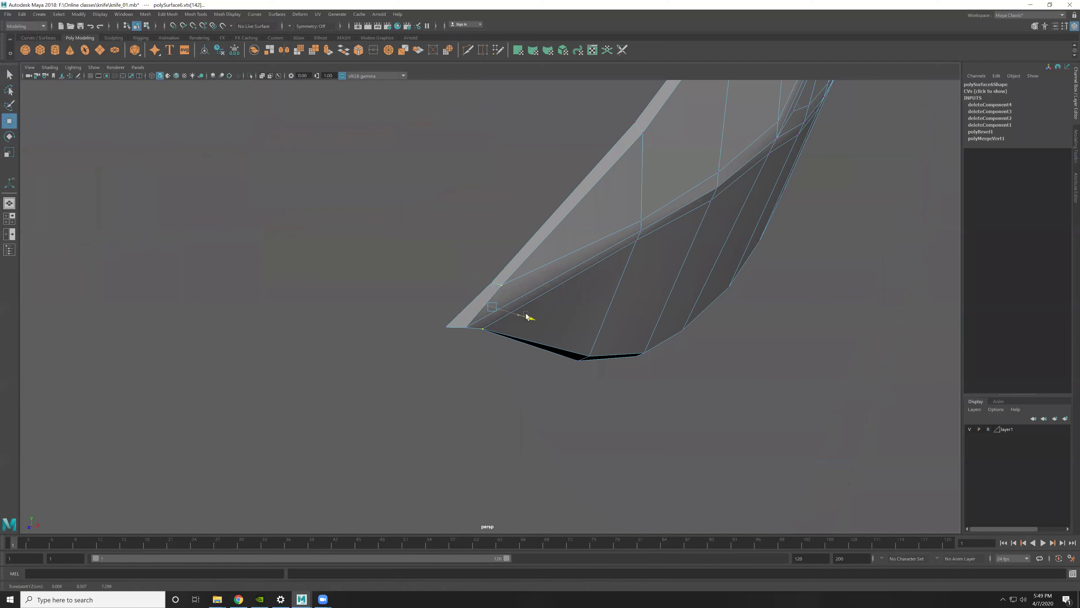
key("space")
key("space")
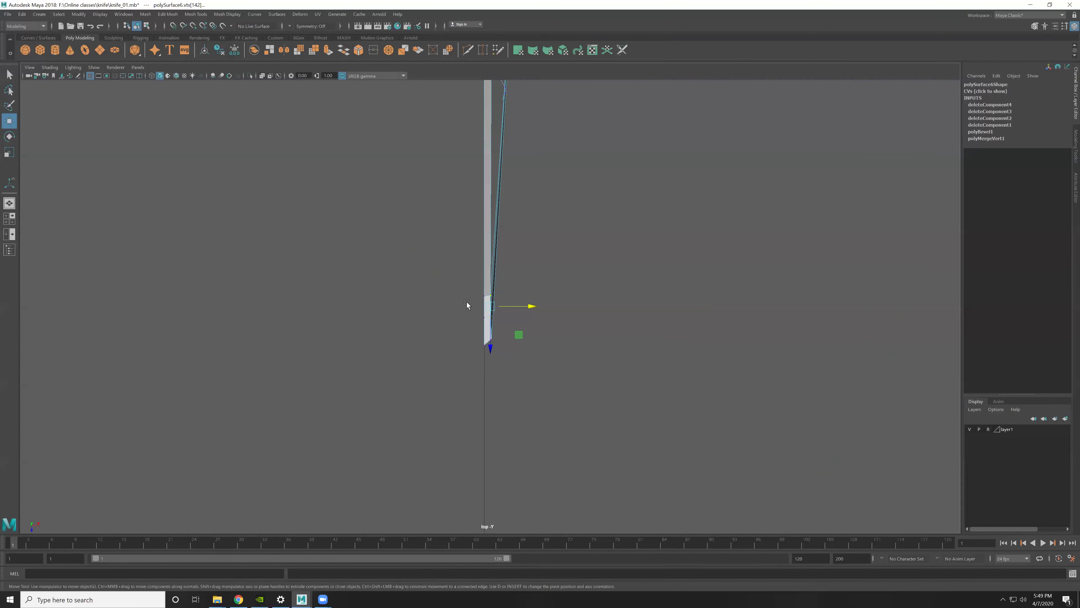
middle_click_drag(570, 320, 574, 319)
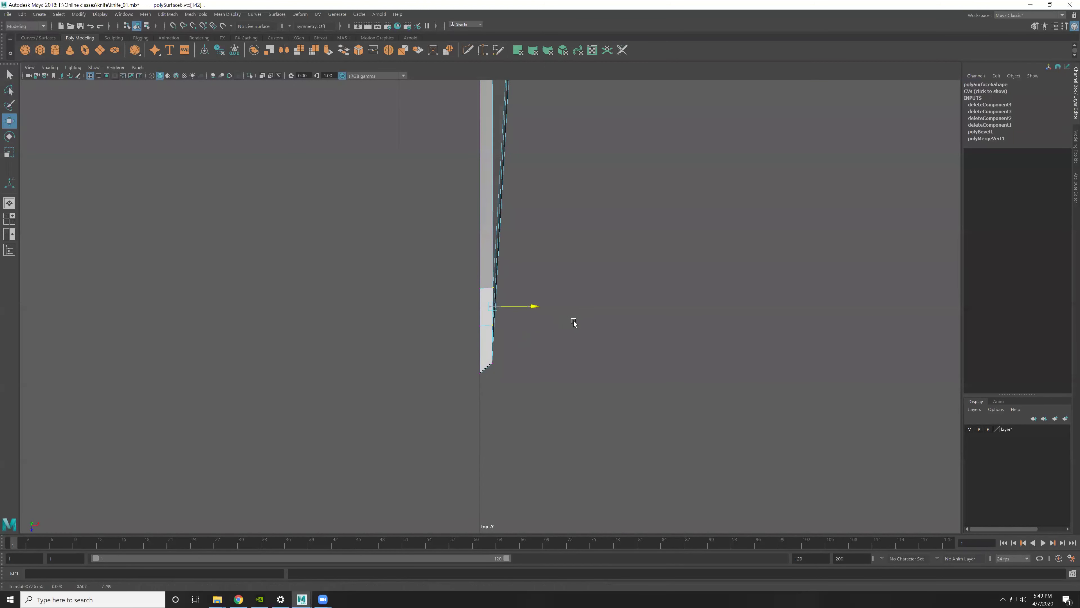
Step: Slide the tip vertex along X toward the centre in top view, then select the vertex behind it
left_click(497, 362)
key("space")
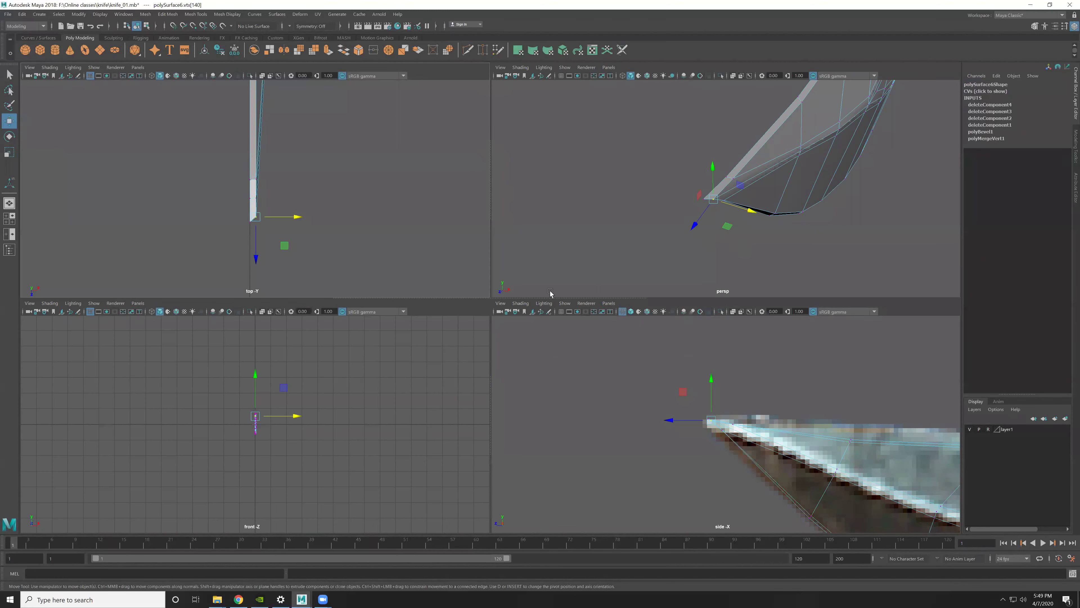
key("space")
left_click_drag(526, 364, 518, 364)
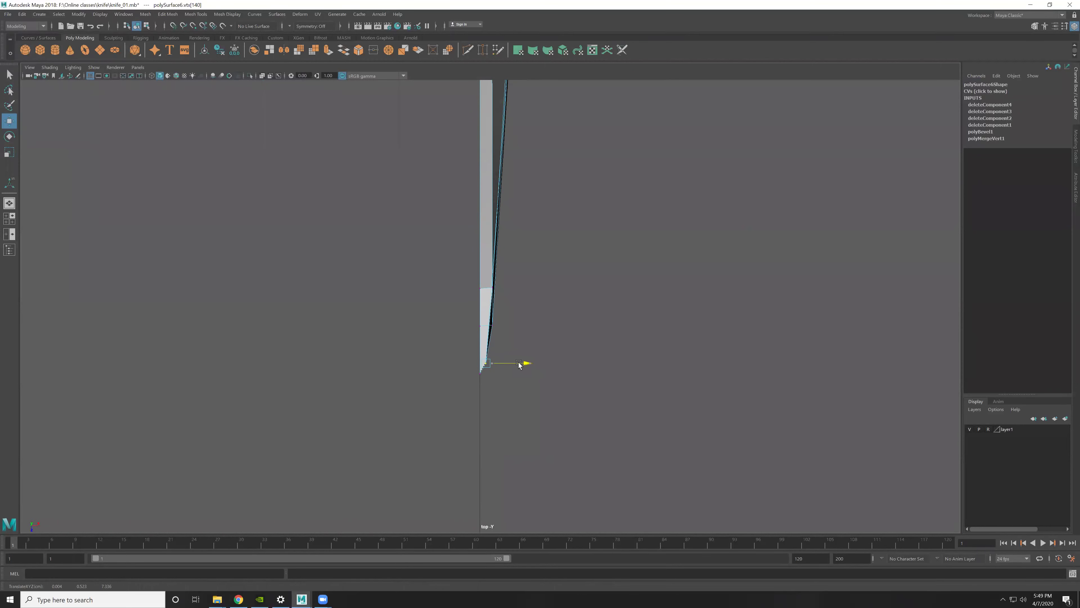
key("space")
key("space")
mouse_move(605, 286)
left_mouse_down("alt")
mouse_move(582, 280)
mouse_move(584, 259)
mouse_move(552, 276)
left_mouse_up("alt")
left_click(484, 316)
mouse_move(512, 312)
left_mouse_down("alt")
mouse_move(565, 294)
mouse_move(530, 306)
left_mouse_up("alt")
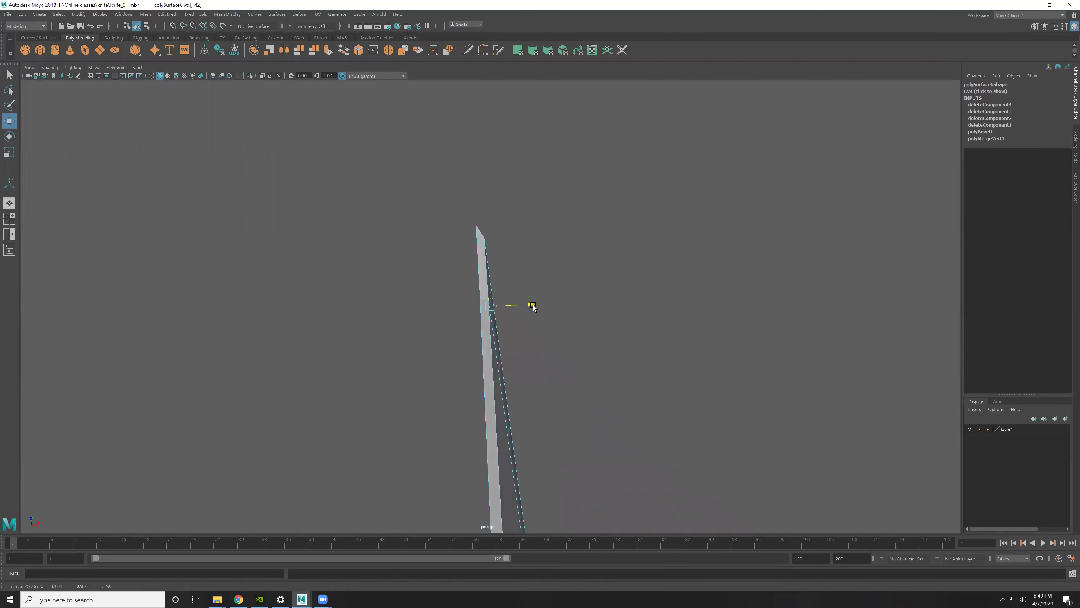
Step: In the side view, move the two blade-tip vertices onto the reference tip
key("bracketleft")
key("F8")
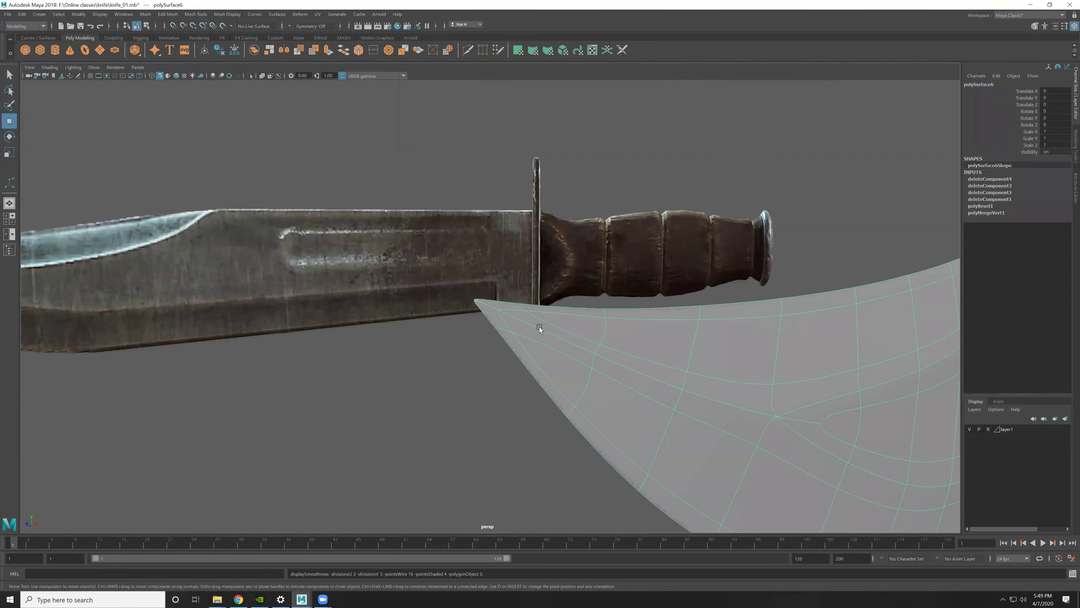
scroll(483, 301, "up", 3)
key("F9")
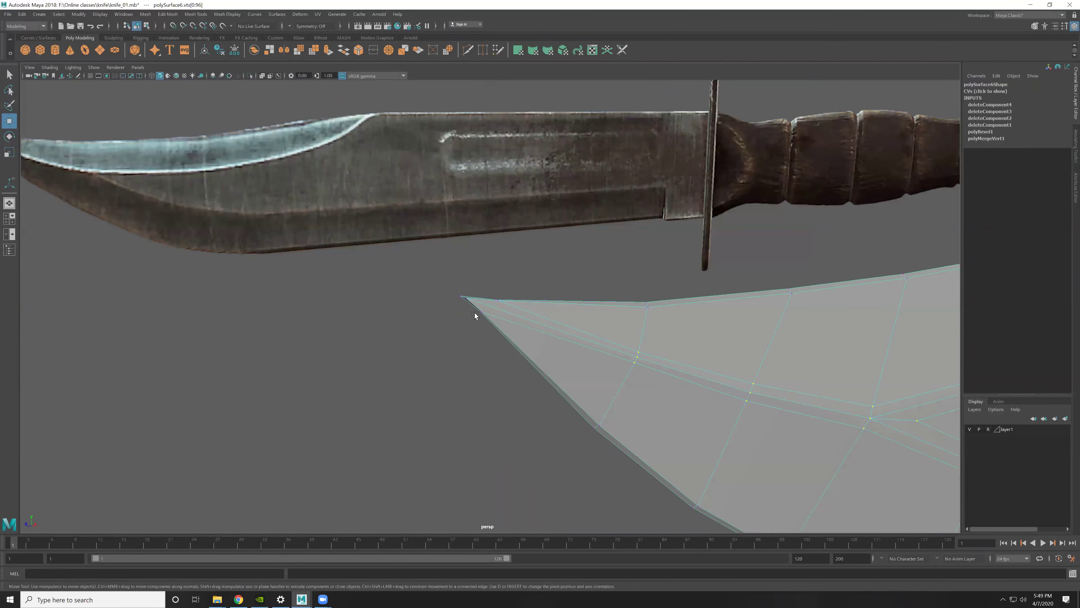
left_click_drag(470, 306, 493, 321)
key("space")
key("space")
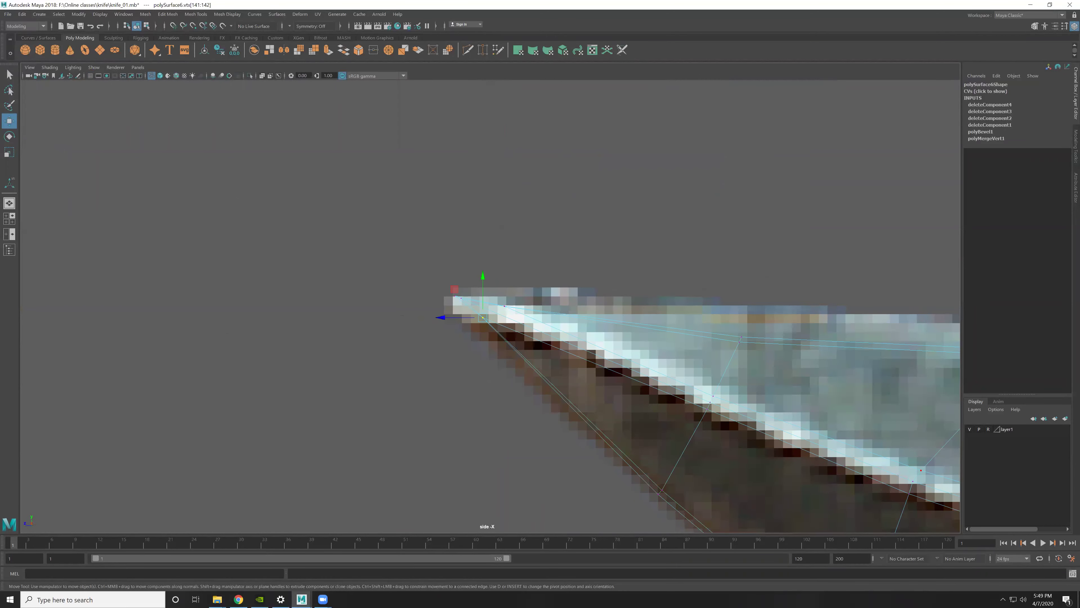
middle_click_drag(624, 247, 654, 224, "alt")
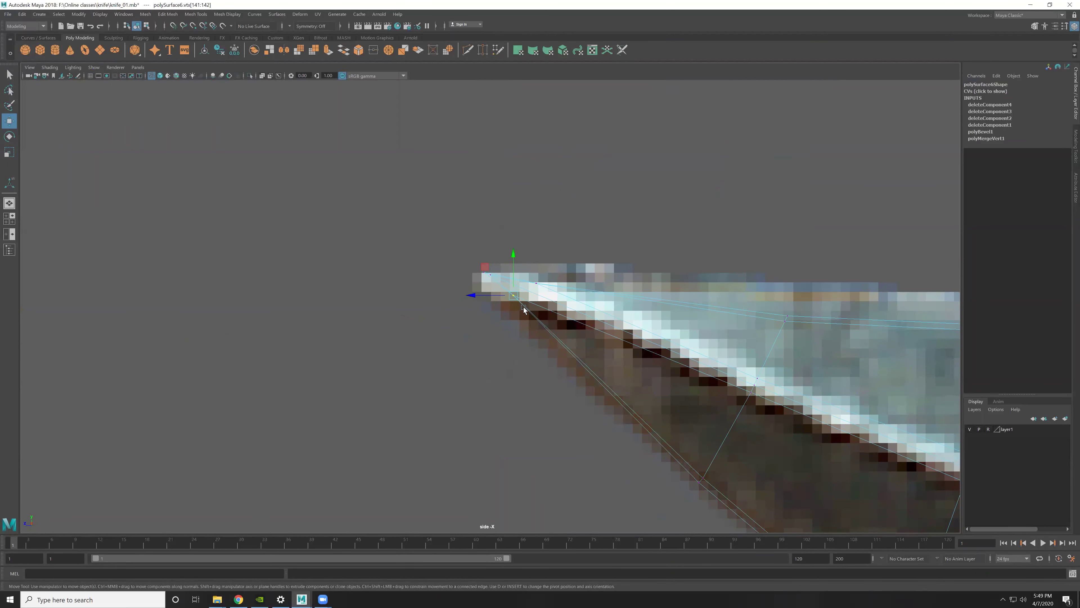
left_click_drag(514, 295, 483, 282)
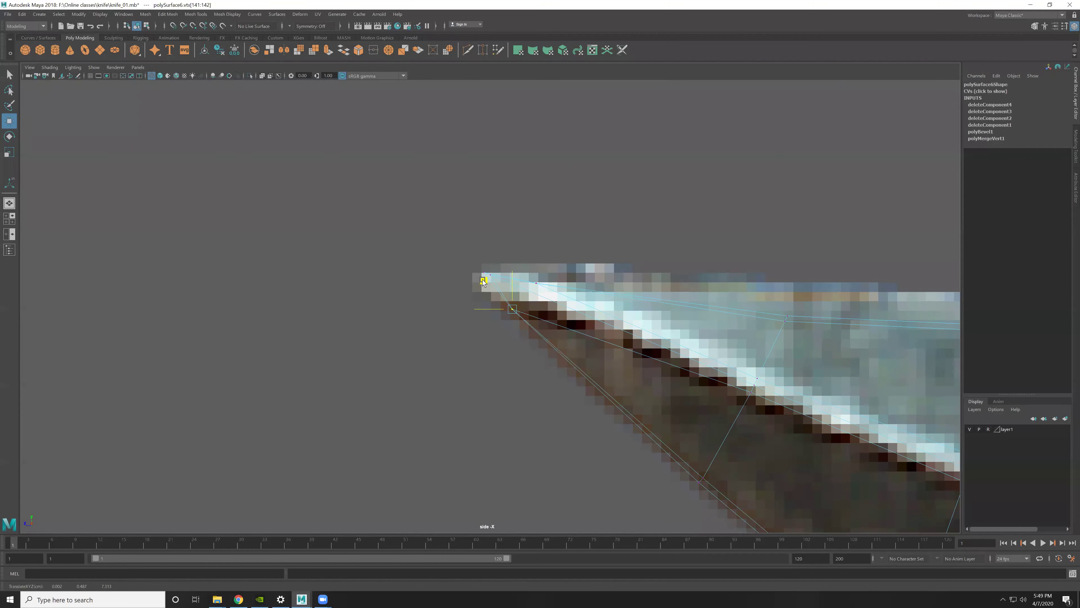
Step: Nudge the vertex just behind the tip onto the reference spine
left_click_drag(547, 296, 506, 252)
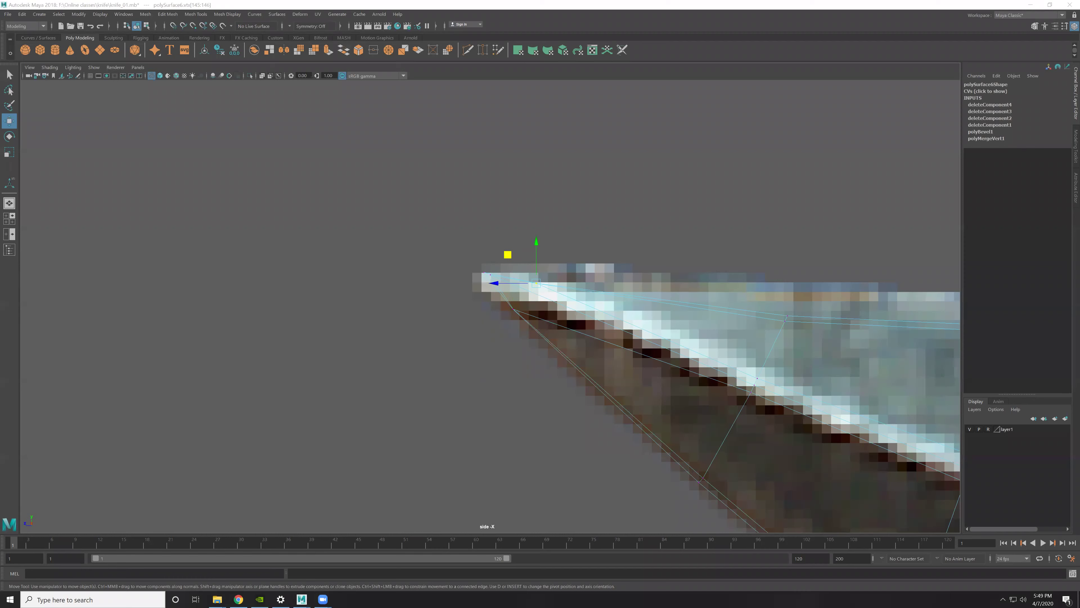
left_click(511, 249)
scroll(563, 282, "up", 1)
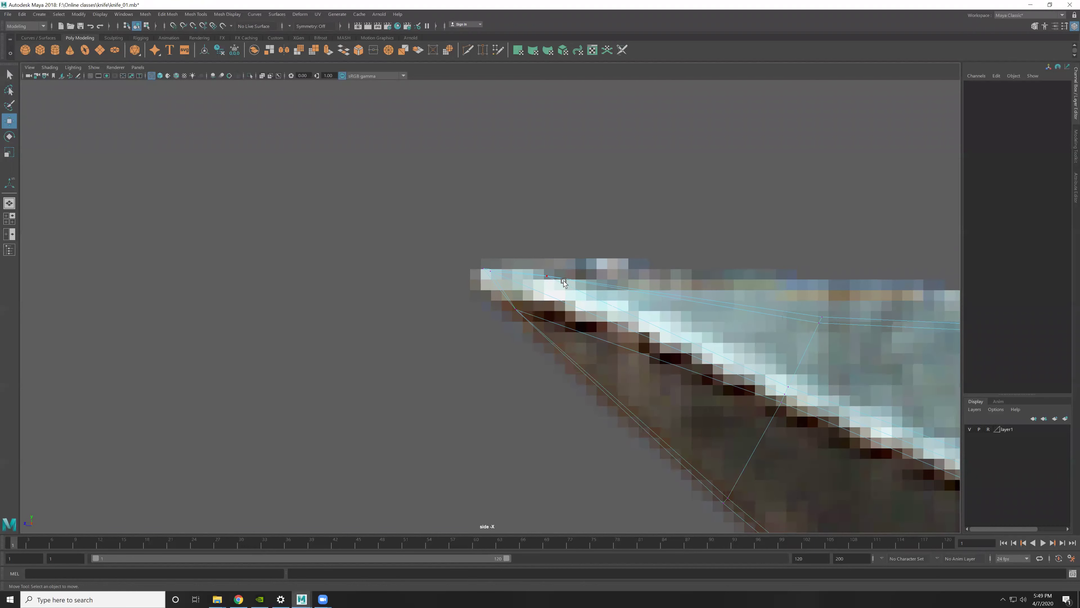
left_click(549, 280)
left_click_drag(530, 260, 554, 284)
left_click(561, 270)
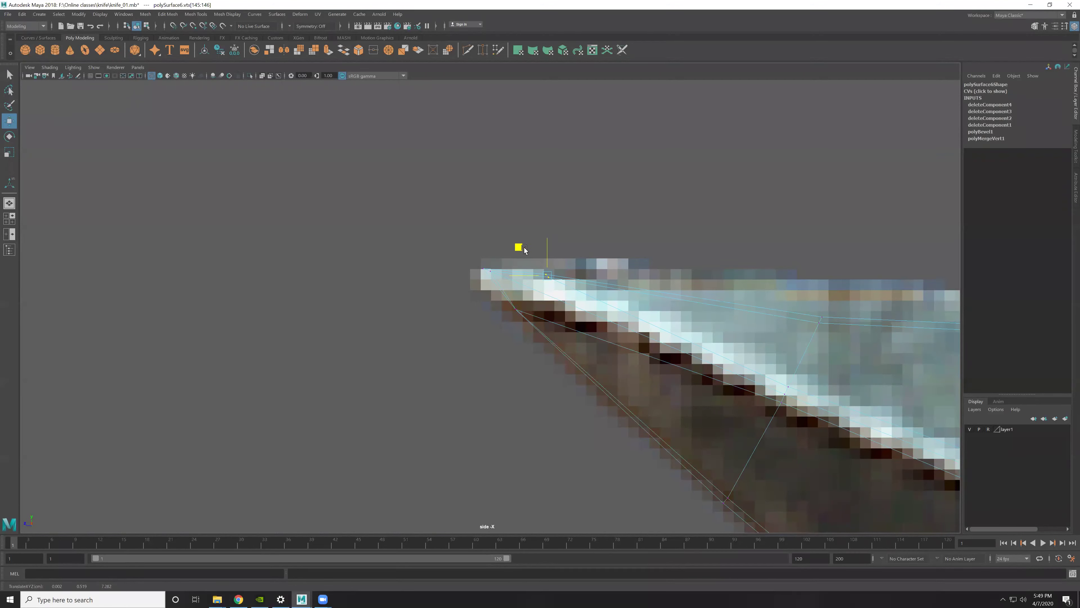
Step: Raise the swedge's tip vertex pair up to the reference line
left_click_drag(472, 257, 502, 285)
scroll(553, 341, "down", 5)
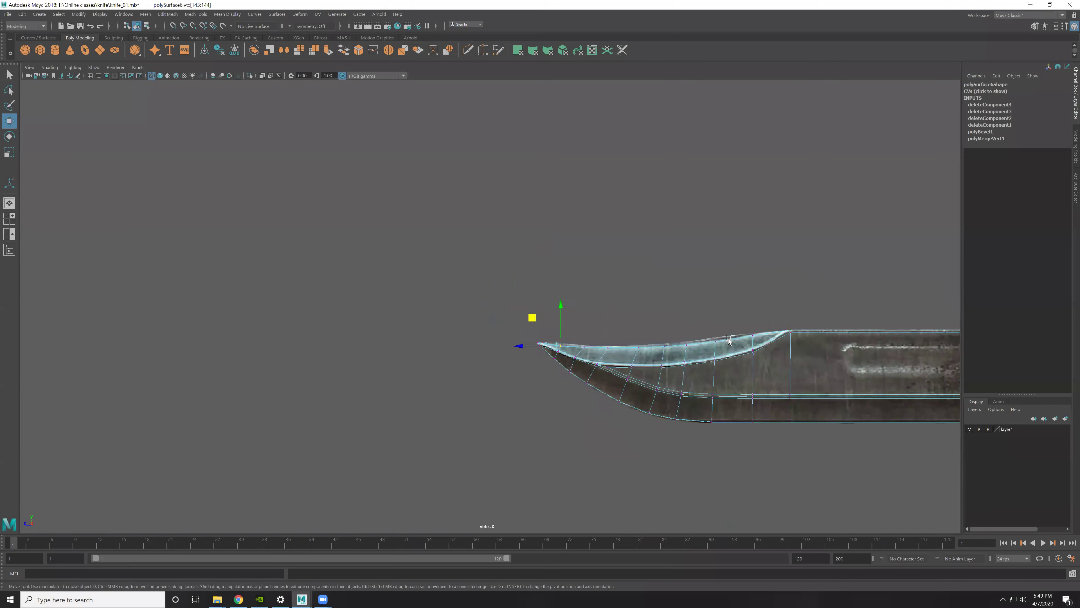
scroll(728, 339, "up", 2)
scroll(655, 328, "up", 2)
scroll(515, 282, "up", 3)
scroll(485, 306, "up", 3)
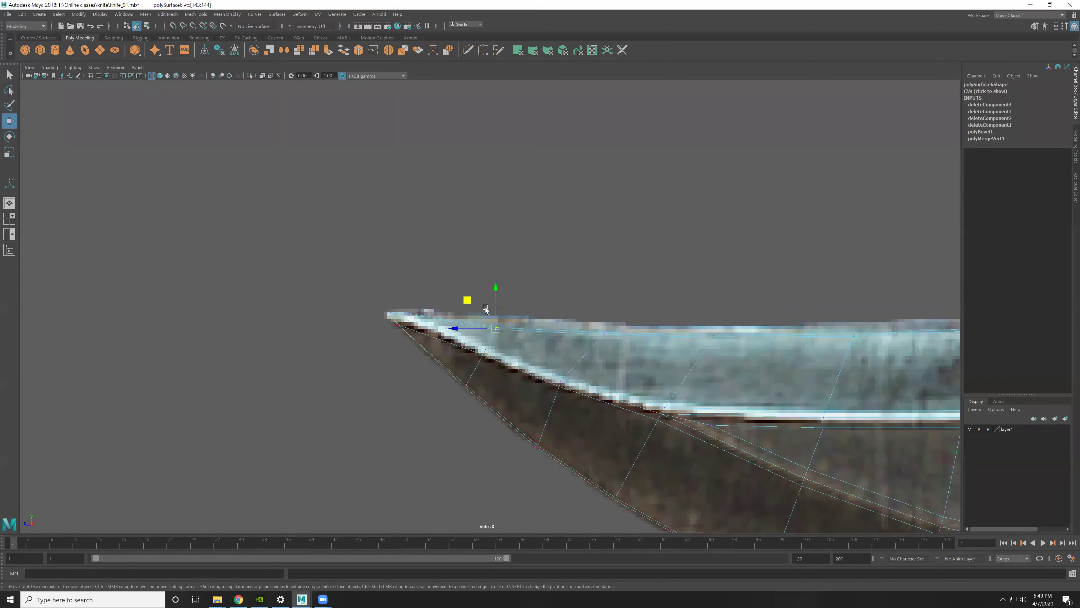
middle_click_drag(486, 307, 487, 300)
Step: Lift the next three vertex pairs along the swedge onto the reference spine edge
left_click_drag(610, 339, 598, 319)
middle_click_drag(576, 306, 576, 300)
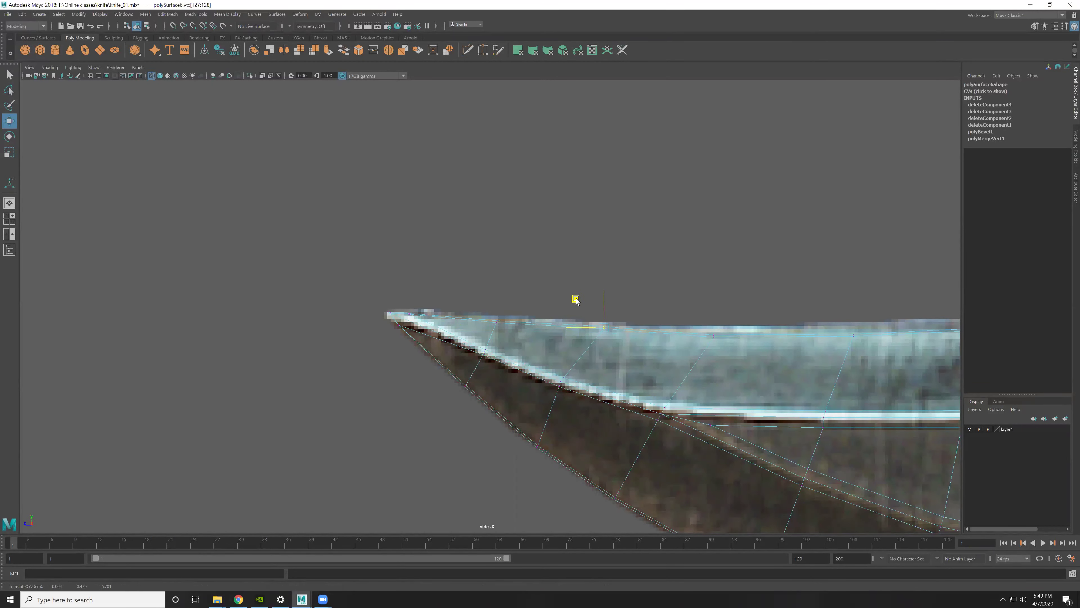
left_click_drag(723, 341, 683, 306)
middle_click_drag(683, 307, 683, 301)
middle_click_drag(747, 316, 716, 300, "alt")
left_click_drag(774, 340, 749, 313)
middle_click_drag(749, 313, 737, 299)
Step: Raise the further spine vertex pairs toward the guard onto the reference swedge line
middle_click_drag(874, 304, 722, 302, "alt")
left_click_drag(735, 310, 746, 334)
middle_click_drag(824, 301, 717, 301, "alt")
left_click_drag(723, 336, 738, 310)
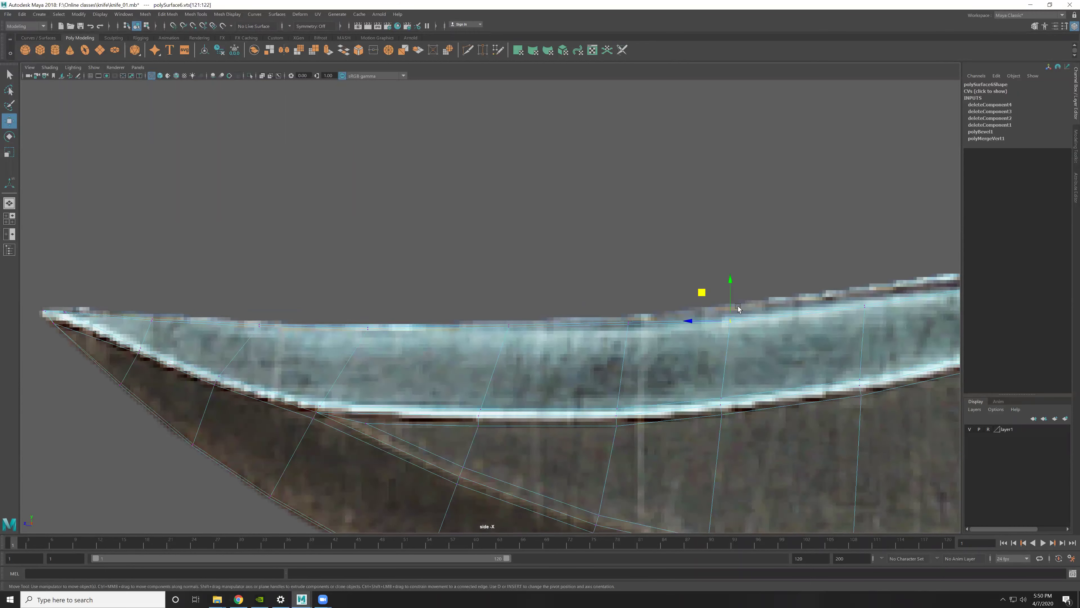
mouse_move(704, 294)
middle_mouse_down()
mouse_move(702, 285)
mouse_move(742, 294)
mouse_move(729, 315)
middle_mouse_up()
left_click_drag(742, 331, 730, 303)
middle_click_drag(708, 290, 714, 274)
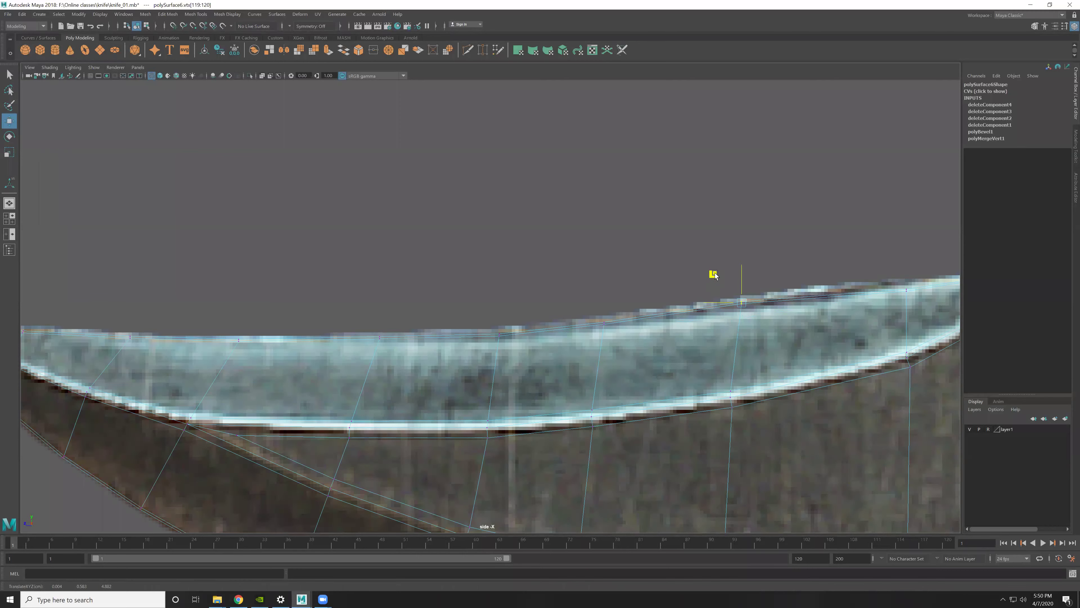
Step: Select the vertex pair at the swedge end and pan back to the knife tip
middle_click_drag(860, 269, 745, 287, "alt")
left_click_drag(777, 291, 834, 347)
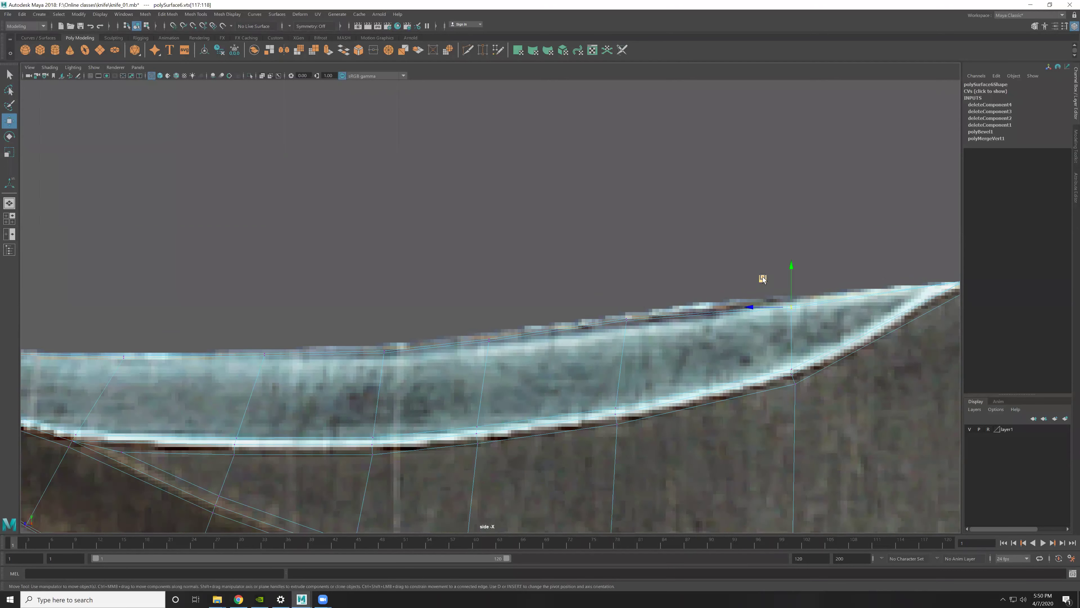
middle_click_drag(861, 282, 823, 307, "alt")
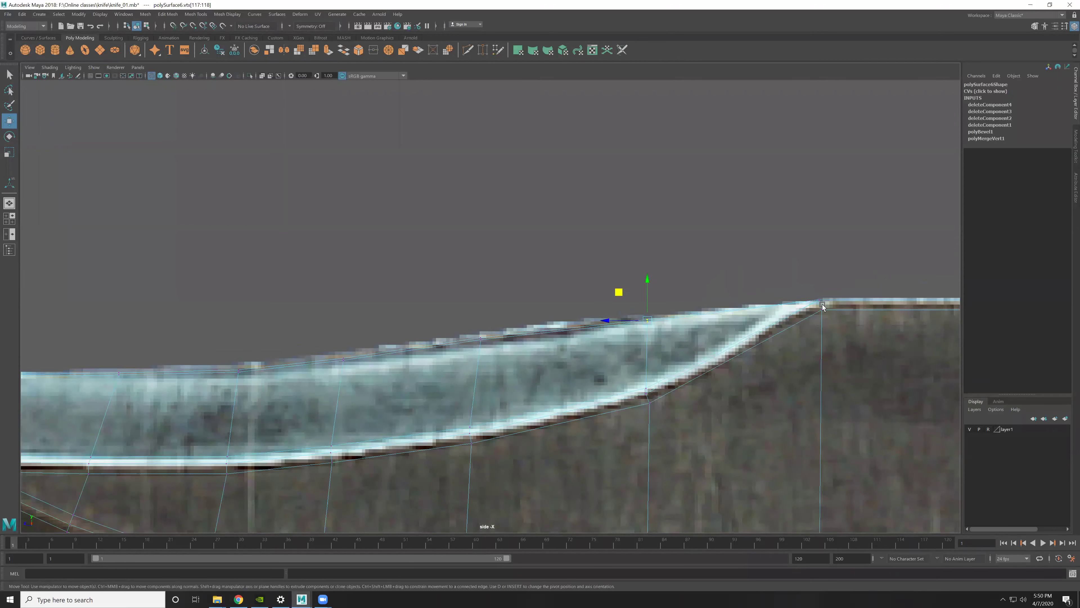
mouse_move(642, 337)
middle_mouse_down("alt")
mouse_move(740, 321)
mouse_move(477, 342)
middle_mouse_up("alt")
middle_click_drag(589, 369, 591, 405, "alt")
Step: Delete edge e[26] on the lower blade, then undo the deletion
left_click(653, 375)
key("ctrl+Delete")
right_click_drag(687, 374, 666, 370, "shift")
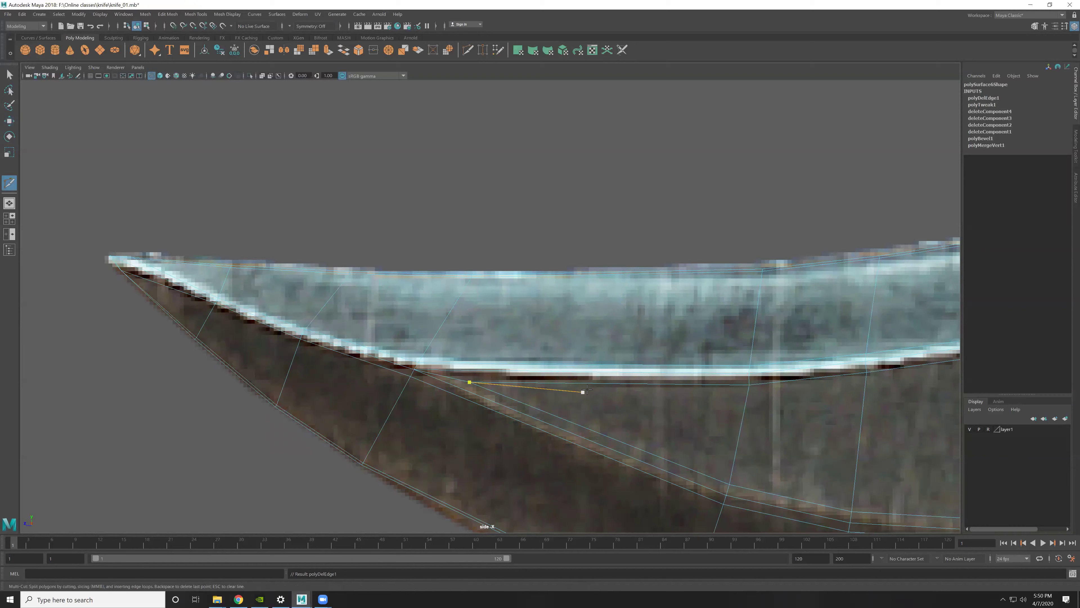
scroll(647, 372, "down", 10)
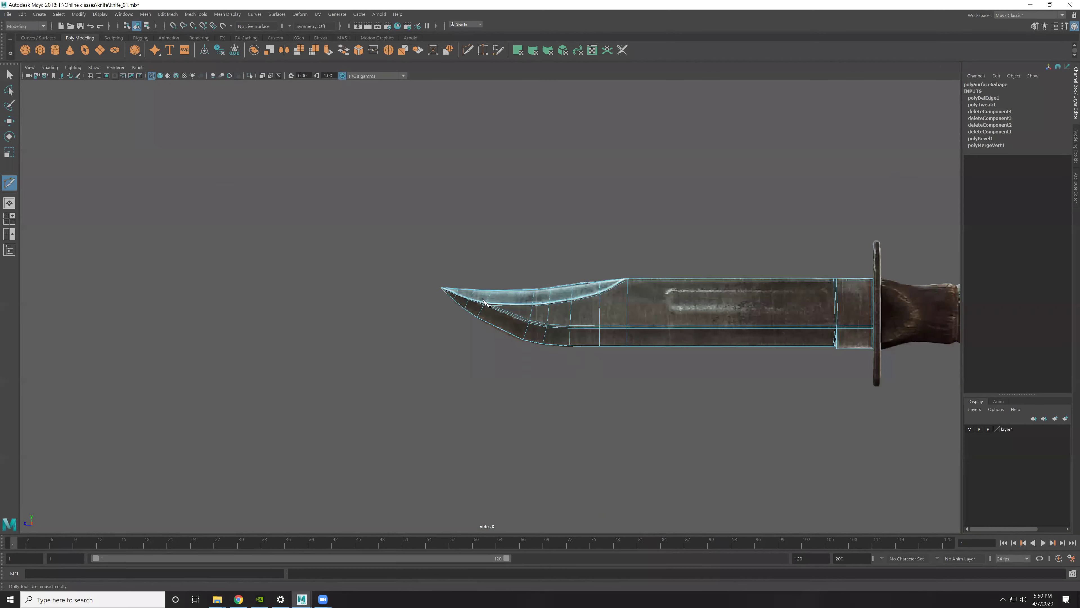
scroll(578, 371, "up", 4)
scroll(555, 360, "up", 2)
scroll(681, 426, "up", 2)
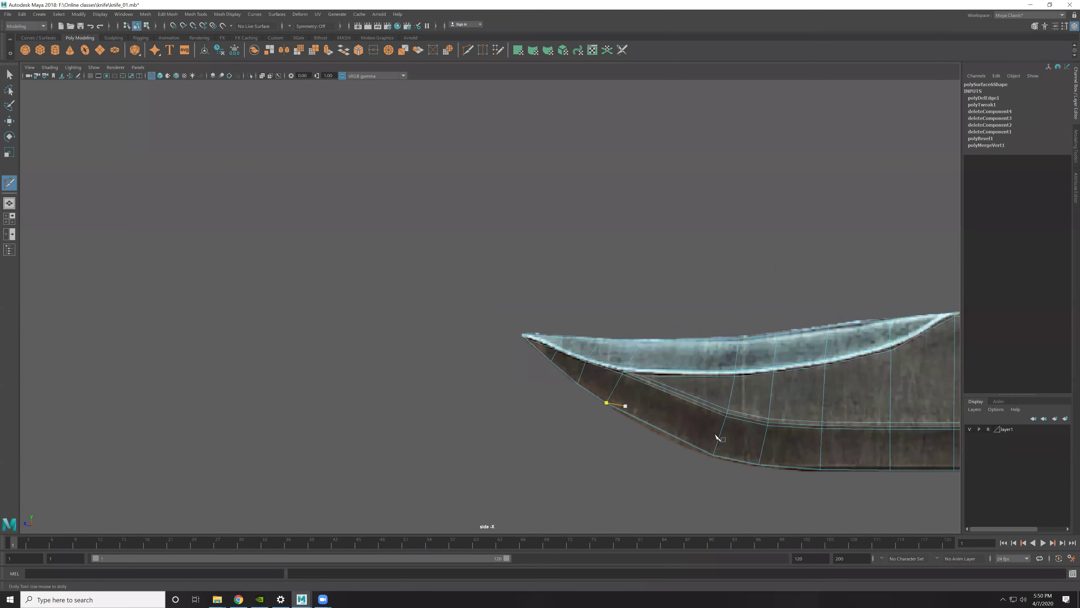
key("ctrl+z")
Step: Move the swedge's lower-edge vertices, including vtx[14] and vtx[15], onto the reference swedge line
scroll(676, 439, "up", 1)
scroll(676, 440, "up", 1)
scroll(677, 337, "up", 2)
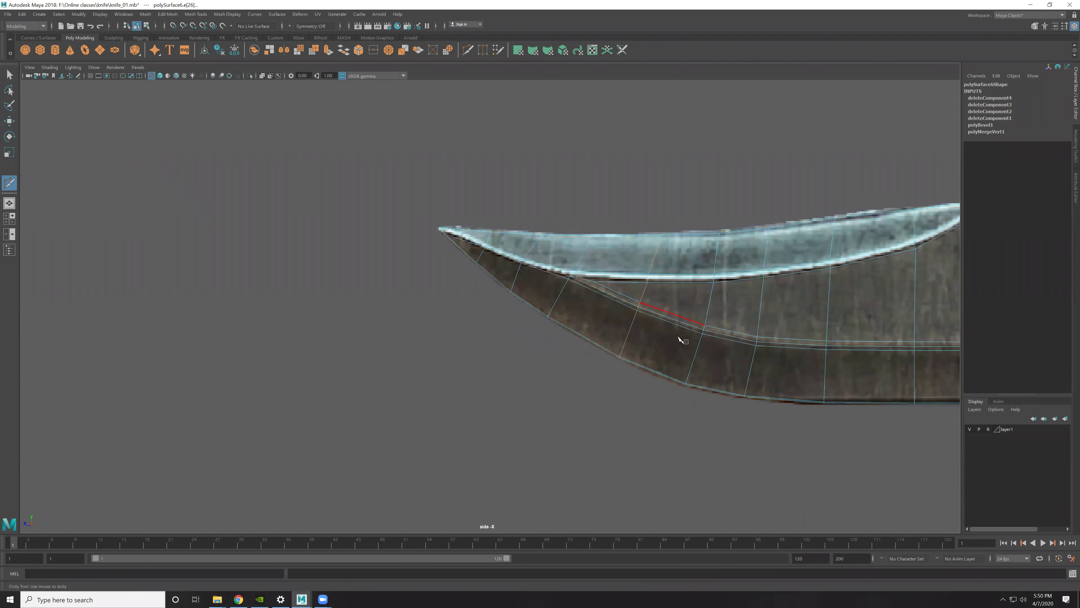
scroll(680, 332, "up", 1)
scroll(663, 257, "up", 1)
key("F9")
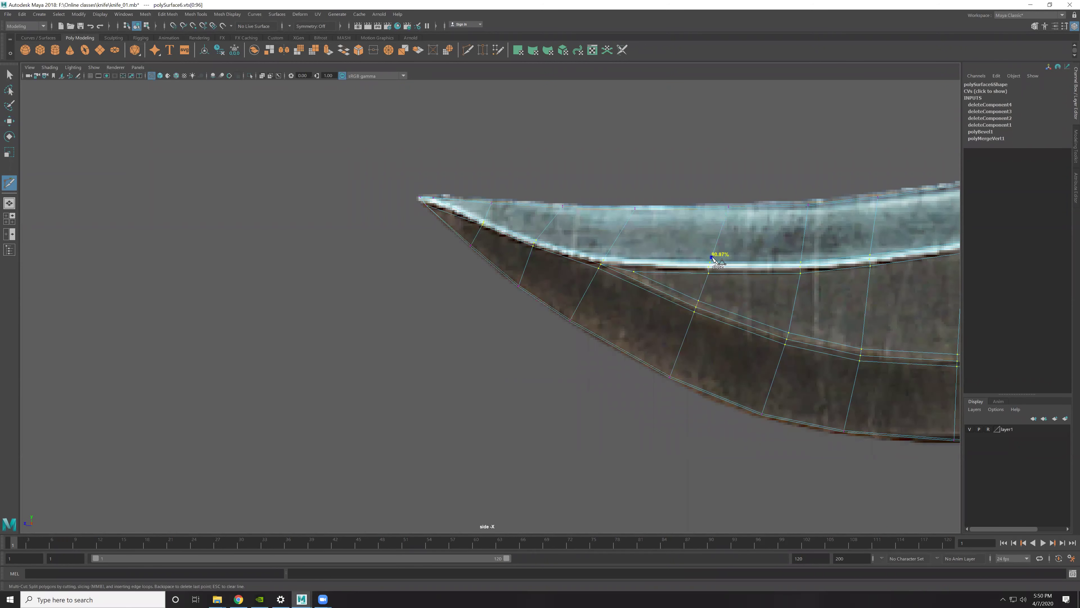
key("w")
left_click(718, 279)
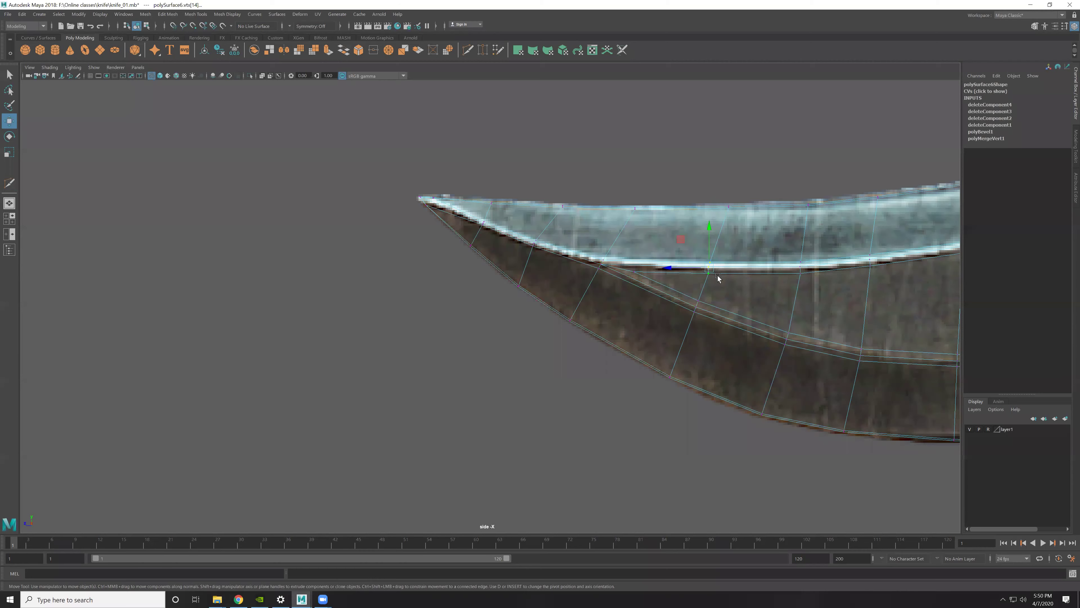
key("f")
left_click_drag(470, 291, 468, 293)
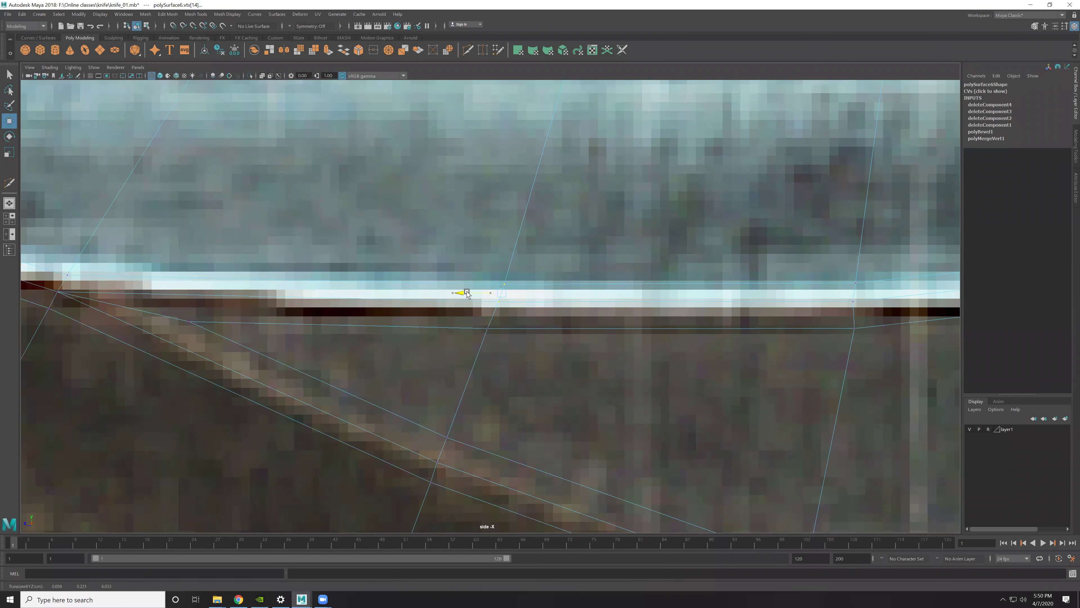
scroll(594, 329, "down", 10)
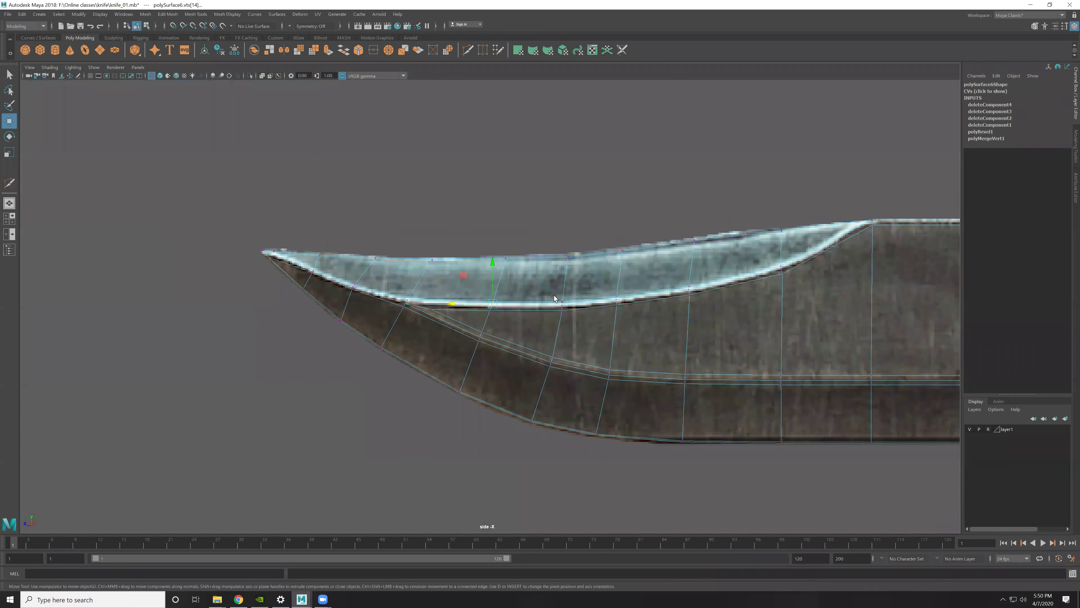
mouse_move(555, 298)
left_mouse_down()
mouse_move(573, 312)
mouse_move(528, 304)
left_mouse_up()
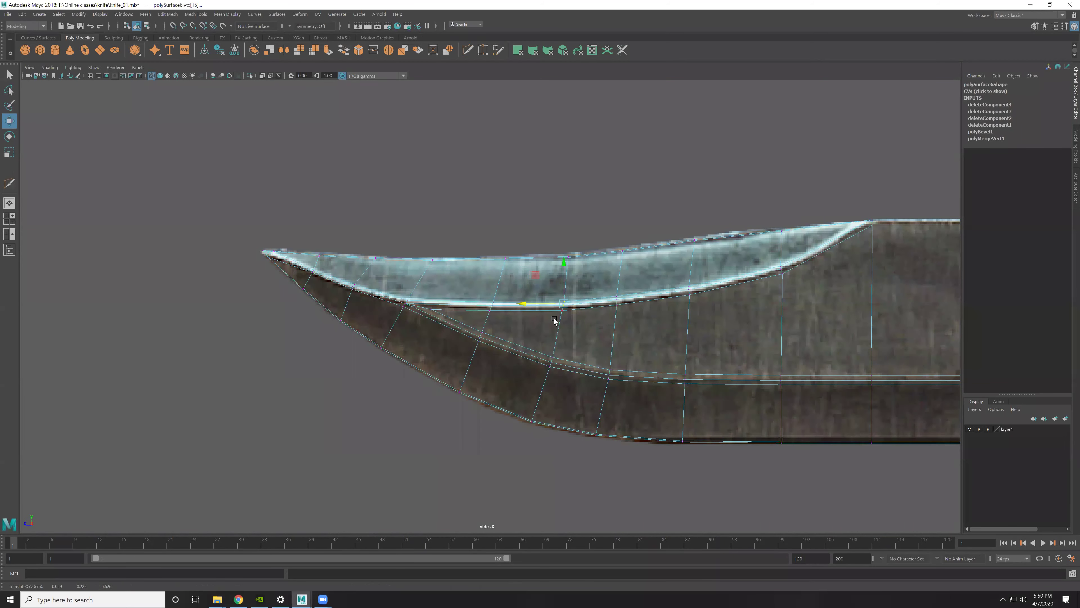
scroll(619, 398, "down", 3)
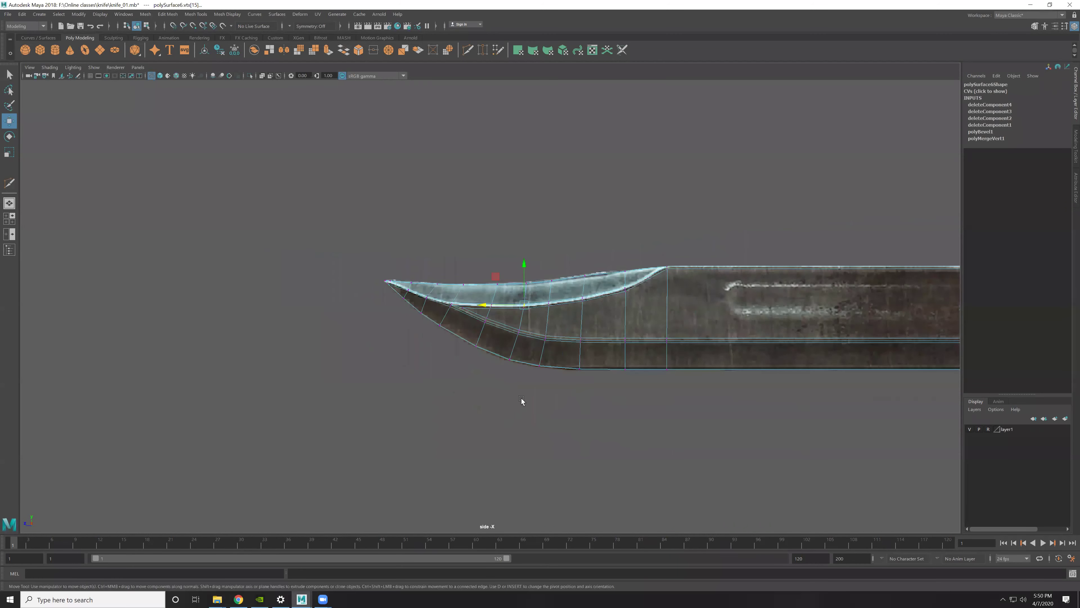
Step: Pull the curved-belly vertices near the tip out to the reference cutting edge
left_click(521, 401)
scroll(569, 405, "up", 1)
scroll(681, 439, "up", 1)
scroll(510, 385, "down", 2)
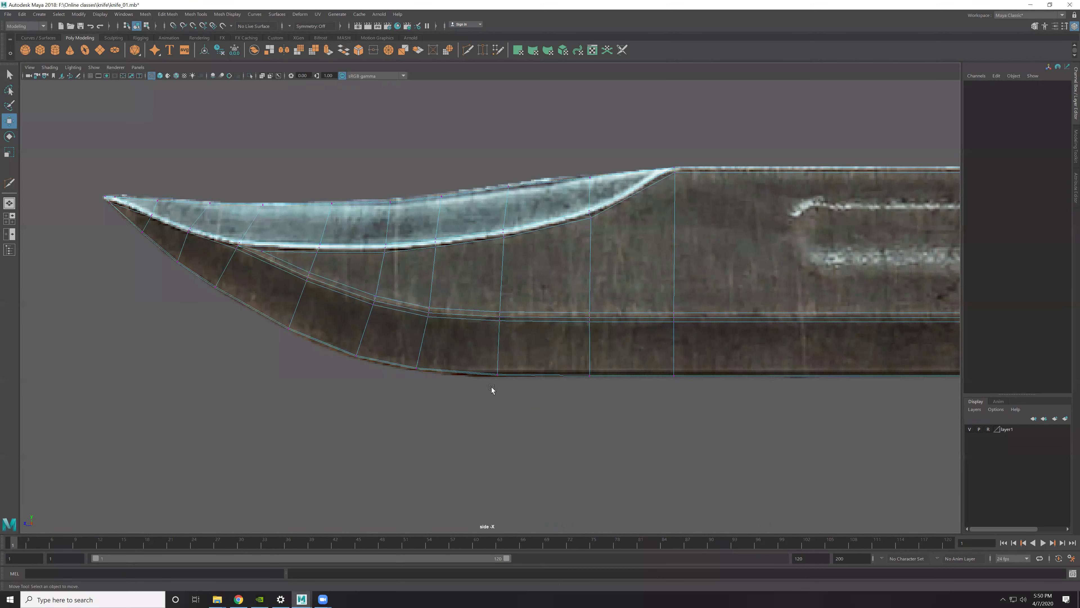
scroll(493, 370, "up", 3)
left_click_drag(483, 381, 466, 355)
left_click(443, 345)
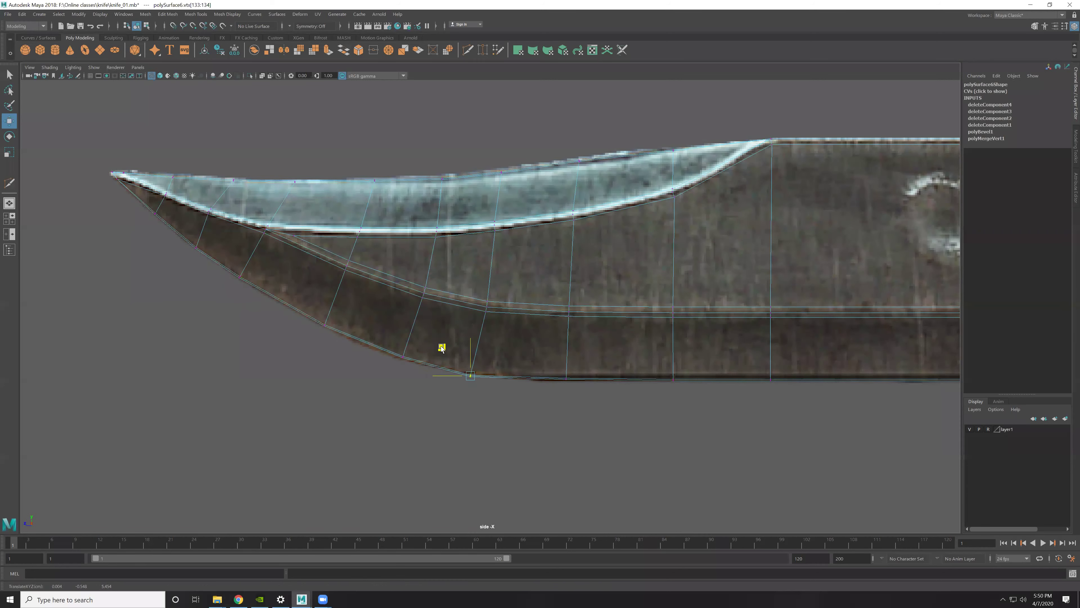
left_click_drag(391, 347, 411, 364)
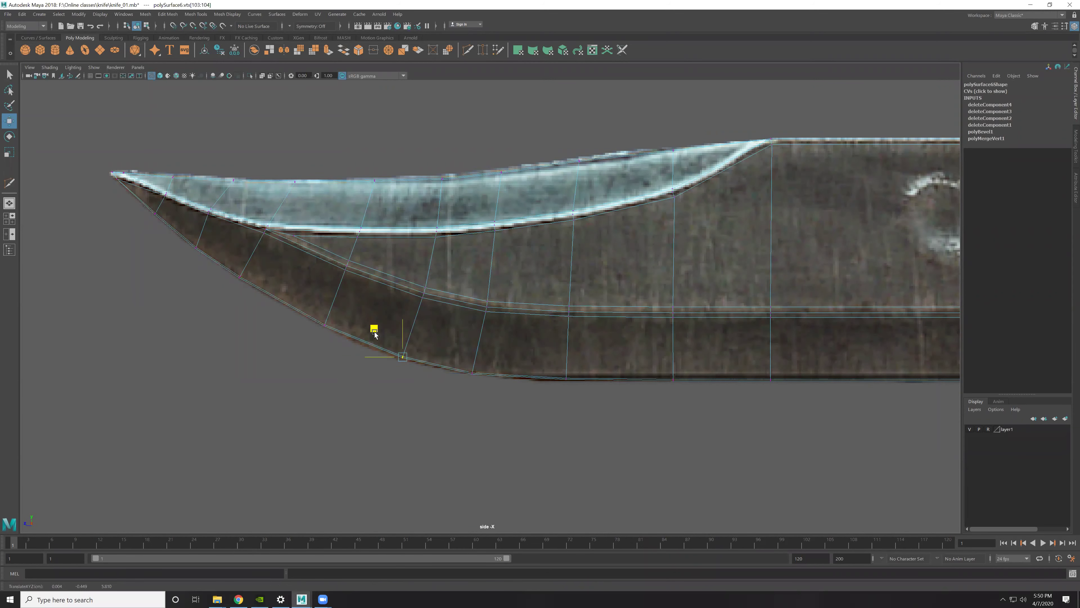
middle_click_drag(299, 300, 395, 328, "alt")
scroll(416, 309, "down", 1)
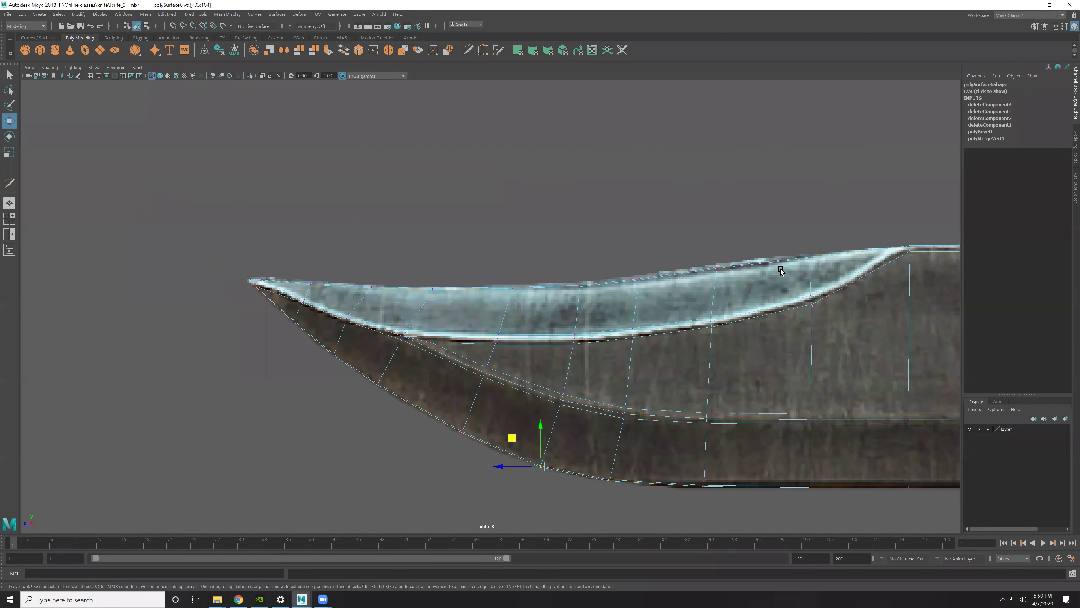
key("space")
key("space")
left_click_drag(733, 303, 748, 301, "alt")
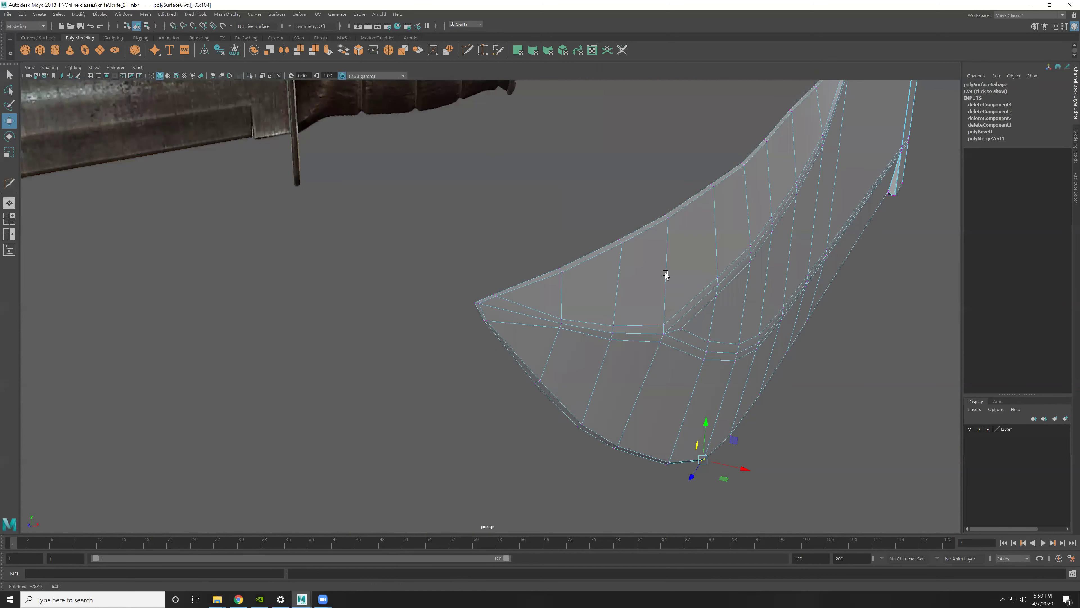
Step: Orbit the perspective view to inspect the blade tip and its edge
left_click_drag(535, 304, 603, 365, "alt")
scroll(604, 365, "down", 2)
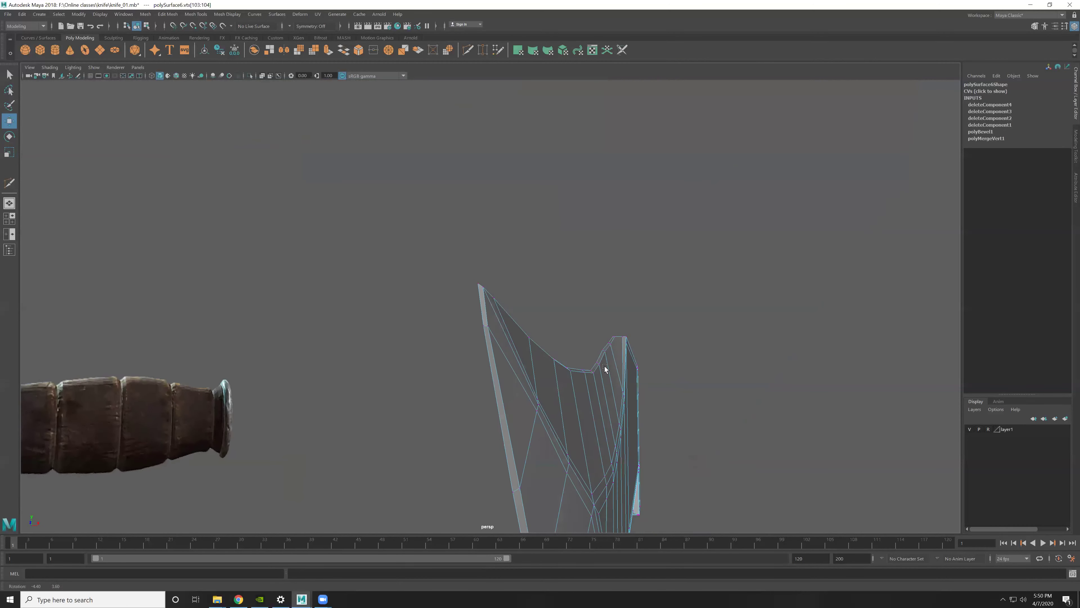
right_click_drag(604, 365, 521, 338, "alt")
mouse_move(520, 338)
left_mouse_down("alt")
mouse_move(479, 269)
mouse_move(494, 258)
left_mouse_up("alt")
left_click(470, 257)
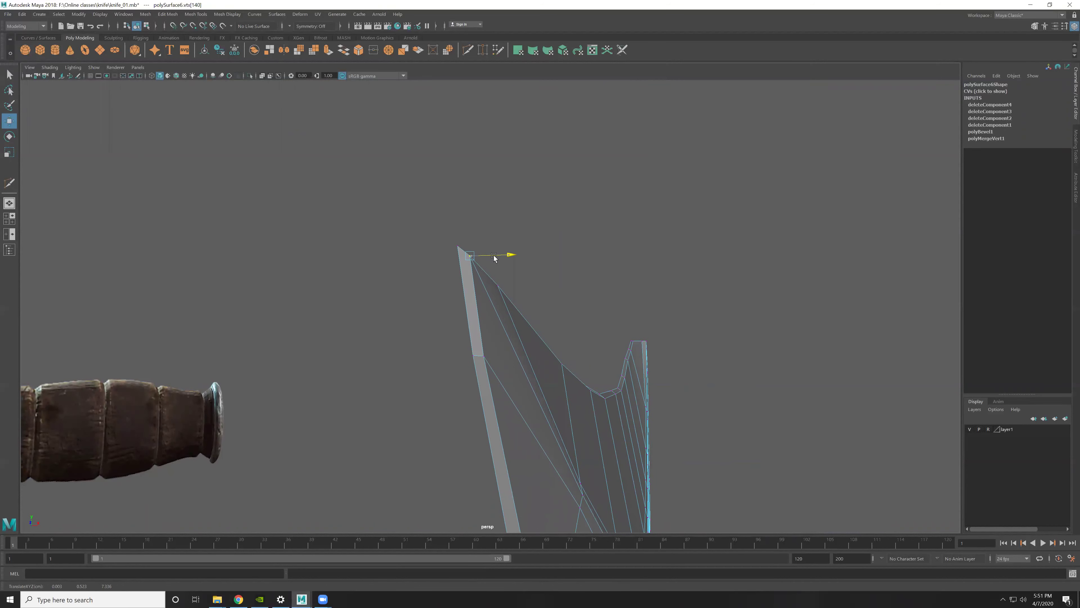
mouse_move(492, 359)
left_mouse_down("alt")
mouse_move(572, 403)
mouse_move(530, 334)
mouse_move(541, 420)
mouse_move(551, 373)
left_mouse_up("alt")
mouse_move(551, 373)
right_mouse_down("alt")
mouse_move(619, 445)
mouse_move(723, 373)
mouse_move(652, 395)
mouse_move(651, 348)
mouse_move(683, 388)
right_mouse_up("alt")
Step: In the enlarged side view, box-select the vertices along the swedge curve
key("space")
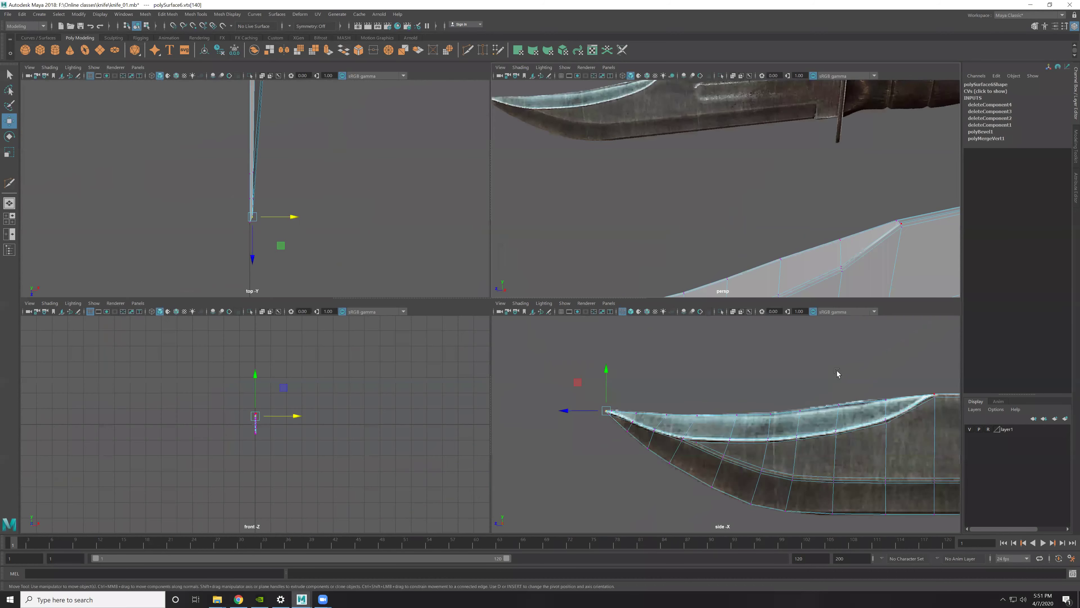
key("space")
mouse_move(611, 377)
right_mouse_down("alt")
mouse_move(578, 343)
mouse_move(586, 359)
right_mouse_up("alt")
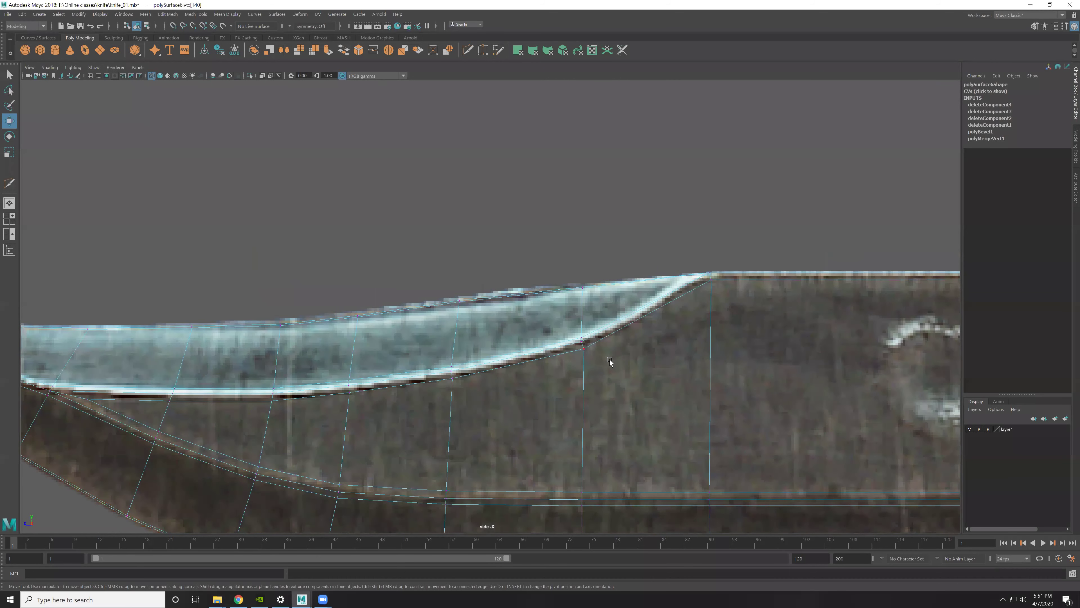
scroll(610, 360, "up", 2)
left_click(607, 359)
mouse_move(627, 331)
left_mouse_down()
mouse_move(592, 353)
mouse_move(583, 317)
left_mouse_up()
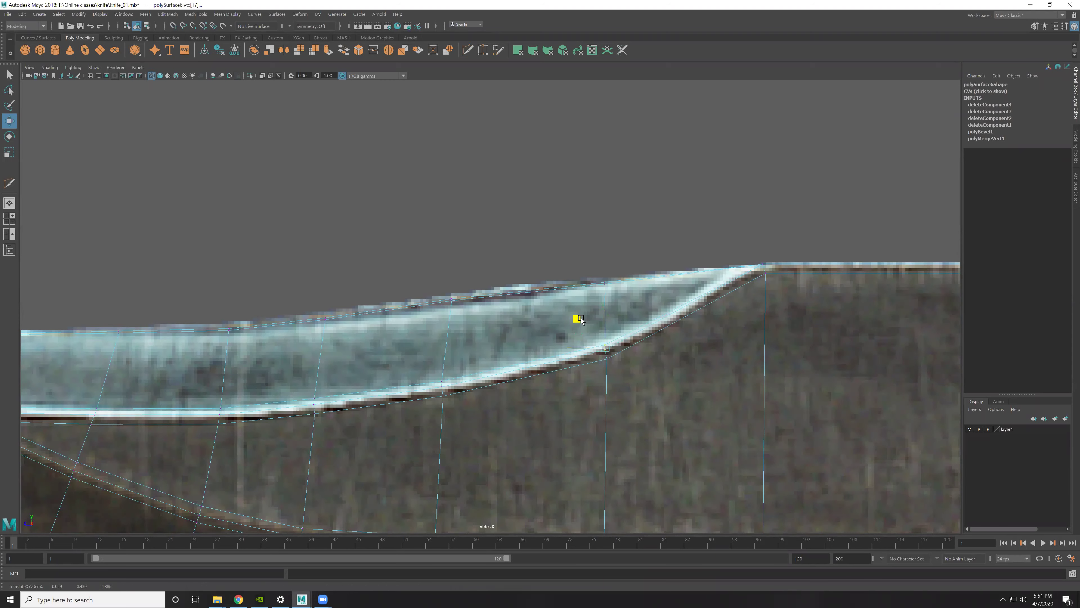
scroll(652, 370, "down", 2)
scroll(676, 353, "down", 2)
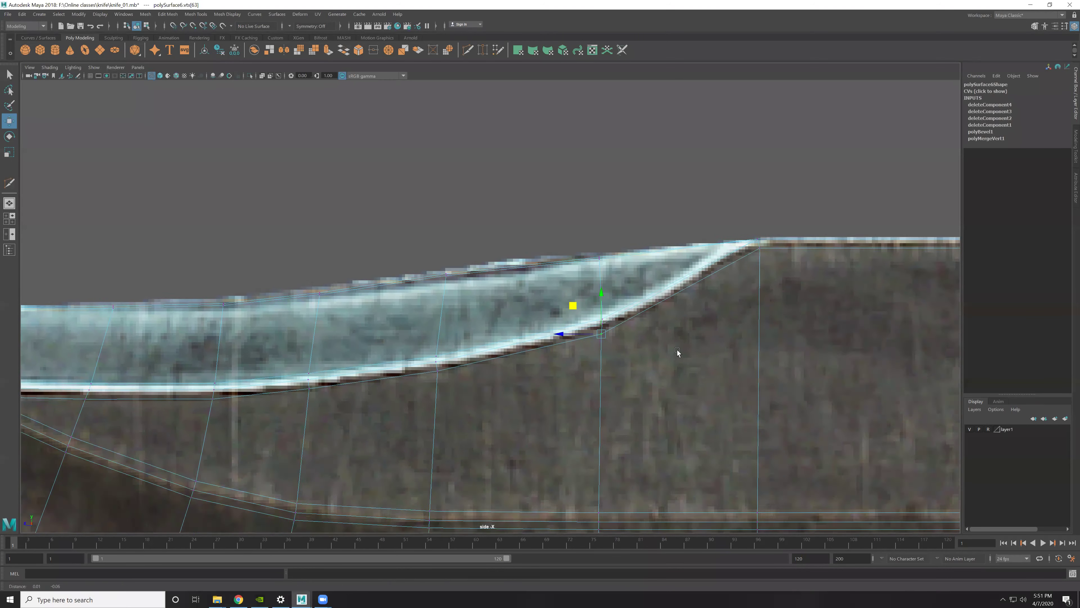
scroll(510, 306, "down", 3)
scroll(532, 335, "down", 2)
scroll(510, 315, "up", 1)
scroll(493, 292, "up", 1)
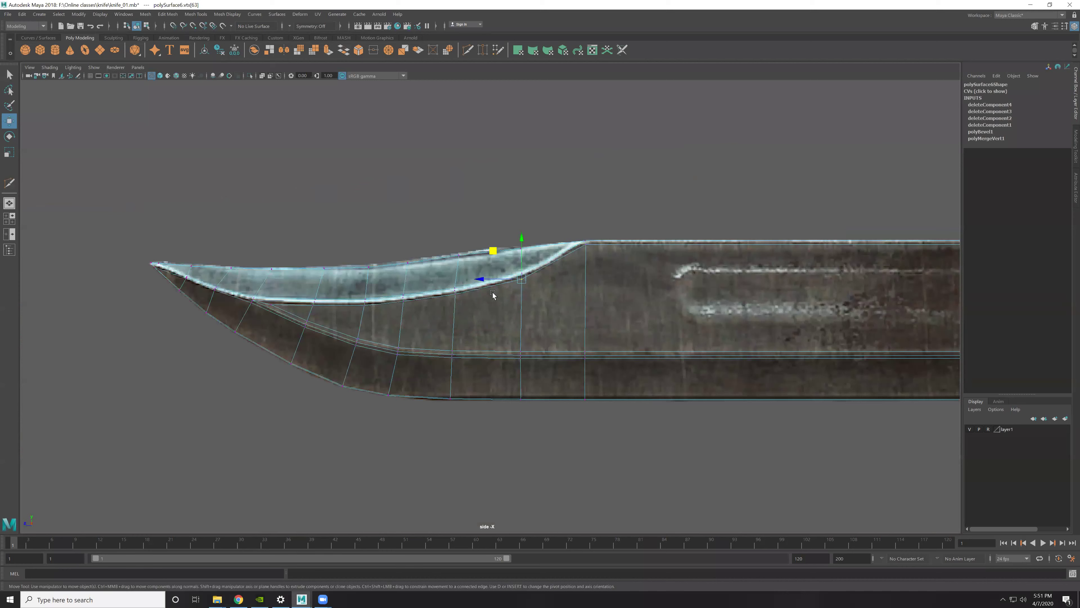
scroll(492, 289, "up", 1)
scroll(512, 294, "up", 1)
middle_click_drag(599, 258, 602, 276, "alt")
Step: Select the top vertices of a column near the swedge end and nudge them to the reference
key("F10")
left_click(581, 262)
key("F9")
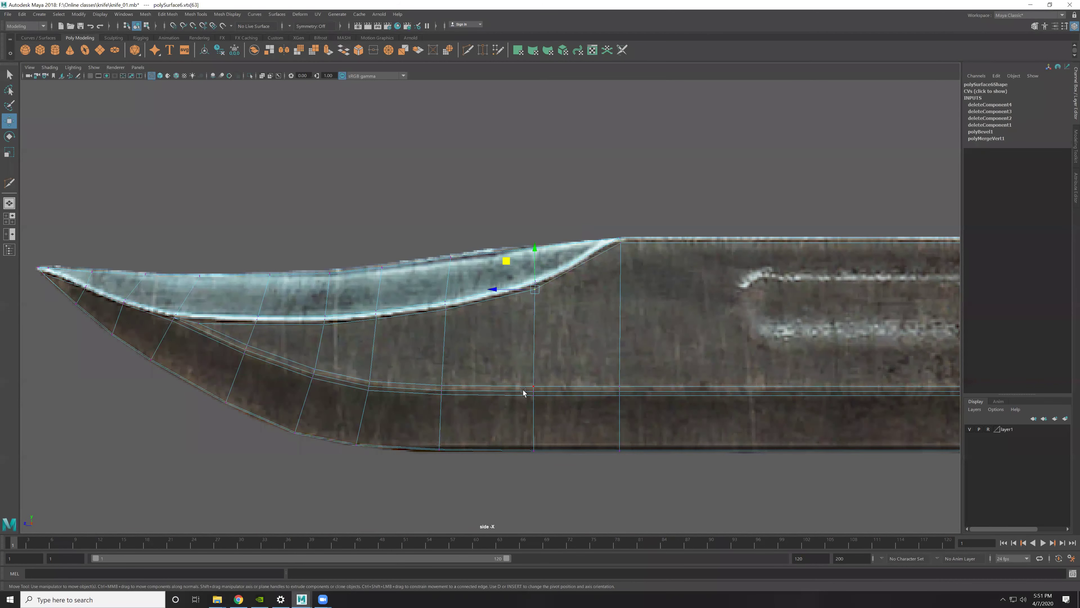
mouse_move(552, 316)
left_mouse_down("shift")
mouse_move(494, 349)
mouse_move(466, 349)
left_mouse_up("shift")
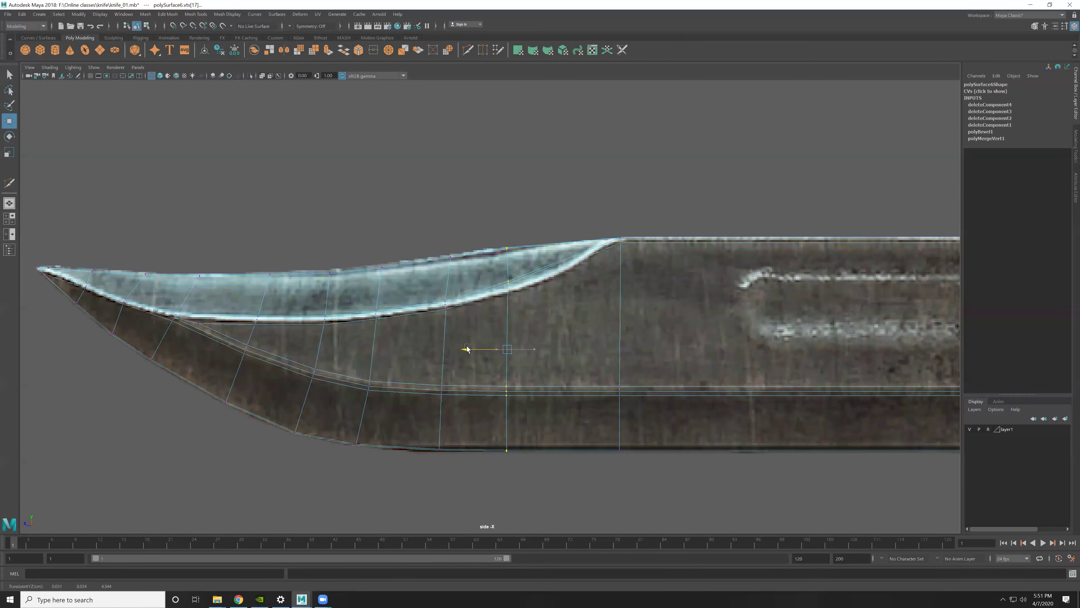
left_click_drag(489, 241, 526, 298)
left_click_drag(506, 234, 562, 268)
Step: Multi-cut a vertical edge loop at the swedge end and raise its top vertices to the spine
right_click_drag(548, 258, 549, 257, "shift")
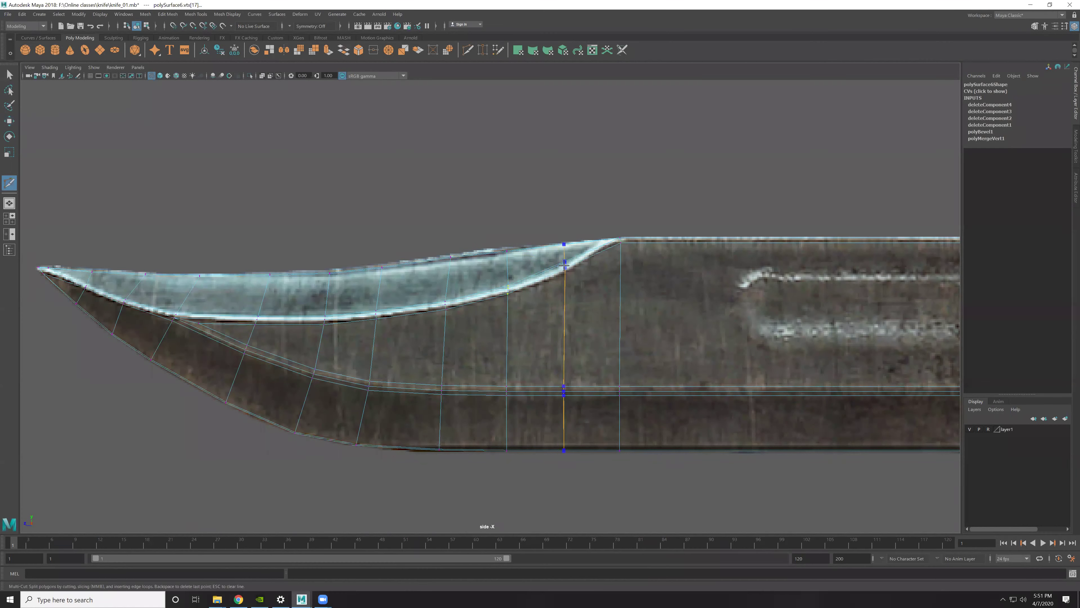
left_click(566, 260, "ctrl")
key("w")
left_click_drag(552, 254, 571, 272)
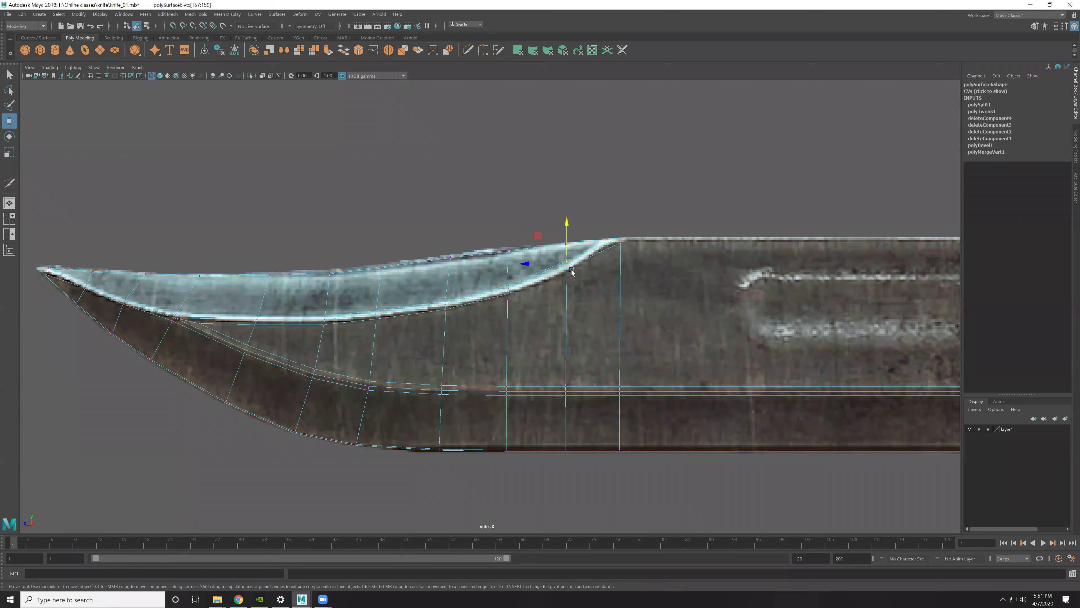
left_click_drag(566, 228, 568, 230)
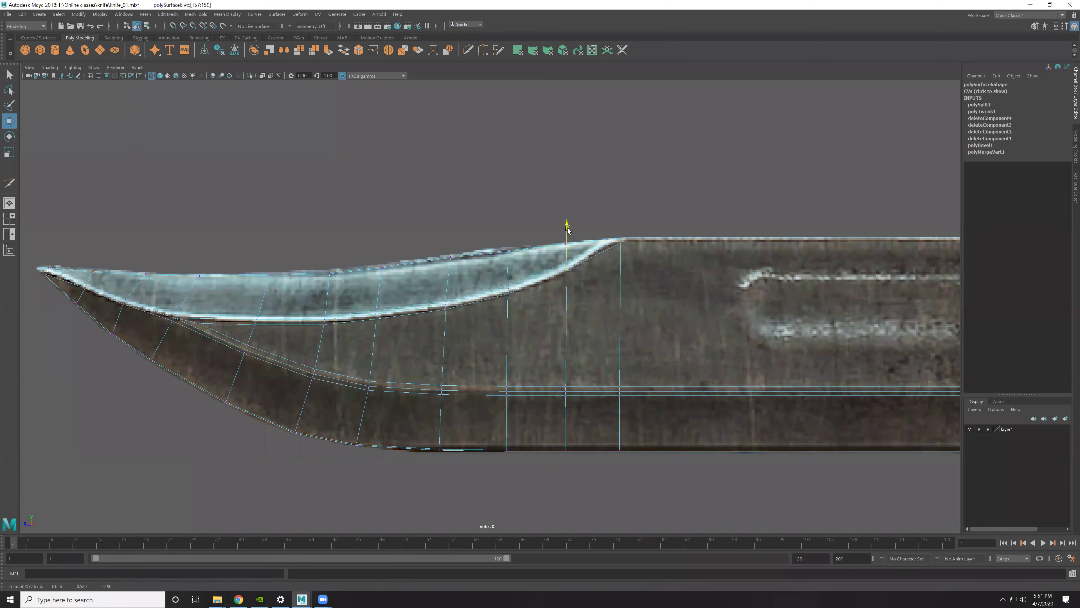
Step: Select the lengthwise edge loop running along the blade in the perspective view
key("space")
key("space")
key("f")
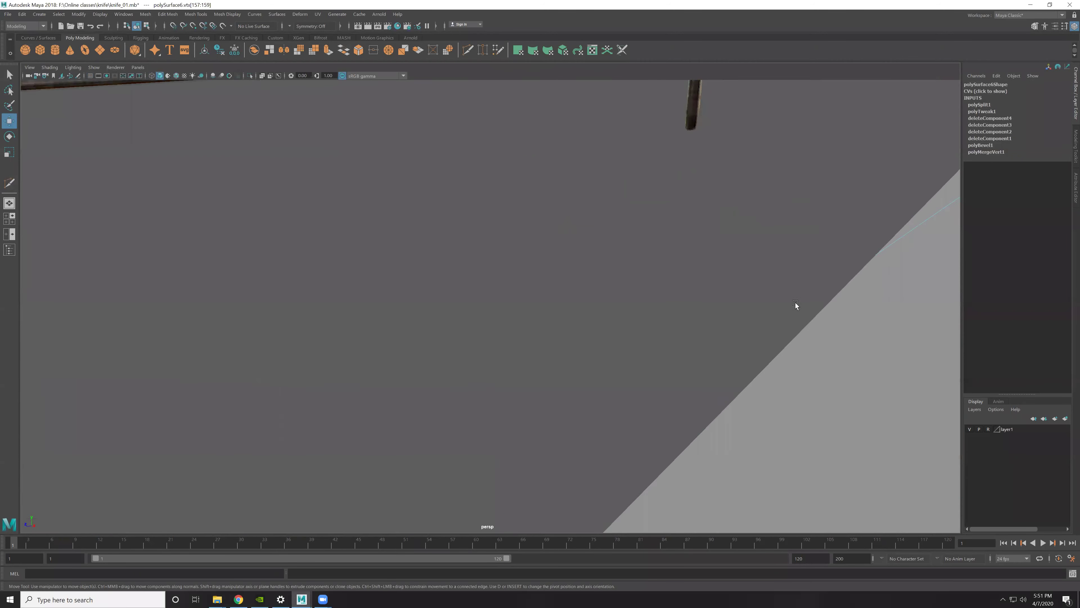
mouse_move(664, 297)
left_mouse_down("alt")
mouse_move(626, 294)
mouse_move(665, 306)
mouse_move(680, 299)
mouse_move(675, 281)
mouse_move(544, 292)
left_mouse_up("alt")
scroll(545, 292, "down", 3)
key("F10")
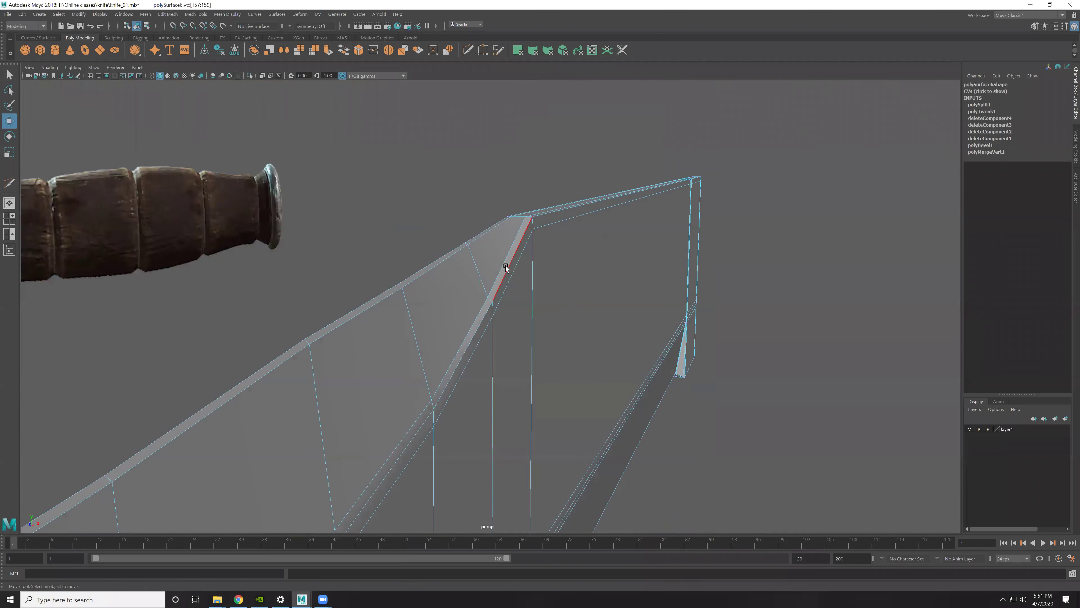
double_click(502, 266)
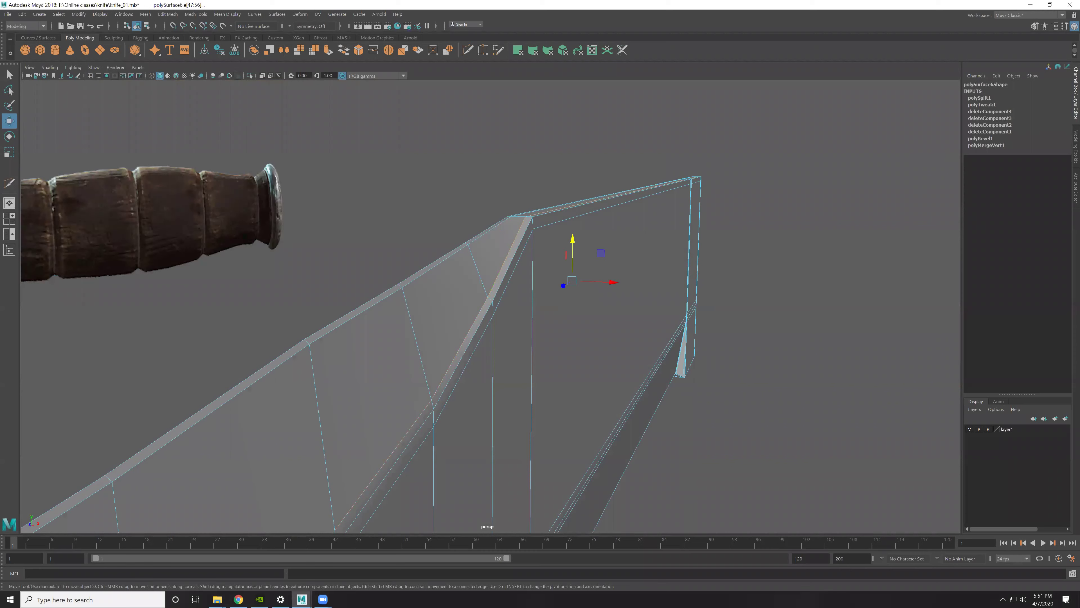
scroll(566, 212, "down", 3)
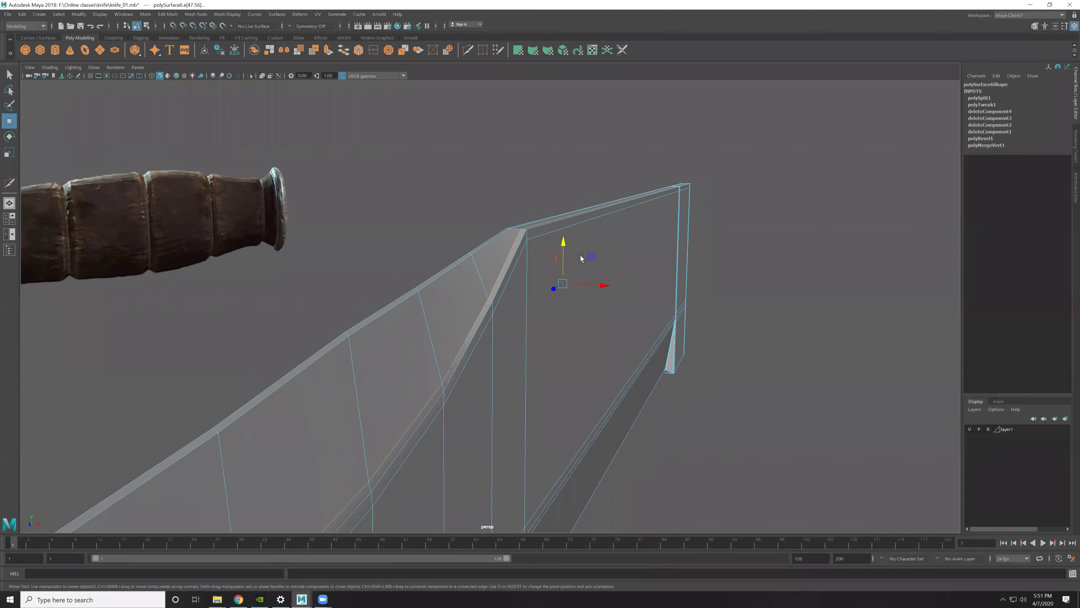
left_click_drag(565, 213, 565, 213, "alt")
scroll(566, 213, "up", 3)
mouse_move(582, 304)
left_mouse_down("alt")
mouse_move(674, 227)
mouse_move(500, 285)
mouse_move(706, 252)
mouse_move(725, 209)
mouse_move(698, 309)
left_mouse_up("alt")
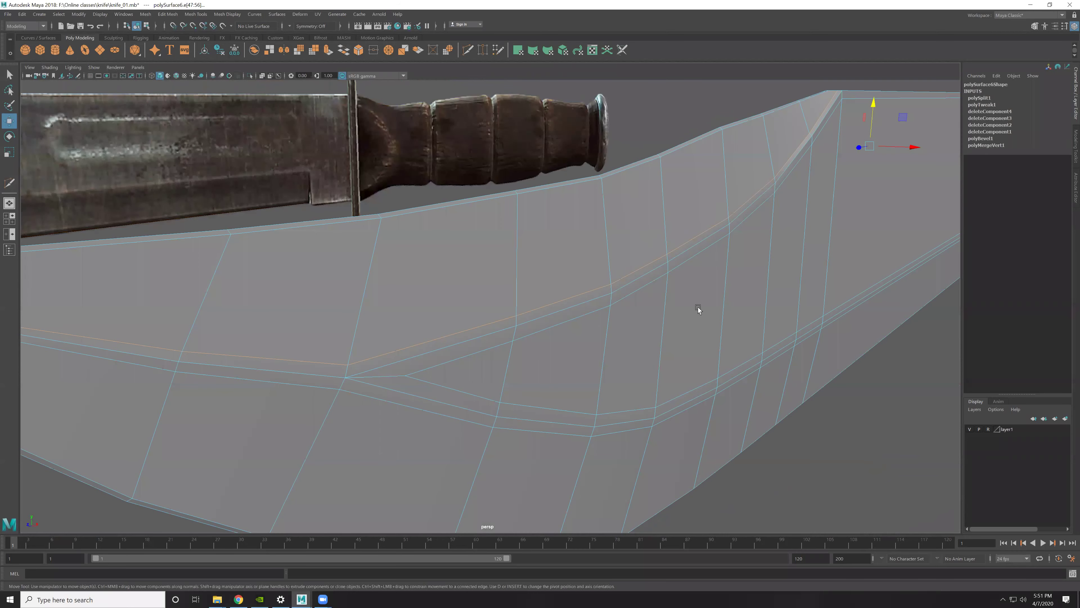
left_click_drag(798, 240, 777, 265, "alt")
Step: Delete the lengthwise edge loop after several delete-and-undo checks
key("ctrl+Delete")
key("ctrl+z")
key("ctrl+Delete")
key("ctrl+z")
key("ctrl+Delete")
key("ctrl+z")
left_click_drag(803, 239, 671, 312, "alt")
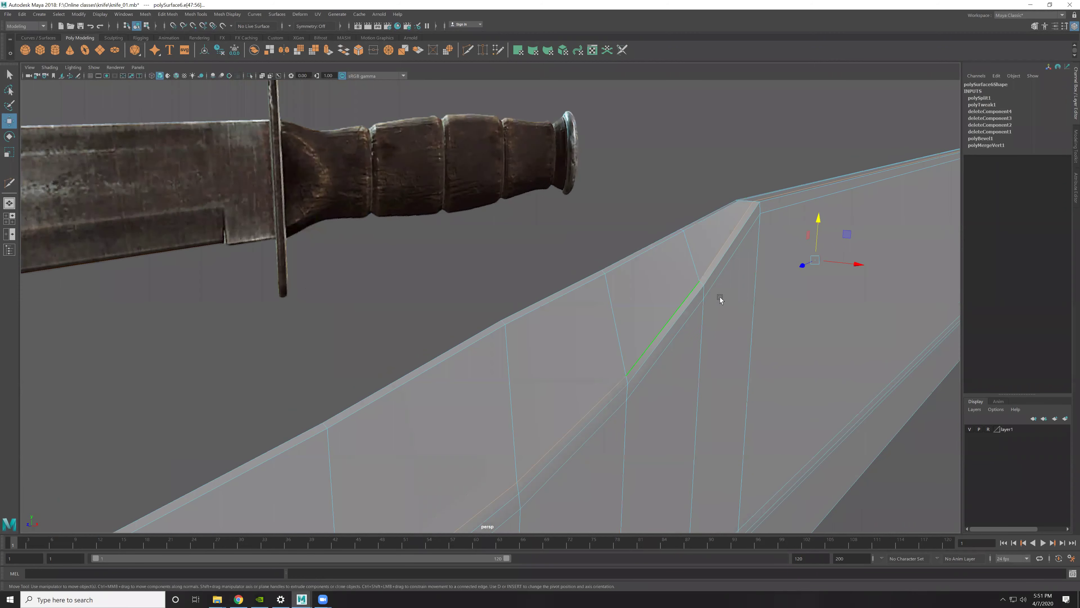
key("ctrl+Delete")
mouse_move(749, 321)
left_mouse_down("alt")
mouse_move(758, 285)
mouse_move(704, 300)
mouse_move(754, 297)
left_mouse_up("alt")
left_click(717, 325)
Step: Multi-Cut a new edge along the swedge bevel of the blade
key("f")
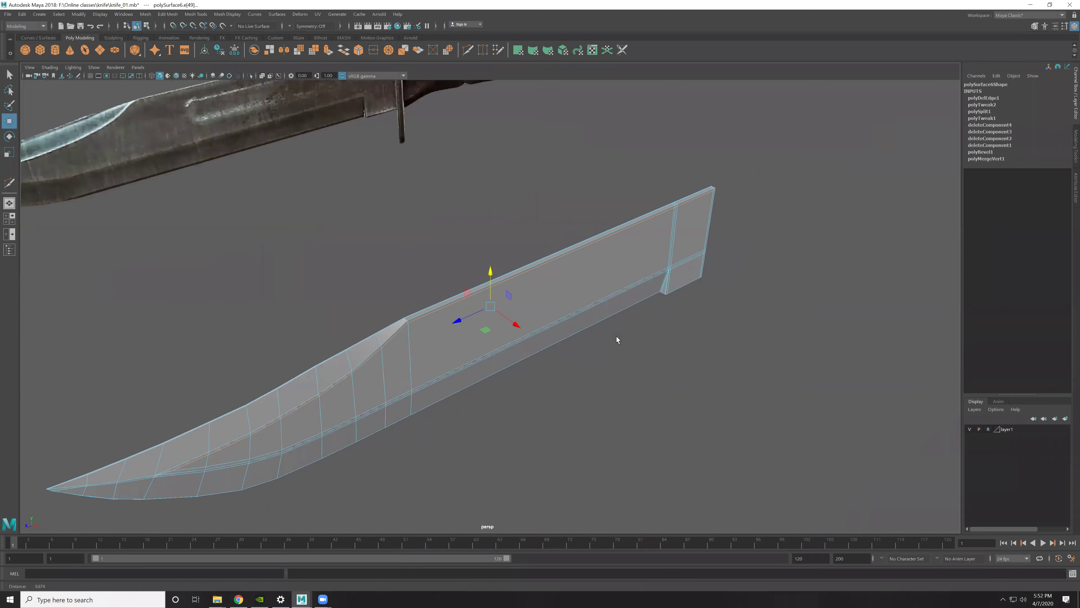
mouse_move(498, 331)
left_mouse_down("alt")
mouse_move(627, 393)
mouse_move(592, 330)
mouse_move(505, 368)
left_mouse_up("alt")
right_click_drag(505, 369, 573, 309, "shift")
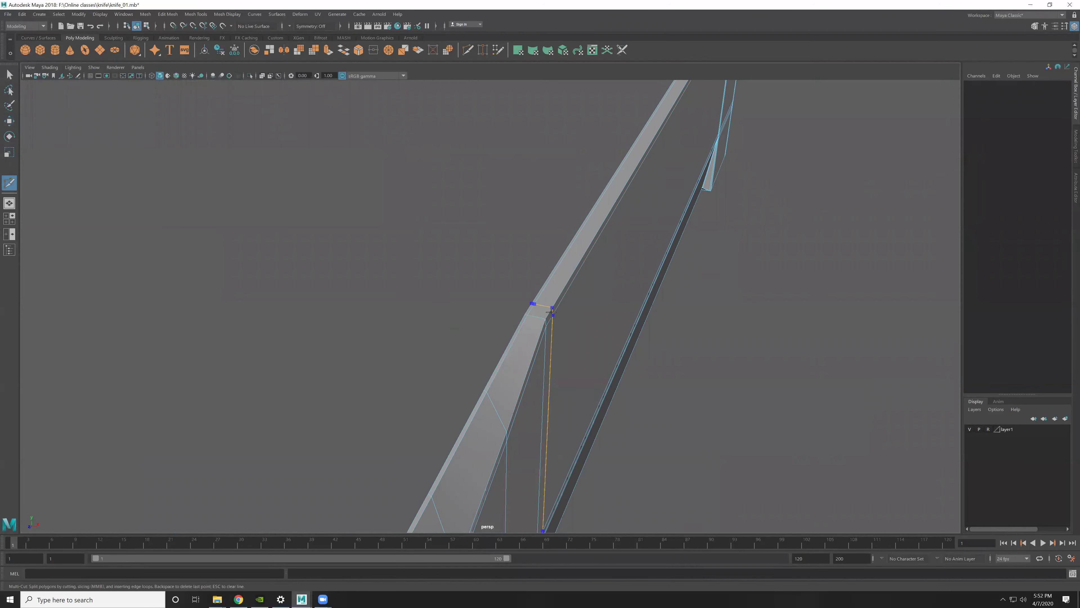
left_click(541, 314)
left_click_drag(543, 357, 514, 353, "alt")
key("w")
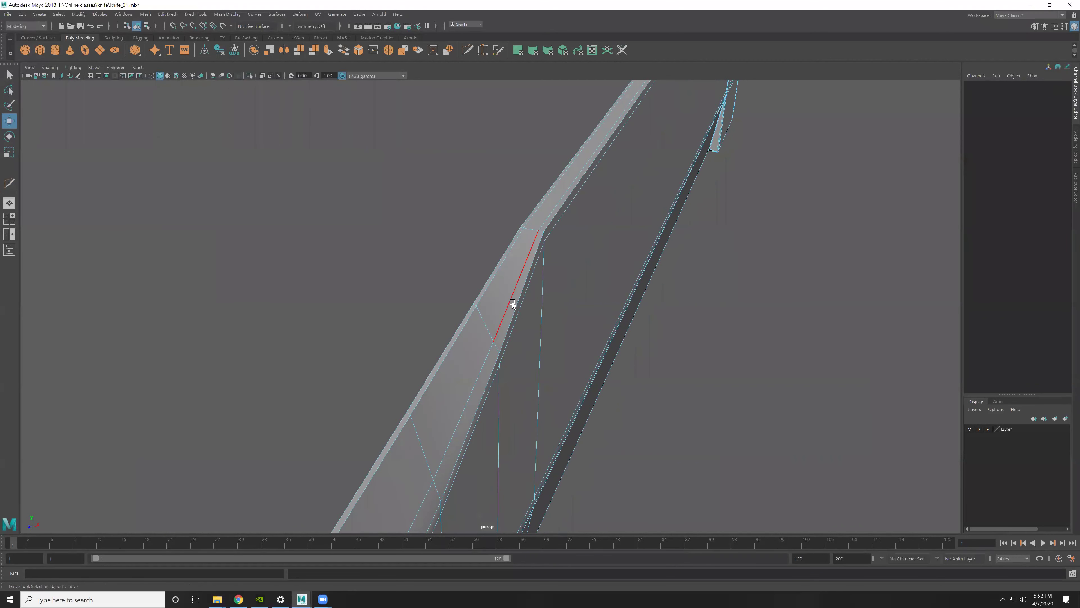
Step: Undo the accidental edge extrude and delete the unwanted cut edge
left_click(513, 303)
key("ctrl+e")
key("ctrl+z")
key("w")
key("Delete")
Step: Cut another edge across the swedge bevel
left_click_drag(489, 325, 421, 374, "alt")
left_click(419, 377)
right_click_drag(419, 376, 430, 421, "shift")
mouse_move(476, 353)
left_mouse_down("alt")
mouse_move(557, 351)
mouse_move(386, 357)
left_mouse_up("alt")
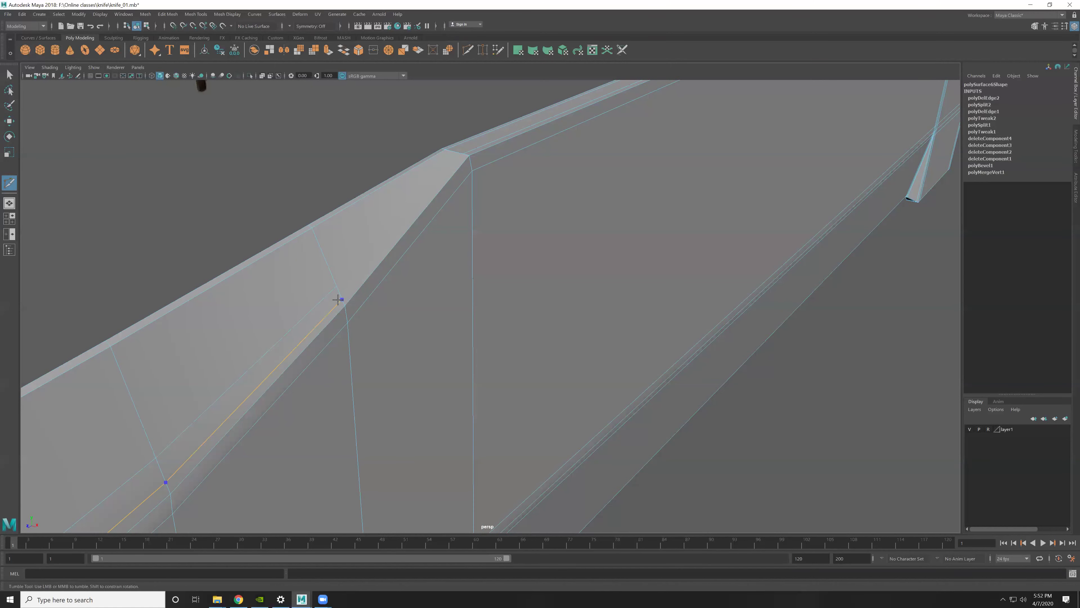
left_click(347, 323)
Step: Delete the stray edges running along the bevel
left_click(317, 312)
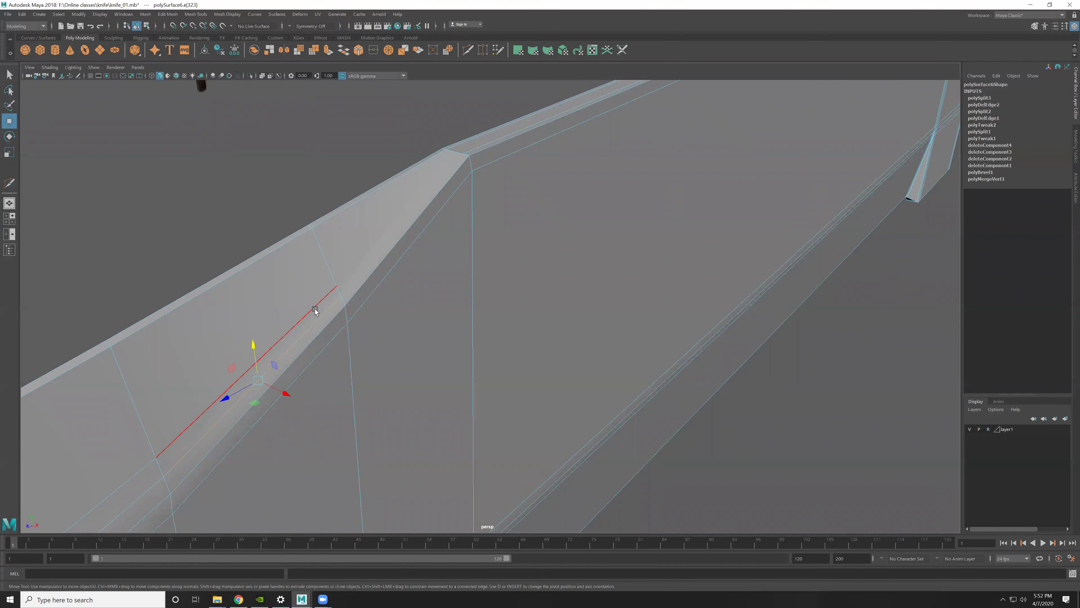
mouse_move(314, 305)
left_mouse_down("alt")
mouse_move(261, 387)
mouse_move(361, 371)
left_mouse_up("alt")
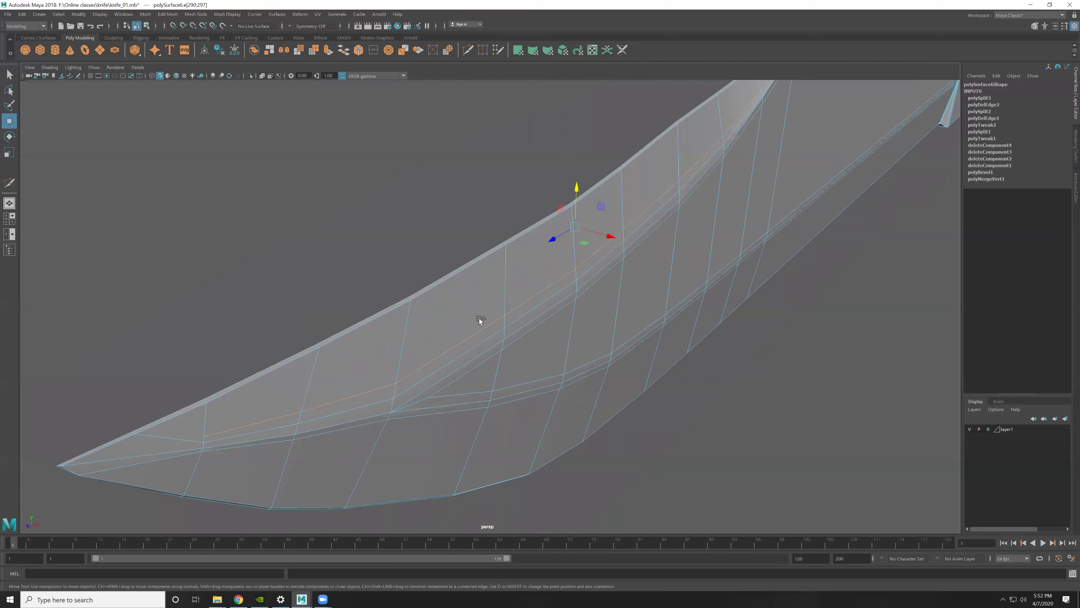
key("ctrl+Delete")
scroll(260, 432, "up", 5)
scroll(373, 388, "down", 2)
Step: Start a new Multi-Cut near the blade tip, placing its first two points
left_click_drag(526, 369, 489, 294, "alt")
right_click_drag(488, 293, 490, 285, "shift")
left_click(498, 309)
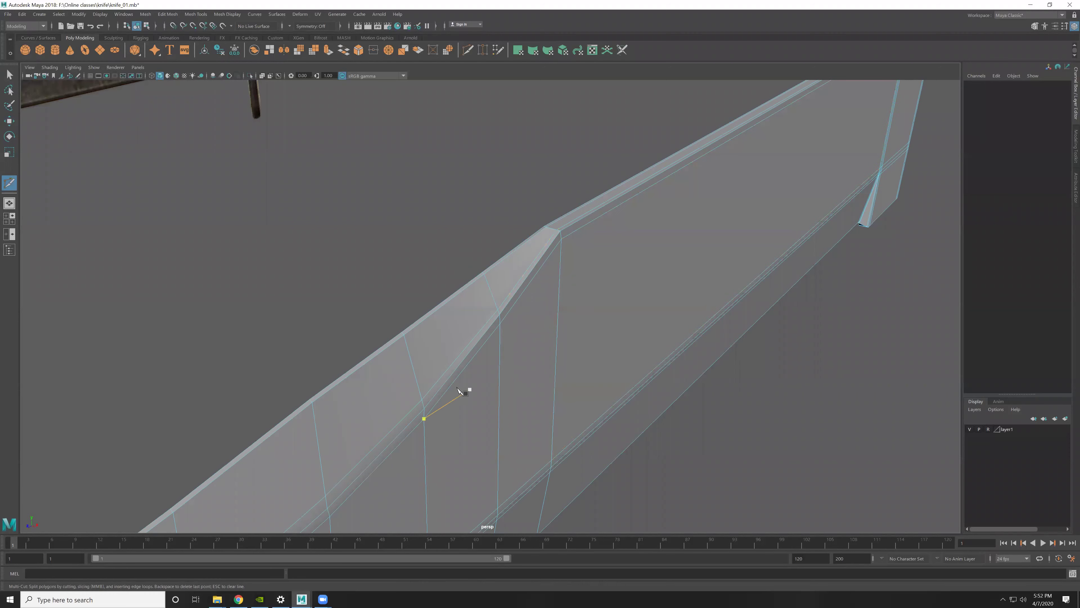
left_click_drag(466, 390, 513, 376, "alt")
left_click(522, 374)
mouse_move(413, 261)
left_mouse_down("alt")
mouse_move(523, 286)
mouse_move(548, 304)
left_mouse_up("alt")
left_click_drag(479, 299, 412, 255, "alt")
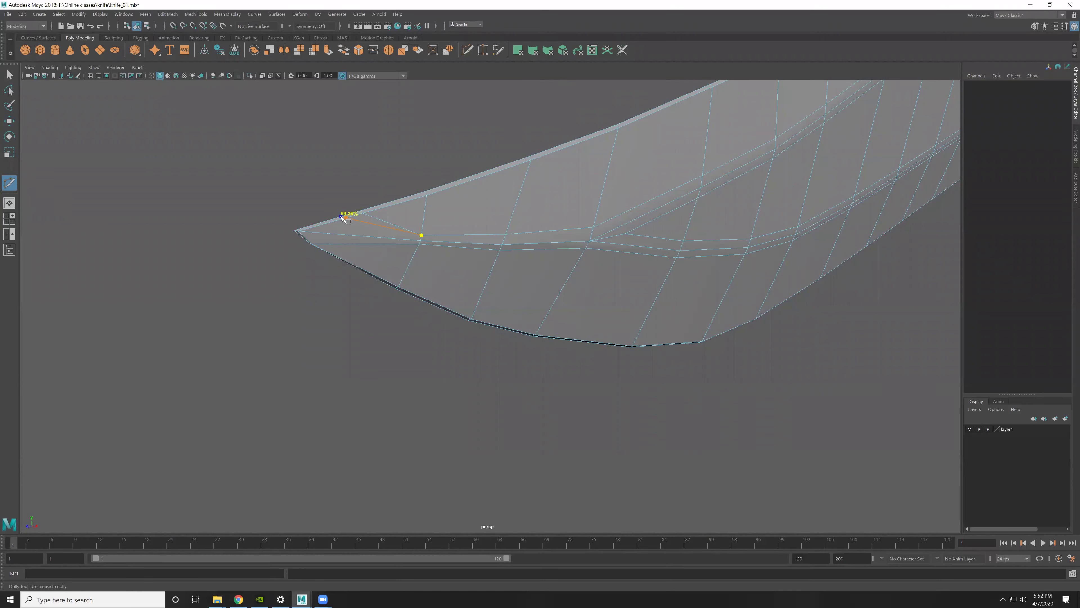
Step: Add a new Multi-Cut edge at the blade's pointed tip corner
key("w")
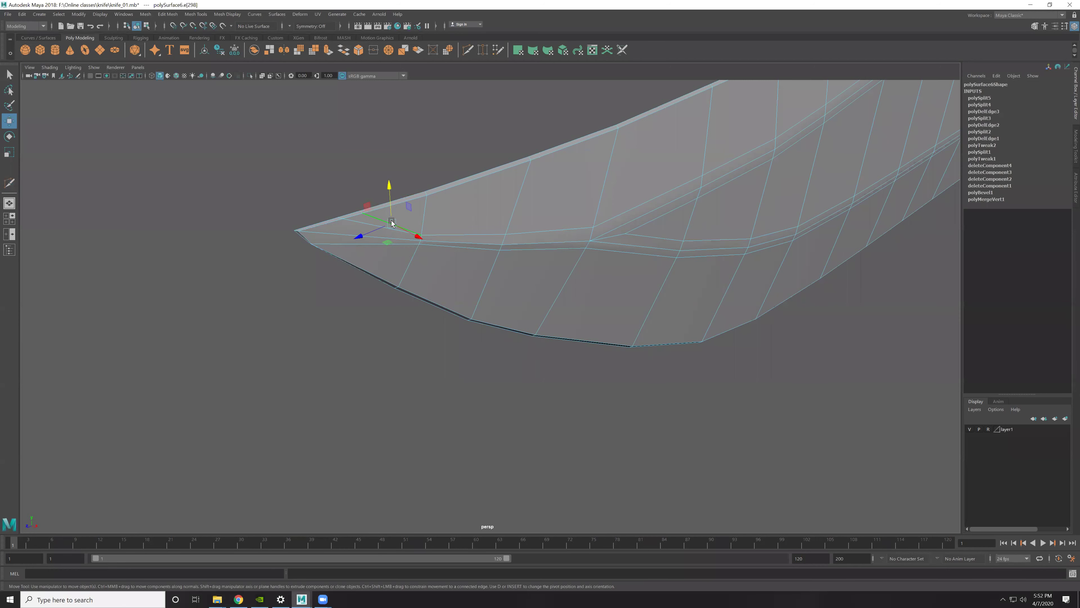
mouse_move(374, 257)
left_mouse_down("alt")
mouse_move(421, 251)
mouse_move(489, 209)
left_mouse_up("alt")
key("y")
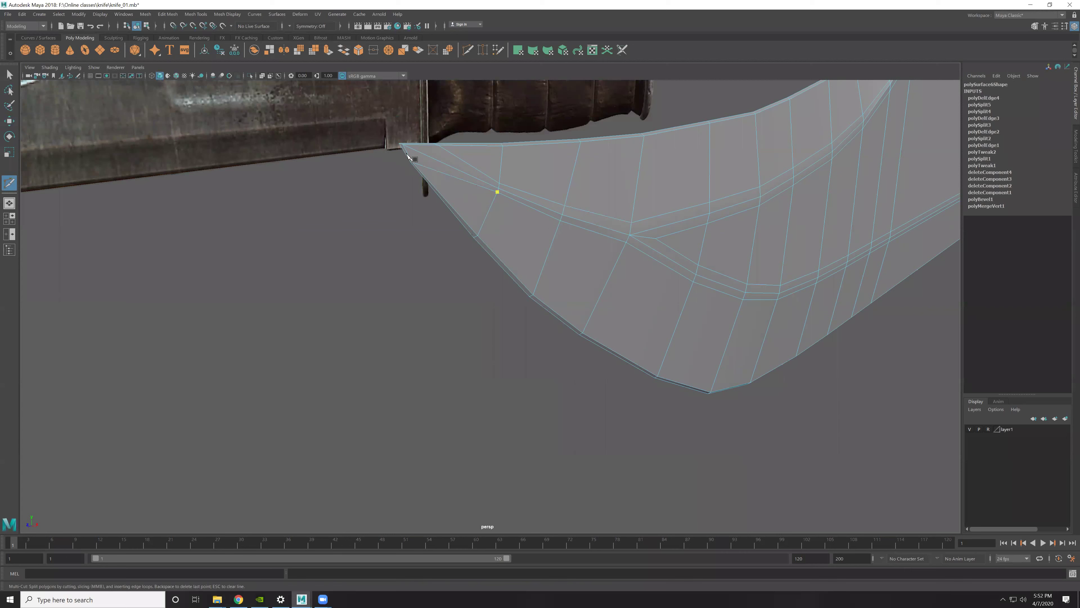
left_click(407, 158)
key("w")
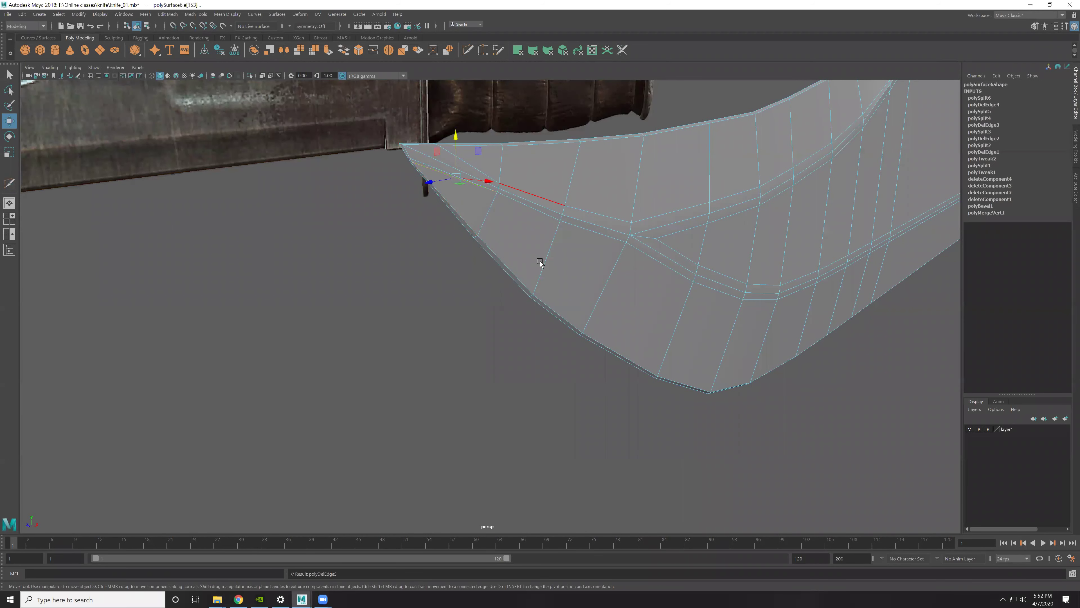
Step: Orbit and zoom out to inspect the whole blade with its new tip cut
key("F8")
scroll(498, 189, "down", 5)
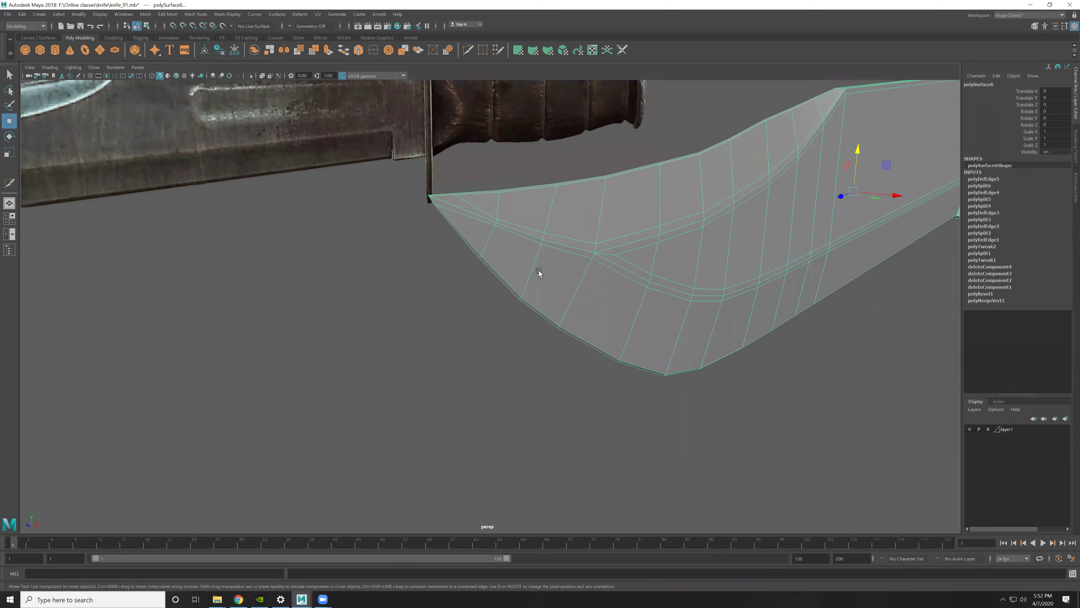
left_click(526, 332)
mouse_move(526, 332)
left_mouse_down("alt")
mouse_move(603, 274)
mouse_move(570, 273)
mouse_move(755, 284)
left_mouse_up("alt")
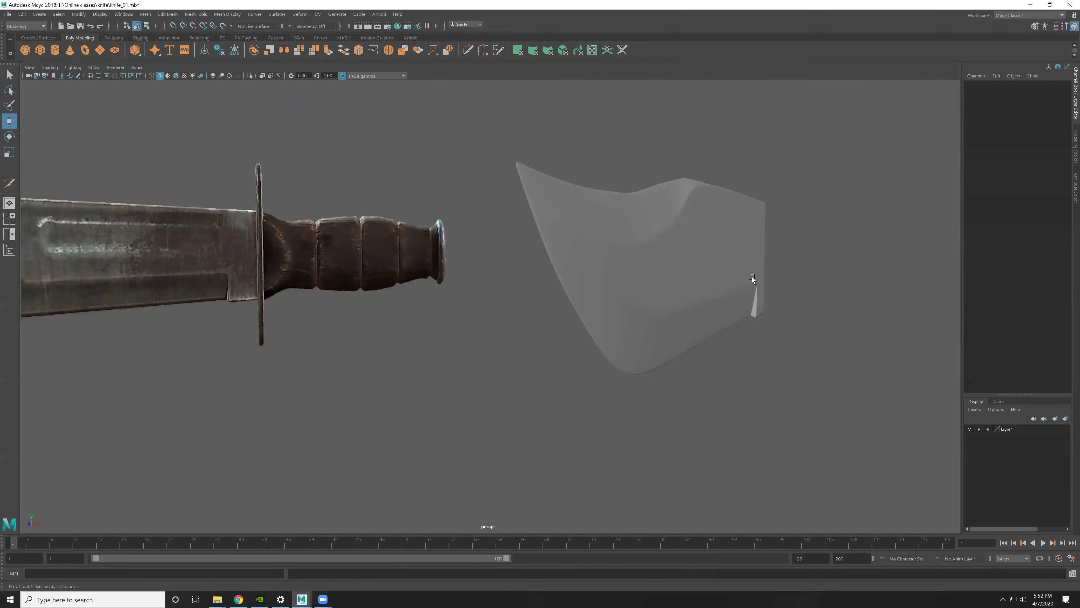
scroll(605, 271, "up", 5)
left_click(632, 255)
mouse_move(632, 256)
left_mouse_down("alt")
mouse_move(523, 305)
mouse_move(544, 362)
left_mouse_up("alt")
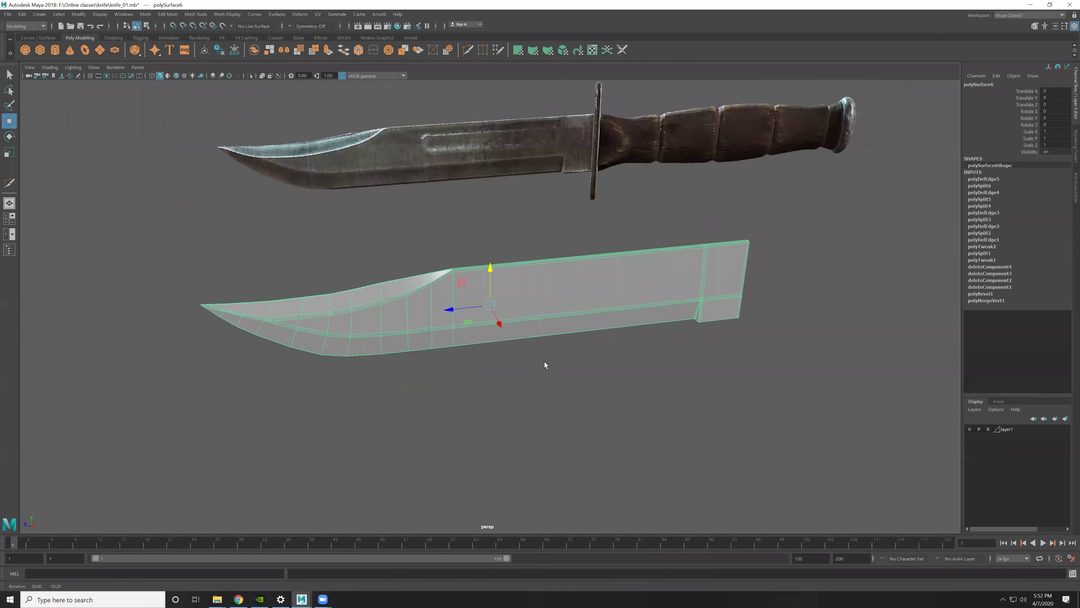
scroll(513, 367, "up", 5)
scroll(636, 352, "down", 3)
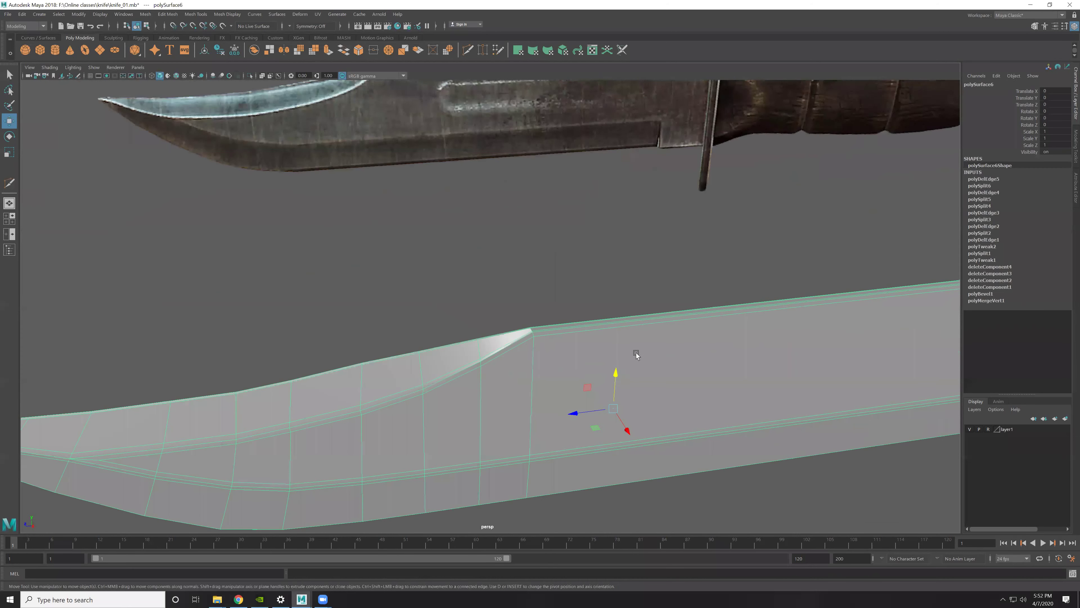
scroll(604, 337, "up", 3)
Step: Cut a new edge from the clip-spine corner down across the blade face
key("y")
key("F11")
key("w")
left_click(638, 311)
right_click_drag(708, 299, 564, 307, "shift")
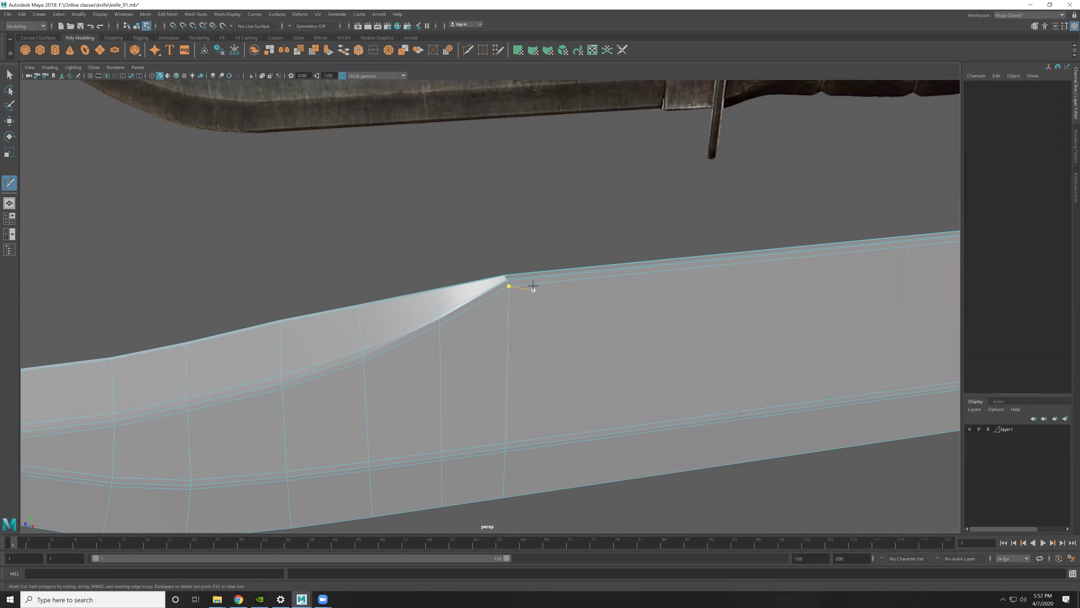
left_click(500, 288)
key("w")
Step: Orbit out to view the whole knife and reselect the blade mesh
key("F8")
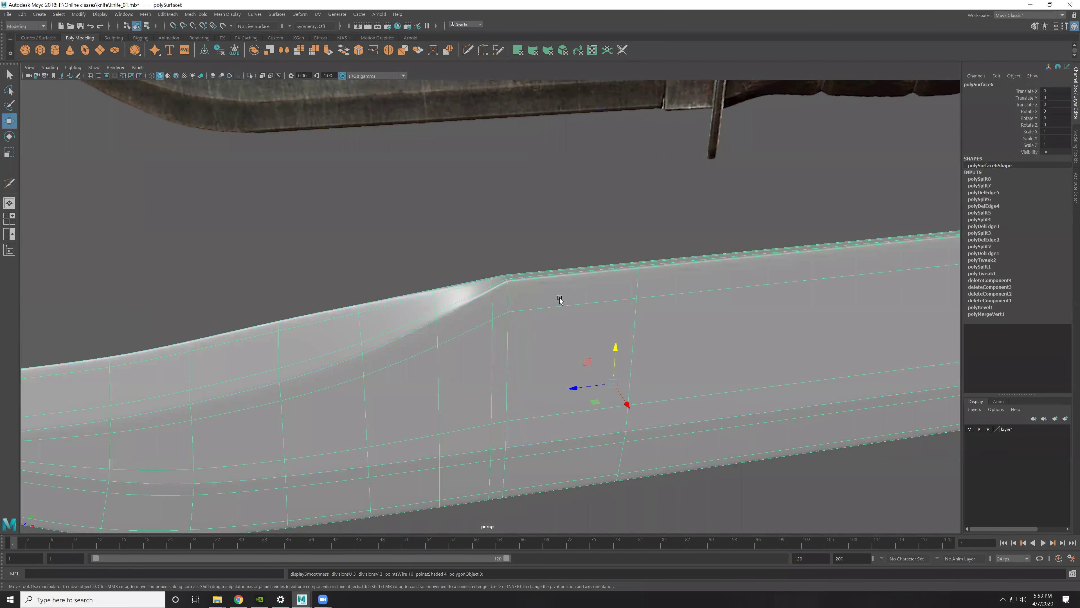
left_click(796, 386)
mouse_move(795, 386)
left_mouse_down("alt")
mouse_move(663, 338)
mouse_move(630, 362)
mouse_move(624, 327)
mouse_move(642, 313)
mouse_move(677, 327)
mouse_move(655, 319)
mouse_move(827, 330)
mouse_move(482, 359)
mouse_move(590, 410)
mouse_move(451, 414)
mouse_move(510, 409)
mouse_move(530, 384)
mouse_move(463, 371)
mouse_move(620, 336)
mouse_move(617, 359)
left_mouse_up("alt")
left_click(451, 414)
Step: Select the pair of vertices at the blade's rear lower corner in side view
key("F9")
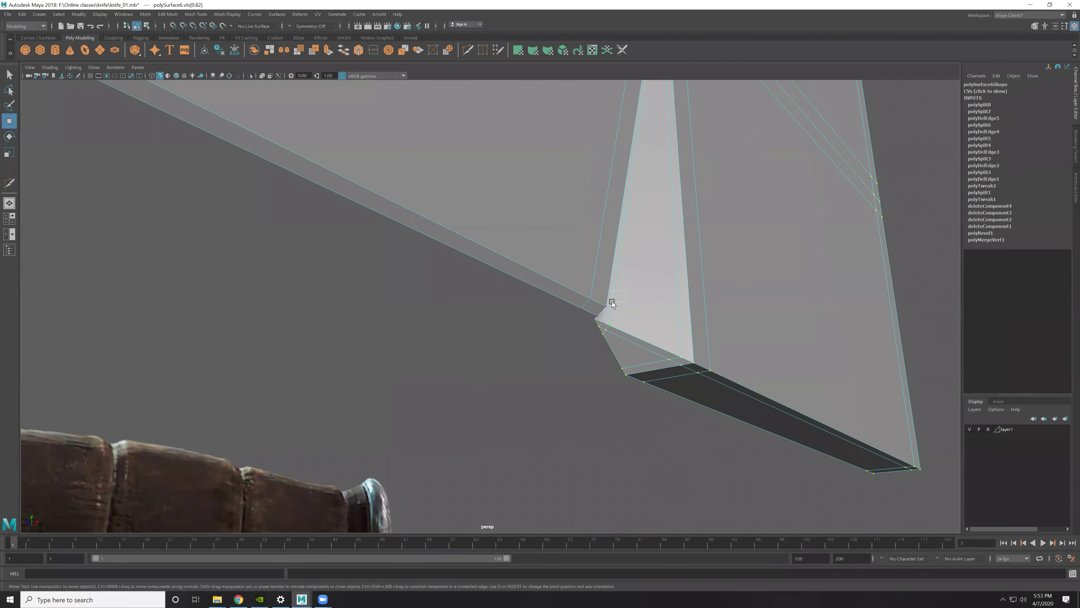
left_click(611, 302)
left_click_drag(637, 293, 592, 334)
key("f")
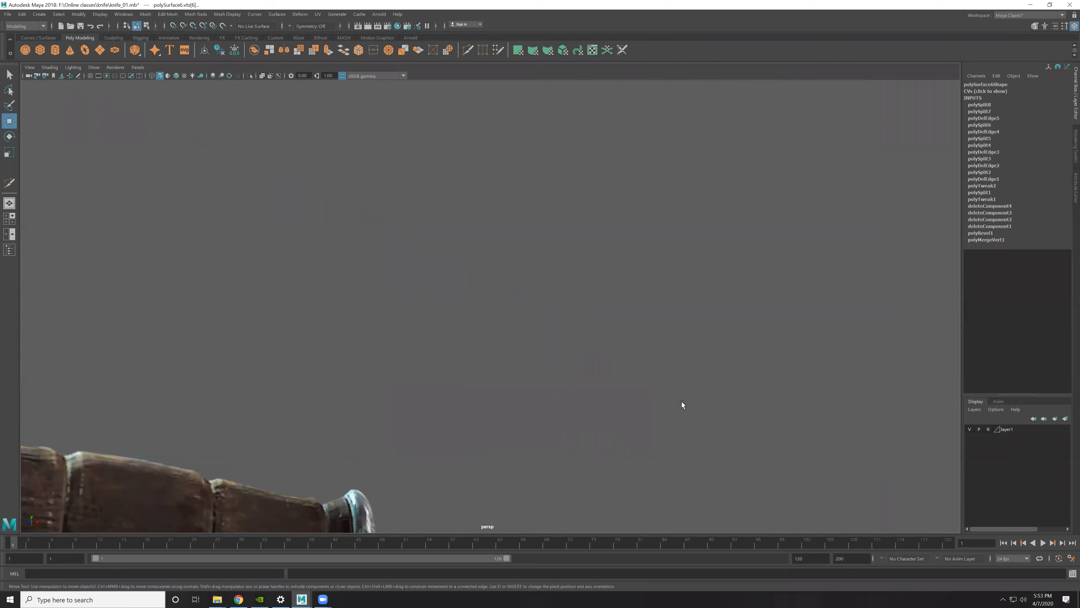
scroll(682, 401, "down", 5)
mouse_move(651, 380)
left_mouse_down("alt")
mouse_move(735, 388)
mouse_move(594, 383)
left_mouse_up("alt")
key("space")
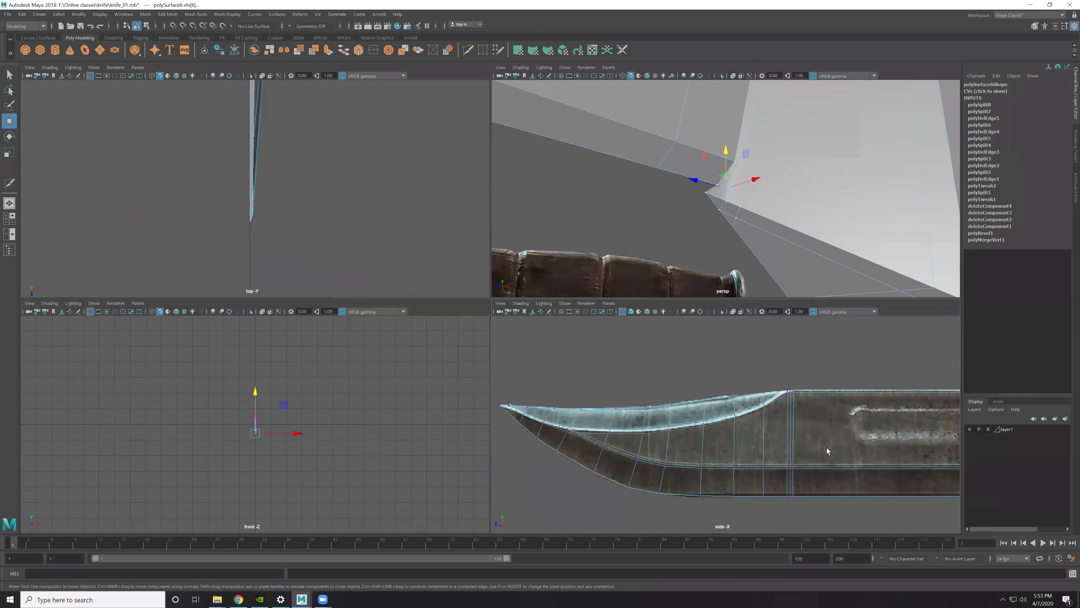
key("space")
key("f")
scroll(535, 378, "up", 2)
scroll(490, 353, "up", 2)
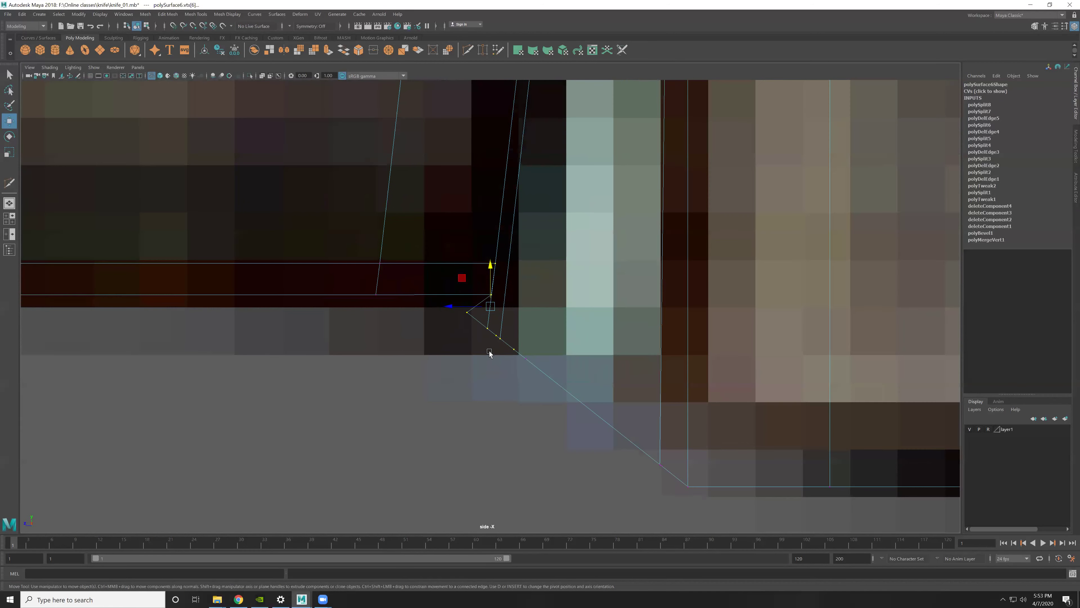
mouse_move(528, 297)
left_mouse_down()
mouse_move(481, 256)
mouse_move(422, 280)
left_mouse_up()
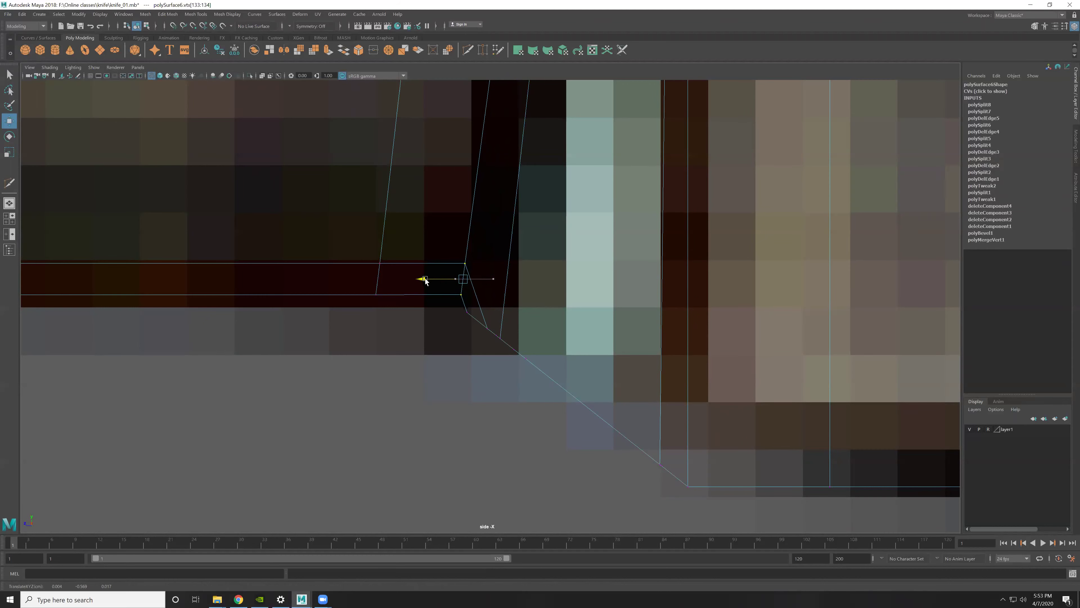
scroll(458, 300, "down", 5)
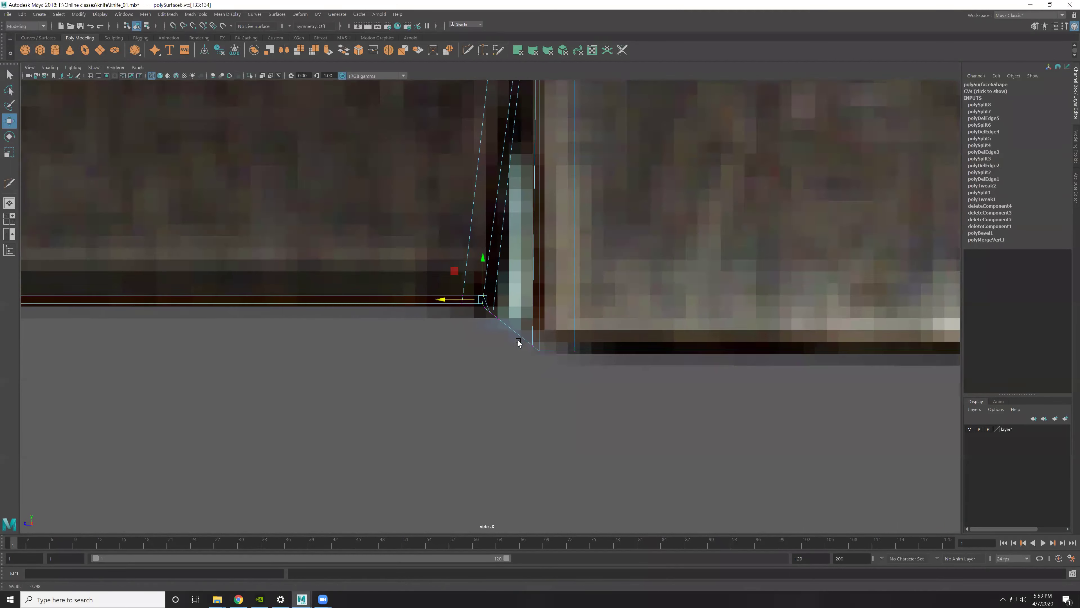
Step: Multi-Cut a new edge from the blade's lower edge up to the rear corner
key("space")
key("space")
key("f")
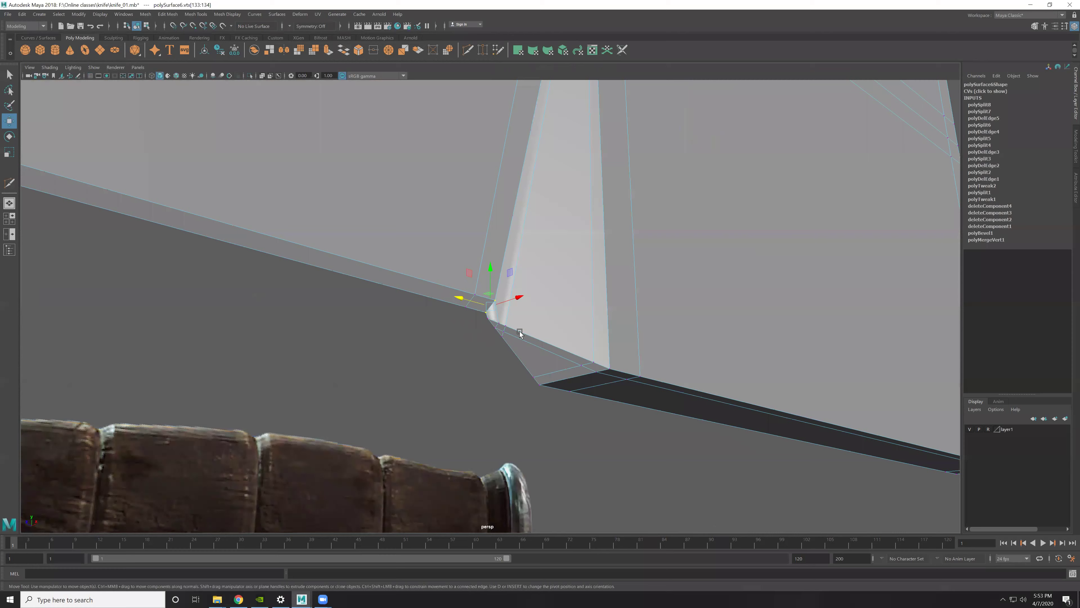
left_click_drag(520, 331, 545, 327, "alt")
scroll(545, 327, "up", 3)
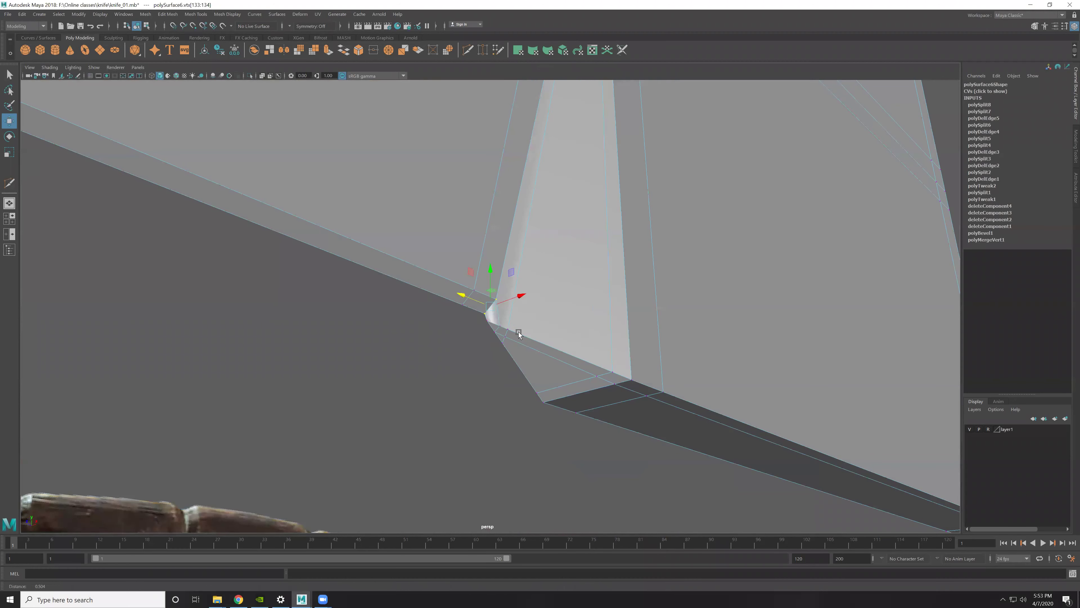
scroll(518, 332, "down", 3)
scroll(499, 392, "up", 3)
left_click(512, 342)
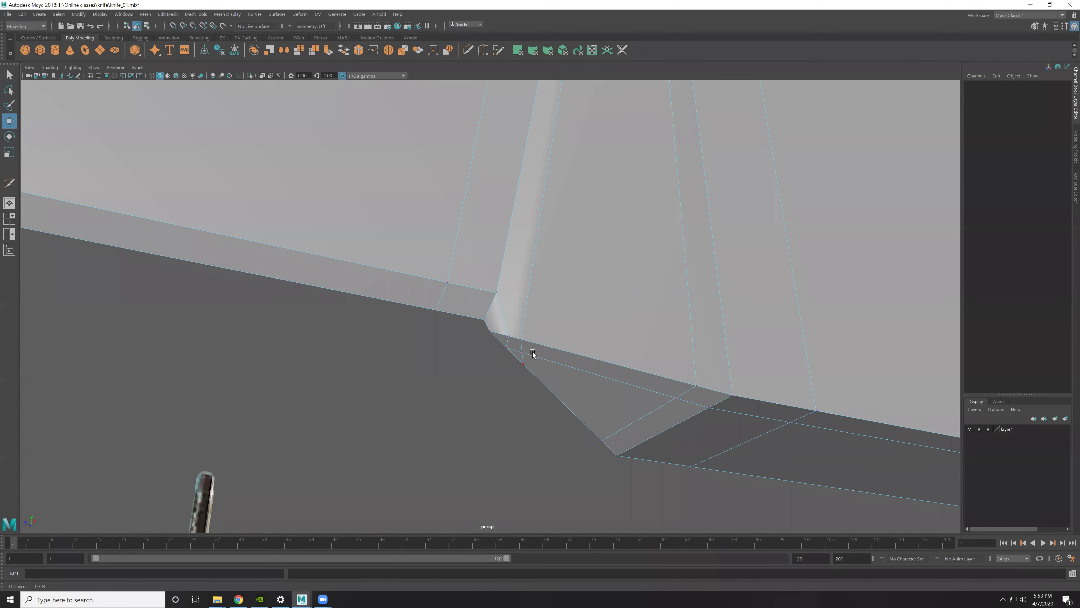
key("ctrl+shift+x")
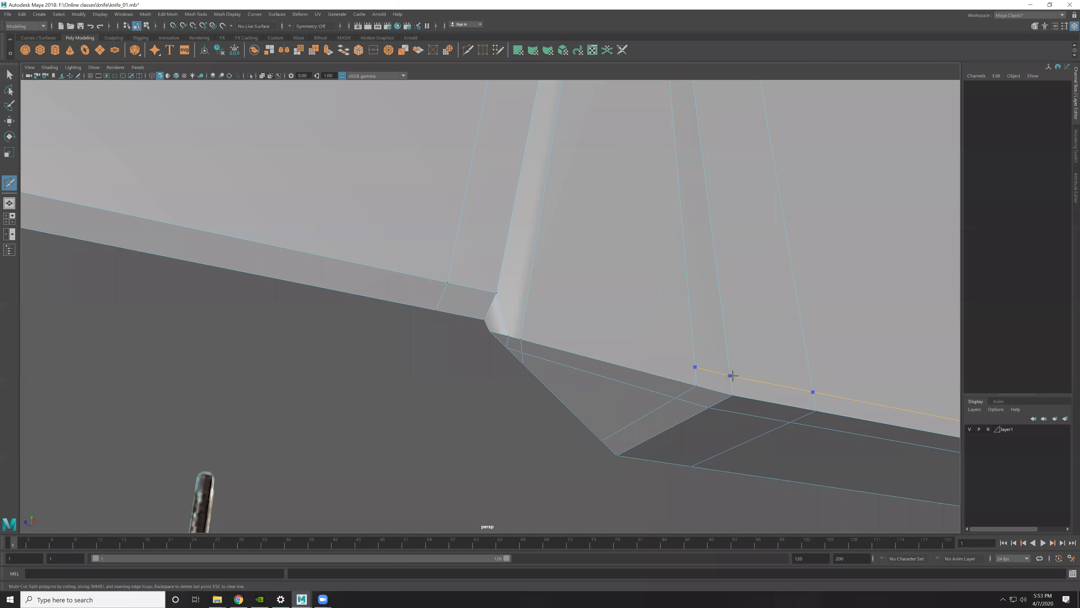
left_click(694, 358)
left_click(519, 299)
key("Return")
Step: Delete the two stray edges next to the rear corner
key("w")
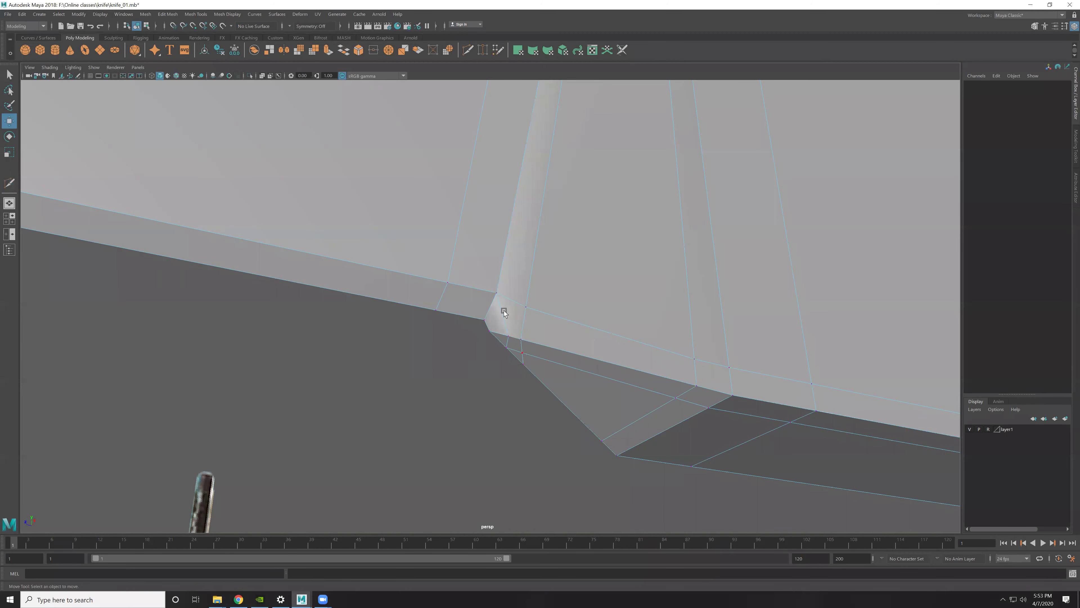
left_click(502, 322)
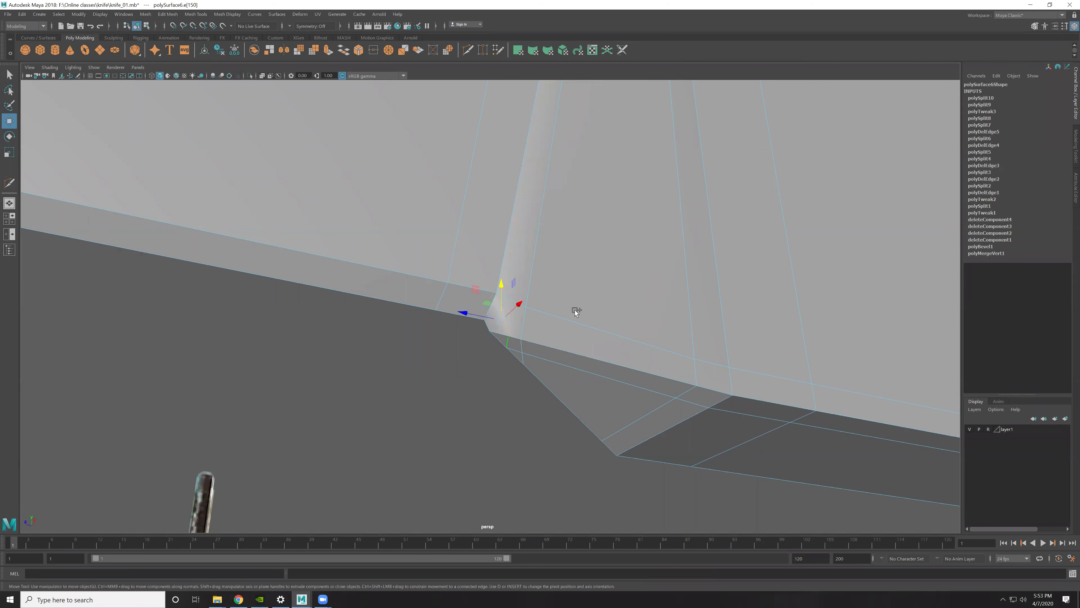
key("Delete")
left_click(547, 361)
key("Delete")
Step: Select the two rear-corner vertices and frame them in the side view
mouse_move(509, 354)
left_mouse_down("alt")
mouse_move(554, 355)
mouse_move(490, 329)
mouse_move(549, 402)
mouse_move(556, 381)
mouse_move(527, 384)
mouse_move(476, 324)
left_mouse_up("alt")
left_click(499, 352)
left_click(520, 385)
key("F9")
left_click(485, 314)
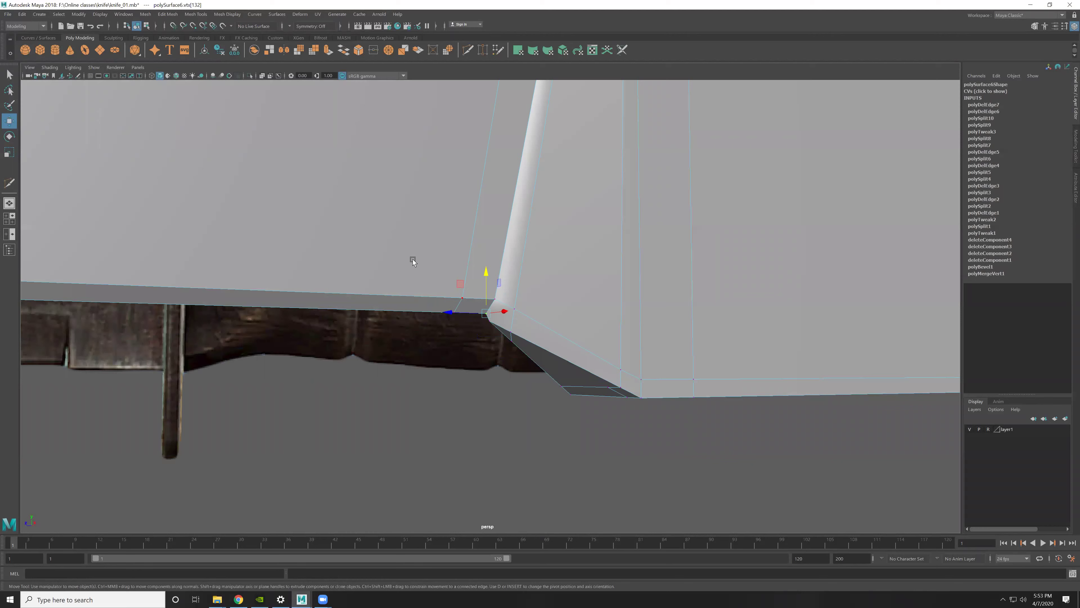
left_click_drag(503, 319, 499, 310)
mouse_move(506, 308)
middle_mouse_down("alt")
mouse_move(526, 343)
mouse_move(362, 322)
middle_mouse_up("alt")
key("space")
key("space")
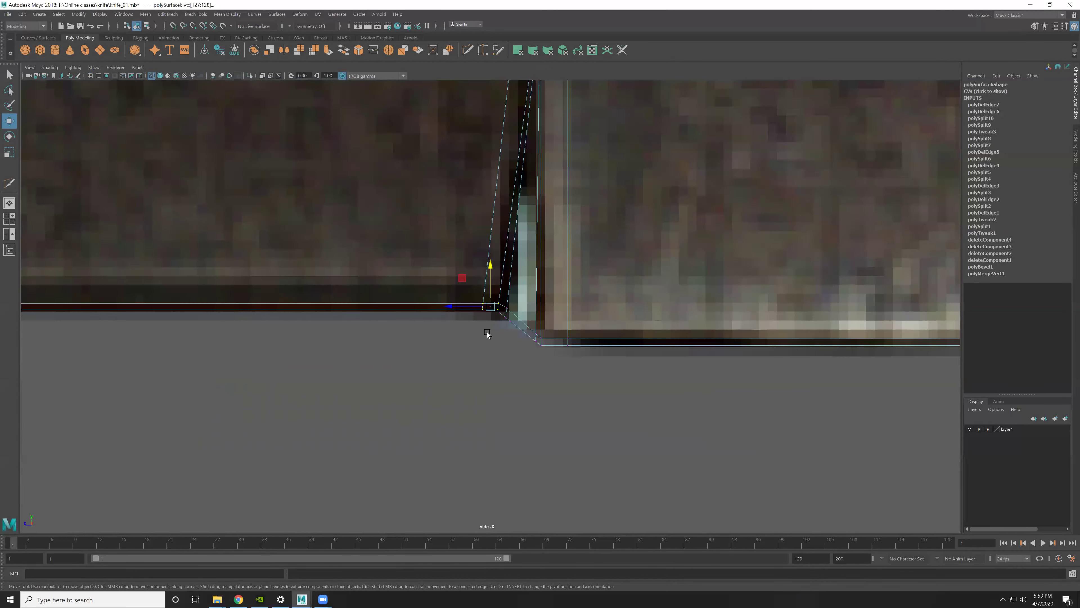
Step: Select the vertices along the blade's lower edge near the heel
scroll(487, 332, "down", 3)
scroll(272, 282, "down", 5)
scroll(697, 471, "up", 4)
scroll(550, 328, "up", 4)
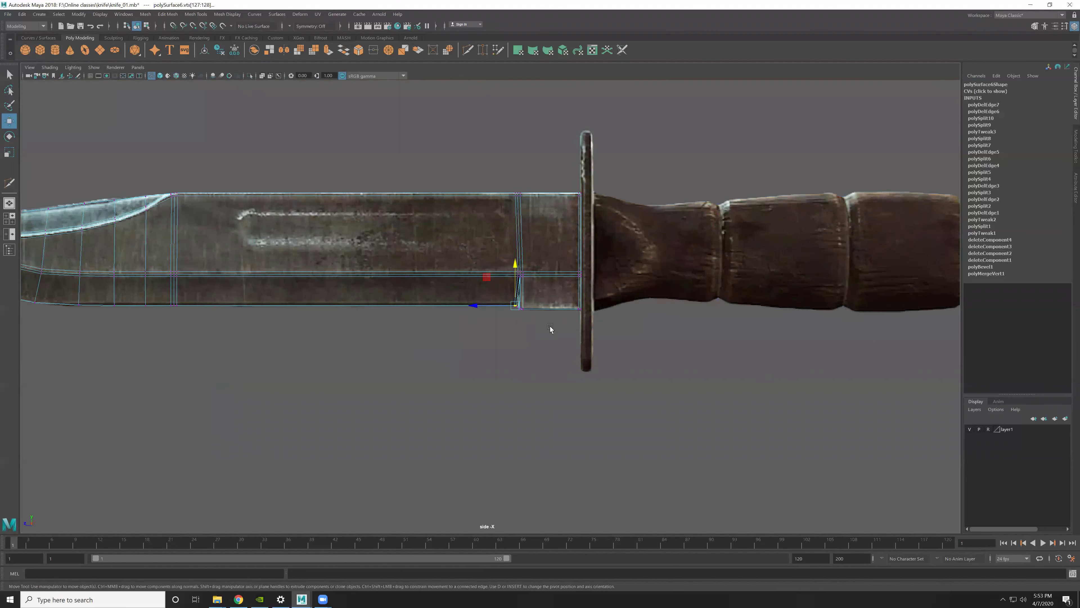
scroll(456, 359, "down", 3)
scroll(416, 326, "up", 1)
scroll(414, 309, "up", 4)
mouse_move(412, 308)
left_mouse_down()
mouse_move(457, 337)
mouse_move(404, 335)
left_mouse_up()
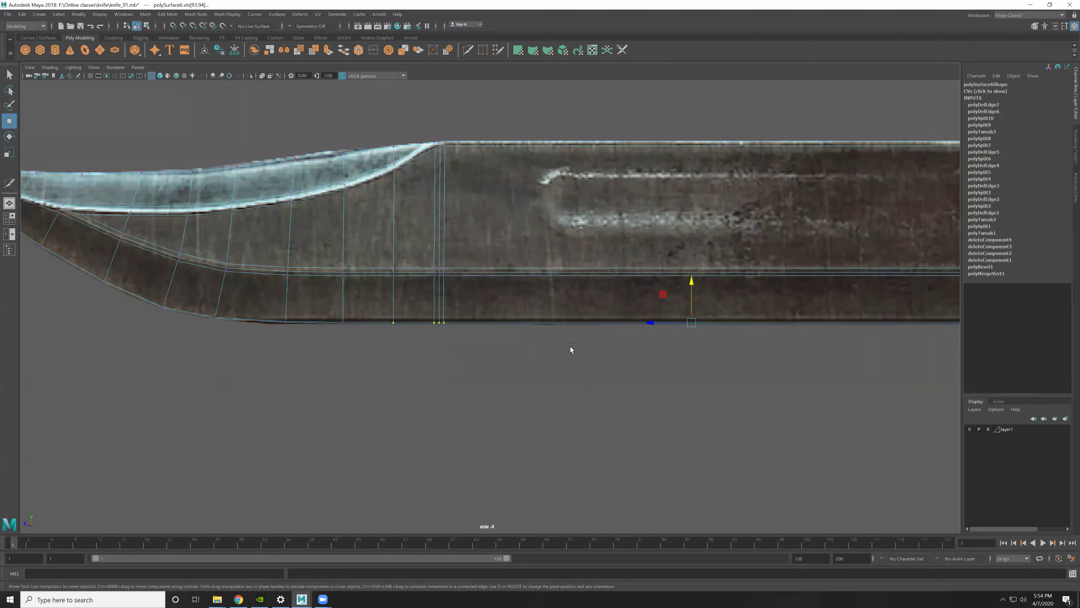
scroll(504, 316, "down", 3)
scroll(504, 316, "up", 3)
scroll(511, 325, "up", 1)
key("space")
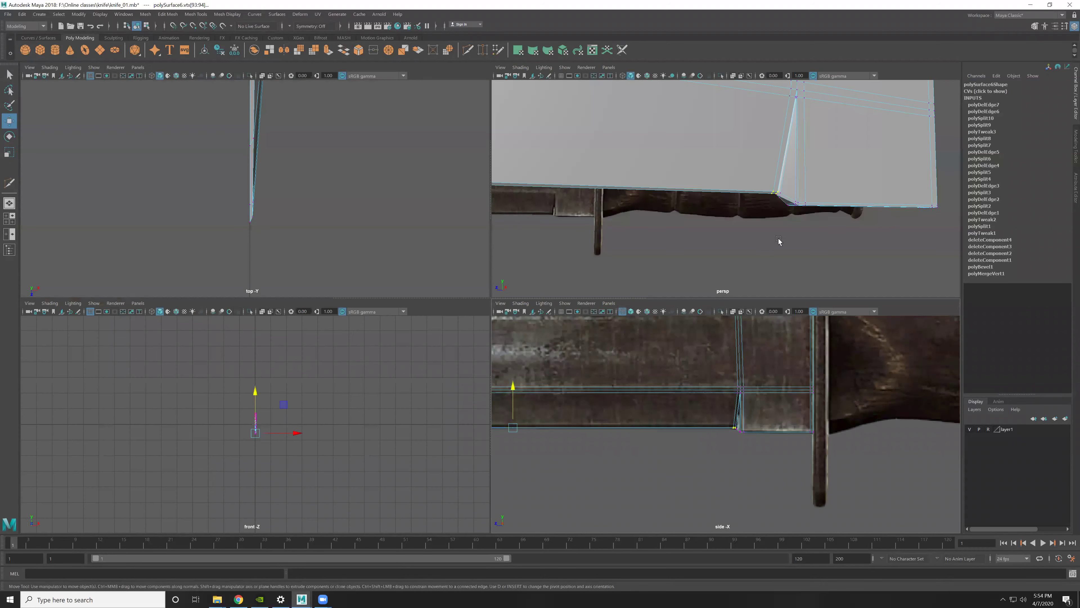
key("space")
scroll(529, 256, "up", 2)
scroll(567, 320, "up", 2)
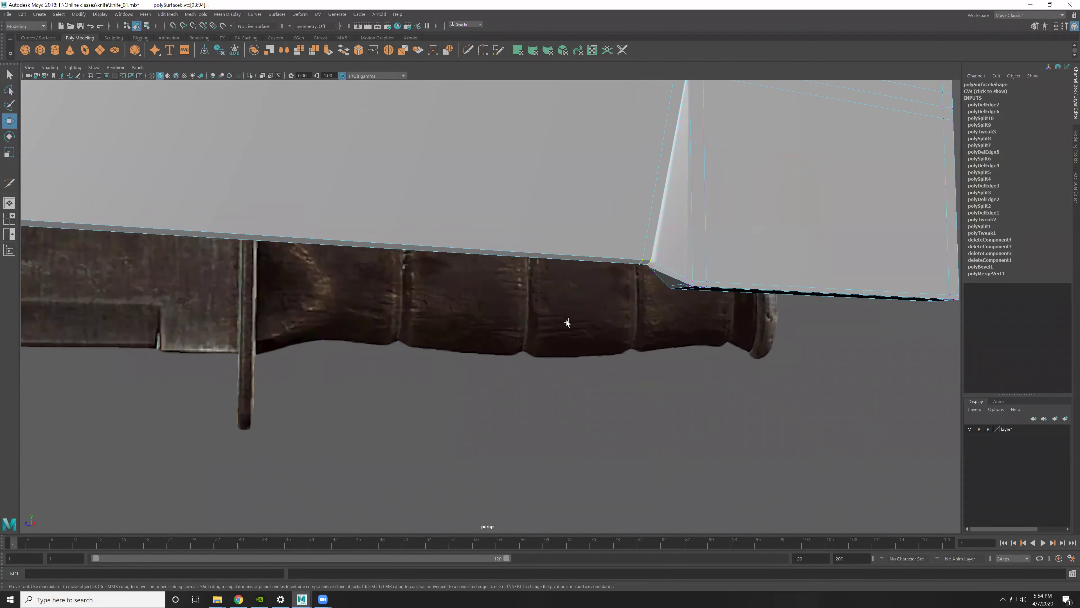
scroll(410, 327, "up", 2)
middle_click_drag(410, 326, 598, 338, "alt")
scroll(330, 308, "down", 3)
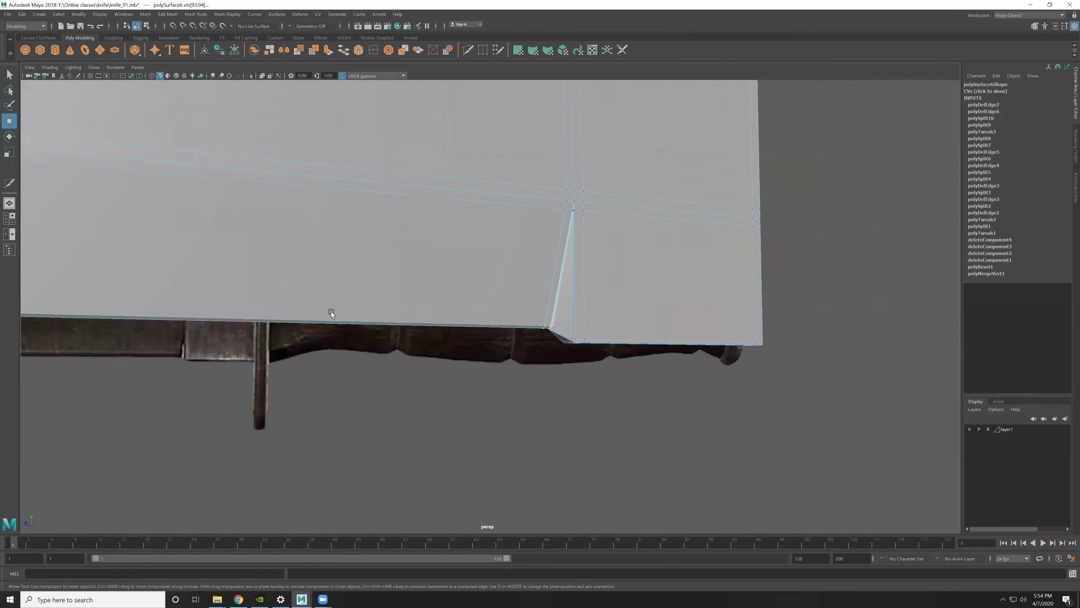
scroll(308, 327, "down", 2)
left_click_drag(308, 327, 324, 331, "alt")
Step: Edit the move pivot, placing it on the blade face and aligning it to the blade edge
key("d")
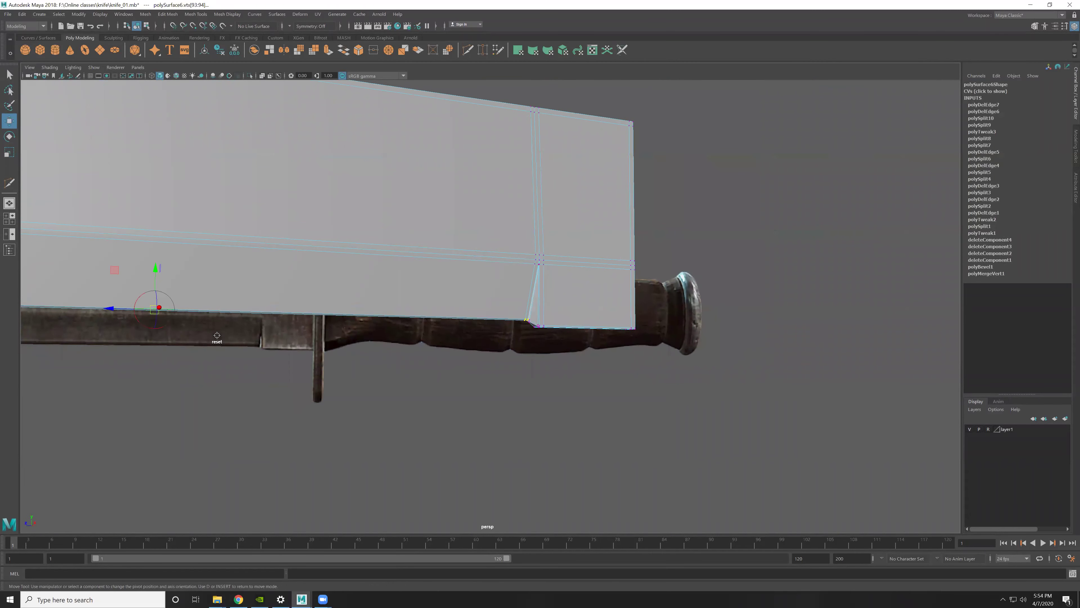
left_click_drag(110, 311, 497, 336)
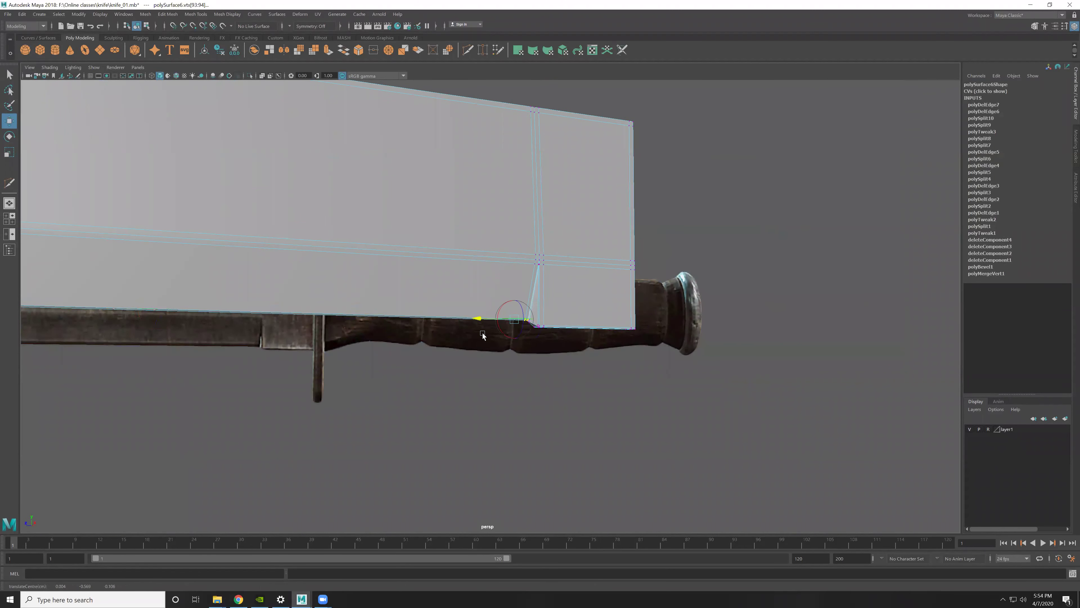
scroll(492, 337, "up", 2)
scroll(494, 340, "down", 2)
scroll(510, 362, "up", 3)
scroll(525, 374, "up", 2)
scroll(525, 375, "up", 2)
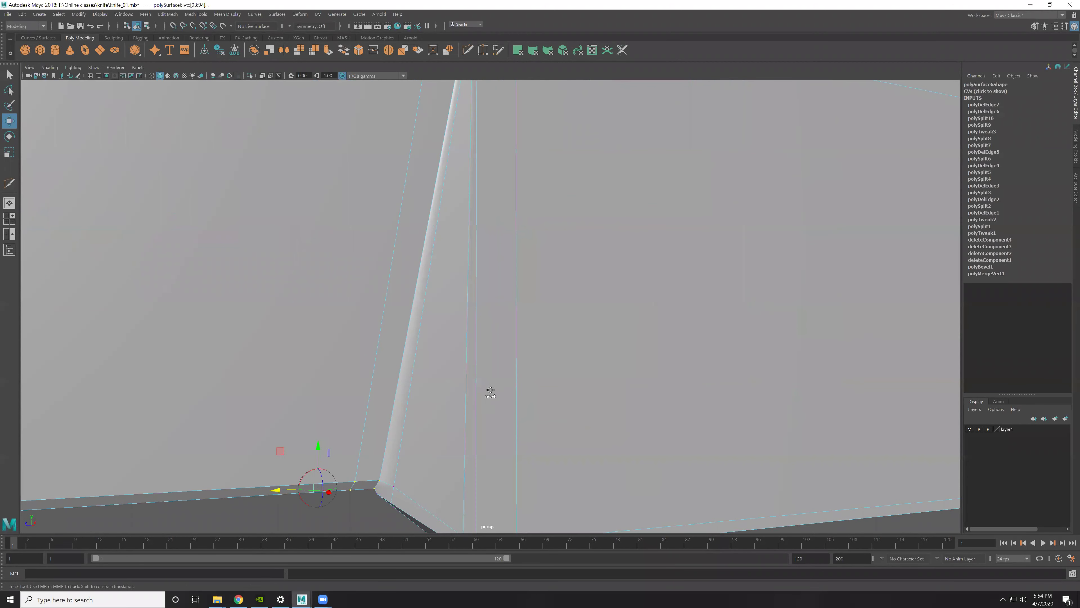
scroll(510, 392, "down", 1)
left_click_drag(338, 398, 423, 245)
left_click(424, 243)
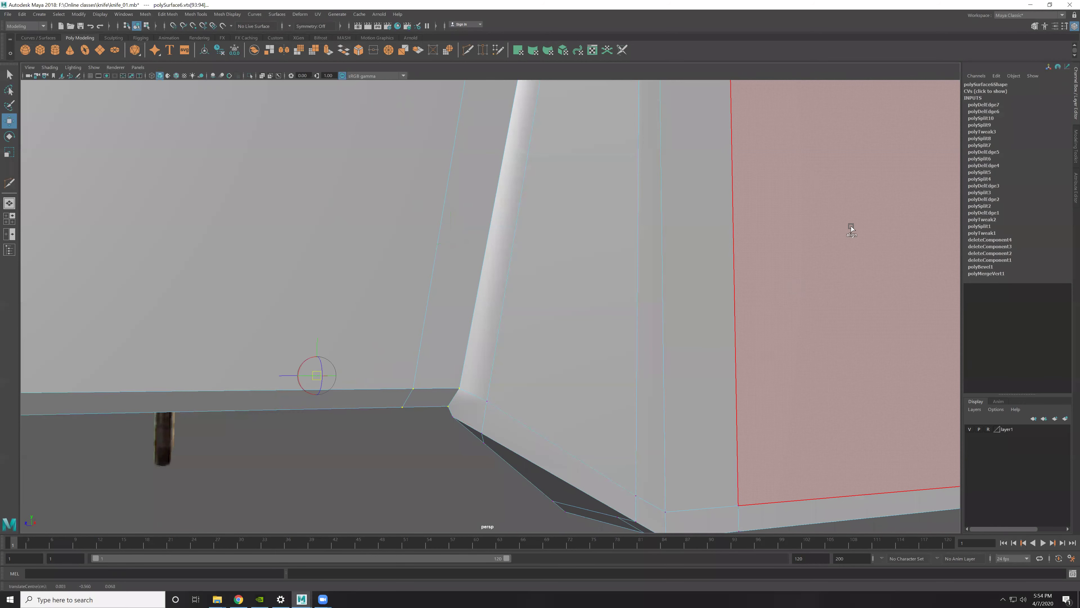
Step: Snap the pivot to the corner vertex and snap the selected vertices down onto the lower edge
middle_click_drag(548, 355, 590, 321, "alt")
scroll(590, 321, "up", 1)
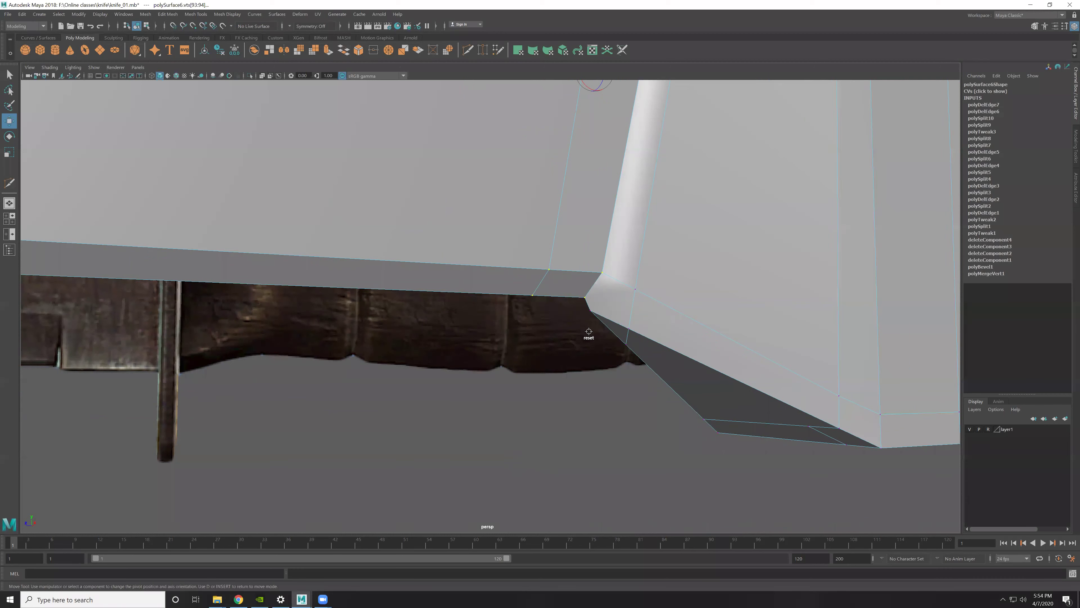
left_click(584, 296)
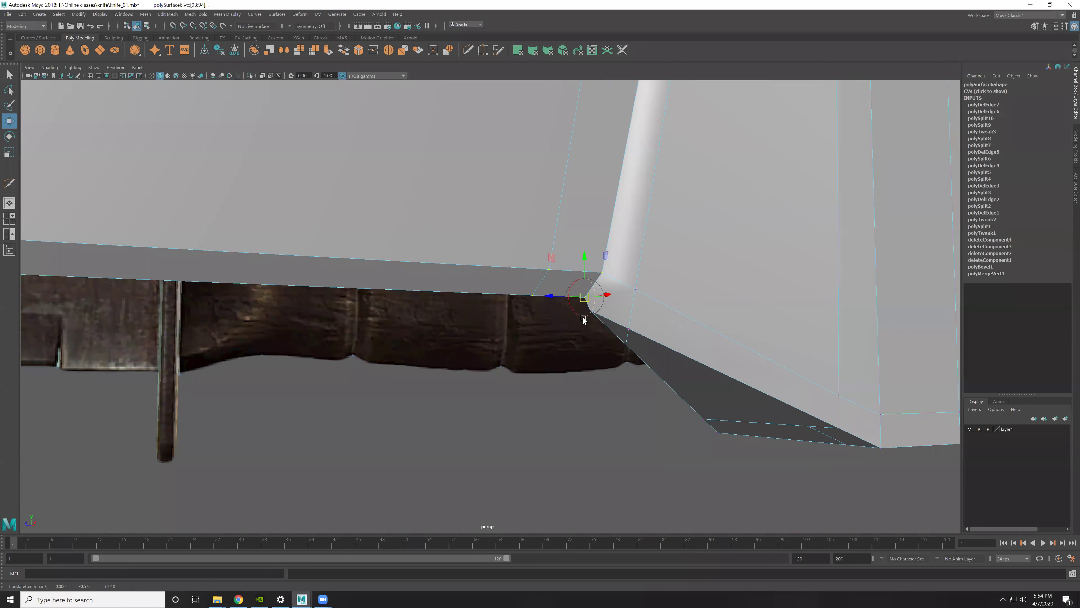
key("d")
mouse_move(586, 263)
left_mouse_down()
mouse_move(581, 310)
mouse_move(603, 320)
mouse_move(557, 317)
left_mouse_up()
key("v")
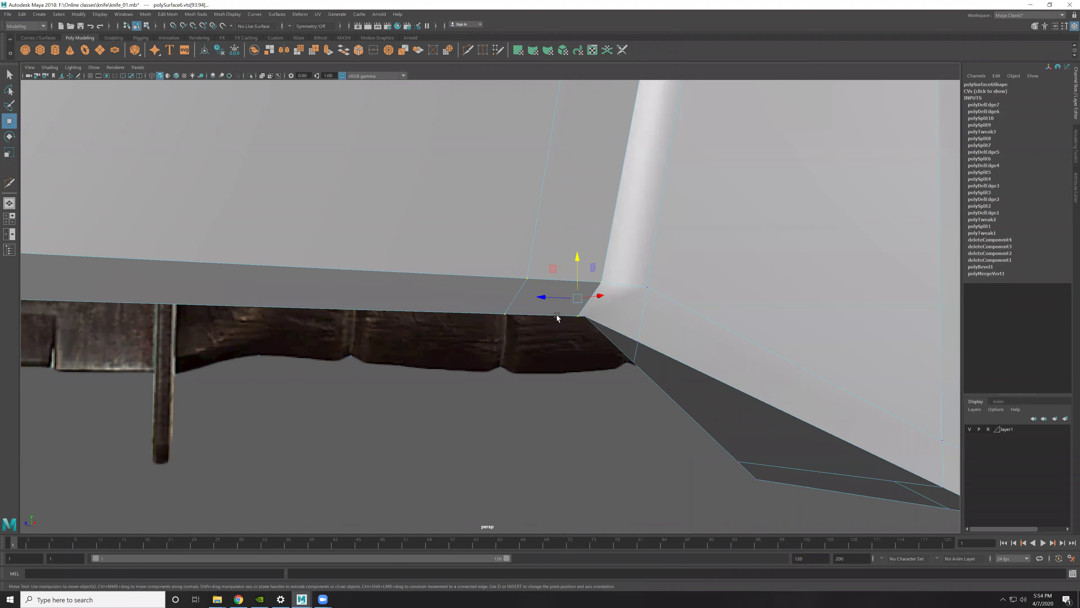
Step: Realign the pivot to the edge and slide the corner vertices slightly along it
middle_click_drag(583, 319, 668, 297, "alt")
key("d")
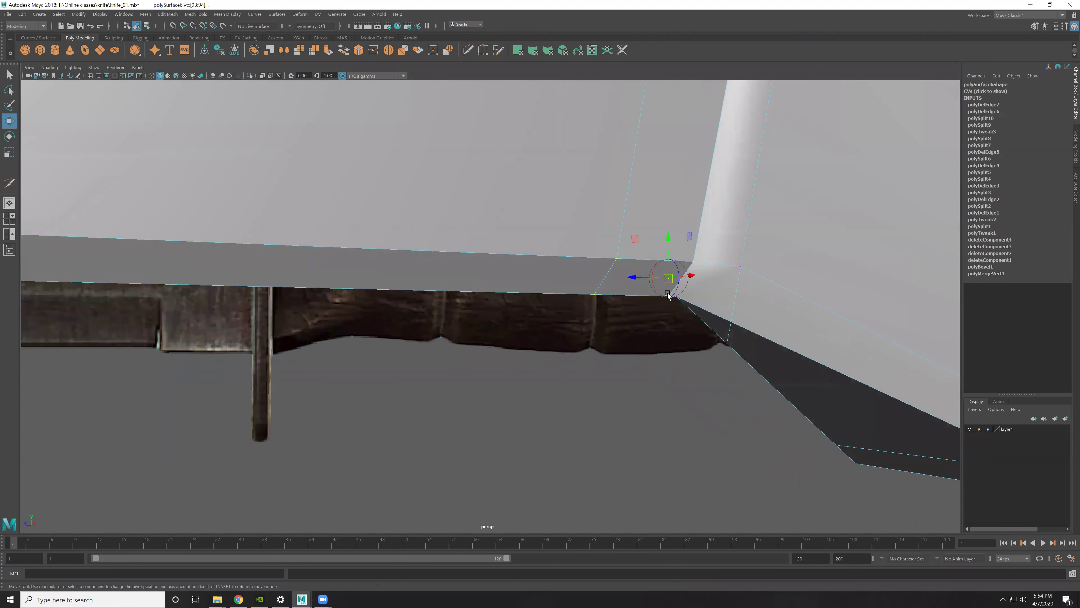
left_click(597, 295)
key("d")
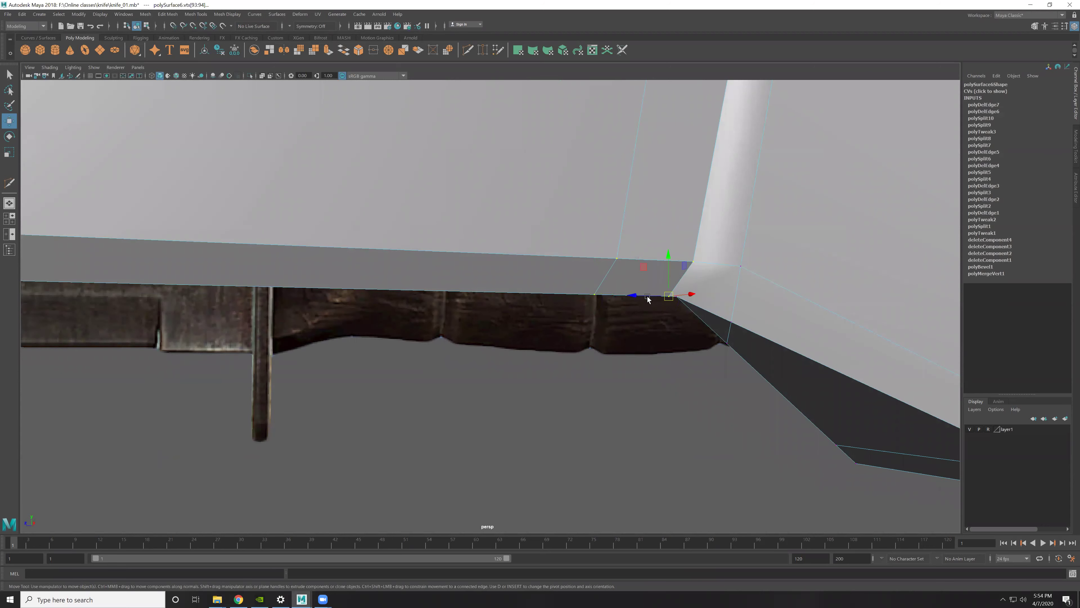
left_click_drag(679, 302, 682, 347)
left_click(689, 331)
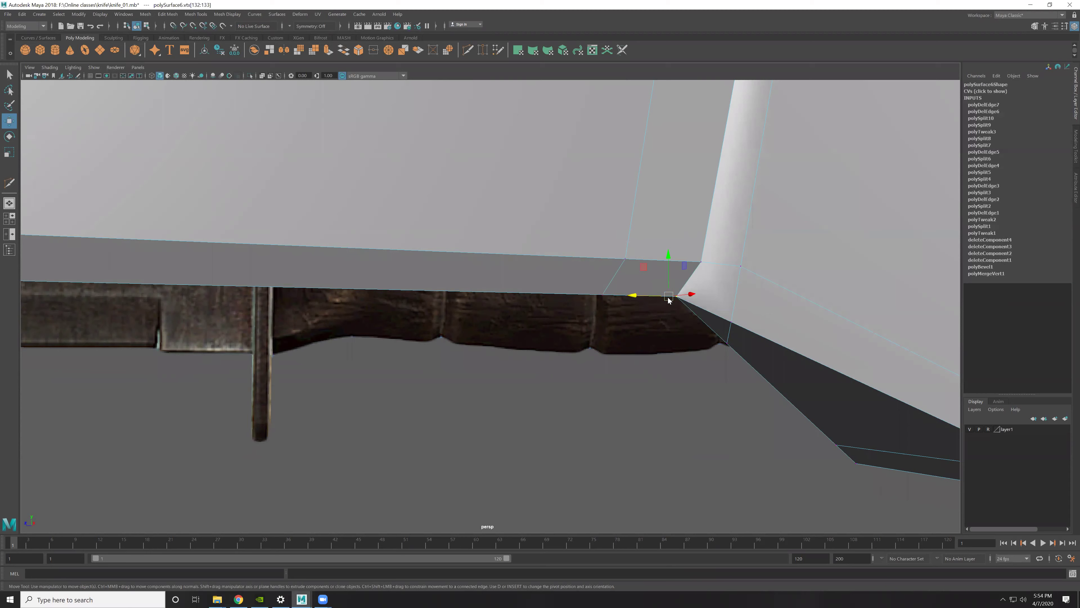
scroll(684, 329, "down", 5)
mouse_move(478, 352)
left_mouse_down("alt")
mouse_move(563, 356)
mouse_move(514, 357)
mouse_move(501, 337)
left_mouse_up("alt")
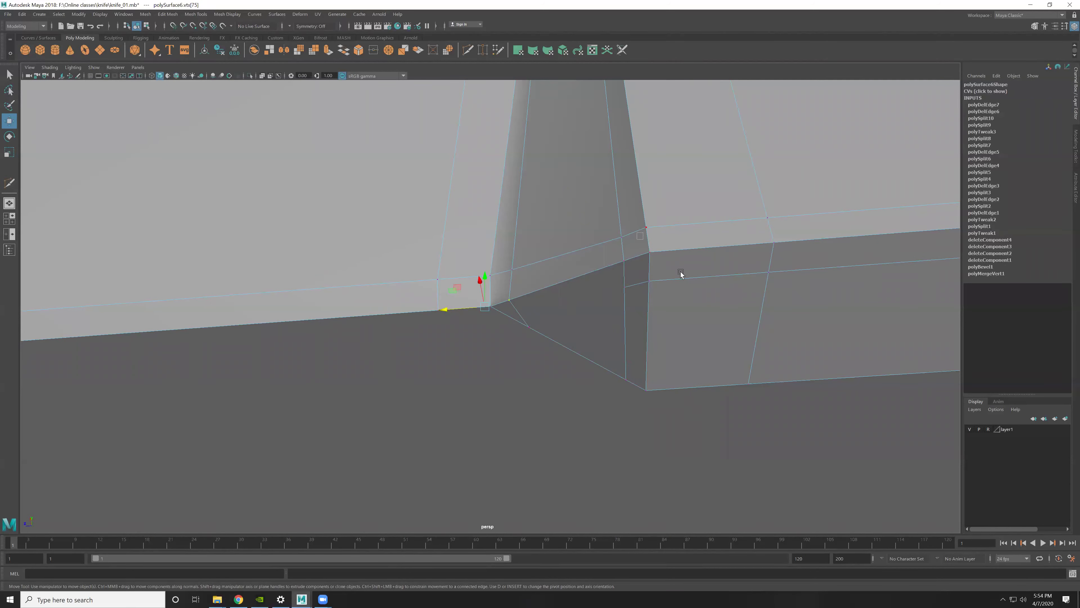
Step: Reset the Move tool settings to their defaults
mouse_move(759, 350)
left_mouse_down("alt")
mouse_move(631, 330)
mouse_move(682, 353)
mouse_move(632, 367)
mouse_move(493, 230)
left_mouse_up("alt")
right_click_drag(493, 229, 613, 199)
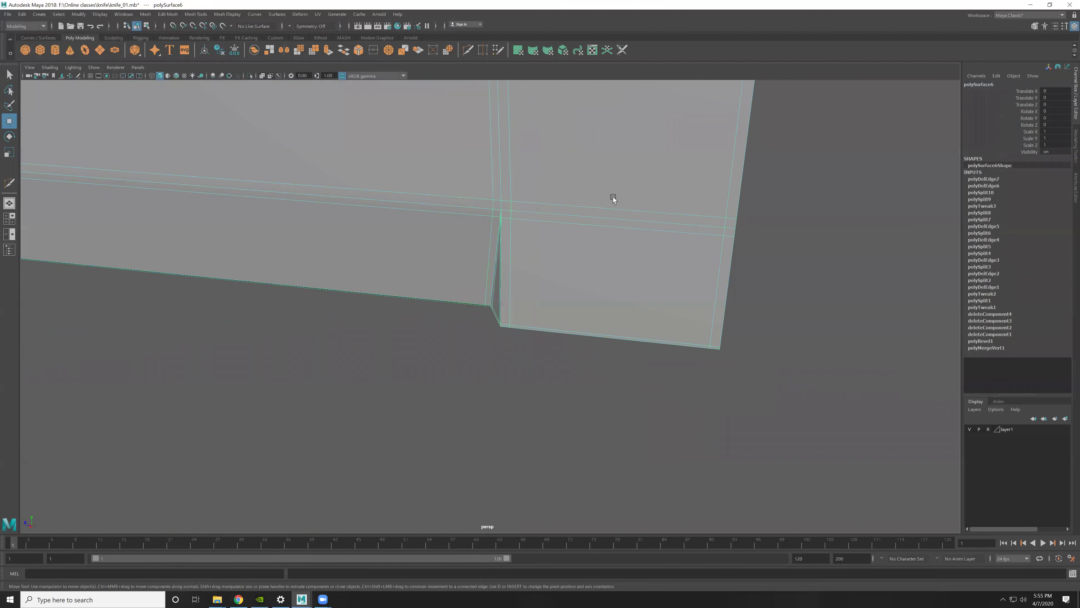
key("F9")
mouse_move(506, 314)
left_mouse_down("alt")
mouse_move(526, 309)
mouse_move(524, 297)
mouse_move(565, 373)
left_mouse_up("alt")
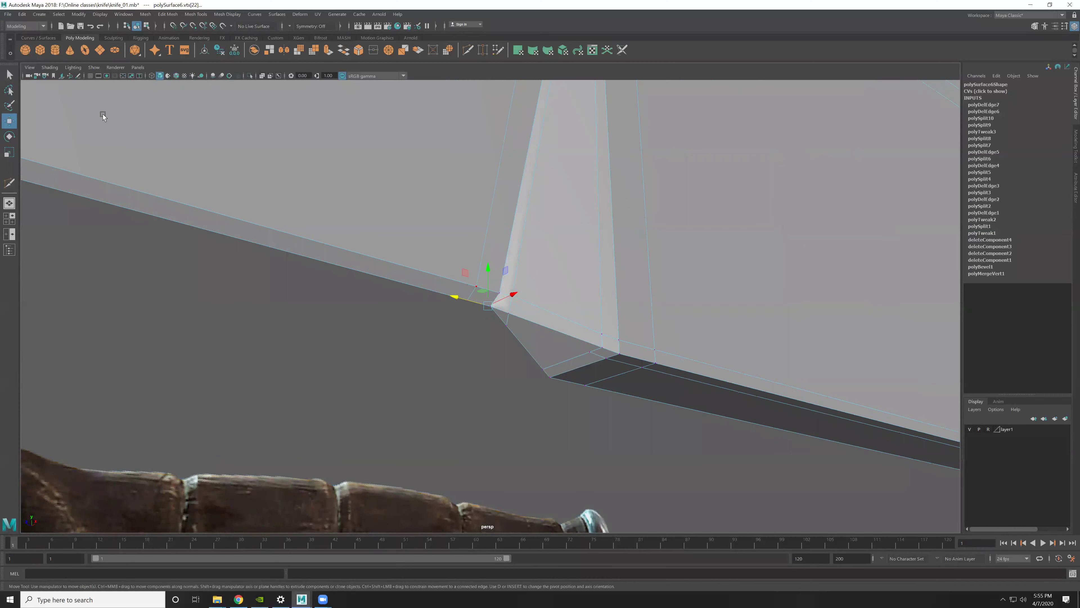
double_click(9, 123)
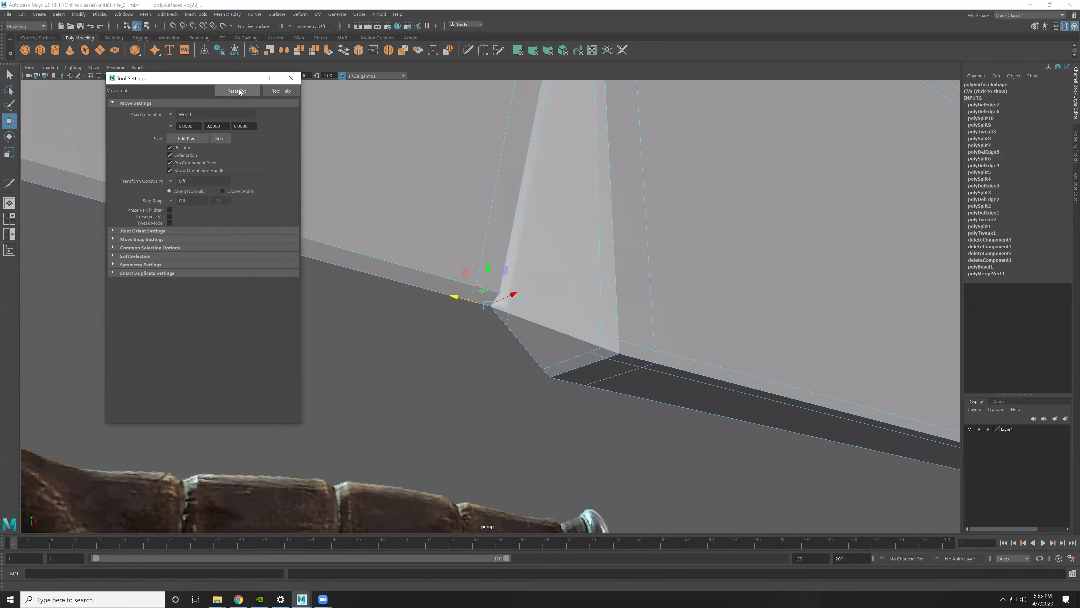
left_click(295, 77)
left_click(661, 392)
Step: Merge the two bevel-corner vertices into one and check the smooth preview
left_click(602, 359)
scroll(485, 298, "up", 2)
scroll(486, 309, "up", 2)
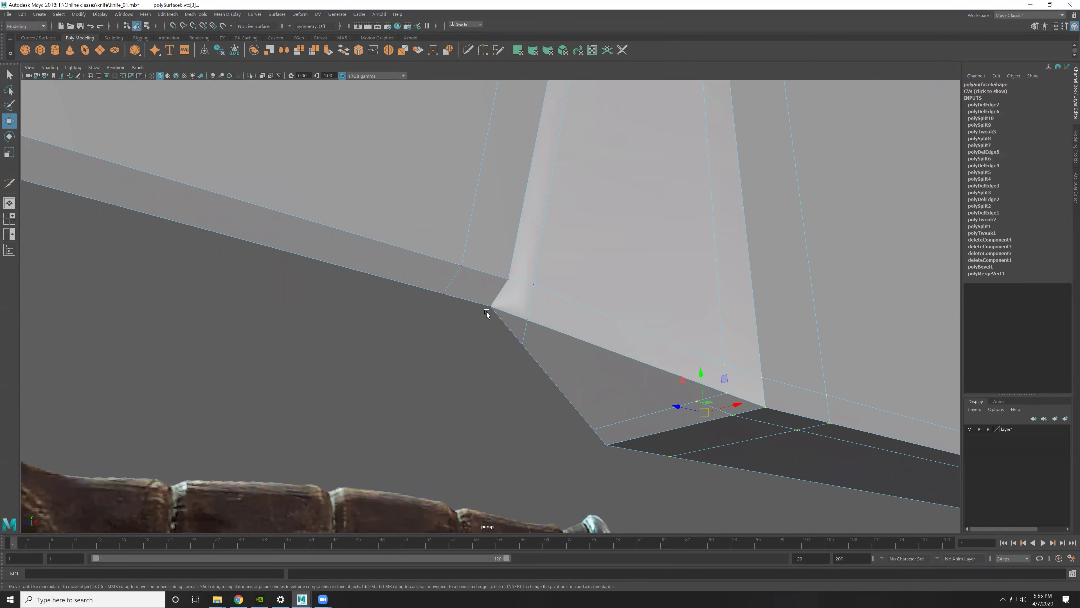
left_click_drag(508, 334, 505, 335)
right_click(495, 296, "shift")
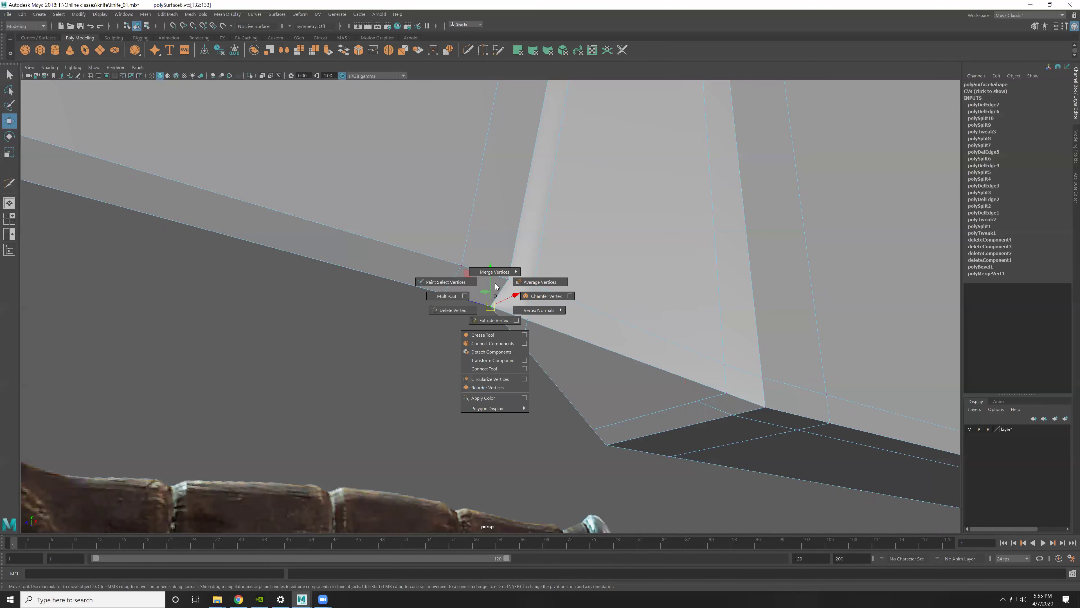
right_click_drag(496, 287, 493, 232, "shift")
key("F8")
key("3")
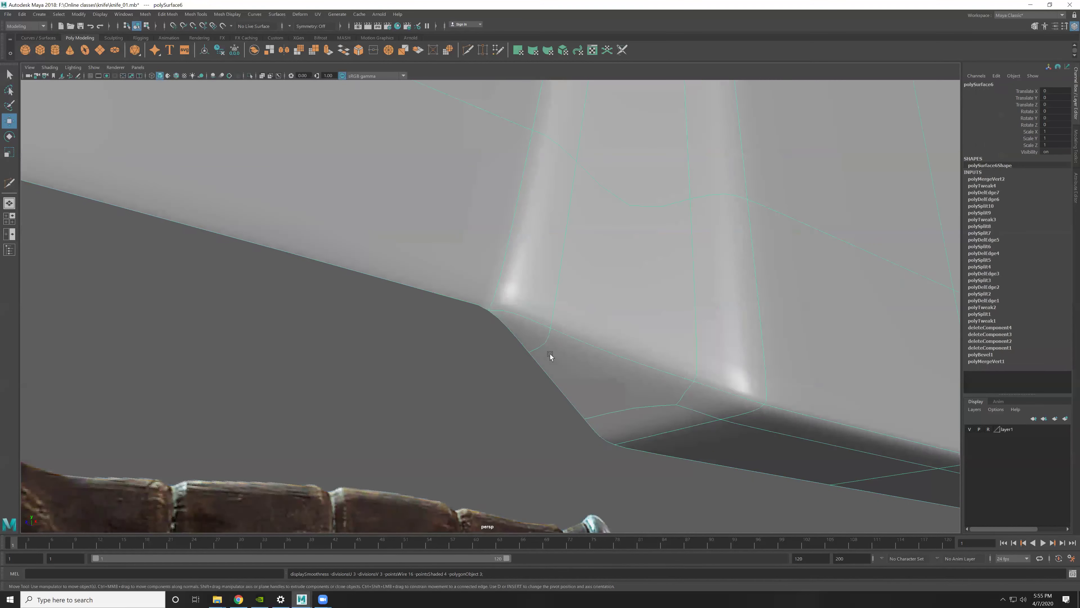
key("1")
Step: Delete the two extra edges at the merged corner
left_click_drag(559, 340, 554, 316, "alt")
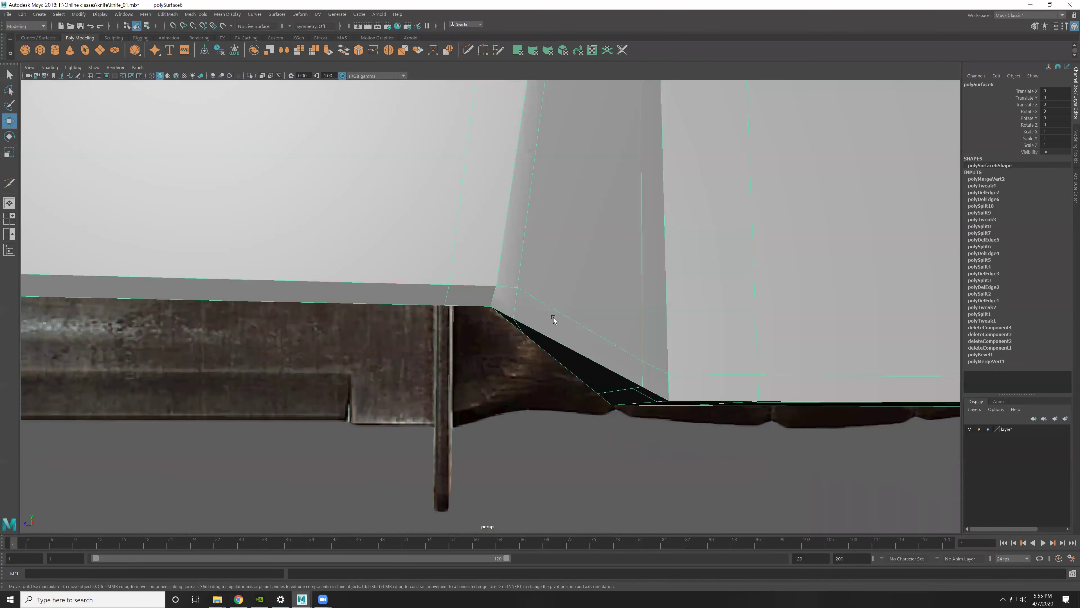
key("F10")
left_click(531, 295)
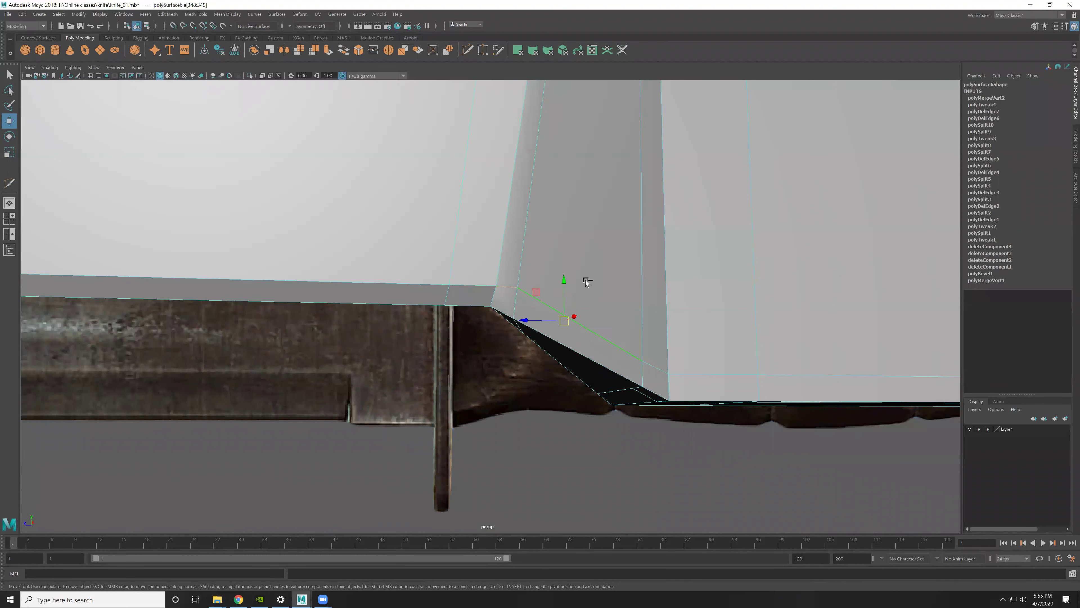
key("Delete")
Step: Multi-Cut two new edges from the merged corner and preview the smoothed mesh
key("y")
left_click(642, 361)
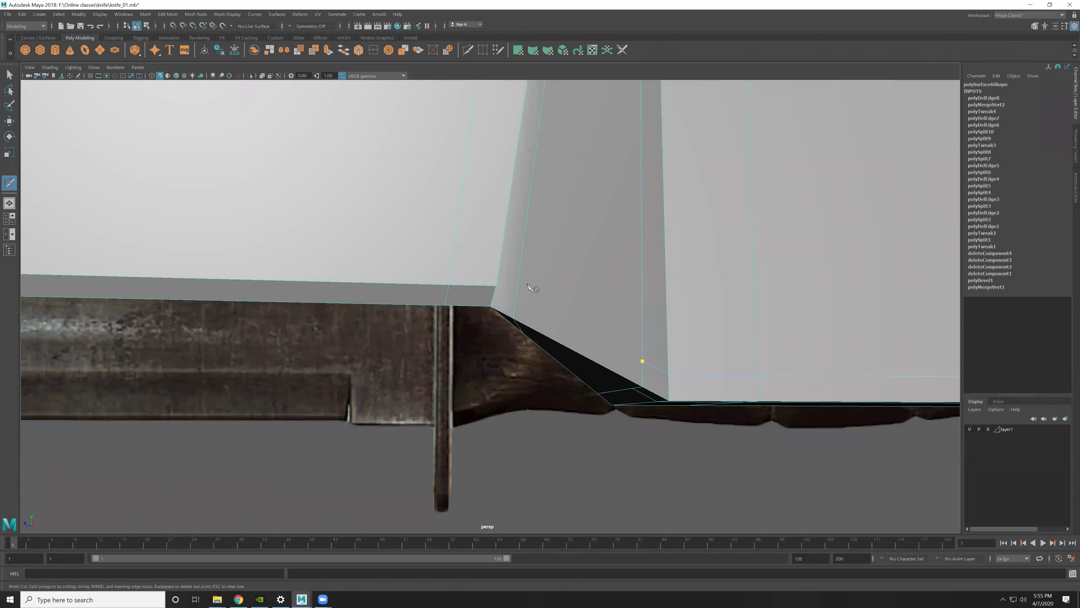
left_click(500, 277)
key("Return")
mouse_move(583, 350)
left_mouse_down("alt")
mouse_move(623, 321)
mouse_move(596, 352)
left_mouse_up("alt")
left_click(615, 373)
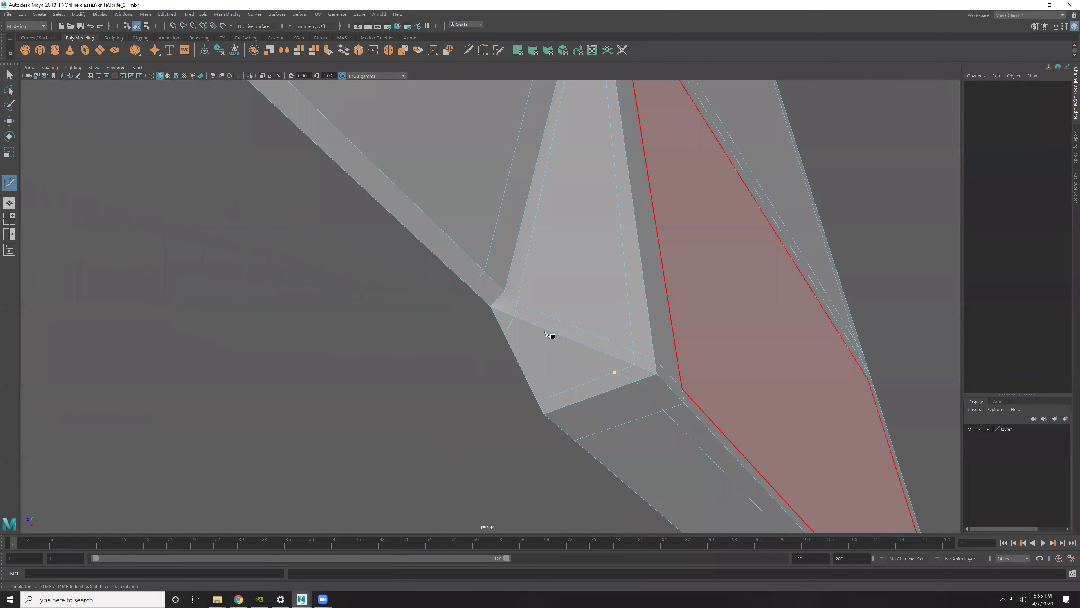
left_click(498, 319)
key("w")
key("3")
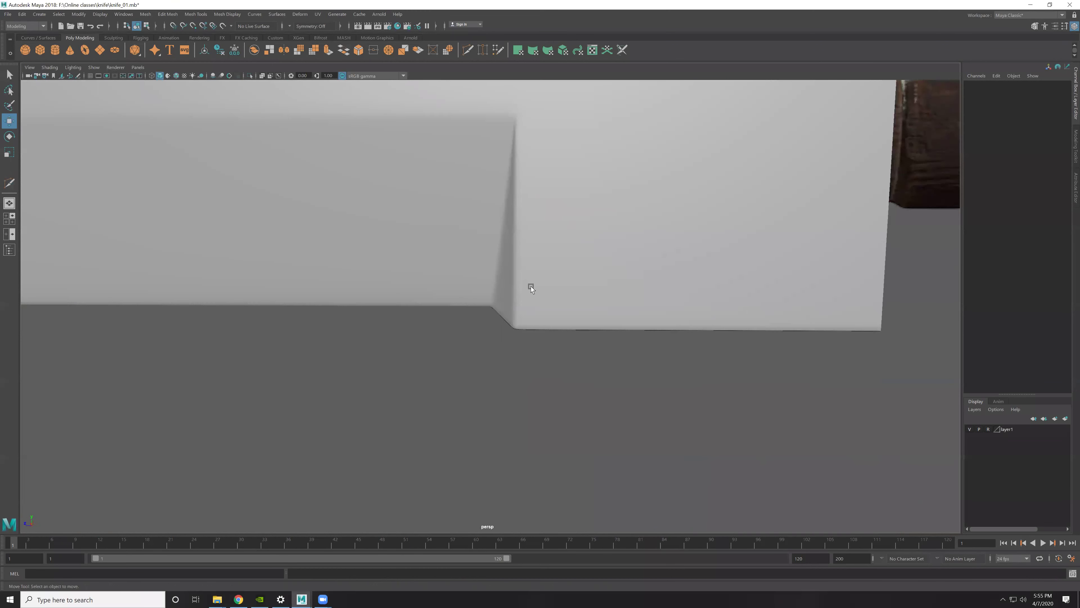
left_click(531, 287)
mouse_move(516, 355)
left_mouse_down("alt")
mouse_move(559, 379)
mouse_move(486, 274)
mouse_move(467, 272)
mouse_move(572, 372)
left_mouse_up("alt")
key("f")
scroll(371, 334, "up", 3)
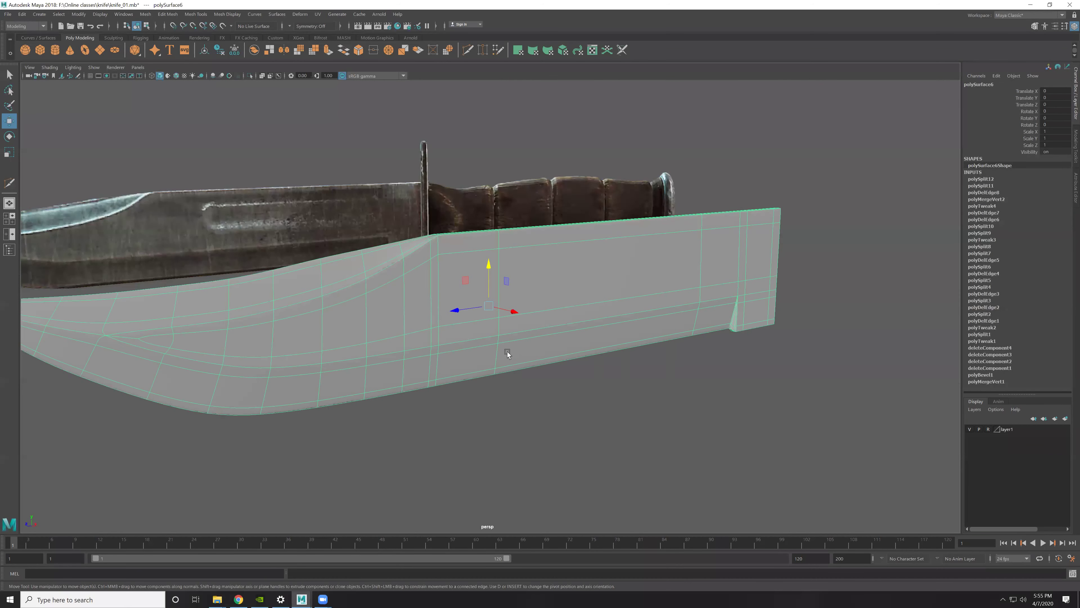
key("a")
key("f")
mouse_move(535, 338)
left_mouse_down("alt")
mouse_move(521, 340)
mouse_move(512, 303)
mouse_move(610, 332)
mouse_move(576, 306)
mouse_move(623, 307)
left_mouse_up("alt")
mouse_move(367, 348)
left_mouse_down("alt")
mouse_move(499, 170)
mouse_move(519, 314)
mouse_move(510, 393)
left_mouse_up("alt")
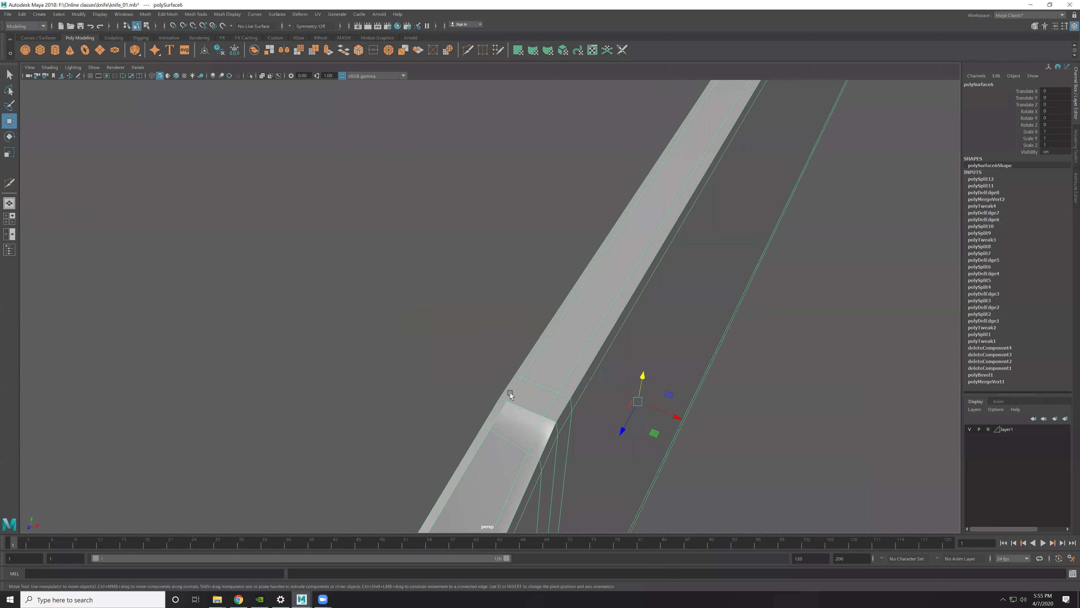
left_click(509, 403)
scroll(568, 376, "down", 2)
scroll(548, 386, "down", 1)
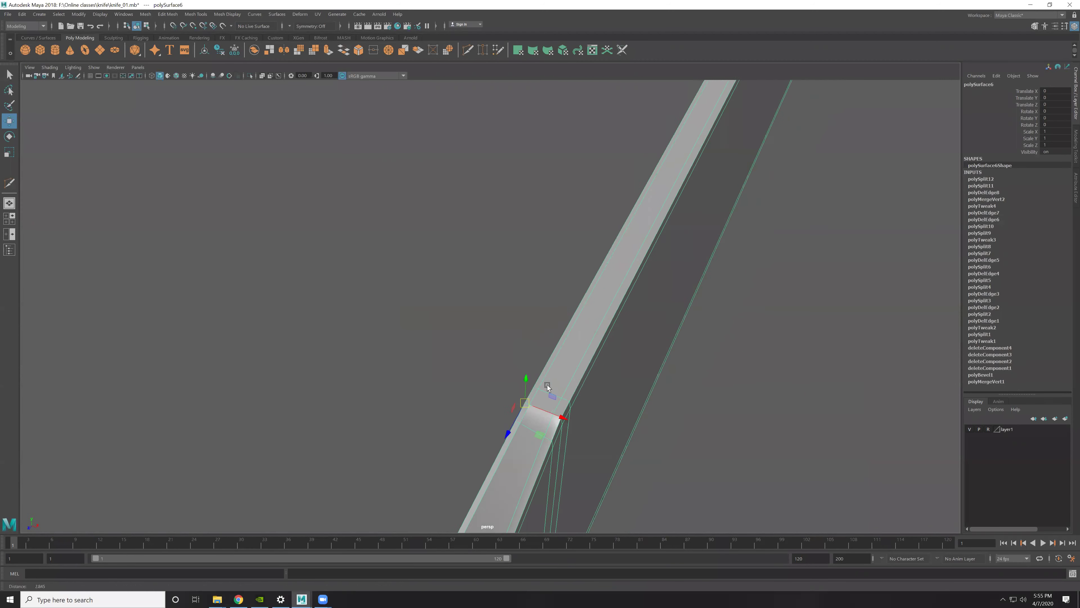
scroll(547, 386, "up", 1)
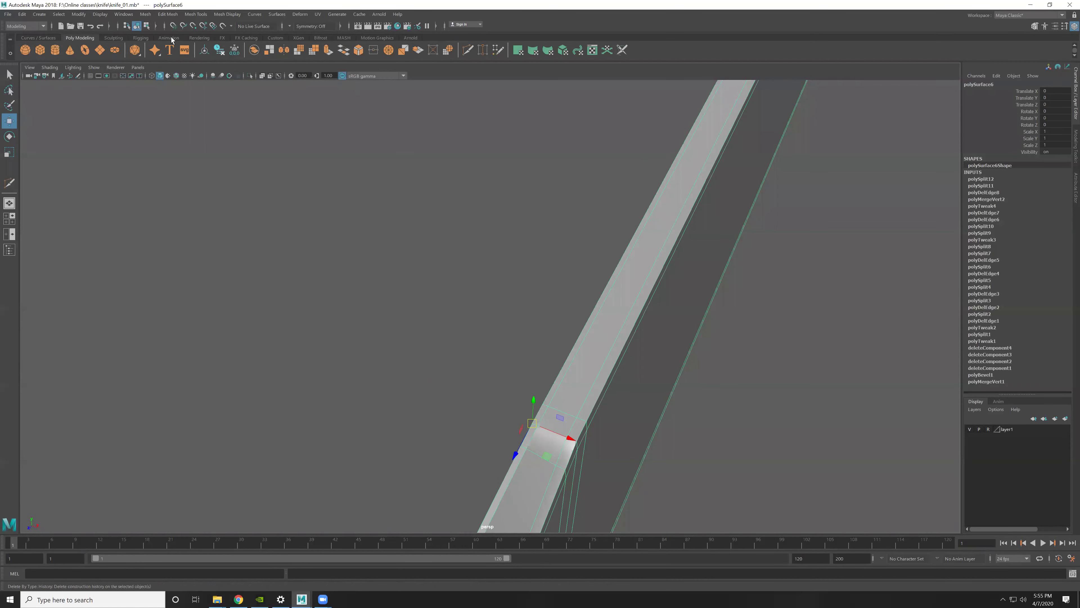
left_click(21, 14)
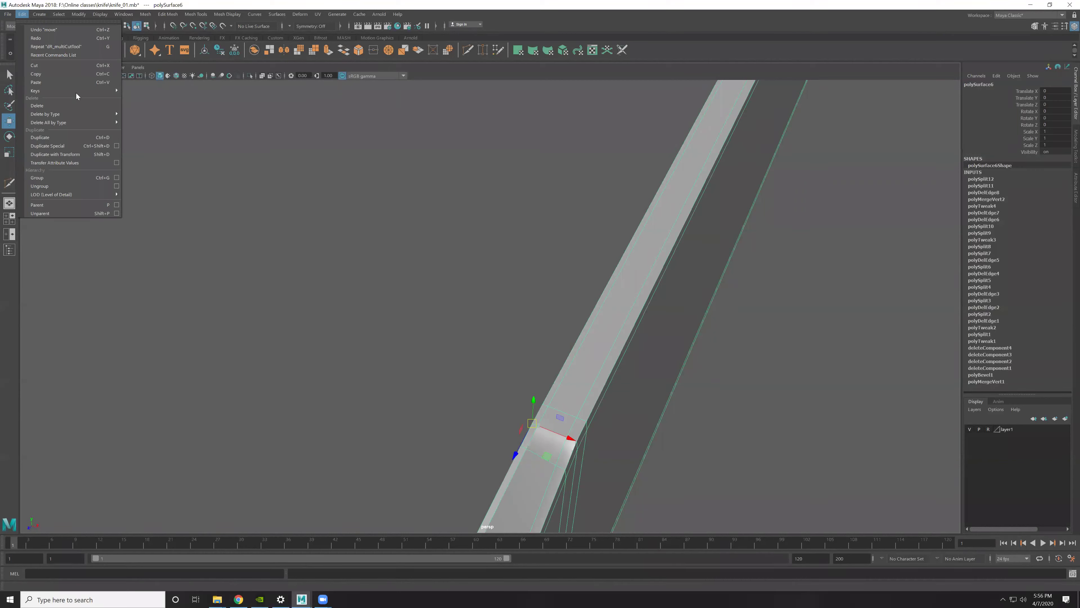
mouse_move(49, 122)
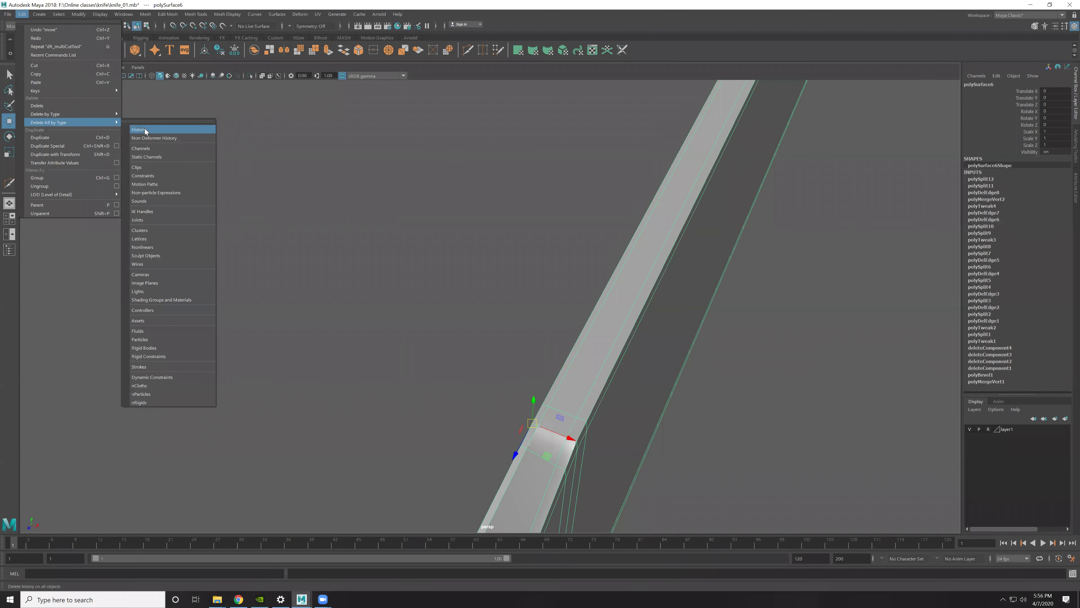
Step: Delete the blade's construction history and mirror the copy with a negative X scale
left_click(145, 129)
mouse_move(618, 373)
left_mouse_down("alt")
mouse_move(503, 311)
mouse_move(539, 311)
left_mouse_up("alt")
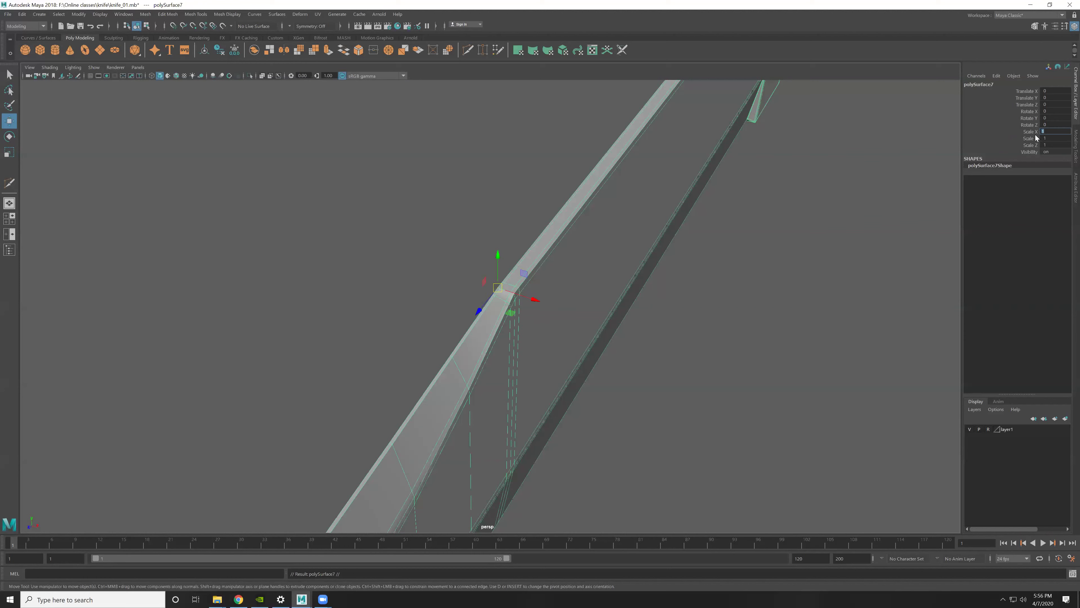
type("1")
key("Return")
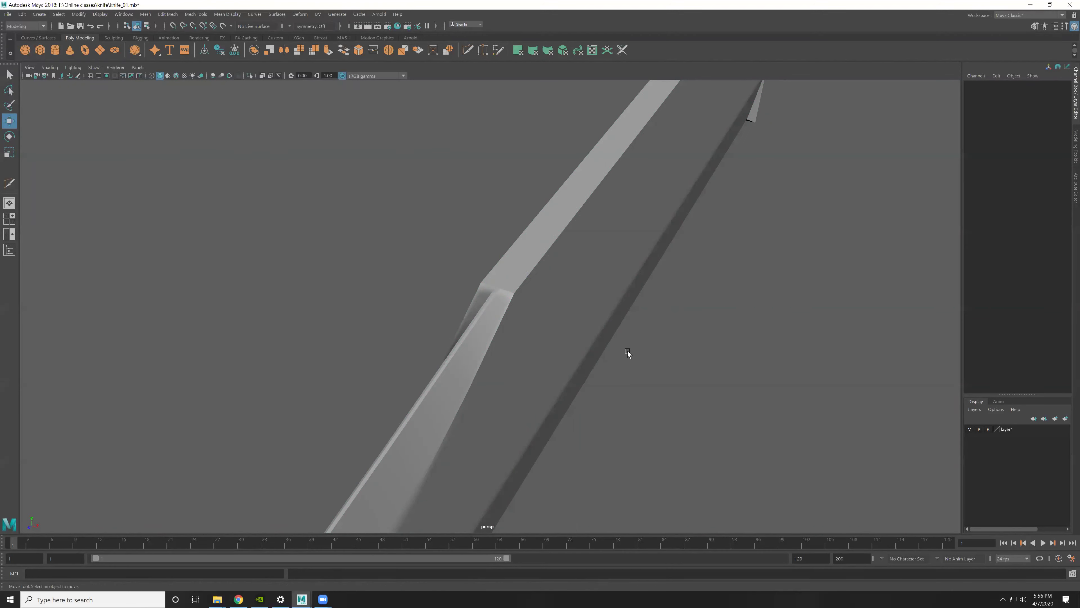
Step: Combine the original and mirrored halves into one mesh, polySurface8
left_click_drag(627, 357, 363, 221)
scroll(355, 164, "up", 1)
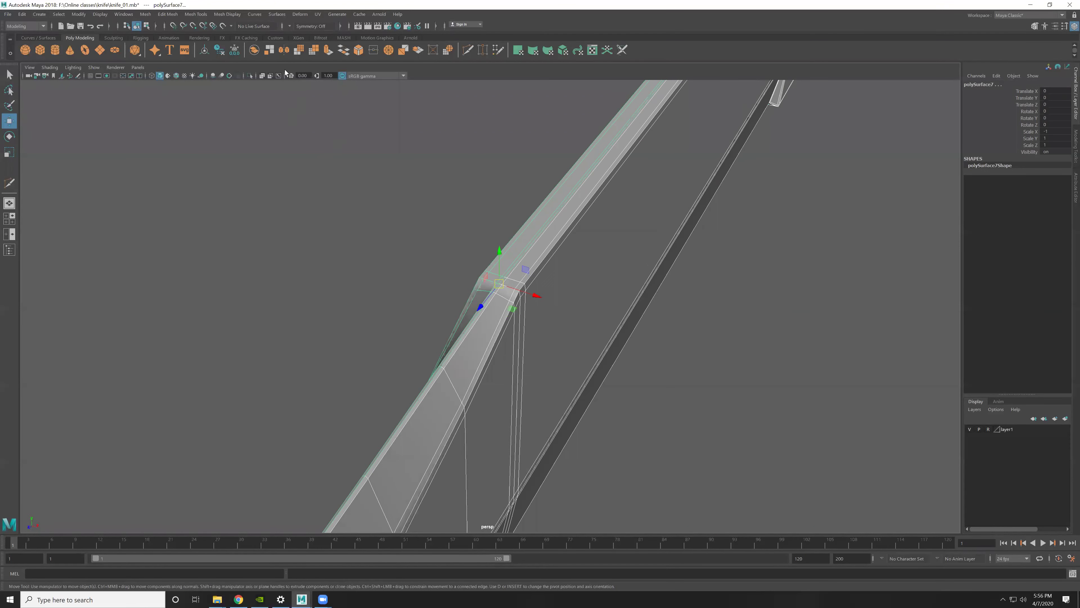
left_click(146, 15)
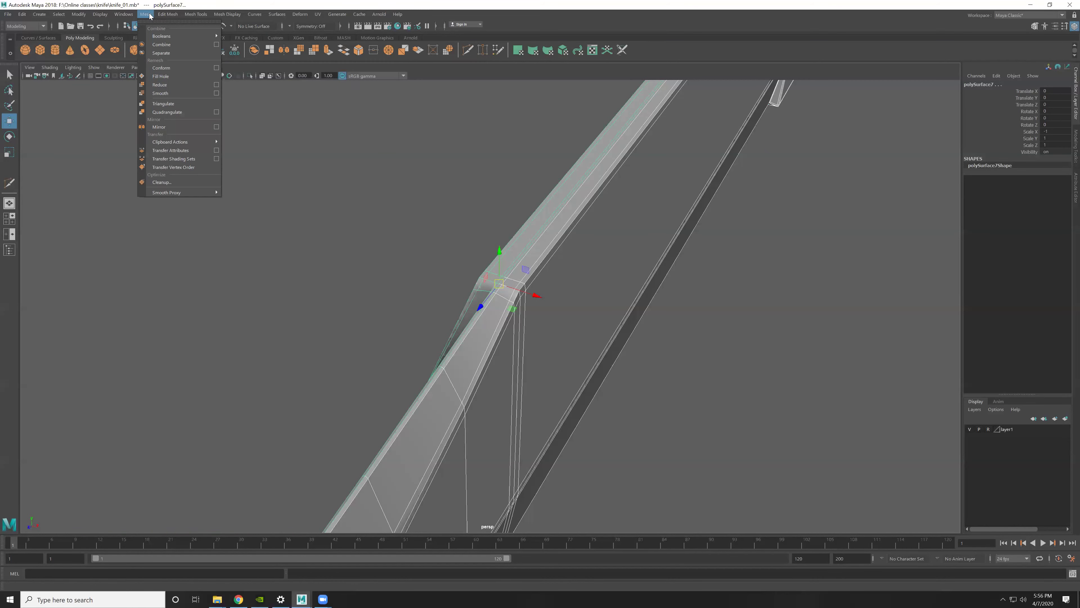
left_click(176, 43)
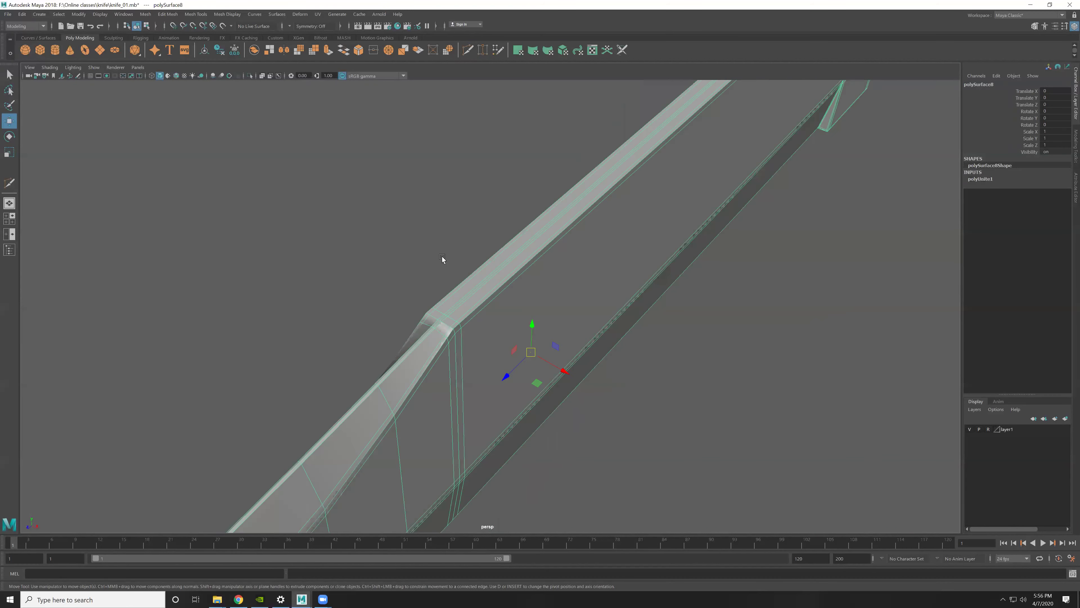
scroll(566, 298, "down", 10)
Step: Merge the blade's seam vertices, settling the distance threshold at 0.001
key("F9")
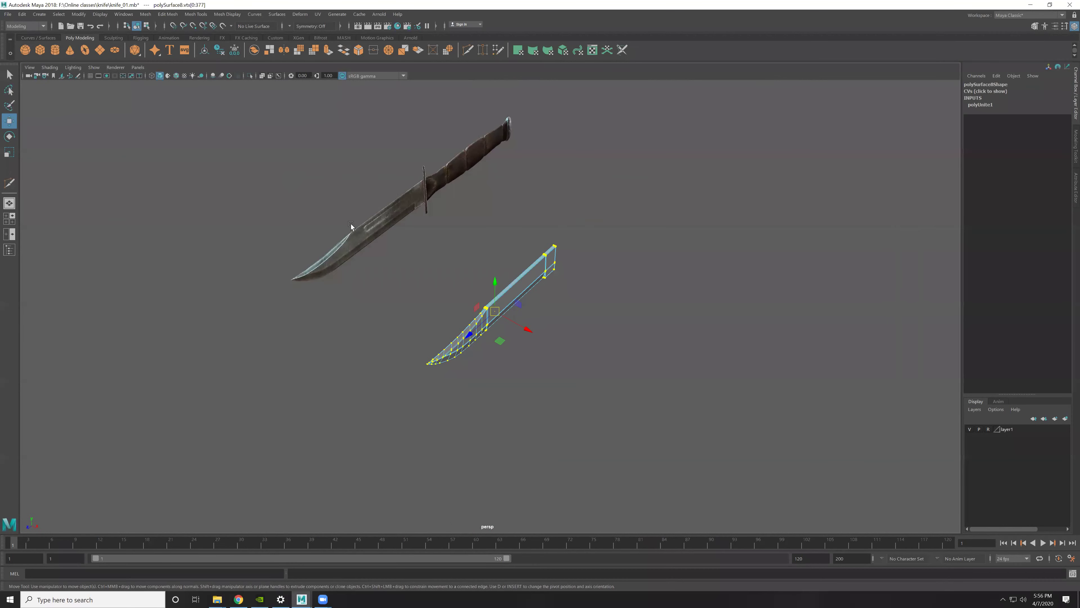
scroll(465, 297, "up", 4)
scroll(472, 329, "up", 4)
scroll(472, 330, "up", 2)
scroll(463, 299, "up", 1)
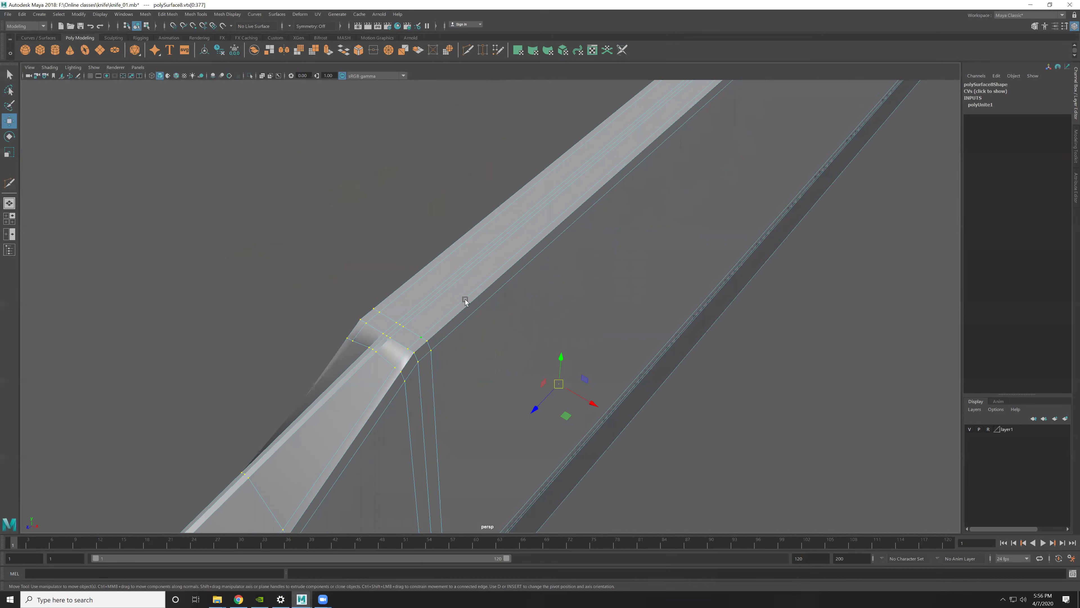
scroll(473, 242, "up", 1)
scroll(515, 295, "up", 1)
right_click_drag(480, 213, 500, 158, "shift")
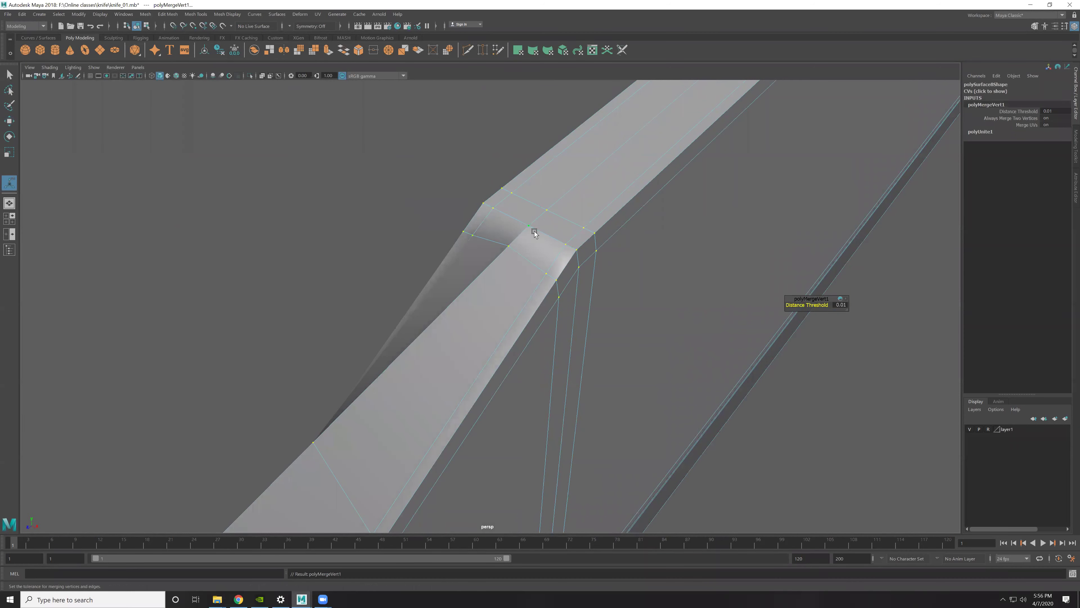
mouse_move(528, 235)
left_mouse_down("alt")
mouse_move(767, 231)
mouse_move(668, 236)
left_mouse_up("alt")
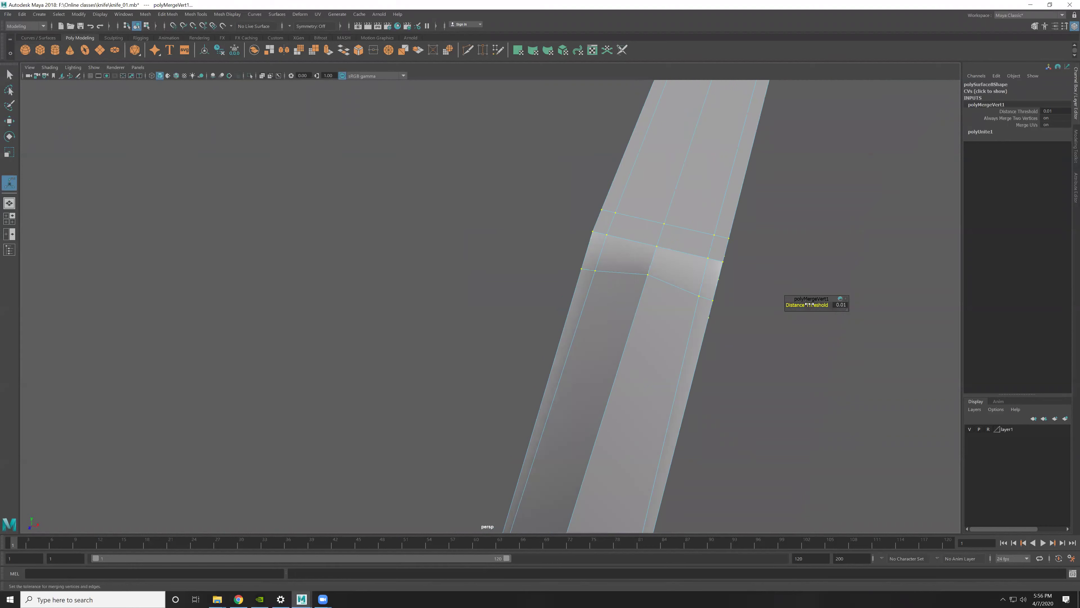
mouse_move(723, 247)
middle_mouse_down()
mouse_move(737, 247)
mouse_move(754, 273)
middle_mouse_up()
mouse_move(755, 272)
left_mouse_down("alt")
mouse_move(680, 301)
mouse_move(649, 271)
left_mouse_up("alt")
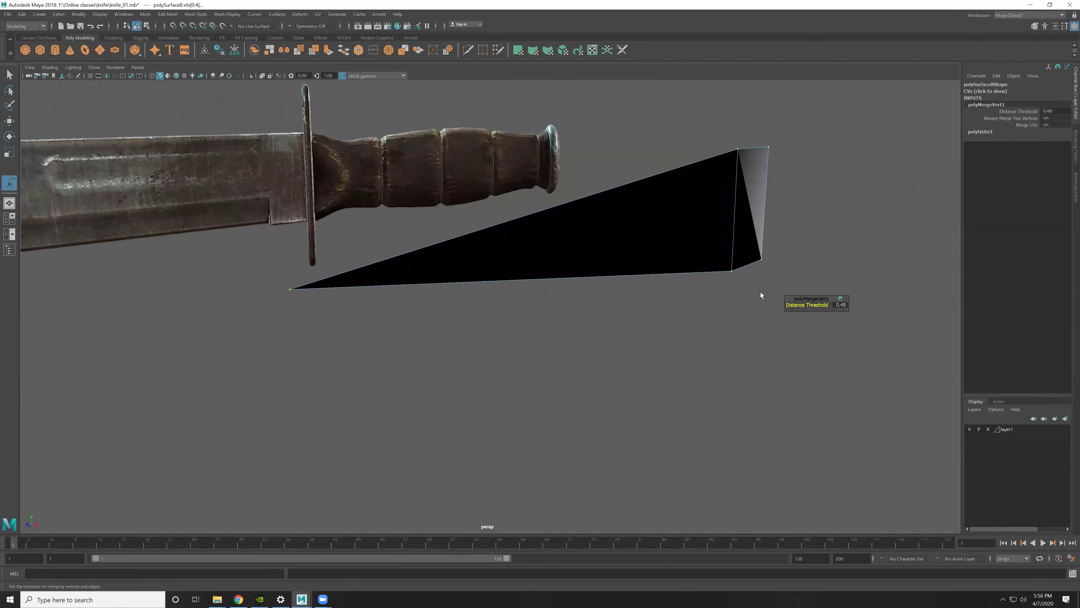
middle_click_drag(761, 294, 740, 290)
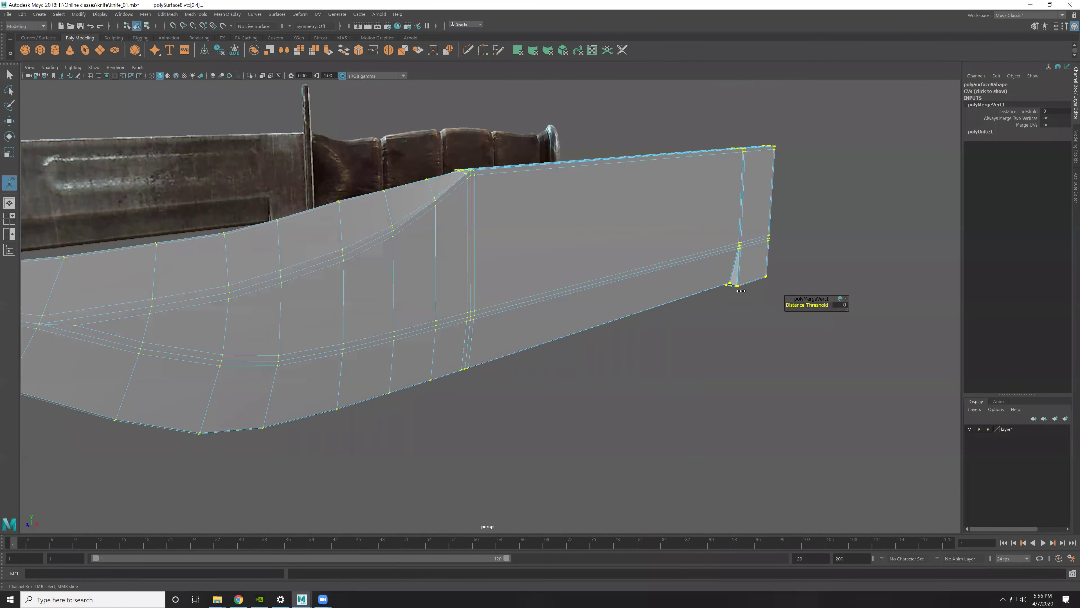
Step: Zoom in to inspect the merged vertices at the blade's corner
mouse_move(723, 287)
left_mouse_down("alt")
mouse_move(569, 270)
mouse_move(638, 299)
mouse_move(540, 241)
mouse_move(538, 250)
left_mouse_up("alt")
scroll(538, 247, "up", 2)
scroll(546, 247, "up", 2)
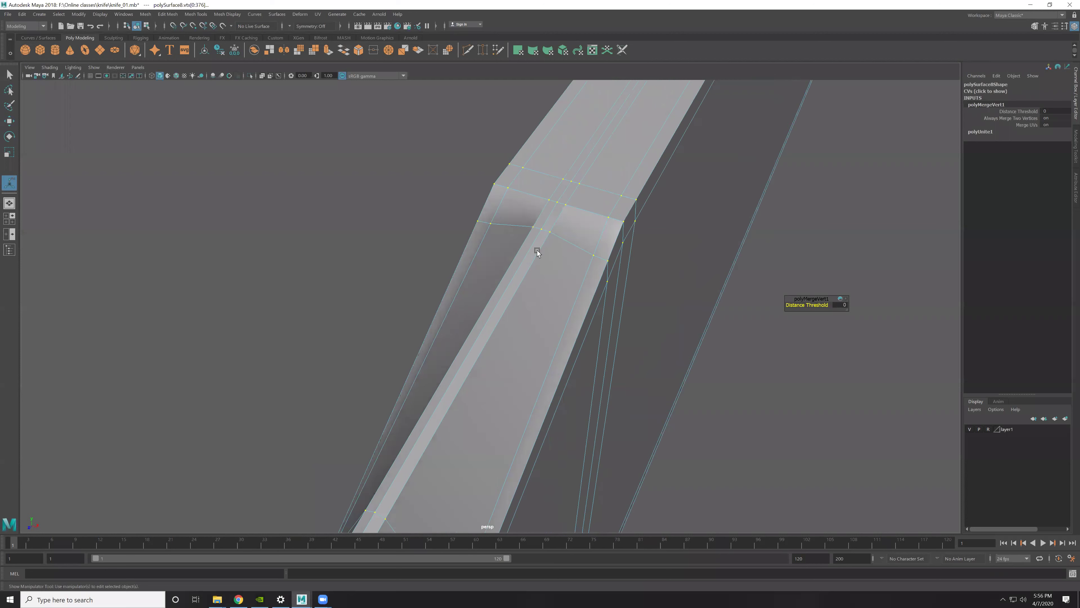
scroll(537, 250, "up", 3)
middle_click_drag(537, 253, 505, 317, "alt")
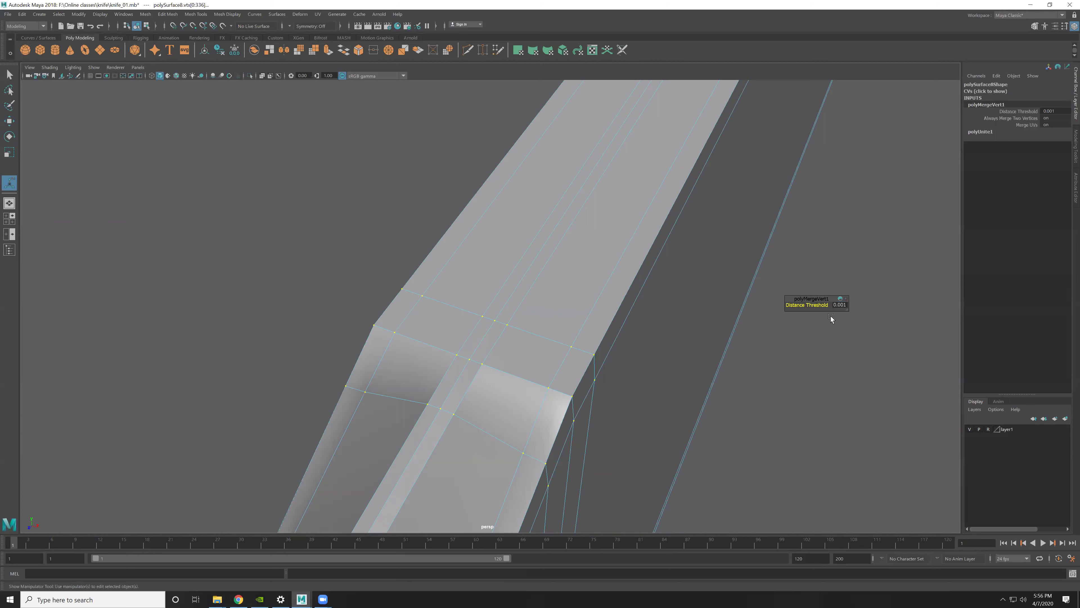
Step: Toggle the smooth preview and pick a blade edge ready to move
key("q")
key("F8")
key("3")
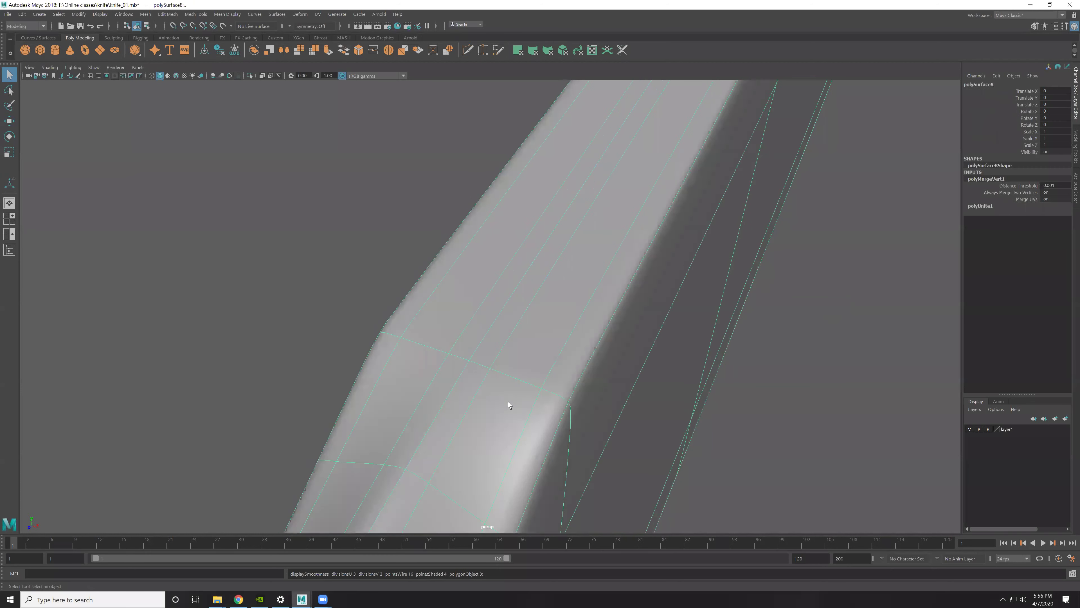
key("1")
key("F10")
left_click(453, 397)
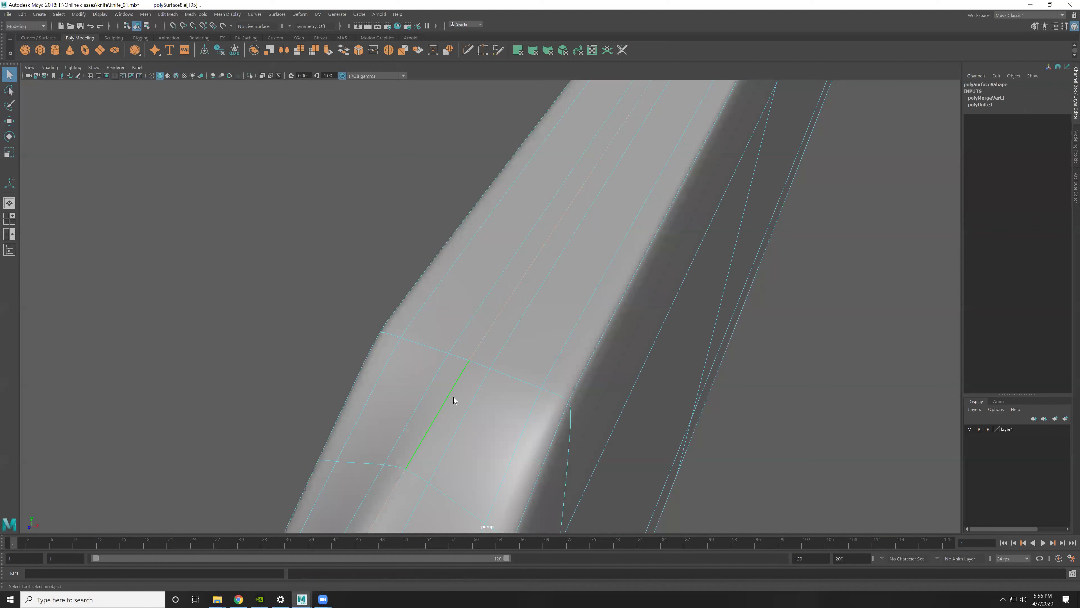
scroll(468, 379, "down", 5)
key("w")
key("F8")
Step: Select the blade and frame its tip in the side view with untextured shading
left_click(587, 251)
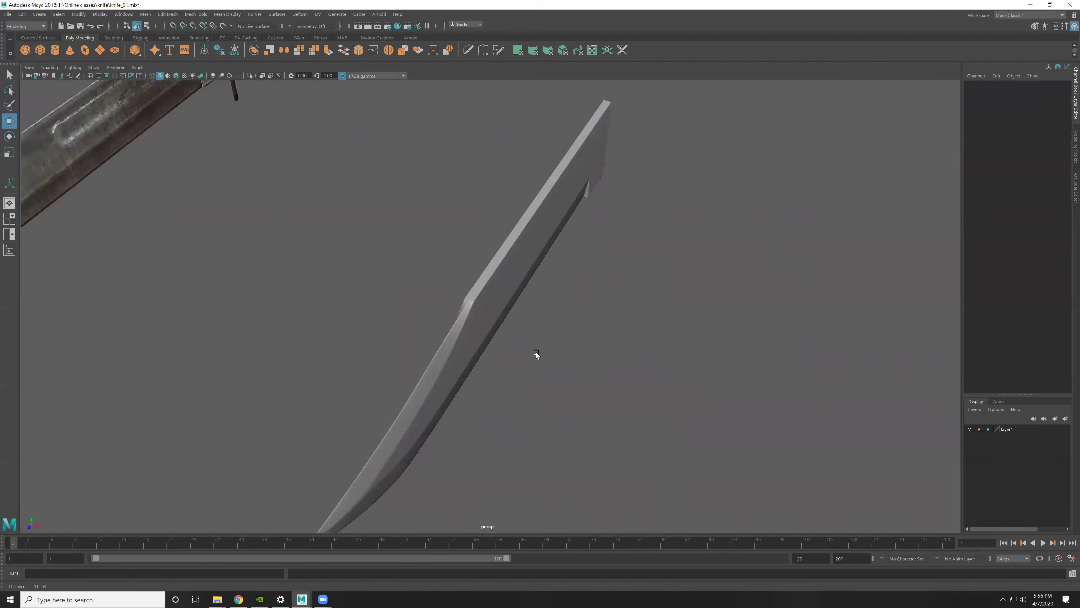
left_click_drag(587, 251, 510, 346, "alt")
scroll(510, 346, "up", 3)
mouse_move(612, 366)
left_mouse_down("alt")
mouse_move(646, 417)
mouse_move(651, 405)
mouse_move(537, 416)
left_mouse_up("alt")
left_click(537, 417)
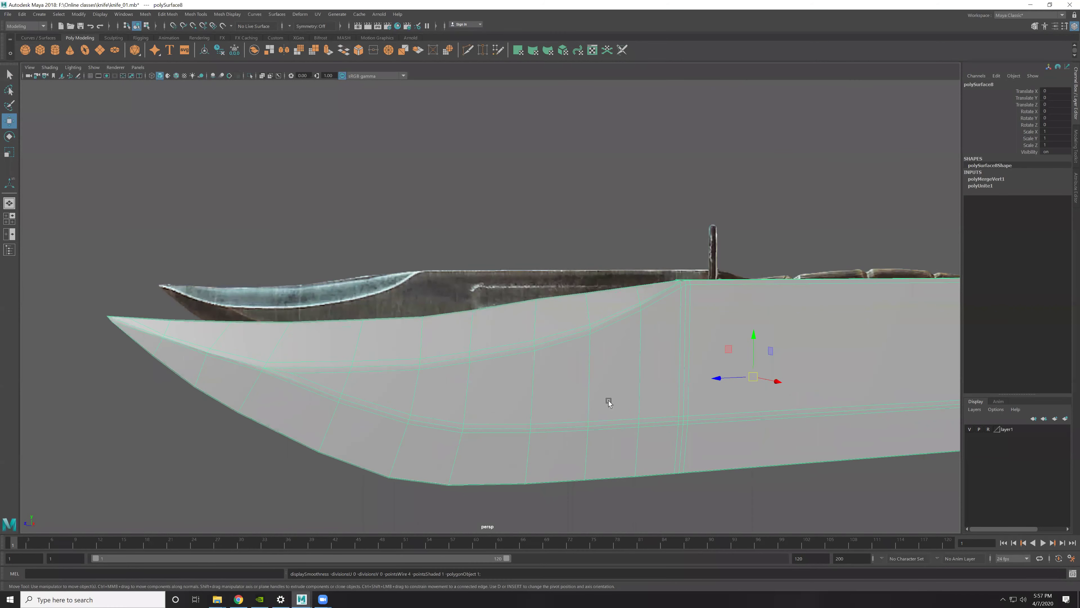
key("space")
key("space")
scroll(565, 445, "down", 2)
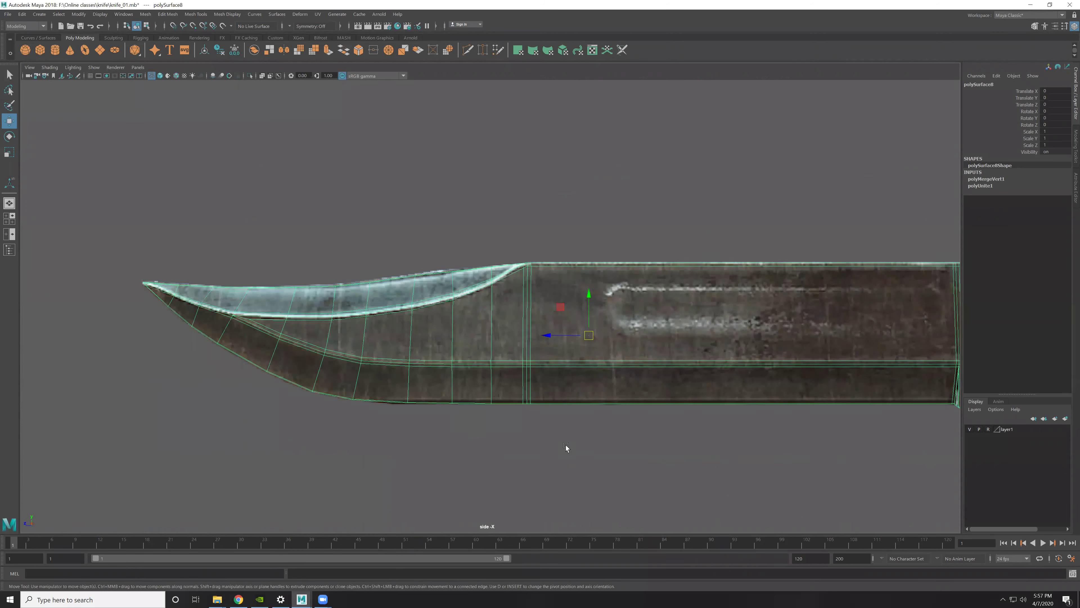
middle_click_drag(413, 408, 519, 428, "alt")
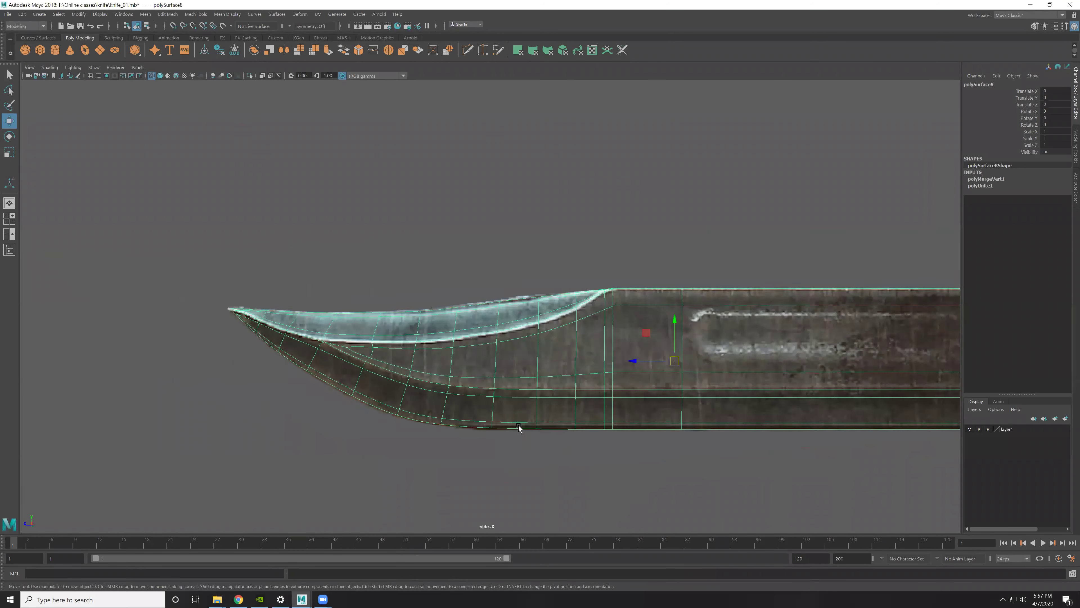
key("5")
Step: Raise a spine vertex pair on the clipped tip slightly in Y
scroll(477, 328, "up", 2)
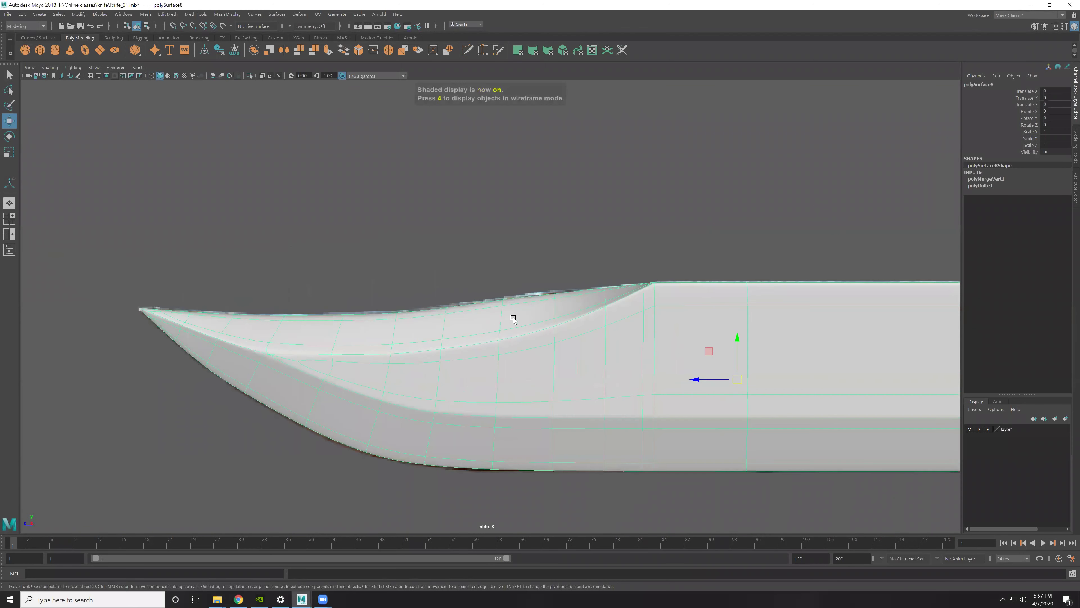
scroll(509, 314, "up", 2)
right_click_drag(599, 280, 507, 287)
left_click_drag(514, 310, 513, 310)
left_click_drag(508, 257, 508, 258)
key("1")
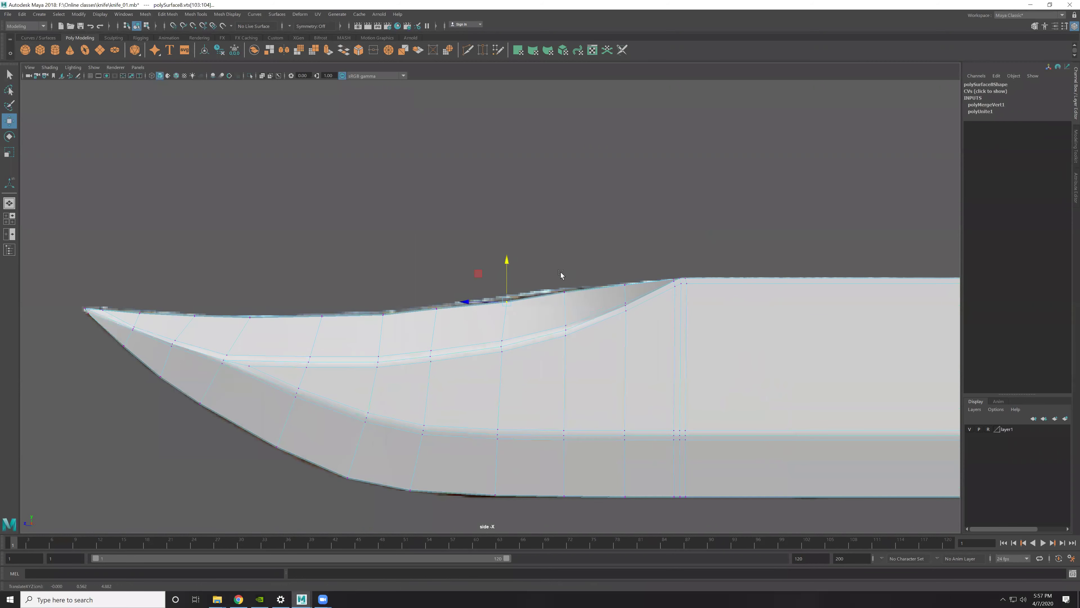
Step: Reposition the neighbouring spine vertex pair vertically, redoing one move after an undo
mouse_move(571, 298)
left_mouse_down()
mouse_move(557, 285)
mouse_move(563, 255)
left_mouse_up()
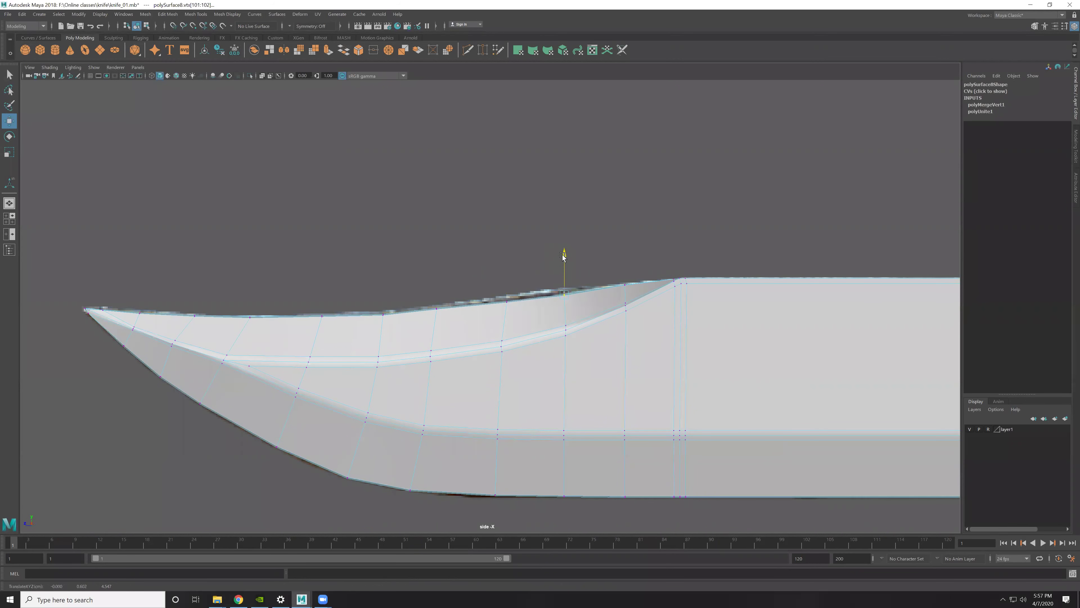
middle_click_drag(441, 307, 443, 314, "alt")
scroll(422, 304, "up", 2)
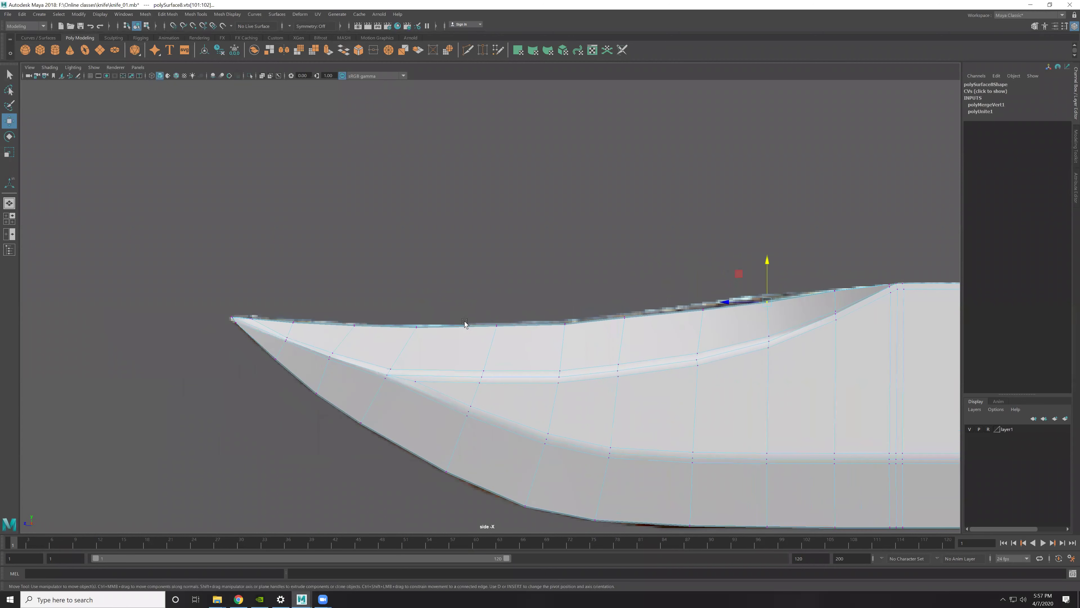
key("ctrl+z")
key("ctrl+z")
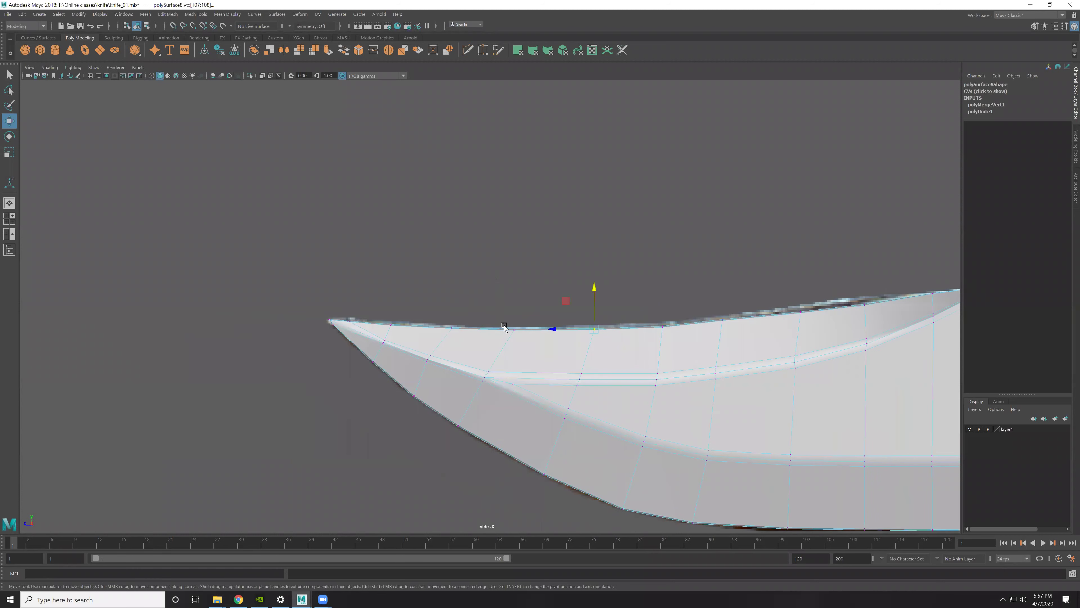
middle_click_drag(430, 313, 561, 316, "alt")
left_click_drag(612, 294, 616, 288)
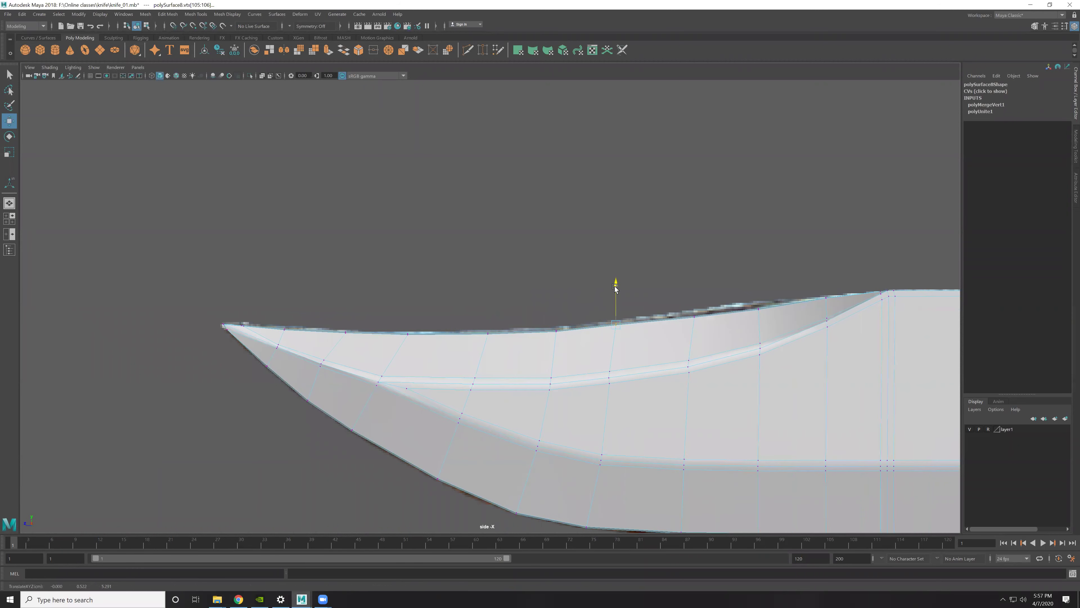
Step: Adjust the heights of further spine vertex pairs toward the tip
middle_click_drag(689, 305, 628, 303, "alt")
left_click_drag(642, 332, 633, 279)
middle_click_drag(632, 279, 573, 275, "alt")
left_click_drag(627, 294, 664, 313)
middle_click_drag(665, 298, 572, 286)
left_click_drag(619, 244, 716, 276)
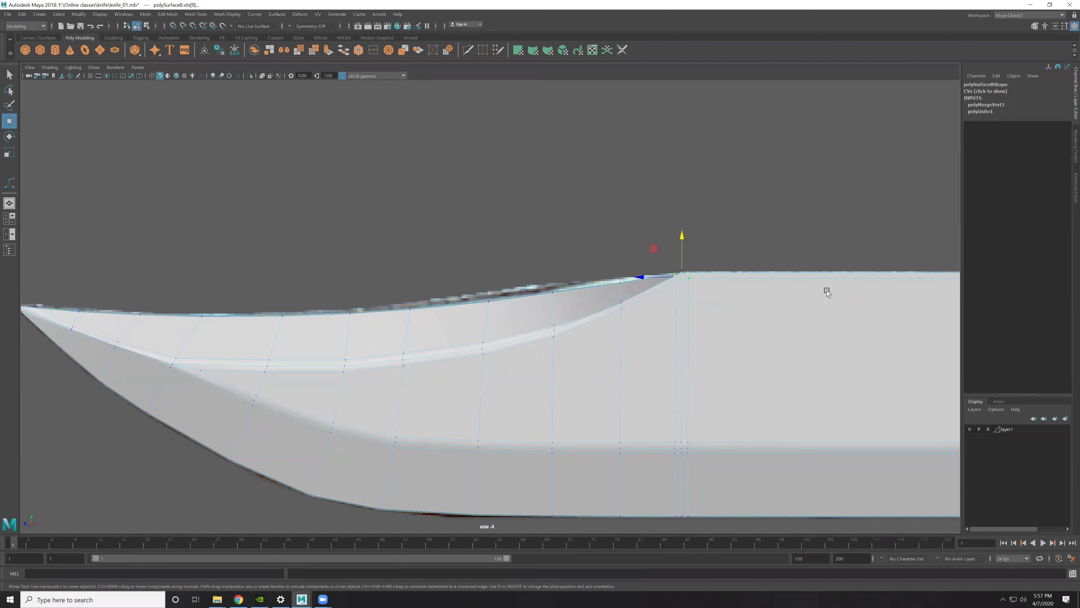
Step: Select the corner and ridge vertices where the clip meets the spine step
middle_click_drag(827, 290, 553, 264, "alt")
scroll(552, 264, "down", 5)
scroll(626, 290, "up", 1)
left_click_drag(608, 268, 723, 313)
scroll(801, 289, "up", 4)
scroll(801, 290, "up", 1)
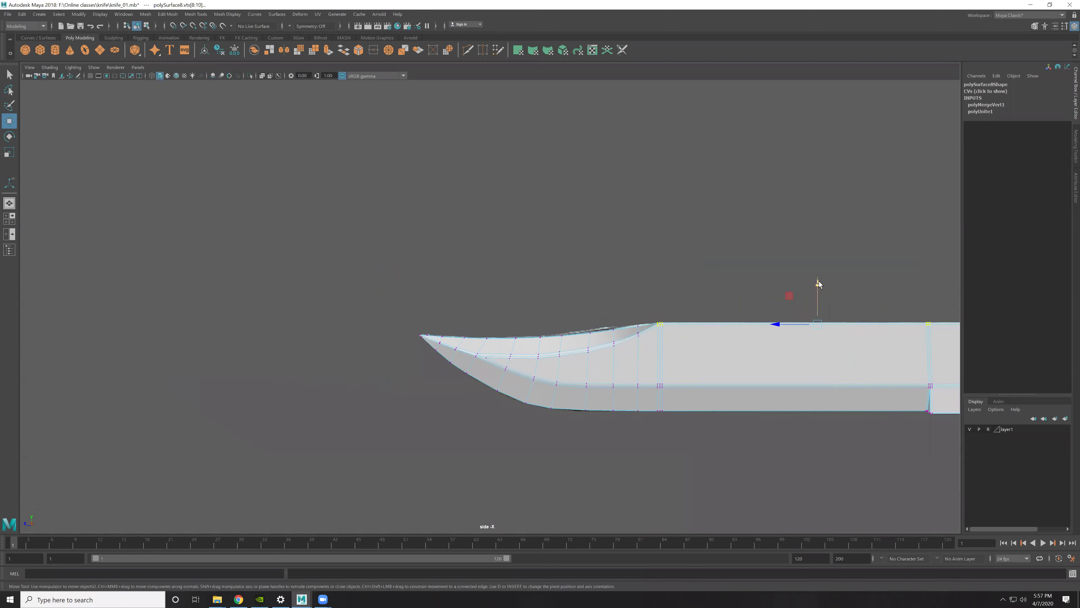
scroll(675, 326, "up", 1)
scroll(702, 341, "up", 2)
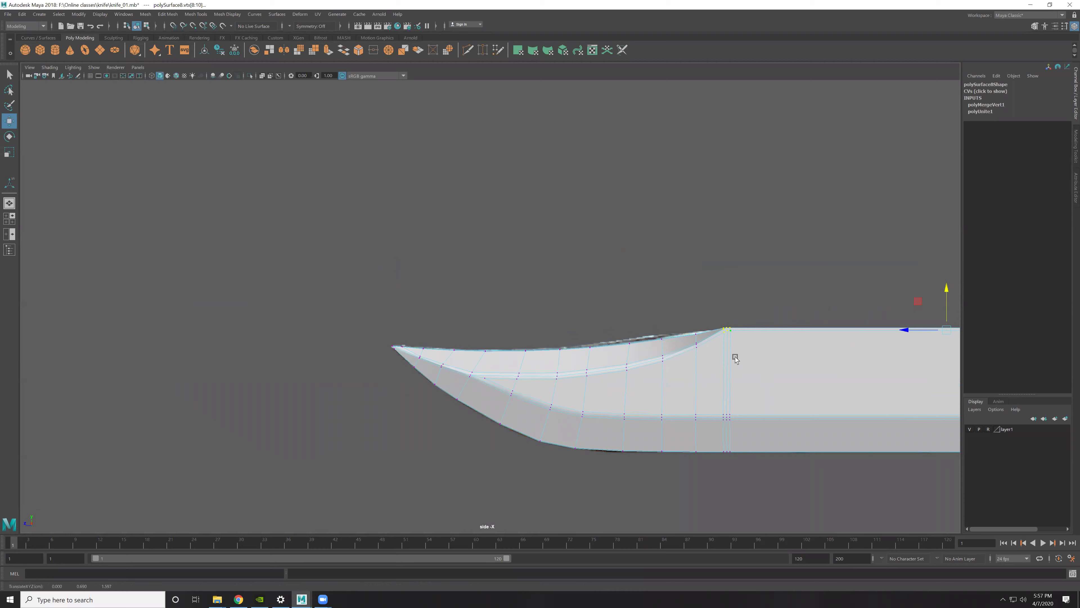
Step: Return to the perspective view and orbit around the blade to inspect it
key("space")
key("space")
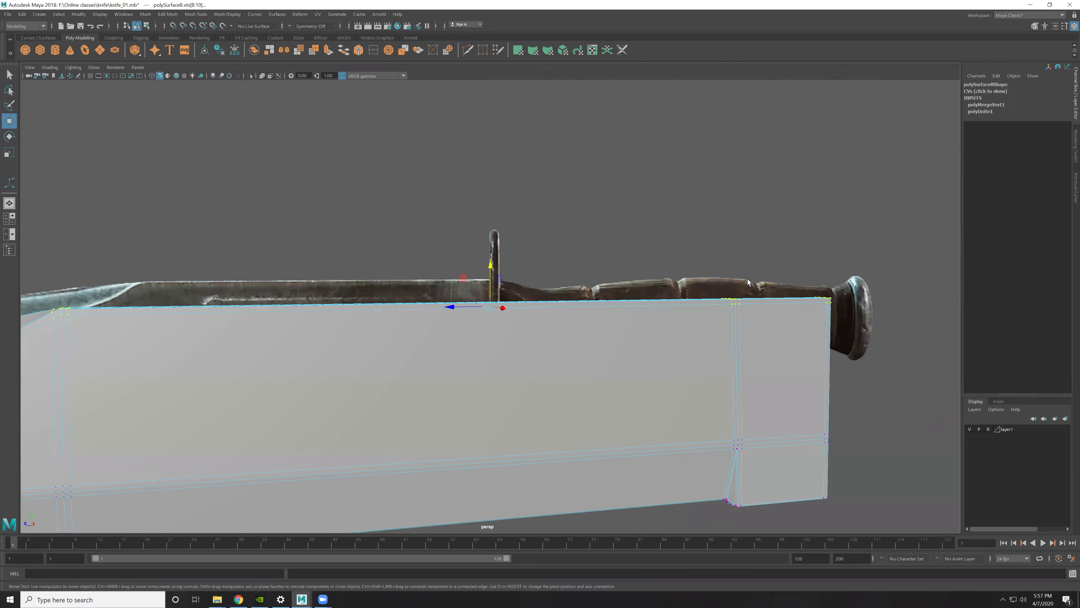
right_click_drag(748, 278, 495, 386, "alt")
key("F8")
left_click(745, 325)
right_click_drag(544, 308, 361, 356, "alt")
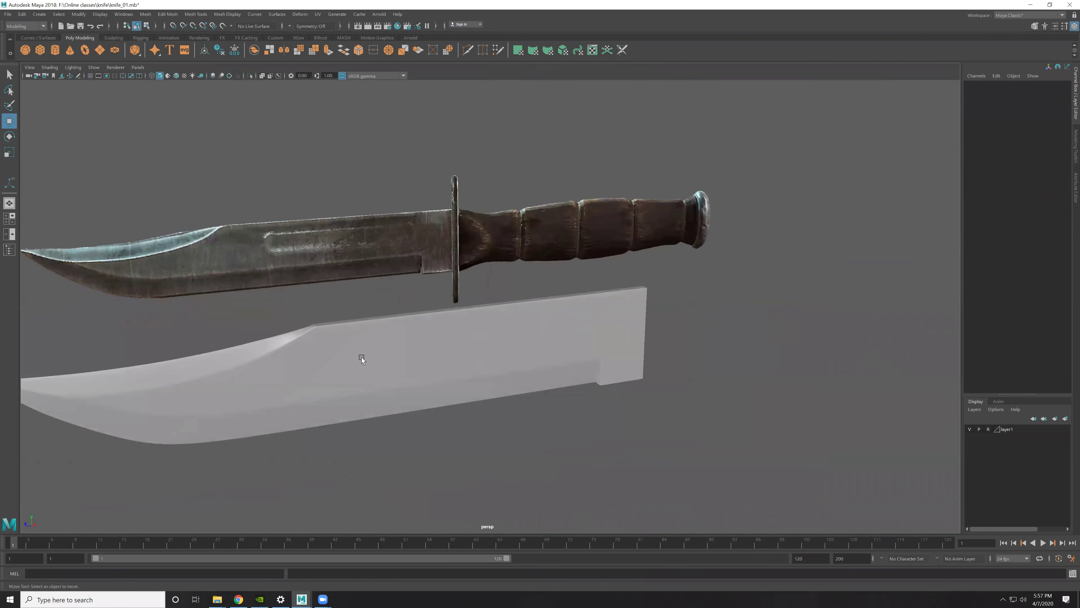
left_click(361, 357)
mouse_move(548, 359)
left_mouse_down("alt")
mouse_move(670, 346)
mouse_move(599, 326)
mouse_move(589, 313)
mouse_move(632, 310)
mouse_move(607, 304)
mouse_move(704, 321)
left_mouse_up("alt")
left_click(670, 345)
right_click_drag(705, 321, 728, 431, "alt")
mouse_move(728, 432)
left_mouse_down("alt")
mouse_move(564, 332)
mouse_move(584, 309)
mouse_move(663, 362)
mouse_move(512, 306)
mouse_move(765, 319)
left_mouse_up("alt")
left_click(631, 366)
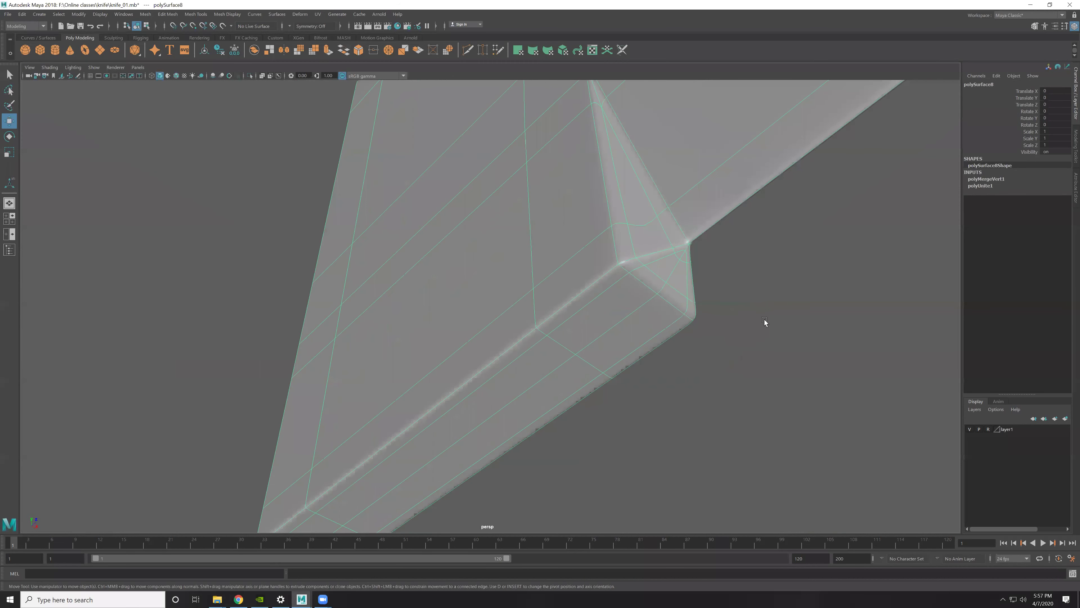
left_click(765, 319)
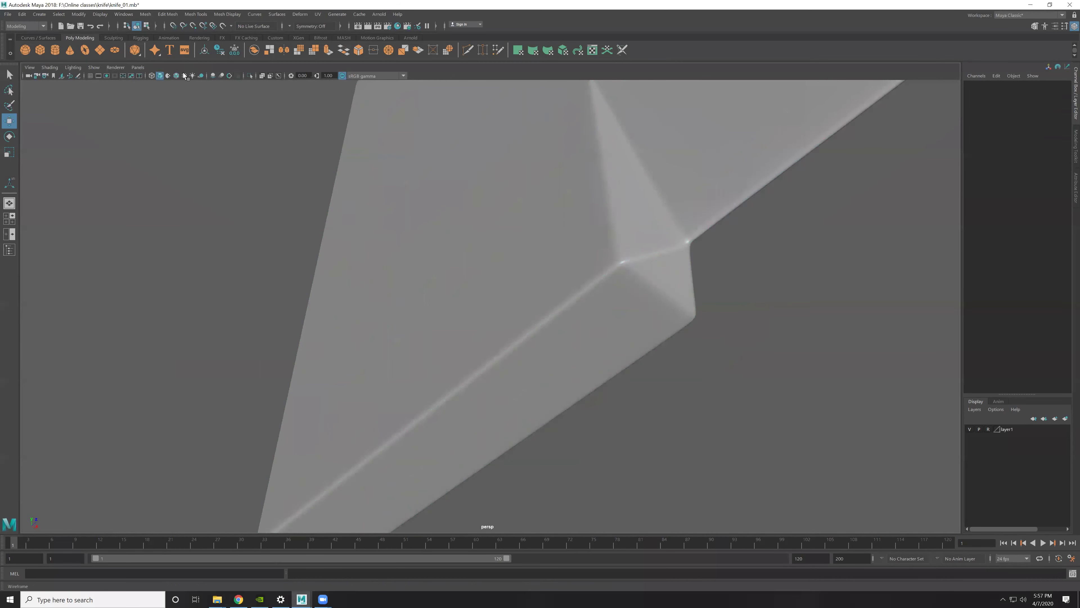
Step: Turn off viewport colour management and select the blade to see its wireframe
left_click(342, 76)
scroll(571, 220, "down", 5)
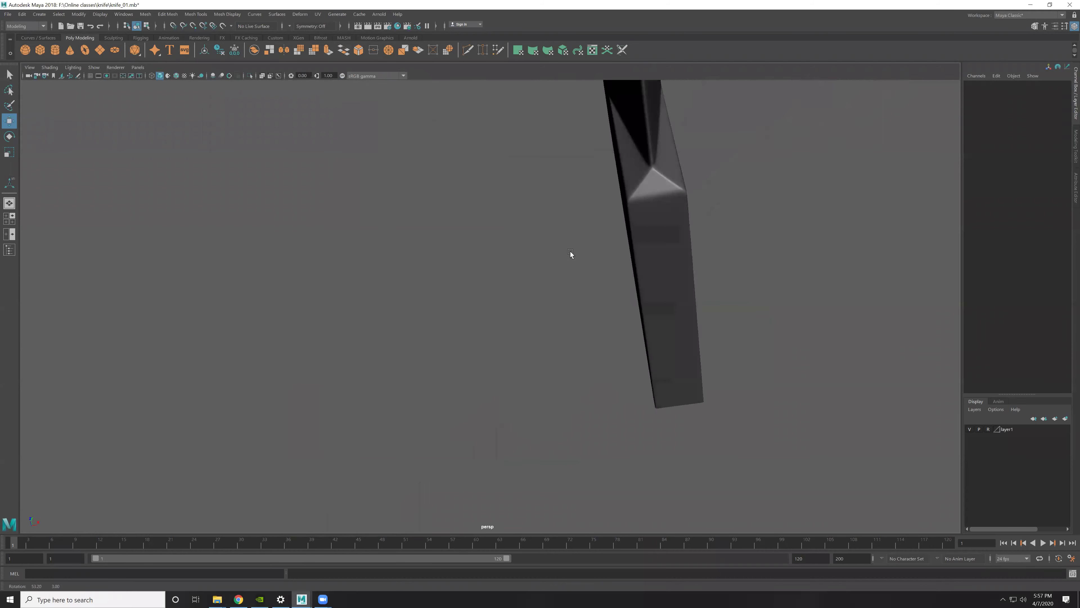
scroll(570, 251, "down", 3)
scroll(619, 300, "up", 5)
scroll(618, 301, "up", 3)
scroll(624, 306, "up", 3)
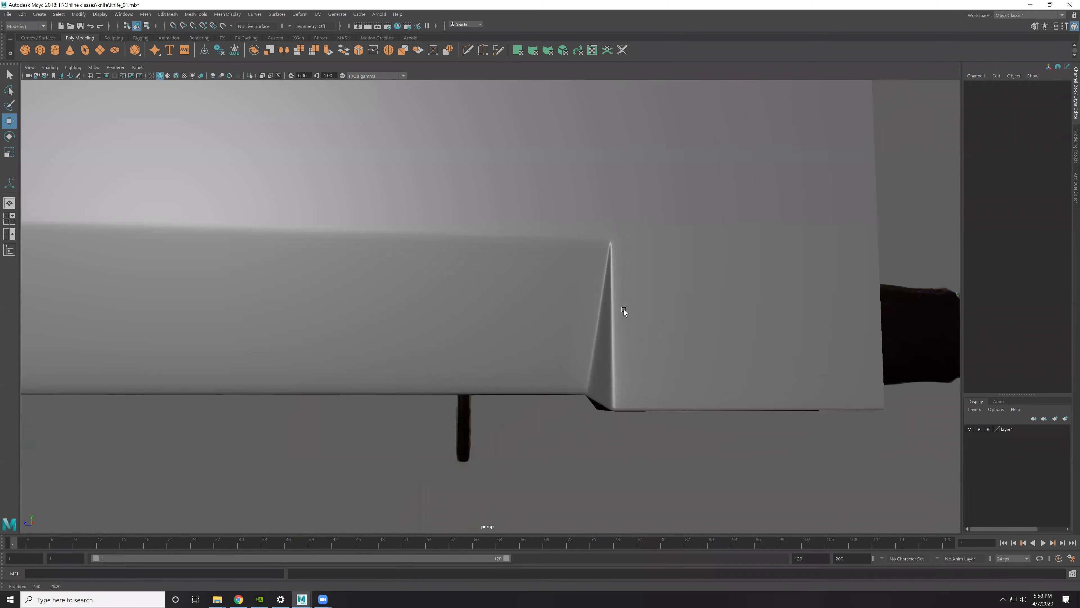
scroll(584, 243, "up", 3)
scroll(584, 242, "up", 2)
left_click(644, 241)
scroll(678, 234, "up", 3)
scroll(718, 291, "up", 3)
Step: Cut a new edge running to the blade's tip vertex
scroll(718, 292, "up", 2)
middle_click_drag(766, 197, 693, 196, "alt")
right_click_drag(692, 196, 693, 214, "shift")
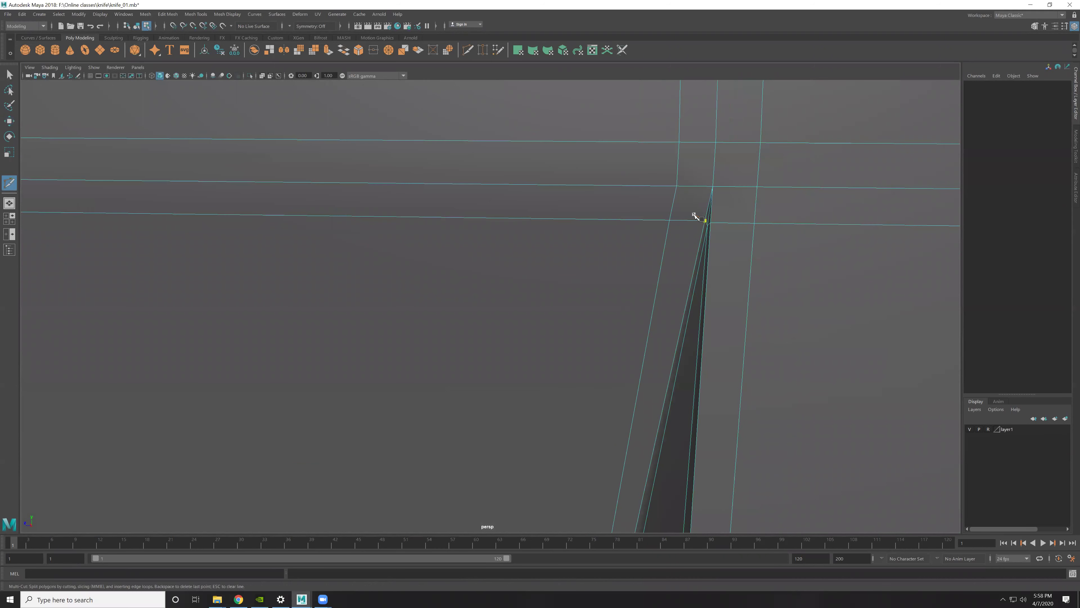
left_click(705, 221)
left_click(733, 187)
key("w")
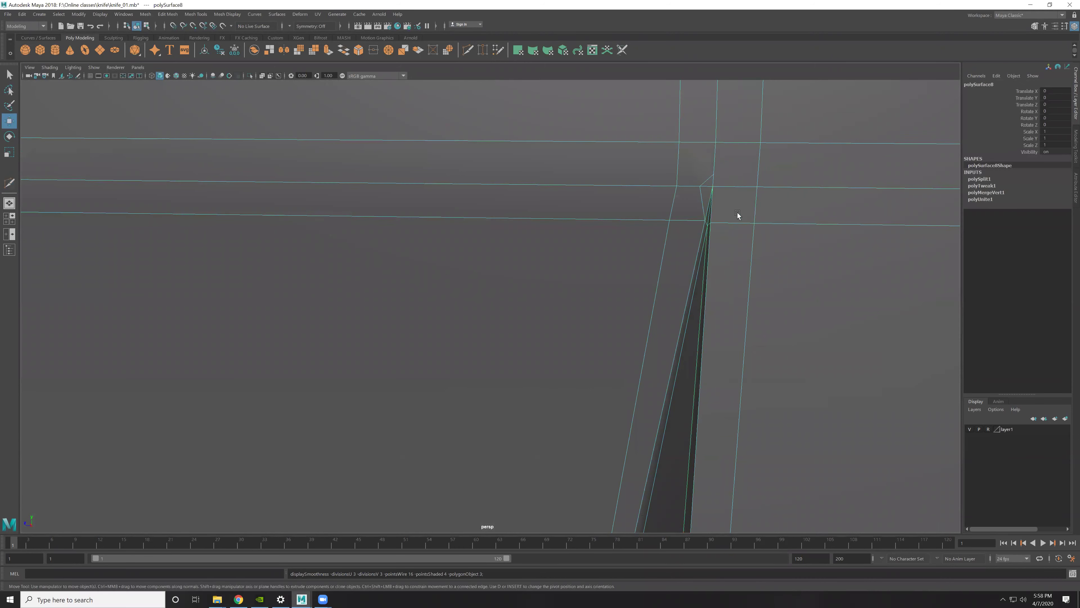
scroll(738, 212, "down", 4)
scroll(818, 235, "down", 3)
Step: Delete the two stray edges left at the blade tip
left_click(800, 311)
mouse_move(638, 285)
left_mouse_down("alt")
mouse_move(693, 278)
mouse_move(675, 282)
mouse_move(686, 287)
mouse_move(650, 215)
mouse_move(688, 285)
mouse_move(678, 291)
mouse_move(686, 285)
left_mouse_up("alt")
left_click(642, 261)
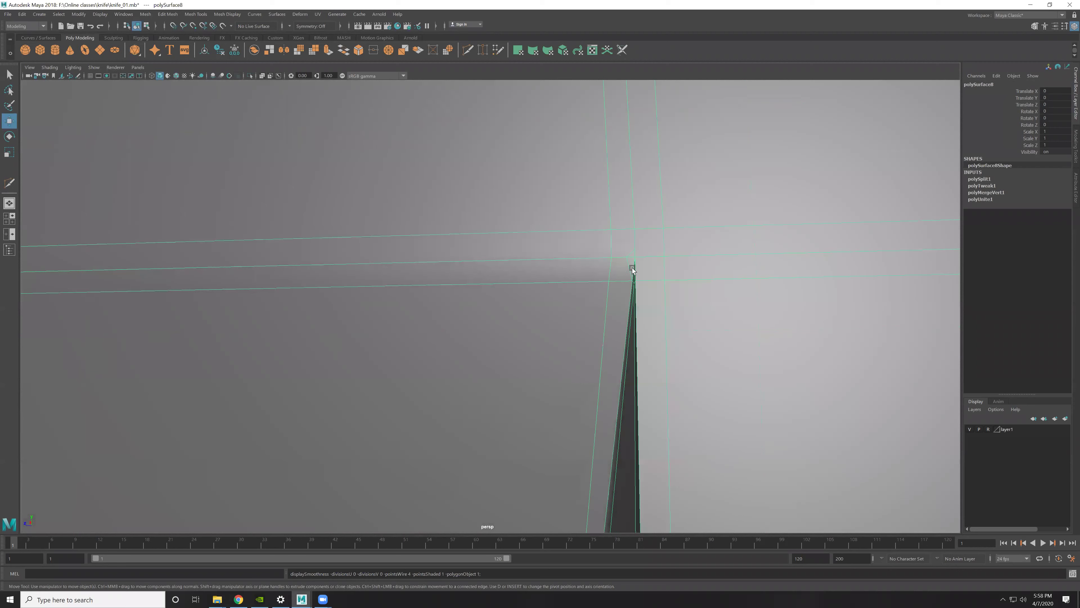
key("F10")
left_click(631, 266)
key("Delete")
key("F8")
mouse_move(726, 305)
left_mouse_down("alt")
mouse_move(563, 258)
mouse_move(838, 293)
mouse_move(863, 286)
left_mouse_up("alt")
left_click(839, 293)
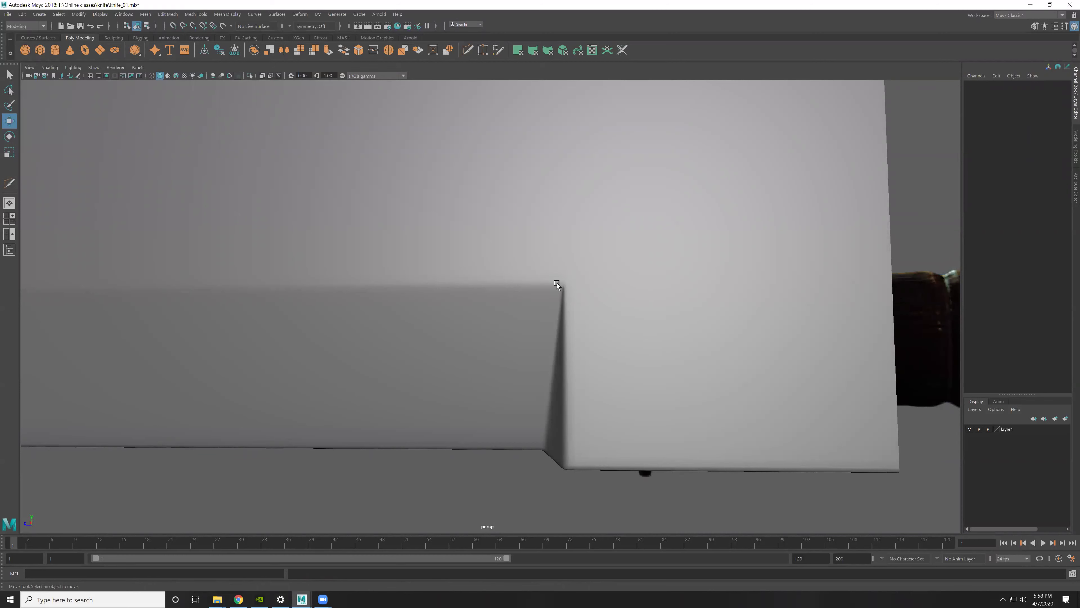
Step: Orbit around the knife to inspect it from several sides
mouse_move(562, 293)
left_mouse_down("alt")
mouse_move(558, 280)
mouse_move(611, 299)
mouse_move(587, 304)
mouse_move(598, 298)
left_mouse_up("alt")
mouse_move(618, 344)
left_mouse_down("alt")
mouse_move(569, 310)
mouse_move(597, 289)
mouse_move(554, 286)
mouse_move(629, 319)
mouse_move(621, 298)
mouse_move(584, 302)
mouse_move(598, 306)
left_mouse_up("alt")
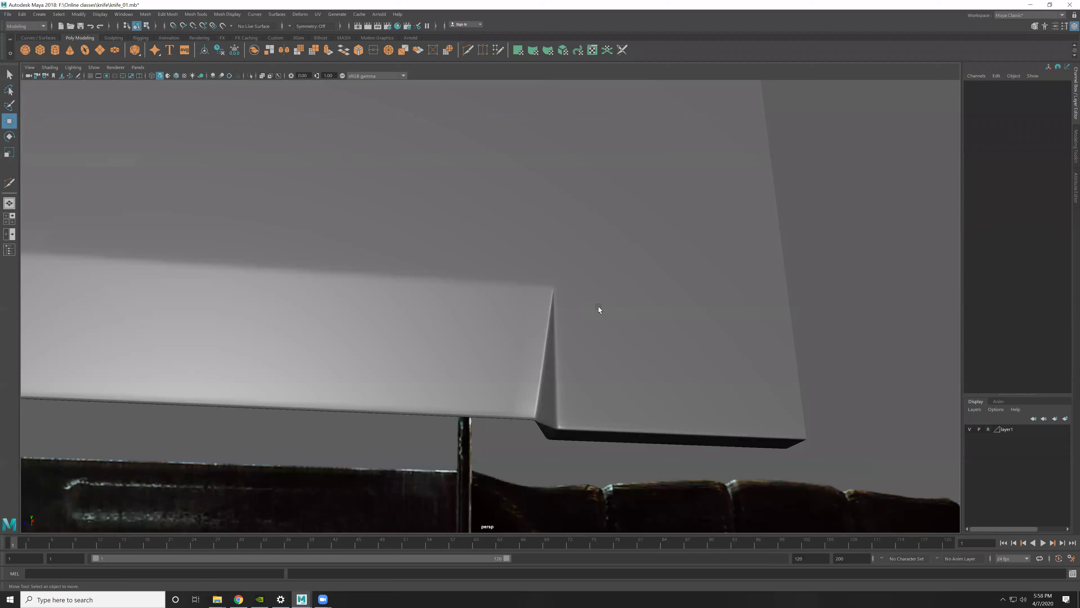
left_click_drag(462, 254, 524, 374, "alt")
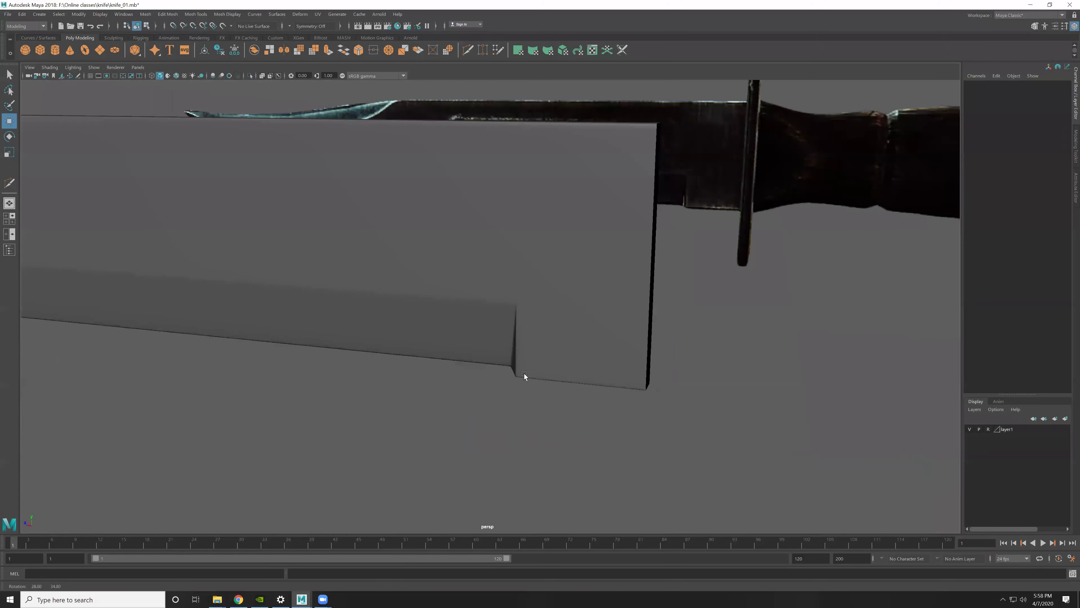
mouse_move(527, 318)
left_mouse_down("alt")
mouse_move(536, 310)
mouse_move(338, 86)
left_mouse_up("alt")
Step: Zoom onto the edge bevel, turn off smooth preview, and select edges there
right_click_drag(342, 78, 370, 208, "alt")
left_click_drag(371, 208, 334, 311, "alt")
right_click_drag(334, 310, 391, 354, "alt")
left_click_drag(391, 353, 457, 383, "alt")
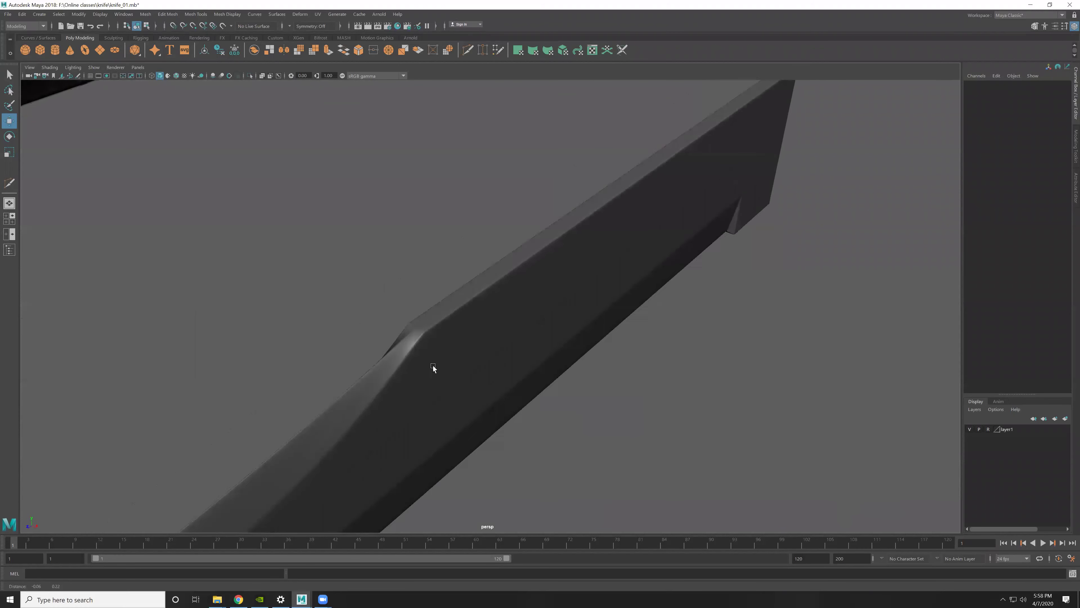
right_click_drag(457, 383, 586, 431, "alt")
left_click_drag(586, 432, 354, 376, "alt")
right_click_drag(354, 376, 701, 373, "alt")
mouse_move(701, 373)
left_mouse_down("alt")
mouse_move(529, 324)
mouse_move(541, 306)
mouse_move(493, 327)
left_mouse_up("alt")
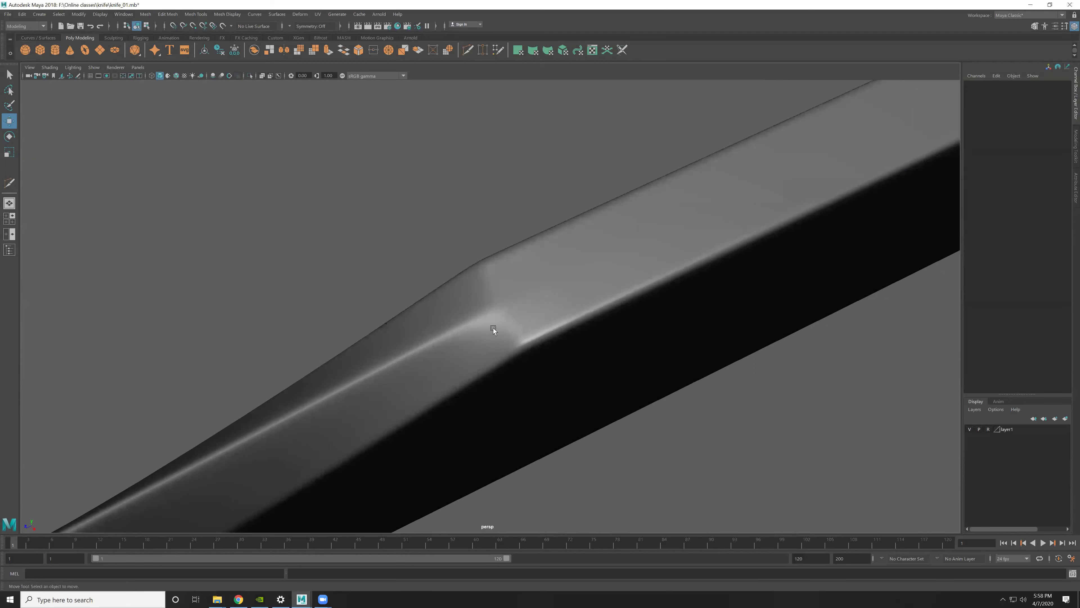
left_click(493, 327)
key("1")
left_click_drag(561, 323, 554, 320, "alt")
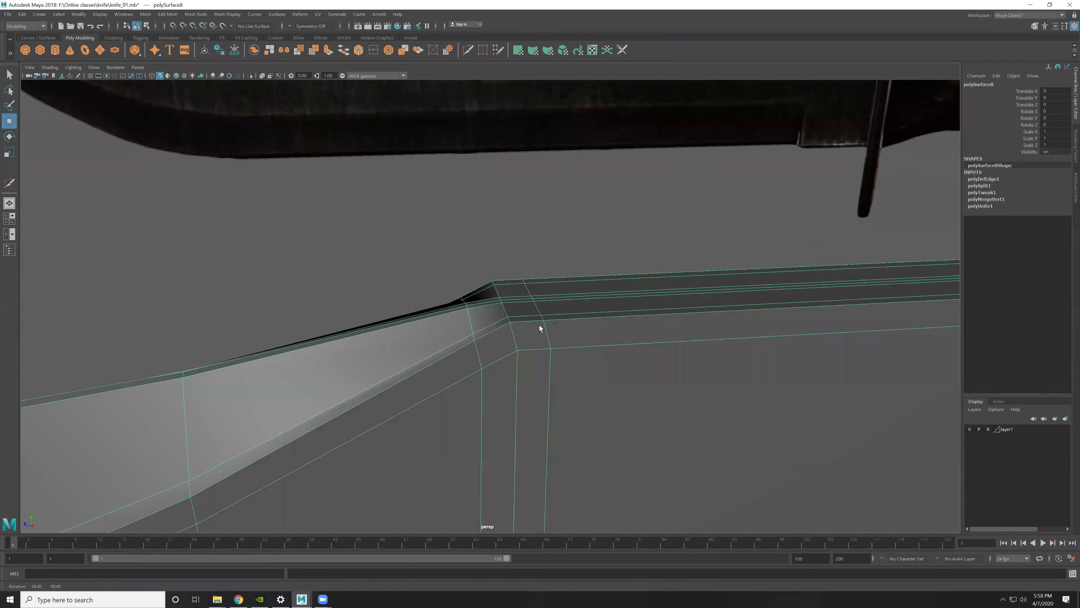
Step: Delete the edge near the blade tip and draw a new Multi-Cut edge in its place
key("F10")
left_click(472, 320)
key("Delete")
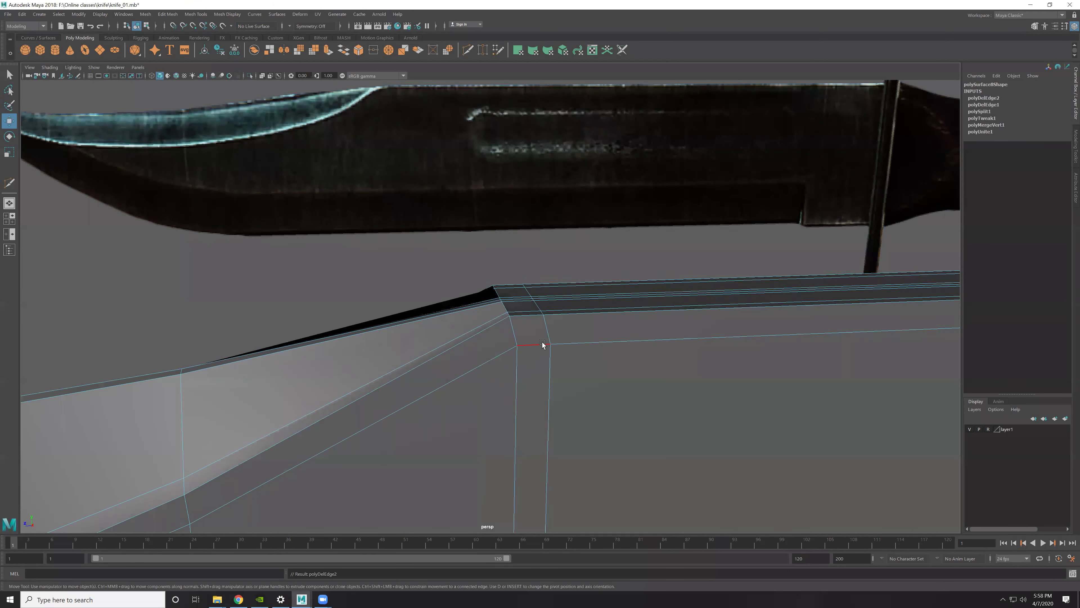
right_click_drag(511, 349, 484, 315, "shift")
left_click(483, 303)
left_click(491, 326)
key("Return")
key("w")
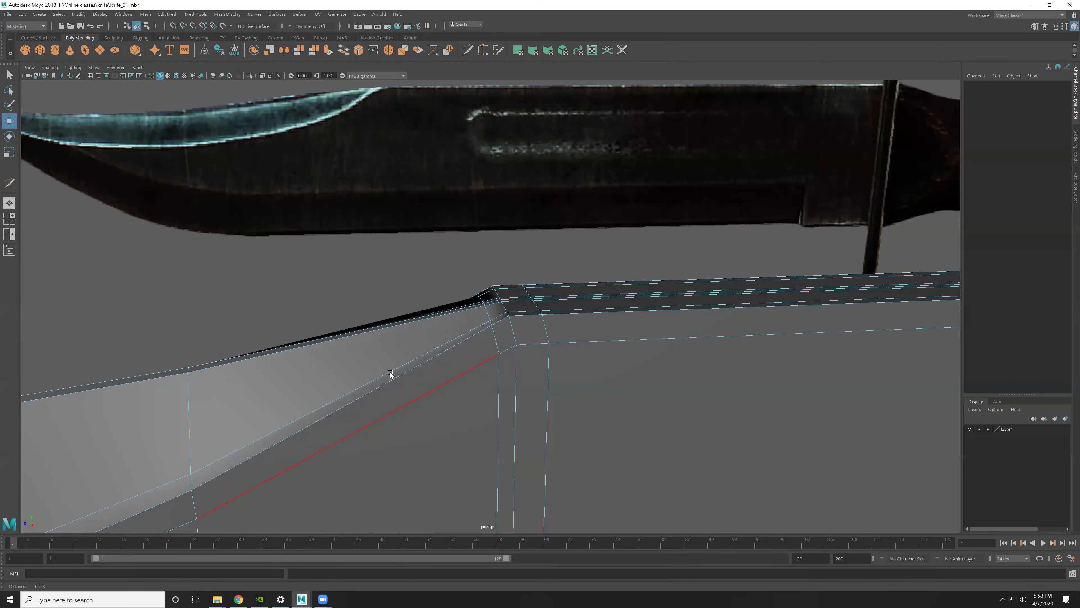
Step: Preview the blade smoothed and orbit around it to compare with the reference
mouse_move(633, 229)
left_mouse_down("alt")
mouse_move(582, 266)
mouse_move(502, 232)
mouse_move(652, 254)
mouse_move(679, 240)
mouse_move(733, 334)
left_mouse_up("alt")
key("3")
right_click_drag(732, 333, 471, 292, "alt")
mouse_move(471, 292)
left_mouse_down("alt")
mouse_move(459, 293)
mouse_move(706, 387)
left_mouse_up("alt")
mouse_move(736, 380)
left_mouse_down("alt")
mouse_move(675, 403)
mouse_move(723, 405)
mouse_move(498, 318)
mouse_move(713, 403)
mouse_move(699, 410)
left_mouse_up("alt")
Step: Save the scene as knife_01.mb
key("ctrl+s")
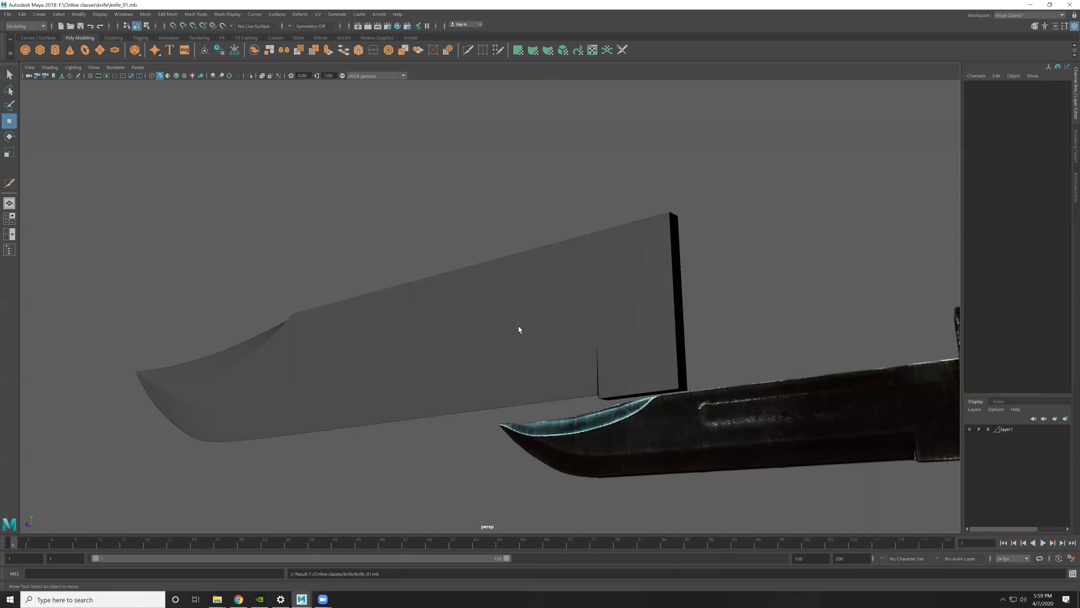
mouse_move(516, 369)
right_mouse_down("alt")
mouse_move(586, 338)
mouse_move(624, 347)
mouse_move(508, 420)
right_mouse_up("alt")
left_click_drag(509, 420, 598, 338, "alt")
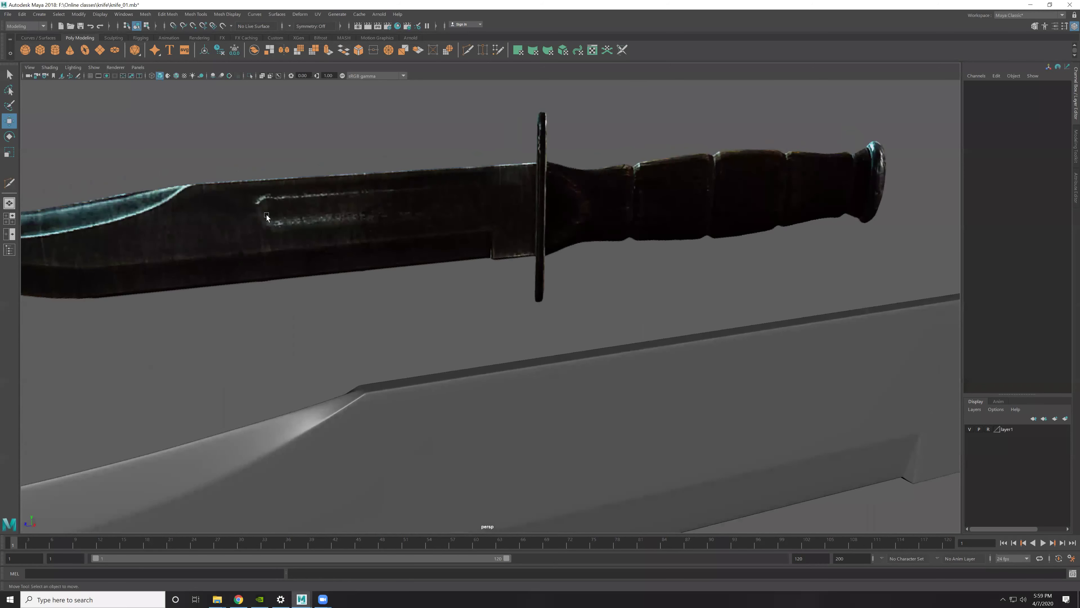
Step: Search Google Images for 'fallout knife' in a new browser tab
left_click(238, 600)
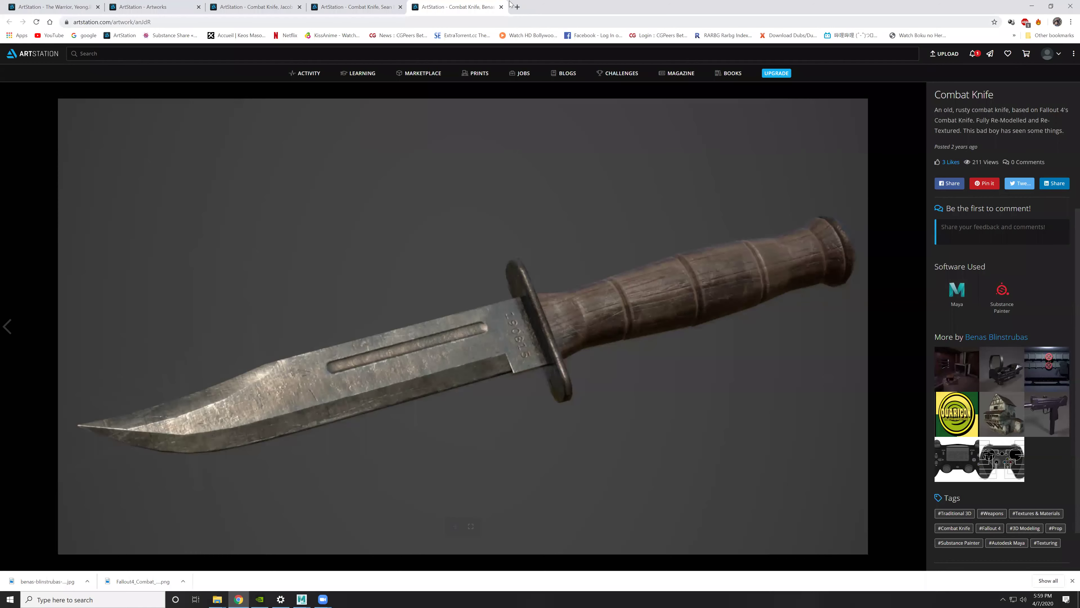
left_click(517, 7)
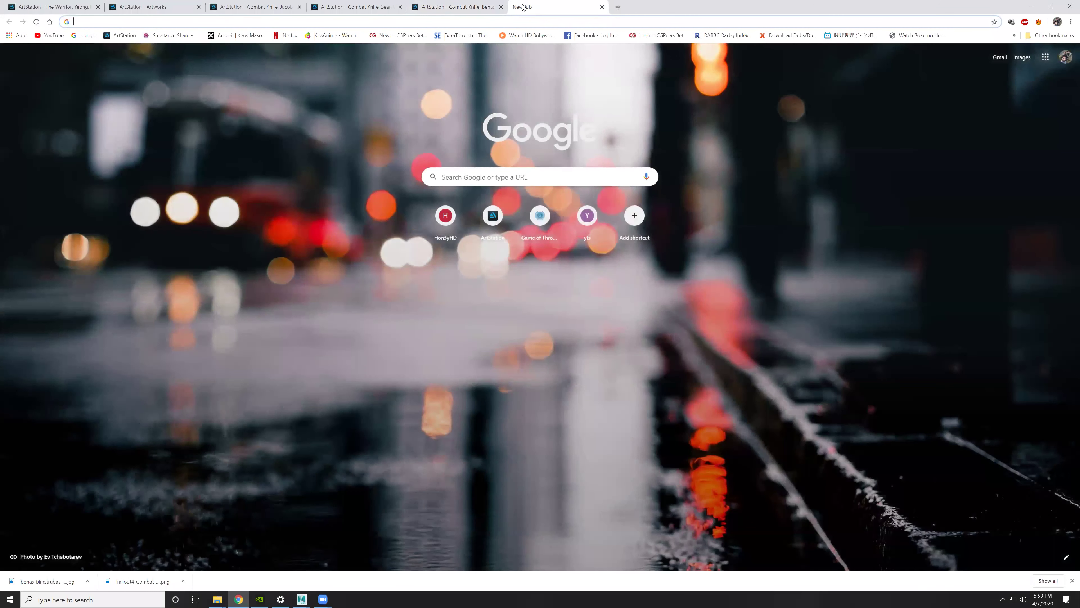
type("fall")
key("Return")
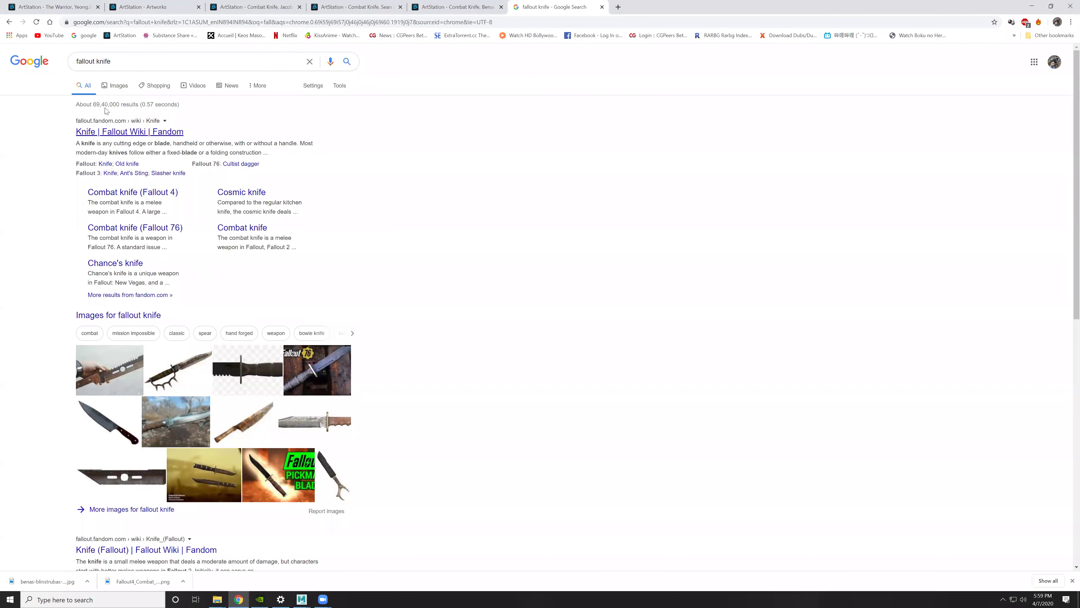
left_click(119, 87)
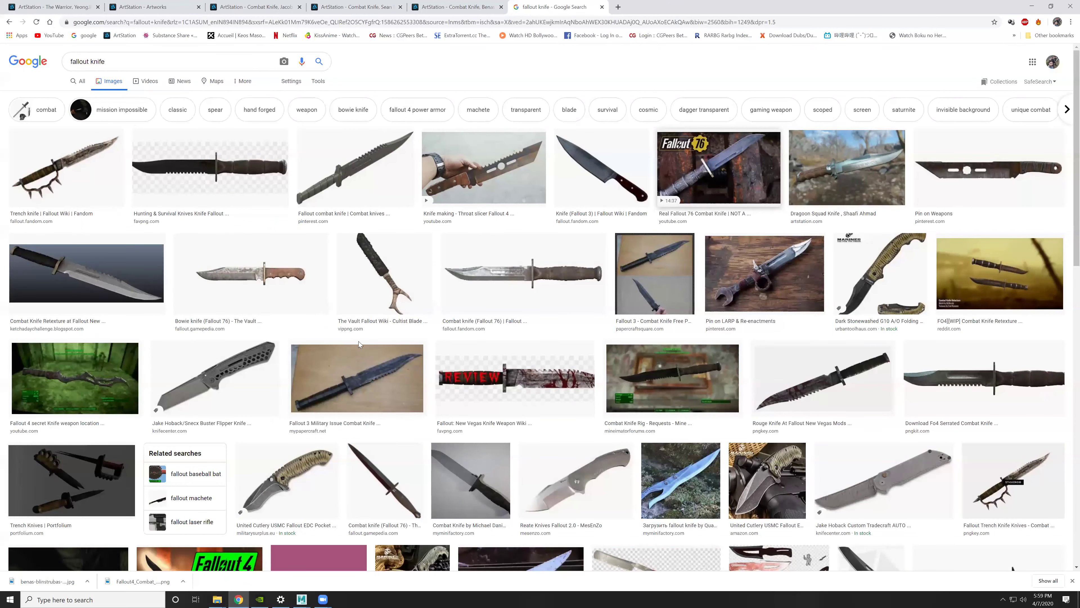
Step: Browse the results, enlarge the serrated hunting knife, then return to the Combat Knife reference
scroll(615, 327, "down", 1)
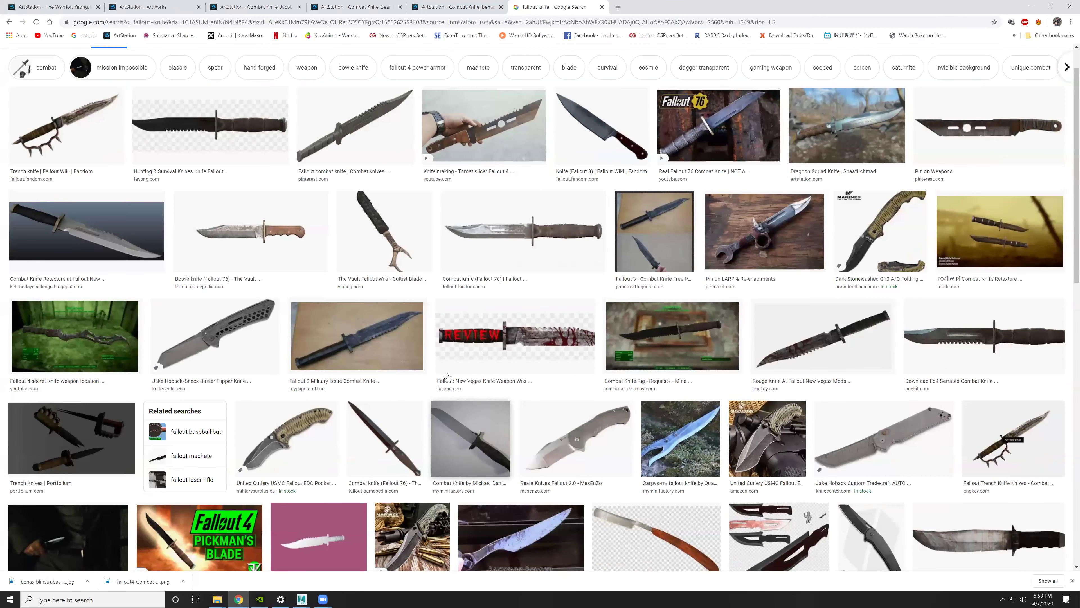
scroll(716, 329, "down", 2)
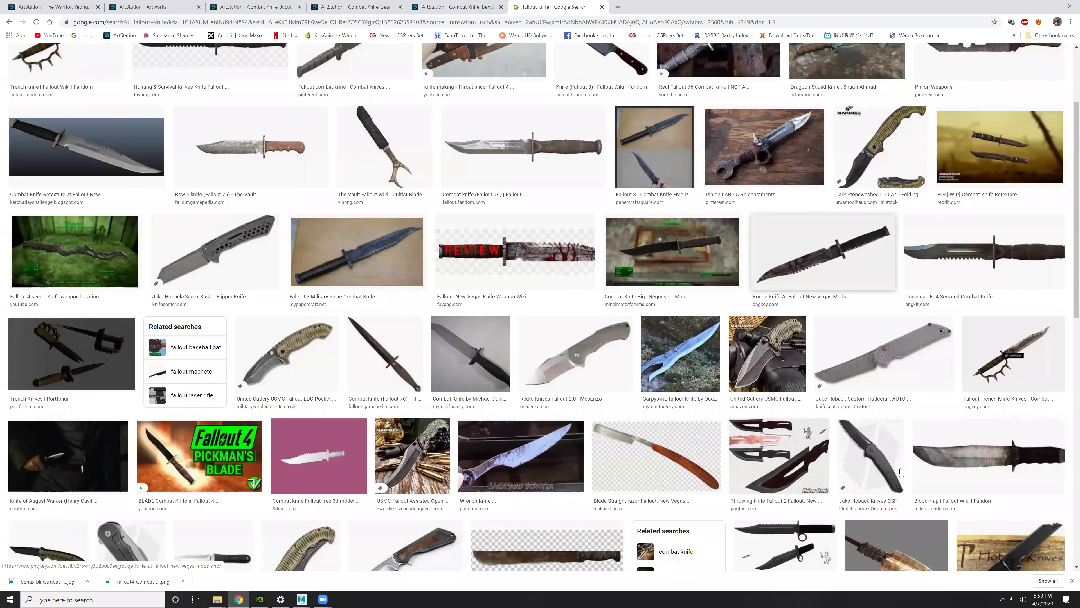
scroll(617, 507, "down", 4)
scroll(184, 178, "up", 5)
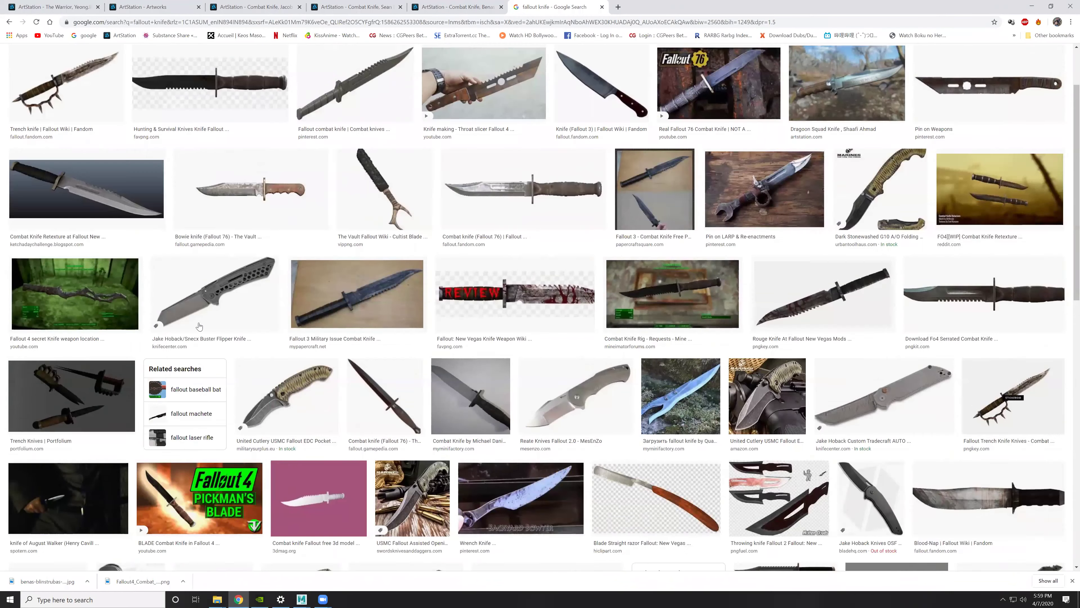
scroll(184, 177, "up", 2)
left_click(212, 177)
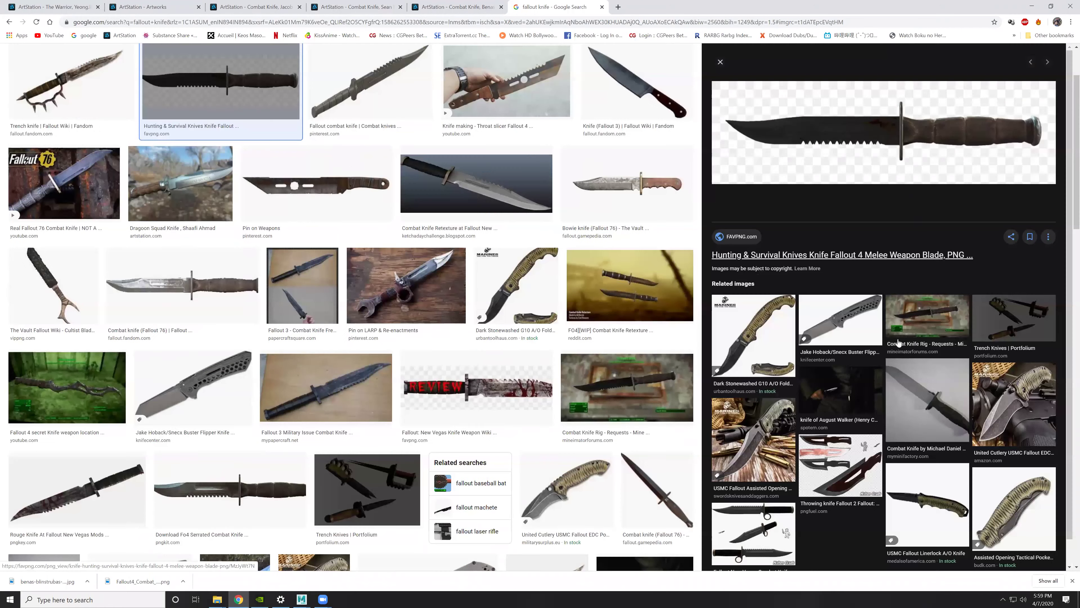
scroll(616, 458, "down", 1)
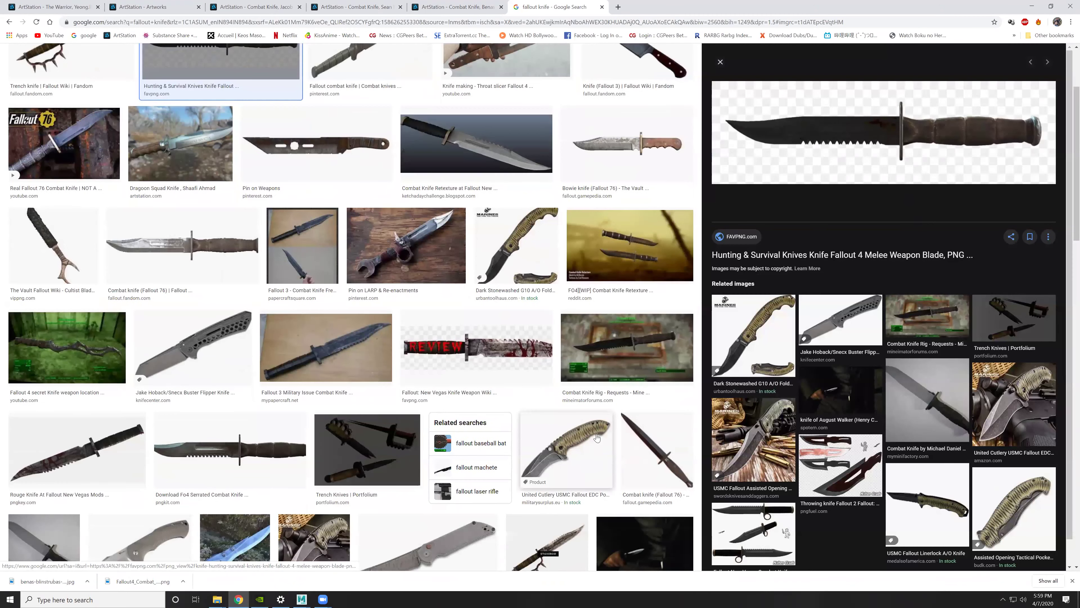
scroll(442, 426, "down", 3)
scroll(325, 436, "down", 3)
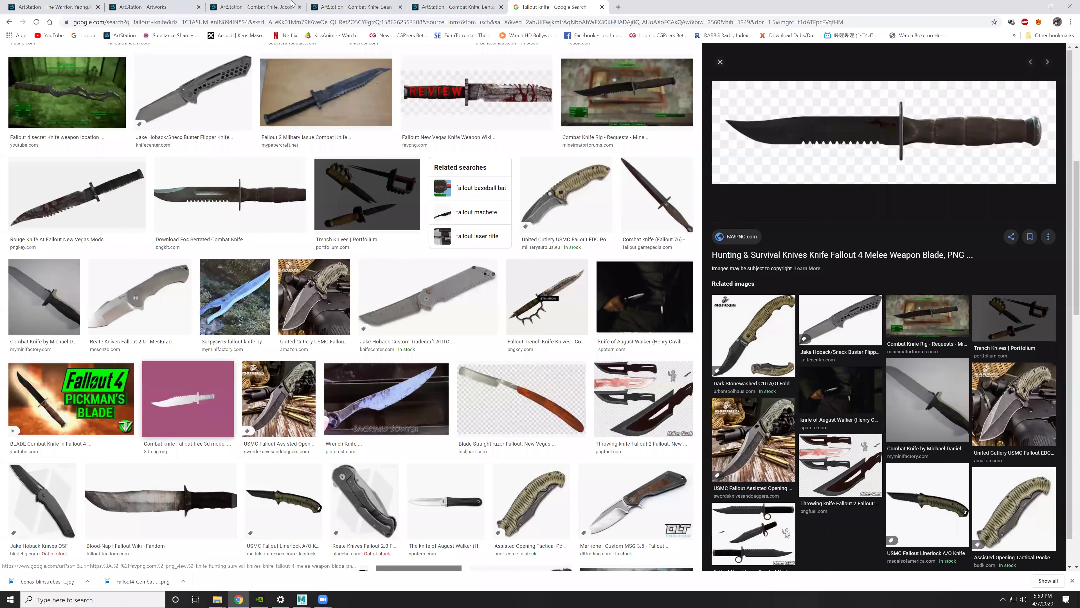
key("ctrl+4")
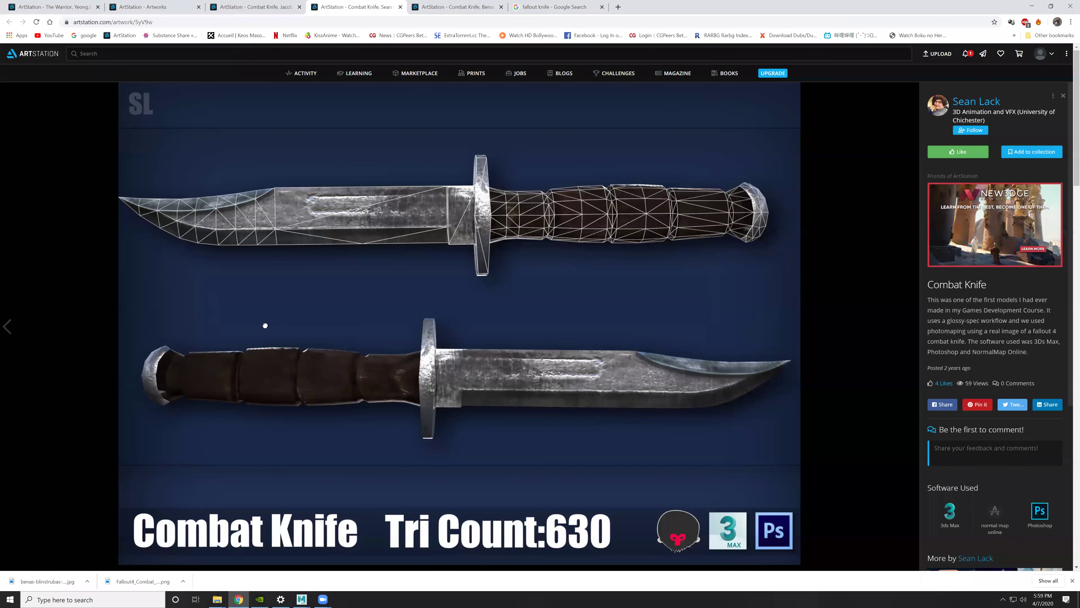
Step: Cycle through the Combat Knife reference tabs and return to the ArtStation fallout knife results
key("ctrl+3")
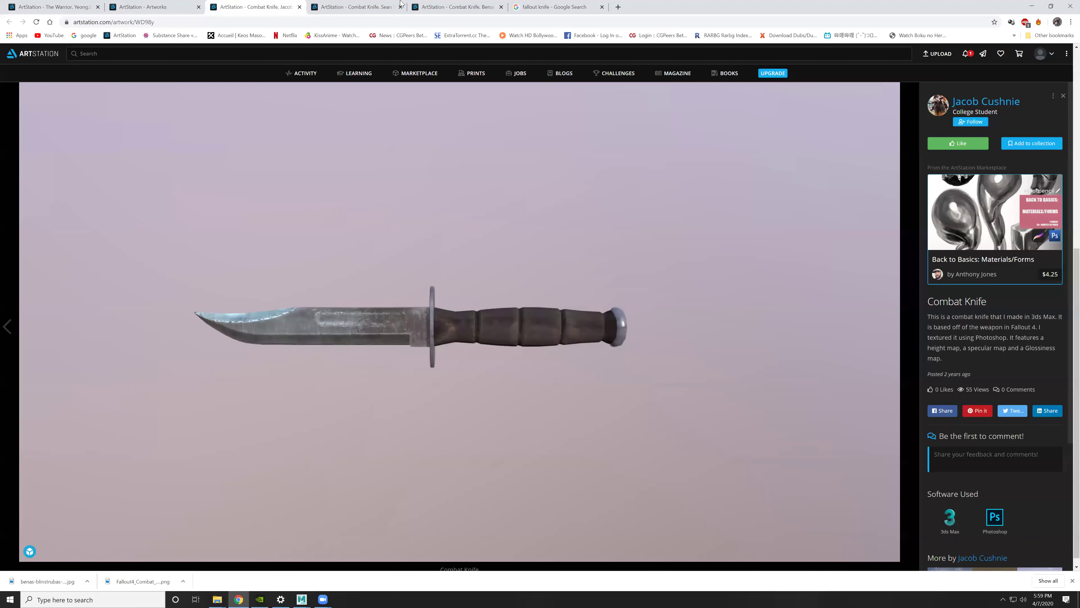
key("ctrl+4")
mouse_move(411, 197)
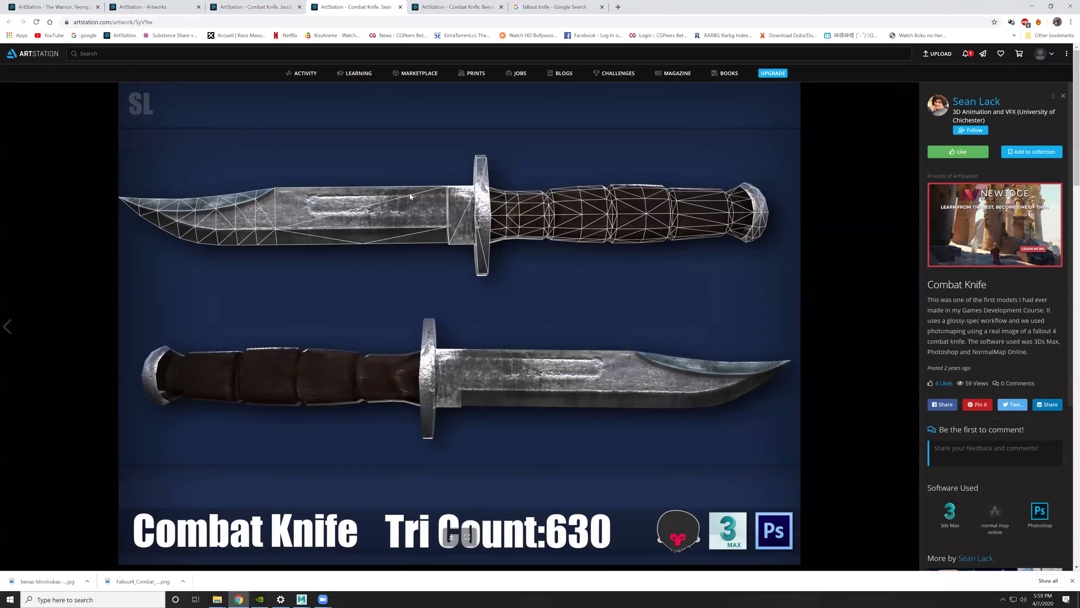
key("ctrl+5")
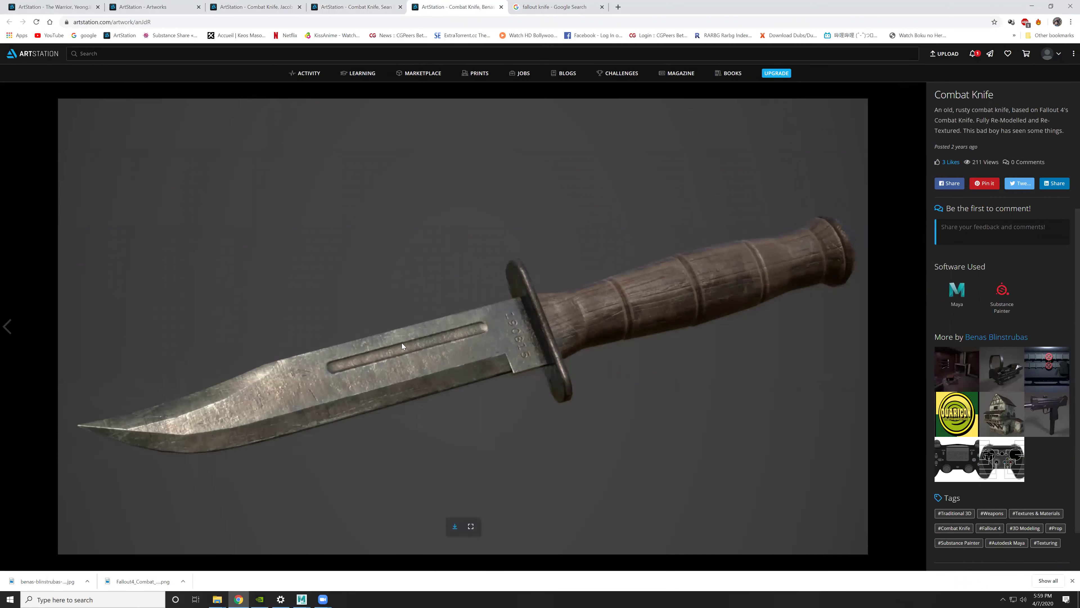
left_click(153, 7)
Step: Open three knife artworks in background tabs and view the Combat Knife and Fallout4 Knife pages
middle_click(155, 246)
middle_click(225, 249)
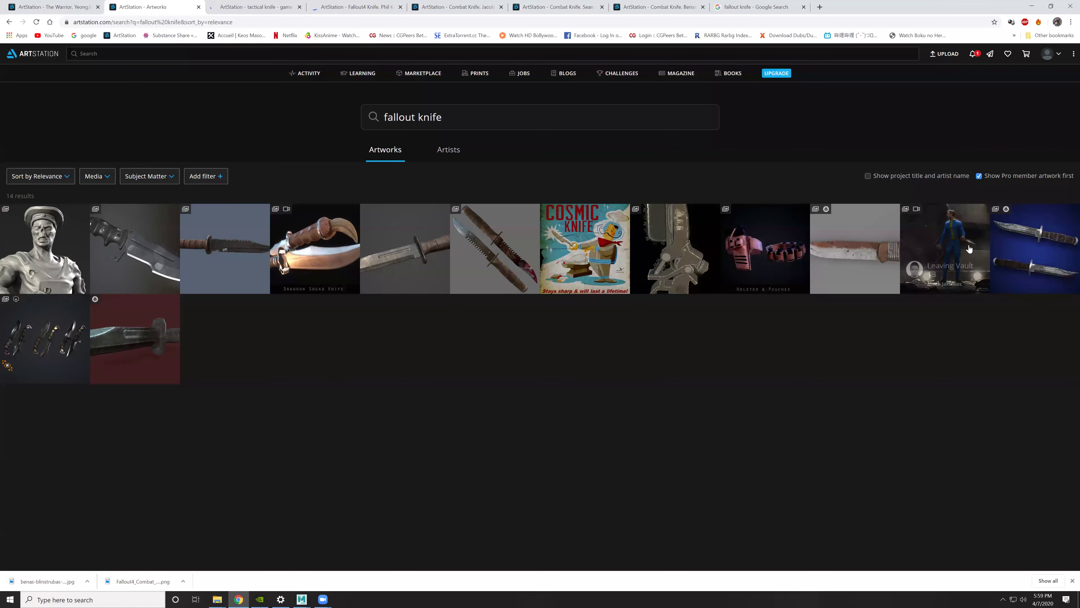
middle_click(1033, 255)
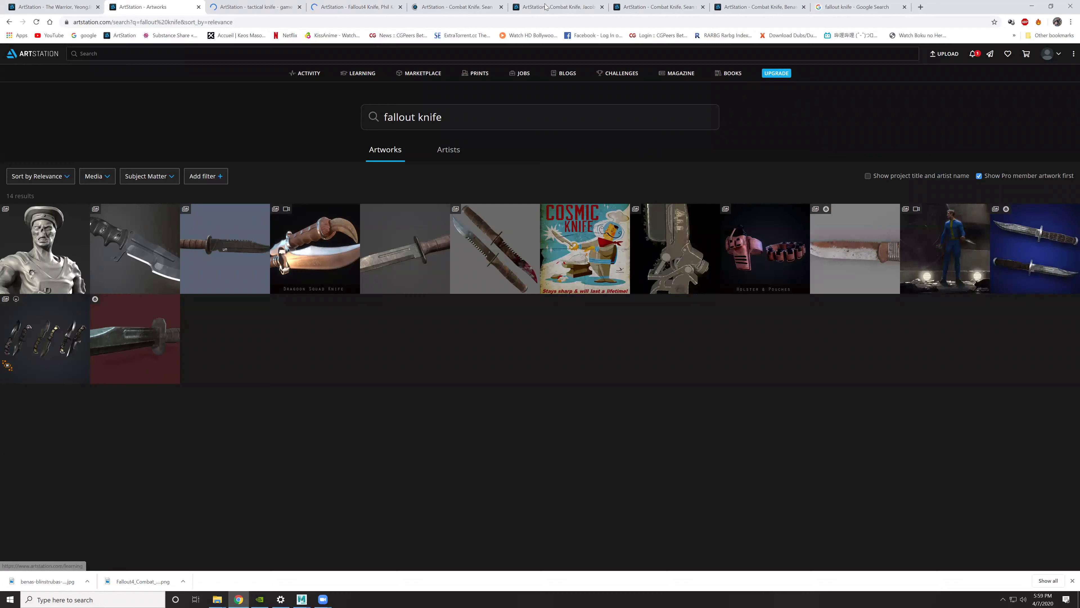
left_click(453, 7)
left_click(357, 7)
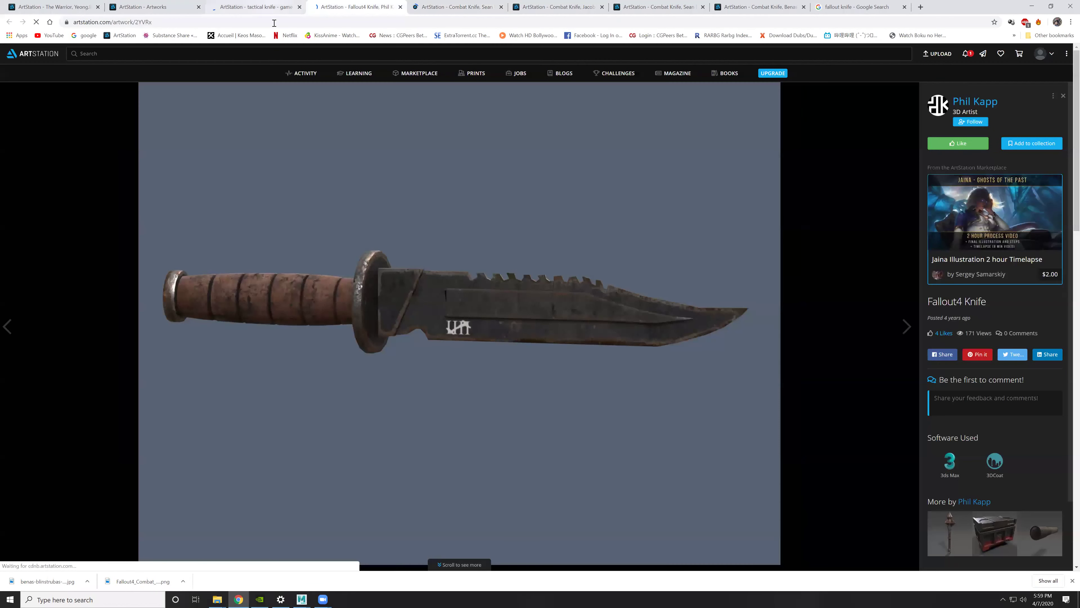
scroll(510, 314, "down", 5)
scroll(541, 306, "down", 5)
Step: Scroll the tactical knife page to its green honeycomb handle close-up, then return to Maya
left_click(255, 7)
scroll(449, 310, "down", 5)
scroll(452, 312, "down", 5)
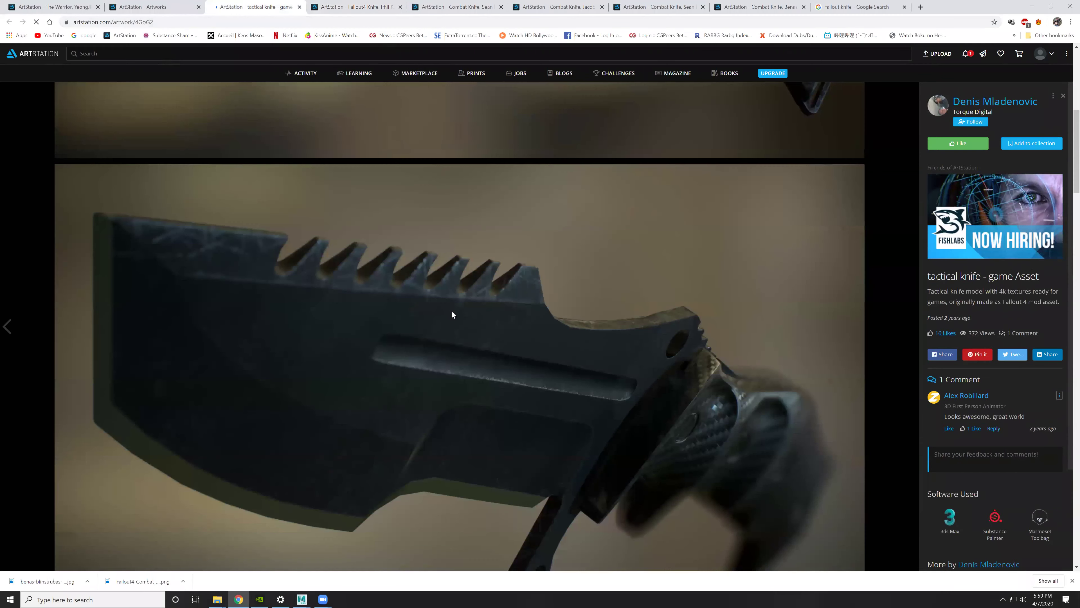
scroll(452, 313, "down", 5)
scroll(452, 305, "down", 5)
scroll(459, 304, "down", 8)
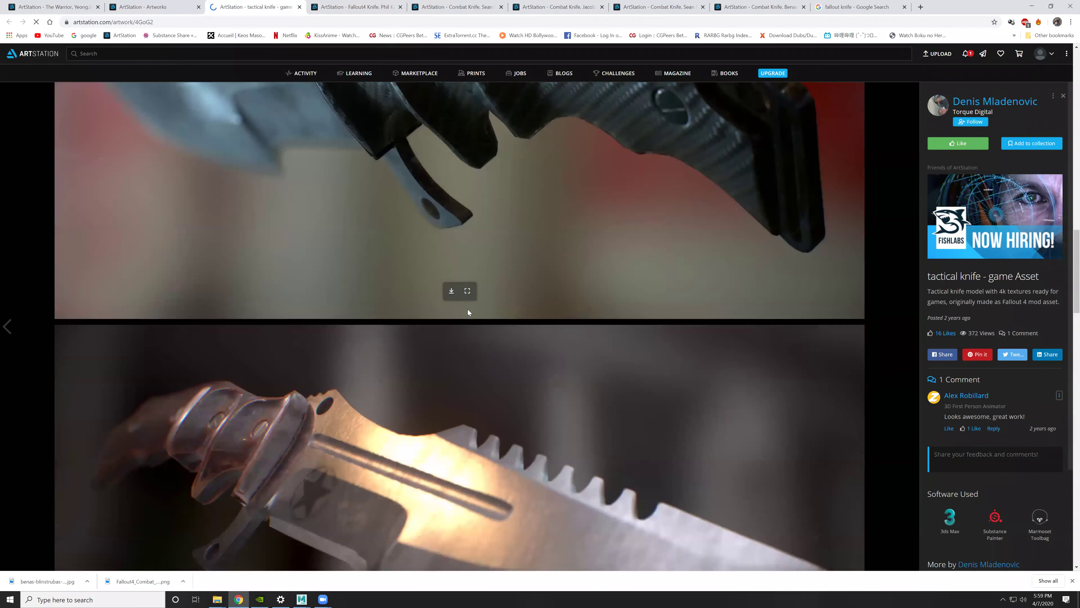
scroll(468, 312, "down", 6)
scroll(467, 312, "down", 12)
scroll(466, 312, "down", 5)
scroll(466, 312, "down", 7)
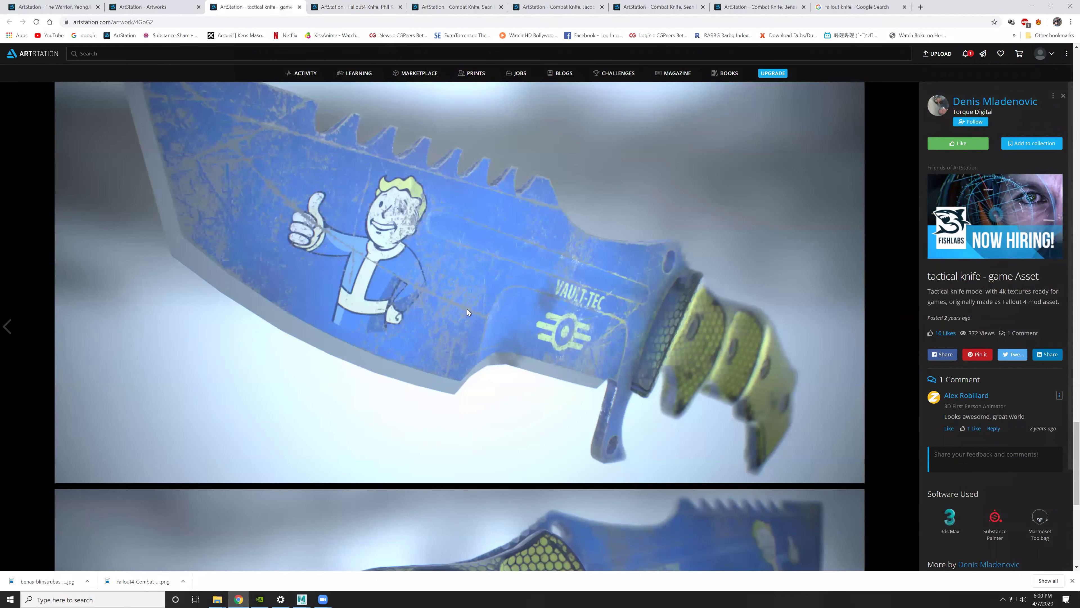
scroll(467, 313, "down", 3)
scroll(467, 312, "down", 5)
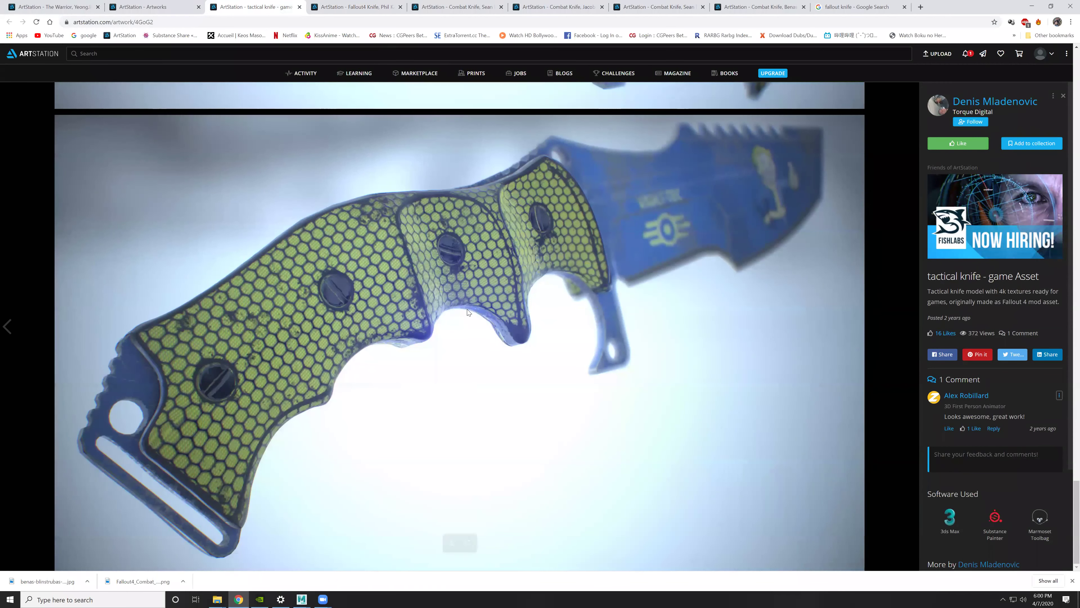
key("alt+Tab")
mouse_move(477, 305)
left_mouse_down("alt")
mouse_move(530, 276)
mouse_move(447, 272)
mouse_move(506, 289)
mouse_move(583, 282)
left_mouse_up("alt")
left_click(579, 333)
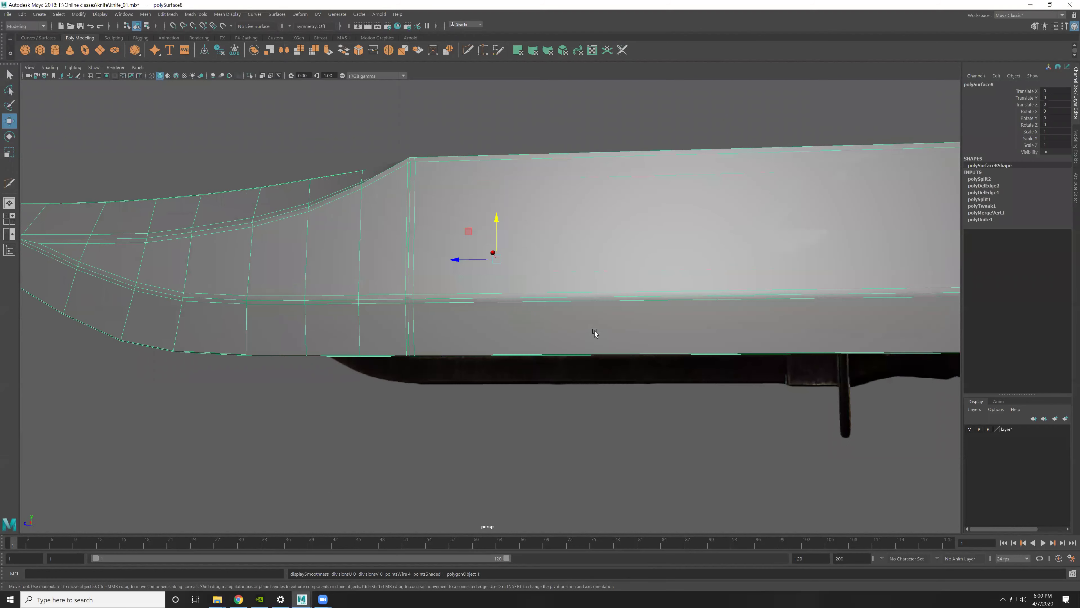
left_click_drag(535, 225, 556, 246, "alt")
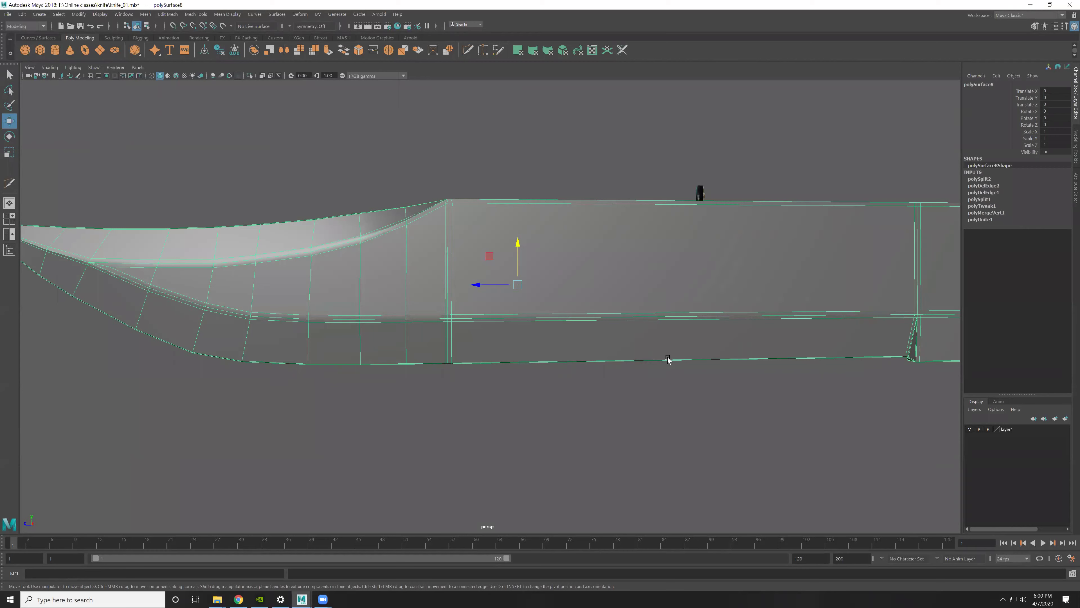
scroll(416, 472, "down", 3)
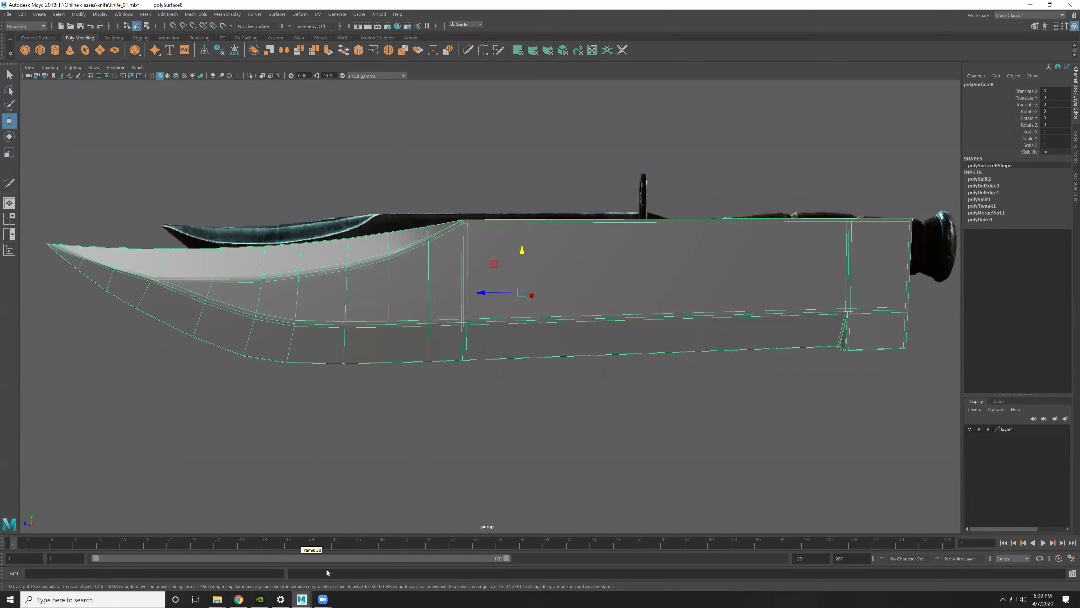
Step: Cycle through the knife reference tabs back to the tactical knife artwork page
left_click(239, 599)
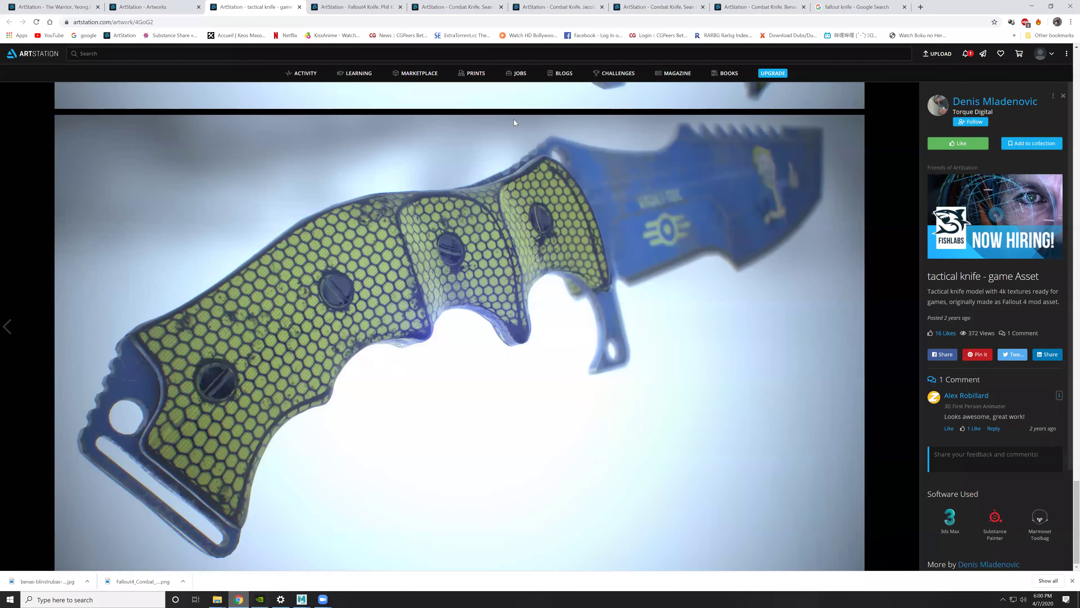
key("ctrl+Tab")
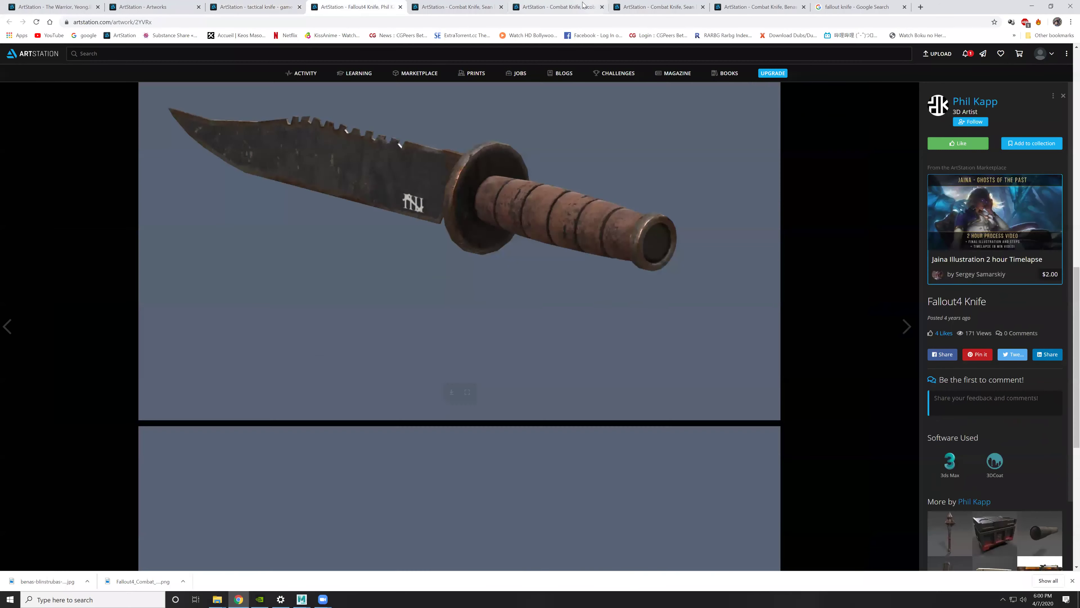
left_click(586, 6)
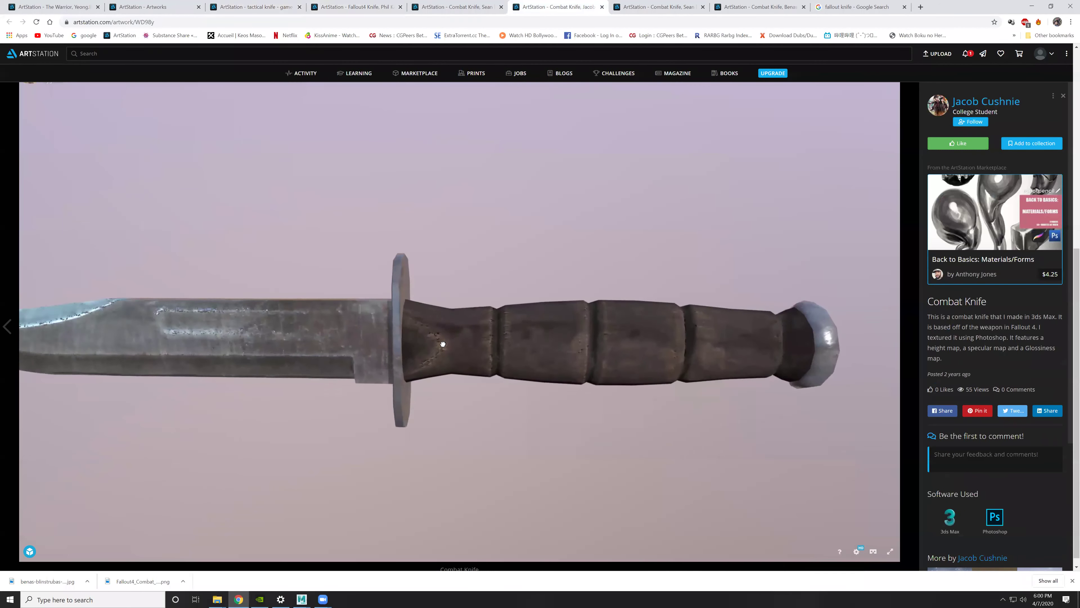
key("ctrl+Tab")
left_click(901, 2)
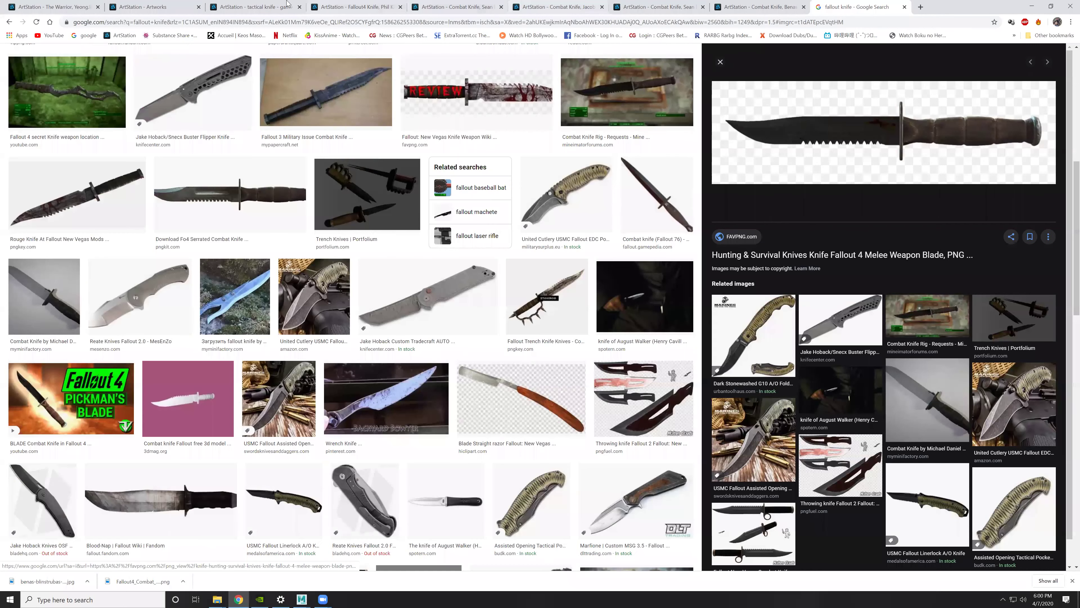
key("ctrl+3")
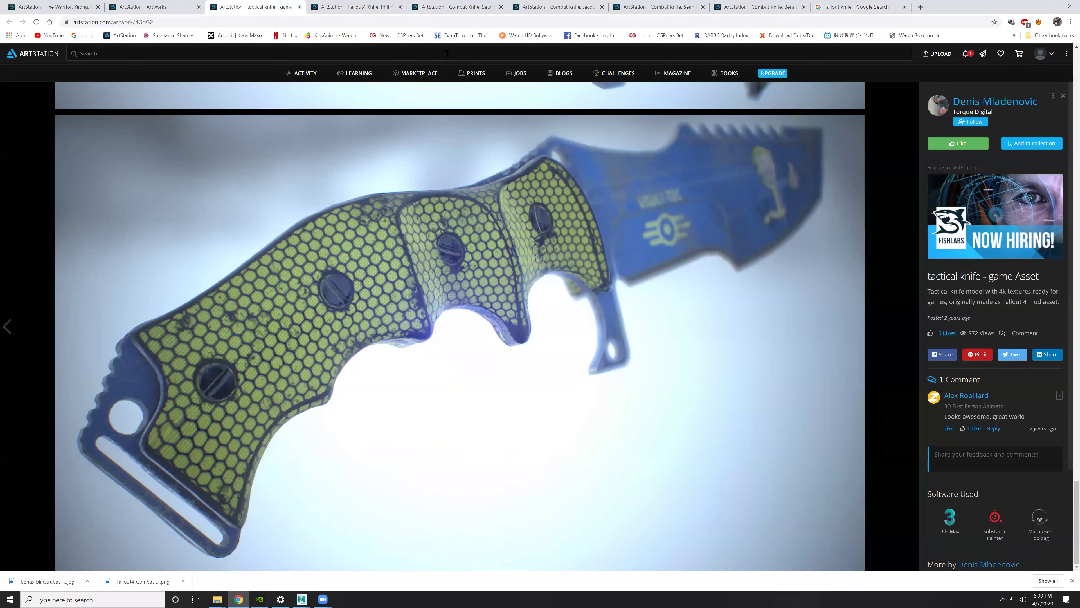
Step: Search ArtStation artworks for 'fallout' and browse the results
left_click(447, 54)
type("fallout")
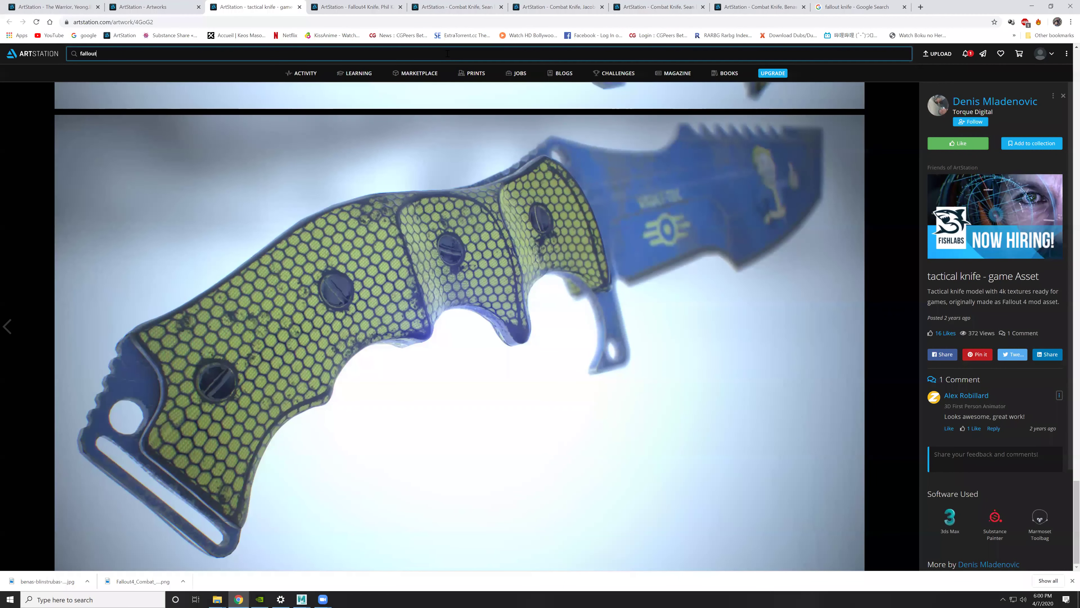
key("Return")
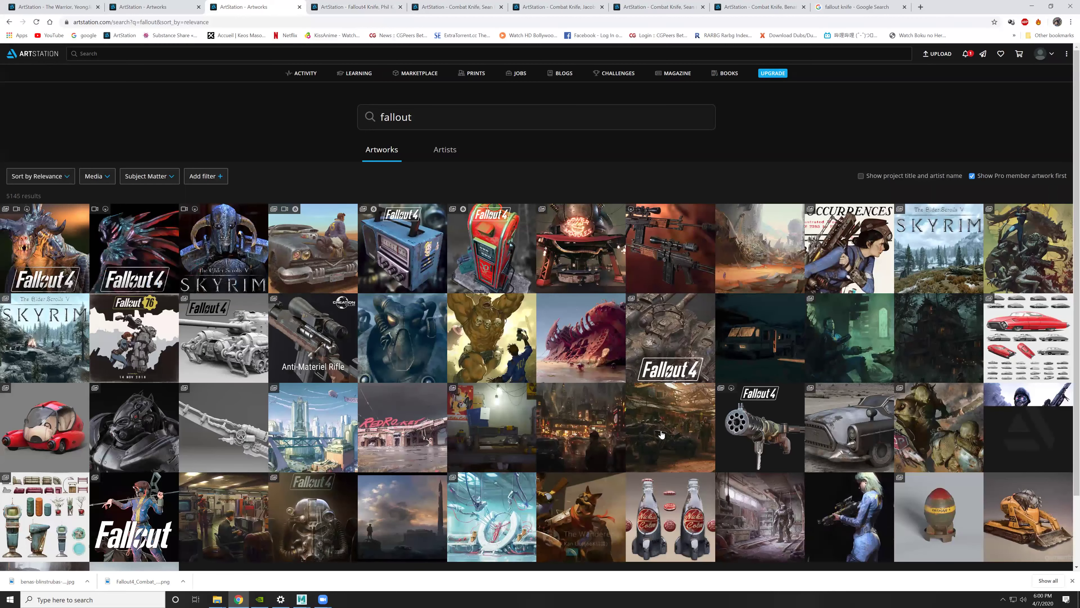
scroll(622, 399, "down", 2)
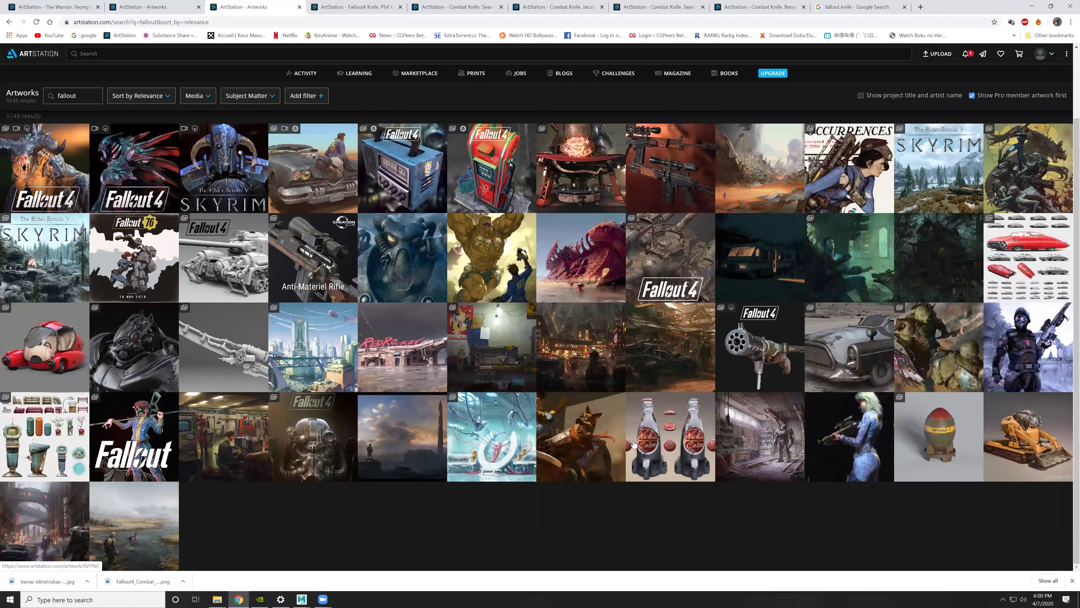
scroll(610, 432, "down", 10)
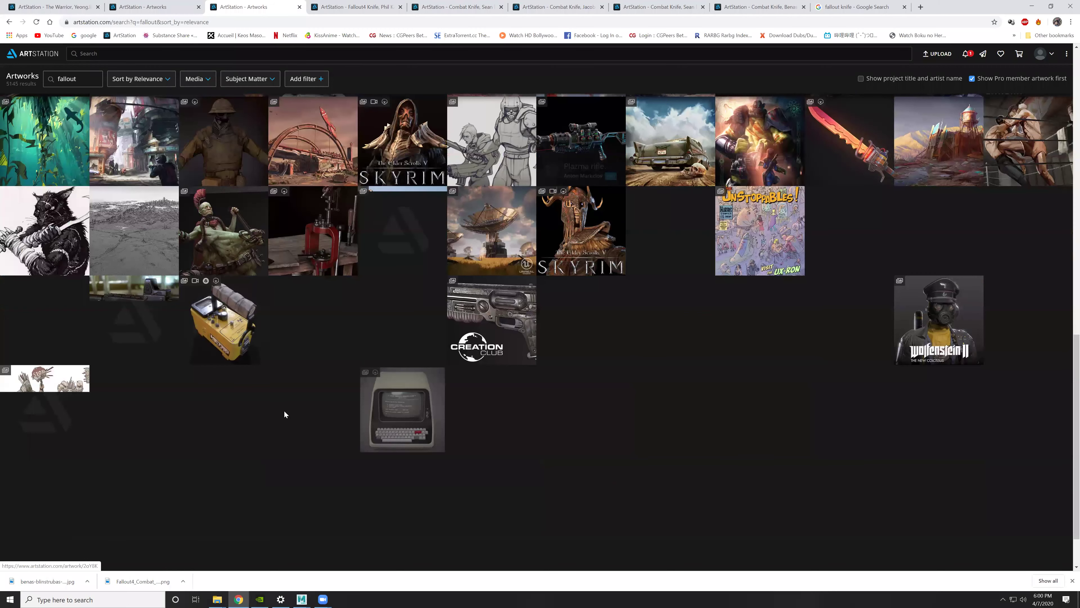
scroll(508, 423, "down", 5)
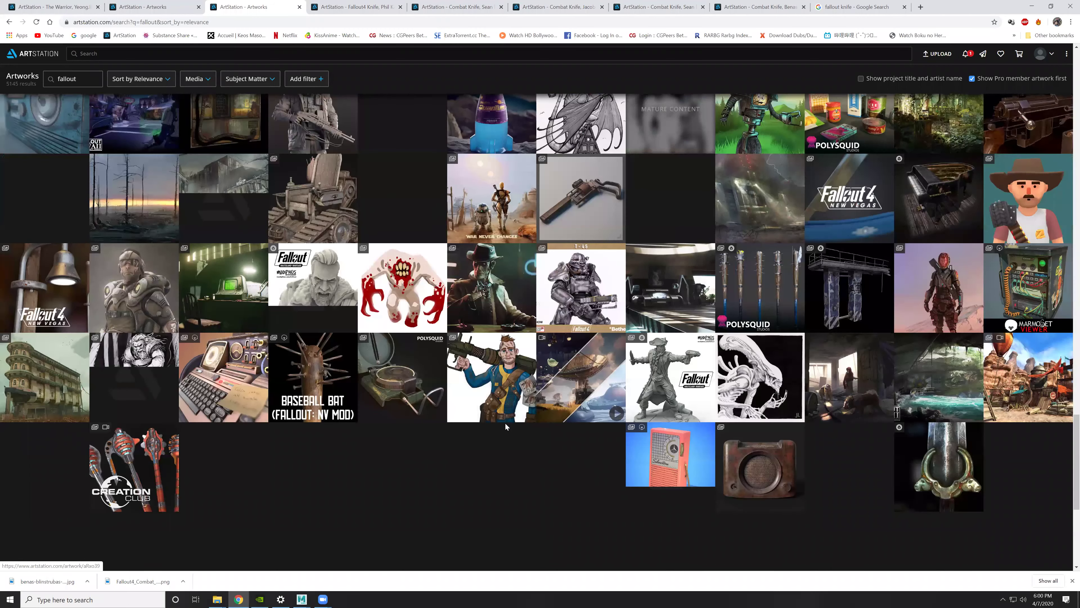
scroll(587, 282, "up", 5)
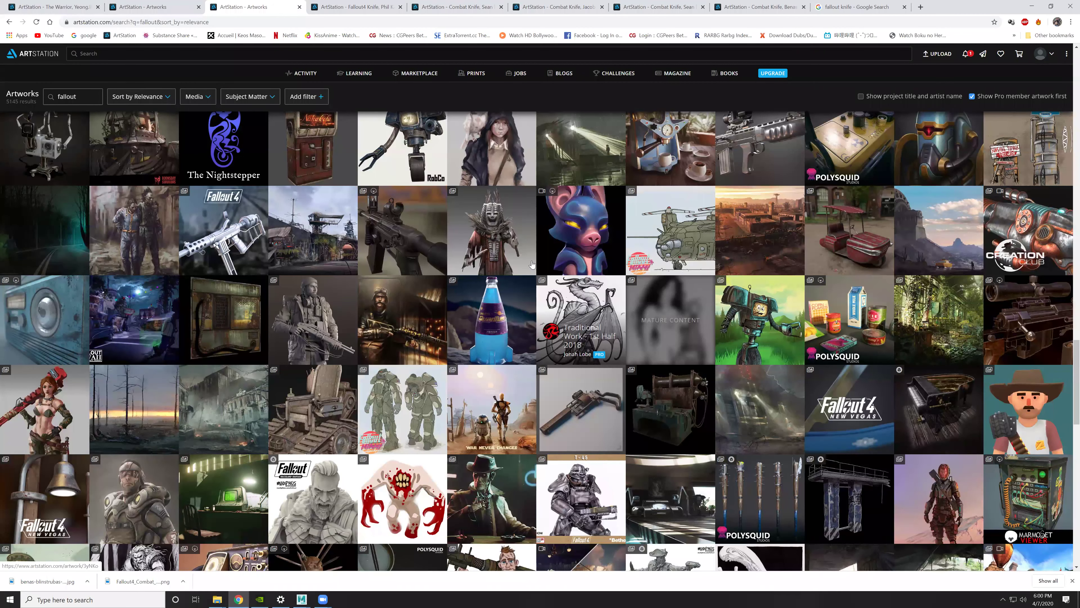
scroll(489, 295, "down", 5)
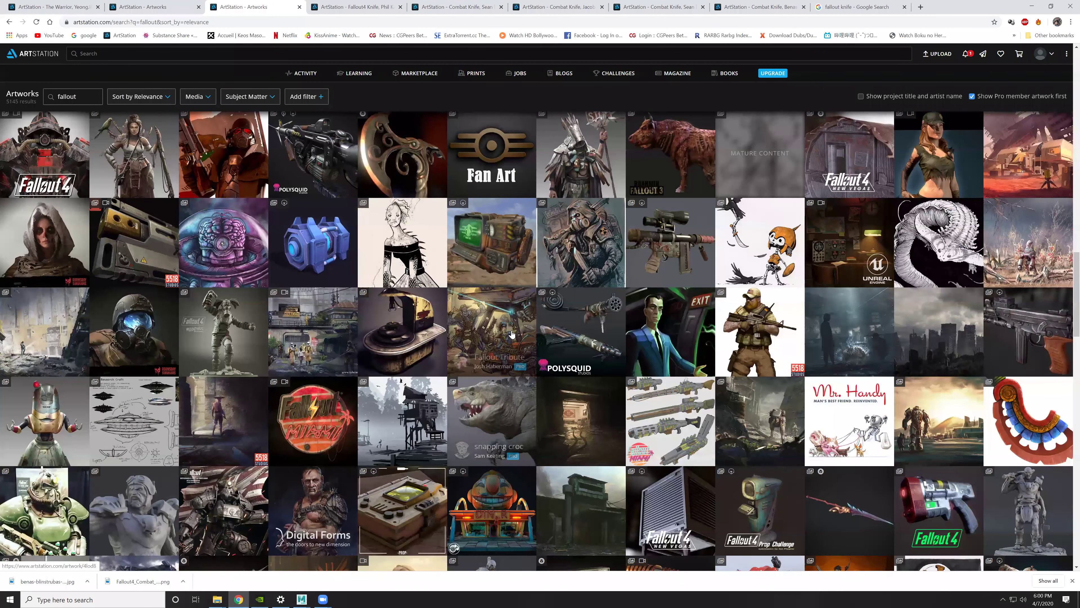
Step: Open the Classic 10mm artwork in a new tab, look through it, then return to Maya
middle_click(545, 347)
scroll(511, 281, "down", 5)
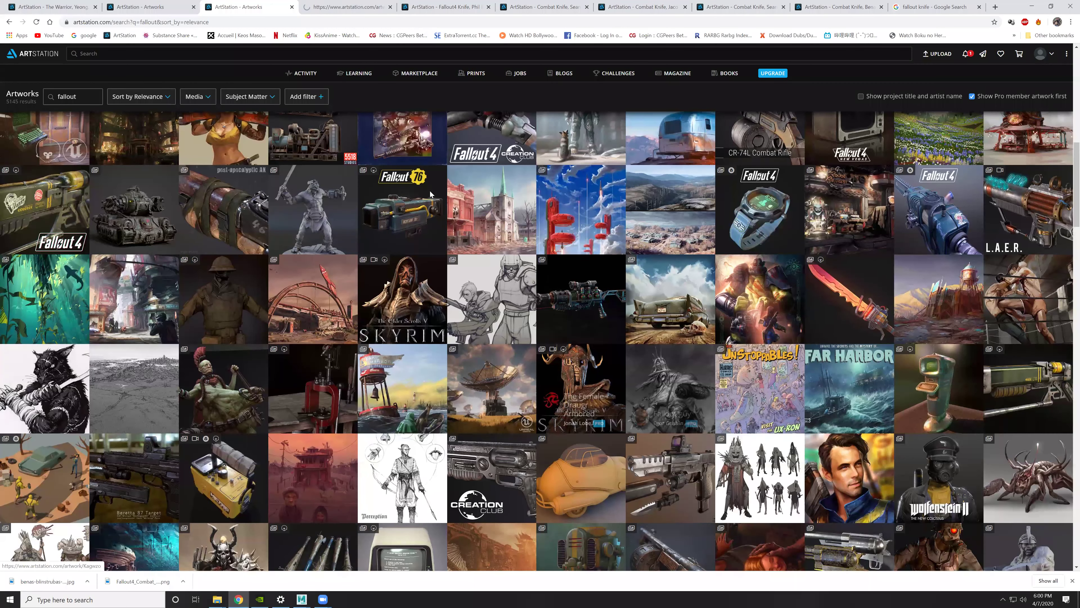
key("ctrl+Tab")
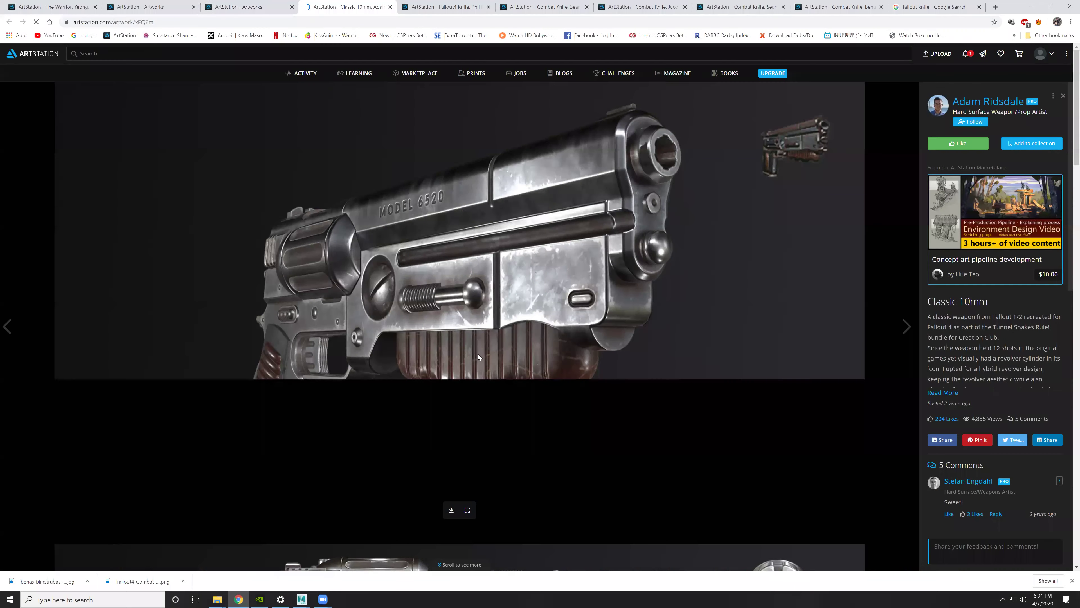
scroll(489, 353, "down", 3)
scroll(480, 343, "down", 5)
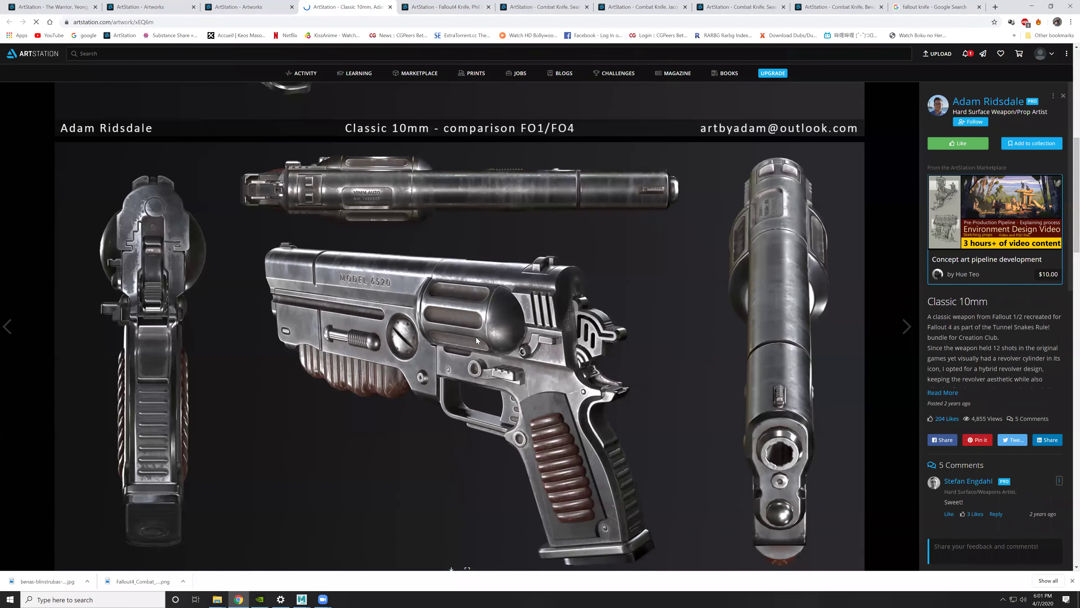
scroll(471, 339, "down", 5)
scroll(460, 340, "down", 5)
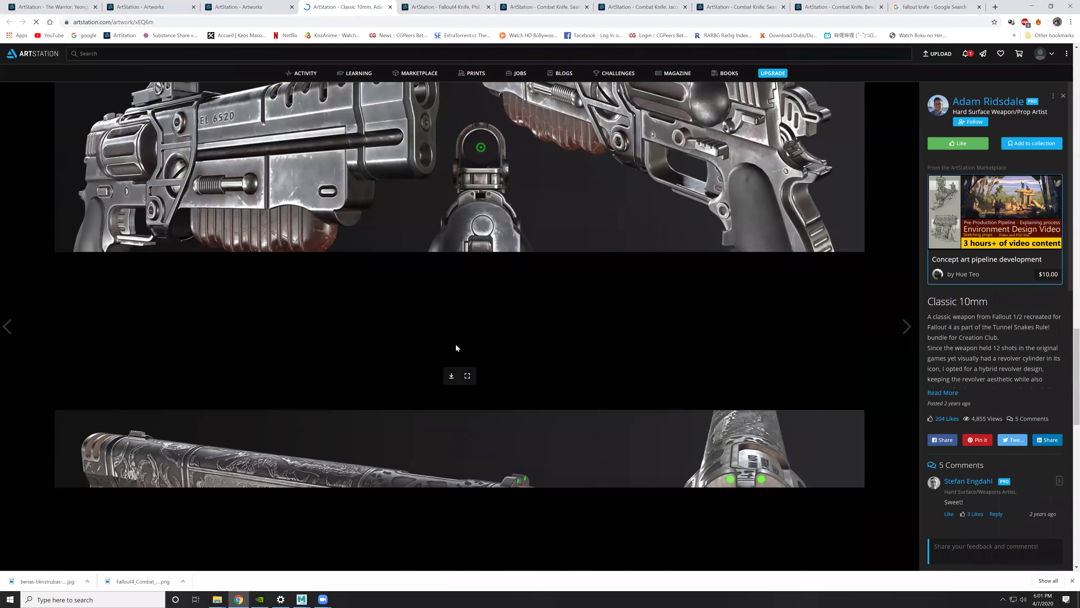
scroll(607, 257, "down", 4)
key("alt+Tab")
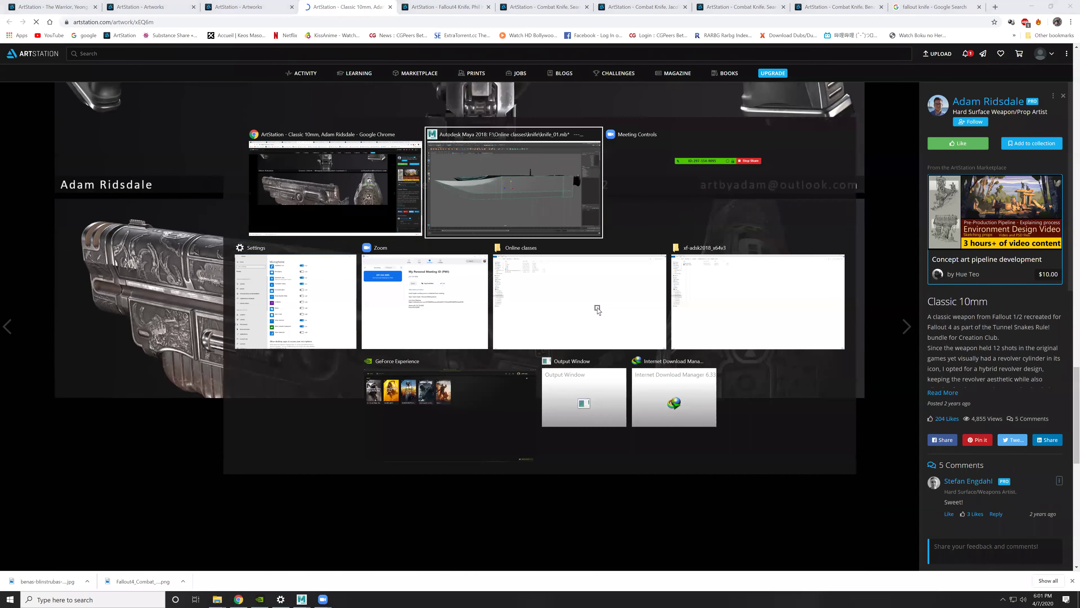
Step: Turn on viewport colour management and select the blade's wide flat face
mouse_move(611, 270)
left_mouse_down("alt")
mouse_move(591, 235)
mouse_move(677, 292)
mouse_move(581, 188)
left_mouse_up("alt")
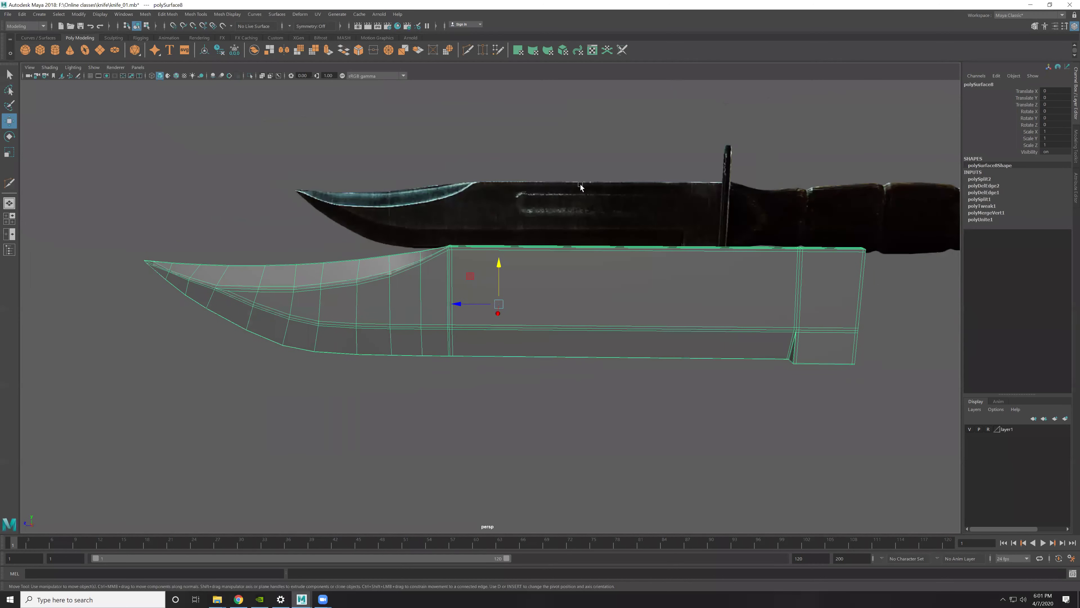
left_click(342, 77)
scroll(561, 222, "up", 3)
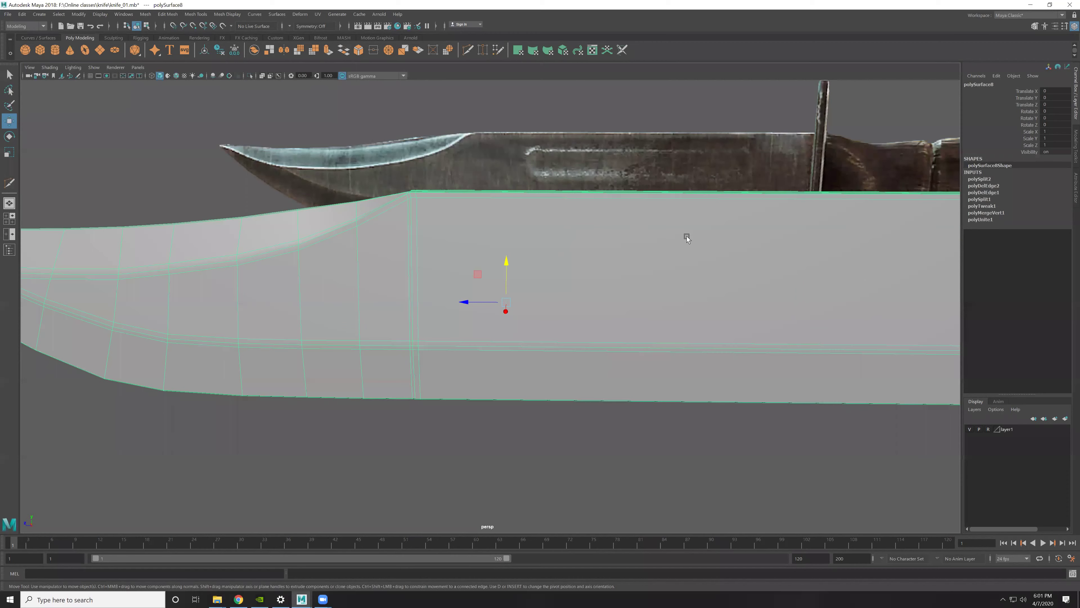
scroll(538, 223, "down", 2)
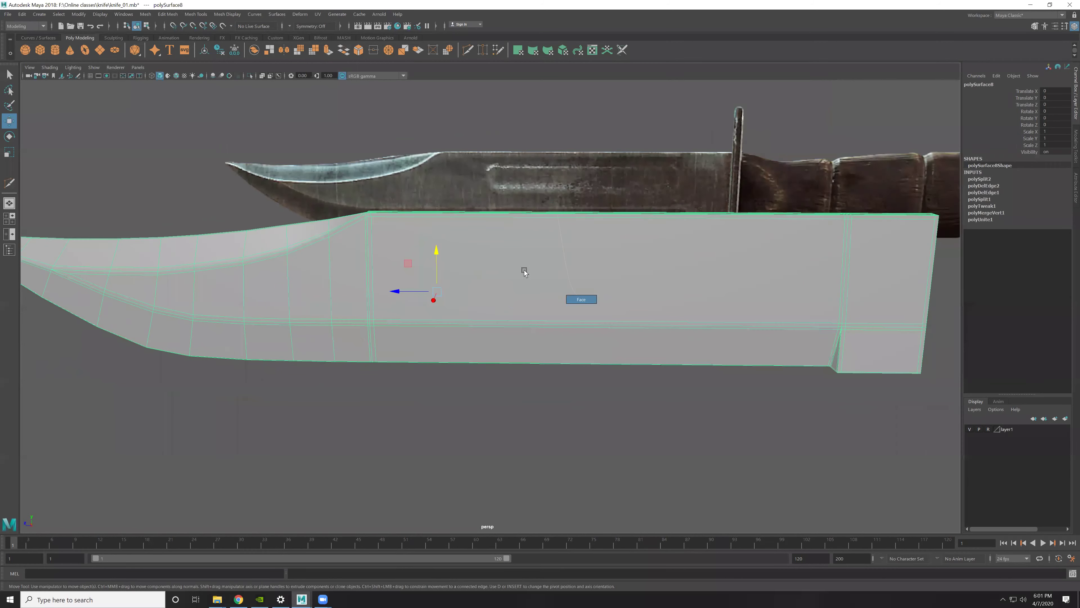
left_click(524, 272)
scroll(632, 294, "up", 2)
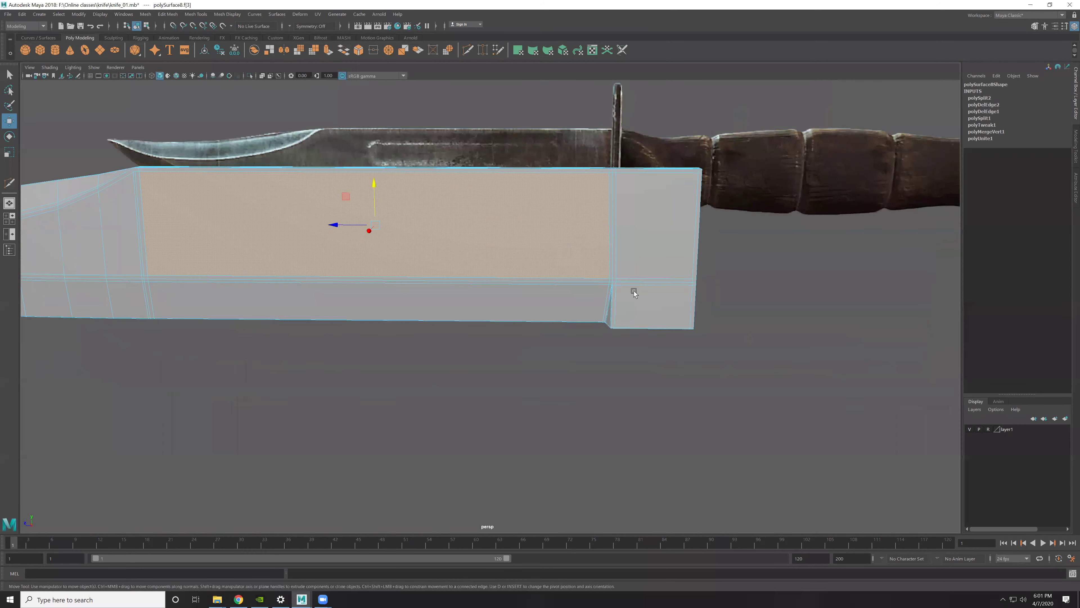
scroll(668, 285, "up", 2)
scroll(510, 278, "down", 3)
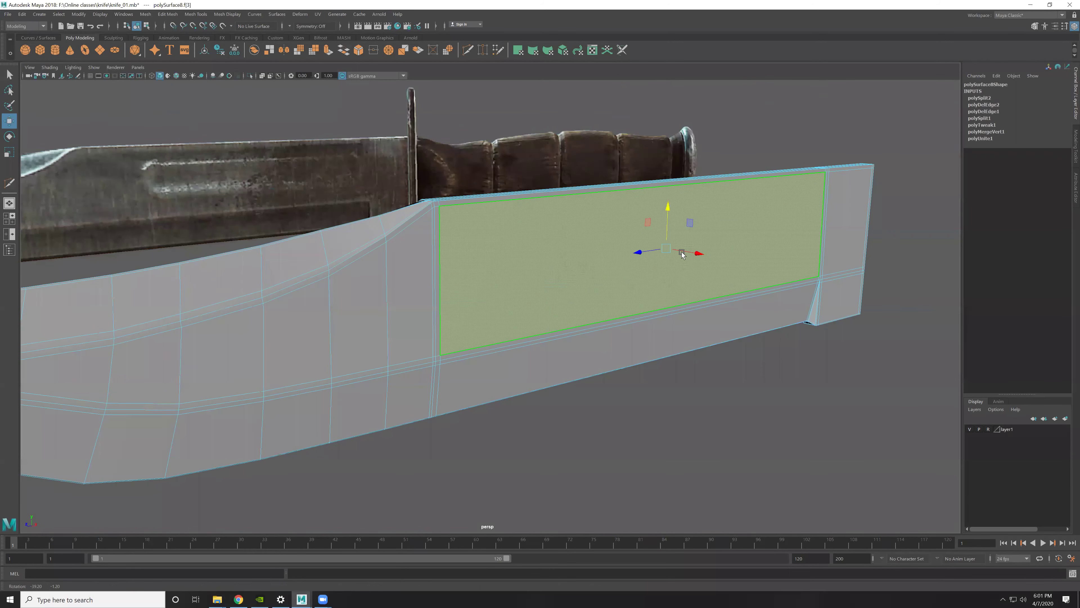
Step: Inspect the blade edge by selecting its narrow strip face and face loop, then clear the selection
left_click_drag(572, 277, 629, 336, "alt")
scroll(546, 293, "up", 4)
left_click_drag(458, 156, 529, 295, "alt")
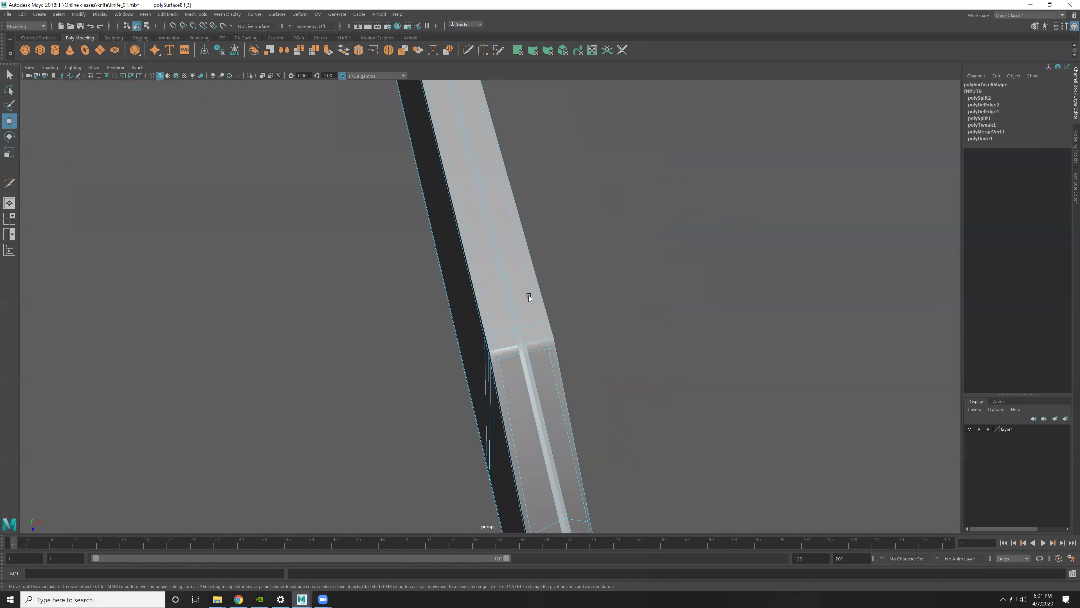
left_click(544, 419)
double_click(571, 430)
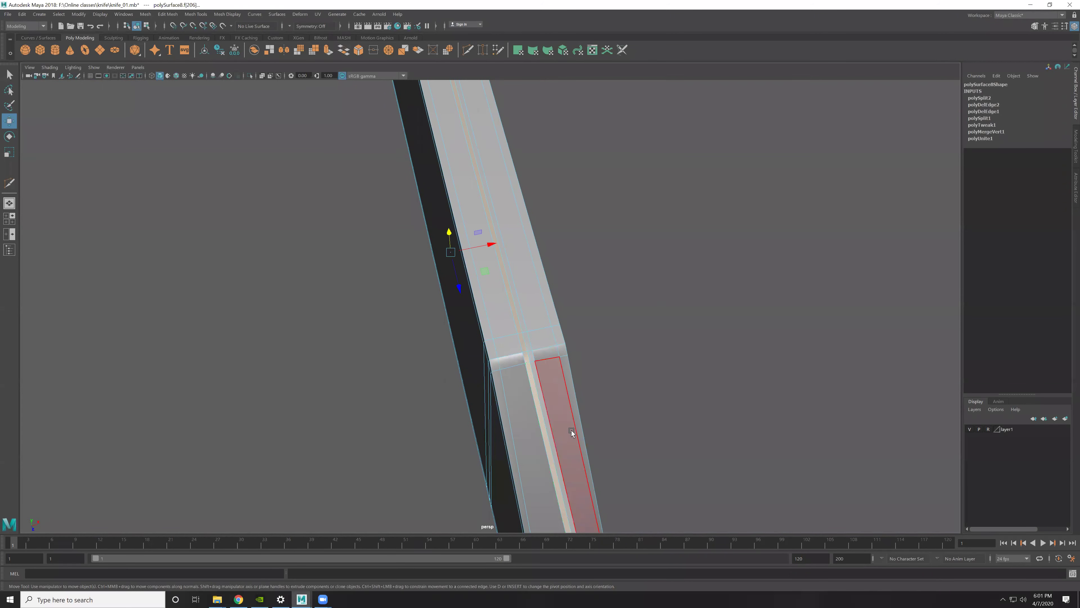
left_click_drag(571, 430, 626, 411, "alt")
scroll(559, 352, "down", 3)
scroll(559, 352, "up", 3)
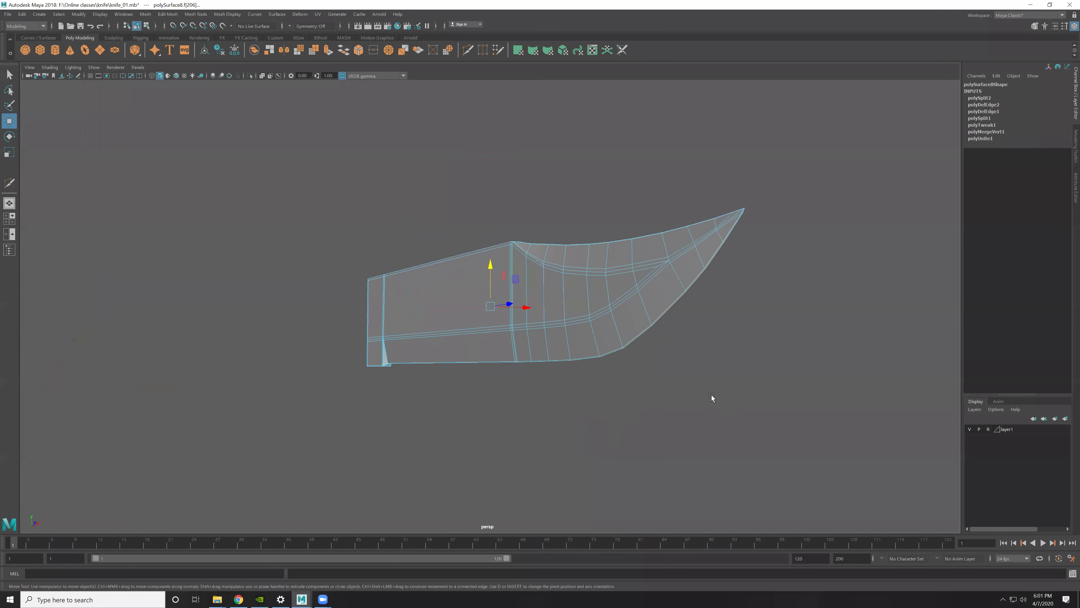
left_click(711, 395)
Step: Tumble in close to the blade edge and delete the stray triangle face
scroll(676, 280, "up", 5)
mouse_move(653, 357)
left_mouse_down("alt")
mouse_move(703, 449)
mouse_move(431, 250)
mouse_move(486, 309)
mouse_move(446, 278)
mouse_move(464, 432)
mouse_move(467, 417)
mouse_move(425, 420)
left_mouse_up("alt")
mouse_move(424, 420)
right_mouse_down("alt")
mouse_move(670, 116)
mouse_move(531, 354)
mouse_move(696, 314)
right_mouse_up("alt")
left_click_drag(696, 314, 596, 296, "alt")
mouse_move(595, 296)
right_mouse_down("alt")
mouse_move(569, 268)
mouse_move(642, 340)
mouse_move(717, 273)
mouse_move(664, 286)
right_mouse_up("alt")
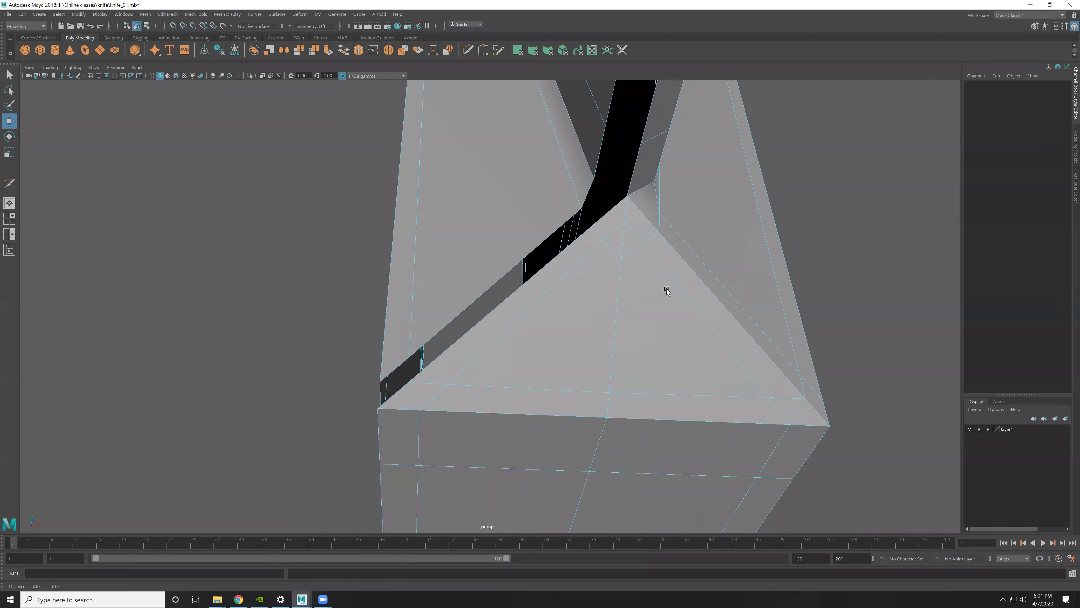
left_click(613, 213)
left_click(604, 288)
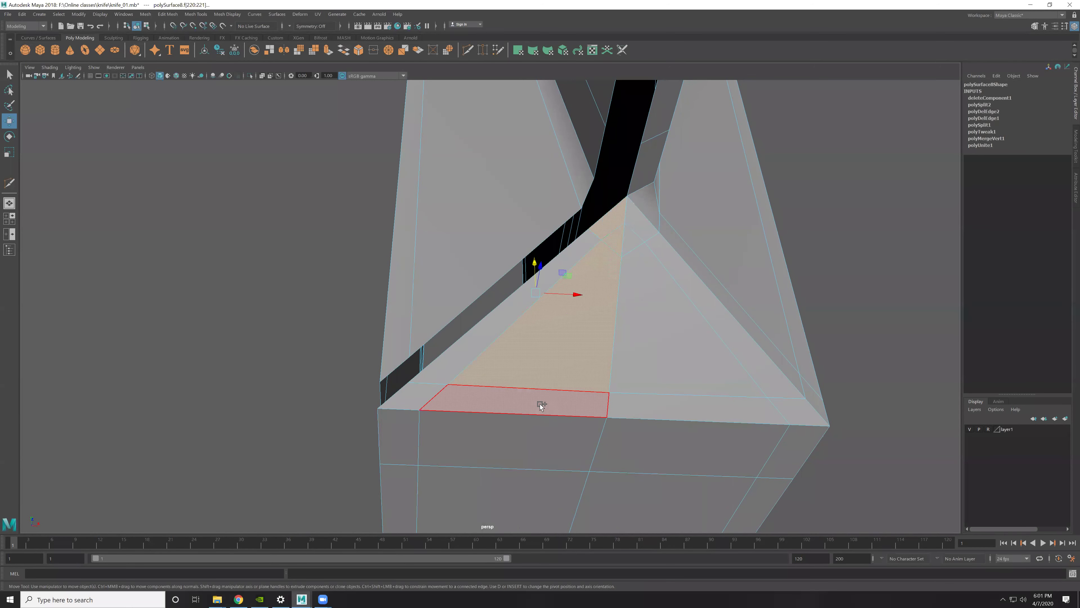
key("Delete")
Step: Delete the large unwanted face region below it near the guard
left_click(528, 456)
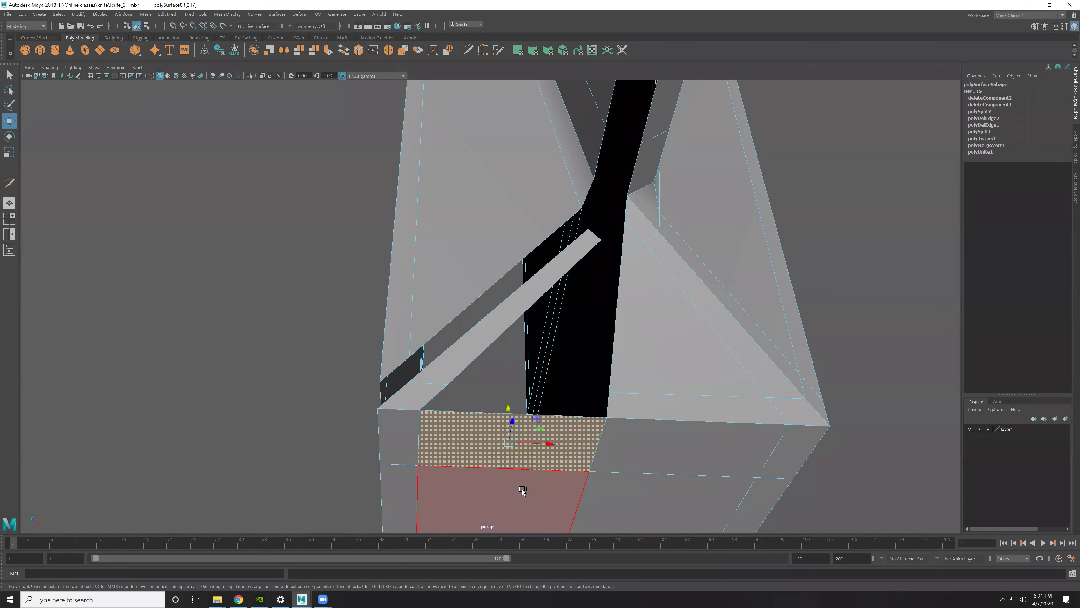
mouse_move(521, 489)
left_mouse_down("alt")
mouse_move(547, 380)
mouse_move(628, 387)
left_mouse_up("alt")
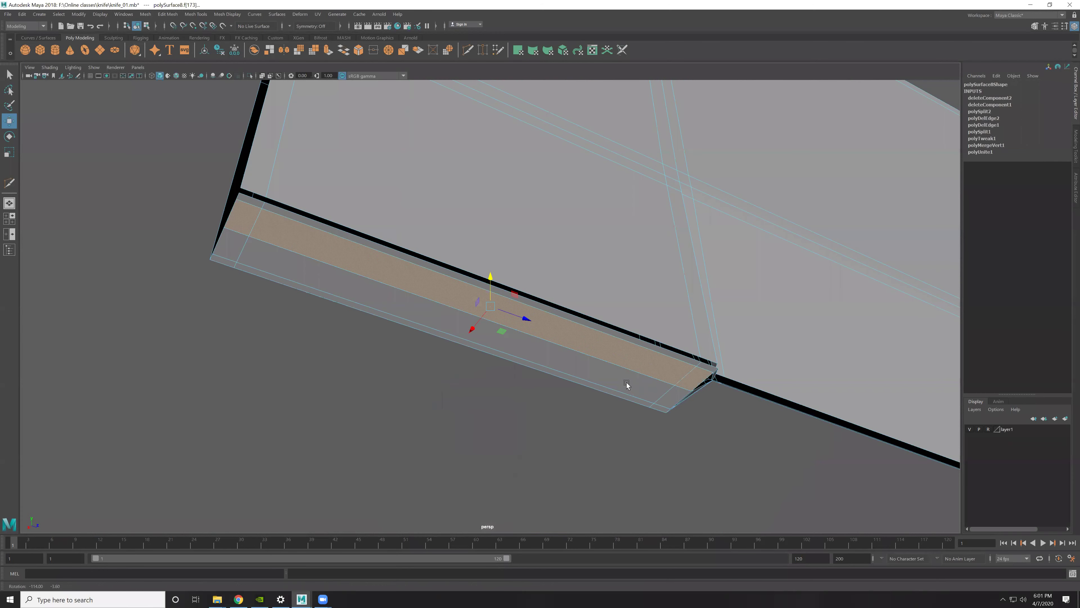
left_click(528, 256)
key("Delete")
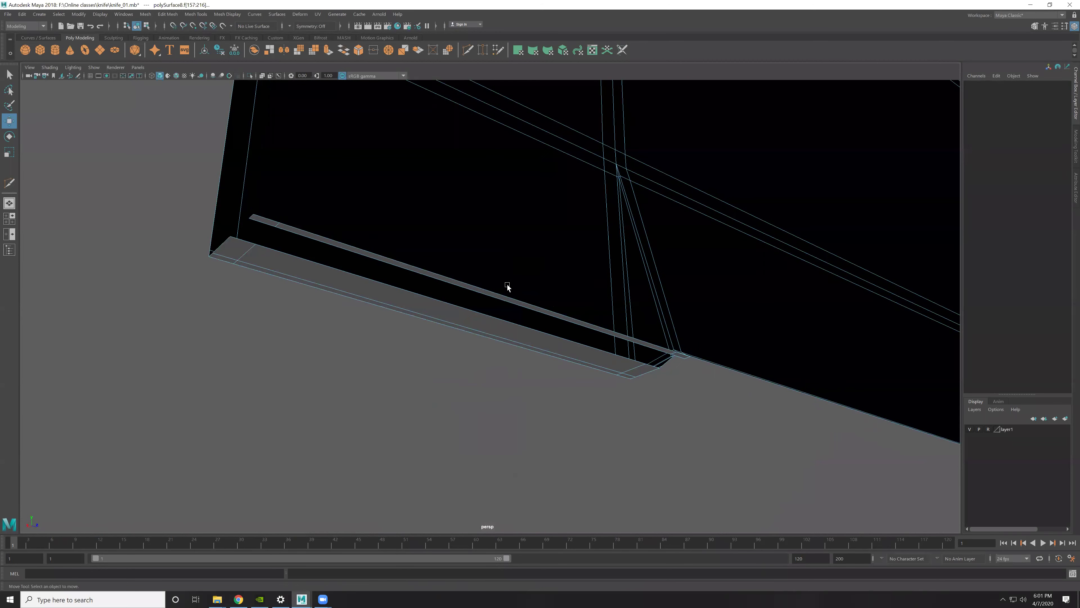
mouse_move(675, 369)
left_mouse_down("alt")
mouse_move(553, 278)
mouse_move(672, 285)
mouse_move(400, 200)
mouse_move(354, 250)
mouse_move(364, 315)
mouse_move(598, 357)
mouse_move(579, 287)
left_mouse_up("alt")
Step: In vertex mode, select the two vertices near the blade tip
left_click(579, 287)
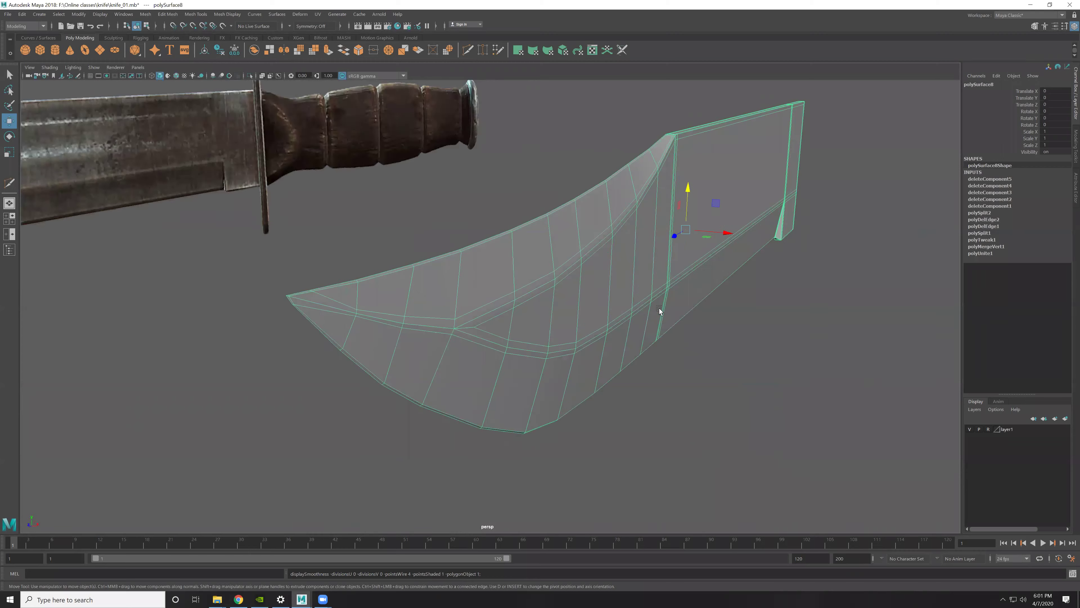
left_click_drag(660, 311, 552, 299, "alt")
scroll(579, 333, "up", 5)
scroll(559, 333, "up", 5)
key("F9")
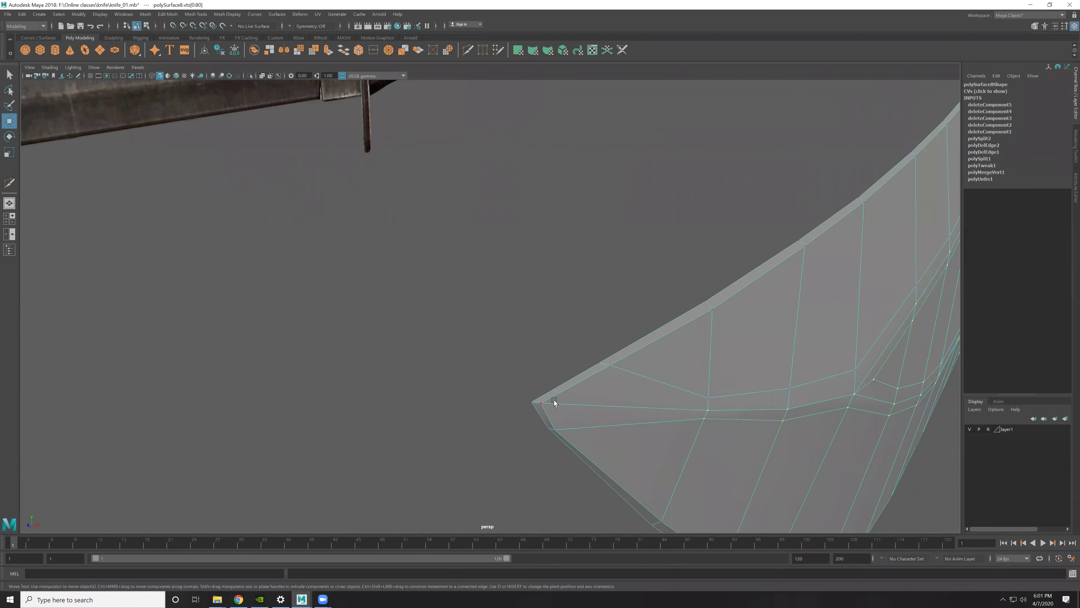
left_click(553, 401)
scroll(561, 407, "down", 3)
mouse_move(569, 413)
left_mouse_down("alt")
mouse_move(515, 386)
mouse_move(541, 294)
mouse_move(549, 306)
left_mouse_up("alt")
scroll(553, 310, "up", 5)
scroll(549, 317, "down", 5)
scroll(549, 304, "up", 5)
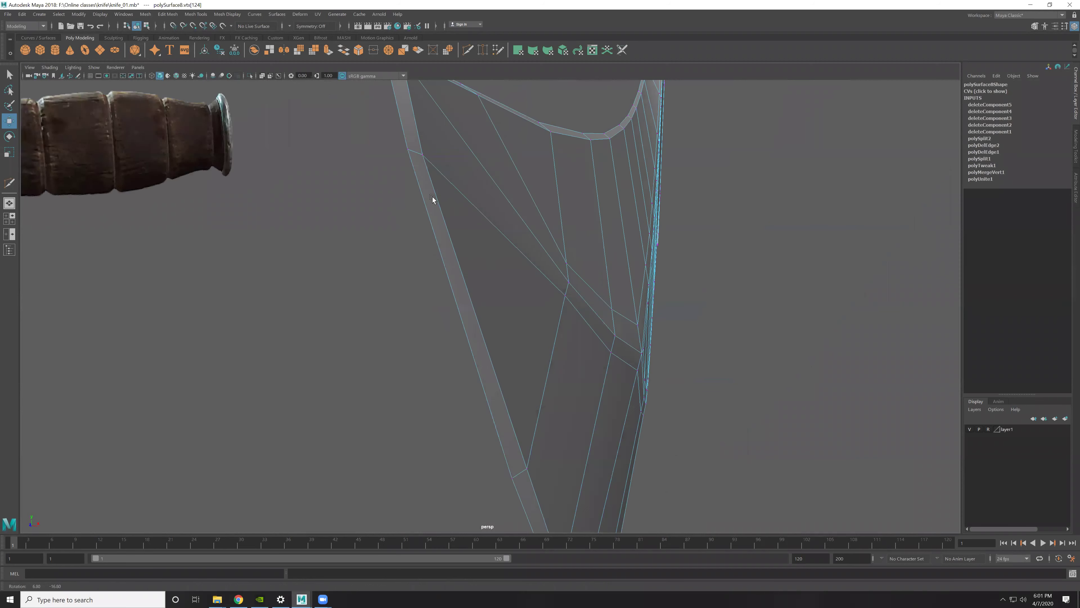
mouse_move(494, 278)
left_mouse_down("alt")
mouse_move(489, 265)
mouse_move(338, 328)
left_mouse_up("alt")
left_click_drag(262, 326, 339, 351)
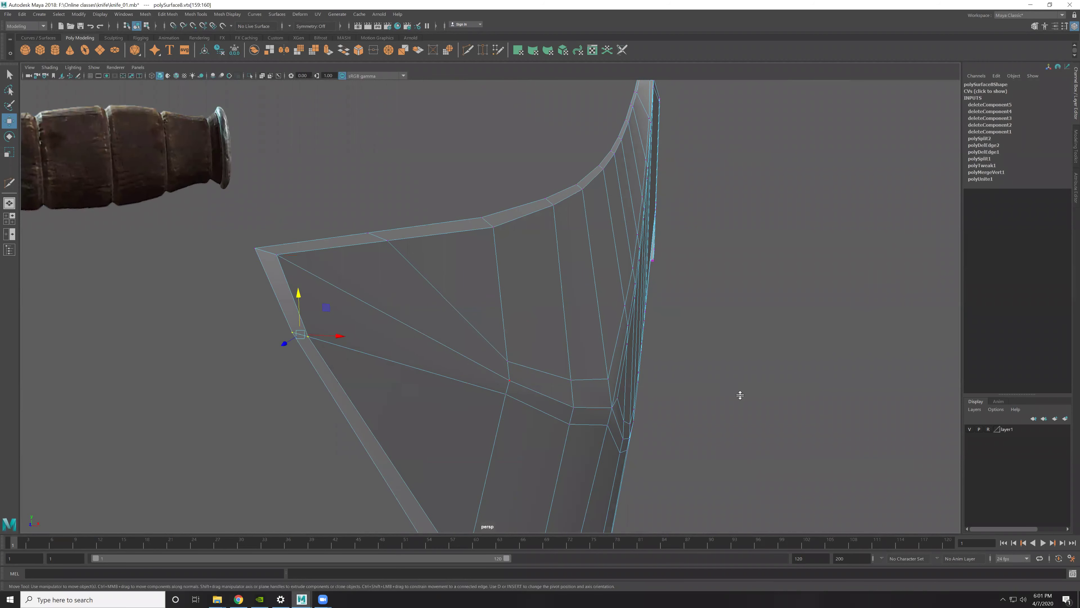
Step: In the side view, move the tip and neighbouring edge vertices toward the reference outline
key("space")
key("space")
scroll(553, 341, "down", 1)
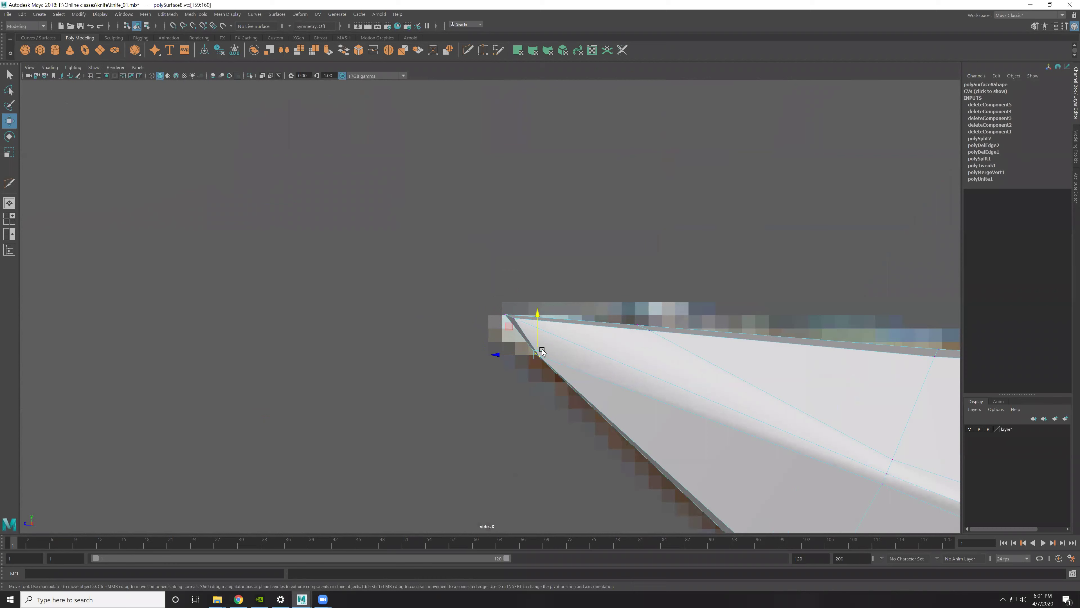
scroll(590, 378, "up", 3)
left_click(506, 271)
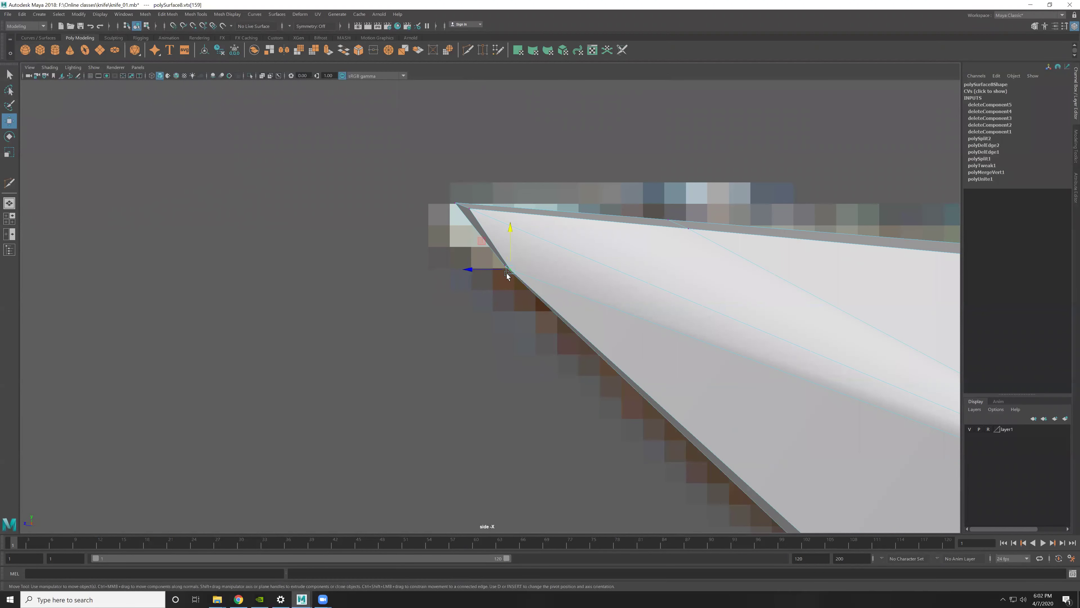
left_click_drag(476, 240, 478, 243)
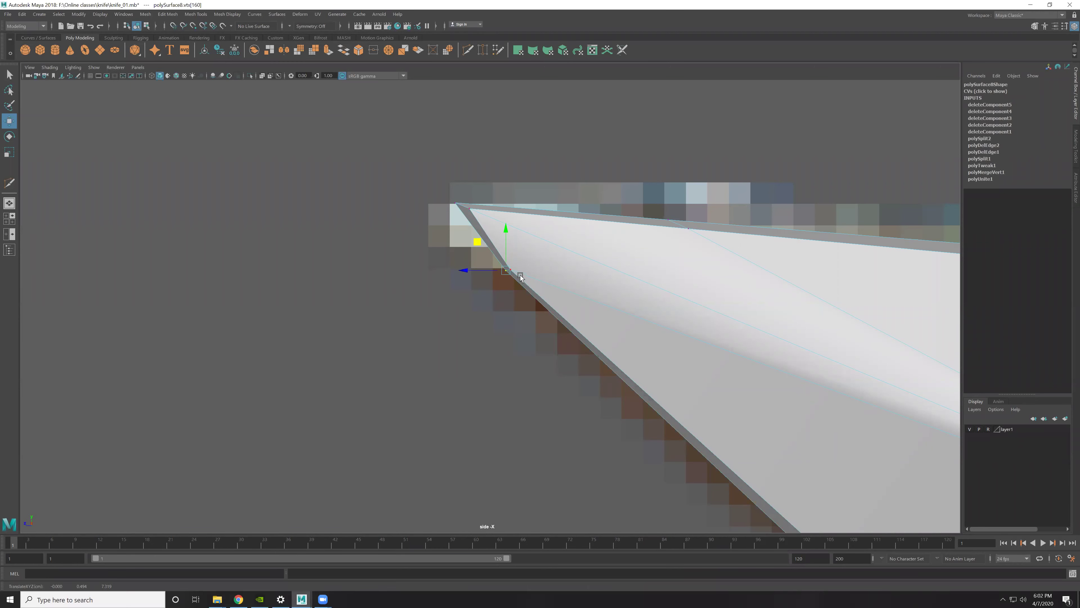
left_click_drag(540, 310, 466, 227)
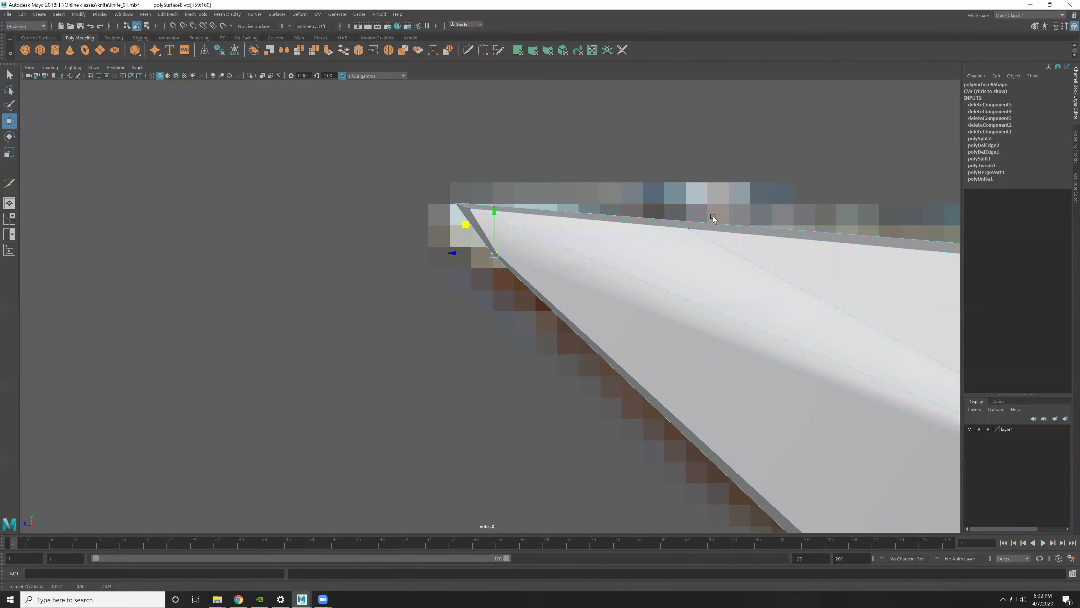
left_click_drag(655, 212, 625, 232)
left_click_drag(648, 193, 603, 191)
middle_click_drag(646, 220, 629, 163, "alt")
mouse_move(489, 208)
left_mouse_down()
mouse_move(452, 174)
mouse_move(467, 181)
left_mouse_up()
key("ctrl+z")
left_click_drag(471, 181, 473, 182)
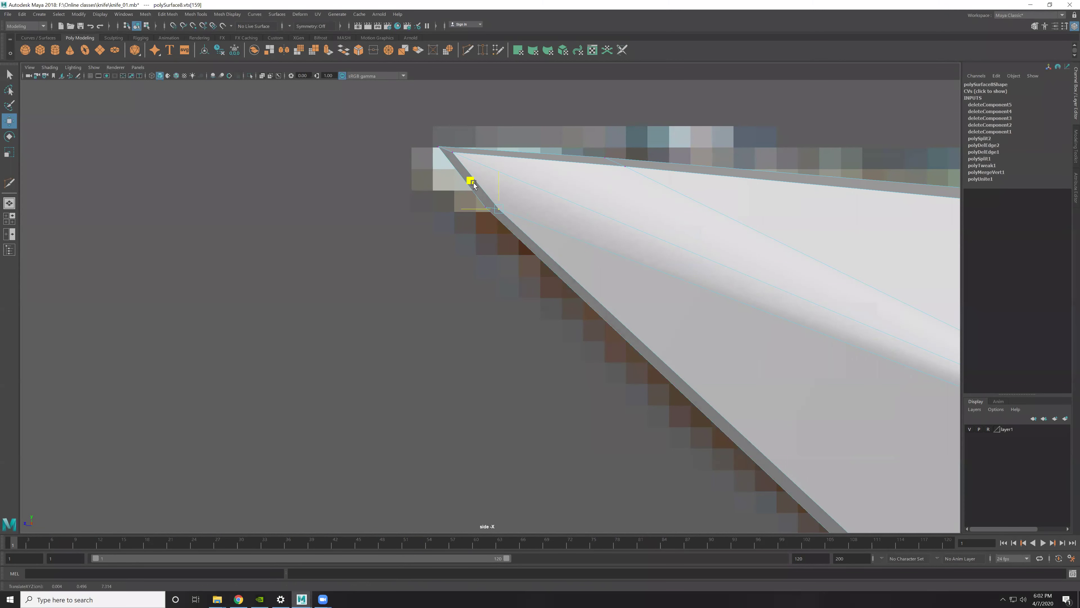
Step: Move the very tip vertex onto the reference point, then check the top and perspective views
scroll(501, 257, "down", 5)
scroll(723, 427, "up", 2)
scroll(680, 404, "up", 2)
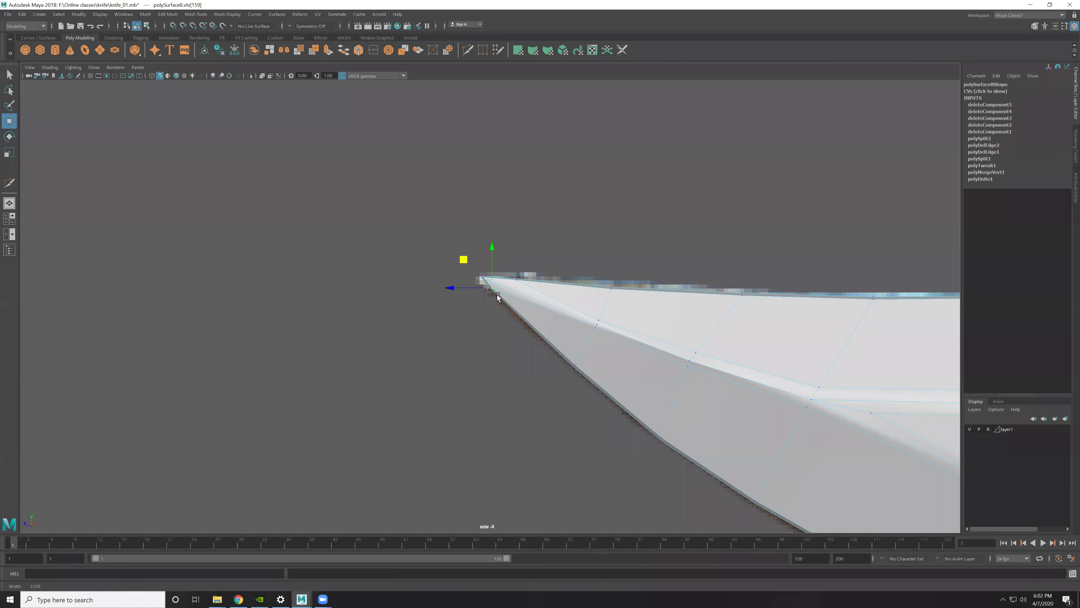
scroll(644, 407, "up", 2)
scroll(510, 308, "up", 1)
scroll(510, 308, "up", 1)
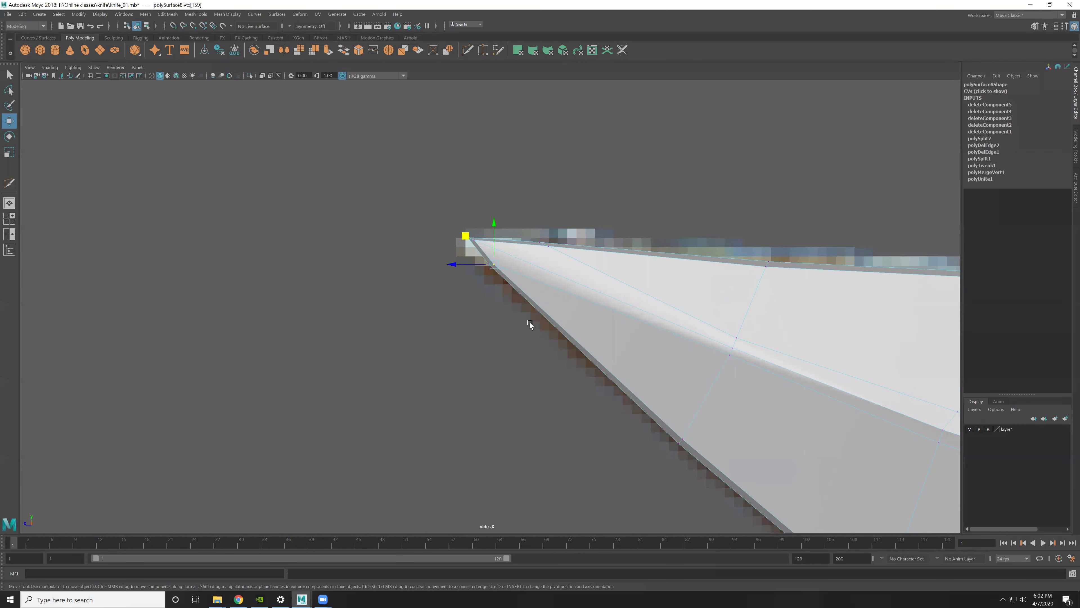
scroll(581, 247, "up", 1)
scroll(478, 232, "up", 1)
scroll(480, 233, "up", 1)
left_click_drag(480, 232, 445, 200)
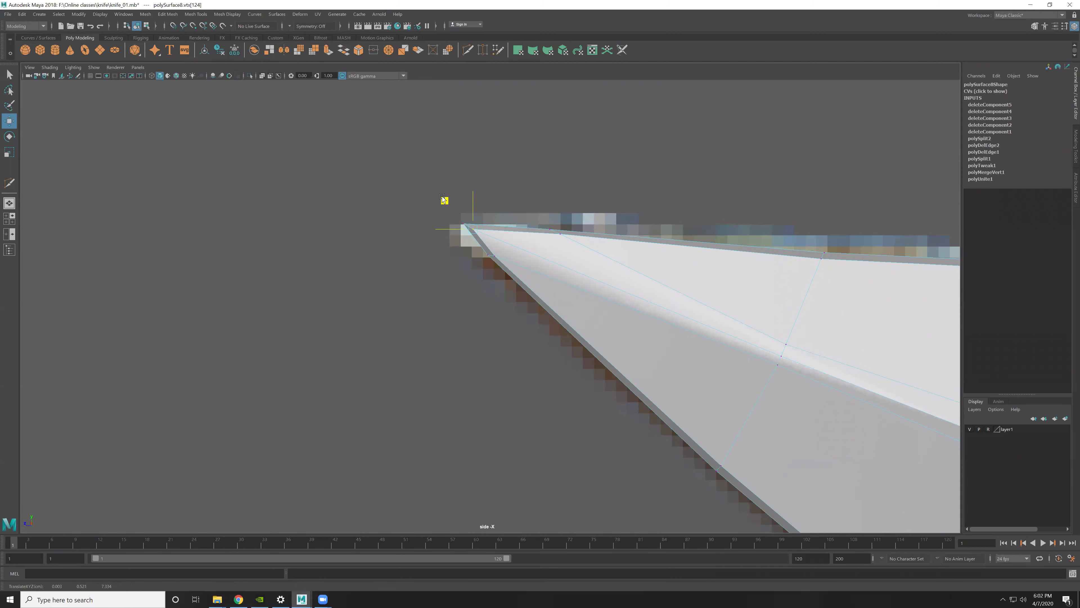
middle_click_drag(527, 237, 526, 234)
key("space")
key("space")
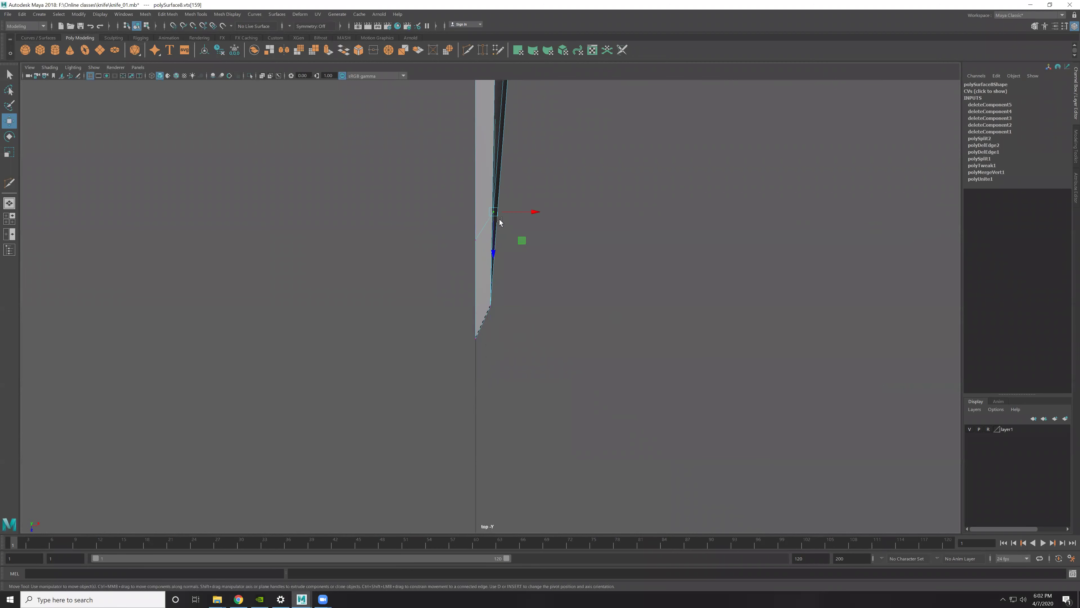
key("space")
key("space")
mouse_move(479, 277)
left_mouse_down("alt")
mouse_move(540, 338)
mouse_move(578, 294)
left_mouse_up("alt")
key("F8")
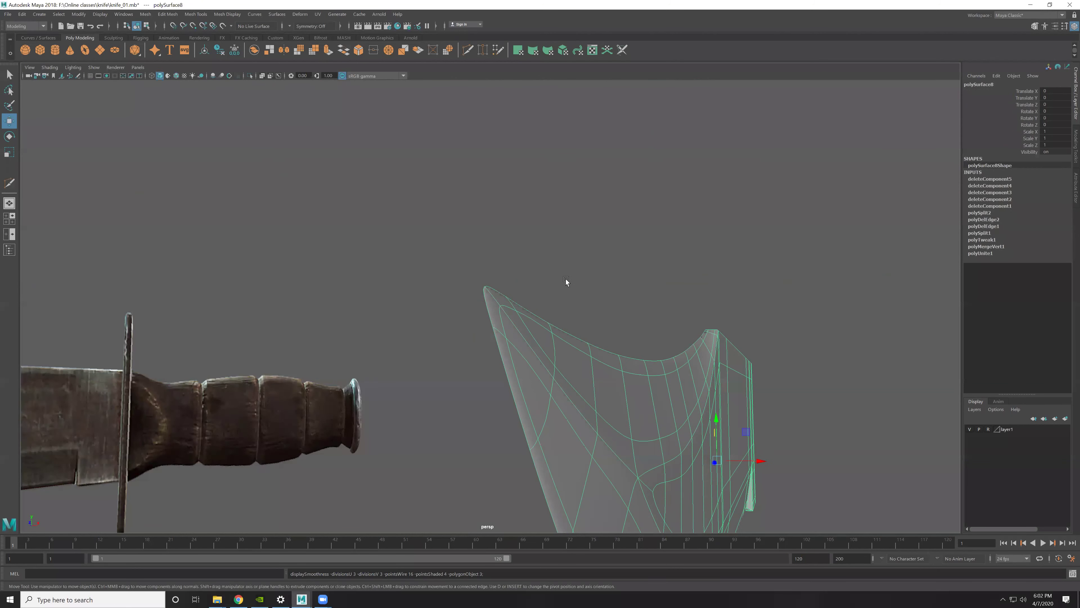
Step: Use Multi-Cut to add two new edges running into the blade tip
left_click(820, 437)
mouse_move(820, 436)
left_mouse_down("alt")
mouse_move(561, 329)
mouse_move(595, 339)
mouse_move(586, 296)
mouse_move(662, 321)
mouse_move(414, 284)
mouse_move(599, 321)
mouse_move(525, 292)
left_mouse_up("alt")
left_click(598, 306)
left_click_drag(572, 318, 598, 307, "alt")
key("y")
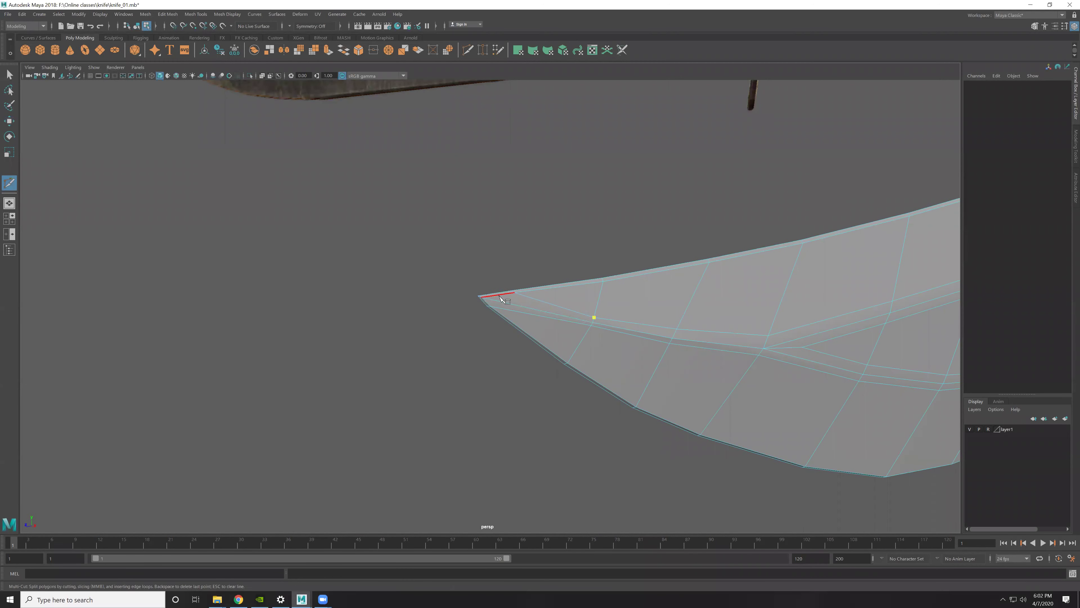
left_click(489, 297)
key("w")
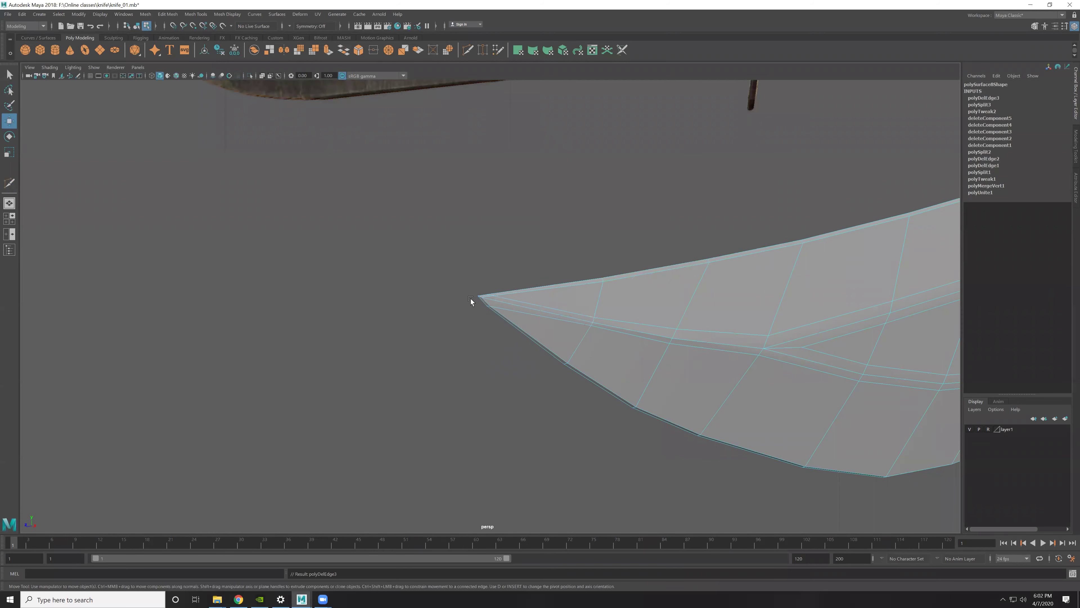
key("y")
left_click_drag(471, 300, 572, 341, "alt")
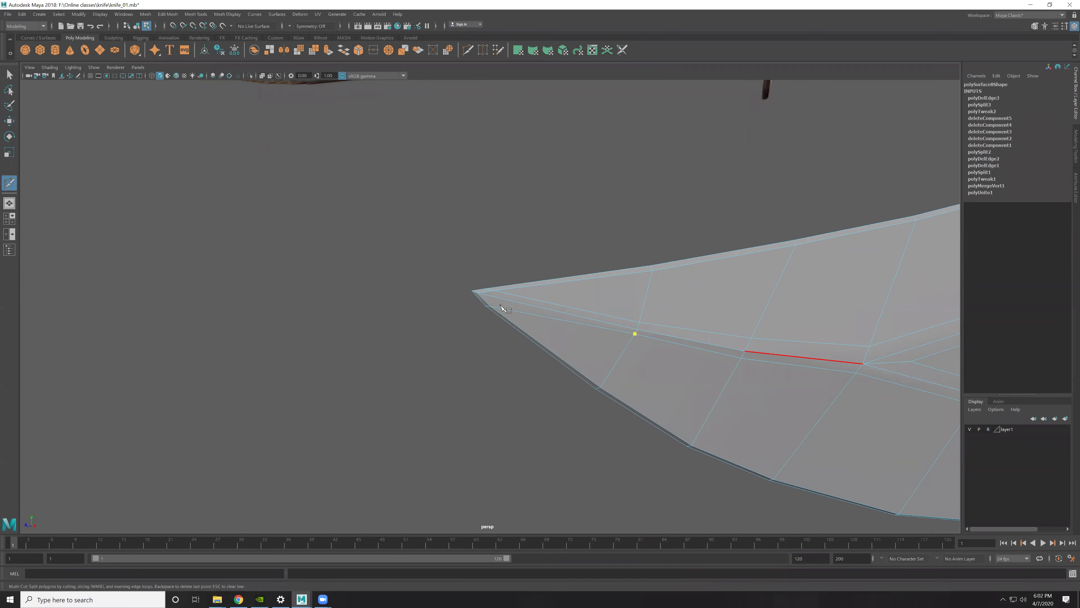
left_click(480, 300)
key("w")
Step: Delete the unwanted edge near the tip and inspect the tip shading
left_click(525, 315)
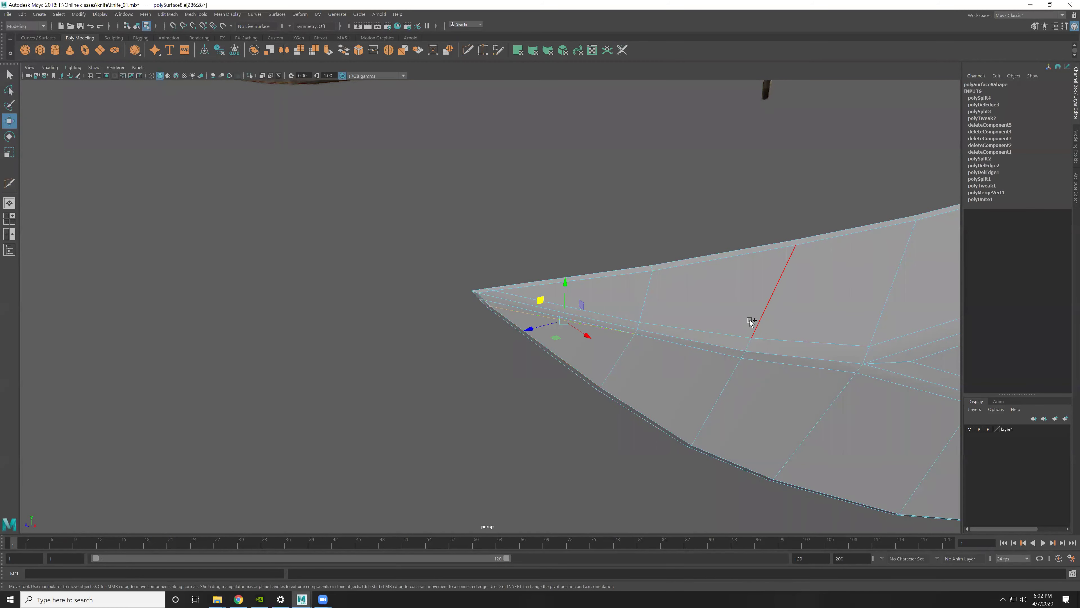
key("Delete")
left_click(534, 420)
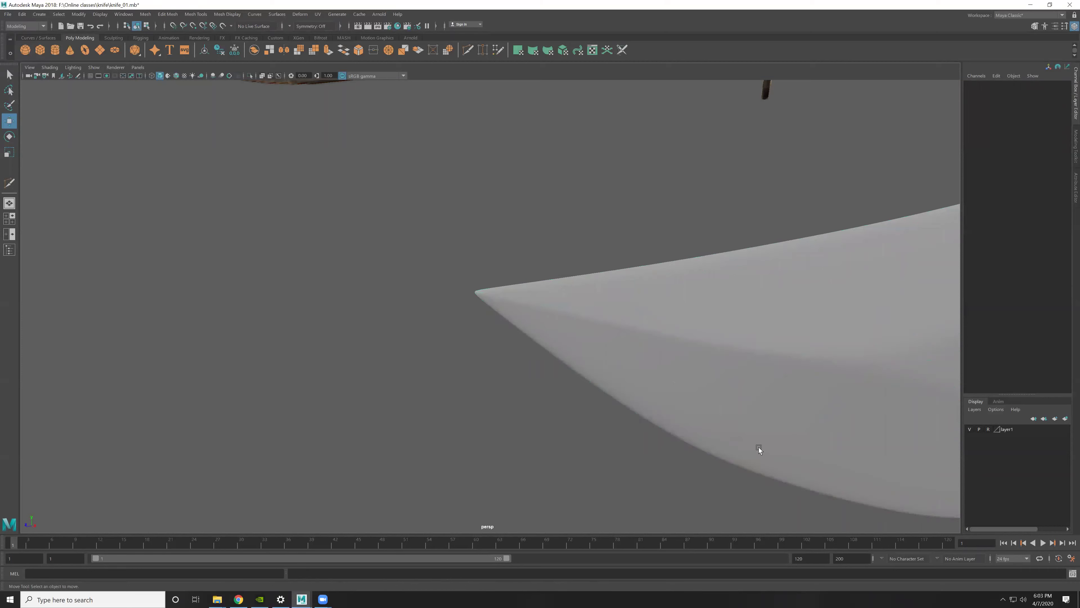
mouse_move(644, 354)
left_mouse_down("alt")
mouse_move(682, 308)
mouse_move(719, 293)
mouse_move(471, 349)
mouse_move(543, 372)
mouse_move(516, 328)
mouse_move(676, 409)
mouse_move(451, 271)
left_mouse_up("alt")
Step: Select the flat fuller panel face and apply Extrude Face to it
left_click(451, 268)
mouse_move(450, 213)
right_mouse_down("alt")
mouse_move(560, 285)
mouse_move(439, 259)
right_mouse_up("alt")
key("F11")
left_click(461, 268)
right_click_drag(545, 275, 544, 322, "alt")
left_click_drag(543, 322, 538, 286, "alt")
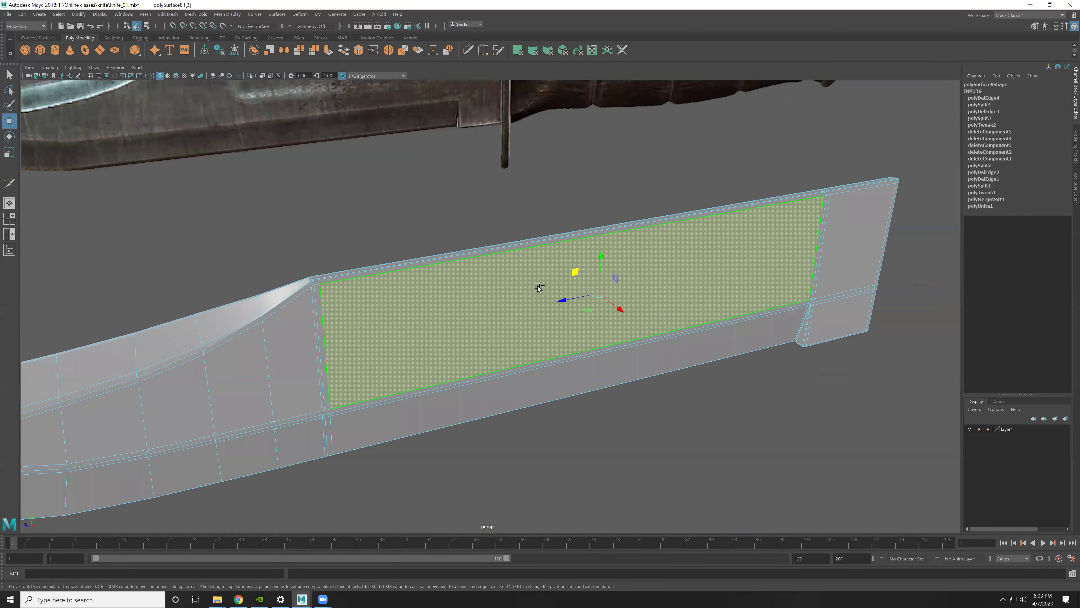
right_click(561, 278, "shift")
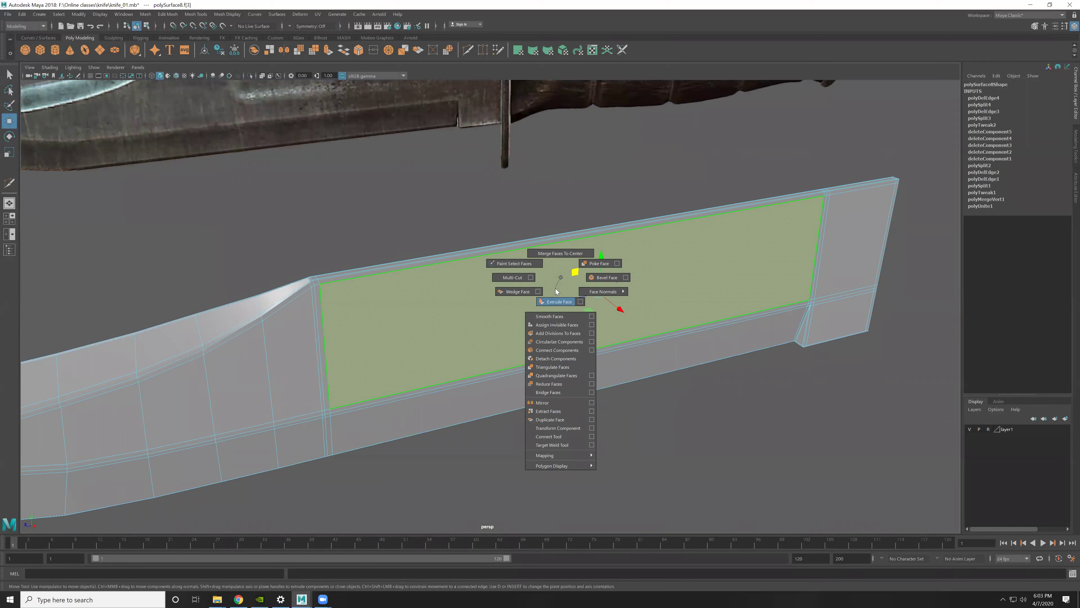
right_click_drag(556, 288, 555, 290, "shift")
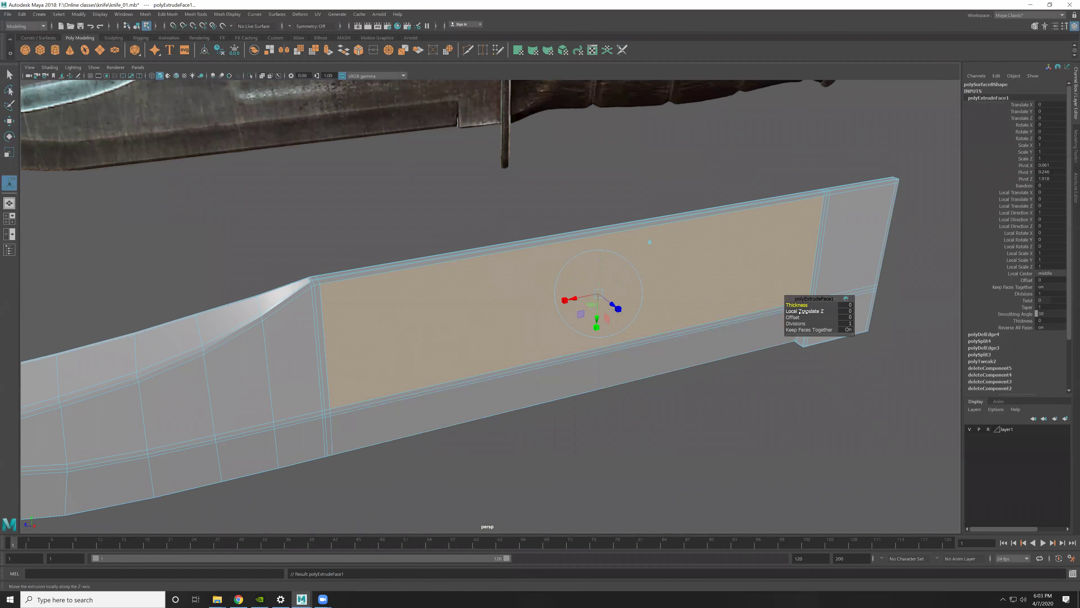
Step: Set the extruded face's offset to 0.16 to inset the fuller
left_click(798, 317)
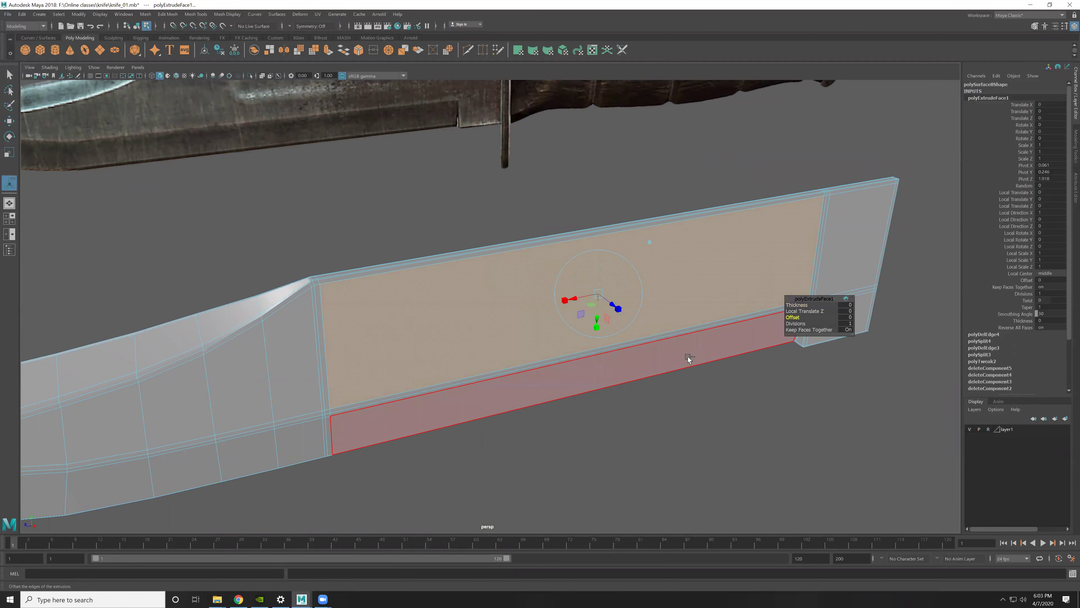
middle_click_drag(707, 354, 710, 354)
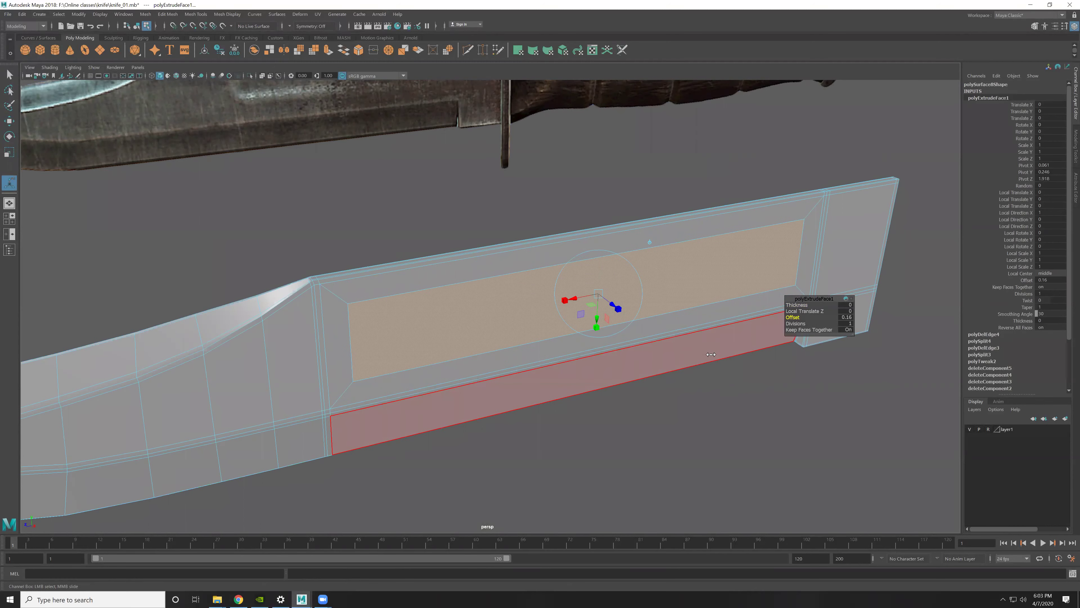
scroll(648, 336, "down", 5)
scroll(648, 336, "down", 2)
Step: Select the inner fuller face and scale it narrower horizontally
key("F8")
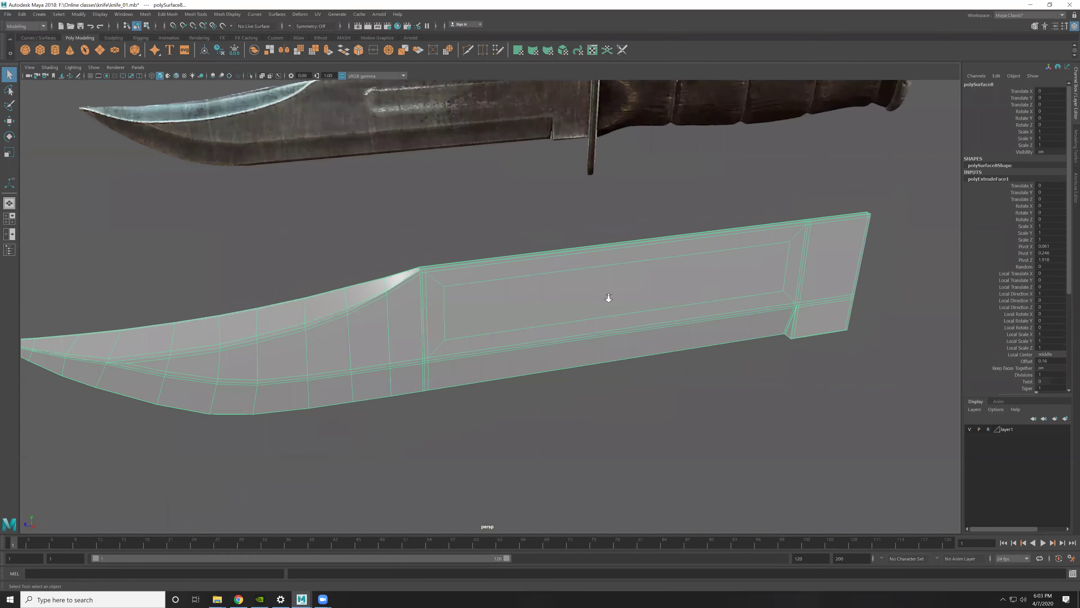
left_click_drag(604, 298, 444, 293, "alt")
scroll(459, 306, "up", 2)
key("F11")
left_click(578, 316)
key("r")
left_click_drag(589, 304, 706, 305)
Step: In wireframe side view, scale the fuller face to fit the reference groove
key("f")
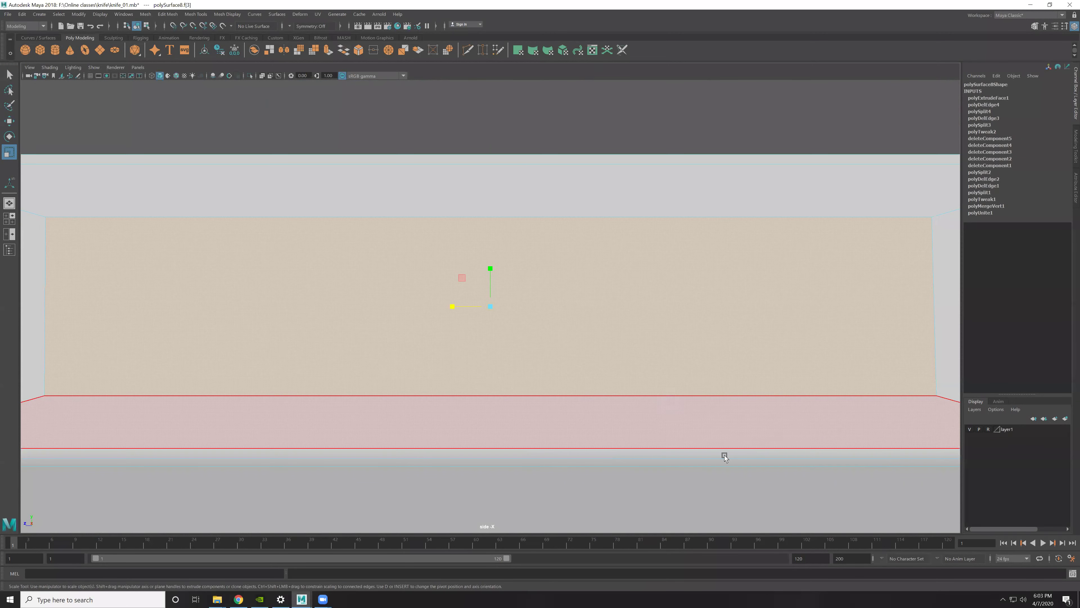
key("space")
key("space")
scroll(529, 363, "down", 10)
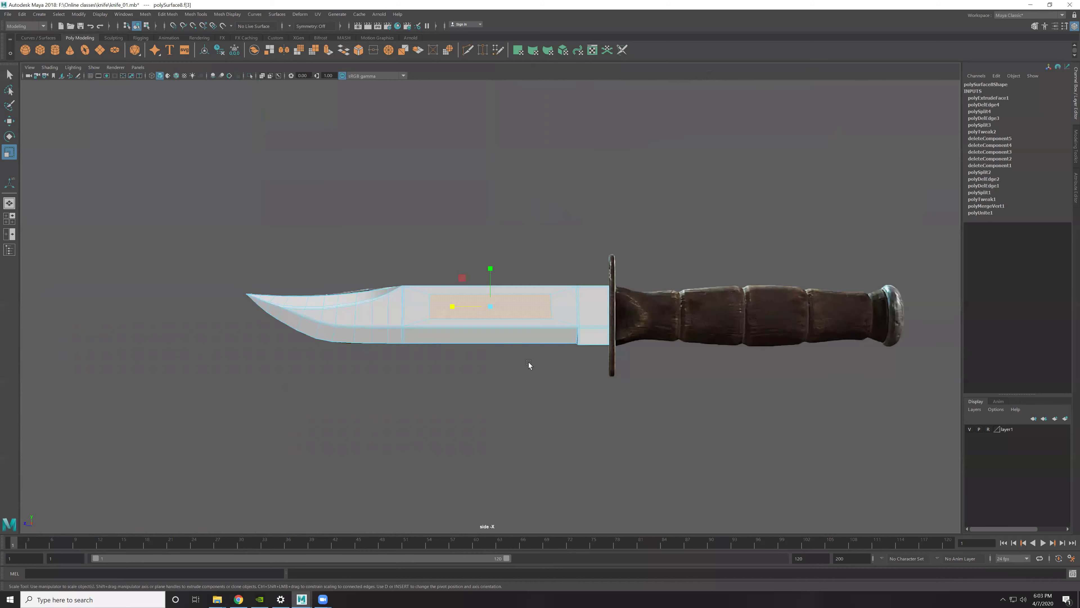
key("4")
scroll(478, 293, "up", 2)
scroll(467, 290, "up", 3)
scroll(484, 298, "up", 3)
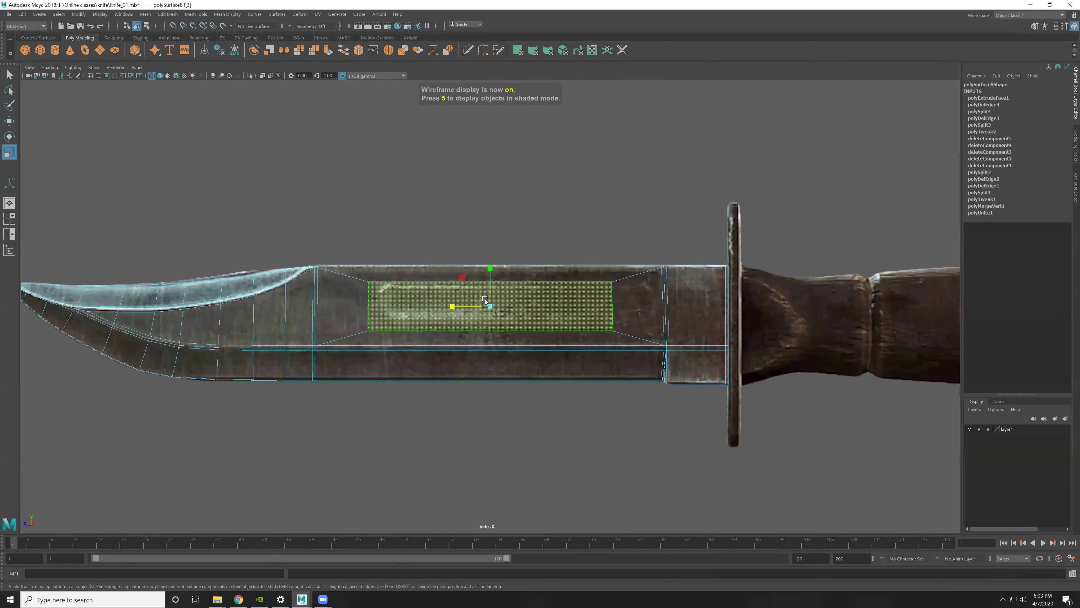
scroll(484, 298, "up", 2)
scroll(570, 327, "up", 2)
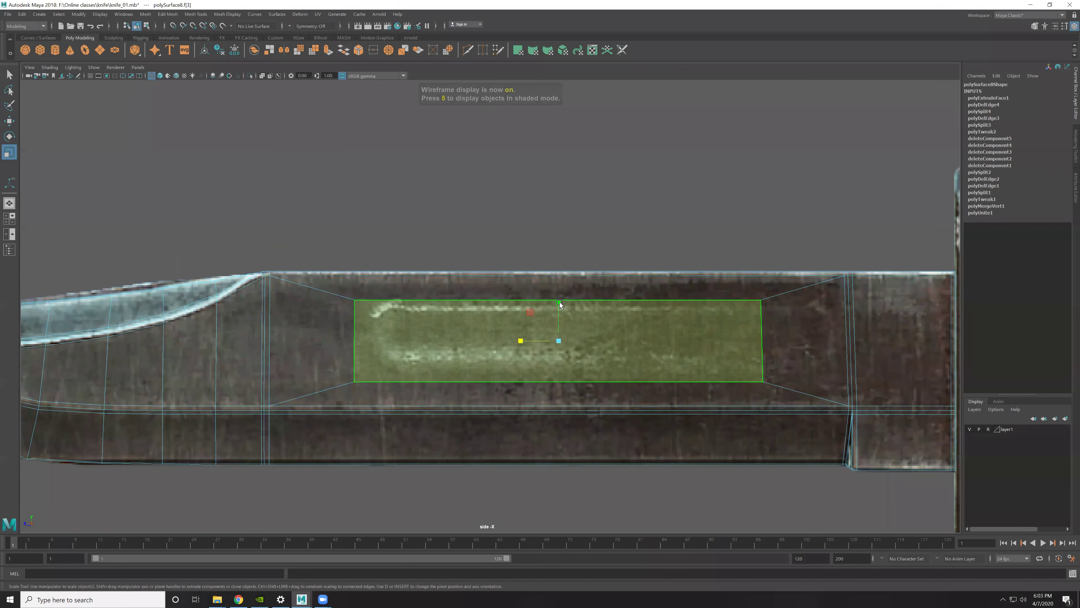
left_click_drag(559, 304, 559, 303)
key("w")
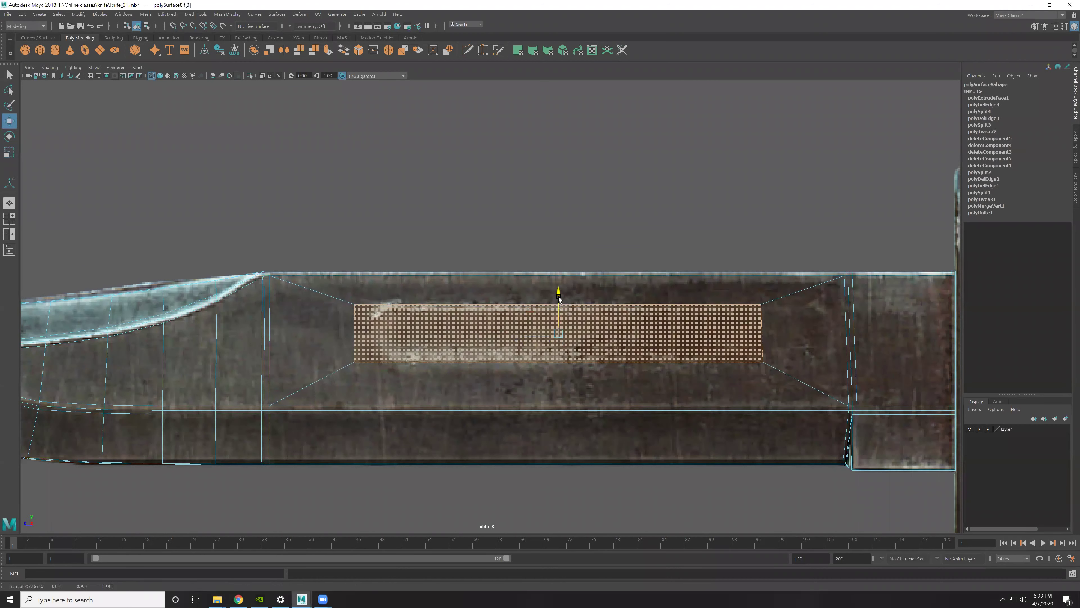
key("r")
left_click_drag(518, 333, 510, 333)
key("w")
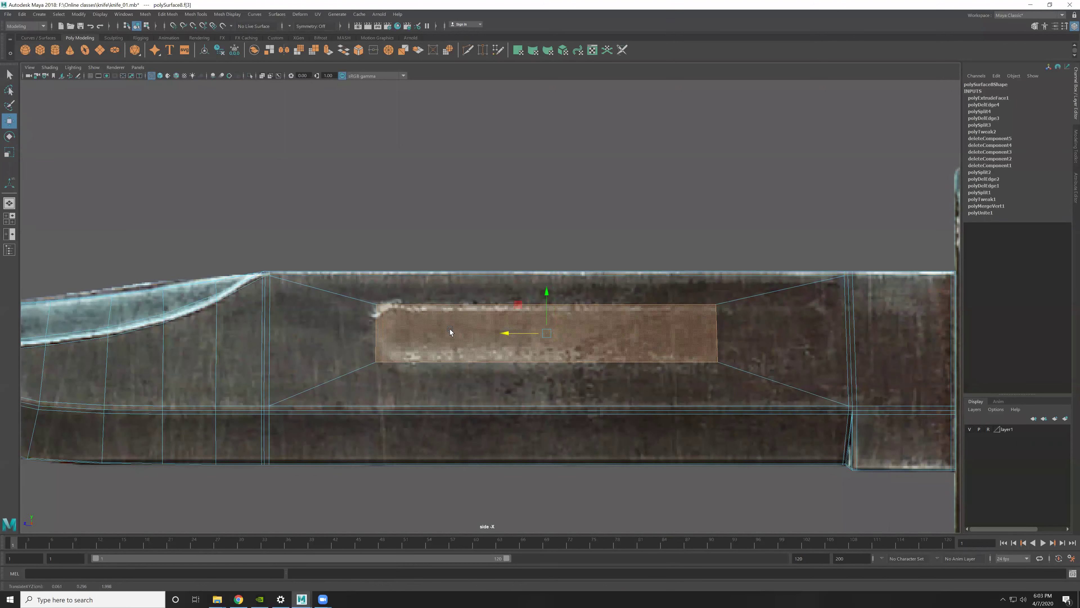
middle_click_drag(450, 328, 498, 320, "alt")
Step: Split an edge loop lengthwise through the fuller face
key("F10")
left_click(560, 307)
right_click_drag(560, 306, 470, 344, "ctrl")
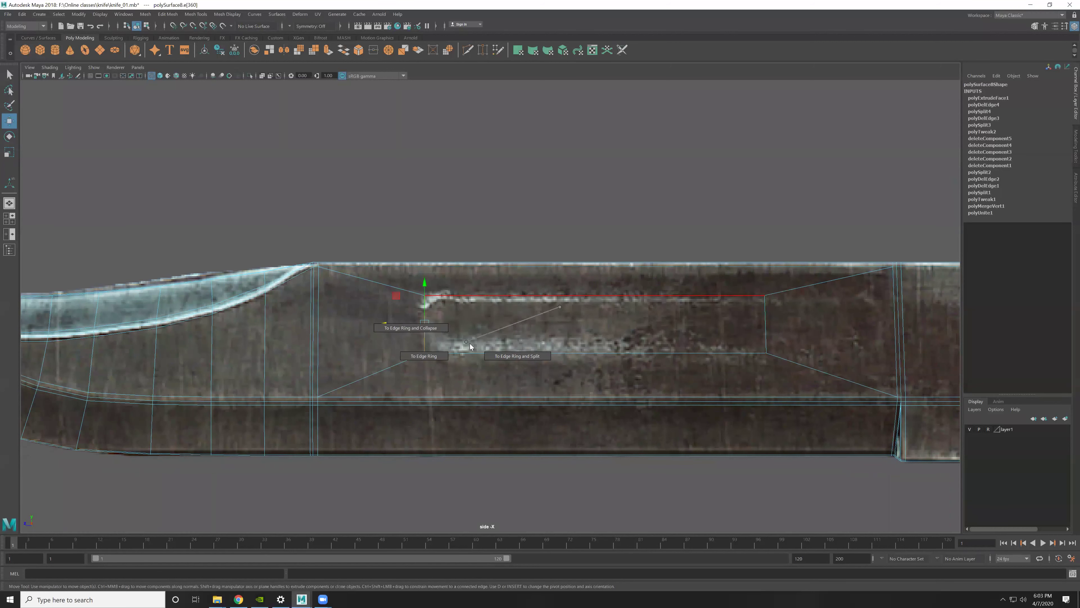
key("ctrl+z")
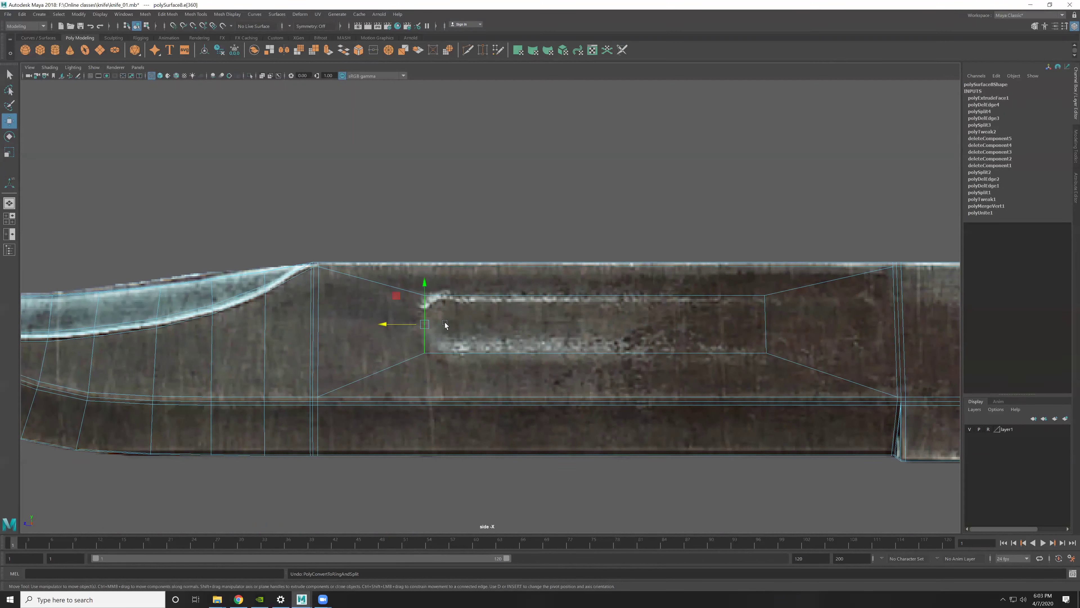
right_click_drag(449, 318, 464, 345, "ctrl")
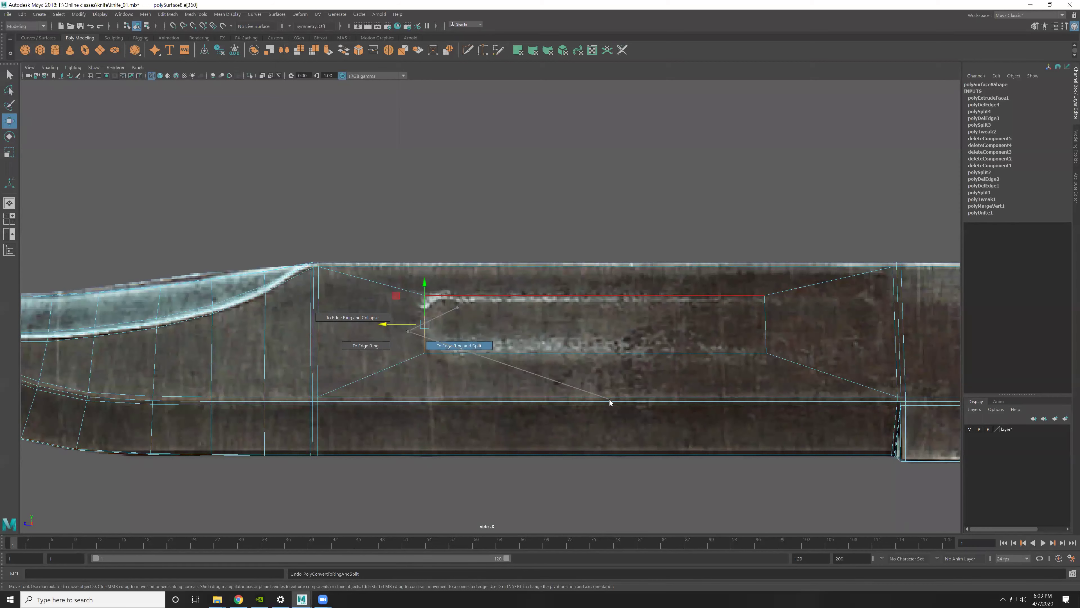
middle_click_drag(364, 332, 439, 350, "alt")
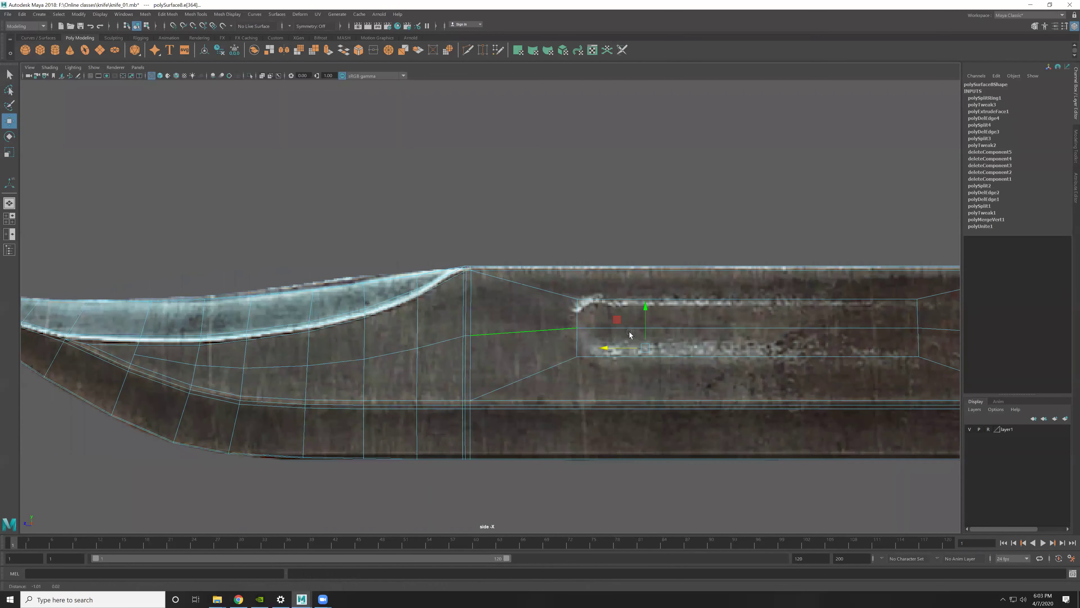
Step: Spread the middle end vertices outward and pull corner vertices inward to point the fuller's ends
key("F9")
left_click(576, 357)
left_click(577, 328)
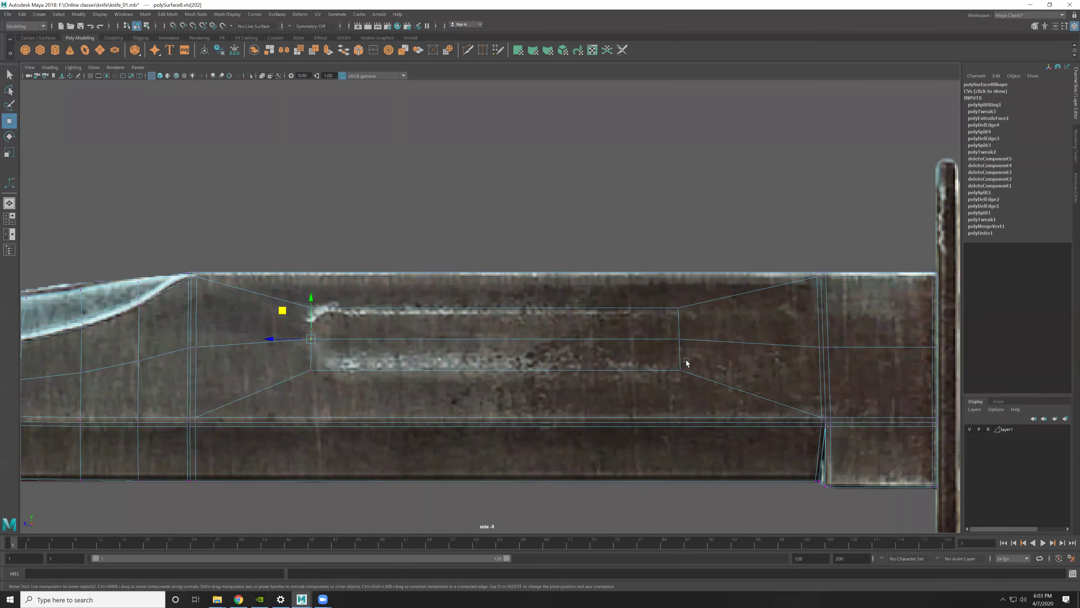
left_click(671, 340, "shift")
key("r")
left_click_drag(455, 339, 452, 339)
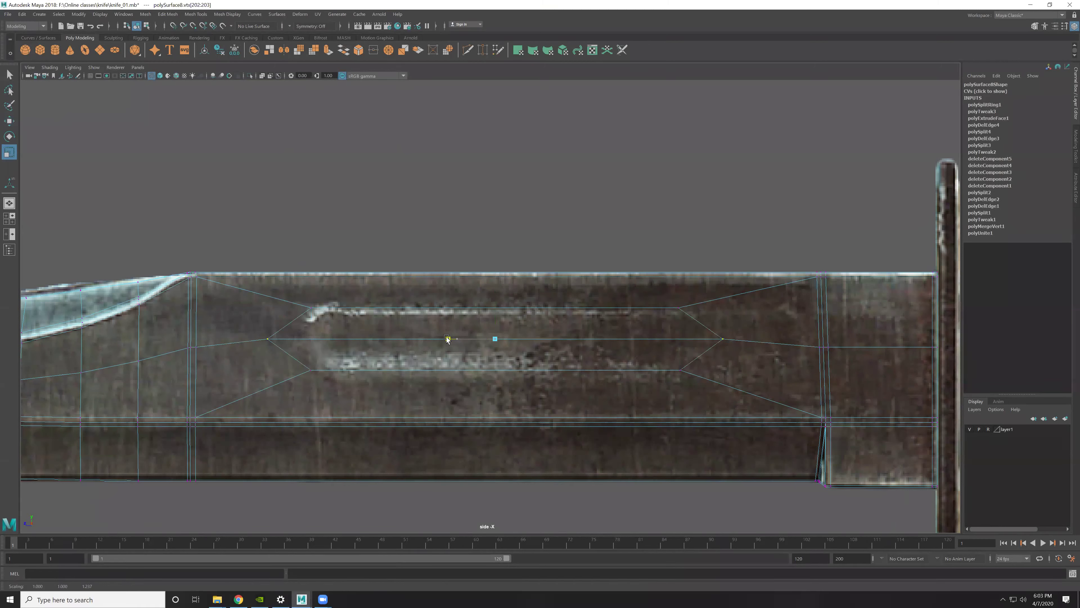
left_click_drag(267, 303, 331, 381)
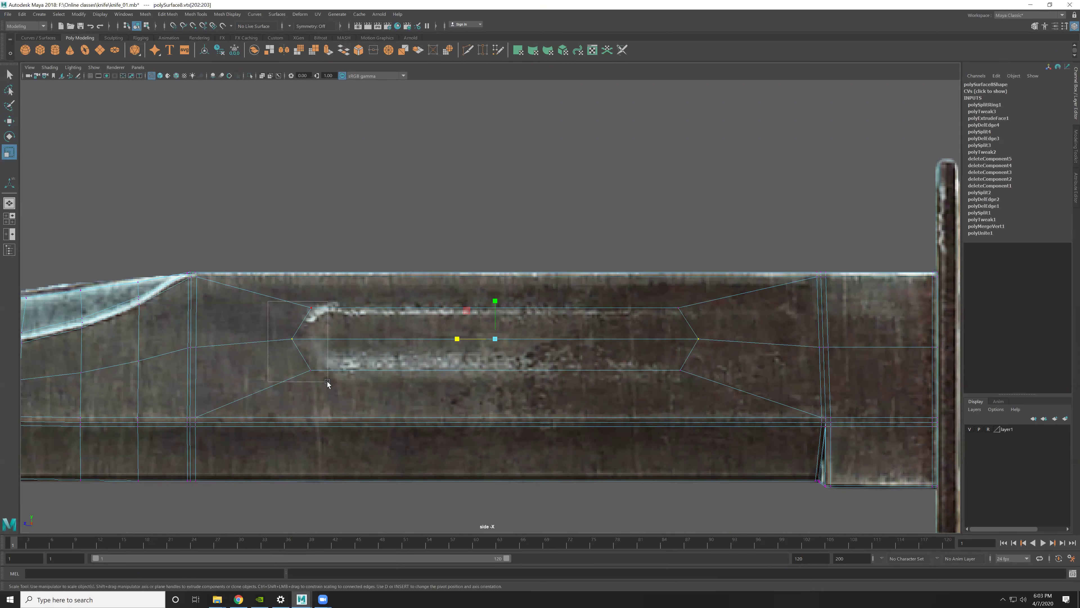
left_click_drag(604, 305, 722, 387)
left_click_drag(458, 338, 460, 339)
key("space")
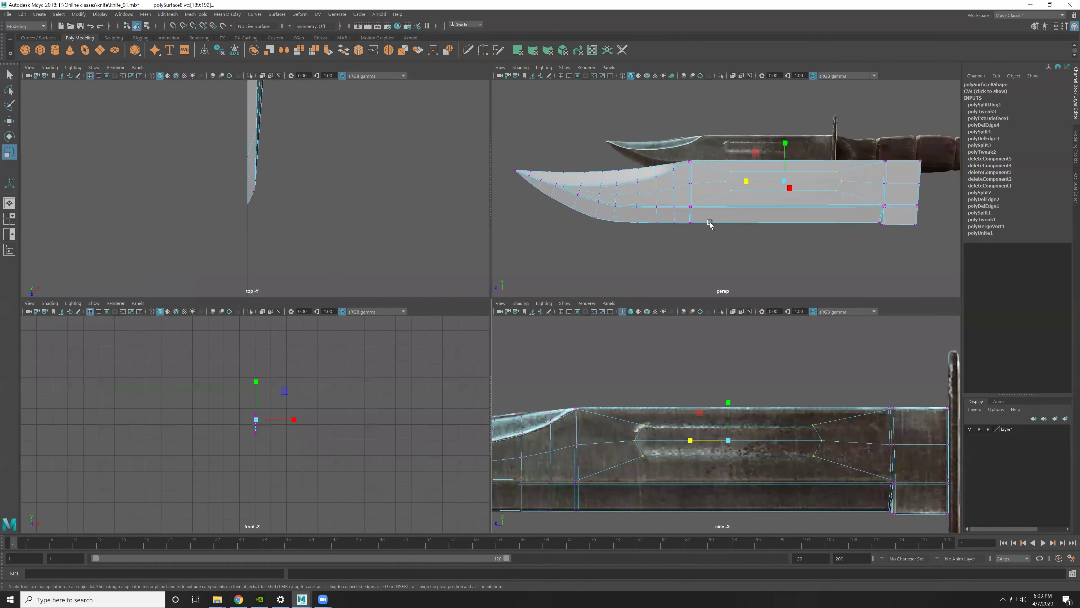
key("space")
key("f")
mouse_move(707, 307)
left_mouse_down("alt")
mouse_move(622, 248)
mouse_move(596, 271)
mouse_move(540, 267)
mouse_move(504, 295)
mouse_move(424, 292)
left_mouse_up("alt")
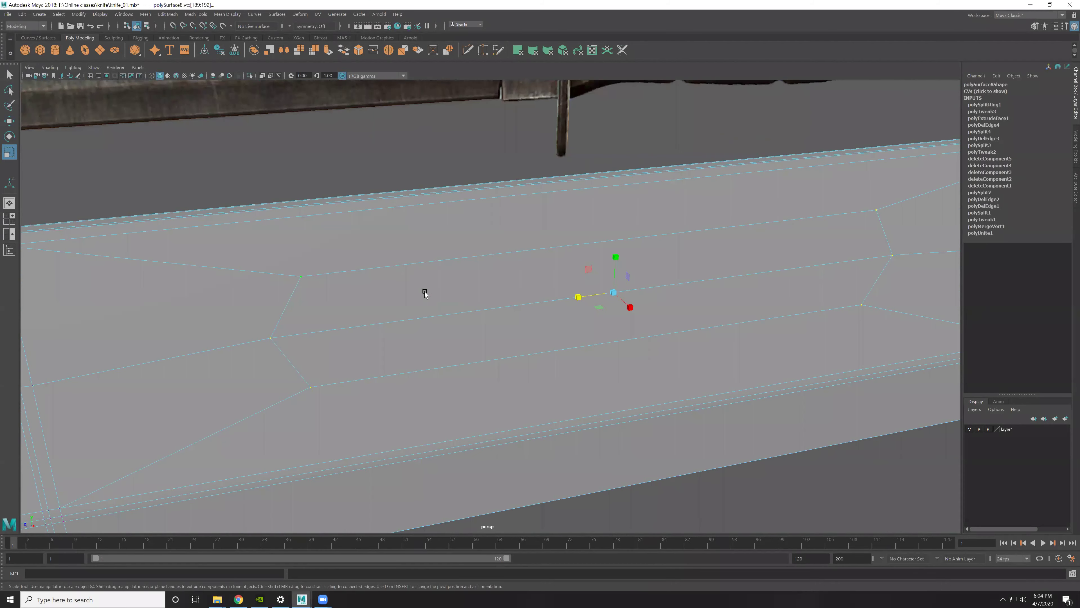
Step: Extrude the fuller face with a 0.04 offset and push it into the blade
key("F11")
left_click(424, 291)
mouse_move(449, 338)
left_mouse_down("alt")
mouse_move(617, 287)
mouse_move(801, 320)
left_mouse_up("alt")
key("w")
key("ctrl+e")
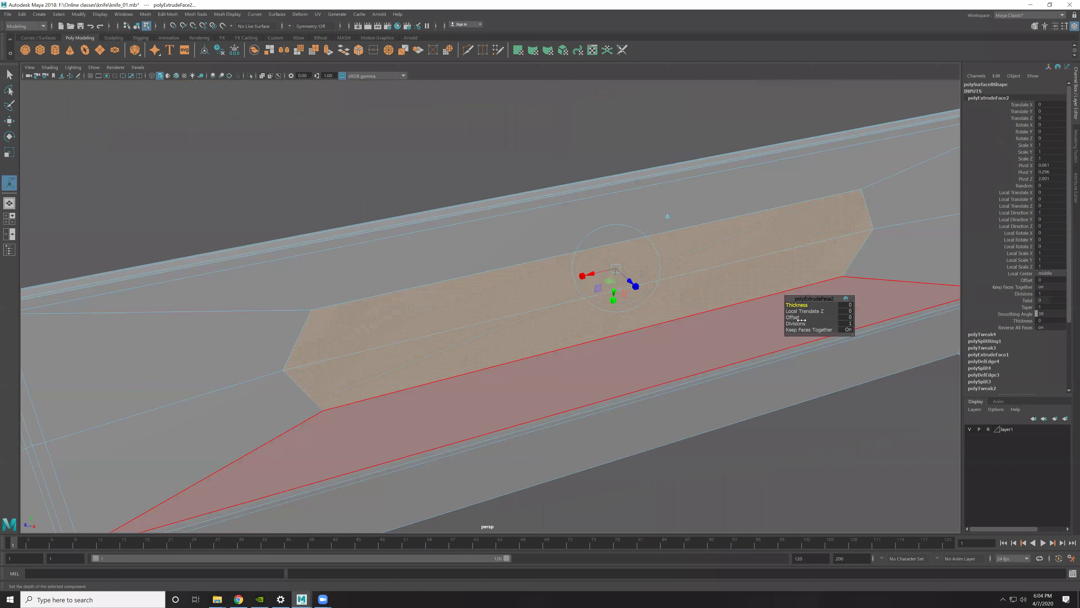
mouse_move(642, 343)
middle_mouse_down()
mouse_move(675, 345)
mouse_move(654, 334)
middle_mouse_up()
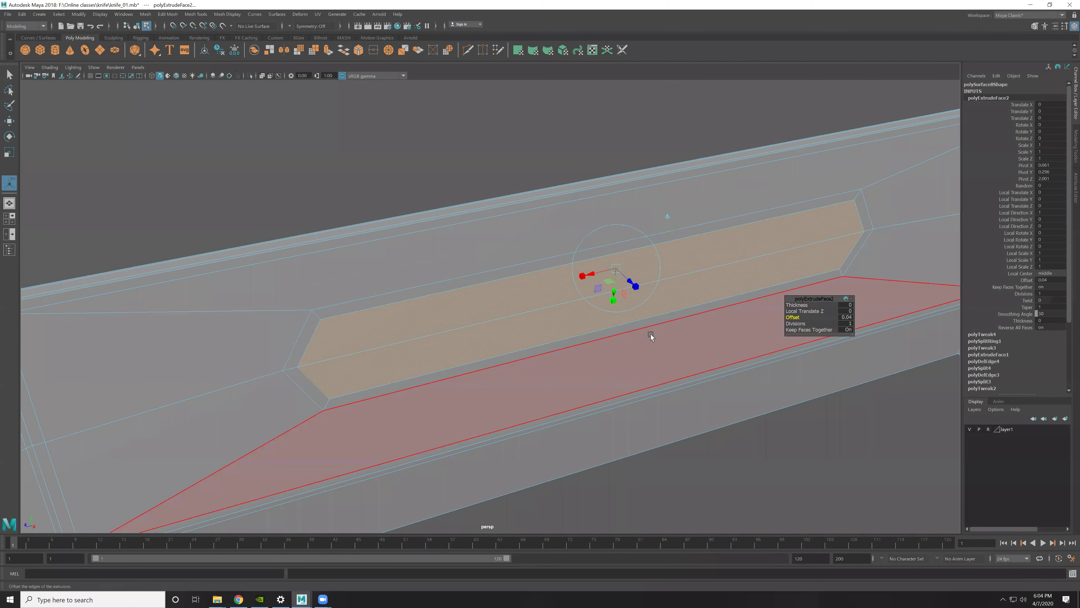
left_click_drag(650, 333, 665, 329, "alt")
key("w")
middle_click_drag(630, 279, 622, 279)
Step: Select the groove's inset and middle edges and apply Harden Edge
left_click_drag(633, 289, 667, 254, "alt")
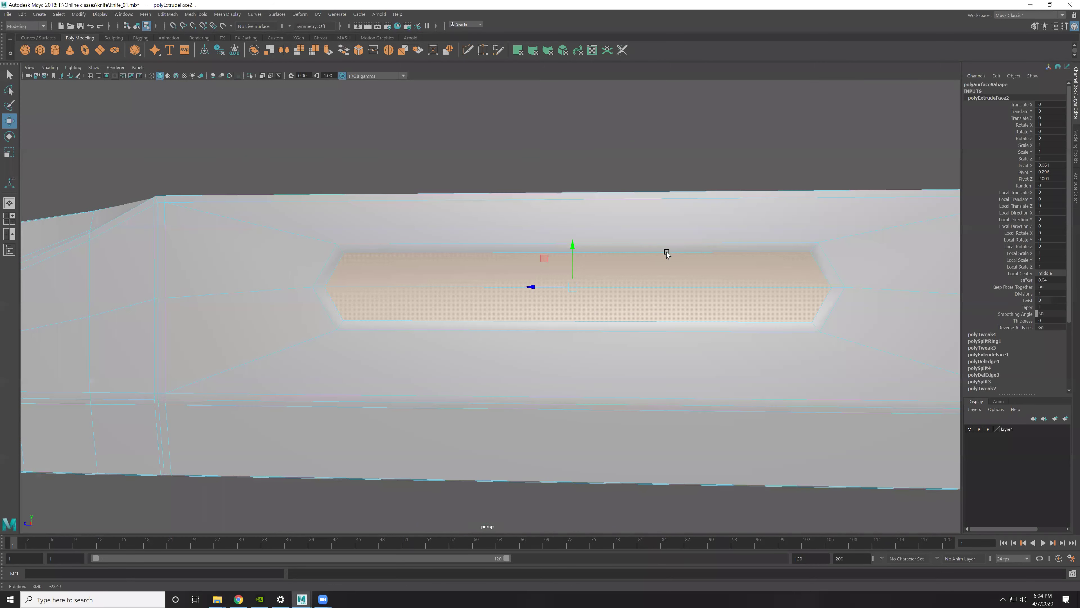
left_click_drag(545, 288, 526, 297, "alt")
left_click_drag(409, 216, 397, 248, "alt")
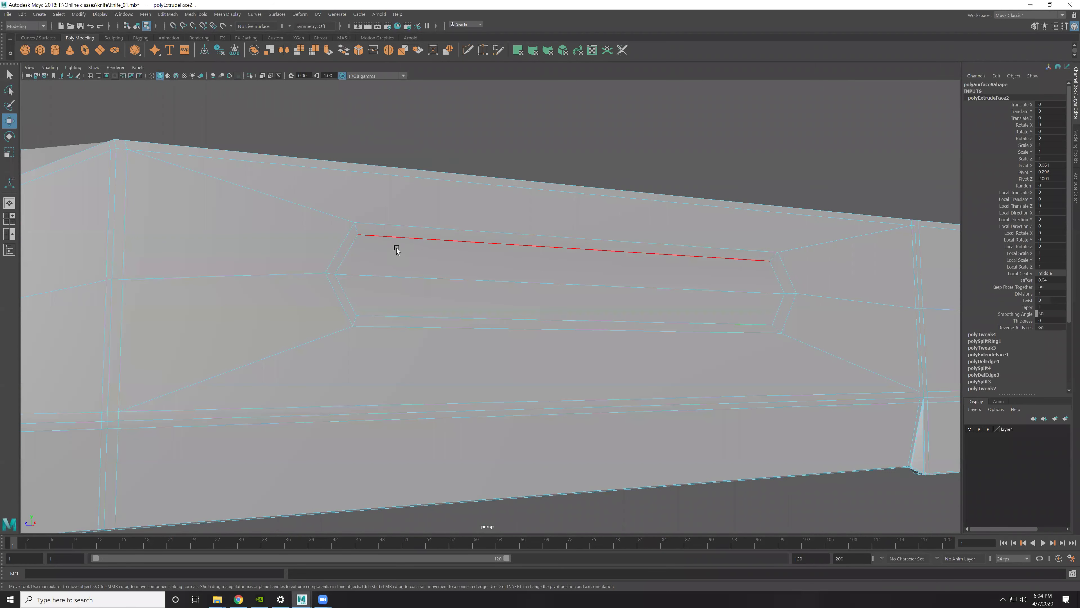
left_click(396, 247)
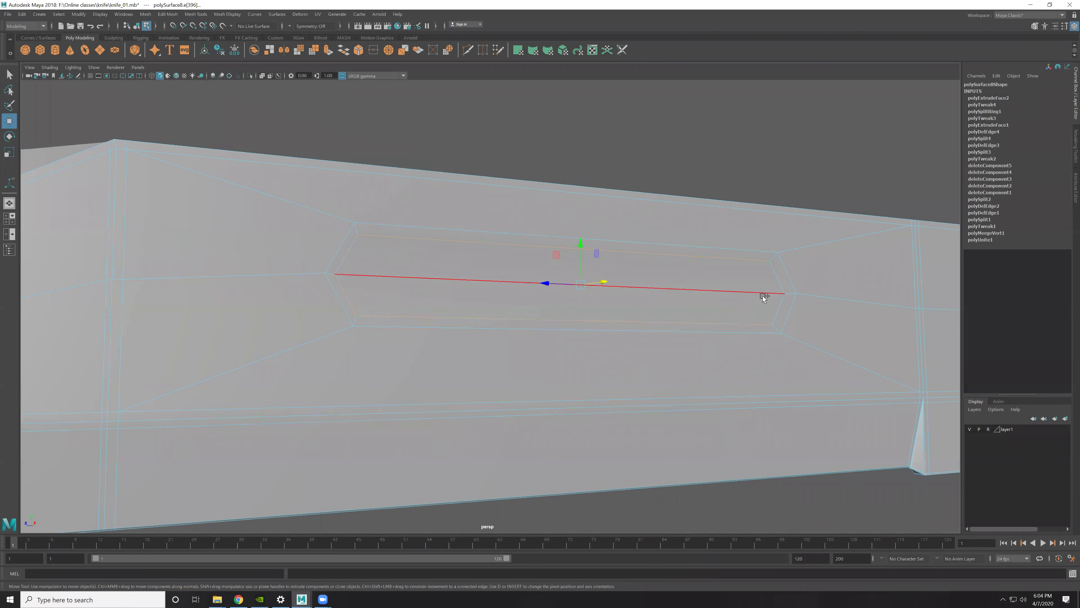
left_click(676, 258)
right_click_drag(674, 262, 786, 309, "shift")
left_click(536, 274)
right_click_drag(536, 275, 676, 319, "shift")
Step: Inspect the recessed groove with smooth preview (3) on the blade
scroll(687, 324, "down", 3)
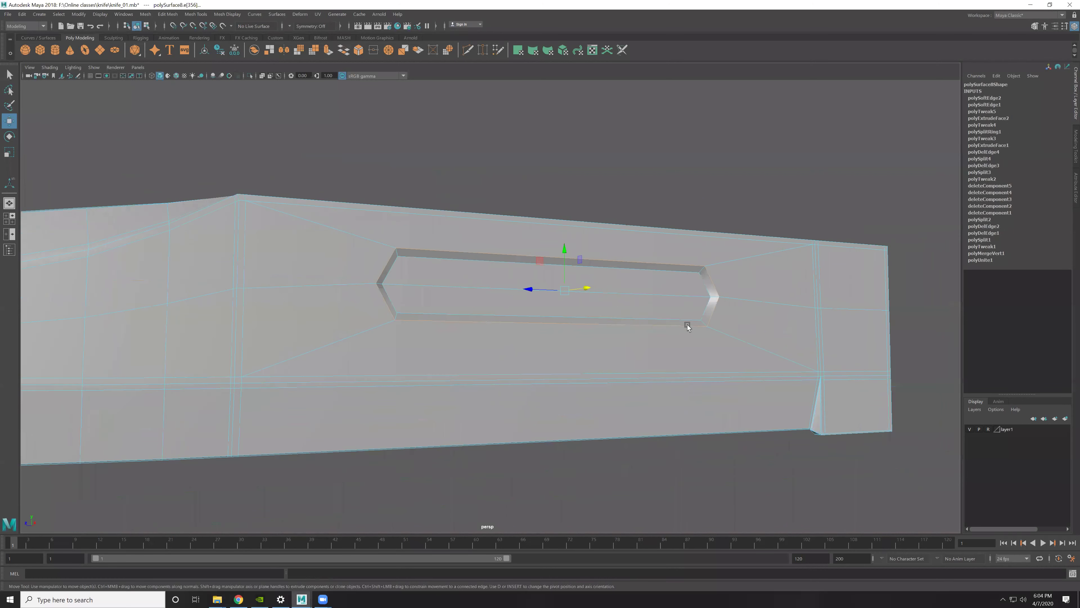
key("ctrl+1")
scroll(483, 322, "up", 3)
scroll(484, 321, "down", 3)
left_click(416, 326)
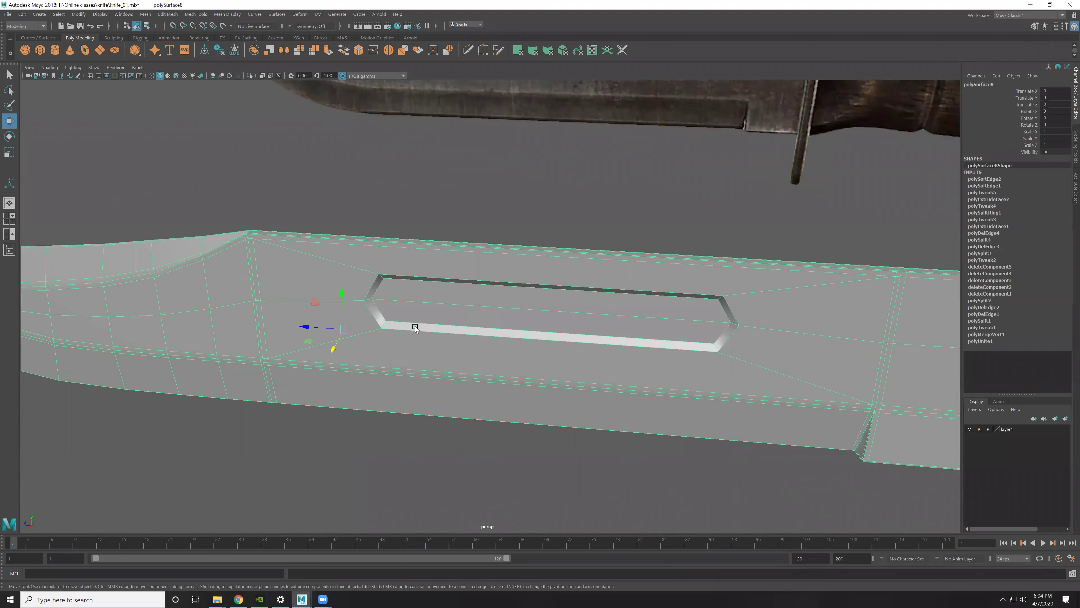
left_click_drag(416, 326, 465, 368, "alt")
left_click(466, 368)
scroll(472, 327, "up", 3)
left_click(552, 404)
key("3")
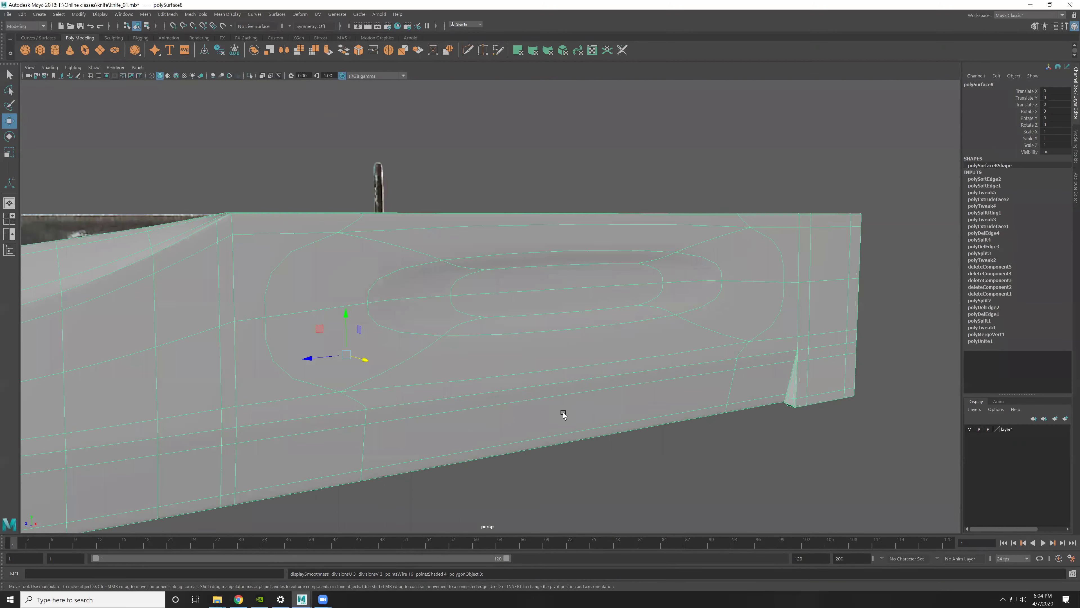
scroll(719, 391, "down", 3)
left_click(644, 355)
scroll(519, 325, "up", 3)
Step: Turn off the blade's smooth preview and zoom in left of the fuller groove
left_click(518, 325)
key("1")
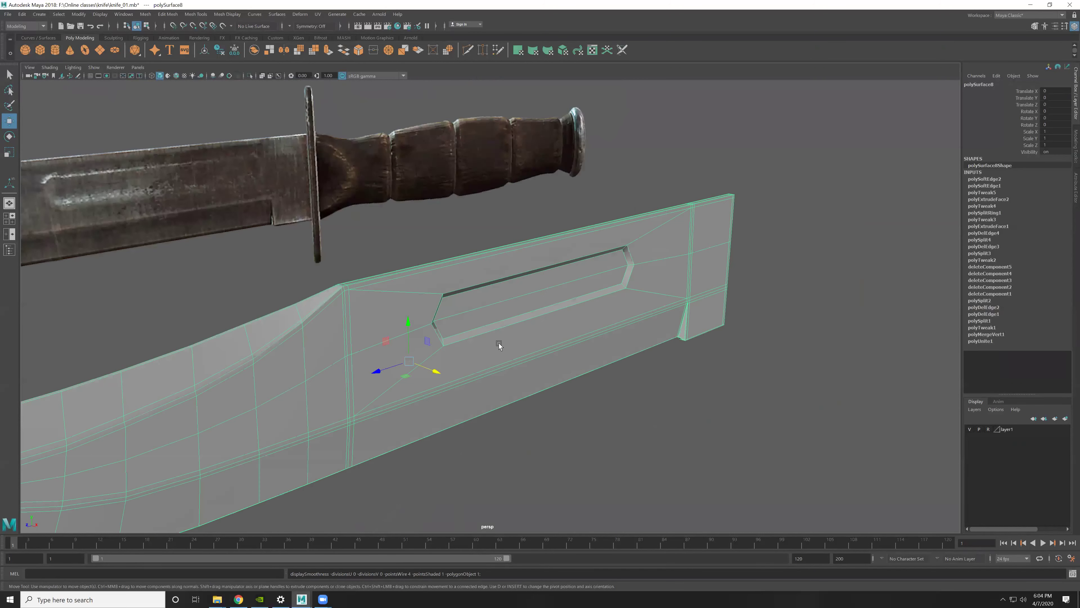
scroll(442, 336, "up", 3)
scroll(479, 373, "up", 3)
scroll(233, 242, "up", 1)
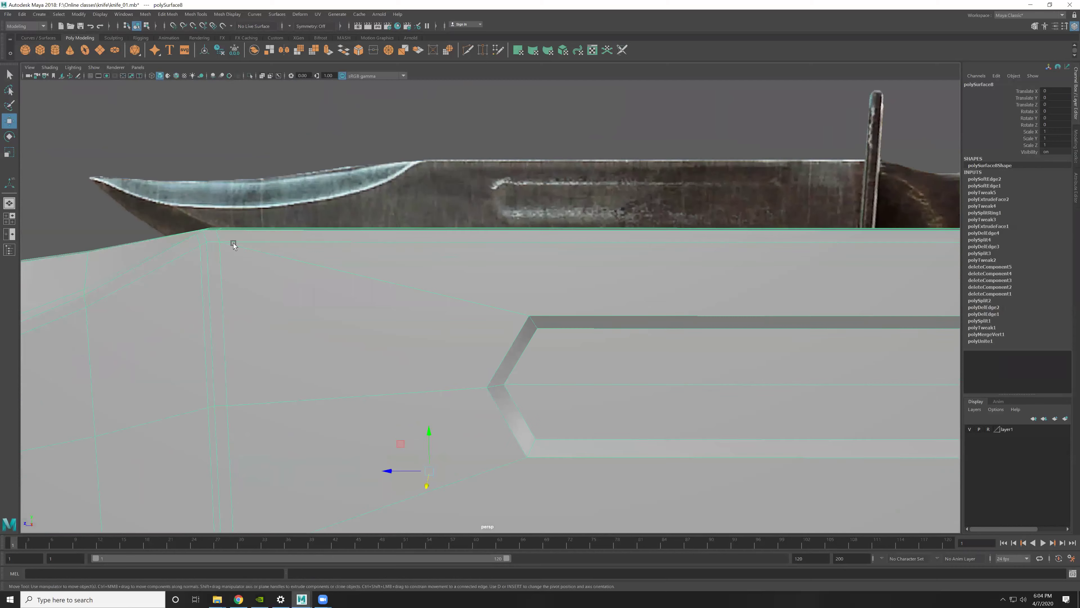
middle_click_drag(367, 343, 311, 340, "alt")
scroll(390, 294, "up", 2)
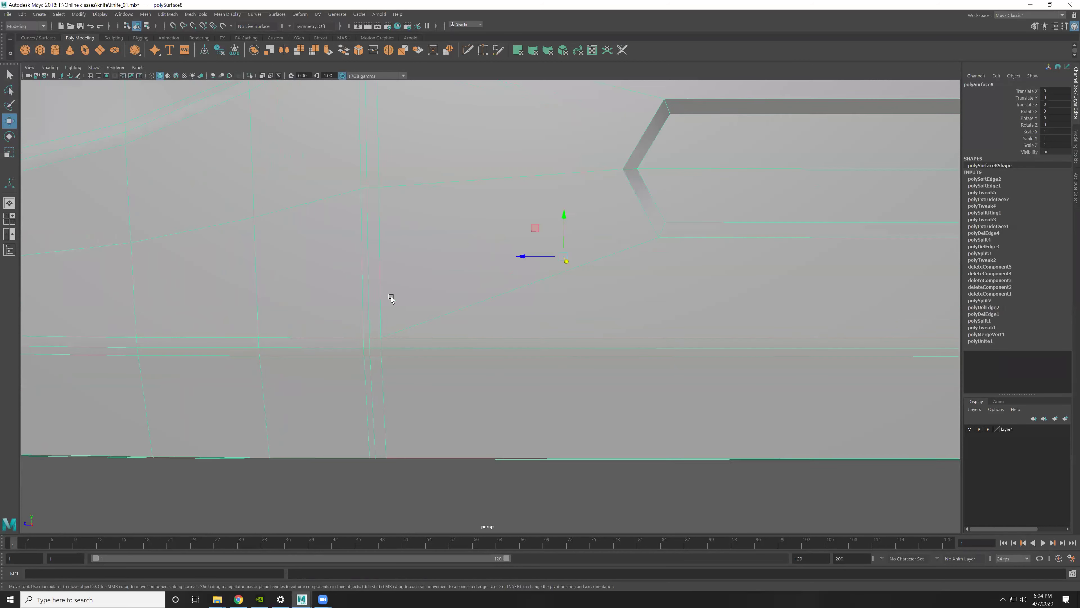
scroll(379, 326, "up", 2)
Step: Inspect the edges left of the groove and along the blade's lower edge
key("F10")
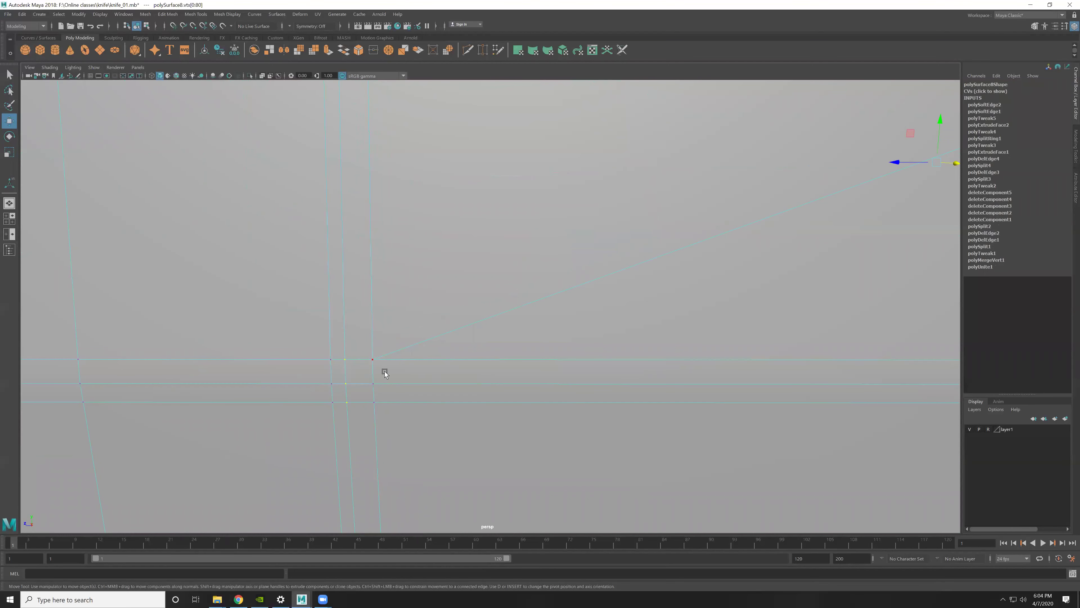
left_click(371, 353)
left_click(406, 345)
mouse_move(432, 347)
left_mouse_down("alt")
mouse_move(463, 332)
mouse_move(668, 337)
mouse_move(586, 284)
left_mouse_up("alt")
left_click_drag(675, 373, 195, 237, "alt")
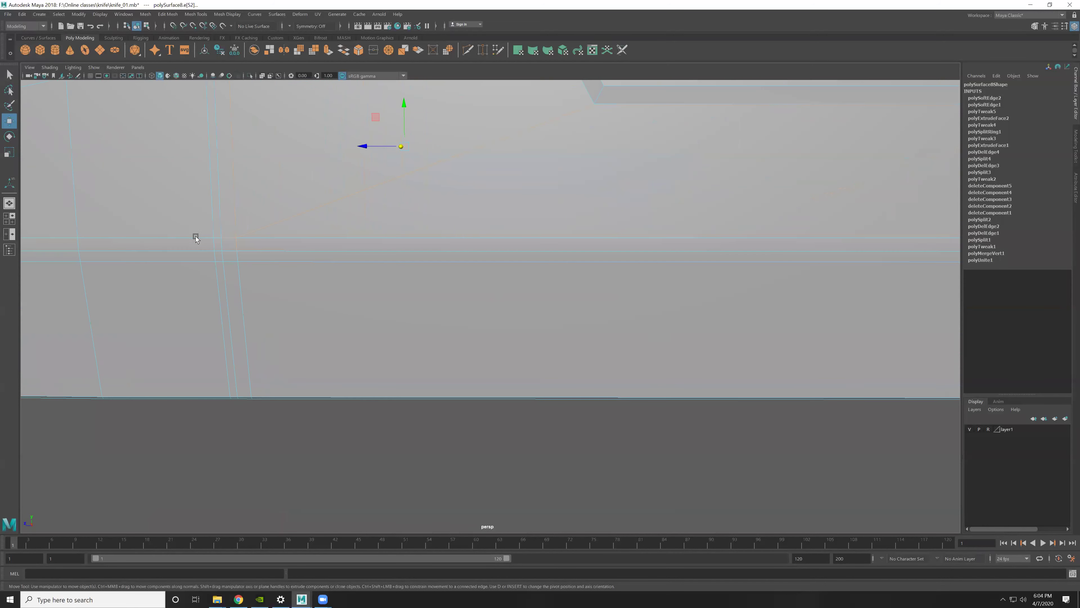
middle_click_drag(263, 218, 327, 348, "alt")
scroll(442, 450, "down", 2)
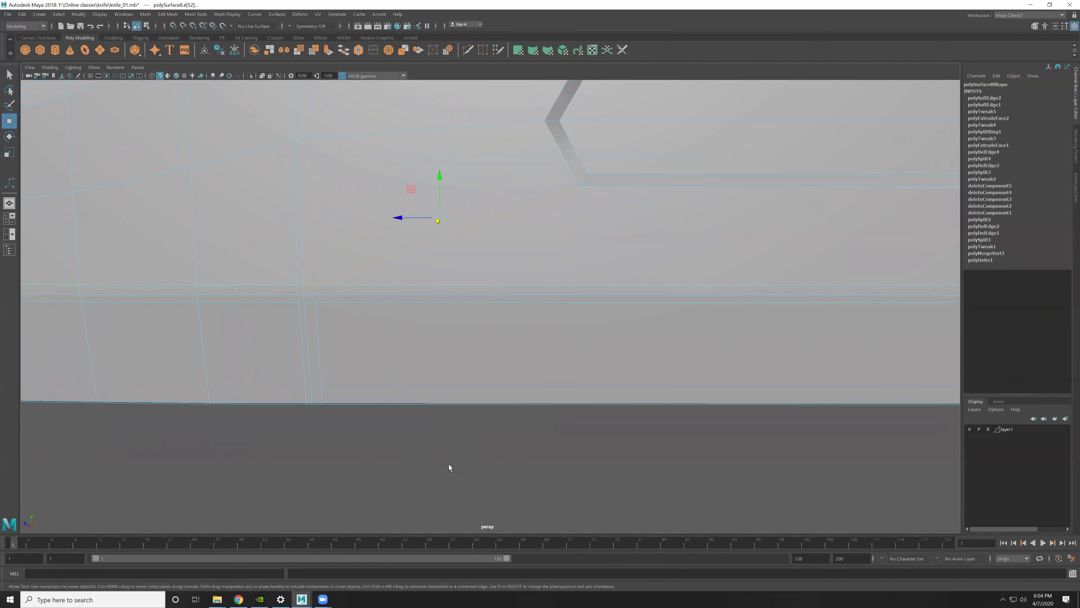
left_click(449, 463)
scroll(485, 352, "up", 1)
Step: Multi-Cut a new edge across the blade down to its lower edge
key("ctrl+shift+x")
left_click(295, 304)
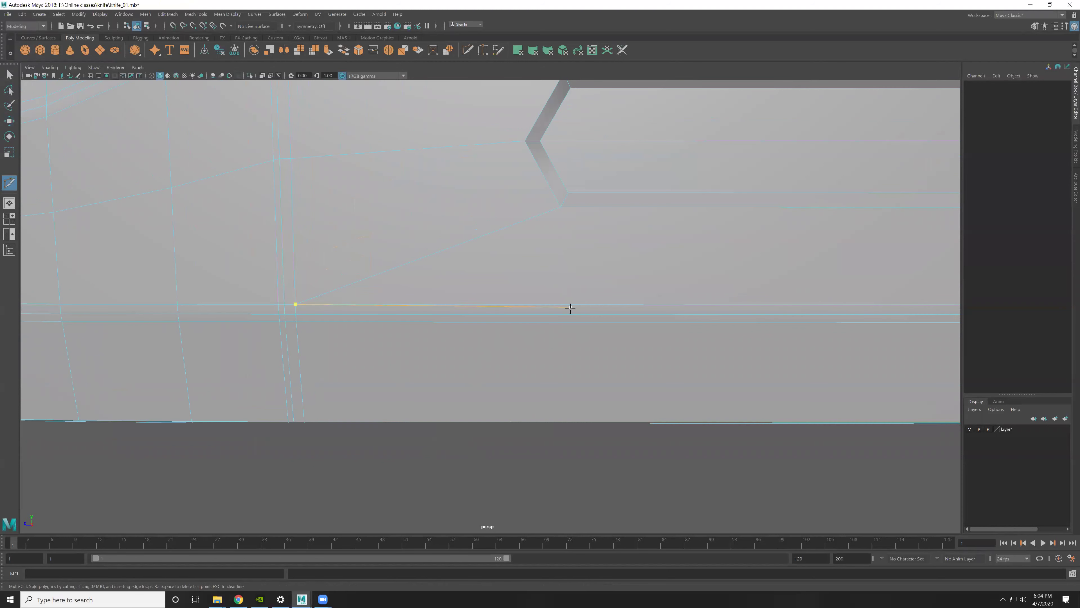
key("Return")
left_click(564, 304)
left_click(561, 208)
key("Return")
middle_click_drag(627, 176, 610, 318, "alt")
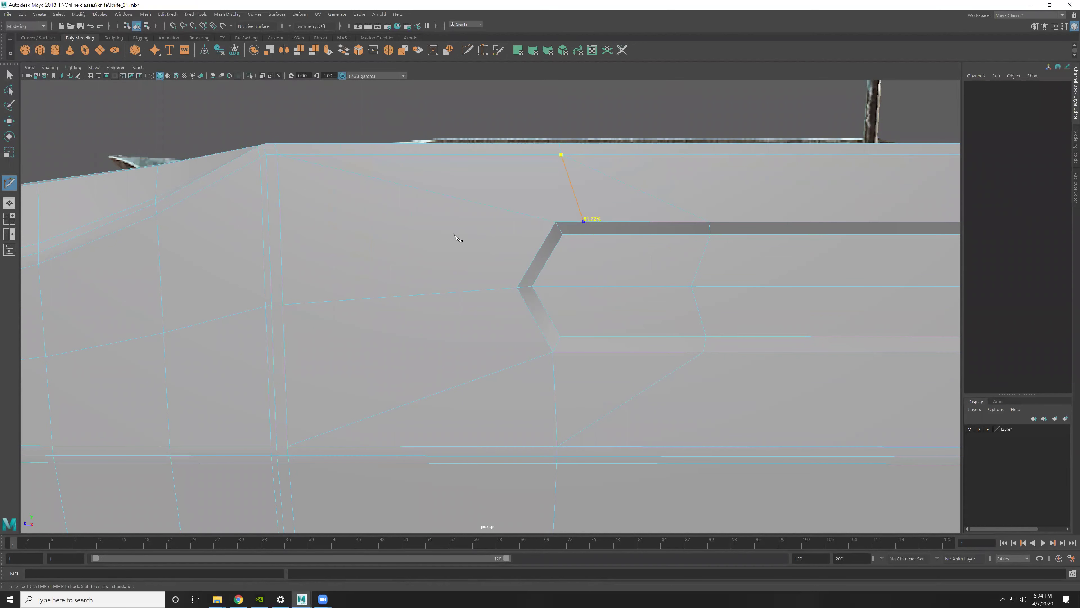
Step: Delete the unwanted edge beside the fuller
key("w")
left_click(657, 198)
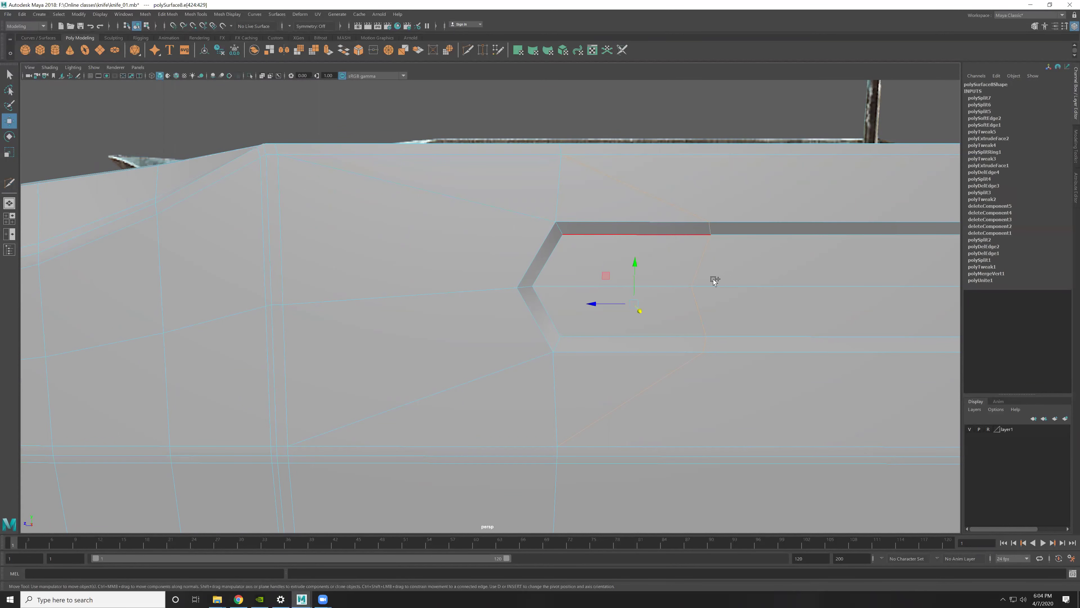
left_click_drag(509, 326, 510, 450, "alt")
middle_click_drag(510, 450, 523, 308, "alt")
left_click(523, 308)
key("Delete")
Step: Select the vertical edge line below the fuller and enable vertex snapping
left_click_drag(634, 355, 627, 347, "alt")
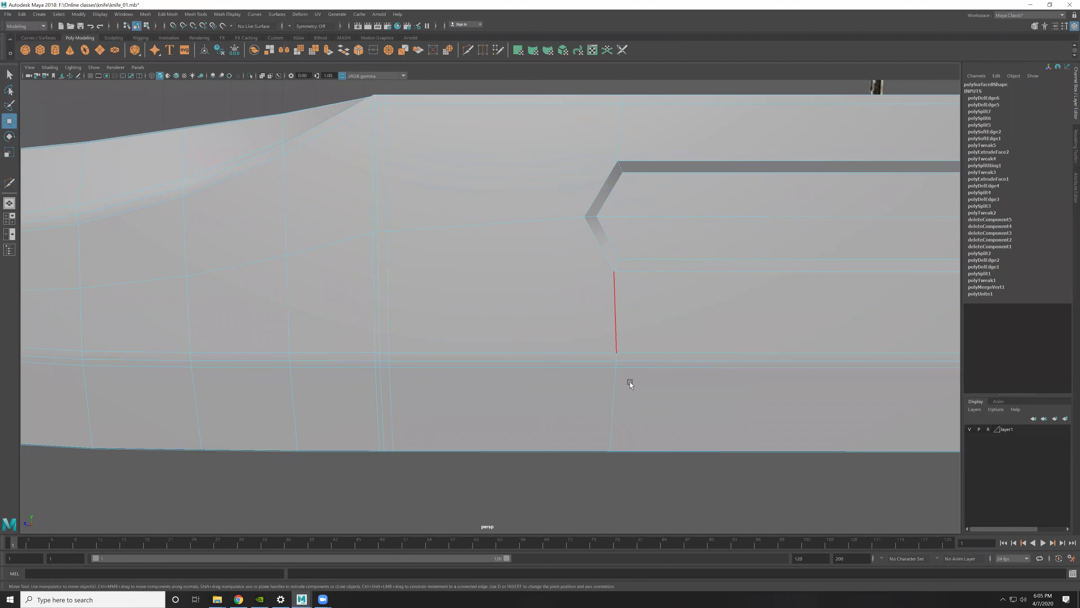
left_click(618, 357)
double_click(617, 371)
key("r")
left_click_drag(568, 364, 574, 366)
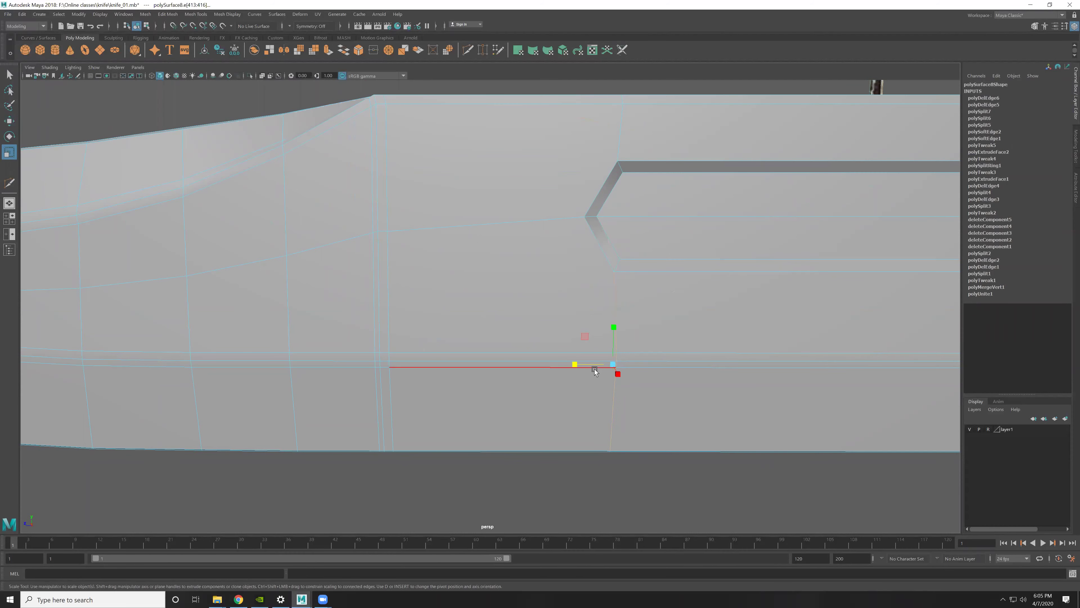
key("ctrl+z")
key("w")
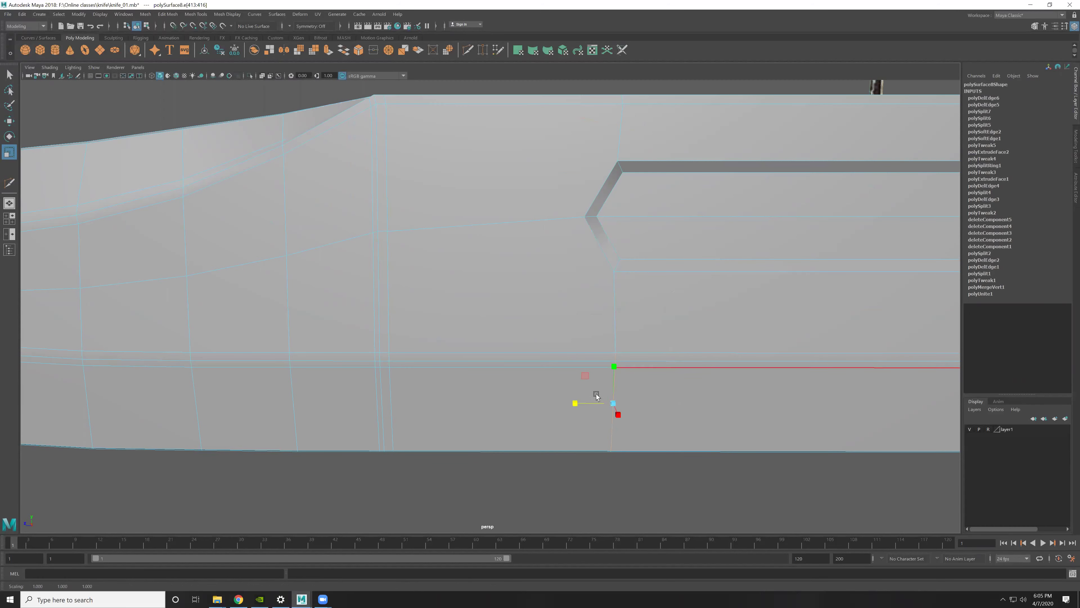
key("v")
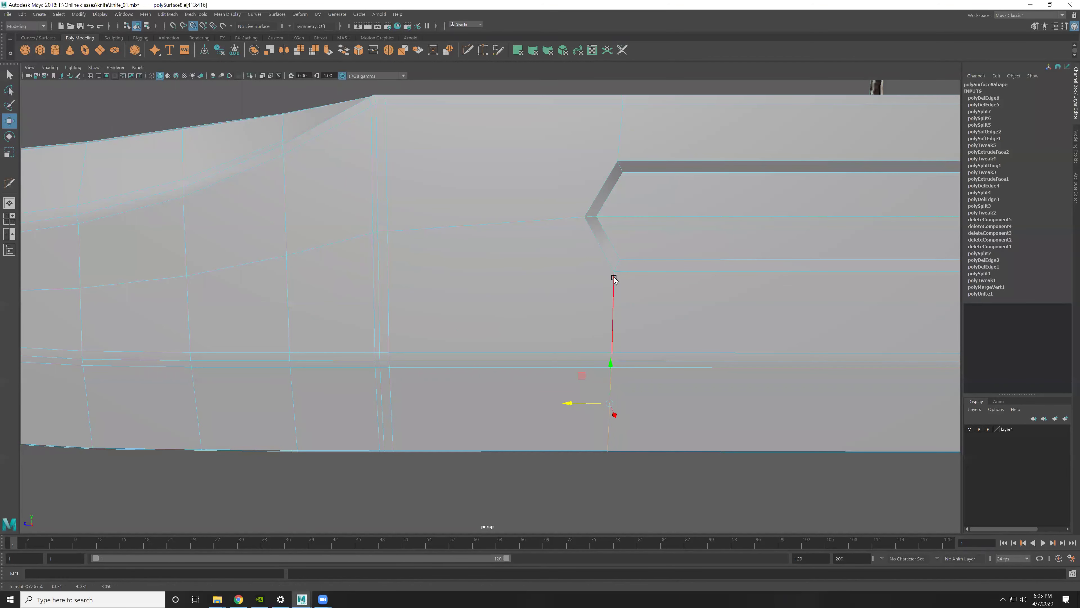
Step: Vertex-snap the edge line above the fuller onto the fuller corner
left_click_drag(614, 278, 630, 202, "alt")
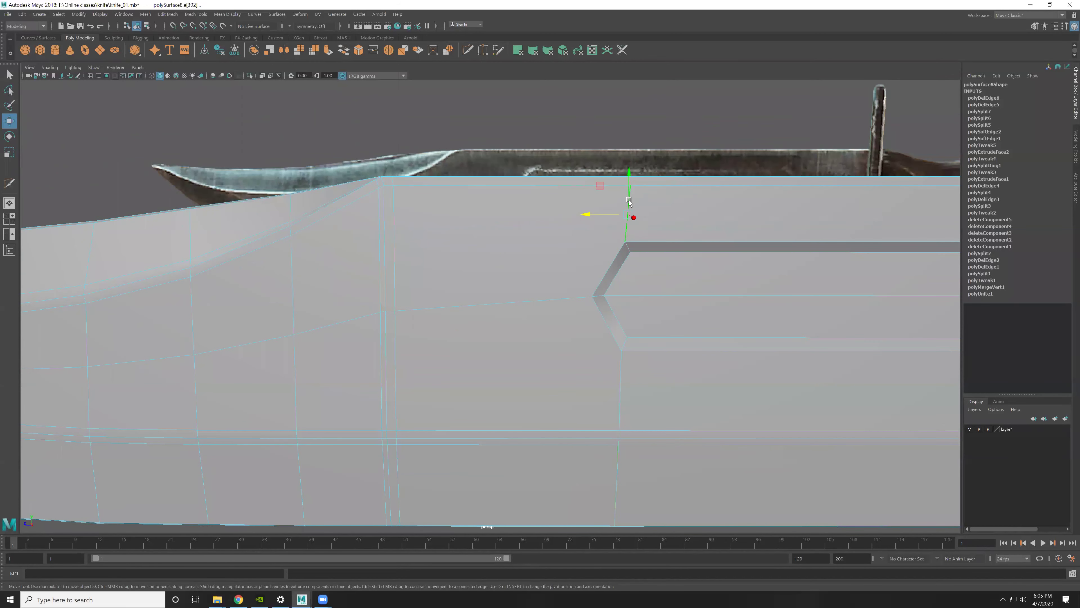
double_click(601, 182)
key("r")
key("w")
left_click_drag(591, 178, 626, 237)
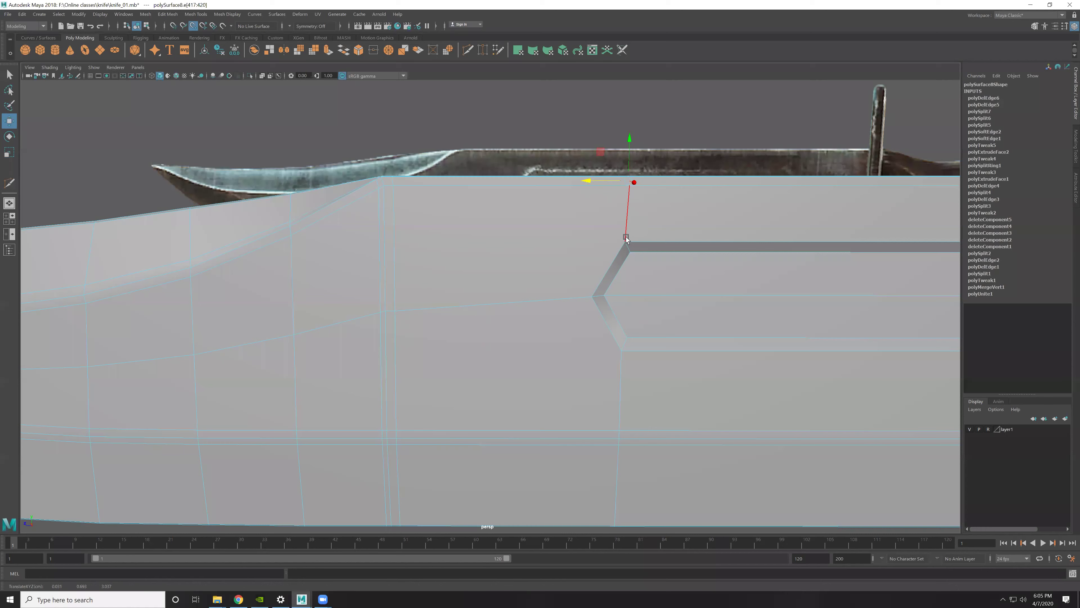
left_click_drag(706, 292, 554, 328, "alt")
Step: Frame the blade belly near the tip and abandon an unfinished cut
key("F8")
left_click_drag(617, 313, 585, 362, "alt")
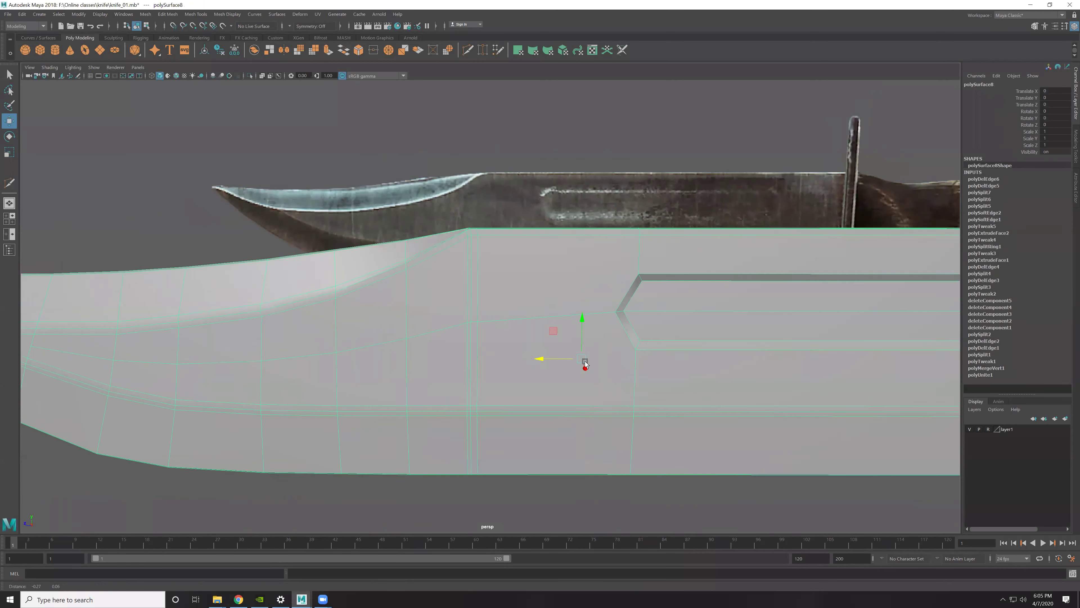
left_click_drag(590, 427, 497, 490, "alt")
right_click_drag(646, 367, 480, 328, "shift")
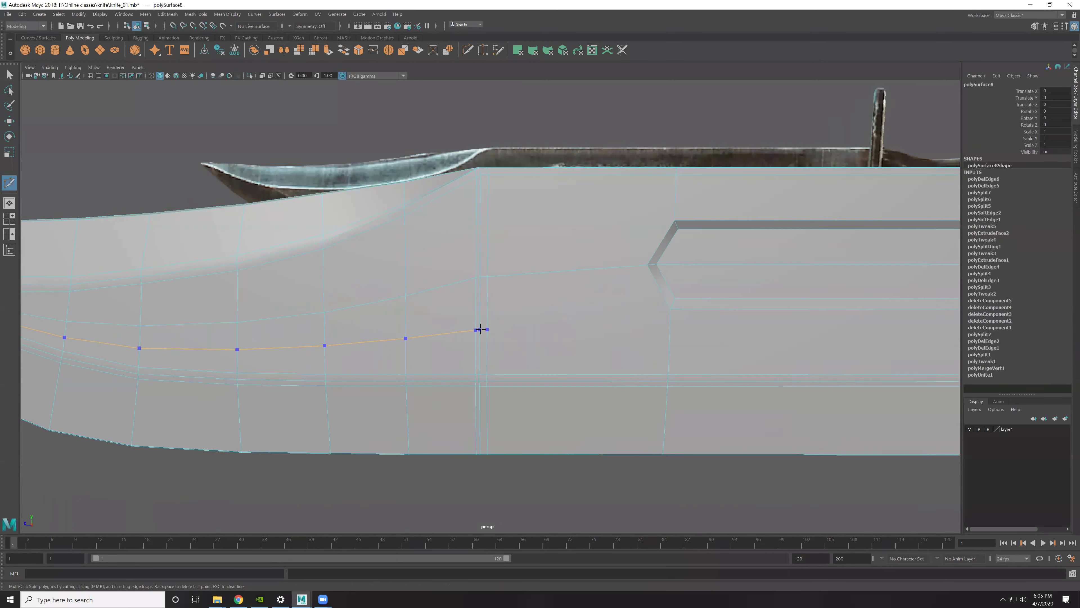
left_click(487, 329)
left_click(670, 324)
middle_click_drag(655, 305, 714, 345, "alt")
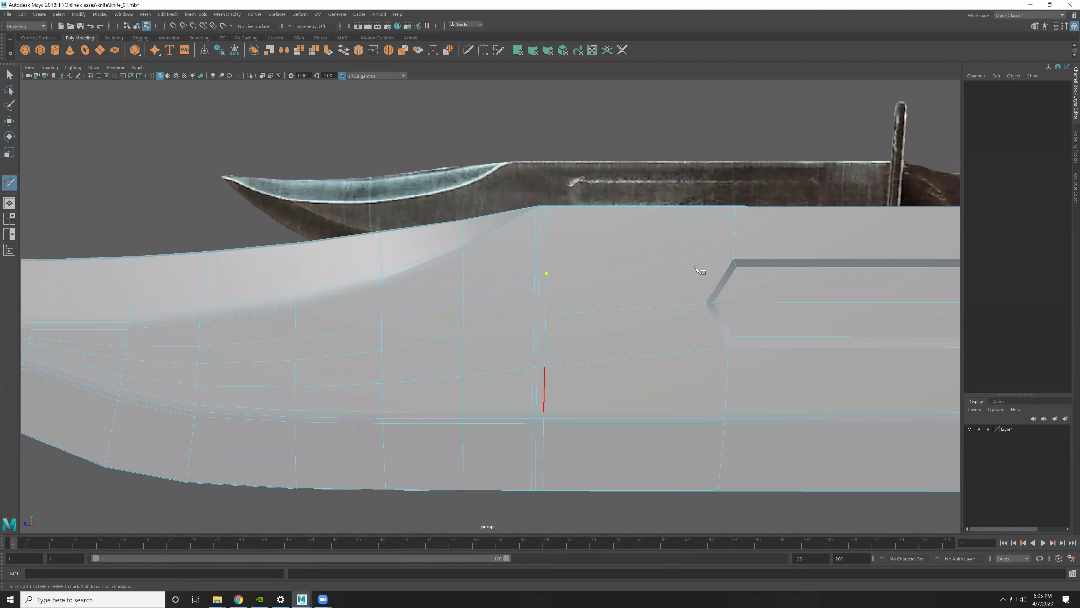
key("Return")
Step: Delete the stray edges and diagonal edge loop near the blade tip
mouse_move(528, 331)
right_mouse_down("alt")
mouse_move(395, 336)
mouse_move(437, 371)
right_mouse_up("alt")
key("w")
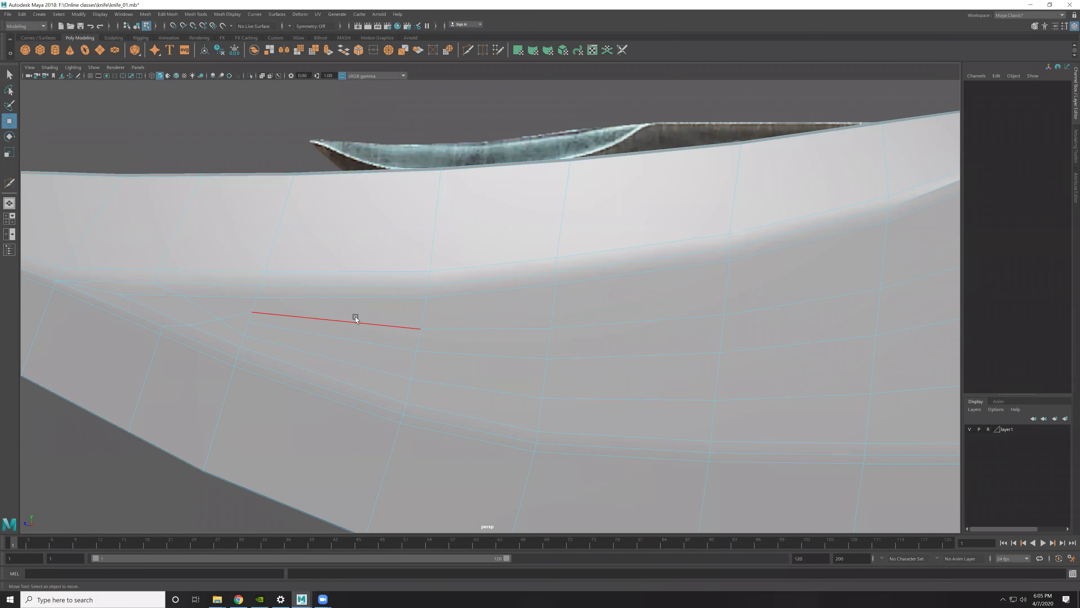
left_click(355, 317)
key("Delete")
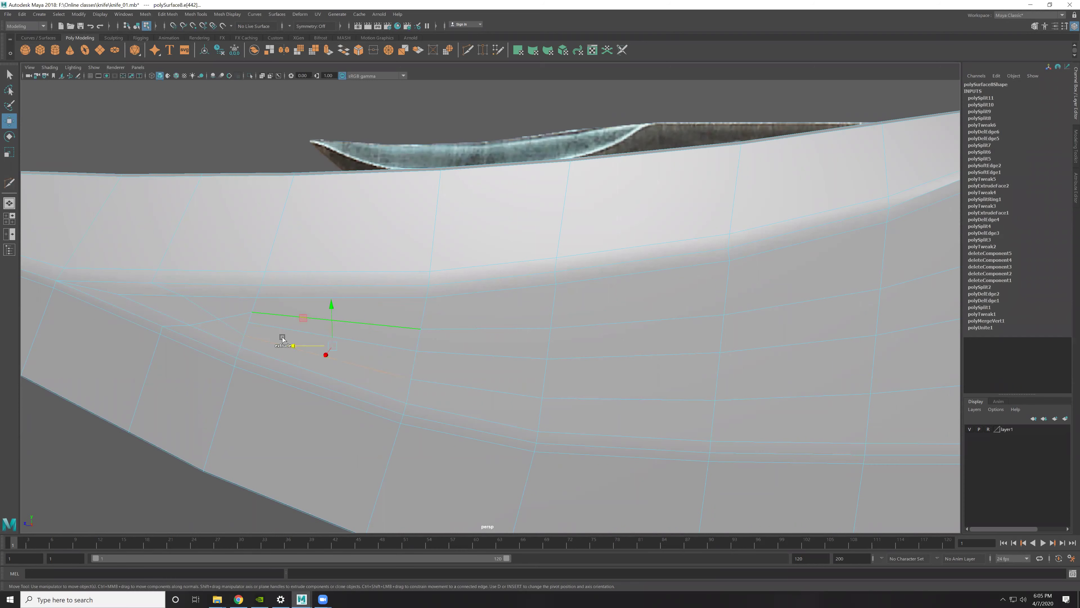
double_click(235, 329)
key("Delete")
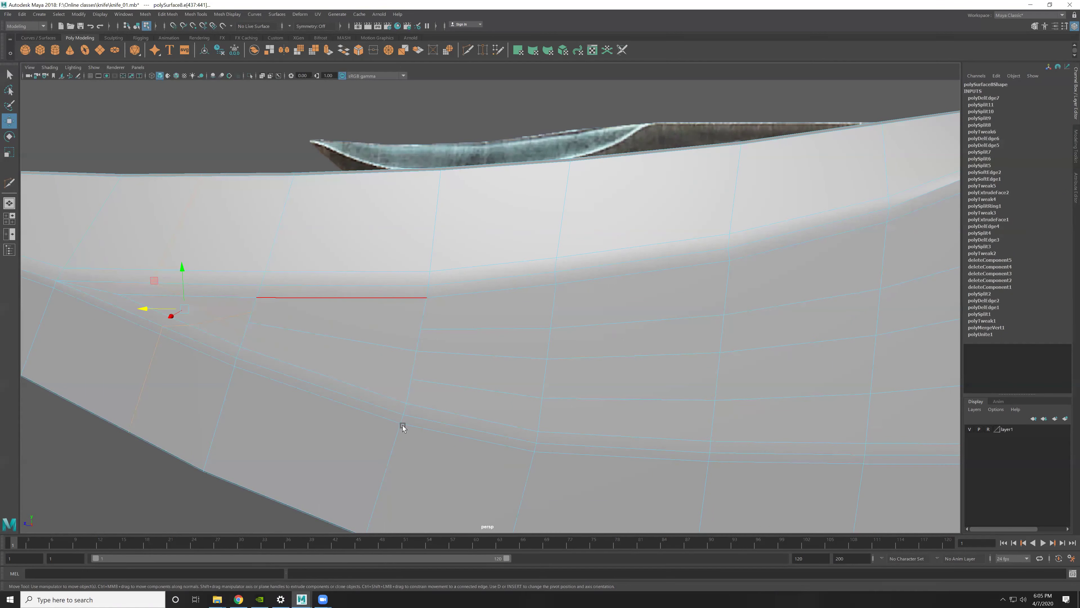
left_click_drag(403, 425, 374, 379, "alt")
left_click(365, 322)
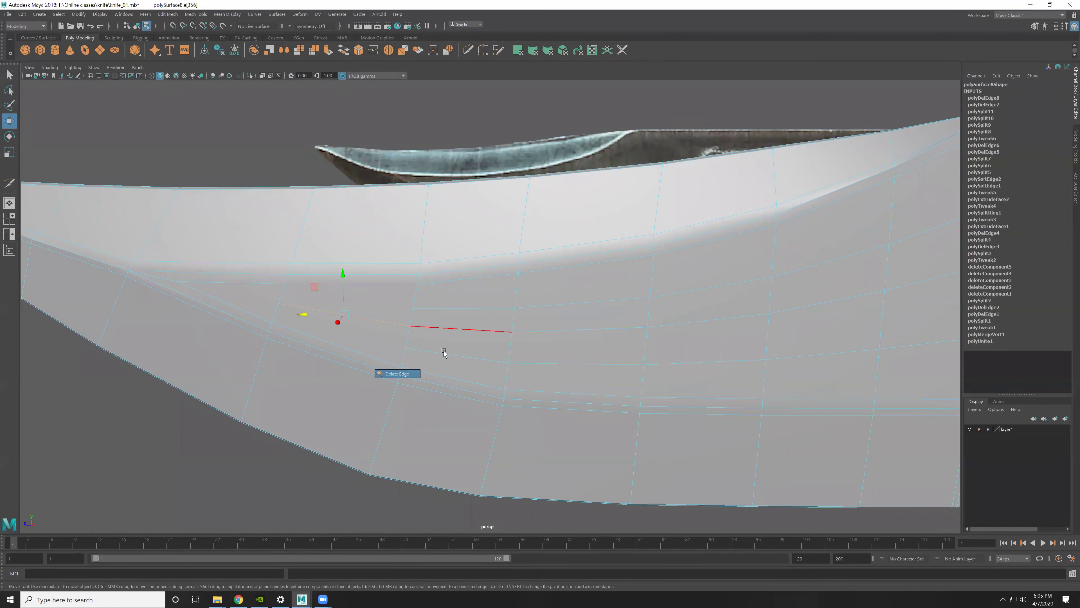
key("Delete")
left_click(474, 351)
key("Delete")
scroll(475, 350, "down", 1)
Step: Multi-Cut a new edge from the belly edge across the bevel near the tip
key("y")
middle_click_drag(476, 350, 512, 354, "alt")
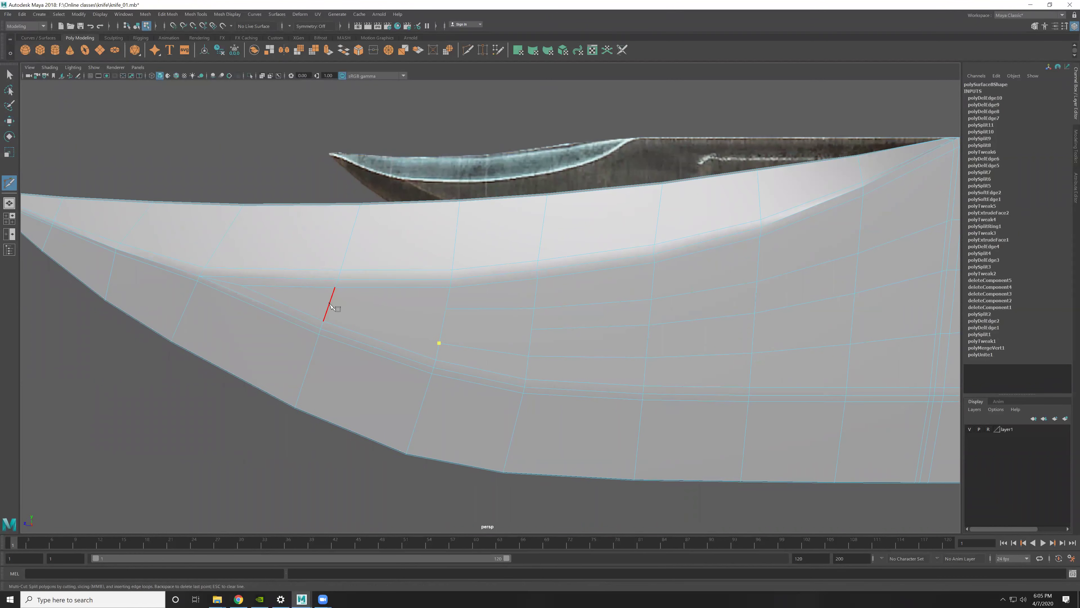
left_click(446, 326)
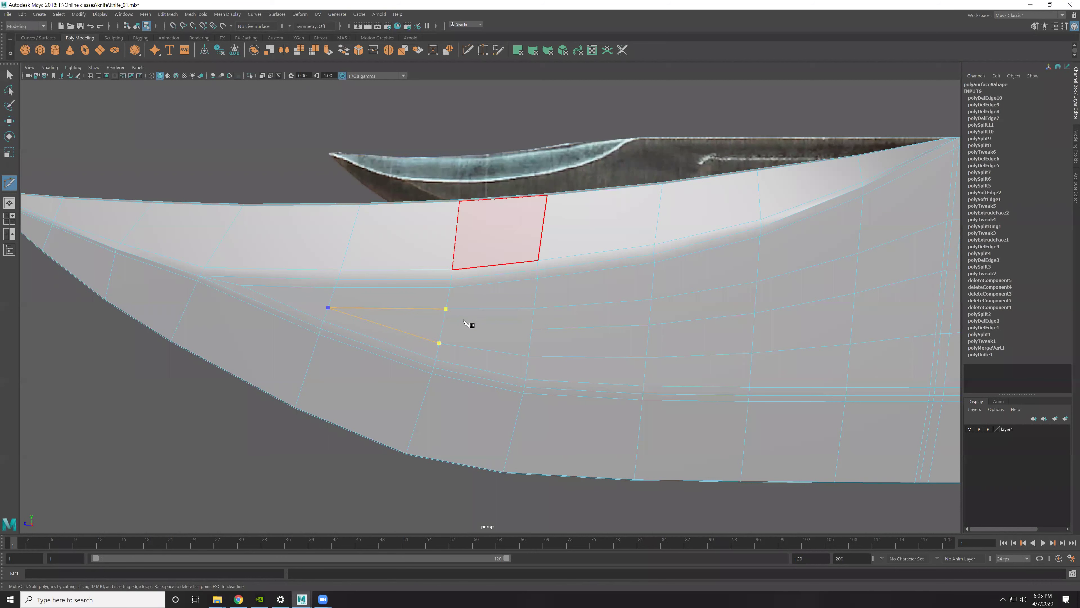
right_click(470, 321)
left_click(532, 329)
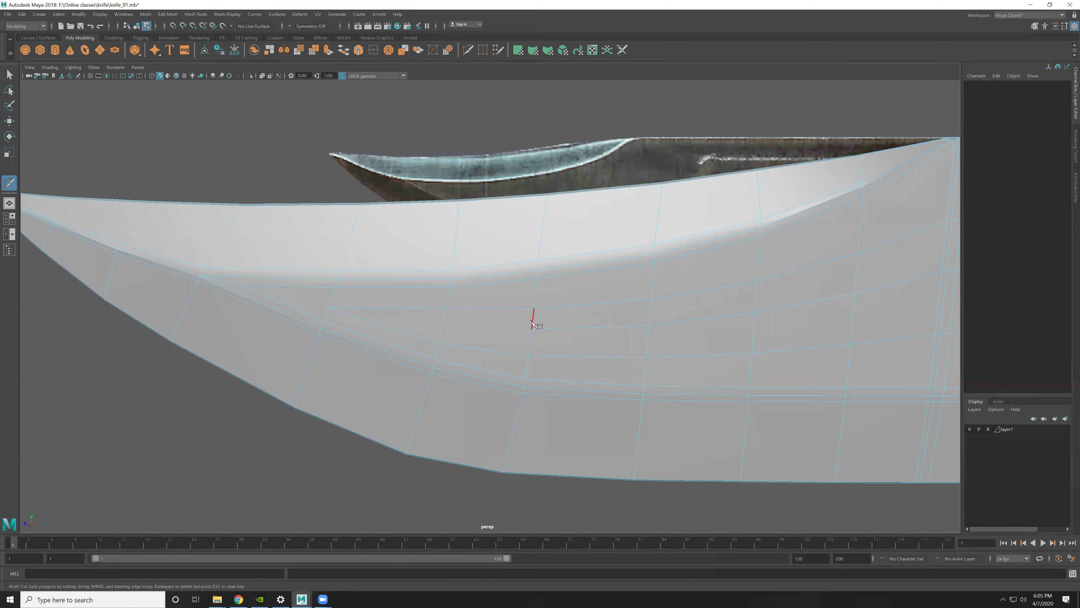
key("w")
left_click(441, 324)
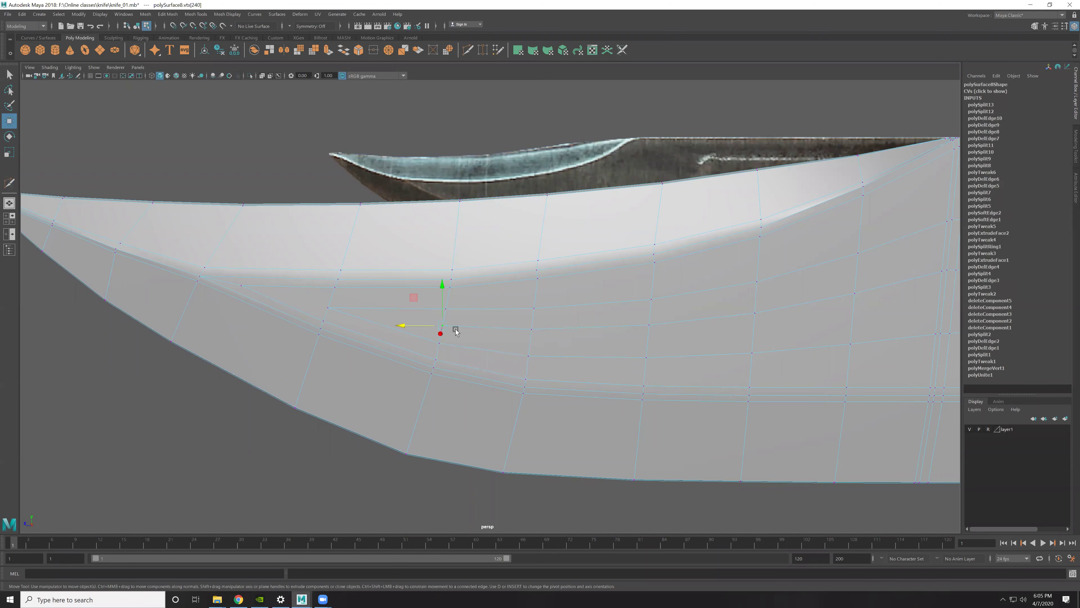
Step: Connect the vertices near the tip with a new edge to smooth the curve
key("F11")
left_click(418, 311)
key("F9")
left_click(402, 329)
left_click_drag(401, 328, 384, 322, "alt")
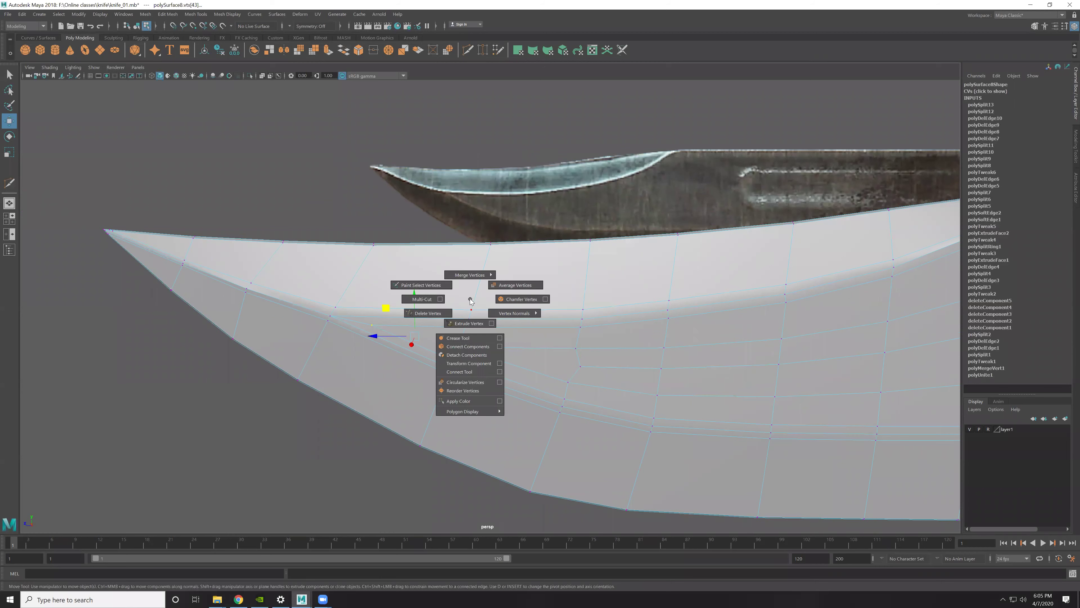
right_click_drag(465, 303, 466, 346, "shift")
Step: Preview the knife smoothed and orbit around the whole model
key("3")
key("F8")
left_click_drag(327, 464, 517, 317, "alt")
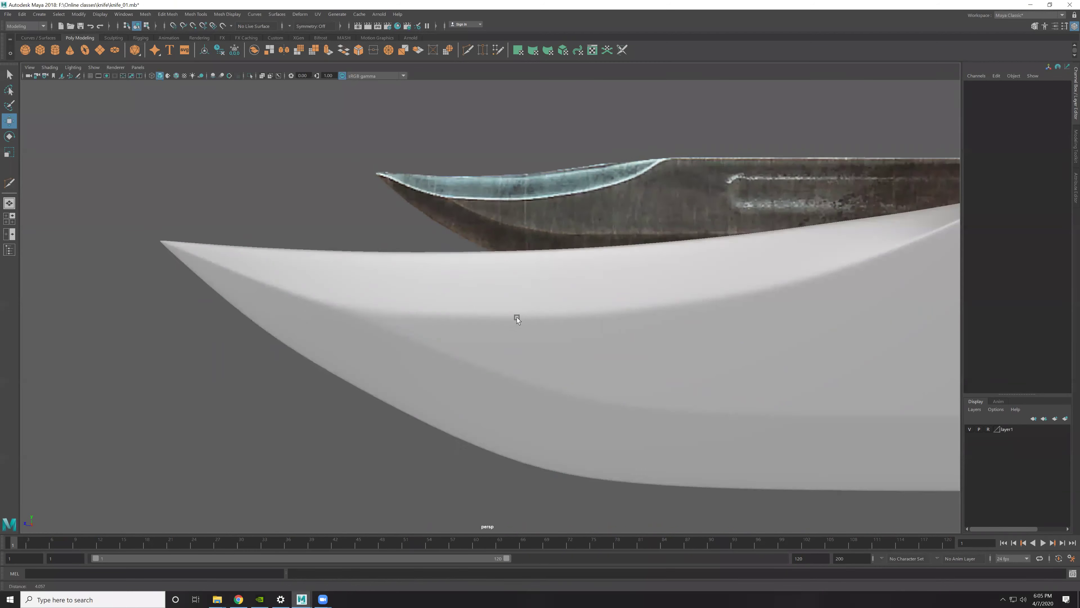
left_click_drag(395, 381, 625, 408, "alt")
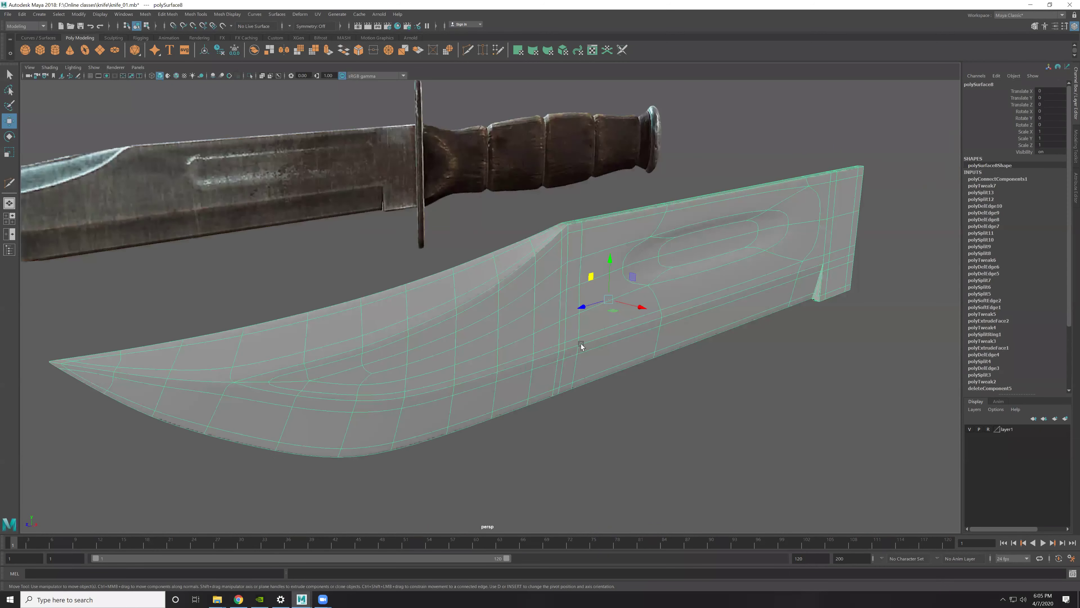
Step: Turn off smooth preview and cut a new edge across the blade's back end
left_click_drag(580, 344, 536, 357, "alt")
key("1")
right_click_drag(769, 296, 521, 265, "alt")
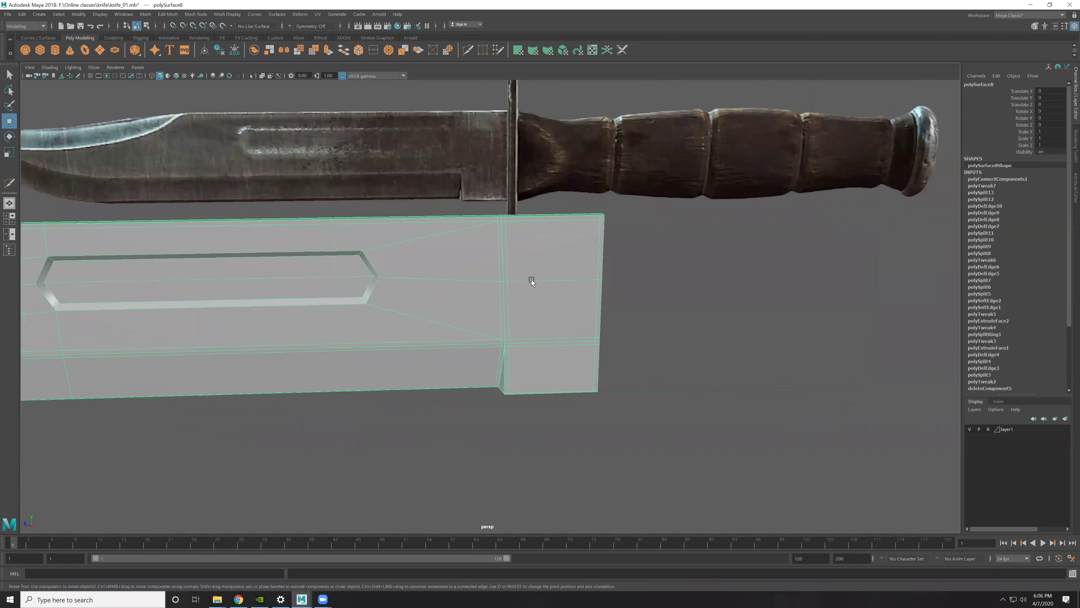
left_click_drag(447, 281, 553, 273, "alt")
right_click_drag(578, 268, 490, 267, "shift")
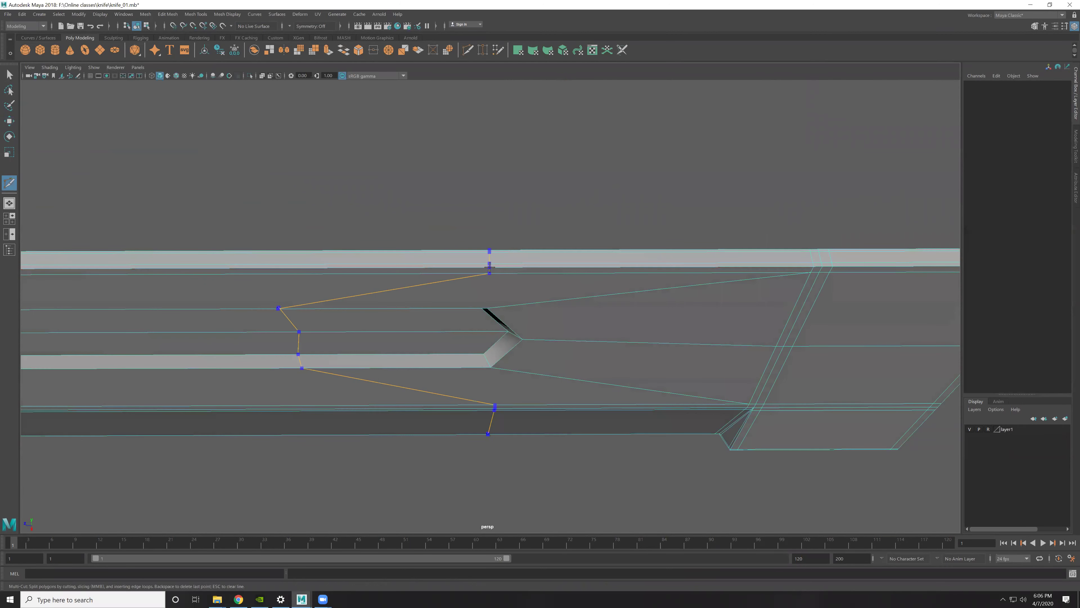
key("Return")
left_click_drag(494, 268, 545, 234, "alt")
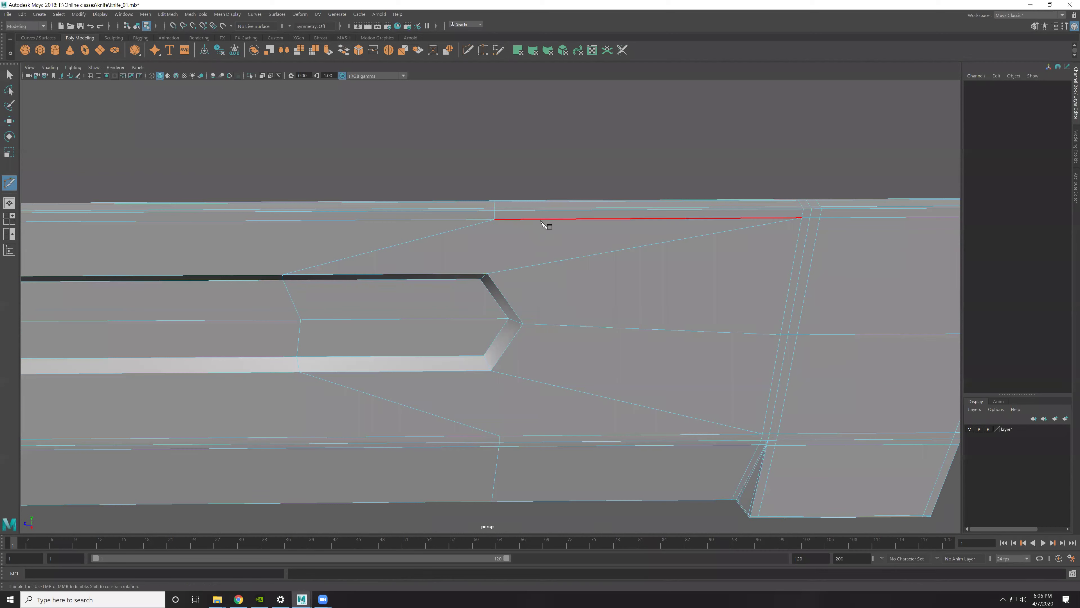
Step: Cut an edge from the fuller's end corner to a point below the fuller
left_click(522, 323)
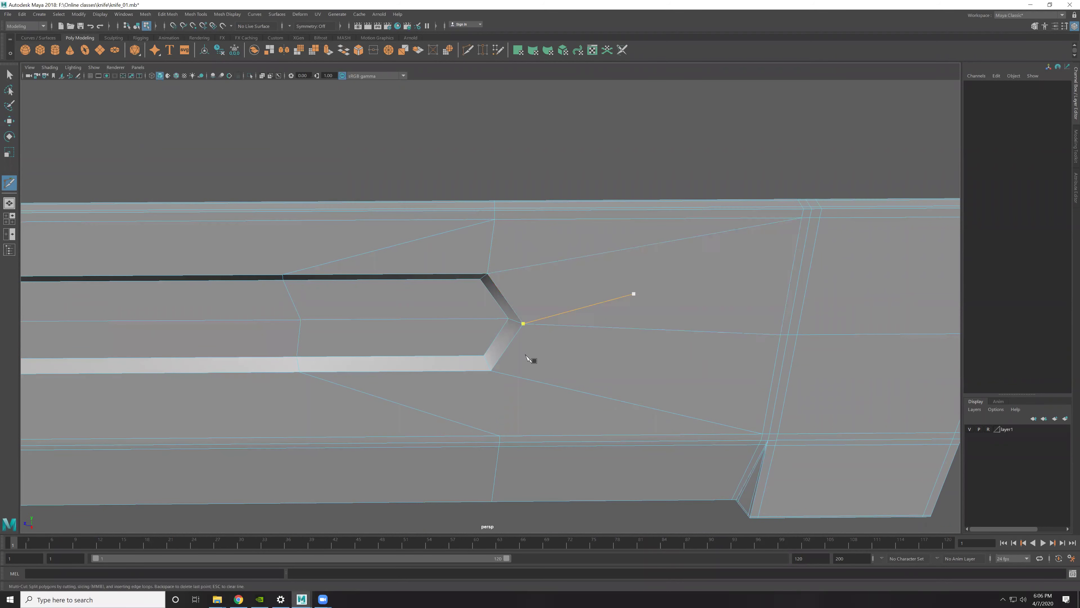
left_click_drag(533, 359, 478, 375, "alt")
key("ctrl+z")
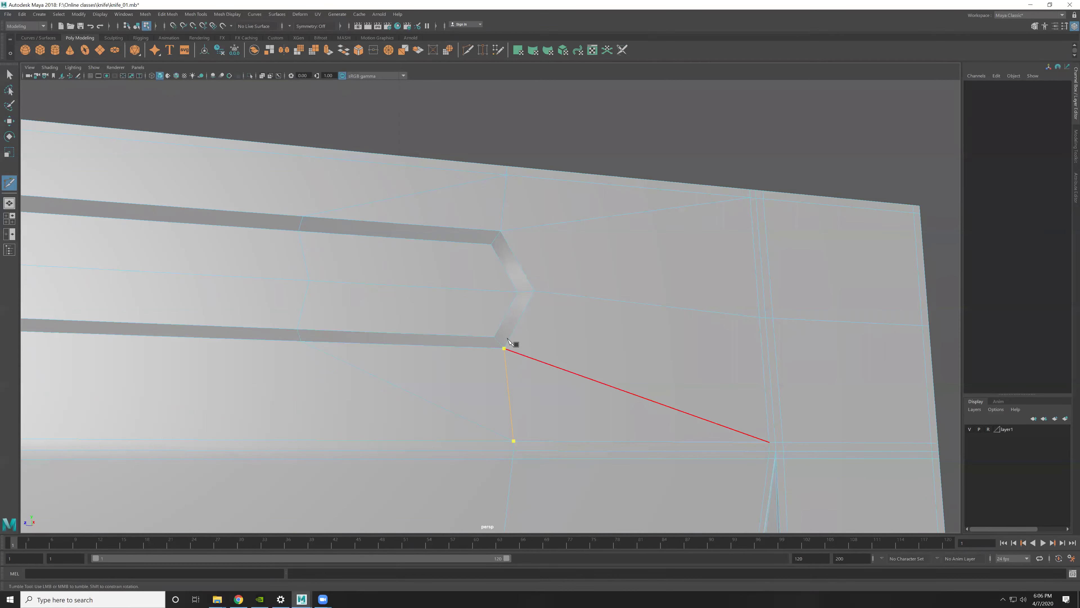
left_click(460, 297)
key("w")
left_click_drag(475, 320, 469, 337, "alt")
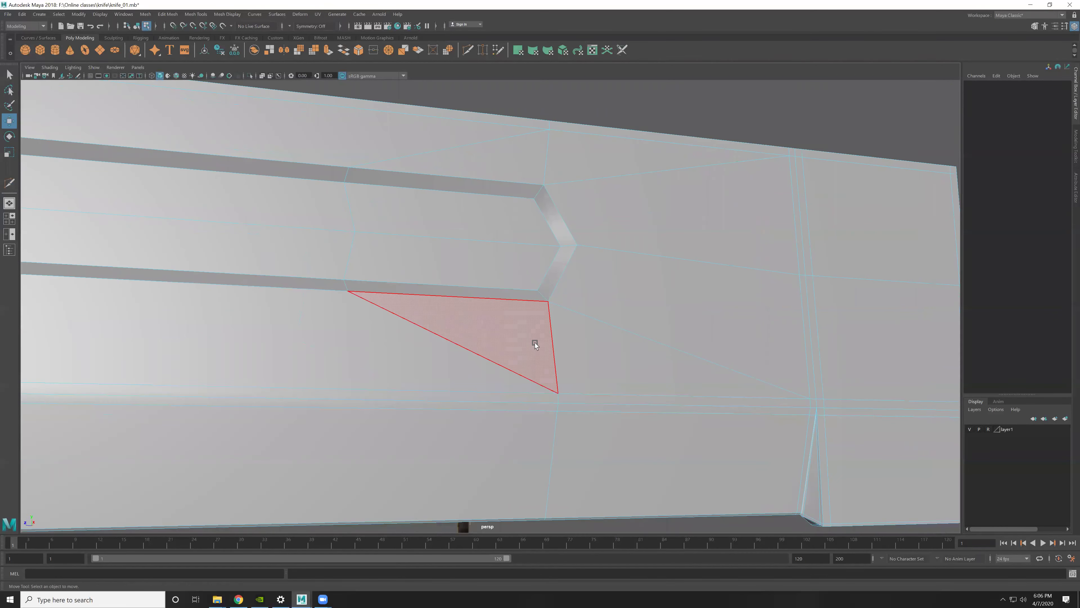
Step: Select the fuller-end edge and top bevel edge and remove them
left_click(451, 347)
left_click(472, 217)
left_click_drag(494, 183, 567, 226, "alt")
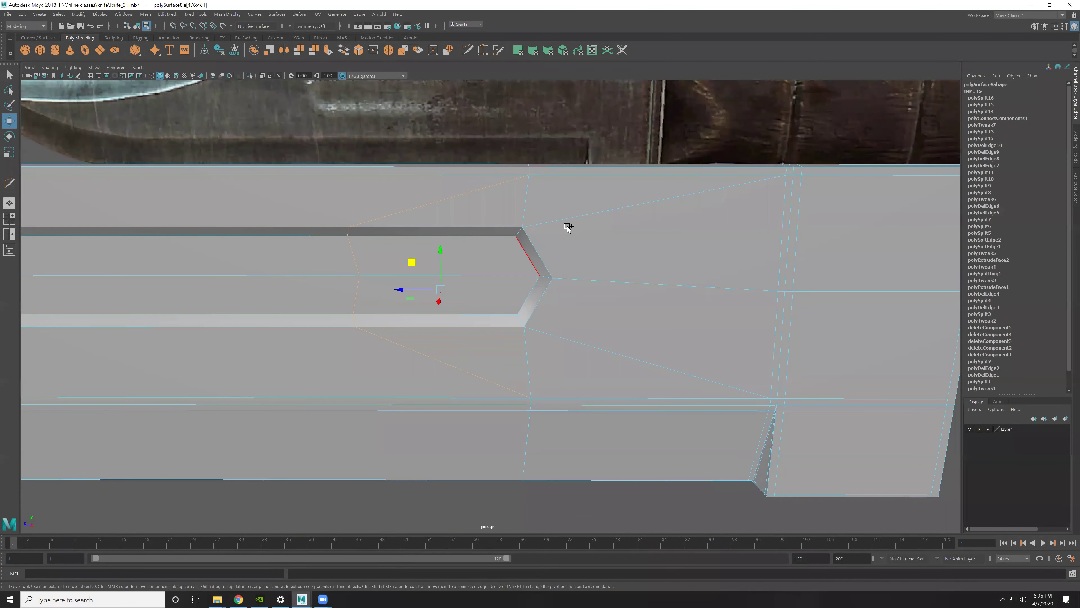
right_click_drag(567, 226, 455, 283, "shift")
left_click_drag(468, 283, 724, 231, "alt")
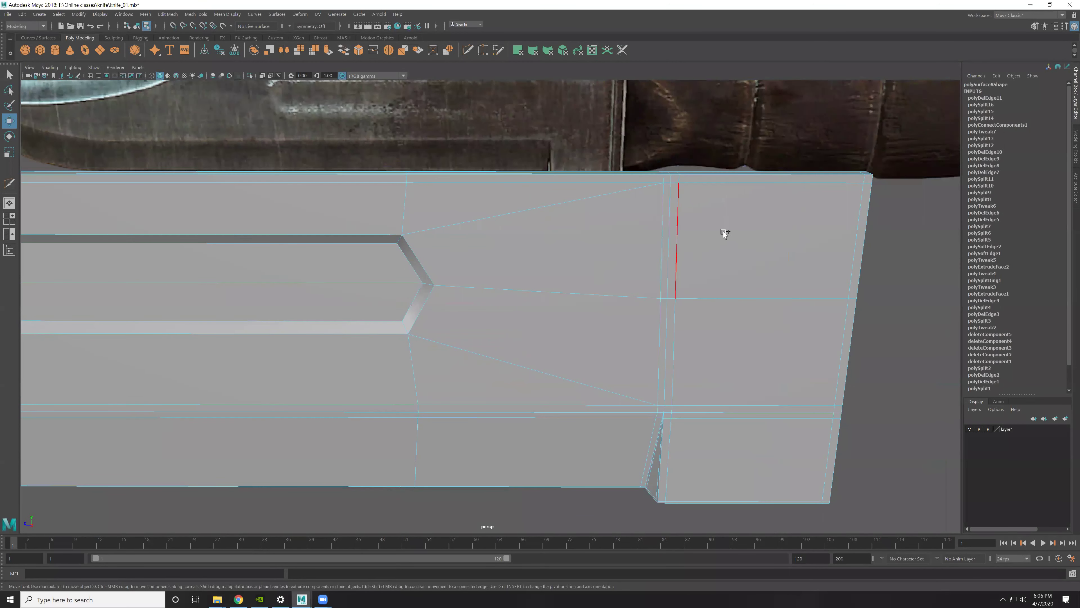
Step: Cut an edge through the fuller end, then delete the two extra edges
left_click(674, 229, "ctrl")
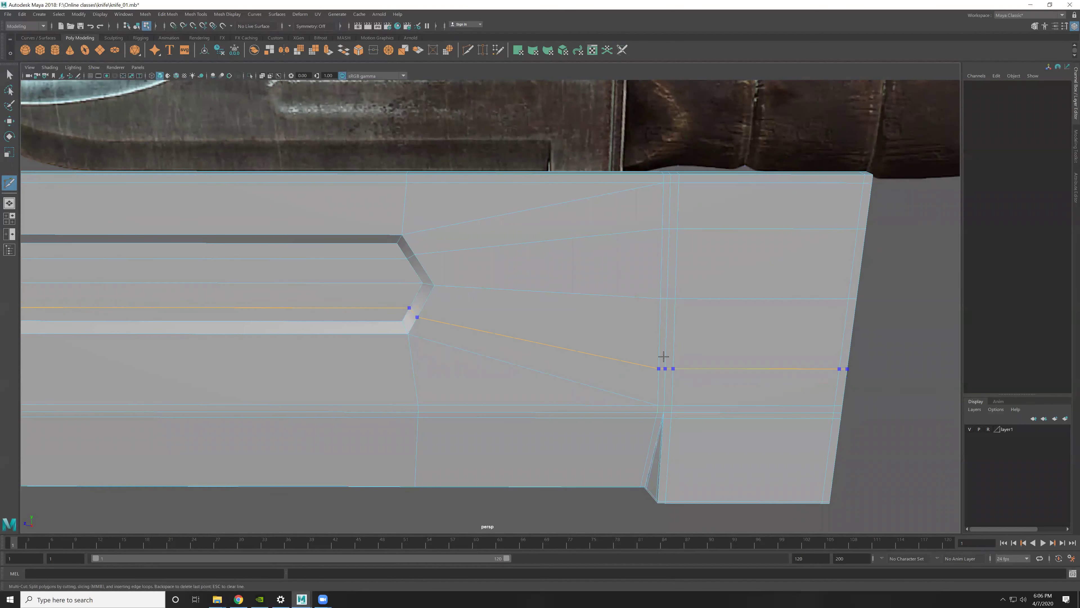
left_click(652, 357, "ctrl")
key("w")
left_click(615, 345)
left_click(615, 242, "shift")
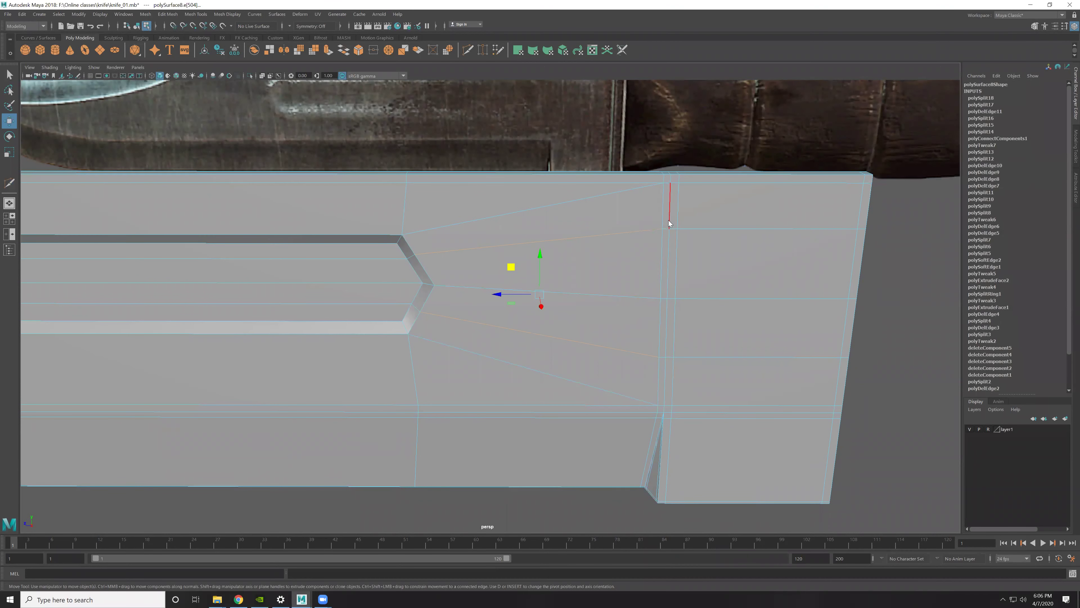
key("Delete")
Step: Try deleting the edge loop along the blade, then undo to keep it
scroll(415, 306, "down", 3)
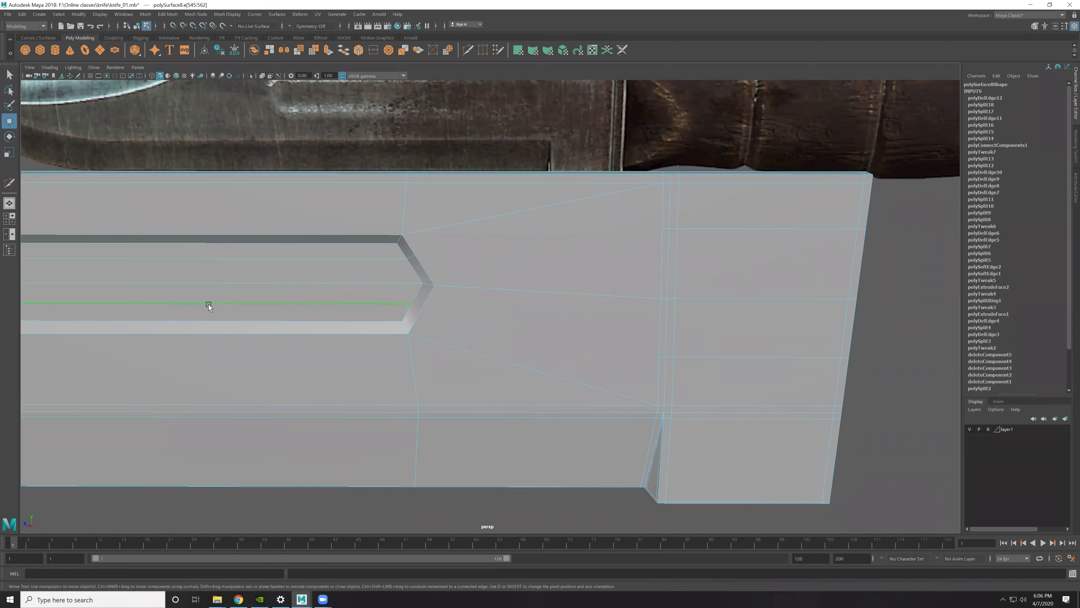
scroll(439, 283, "down", 3)
double_click(438, 283)
key("f")
left_click_drag(357, 328, 304, 332, "alt")
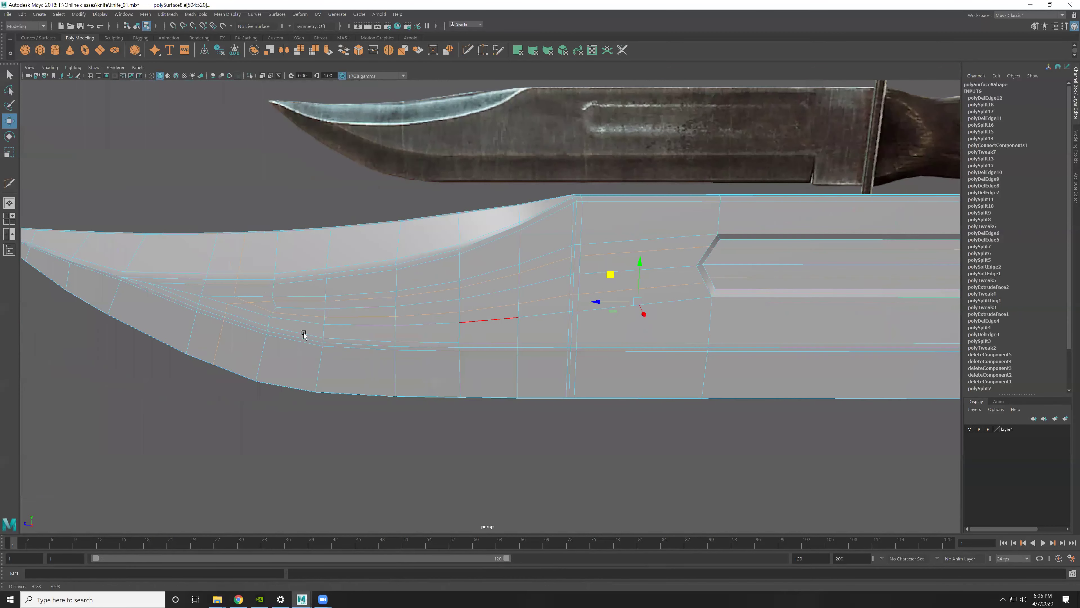
key("Delete")
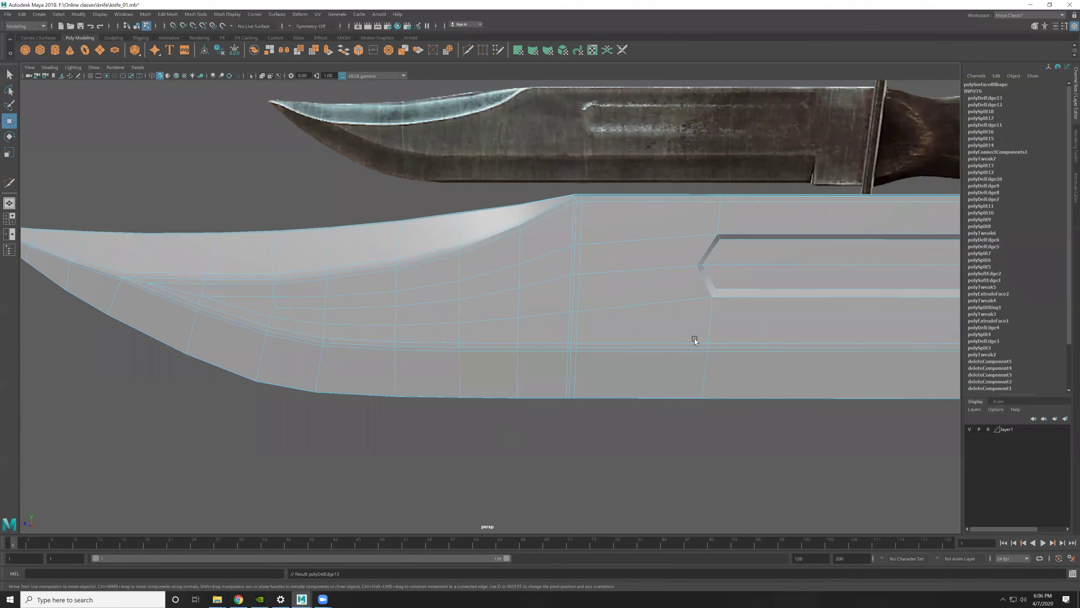
scroll(490, 343, "down", 5)
scroll(528, 335, "up", 2)
scroll(544, 341, "up", 2)
scroll(488, 349, "up", 2)
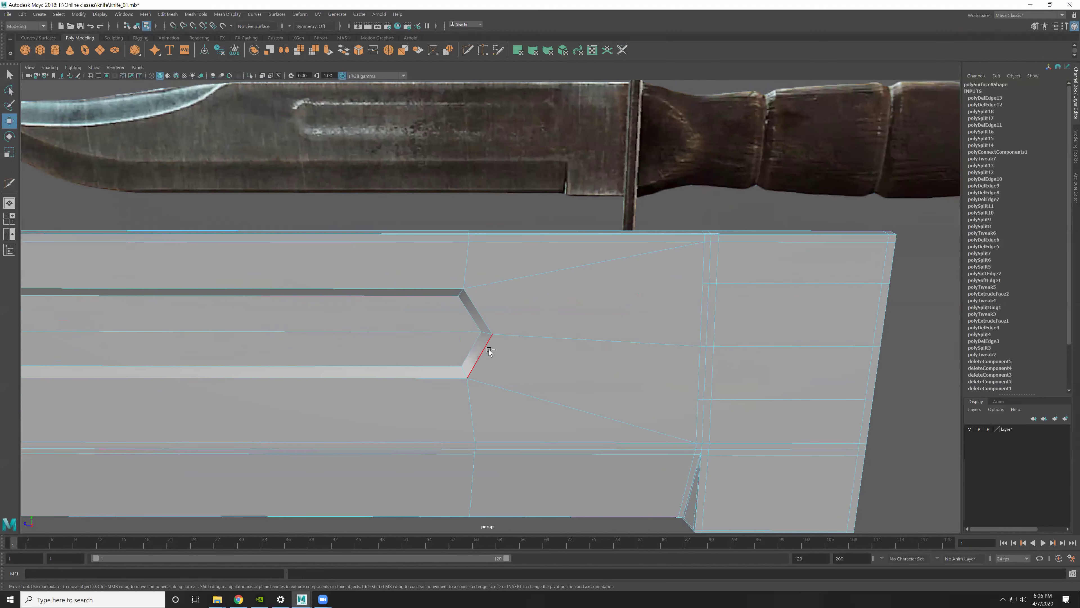
key("ctrl+z")
scroll(625, 297, "down", 3)
Step: Delete the extra edge loop and the leftover stray vertices at the groove end
right_click(627, 297, "shift")
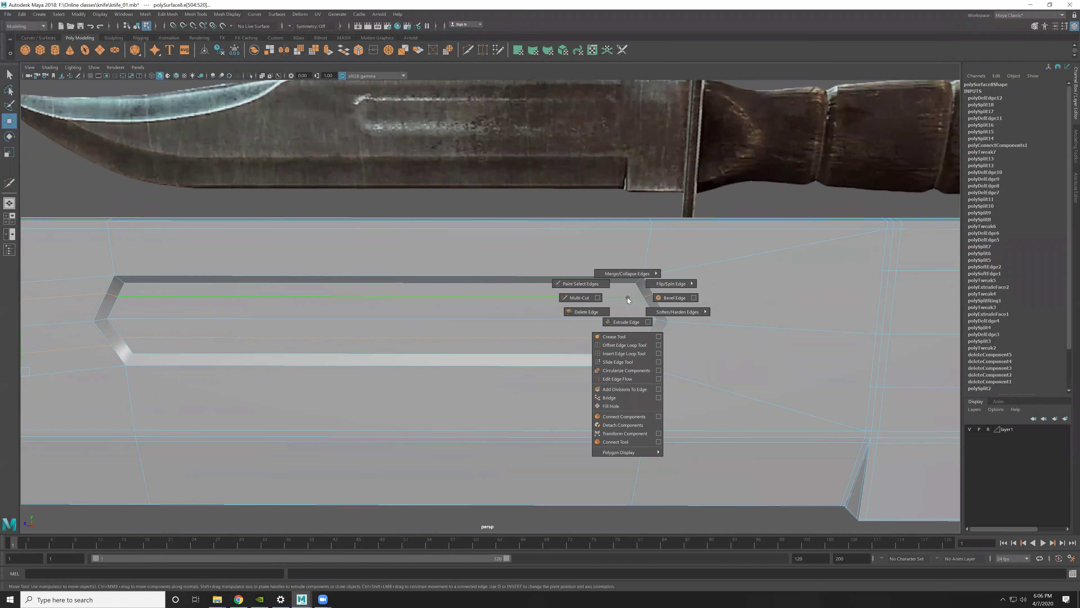
left_click(574, 323)
key("F9")
key("Delete")
key("f")
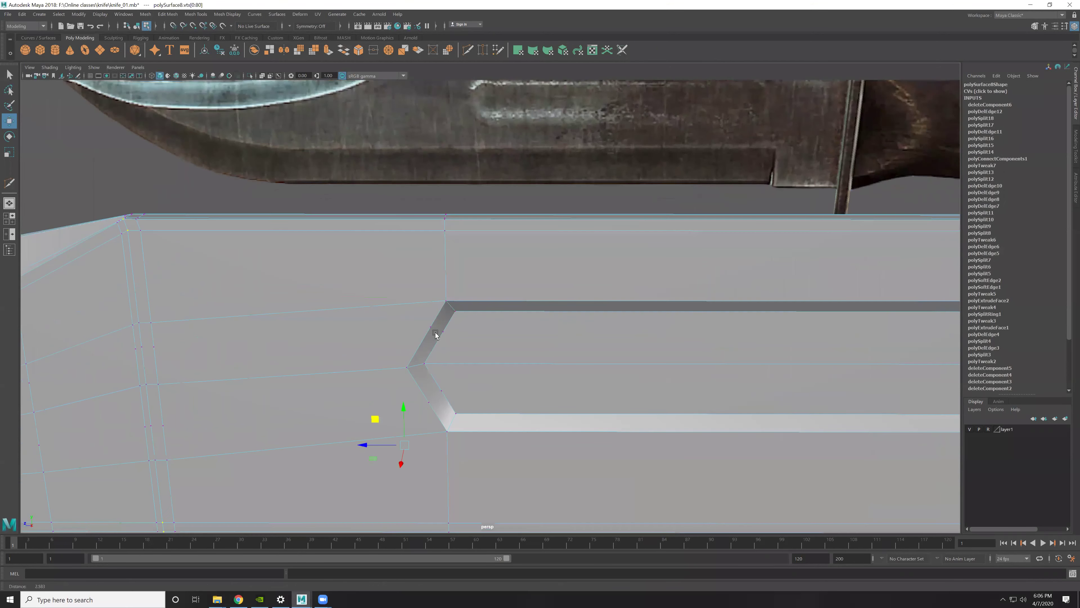
left_click(445, 334)
key("ctrl+z")
key("F8")
Step: Check the smooth preview, undo the vertex deletion, and delete the selected edge loop instead
scroll(451, 305, "down", 3)
scroll(537, 336, "down", 3)
key("3")
key("1")
right_click_drag(665, 343, 671, 323, "shift")
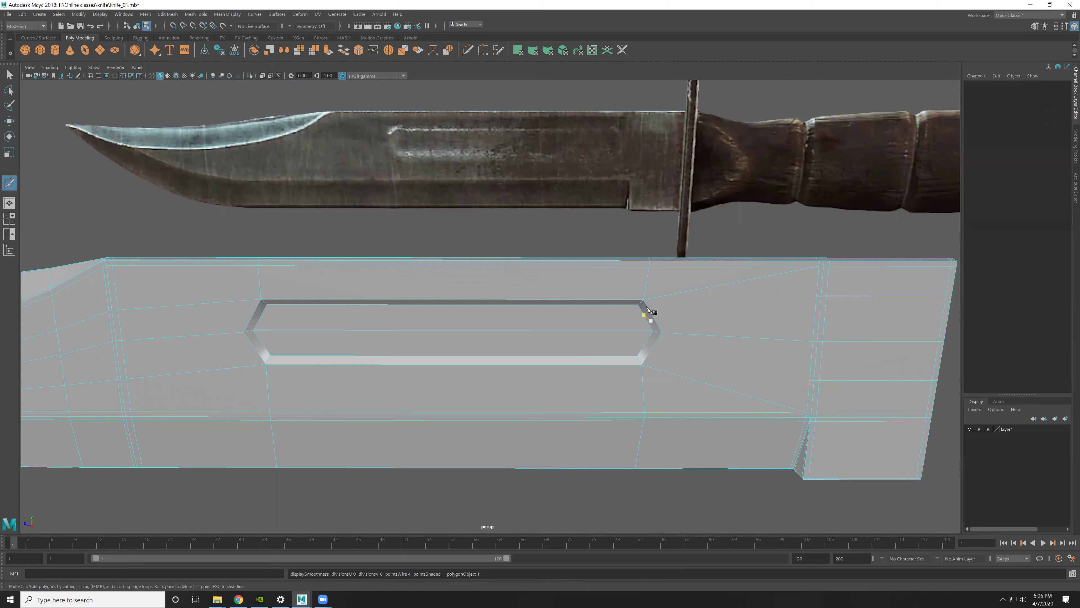
key("ctrl+z")
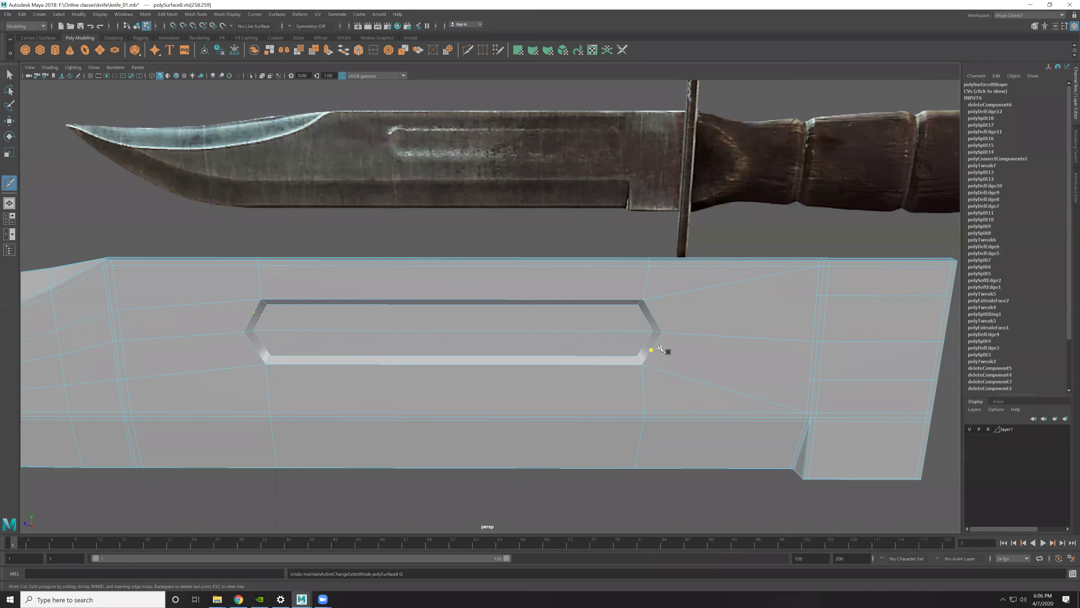
key("ctrl+z")
key("ctrl+z")
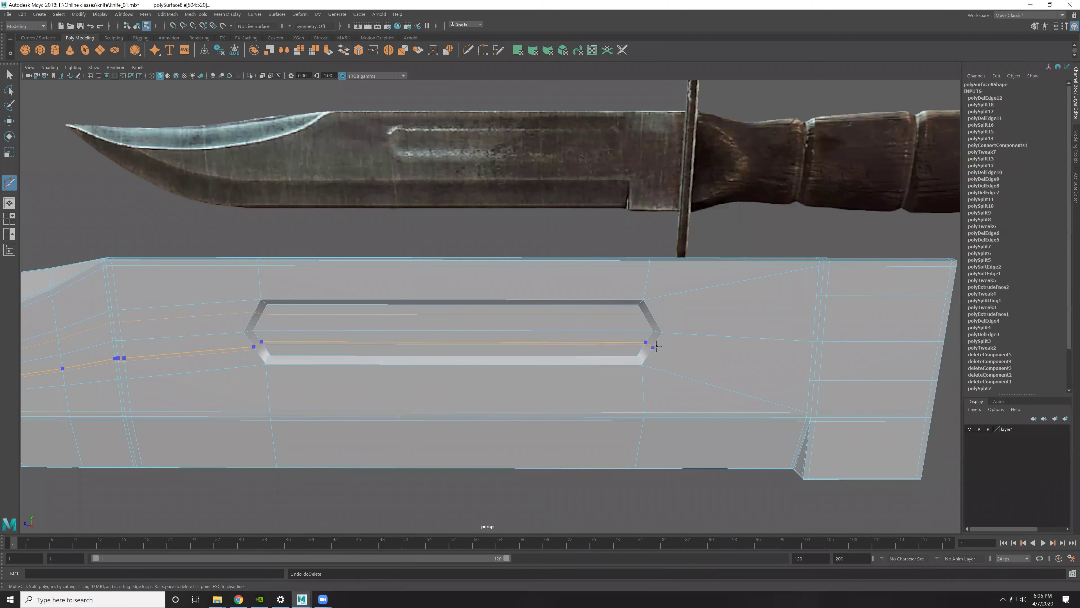
key("w")
right_click_drag(700, 310, 550, 368, "shift")
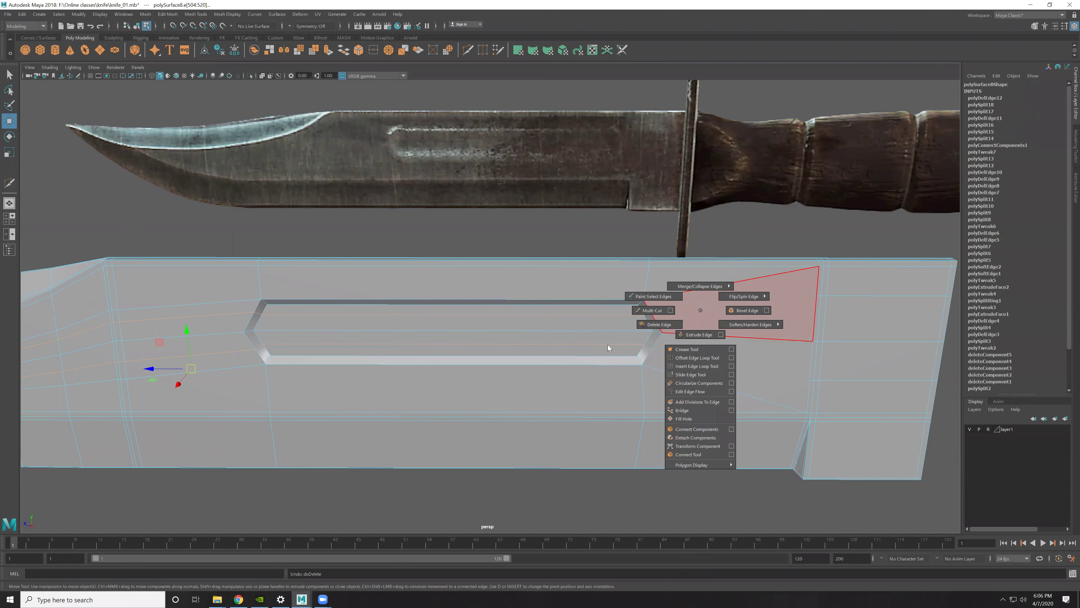
Step: Move the top edge near the guard and point-snap it onto a fuller vertex
scroll(763, 317, "up", 2)
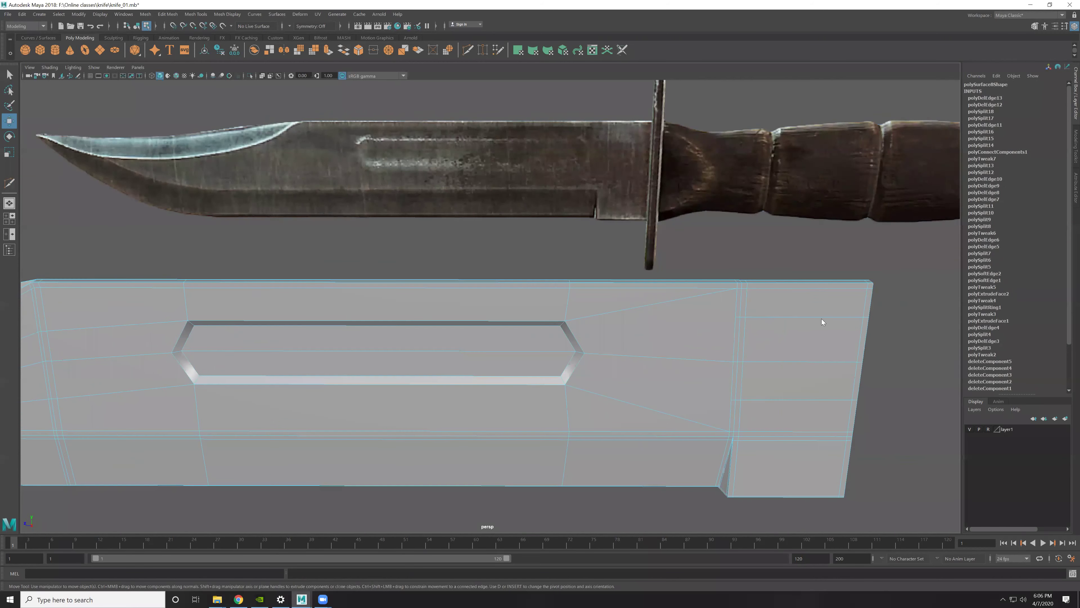
left_click(841, 288)
left_click_drag(841, 288, 841, 284)
scroll(842, 284, "down", 1)
key("v")
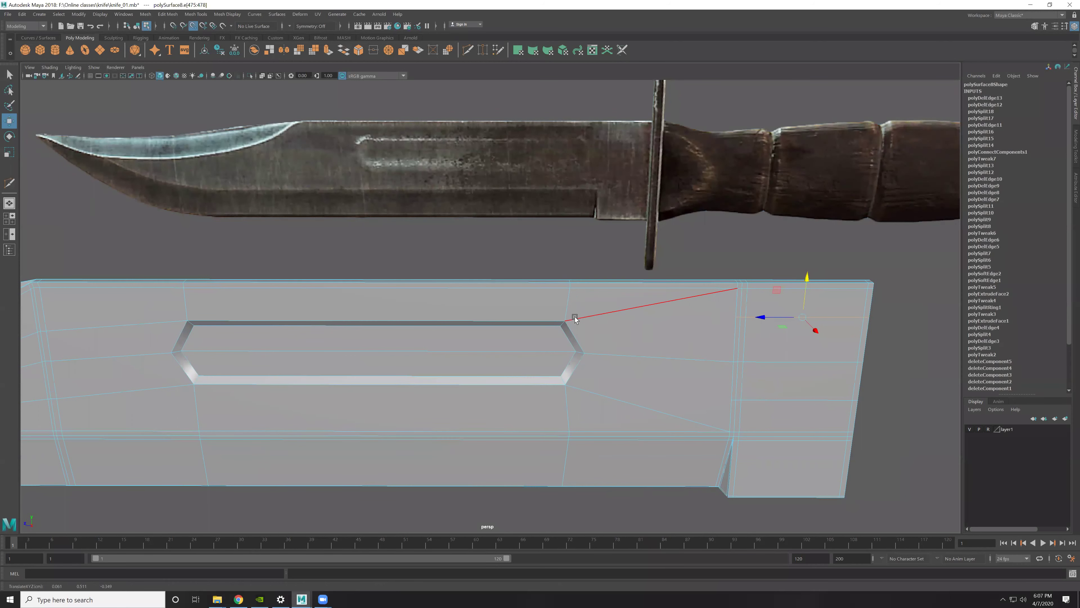
middle_click_drag(567, 322, 562, 328)
Step: Connect the guard-side vertex to the fuller corner and delete the old diagonal edge
key("F9")
left_click(734, 321)
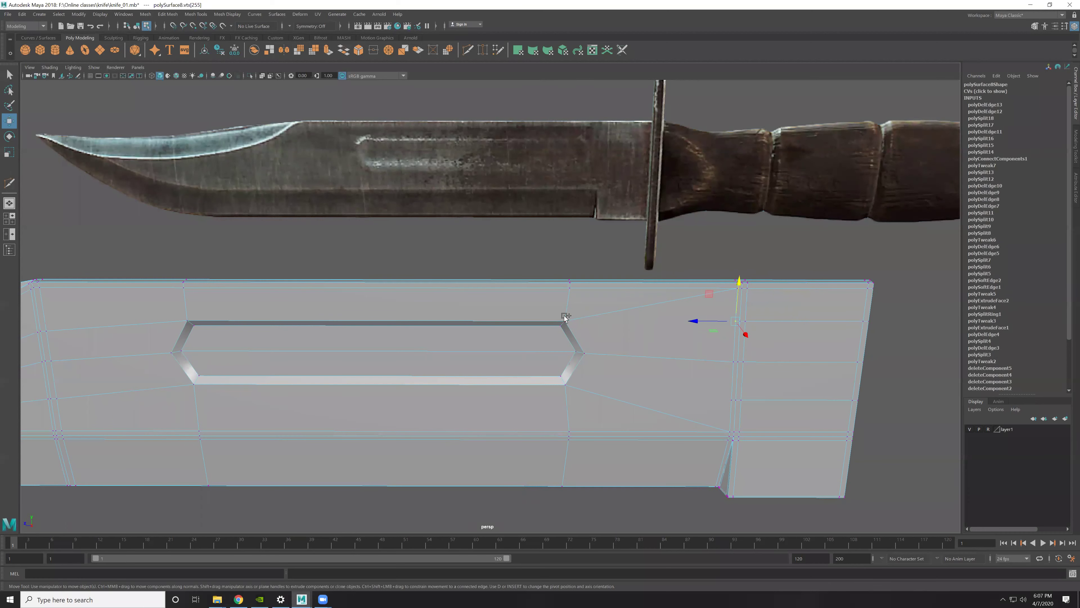
left_click(565, 320, "shift")
right_click(600, 291, "shift")
left_click(596, 338)
left_click(675, 310)
key("Delete")
Step: Snap the lower edge loop onto the bevel vertex and reconnect the fuller's lower corner to the guard
middle_click_drag(634, 411, 586, 343, "alt")
double_click(721, 328)
middle_click_drag(580, 321, 520, 324)
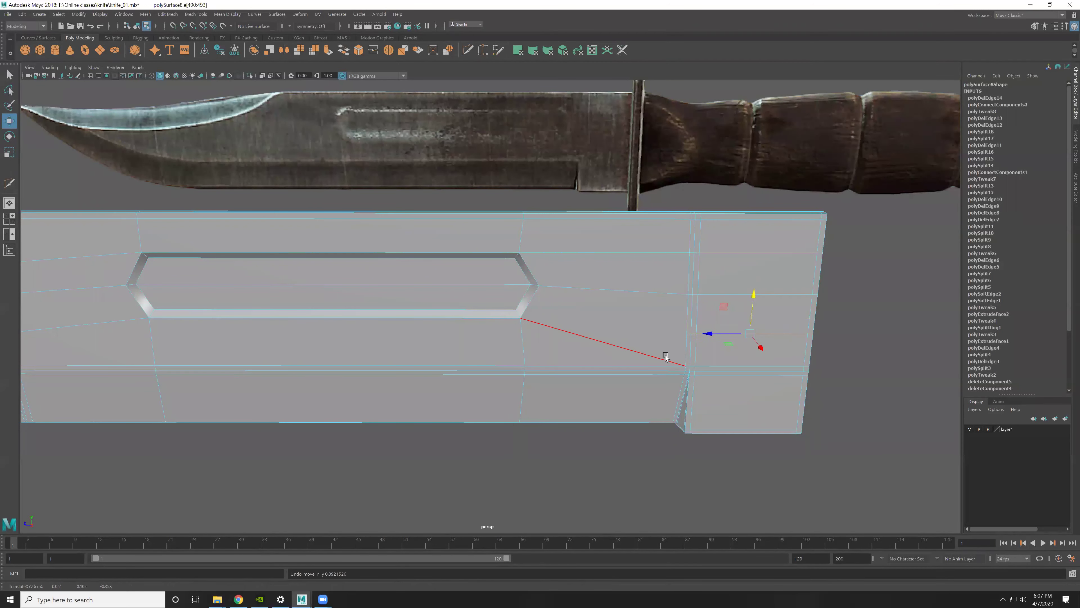
left_click_drag(665, 354, 695, 301, "alt")
key("v")
key("F9")
left_click(501, 315)
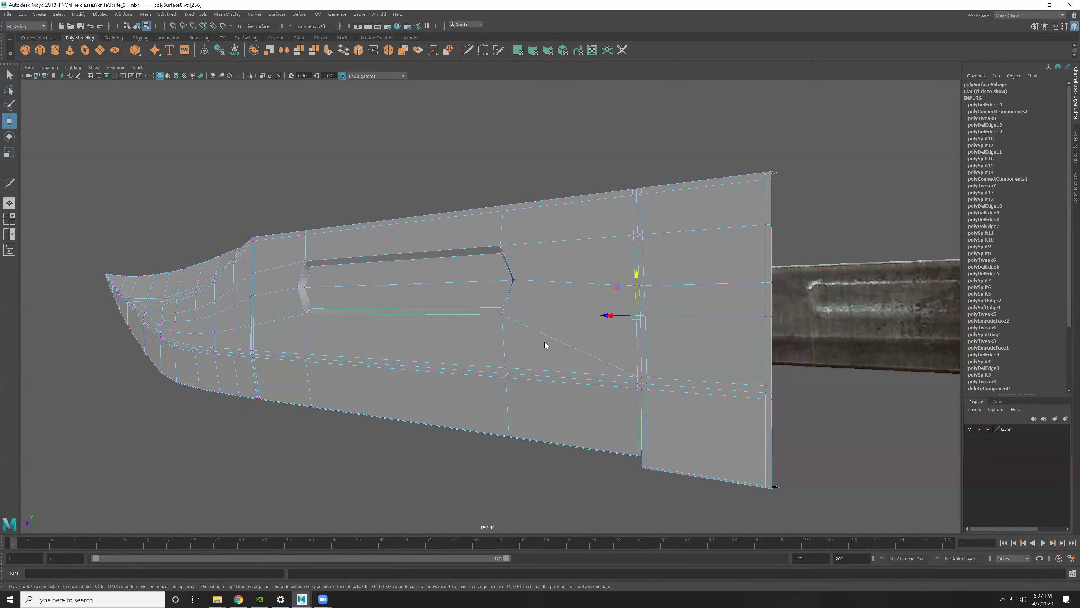
right_click_drag(544, 342, 592, 364, "shift")
key("Delete")
Step: Select and adjust the edges near the blade's guard end
left_click_drag(656, 442, 682, 347, "alt")
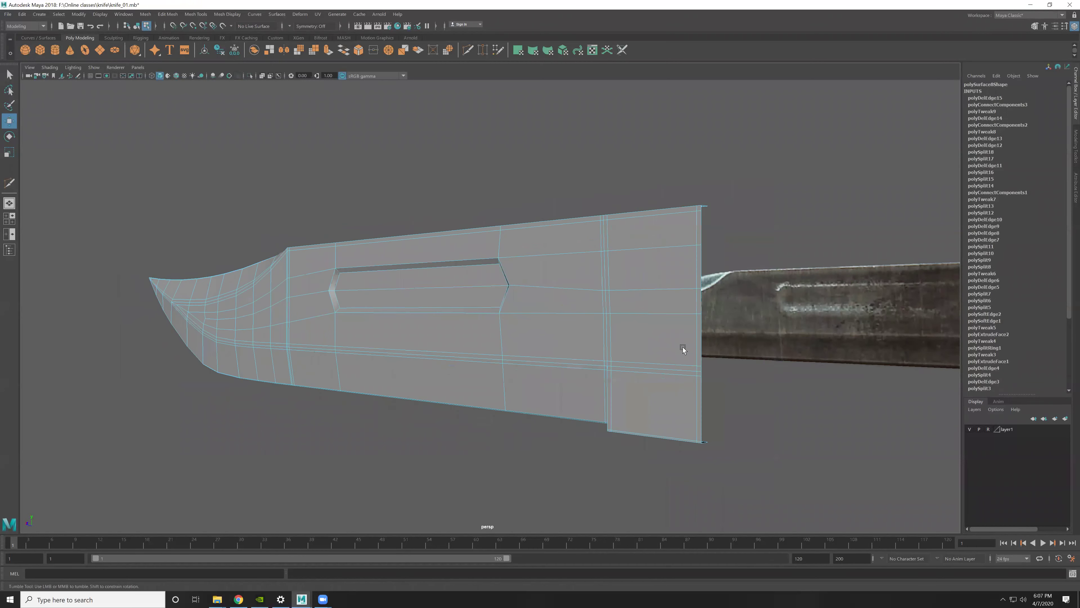
scroll(683, 348, "up", 5)
scroll(747, 345, "up", 3)
mouse_move(720, 397)
left_mouse_down("alt")
mouse_move(680, 289)
mouse_move(541, 389)
left_mouse_up("alt")
left_click(620, 297)
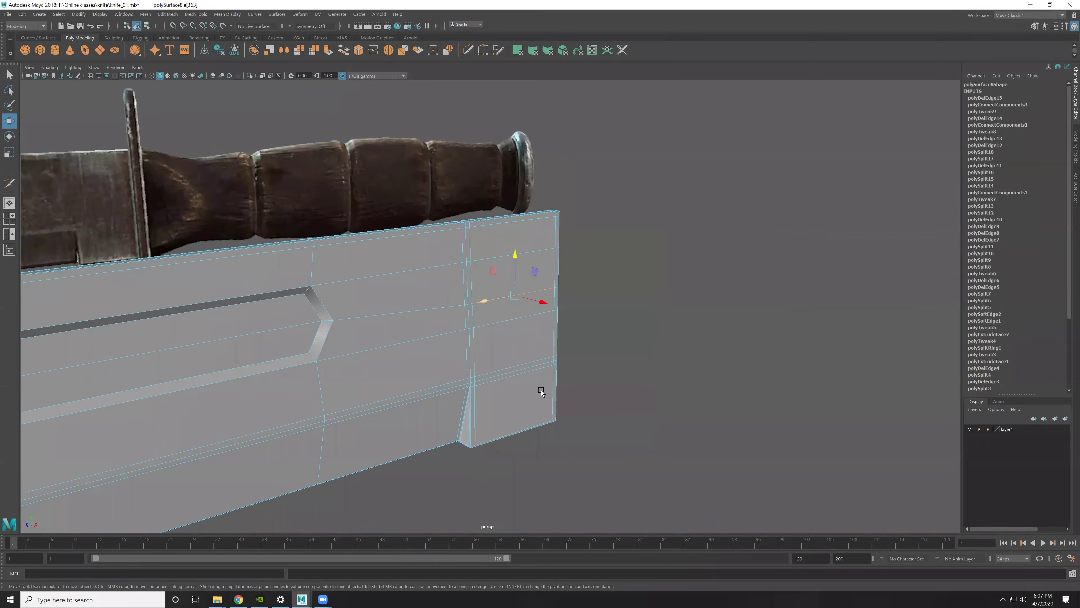
left_click(442, 303, "shift")
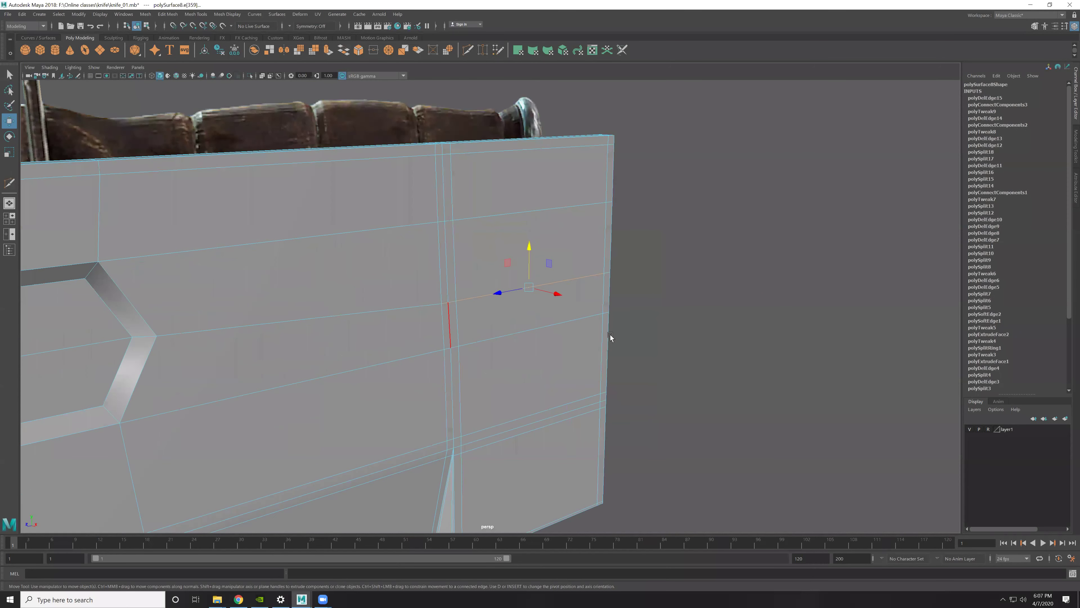
left_click(525, 256)
mouse_move(431, 375)
left_mouse_down("alt")
mouse_move(449, 329)
mouse_move(371, 270)
mouse_move(636, 362)
mouse_move(518, 266)
mouse_move(508, 332)
mouse_move(631, 396)
mouse_move(762, 366)
mouse_move(501, 260)
mouse_move(603, 276)
mouse_move(692, 202)
mouse_move(617, 212)
mouse_move(704, 277)
mouse_move(647, 260)
mouse_move(604, 280)
left_mouse_up("alt")
Step: Select and frame the whole blade object and turn on smooth mesh preview (3)
key("F8")
left_click(761, 365)
left_click(603, 276)
key("f")
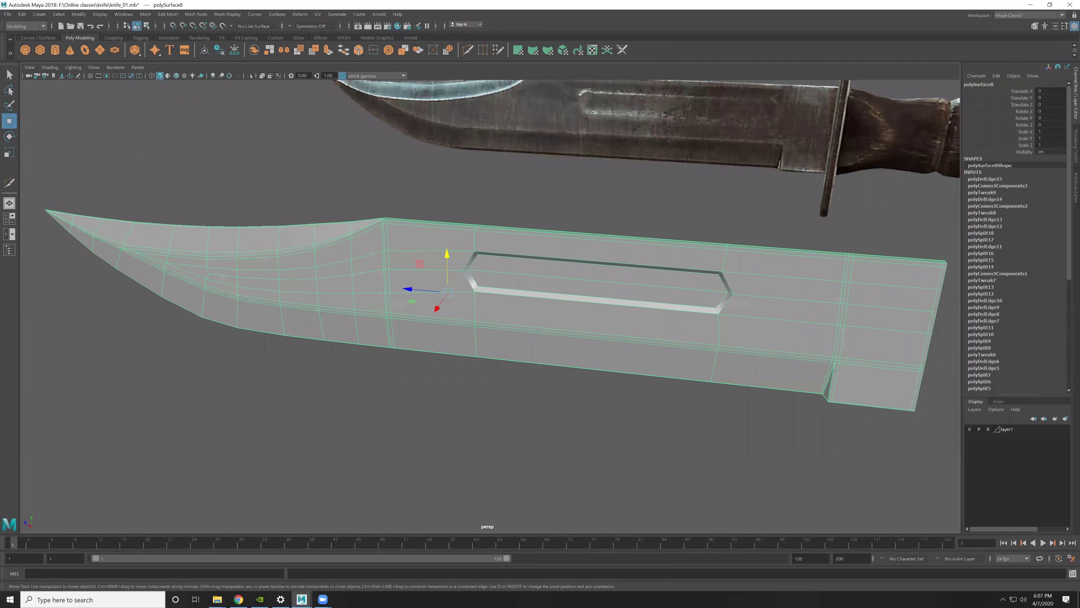
right_click_drag(668, 347, 643, 286, "alt")
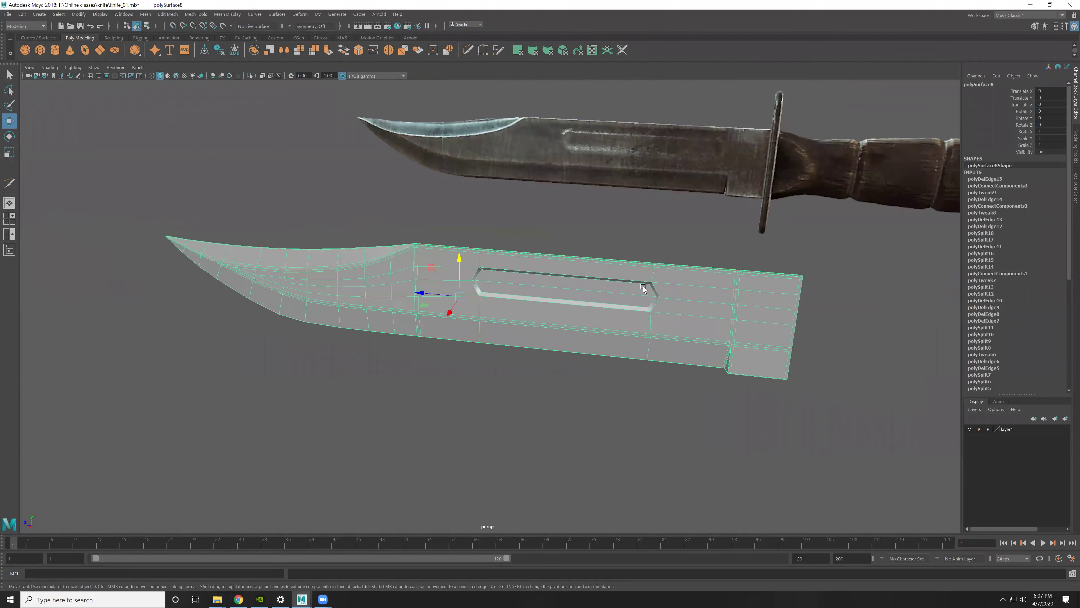
left_click_drag(626, 312, 734, 313, "alt")
key("3")
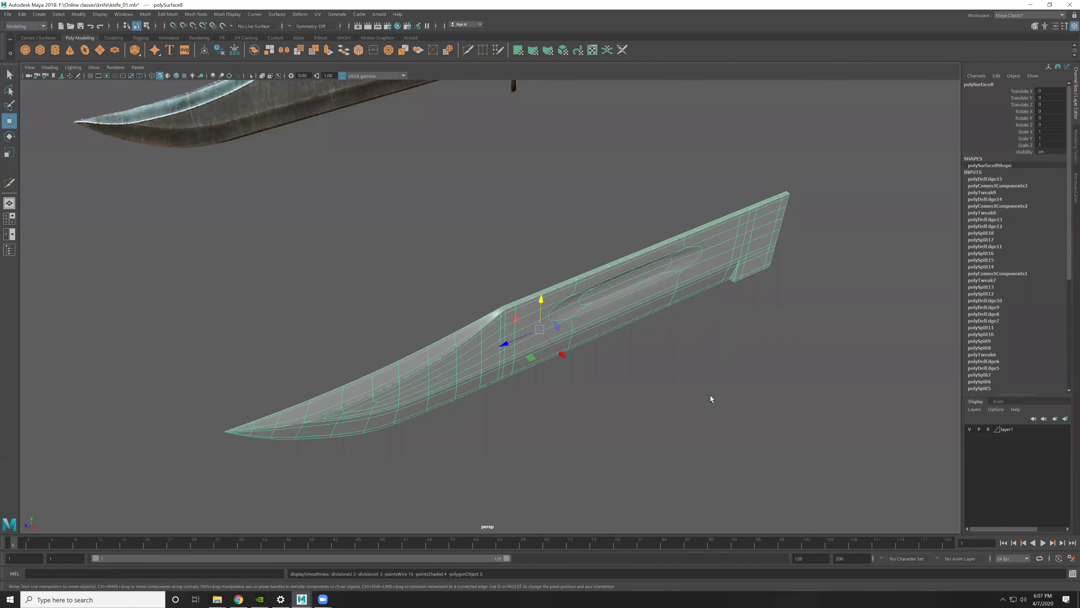
Step: Orbit to the blade and turn off smooth preview to show its low-poly cage
mouse_move(456, 305)
left_mouse_down("alt")
mouse_move(552, 340)
mouse_move(619, 347)
left_mouse_up("alt")
scroll(583, 345, "up", 5)
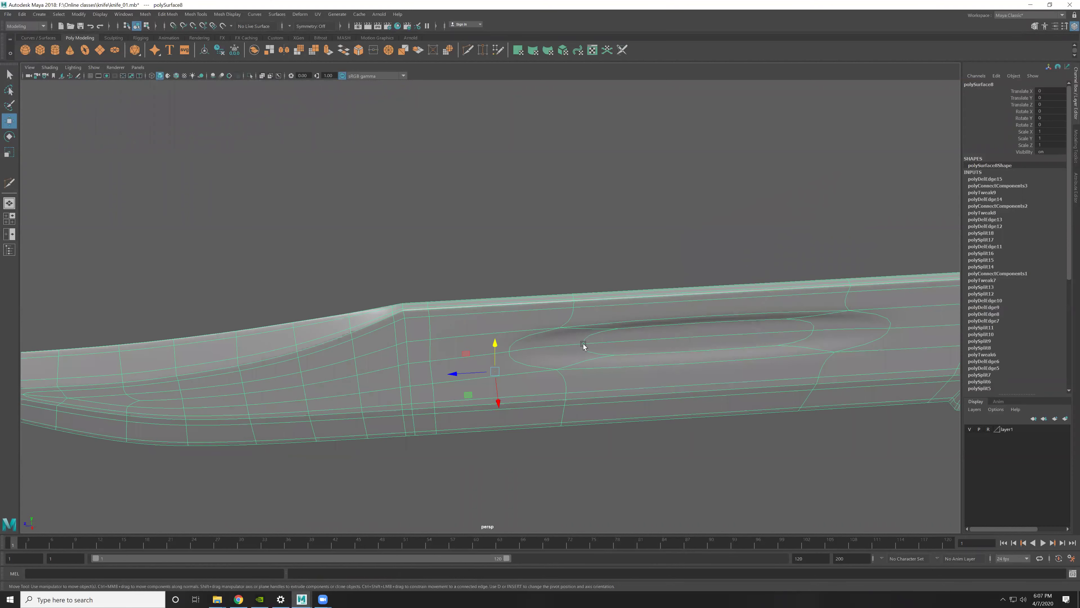
scroll(564, 338, "down", 2)
scroll(582, 329, "down", 1)
scroll(583, 330, "down", 2)
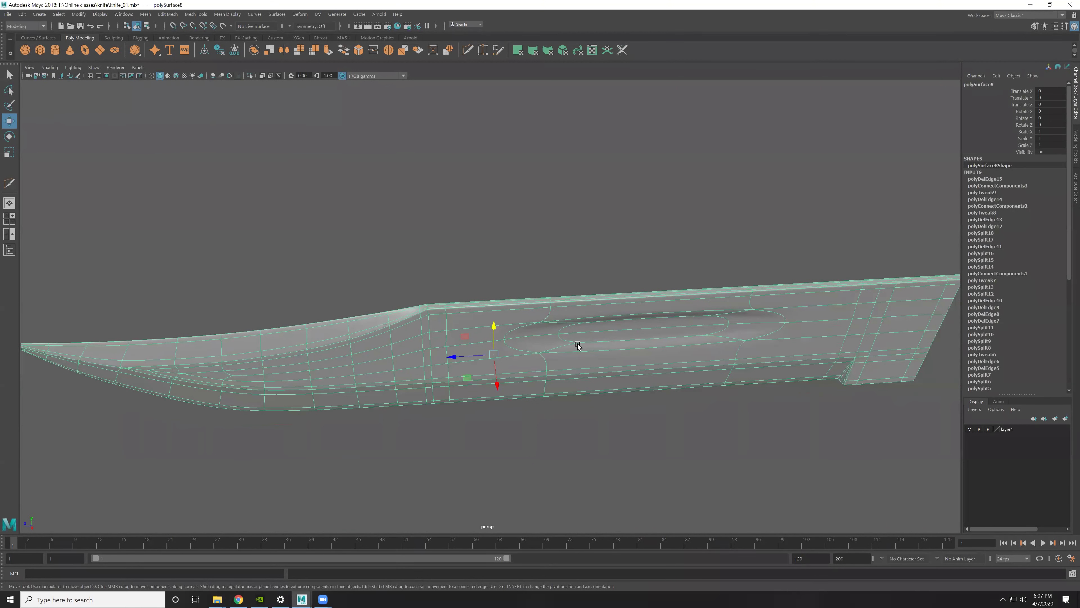
scroll(588, 329, "down", 2)
left_click_drag(588, 328, 580, 337, "alt")
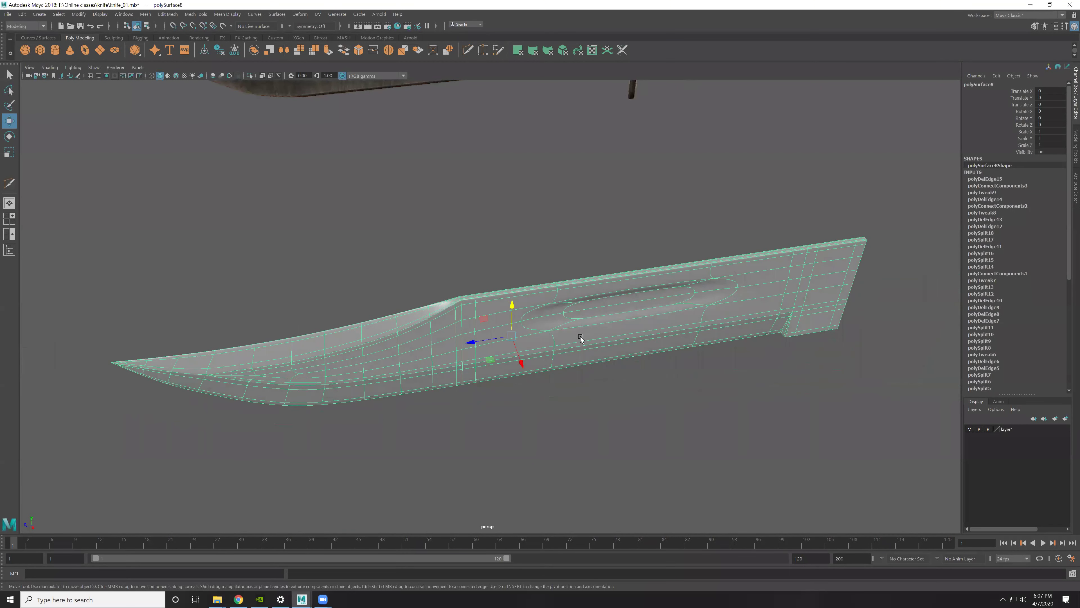
key("1")
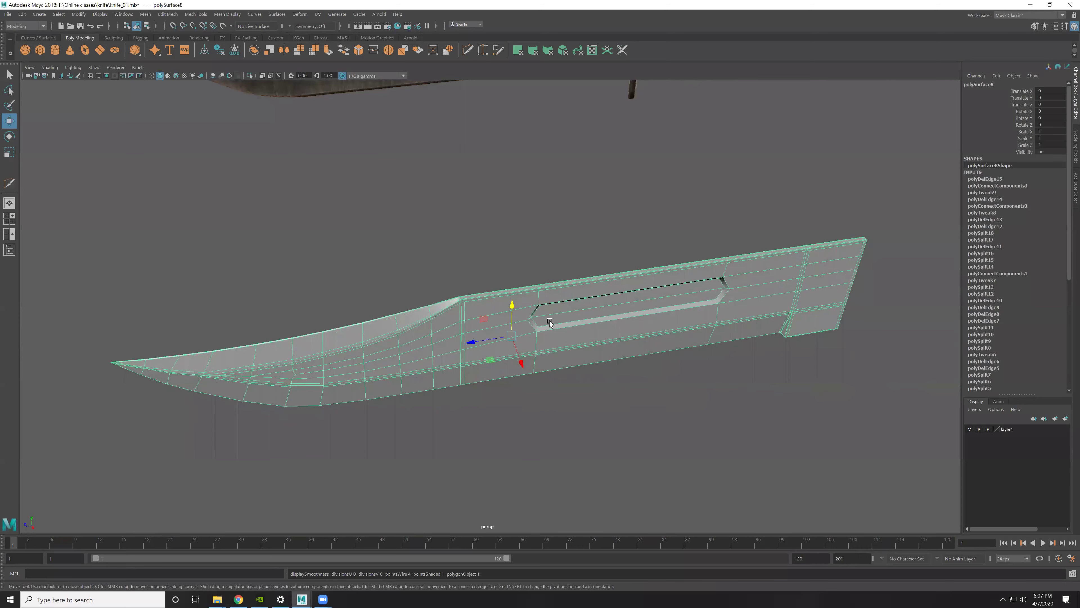
Step: Level the view and zoom in close on the slot's left end
scroll(551, 322, "up", 2)
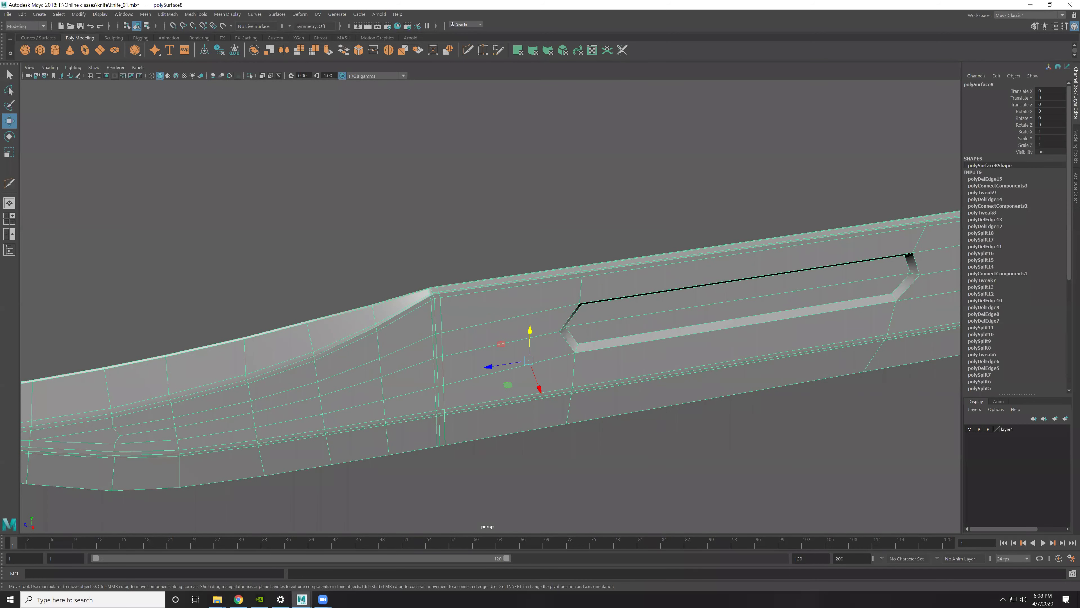
left_click(323, 599)
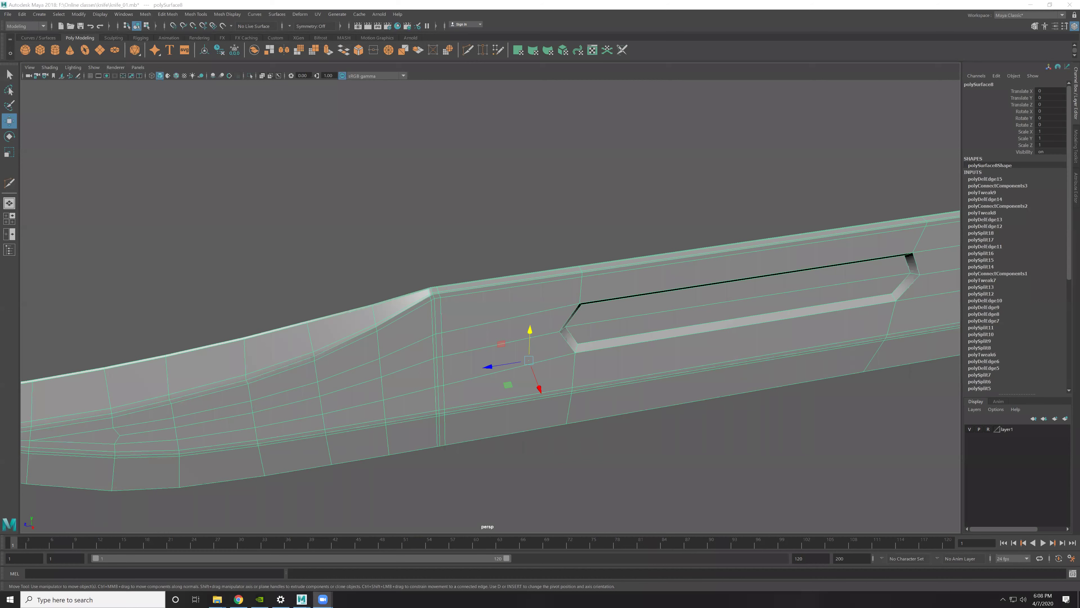
mouse_move(728, 287)
left_mouse_down("alt")
mouse_move(593, 275)
mouse_move(604, 294)
left_mouse_up("alt")
scroll(605, 295, "up", 2)
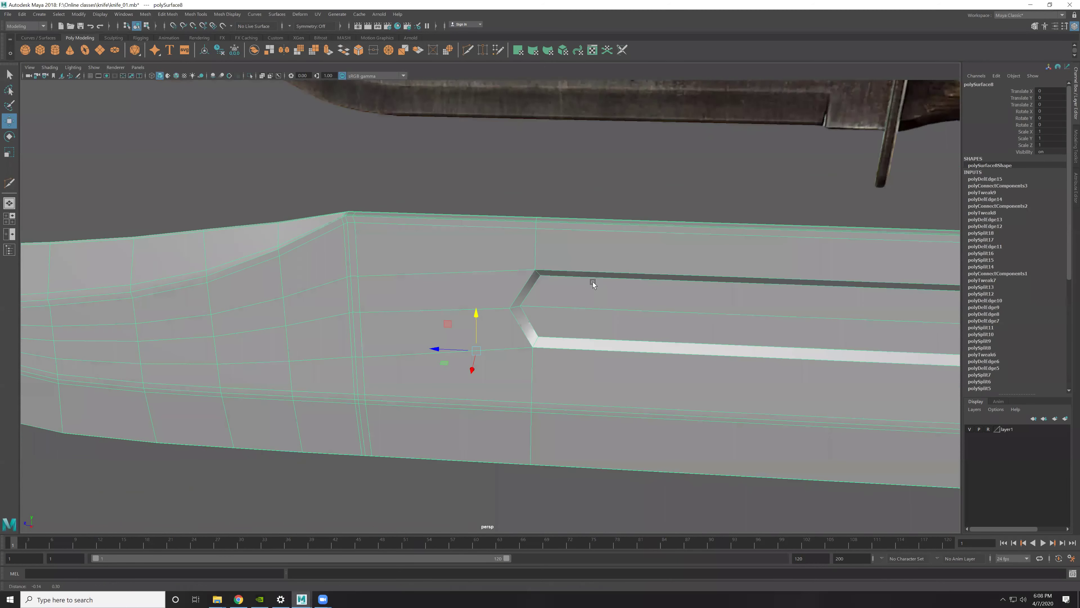
scroll(592, 281, "up", 2)
scroll(532, 249, "up", 1)
Step: Insert a Multi-Cut edge loop across the blade beside the slot's left tip
key("y")
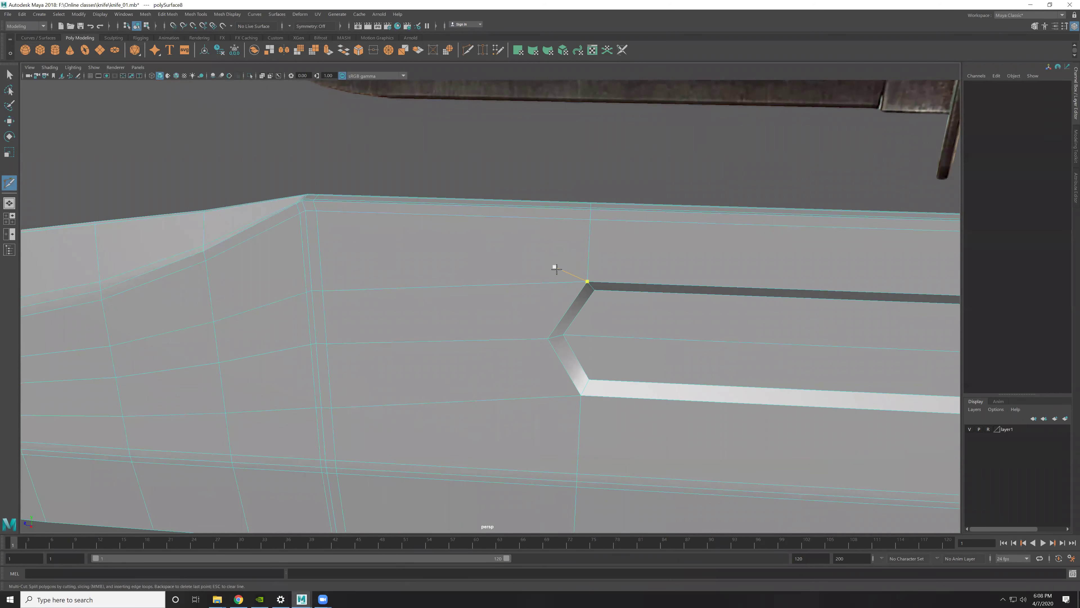
left_click(561, 279, "ctrl")
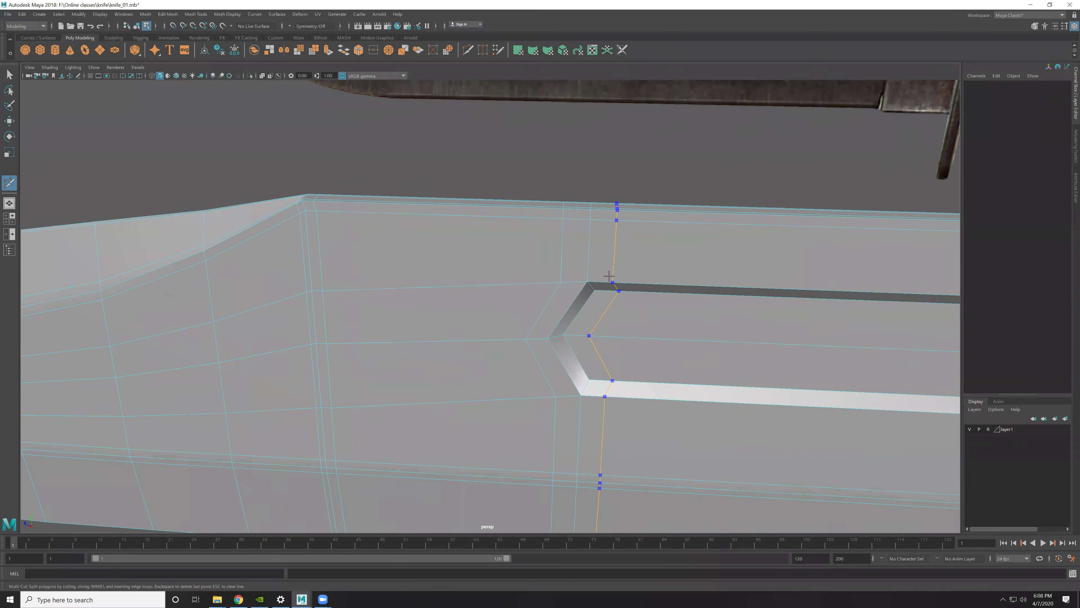
middle_click_drag(663, 294, 294, 287, "alt")
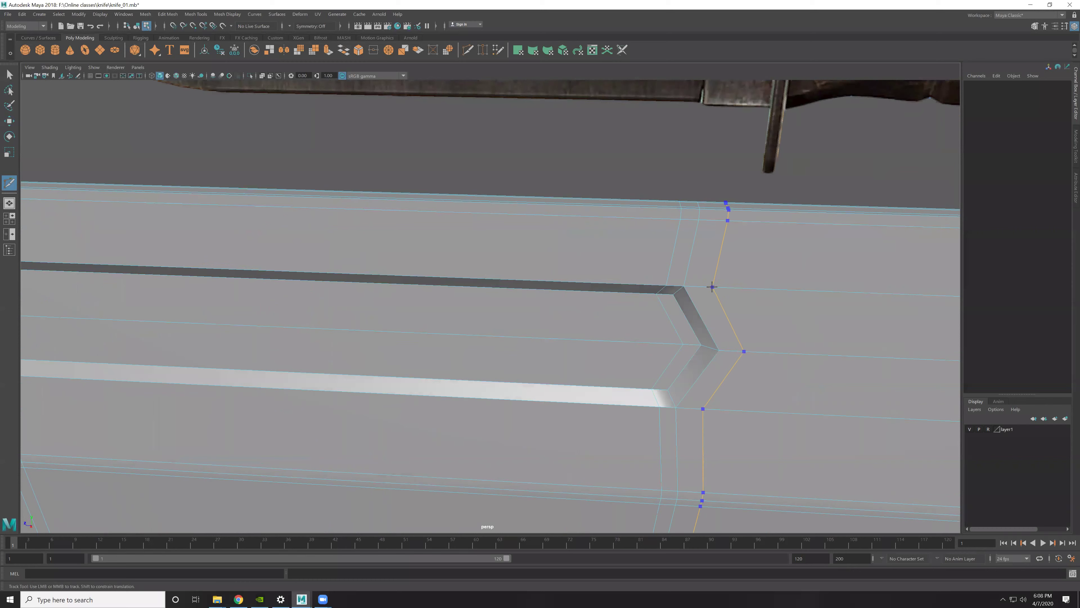
key("w")
scroll(741, 367, "up", 3)
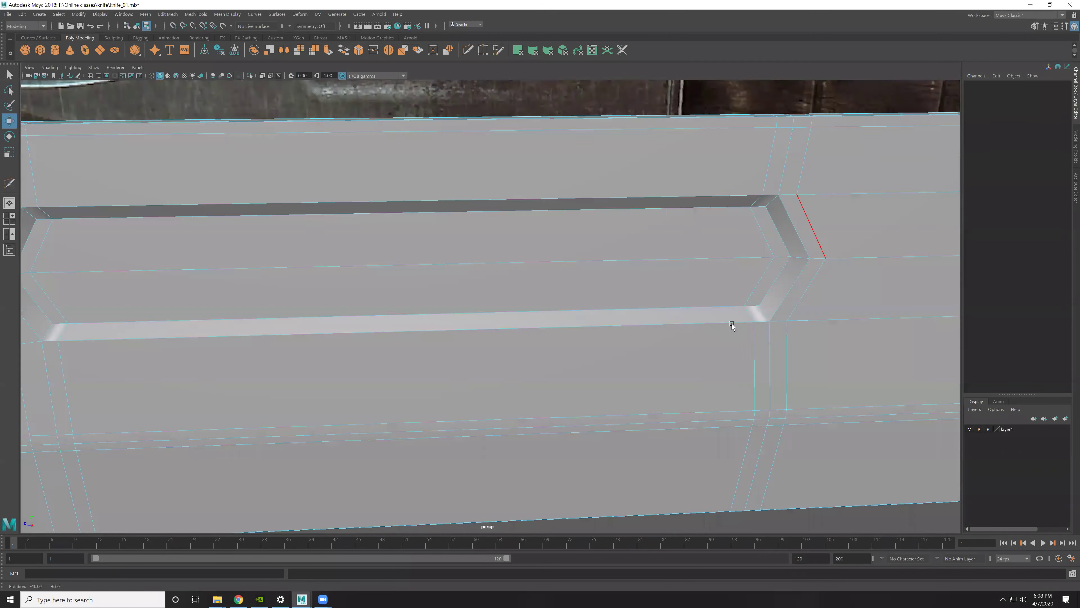
middle_click_drag(731, 324, 795, 246, "alt")
scroll(855, 249, "down", 3)
Step: Preview the cut blade smoothed, then return to the cage at an angled slot view
key("F8")
key("3")
scroll(719, 235, "down", 5)
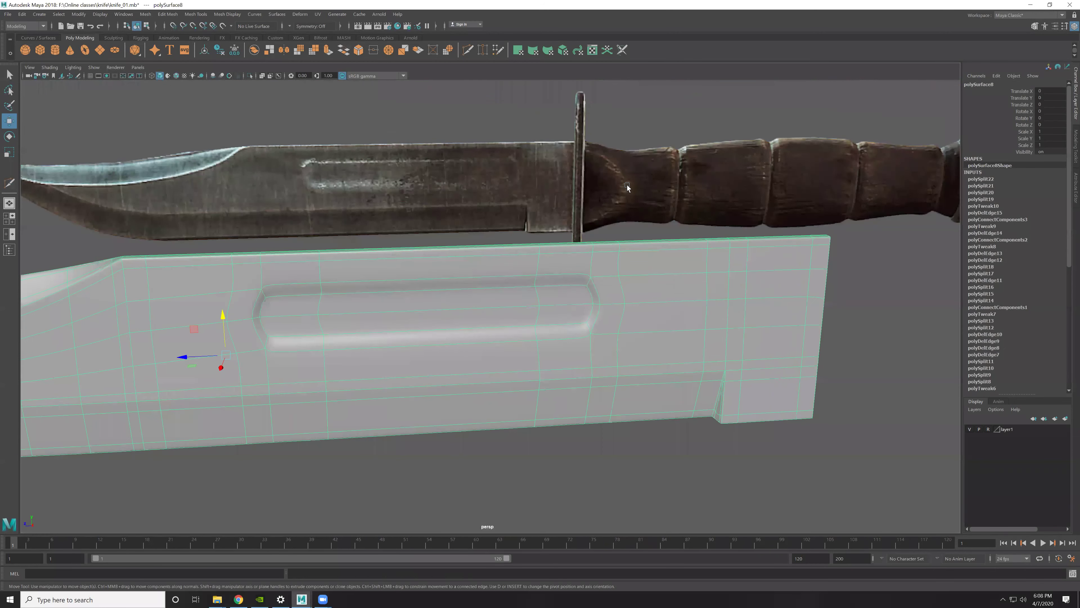
left_click(726, 281)
left_click_drag(725, 280, 686, 291, "alt")
left_click(600, 305)
key("1")
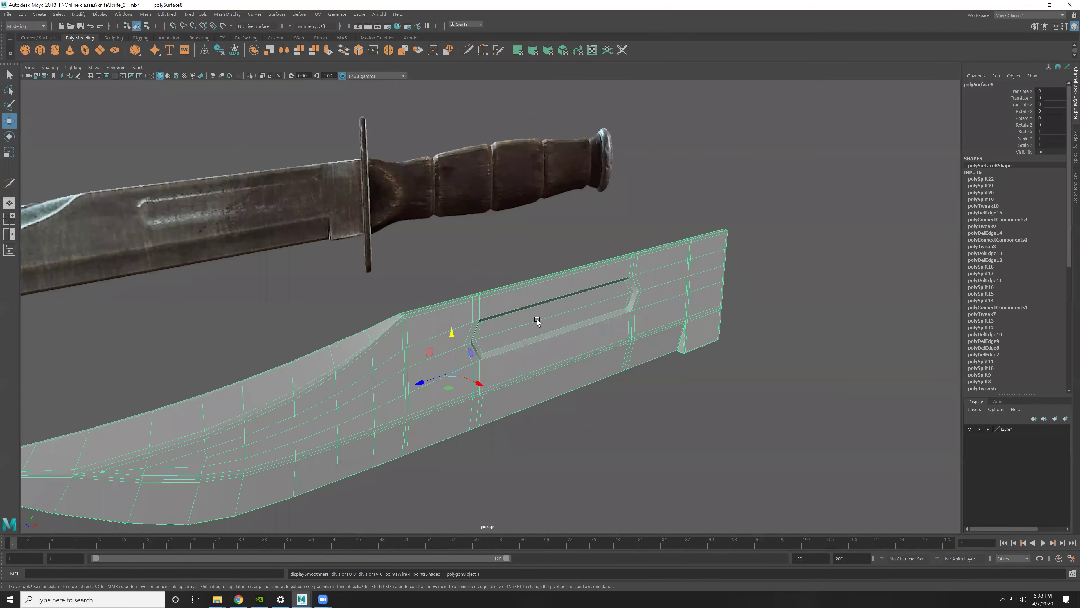
left_click_drag(628, 331, 556, 331, "alt")
scroll(556, 331, "up", 3)
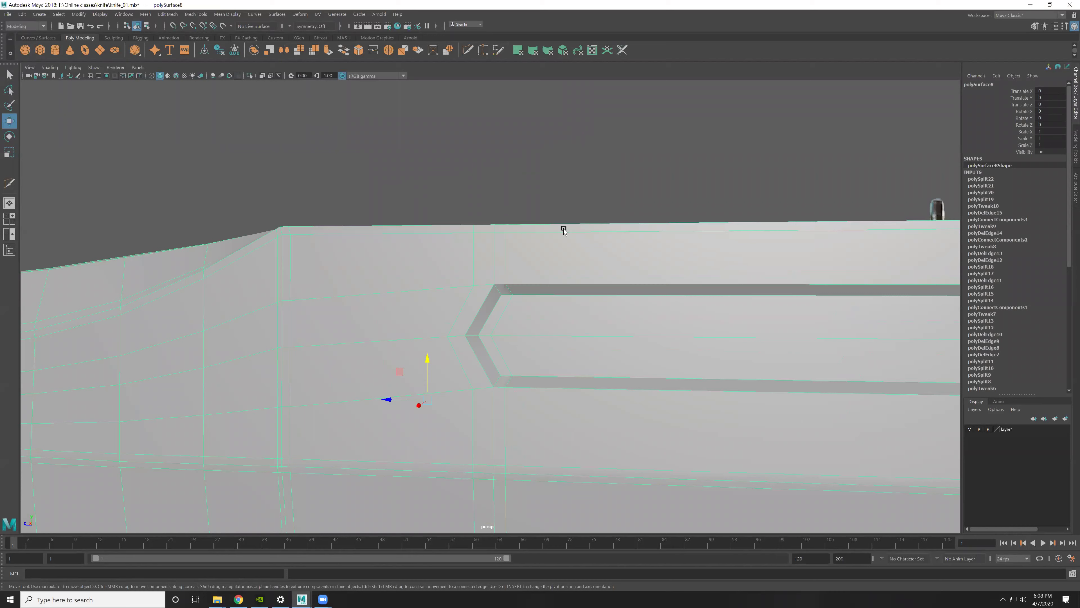
scroll(553, 268, "down", 3)
left_click_drag(540, 306, 535, 302, "alt")
scroll(570, 345, "up", 3)
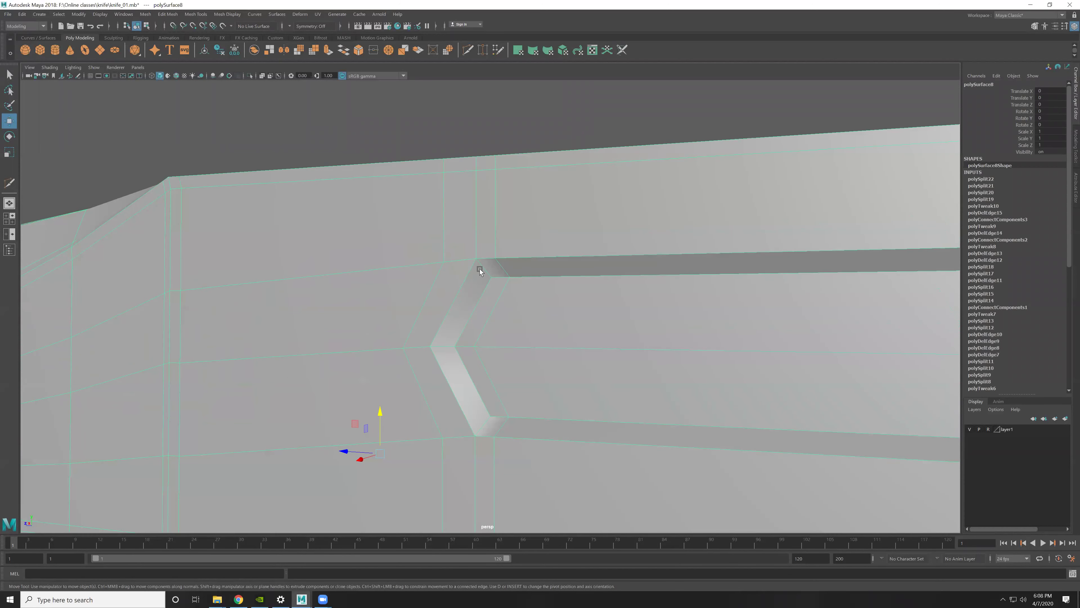
Step: Select the slot's lower, upper and tip edges and bevel them
key("F10")
left_click(523, 441)
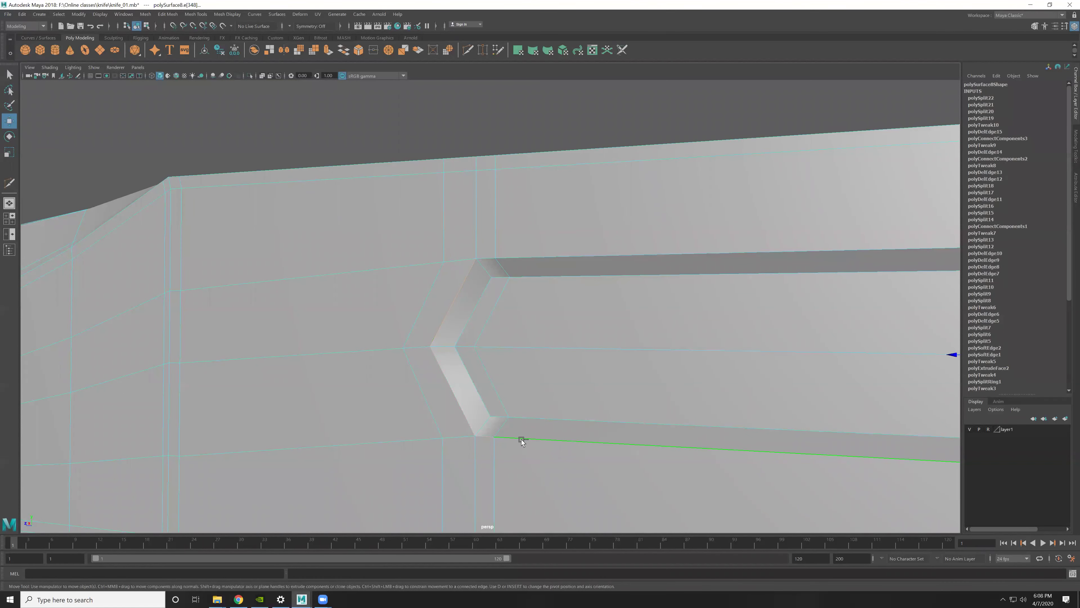
left_click_drag(729, 468, 719, 451, "alt")
left_click(611, 263)
left_click(594, 279, "shift")
key("f")
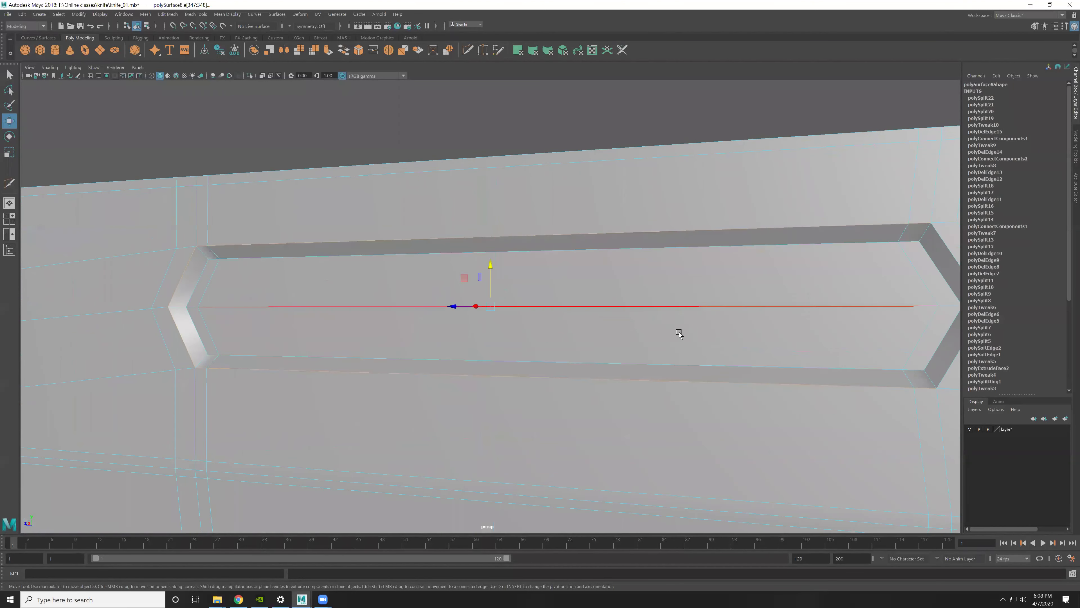
scroll(874, 235, "up", 3)
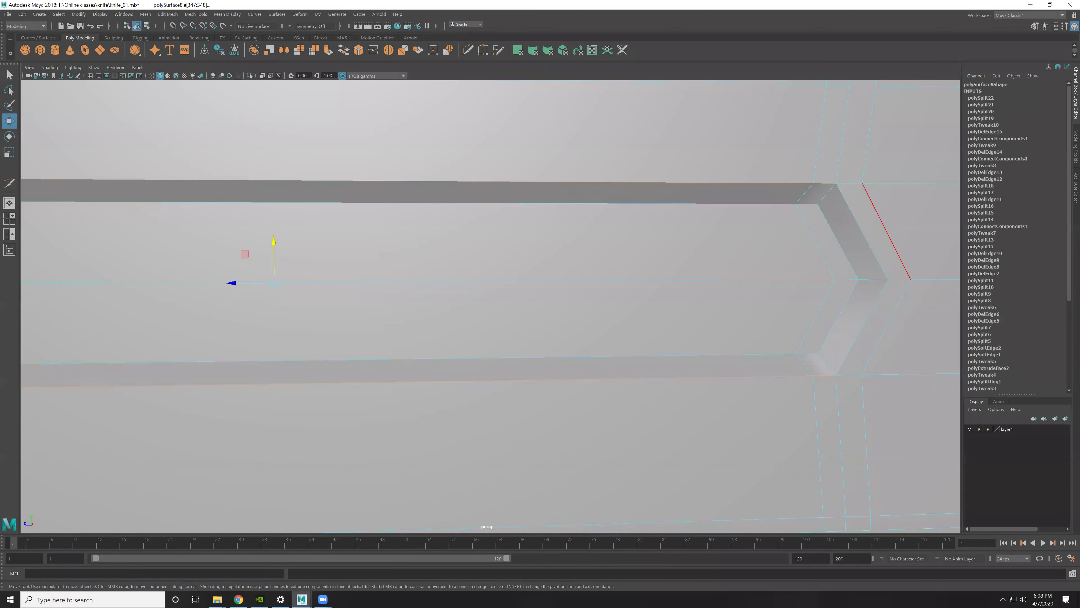
left_click(871, 242, "shift")
key("f")
middle_click_drag(200, 247, 324, 251, "alt")
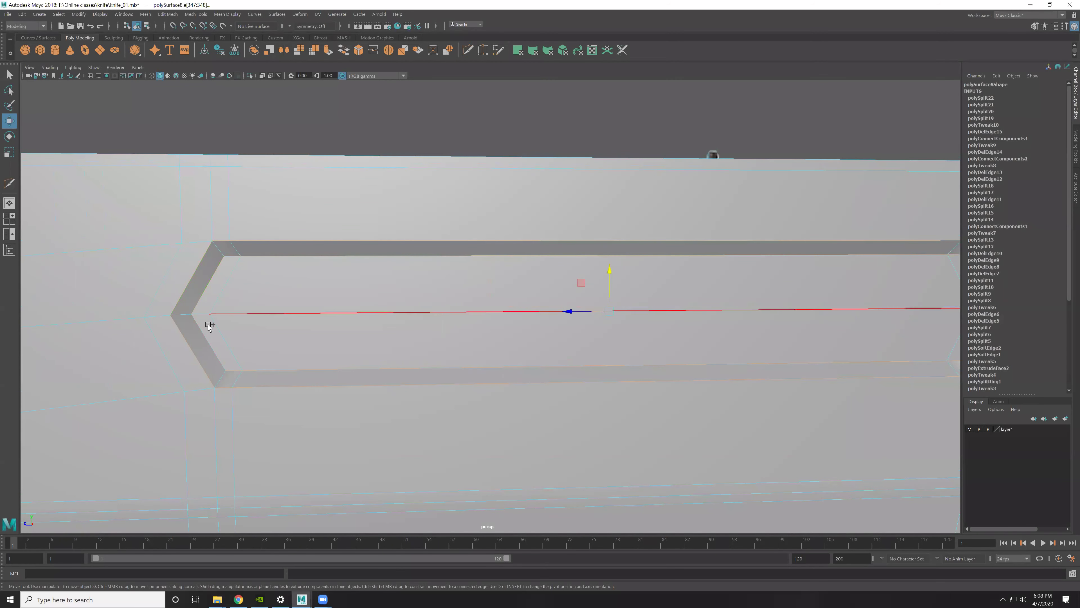
right_click_drag(257, 295, 281, 302, "shift")
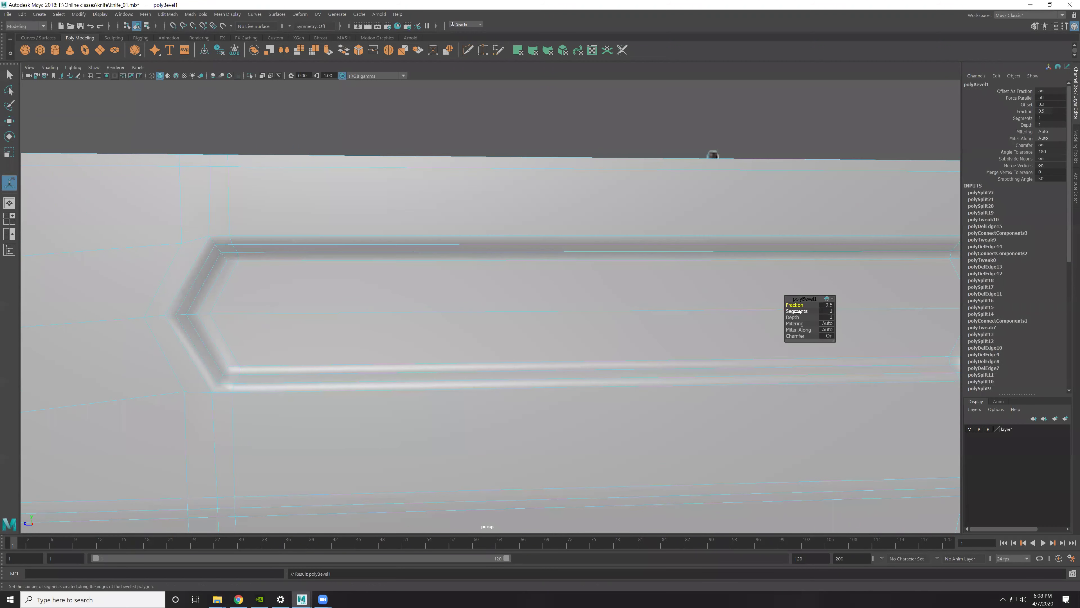
Step: Raise the slot bevel to 2 segments and preview it smoothed
left_click_drag(796, 311, 802, 311)
key("F8")
right_click_drag(574, 346, 495, 313, "alt")
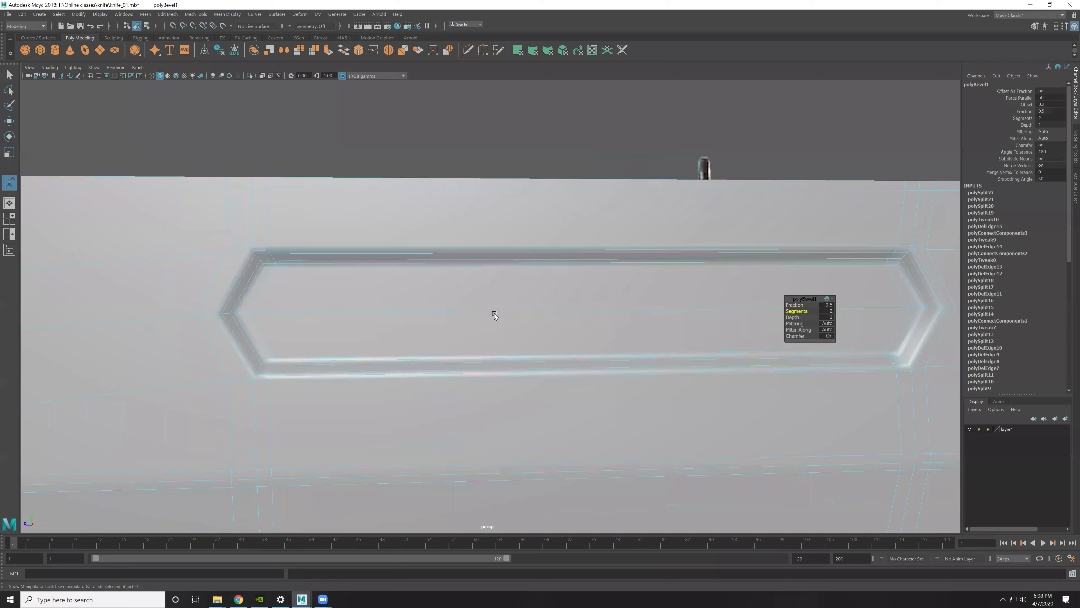
middle_click_drag(495, 313, 527, 296, "alt")
key("3")
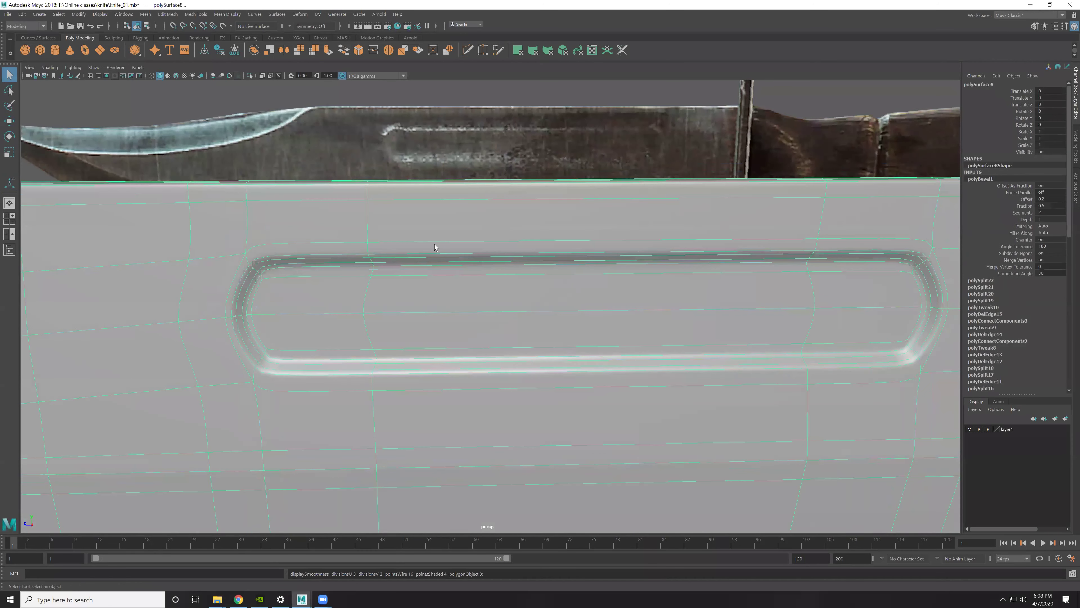
left_click(482, 151)
Step: Add a supporting edge loop around the slot bevel's edge ring and preview it smoothed
left_click_drag(529, 319, 924, 286, "alt")
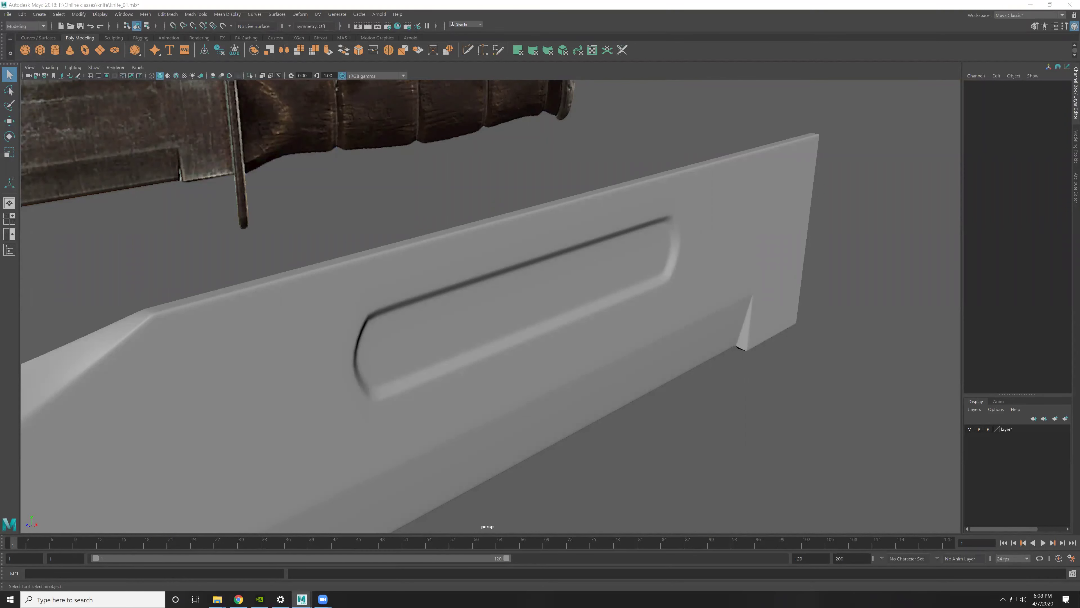
right_click_drag(512, 391, 492, 296, "alt")
left_click_drag(508, 325, 326, 261, "alt")
left_click(326, 260)
key("1")
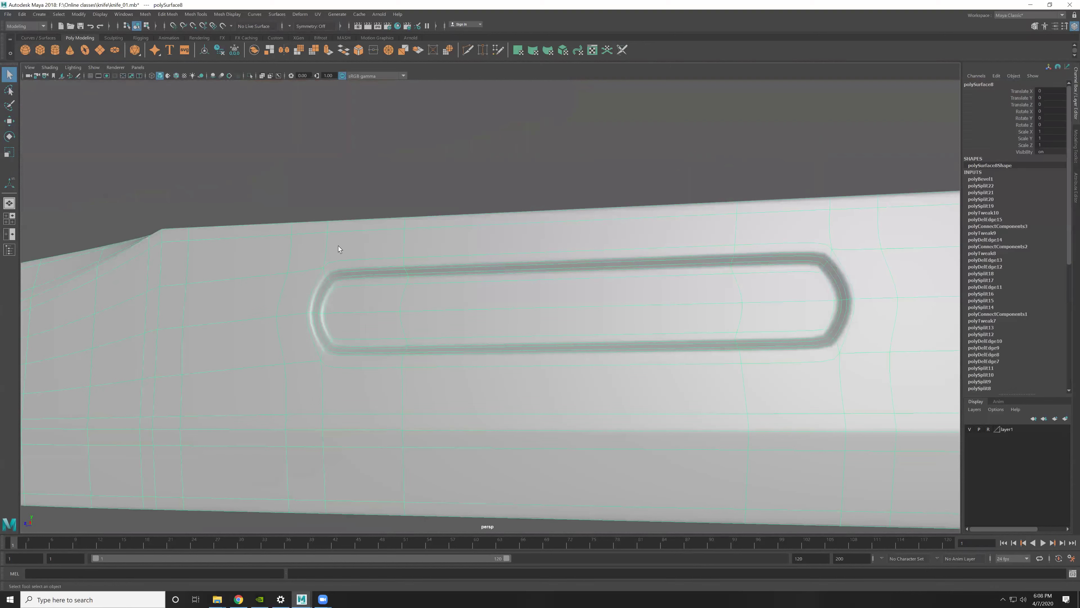
mouse_move(545, 333)
left_mouse_down("alt")
mouse_move(556, 361)
mouse_move(509, 350)
mouse_move(692, 324)
mouse_move(706, 302)
left_mouse_up("alt")
left_click(704, 318)
right_click_drag(747, 276, 977, 429, "ctrl")
key("3")
Step: Orbit around the knife to inspect the smoothed groove beside the reference
left_click(560, 504)
mouse_move(653, 372)
left_mouse_down("alt")
mouse_move(682, 357)
mouse_move(624, 375)
mouse_move(697, 364)
left_mouse_up("alt")
right_click_drag(696, 364, 802, 375, "alt")
mouse_move(802, 375)
left_mouse_down("alt")
mouse_move(569, 374)
mouse_move(598, 362)
left_mouse_up("alt")
scroll(595, 361, "down", 3)
scroll(604, 356, "up", 3)
left_click(606, 353)
scroll(624, 351, "up", 3)
mouse_move(657, 430)
left_mouse_down("alt")
mouse_move(576, 385)
mouse_move(547, 382)
mouse_move(396, 253)
mouse_move(409, 289)
left_mouse_up("alt")
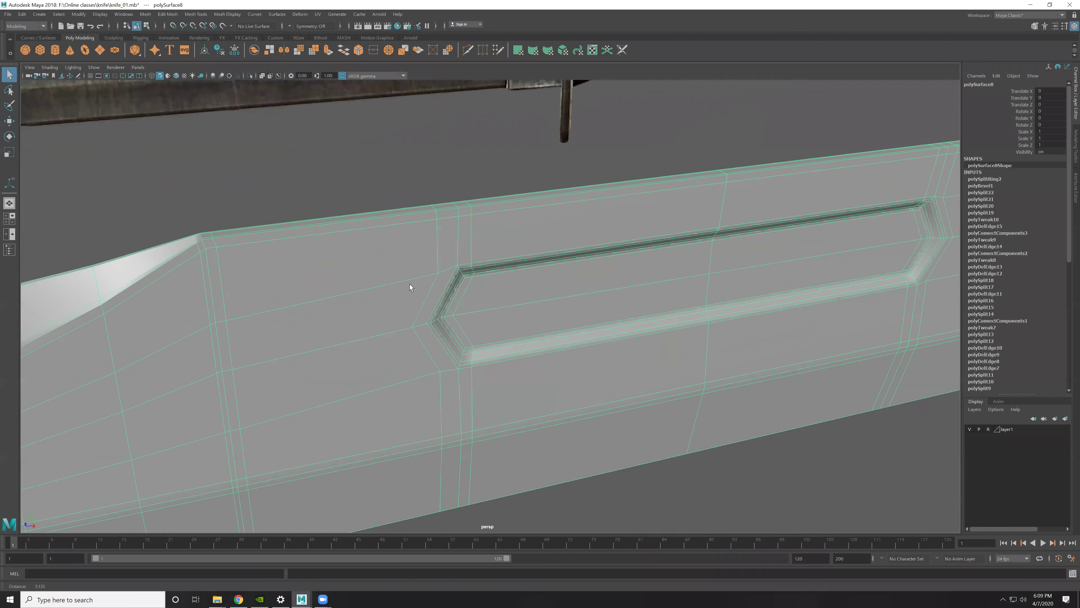
scroll(569, 357, "up", 3)
scroll(565, 353, "up", 2)
Step: Compare the groove smoothed against the unsmoothed cage from a close angle
left_click(616, 157)
mouse_move(616, 157)
left_mouse_down("alt")
mouse_move(794, 378)
mouse_move(565, 310)
left_mouse_up("alt")
left_click(563, 310)
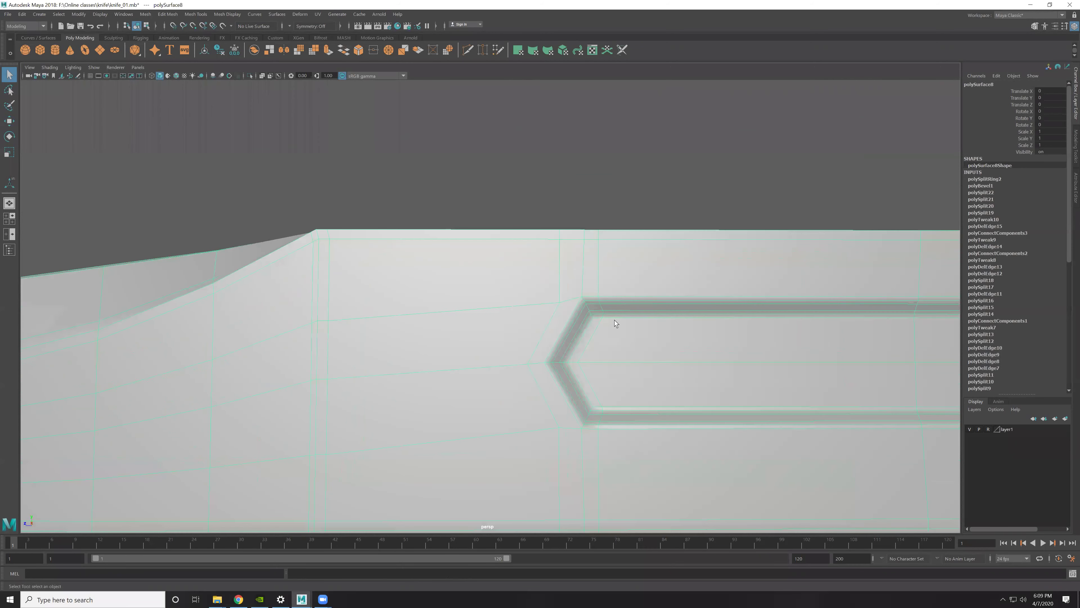
left_click_drag(651, 345, 601, 339, "alt")
scroll(644, 369, "down", 3)
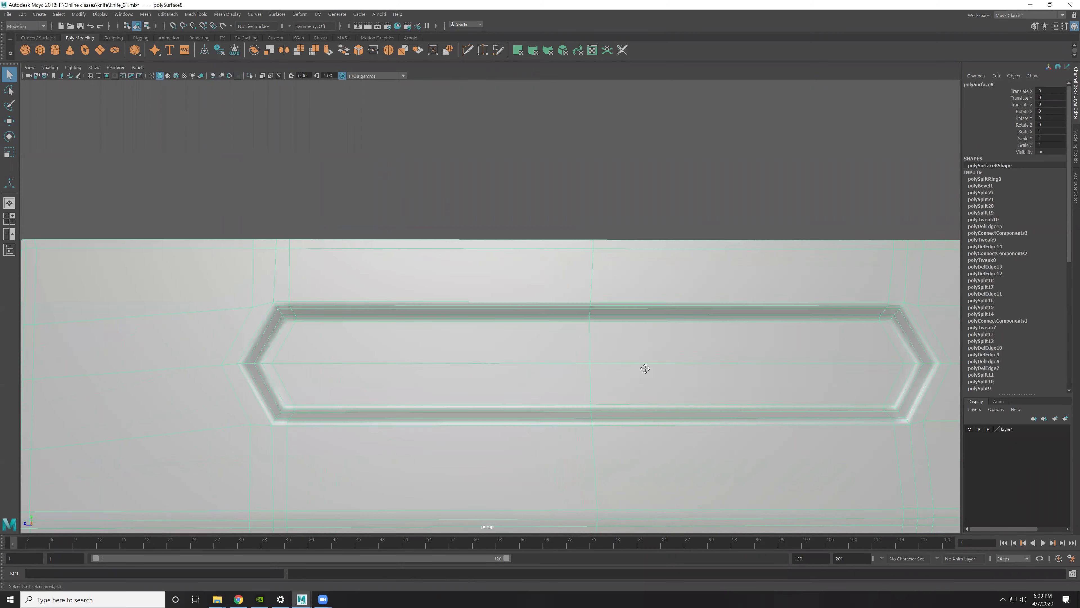
key("3")
key("1")
scroll(549, 292, "down", 2)
Step: Orbit and zoom out to show the handle behind the blade
mouse_move(549, 292)
left_mouse_down("alt")
mouse_move(600, 347)
mouse_move(535, 304)
left_mouse_up("alt")
scroll(554, 361, "up", 3)
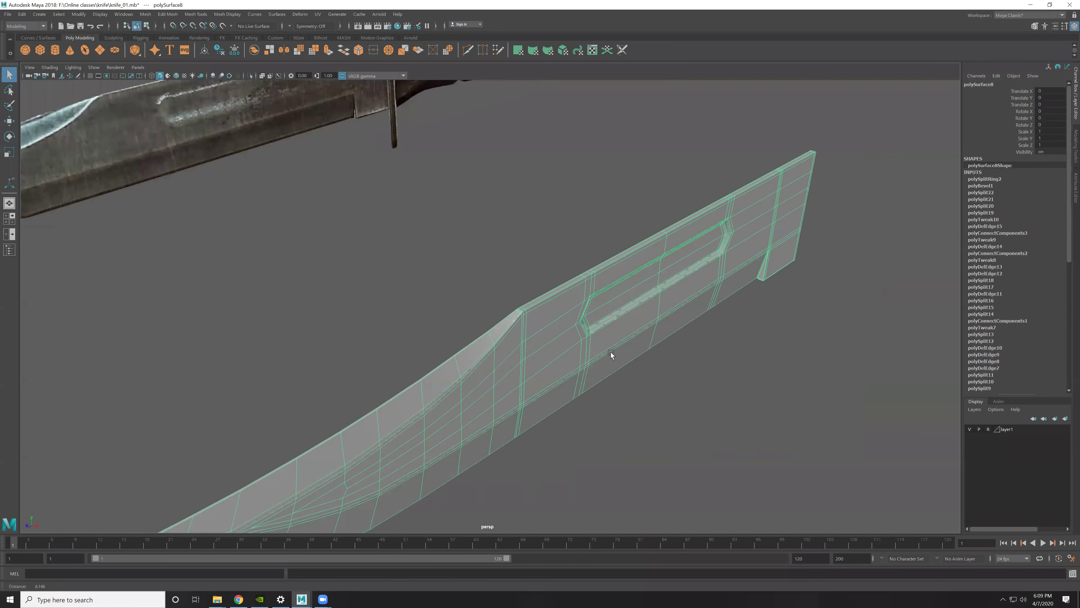
scroll(611, 355, "down", 3)
key("w")
scroll(611, 354, "down", 1)
scroll(1006, 357, "down", 3)
scroll(1005, 358, "down", 3)
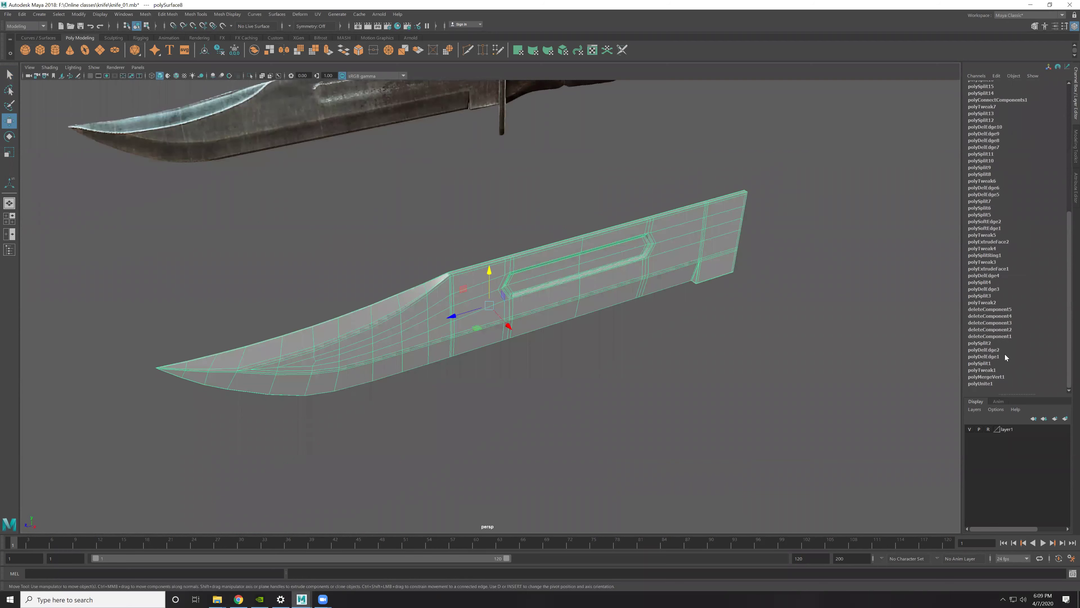
Step: Delete the blade's construction history and save the scene
left_click(22, 15)
mouse_move(51, 114)
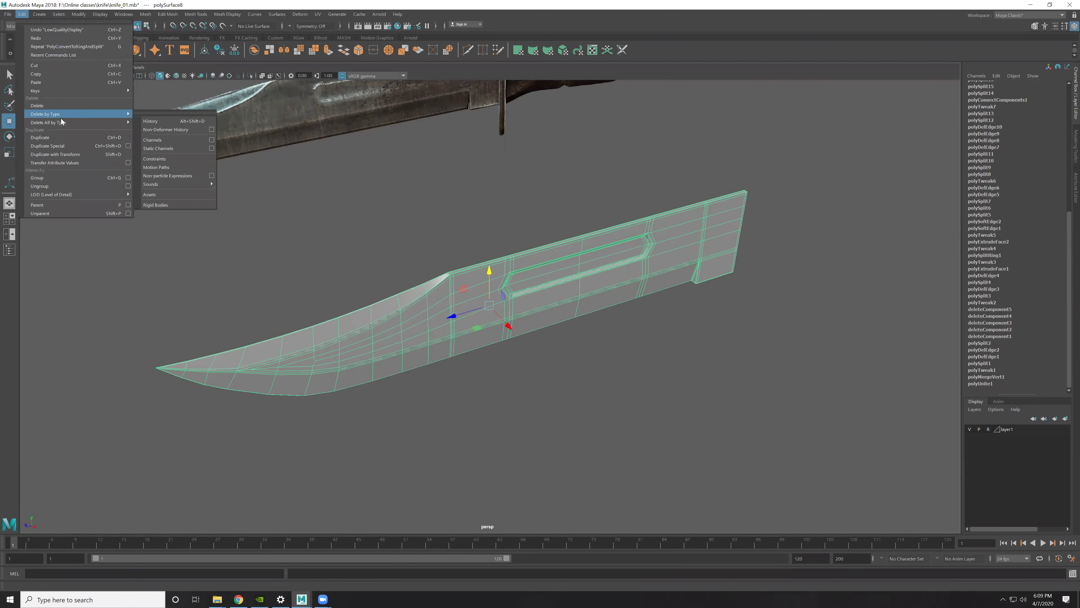
left_click(151, 130)
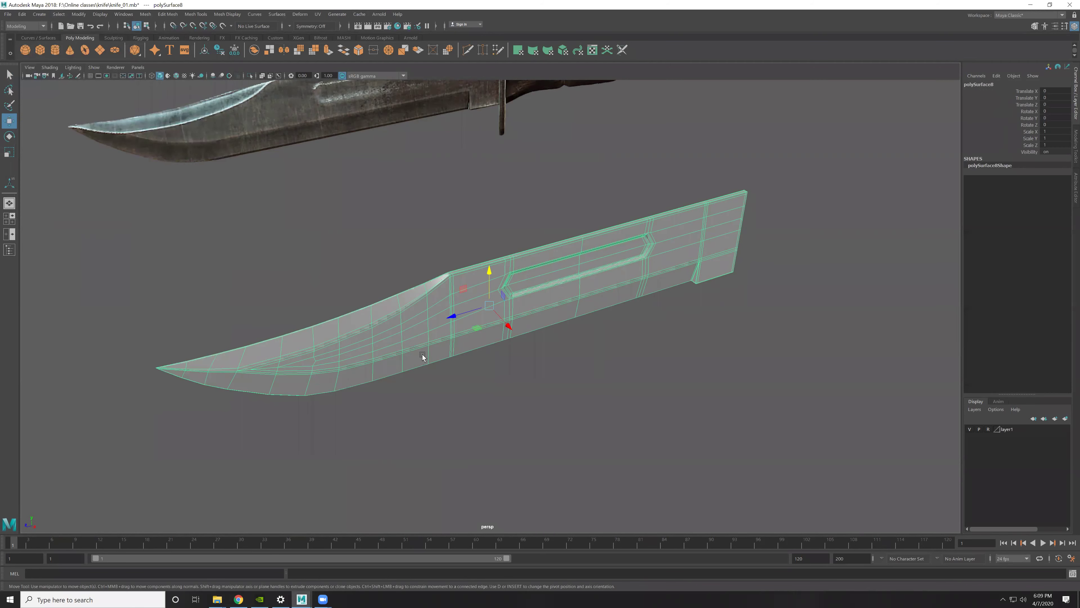
key("ctrl+s")
Step: Save the scene as a new version, knife_02.mb
key("ctrl+shift+s")
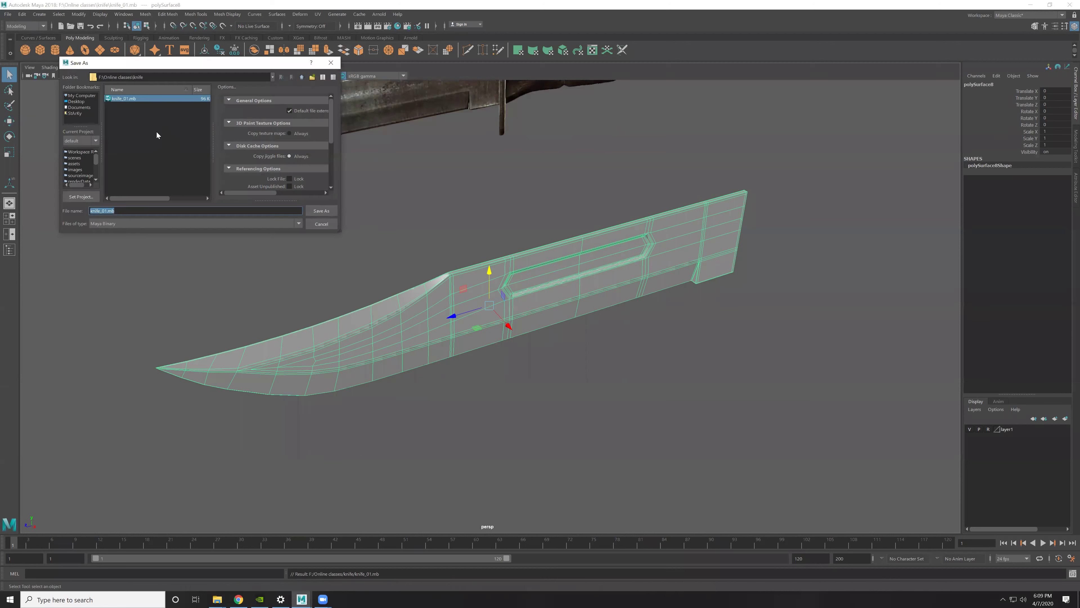
left_click(127, 213)
key("BackSpace")
key("BackSpace")
key("BackSpace")
key("BackSpace")
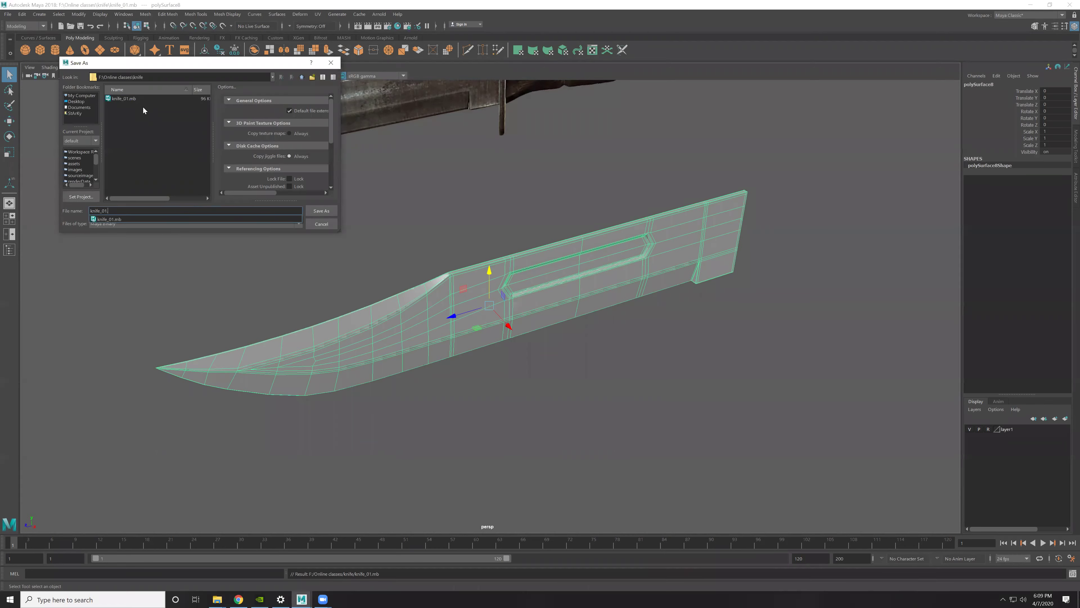
type("2")
key("Return")
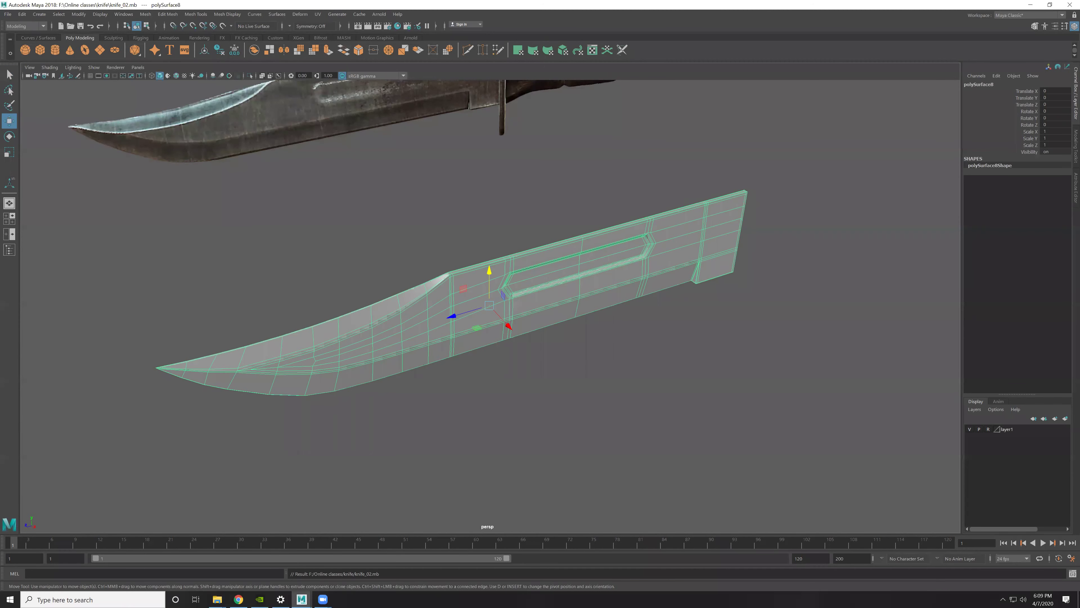
Step: Orbit around the blade edge and finish adjusting the pivot position
mouse_move(668, 256)
left_mouse_down("alt")
mouse_move(583, 311)
mouse_move(599, 369)
mouse_move(549, 346)
left_mouse_up("alt")
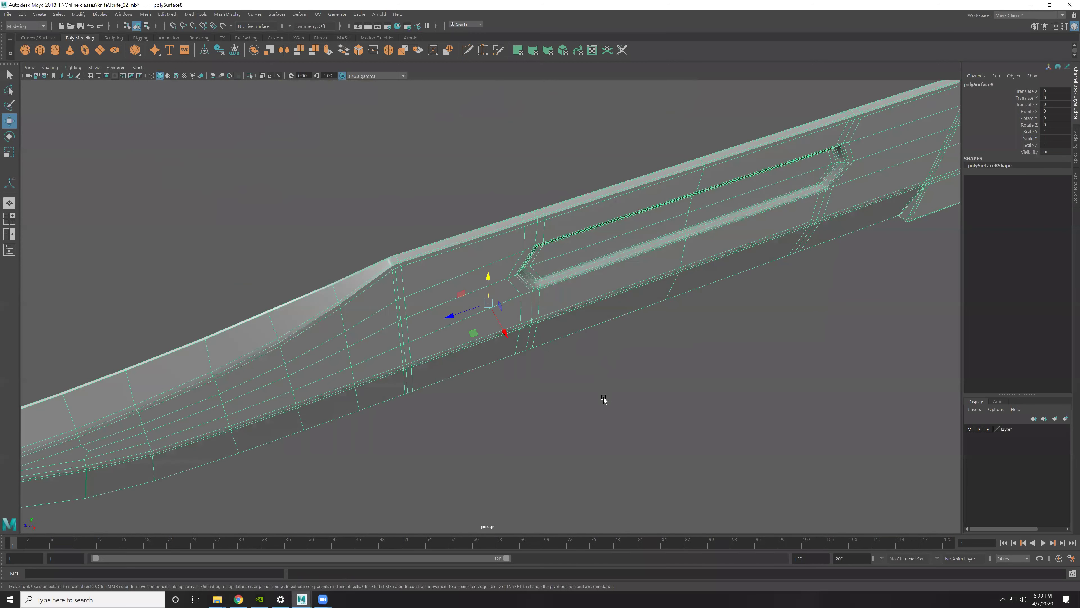
mouse_move(603, 399)
left_mouse_down("alt")
mouse_move(528, 396)
mouse_move(487, 438)
left_mouse_up("alt")
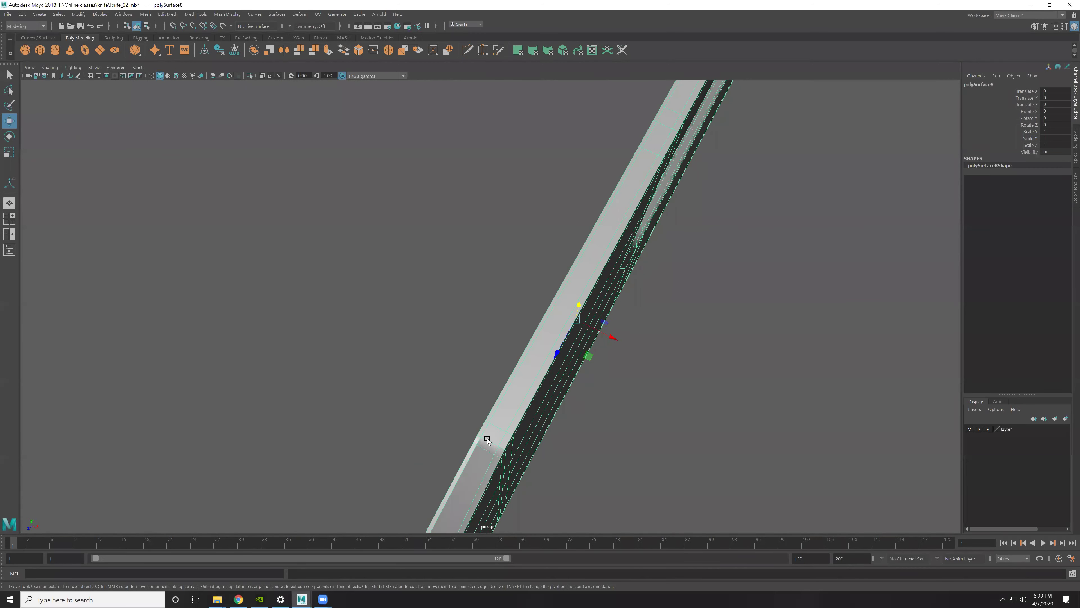
left_click_drag(679, 482, 643, 442, "alt")
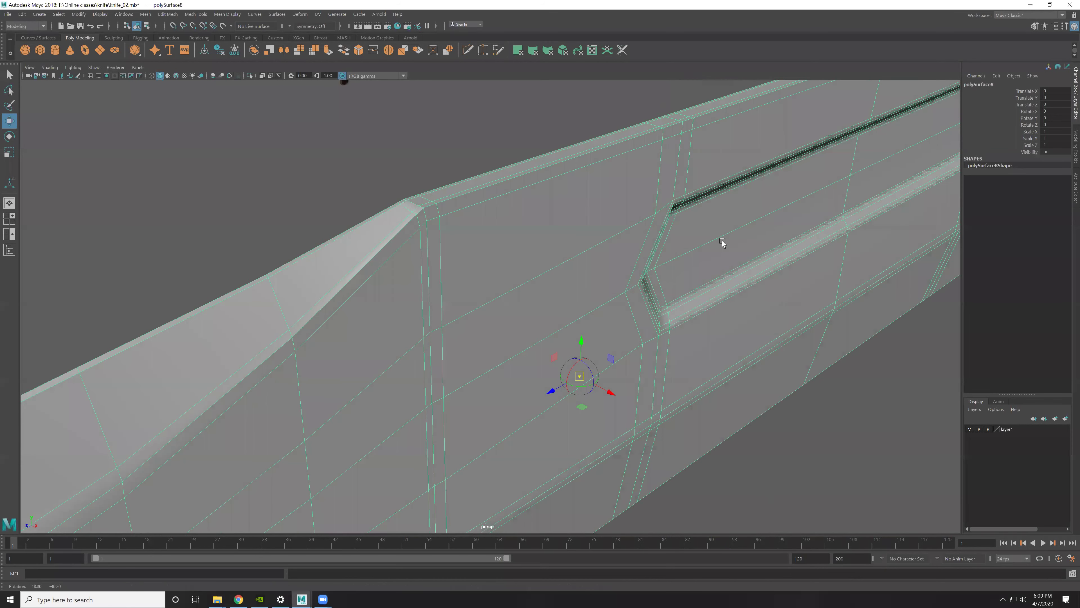
mouse_move(520, 223)
left_mouse_down("alt")
mouse_move(470, 266)
mouse_move(453, 266)
mouse_move(447, 251)
left_mouse_up("alt")
key("d")
mouse_move(548, 386)
left_mouse_down("alt")
mouse_move(663, 335)
mouse_move(638, 352)
left_mouse_up("alt")
scroll(543, 294, "down", 5)
scroll(566, 329, "up", 5)
left_click_drag(566, 333, 566, 329, "alt")
Step: Duplicate the blade half, mirror it with Scale X -1, and combine both into polySurface10
key("ctrl+d")
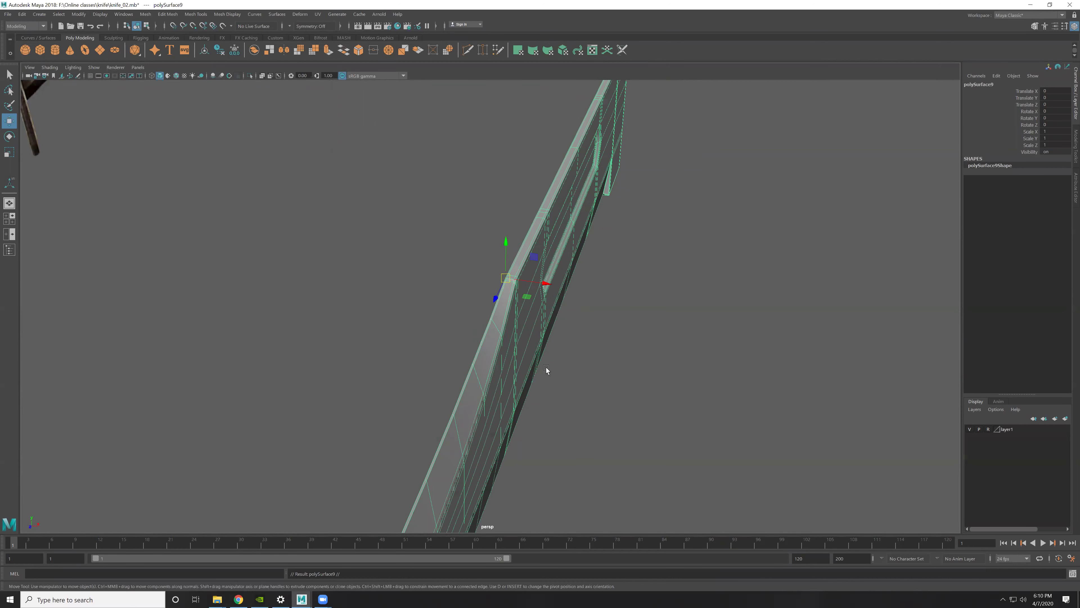
double_click(1046, 131)
key("Return")
left_click(700, 393)
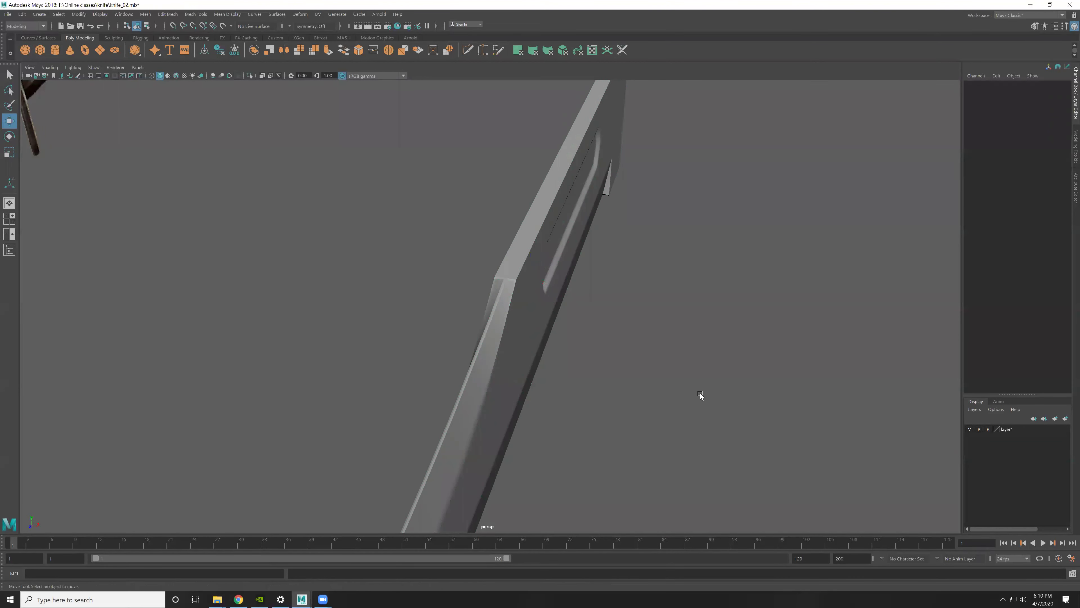
left_click_drag(683, 384, 438, 218)
left_click_drag(583, 310, 532, 276, "alt")
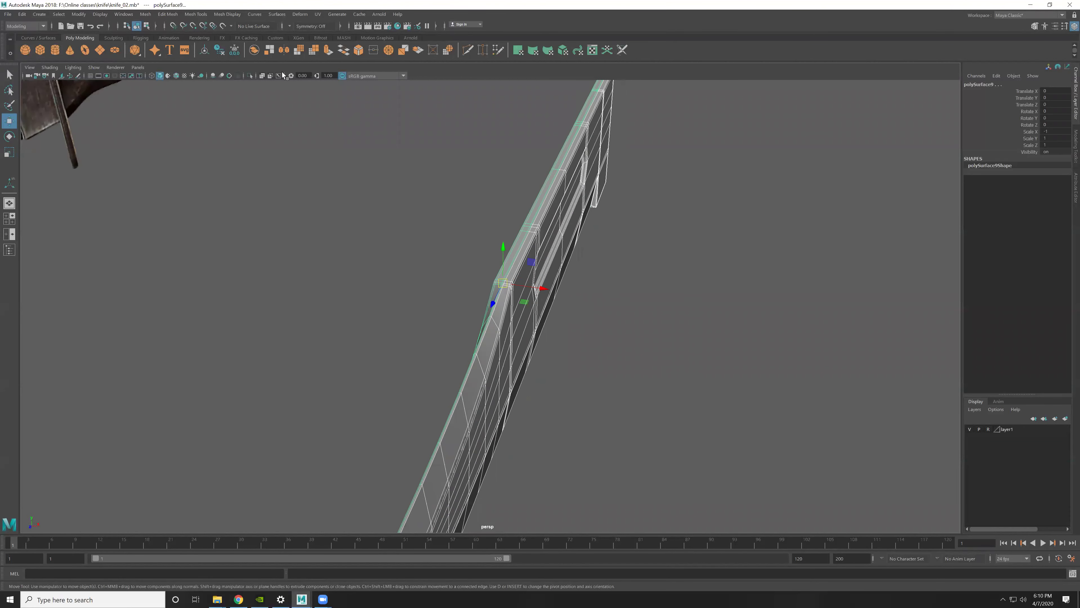
left_click(254, 54)
key("bracketleft")
key("bracketleft")
key("bracketleft")
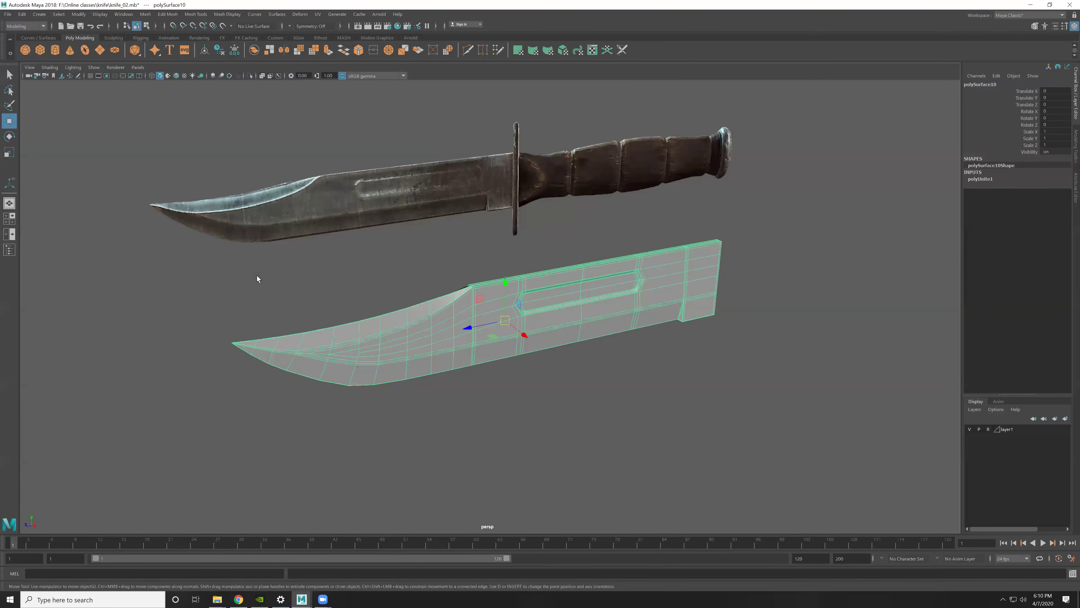
Step: Select all blade vertices and merge them, adjusting the merge distance threshold
key("F9")
left_click_drag(122, 195, 957, 390)
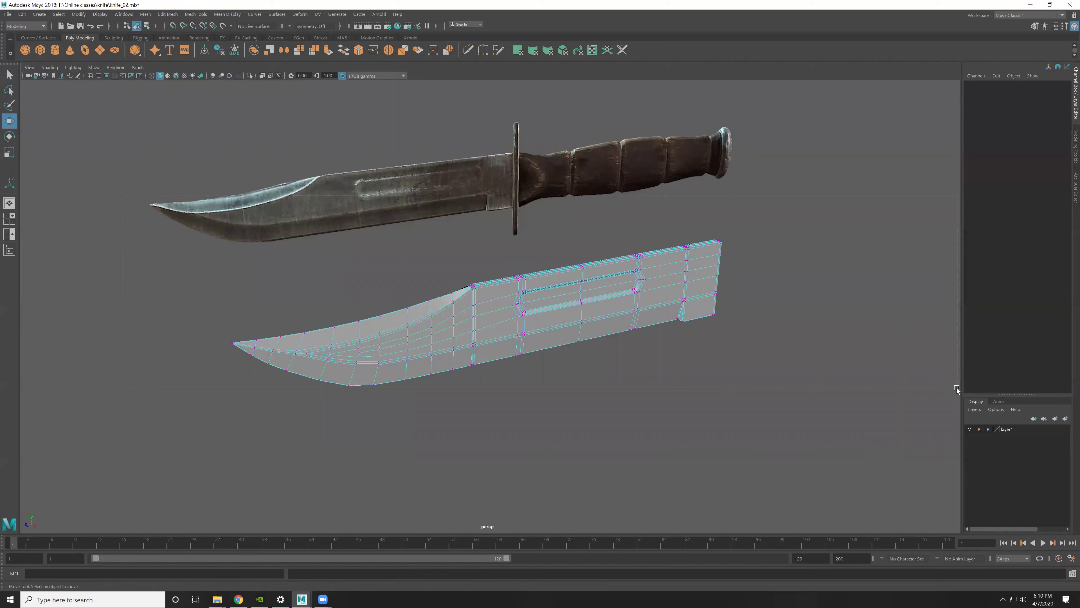
scroll(361, 374, "up", 1)
scroll(483, 309, "up", 3)
scroll(452, 275, "up", 3)
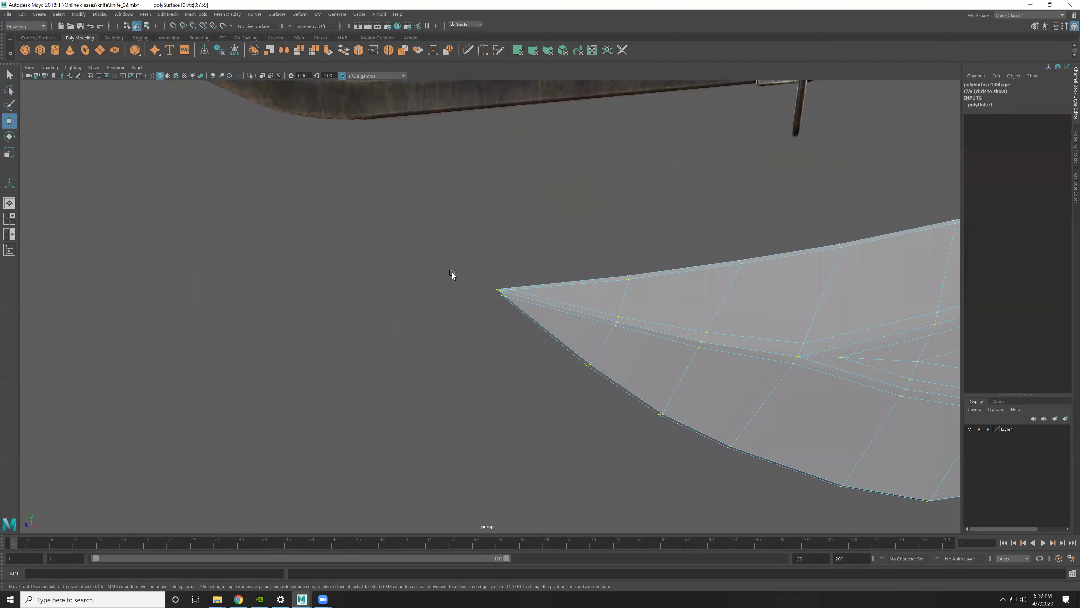
scroll(680, 328, "up", 3)
scroll(639, 200, "down", 2)
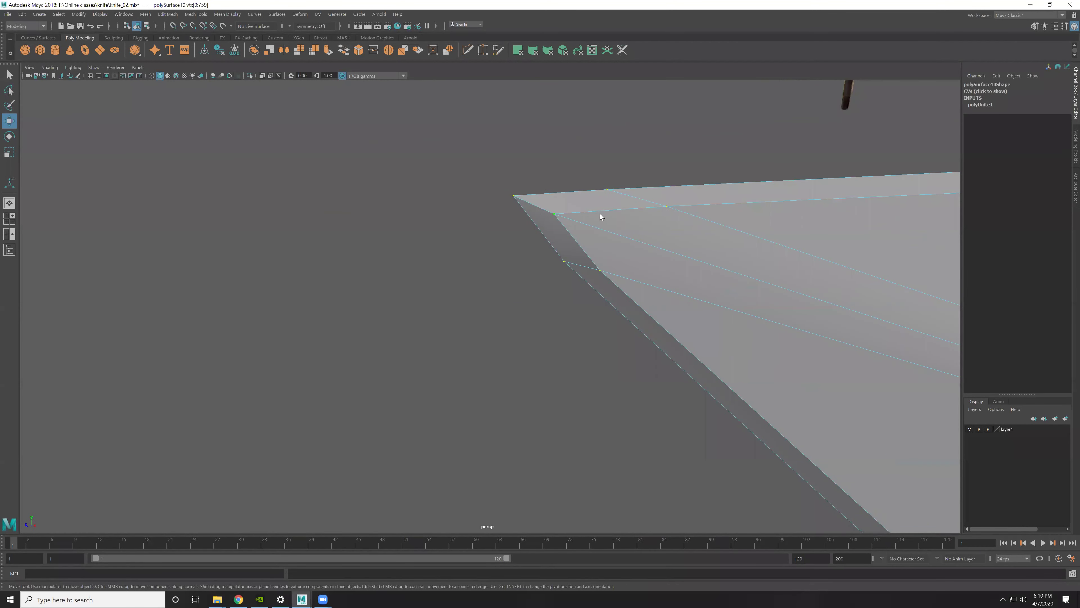
right_click_drag(600, 217, 644, 176, "shift")
left_click(840, 305)
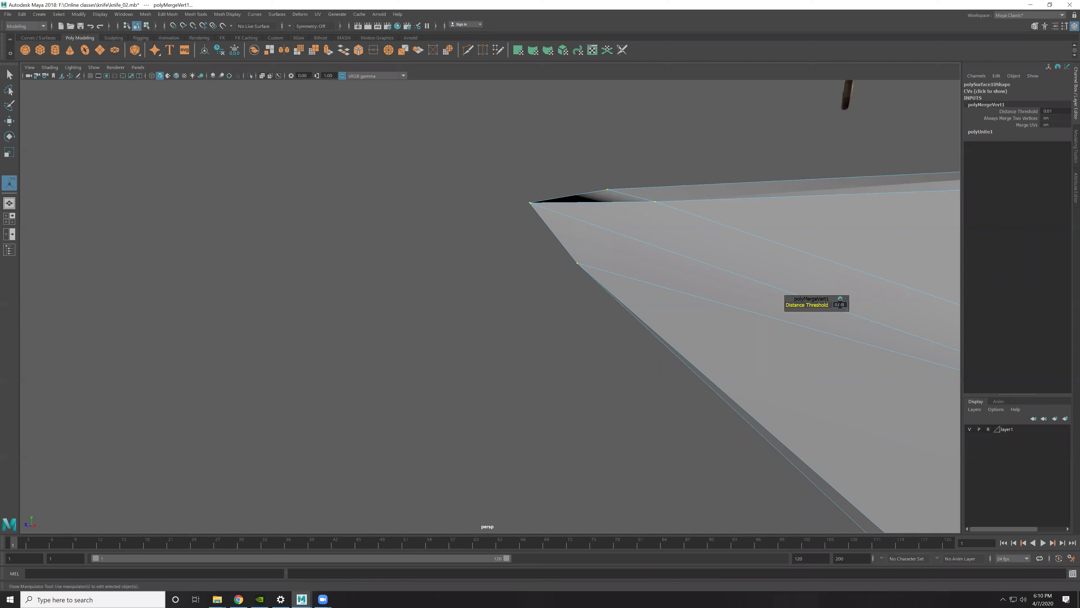
Step: Apply the 0.001 merge distance threshold and return the blade to object mode
key("Return")
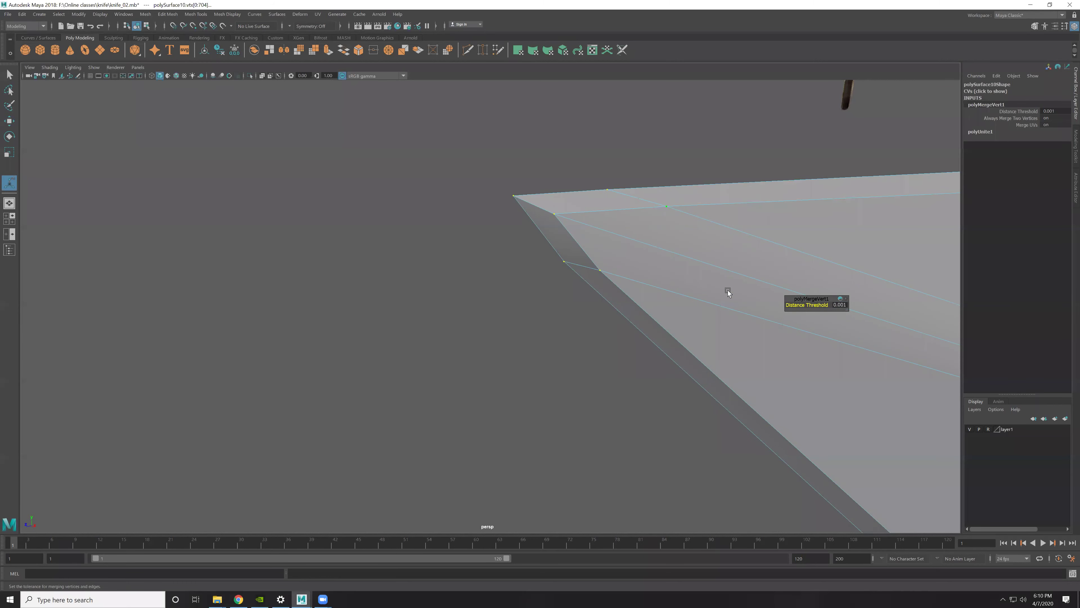
key("f")
key("F8")
key("q")
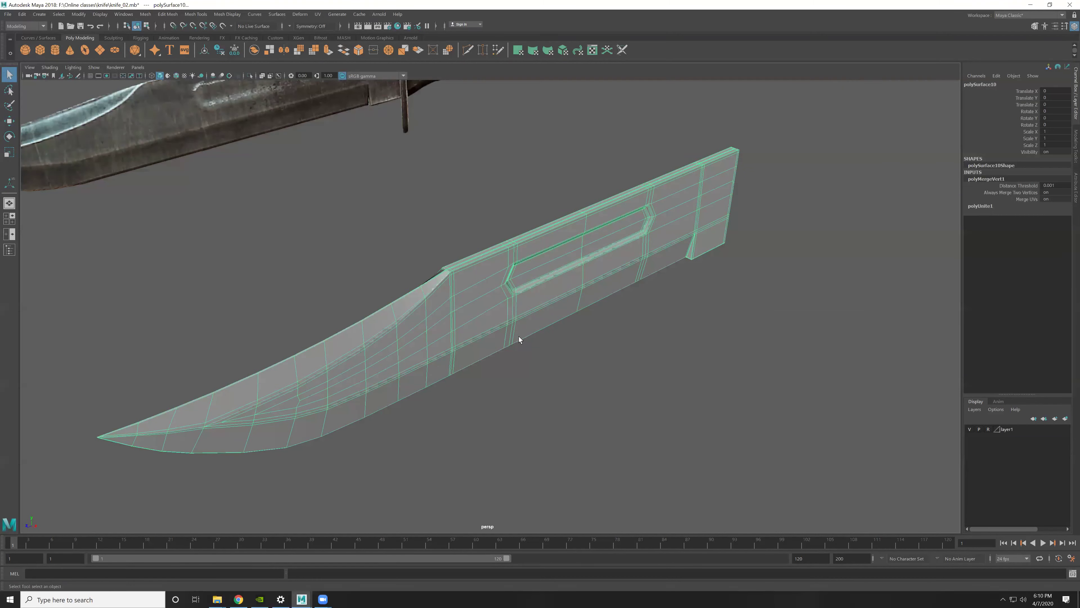
Step: Delete the stray edge near the blade tip on the low-poly cage
mouse_move(539, 292)
left_mouse_down("alt")
mouse_move(559, 308)
mouse_move(754, 169)
mouse_move(486, 328)
left_mouse_up("alt")
left_click(485, 328)
left_click_drag(482, 285, 478, 235, "alt")
key("F10")
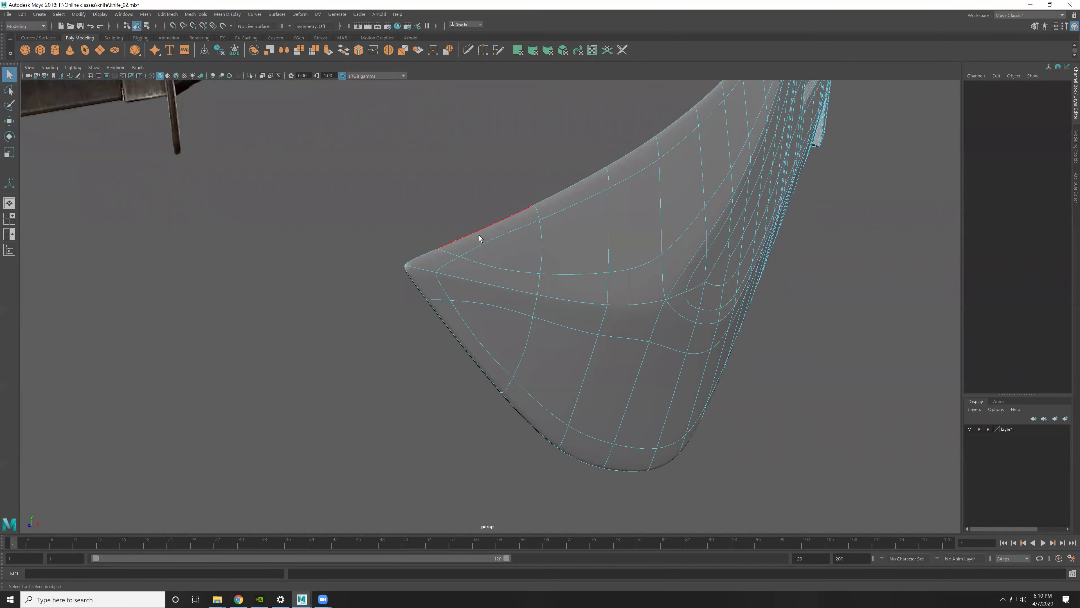
key("1")
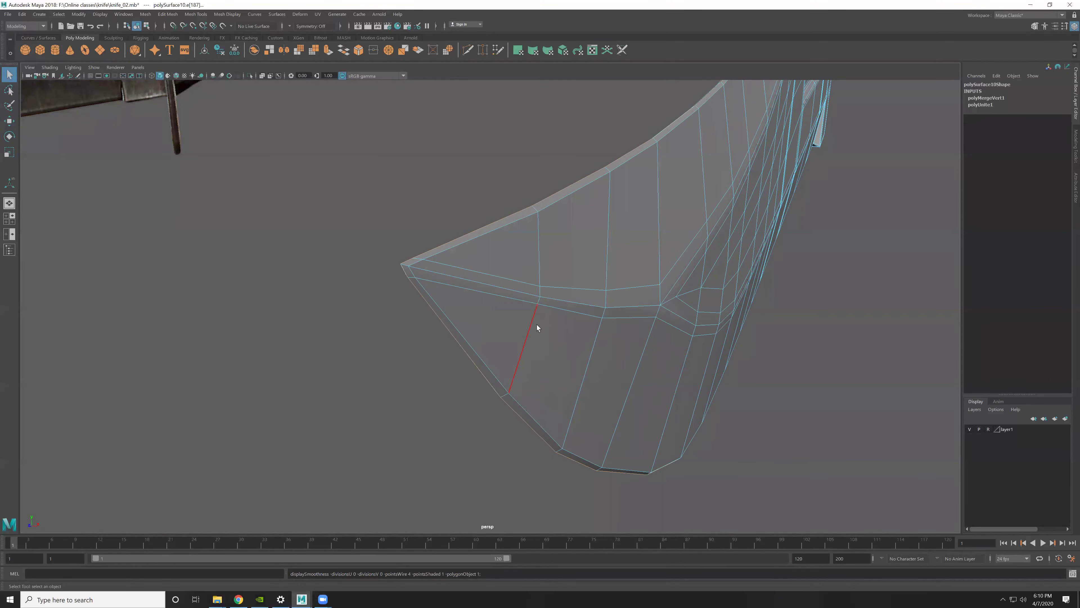
left_click_drag(535, 321, 581, 328, "alt")
key("Delete")
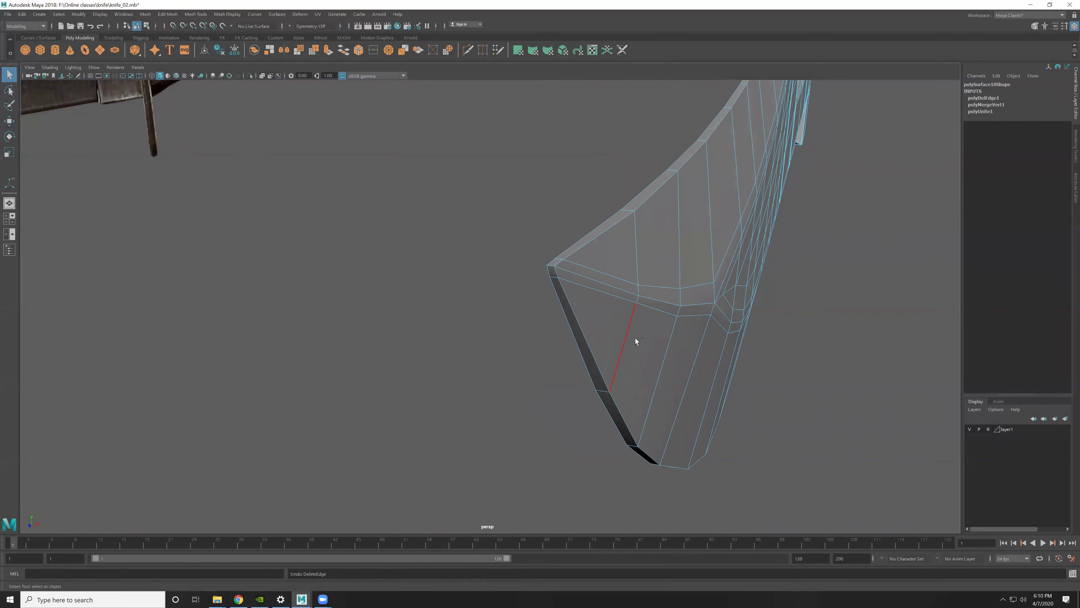
key("F8")
Step: Inspect the smoothed blade from several angles, including a side view with the handle
left_click(767, 388)
key("3")
left_click_drag(689, 307, 524, 335, "alt")
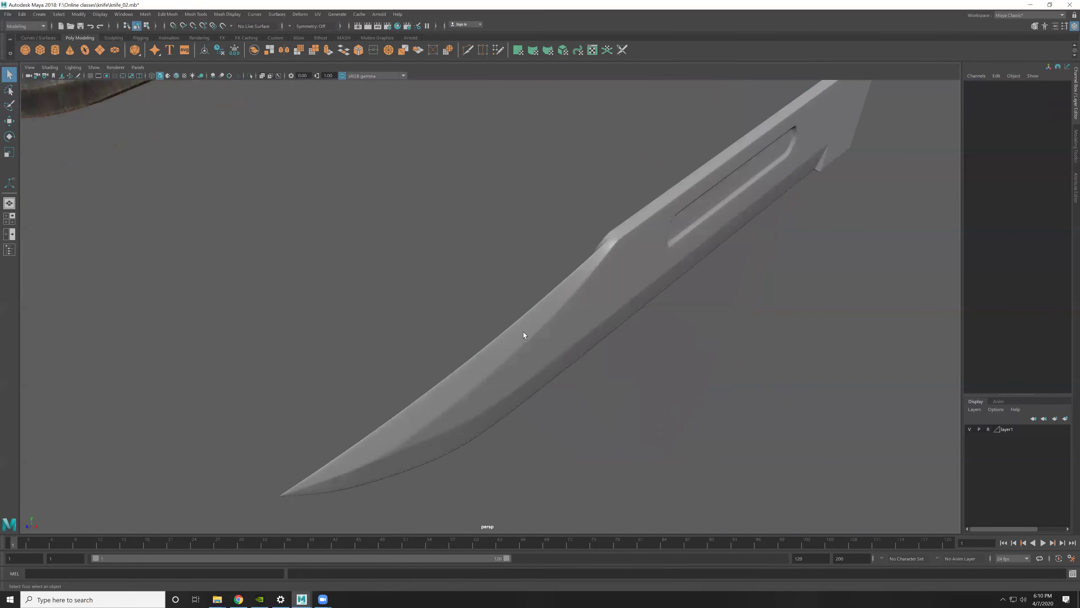
left_click(523, 335)
scroll(721, 335, "down", 5)
left_click(637, 316)
mouse_move(636, 316)
left_mouse_down("alt")
mouse_move(591, 287)
mouse_move(685, 265)
mouse_move(632, 297)
left_mouse_up("alt")
right_click_drag(632, 296, 579, 298, "alt")
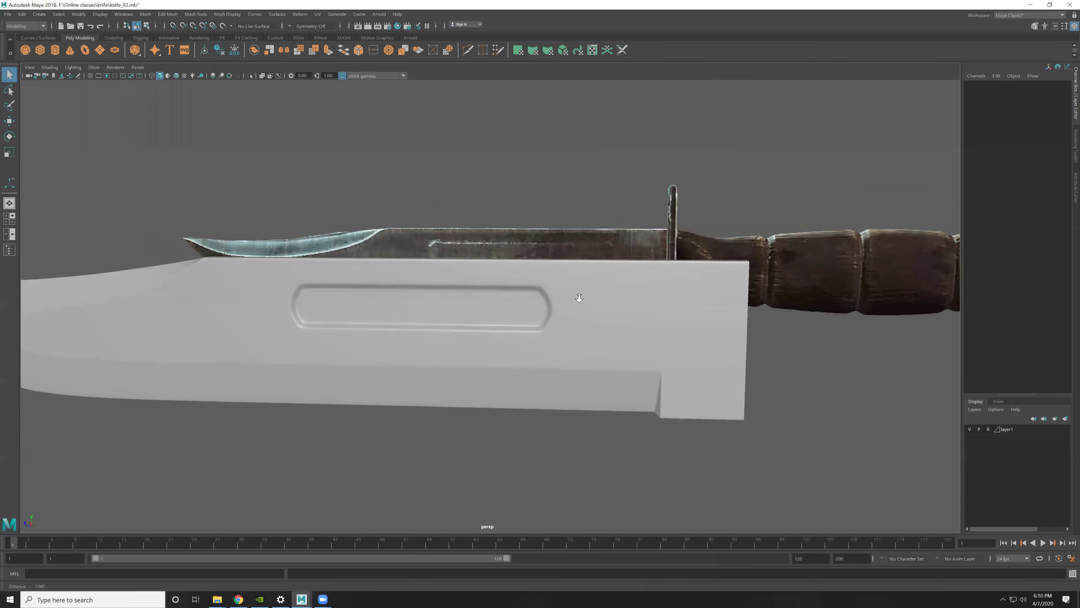
scroll(580, 298, "down", 3)
scroll(596, 302, "down", 3)
mouse_move(686, 316)
left_mouse_down("alt")
mouse_move(776, 301)
mouse_move(625, 393)
mouse_move(540, 188)
mouse_move(452, 383)
mouse_move(458, 333)
mouse_move(671, 400)
mouse_move(770, 406)
left_mouse_up("alt")
mouse_move(405, 209)
left_mouse_down("alt")
mouse_move(490, 292)
mouse_move(454, 284)
mouse_move(551, 291)
left_mouse_up("alt")
Step: Open the blade mesh's Material Attributes to show its Knife Blinn material
left_click(552, 291)
right_click_drag(555, 153, 553, 357)
right_click_drag(545, 243, 538, 445)
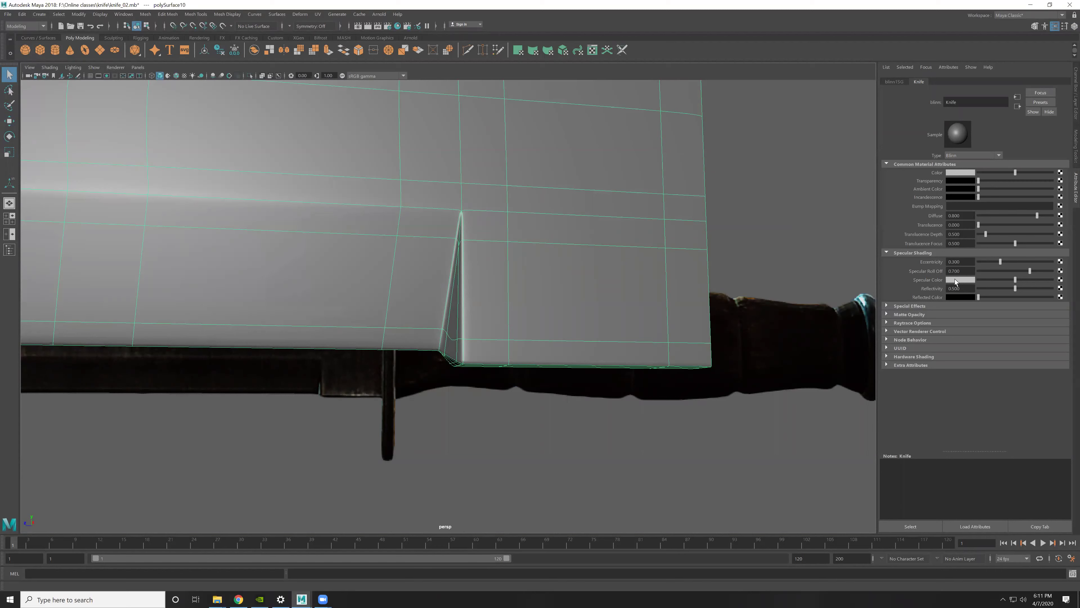
Step: Set the Knife material's specular colour to light blue, hue about 207, saturation about 0.6
left_click(966, 279)
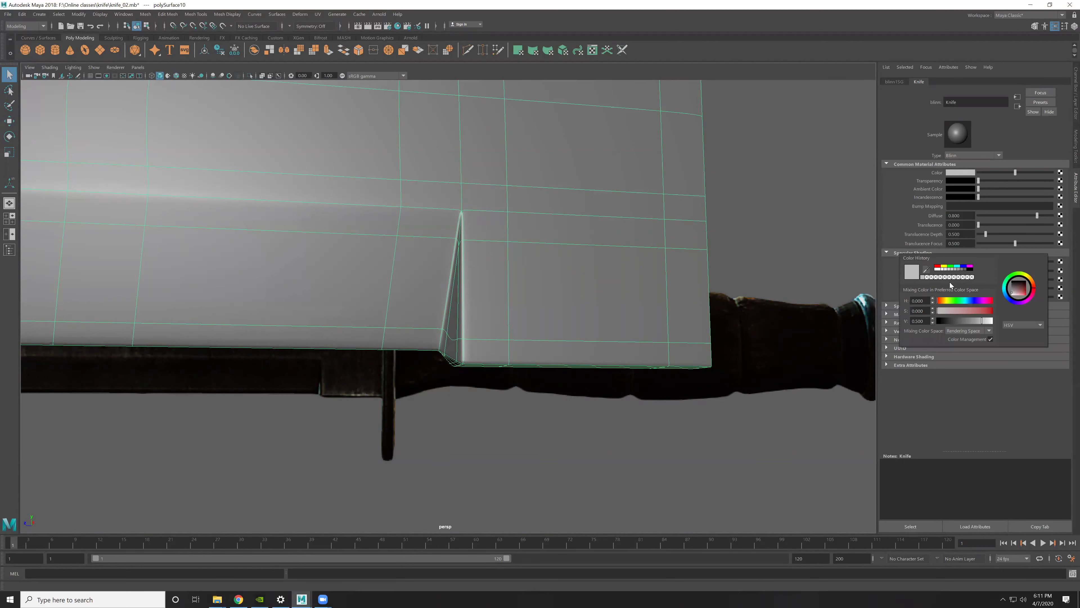
left_click(959, 280)
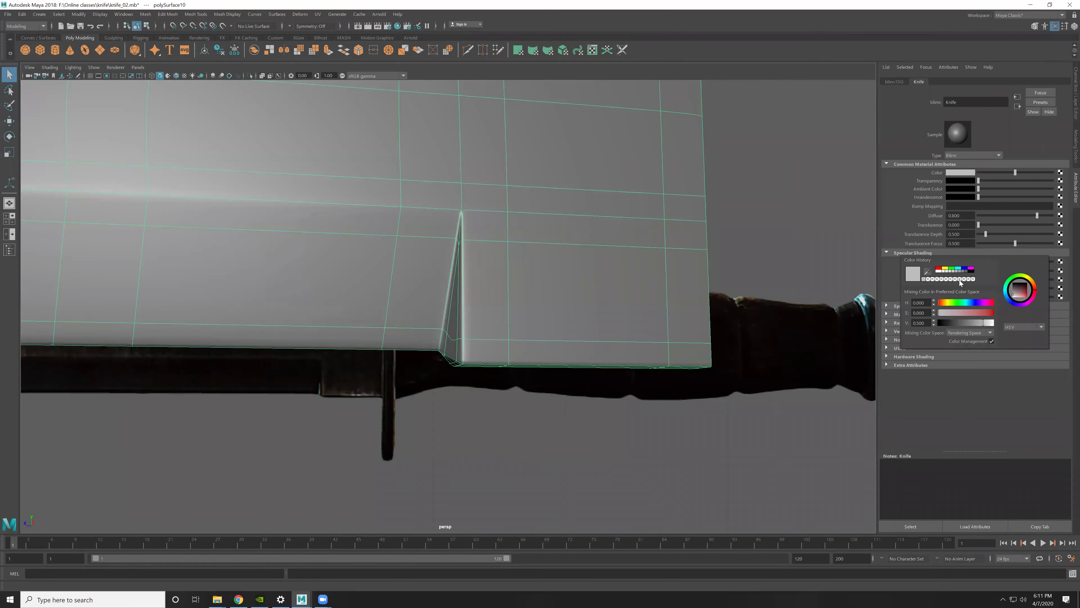
left_click(970, 303)
left_click(977, 312)
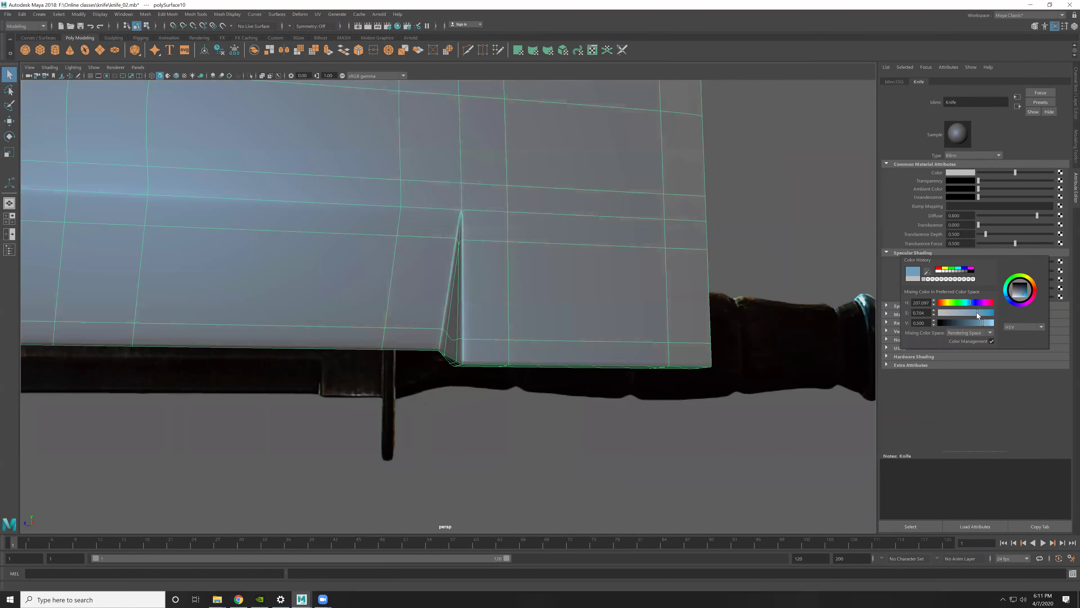
left_click_drag(974, 313, 971, 313)
left_click(826, 233)
Step: Orbit around the knife to check the bluish highlights and the knife slot
mouse_move(514, 325)
left_mouse_down("alt")
mouse_move(545, 309)
mouse_move(511, 309)
mouse_move(482, 284)
mouse_move(556, 367)
mouse_move(574, 362)
mouse_move(562, 288)
mouse_move(634, 290)
mouse_move(644, 328)
mouse_move(583, 273)
mouse_move(598, 275)
left_mouse_up("alt")
mouse_move(598, 275)
right_mouse_down("alt")
mouse_move(562, 217)
mouse_move(571, 231)
right_mouse_up("alt")
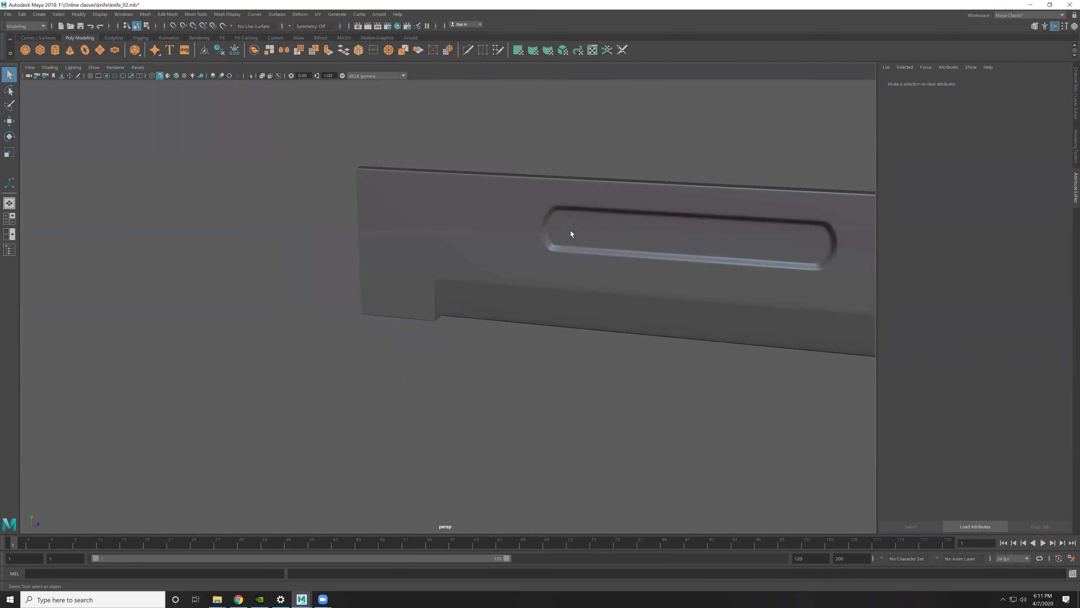
right_click_drag(682, 279, 504, 231, "alt")
mouse_move(504, 232)
left_mouse_down("alt")
mouse_move(508, 271)
mouse_move(377, 251)
mouse_move(562, 336)
mouse_move(560, 357)
mouse_move(528, 345)
mouse_move(745, 382)
mouse_move(639, 381)
mouse_move(606, 325)
left_mouse_up("alt")
right_click_drag(606, 328, 585, 336, "alt")
Step: Close in on the blade's shoulder and select the edge loop across the blade
left_click(585, 335)
mouse_move(578, 285)
right_mouse_down("alt")
mouse_move(632, 349)
mouse_move(558, 260)
mouse_move(526, 338)
mouse_move(566, 388)
mouse_move(533, 266)
right_mouse_up("alt")
left_click(533, 265)
right_click_drag(659, 353, 650, 352, "alt")
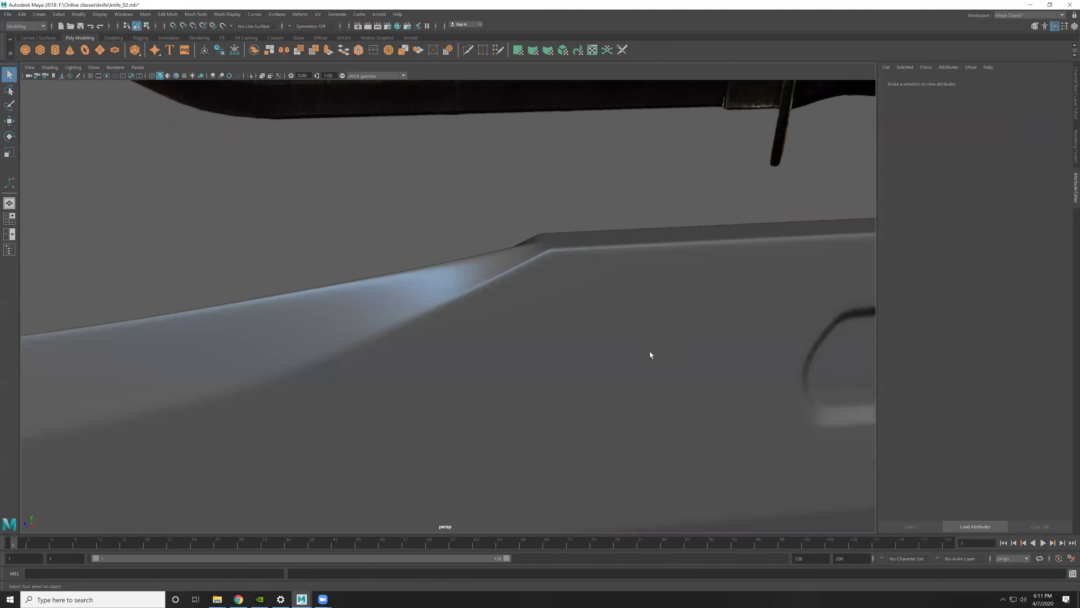
left_click(600, 345)
mouse_move(600, 346)
left_mouse_down("alt")
mouse_move(614, 326)
mouse_move(558, 382)
left_mouse_up("alt")
mouse_move(557, 383)
right_mouse_down("alt")
mouse_move(610, 315)
mouse_move(596, 356)
right_mouse_up("alt")
key("F10")
double_click(603, 354)
Step: Delete the selected edge loop, then bevel the edges with 2 segments and an adjusted fraction
key("Delete")
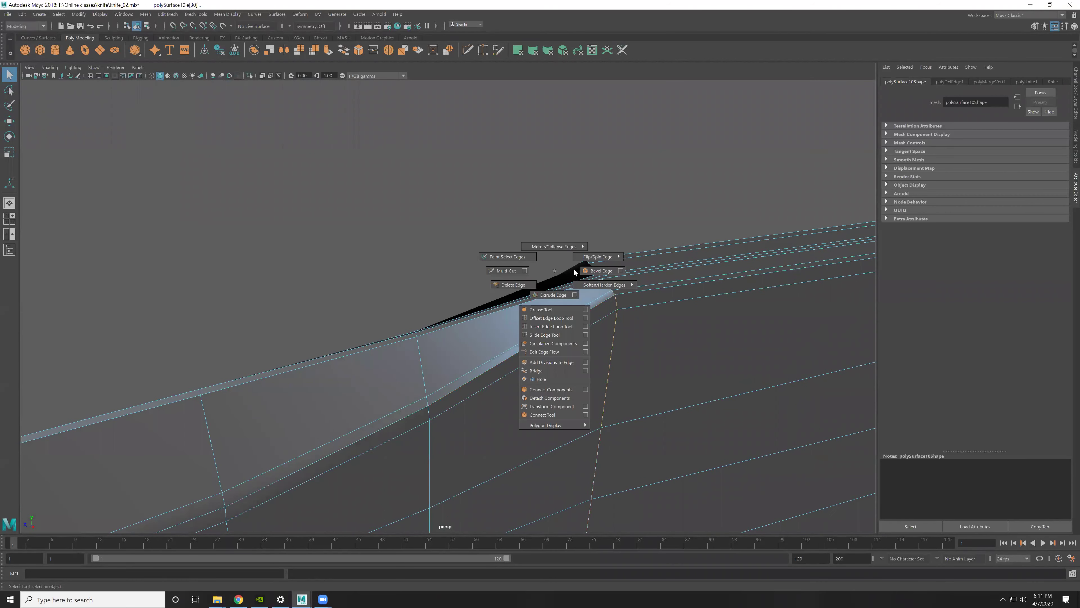
right_click_drag(601, 299, 577, 268, "shift")
left_click_drag(724, 311, 730, 311)
scroll(550, 277, "down", 3)
scroll(499, 348, "down", 3)
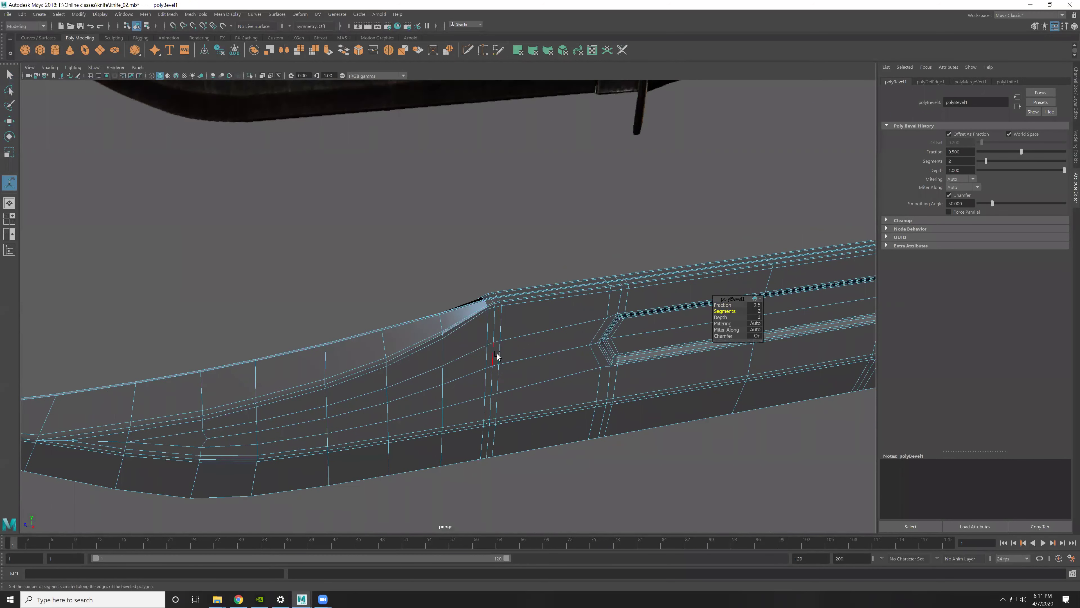
left_click_drag(722, 305, 624, 313)
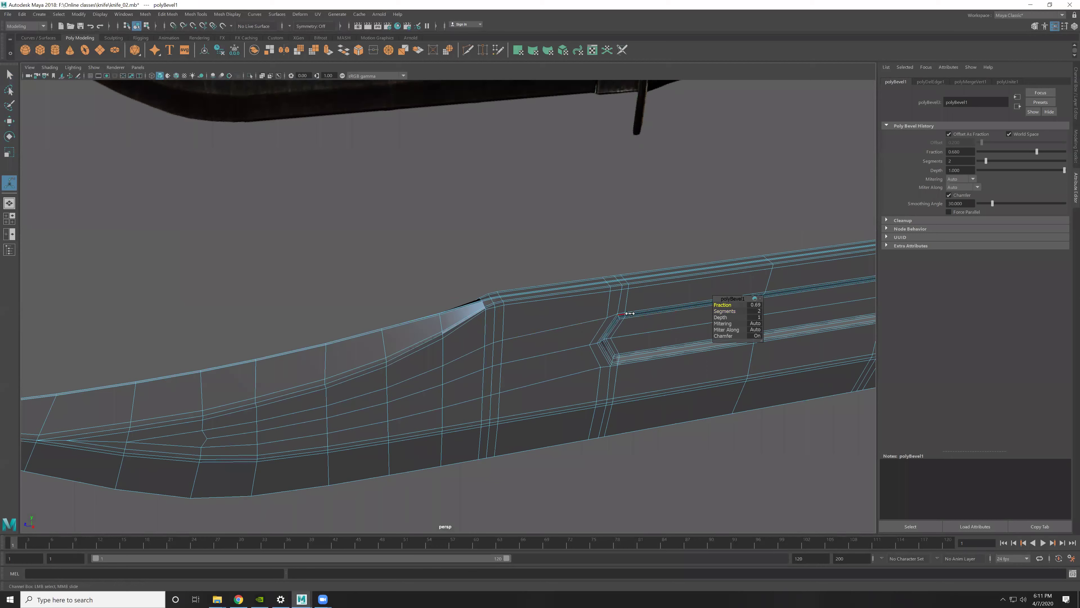
key("q")
key("3")
Step: Inspect the smoothed knife from the side and move in toward the blade spine
left_click(453, 270)
scroll(454, 270, "up", 5)
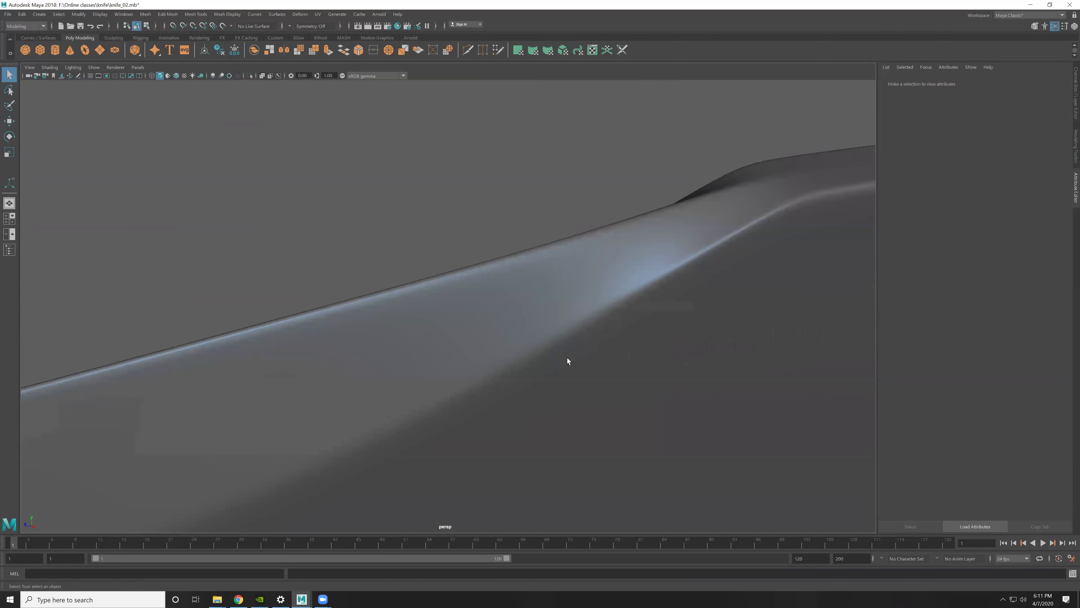
scroll(811, 276, "down", 5)
left_click_drag(810, 276, 817, 271, "alt")
scroll(720, 268, "up", 3)
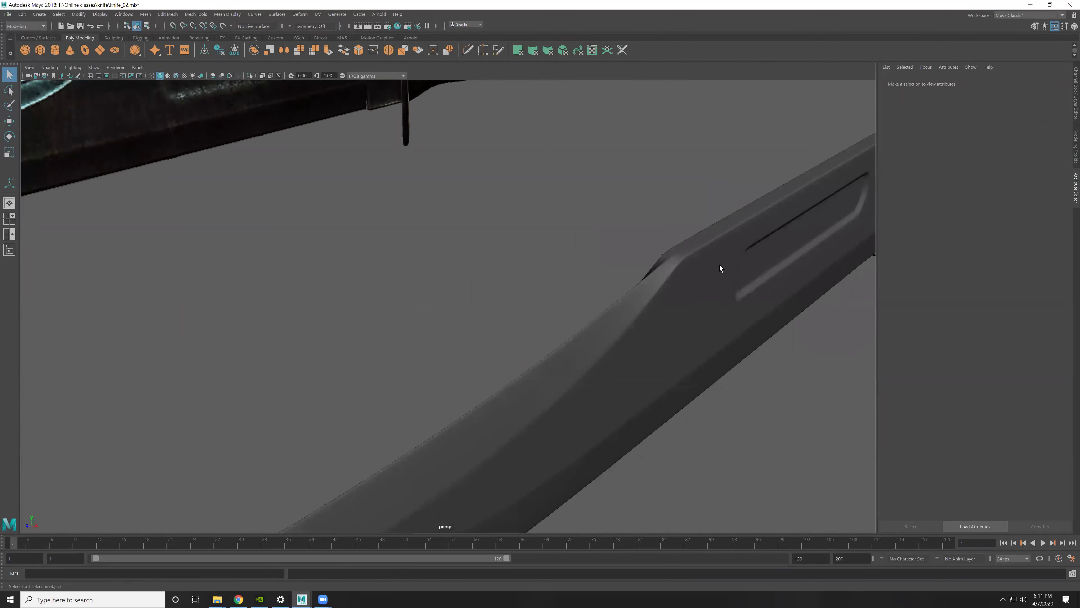
scroll(718, 228, "down", 5)
left_click_drag(479, 260, 594, 286, "alt")
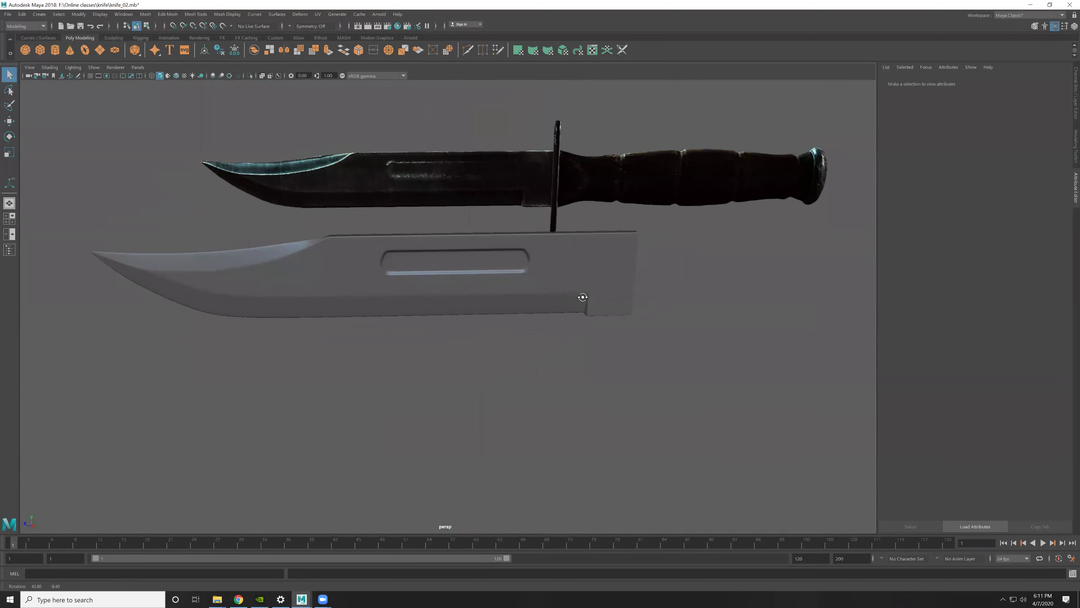
scroll(510, 243, "up", 3)
left_click(490, 224)
mouse_move(524, 264)
left_mouse_down("alt")
mouse_move(534, 279)
mouse_move(394, 265)
mouse_move(578, 281)
mouse_move(337, 304)
left_mouse_up("alt")
scroll(622, 295, "up", 5)
right_click_drag(337, 304, 368, 314, "alt")
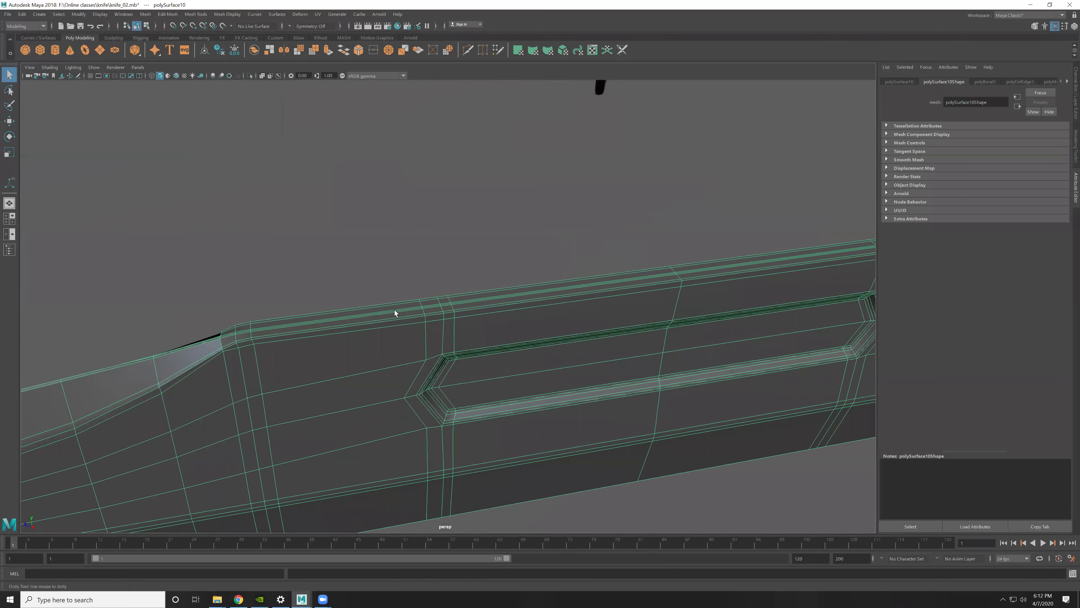
Step: Undo the last bevel on the blade
key("ctrl+z")
key("ctrl+z")
key("ctrl+z")
key("ctrl+z")
key("ctrl+z")
key("ctrl+z")
key("ctrl+z")
key("ctrl+z")
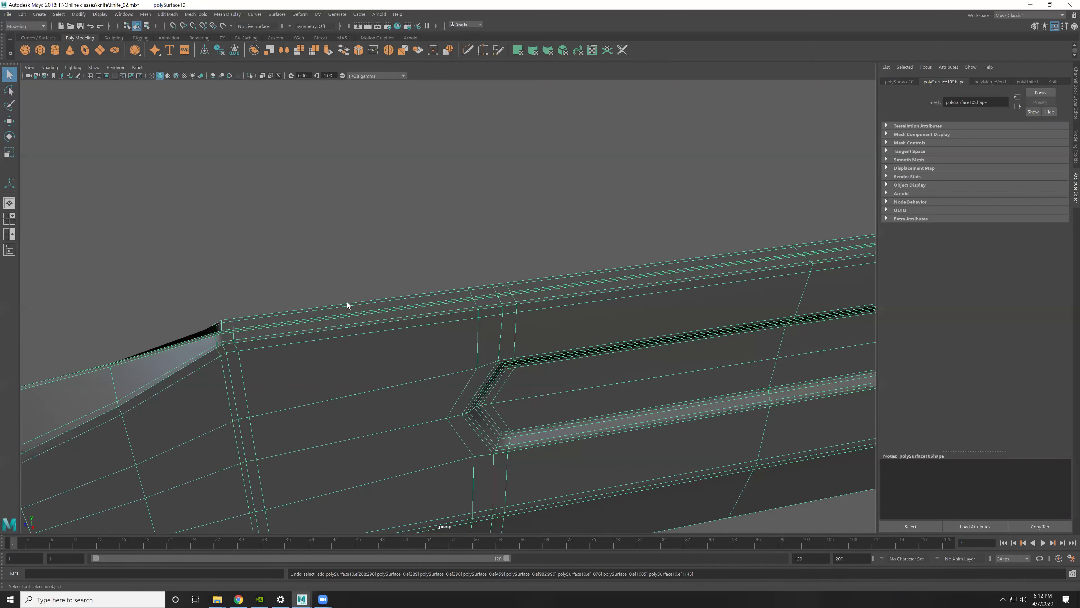
left_click(347, 303)
scroll(364, 367, "up", 2)
scroll(610, 357, "up", 5)
scroll(496, 385, "down", 4)
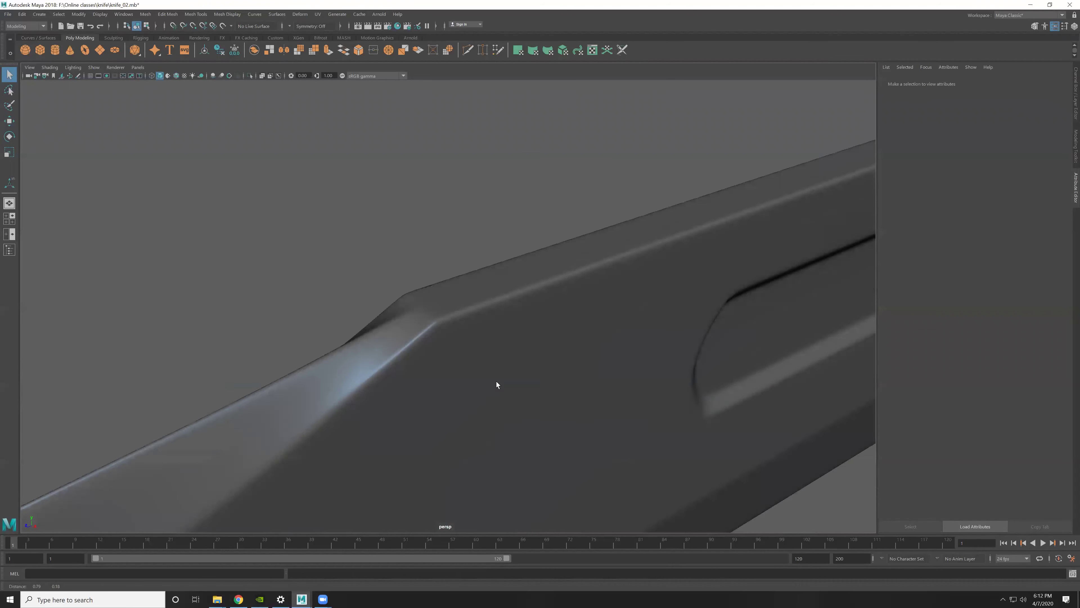
mouse_move(434, 314)
middle_mouse_down("alt")
mouse_move(501, 354)
mouse_move(482, 362)
mouse_move(480, 338)
mouse_move(416, 363)
middle_mouse_up("alt")
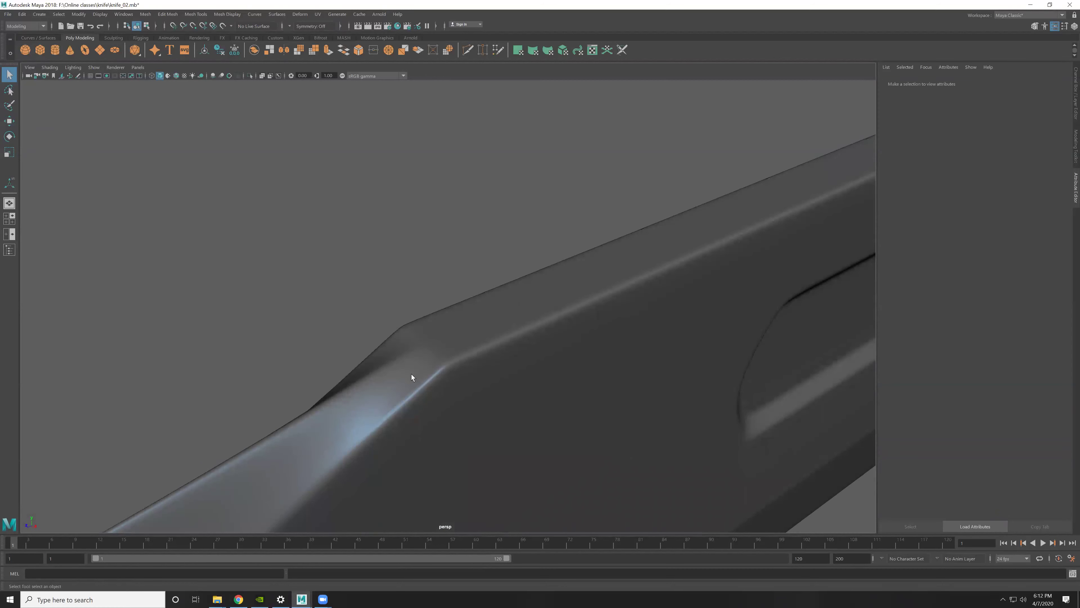
Step: With smooth preview off, select edge e[30] near the blade's spine corner
left_click(478, 367)
right_click_drag(454, 409, 431, 417)
key("1")
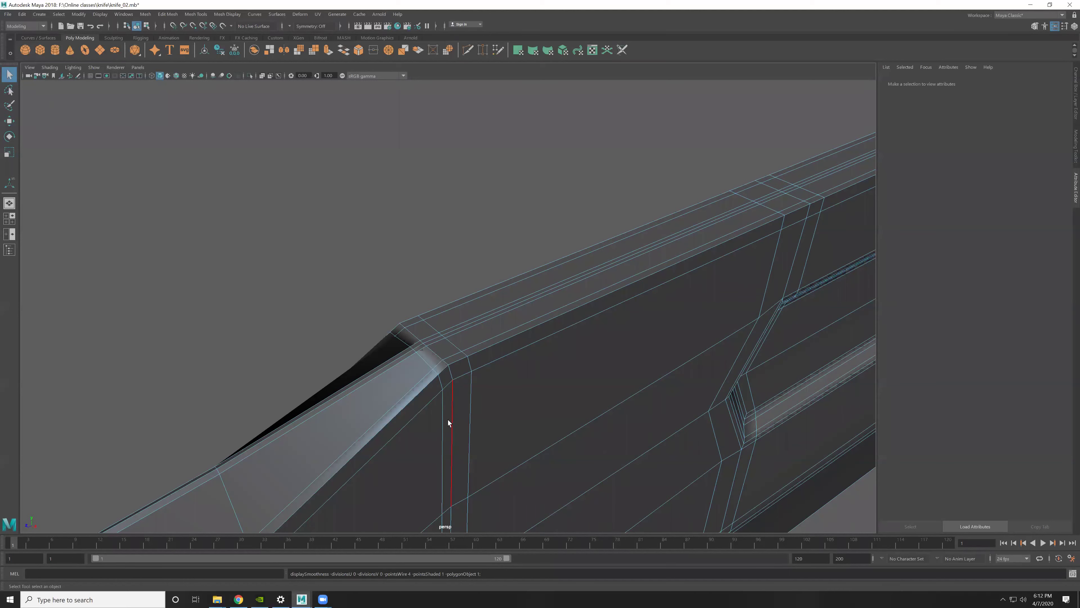
double_click(443, 428)
double_click(482, 400)
mouse_move(482, 400)
left_mouse_down("alt")
mouse_move(545, 442)
mouse_move(488, 386)
mouse_move(479, 289)
mouse_move(472, 322)
left_mouse_up("alt")
left_click(457, 395)
left_click(441, 251)
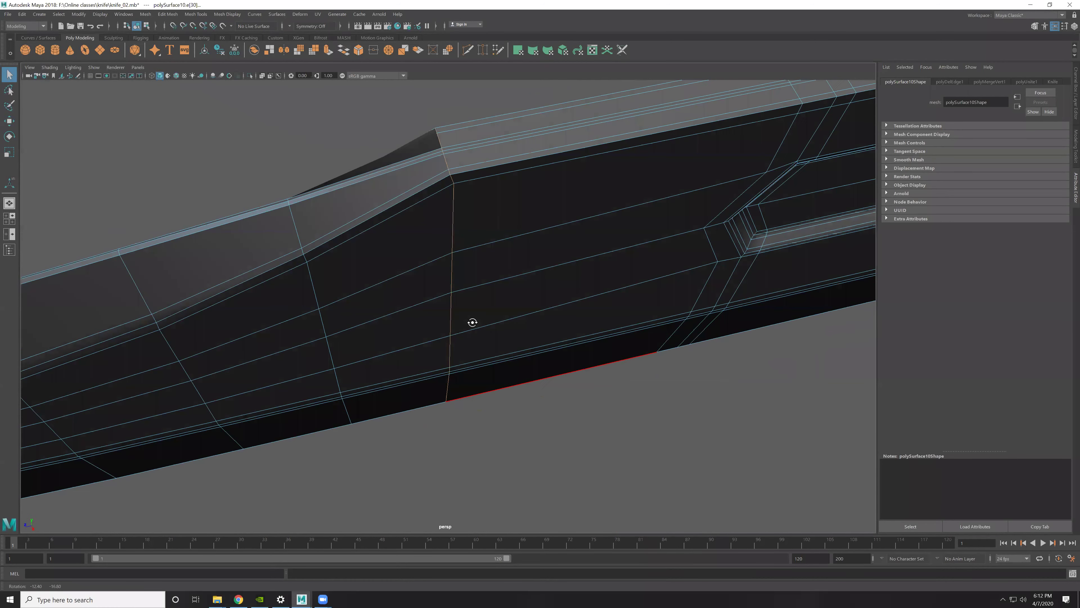
Step: Bevel the selected spine-corner edge with 2 segments
left_click_drag(480, 257, 443, 206, "alt")
right_click_drag(443, 207, 476, 205, "shift")
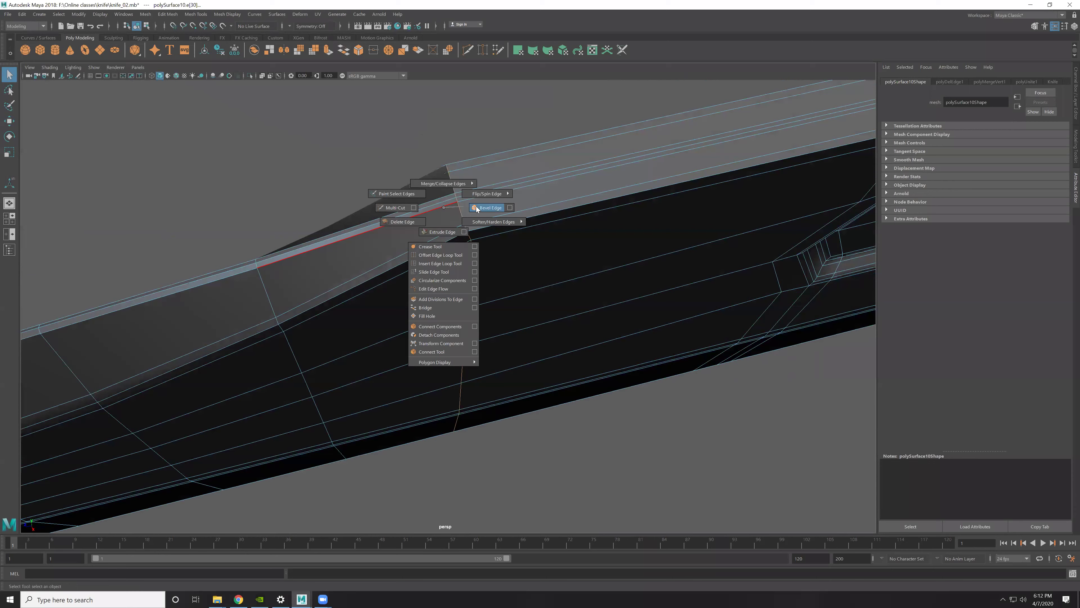
left_click(723, 311)
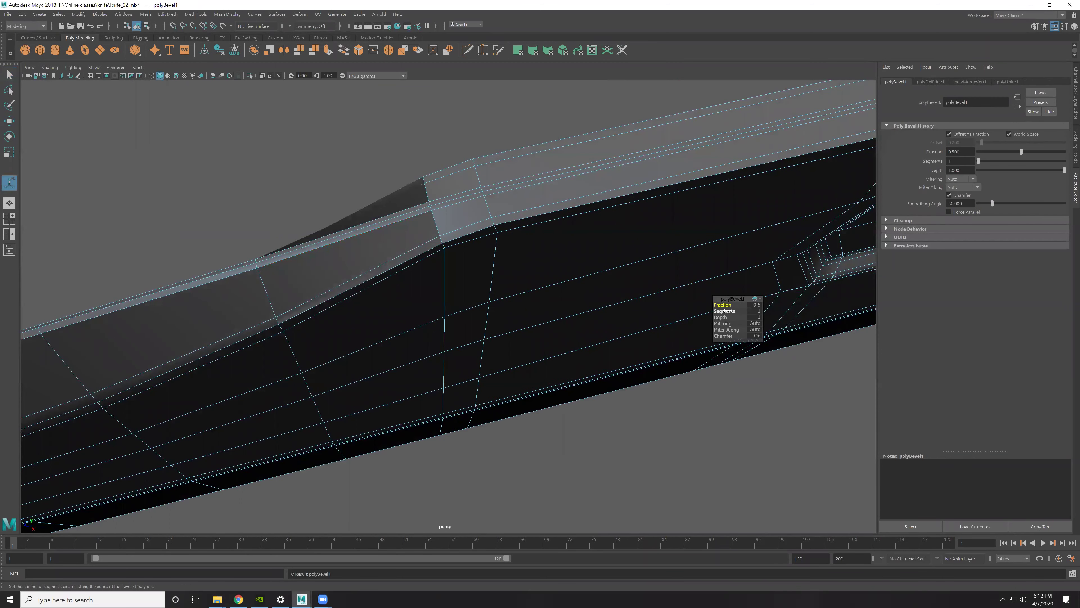
middle_click_drag(543, 295, 550, 296)
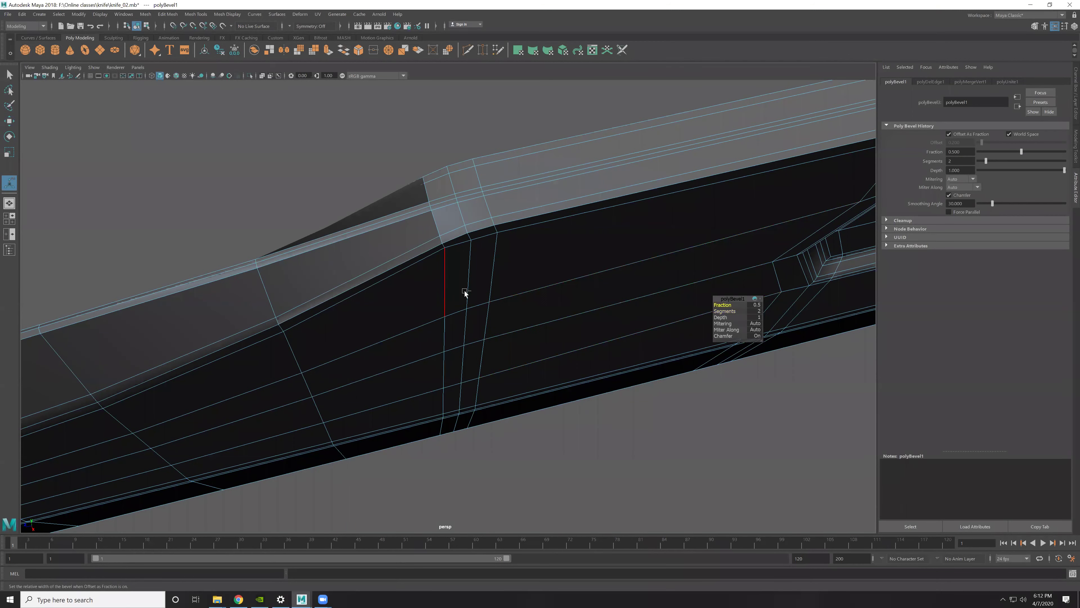
right_click_drag(465, 382, 587, 286)
mouse_move(587, 285)
left_mouse_down("alt")
mouse_move(525, 366)
mouse_move(503, 339)
left_mouse_up("alt")
Step: Raise the spine-corner vertex upward in Y
key("F9")
left_click_drag(476, 246, 435, 187, "alt")
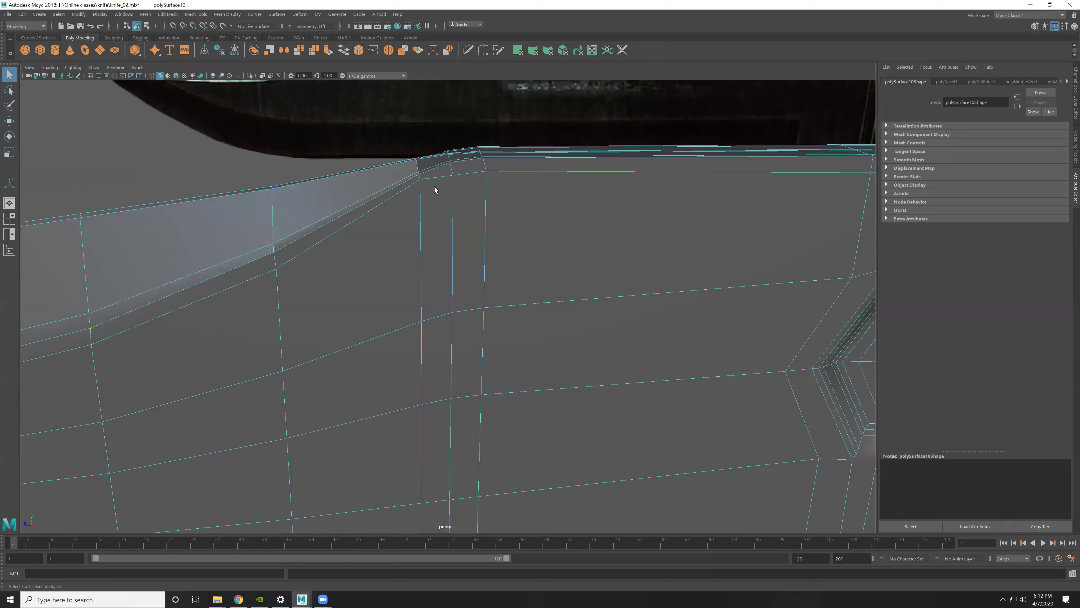
mouse_move(365, 220)
left_mouse_down("alt")
mouse_move(456, 224)
mouse_move(519, 156)
left_mouse_up("alt")
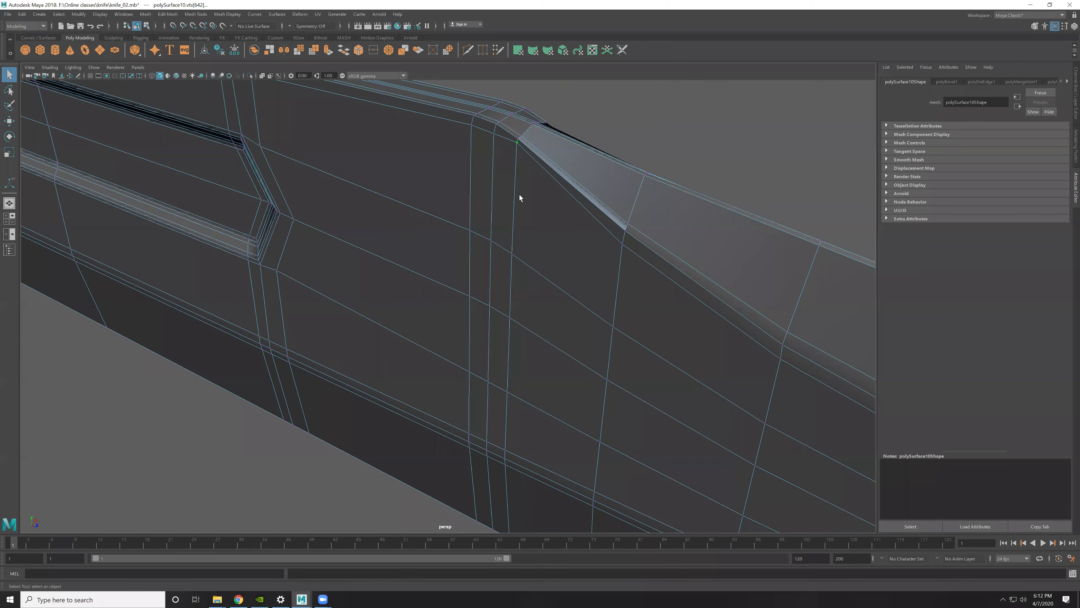
left_click_drag(549, 194, 510, 215, "alt")
key("w")
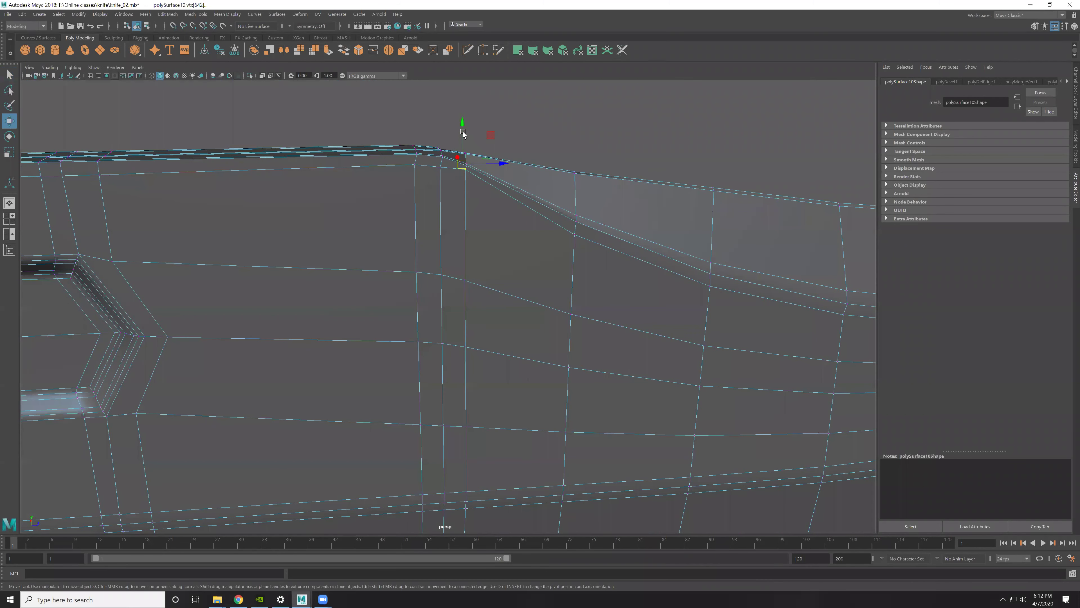
left_click_drag(463, 129, 463, 129)
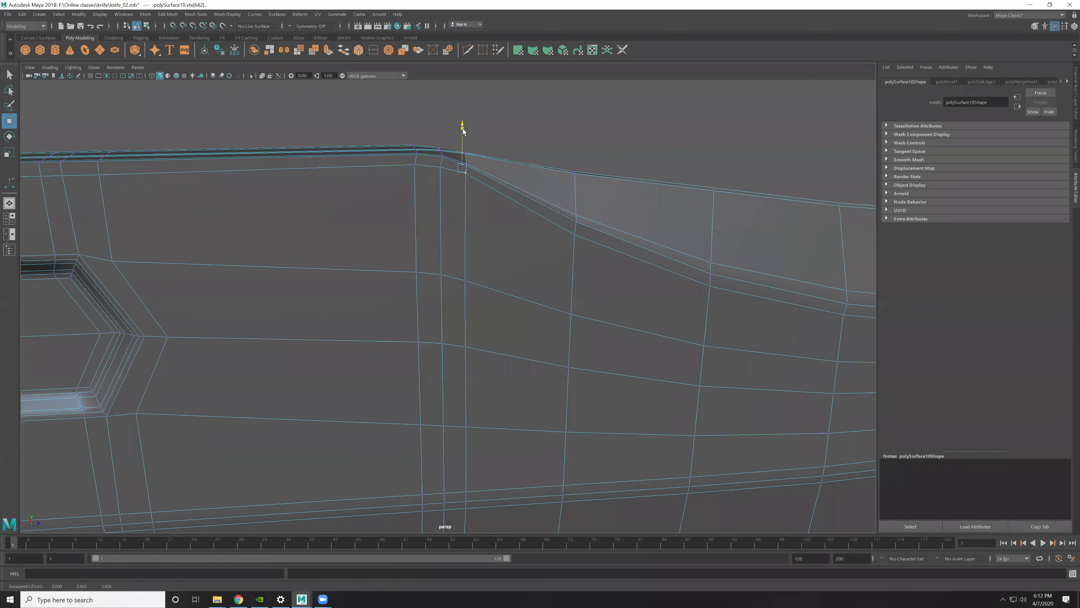
left_click_drag(574, 155, 501, 184, "alt")
Step: Insert a new edge loop across the blade with Multi-Cut on the low-poly cage
mouse_move(473, 233)
left_mouse_down("alt")
mouse_move(390, 189)
mouse_move(476, 278)
mouse_move(491, 279)
mouse_move(486, 267)
mouse_move(634, 369)
mouse_move(500, 328)
mouse_move(532, 425)
mouse_move(517, 293)
mouse_move(545, 357)
mouse_move(482, 396)
left_mouse_up("alt")
left_click(481, 396)
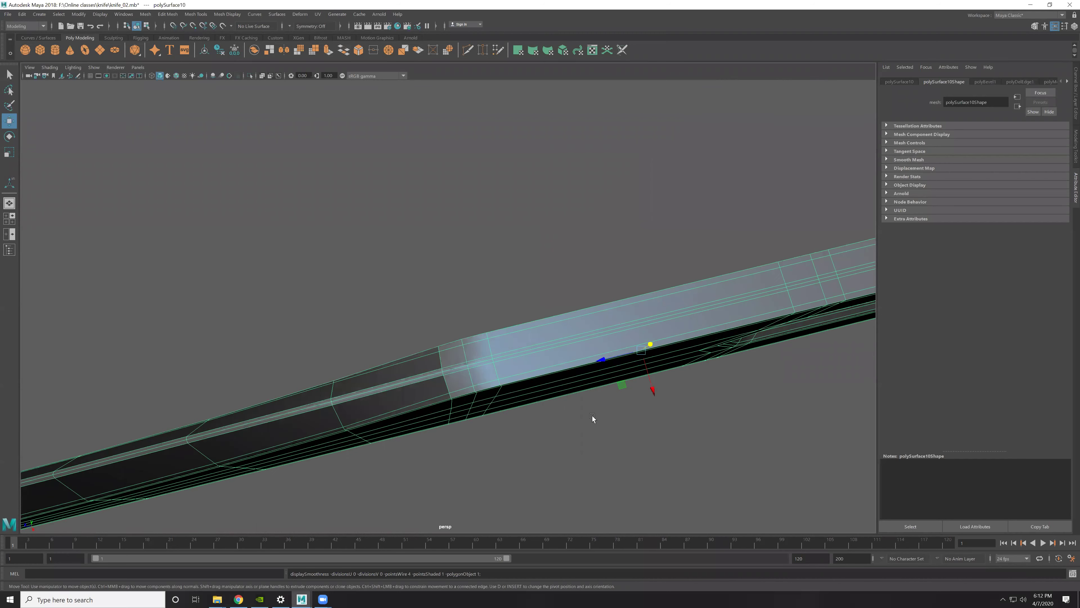
key("1")
key("y")
left_click(490, 314, "ctrl")
key("w")
left_click(522, 252)
mouse_move(522, 252)
left_mouse_down("alt")
mouse_move(456, 297)
mouse_move(486, 307)
mouse_move(367, 305)
mouse_move(547, 344)
mouse_move(569, 337)
mouse_move(561, 381)
mouse_move(488, 377)
mouse_move(465, 295)
mouse_move(548, 319)
mouse_move(616, 403)
mouse_move(608, 359)
left_mouse_up("alt")
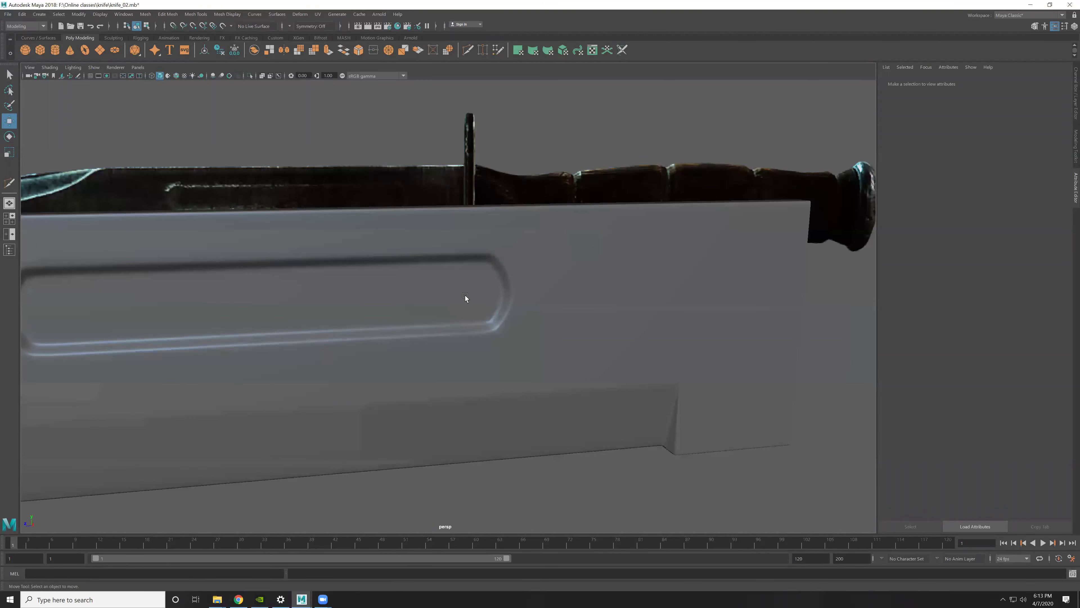
Step: Reselect the blade and orbit to an angled view of it beside the reference
left_click(518, 315)
scroll(599, 386, "down", 5)
left_click(668, 387)
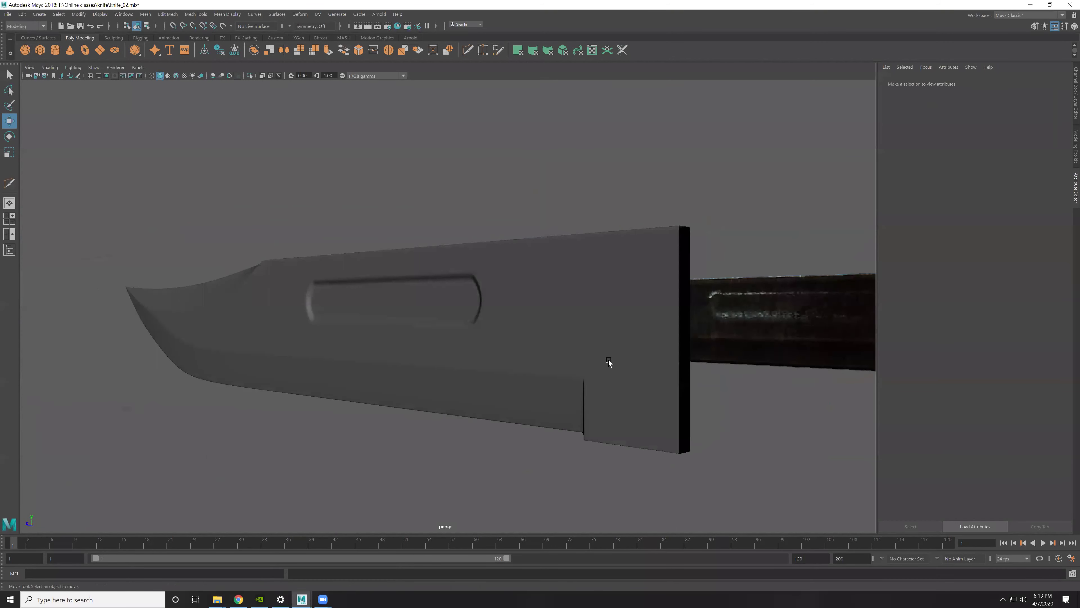
left_click(681, 383)
key("1")
mouse_move(697, 392)
left_mouse_down("alt")
mouse_move(628, 328)
mouse_move(672, 353)
mouse_move(604, 339)
mouse_move(620, 359)
mouse_move(484, 284)
mouse_move(523, 278)
left_mouse_up("alt")
right_click_drag(523, 277, 506, 275)
Step: Select two back-end vertices, then an edge on the blade's thickness
left_click(523, 274)
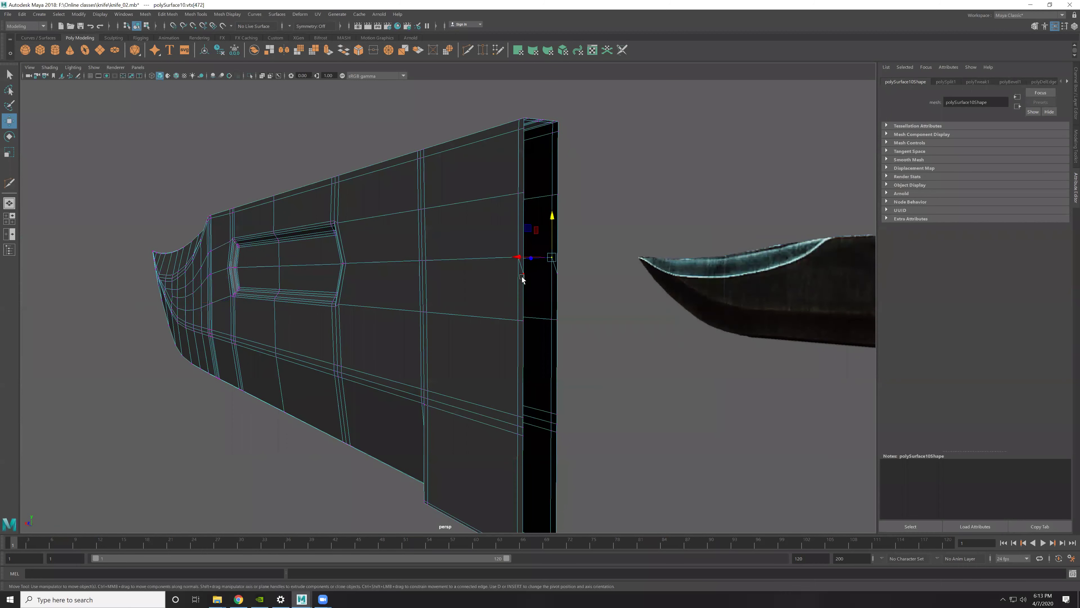
left_click(558, 274, "shift")
mouse_move(555, 289)
left_mouse_down("alt")
mouse_move(560, 265)
mouse_move(573, 336)
left_mouse_up("alt")
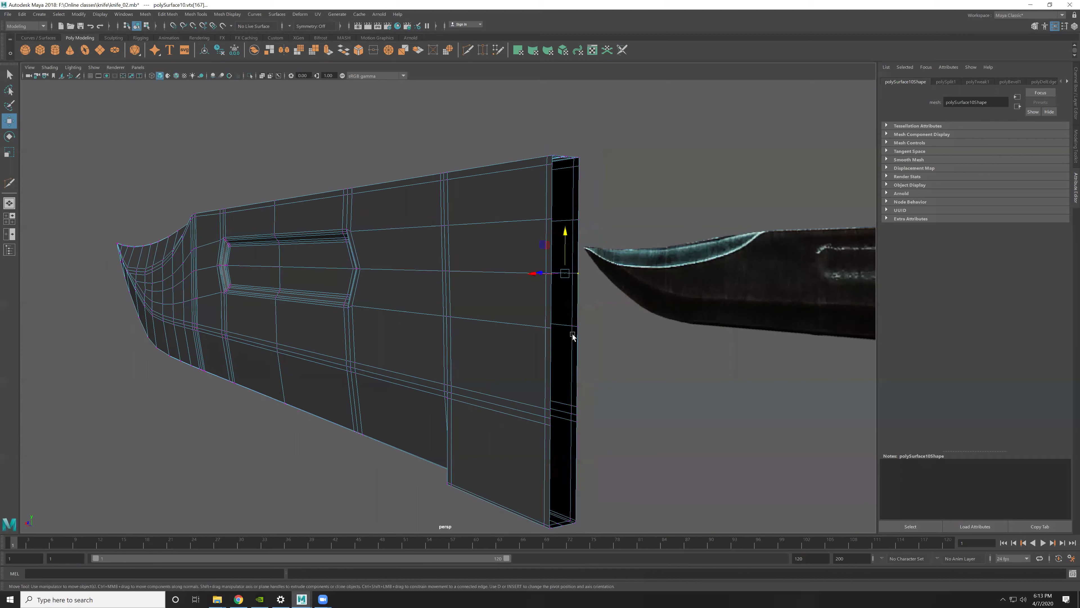
mouse_move(531, 374)
left_mouse_down("alt")
mouse_move(509, 394)
mouse_move(583, 367)
mouse_move(608, 307)
left_mouse_up("alt")
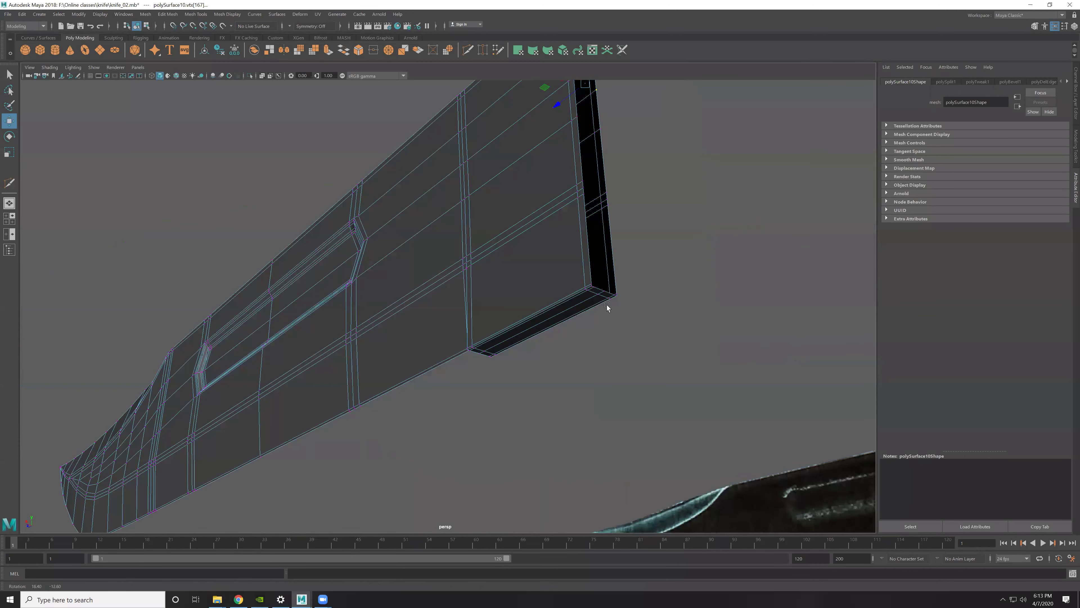
key("F10")
left_click(586, 232)
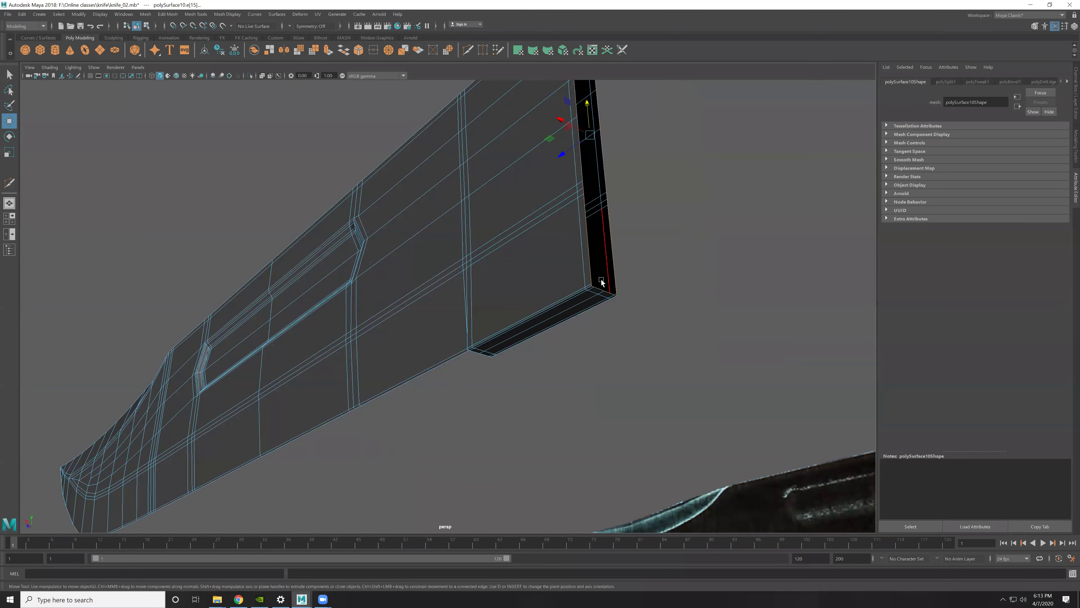
key("F8")
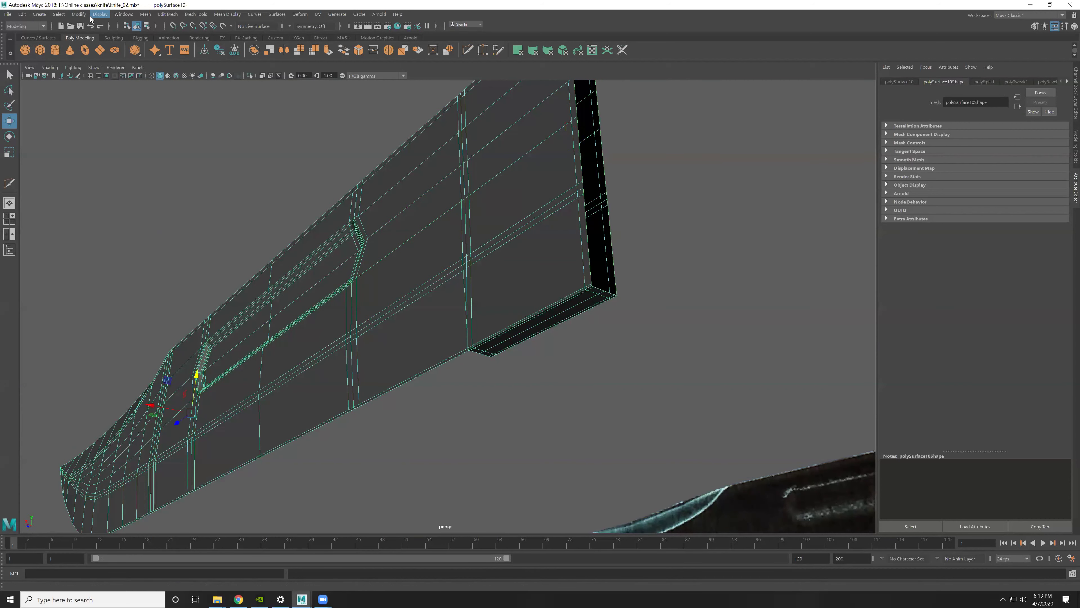
Step: Turn on the Poly Count heads-up display: 729 verts, 1430 edges, 722 faces
left_click(96, 15)
mouse_move(124, 44)
left_click(260, 161)
key("F10")
Step: Orbit around and frame the whole blade mesh beside the reference knife
mouse_move(470, 259)
left_mouse_down("alt")
mouse_move(440, 261)
mouse_move(585, 245)
left_mouse_up("alt")
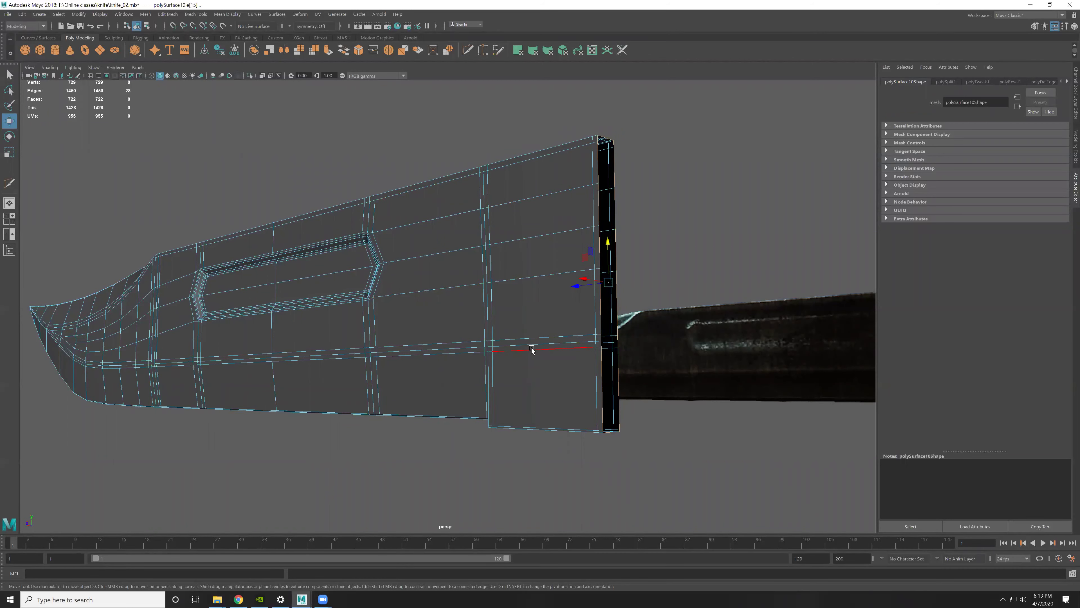
right_click_drag(532, 347, 434, 349, "alt")
left_click_drag(433, 349, 571, 434, "alt")
right_click_drag(572, 434, 700, 444, "alt")
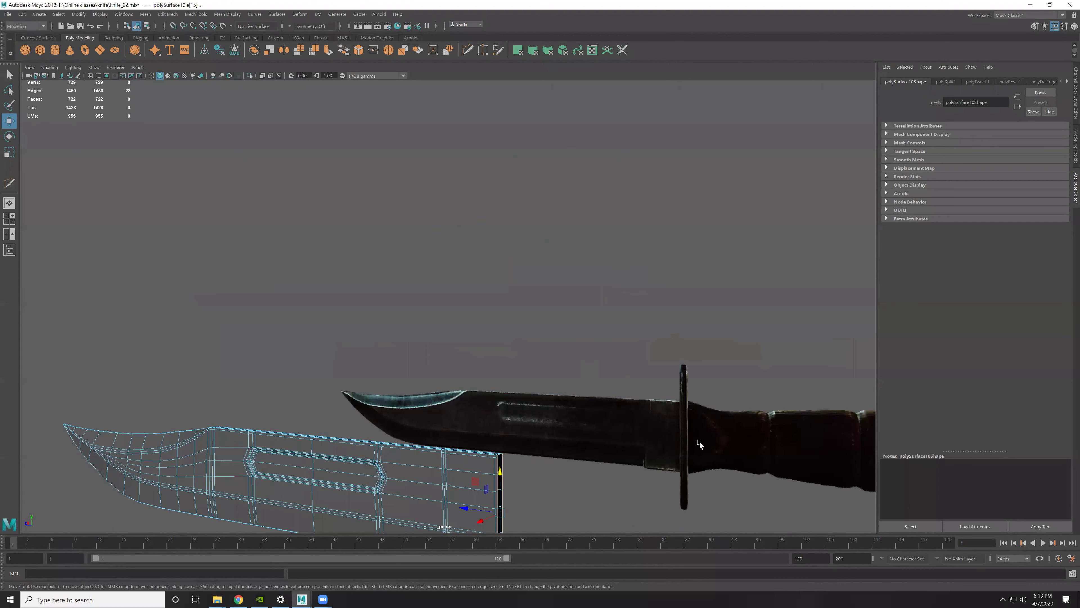
middle_click_drag(699, 444, 527, 263, "alt")
key("F8")
key("f")
mouse_move(584, 356)
left_mouse_down("alt")
mouse_move(680, 290)
mouse_move(675, 342)
left_mouse_up("alt")
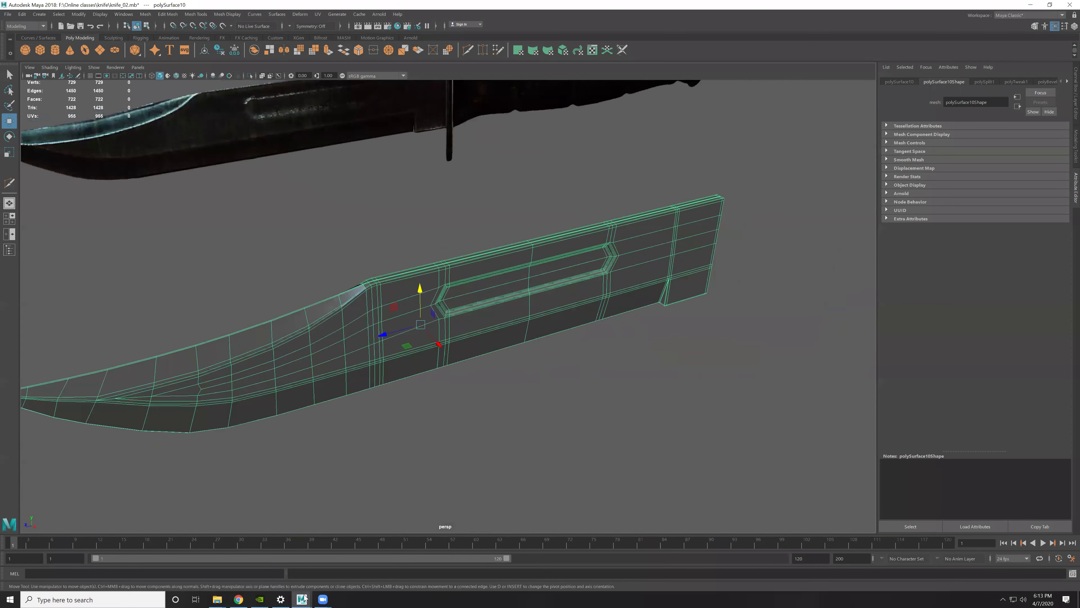
mouse_move(674, 342)
right_mouse_down("alt")
mouse_move(637, 295)
mouse_move(694, 319)
right_mouse_up("alt")
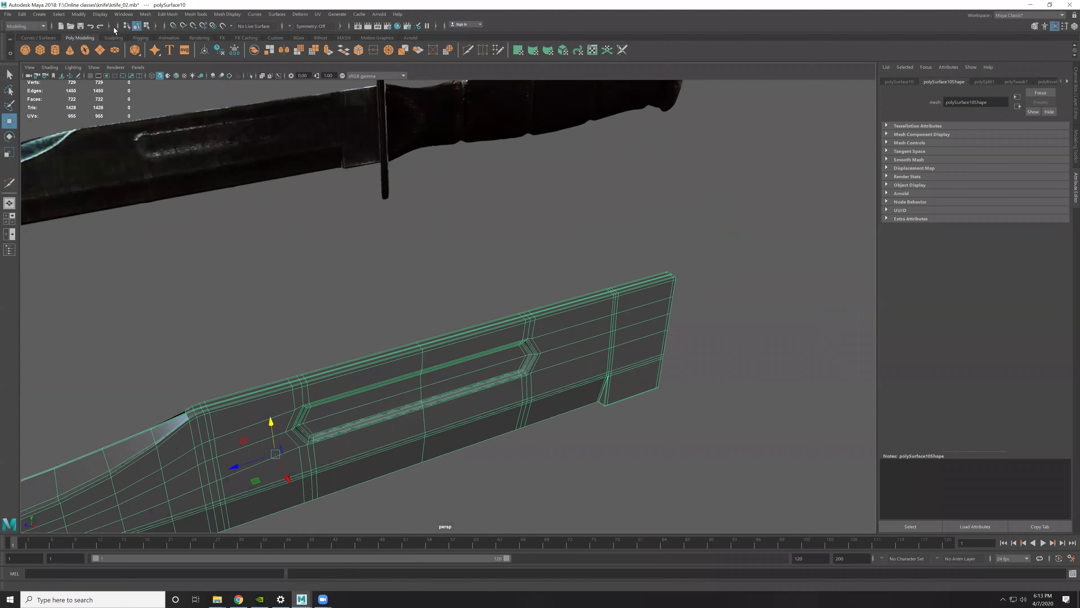
Step: Create a polygon cylinder with 16 axis subdivisions
left_click(49, 52)
key("ctrl+a")
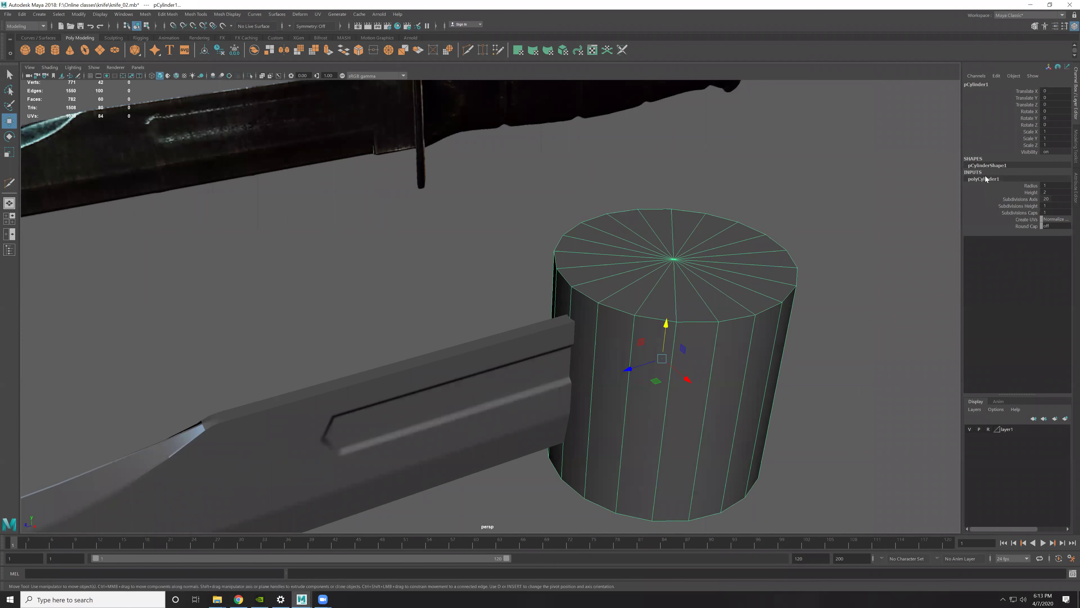
double_click(1047, 199)
type("6")
key("Return")
Step: Rotate the cylinder 90° on X so it lies on its side
left_click_drag(854, 266, 820, 277, "alt")
key("F11")
left_click_drag(776, 314, 797, 378, "alt")
right_click_drag(797, 377, 634, 210, "alt")
left_click_drag(634, 210, 719, 203, "alt")
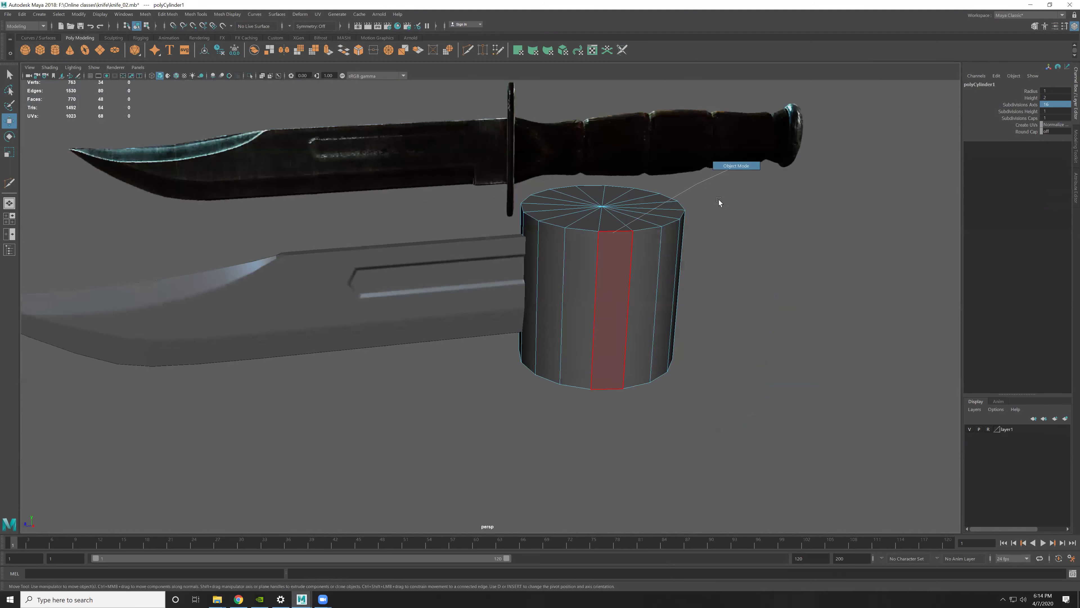
key("F8")
key("e")
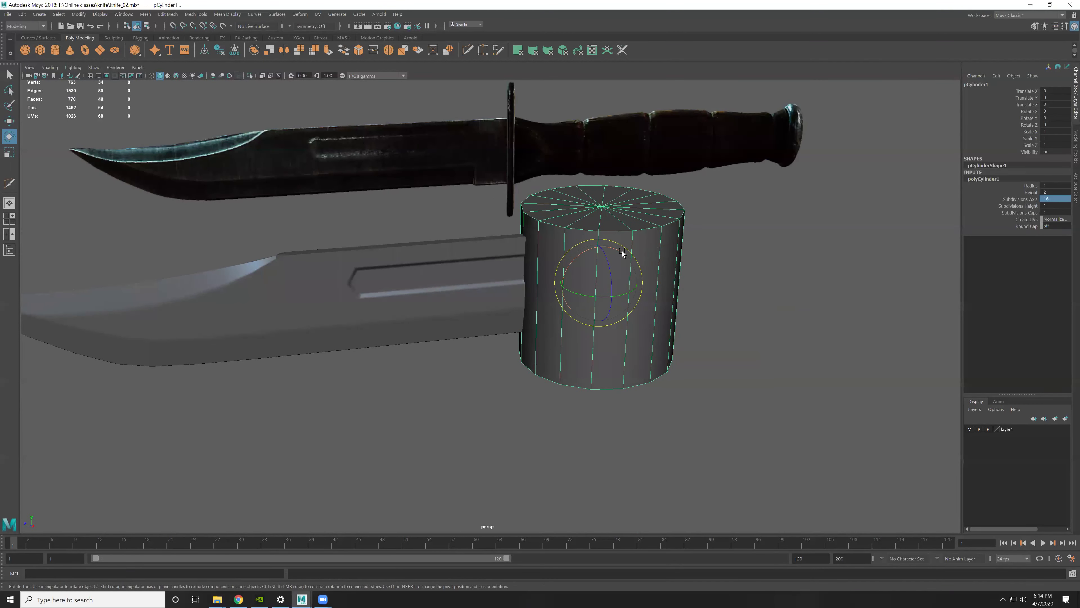
mouse_move(623, 251)
left_mouse_down()
mouse_move(648, 284)
mouse_move(613, 281)
mouse_move(600, 208)
left_mouse_up()
Step: Raise the cylinder and slide it to the guard position in the side view
key("r")
key("w")
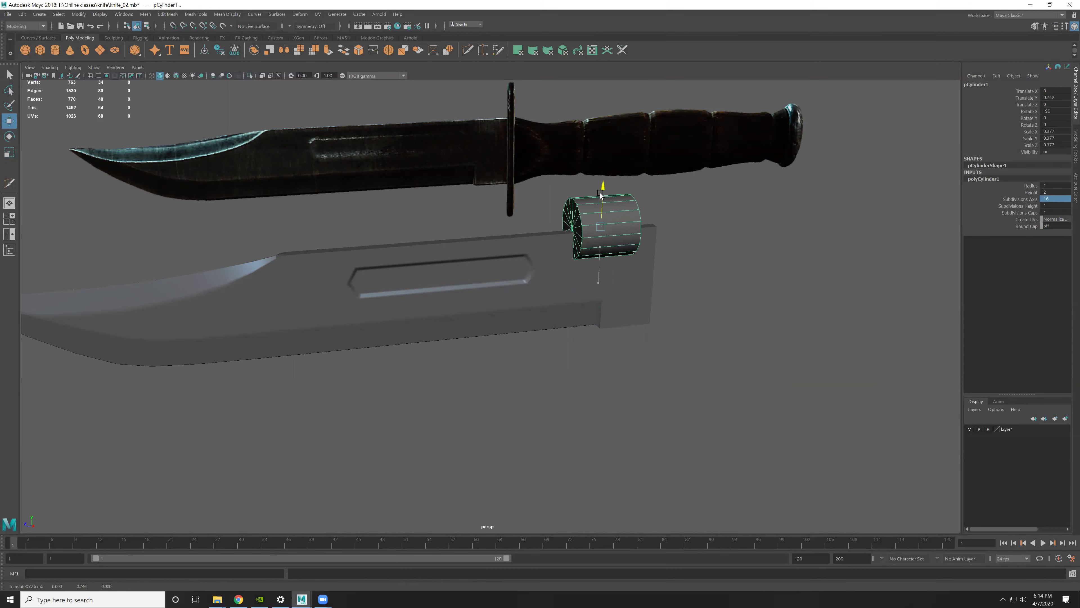
mouse_move(701, 236)
left_mouse_down("alt")
mouse_move(717, 249)
mouse_move(701, 268)
left_mouse_up("alt")
key("space")
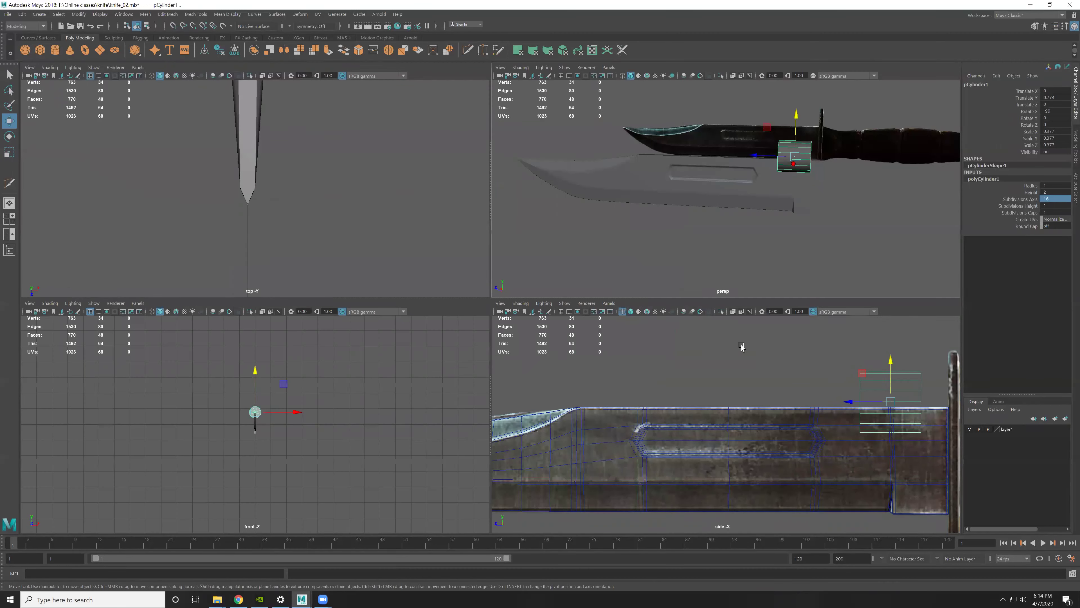
key("space")
key("a")
key("f")
key("a")
scroll(489, 307, "up", 1)
left_click_drag(452, 306, 494, 306)
Step: Flatten the cylinder into a thinner disc, raise it higher and shift it along its depth
key("r")
left_click_drag(562, 306, 533, 305)
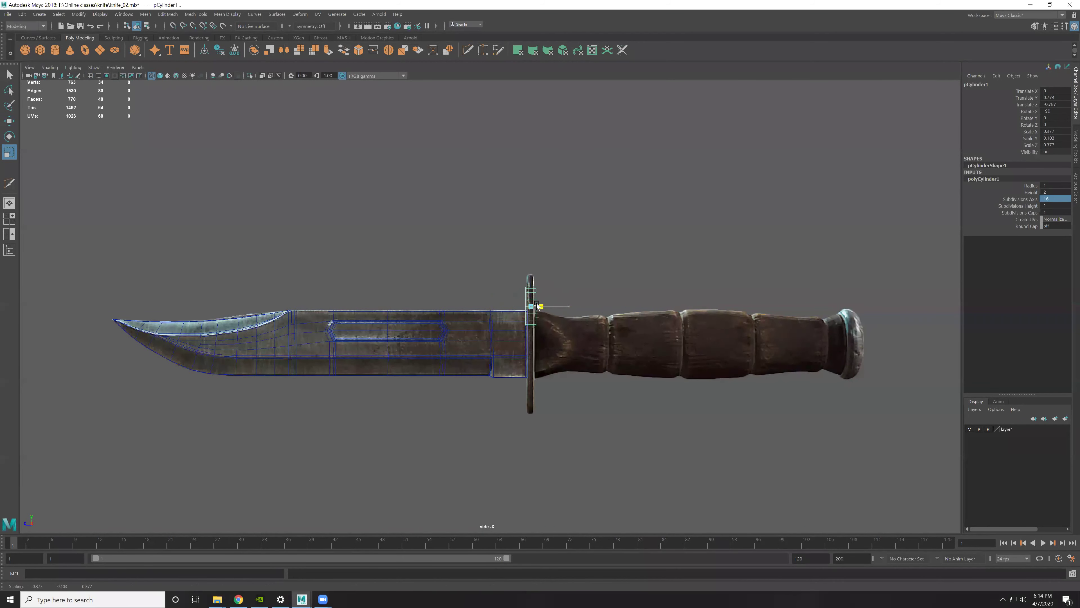
key("w")
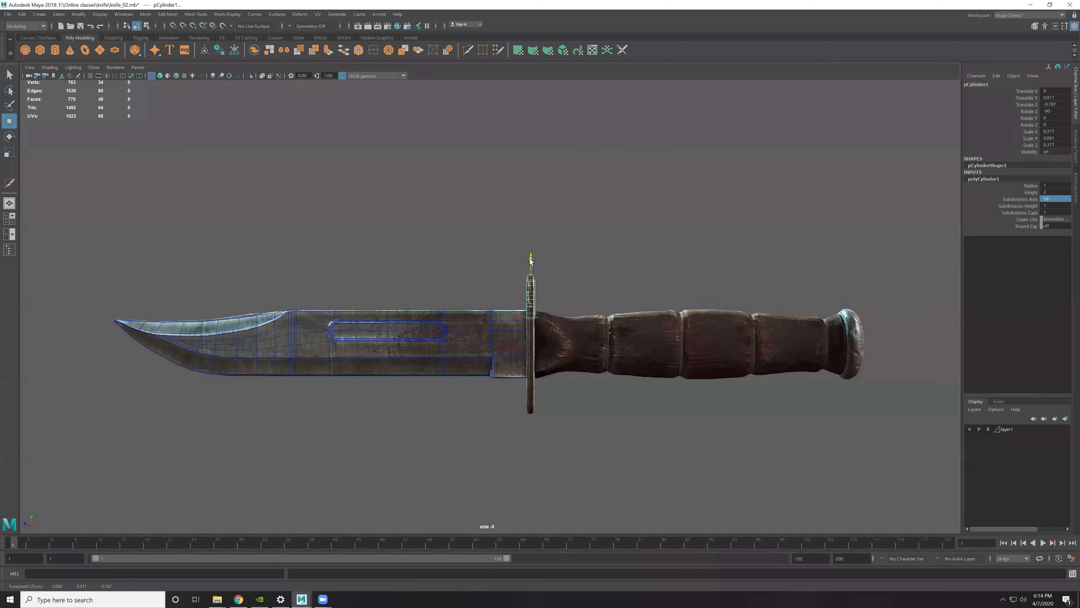
left_click_drag(532, 272, 532, 224)
key("f")
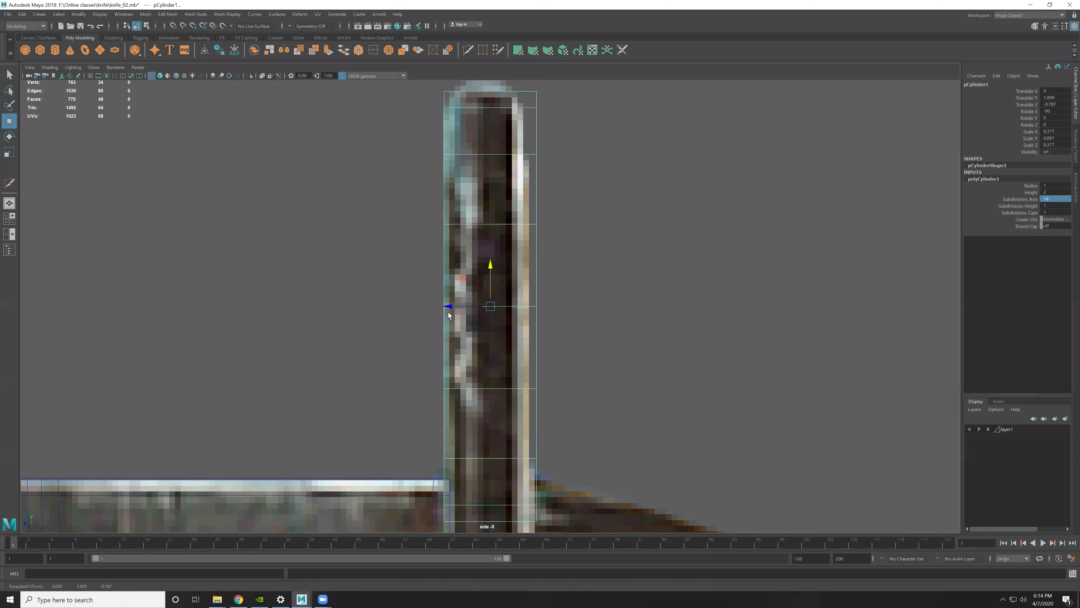
left_click_drag(447, 306, 442, 307)
Step: Make the disc thinner still and fine-tune its position slightly upward
key("r")
left_click_drag(523, 305, 517, 305)
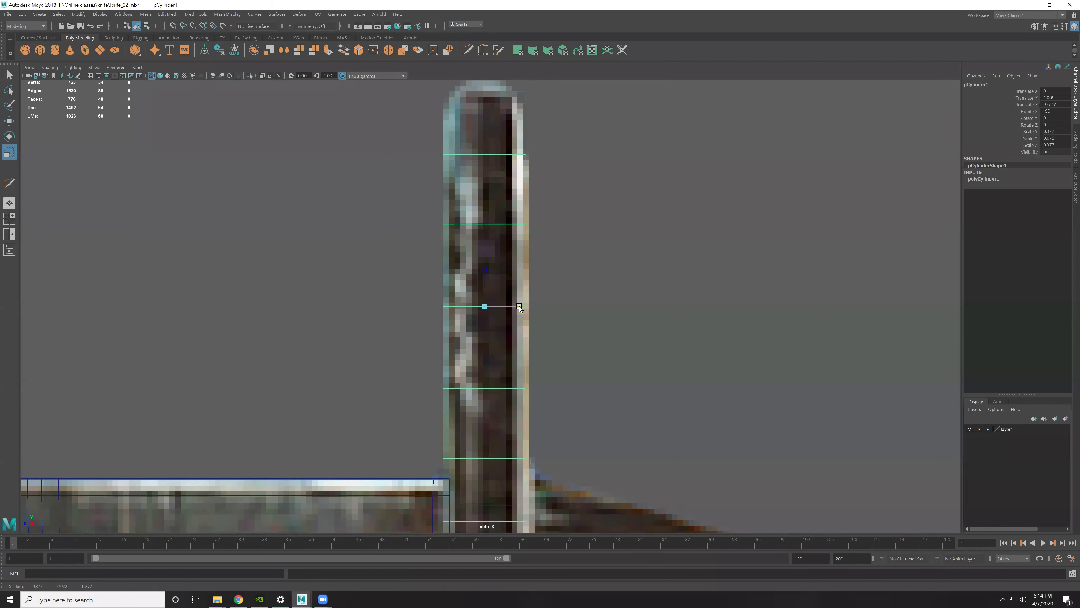
right_click_drag(517, 306, 489, 314, "shift")
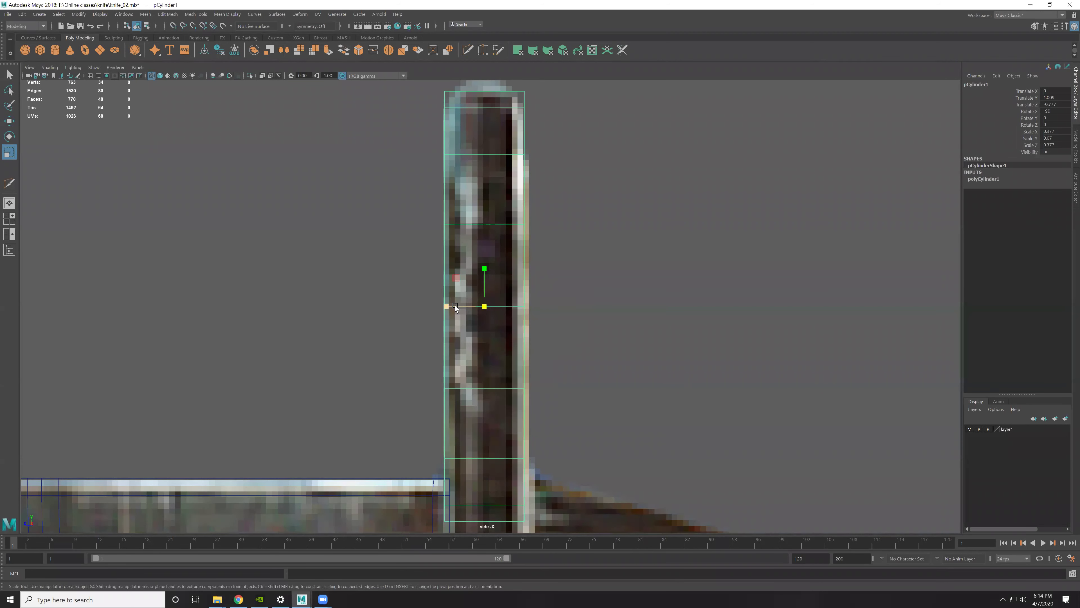
key("w")
left_click_drag(449, 305, 445, 305)
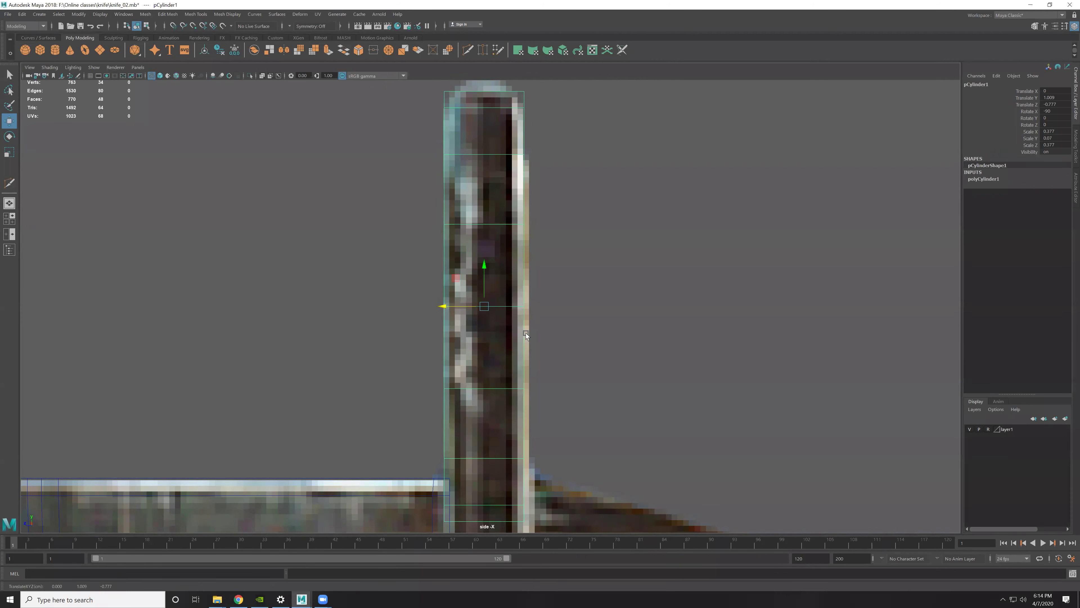
scroll(525, 333, "down", 5)
left_click_drag(489, 276, 489, 272)
Step: Shrink the guard disc further and nudge it along Z, checking in perspective
key("space")
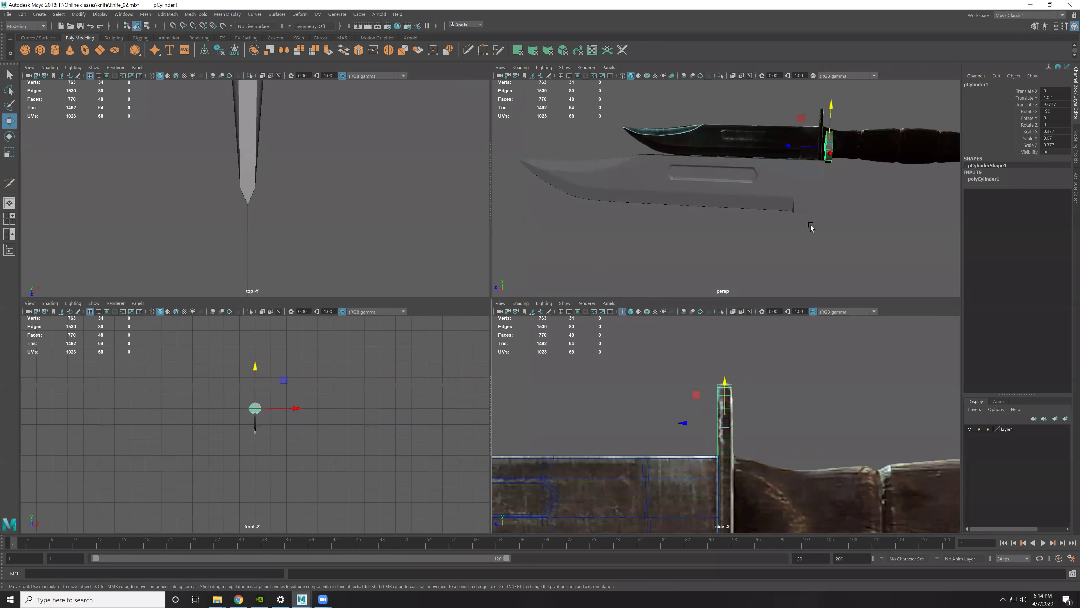
key("space")
key("f")
mouse_move(643, 293)
left_mouse_down("alt")
mouse_move(679, 298)
mouse_move(643, 302)
left_mouse_up("alt")
key("r")
mouse_move(489, 305)
left_mouse_down("alt")
mouse_move(581, 309)
mouse_move(483, 307)
left_mouse_up("alt")
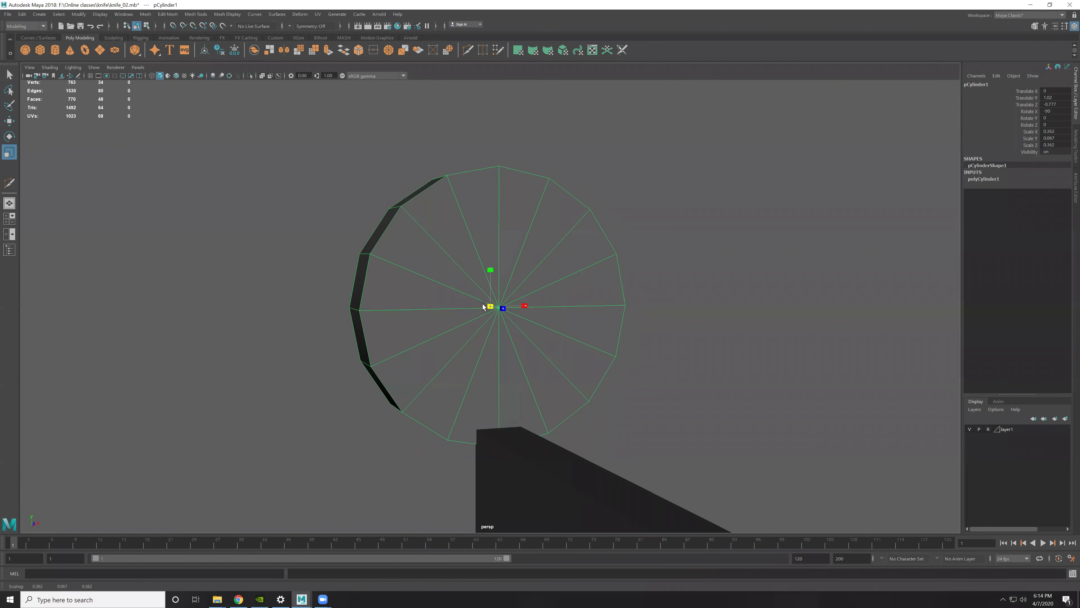
key("space")
key("space")
middle_click_drag(712, 376, 695, 375)
key("w")
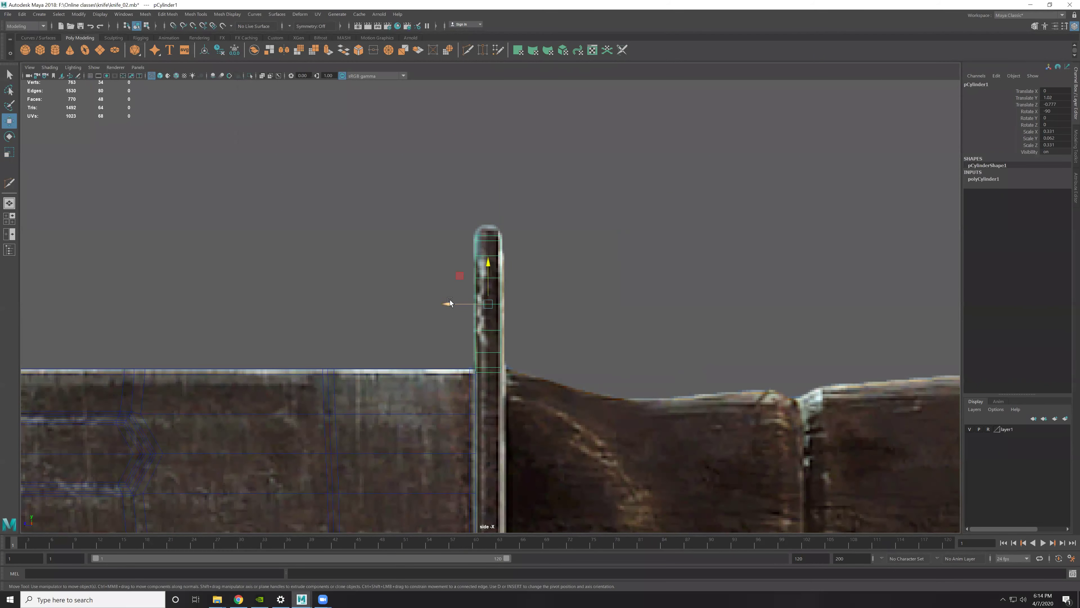
left_click_drag(450, 303, 447, 303)
key("space")
key("space")
Step: Delete the lower half of the cylinder's cap faces
scroll(638, 294, "down", 3)
left_click_drag(549, 269, 569, 355, "alt")
key("F11")
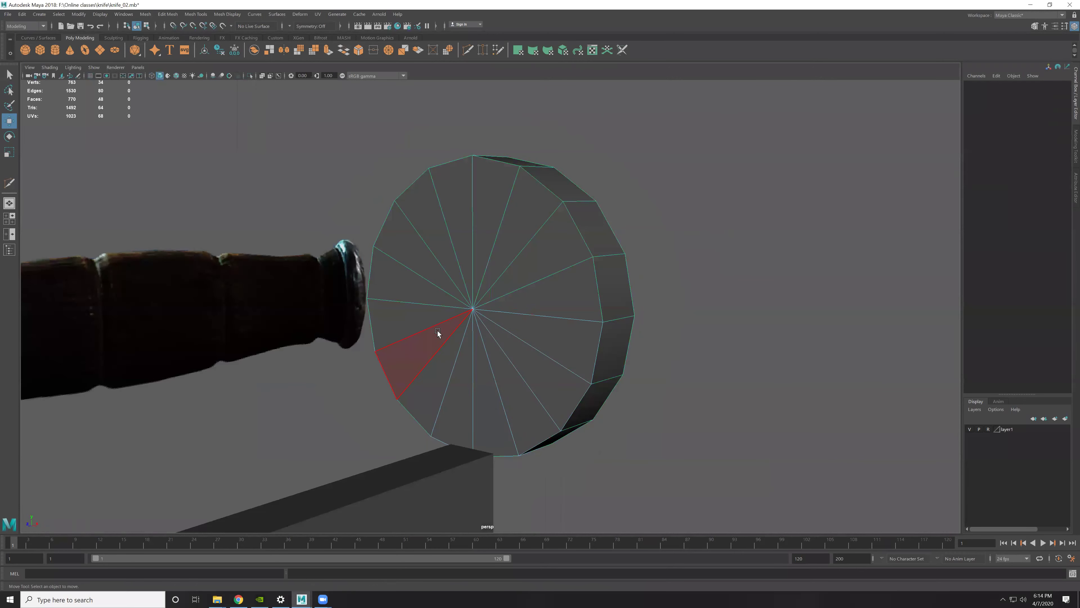
left_click_drag(438, 333, 470, 332, "alt")
left_click_drag(262, 309, 824, 439)
key("Delete")
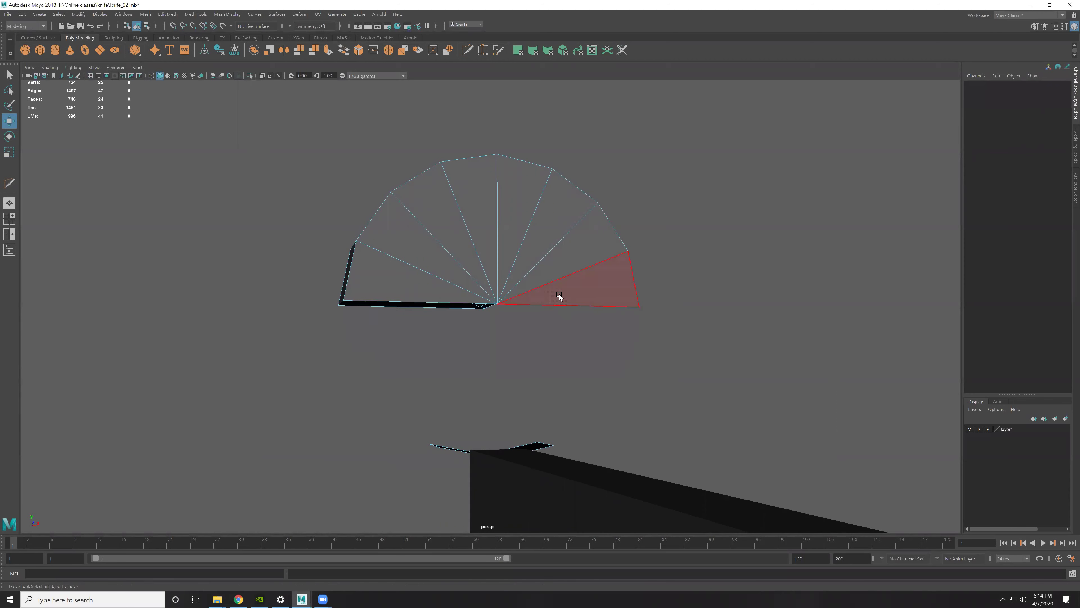
Step: Convert the centre vertices to cap faces and delete both caps, leaving an open ring
left_click_drag(491, 298, 504, 310)
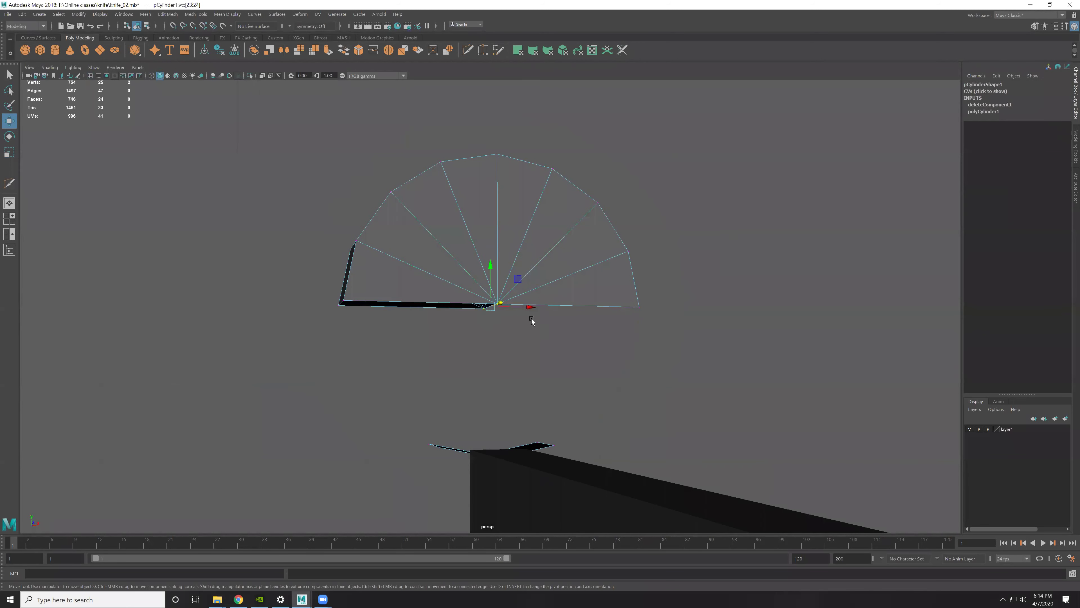
right_click(528, 272, "ctrl")
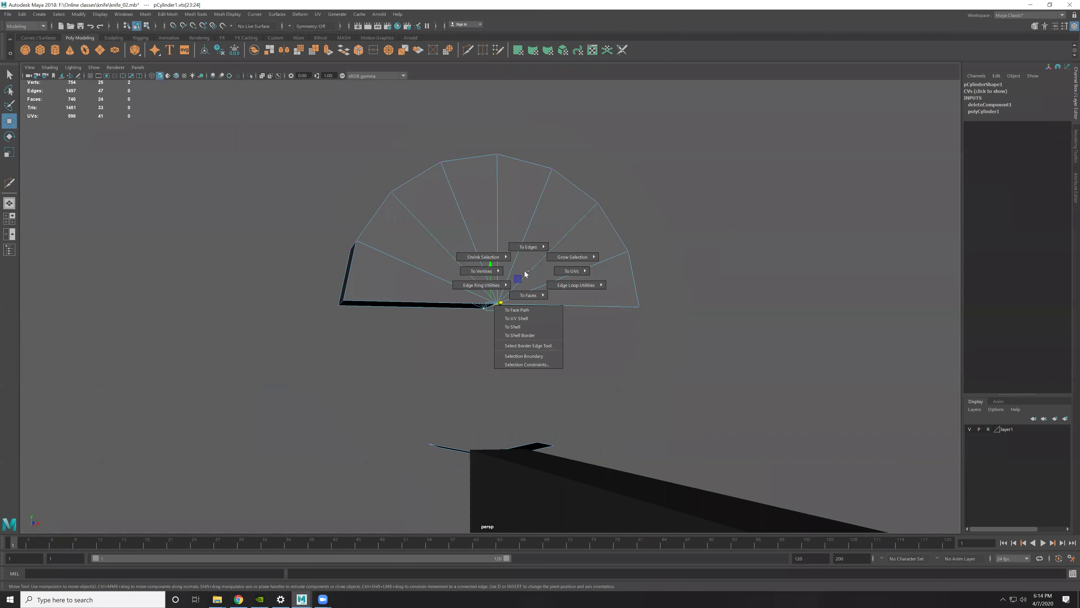
right_click_drag(526, 273, 532, 309, "ctrl")
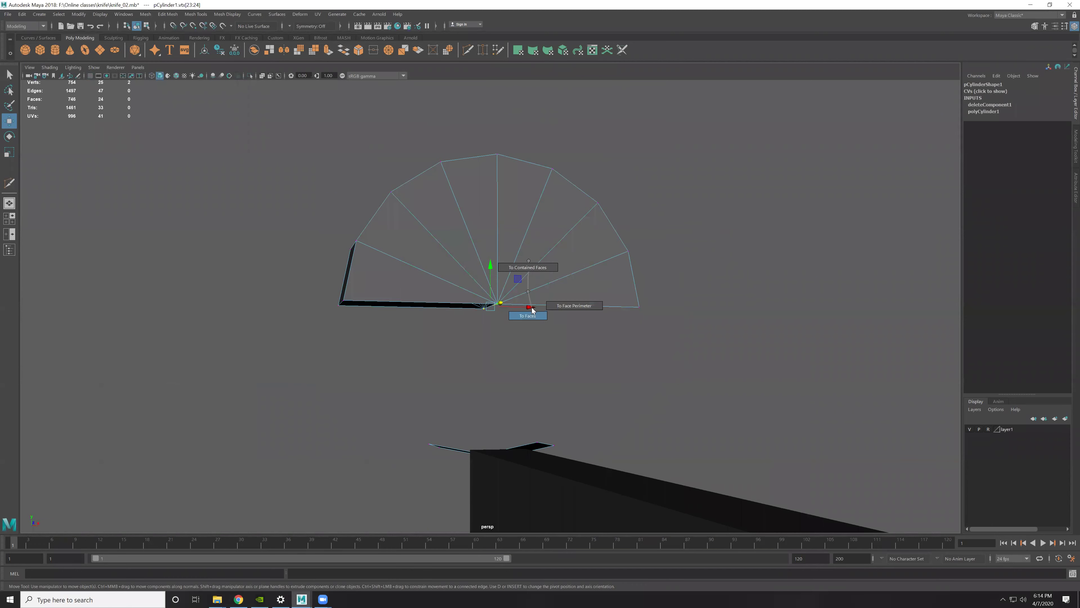
right_click_drag(532, 310, 529, 315, "ctrl")
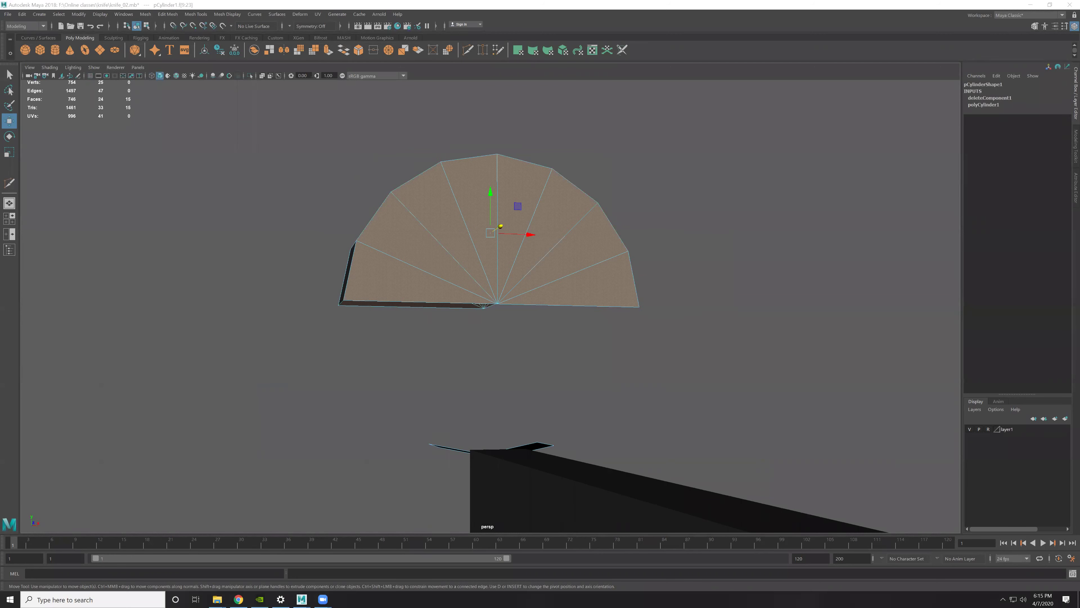
mouse_move(573, 259)
left_mouse_down("alt")
mouse_move(629, 266)
mouse_move(543, 291)
mouse_move(610, 292)
mouse_move(590, 276)
mouse_move(620, 284)
mouse_move(557, 314)
mouse_move(607, 343)
mouse_move(646, 338)
mouse_move(591, 318)
left_mouse_up("alt")
key("Delete")
key("ctrl+z")
key("ctrl+z")
key("ctrl+z")
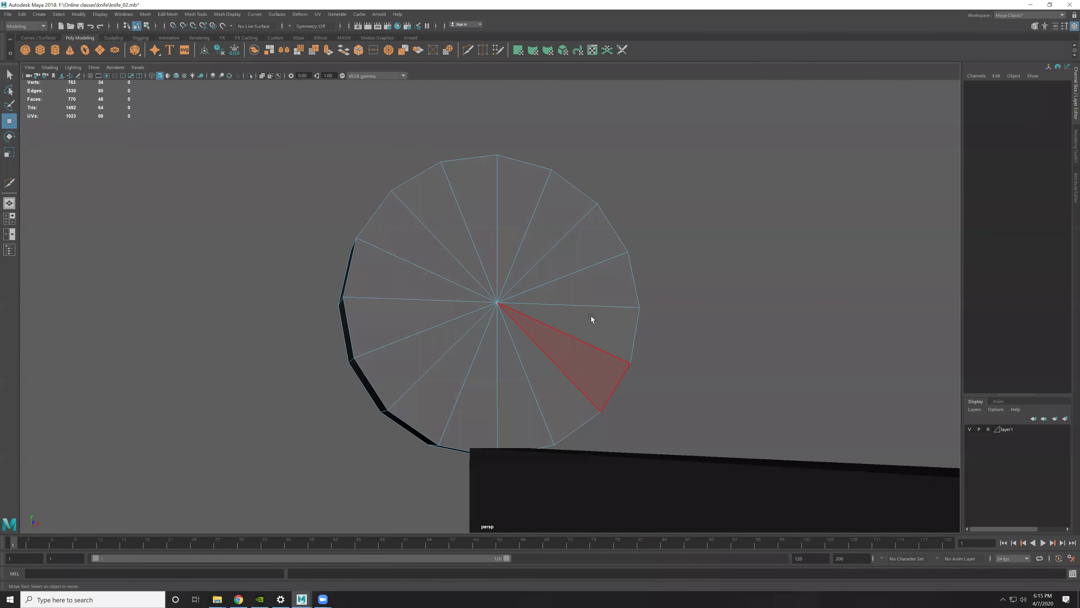
left_click(497, 303)
left_click_drag(470, 338, 508, 315, "alt")
right_click_drag(506, 293, 517, 320, "ctrl")
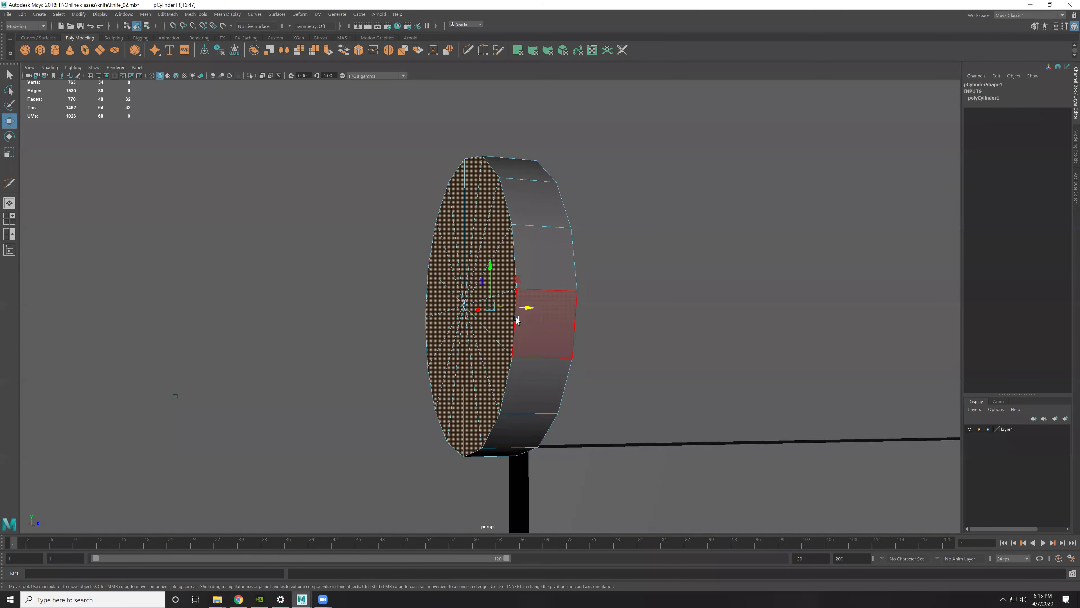
key("Delete")
Step: Select and delete the ring's bottom arc of faces, then undo it
left_click(535, 333)
mouse_move(533, 340)
left_mouse_down("alt")
mouse_move(598, 345)
mouse_move(552, 360)
left_mouse_up("alt")
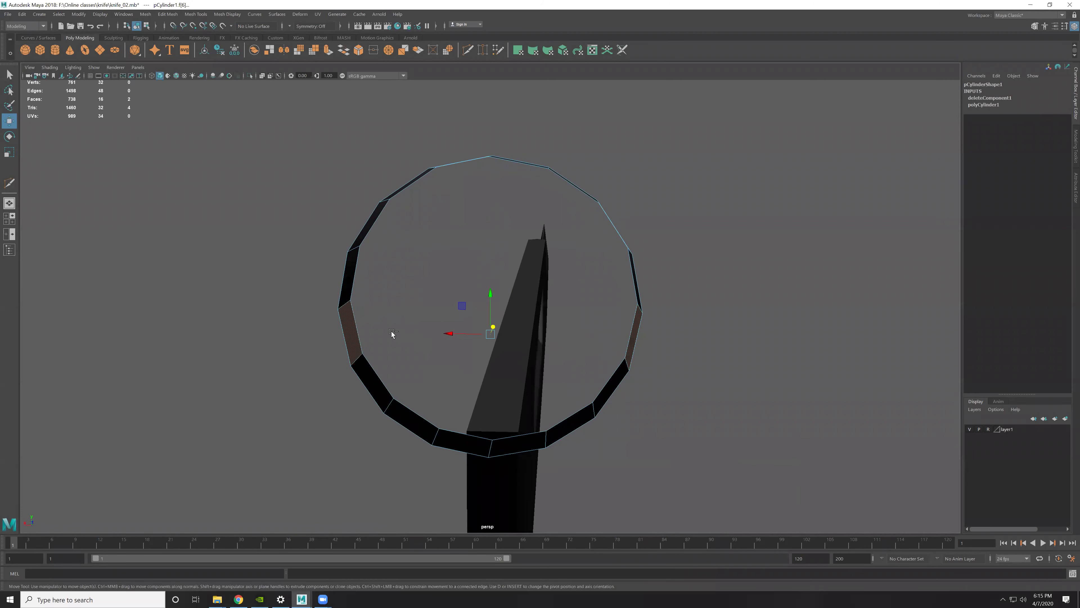
left_click_drag(391, 334, 430, 316, "alt")
left_click(355, 340, "ctrl")
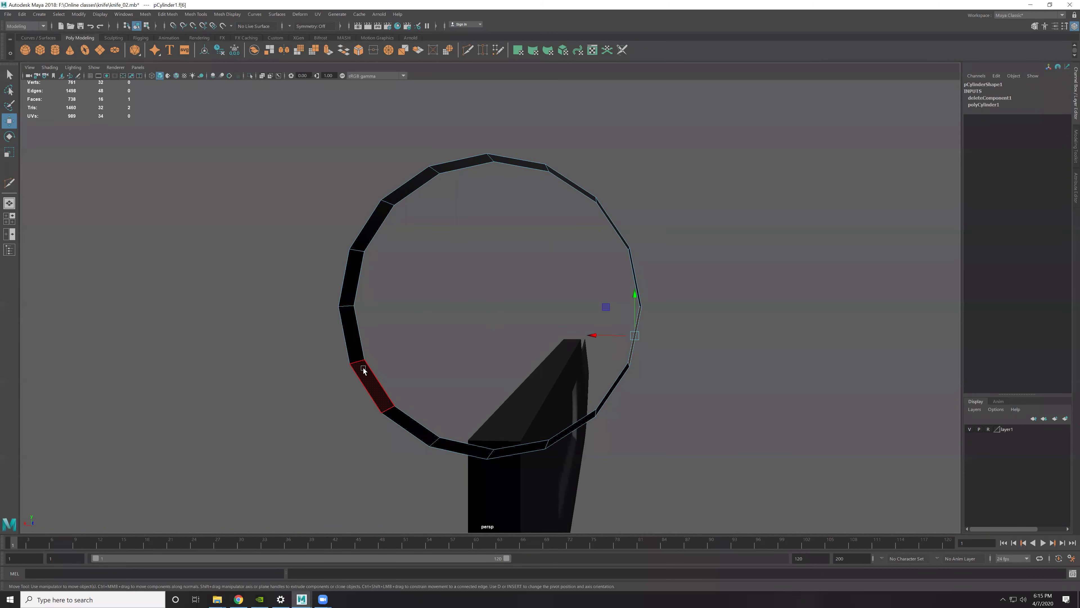
left_click(364, 370, "shift")
double_click(438, 428, "shift")
key("Delete")
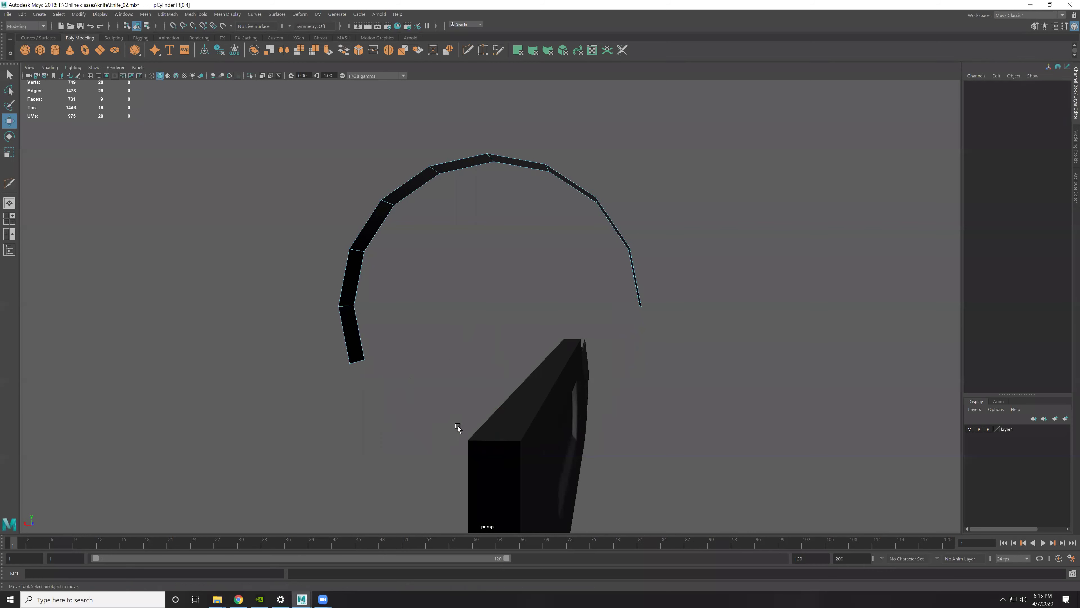
left_click_drag(637, 358, 520, 361, "alt")
key("ctrl+z")
key("ctrl+z")
key("ctrl+z")
Step: Delete the lower half of the ring faces, leaving an open arch
mouse_move(646, 352)
left_mouse_down("alt")
mouse_move(641, 342)
mouse_move(592, 339)
left_mouse_up("alt")
key("F10")
double_click(637, 340)
mouse_move(542, 339)
left_mouse_down("alt")
mouse_move(647, 335)
mouse_move(614, 356)
left_mouse_up("alt")
key("F11")
left_click(614, 359)
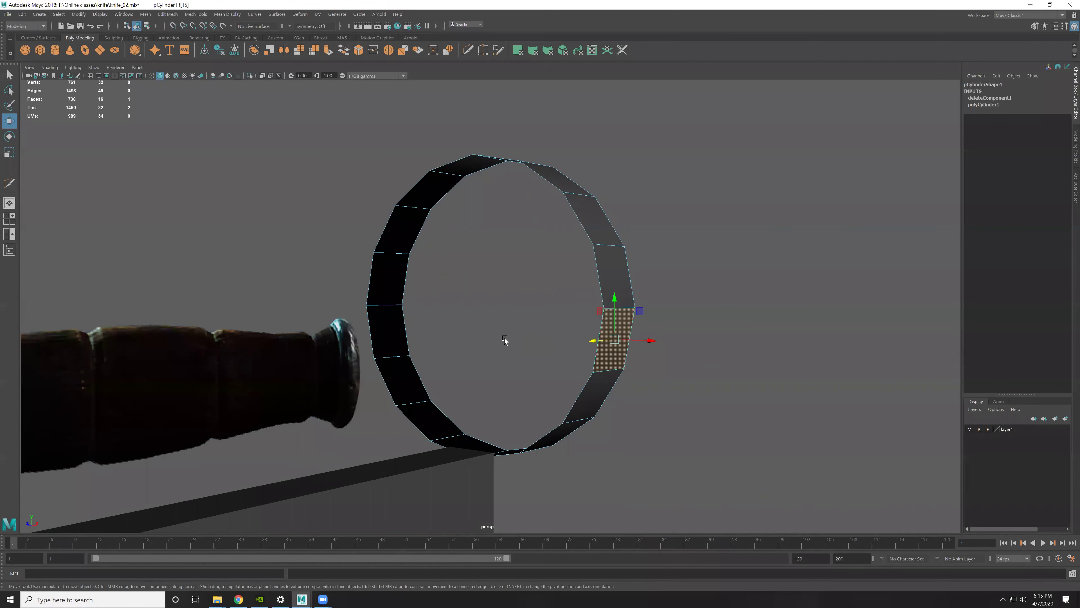
left_click(371, 339, "shift")
double_click(371, 338, "shift")
key("Delete")
Step: Select the arch's two bottom edges and extrude them
left_click(618, 308)
left_click(387, 304, "shift")
key("ctrl+e")
Step: Pull the extruded bottom edges downward into long straps
left_click_drag(491, 282, 494, 374)
left_click_drag(591, 379, 479, 309, "alt")
key("space")
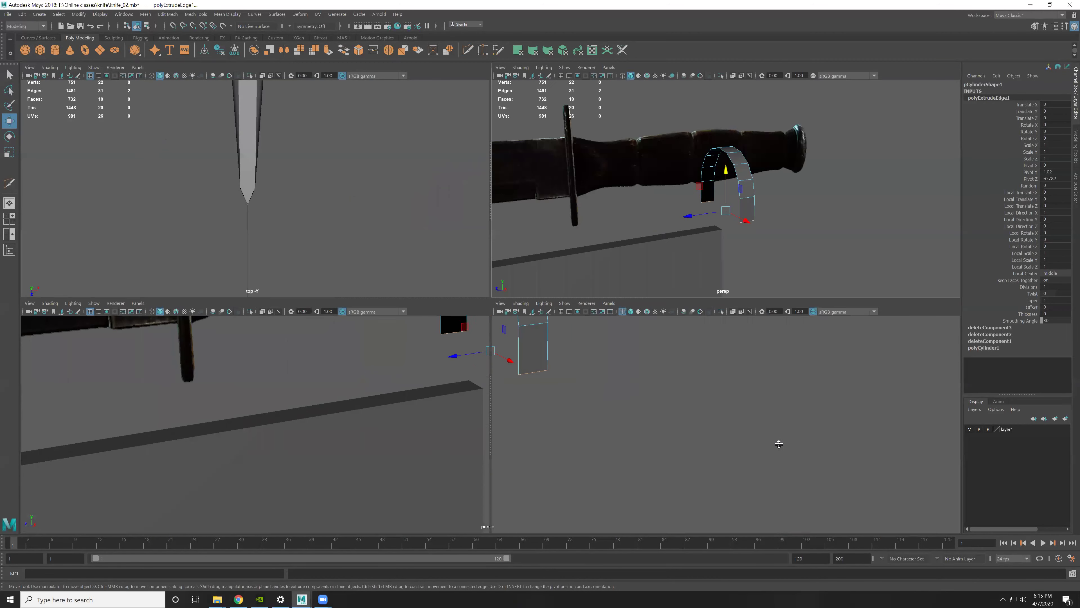
key("space")
scroll(494, 375, "up", 1)
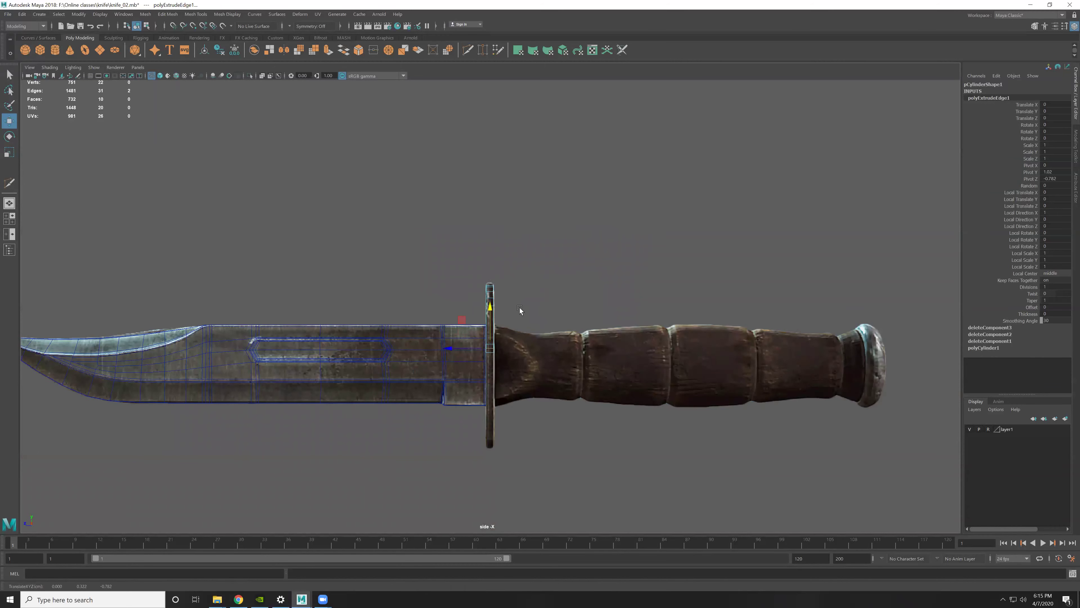
Step: Snap the band's pivot to a strap's bottom corner and duplicate the band
left_click_drag(485, 299, 592, 246)
key("space")
key("space")
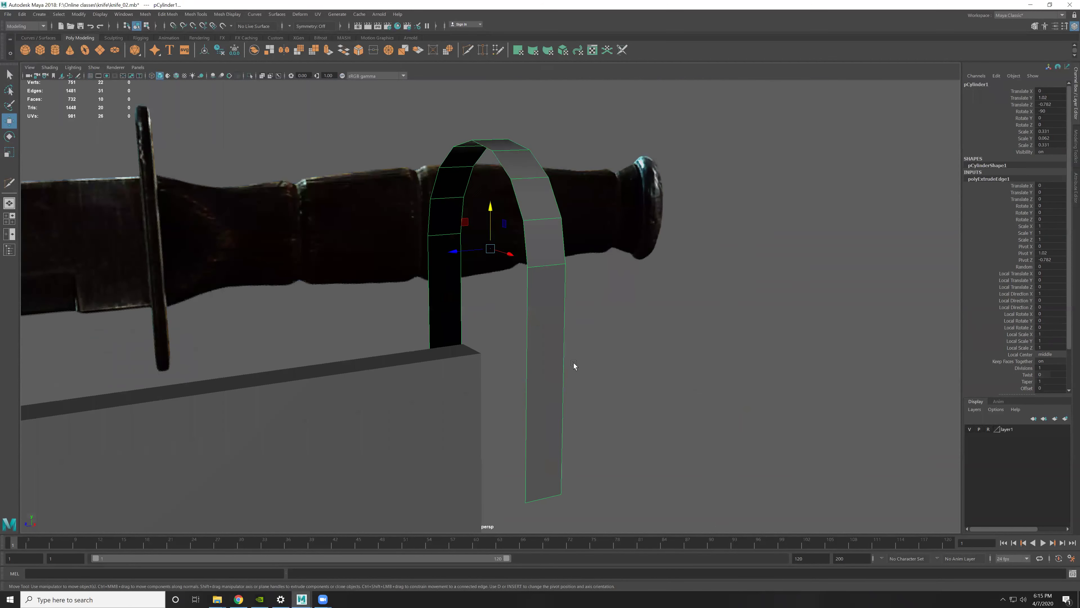
left_click_drag(626, 361, 540, 387, "alt")
key("d")
left_click(528, 417)
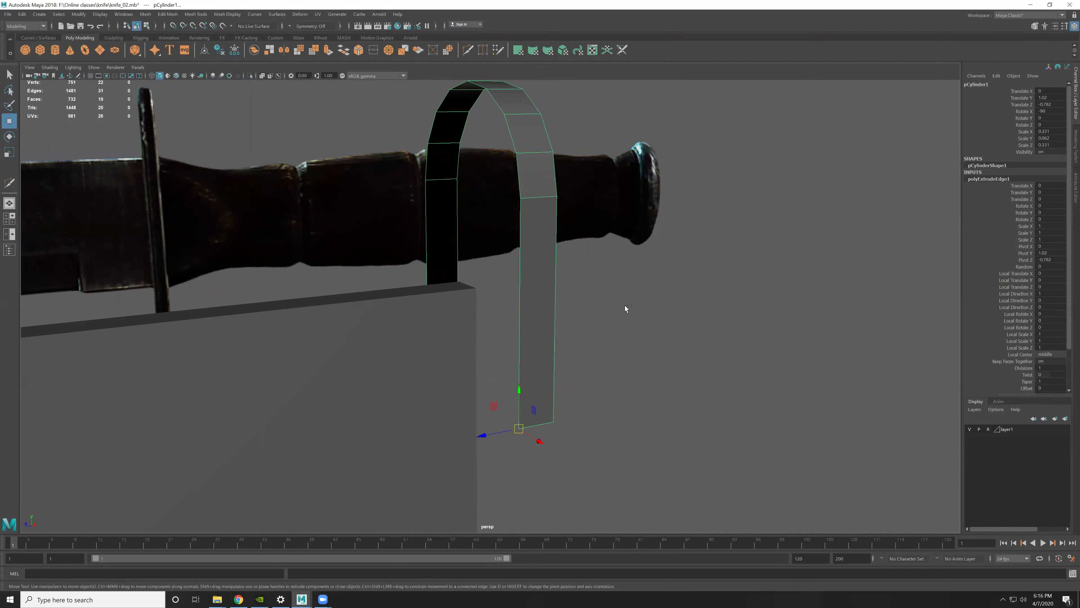
key("ctrl+d")
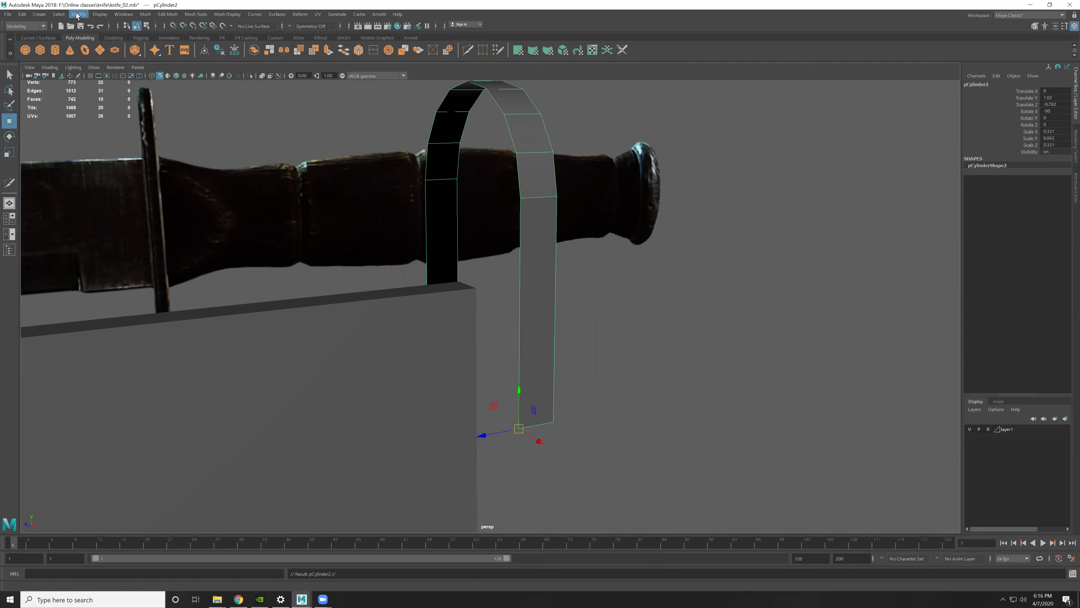
Step: Freeze the duplicate band's transforms and set Scale Y to -1 to mirror it downward
left_click(94, 15)
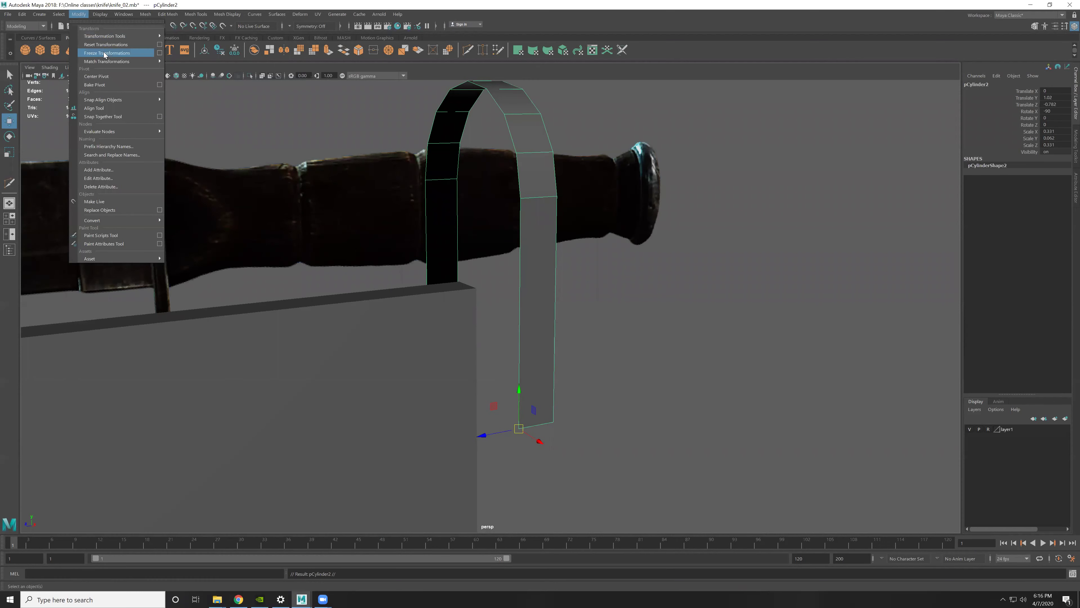
left_click(106, 84)
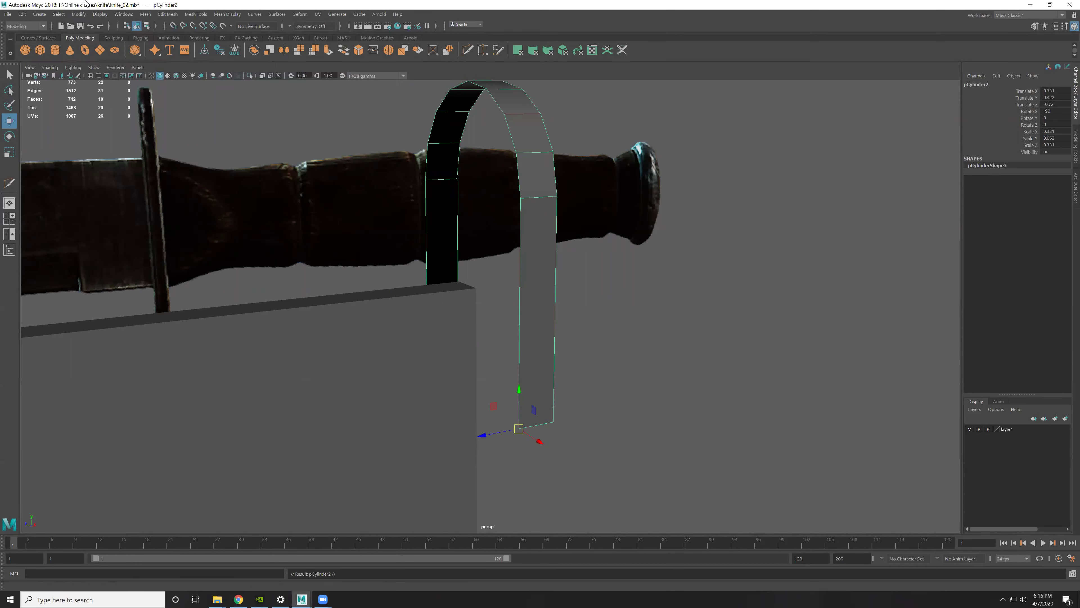
left_click(59, 15)
mouse_move(79, 14)
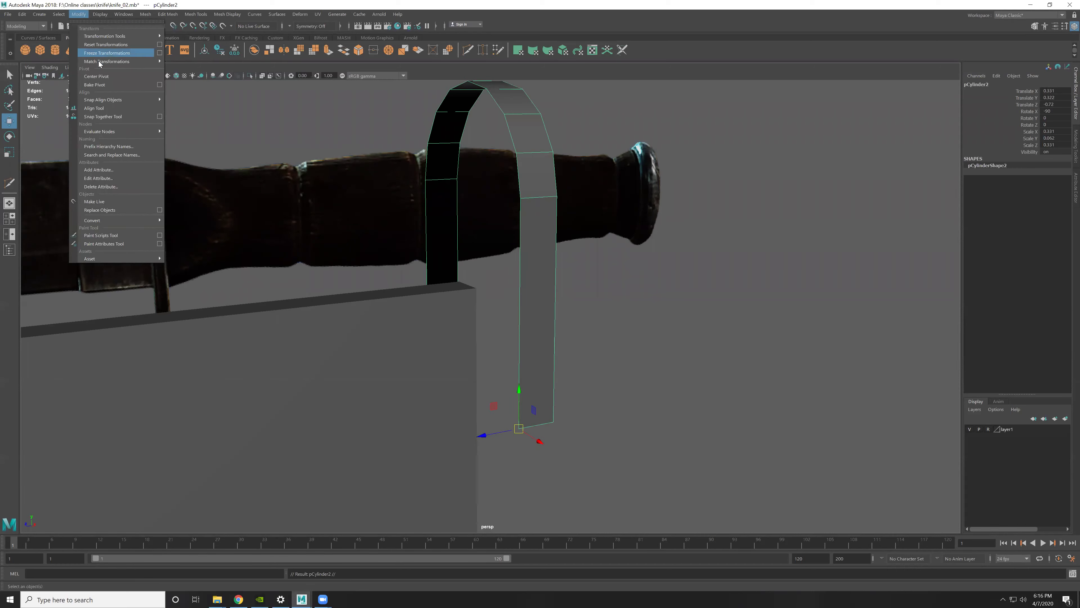
left_click(102, 53)
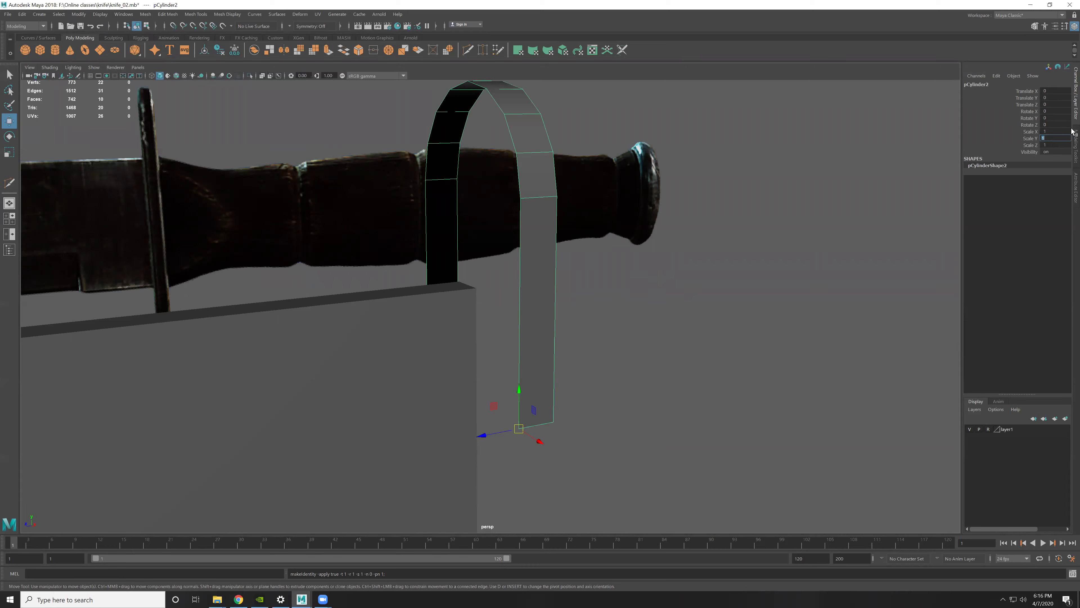
key("Return")
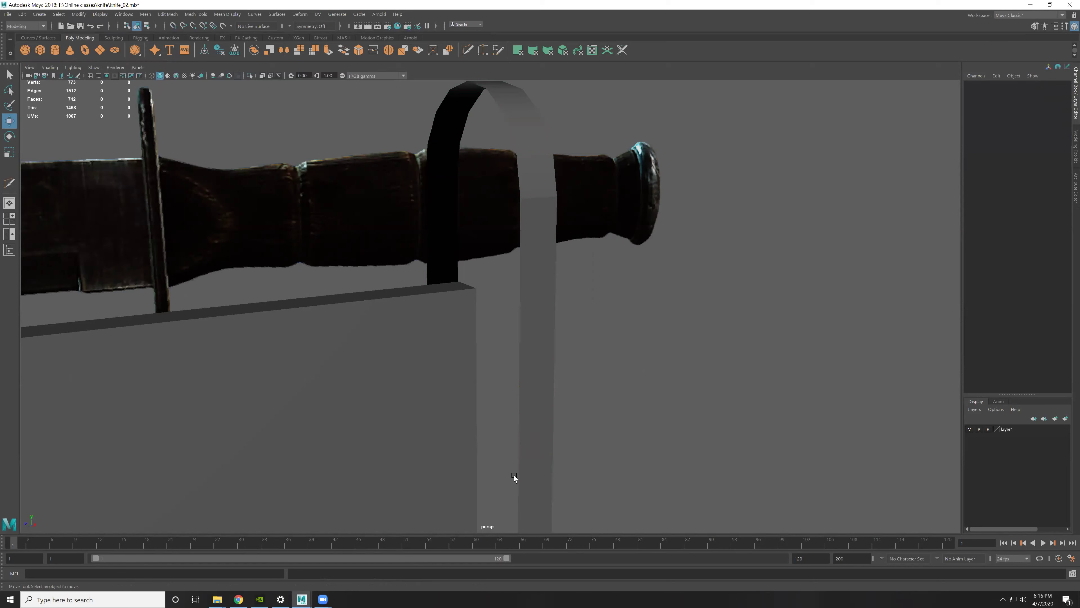
left_click_drag(513, 475, 677, 323)
left_click_drag(663, 439, 578, 376, "alt")
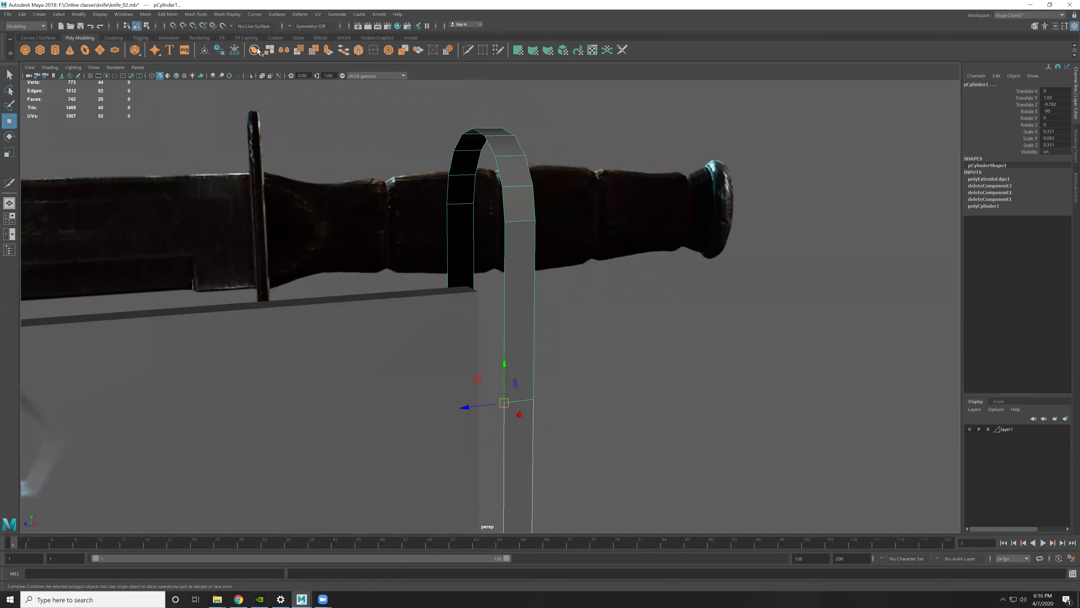
Step: Combine the two guard band pieces into a single mesh and pick one of its edges
left_click_drag(359, 280, 677, 482)
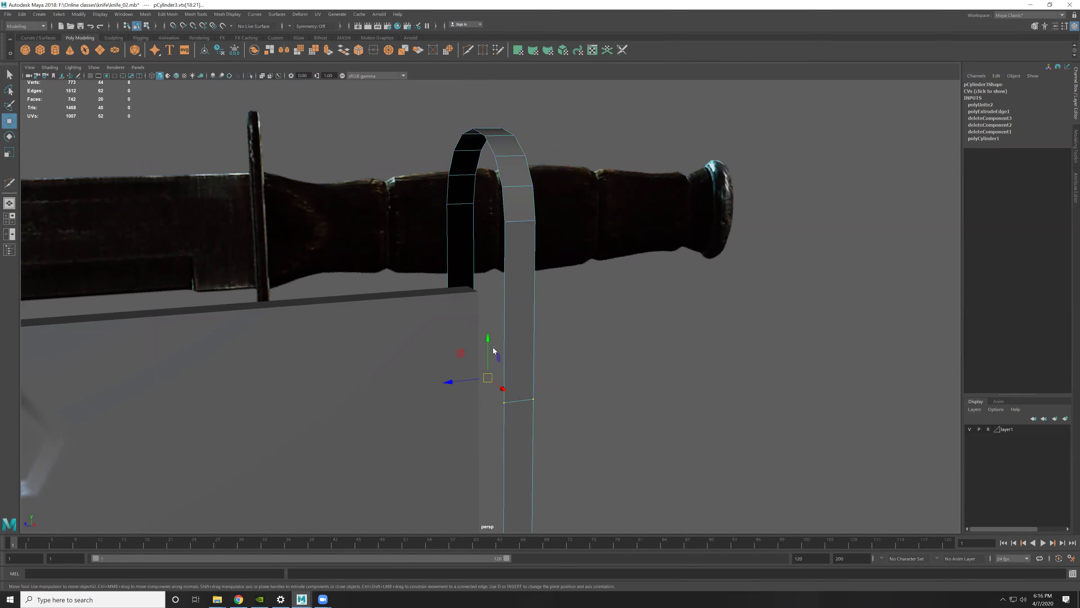
right_click_drag(524, 282, 543, 322, "shift")
key("F10")
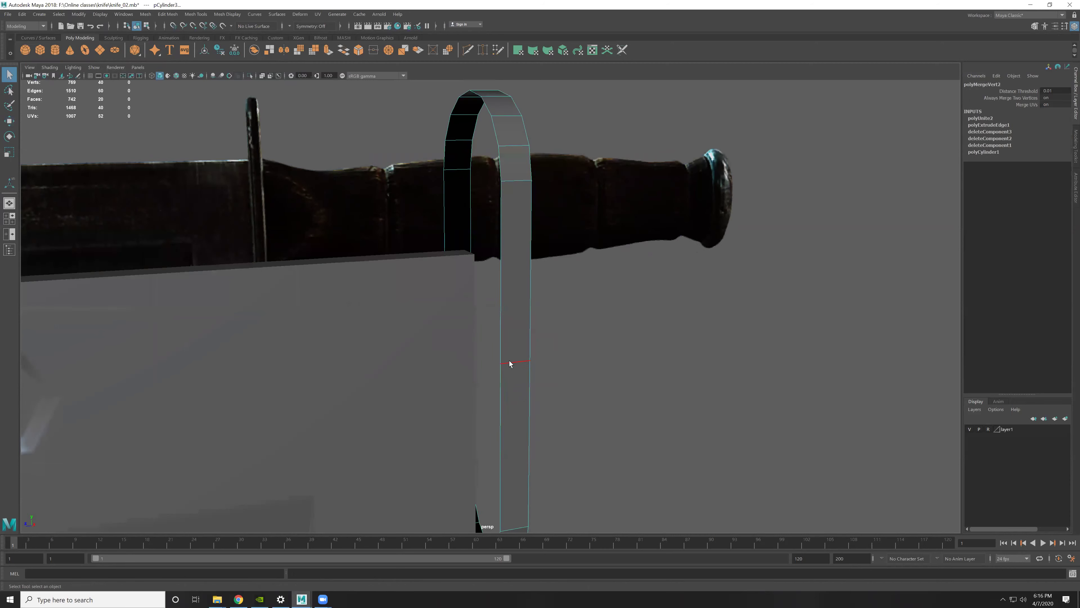
left_click(509, 360)
left_click_drag(510, 360, 553, 338, "alt")
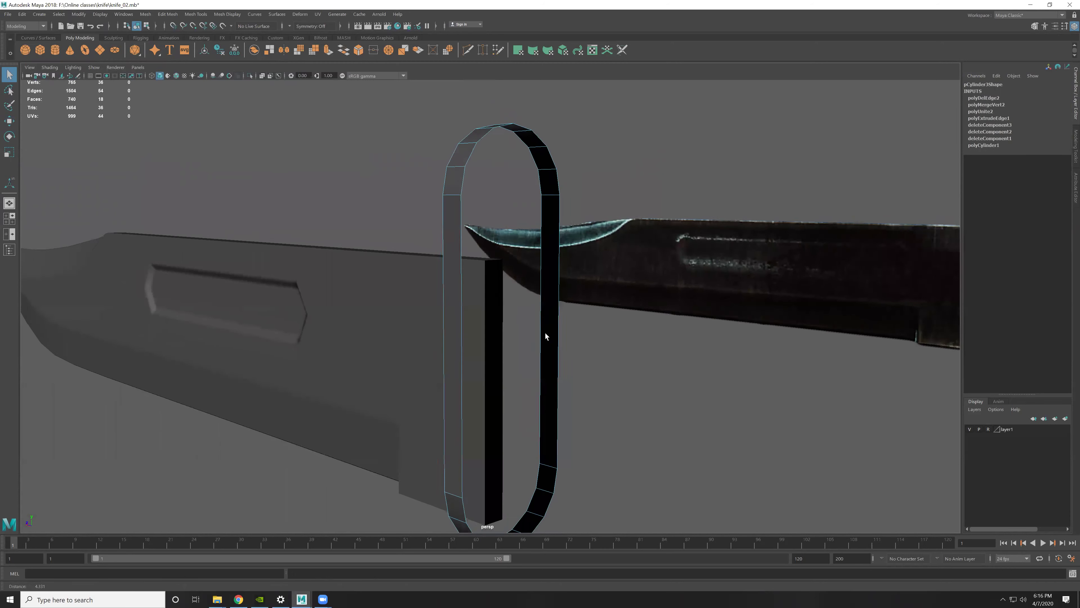
Step: Select the eighteen lower guard vertices and frame them in the four-view layout
key("space")
key("space")
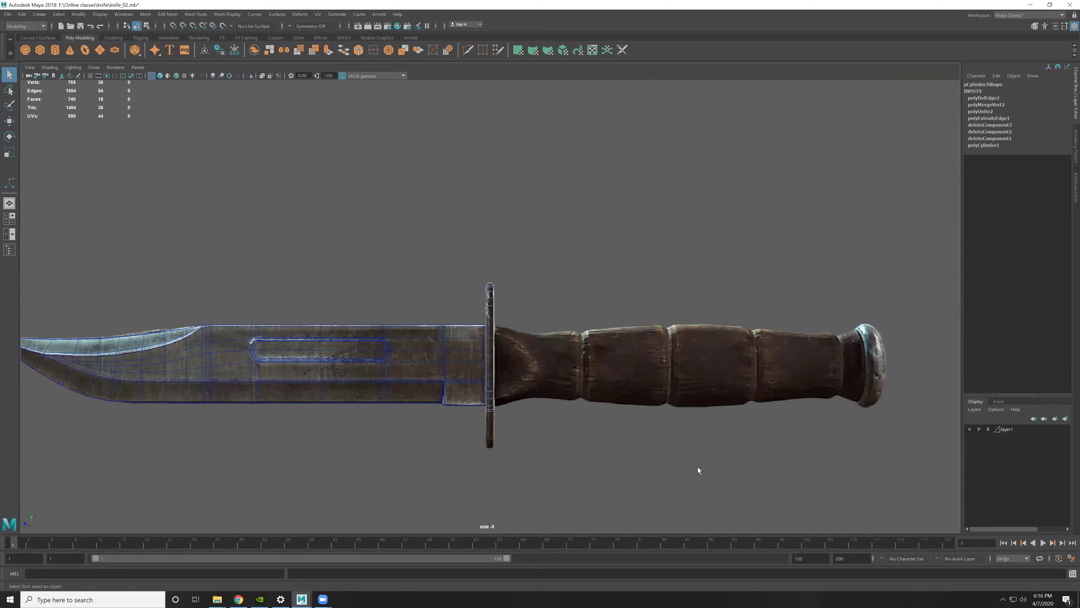
scroll(484, 403, "up", 3)
left_click_drag(538, 474, 479, 441)
key("w")
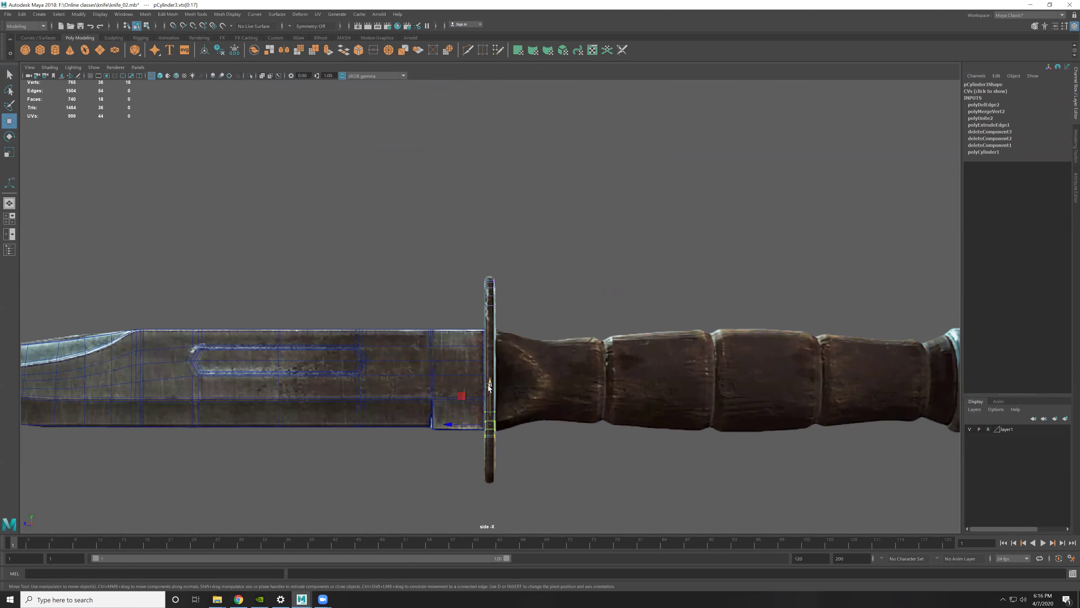
key("f")
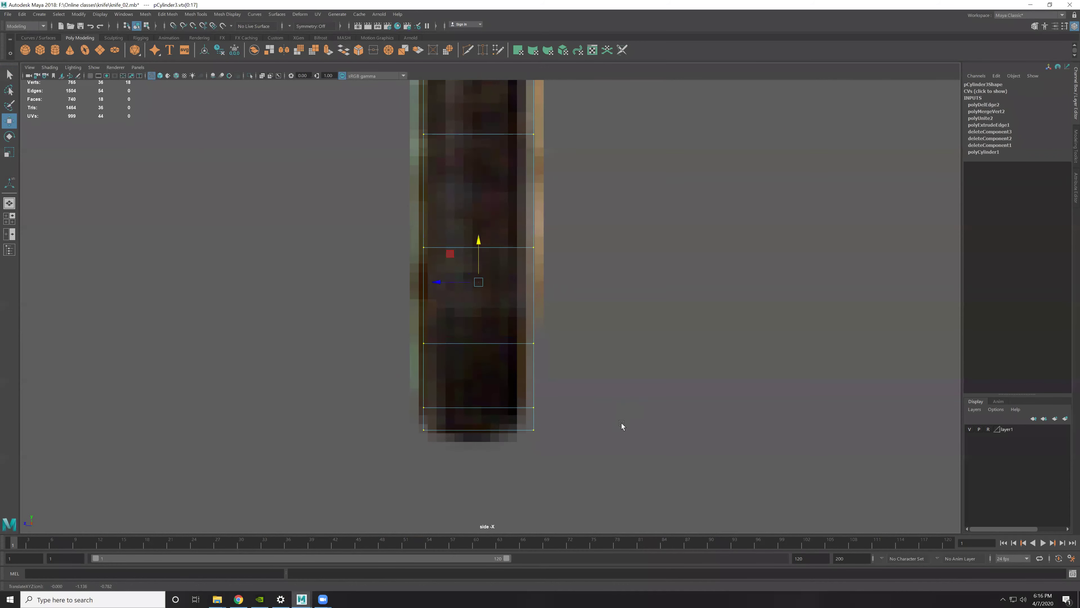
scroll(620, 423, "down", 1)
scroll(616, 417, "down", 5)
middle_click_drag(524, 321, 527, 404, "alt")
scroll(545, 345, "up", 3)
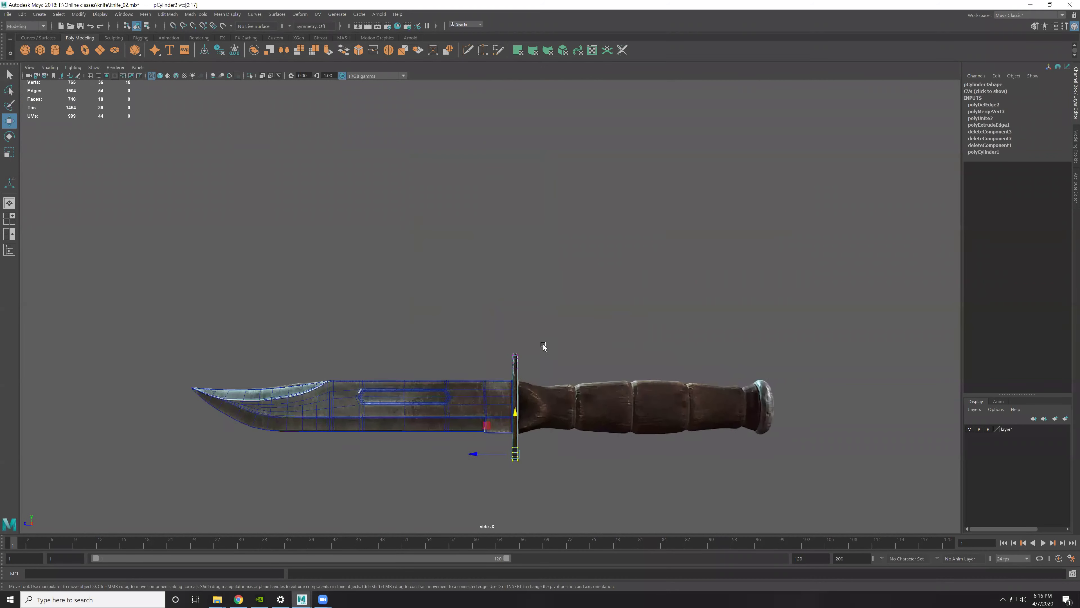
key("space")
key("space")
mouse_move(594, 272)
left_mouse_down("alt")
mouse_move(478, 240)
mouse_move(614, 234)
mouse_move(498, 274)
mouse_move(589, 278)
mouse_move(484, 256)
mouse_move(486, 216)
mouse_move(542, 213)
left_mouse_up("alt")
Step: Reselect the guard band and expand one of its edges into a full edge ring
key("F8")
left_click(621, 277)
left_click(542, 212)
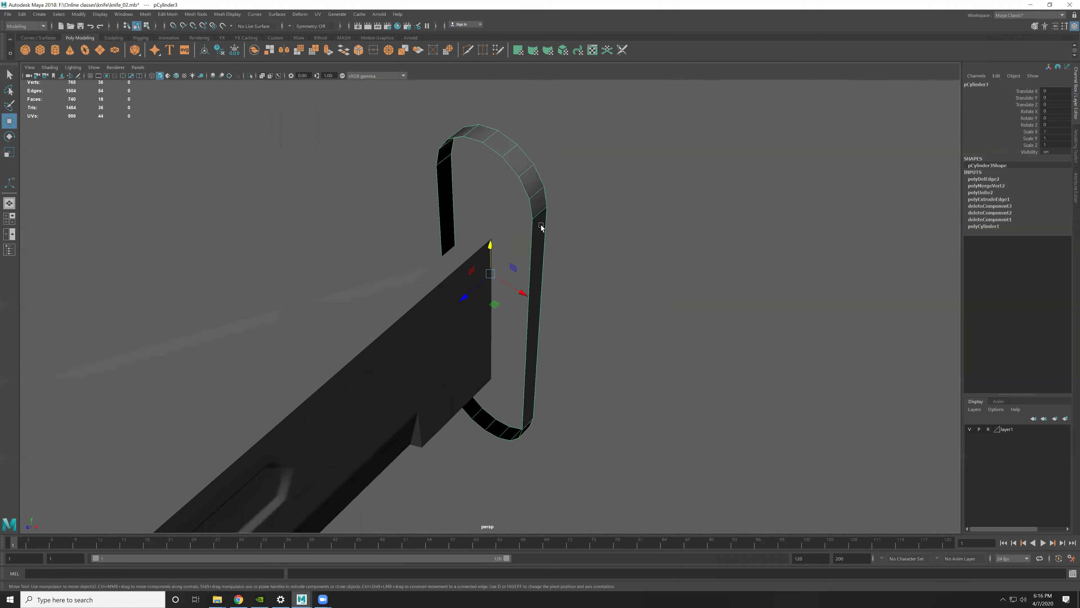
mouse_move(537, 329)
left_mouse_down("alt")
mouse_move(536, 187)
mouse_move(548, 138)
left_mouse_up("alt")
key("F10")
left_click(511, 205)
right_click_drag(549, 139, 436, 207, "ctrl")
mouse_move(436, 207)
left_mouse_down("alt")
mouse_move(490, 198)
mouse_move(532, 288)
mouse_move(491, 243)
left_mouse_up("alt")
Step: Add the remaining edge rings around the band's sides and top to the selection
left_click(490, 245)
right_click(540, 225, "ctrl")
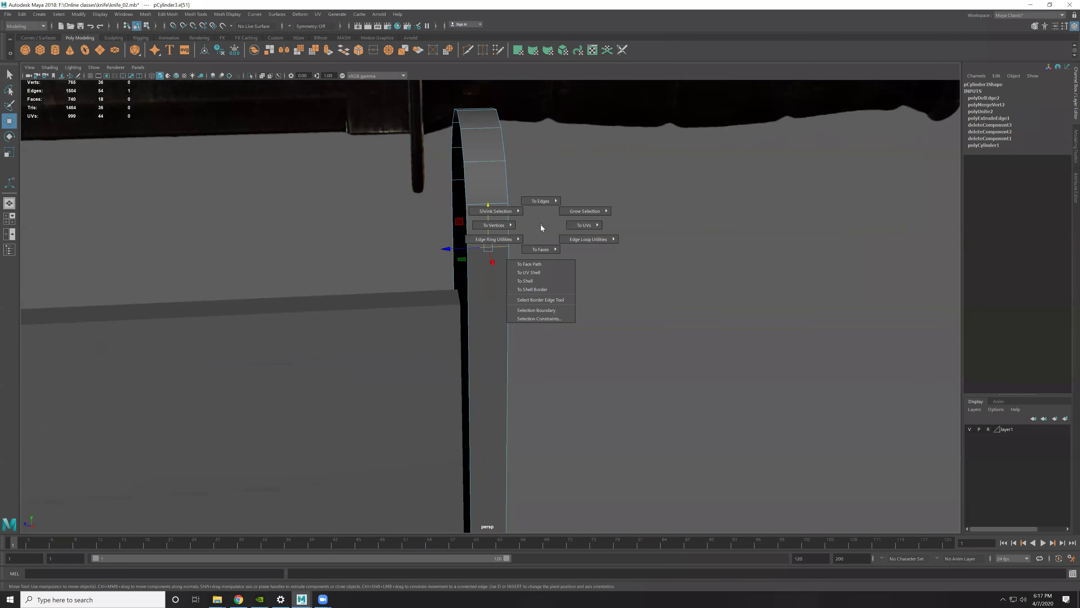
right_click_drag(541, 225, 463, 266, "ctrl")
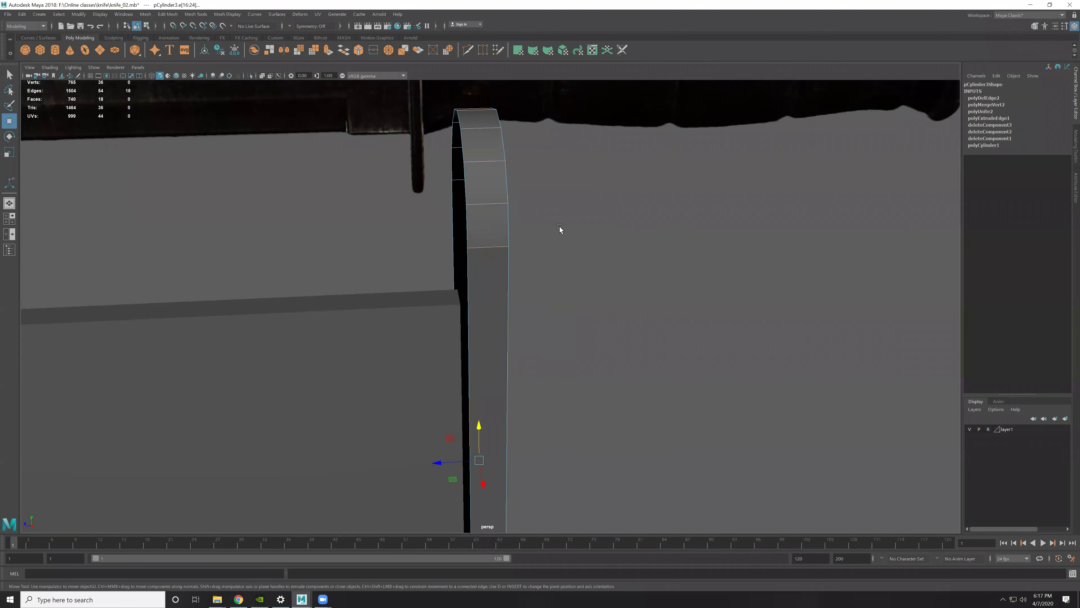
left_click_drag(559, 227, 426, 246, "alt")
double_click(401, 173)
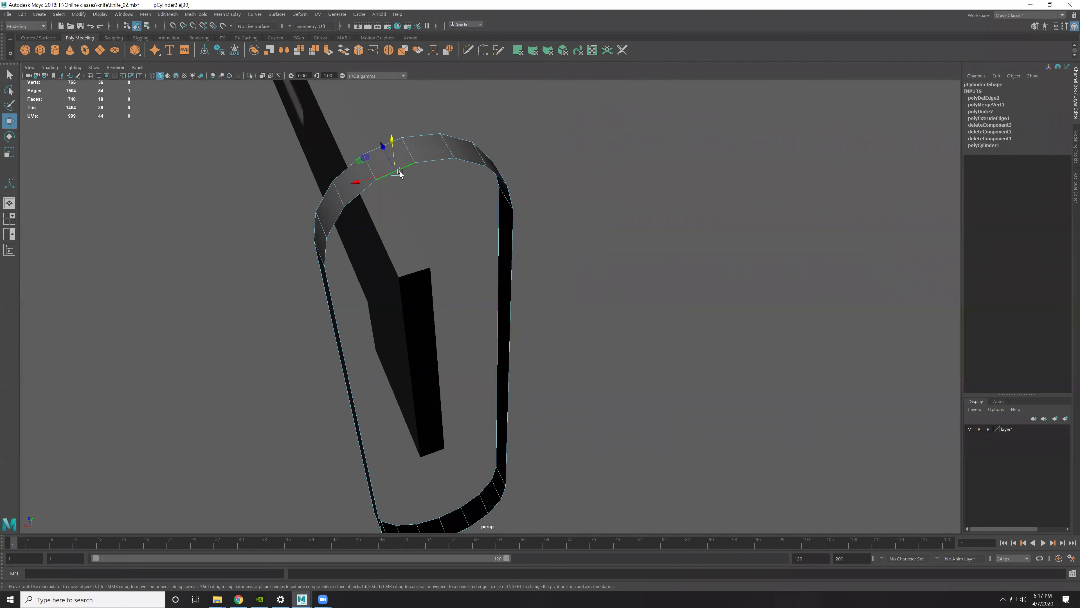
left_click_drag(516, 202, 416, 212, "alt")
left_click(408, 239)
right_click_drag(422, 227, 482, 241, "ctrl")
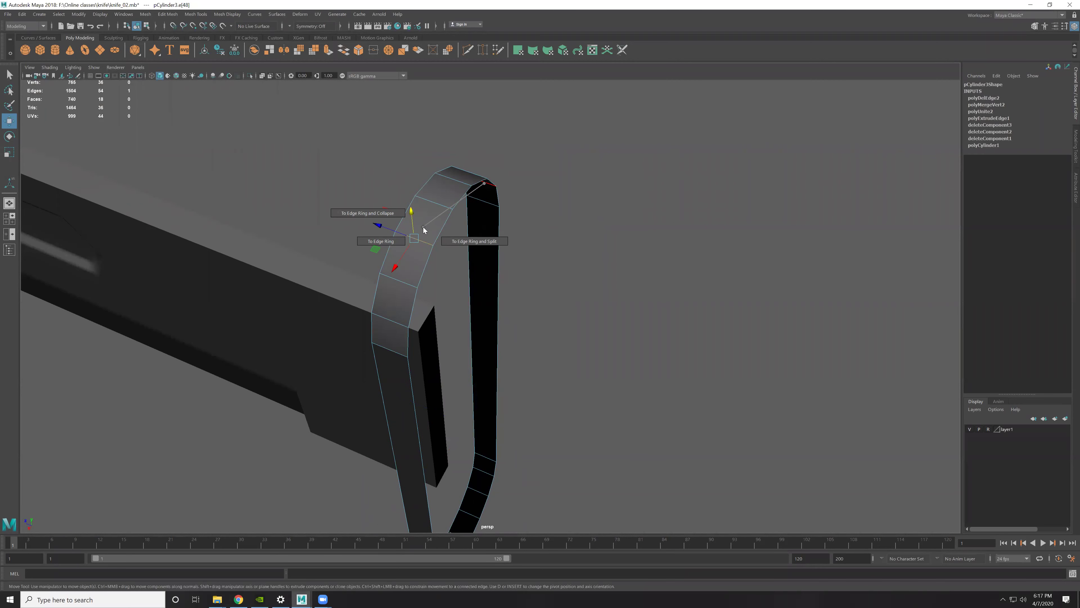
Step: Soften the selected band edges, then clear the selection and reselect the guard band
mouse_move(464, 342)
left_mouse_down("alt")
mouse_move(526, 376)
mouse_move(552, 318)
mouse_move(471, 261)
mouse_move(487, 288)
mouse_move(464, 239)
left_mouse_up("alt")
right_click_drag(464, 240, 531, 268, "shift")
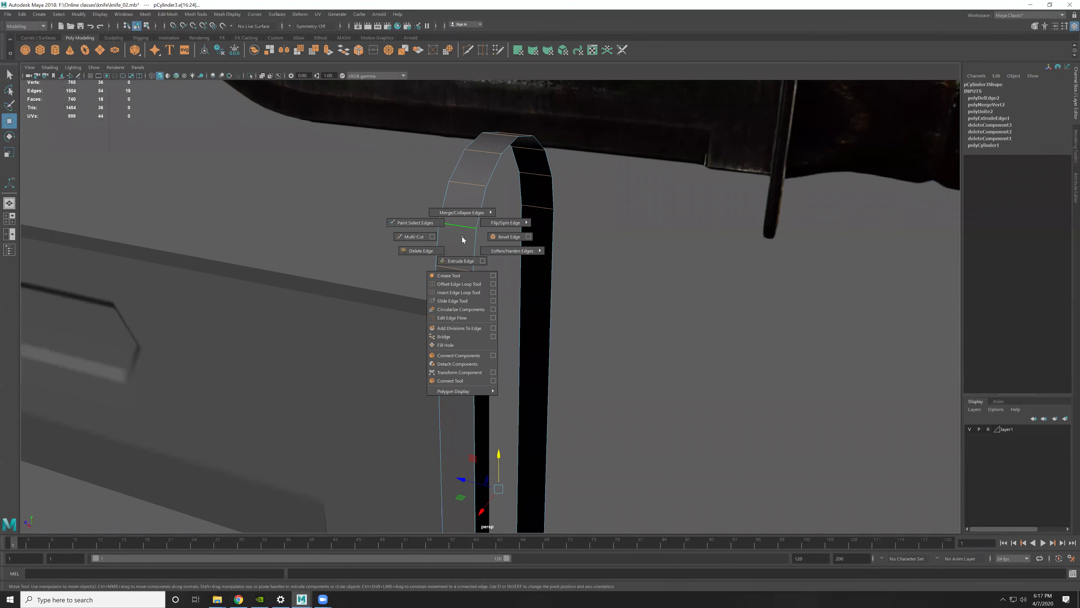
left_click(639, 212)
scroll(501, 251, "down", 3)
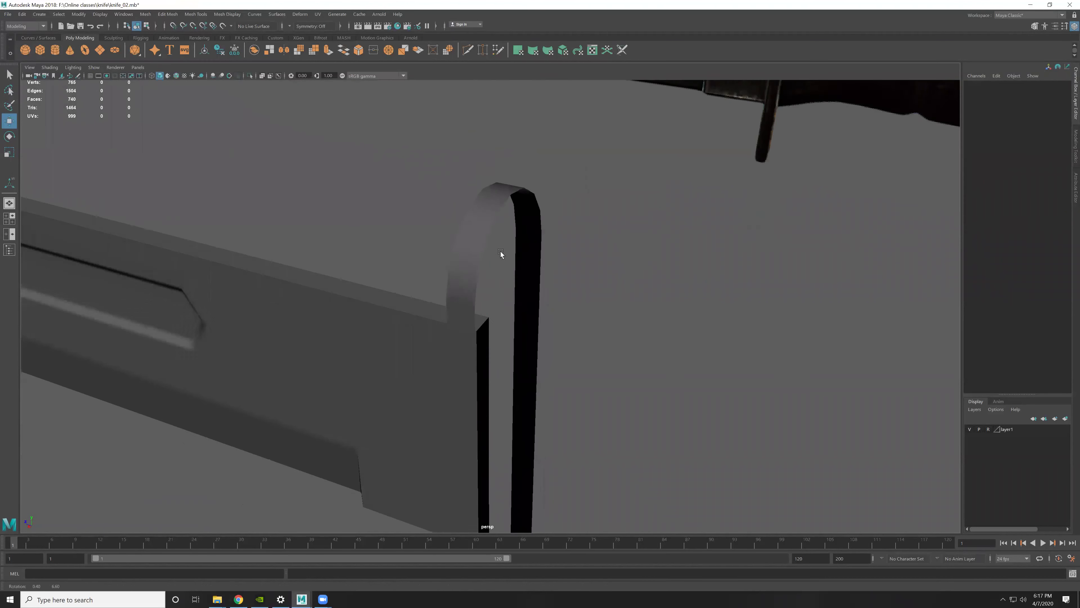
scroll(510, 250, "down", 4)
scroll(535, 264, "down", 3)
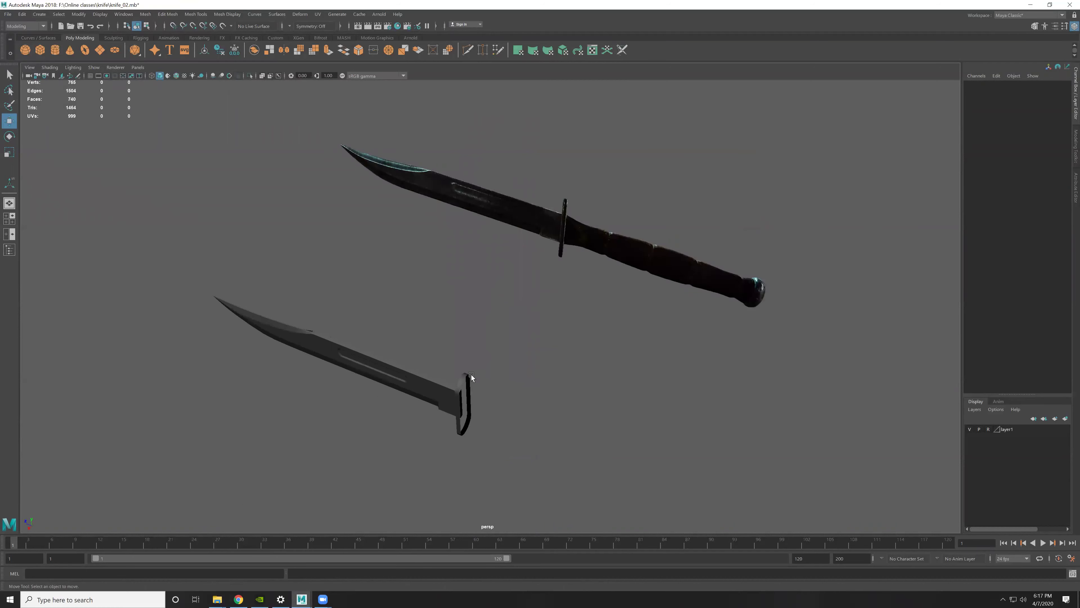
left_click(459, 380)
Step: Extrude the guard's border edge loop outward and adjust the extrusion depth
key("f")
mouse_move(548, 365)
left_mouse_down("alt")
mouse_move(536, 345)
mouse_move(531, 357)
mouse_move(562, 379)
left_mouse_up("alt")
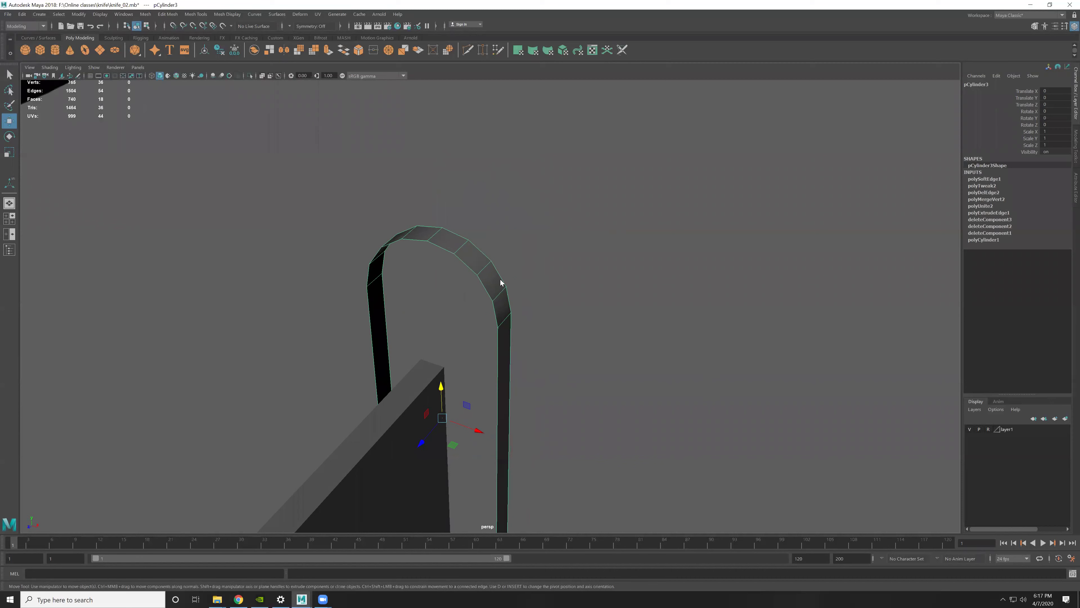
key("F10")
double_click(498, 353)
mouse_move(499, 353)
left_mouse_down("alt")
mouse_move(603, 368)
mouse_move(532, 319)
mouse_move(535, 251)
left_mouse_up("alt")
right_click_drag(535, 251, 532, 277, "shift")
mouse_move(467, 468)
left_mouse_down("alt")
mouse_move(542, 451)
mouse_move(517, 495)
mouse_move(540, 357)
mouse_move(457, 330)
mouse_move(454, 314)
mouse_move(465, 315)
left_mouse_up("alt")
left_click(457, 330)
mouse_move(518, 342)
left_mouse_down("alt")
mouse_move(537, 321)
mouse_move(552, 386)
mouse_move(586, 270)
mouse_move(578, 415)
mouse_move(557, 358)
mouse_move(469, 349)
mouse_move(477, 311)
mouse_move(508, 296)
mouse_move(497, 232)
left_mouse_up("alt")
key("q")
key("F8")
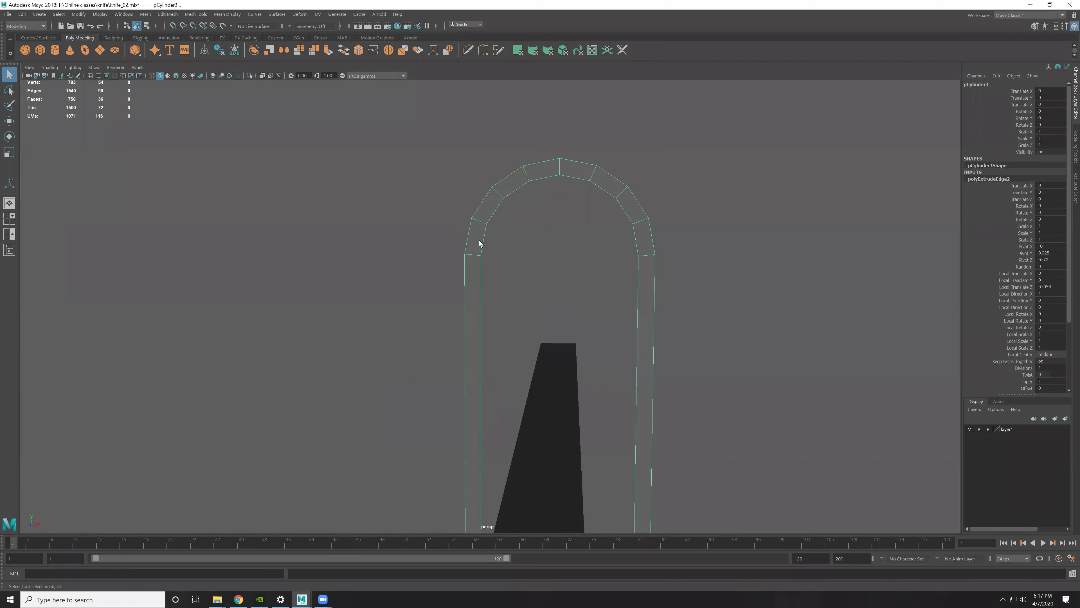
Step: Bridge the arch's open edges twice to span its gaps
key("F10")
left_click(482, 242)
right_click_drag(540, 159, 539, 200, "shift")
right_click_drag(530, 259, 531, 259, "shift")
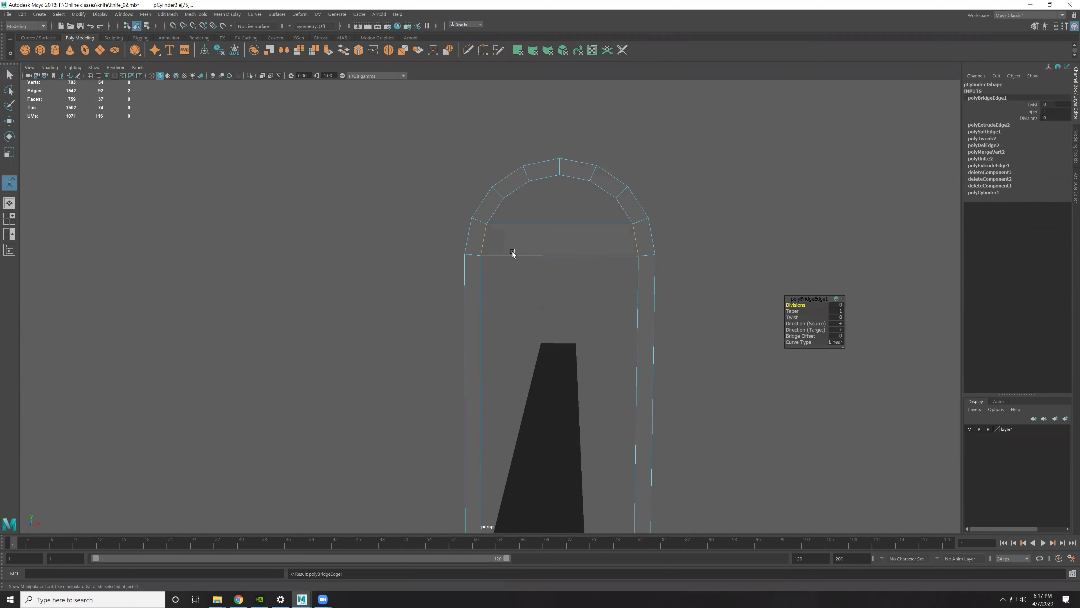
key("t")
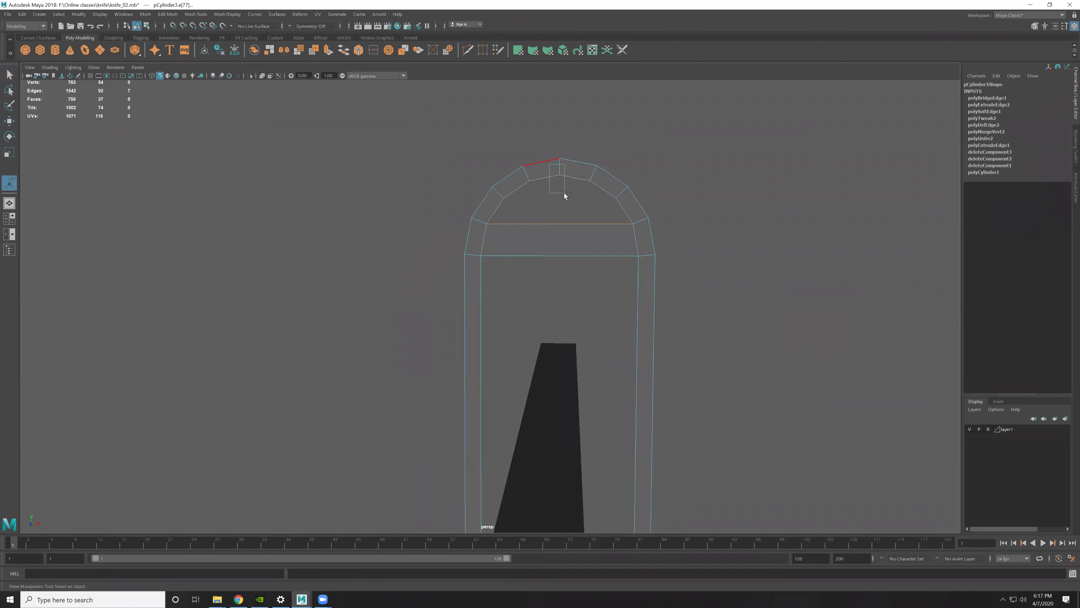
right_click_drag(562, 154, 562, 187, "shift")
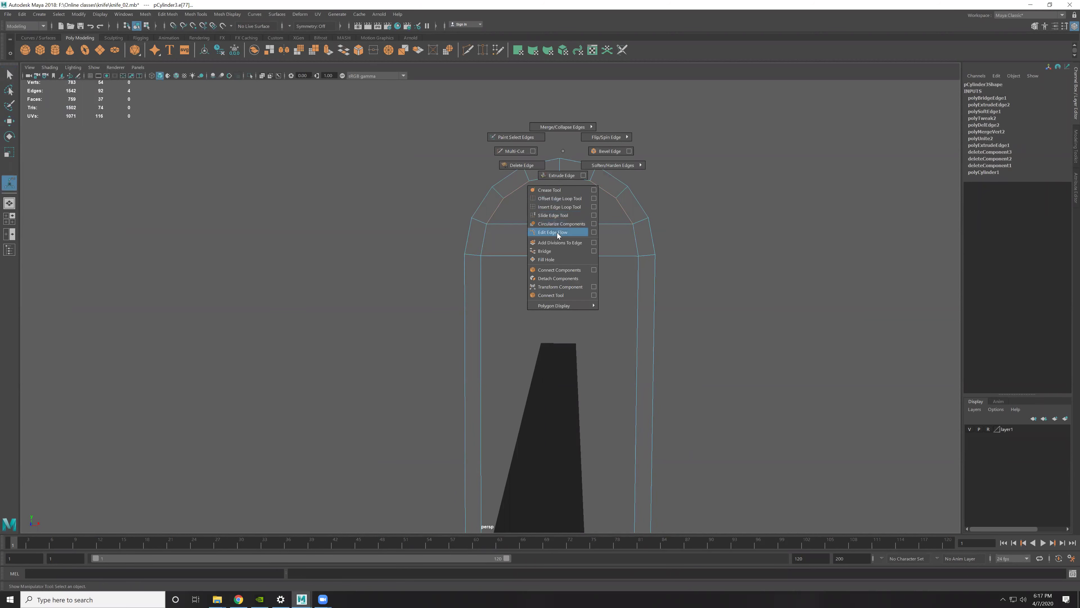
right_click_drag(557, 232, 553, 250, "shift")
key("q")
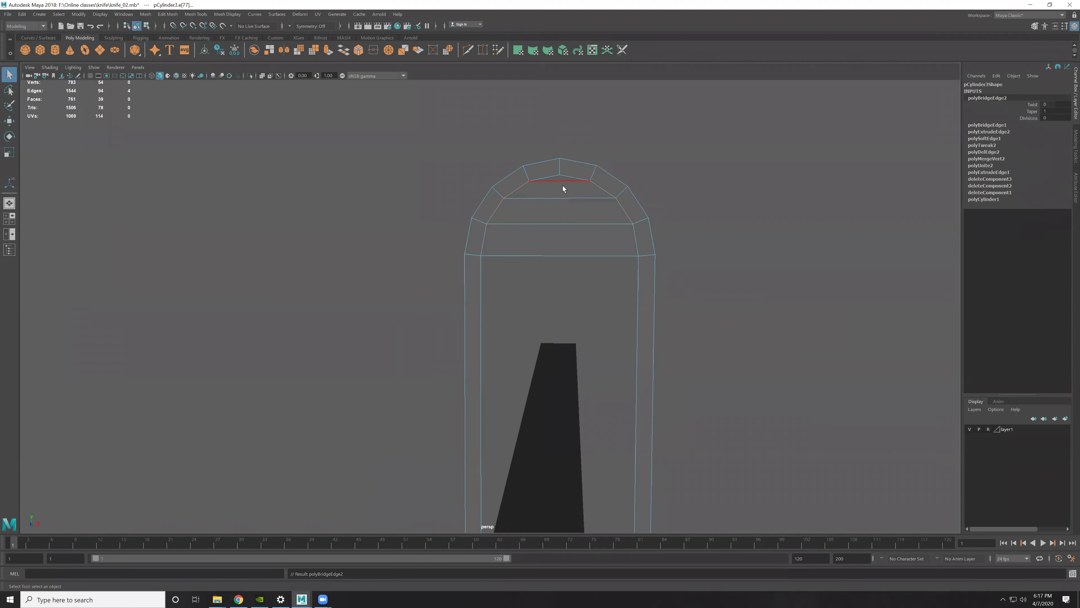
Step: Fill the remaining hole in the guard's arch
left_click(594, 176)
right_click_drag(597, 178, 587, 230, "shift")
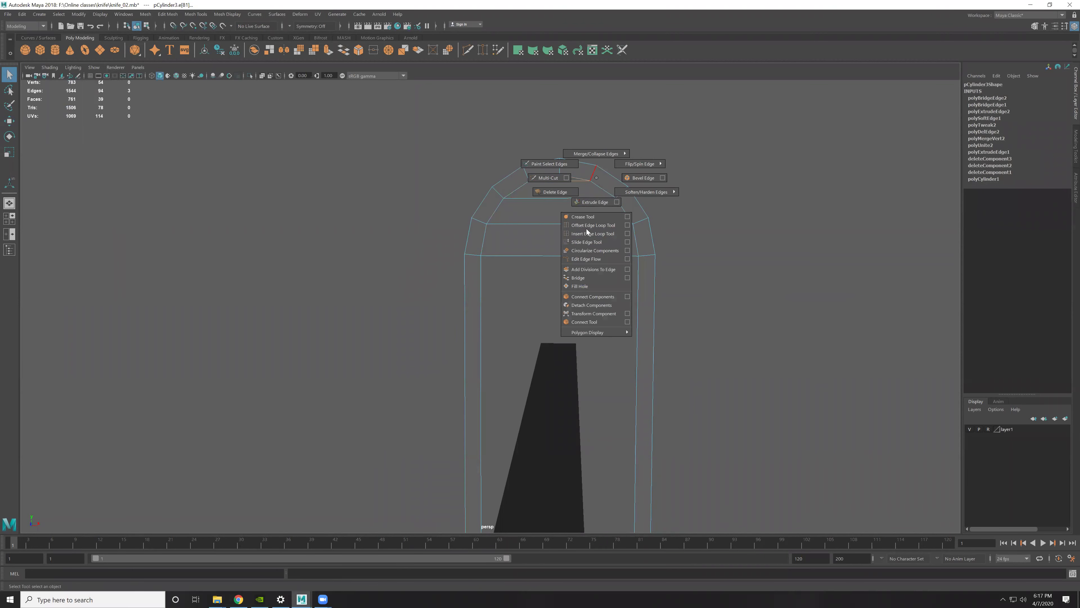
right_click_drag(586, 284, 586, 284, "shift")
key("w")
Step: Split the new cap with an edge loop using the edge ring option
left_click(621, 192)
mouse_move(625, 196)
right_mouse_down("shift")
mouse_move(522, 254)
mouse_move(663, 335)
right_mouse_up("shift")
mouse_move(613, 293)
left_mouse_down("alt")
mouse_move(629, 291)
mouse_move(584, 265)
left_mouse_up("alt")
left_click(621, 276)
mouse_move(584, 265)
right_mouse_down()
mouse_move(581, 246)
mouse_move(597, 284)
mouse_move(606, 272)
right_mouse_up()
Step: Delete the stray edge from the arch cap and check the resulting faces
left_click(590, 283)
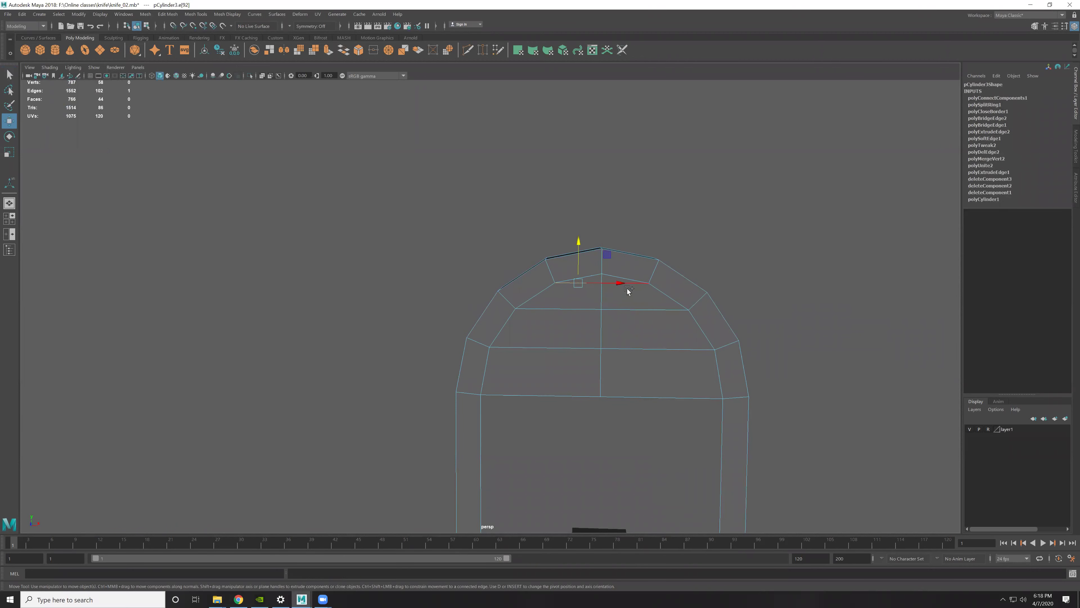
right_click_drag(704, 248, 657, 263, "shift")
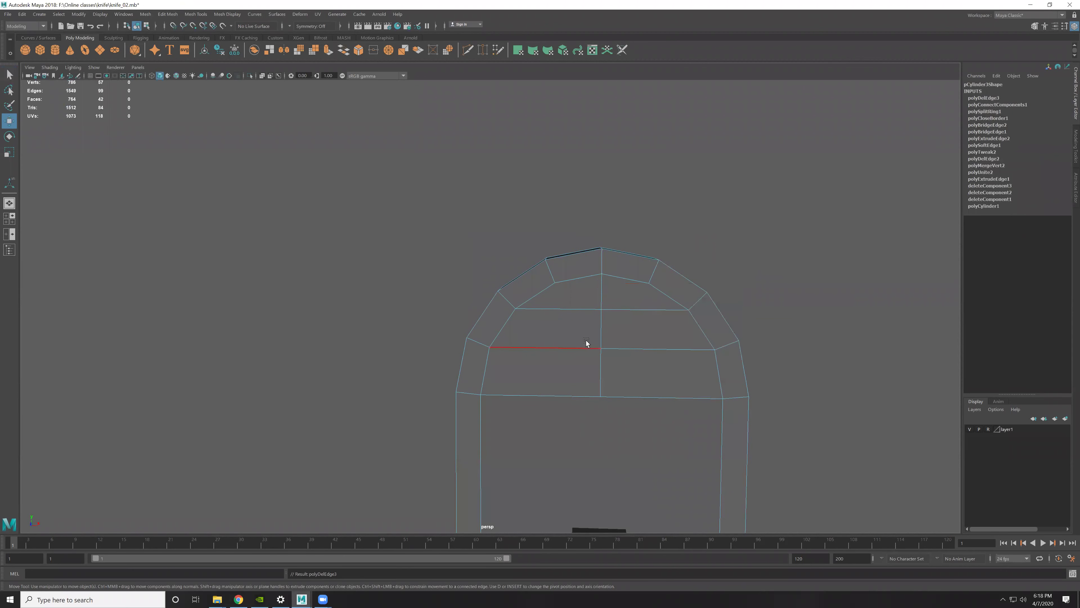
right_click_drag(592, 281, 639, 284)
left_click_drag(639, 285, 640, 360)
left_click(747, 245)
mouse_move(746, 244)
left_mouse_down("alt")
mouse_move(621, 328)
mouse_move(540, 153)
mouse_move(605, 335)
left_mouse_up("alt")
Step: Insert two edge loops around the guard band
left_click(621, 328)
key("f")
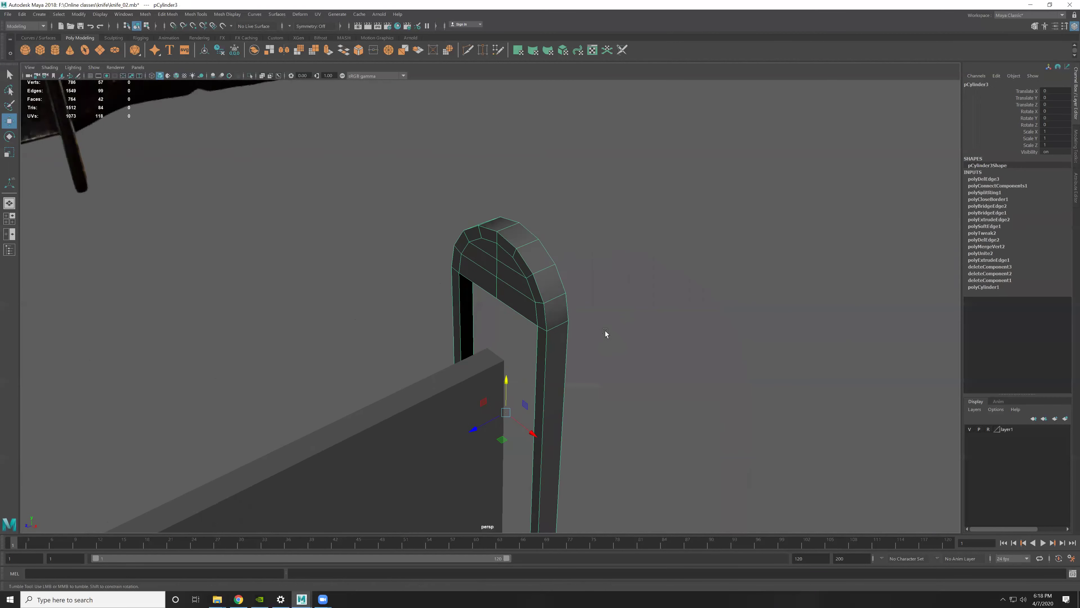
scroll(495, 212, "up", 3)
left_click_drag(495, 211, 469, 321, "alt")
mouse_move(469, 321)
right_mouse_down()
mouse_move(475, 278)
mouse_move(581, 331)
right_mouse_up()
left_click(475, 278)
mouse_move(582, 331)
left_mouse_down("alt")
mouse_move(535, 306)
mouse_move(470, 313)
left_mouse_up("alt")
left_click(472, 340)
key("F8")
Step: Orbit around the guard ring and blade to inspect the new loops from the side
mouse_move(475, 362)
left_mouse_down("alt")
mouse_move(515, 321)
mouse_move(466, 302)
mouse_move(526, 256)
left_mouse_up("alt")
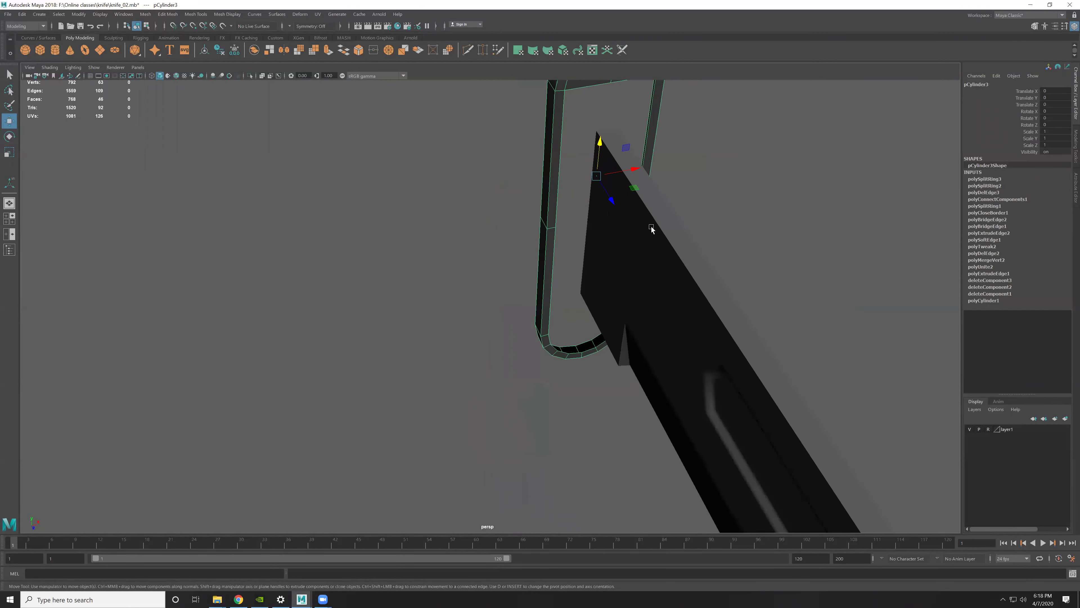
scroll(651, 226, "down", 5)
mouse_move(618, 259)
left_mouse_down("alt")
mouse_move(639, 302)
mouse_move(519, 265)
mouse_move(513, 248)
mouse_move(474, 228)
left_mouse_up("alt")
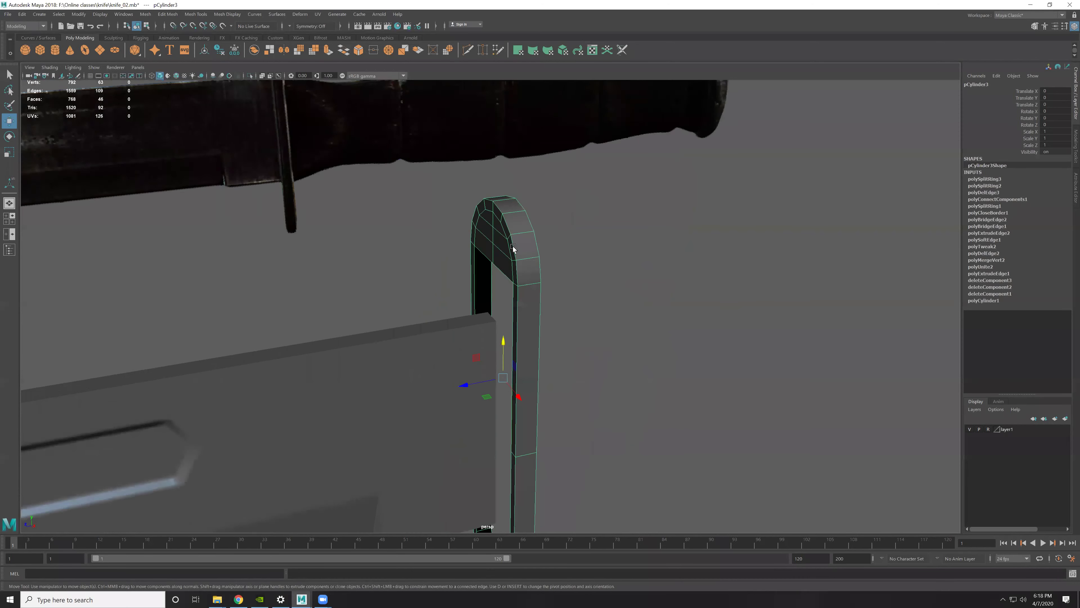
mouse_move(554, 260)
left_mouse_down("alt")
mouse_move(610, 236)
mouse_move(638, 321)
mouse_move(611, 318)
left_mouse_up("alt")
mouse_move(404, 290)
left_mouse_down("alt")
mouse_move(463, 309)
mouse_move(498, 239)
mouse_move(409, 247)
left_mouse_up("alt")
Step: Insert a vertical edge loop and delete one half's face loop from the guard
left_click(399, 216)
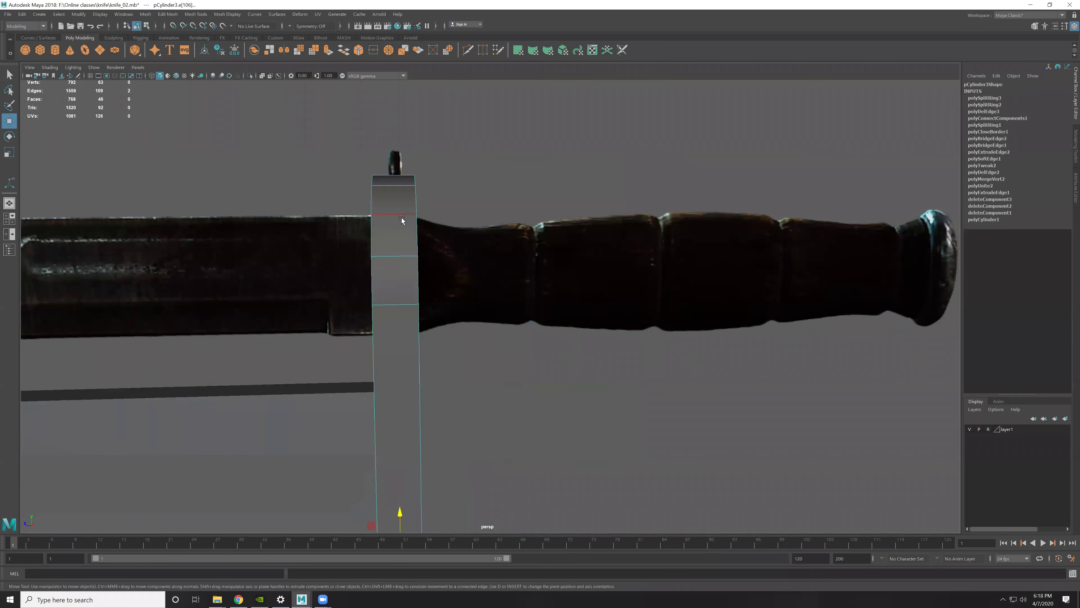
right_click(400, 280)
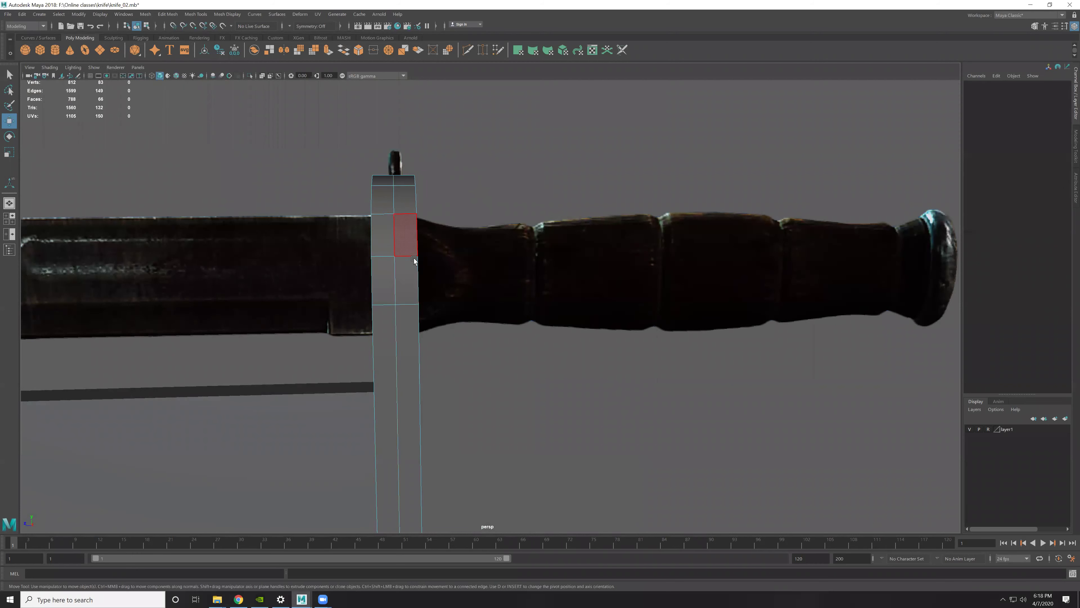
double_click(411, 276)
key("Delete")
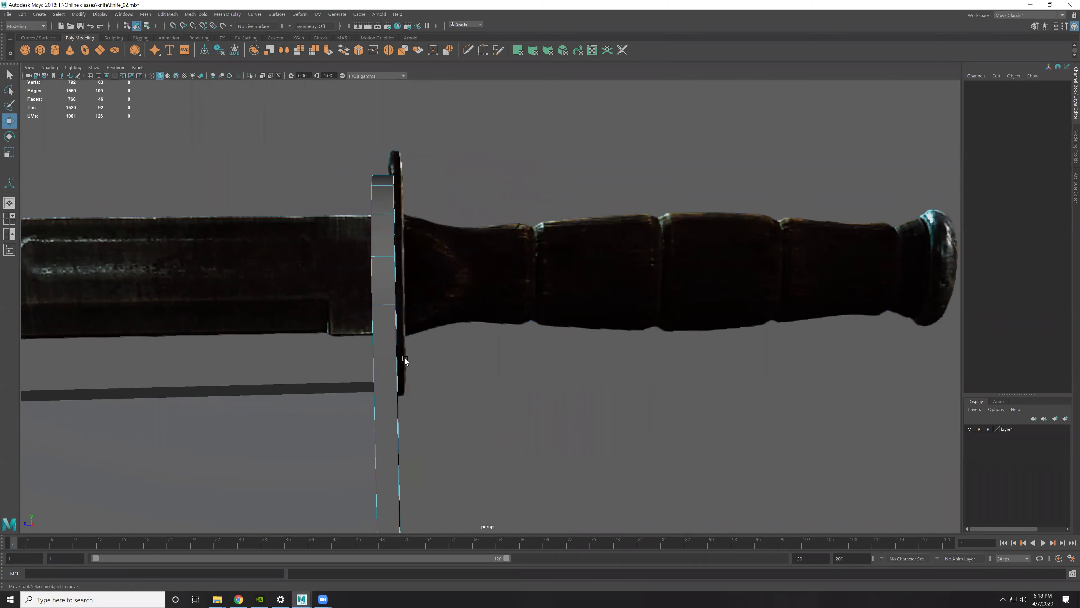
Step: Inspect the remaining half guard arch and select an edge loop around it for scaling
mouse_move(399, 373)
left_mouse_down("alt")
mouse_move(603, 368)
mouse_move(602, 306)
left_mouse_up("alt")
right_click_drag(602, 306, 552, 233, "alt")
mouse_move(552, 233)
left_mouse_down("alt")
mouse_move(540, 265)
mouse_move(508, 278)
left_mouse_up("alt")
mouse_move(508, 278)
right_mouse_down("alt")
mouse_move(550, 295)
mouse_move(520, 279)
right_mouse_up("alt")
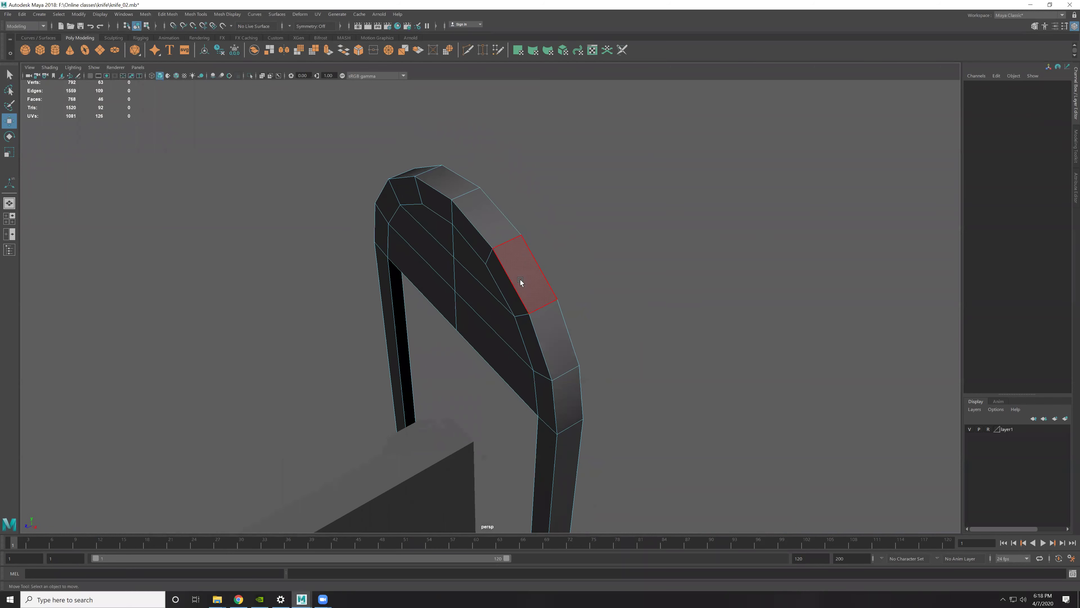
left_click_drag(525, 287, 528, 280, "alt")
right_click_drag(528, 280, 589, 261, "alt")
mouse_move(588, 260)
left_mouse_down("alt")
mouse_move(652, 244)
mouse_move(569, 264)
mouse_move(569, 276)
mouse_move(485, 309)
mouse_move(603, 337)
mouse_move(533, 257)
left_mouse_up("alt")
double_click(564, 254)
key("f")
key("r")
Step: Select the blade and the guard together and switch to face mode
mouse_move(553, 217)
left_mouse_down("alt")
mouse_move(595, 411)
mouse_move(508, 299)
left_mouse_up("alt")
left_click(465, 325)
left_click(554, 289)
left_click_drag(569, 159, 535, 239, "alt")
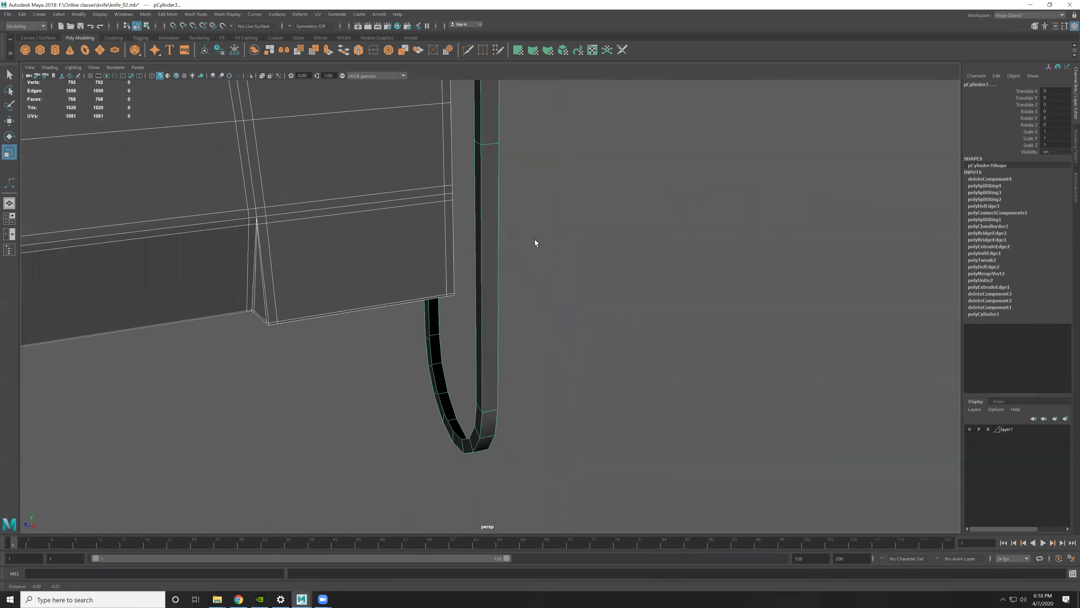
left_click(505, 304)
mouse_move(505, 304)
left_mouse_down("alt")
mouse_move(461, 217)
mouse_move(485, 314)
mouse_move(445, 208)
left_mouse_up("alt")
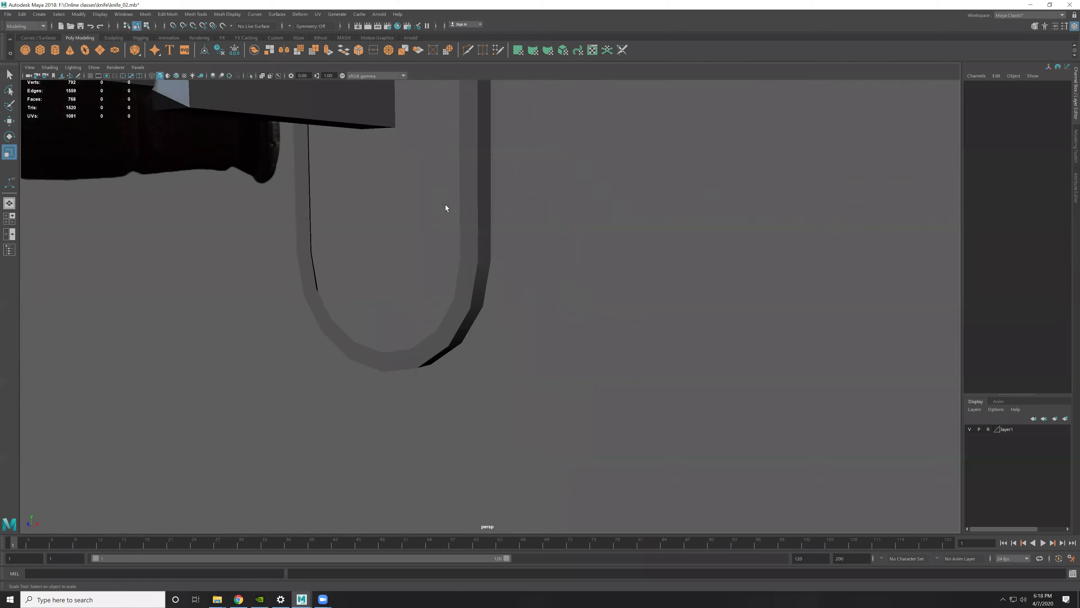
left_click(381, 122)
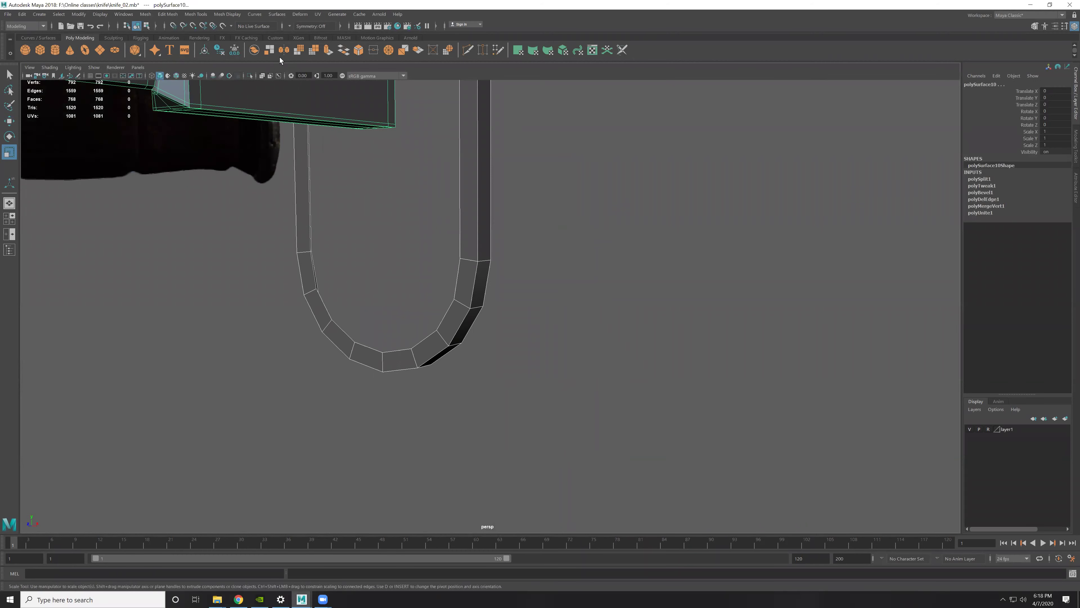
left_click(456, 203)
key("F11")
double_click(460, 203)
key("w")
left_click_drag(466, 220, 510, 259, "alt")
key("space")
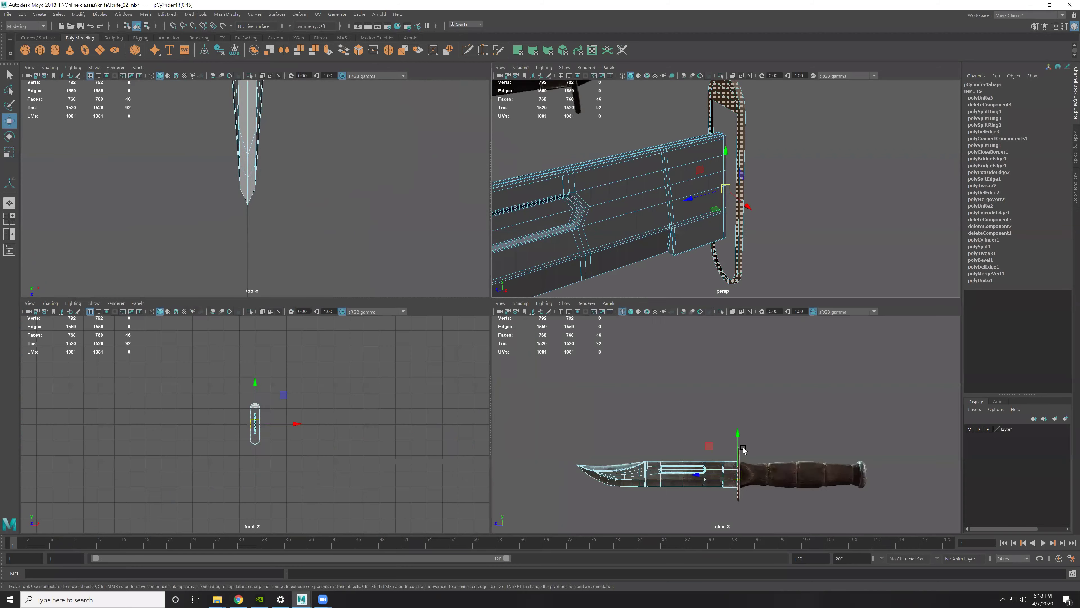
key("space")
scroll(498, 330, "up", 2)
scroll(545, 403, "up", 5)
middle_click_drag(529, 259, 492, 259, "alt")
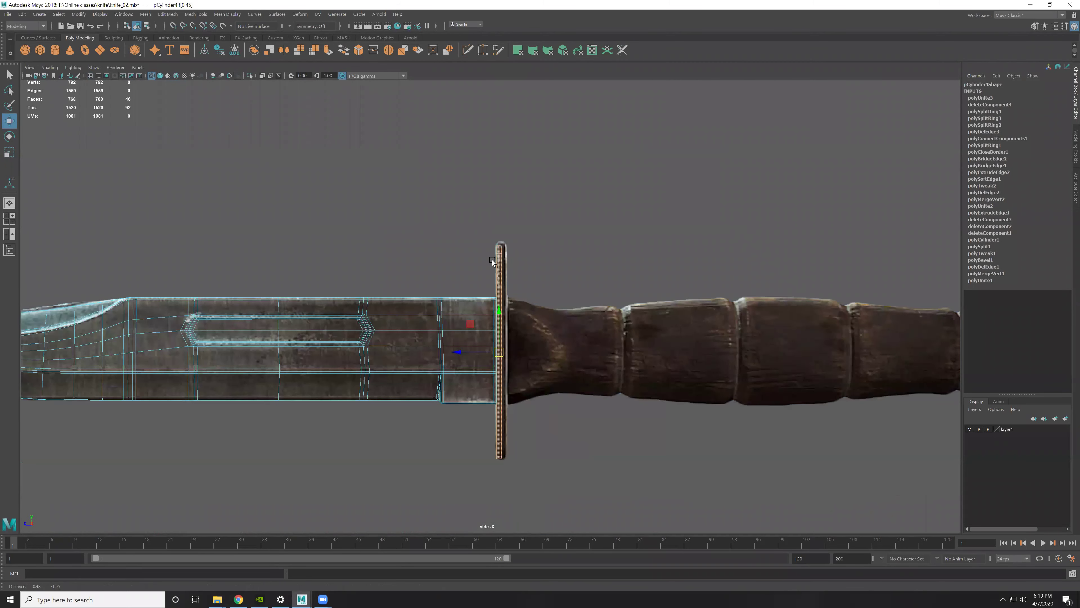
scroll(509, 274, "up", 2)
scroll(518, 287, "up", 2)
scroll(528, 319, "up", 2)
scroll(537, 352, "up", 2)
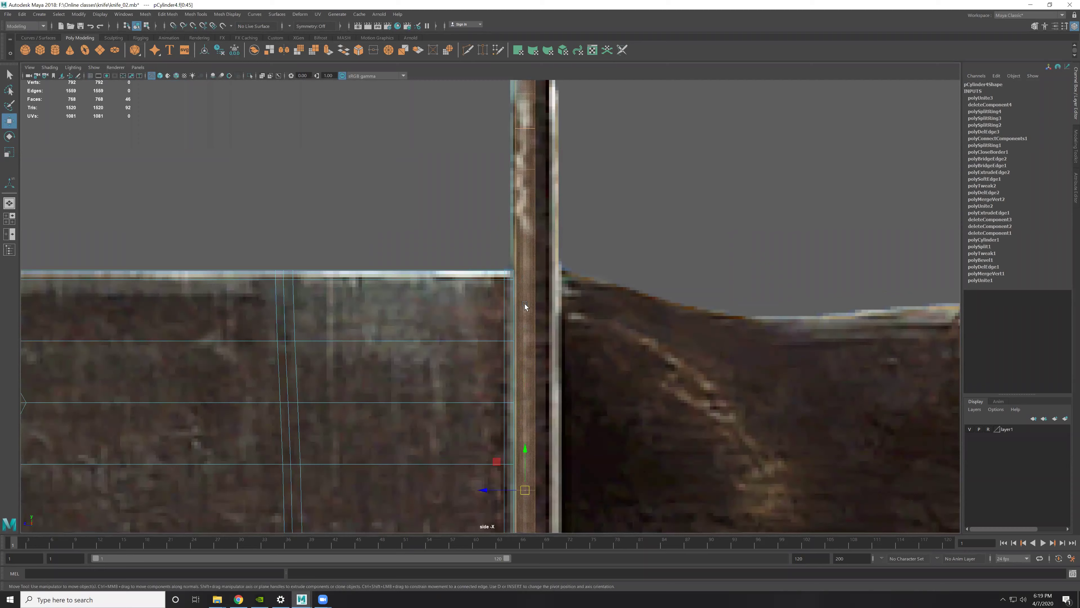
scroll(527, 309, "up", 2)
scroll(548, 333, "up", 2)
key("d")
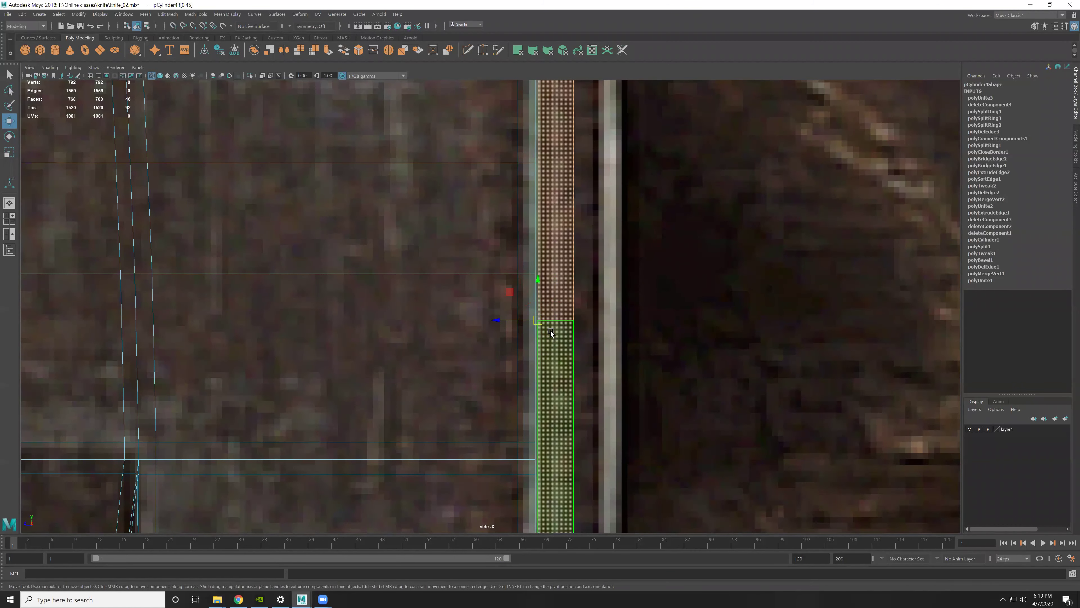
left_click(515, 322)
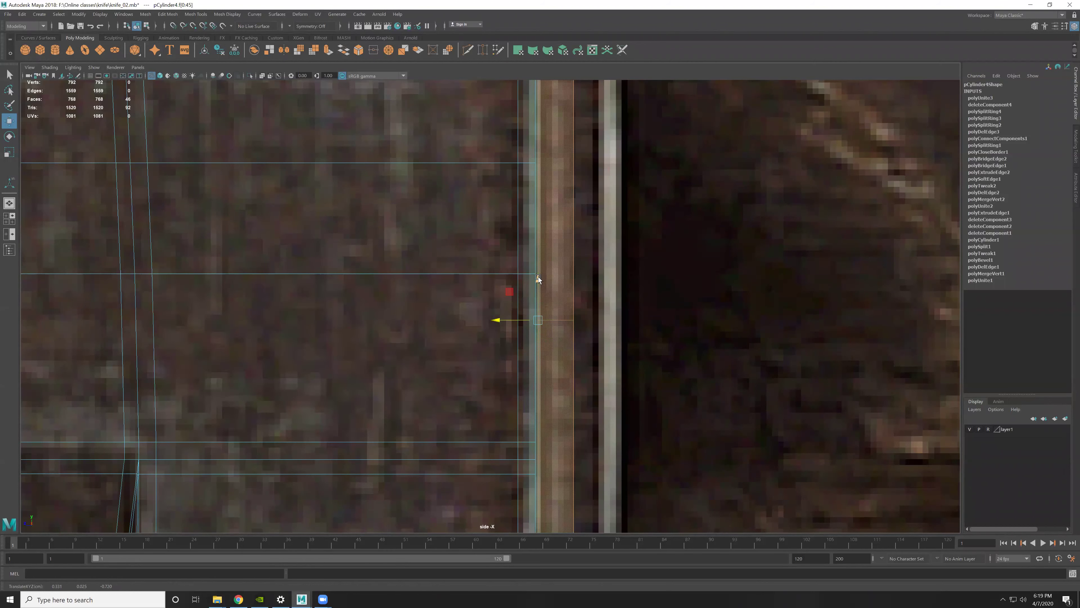
middle_click_drag(538, 279, 539, 287)
key("ctrl+z")
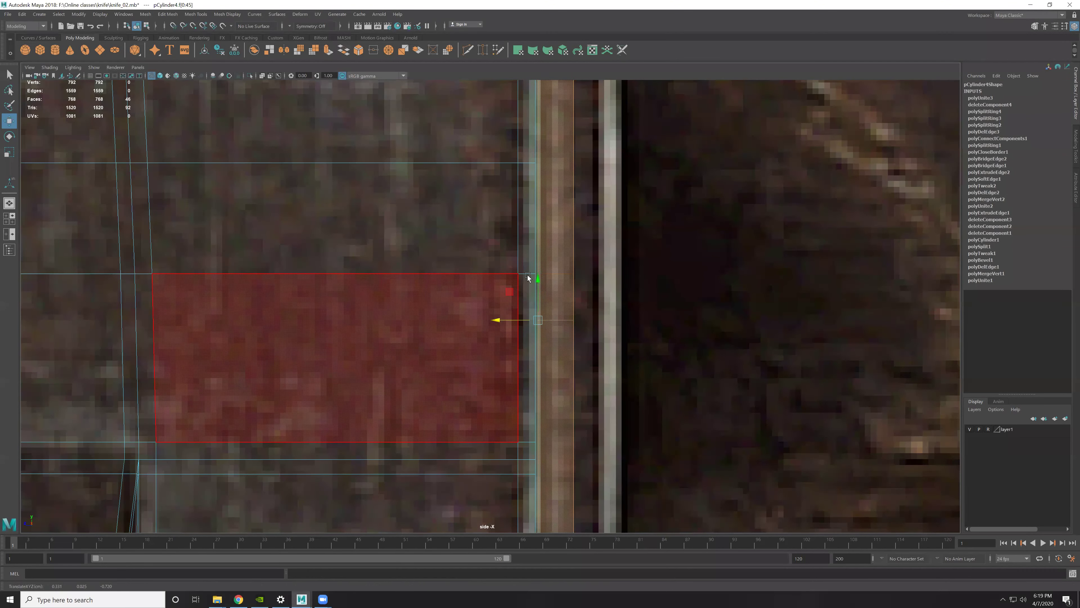
key("space")
key("space")
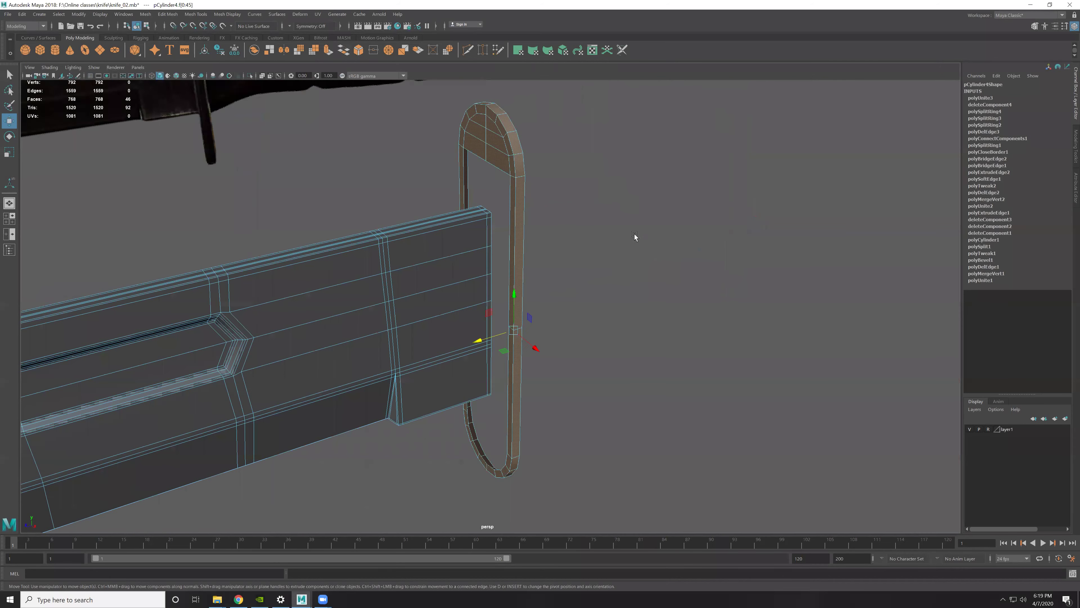
Step: Select the knife mesh and bring the blade end into close view
left_click_drag(498, 220, 572, 198, "alt")
key("F8")
left_click_drag(593, 296, 517, 242, "alt")
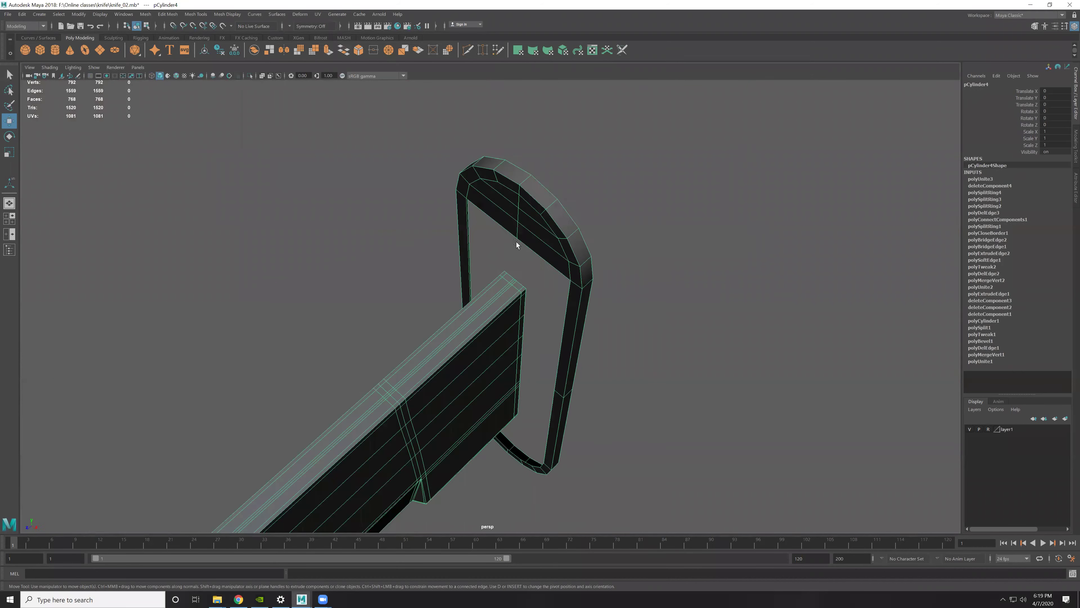
left_click(425, 241)
left_click(553, 382)
mouse_move(579, 301)
left_mouse_down("alt")
mouse_move(492, 224)
mouse_move(554, 290)
mouse_move(526, 223)
mouse_move(468, 255)
left_mouse_up("alt")
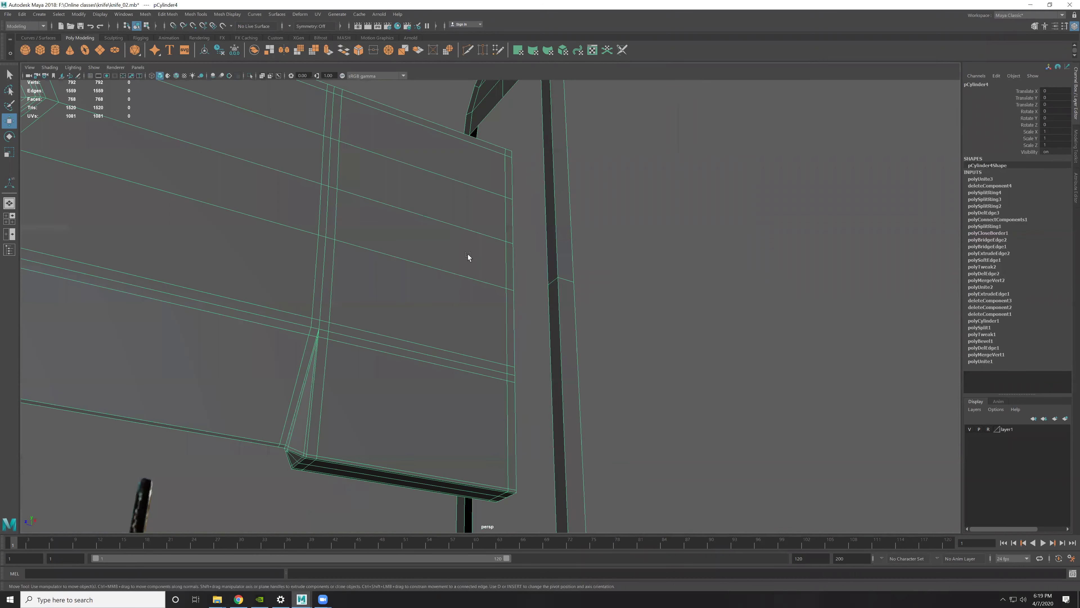
scroll(590, 325, "down", 5)
mouse_move(590, 325)
left_mouse_down("alt")
mouse_move(578, 357)
mouse_move(566, 329)
left_mouse_up("alt")
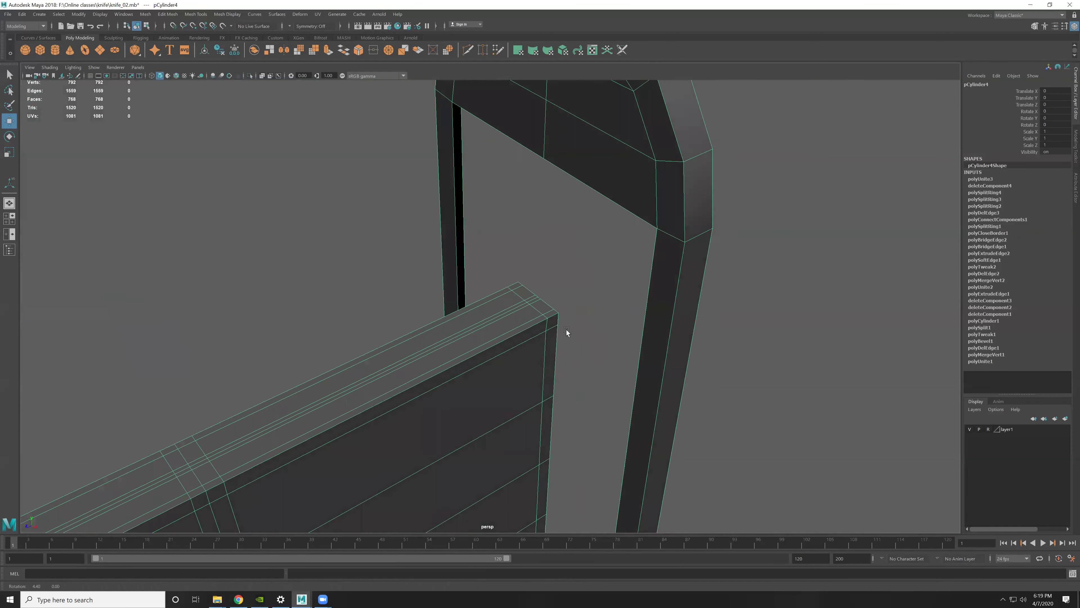
scroll(525, 300, "up", 3)
Step: Extrude the blade-end edge loop outward into new faces
double_click(537, 306)
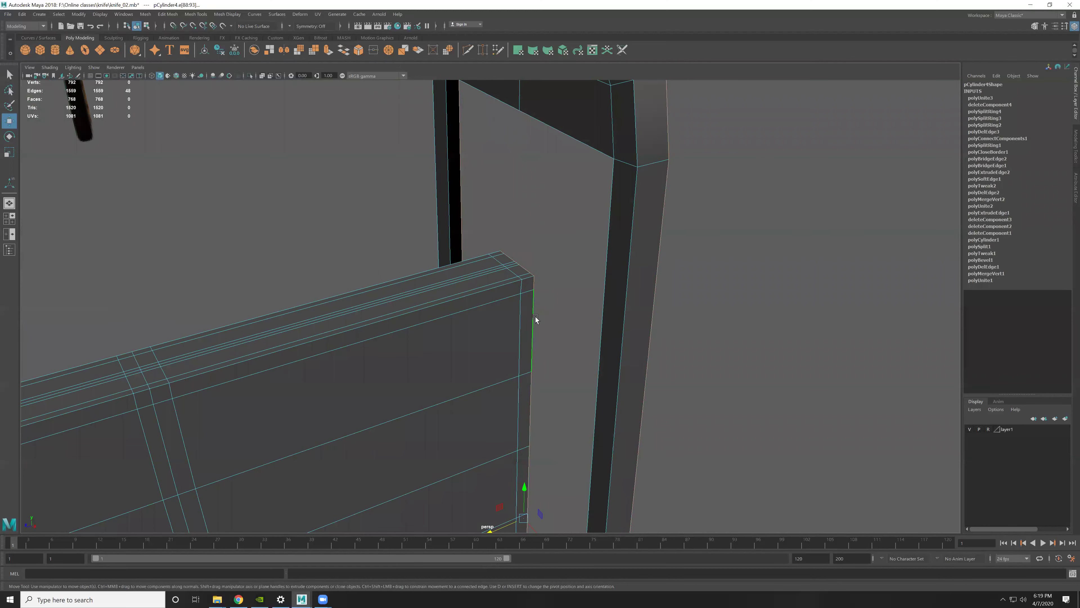
double_click(536, 321)
mouse_move(544, 327)
left_mouse_down("alt")
mouse_move(531, 330)
mouse_move(529, 258)
left_mouse_up("alt")
key("ctrl+e")
mouse_move(534, 345)
left_mouse_down()
mouse_move(552, 354)
mouse_move(565, 308)
mouse_move(595, 277)
mouse_move(610, 156)
left_mouse_up()
key("F8")
key("q")
Step: Move the two corner vertices of the new faces upward
mouse_move(635, 238)
left_mouse_down("alt")
mouse_move(578, 254)
mouse_move(575, 223)
mouse_move(588, 235)
left_mouse_up("alt")
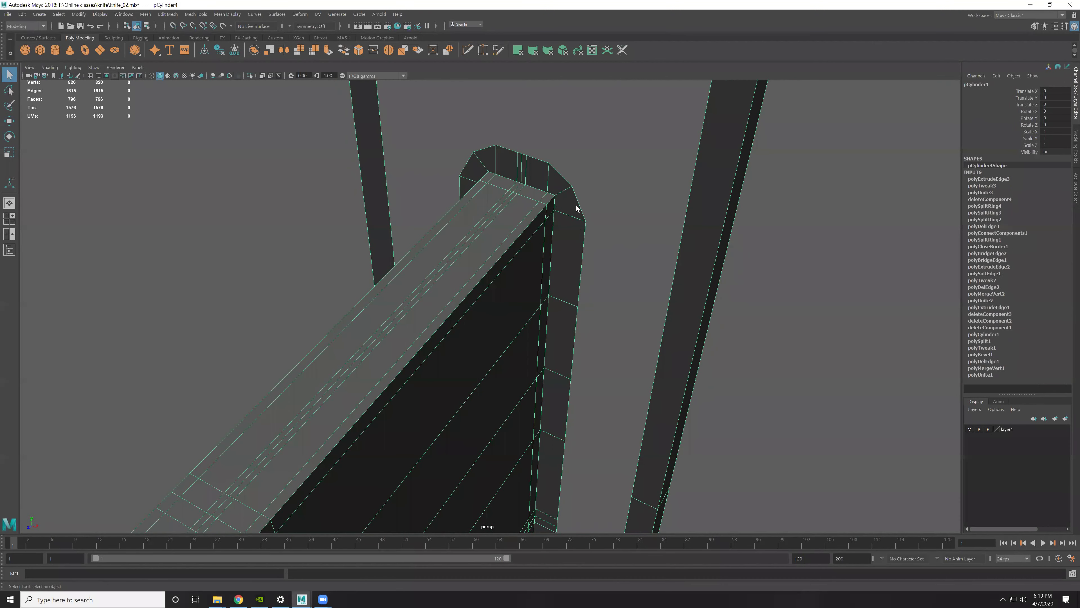
key("F9")
left_click(572, 186)
key("w")
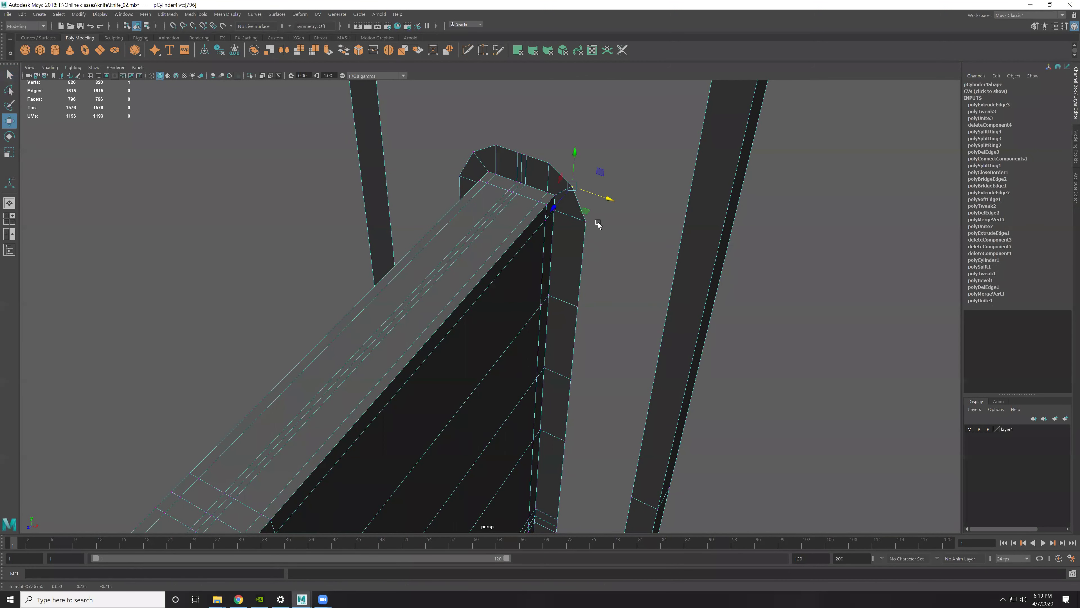
middle_click_drag(587, 227, 557, 169)
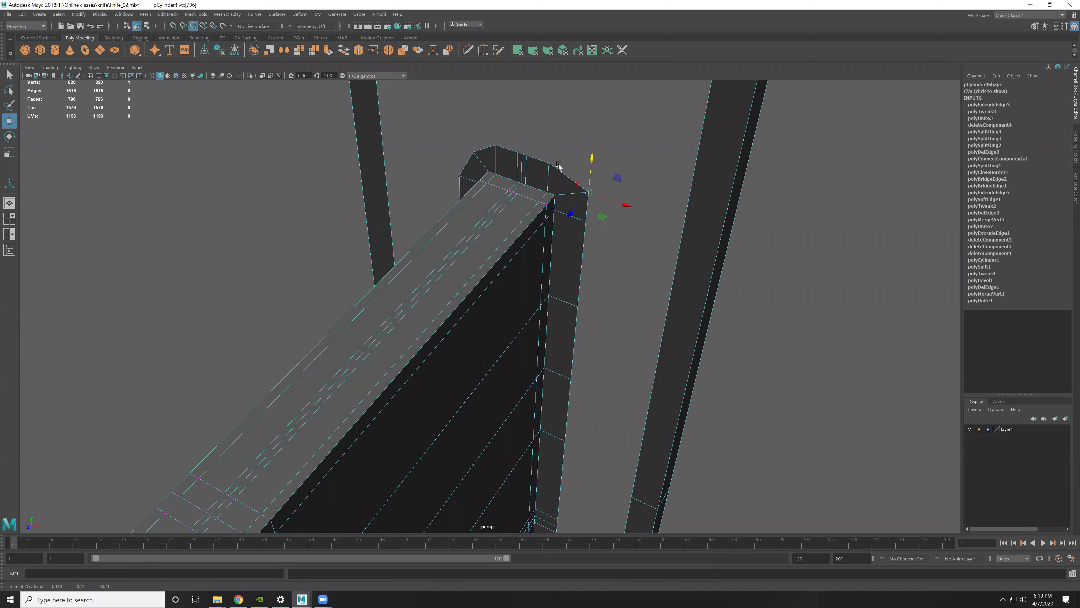
left_click_drag(557, 170, 515, 171, "alt")
left_click(503, 156)
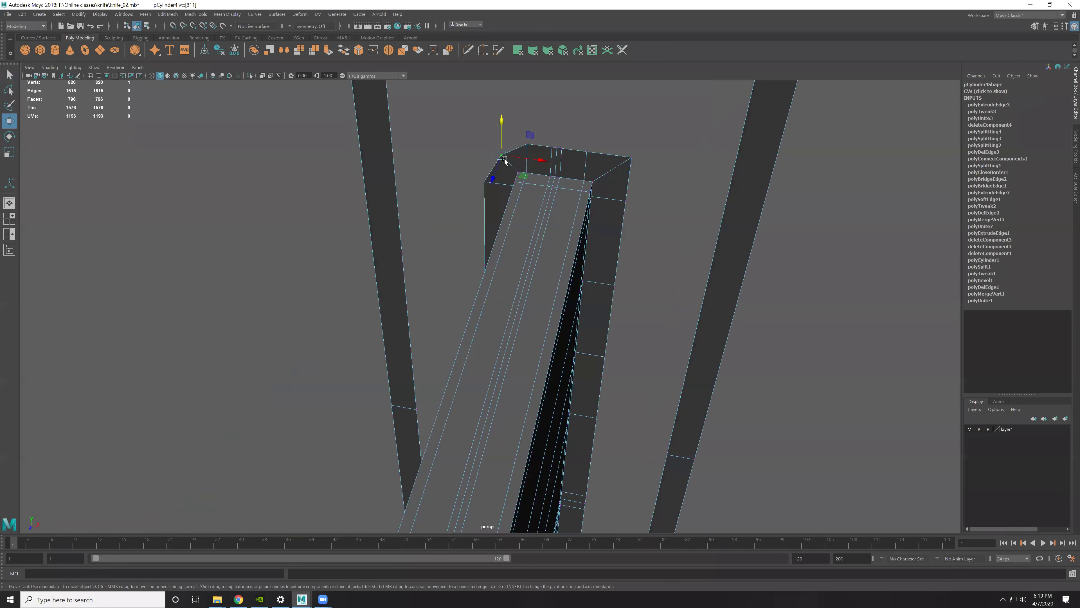
middle_click_drag(528, 152, 503, 148)
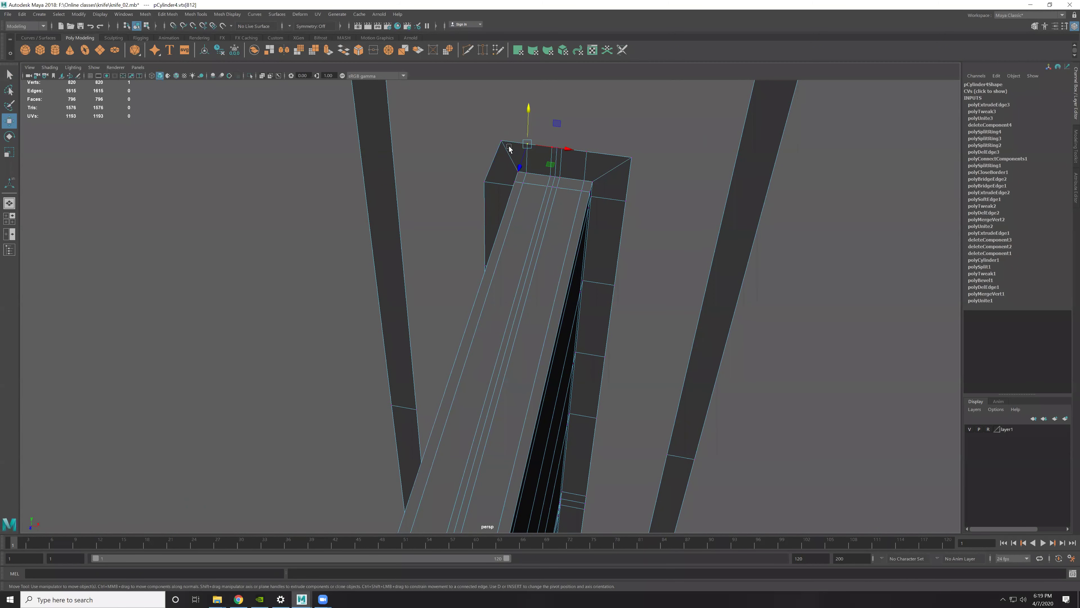
Step: Slide a corner vertex along X and V-snap it onto a neighbouring point, then lower the next corner
left_click(543, 147)
mouse_move(539, 148)
left_mouse_down()
mouse_move(482, 189)
mouse_move(605, 287)
mouse_move(563, 344)
left_mouse_up()
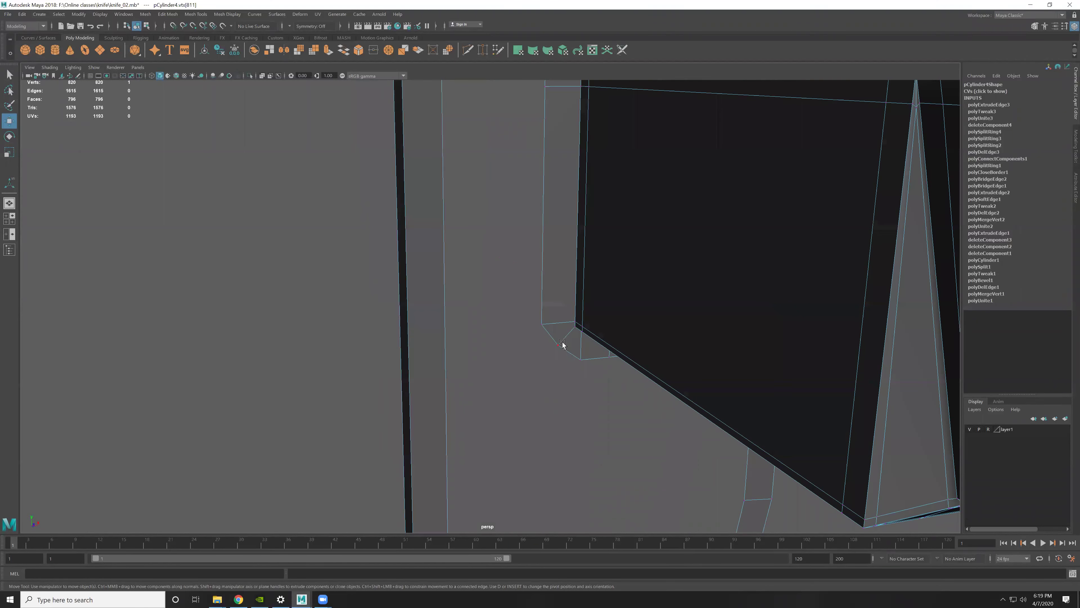
key("v")
middle_click_drag(541, 332, 582, 369)
mouse_move(582, 367)
left_mouse_down("alt")
mouse_move(596, 313)
mouse_move(651, 293)
mouse_move(692, 295)
mouse_move(622, 355)
left_mouse_up("alt")
left_click(599, 366)
middle_click_drag(581, 384, 574, 400)
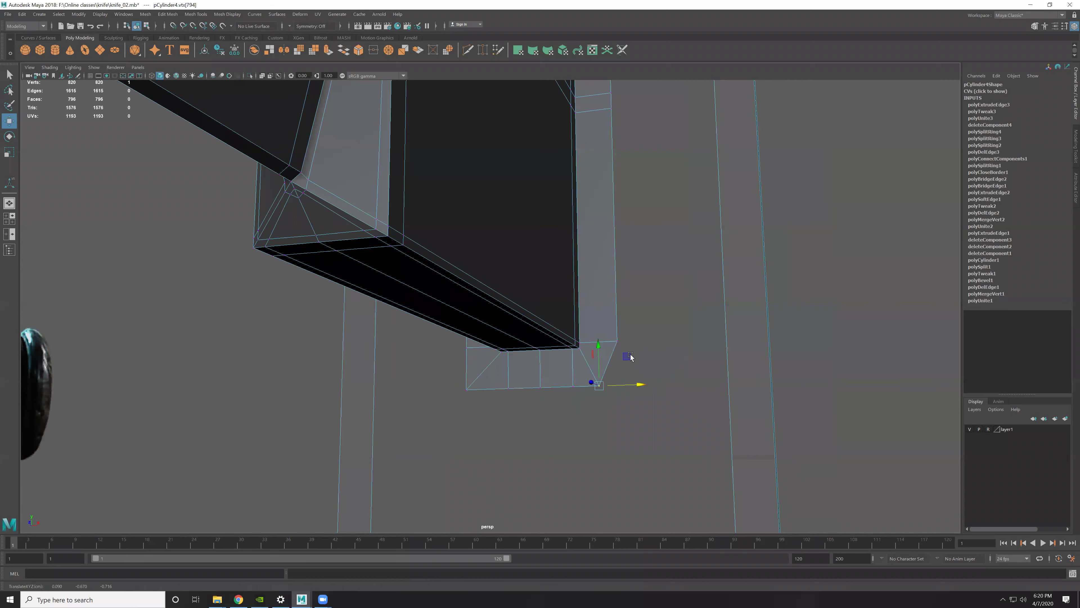
mouse_move(728, 389)
left_mouse_down("alt")
mouse_move(669, 335)
mouse_move(638, 421)
mouse_move(623, 292)
left_mouse_up("alt")
right_click_drag(623, 292, 647, 266, "alt")
Step: Assign the blinn1 material to a face on top of the guard
key("F8")
key("3")
mouse_move(667, 279)
left_mouse_down("alt")
mouse_move(644, 297)
mouse_move(682, 241)
mouse_move(607, 314)
mouse_move(687, 287)
mouse_move(613, 284)
mouse_move(570, 246)
mouse_move(616, 251)
mouse_move(571, 197)
mouse_move(564, 203)
left_mouse_up("alt")
left_click(682, 242)
left_click(571, 196)
left_click(563, 220)
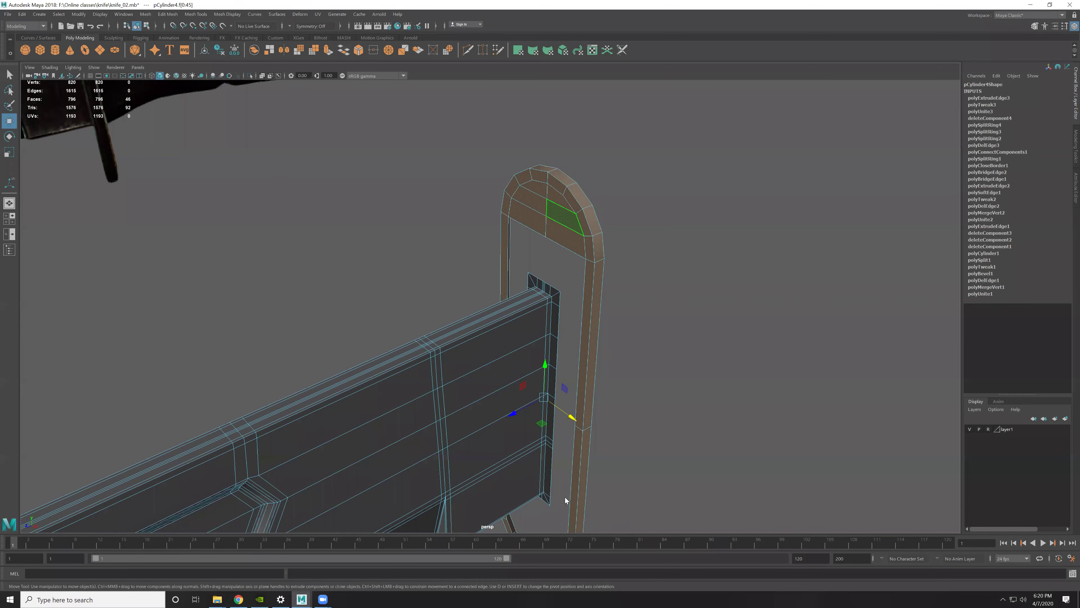
right_click_drag(583, 243, 621, 448)
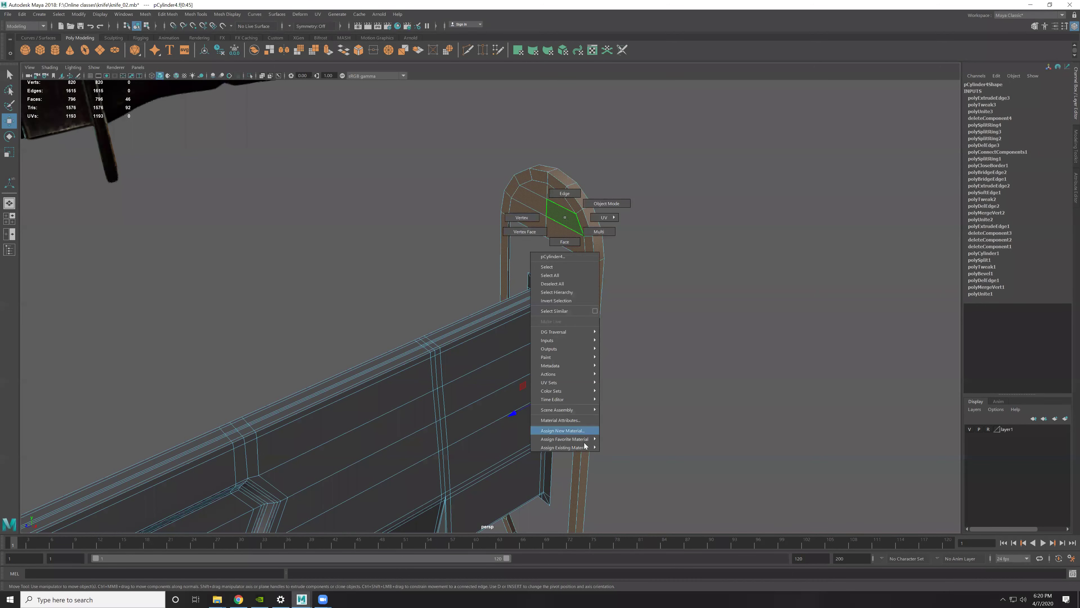
left_click(685, 391)
Step: Orbit around the guard to inspect its rounded top
mouse_move(663, 181)
left_mouse_down("alt")
mouse_move(630, 236)
mouse_move(597, 178)
left_mouse_up("alt")
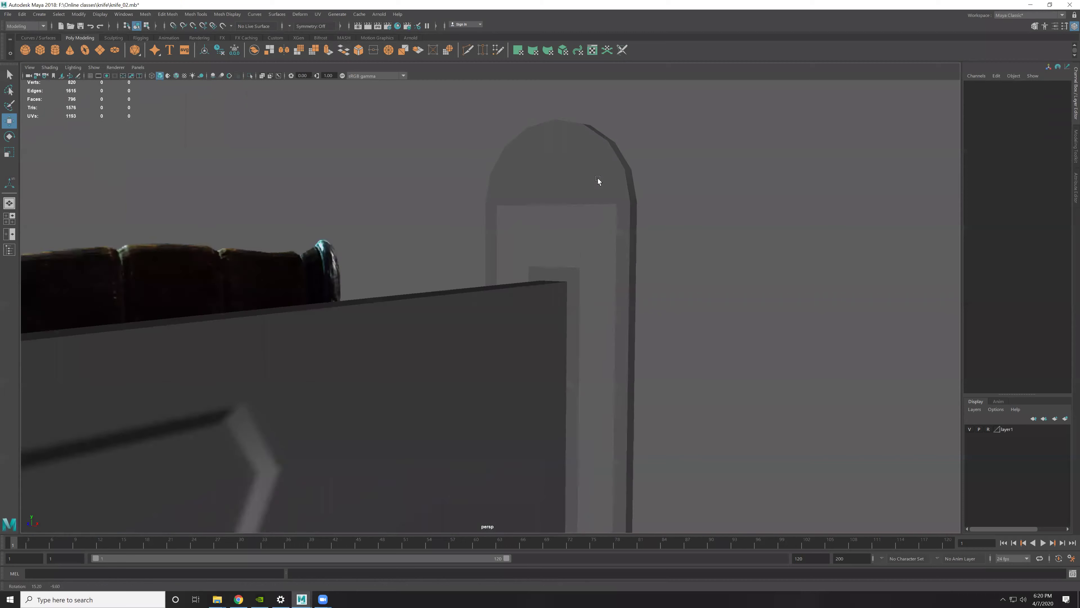
left_click(597, 180)
left_click(687, 222)
left_click_drag(686, 223, 616, 203, "alt")
left_click(602, 138)
mouse_move(602, 137)
left_mouse_down("alt")
mouse_move(675, 159)
mouse_move(685, 299)
mouse_move(591, 222)
mouse_move(689, 299)
mouse_move(690, 234)
mouse_move(660, 314)
mouse_move(610, 292)
mouse_move(682, 345)
left_mouse_up("alt")
right_click_drag(682, 345, 619, 300, "alt")
left_click_drag(620, 301, 618, 276, "alt")
mouse_move(617, 276)
right_mouse_down("alt")
mouse_move(645, 247)
mouse_move(641, 439)
right_mouse_up("alt")
Step: Select and frame an edge loop on the guard, viewing it from the knife's other side
right_click_drag(645, 383, 645, 382)
right_click_drag(645, 383, 653, 422, "alt")
mouse_move(653, 422)
left_mouse_down("alt")
mouse_move(596, 413)
mouse_move(617, 433)
left_mouse_up("alt")
mouse_move(617, 433)
right_mouse_down("alt")
mouse_move(629, 373)
mouse_move(539, 310)
right_mouse_up("alt")
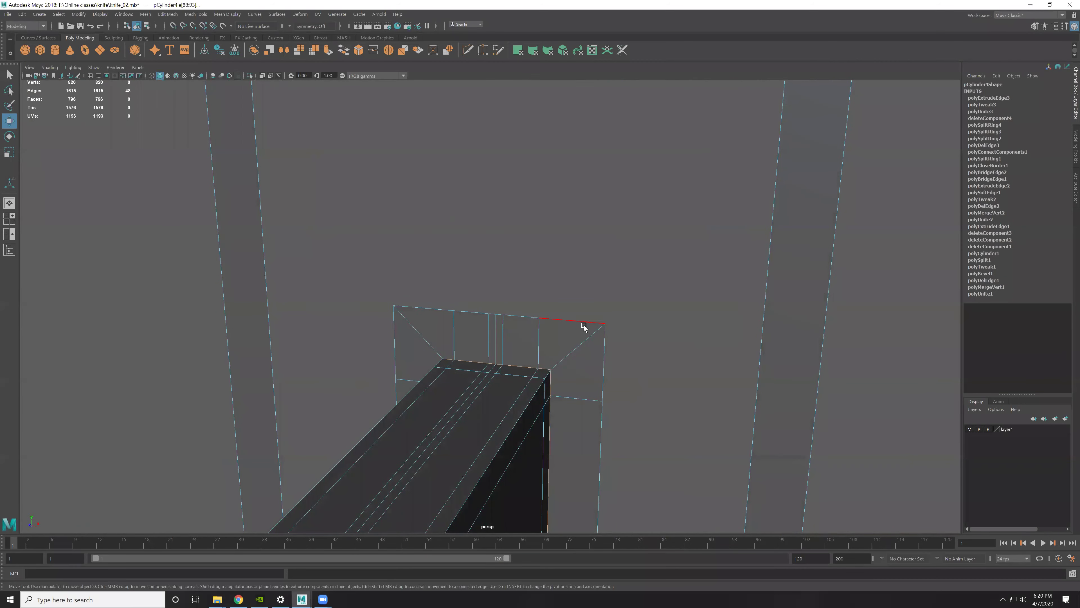
double_click(581, 325)
key("f")
mouse_move(654, 373)
left_mouse_down("alt")
mouse_move(560, 248)
mouse_move(618, 273)
left_mouse_up("alt")
right_click_drag(617, 273, 579, 230, "alt")
Step: Bridge the two opposite edges on the band's bottom with a new face
left_click_drag(572, 320, 622, 343, "alt")
right_click_drag(622, 343, 493, 275, "alt")
left_click(483, 275)
left_click(699, 281, "shift")
right_click_drag(547, 216, 537, 316, "shift")
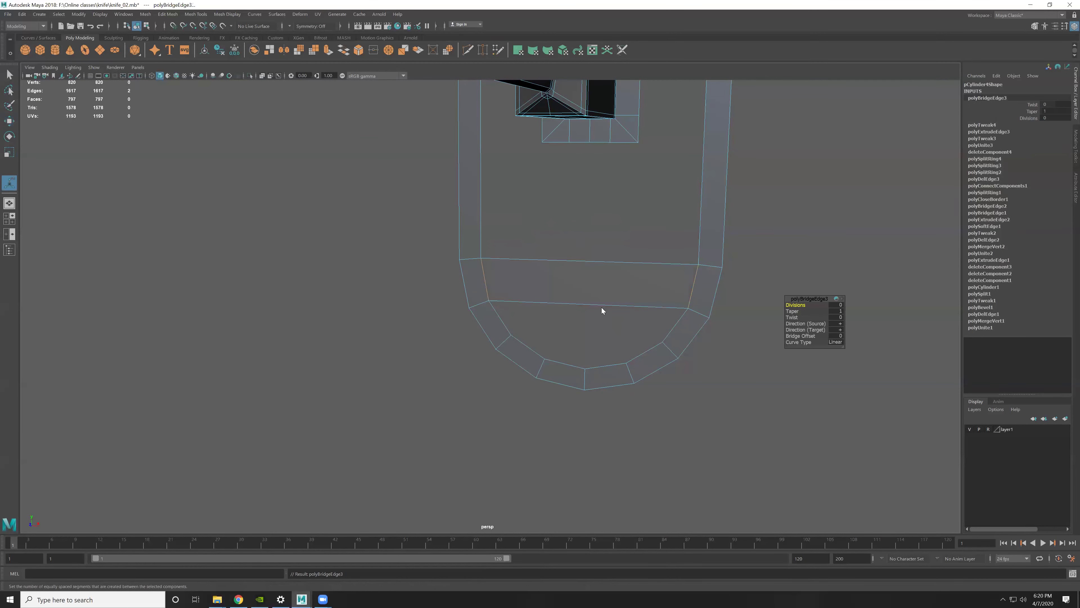
right_click_drag(594, 266, 587, 369, "shift")
Step: Fill the remaining hole at the band's bottom with a face
left_click(583, 342)
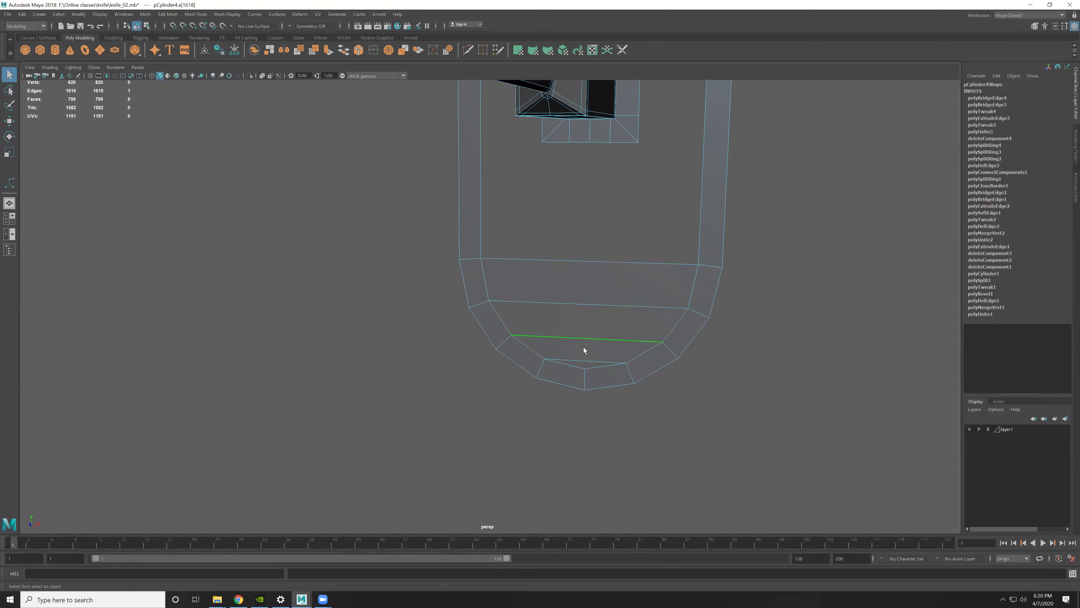
right_click_drag(597, 274, 592, 383, "shift")
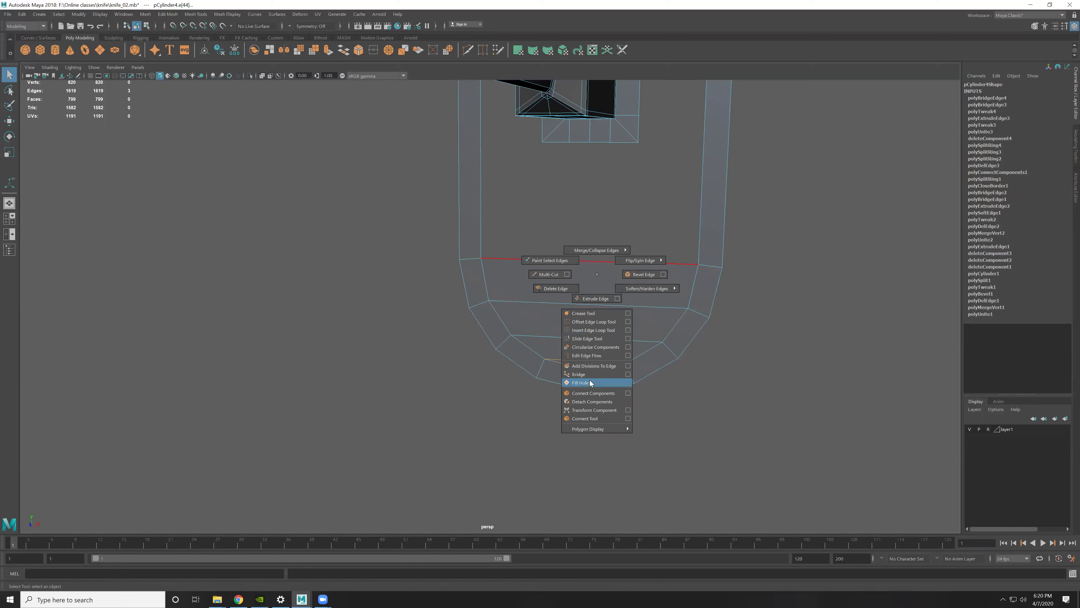
key("w")
left_click(589, 307)
right_click_drag(662, 262, 663, 309, "ctrl")
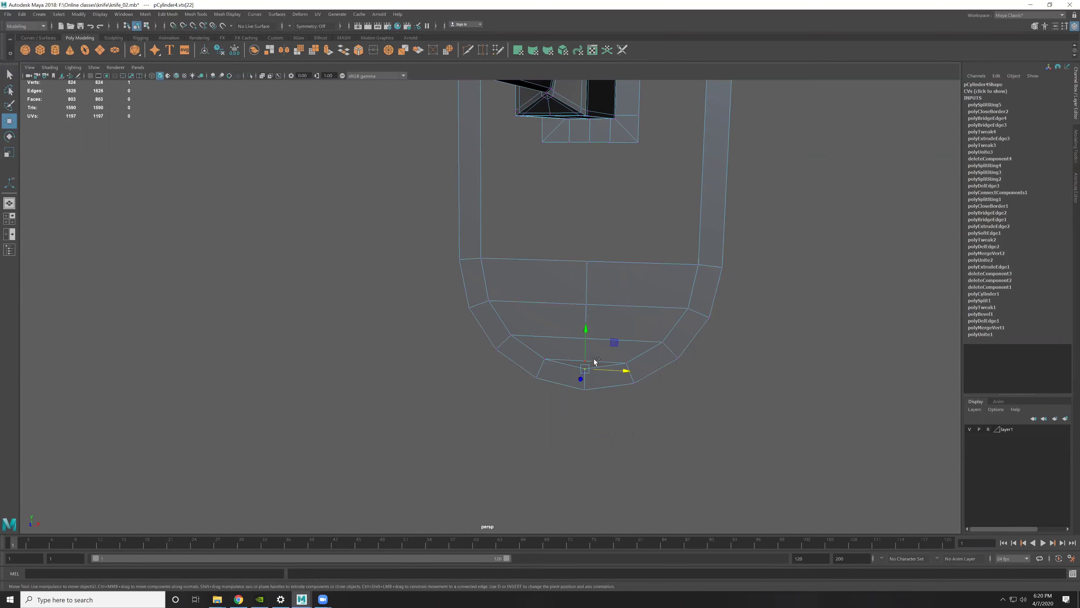
key("ctrl+z")
key("ctrl+z")
Step: Delete the vertical edge loop at the bottom of the band
scroll(600, 347, "up", 3)
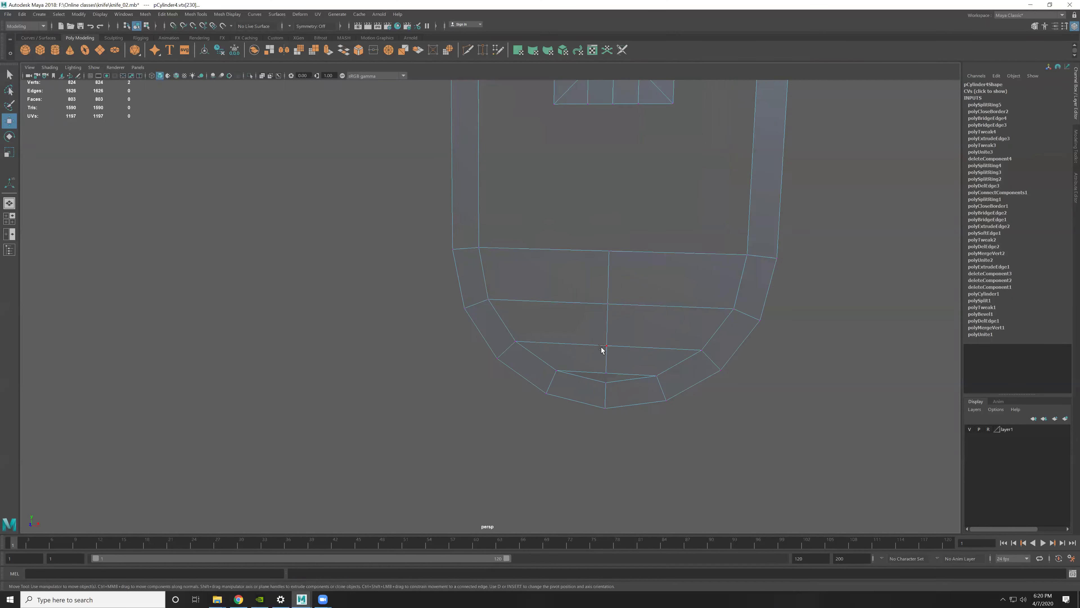
key("F10")
double_click(642, 369)
key("ctrl+BackSpace")
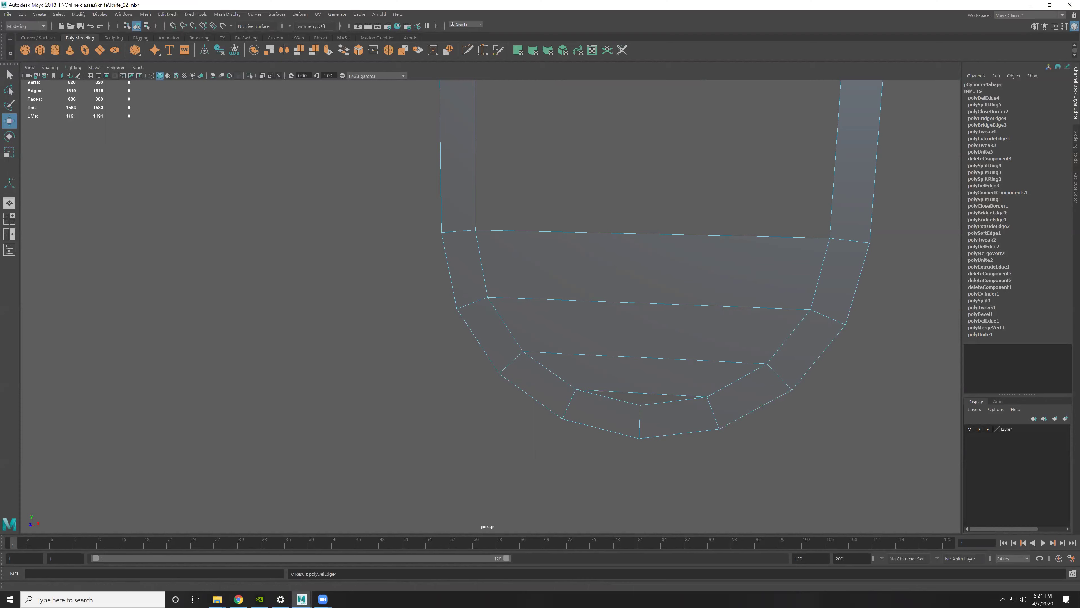
Step: Delete the three inner bottom faces
key("F11")
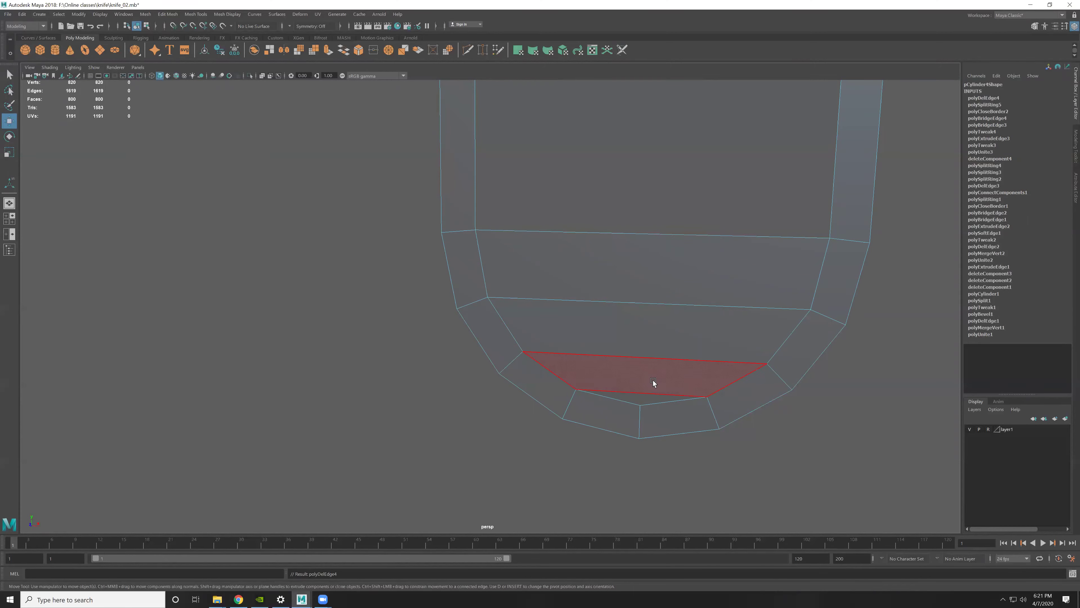
left_click(653, 380)
left_click(682, 308, "shift")
left_click(680, 284, "shift")
key("Delete")
Step: Select the left and right edges of the opening for bridging
key("F10")
left_click(484, 255)
left_click(834, 259, "shift")
right_click_drag(631, 180, 620, 290, "shift")
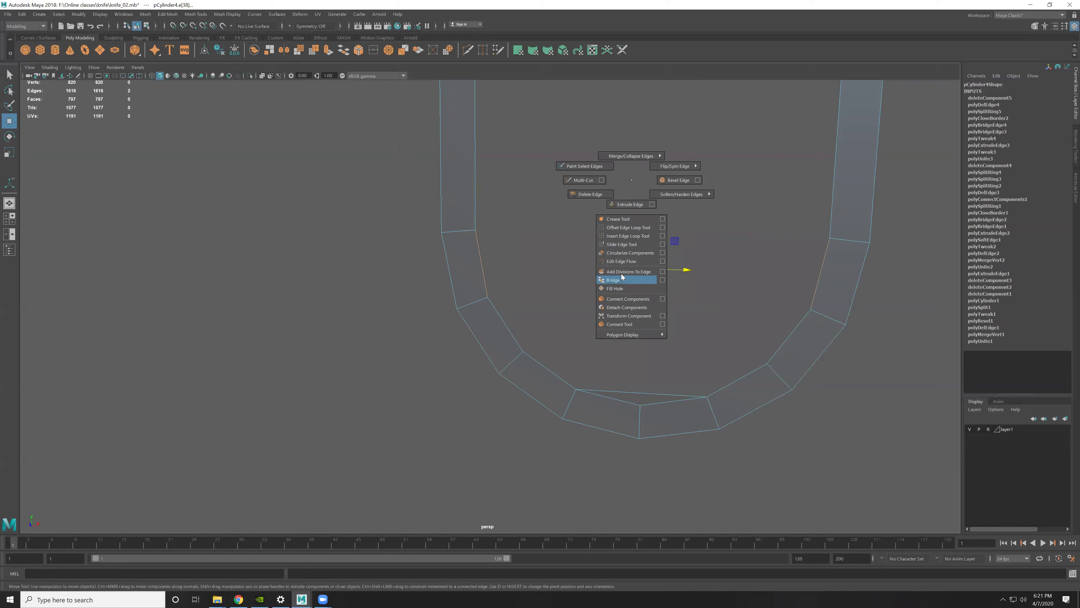
Step: Bridge the opening's edges and the edge pair across the gap, checking the smoothed preview
left_click(621, 278)
double_click(572, 235)
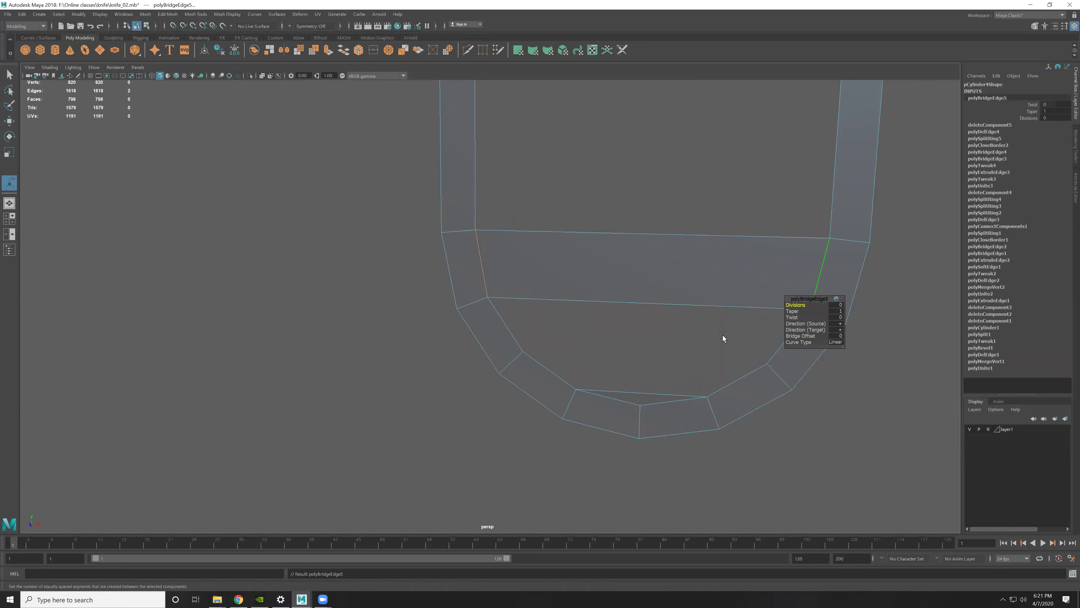
middle_click_drag(723, 336, 767, 299, "alt")
left_click(685, 287)
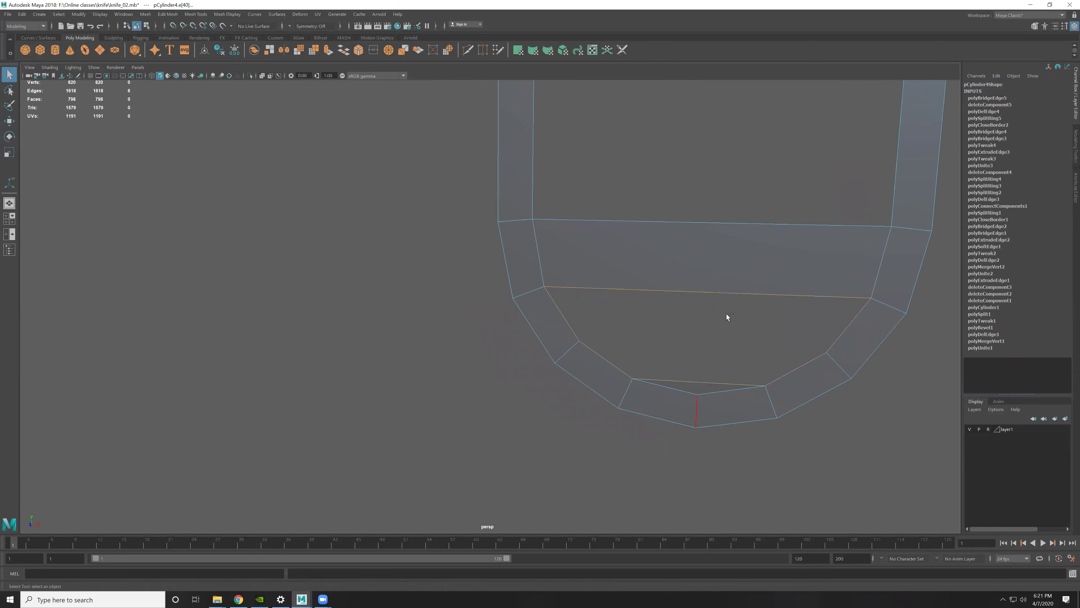
right_click(717, 285, "shift")
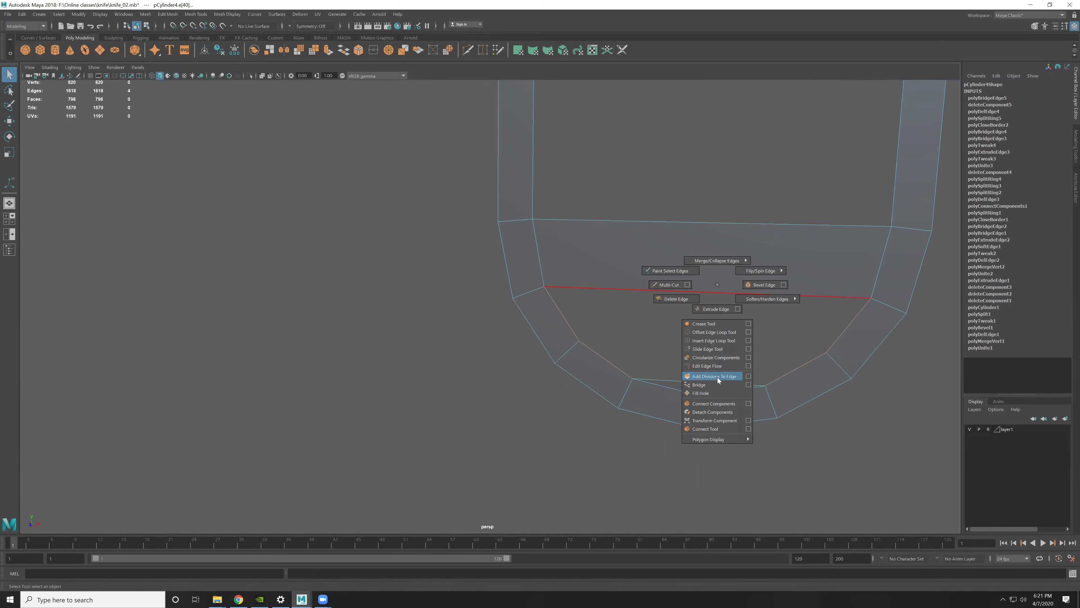
left_click(712, 385)
scroll(745, 410, "up", 3)
key("3")
key("1")
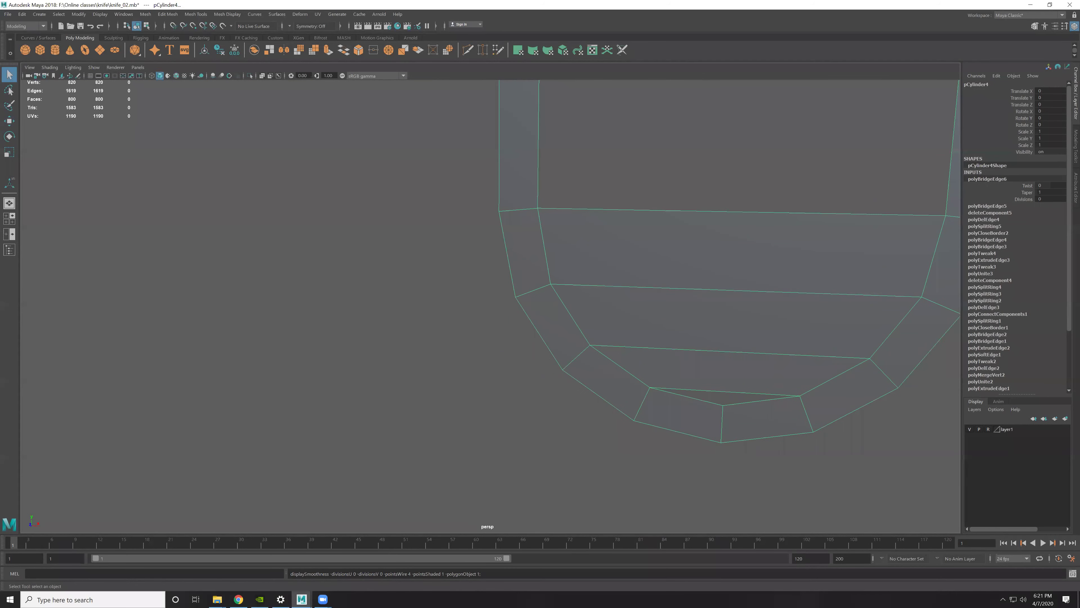
left_click(322, 599)
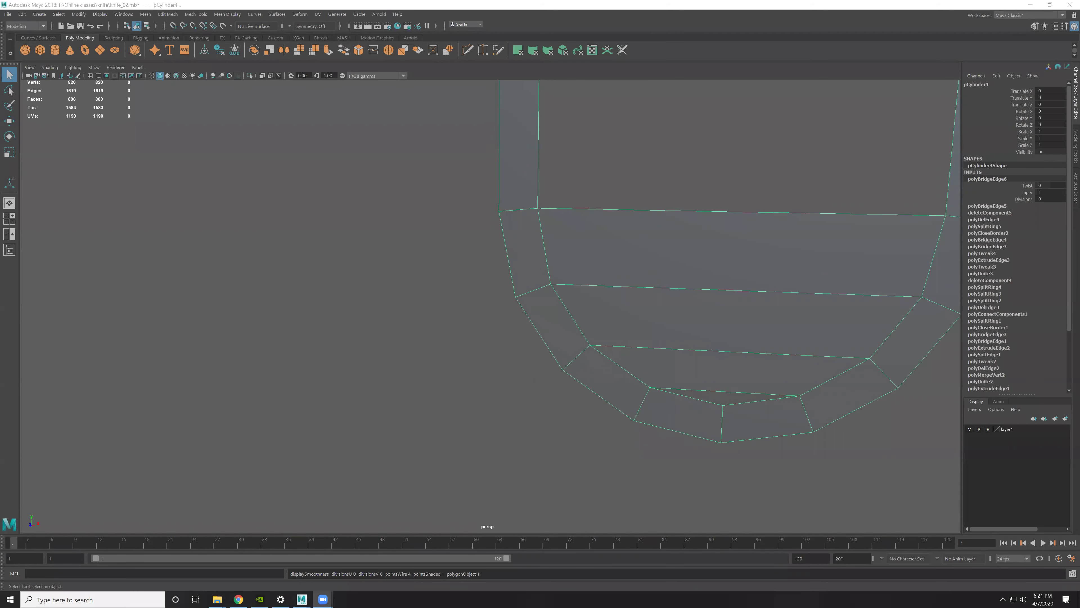
left_click_drag(723, 241, 791, 333, "alt")
Step: Split an edge ring through the guard band's rounded bottom
key("F11")
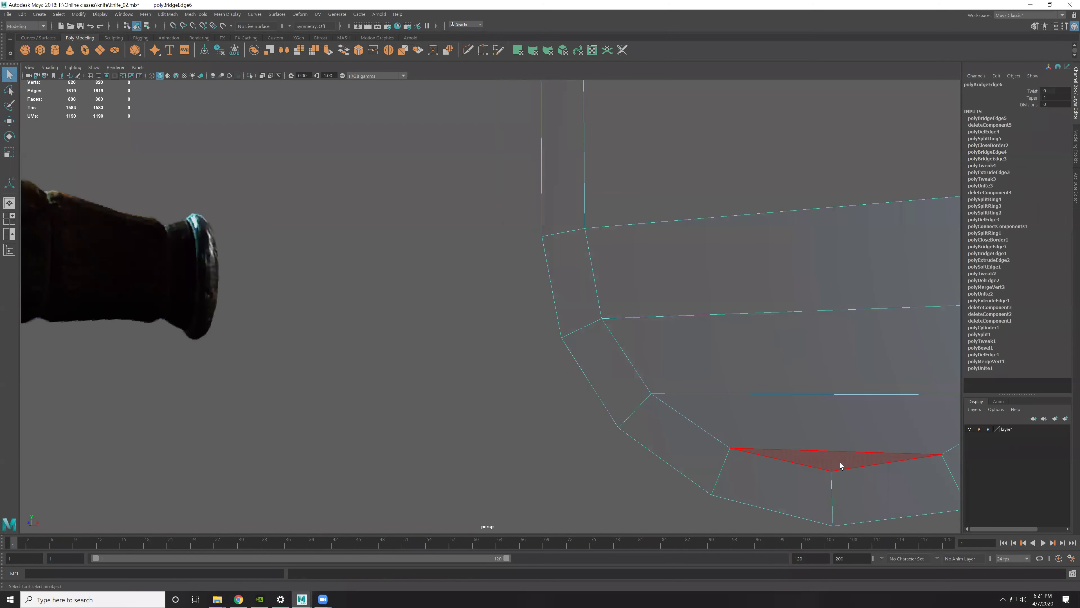
left_click(839, 461)
key("f")
mouse_move(818, 455)
left_mouse_down("alt")
mouse_move(492, 222)
mouse_move(602, 323)
left_mouse_up("alt")
key("F10")
left_click(500, 228)
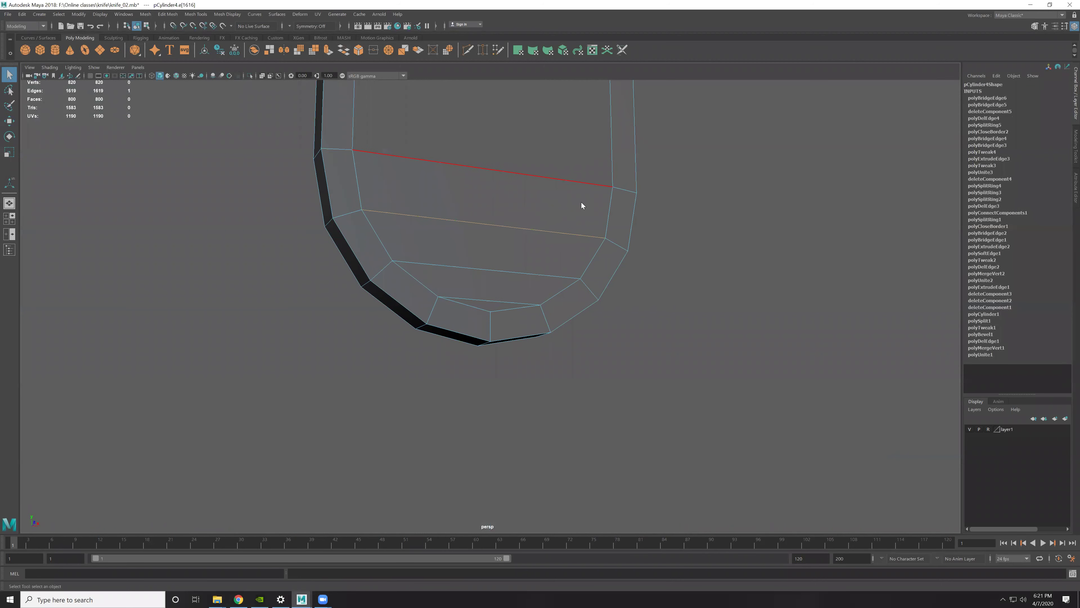
right_click_drag(581, 202, 679, 321, "ctrl")
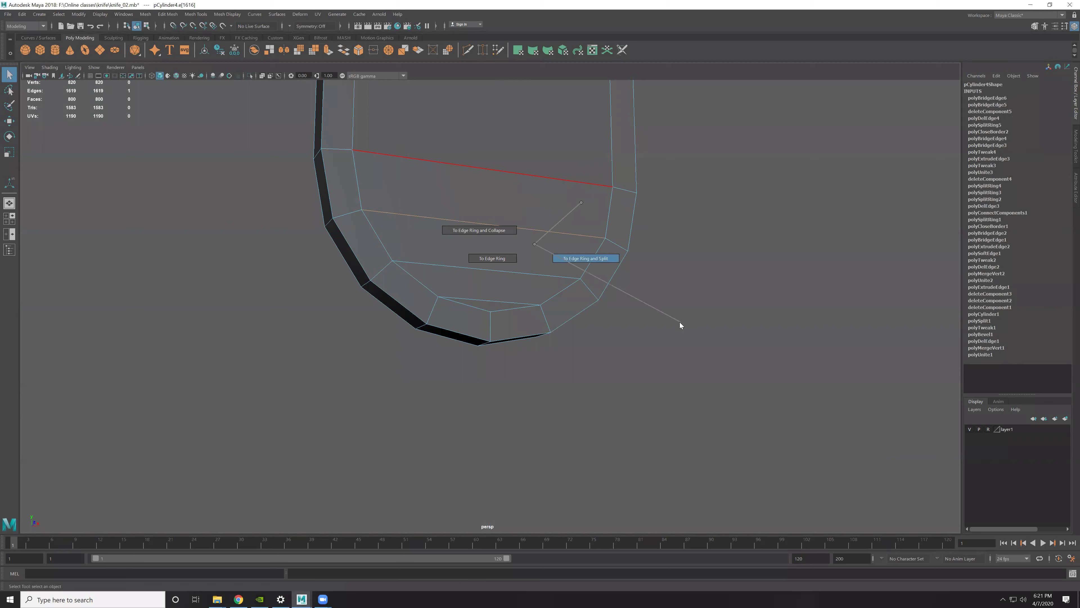
scroll(548, 288, "up", 3)
Step: Connect the bottom vertex to the new split edge and delete the redundant cross edge
key("F9")
left_click(492, 312)
right_click_drag(526, 239, 534, 298, "shift")
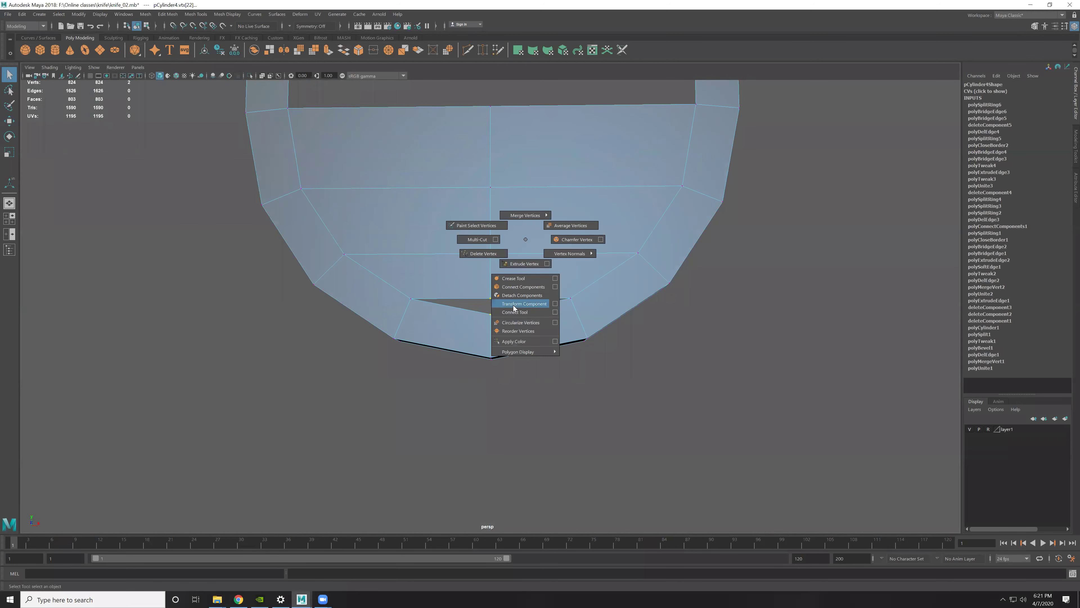
key("F10")
scroll(526, 319, "up", 2)
key("4")
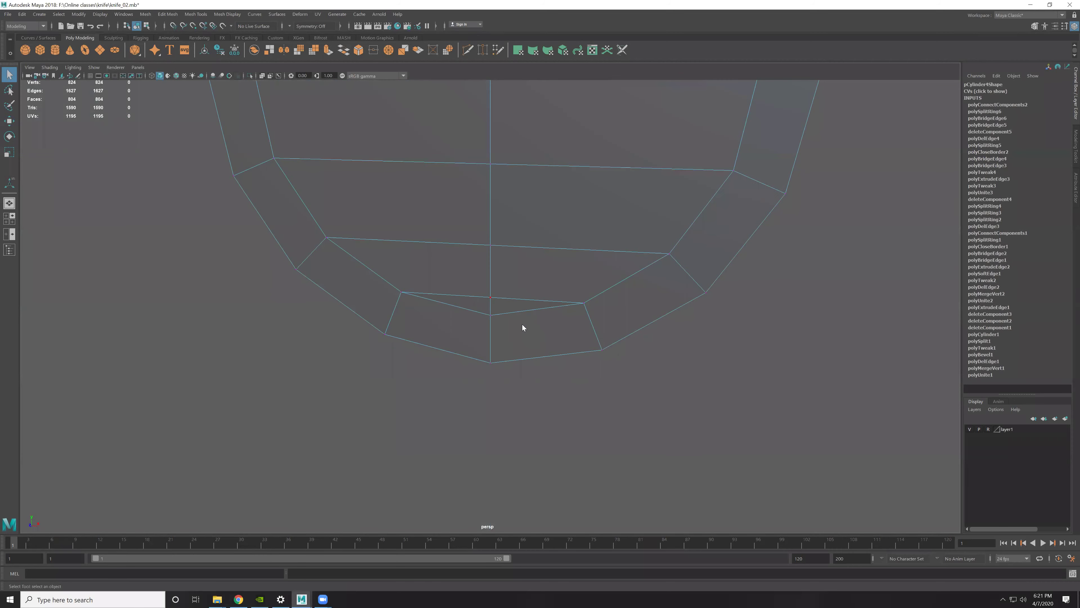
left_click(510, 299)
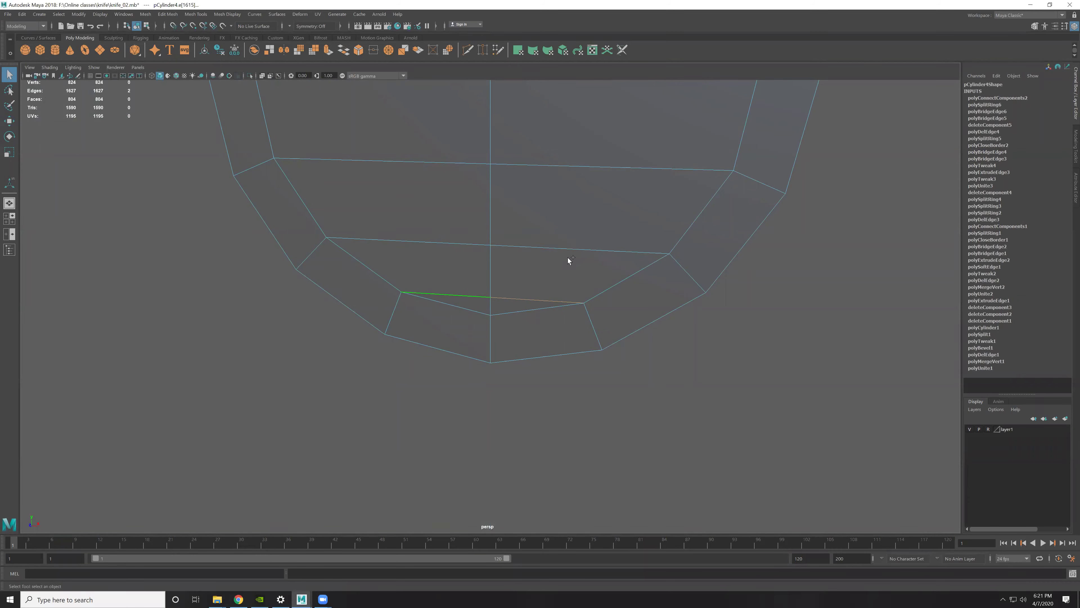
key("ctrl+Delete")
key("5")
mouse_move(654, 351)
left_mouse_down("alt")
mouse_move(534, 288)
mouse_move(570, 261)
left_mouse_up("alt")
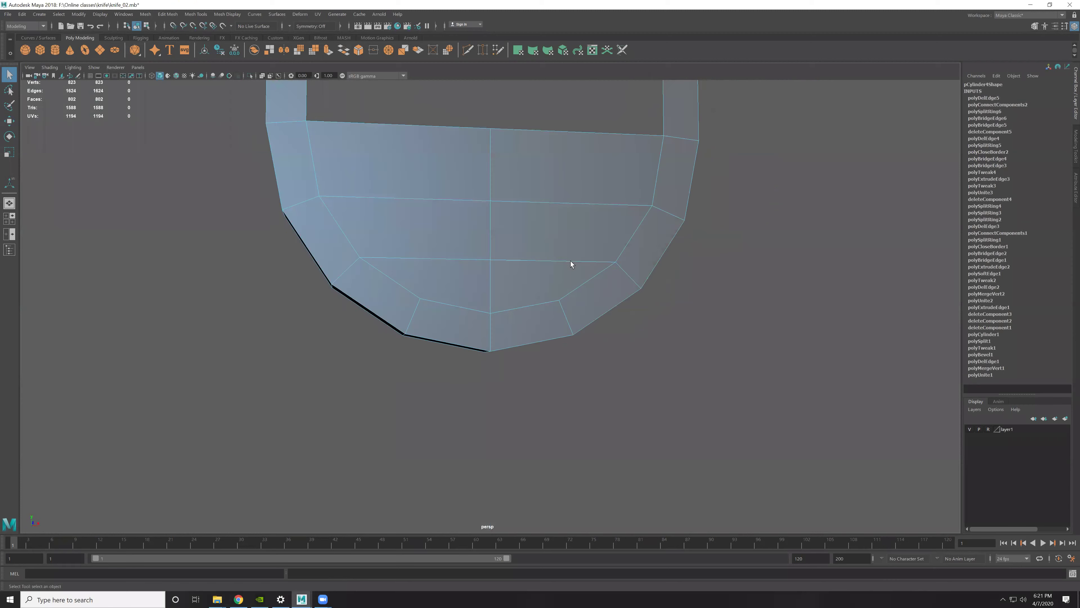
double_click(536, 173)
mouse_move(536, 173)
left_mouse_down("alt")
mouse_move(651, 218)
mouse_move(581, 229)
mouse_move(552, 202)
mouse_move(589, 277)
left_mouse_up("alt")
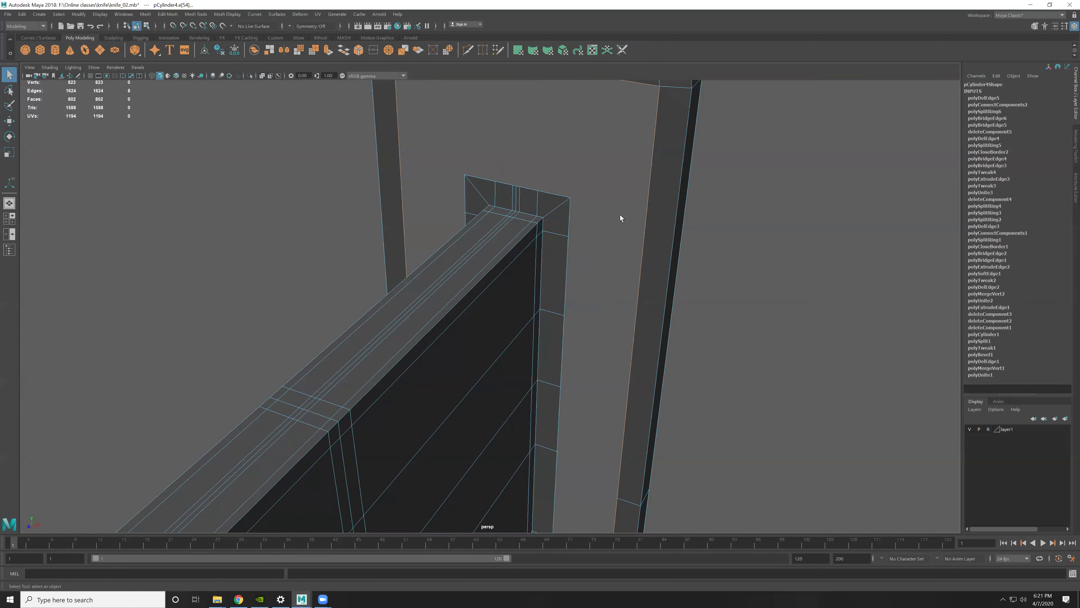
Step: Inspect the guard's rounded end and select an edge loop there
scroll(625, 305, "down", 3)
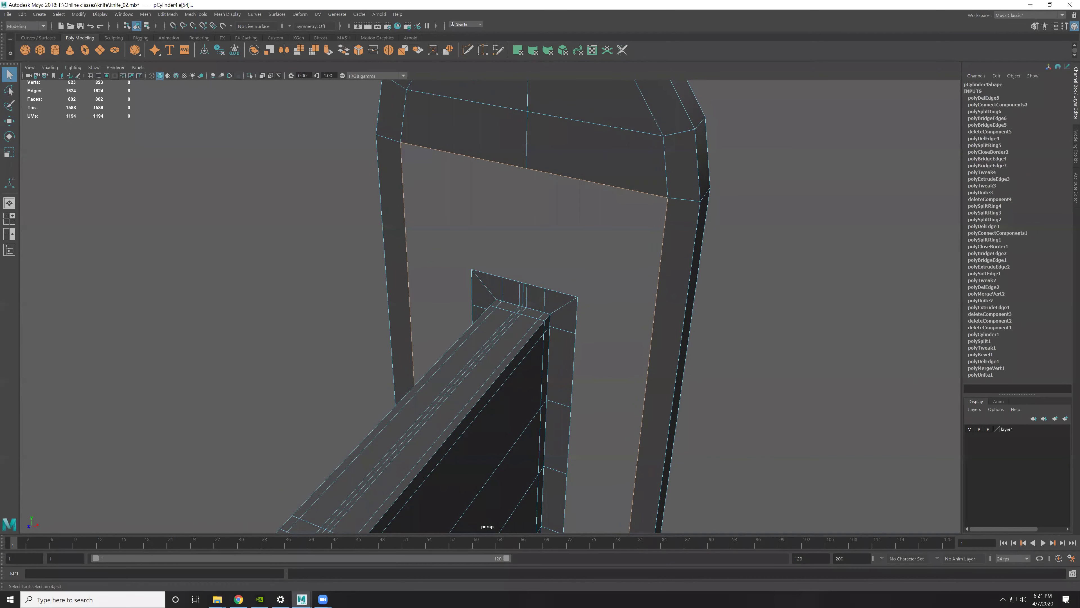
mouse_move(550, 355)
right_mouse_down("alt")
mouse_move(552, 261)
mouse_move(606, 273)
right_mouse_up("alt")
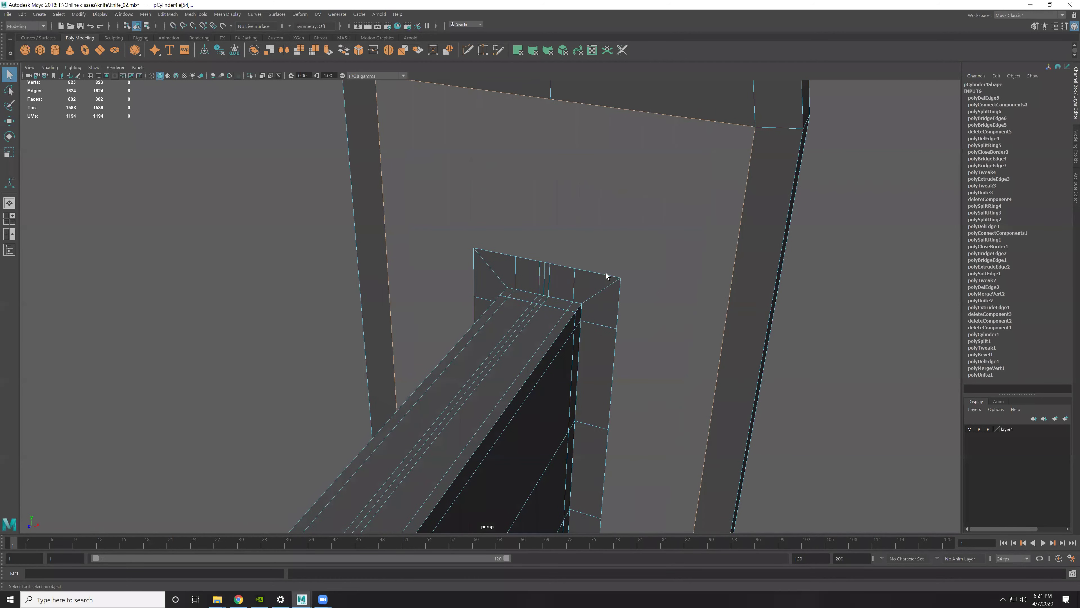
mouse_move(603, 271)
left_mouse_down("alt")
mouse_move(644, 323)
mouse_move(678, 328)
mouse_move(616, 344)
mouse_move(559, 257)
left_mouse_up("alt")
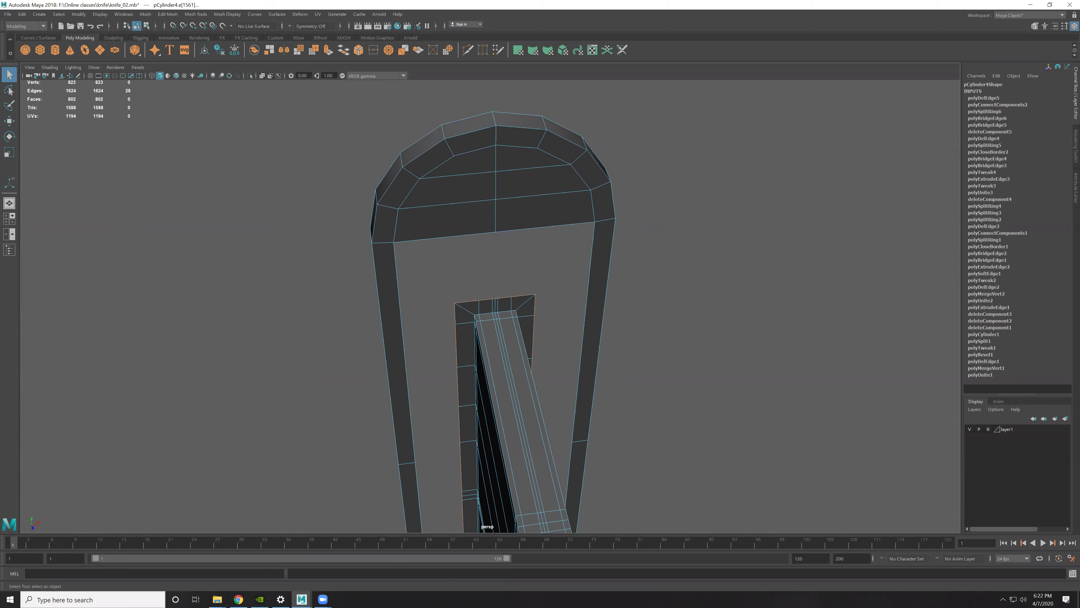
left_click_drag(502, 174, 555, 333, "alt")
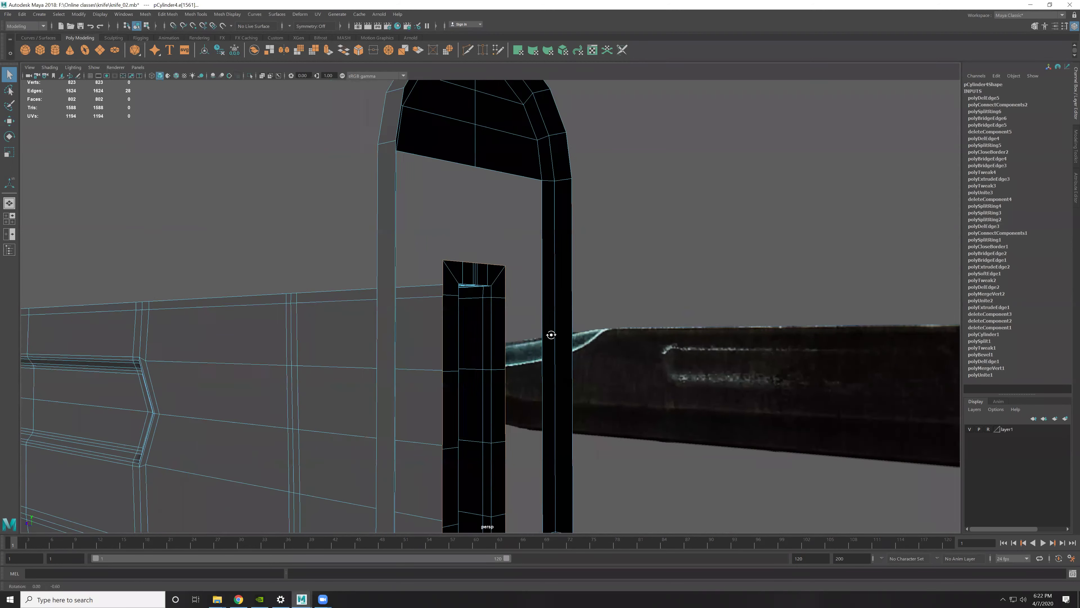
scroll(535, 314, "up", 5)
scroll(535, 313, "down", 5)
left_click_drag(531, 292, 485, 302, "alt")
left_click(473, 297)
double_click(419, 297)
mouse_move(441, 284)
left_mouse_down("alt")
mouse_move(474, 297)
mouse_move(573, 178)
left_mouse_up("alt")
scroll(566, 247, "up", 4)
scroll(596, 212, "up", 3)
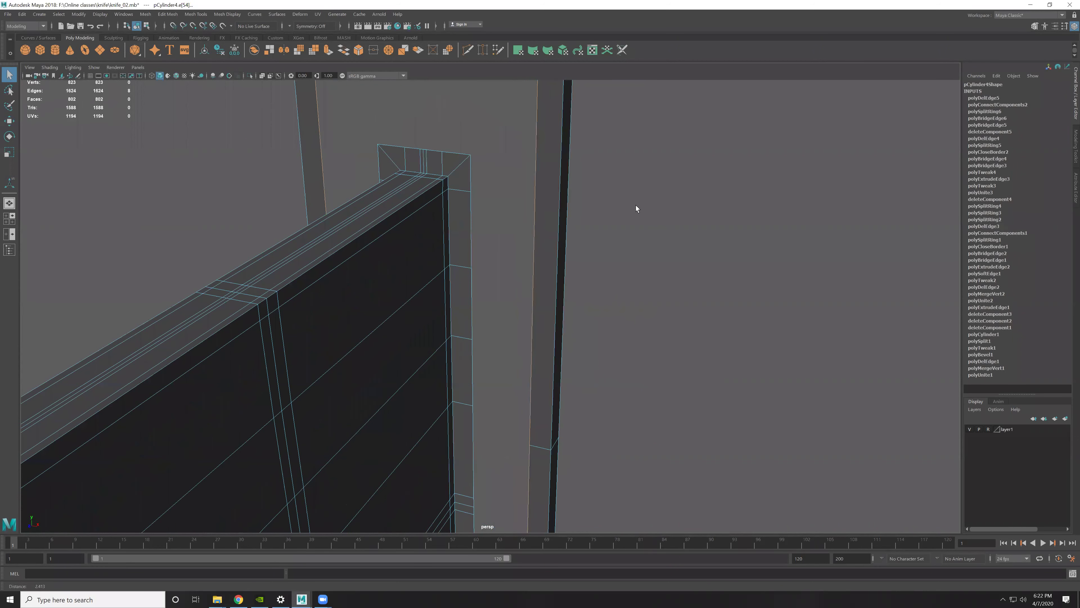
Step: Remove the accidentally created cylinder and reselect the knife mesh pCylinder4
left_click(635, 205)
right_click_drag(554, 183, 547, 199, "shift")
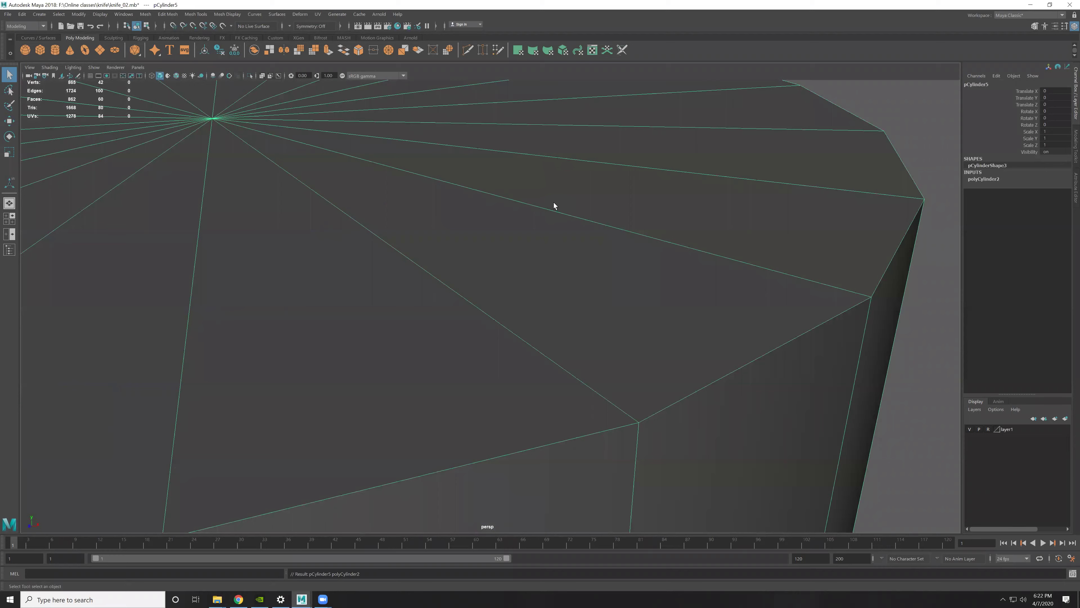
key("Delete")
left_click(595, 232)
mouse_move(596, 232)
left_mouse_down("alt")
mouse_move(513, 221)
mouse_move(470, 200)
left_mouse_up("alt")
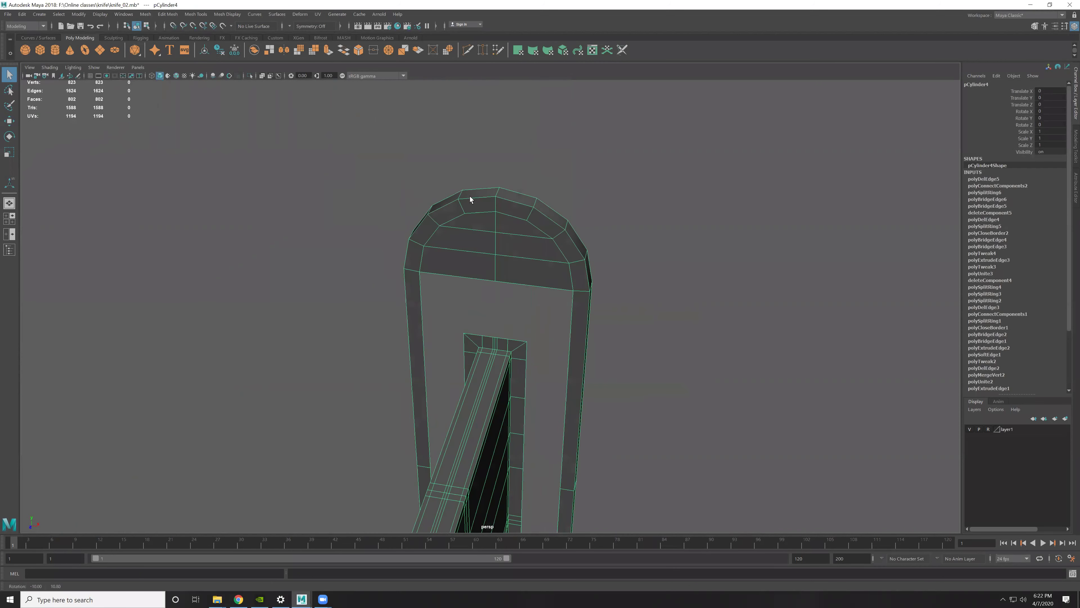
Step: Delete the column of top faces across the rounded end's arch
key("F11")
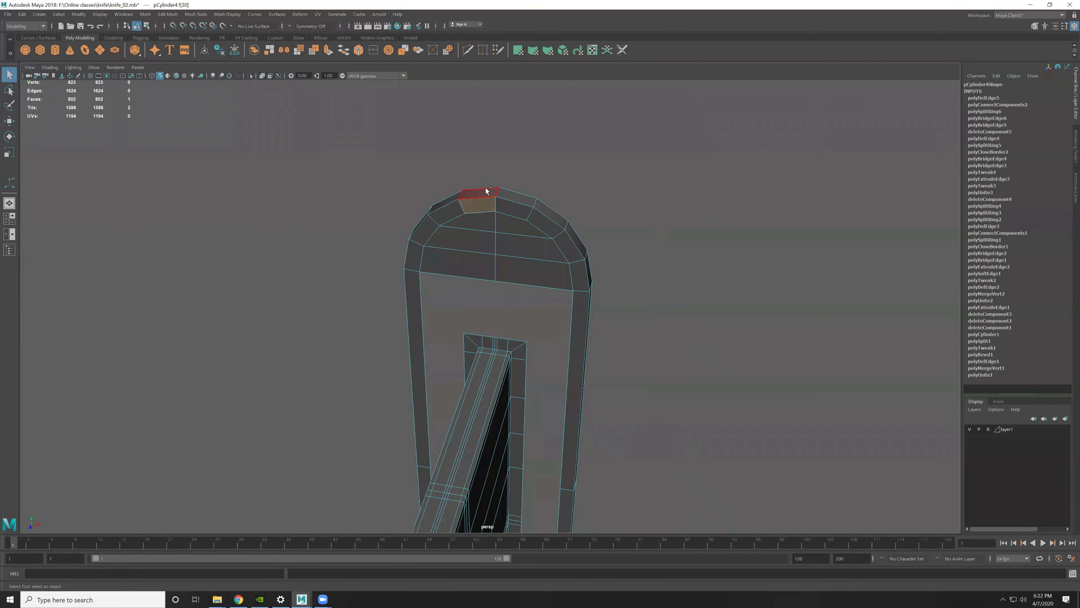
double_click(486, 191)
key("Delete")
mouse_move(451, 333)
left_mouse_down("alt")
mouse_move(520, 358)
mouse_move(549, 299)
left_mouse_up("alt")
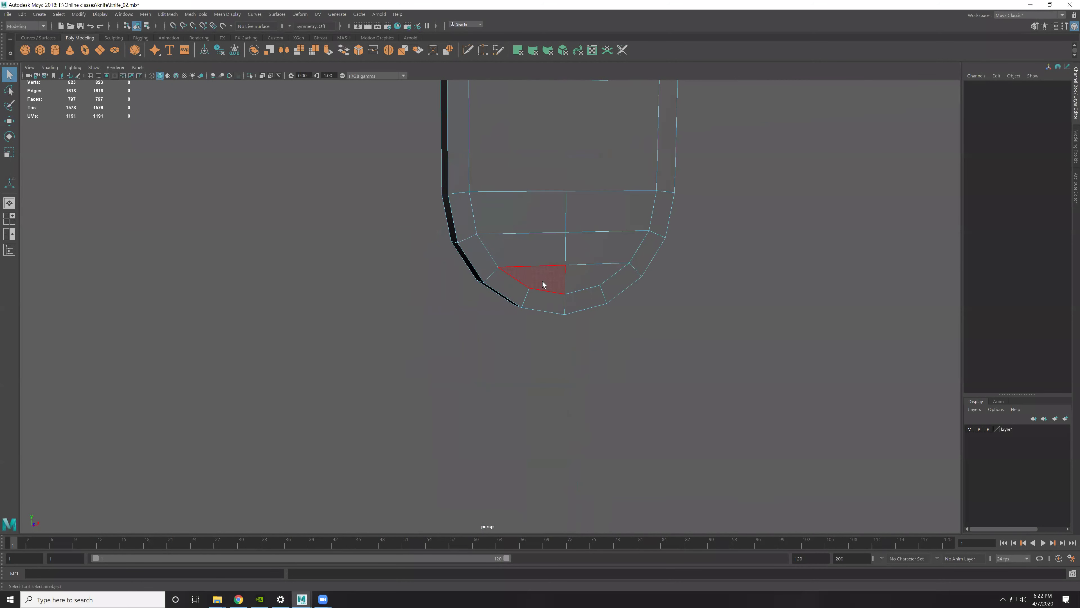
Step: Delete the face loop on the rounded end and the left-side face strip
double_click(547, 254)
key("Delete")
double_click(492, 288)
key("Delete")
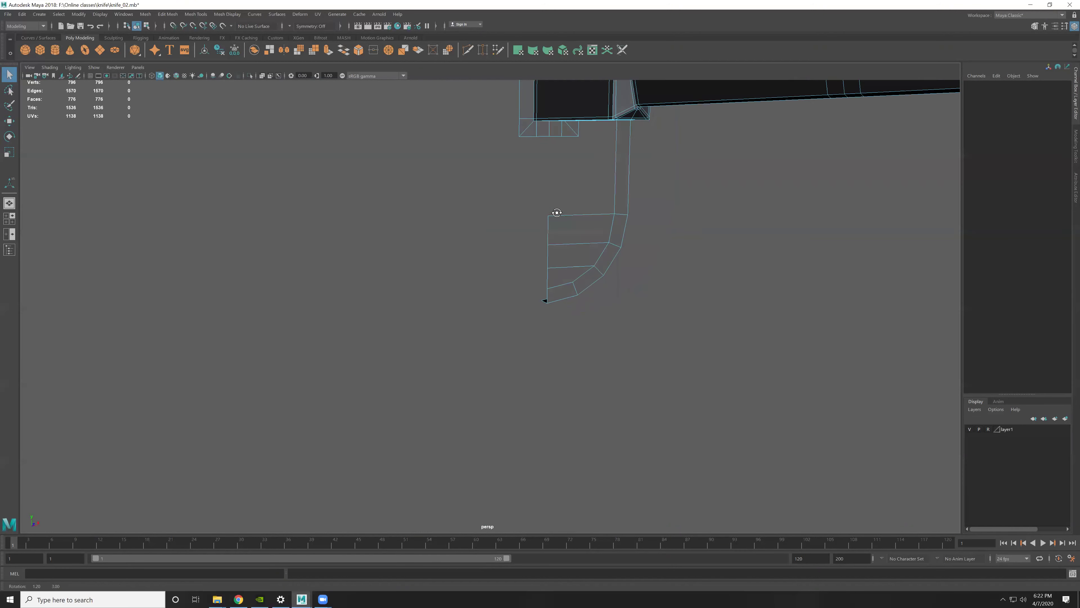
Step: Delete the thin centre face strip running along the blade toward the guard's bracket end
left_click_drag(530, 222, 623, 367, "alt")
middle_click_drag(622, 367, 658, 226, "alt")
mouse_move(647, 310)
right_mouse_down("alt")
mouse_move(590, 212)
mouse_move(615, 369)
right_mouse_up("alt")
middle_click_drag(615, 369, 610, 258, "alt")
left_click(597, 272)
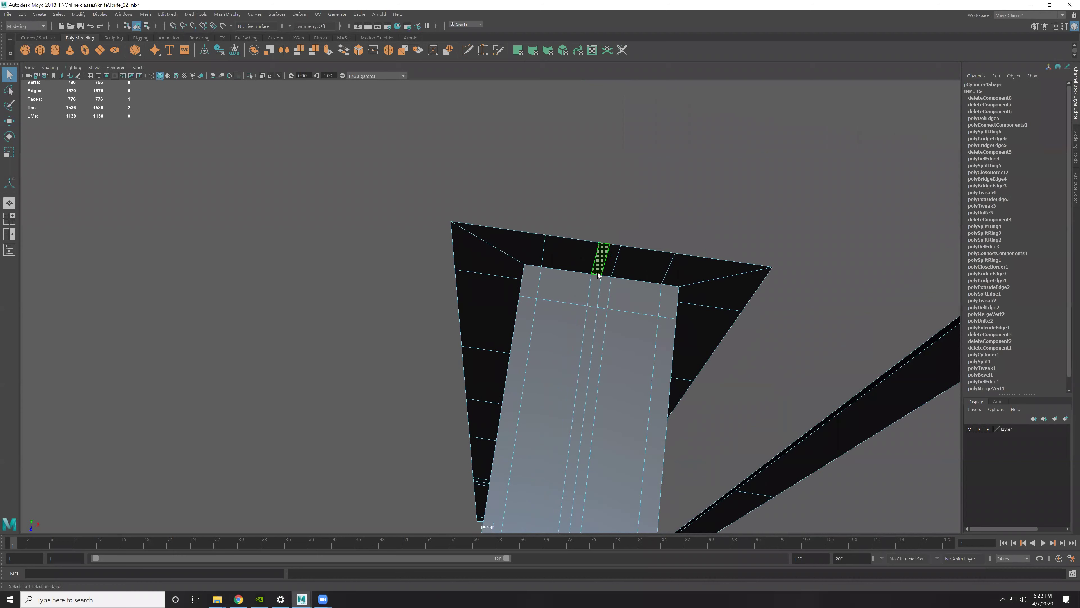
double_click(592, 290, "shift")
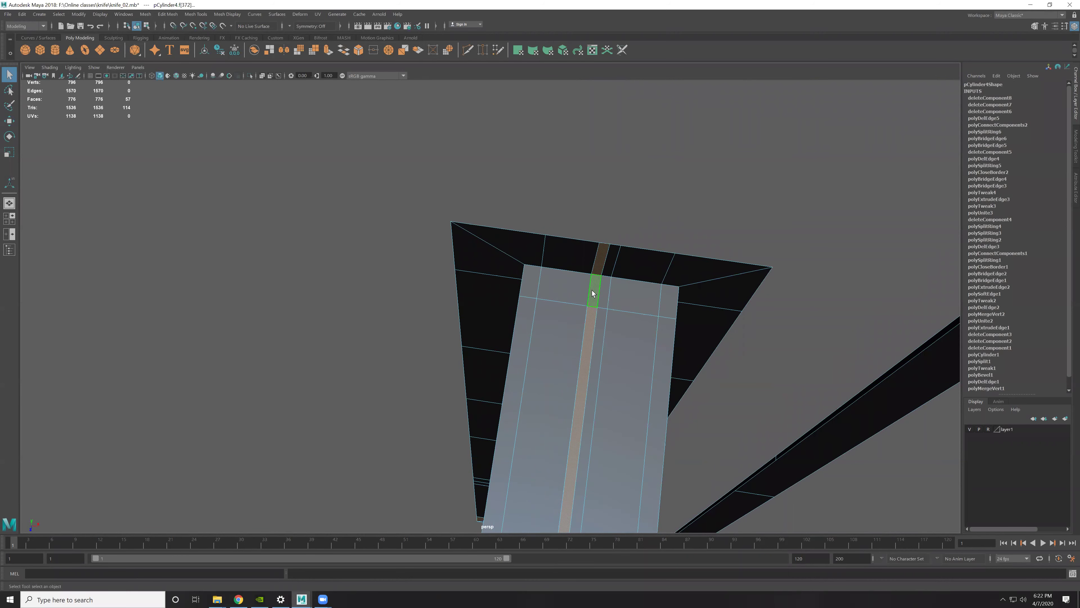
right_click_drag(591, 290, 550, 376, "alt")
left_click_drag(550, 376, 629, 354, "alt")
right_click_drag(629, 354, 644, 387, "alt")
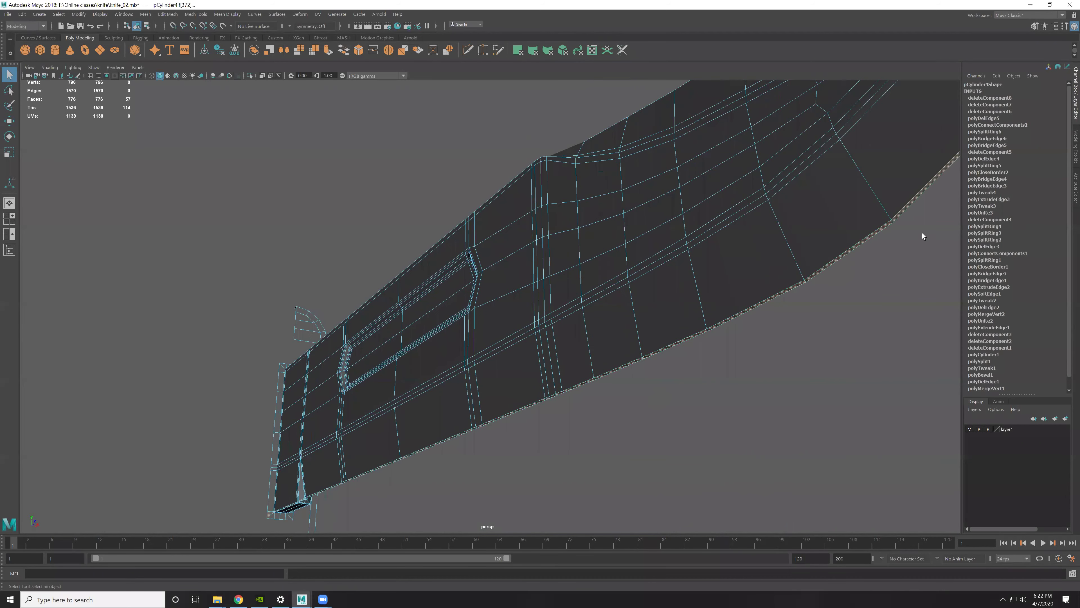
right_click_drag(619, 246, 547, 320, "alt")
left_click_drag(548, 320, 672, 322, "alt")
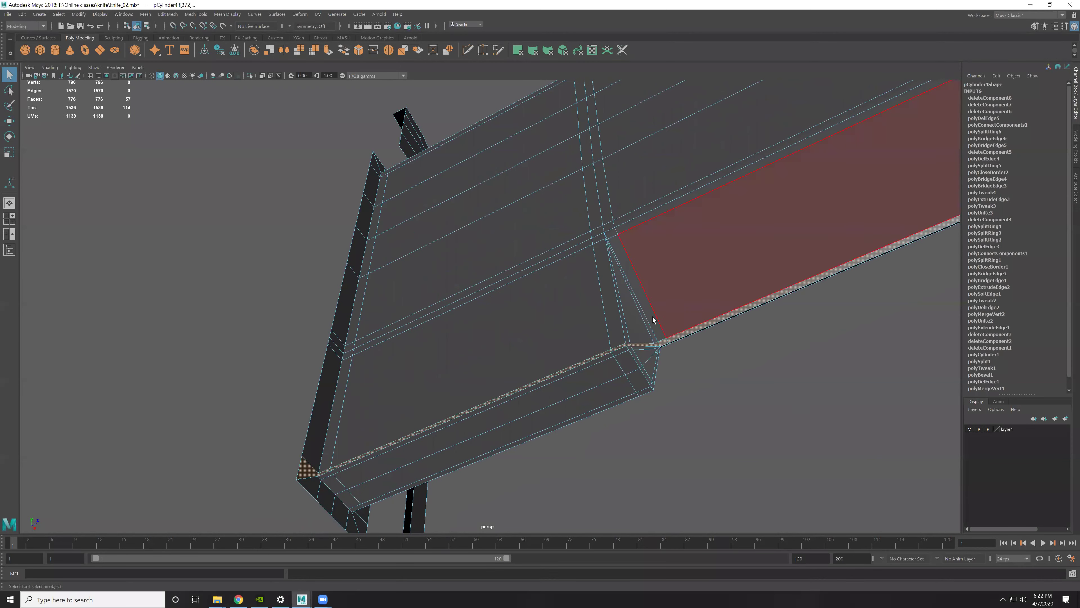
key("Delete")
Step: Remove the leftover top quad and large upper-left faces near the corner
right_click_drag(652, 367, 747, 367, "alt")
scroll(632, 321, "up", 5)
mouse_move(632, 321)
middle_mouse_down("alt")
mouse_move(516, 303)
mouse_move(524, 312)
middle_mouse_up("alt")
left_click(514, 133)
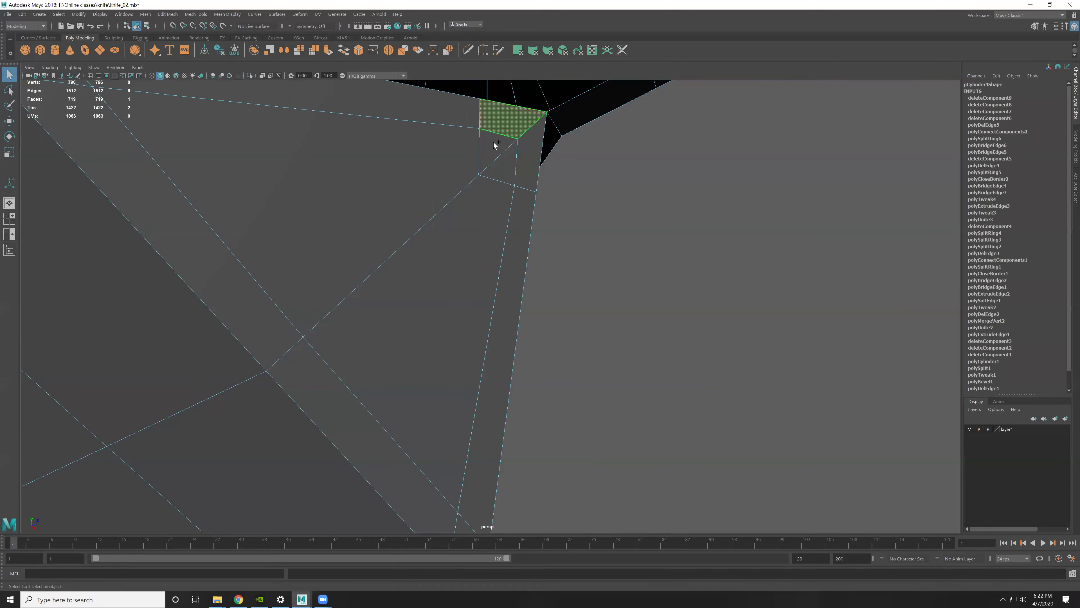
left_click(436, 174, "shift")
key("Delete")
Step: Delete the faces along the side strip, including its last remaining face
left_click(241, 303)
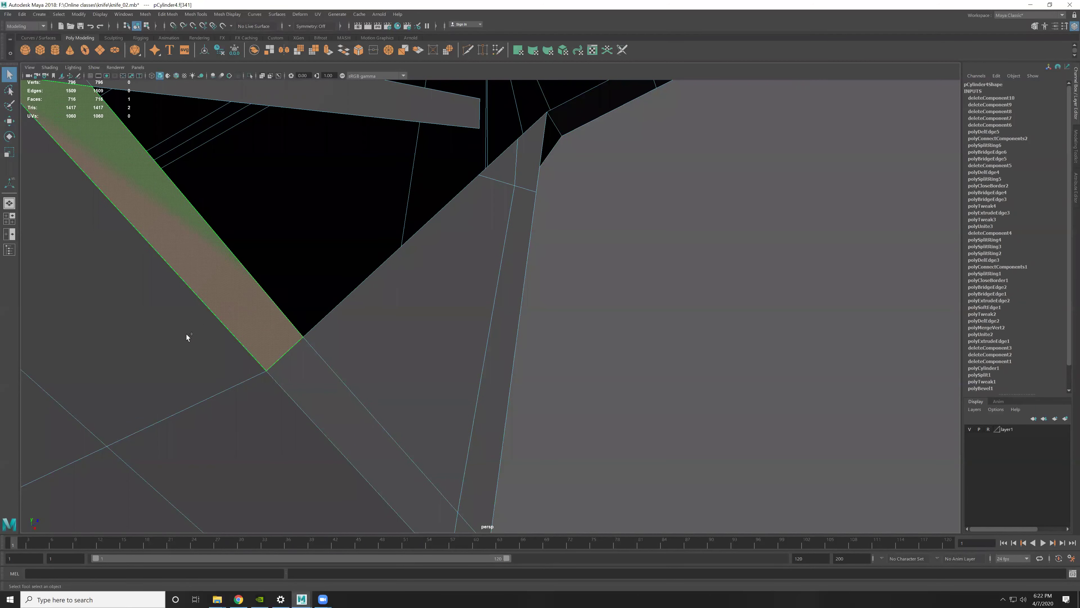
double_click(187, 334)
left_click_drag(344, 370, 278, 352, "alt")
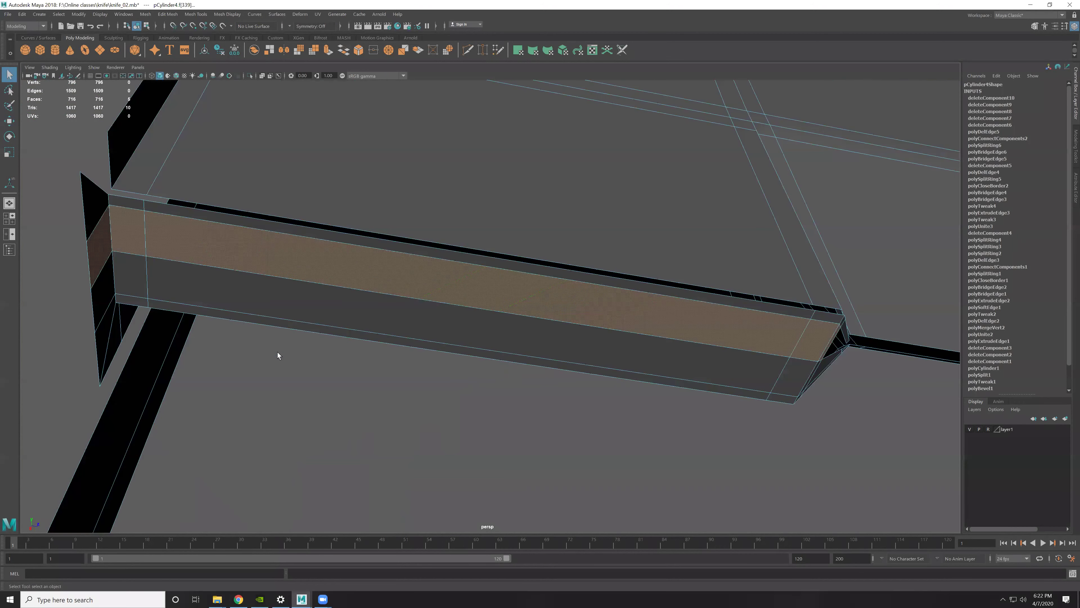
key("Delete")
left_click(273, 229)
key("Delete")
Step: Delete the large face region on one half, leaving pCylinder4 at 401 faces in object mode
double_click(337, 173)
key("Delete")
mouse_move(358, 245)
left_mouse_down("alt")
mouse_move(551, 374)
mouse_move(361, 221)
mouse_move(591, 183)
left_mouse_up("alt")
scroll(361, 221, "up", 5)
key("F8")
mouse_move(524, 244)
left_mouse_down("alt")
mouse_move(660, 349)
mouse_move(619, 301)
left_mouse_up("alt")
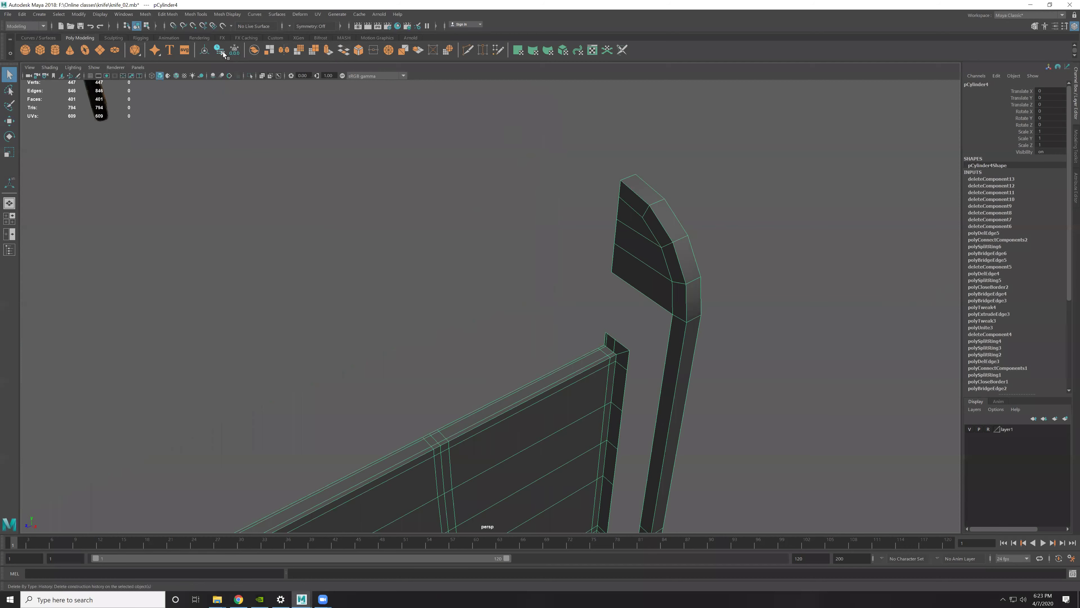
Step: Delete all construction history on pCylinder4 and freeze its transformations
left_click(22, 14)
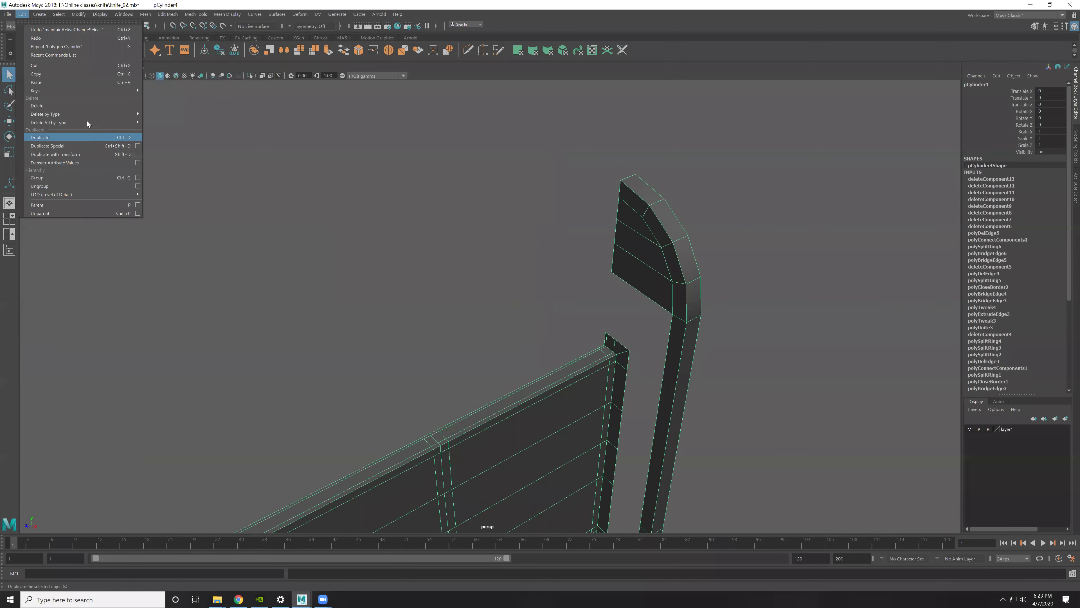
left_click(177, 128)
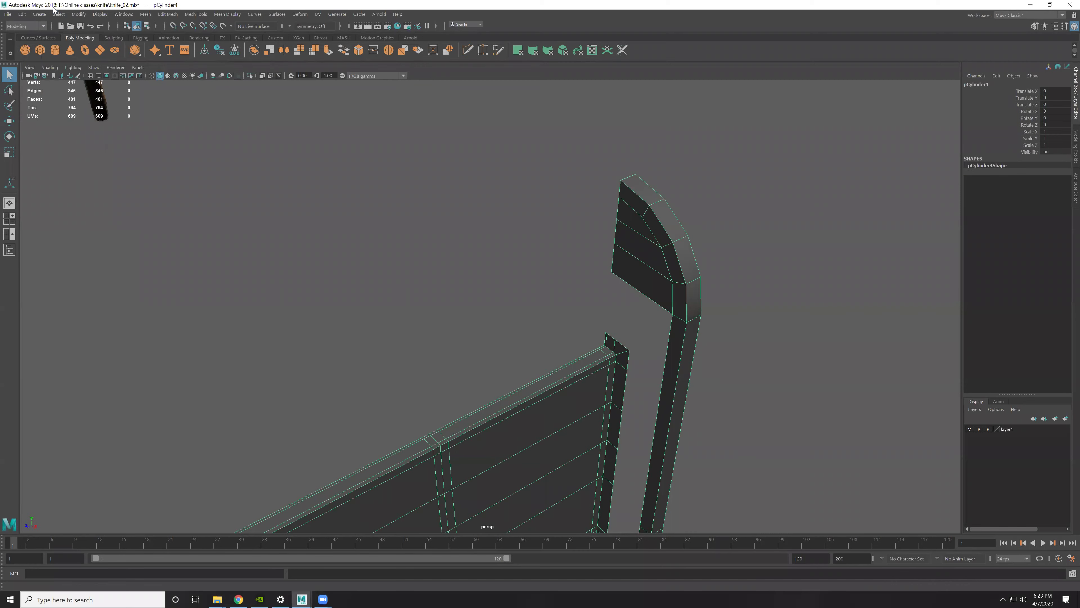
left_click(75, 15)
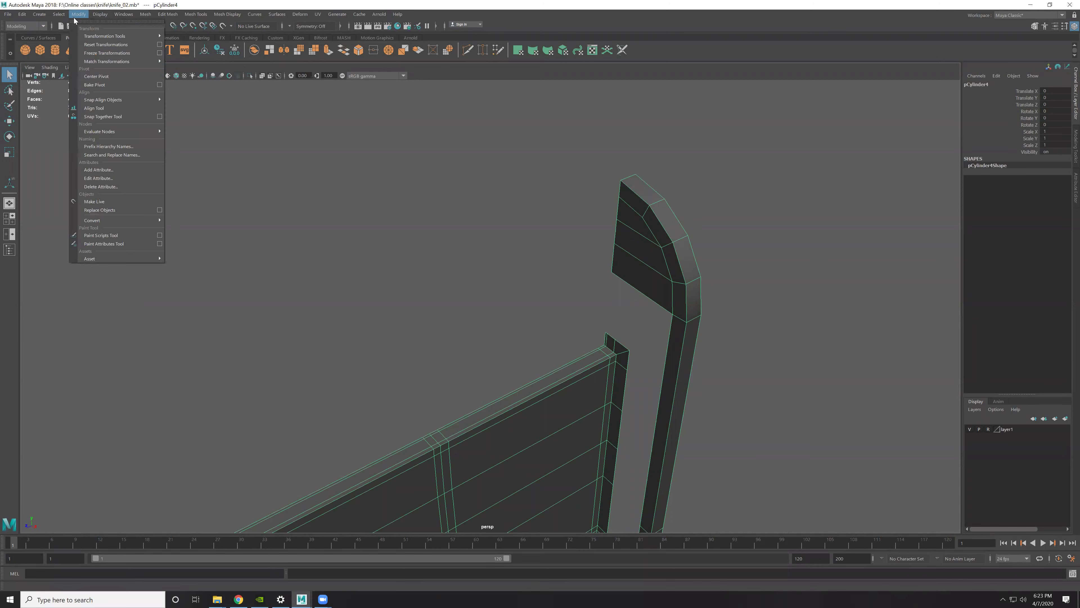
left_click(111, 54)
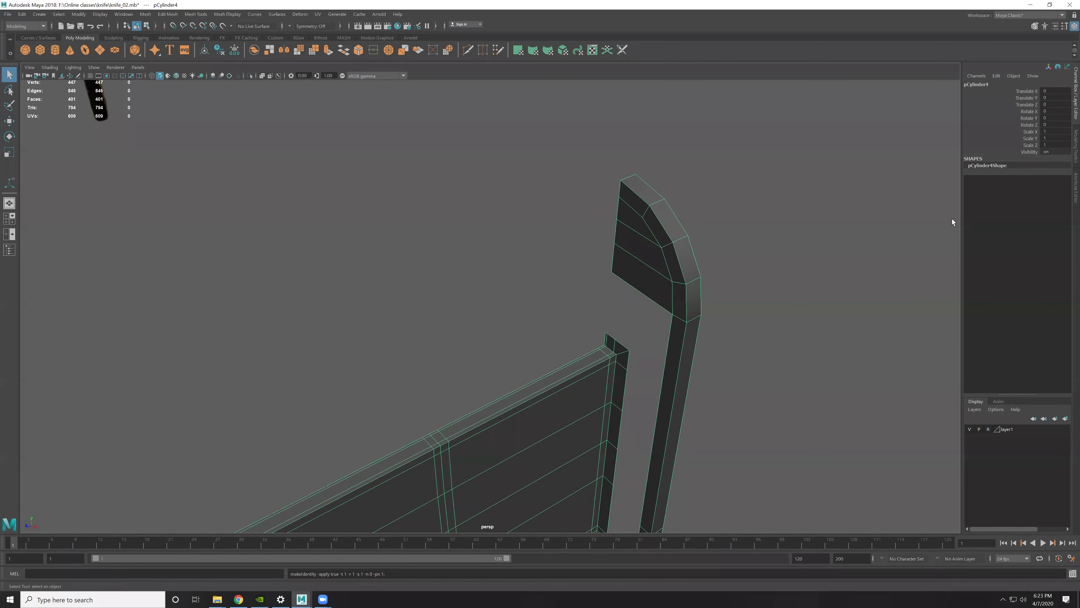
Step: In edge mode, select the edge loop around the guard plus one more edge
scroll(682, 273, "down", 2)
scroll(683, 273, "up", 6)
scroll(663, 258, "up", 2)
mouse_move(694, 284)
left_mouse_down("alt")
mouse_move(622, 246)
mouse_move(572, 247)
left_mouse_up("alt")
key("F10")
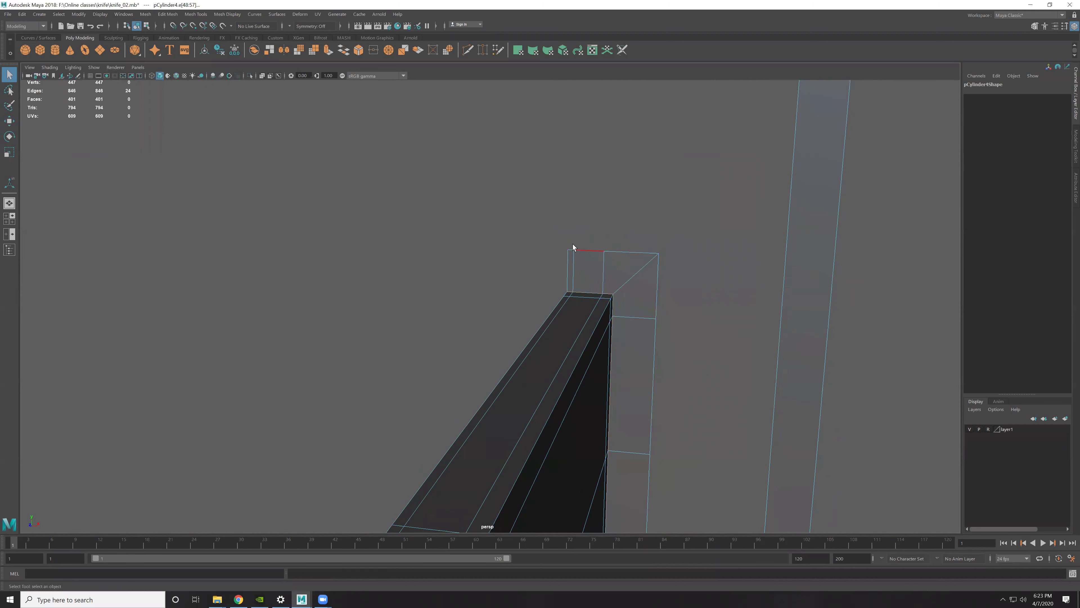
scroll(689, 298, "up", 5)
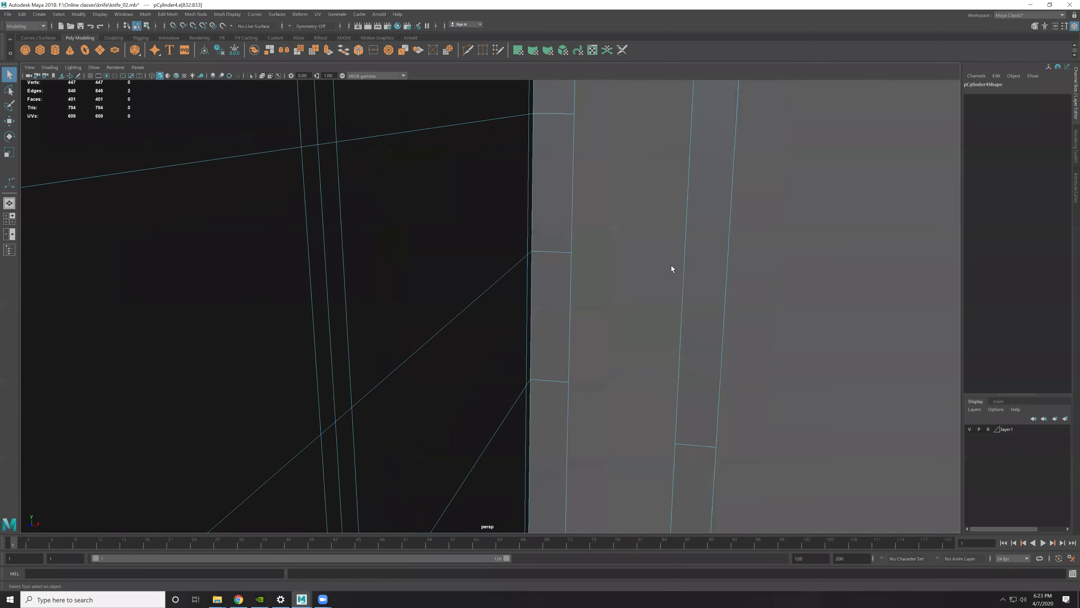
double_click(572, 286)
scroll(572, 300, "down", 5)
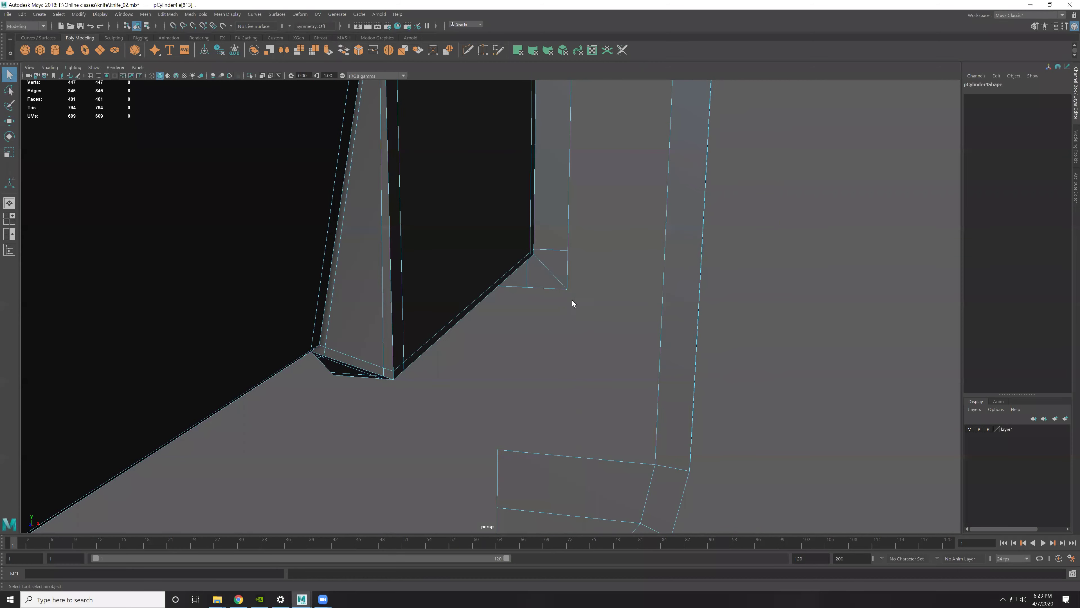
left_click_drag(572, 300, 571, 271, "alt")
left_click(512, 317, "shift")
Step: Select several more guard edges, then return to object mode over the blade
mouse_move(639, 326)
left_mouse_down("alt")
mouse_move(502, 269)
mouse_move(591, 368)
left_mouse_up("alt")
scroll(487, 273, "down", 3)
scroll(364, 234, "up", 5)
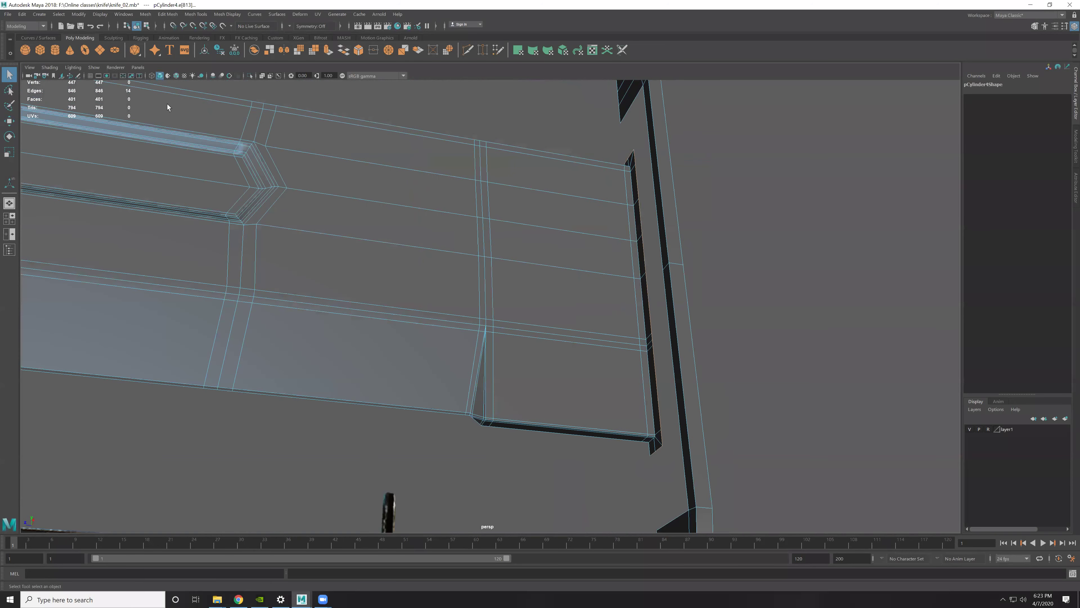
scroll(354, 166, "down", 3)
mouse_move(354, 166)
left_mouse_down("alt")
mouse_move(374, 193)
mouse_move(505, 264)
left_mouse_up("alt")
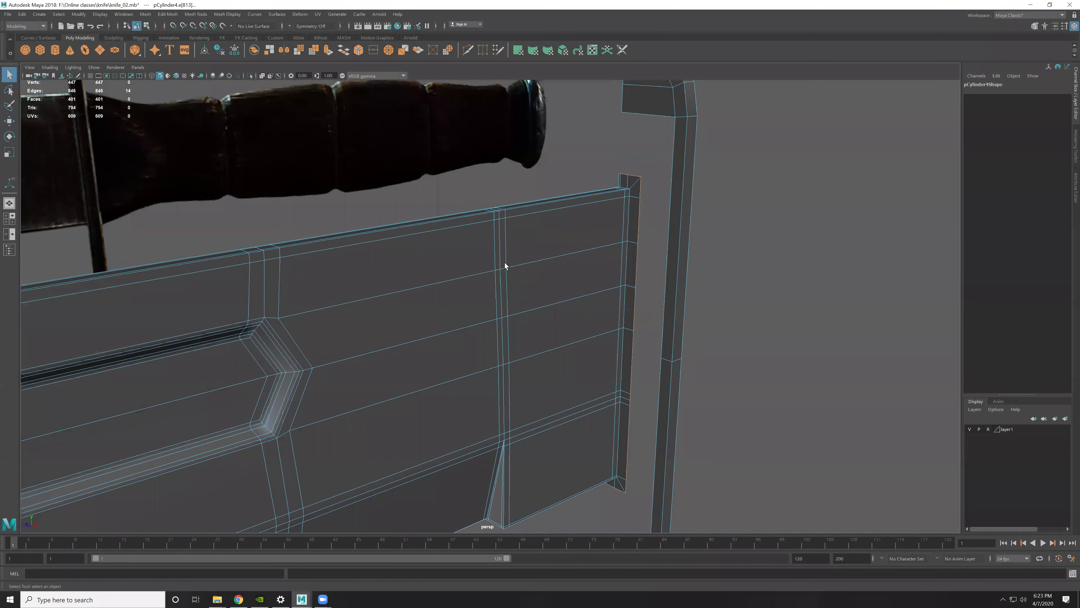
left_click_drag(608, 315, 614, 166, "alt")
left_click(614, 166)
left_click_drag(640, 235, 633, 373, "alt")
left_click(633, 355, "shift")
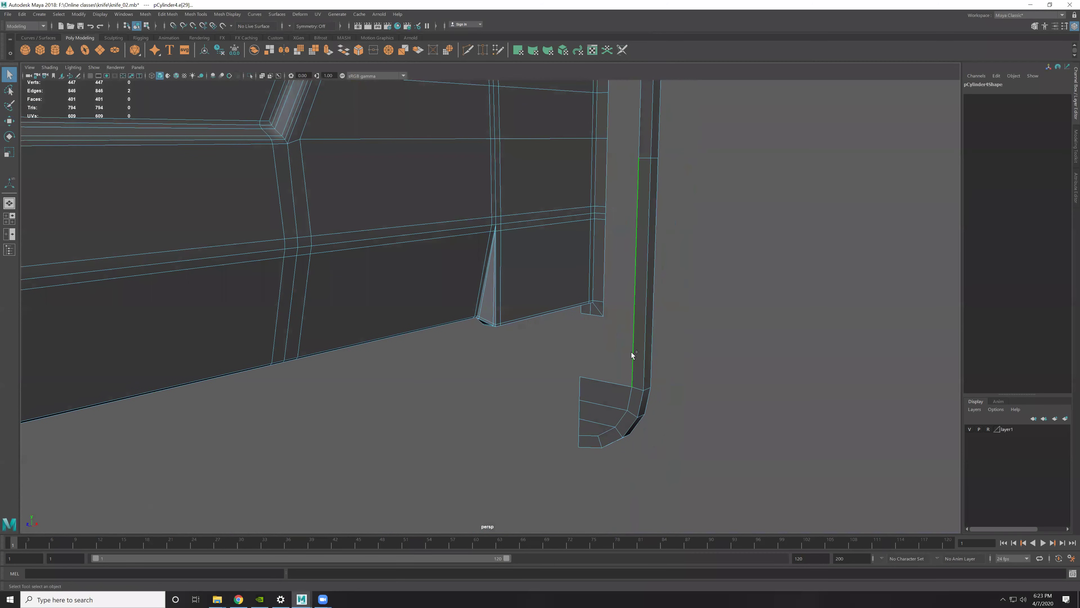
left_click(600, 377, "shift")
mouse_move(728, 390)
left_mouse_down("alt")
mouse_move(650, 446)
mouse_move(589, 260)
mouse_move(607, 233)
mouse_move(660, 364)
mouse_move(644, 333)
mouse_move(707, 413)
mouse_move(730, 369)
left_mouse_up("alt")
key("F8")
mouse_move(613, 303)
left_mouse_down("alt")
mouse_move(566, 190)
mouse_move(575, 377)
mouse_move(588, 315)
left_mouse_up("alt")
left_click_drag(647, 289, 530, 213, "alt")
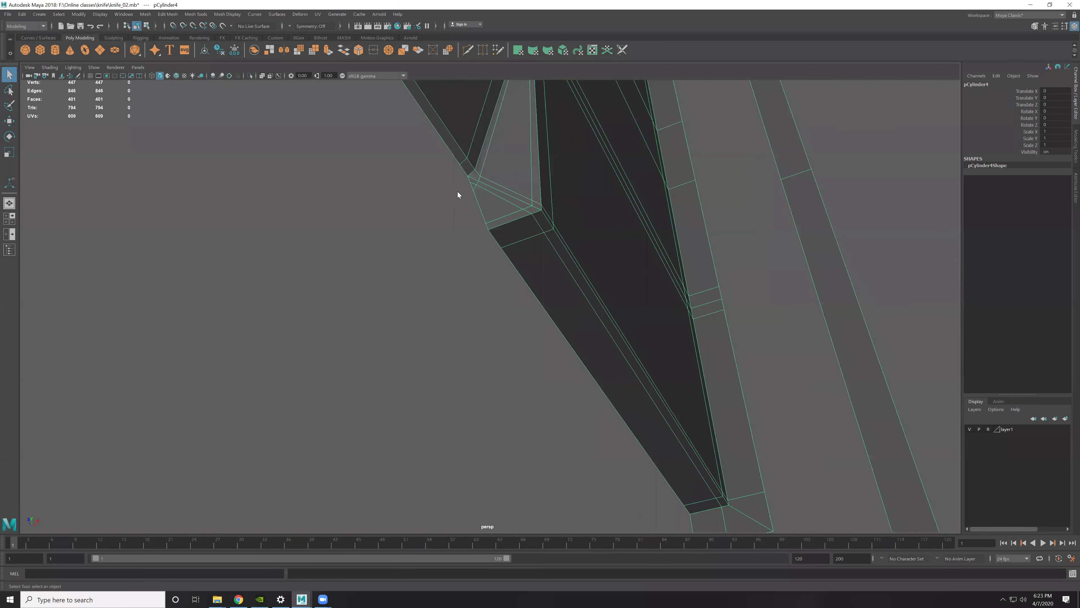
Step: Delete the unwanted edge at the blade corner
key("ctrl+shift+x")
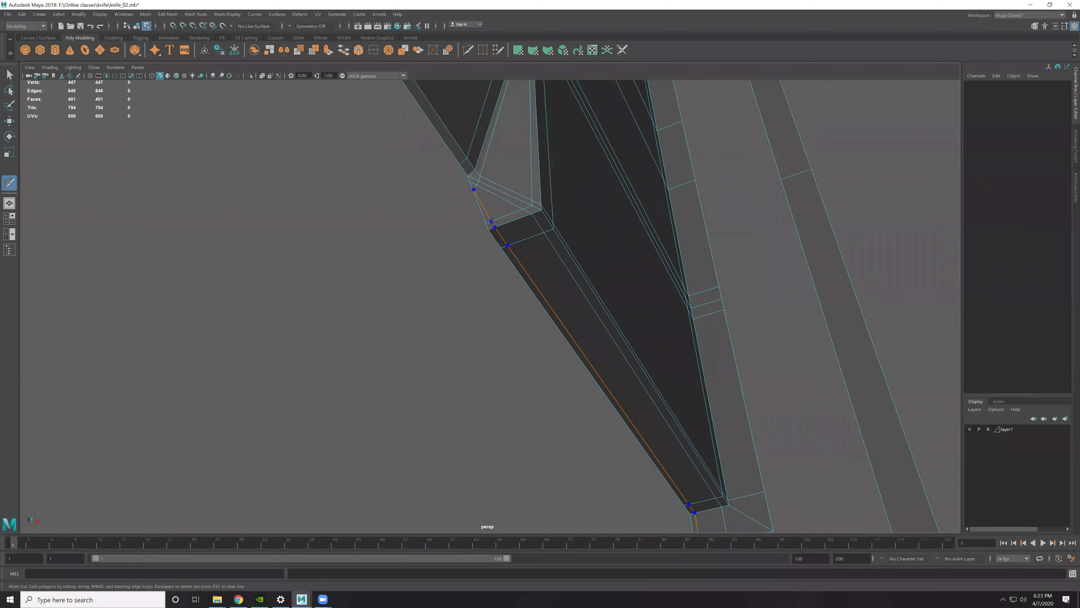
key("w")
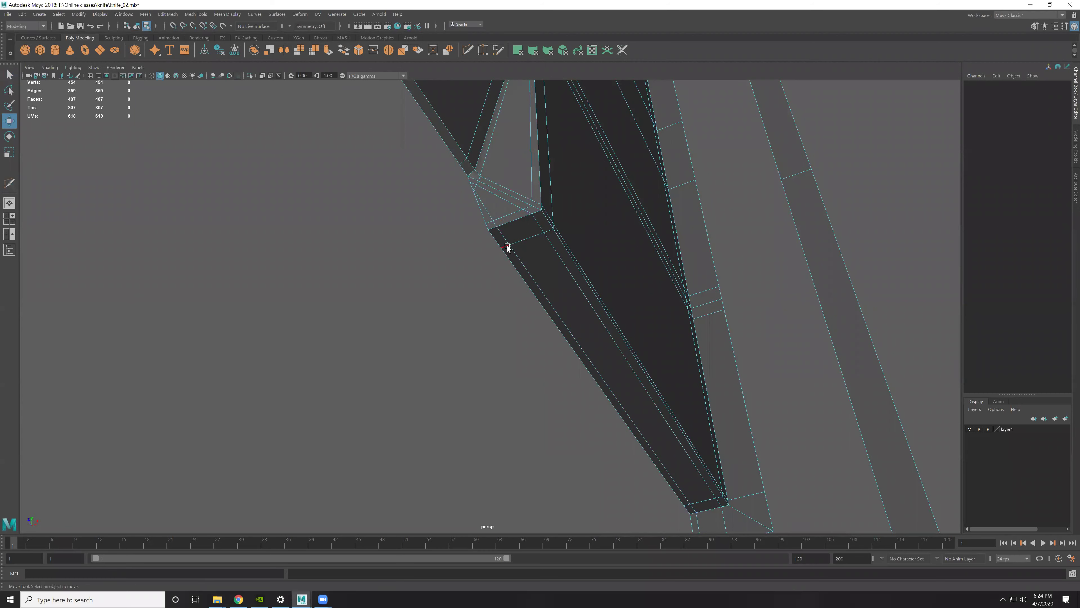
left_click(496, 220)
key("Delete")
Step: Cut a new edge across the blade corner face and delete the extra corner edge
right_click_drag(505, 206, 599, 298, "alt")
mouse_move(599, 301)
left_mouse_down("alt")
mouse_move(569, 285)
mouse_move(659, 301)
mouse_move(630, 283)
left_mouse_up("alt")
right_click_drag(630, 283, 639, 366, "shift")
left_click(627, 378)
left_click(573, 261)
key("Return")
key("w")
left_click(569, 274)
key("Delete")
Step: Check the reworked blade corner in smooth preview, then frame the guard's rounded corner
mouse_move(644, 304)
left_mouse_down("alt")
mouse_move(631, 343)
mouse_move(598, 308)
left_mouse_up("alt")
left_click(554, 325)
key("F8")
key("3")
mouse_move(506, 402)
left_mouse_down("alt")
mouse_move(687, 365)
mouse_move(453, 311)
mouse_move(525, 397)
mouse_move(503, 313)
mouse_move(552, 298)
mouse_move(683, 305)
mouse_move(641, 320)
mouse_move(584, 301)
left_mouse_up("alt")
left_click(560, 420)
left_click(552, 298)
key("1")
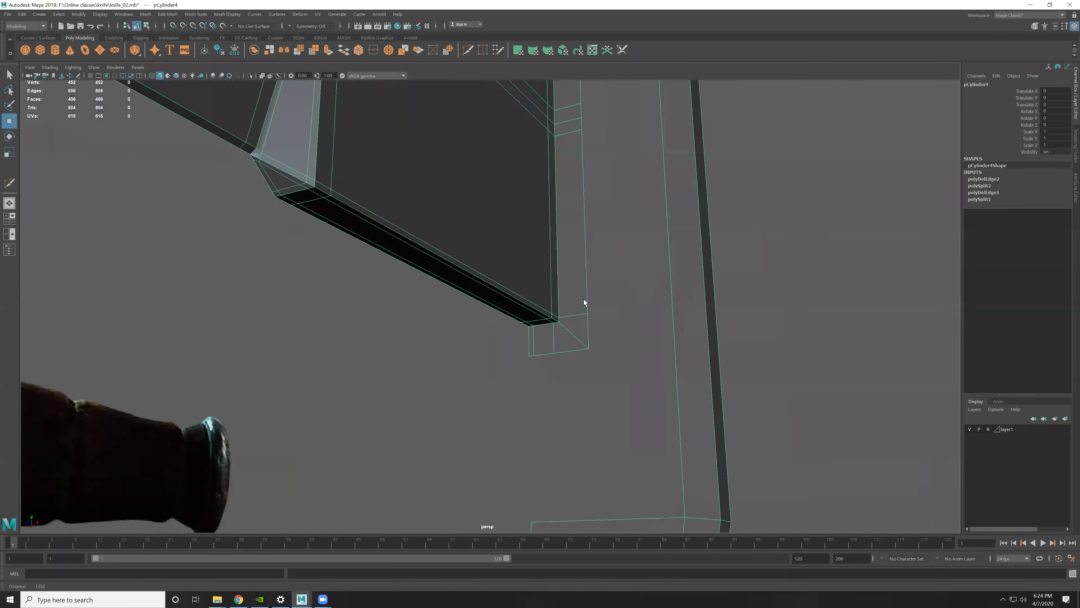
right_click_drag(583, 301, 566, 207, "alt")
right_click_drag(562, 346, 550, 294, "alt")
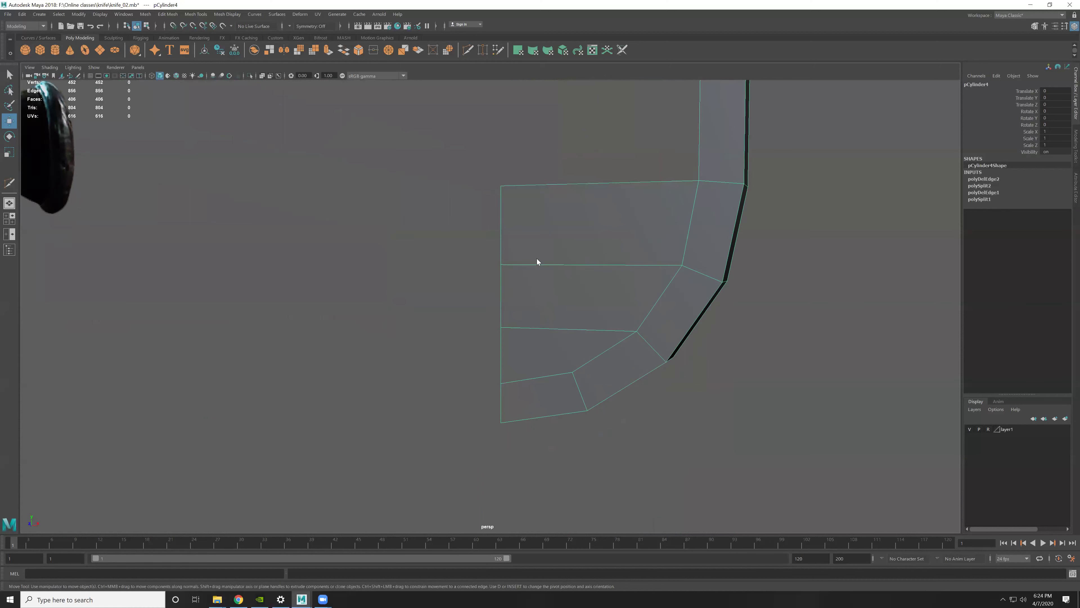
right_click_drag(537, 258, 527, 272, "shift")
Step: Delete the extra guard corner edge and the bottom-left edge loop
key("w")
left_click(514, 361)
key("Delete")
double_click(511, 412)
key("Delete")
Step: Cut a new edge from the guard corner vertex to the lower edge, removing the old horizontal edge
middle_click_drag(566, 325, 591, 349, "alt")
right_click_drag(578, 325, 550, 351, "shift")
left_click(528, 346)
left_click(581, 391)
key("w")
left_click(592, 346)
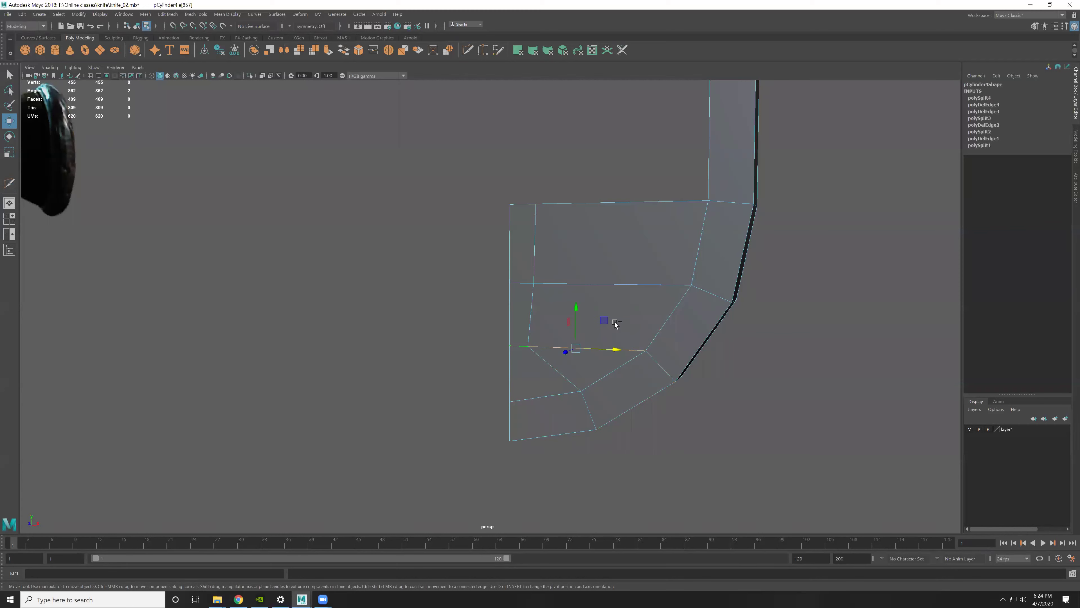
key("Delete")
middle_click_drag(566, 318, 628, 369, "alt")
Step: Bridge the small box edge to the guard edge and vertex-snap the vertices into line
mouse_move(577, 317)
left_mouse_down("alt")
mouse_move(598, 319)
mouse_move(550, 210)
left_mouse_up("alt")
left_click(537, 194)
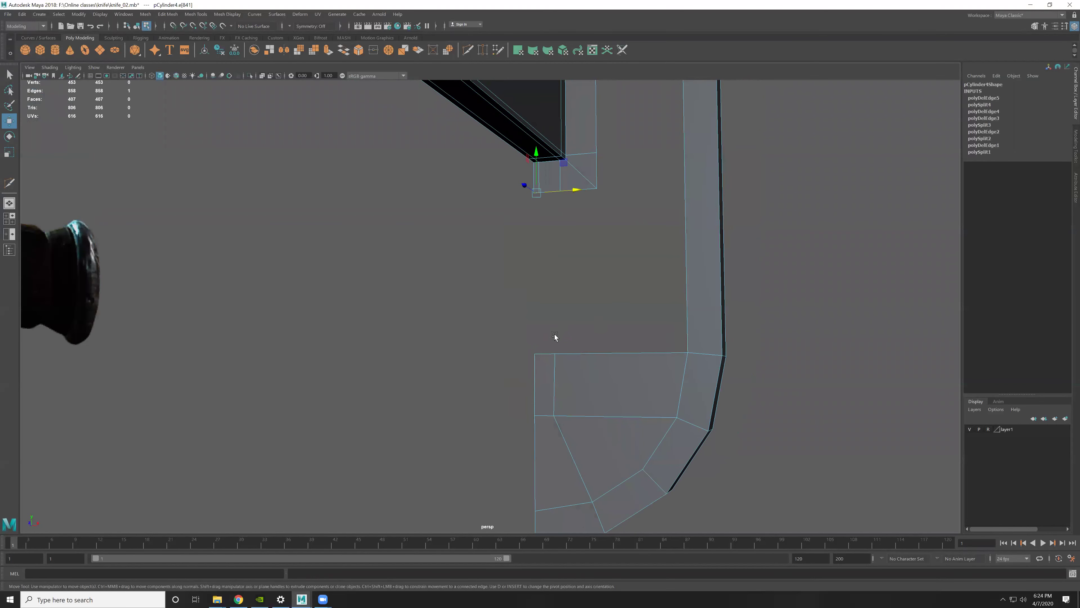
right_click_drag(550, 246, 534, 346, "shift")
key("q")
key("F9")
left_click(554, 354)
left_click(554, 415, "shift")
key("w")
key("v")
left_click_drag(542, 193, 550, 207)
Step: Select an edge of the small upper box in edge mode
middle_click_drag(616, 354, 625, 299, "alt")
mouse_move(599, 340)
left_mouse_down("alt")
mouse_move(612, 384)
mouse_move(661, 353)
mouse_move(715, 416)
left_mouse_up("alt")
key("F8")
key("F10")
left_click(589, 184)
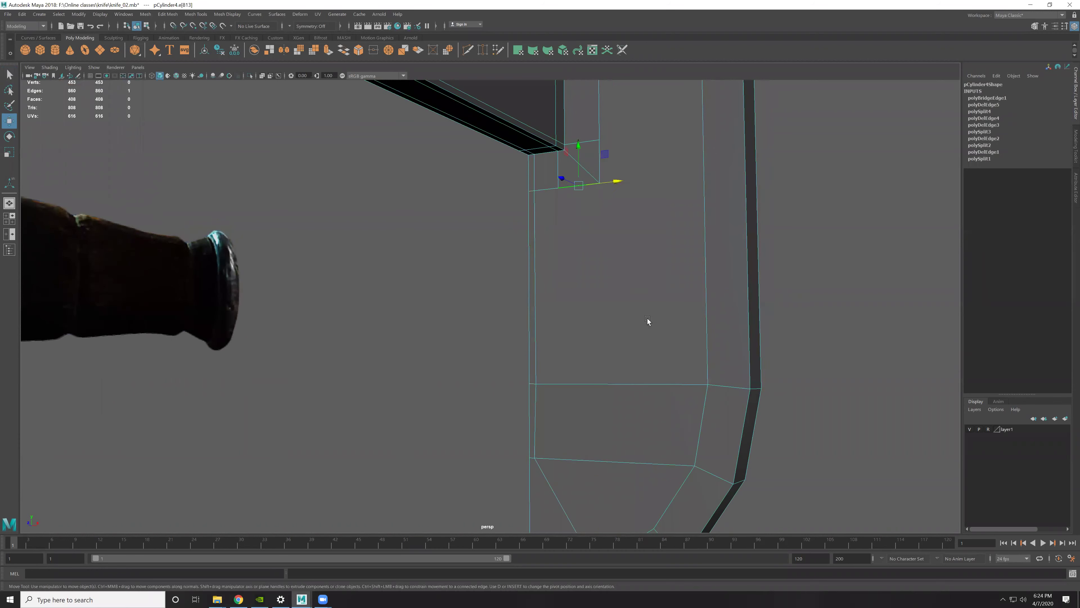
Step: Cut a diagonal edge from the guard's inner vertex and delete the unwanted edge
left_click(622, 387, "shift")
left_click(621, 409)
key("y")
left_click(569, 384, "ctrl")
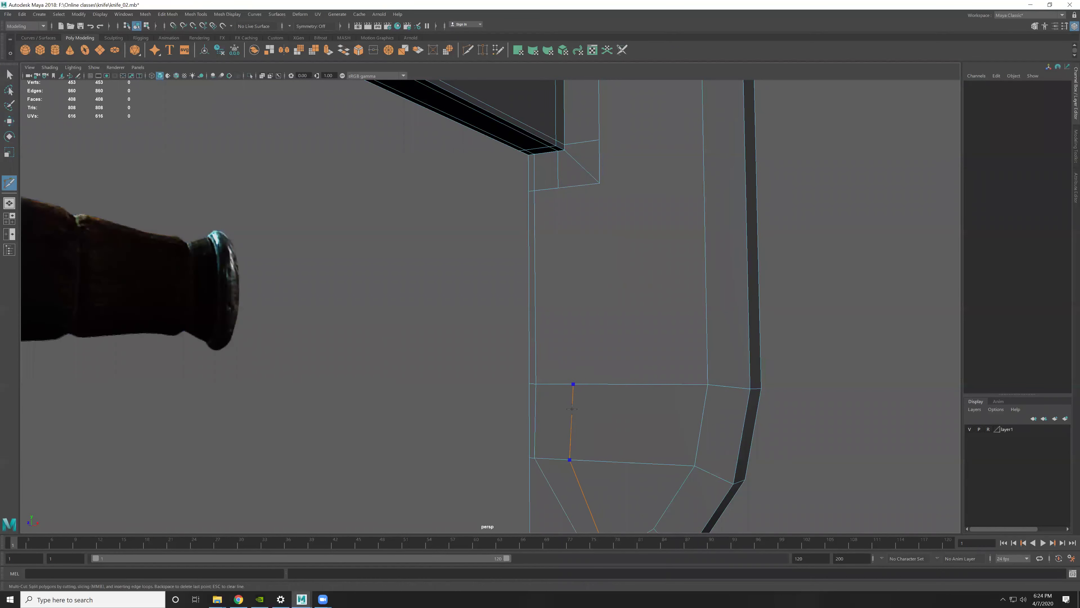
middle_click_drag(627, 442, 600, 386, "alt")
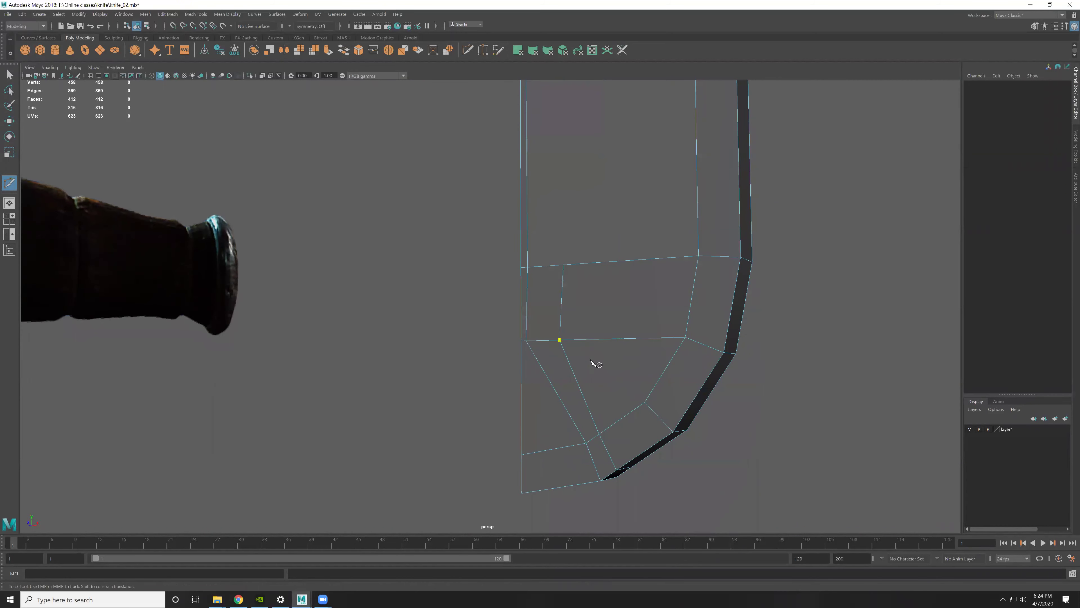
key("ctrl+z")
left_click(644, 402)
key("w")
left_click(580, 391)
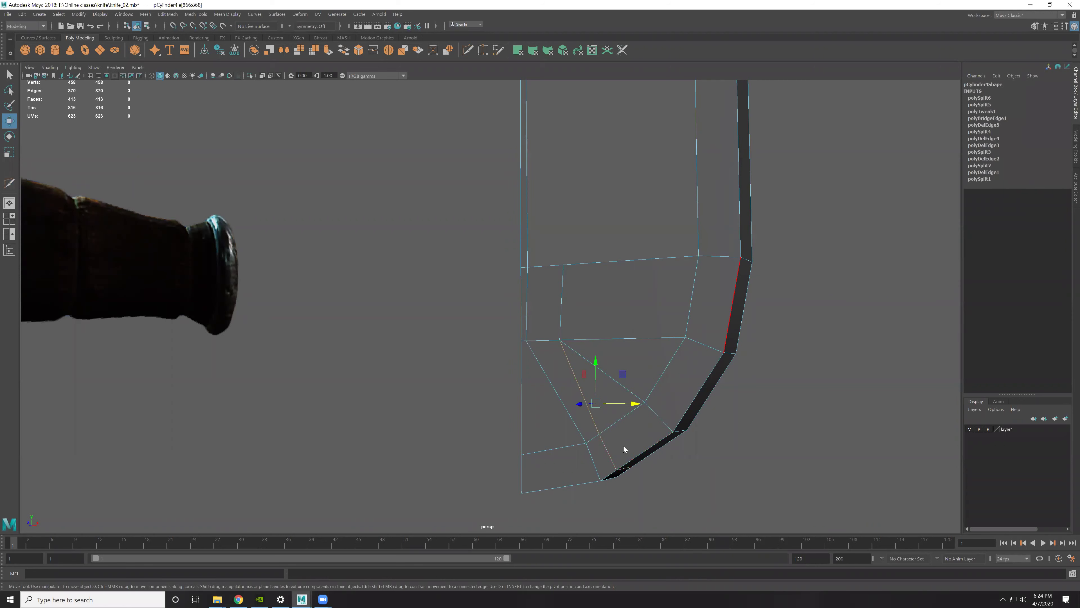
key("Delete")
mouse_move(613, 376)
middle_mouse_down("alt")
mouse_move(643, 409)
mouse_move(629, 418)
middle_mouse_up("alt")
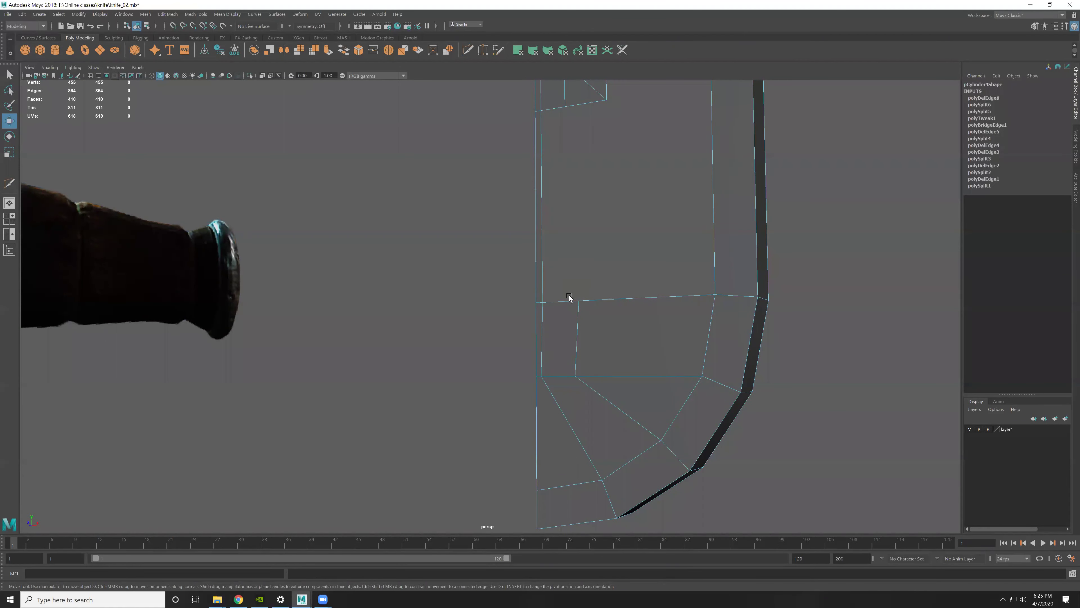
Step: Bridge two selected edges and slide the new edge slightly left
left_click(536, 217, "shift")
right_click_drag(502, 200, 503, 324, "shift")
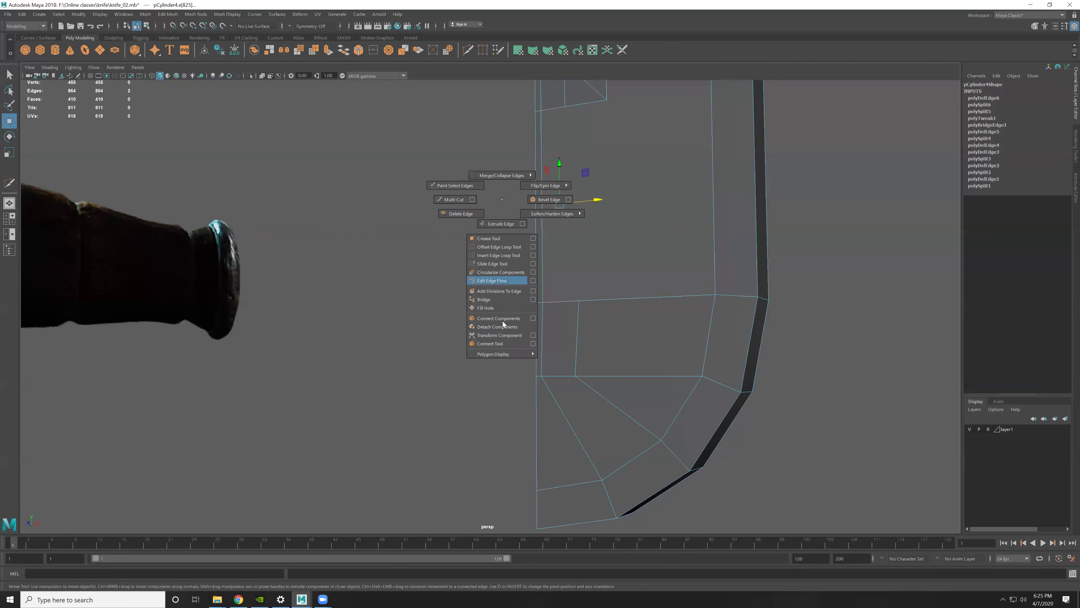
left_click(497, 296)
key("q")
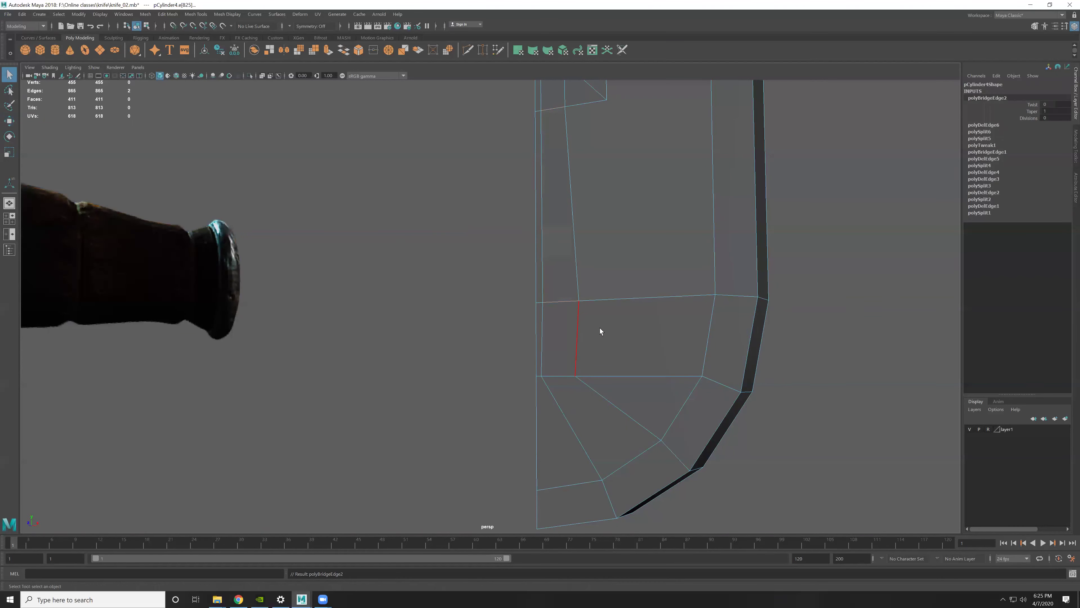
key("w")
middle_click_drag(569, 103, 566, 111)
Step: Multi-Cut new loops across the guard and move the new edges vertically
mouse_move(615, 382)
left_mouse_down("alt")
mouse_move(656, 357)
mouse_move(617, 403)
mouse_move(657, 353)
mouse_move(624, 367)
left_mouse_up("alt")
right_click_drag(624, 368, 686, 256)
left_click_drag(686, 256, 668, 420, "alt")
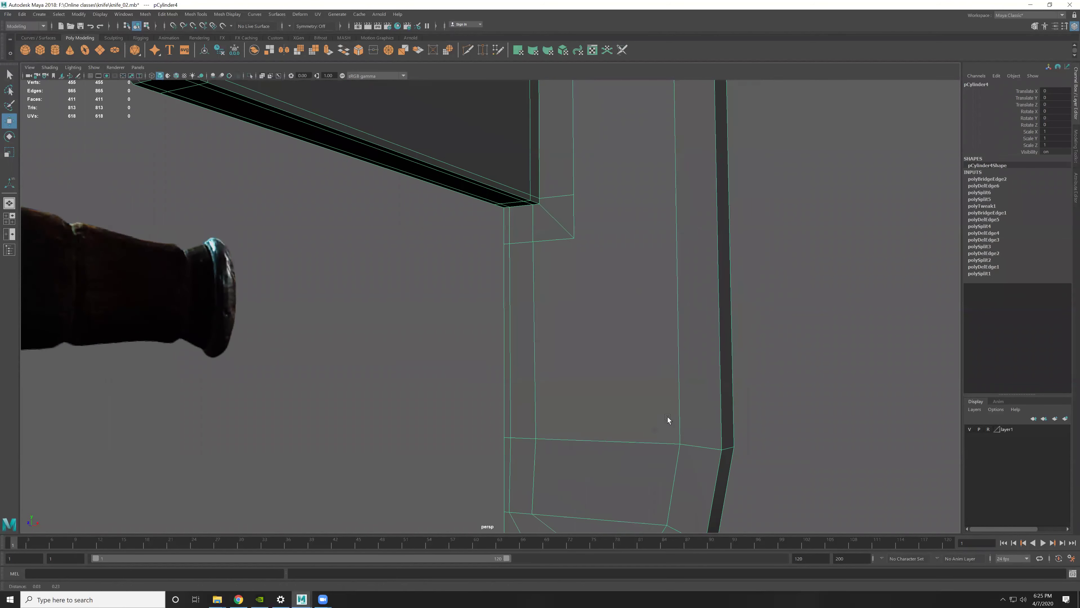
mouse_move(681, 365)
left_mouse_down("alt")
mouse_move(692, 258)
mouse_move(701, 287)
left_mouse_up("alt")
key("ctrl+shift+x")
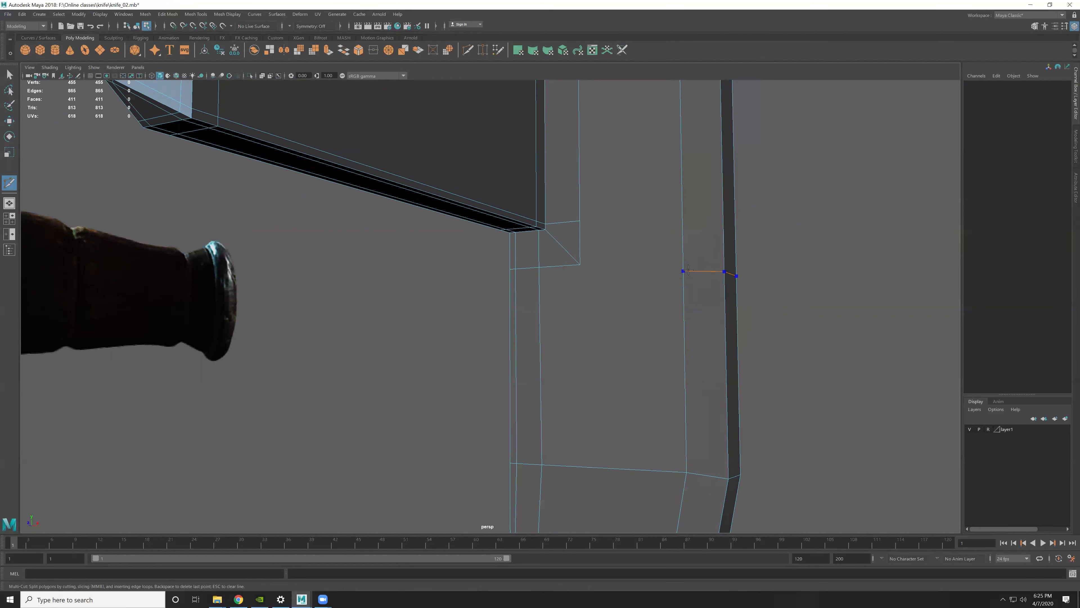
key("Return")
key("r")
key("w")
left_click(710, 237)
left_click_drag(669, 278, 689, 290, "alt")
right_click_drag(673, 242, 688, 240, "shift")
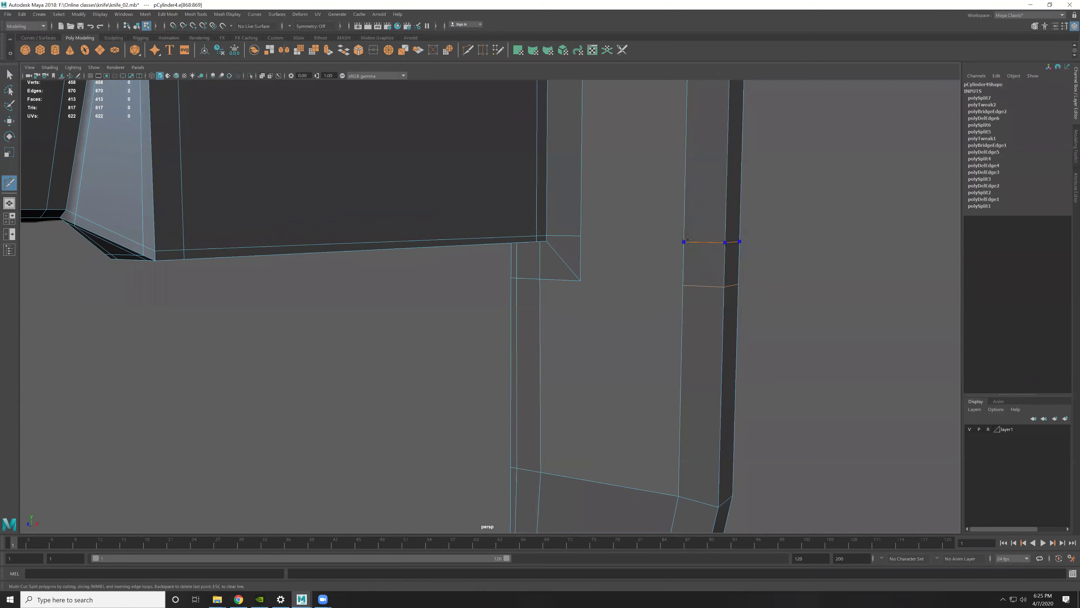
key("w")
Step: Bridge the new guard edges to the matching edge under the blade box
double_click(698, 236)
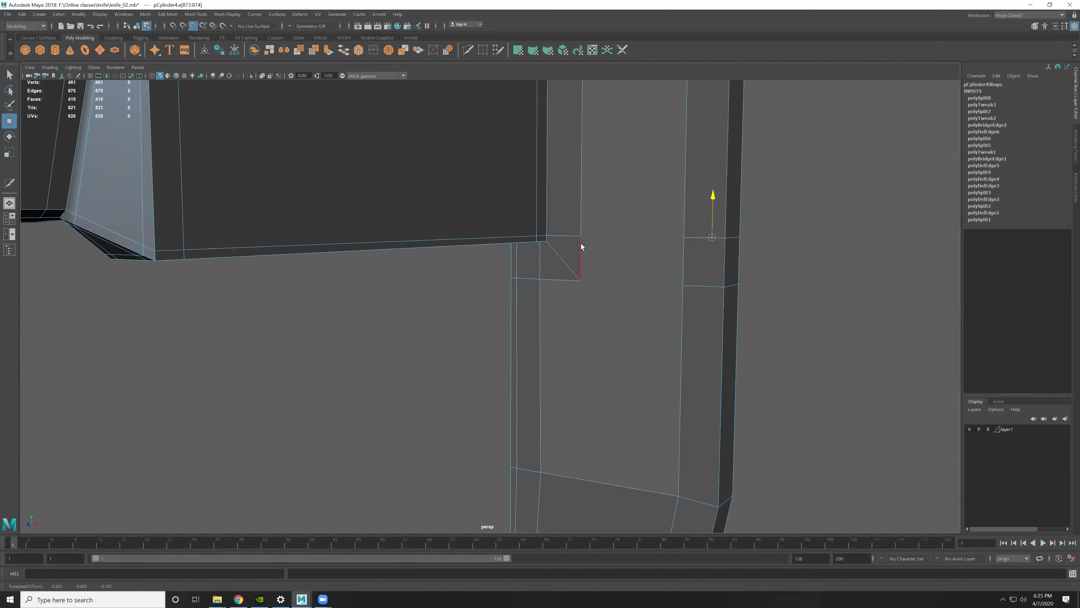
left_click(596, 235)
right_click_drag(616, 203, 608, 307, "shift")
left_click_drag(634, 311, 602, 372, "alt")
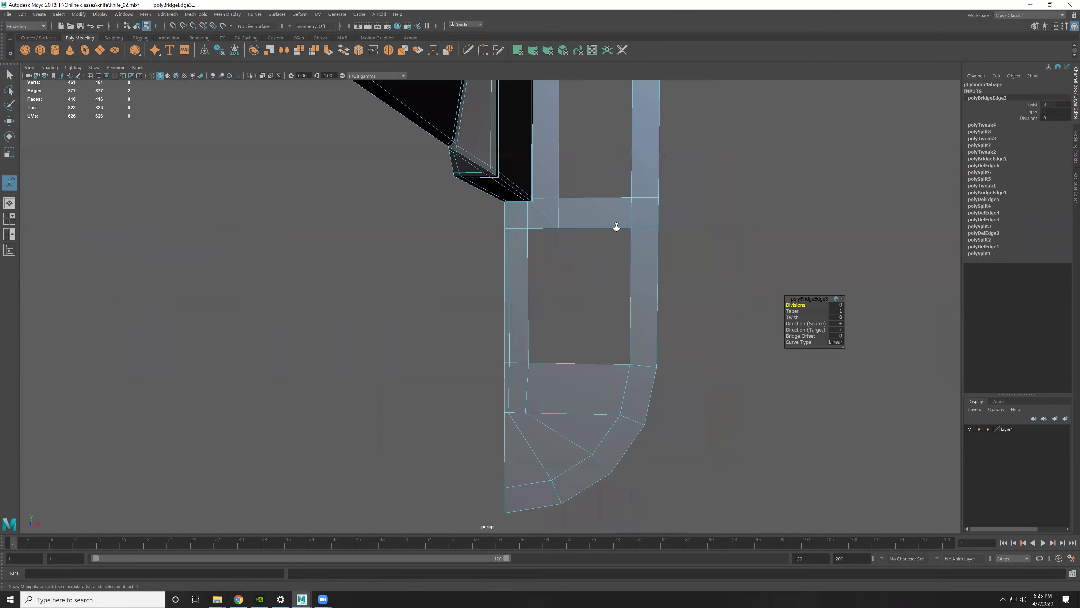
Step: Fill the enclosed hole's border with a face
double_click(602, 376)
mouse_move(603, 238)
right_mouse_down("shift")
mouse_move(633, 367)
mouse_move(601, 345)
right_mouse_up("shift")
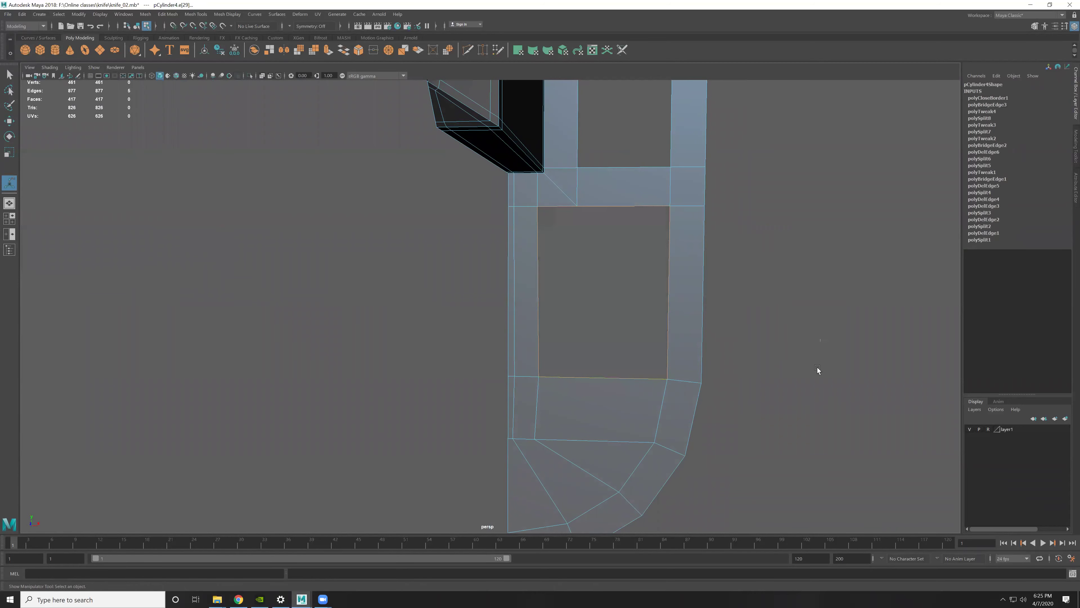
right_click_drag(818, 369, 593, 294, "shift")
left_click(667, 378)
left_click_drag(644, 302, 624, 301, "alt")
Step: Cut a diagonal edge across the filled face from its top edge
left_click(598, 203)
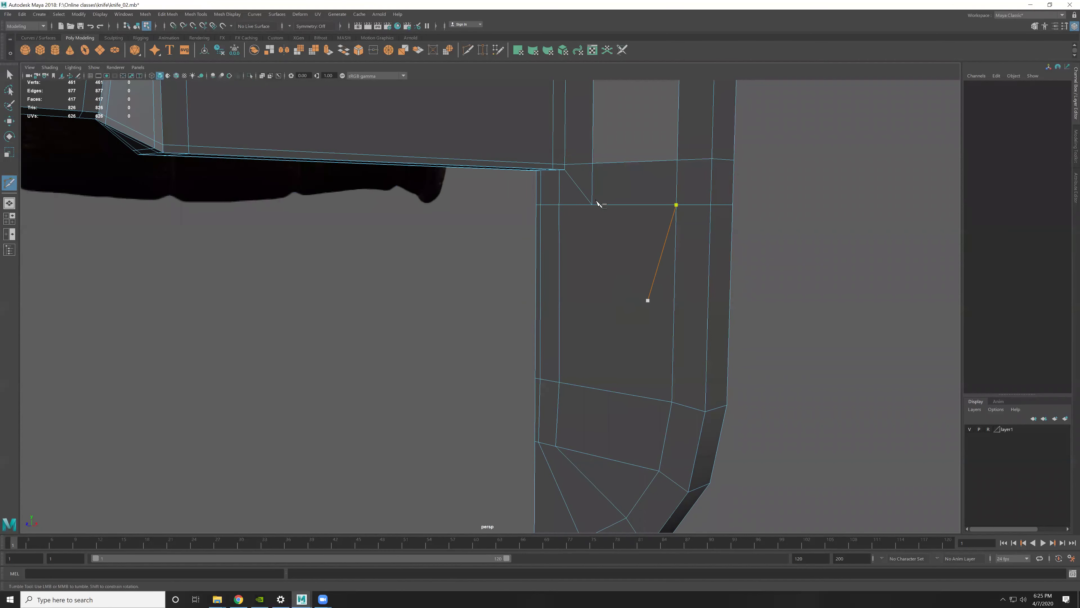
left_click(675, 384)
key("Return")
key("w")
Step: Assign the existing knife material to the two new faces
left_click(624, 261)
right_click_drag(618, 275, 610, 297)
left_click(610, 296)
left_click(615, 224, "shift")
right_click_drag(576, 170, 615, 352, "shift")
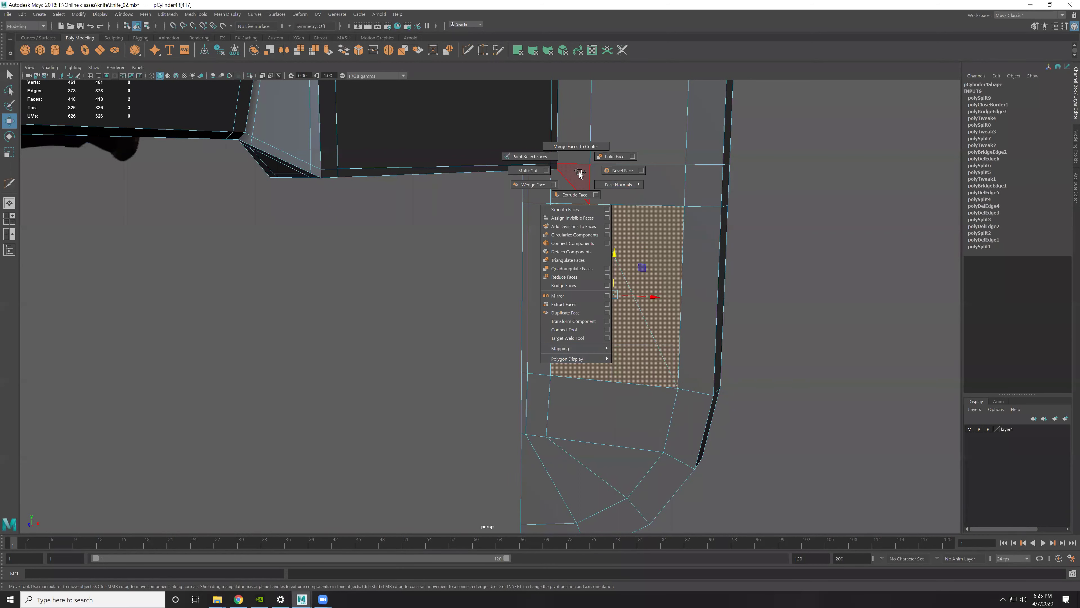
right_click(610, 206)
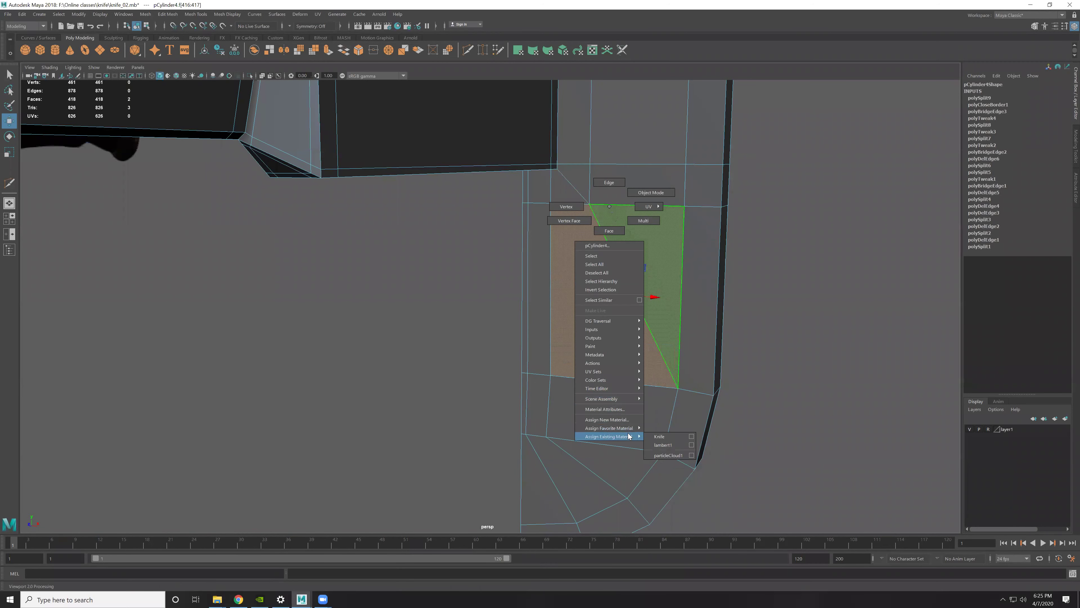
left_click(659, 436)
left_click(655, 332)
Step: Check the knife in smooth preview (3), then return to normal display (1)
mouse_move(699, 303)
left_mouse_down("alt")
mouse_move(639, 293)
mouse_move(679, 285)
mouse_move(641, 285)
mouse_move(601, 312)
left_mouse_up("alt")
left_click(601, 312)
key("3")
left_click(748, 374)
mouse_move(747, 374)
left_mouse_down("alt")
mouse_move(585, 249)
mouse_move(551, 289)
left_mouse_up("alt")
left_click(551, 288)
key("1")
mouse_move(581, 236)
left_mouse_down("alt")
mouse_move(594, 385)
mouse_move(598, 357)
mouse_move(616, 377)
mouse_move(668, 345)
mouse_move(617, 342)
left_mouse_up("alt")
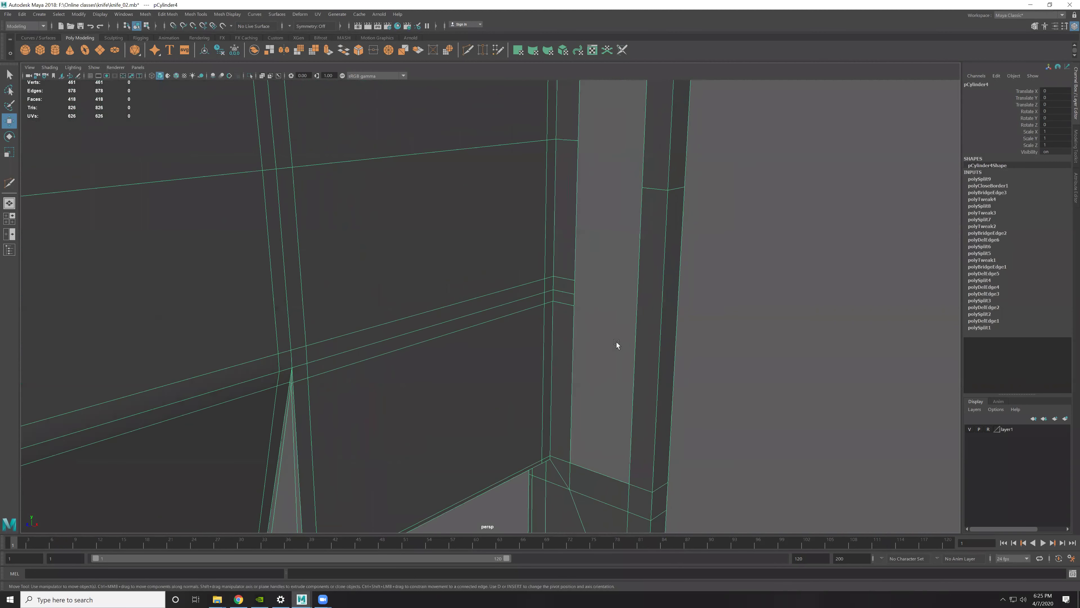
Step: Cut across the blade-guard strip and bevel the new edge with 4 segments, fraction 0.15
right_click_drag(658, 321, 643, 319, "shift")
left_click(645, 311)
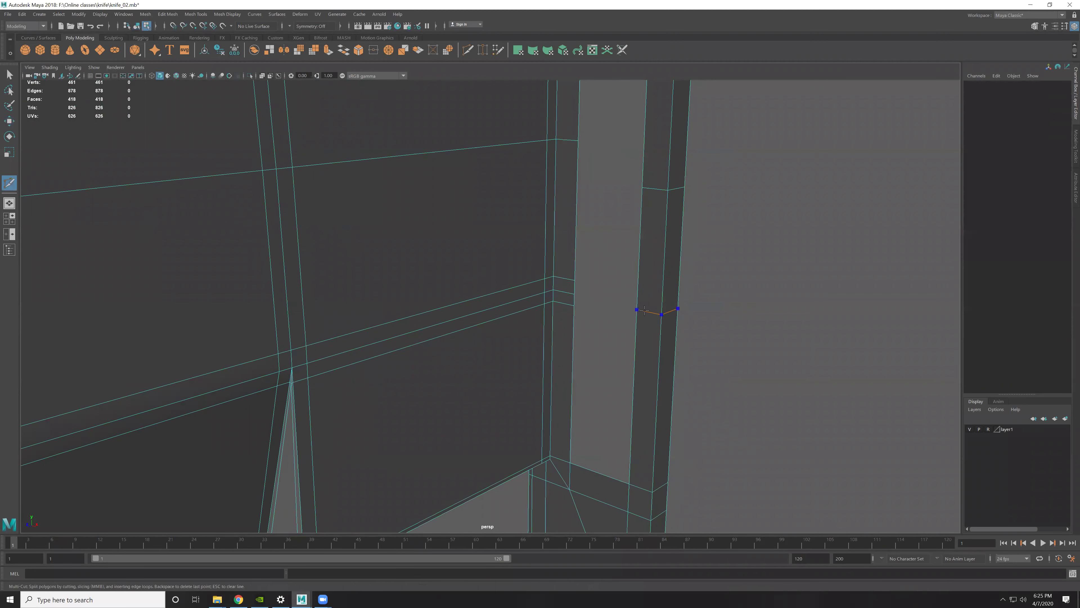
key("Return")
left_click(651, 310)
right_click_drag(651, 310, 690, 313, "shift")
left_click_drag(794, 311, 803, 311)
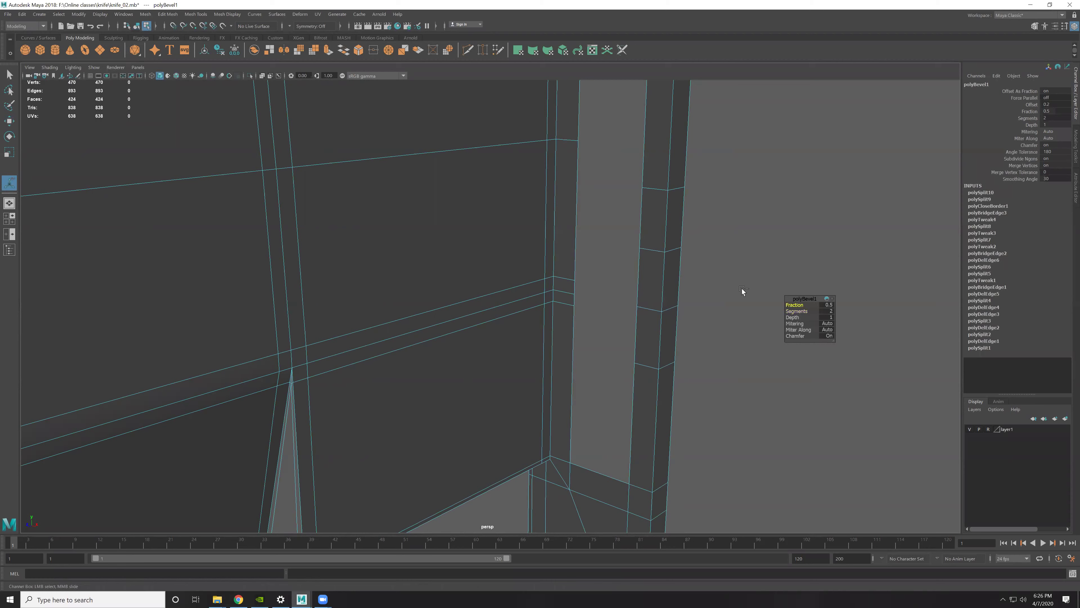
left_click_drag(722, 280, 718, 283)
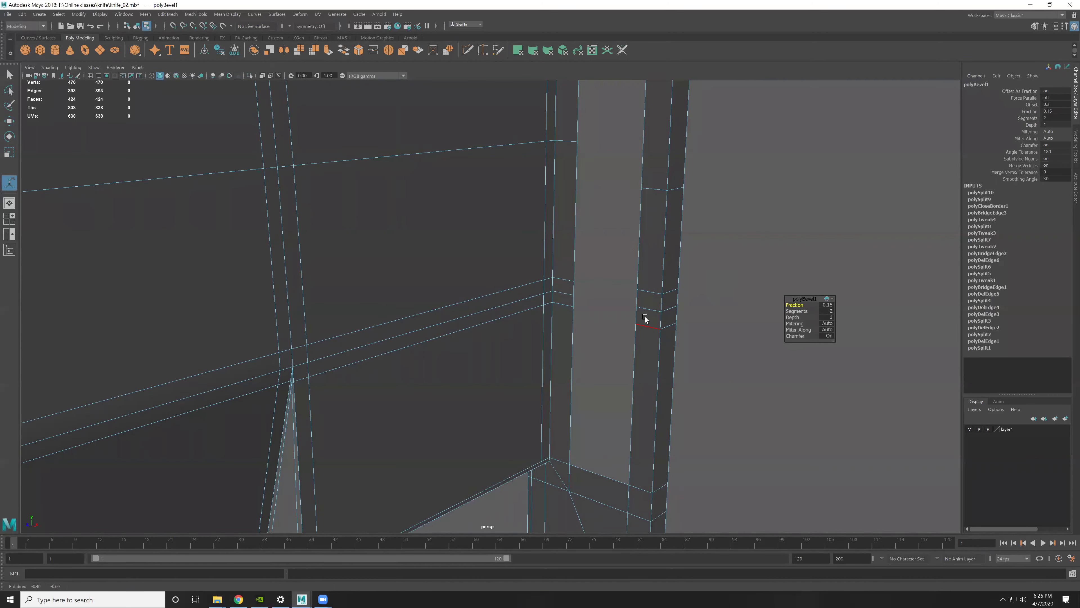
Step: Snap-move a junction edge down into place using vertex snapping
left_click_drag(643, 316, 655, 295, "alt")
key("q")
left_click(649, 303)
key("w")
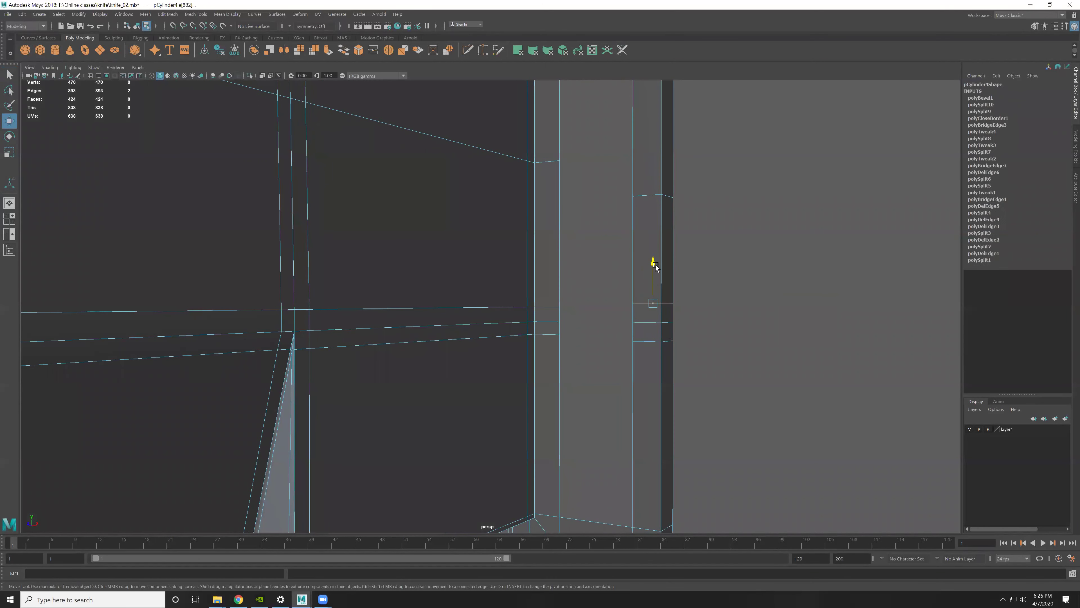
left_click(646, 322)
key("v")
left_click_drag(627, 342, 545, 335)
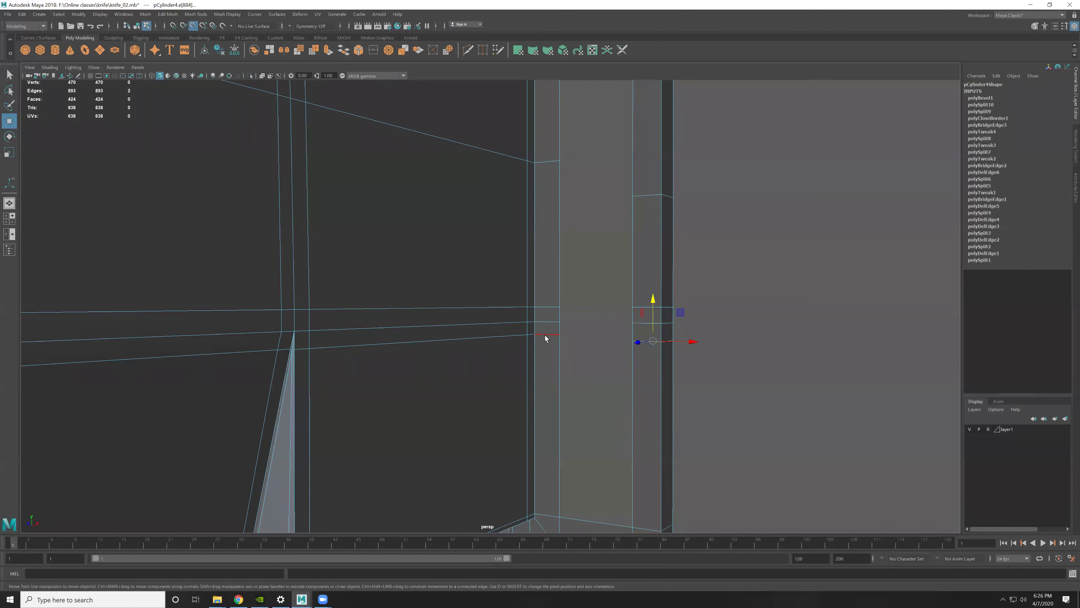
Step: Bridge the two vertical edges at the junction with new faces
left_click(636, 315)
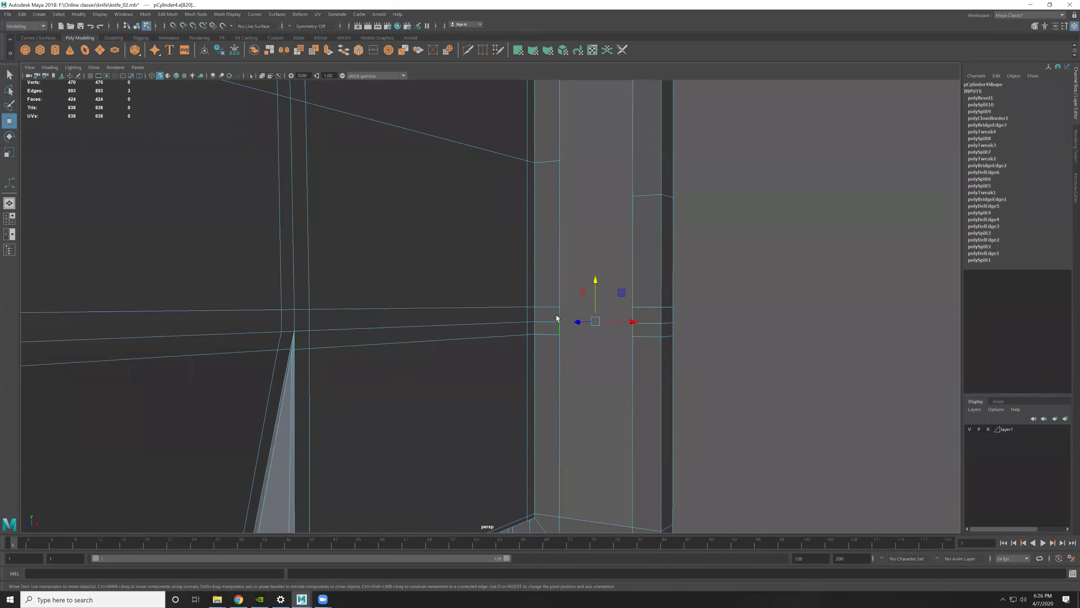
left_click(557, 282, "shift")
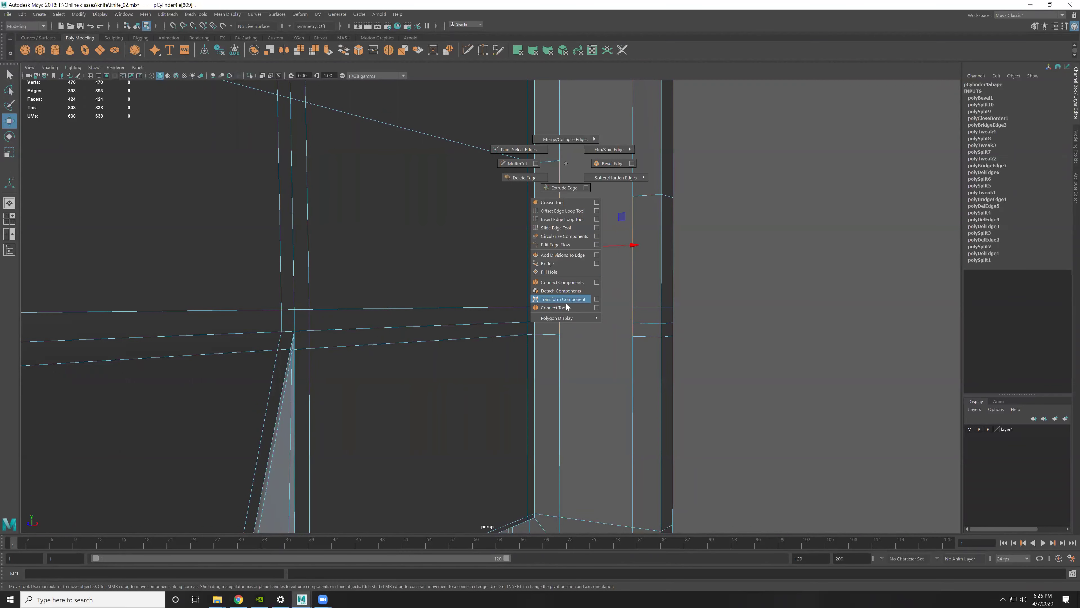
right_click_drag(571, 186, 551, 255, "shift")
key("q")
Step: Raise the two edges beside the new bridge upward
left_click(646, 221)
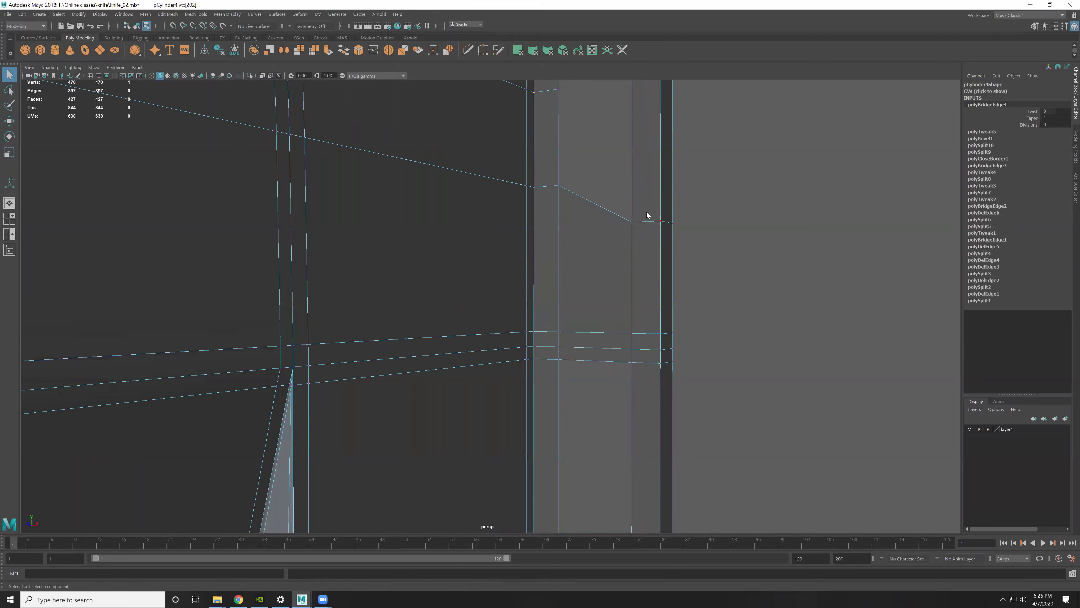
left_click(667, 222, "shift")
key("w")
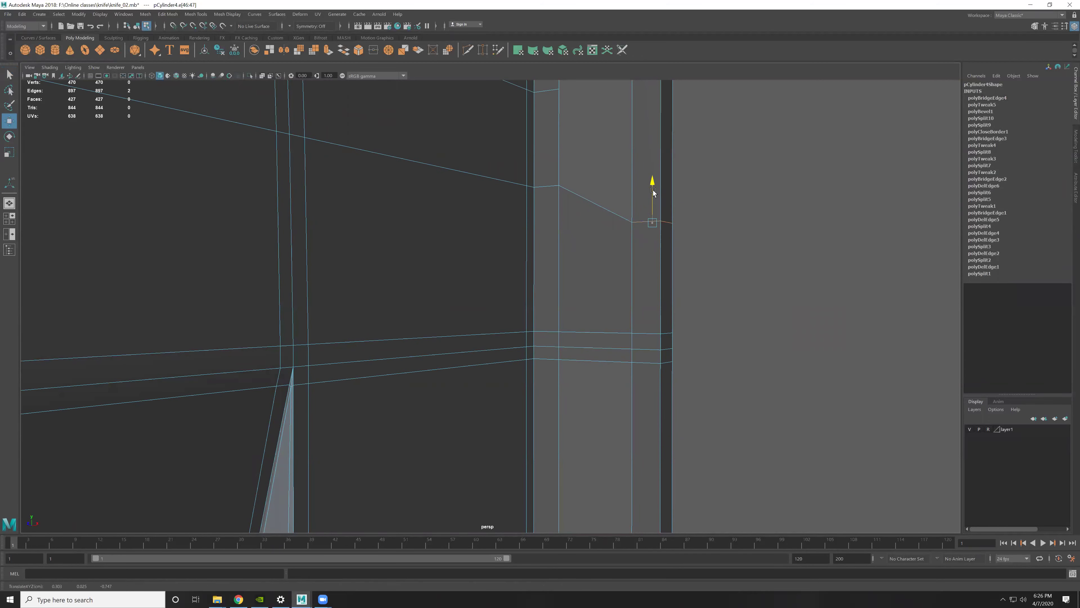
left_click_drag(658, 205, 666, 188)
middle_click_drag(665, 189, 672, 399, "alt")
Step: Insert a new cut across the strip and bridge it to the edge below
key("y")
left_click(648, 295, "ctrl")
key("w")
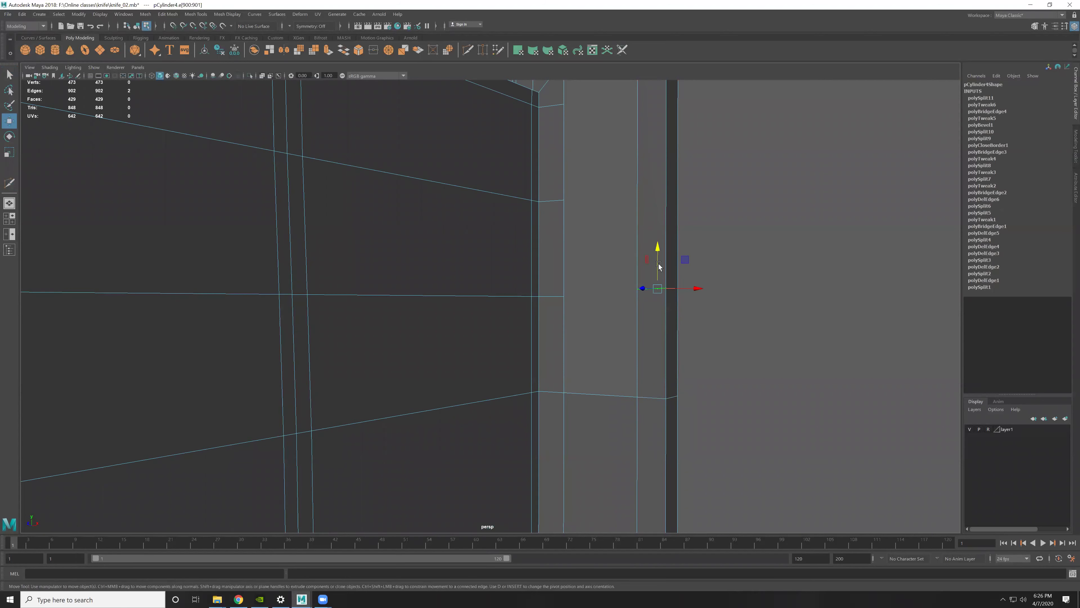
left_click(639, 328)
right_click_drag(578, 269, 572, 322, "shift")
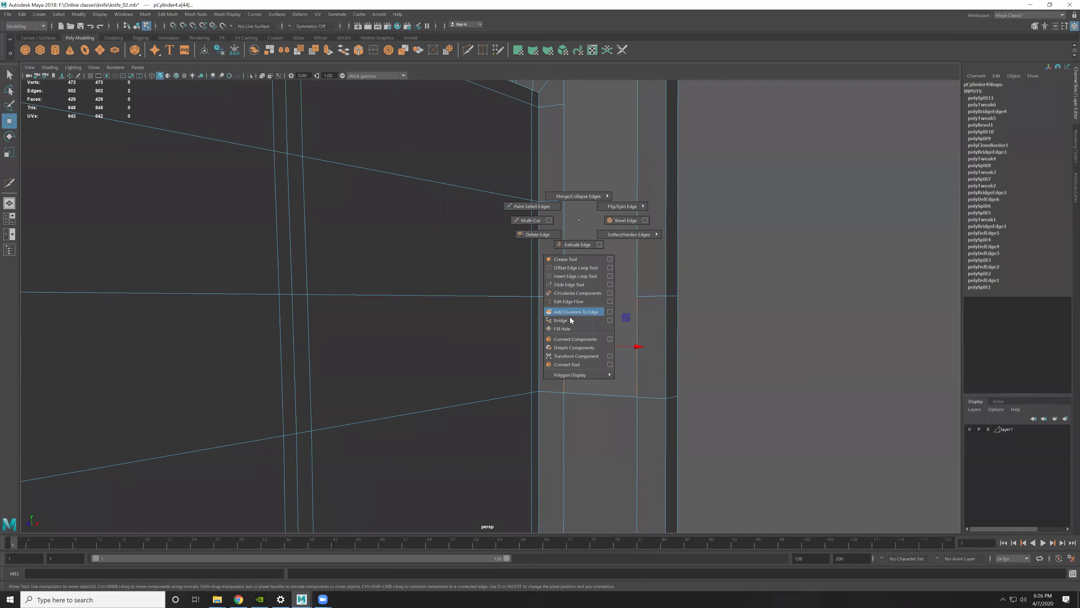
Step: Add another cut on the strip, select its edges, and undo the last edge move
mouse_move(637, 278)
left_mouse_down("alt")
mouse_move(633, 269)
mouse_move(688, 309)
left_mouse_up("alt")
right_click_drag(687, 309, 636, 312, "shift")
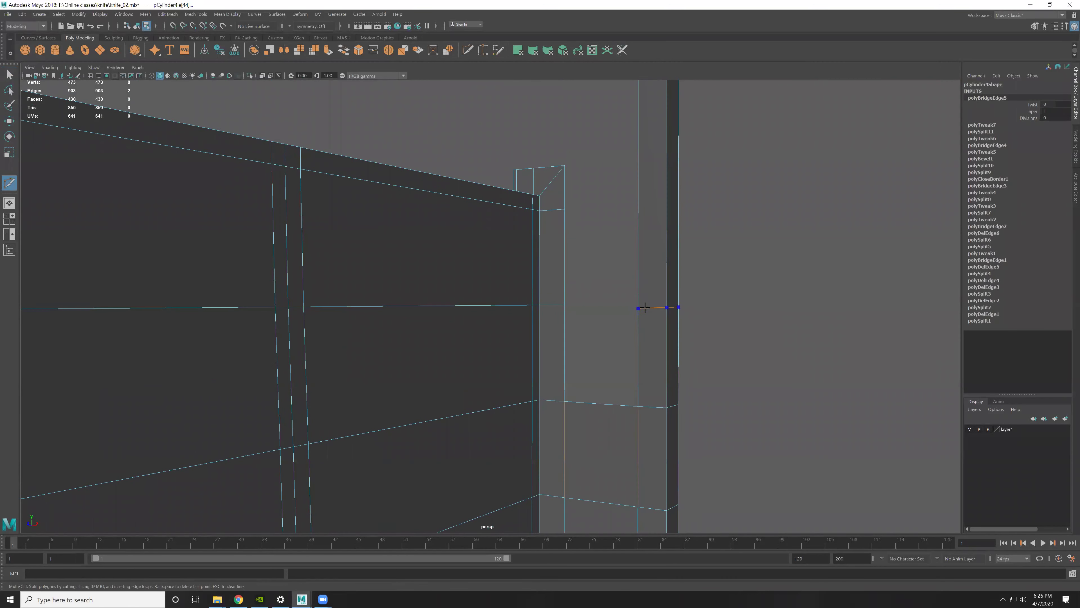
key("Return")
key("w")
left_click(657, 312)
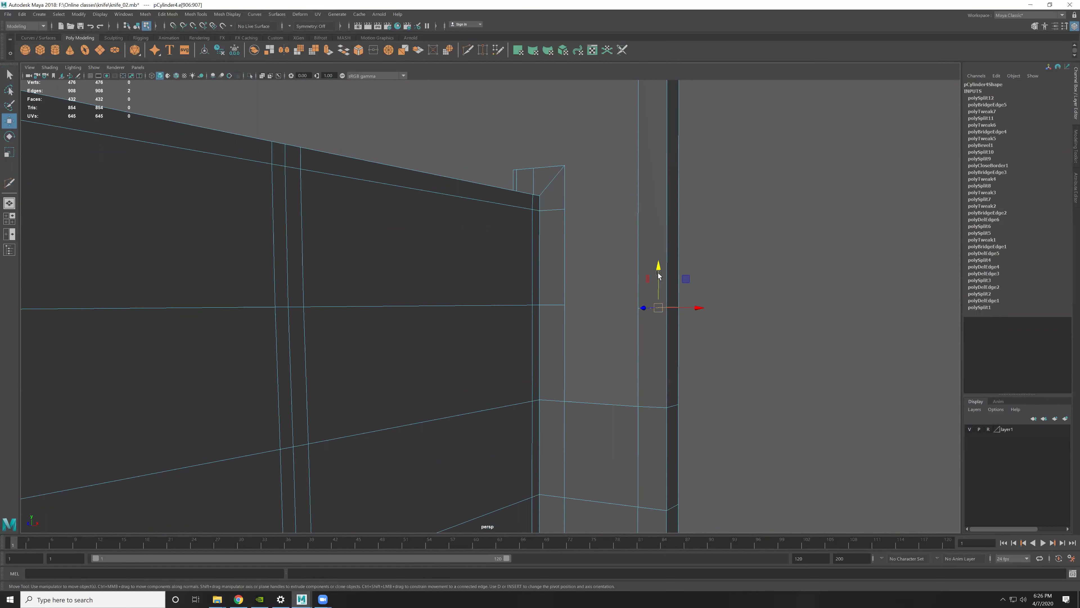
left_click(638, 306, "shift")
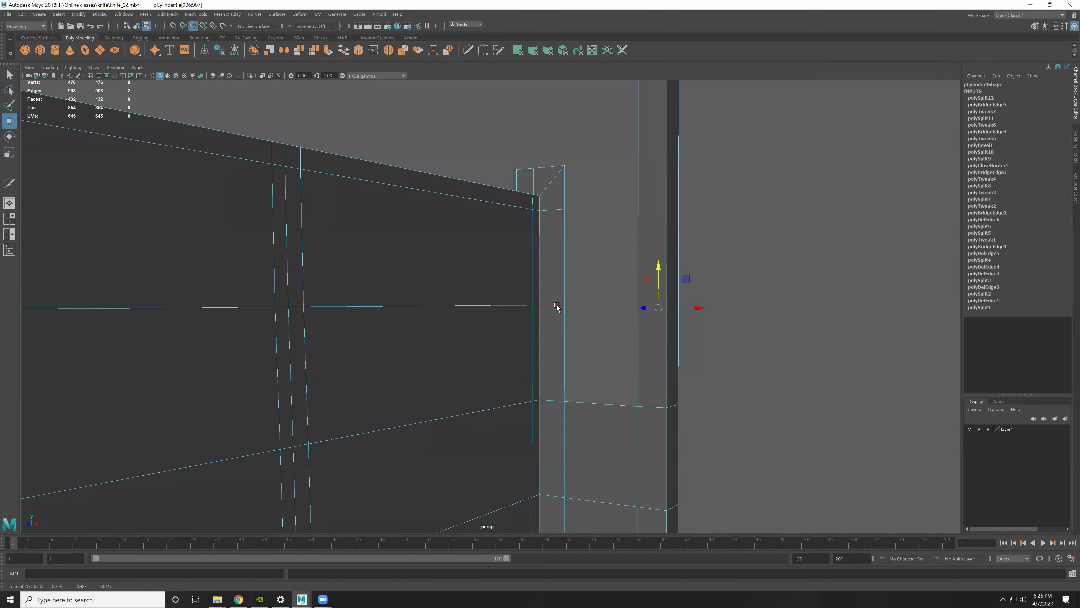
left_click_drag(568, 308, 685, 155, "alt")
key("ctrl+z")
Step: Cut across the strip, scale the new edges flat vertically, and slide the cut up
right_click_drag(669, 419, 665, 443, "shift")
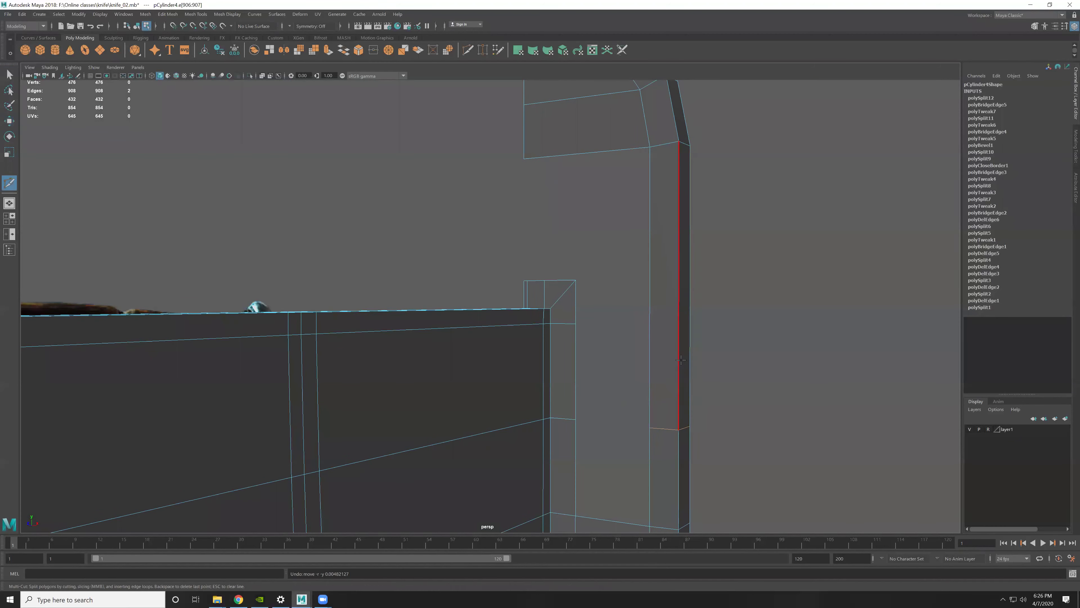
left_click(679, 348, "ctrl")
key("w")
key("r")
left_click_drag(670, 309, 674, 515)
key("w")
mouse_move(669, 313)
left_mouse_down()
mouse_move(675, 158)
mouse_move(688, 341)
left_mouse_up()
key("r")
key("w")
key("v")
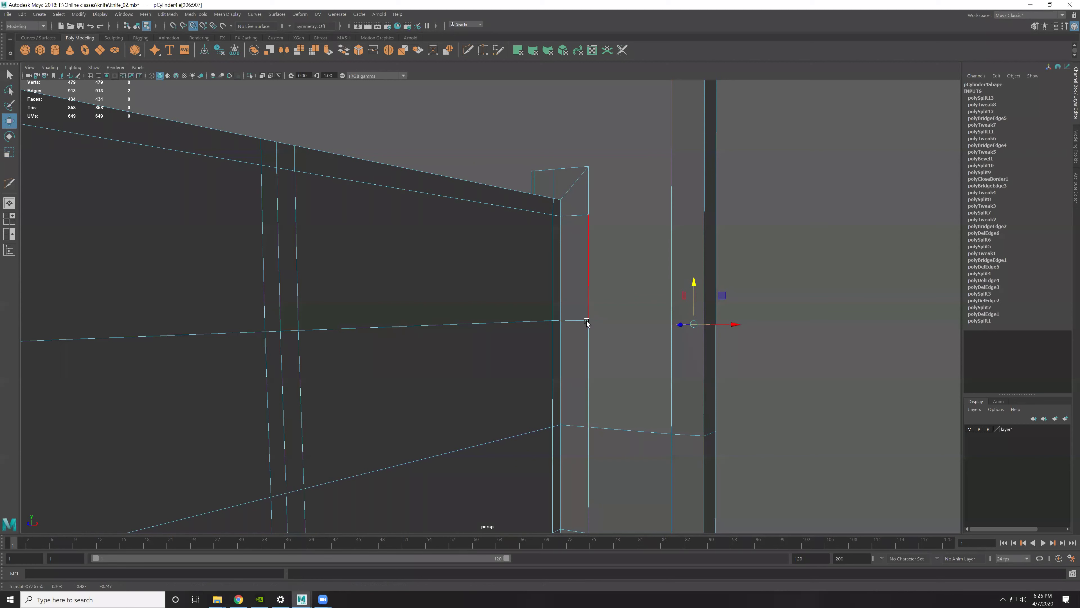
Step: Bridge a blade-side edge with its matching edge via the marking menu
left_click(672, 346)
left_click(588, 367, "shift")
key("ctrl+z")
left_click(591, 363, "shift")
right_click_drag(600, 261, 607, 348, "shift")
left_click(598, 362)
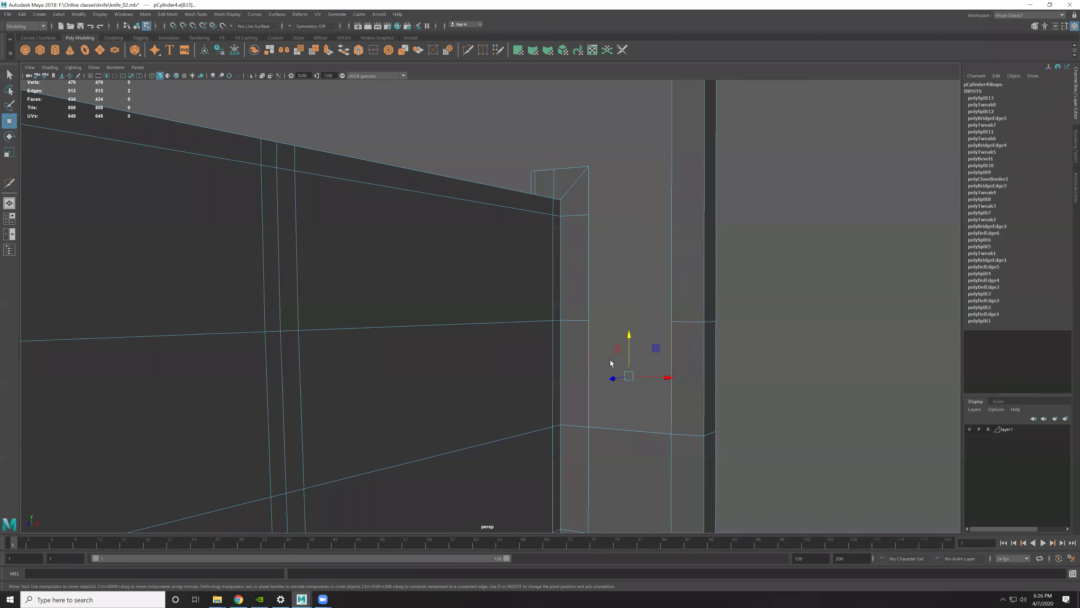
left_click_drag(662, 287, 754, 325, "alt")
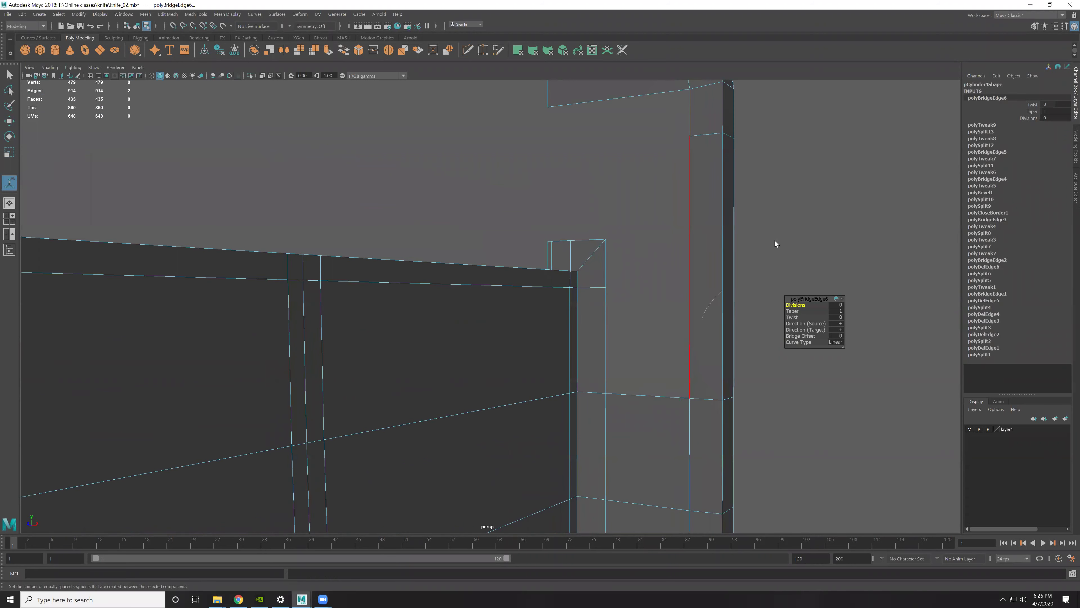
key("q")
key("F8")
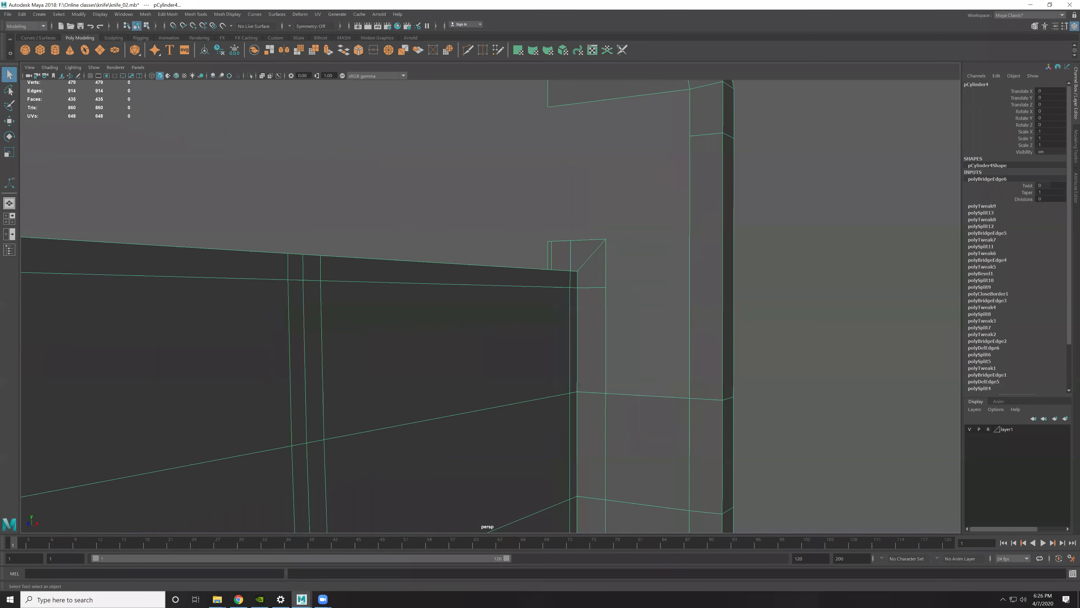
Step: Cut a new line on the guard face down to its lower edge
right_click_drag(707, 306, 693, 291, "shift")
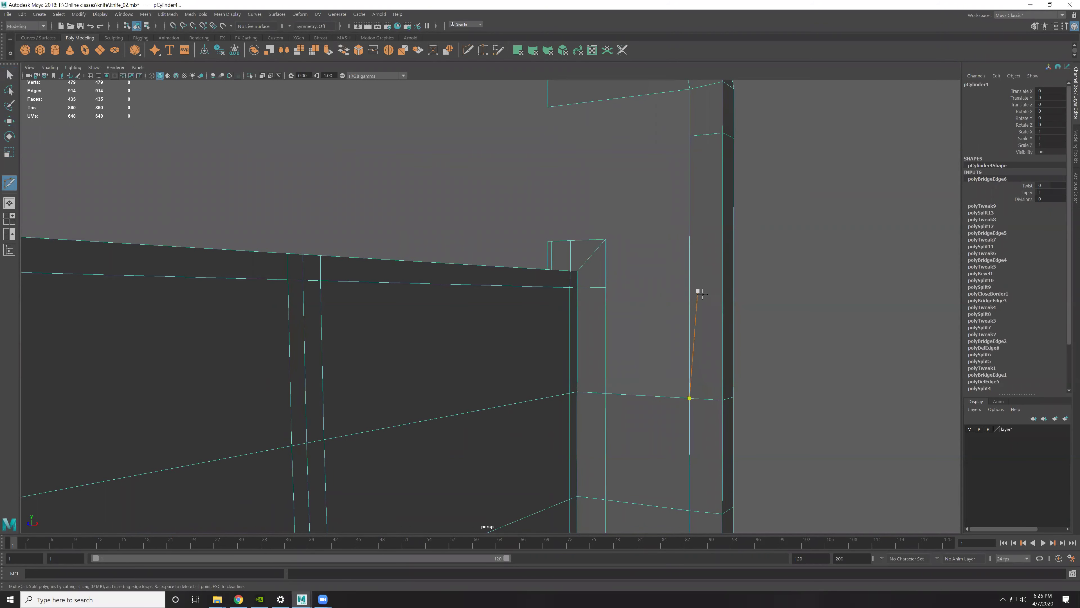
left_click(690, 289)
key("w")
key("r")
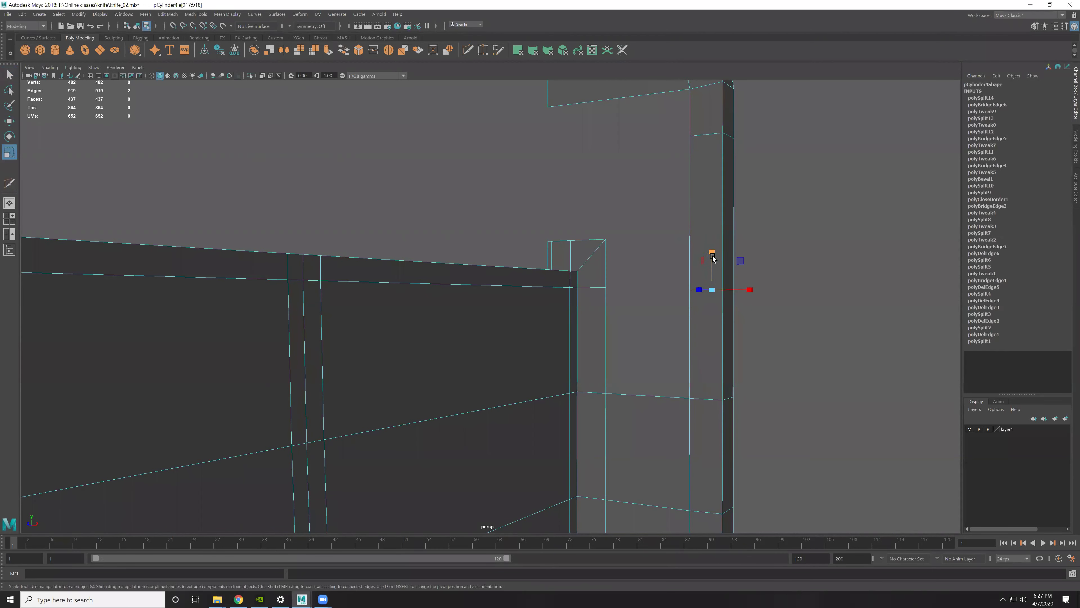
key("w")
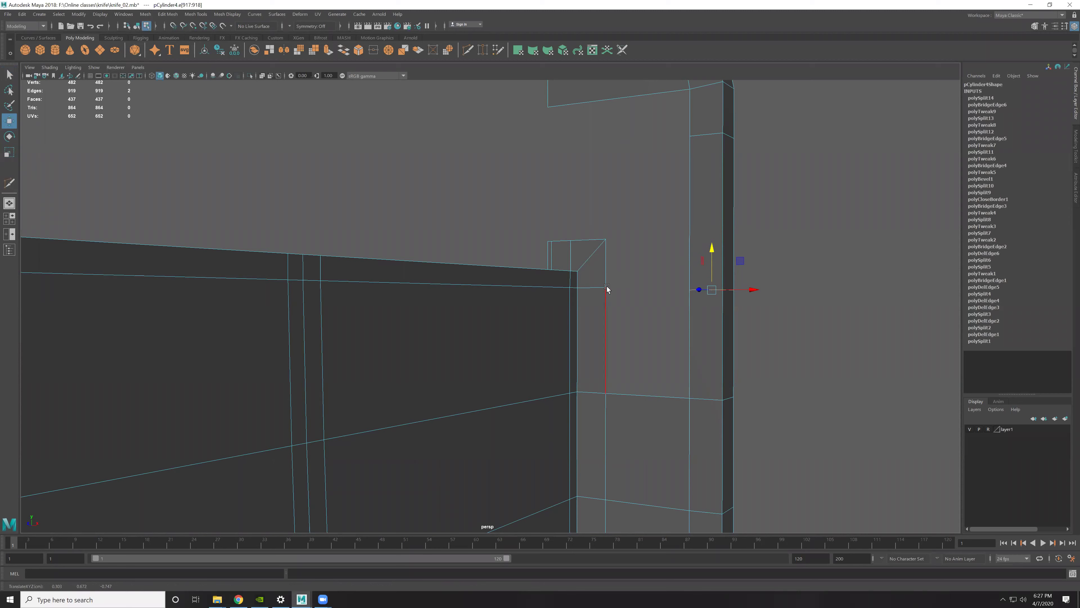
left_click(727, 325)
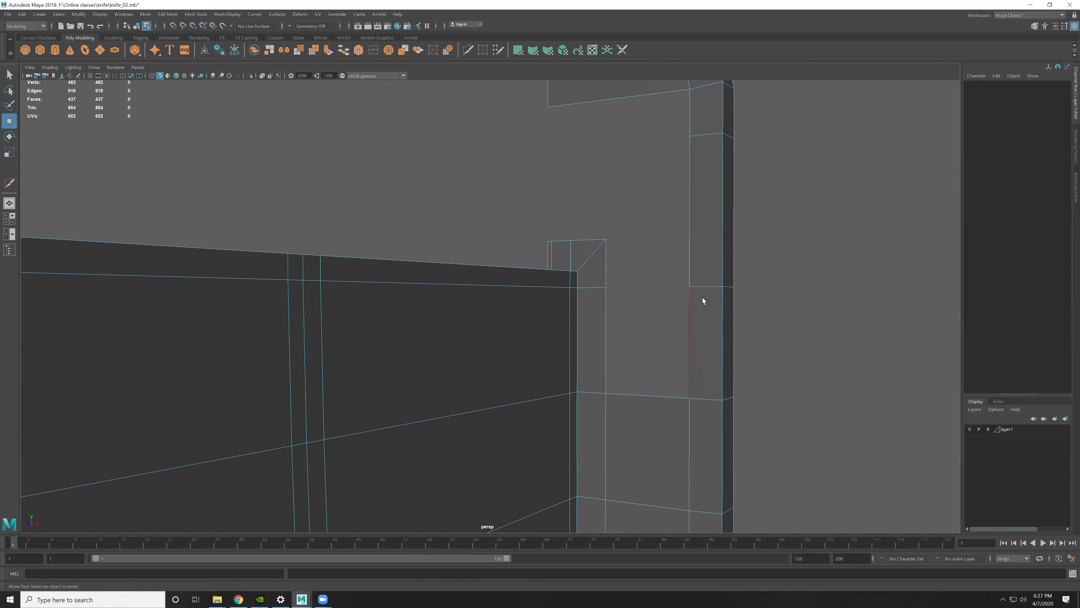
Step: Add a Multi-Cut point on the guard's vertical edge from the marking menu
right_click(702, 278, "shift")
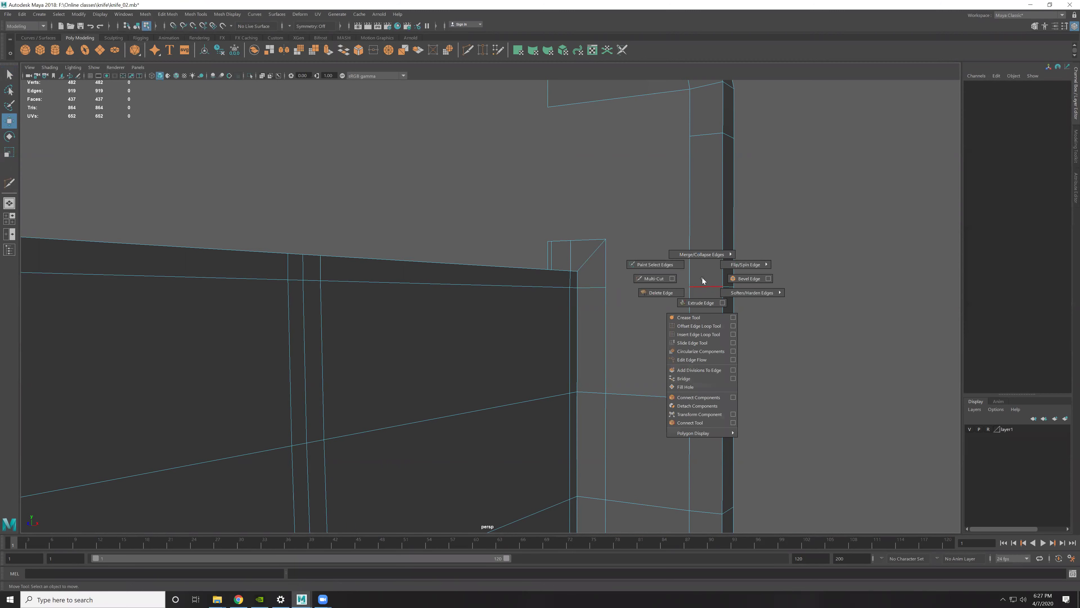
left_click(651, 278)
left_click(722, 286)
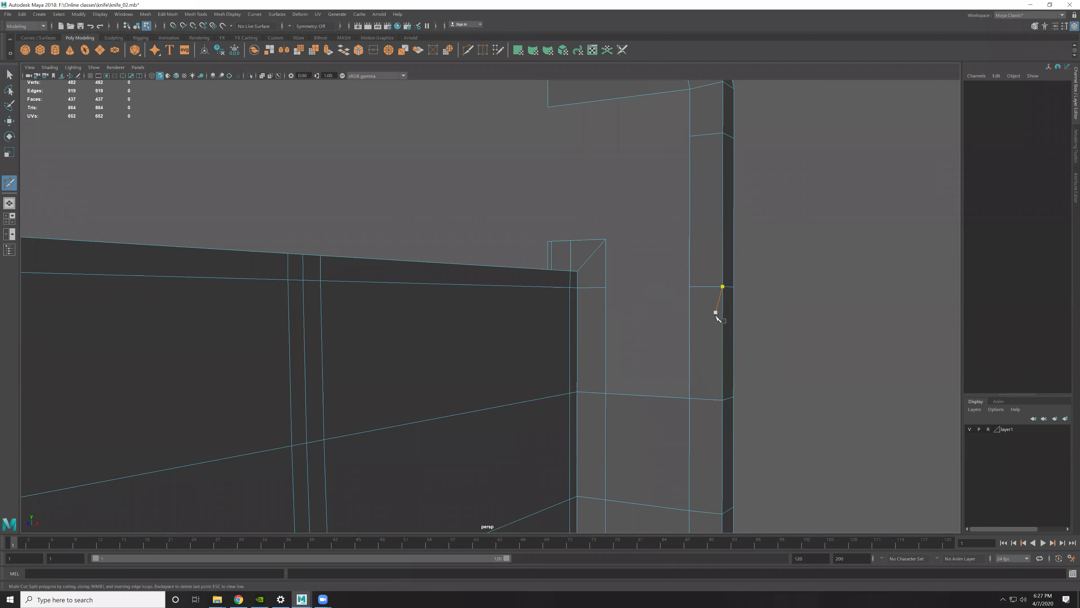
key("w")
Step: Bridge the two vertical edges, then select the guard's outer edge for moving
left_click(693, 321)
left_click(606, 319, "shift")
right_click_drag(672, 259, 665, 355, "shift")
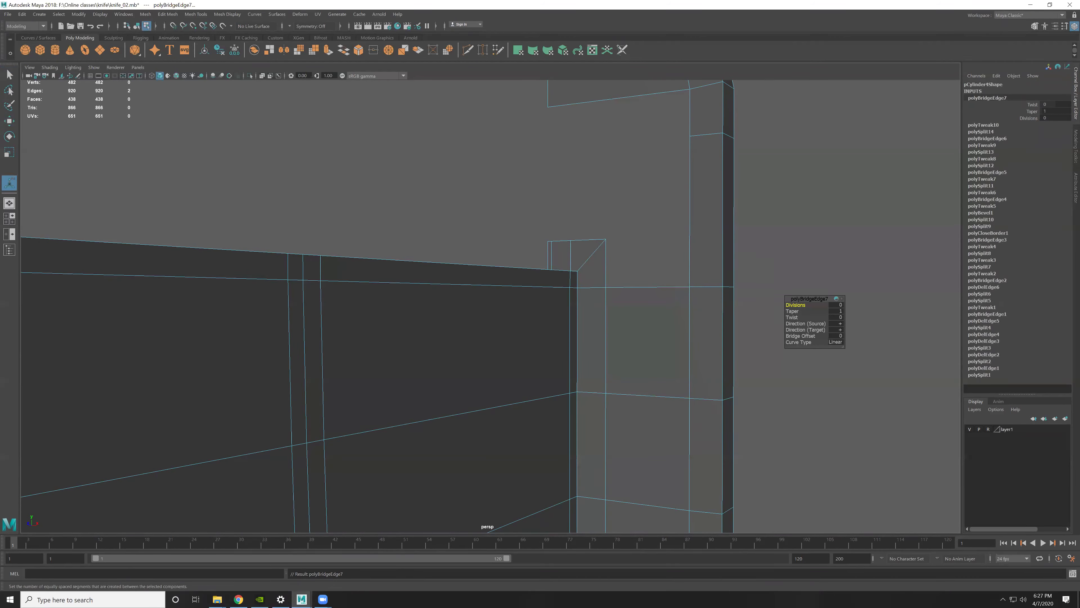
left_click_drag(668, 260, 703, 309, "alt")
key("q")
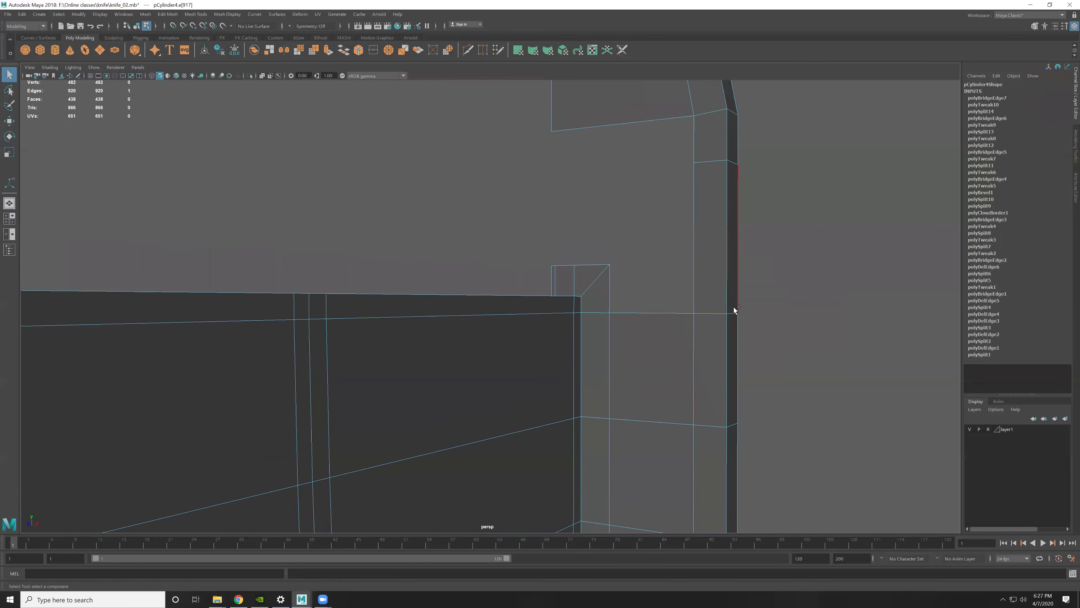
left_click(734, 314)
key("w")
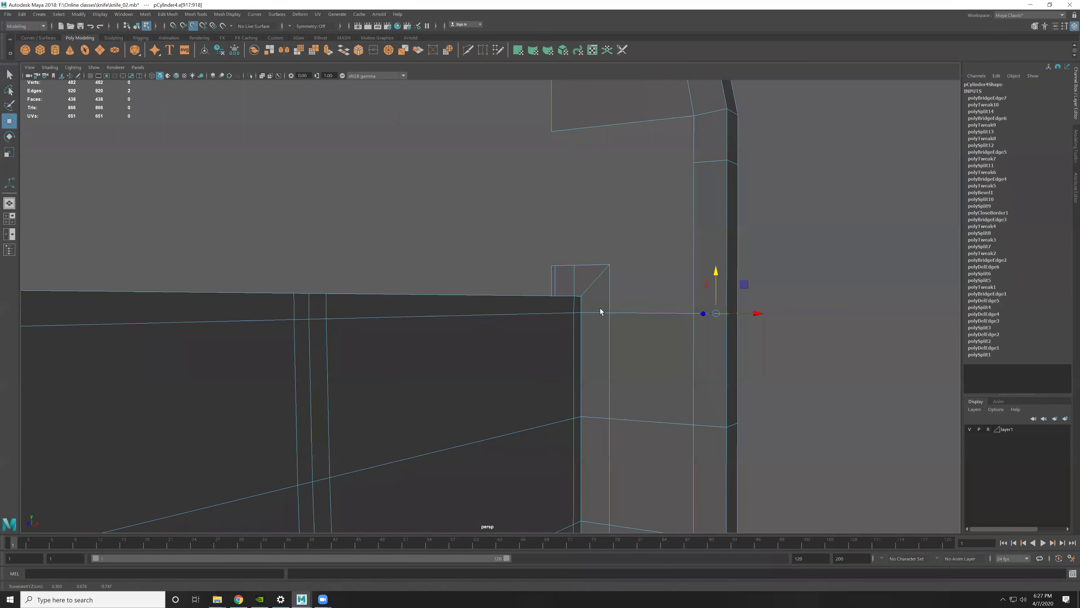
left_click_drag(646, 266, 656, 310, "alt")
Step: Delete an accidentally created cylinder from the scene
left_click(657, 310)
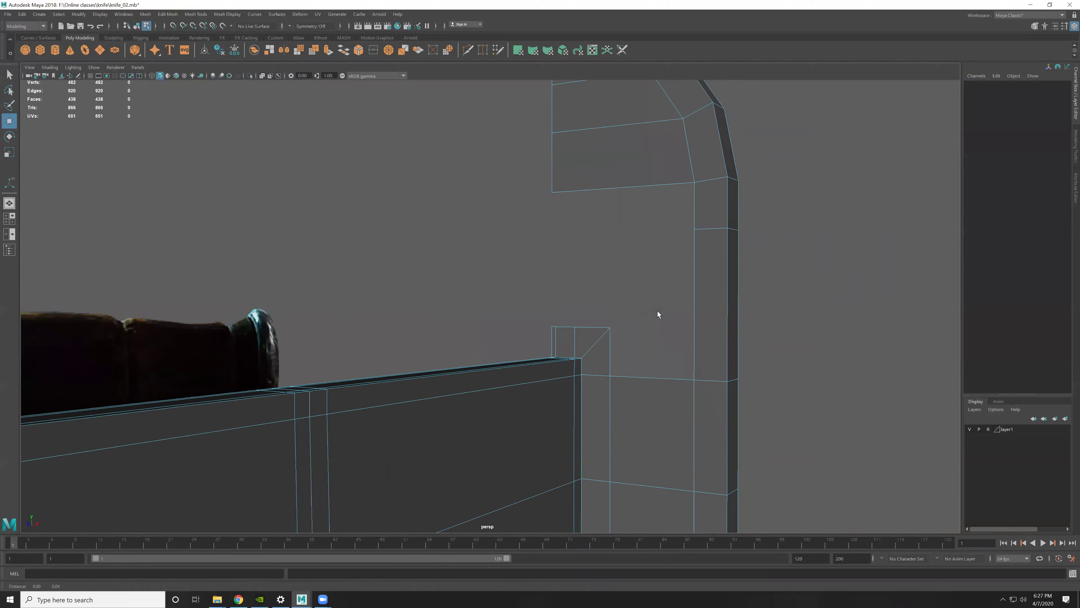
key("g")
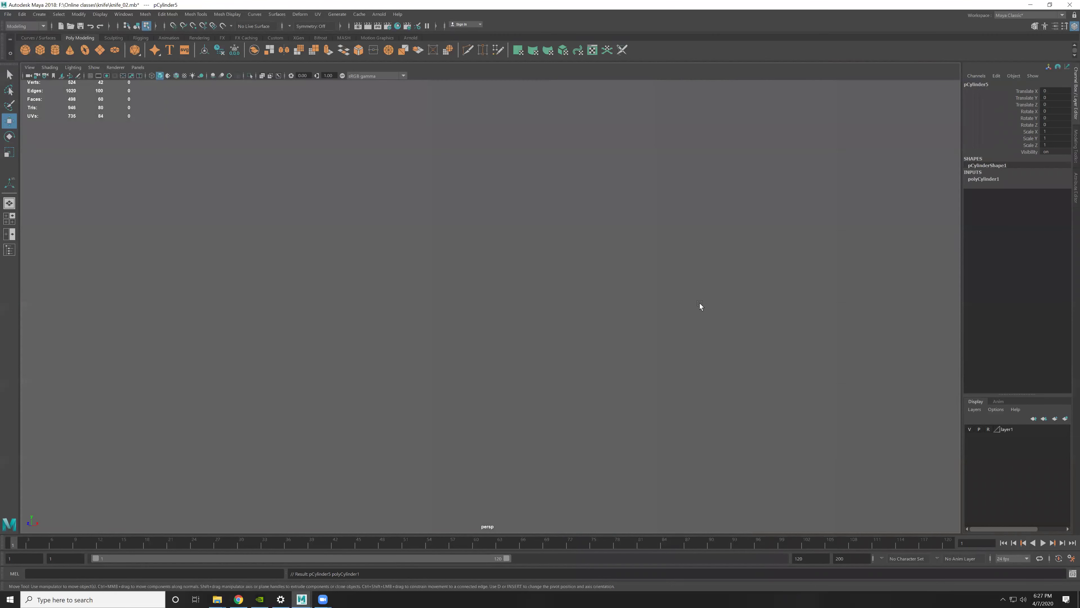
key("f")
left_click_drag(563, 255, 547, 279, "alt")
key("Delete")
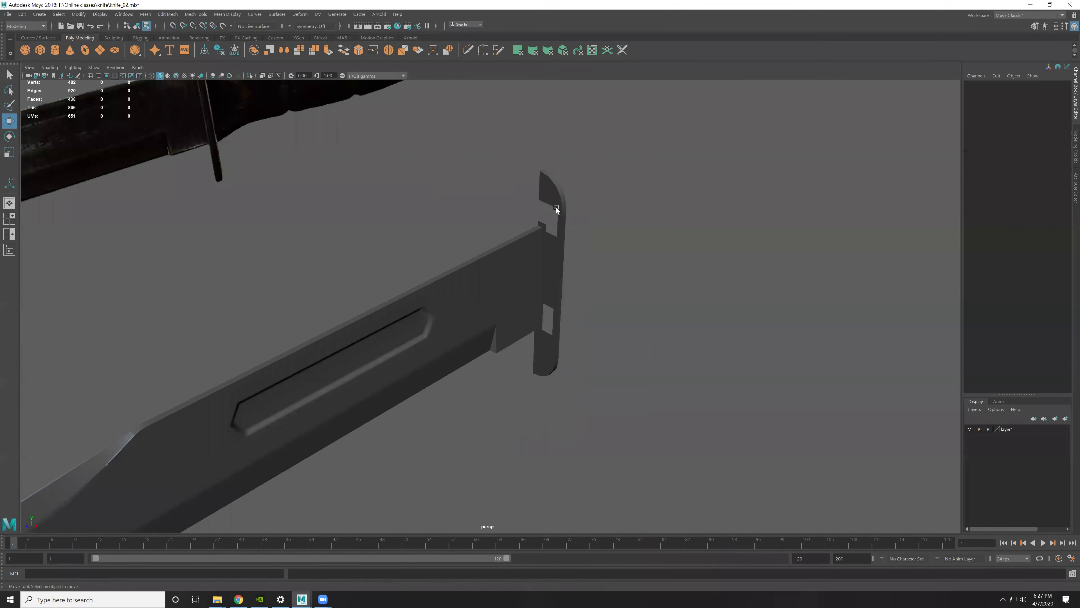
scroll(604, 288, "down", 5)
Step: Frame the guard vertices near the blade junction and undo a stray cylinder
left_click(553, 349)
left_click_drag(549, 294, 627, 336)
key("f")
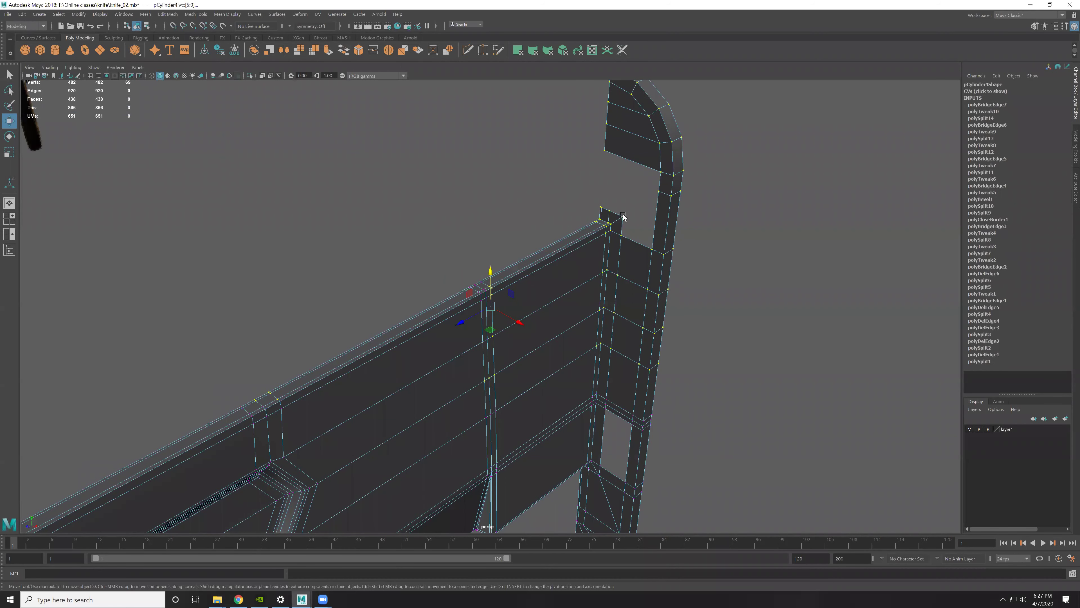
scroll(728, 242, "up", 5)
scroll(723, 309, "up", 5)
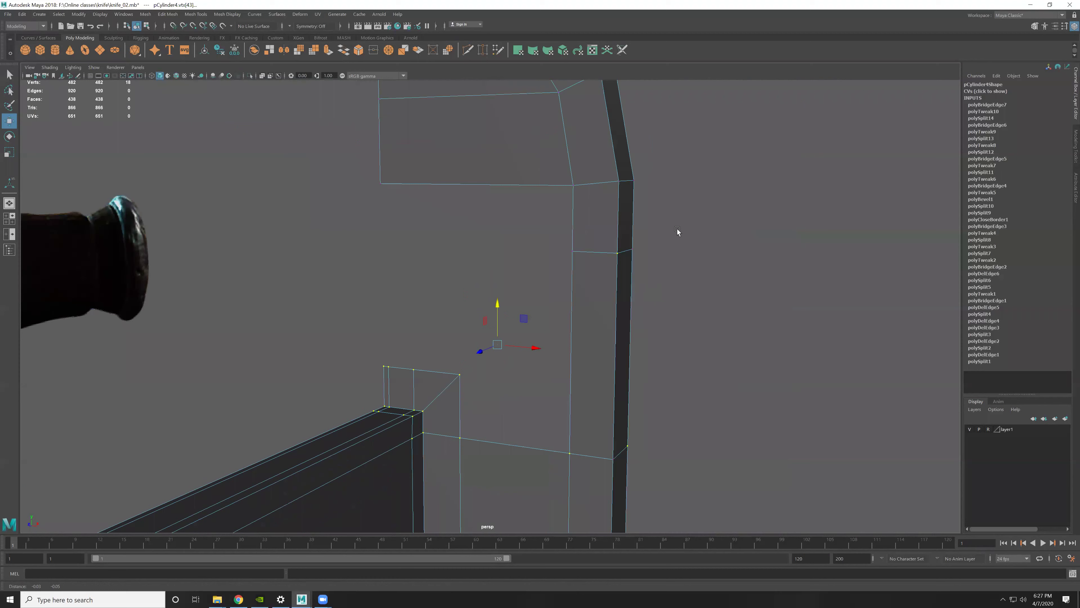
key("g")
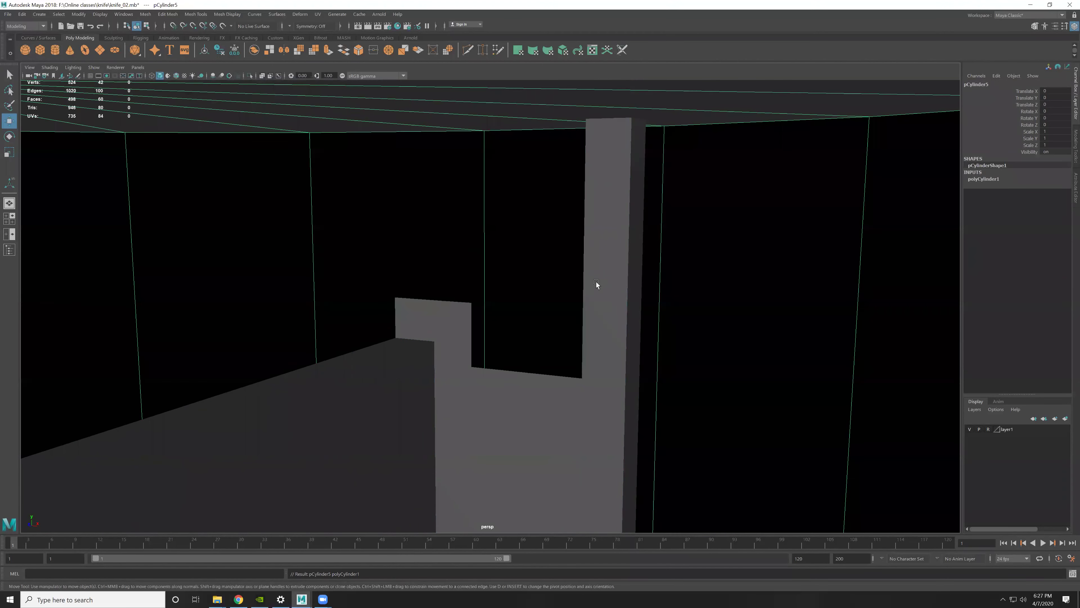
key("ctrl+z")
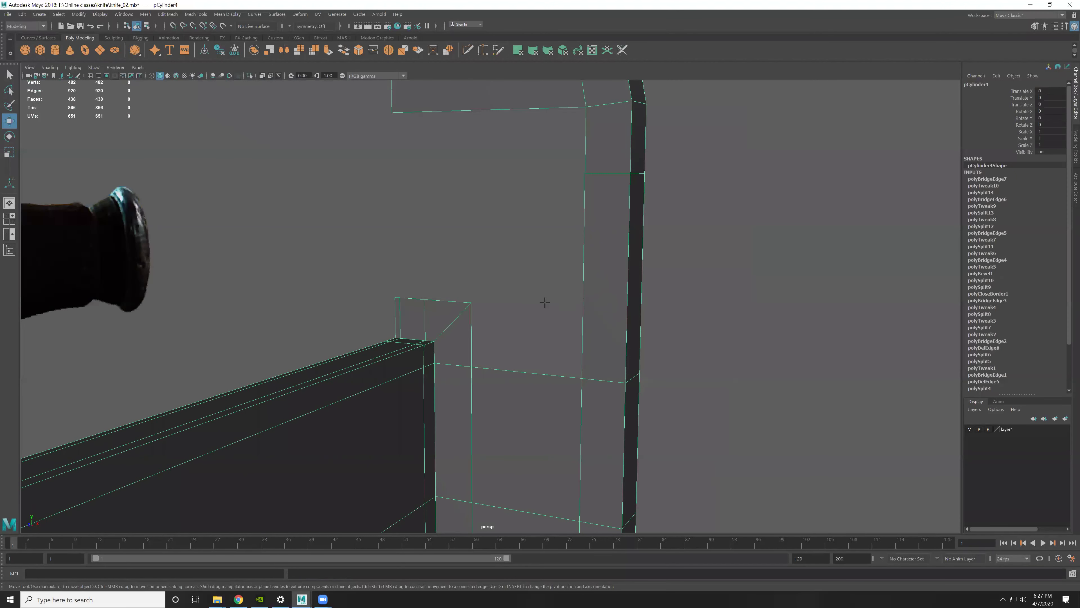
Step: Cut a line on the guard beside the blade and bridge the two edges with a face
right_click_drag(545, 302, 602, 285, "shift")
key("w")
mouse_move(604, 271)
left_mouse_down()
mouse_move(624, 273)
mouse_move(472, 311)
left_mouse_up()
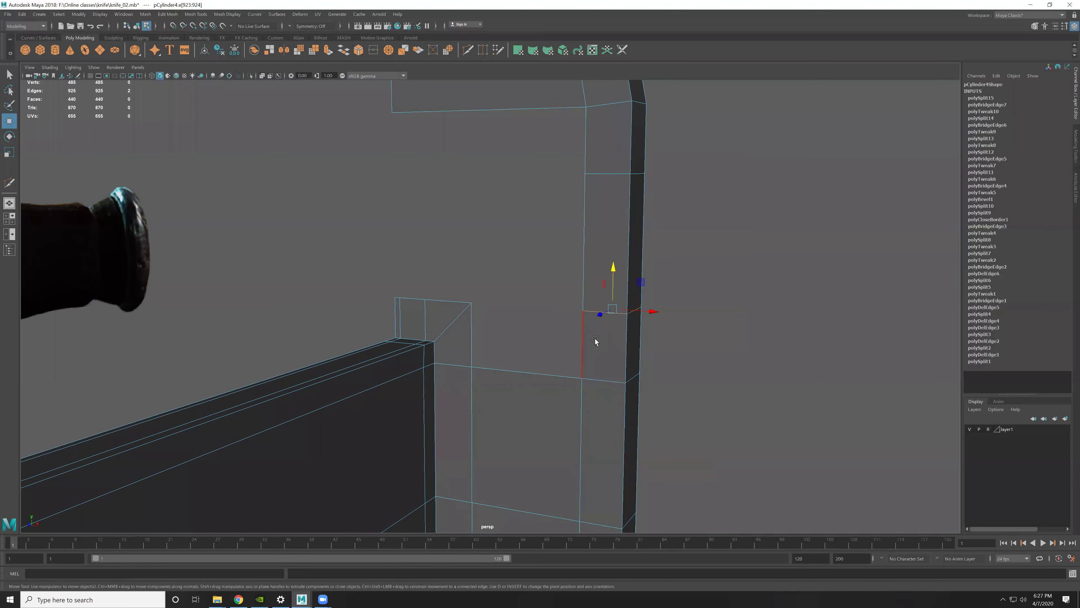
left_click(472, 335, "shift")
right_click_drag(541, 276, 524, 376, "shift")
left_click_drag(631, 385, 535, 353, "alt")
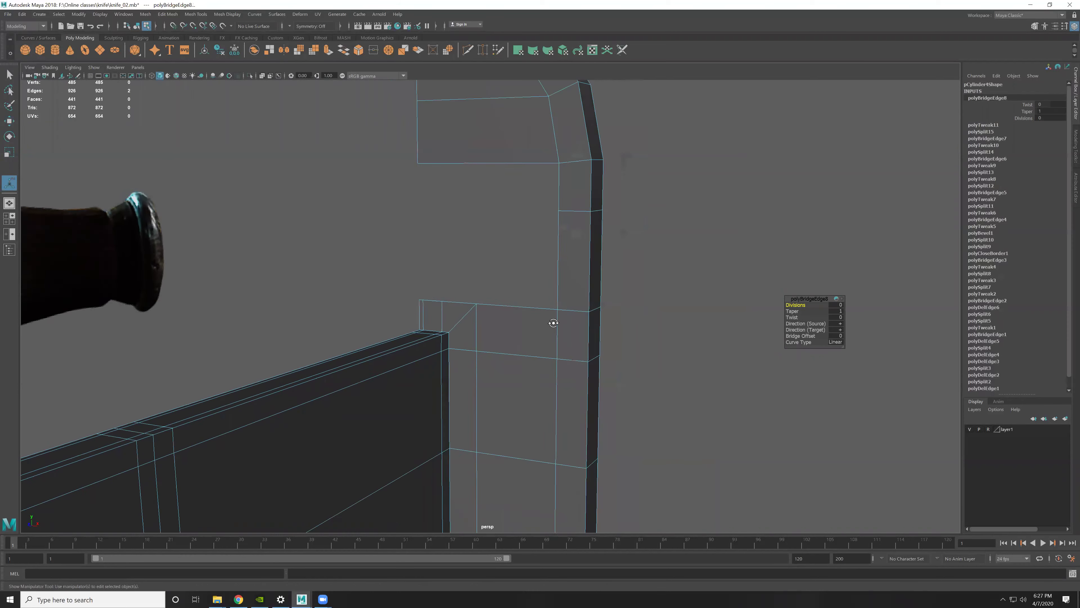
right_click_drag(534, 353, 604, 387, "alt")
mouse_move(550, 360)
left_mouse_down("alt")
mouse_move(576, 372)
mouse_move(555, 376)
mouse_move(557, 352)
mouse_move(554, 381)
left_mouse_up("alt")
mouse_move(428, 283)
left_mouse_down()
mouse_move(421, 263)
mouse_move(504, 282)
left_mouse_up()
mouse_move(479, 318)
left_mouse_down("alt")
mouse_move(637, 251)
mouse_move(674, 312)
mouse_move(528, 265)
mouse_move(559, 357)
mouse_move(548, 301)
mouse_move(400, 333)
left_mouse_up("alt")
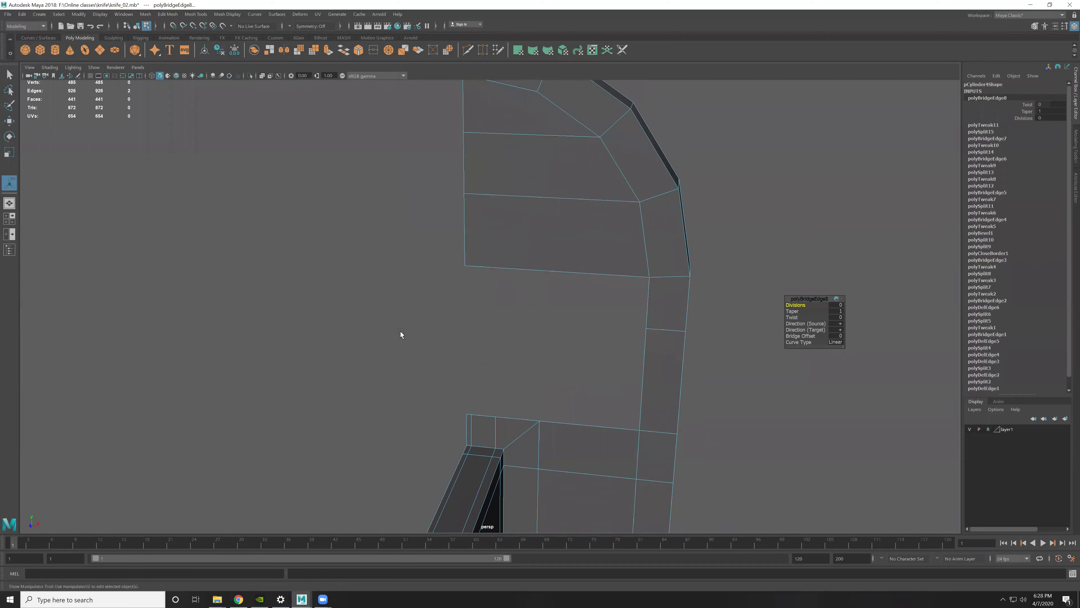
Step: Abandon a trial Multi-Cut and delete two unwanted edges on the upper guard
key("ctrl+shift+x")
left_click(464, 183)
left_click(633, 191)
left_click(671, 175)
key("Escape")
key("w")
left_click_drag(503, 154, 500, 156, "alt")
left_click(499, 156)
key("Delete")
left_click(481, 122)
key("Delete")
Step: Cut a new edge across to the opposite vertex and slide the new vertex right
right_click_drag(577, 223, 494, 206, "shift")
left_click(546, 156)
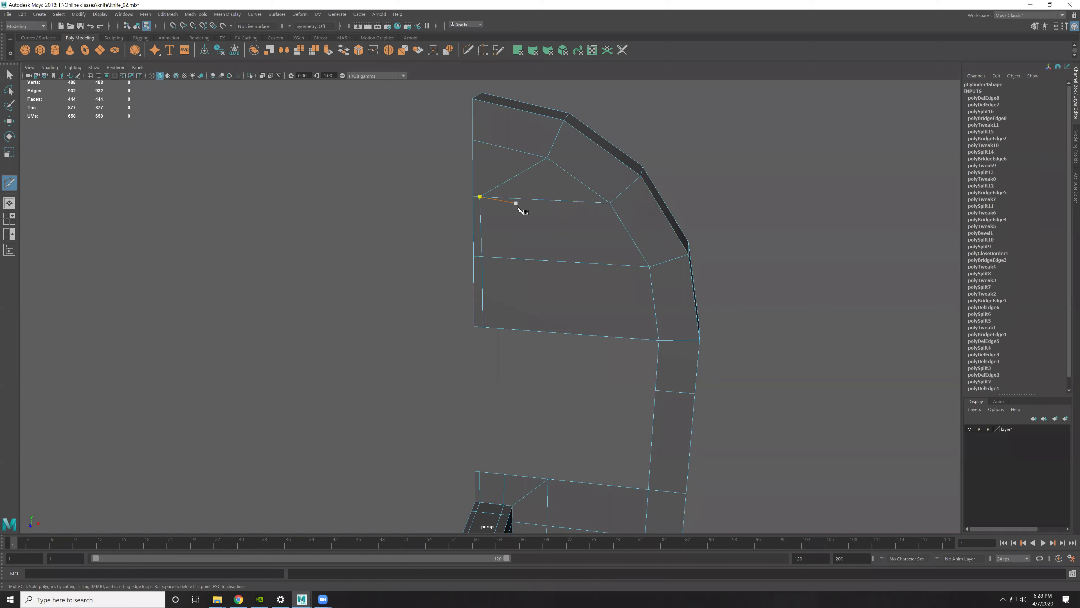
key("w")
left_click_drag(500, 207, 517, 196)
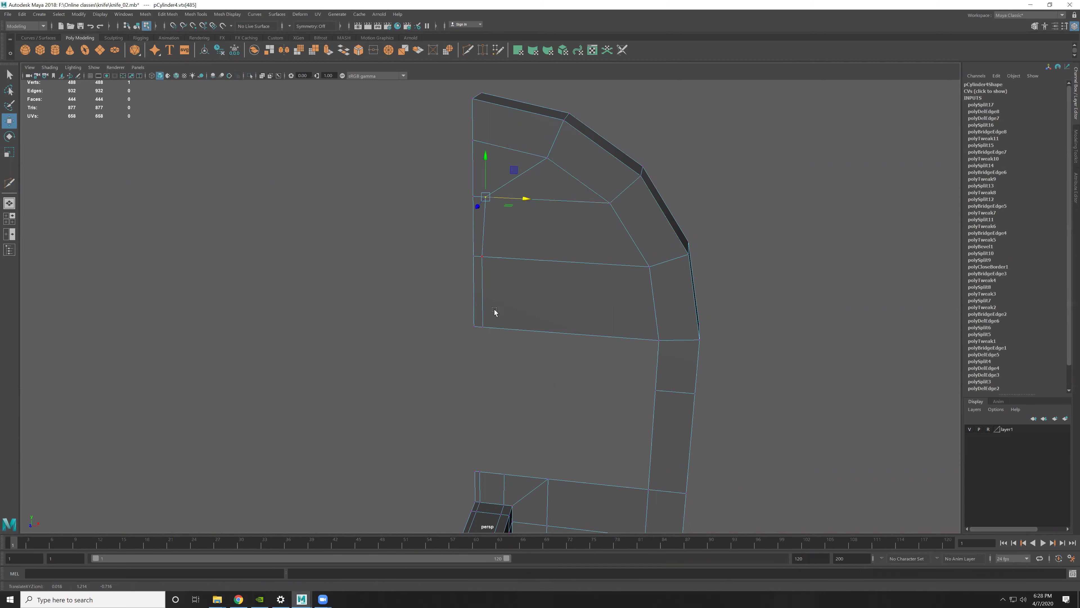
left_click(479, 324)
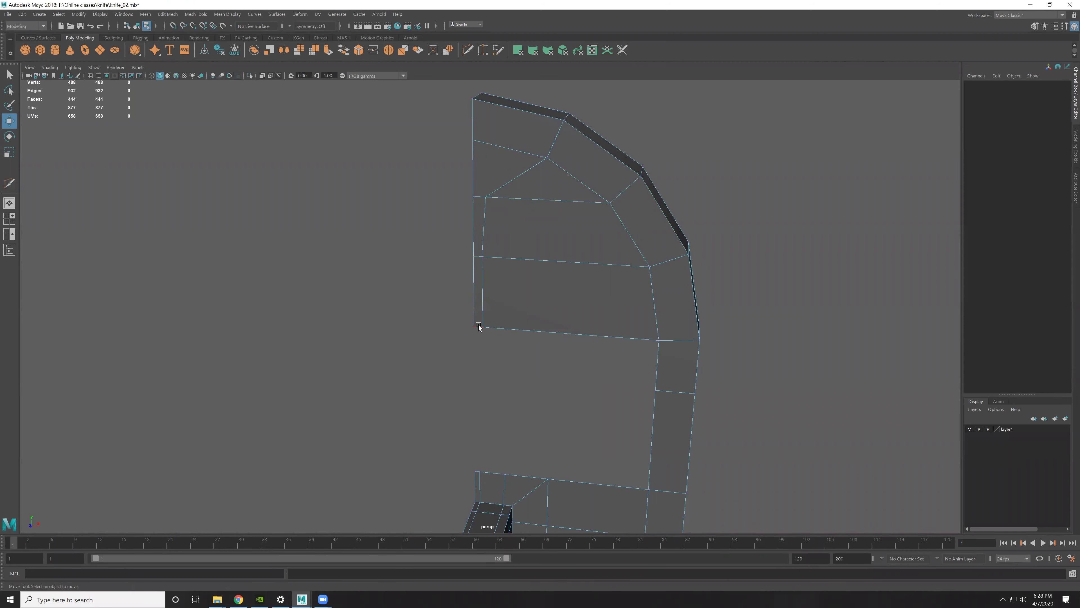
Step: Bridge two guard edges into a new face
left_click(478, 475, "shift")
mouse_move(497, 360)
right_mouse_down("shift")
mouse_move(500, 385)
mouse_move(497, 363)
right_mouse_up("shift")
key("f")
left_click_drag(501, 483, 446, 486, "ctrl")
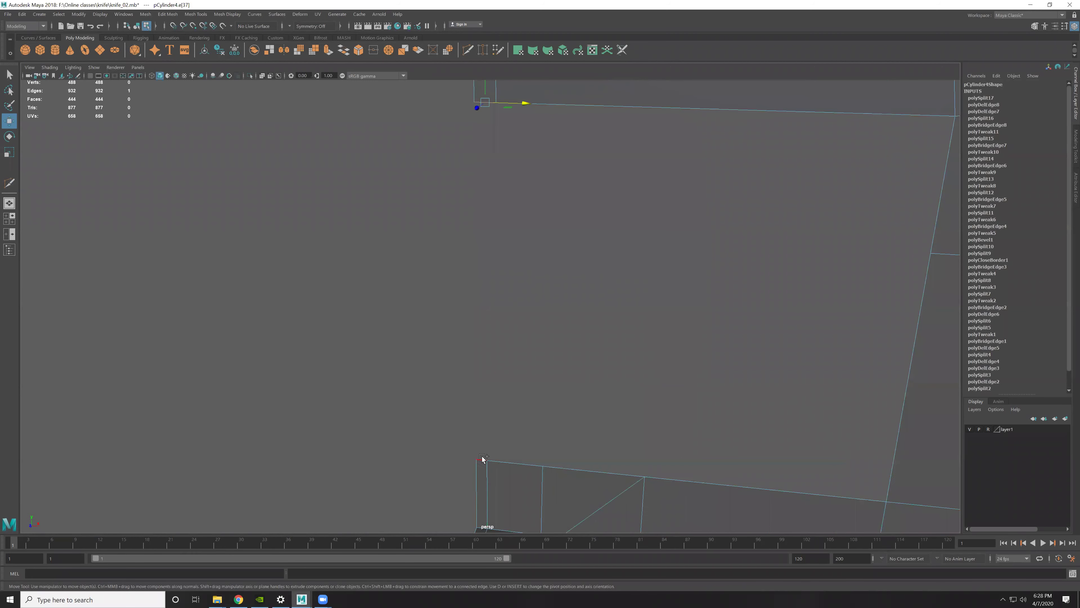
right_click_drag(528, 322, 529, 440, "shift")
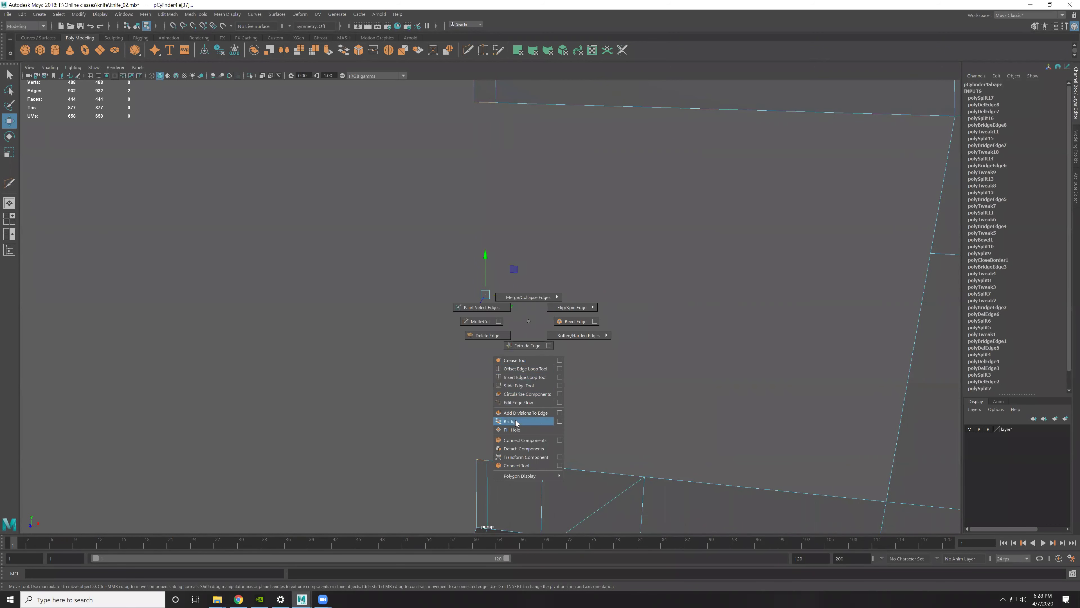
left_click_drag(522, 461, 537, 303, "alt")
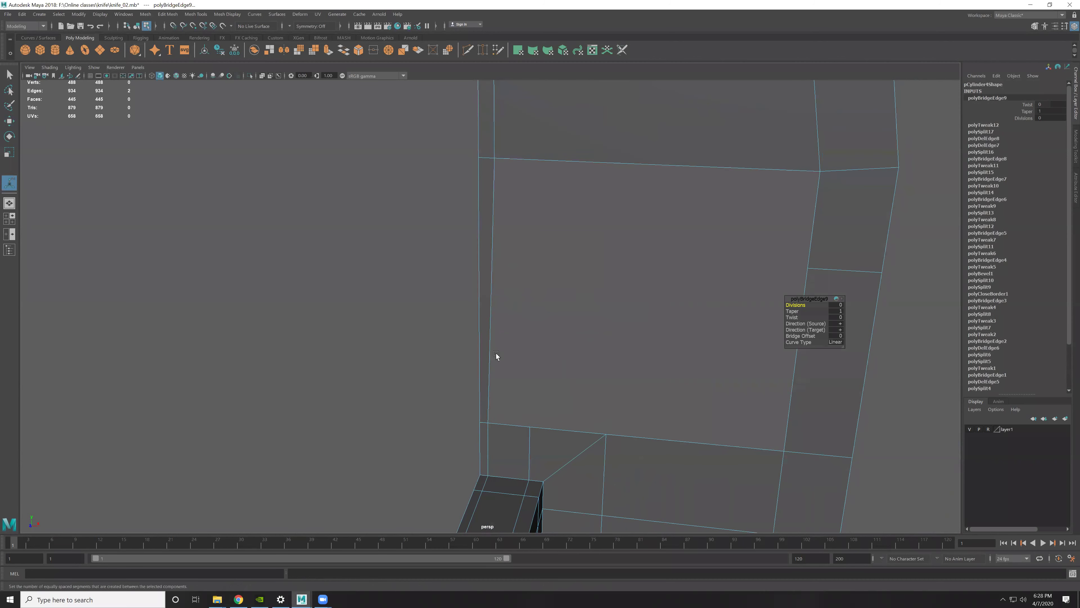
left_click_drag(496, 353, 445, 379, "alt")
Step: Frame and reposition a vertical edge near the top of the guard
left_click(424, 360)
left_click(495, 164)
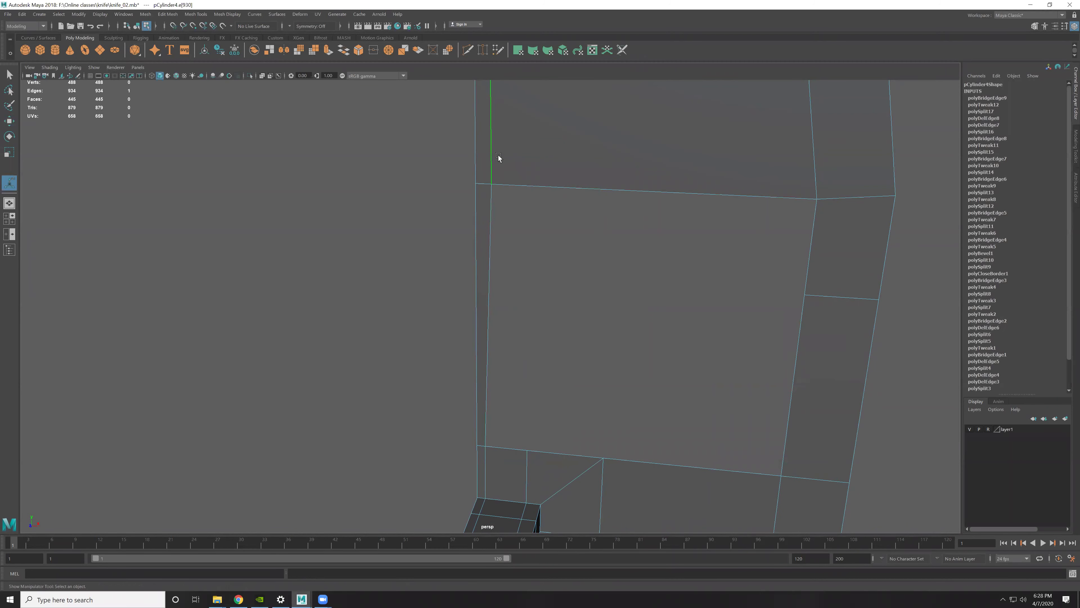
key("f")
key("w")
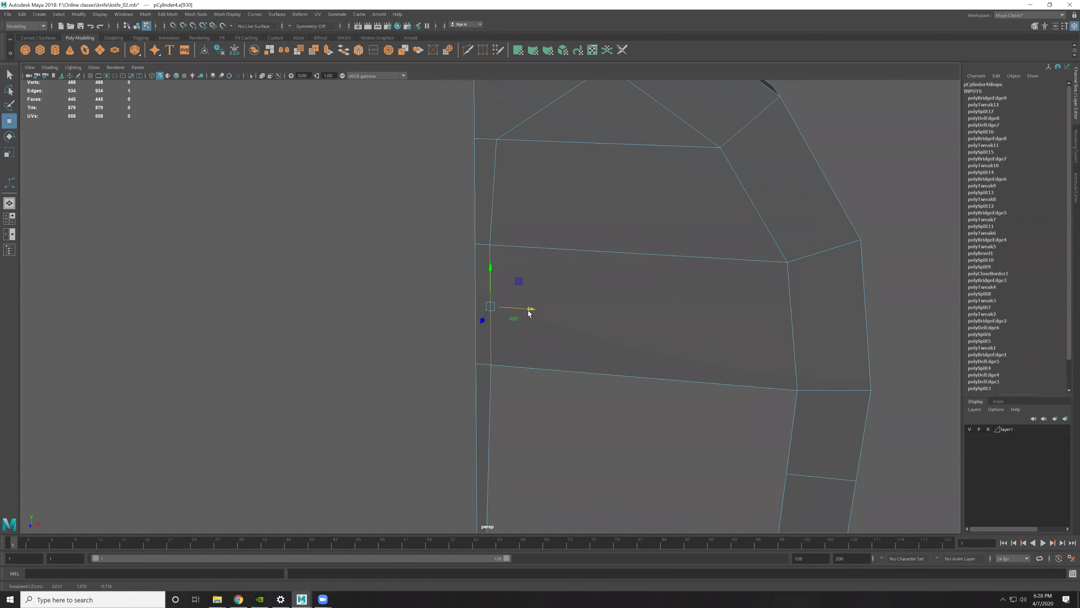
left_click_drag(523, 305, 521, 411, "alt")
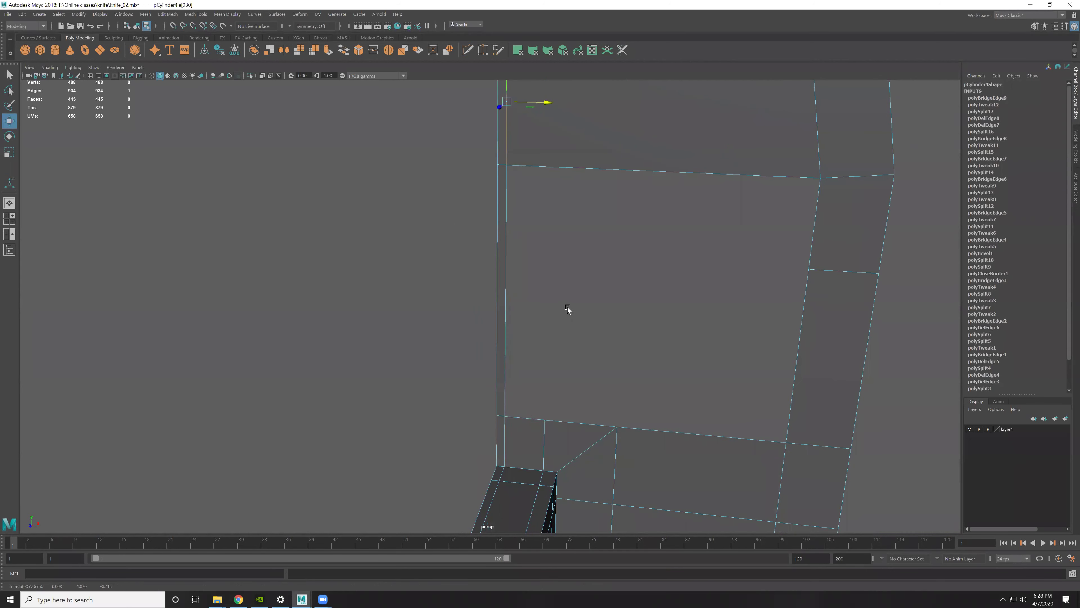
left_click(566, 298)
Step: Cut a vertical edge down the guard face, vertex-snap it in line, and bridge it into a face
key("y")
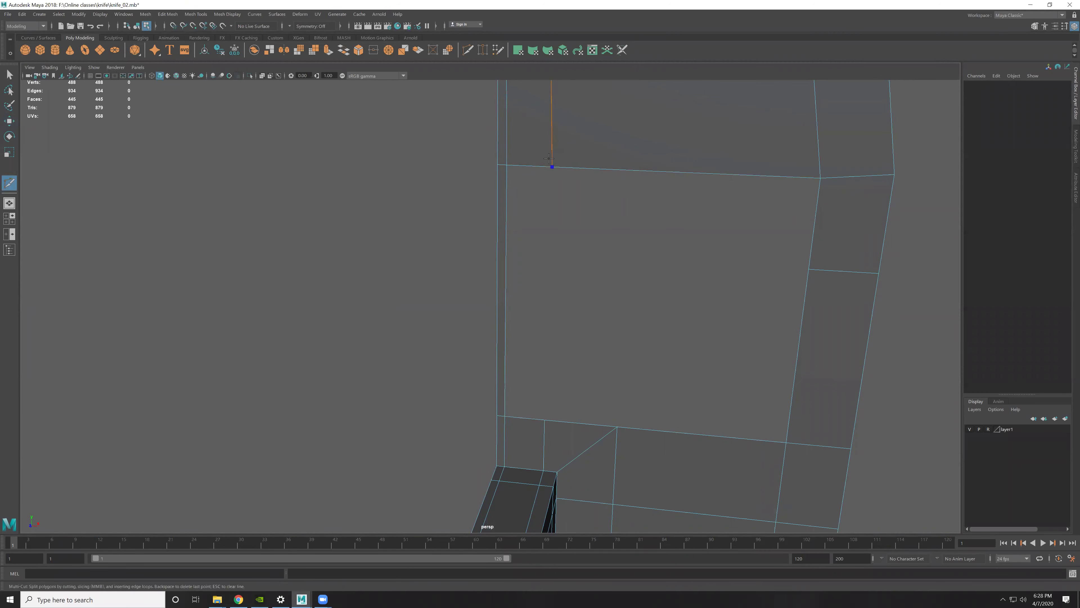
key("w")
left_click(547, 130)
key("v")
left_click_drag(589, 108, 555, 367)
left_click_drag(548, 421, 521, 413)
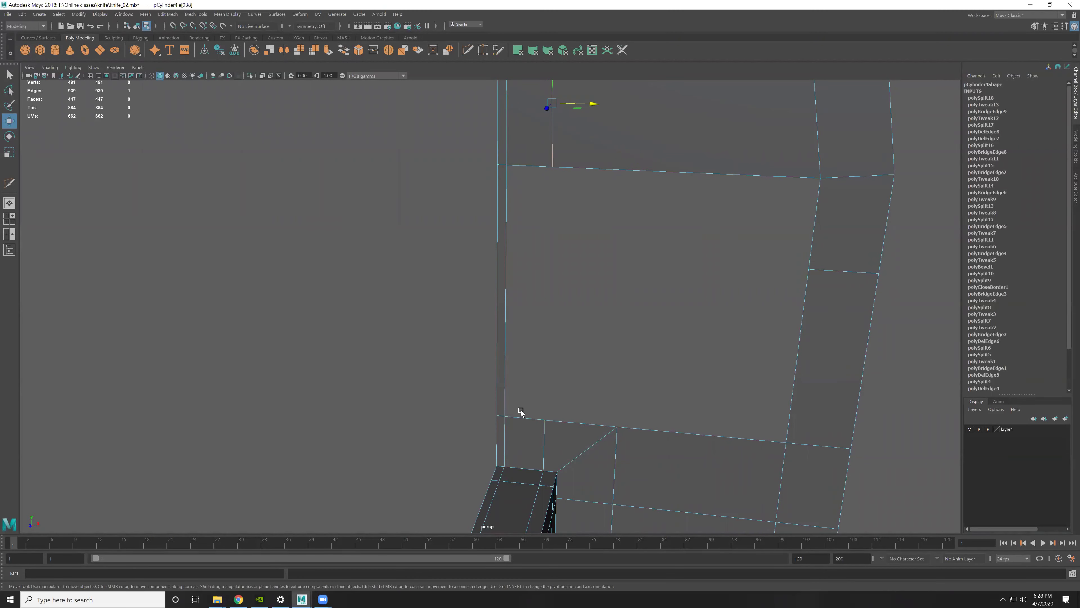
left_click(533, 166, "shift")
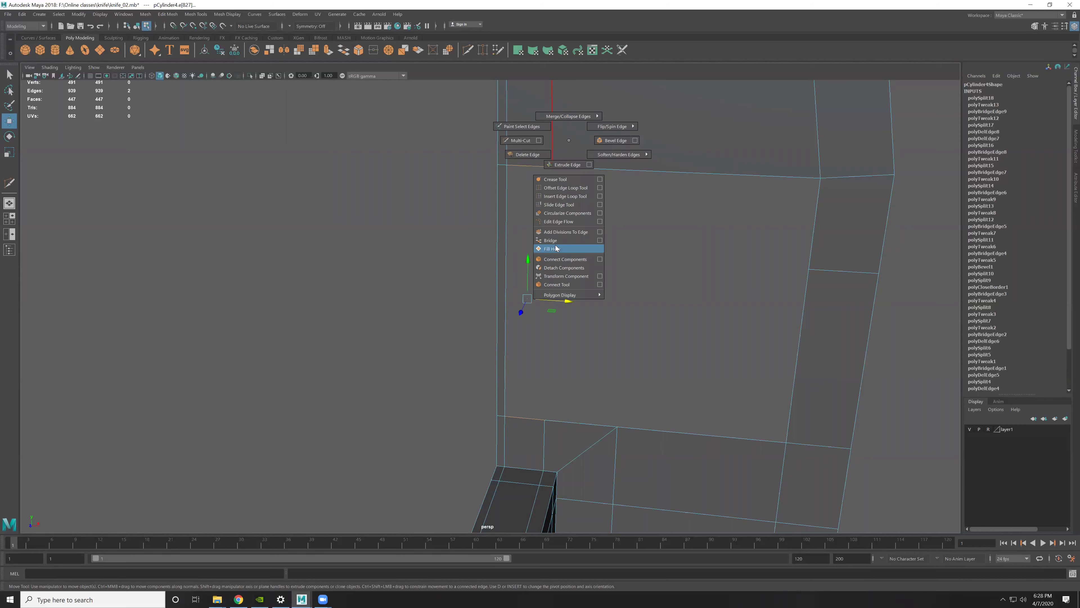
right_click_drag(570, 142, 566, 249, "shift")
Step: Remove the edges across the side strip and Fill Hole the resulting opening
scroll(595, 385, "down", 2)
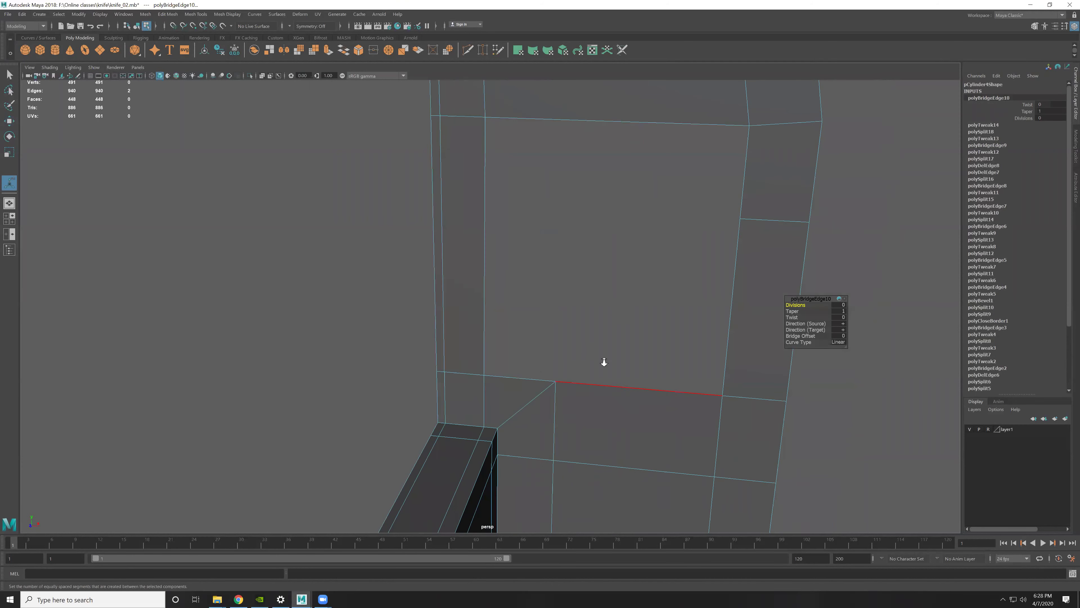
scroll(602, 362, "down", 2)
double_click(618, 151)
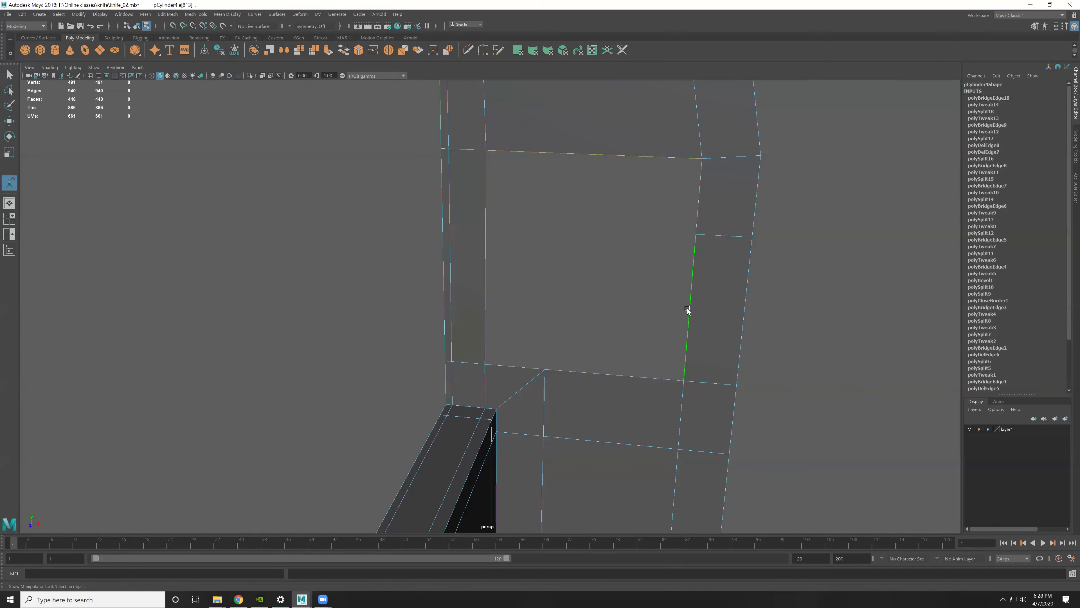
left_click_drag(685, 309, 626, 342, "alt")
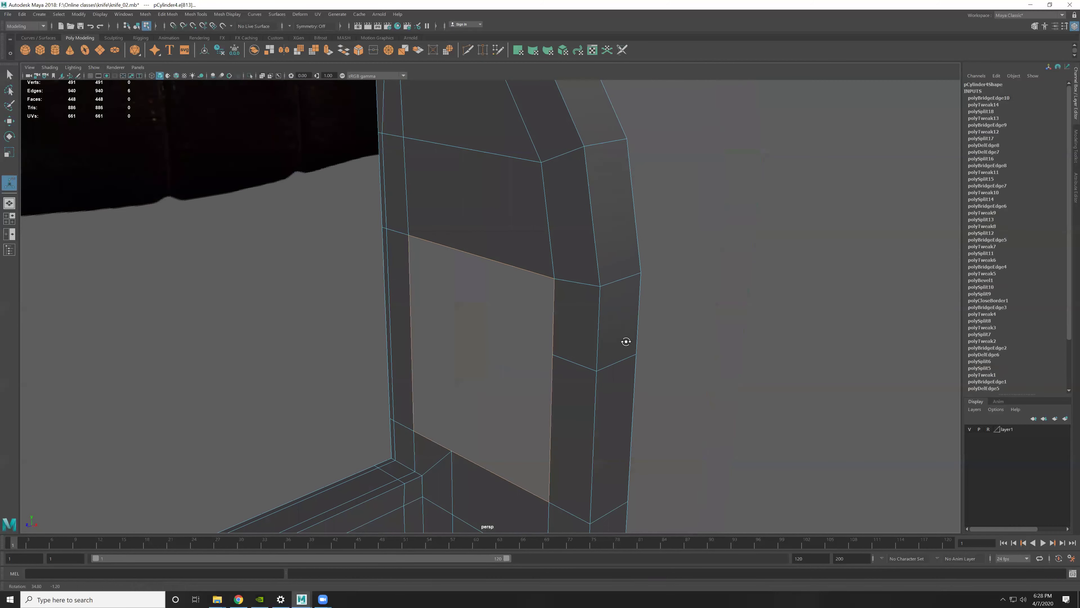
left_click(619, 365, "ctrl+shift")
left_click_drag(571, 413, 525, 271, "alt")
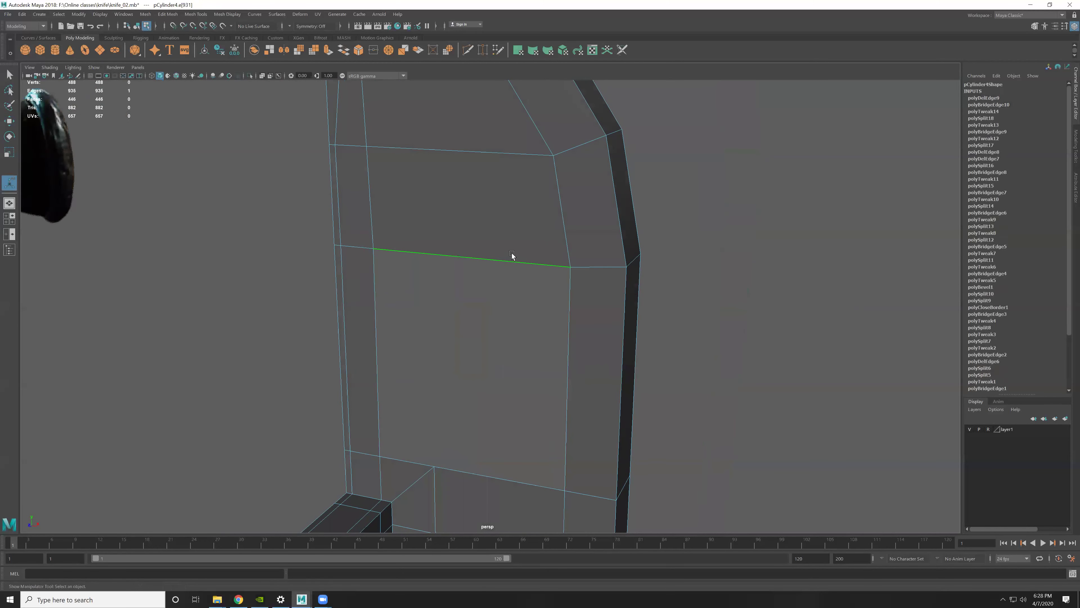
right_click_drag(559, 195, 541, 305, "shift")
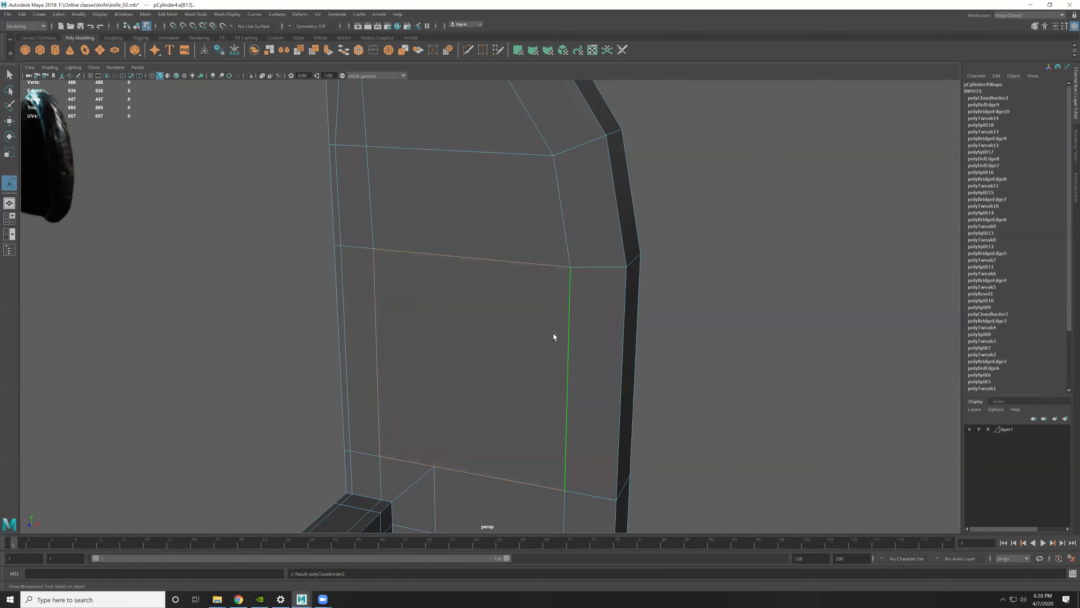
left_click_drag(553, 333, 522, 379, "alt")
key("q")
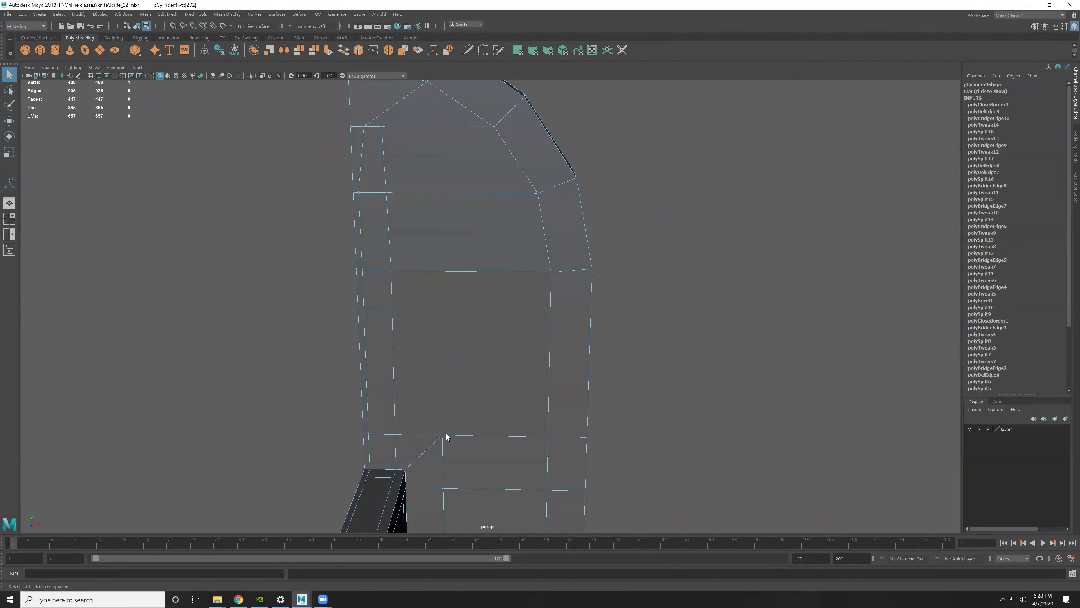
left_click(476, 344)
Step: Cut a diagonal edge, give the new faces the Knife material, and preview smoothed
right_click_drag(503, 315, 454, 315, "shift")
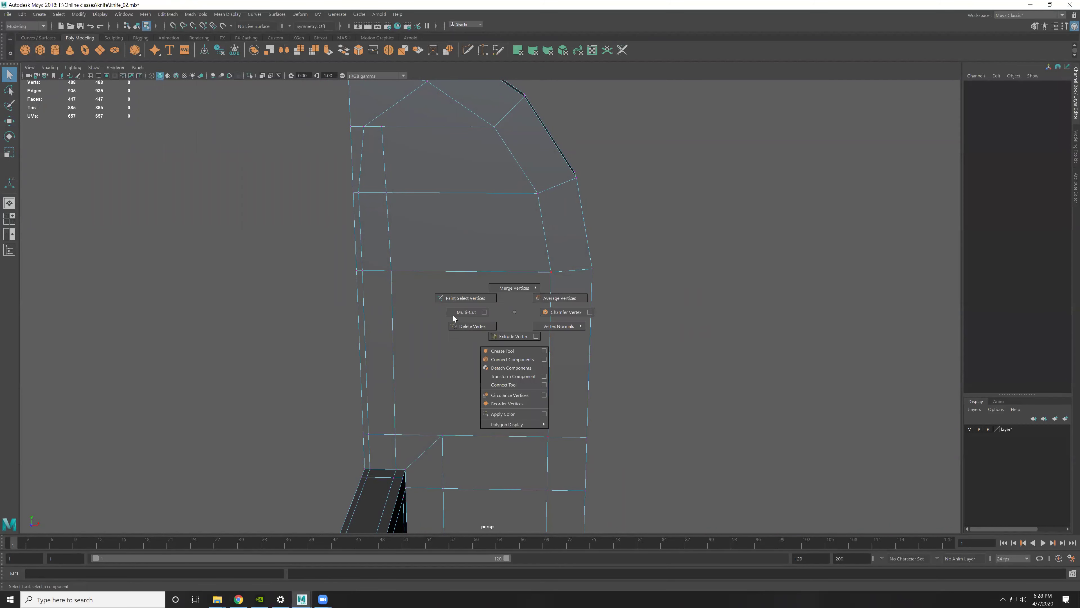
left_click(551, 272)
key("w")
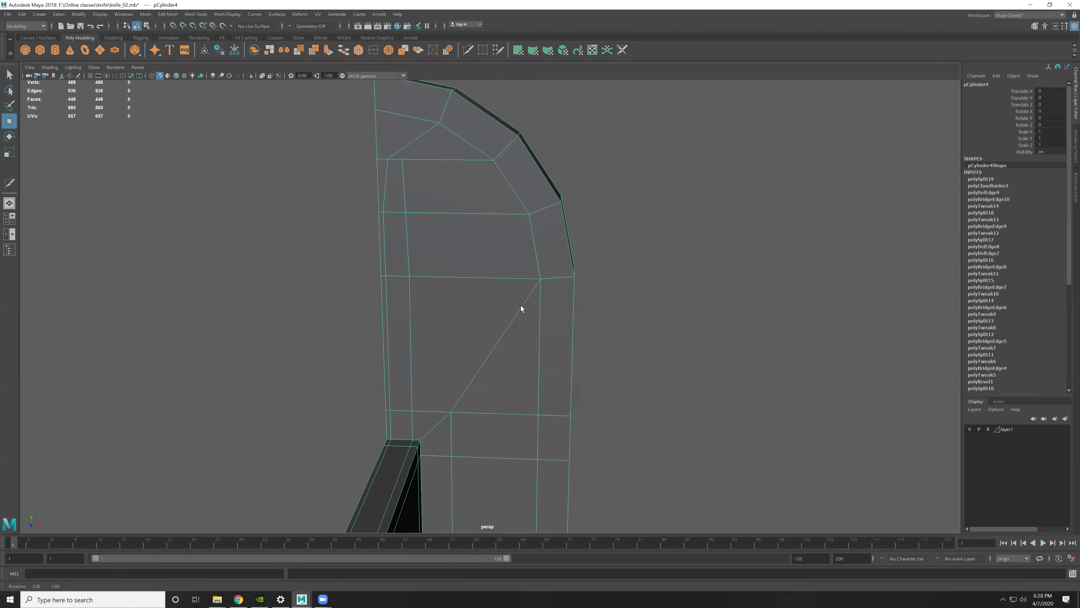
left_click_drag(520, 305, 486, 309, "alt")
left_click(486, 309)
right_click_drag(494, 280, 554, 515)
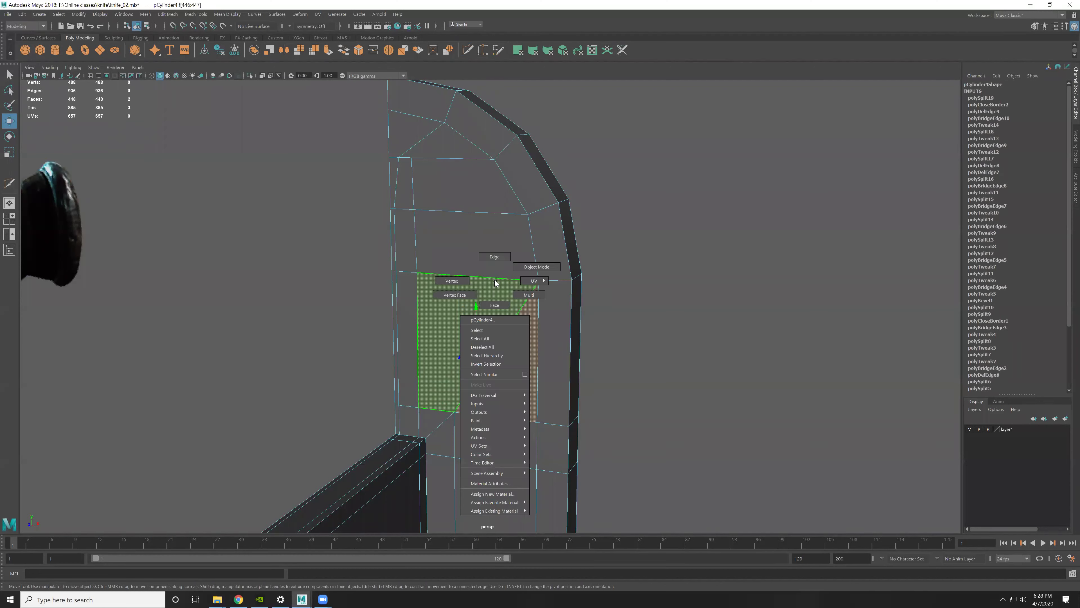
right_click_drag(556, 370, 570, 313)
left_click(576, 366)
key("3")
left_click(660, 387)
scroll(531, 342, "down", 5)
Step: Turn off the knife's smooth preview and zoom in on the guard tip
left_click(530, 342)
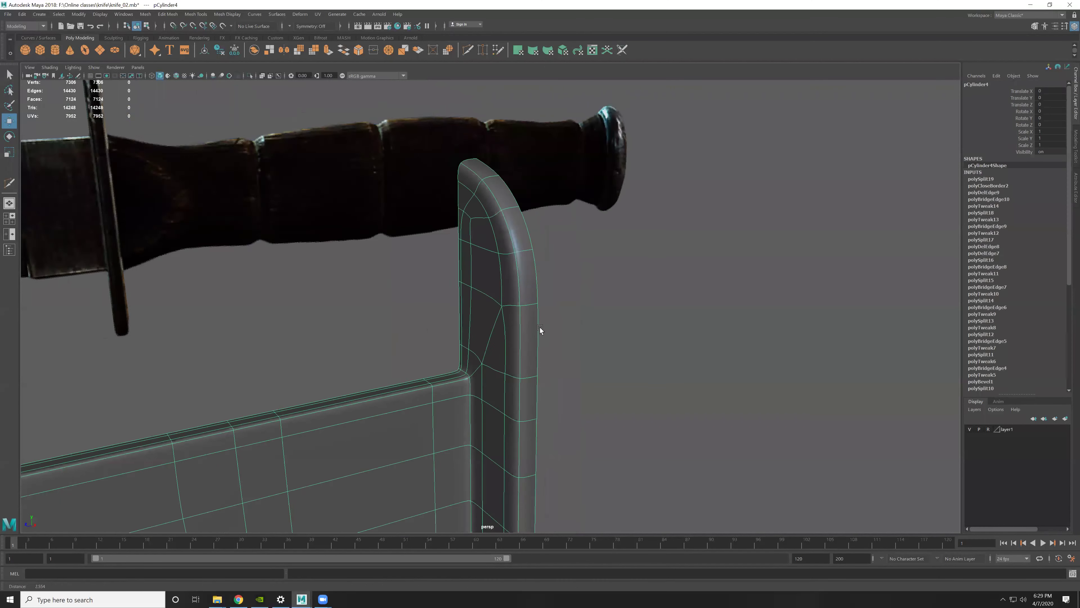
left_click_drag(540, 327, 651, 367, "alt")
left_click(651, 367)
left_click(480, 353)
key("1")
right_click_drag(511, 313, 576, 251, "alt")
mouse_move(576, 251)
left_mouse_down("alt")
mouse_move(554, 350)
mouse_move(526, 357)
mouse_move(482, 326)
left_mouse_up("alt")
mouse_move(482, 327)
right_mouse_down("alt")
mouse_move(501, 295)
mouse_move(490, 350)
right_mouse_up("alt")
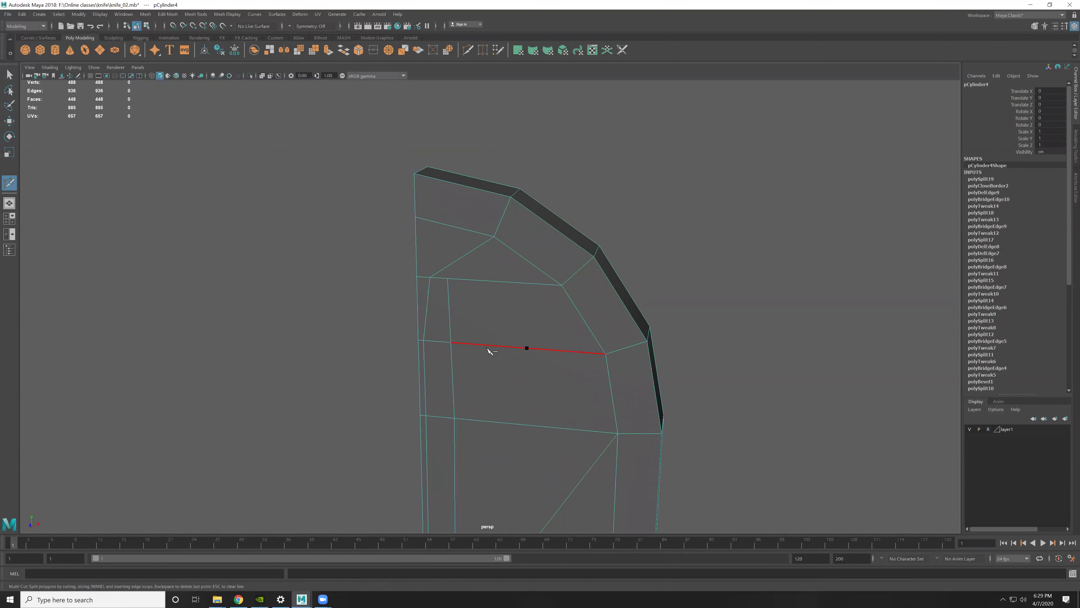
Step: Cut the guard tip to its corner vertex, delete the leftover edge, and slide two vertices right
left_click(451, 342)
left_click(561, 285)
key("Return")
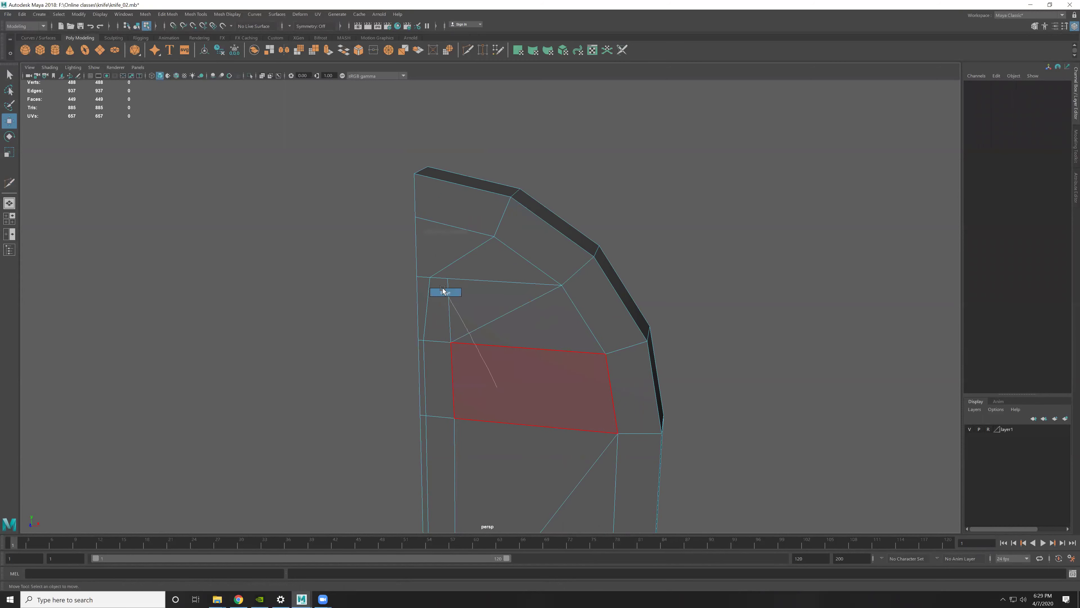
left_click(450, 300)
key("w")
key("ctrl+Delete")
middle_click_drag(458, 383, 505, 315, "alt")
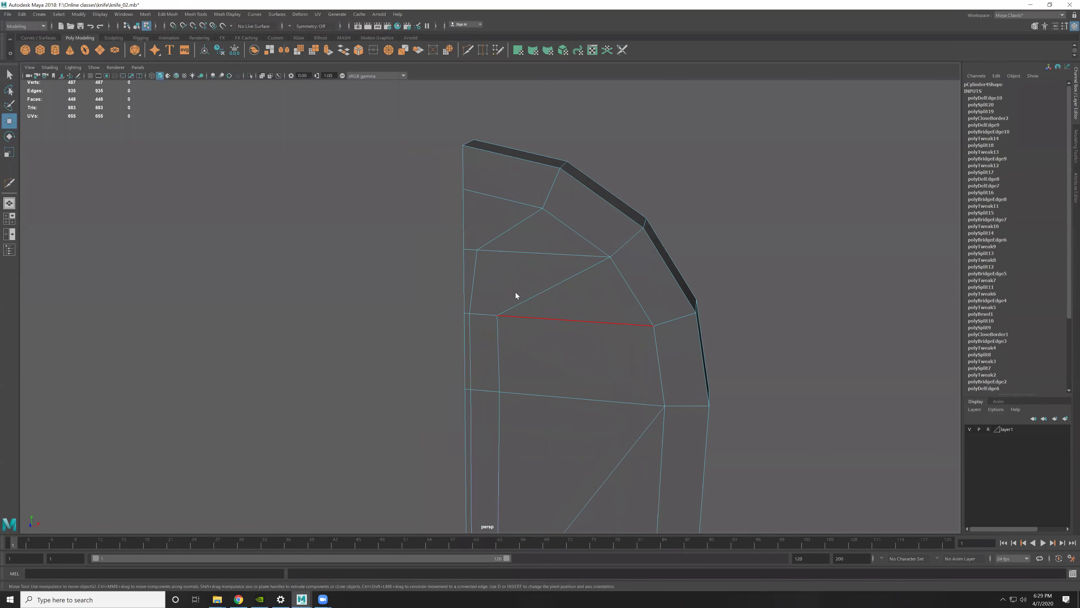
left_click(498, 315)
left_click_drag(535, 318, 575, 322)
left_click(476, 249)
mouse_move(551, 275)
middle_mouse_down()
mouse_move(634, 301)
mouse_move(626, 298)
middle_mouse_up()
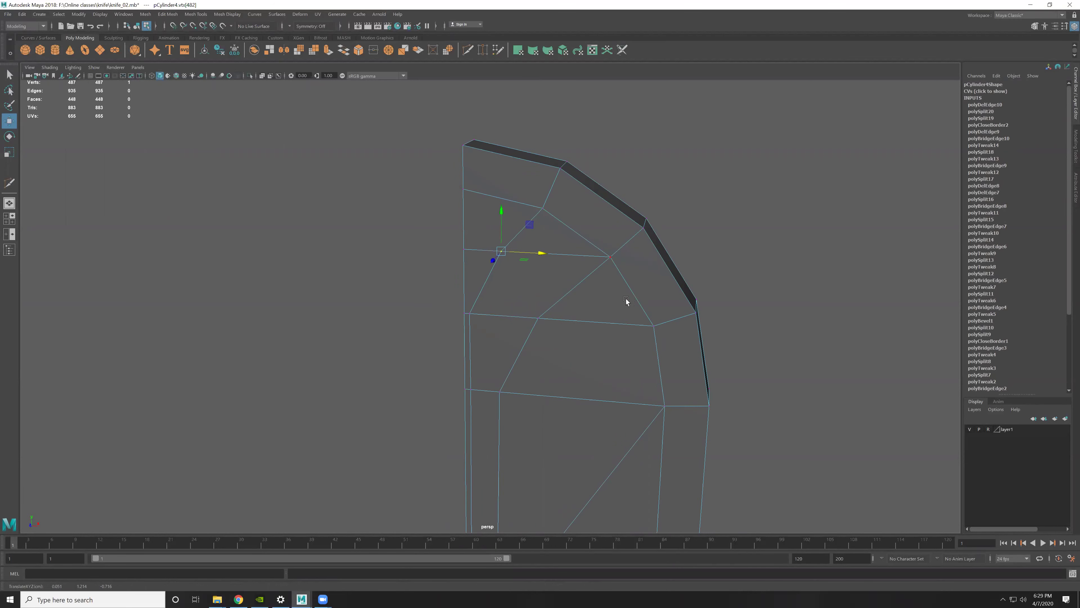
Step: Check the reworked guard in smooth preview, then switch the preview back off
key("F8")
key("5")
key("3")
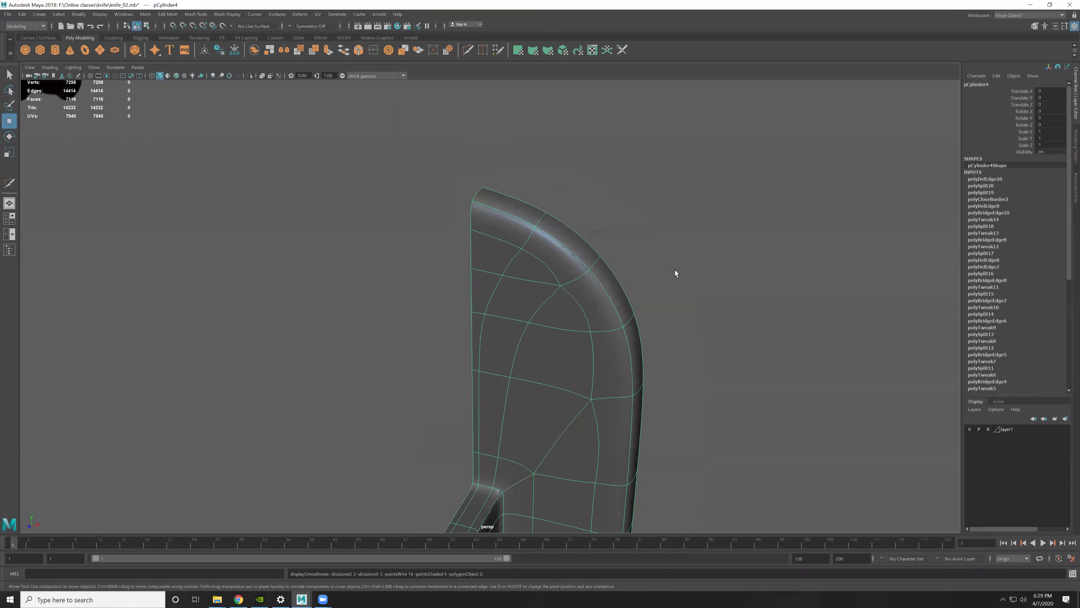
left_click(676, 270)
left_click(537, 310)
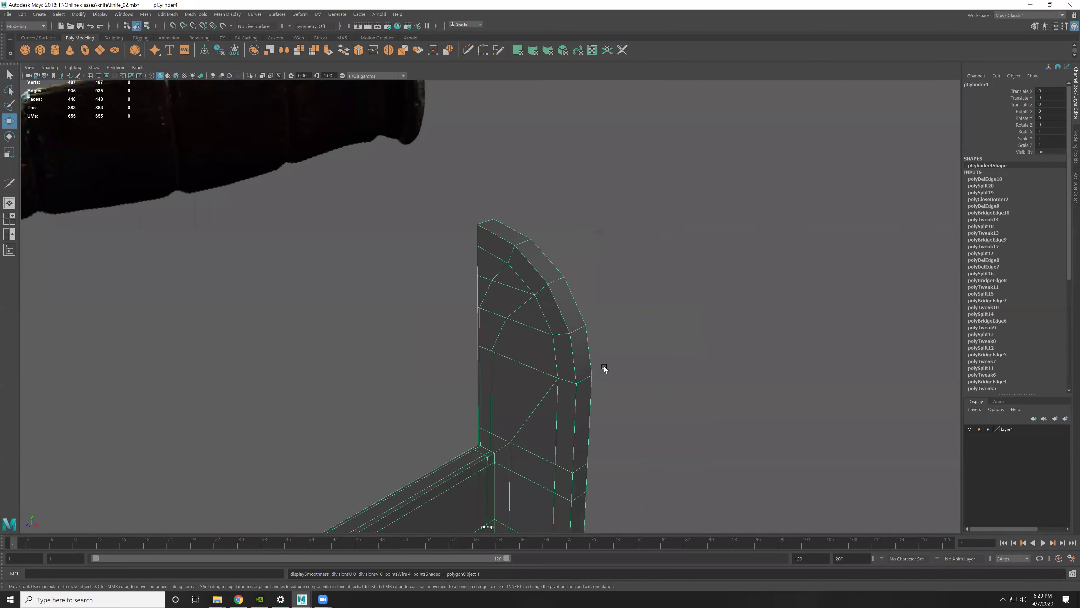
left_click_drag(598, 439, 598, 320, "alt")
scroll(599, 341, "down", 5)
mouse_move(599, 367)
left_mouse_down("alt")
mouse_move(628, 387)
mouse_move(561, 304)
mouse_move(510, 326)
left_mouse_up("alt")
scroll(469, 298, "up", 3)
key("1")
Step: Select the open border loop at the guard's end and cap it with Fill Hole
key("F10")
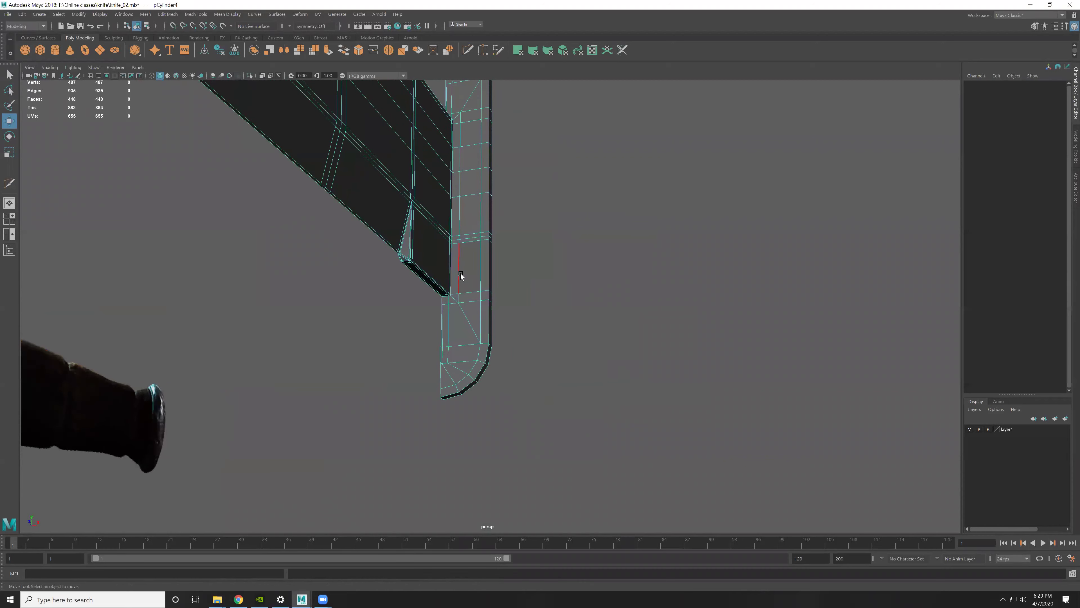
double_click(460, 276)
key("f")
right_click_drag(476, 214, 460, 321, "shift")
mouse_move(460, 322)
left_mouse_down("alt")
mouse_move(497, 295)
mouse_move(497, 256)
left_mouse_up("alt")
Step: Assign the Knife material to the new cap face
key("F11")
left_click(496, 232)
right_click_drag(507, 212, 532, 445)
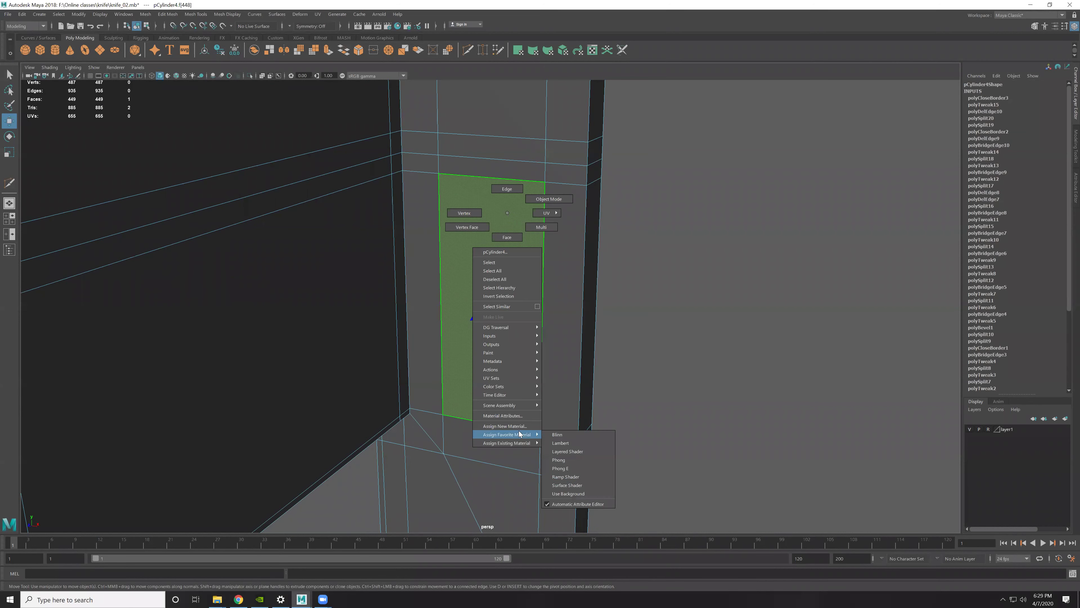
left_click(557, 442)
left_click(615, 366)
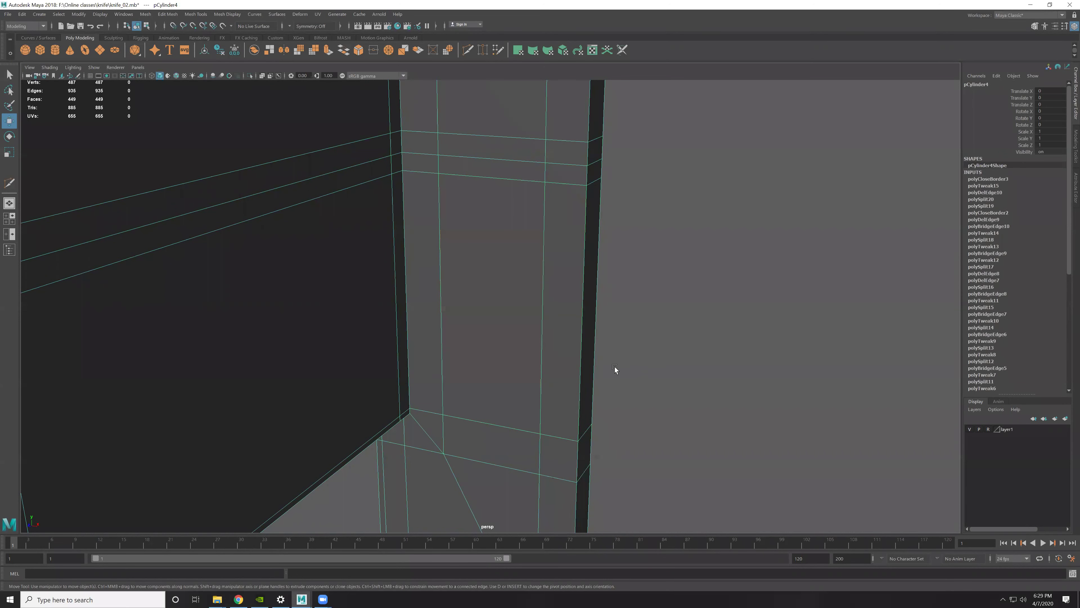
key("F8")
left_click(666, 385)
Step: Orbit and zoom around the knife to inspect the reworked guard
mouse_move(529, 335)
left_mouse_down("alt")
mouse_move(666, 385)
mouse_move(543, 331)
mouse_move(559, 313)
mouse_move(485, 378)
mouse_move(383, 294)
mouse_move(545, 398)
left_mouse_up("alt")
left_click(486, 377)
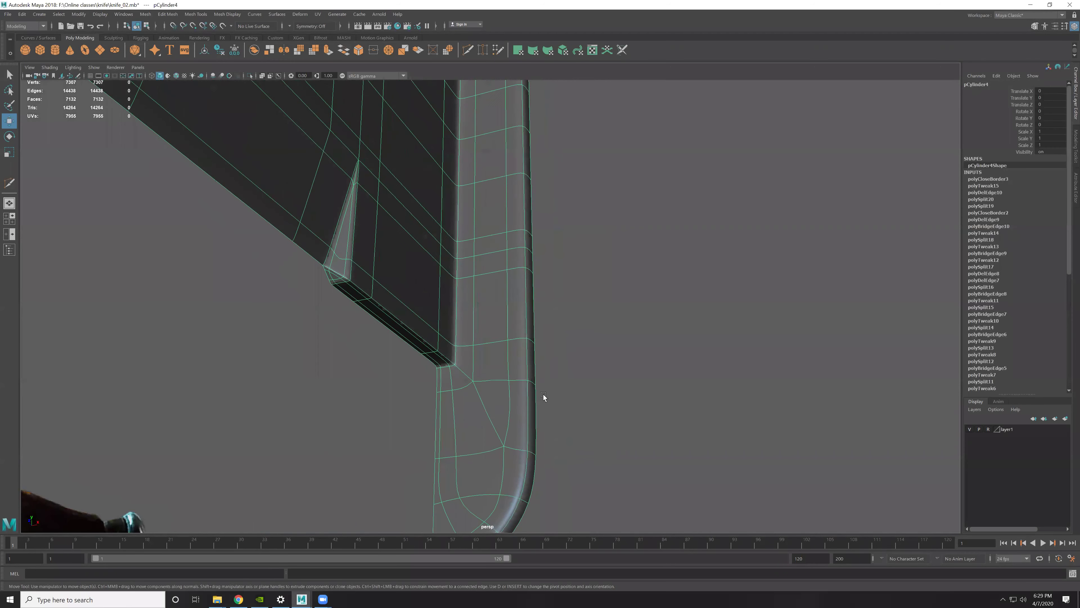
right_click_drag(545, 398, 553, 372, "alt")
mouse_move(554, 373)
left_mouse_down("alt")
mouse_move(503, 337)
mouse_move(534, 374)
mouse_move(516, 379)
mouse_move(555, 374)
mouse_move(405, 309)
left_mouse_up("alt")
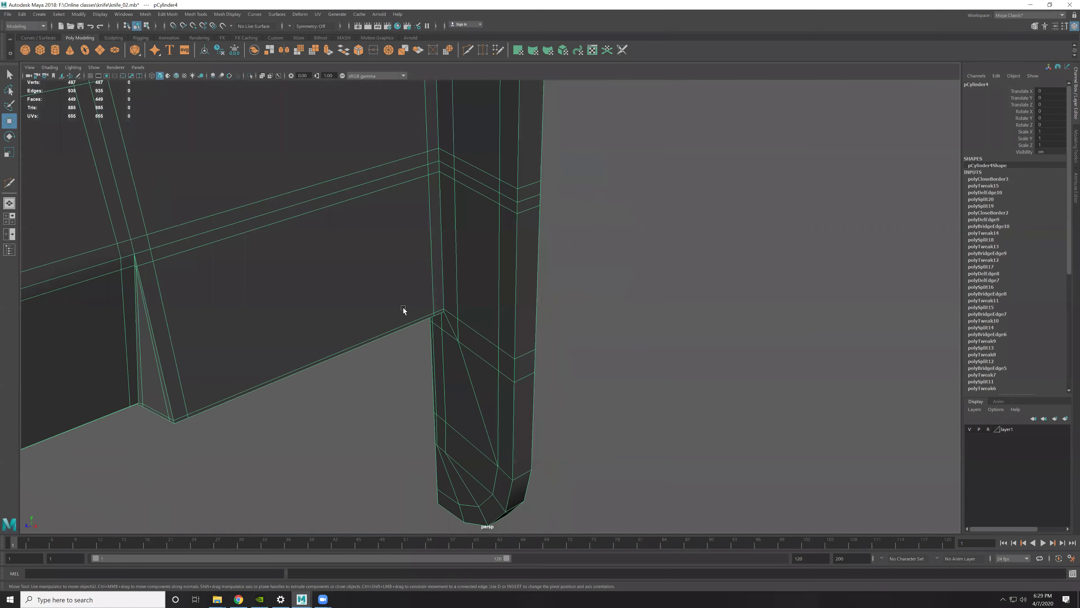
right_click_drag(405, 309, 562, 374, "alt")
mouse_move(564, 373)
left_mouse_down("alt")
mouse_move(554, 297)
mouse_move(380, 296)
mouse_move(508, 318)
mouse_move(557, 270)
mouse_move(542, 294)
left_mouse_up("alt")
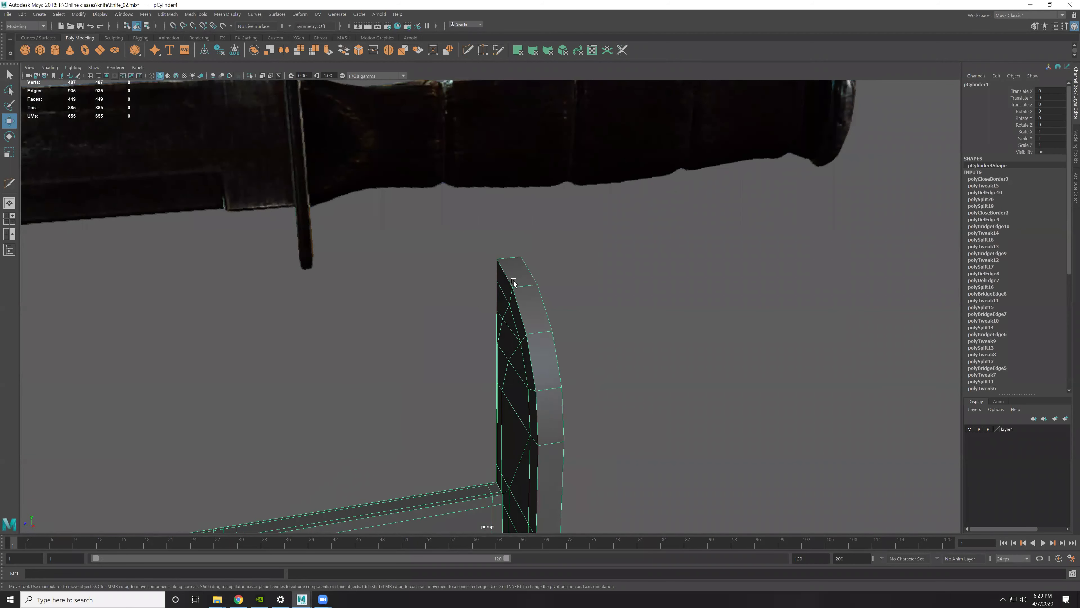
mouse_move(460, 261)
left_mouse_down("alt")
mouse_move(724, 280)
mouse_move(684, 221)
left_mouse_up("alt")
scroll(703, 293, "up", 3)
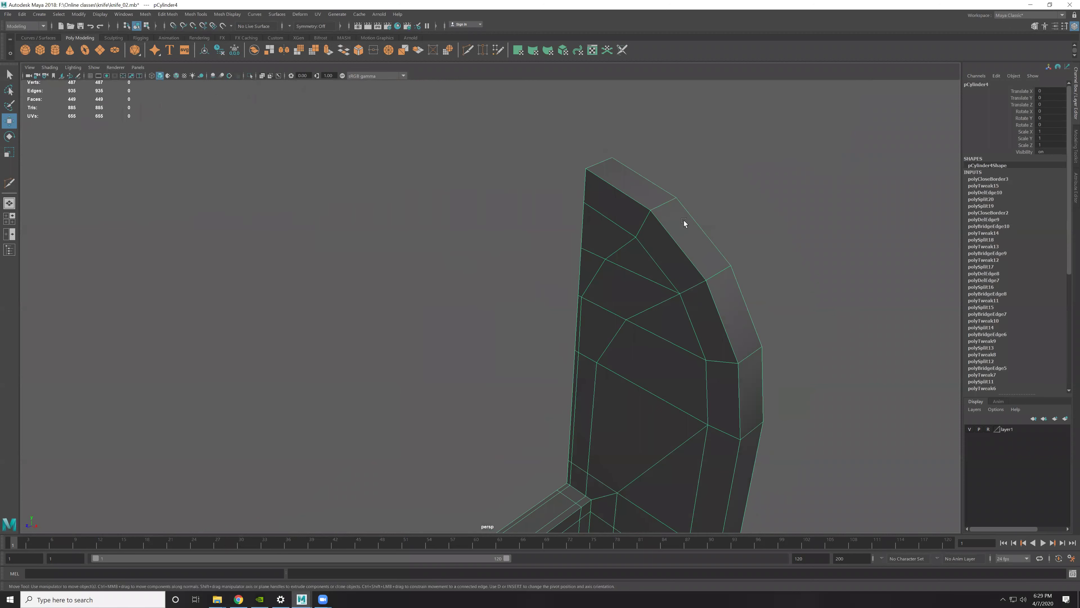
mouse_move(719, 269)
left_mouse_down("alt")
mouse_move(666, 253)
mouse_move(625, 256)
left_mouse_up("alt")
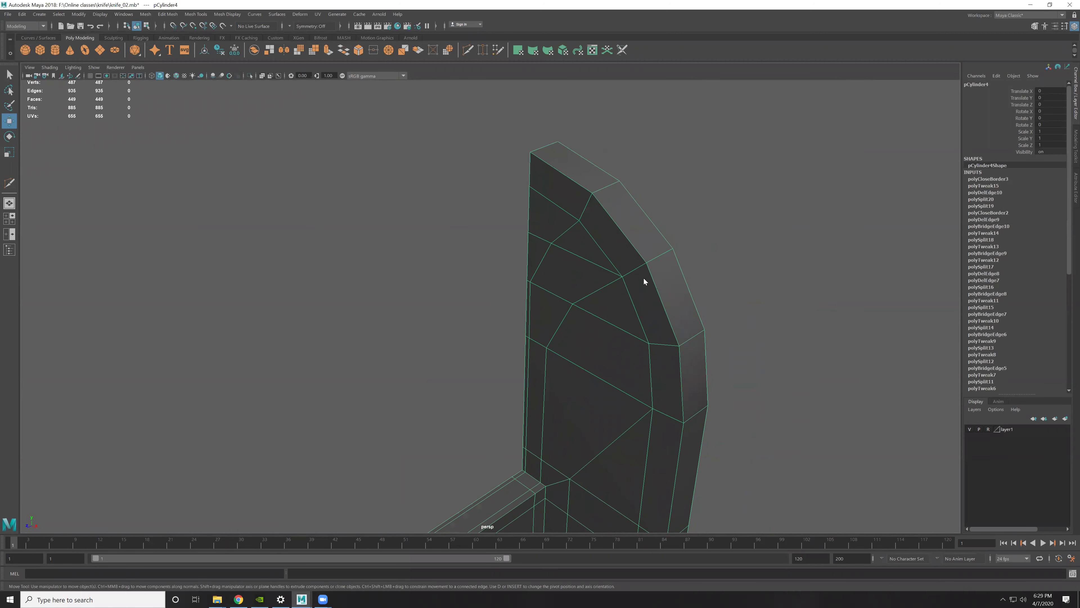
Step: Select the face loop along the guard's outer edge
key("F11")
left_click(634, 255)
double_click(657, 305, "shift")
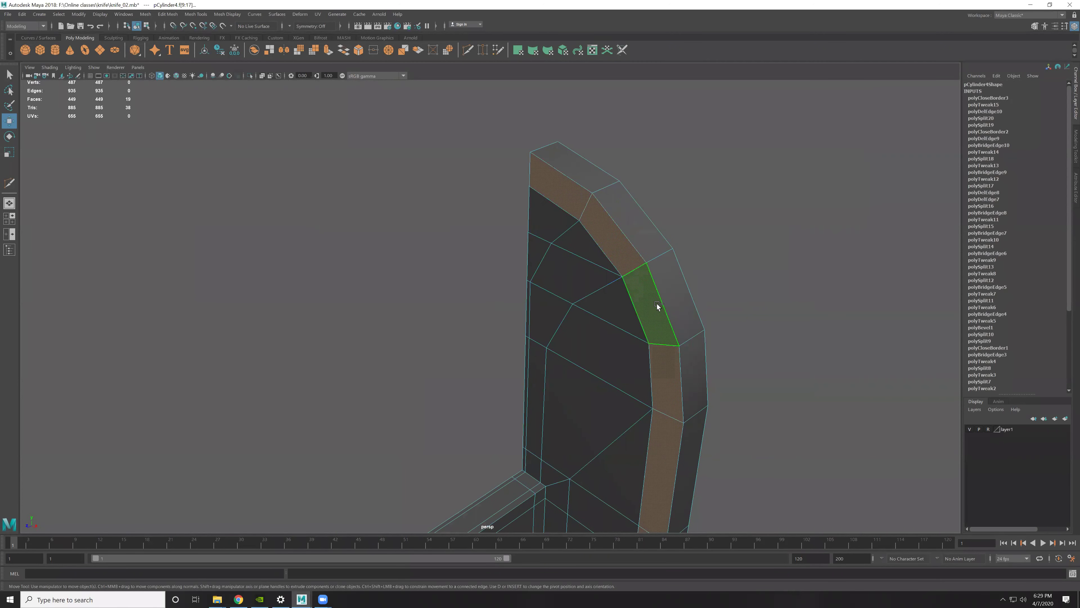
right_click_drag(649, 242, 690, 306, "alt")
left_click_drag(691, 305, 615, 323, "alt")
right_click_drag(615, 323, 583, 277, "alt")
left_click_drag(583, 277, 529, 242, "alt")
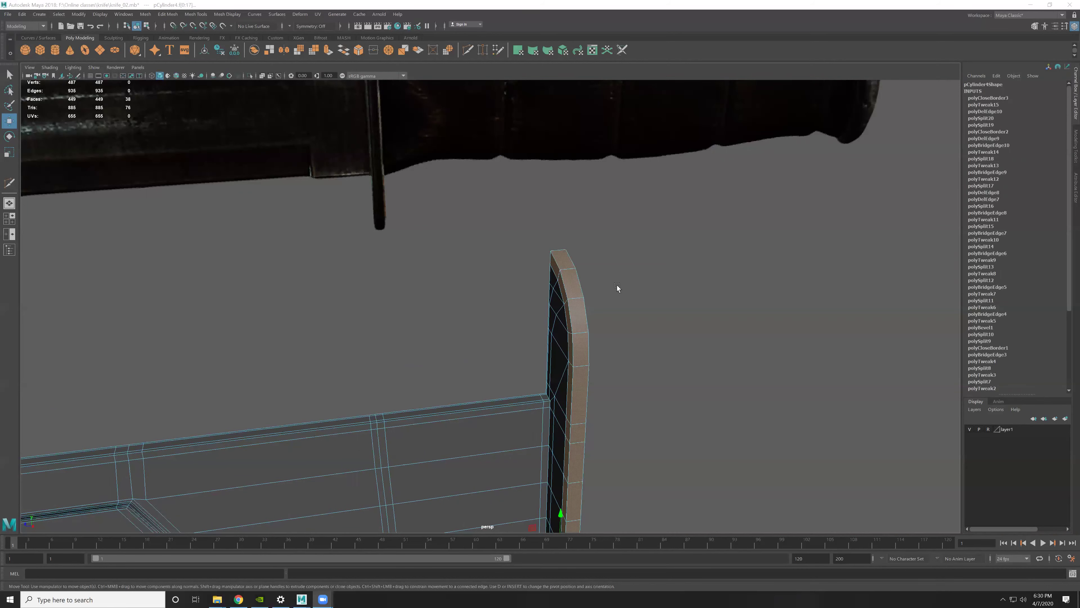
left_click_drag(617, 285, 600, 260, "alt")
mouse_move(600, 259)
right_mouse_down("alt")
mouse_move(607, 244)
mouse_move(624, 308)
right_mouse_up("alt")
middle_click_drag(624, 308, 599, 247, "alt")
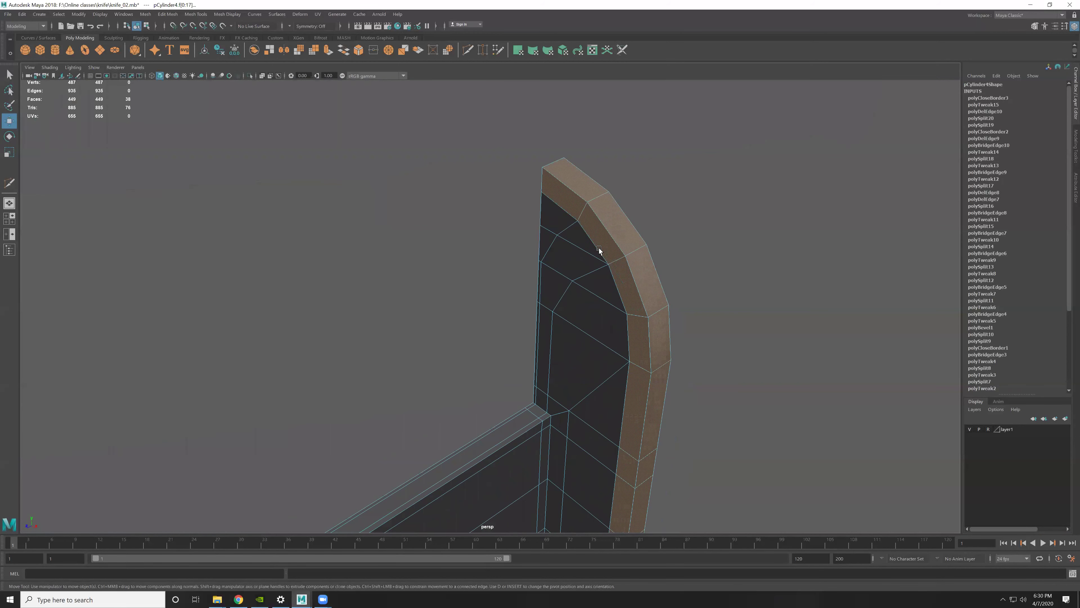
Step: Duplicate the face loop into a separate strip piece and select it
right_click(604, 225, "shift")
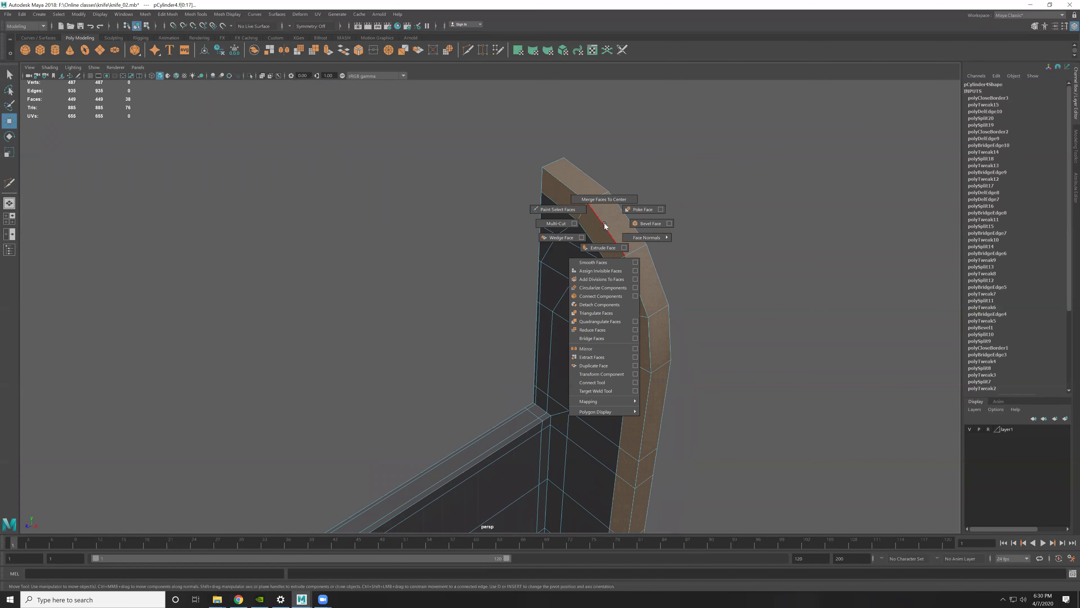
left_click(600, 369)
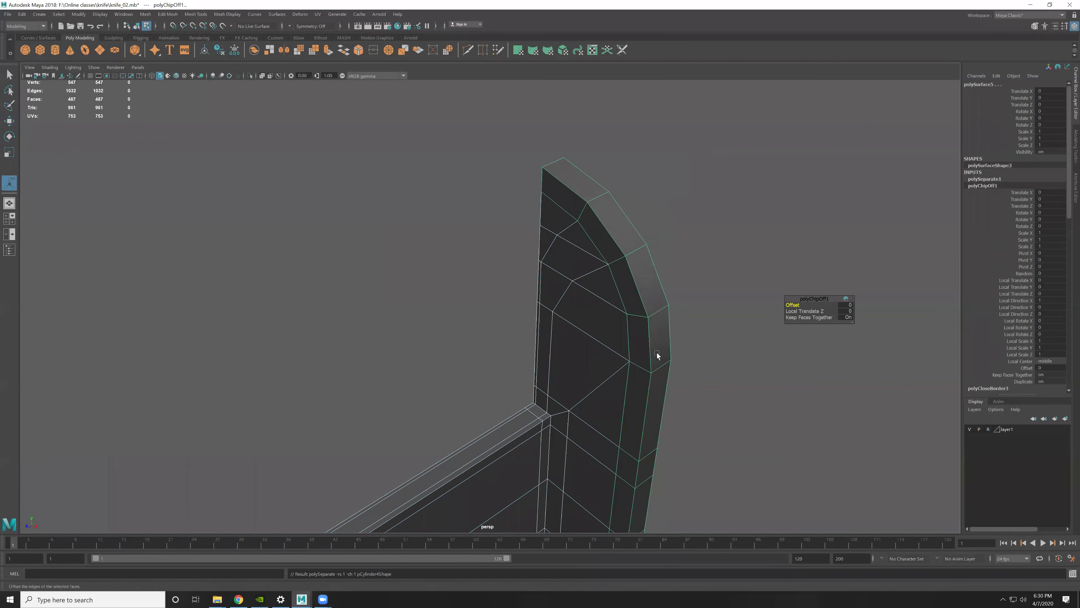
left_click_drag(656, 352, 596, 278, "alt")
key("q")
left_click_drag(687, 231, 535, 399)
mouse_move(526, 438)
left_mouse_down()
mouse_move(650, 377)
mouse_move(666, 403)
left_mouse_up()
Step: Delete the strip's history, freeze its transforms, and centre its pivot
key("w")
left_click(220, 50)
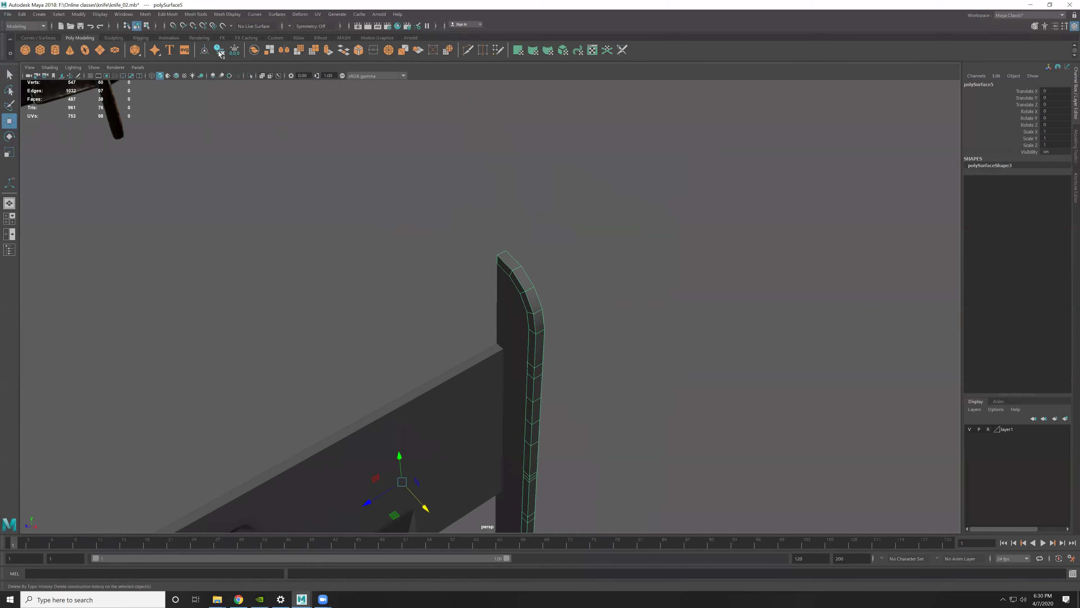
left_click(234, 50)
left_click(206, 52)
left_click(78, 14)
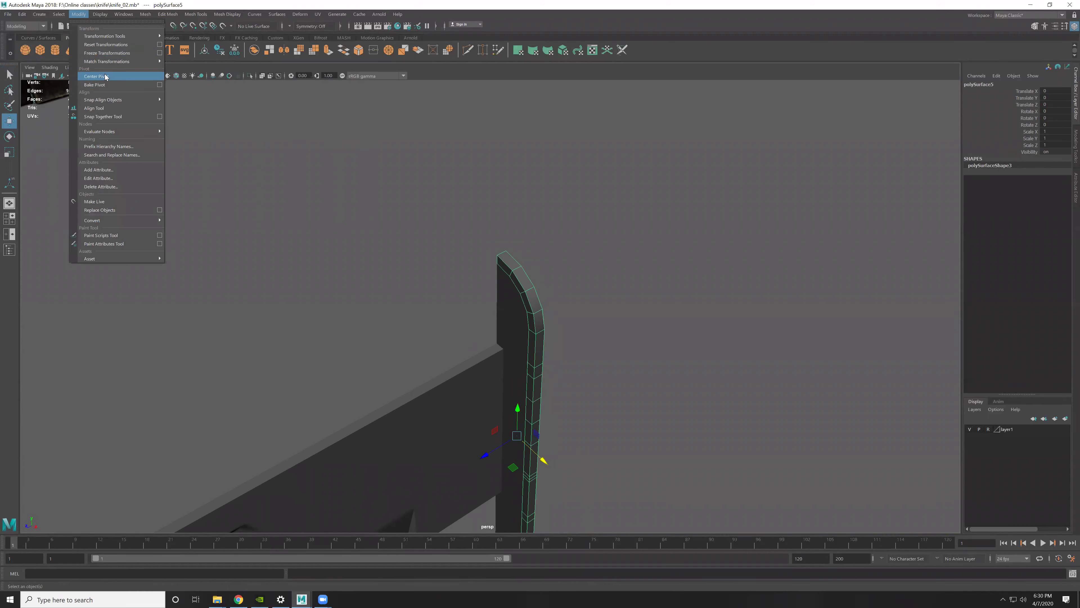
left_click(105, 77)
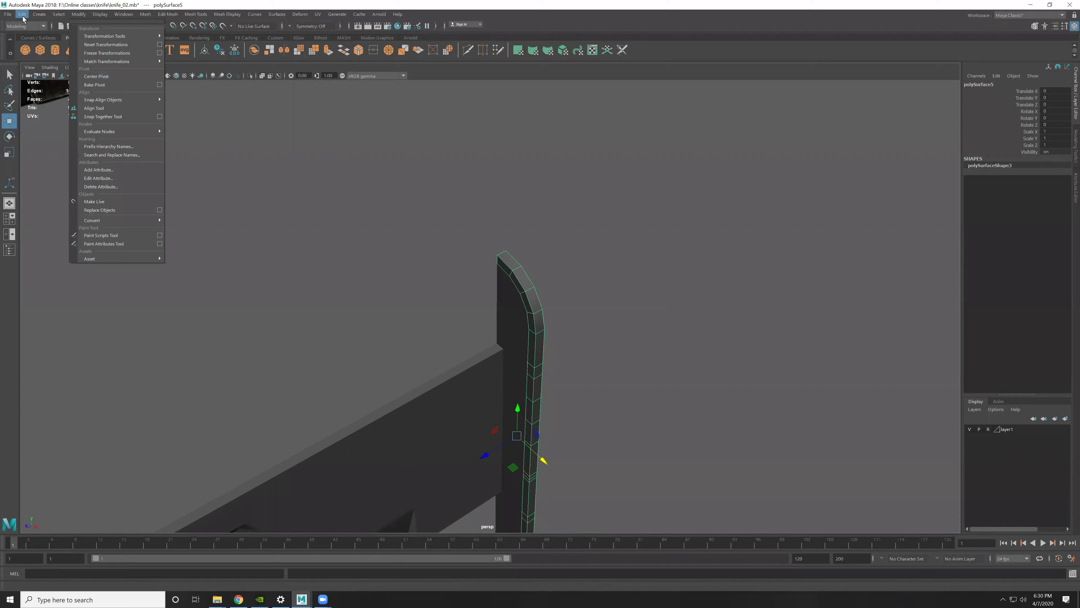
left_click(39, 14)
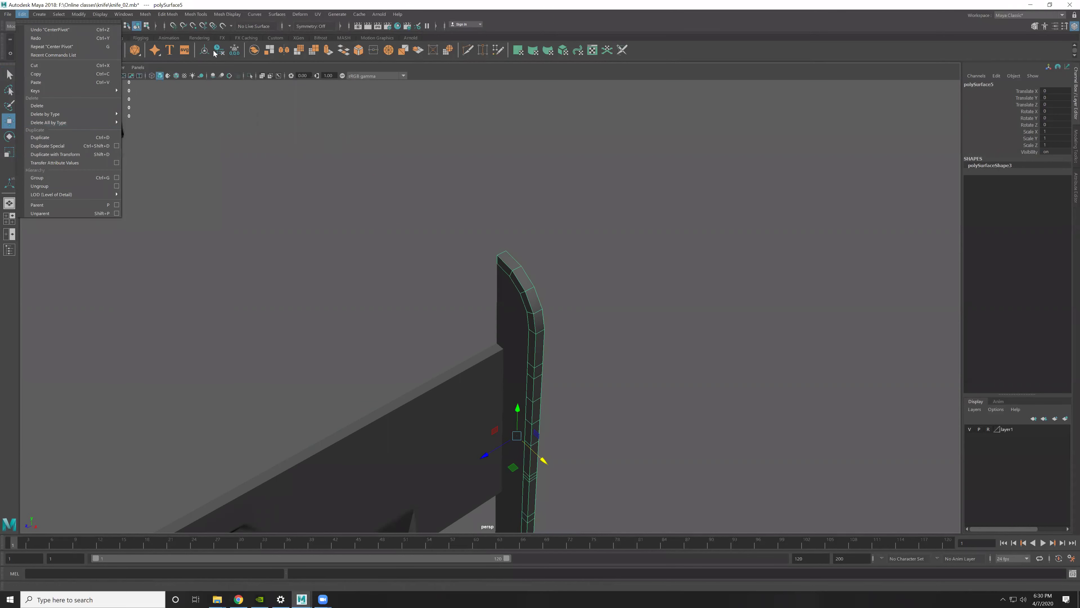
mouse_move(419, 219)
left_mouse_down("alt")
mouse_move(414, 200)
mouse_move(490, 328)
mouse_move(380, 304)
left_mouse_up("alt")
left_click(385, 304)
key("d")
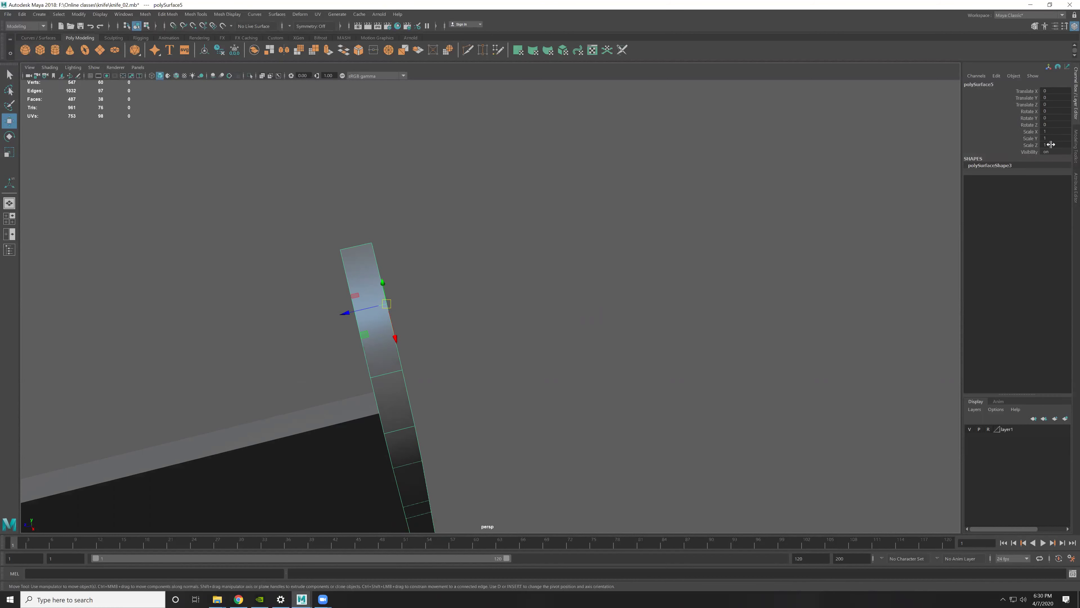
left_click(1056, 145)
type("-1")
Step: Mirror the strip with Scale Z -1 and frame the blade and guard together
key("Return")
left_click(508, 327)
mouse_move(571, 234)
left_mouse_down()
mouse_move(450, 304)
mouse_move(598, 282)
mouse_move(722, 294)
left_mouse_up()
key("f")
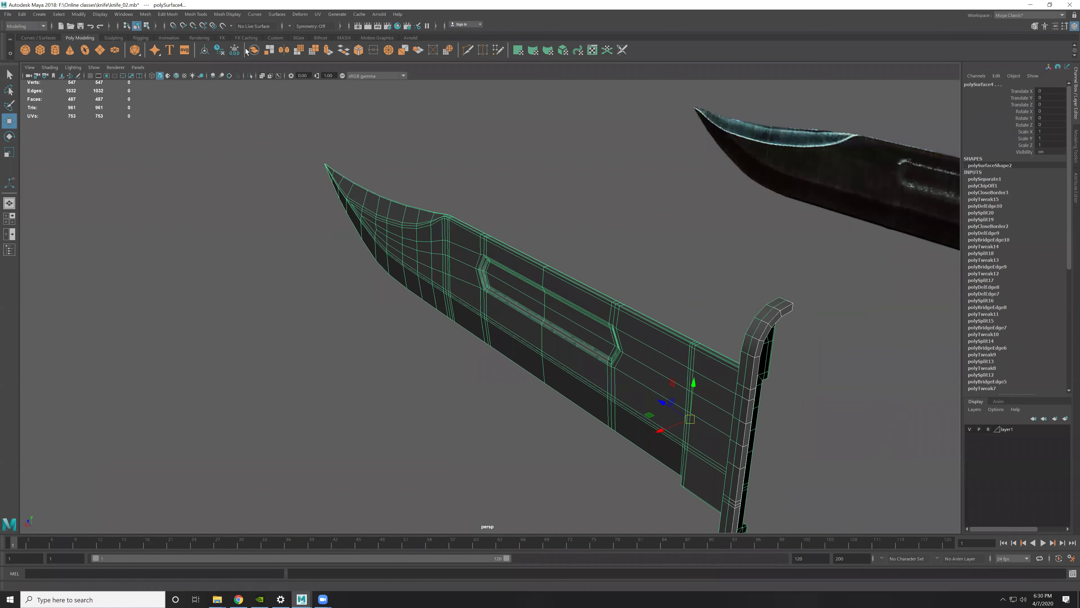
Step: Combine the selected knife pieces into one mesh
left_click(254, 50)
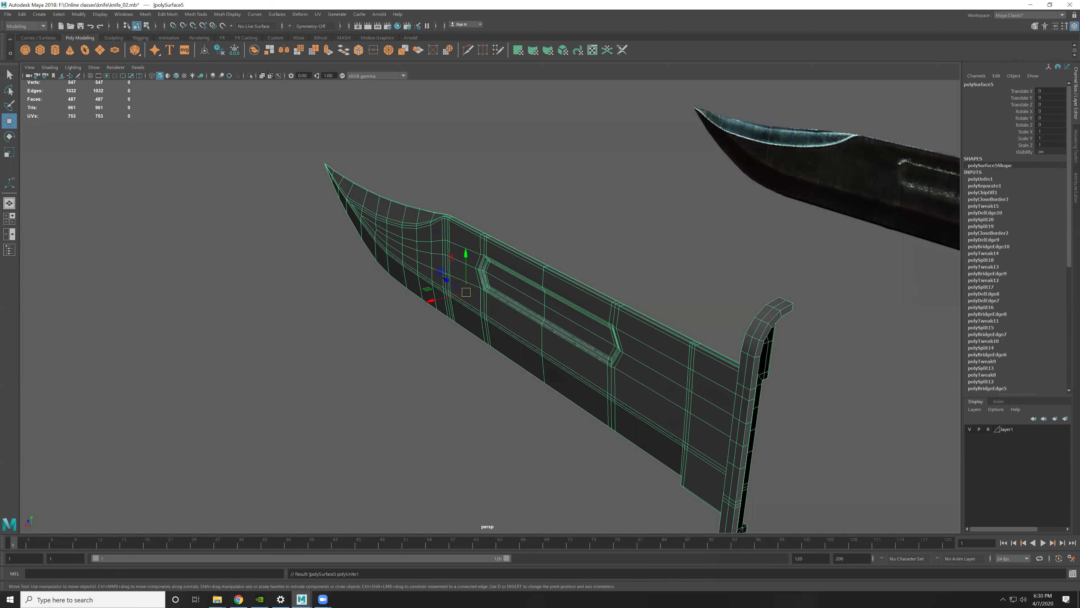
middle_click_drag(805, 314, 729, 289, "alt")
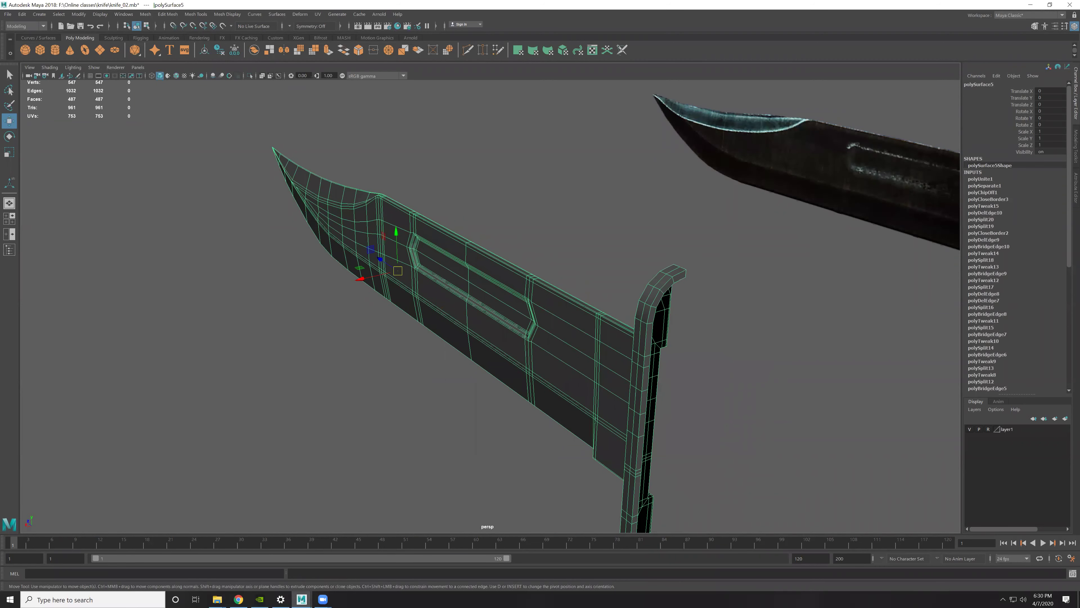
left_click_drag(699, 308, 735, 326, "alt")
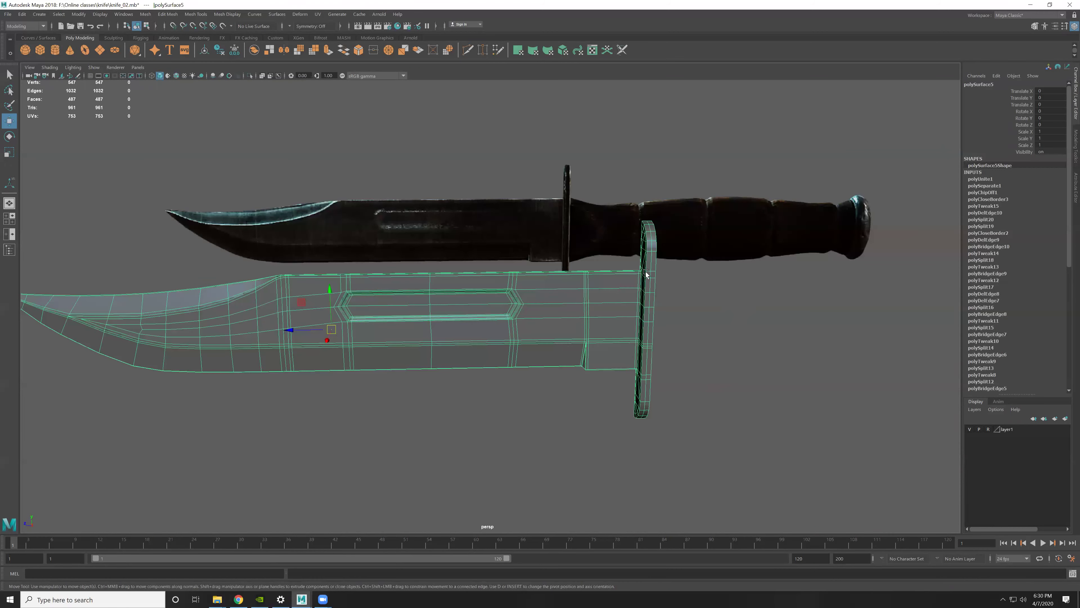
scroll(646, 274, "up", 5)
left_click(712, 443)
Step: Box-select the guard's overlapping vertices and merge them, reducing 547 to 527
mouse_move(698, 268)
left_mouse_down("alt")
mouse_move(610, 297)
mouse_move(624, 318)
left_mouse_up("alt")
double_click(624, 306)
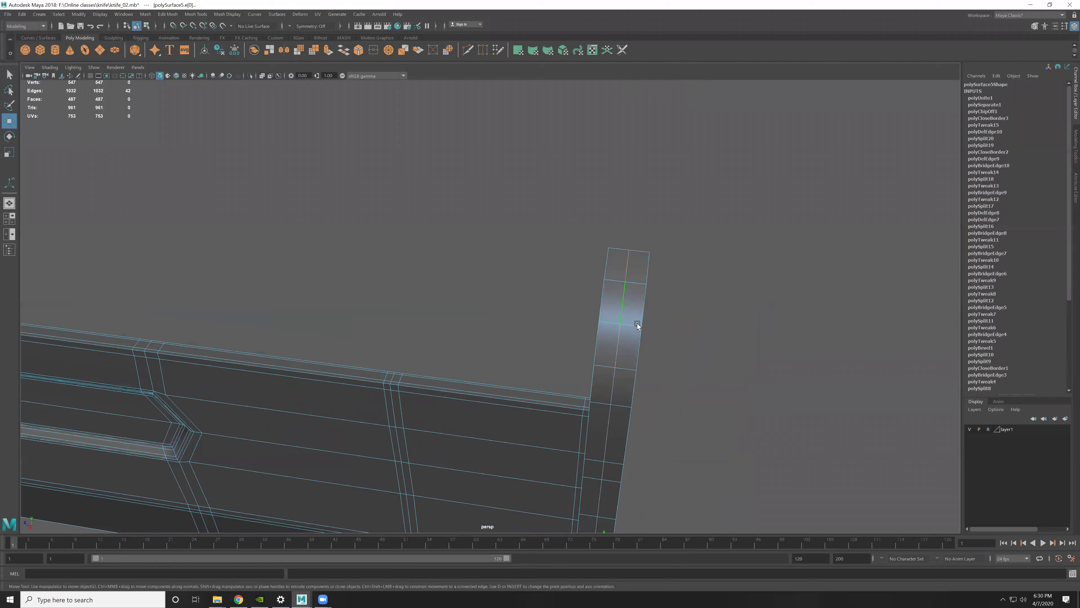
key("f")
mouse_move(550, 208)
left_mouse_down("alt")
mouse_move(580, 245)
mouse_move(508, 177)
mouse_move(501, 149)
left_mouse_up("alt")
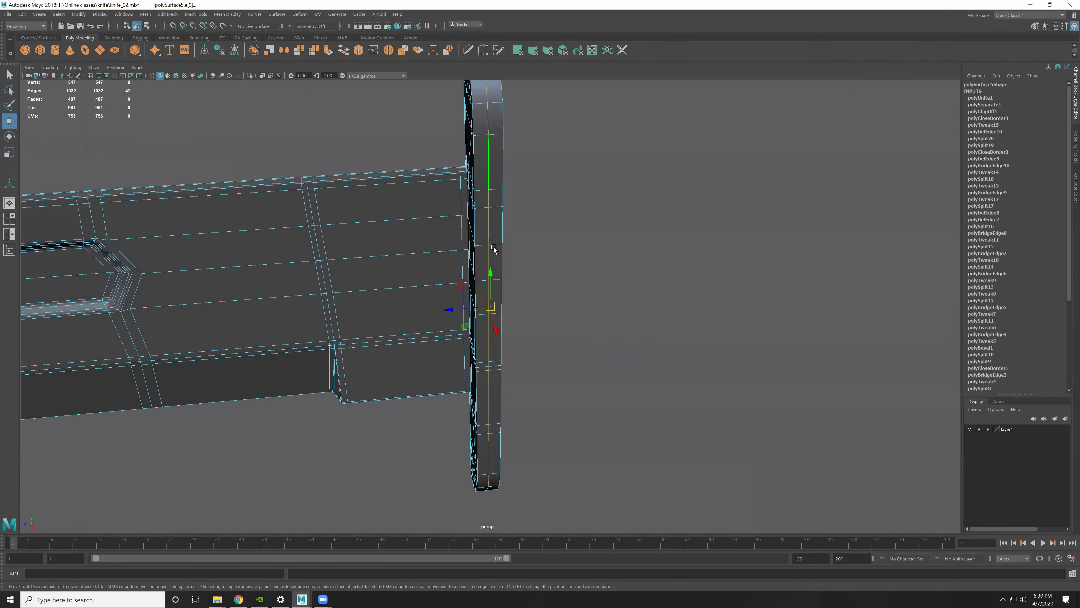
key("space")
key("space")
right_click_drag(637, 357, 512, 281, "alt")
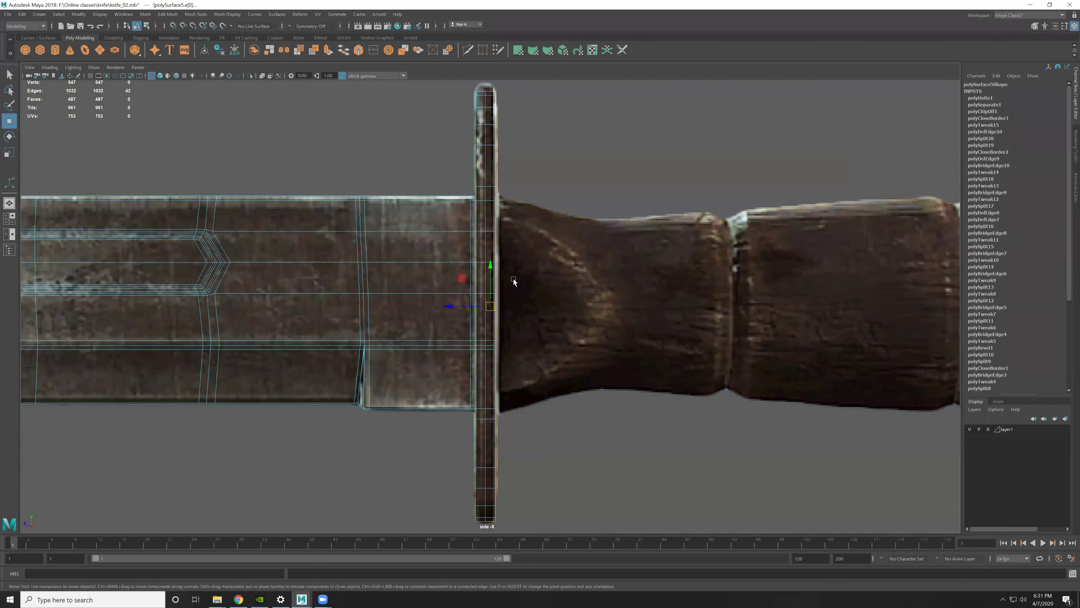
right_click_drag(473, 139, 486, 89)
left_click_drag(491, 171, 489, 545)
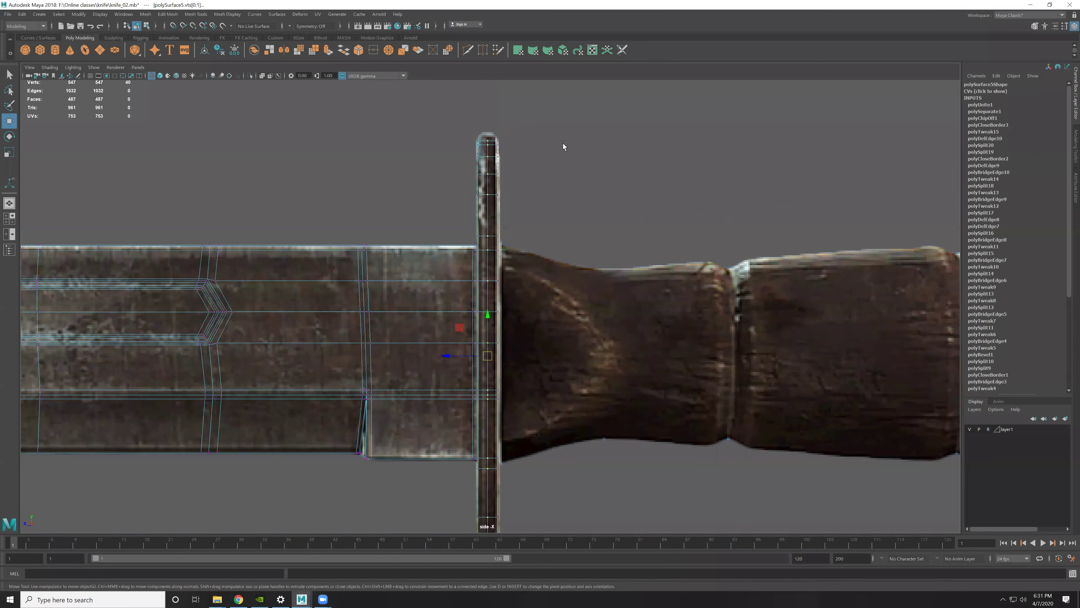
key("space")
key("space")
key("f")
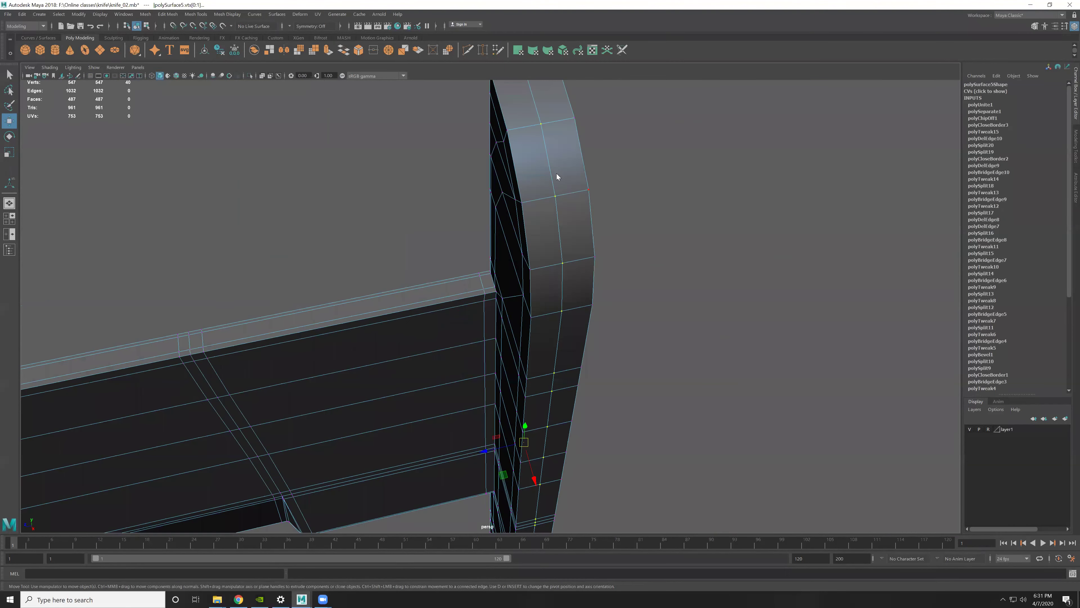
mouse_move(555, 137)
right_mouse_down("shift")
mouse_move(578, 157)
mouse_move(593, 194)
right_mouse_up("shift")
Step: Delete an edge loop on the guard and split a new loop through the guard's edge ring
key("q")
double_click(557, 229)
key("ctrl+Delete")
key("ctrl+z")
scroll(480, 272, "down", 2)
key("ctrl+Delete")
left_click(535, 225)
right_click_drag(513, 258, 641, 301, "shift")
mouse_move(640, 300)
left_mouse_down("alt")
mouse_move(473, 218)
mouse_move(422, 207)
mouse_move(434, 205)
mouse_move(330, 213)
mouse_move(633, 303)
mouse_move(544, 280)
mouse_move(584, 263)
mouse_move(560, 280)
left_mouse_up("alt")
Step: Delete the stray edge near the guard's curved top
left_click(555, 284)
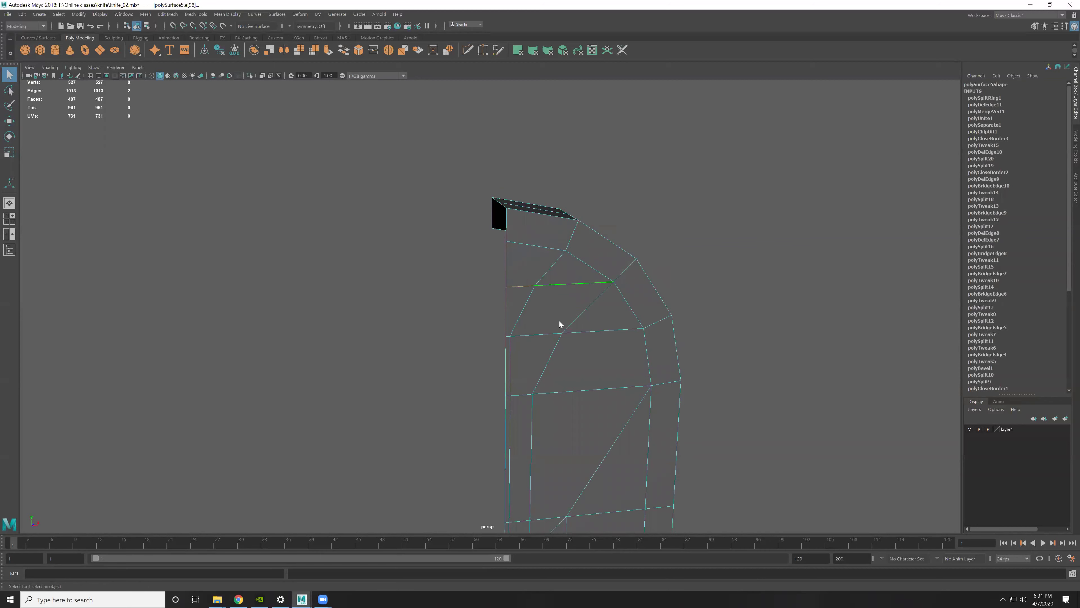
key("ctrl+Delete")
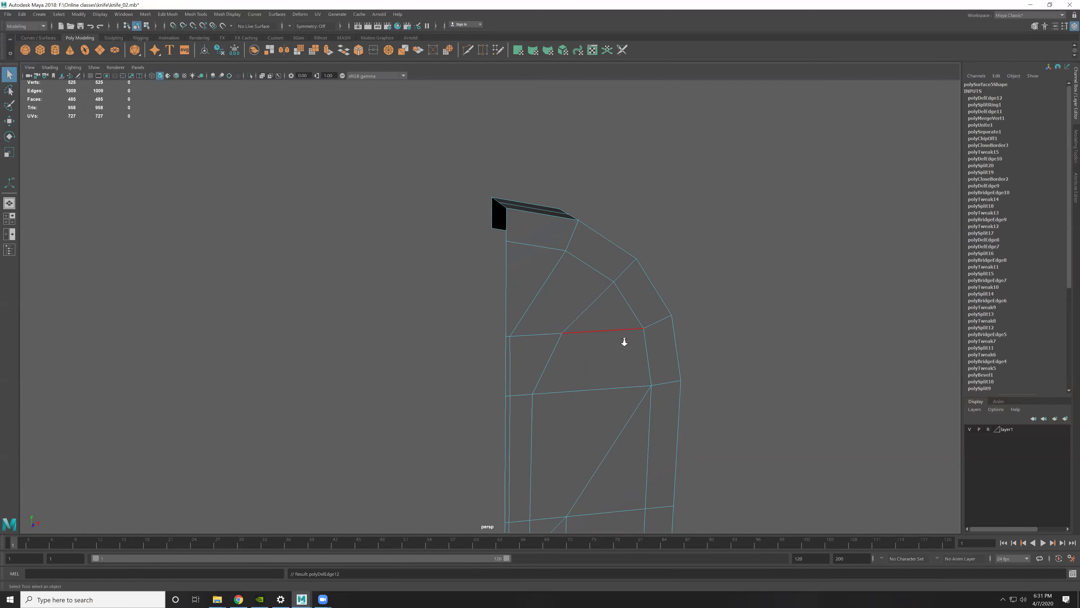
left_click_drag(624, 342, 554, 323, "alt")
key("F8")
mouse_move(675, 246)
left_mouse_down("alt")
mouse_move(562, 304)
mouse_move(689, 302)
mouse_move(459, 307)
left_mouse_up("alt")
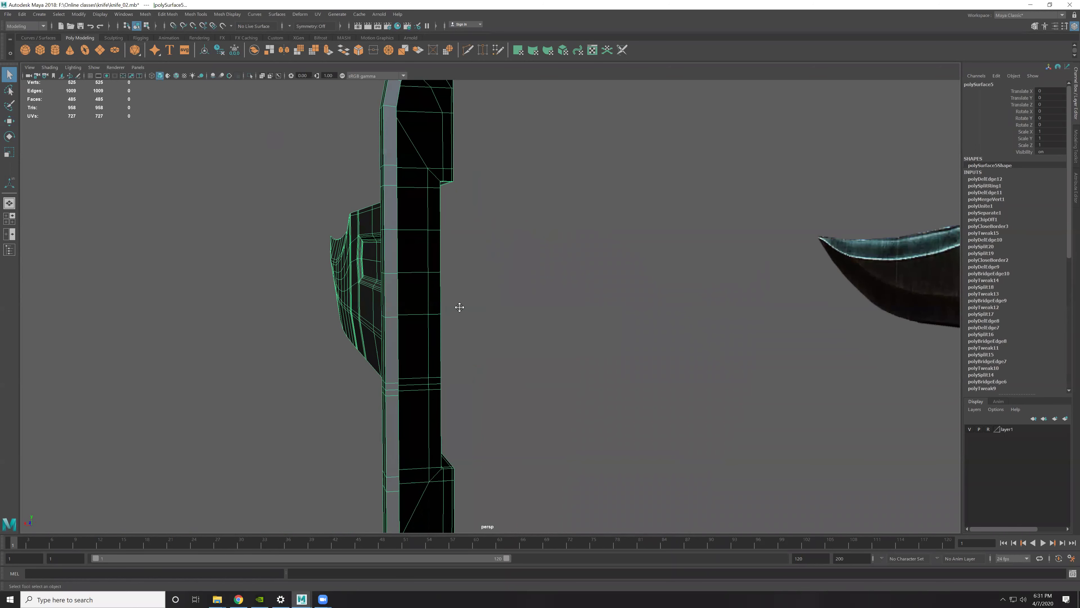
middle_click_drag(460, 307, 428, 351, "alt")
Step: Select the guard's corner edges with the Move tool to reposition them
key("F10")
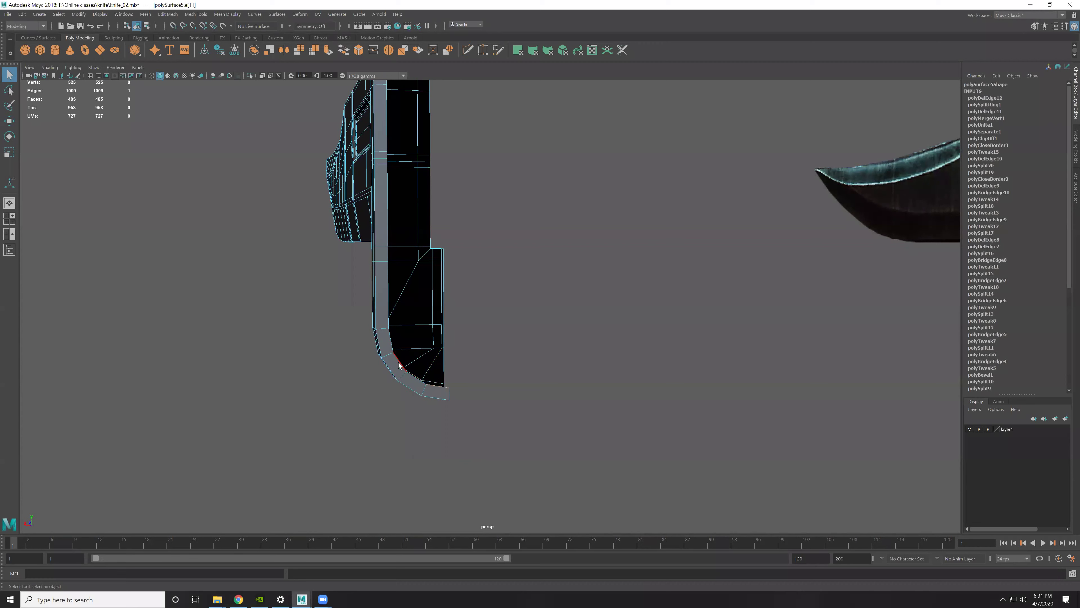
key("w")
left_click_drag(415, 301, 374, 276, "alt")
left_click(364, 257, "shift")
left_click(361, 190, "shift")
mouse_move(361, 188)
left_mouse_down("alt")
mouse_move(434, 258)
mouse_move(427, 289)
left_mouse_up("alt")
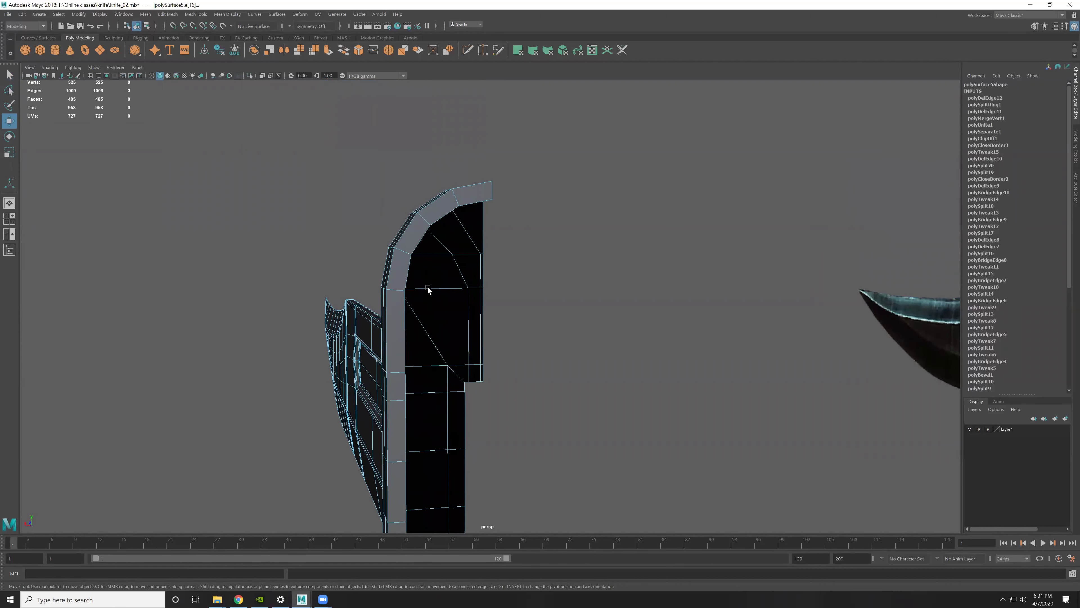
left_click(437, 219, "shift")
mouse_move(437, 218)
left_mouse_down("alt")
mouse_move(461, 293)
mouse_move(518, 352)
mouse_move(432, 346)
left_mouse_up("alt")
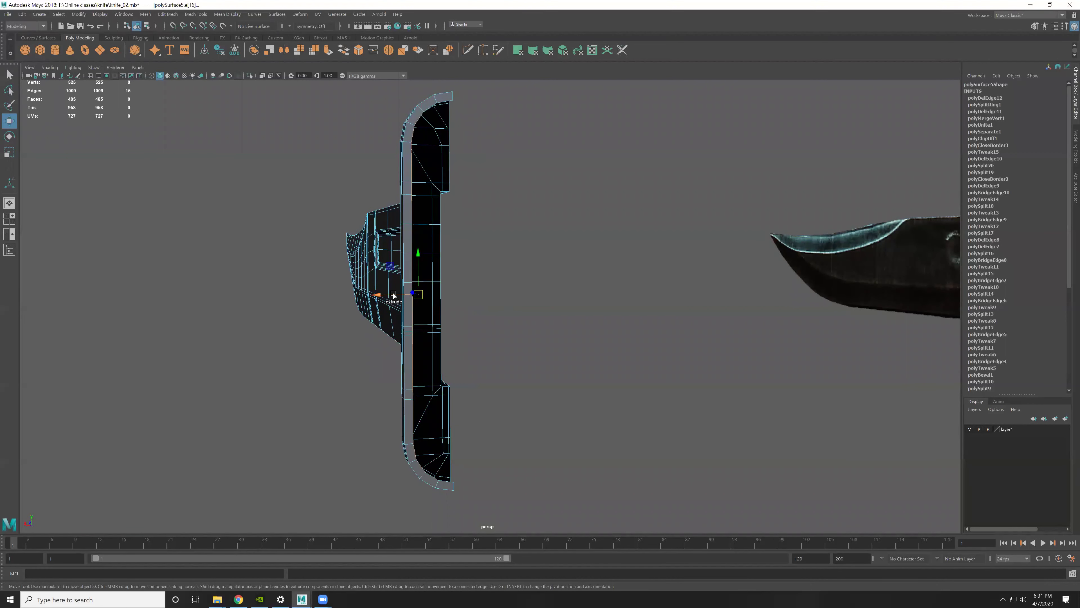
Step: Extrude the inner border edges, scale and move them, and point-snap to the top corner vertex
left_click_drag(394, 296, 432, 312, "shift")
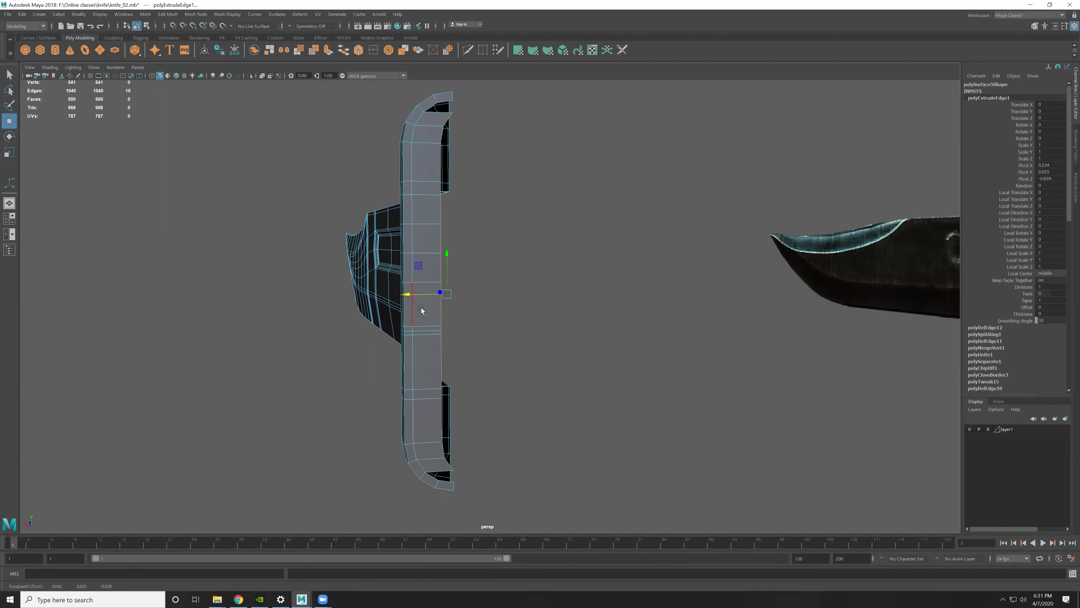
key("ctrl+z")
right_click_drag(407, 212, 403, 245, "shift")
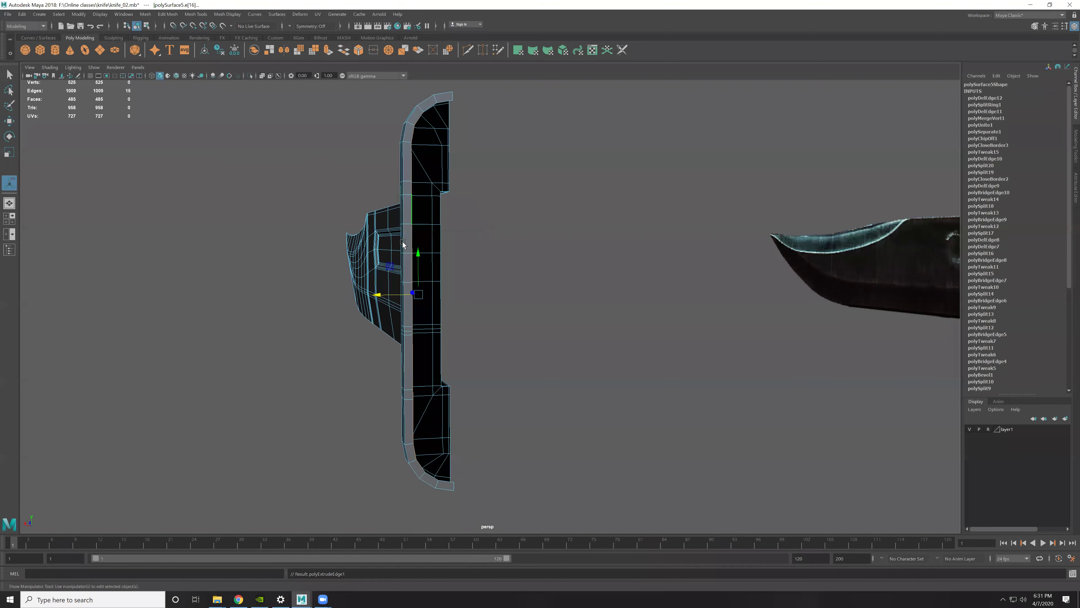
left_click_drag(385, 298, 392, 298)
key("r")
key("w")
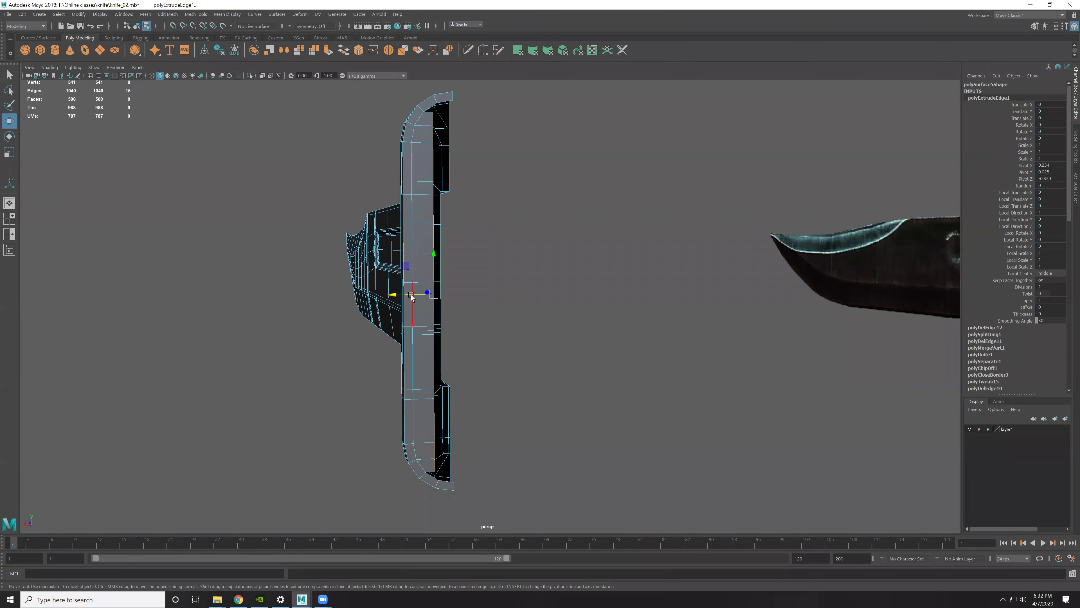
left_click_drag(403, 297, 456, 312, "alt")
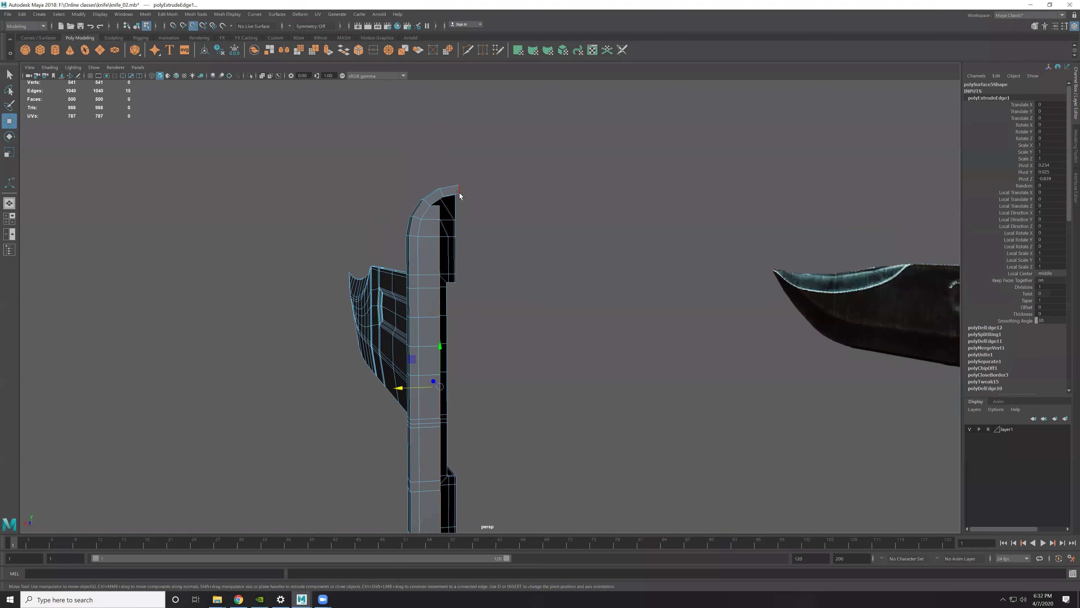
middle_click_drag(459, 192, 460, 204)
mouse_move(460, 204)
left_mouse_down("alt")
mouse_move(466, 341)
mouse_move(393, 320)
left_mouse_up("alt")
Step: Multi-cut the guard's top corner, fill its hole and delete the leftover edge
left_click(563, 338)
right_click_drag(440, 310, 438, 312, "shift")
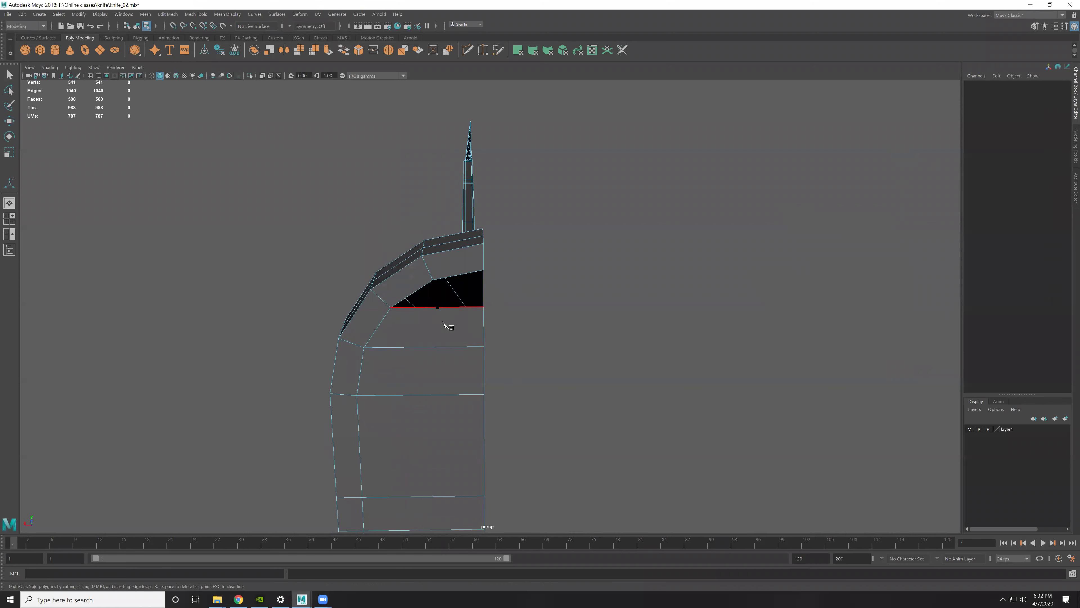
key("w")
left_click(452, 310)
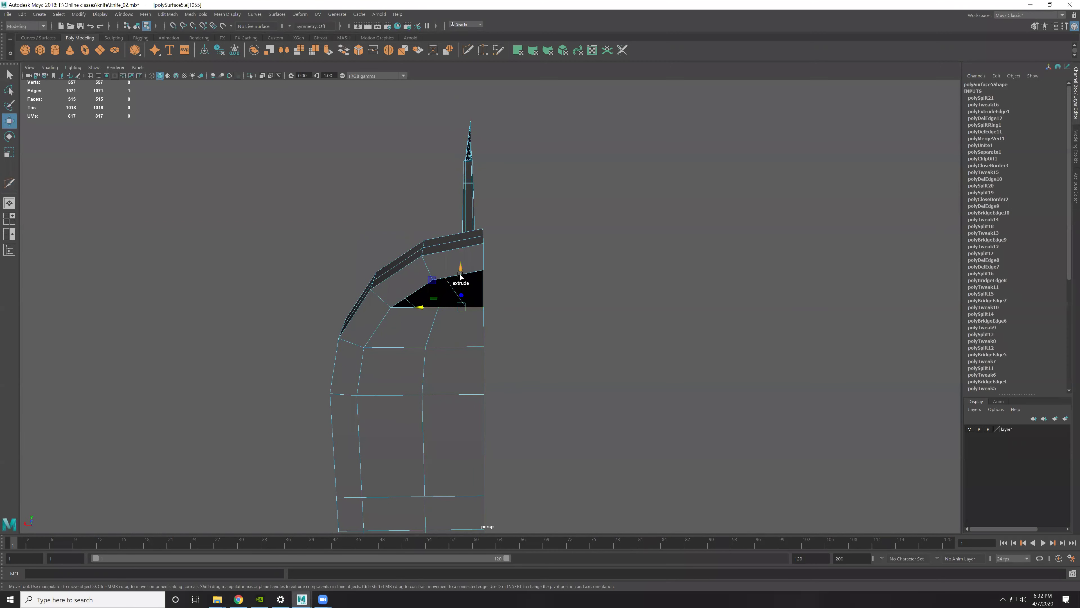
left_click(455, 240, "shift")
right_click_drag(455, 239, 436, 339, "shift")
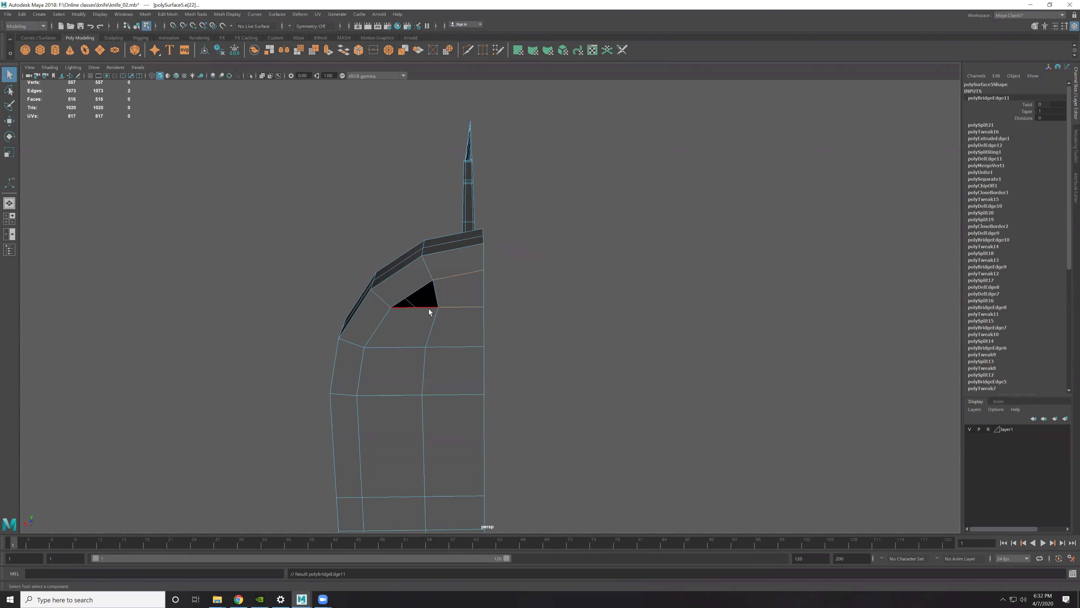
left_click(434, 253, "shift")
right_click_drag(435, 260, 423, 369, "shift")
key("w")
left_click(451, 306)
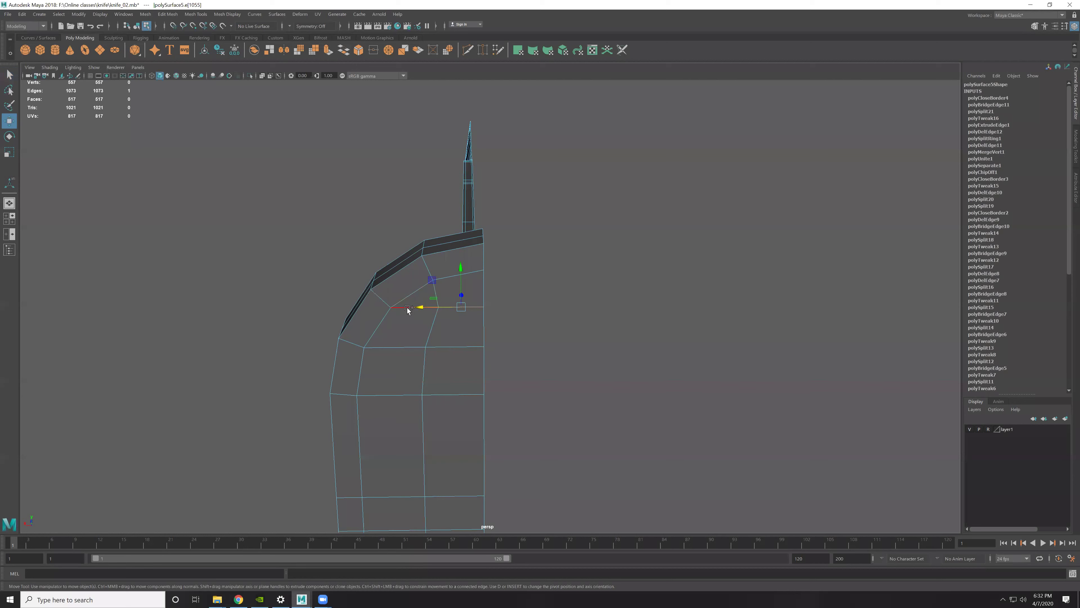
key("Delete")
mouse_move(433, 306)
middle_mouse_down("alt")
mouse_move(477, 272)
mouse_move(410, 216)
middle_mouse_up("alt")
Step: Bridge the edges across the lower hole, fill the bottom corner gap, and delete extra edges
left_click(398, 207)
left_click(521, 356)
mouse_move(520, 357)
left_mouse_down("alt")
mouse_move(458, 168)
mouse_move(498, 188)
mouse_move(492, 403)
mouse_move(490, 376)
left_mouse_up("alt")
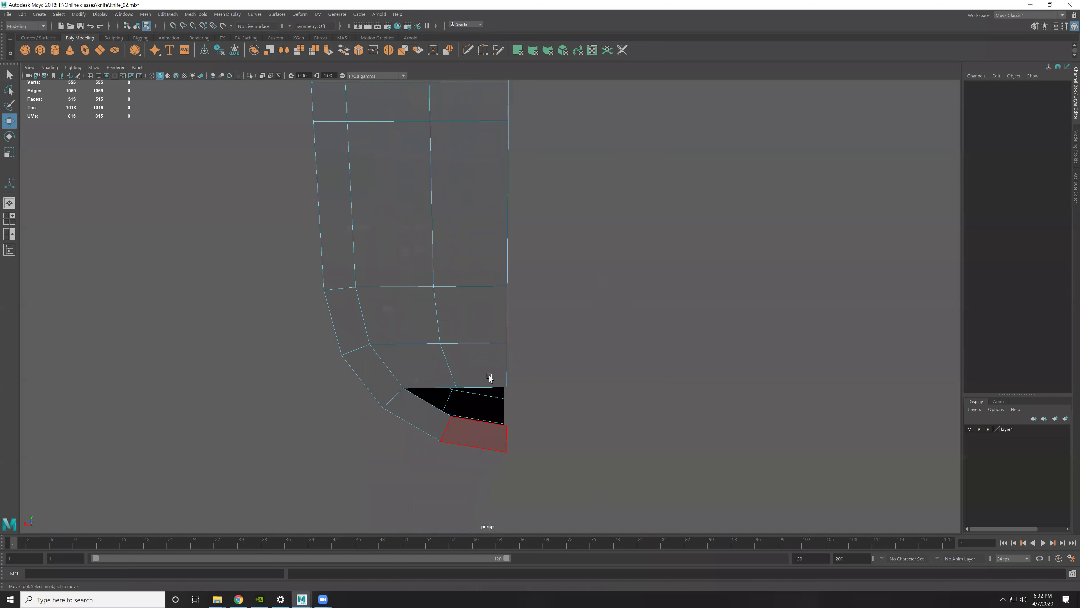
left_click(476, 425)
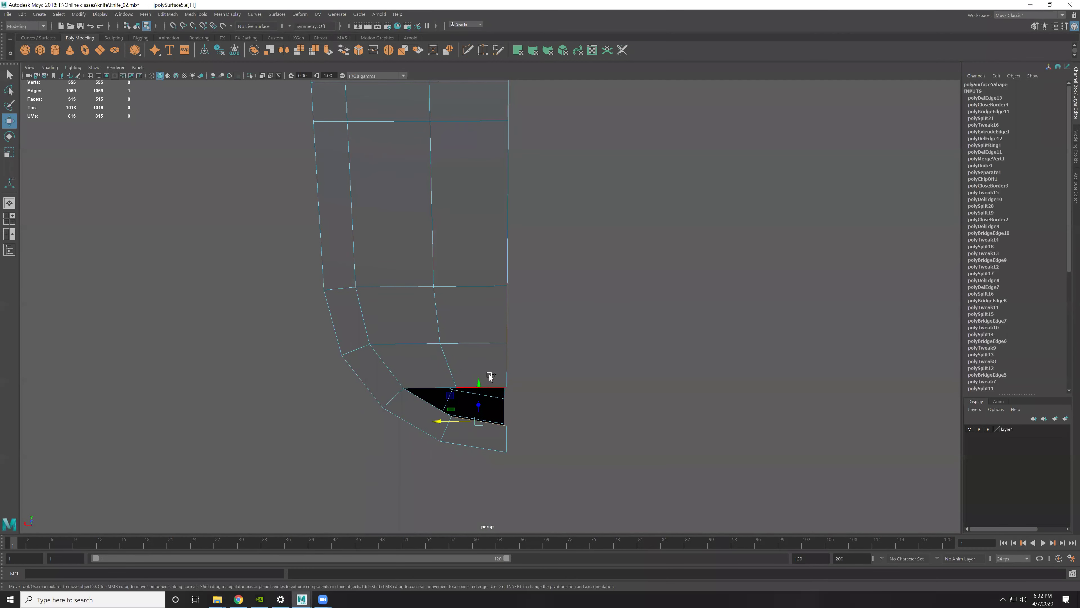
left_click(477, 380)
left_click(476, 428, "shift")
right_click(486, 402, "shift")
left_click(472, 384)
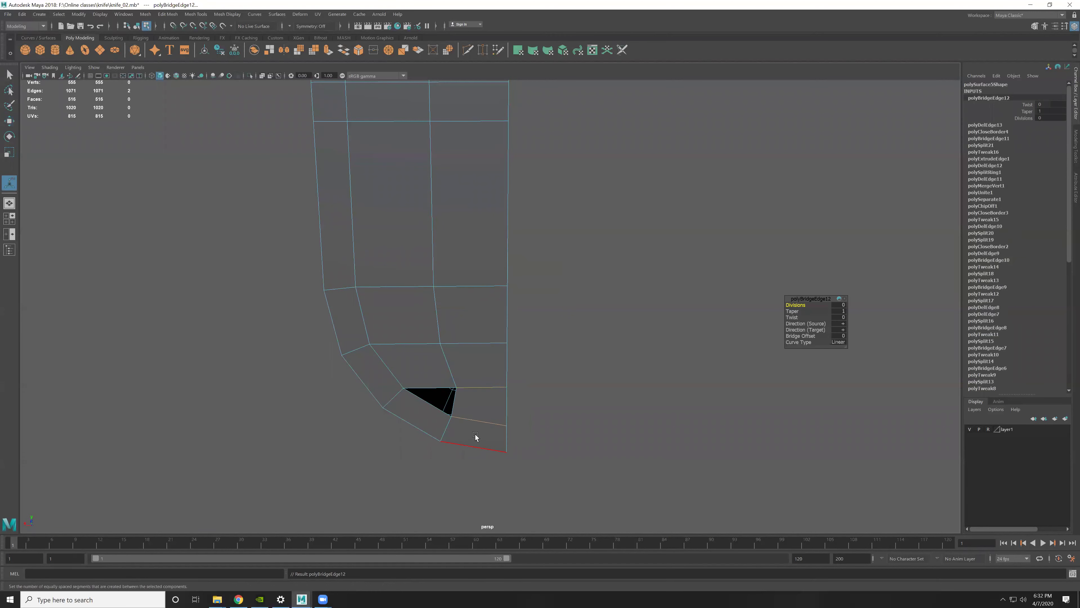
right_click(453, 327, "shift")
left_click(437, 435)
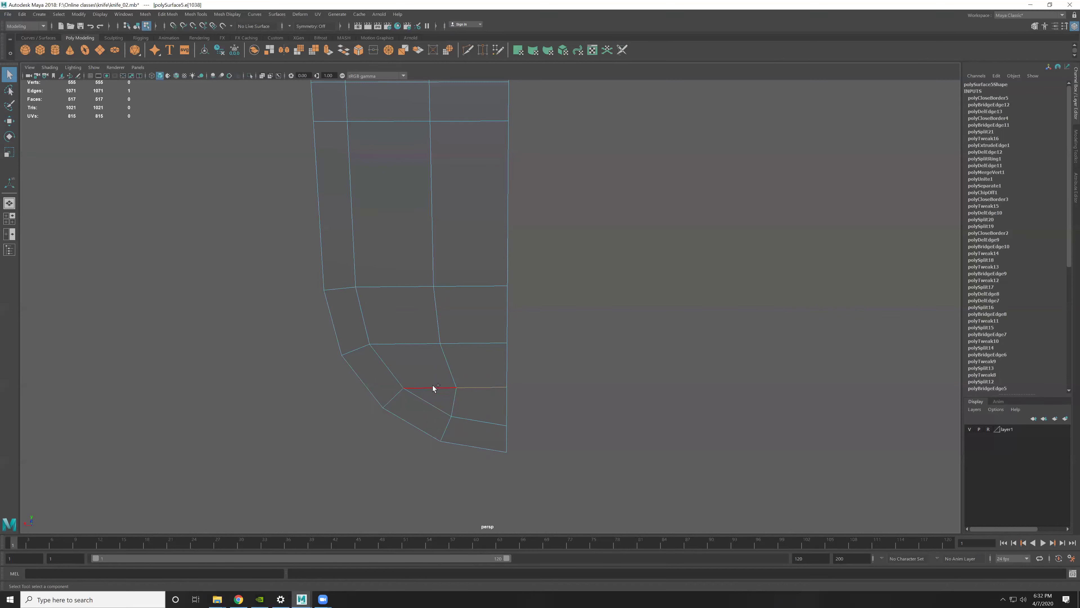
key("Delete")
left_click_drag(486, 392, 467, 301, "alt")
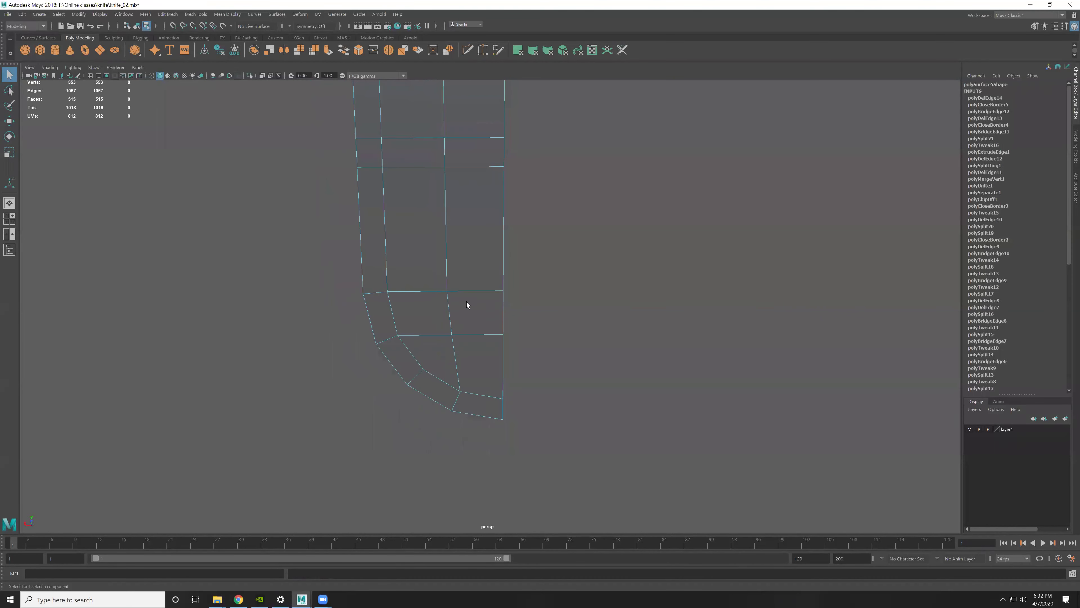
key("F8")
mouse_move(503, 263)
left_mouse_down("alt")
mouse_move(433, 257)
mouse_move(519, 283)
mouse_move(562, 338)
mouse_move(514, 324)
mouse_move(625, 337)
mouse_move(545, 294)
mouse_move(569, 357)
mouse_move(564, 275)
left_mouse_up("alt")
Step: Assign the existing Knife material to the two newly filled guard faces
key("F11")
left_click(557, 268)
mouse_move(599, 394)
left_mouse_down("alt")
mouse_move(548, 194)
mouse_move(499, 336)
mouse_move(515, 383)
left_mouse_up("alt")
left_click(515, 384, "shift")
right_click(495, 281)
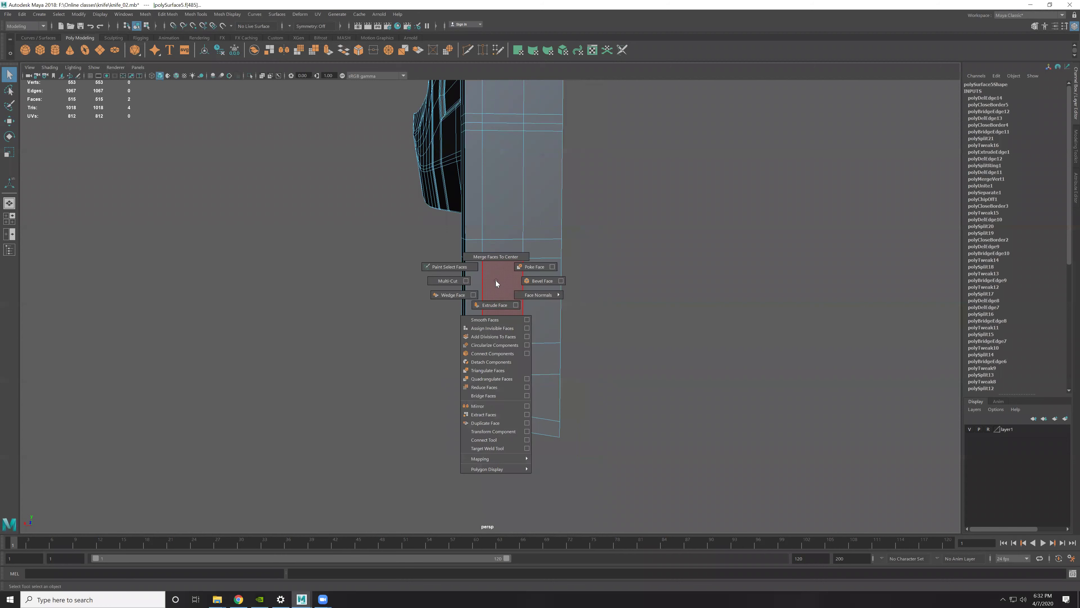
right_click_drag(503, 263, 513, 494)
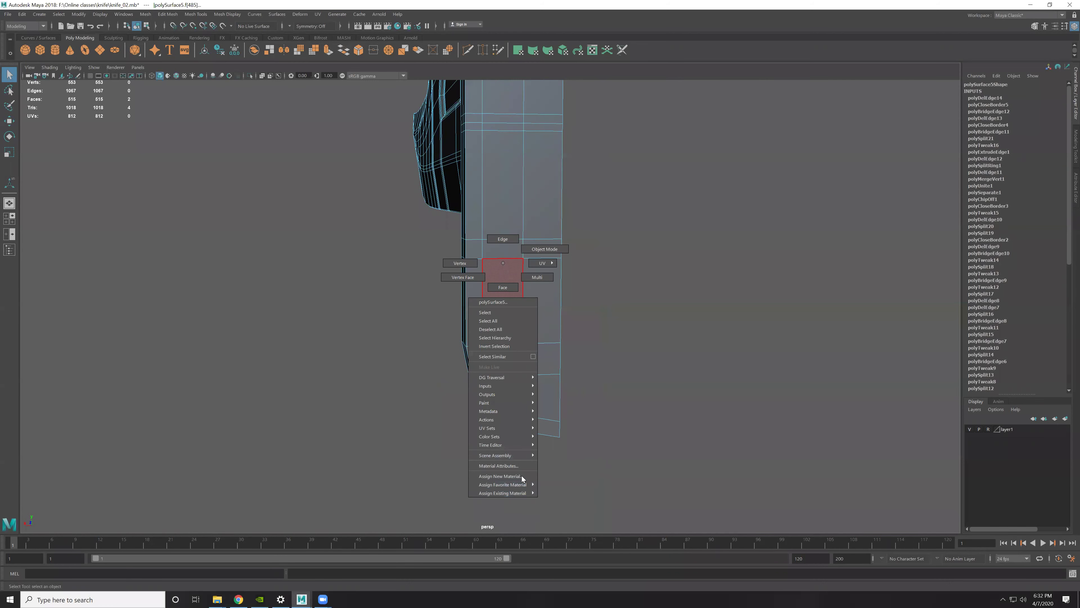
mouse_move(503, 493)
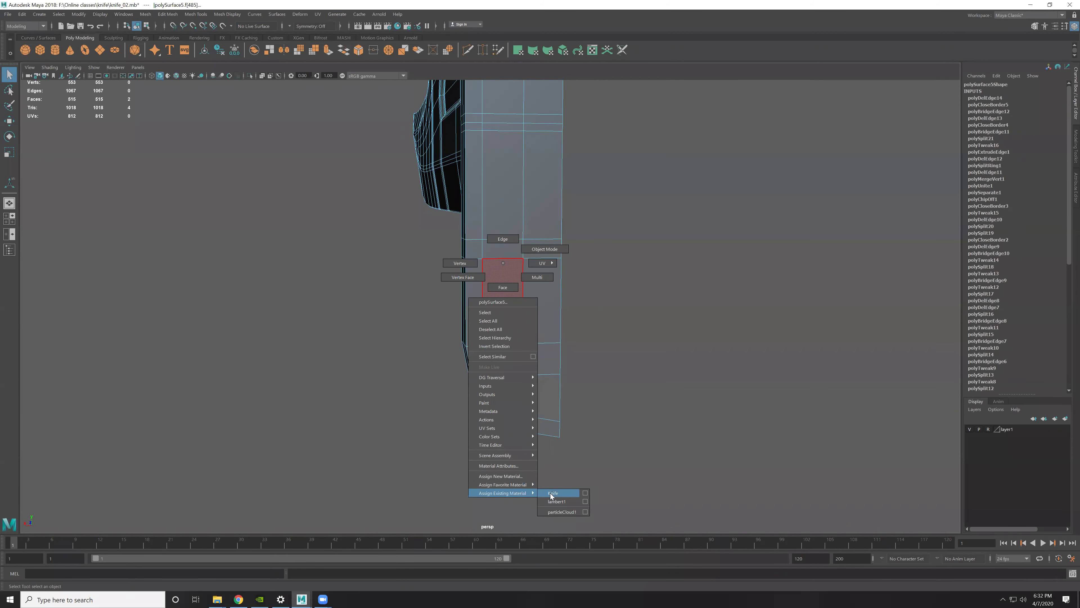
left_click(552, 493)
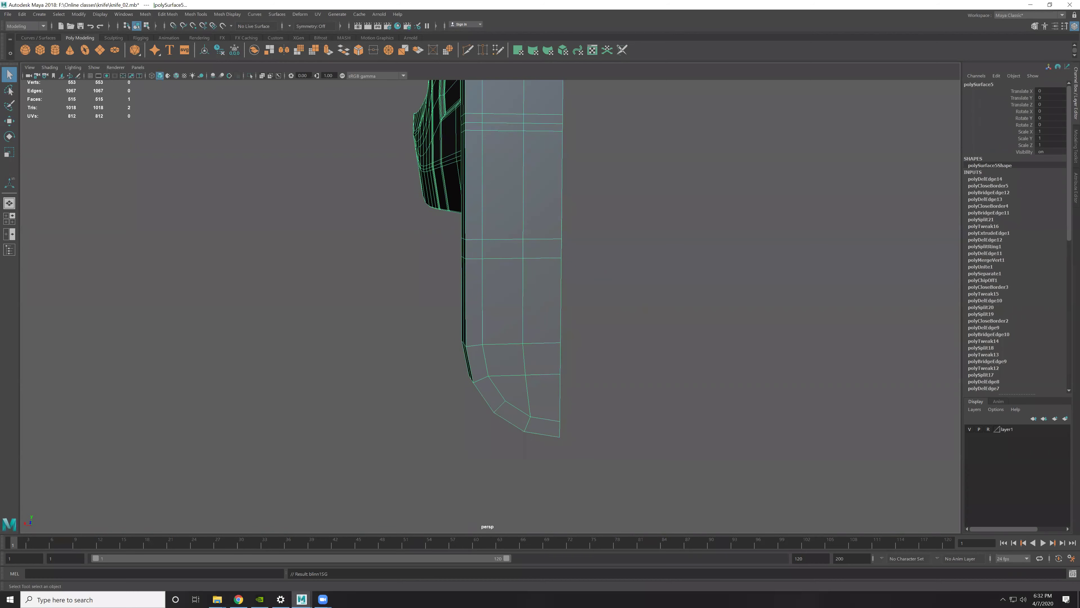
left_click_drag(673, 254, 590, 333, "alt")
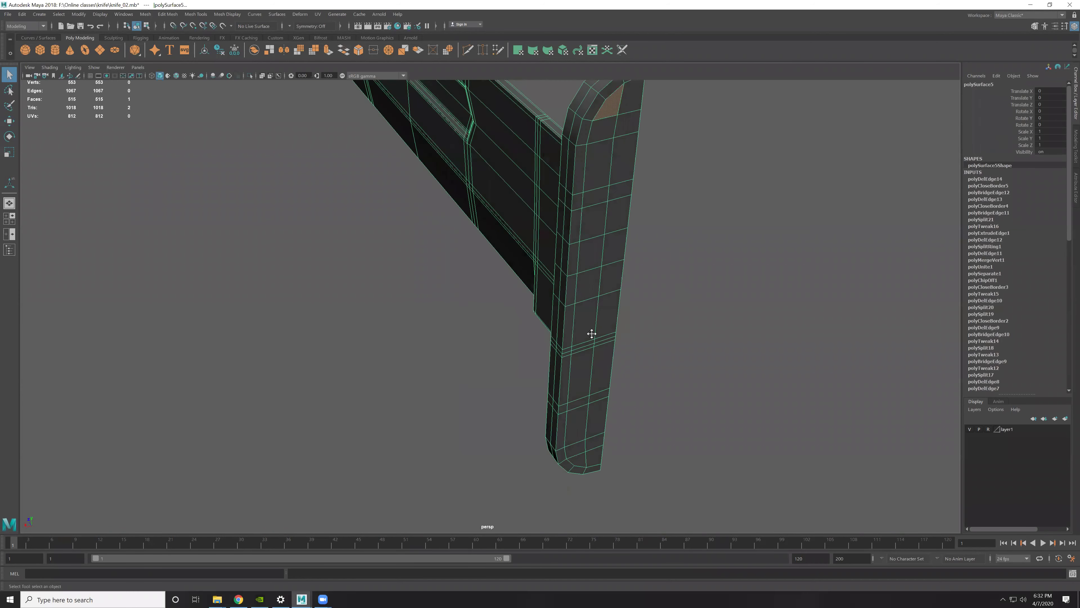
scroll(616, 298, "up", 5)
left_click(615, 295)
key("3")
mouse_move(615, 295)
left_mouse_down("alt")
mouse_move(707, 290)
mouse_move(752, 330)
mouse_move(602, 343)
mouse_move(680, 325)
mouse_move(622, 306)
mouse_move(586, 332)
mouse_move(582, 405)
mouse_move(595, 427)
left_mouse_up("alt")
left_click(752, 330)
left_click(595, 427)
key("1")
mouse_move(587, 381)
left_mouse_down("alt")
mouse_move(626, 403)
mouse_move(666, 379)
mouse_move(476, 366)
mouse_move(601, 357)
left_mouse_up("alt")
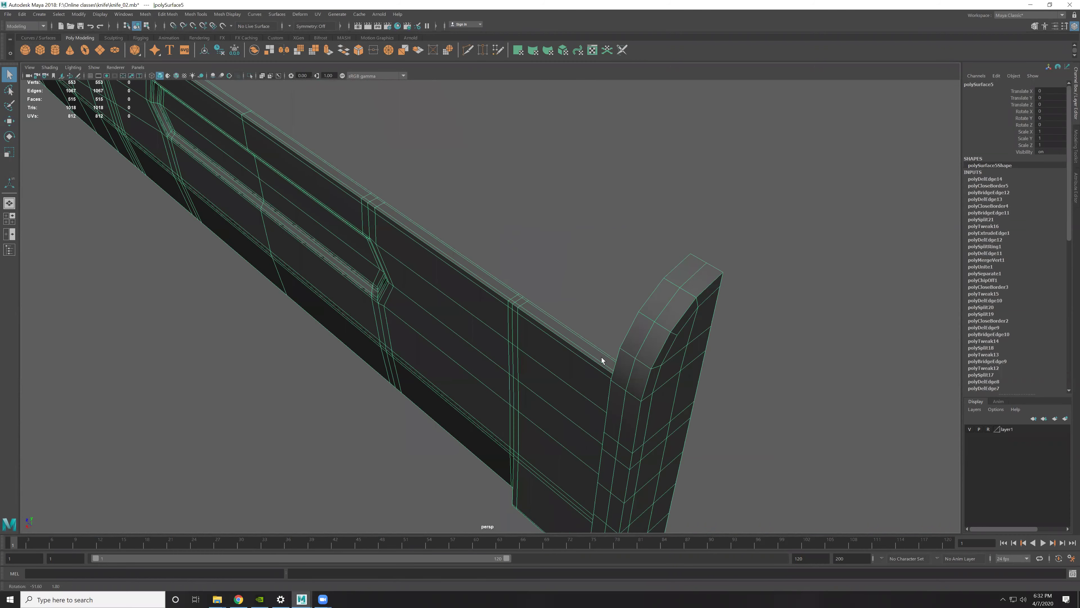
mouse_move(676, 317)
left_mouse_down("alt")
mouse_move(689, 368)
mouse_move(813, 380)
mouse_move(771, 405)
mouse_move(820, 429)
left_mouse_up("alt")
scroll(815, 424, "up", 5)
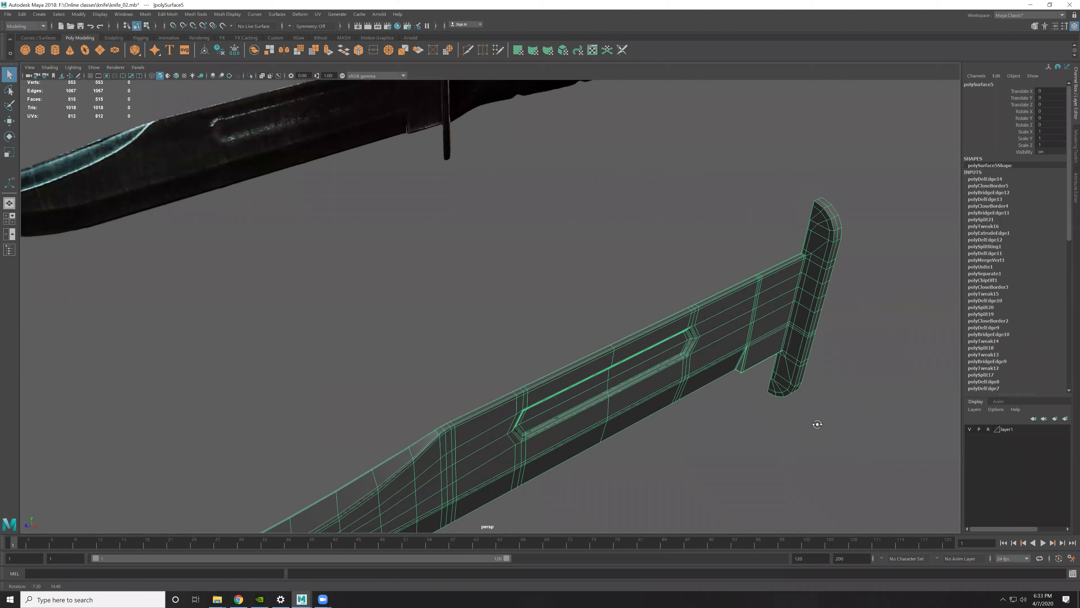
scroll(756, 390, "down", 1)
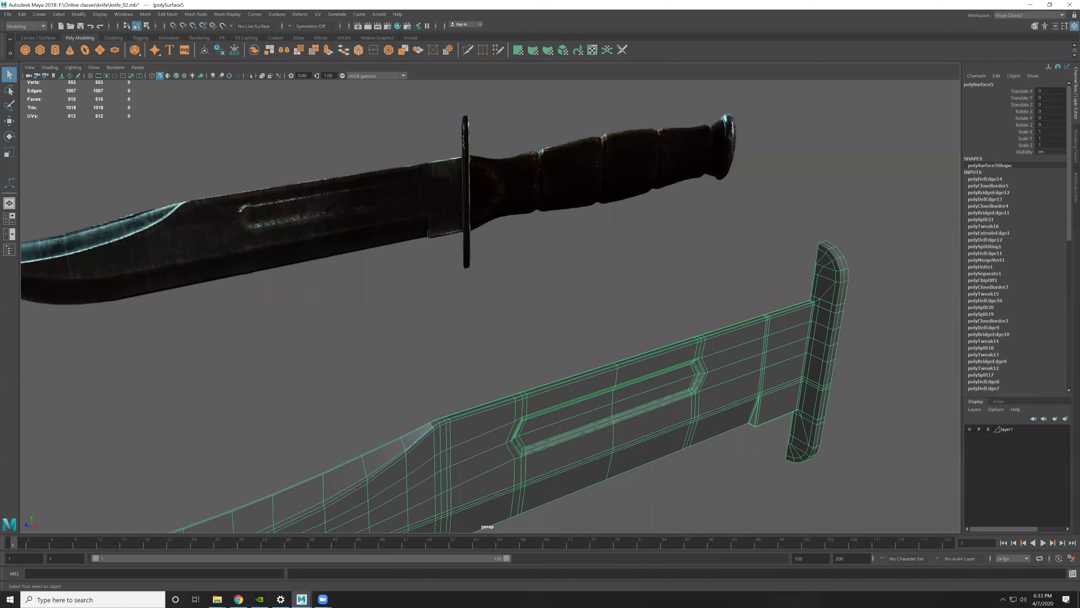
mouse_move(693, 399)
left_mouse_down("alt")
mouse_move(553, 330)
mouse_move(581, 360)
left_mouse_up("alt")
mouse_move(580, 360)
right_mouse_down("alt")
mouse_move(520, 341)
mouse_move(808, 510)
mouse_move(658, 391)
right_mouse_up("alt")
Step: Delete all construction history from the half knife mesh
key("w")
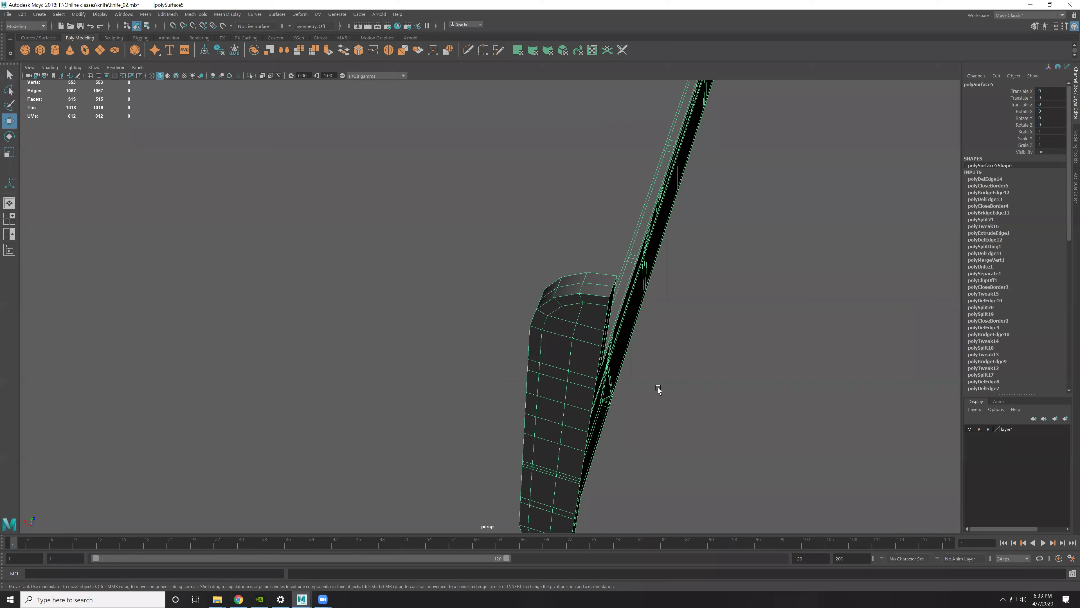
right_click_drag(620, 334, 642, 323, "alt")
mouse_move(641, 322)
left_mouse_down("alt")
mouse_move(675, 272)
mouse_move(574, 309)
left_mouse_up("alt")
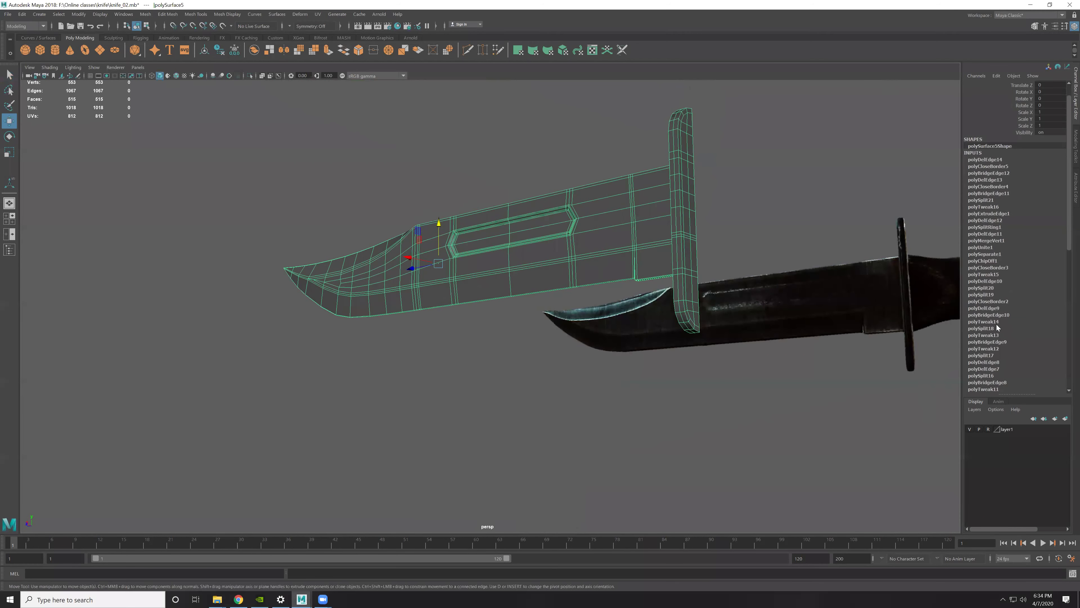
scroll(1012, 256, "down", 5)
left_click(21, 14)
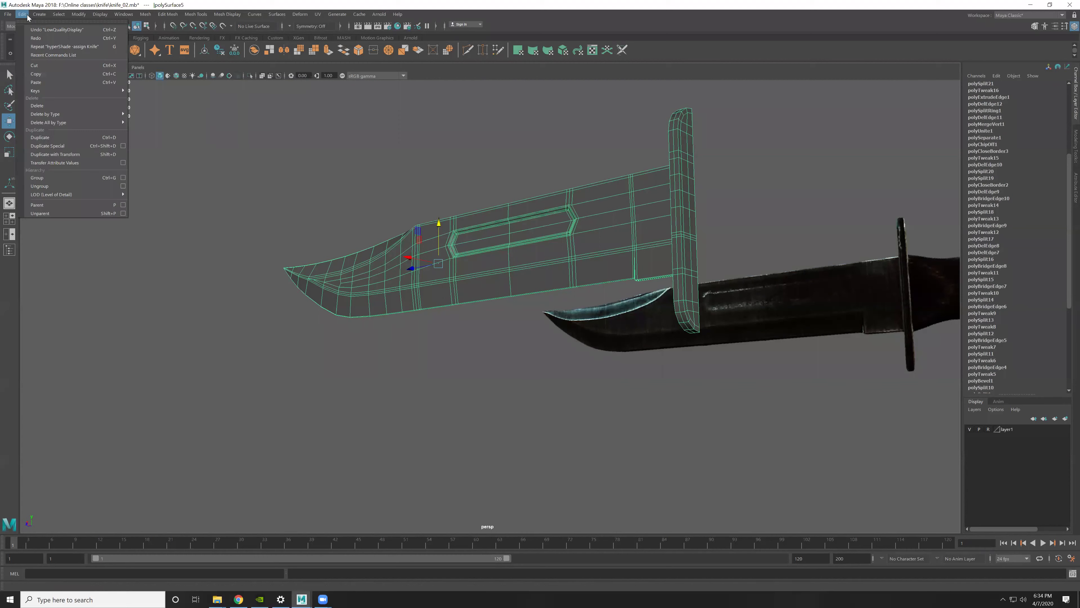
left_click(153, 132)
Step: Snap the mesh pivot to the centre vertex
mouse_move(157, 135)
left_mouse_down("alt")
mouse_move(579, 279)
mouse_move(547, 361)
mouse_move(508, 337)
mouse_move(493, 391)
mouse_move(547, 400)
mouse_move(363, 404)
mouse_move(667, 409)
mouse_move(721, 421)
mouse_move(689, 356)
left_mouse_up("alt")
key("d")
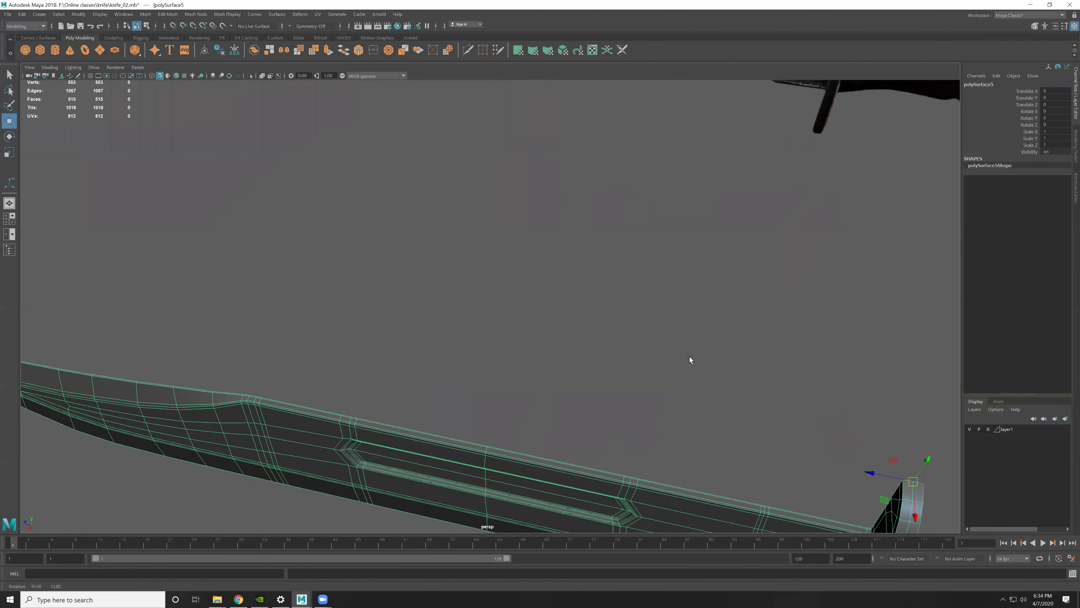
right_click_drag(690, 357, 664, 433, "alt")
mouse_move(663, 433)
left_mouse_down("alt")
mouse_move(651, 410)
mouse_move(634, 483)
left_mouse_up("alt")
scroll(557, 438, "up", 3)
middle_click_drag(558, 439, 533, 375, "alt")
Step: Duplicate the half knife and set the copy's Scale X to -1 to mirror it
key("ctrl+d")
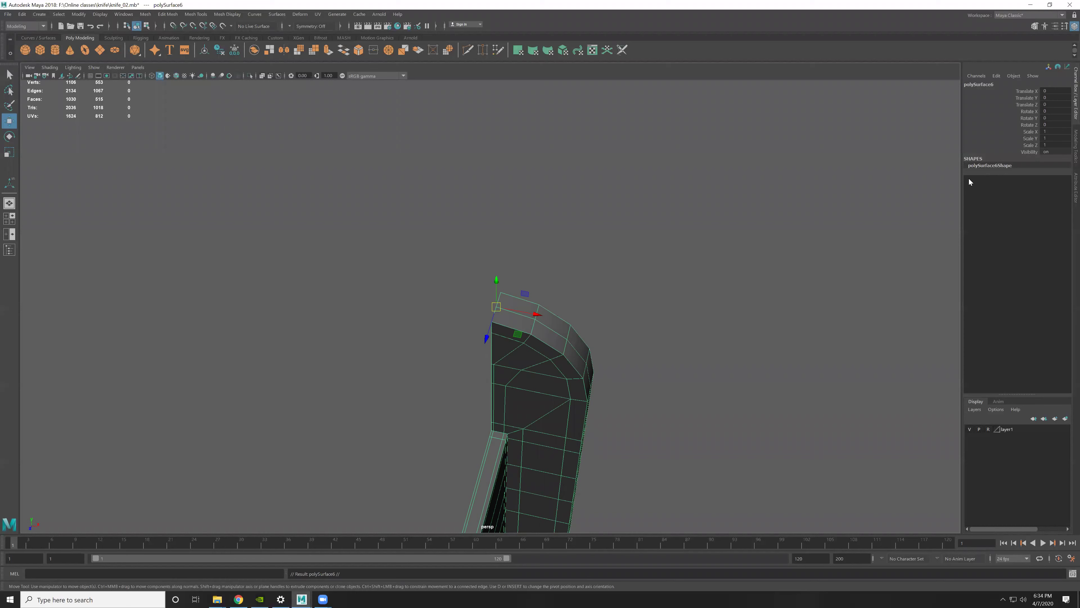
left_click(1054, 132)
type("1")
key("Return")
Step: Combine both knife halves into a single mesh
left_click(396, 335)
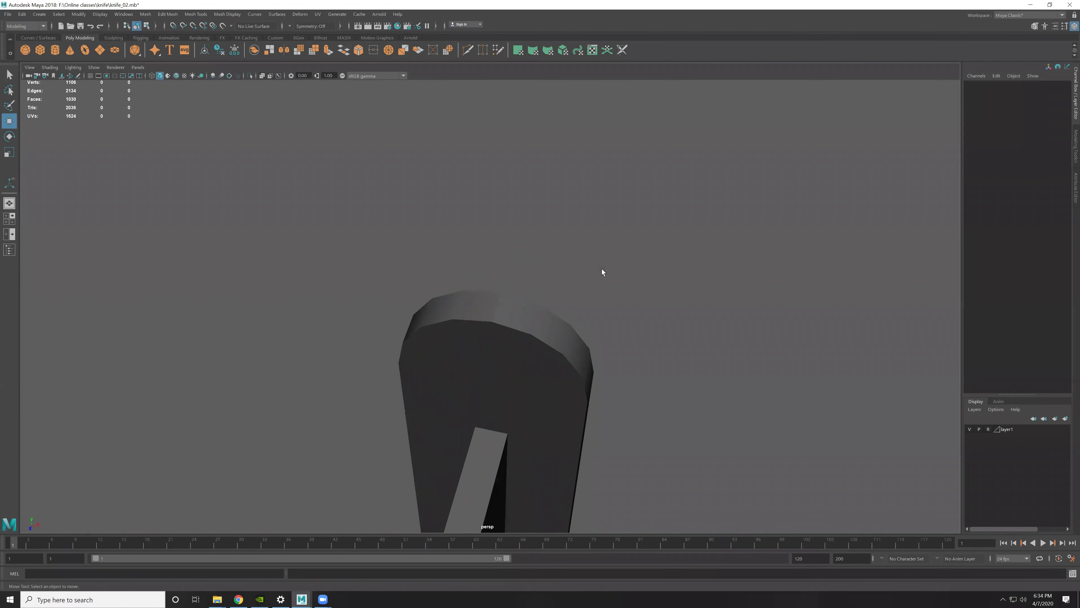
left_click_drag(601, 268, 430, 409)
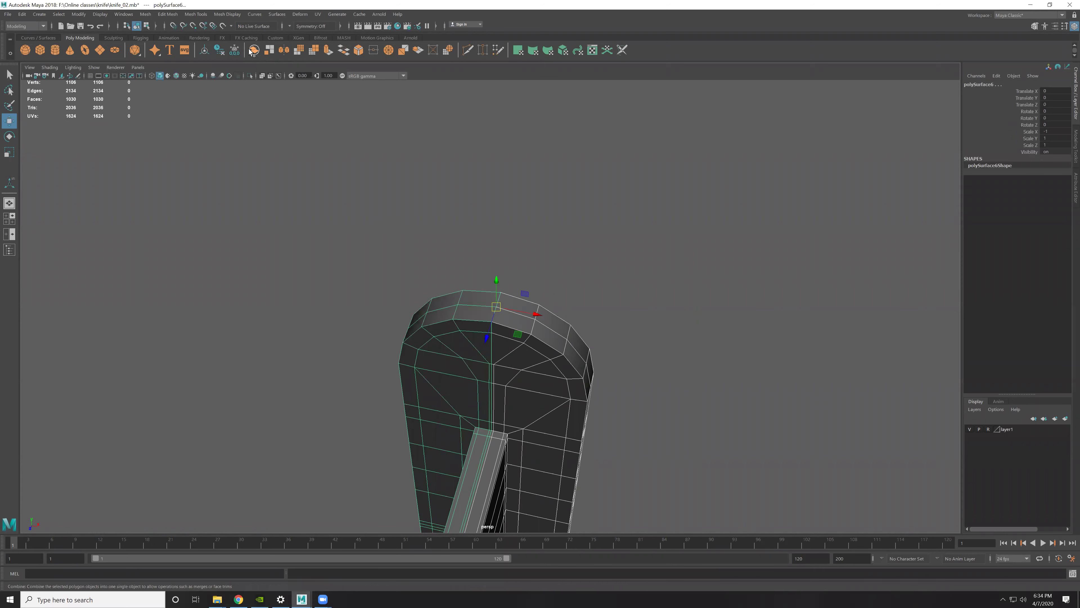
right_click_drag(360, 159, 543, 356, "shift")
middle_click_drag(495, 371, 519, 294, "alt")
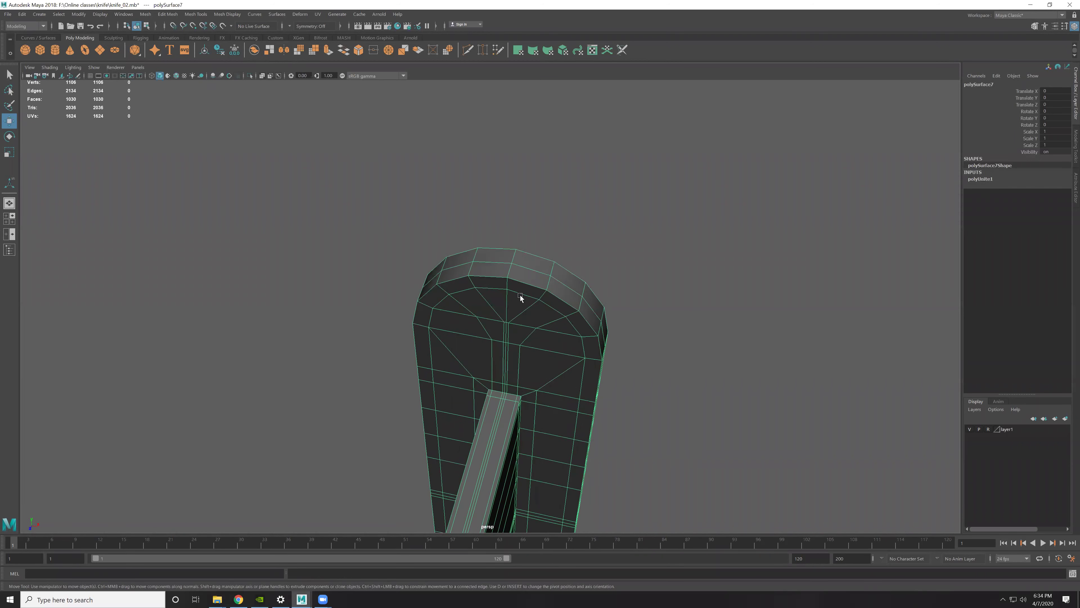
Step: Merge all vertices of the combined mesh with a 0.001 threshold to weld the centre seam
key("F9")
left_click_drag(368, 295, 521, 330, "alt")
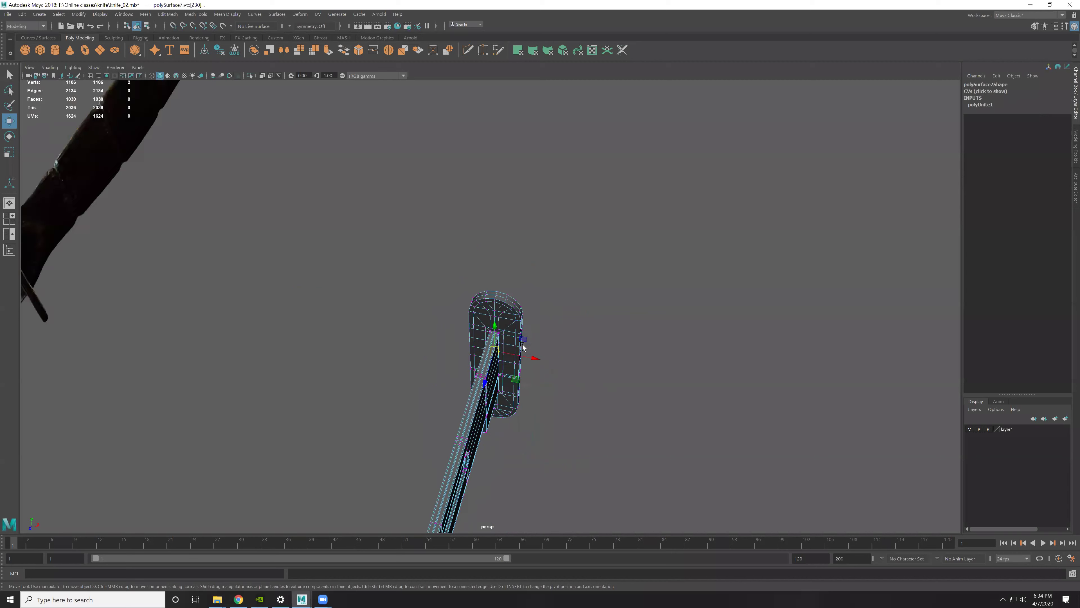
left_click_drag(287, 199, 703, 469)
scroll(538, 365, "up", 5)
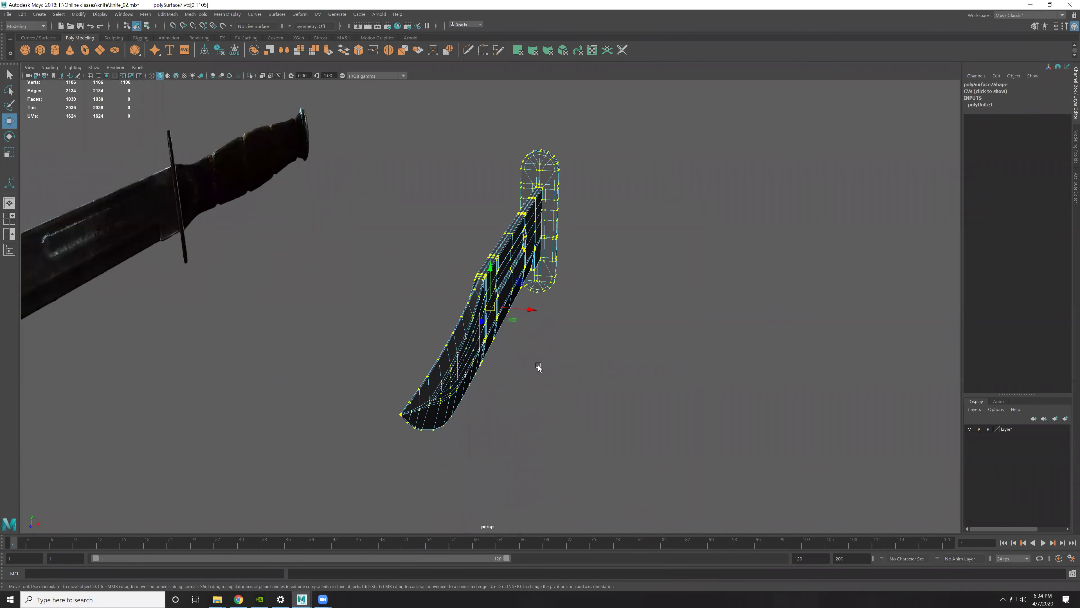
scroll(471, 363, "up", 3)
mouse_move(471, 363)
left_mouse_down("alt")
mouse_move(393, 298)
mouse_move(379, 378)
mouse_move(432, 306)
mouse_move(566, 303)
mouse_move(545, 225)
left_mouse_up("alt")
mouse_move(497, 340)
left_mouse_down("alt")
mouse_move(525, 290)
mouse_move(526, 343)
mouse_move(351, 347)
left_mouse_up("alt")
right_click_drag(350, 345, 352, 297, "shift")
type("0.001")
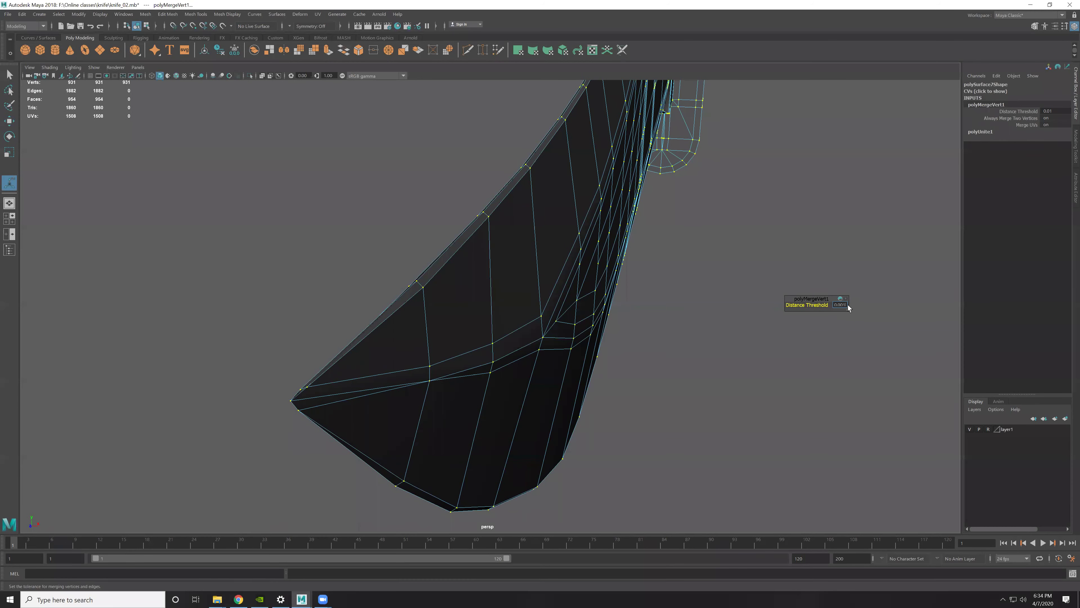
key("Return")
key("q")
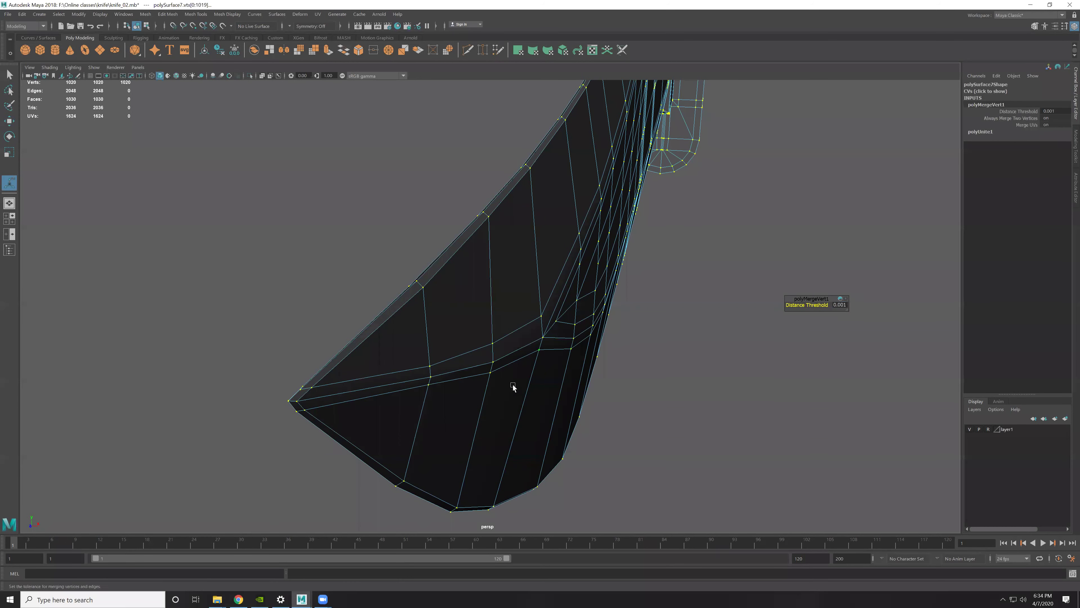
Step: Select and frame the edge loop along the blade, undoing the unwanted edits
double_click(391, 306)
key("f")
mouse_move(391, 307)
left_mouse_down("alt")
mouse_move(592, 258)
mouse_move(740, 364)
left_mouse_up("alt")
middle_click_drag(740, 364, 781, 332, "alt")
mouse_move(781, 332)
left_mouse_down("alt")
mouse_move(634, 413)
mouse_move(602, 475)
mouse_move(607, 415)
left_mouse_up("alt")
key("ctrl+z")
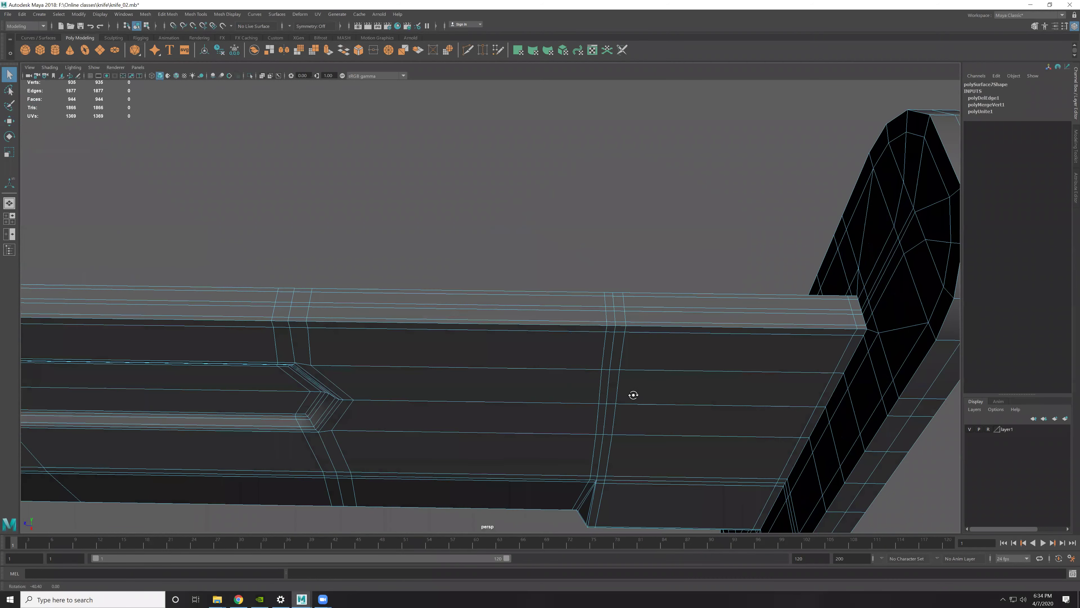
key("ctrl+z")
Step: Try deleting the selected edges with Ctrl+Delete, then undo the deletion
mouse_move(632, 398)
right_mouse_down("alt")
mouse_move(630, 416)
mouse_move(705, 300)
right_mouse_up("alt")
key("F8")
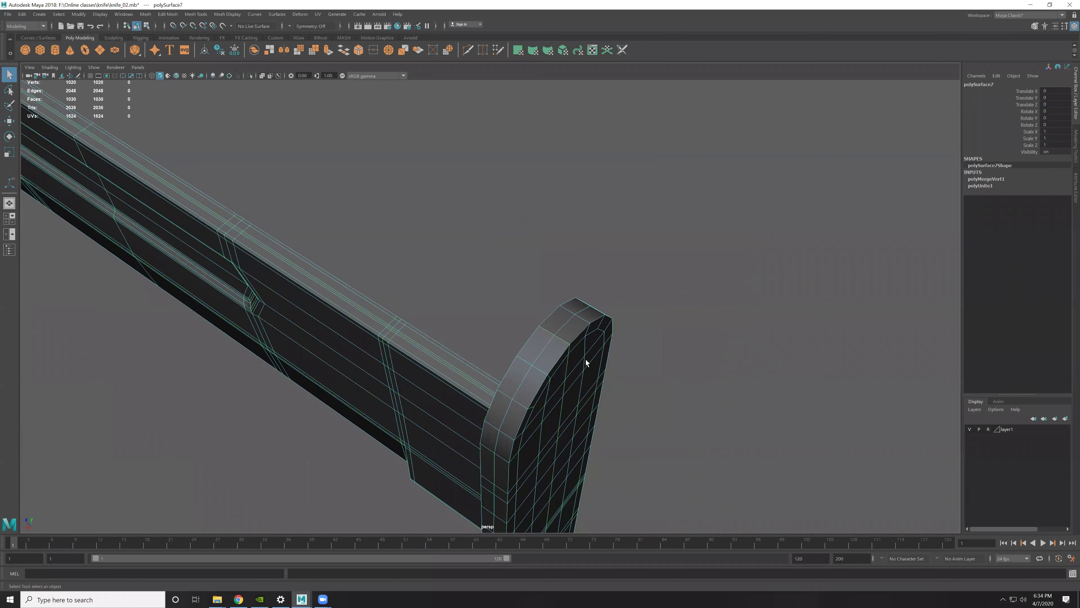
key("F10")
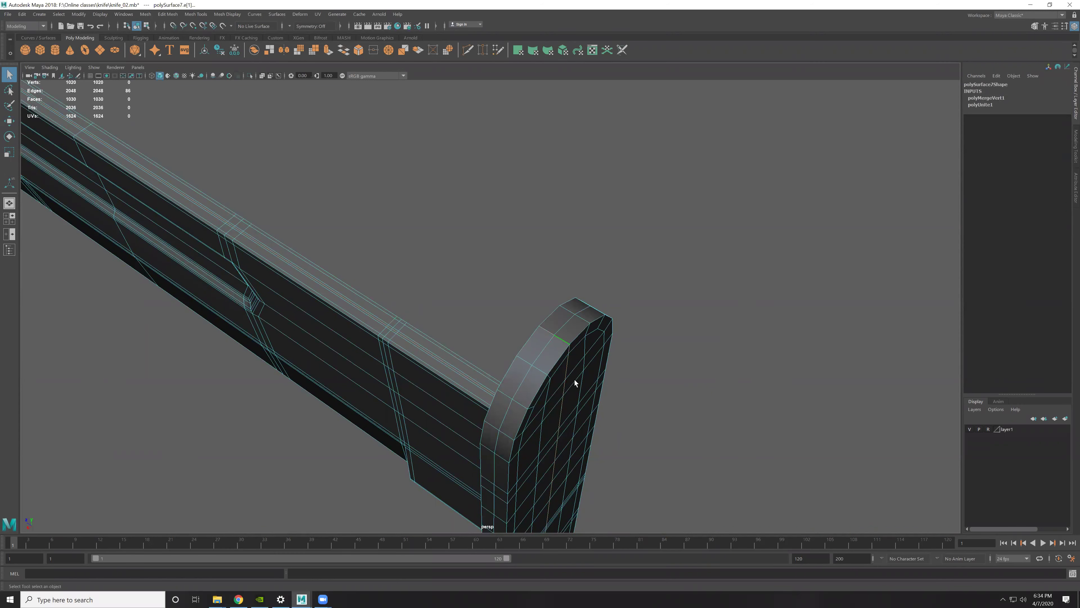
key("ctrl+Delete")
key("ctrl+z")
right_click_drag(613, 324, 661, 313)
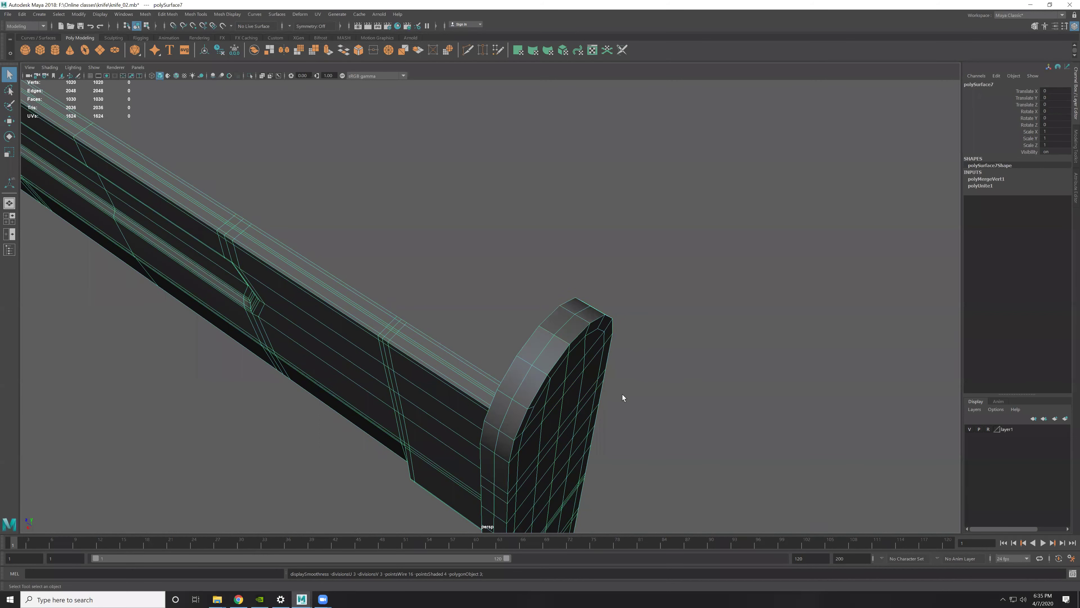
scroll(621, 395, "down", 3)
mouse_move(675, 448)
left_mouse_down("alt")
mouse_move(601, 256)
mouse_move(449, 301)
mouse_move(482, 294)
mouse_move(403, 293)
mouse_move(622, 379)
mouse_move(680, 379)
mouse_move(642, 392)
mouse_move(537, 330)
left_mouse_up("alt")
scroll(462, 321, "up", 5)
Step: Select an edge on the guard and check the mesh in smooth preview
left_click(537, 331)
mouse_move(550, 271)
left_mouse_down("alt")
mouse_move(614, 470)
mouse_move(577, 361)
left_mouse_up("alt")
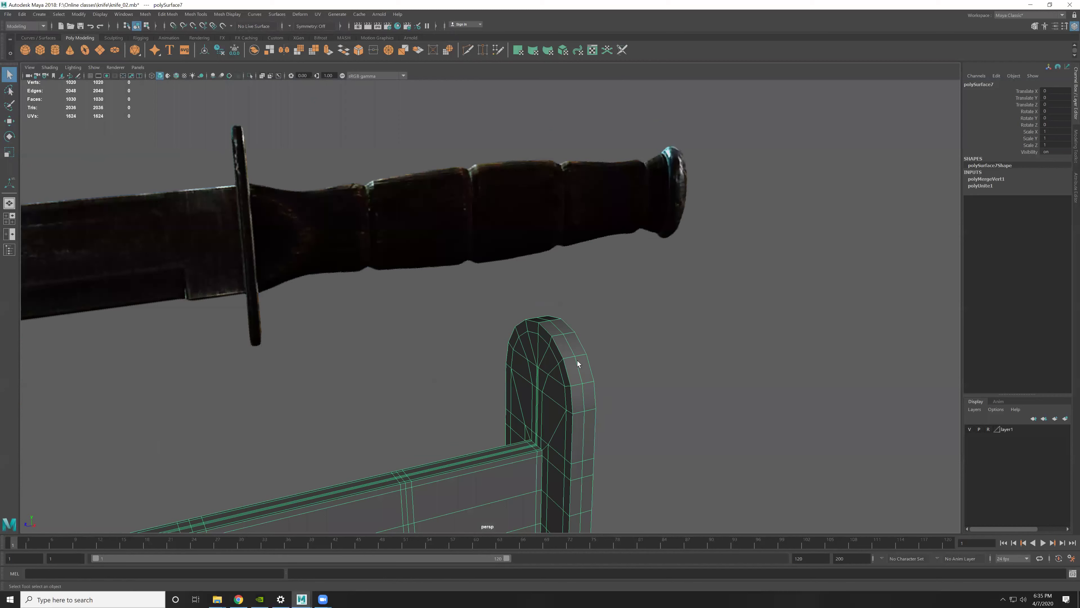
key("F10")
left_click(580, 368)
key("3")
left_click_drag(661, 441, 579, 410, "alt")
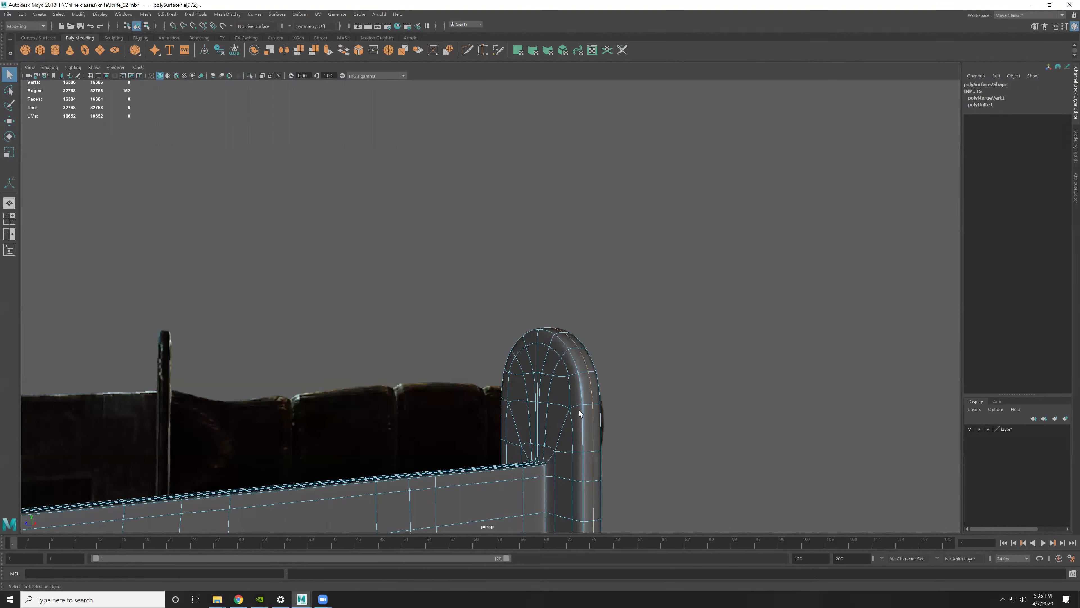
key("F8")
left_click(657, 303)
Step: Scale the guard's side edges outward along X to widen it slightly
mouse_move(636, 427)
left_mouse_down("alt")
mouse_move(542, 407)
mouse_move(583, 415)
mouse_move(473, 352)
left_mouse_up("alt")
left_click(543, 408)
key("F10")
key("r")
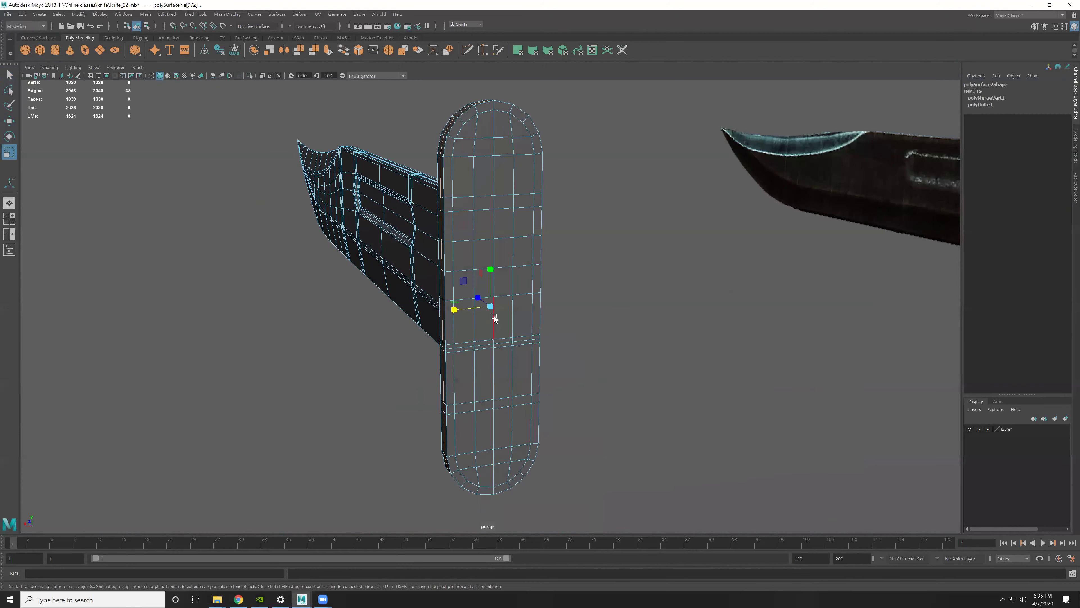
mouse_move(596, 373)
left_mouse_down("alt")
mouse_move(575, 367)
mouse_move(517, 421)
mouse_move(611, 409)
left_mouse_up("alt")
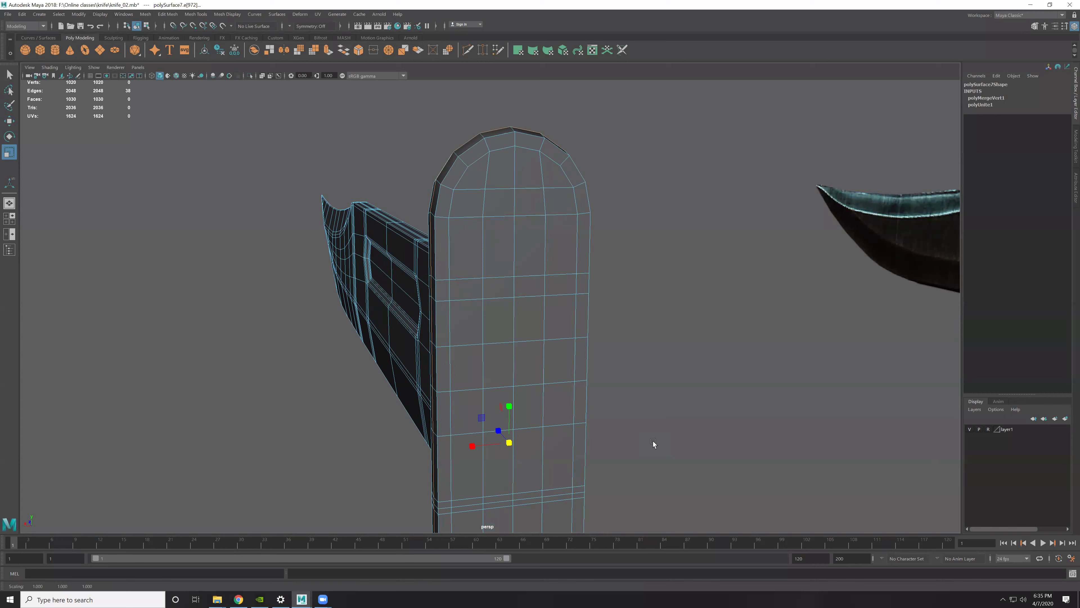
mouse_move(472, 445)
left_mouse_down()
mouse_move(710, 435)
mouse_move(571, 234)
left_mouse_up()
Step: Inspect the guard from several angles in smooth preview, then return to cage display
key("F8")
left_click_drag(594, 190, 566, 272, "alt")
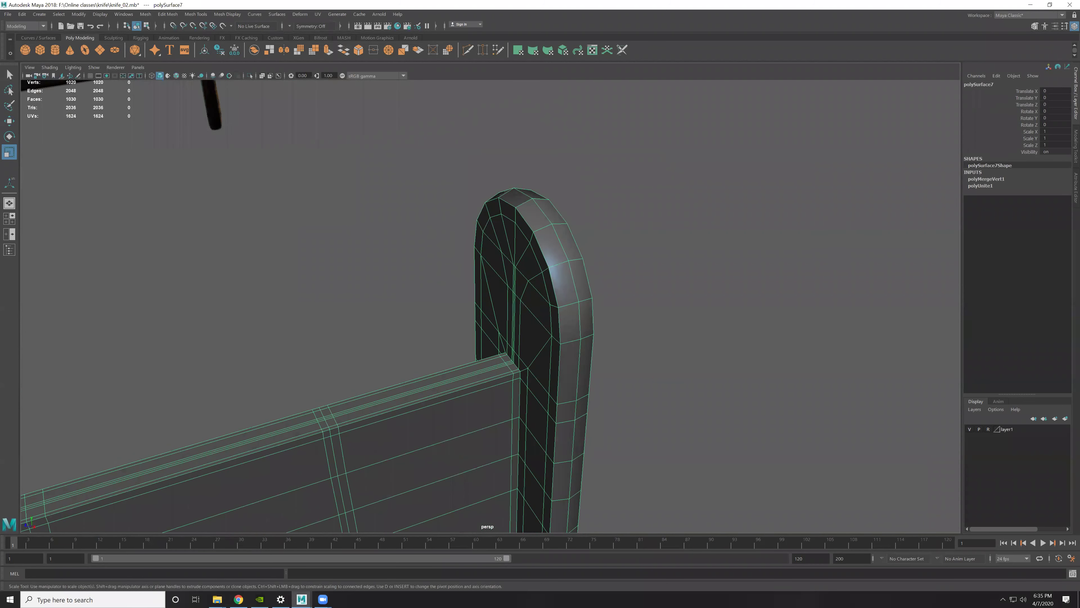
right_click_drag(571, 241, 632, 349, "alt")
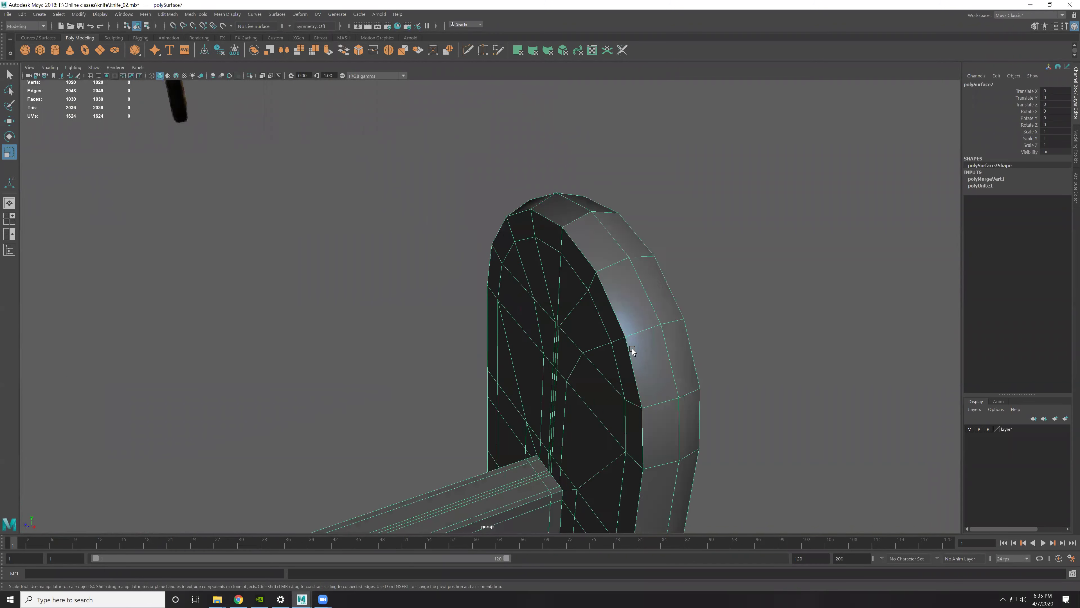
mouse_move(608, 283)
left_mouse_down("alt")
mouse_move(579, 287)
mouse_move(573, 302)
mouse_move(539, 274)
left_mouse_up("alt")
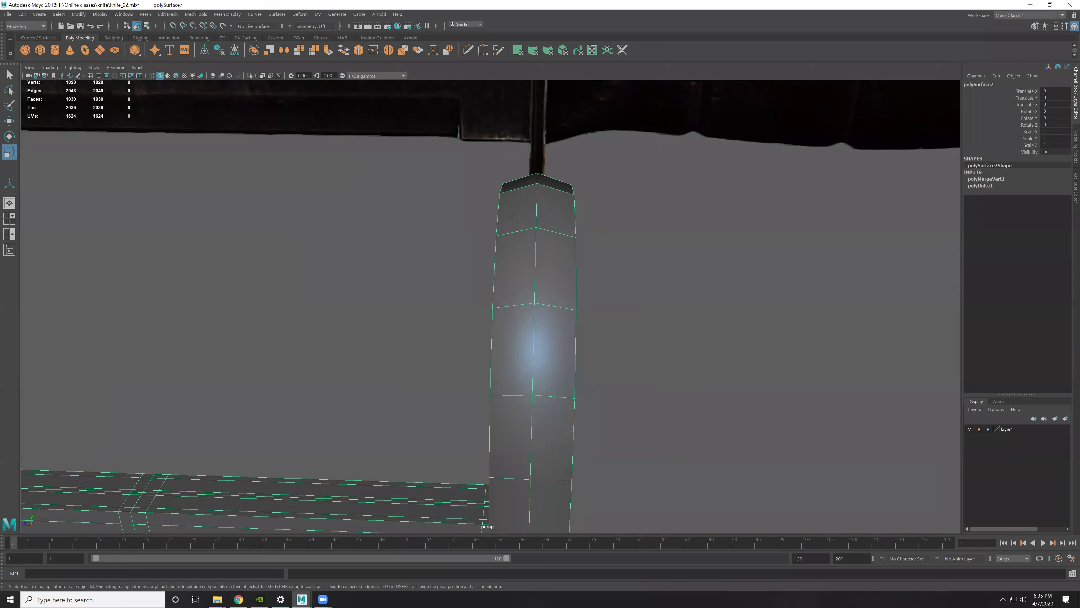
left_click_drag(545, 314, 618, 272, "alt")
key("3")
mouse_move(599, 317)
left_mouse_down("alt")
mouse_move(663, 346)
mouse_move(589, 276)
mouse_move(525, 270)
mouse_move(555, 367)
mouse_move(570, 352)
mouse_move(585, 357)
mouse_move(632, 294)
mouse_move(611, 275)
left_mouse_up("alt")
left_click(557, 332)
key("1")
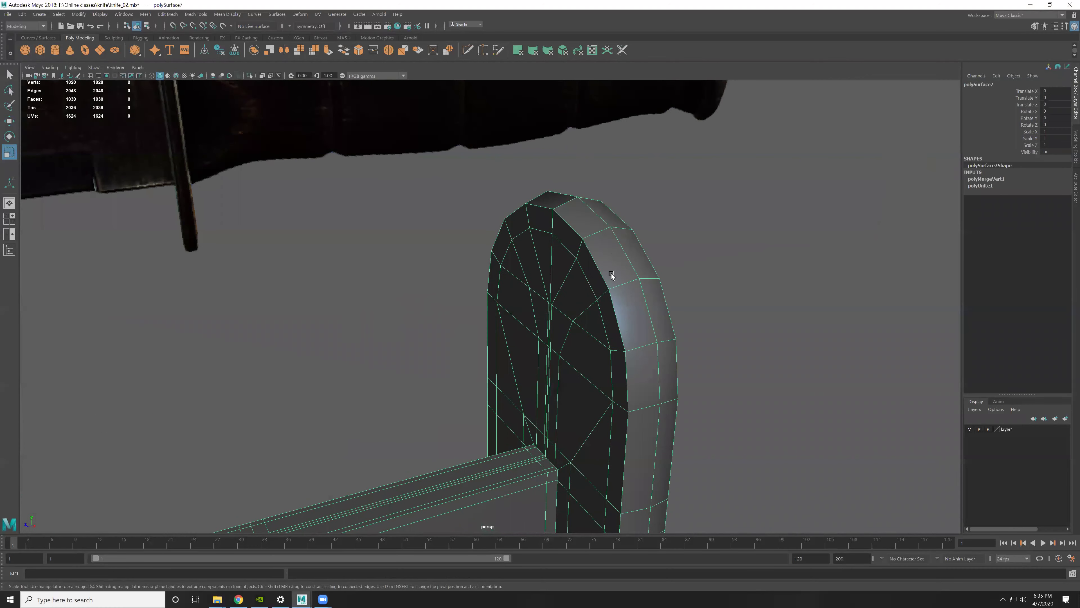
Step: Cut a support edge loop along the guard's rounded rim with Multi-Cut and check it smoothed
right_click_drag(612, 275, 593, 273, "shift")
left_click(621, 285, "ctrl")
left_click_drag(663, 290, 492, 311, "alt")
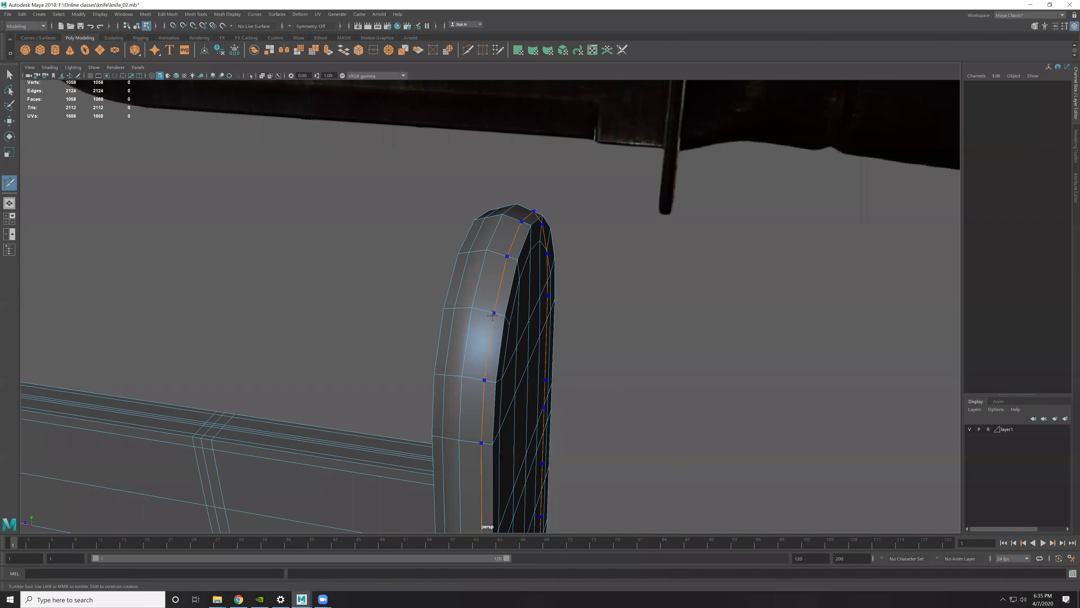
key("w")
key("3")
left_click(583, 340)
mouse_move(536, 339)
left_mouse_down("alt")
mouse_move(586, 338)
mouse_move(587, 326)
mouse_move(603, 348)
mouse_move(569, 391)
left_mouse_up("alt")
left_click(569, 391)
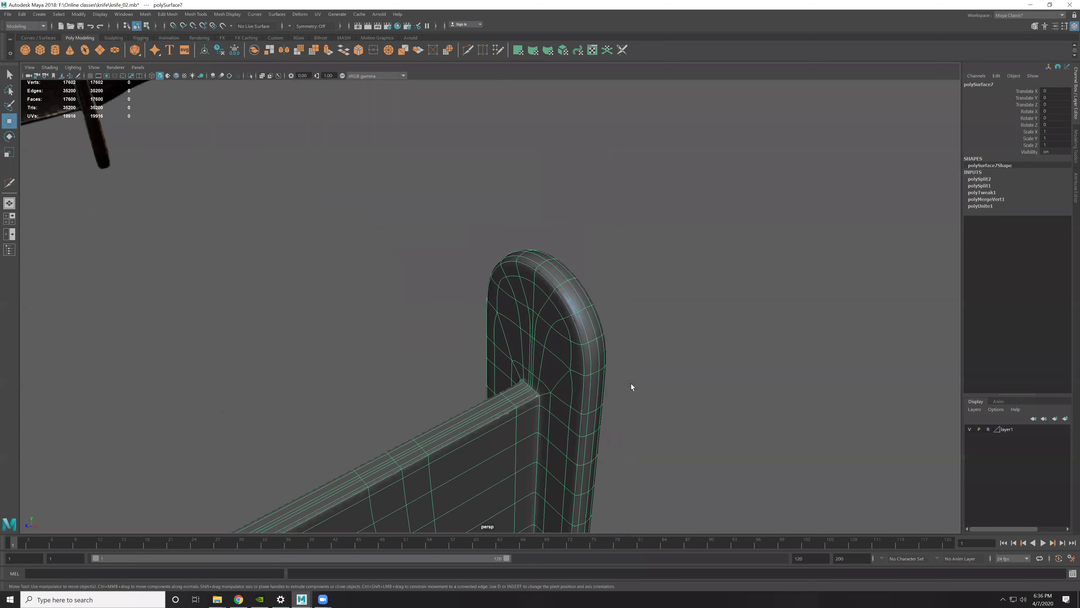
key("f")
key("1")
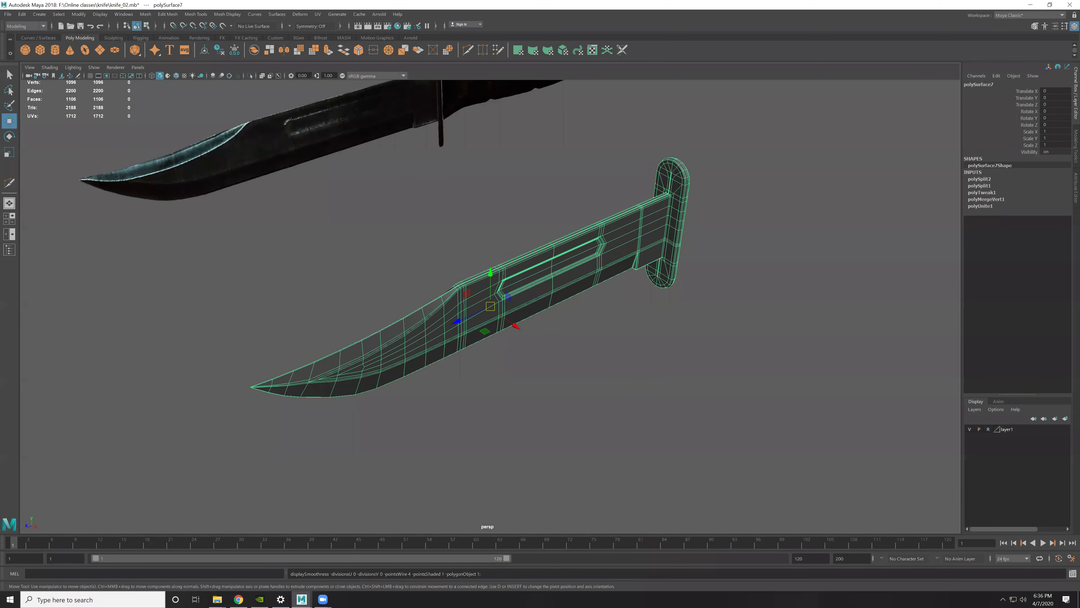
Step: Orbit around the knife, toggling smooth preview on and off
mouse_move(716, 234)
right_mouse_down("alt")
mouse_move(680, 320)
mouse_move(725, 367)
right_mouse_up("alt")
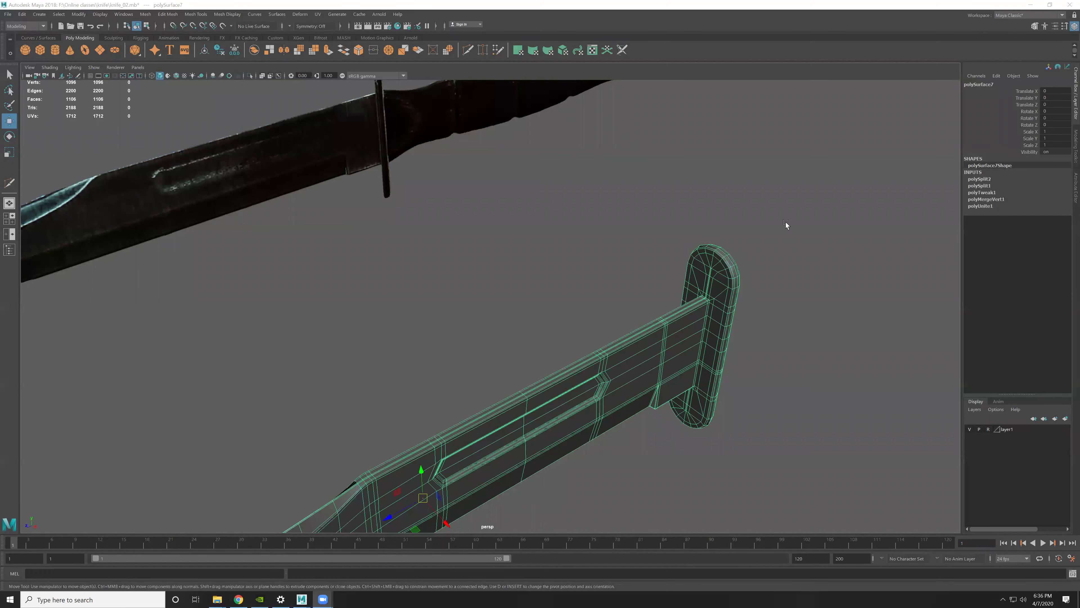
mouse_move(762, 299)
left_mouse_down("alt")
mouse_move(744, 337)
mouse_move(789, 301)
mouse_move(680, 283)
mouse_move(724, 351)
mouse_move(625, 282)
mouse_move(632, 345)
mouse_move(409, 278)
mouse_move(537, 313)
mouse_move(566, 297)
mouse_move(776, 380)
mouse_move(622, 325)
mouse_move(682, 333)
mouse_move(513, 297)
left_mouse_up("alt")
key("3")
left_click(409, 279)
left_click(512, 296)
key("1")
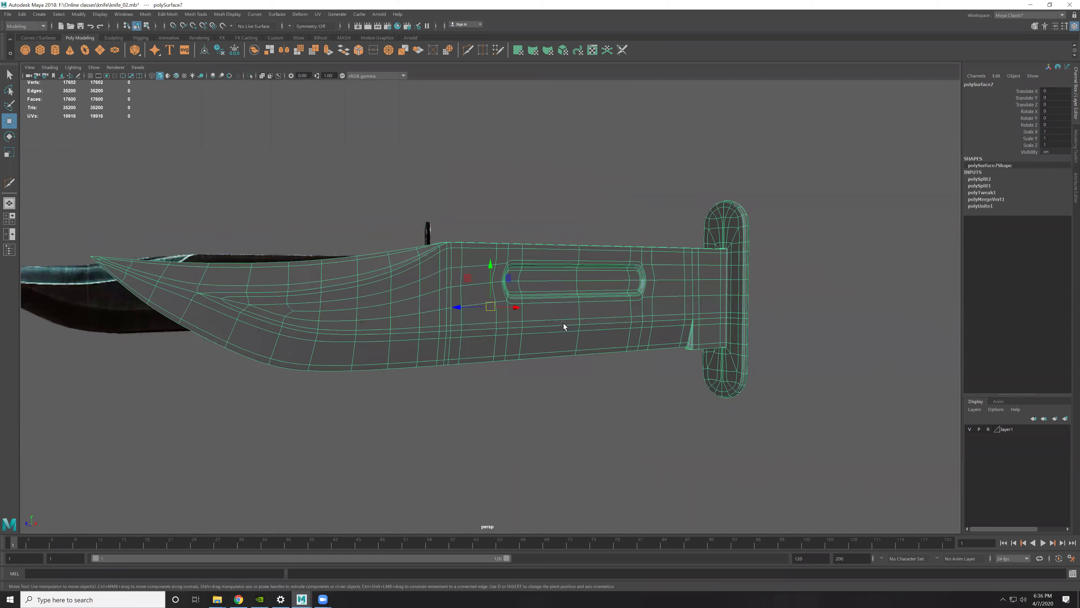
Step: View the guard and blade slot in smooth preview, toggling viewport colour management
mouse_move(665, 349)
left_mouse_down("alt")
mouse_move(472, 314)
mouse_move(611, 415)
mouse_move(677, 394)
mouse_move(494, 261)
left_mouse_up("alt")
scroll(511, 260, "up", 3)
scroll(501, 271, "down", 3)
scroll(405, 258, "down", 3)
key("3")
left_click_drag(463, 301, 329, 70, "alt")
left_click(343, 76)
left_click(343, 77)
scroll(718, 482, "up", 3)
mouse_move(719, 482)
left_mouse_down("alt")
mouse_move(571, 335)
mouse_move(777, 357)
mouse_move(678, 360)
mouse_move(740, 357)
mouse_move(574, 321)
mouse_move(682, 345)
mouse_move(489, 332)
mouse_move(398, 258)
mouse_move(410, 229)
mouse_move(562, 386)
mouse_move(540, 314)
mouse_move(270, 403)
mouse_move(607, 370)
mouse_move(636, 354)
left_mouse_up("alt")
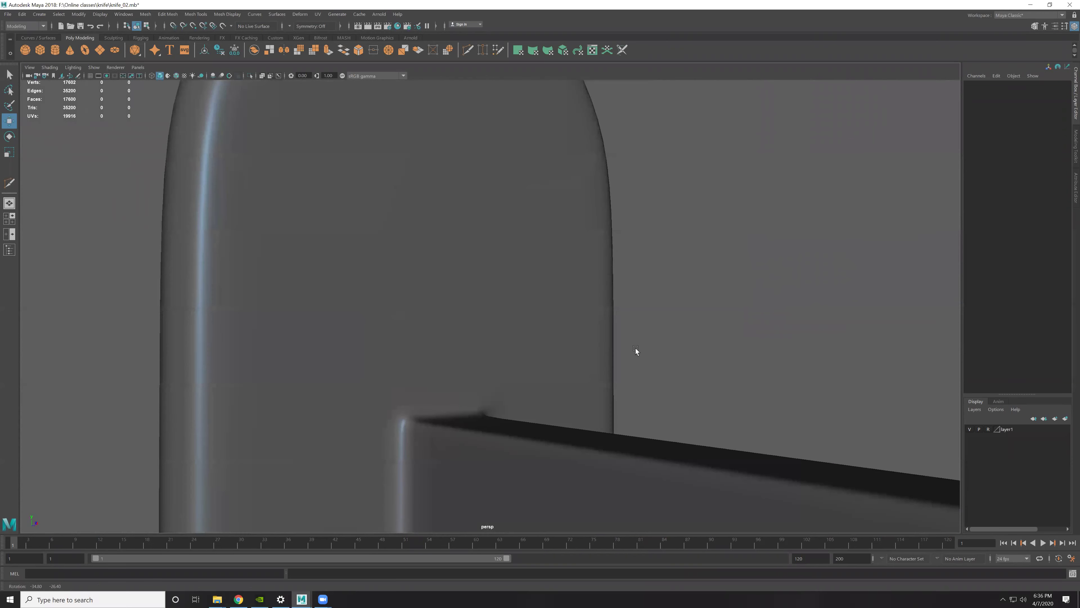
Step: Delete the extra edge loop on the guard
left_click(429, 426)
mouse_move(482, 425)
left_mouse_down("alt")
mouse_move(805, 367)
mouse_move(562, 380)
left_mouse_up("alt")
scroll(562, 380, "down", 3)
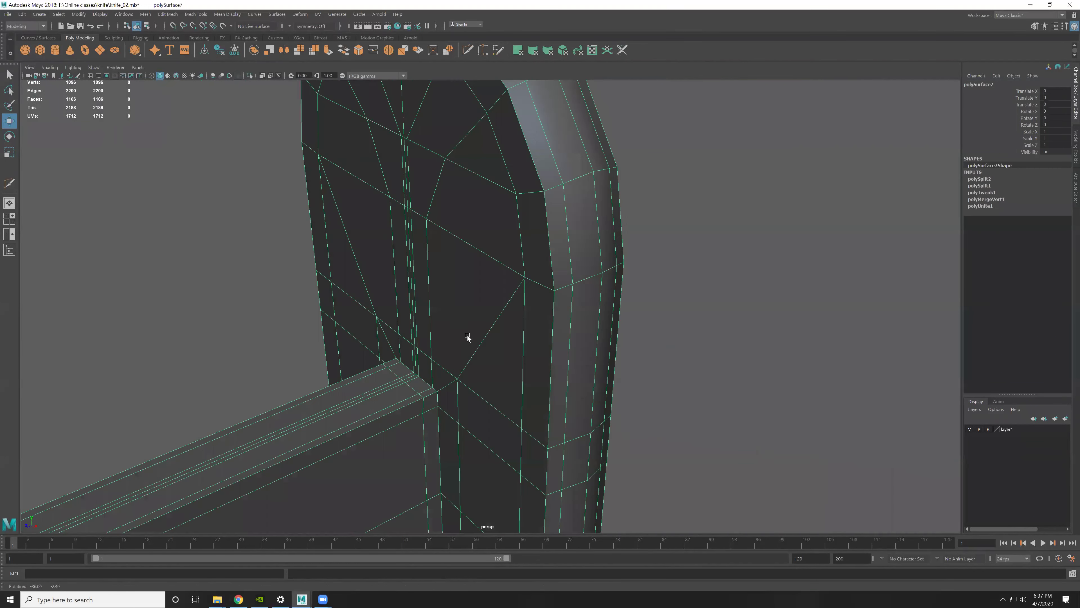
scroll(579, 302, "up", 3)
left_click_drag(473, 392, 503, 414, "alt")
double_click(502, 414)
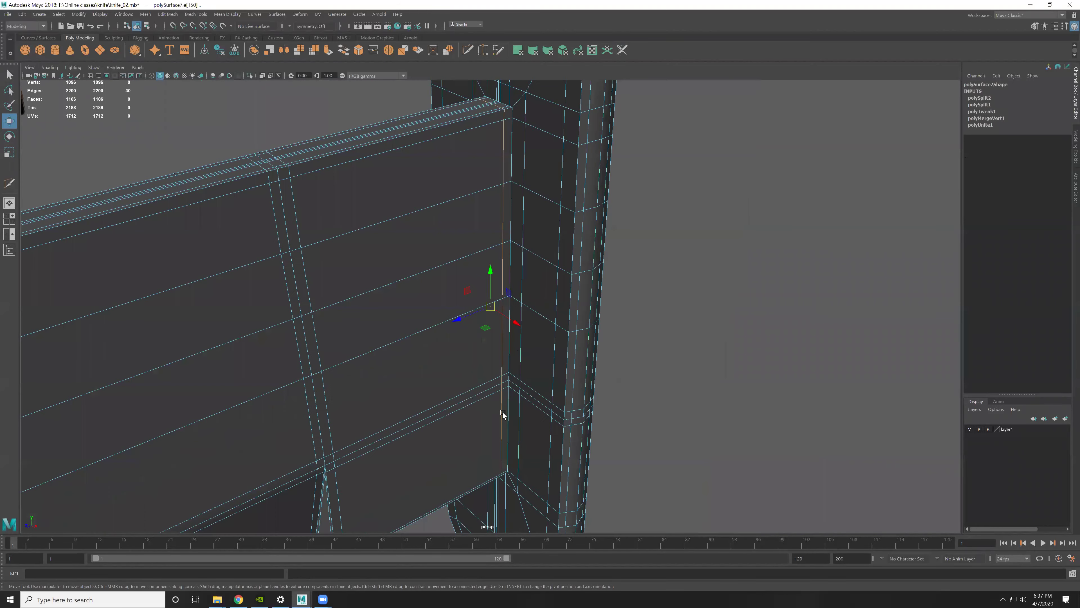
mouse_move(570, 369)
left_mouse_down("alt")
mouse_move(549, 409)
mouse_move(458, 415)
left_mouse_up("alt")
key("ctrl+Delete")
mouse_move(494, 341)
left_mouse_down("alt")
mouse_move(562, 306)
mouse_move(617, 340)
mouse_move(670, 313)
mouse_move(589, 313)
mouse_move(692, 352)
mouse_move(485, 357)
mouse_move(550, 313)
mouse_move(494, 403)
mouse_move(465, 214)
mouse_move(504, 285)
mouse_move(459, 202)
mouse_move(557, 292)
mouse_move(639, 272)
mouse_move(488, 266)
left_mouse_up("alt")
Step: Bevel the blade-guard junction edge loop with Chamfer off and Fraction 1
double_click(689, 347)
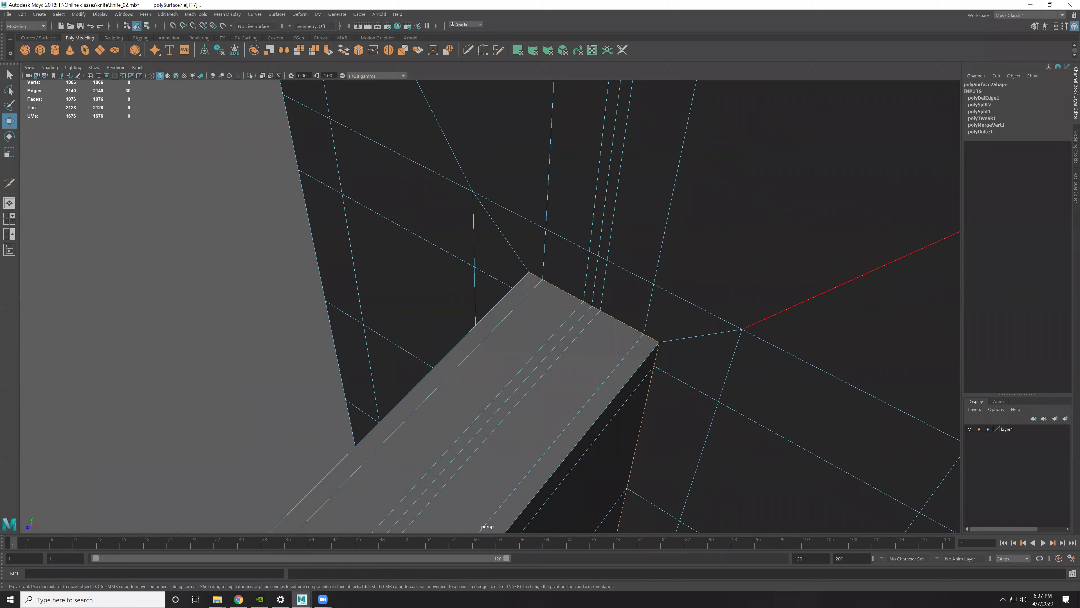
right_click(526, 272)
mouse_move(605, 248)
right_mouse_down("shift")
mouse_move(667, 251)
mouse_move(650, 248)
mouse_move(705, 345)
right_mouse_up("shift")
left_click_drag(687, 316, 687, 350, "alt")
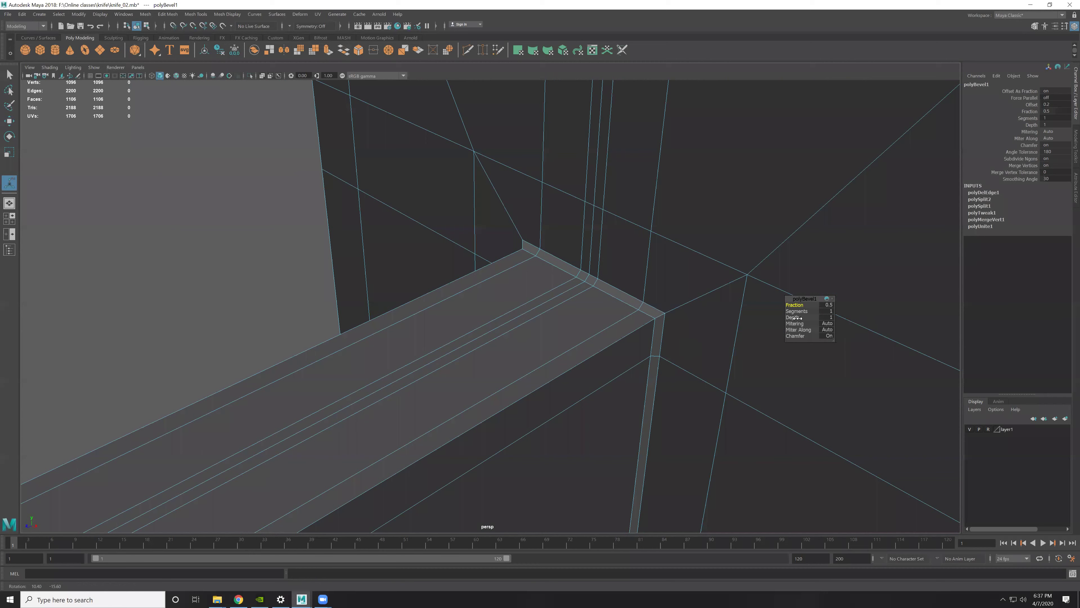
scroll(687, 349, "up", 2)
left_click(795, 335)
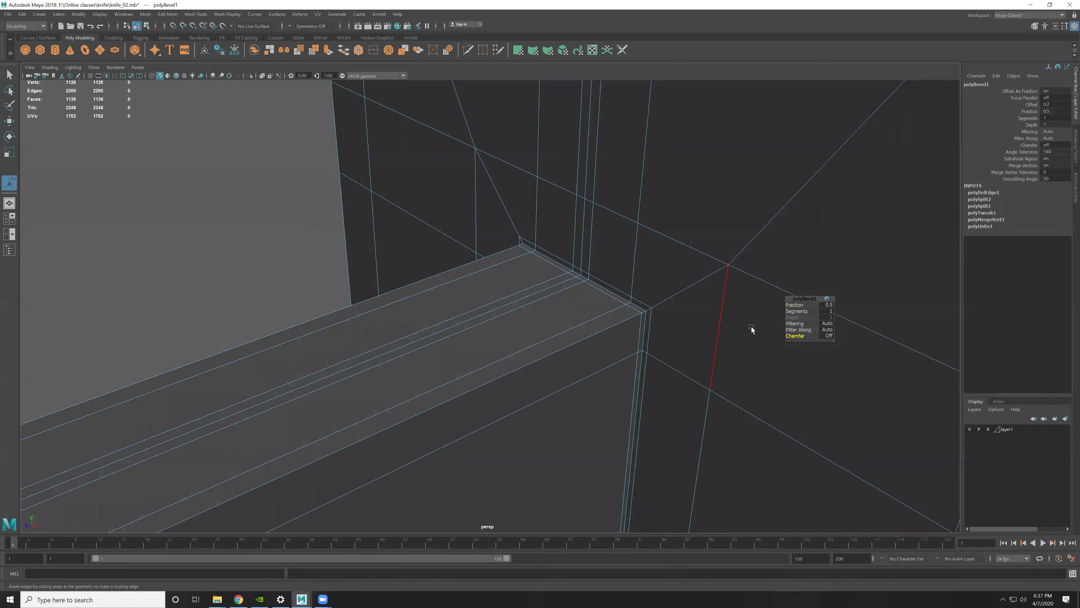
mouse_move(793, 305)
left_mouse_down()
mouse_move(643, 361)
mouse_move(636, 341)
left_mouse_up()
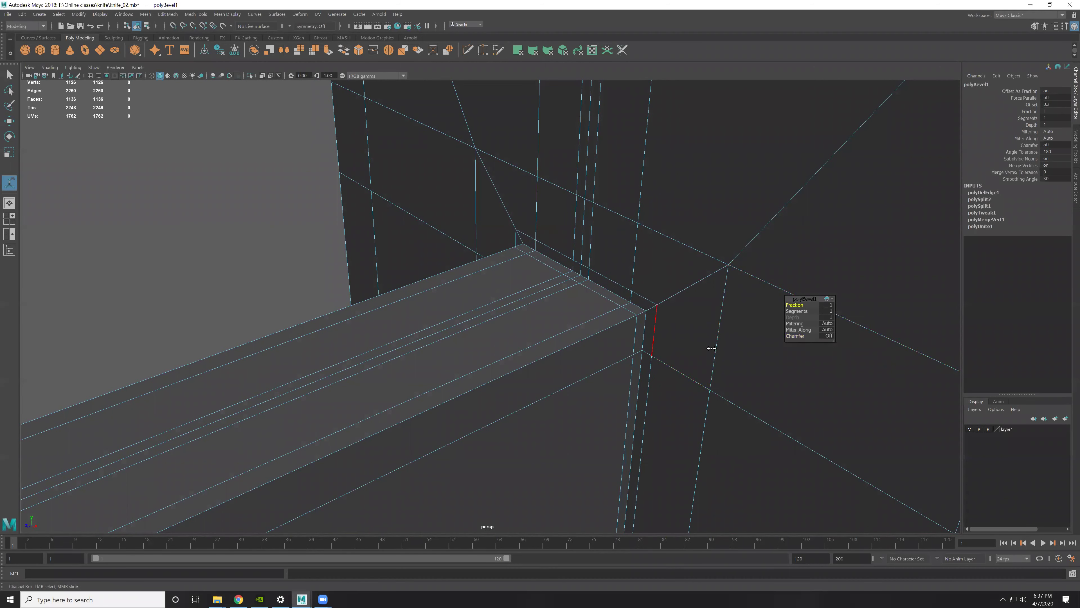
mouse_move(711, 369)
left_mouse_down("alt")
mouse_move(650, 415)
mouse_move(588, 327)
mouse_move(573, 340)
mouse_move(601, 340)
mouse_move(529, 273)
mouse_move(532, 386)
mouse_move(552, 375)
left_mouse_up("alt")
mouse_move(863, 297)
middle_mouse_down()
mouse_move(518, 311)
mouse_move(574, 301)
mouse_move(528, 345)
middle_mouse_up()
mouse_move(528, 345)
left_mouse_down("alt")
mouse_move(579, 283)
mouse_move(495, 367)
left_mouse_up("alt")
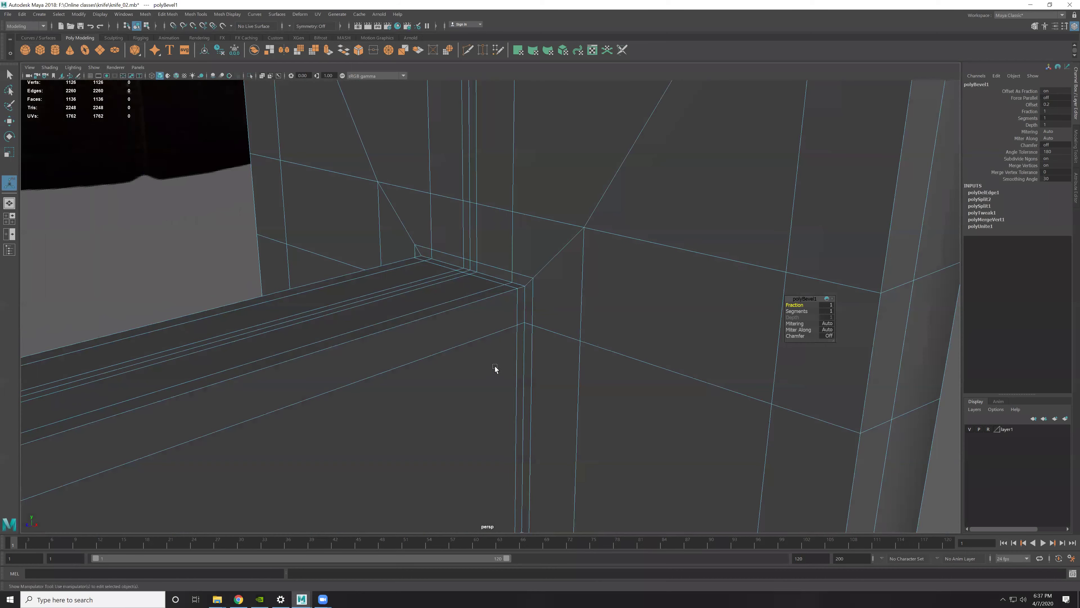
key("q")
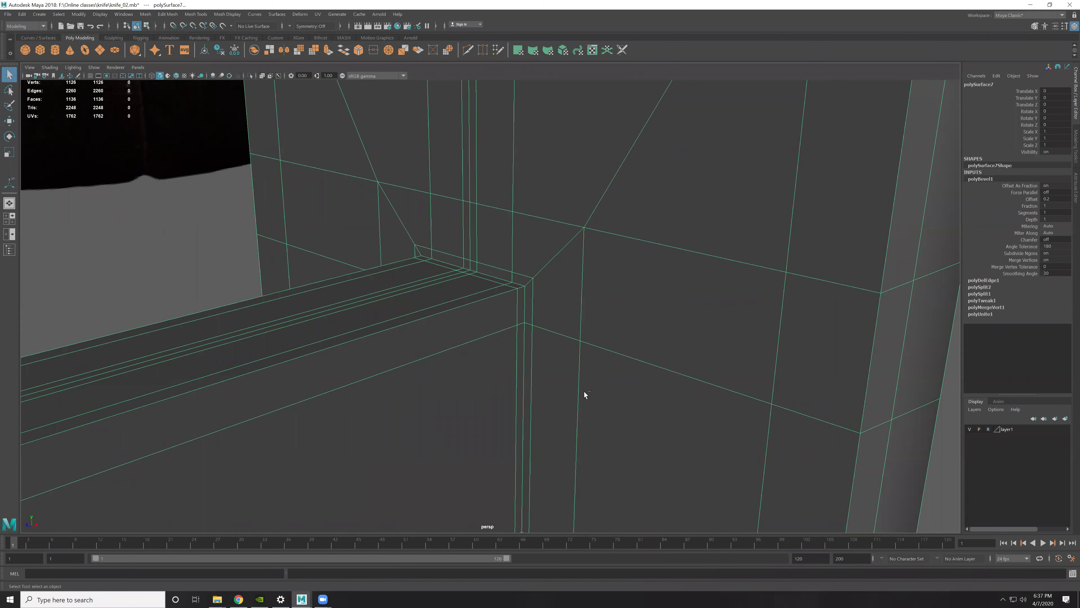
key("ctrl+a")
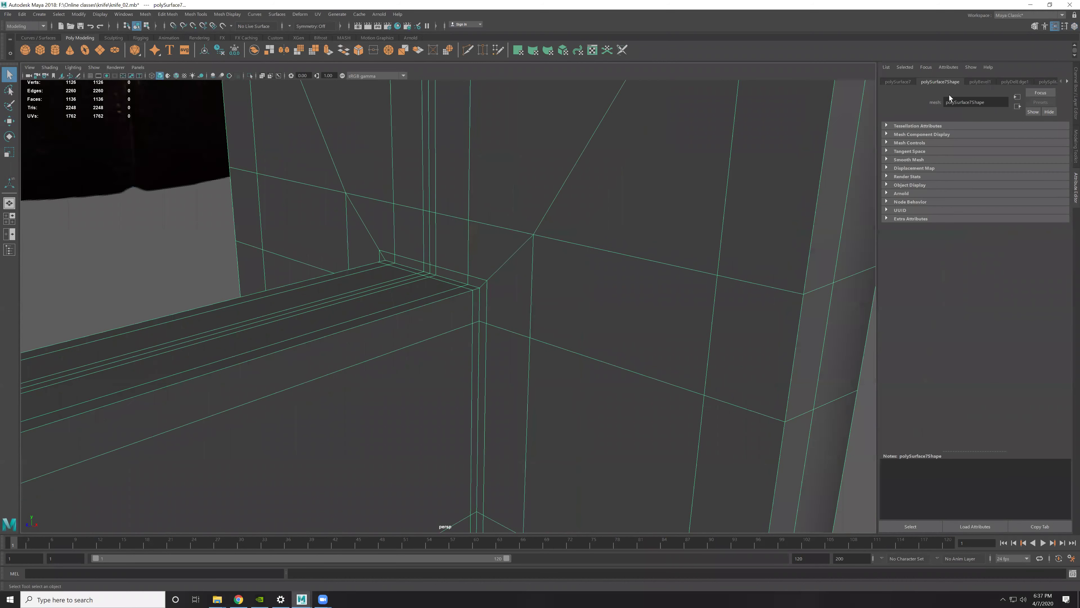
Step: Switch the bevel to an absolute offset and tune the Offset value toward 0.015
left_click(981, 81)
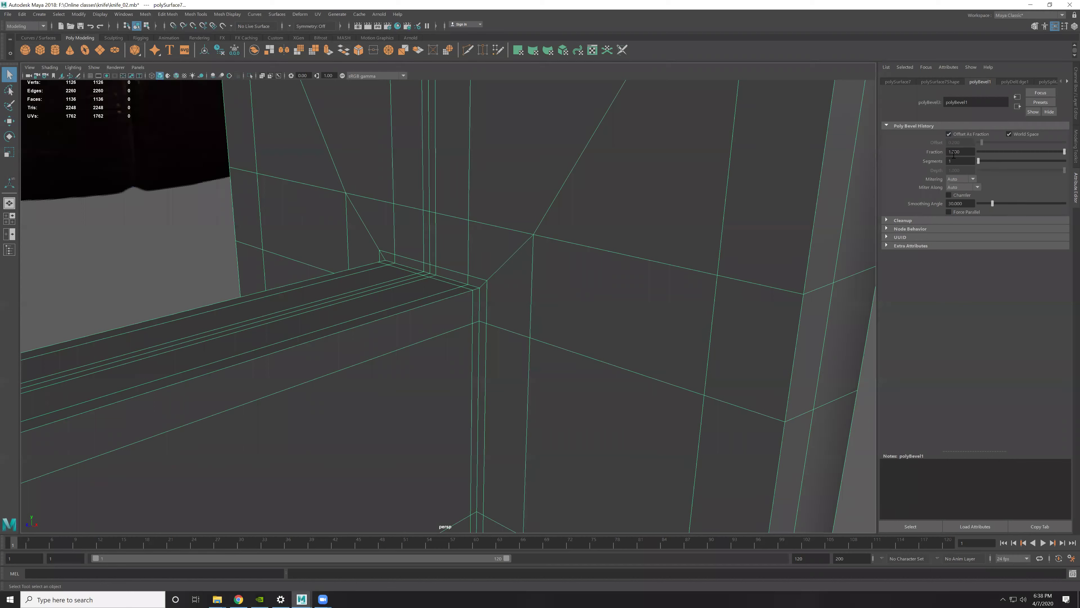
left_click(954, 135)
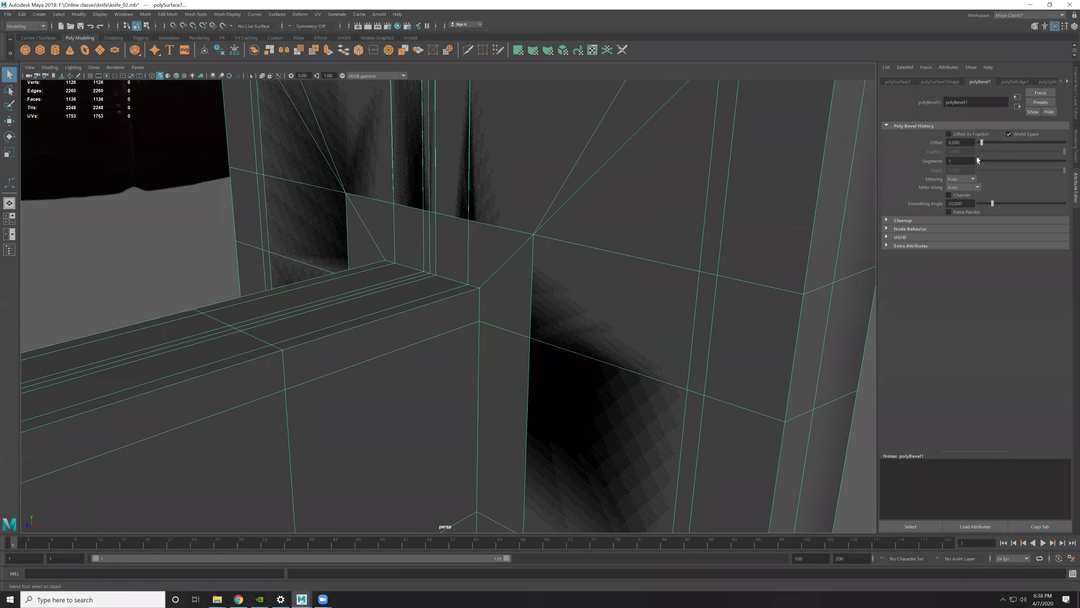
left_click_drag(982, 142, 978, 142)
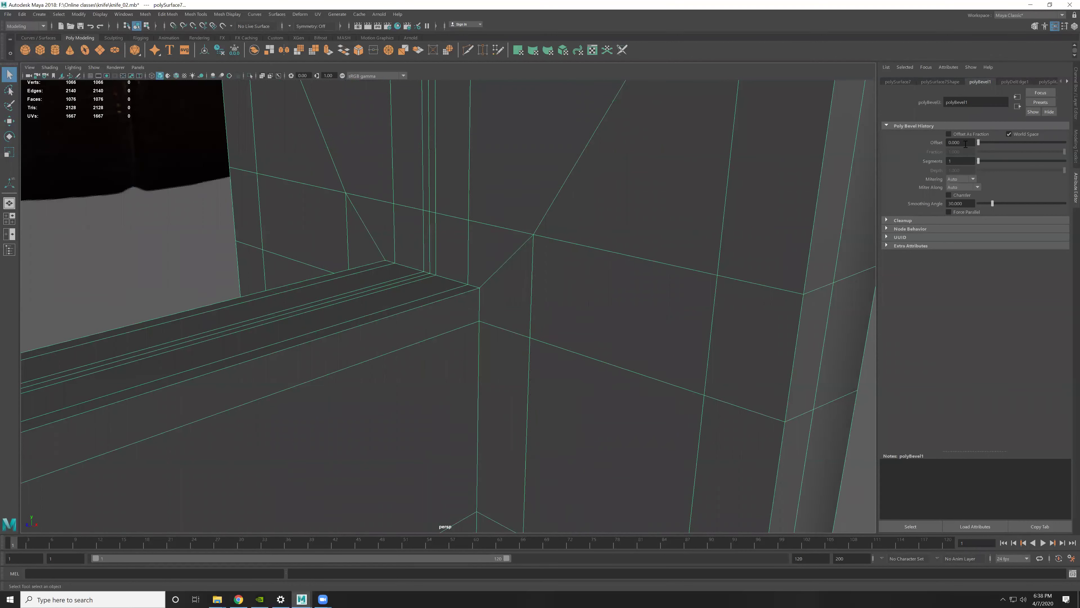
type("0.1")
key("Return")
type("0.")
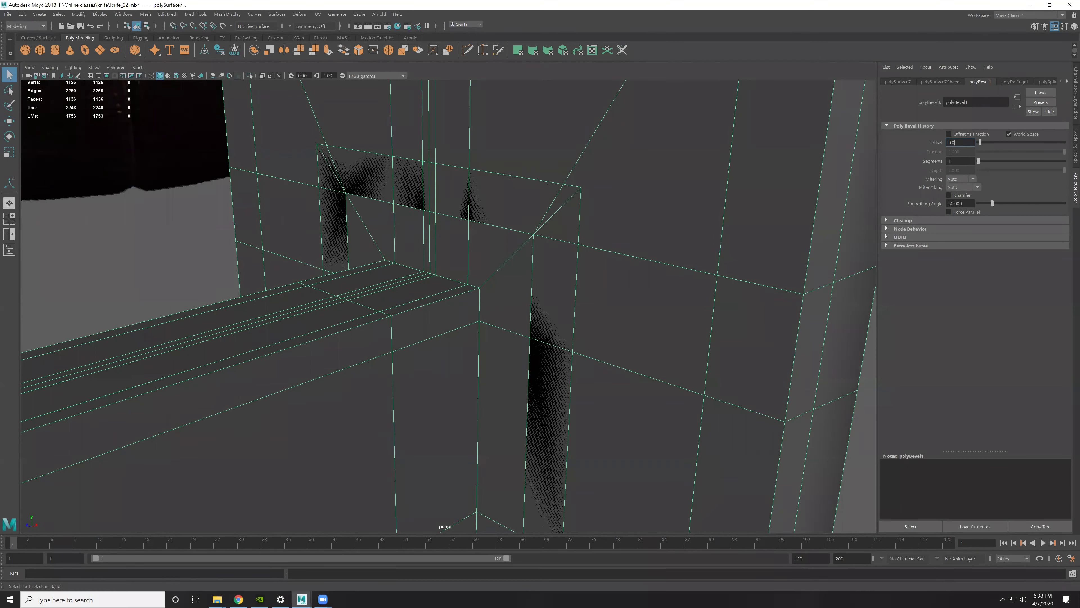
type("01")
key("Return")
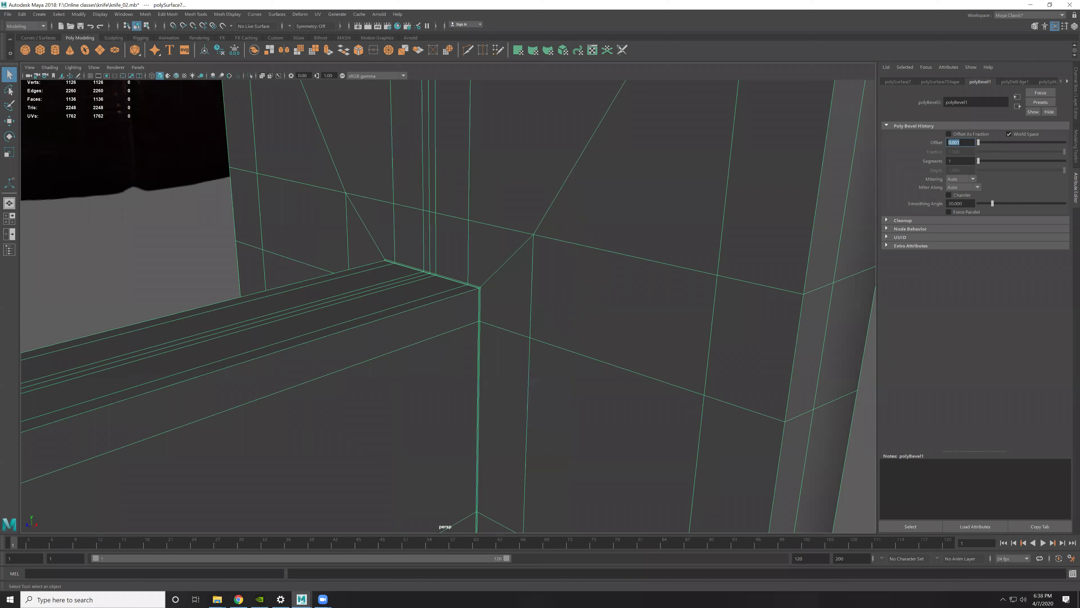
left_click_drag(979, 142, 978, 141)
type("0.035")
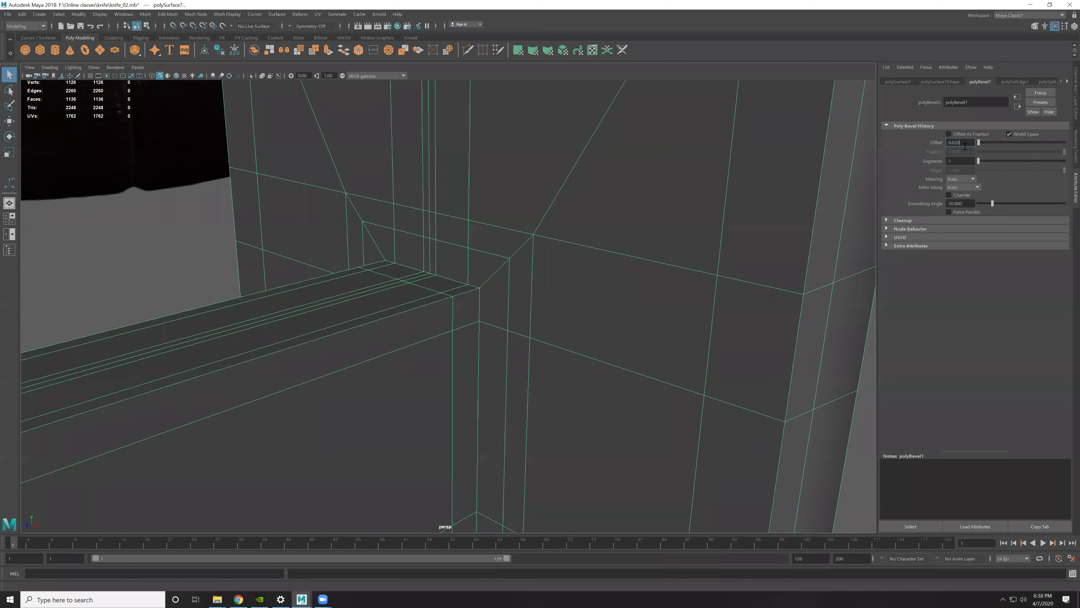
key("Return")
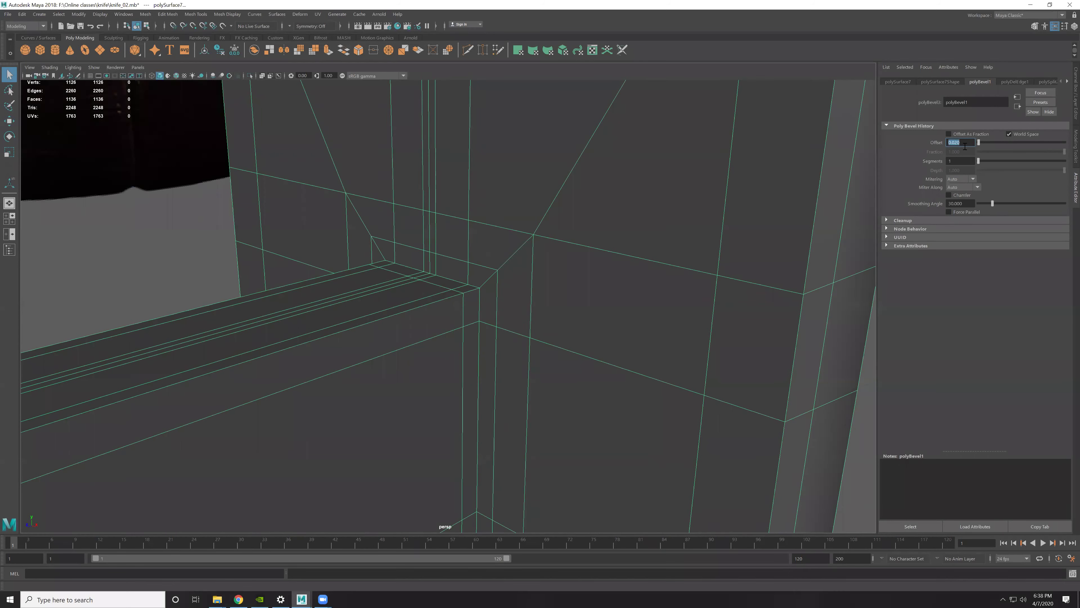
Step: Preview the bevelled junction smoothed and review the mesh and bevel attributes
mouse_move(554, 298)
left_mouse_down("alt")
mouse_move(521, 261)
mouse_move(579, 297)
left_mouse_up("alt")
key("3")
left_click(757, 282)
left_click(600, 299)
key("1")
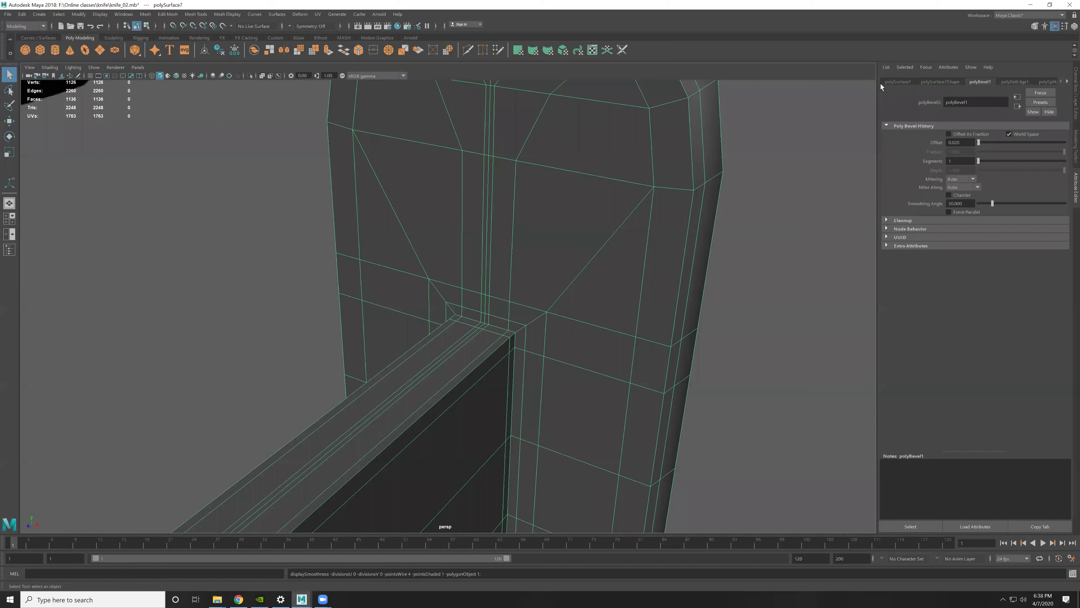
left_click(899, 84)
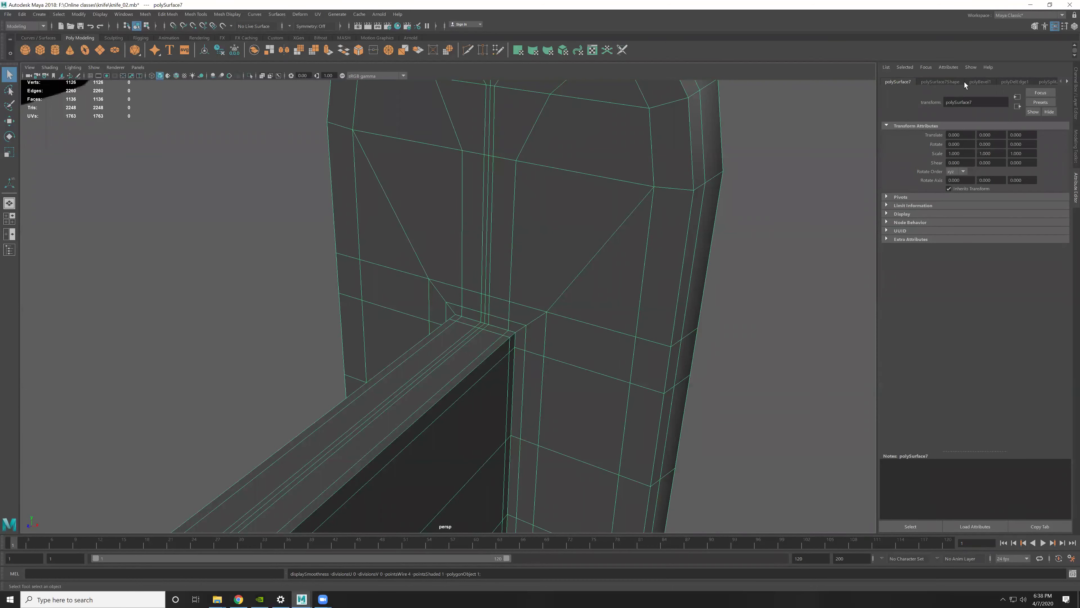
left_click(980, 82)
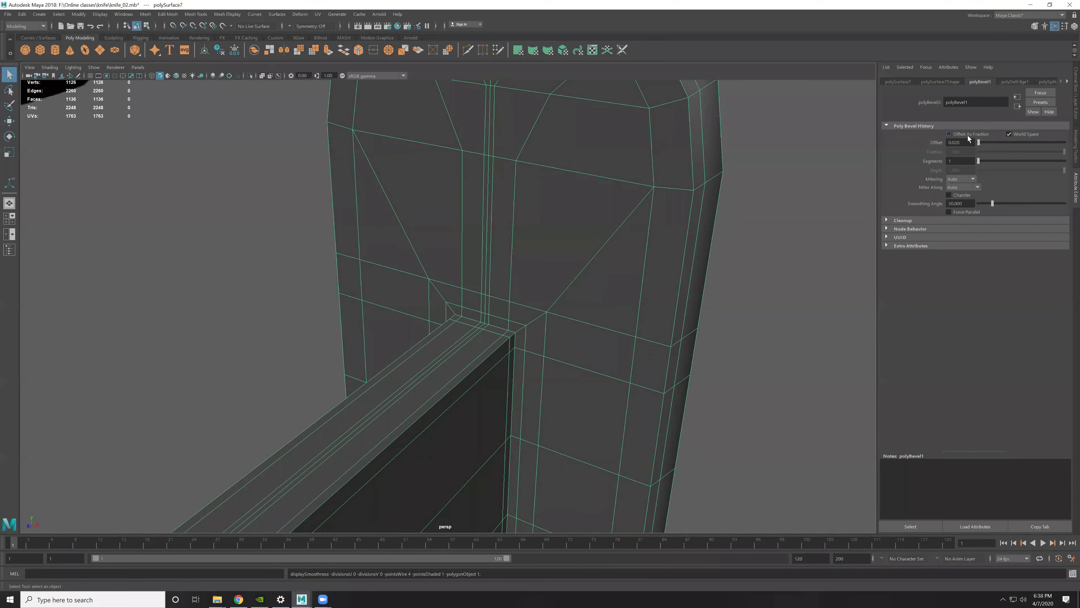
Step: Inspect the guard corner closely in smooth preview, then return to cage display
mouse_move(740, 303)
left_mouse_down("alt")
mouse_move(552, 308)
mouse_move(492, 334)
mouse_move(537, 262)
left_mouse_up("alt")
key("3")
right_click_drag(538, 263, 622, 389, "alt")
mouse_move(623, 389)
left_mouse_down("alt")
mouse_move(607, 355)
mouse_move(249, 229)
mouse_move(525, 350)
mouse_move(572, 321)
left_mouse_up("alt")
left_click(249, 229)
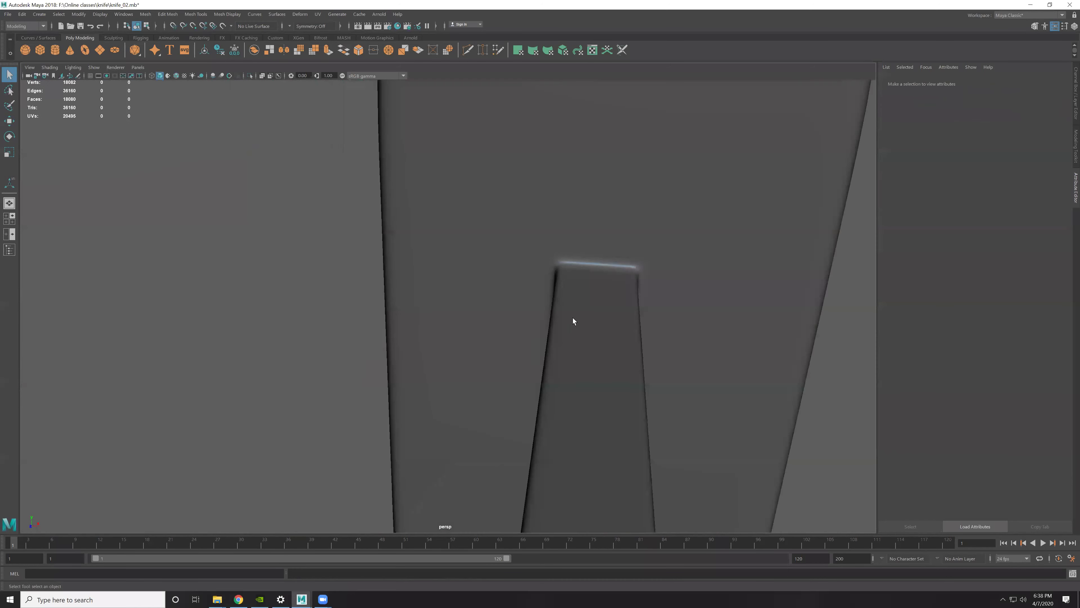
left_click(572, 321)
key("1")
left_click_drag(684, 309, 761, 296, "alt")
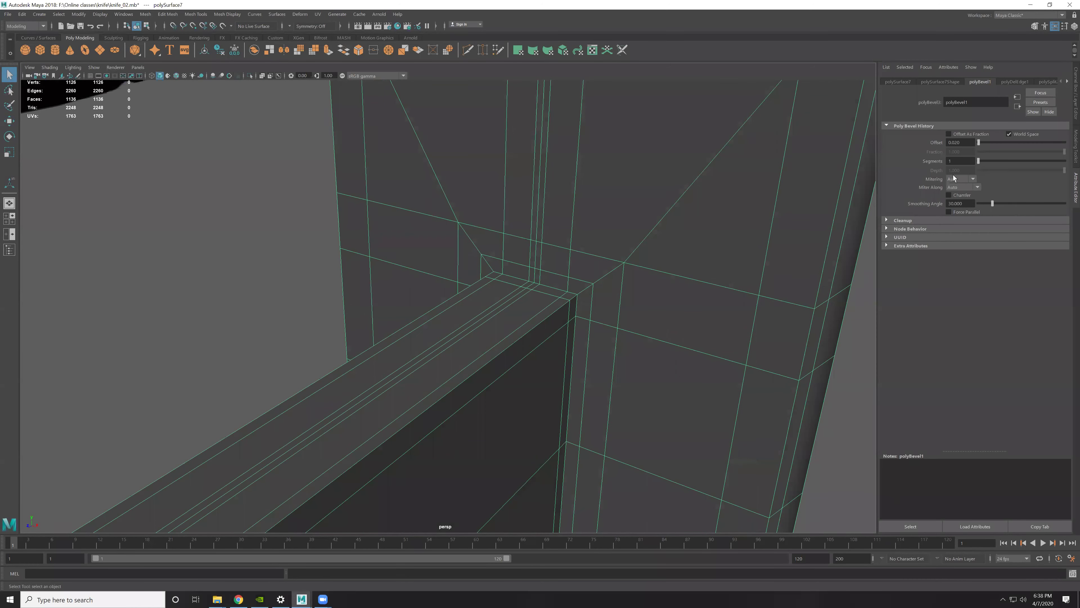
Step: Set the bevel to 2 segments and review the whole knife in smooth preview
double_click(960, 161)
left_click_drag(983, 162, 985, 161)
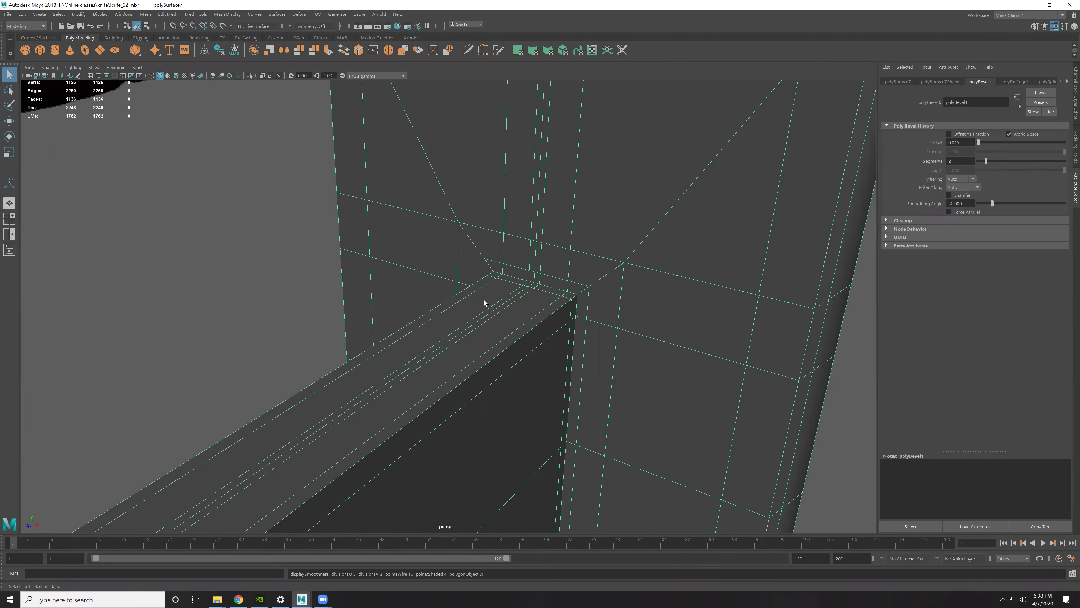
key("3")
left_click(634, 338)
mouse_move(634, 340)
left_mouse_down("alt")
mouse_move(523, 260)
mouse_move(688, 292)
mouse_move(451, 215)
left_mouse_up("alt")
right_click_drag(451, 214, 475, 230, "alt")
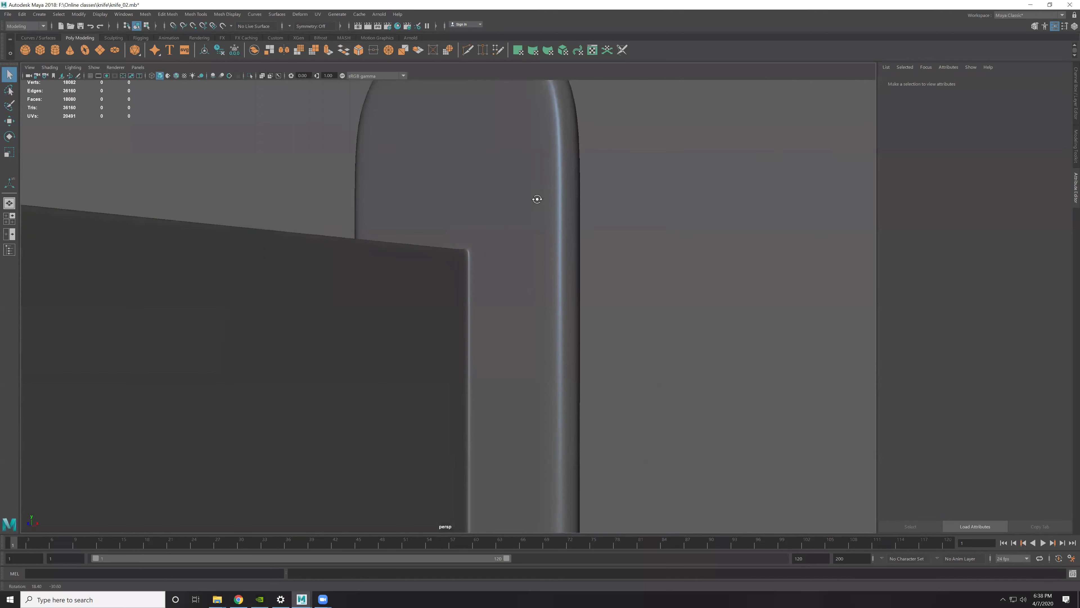
left_click_drag(533, 204, 591, 101, "alt")
mouse_move(396, 195)
left_mouse_down("alt")
mouse_move(484, 173)
mouse_move(376, 174)
mouse_move(590, 285)
mouse_move(513, 270)
mouse_move(456, 242)
left_mouse_up("alt")
left_click(456, 242)
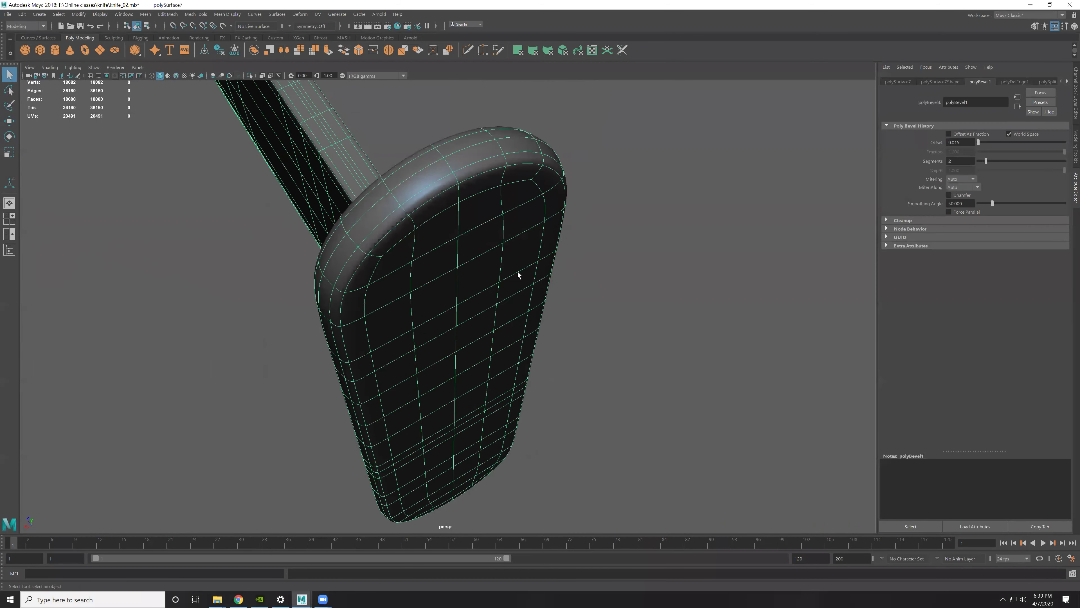